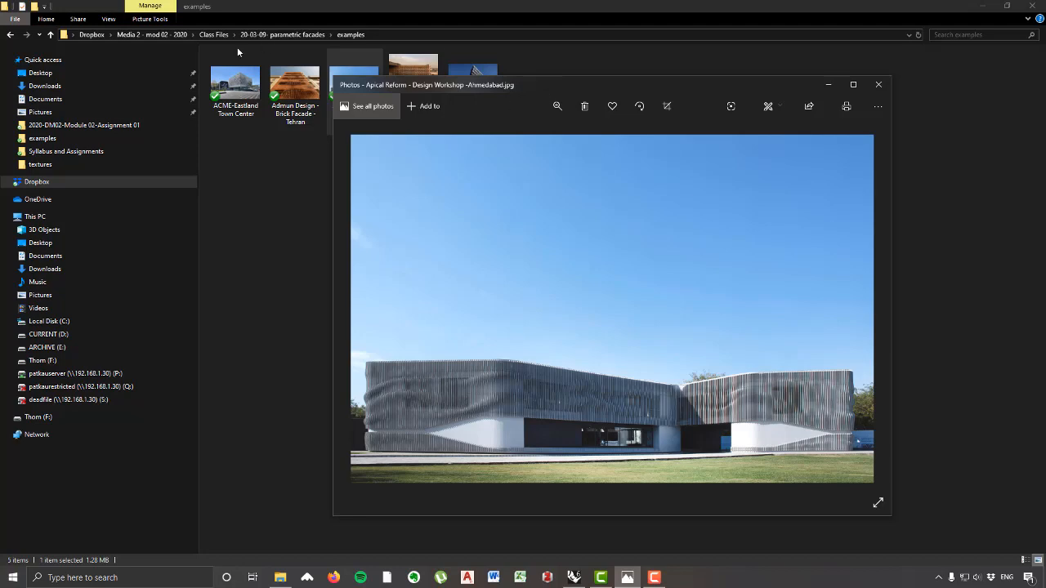
Step: Show the location of the examples folder inside the 20-03-09- parametric facades folder under Class Files
drag(573, 83, 681, 158)
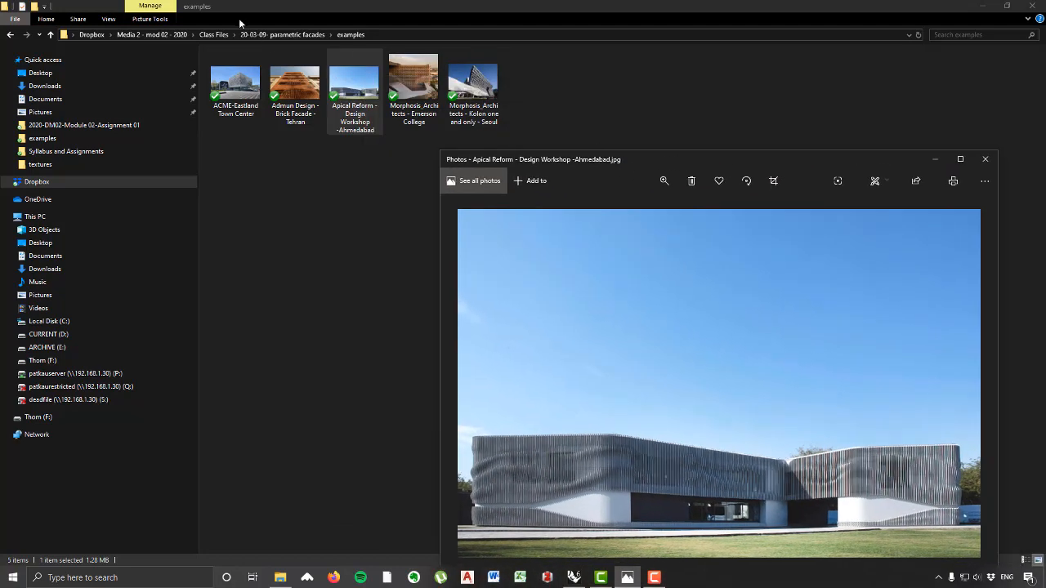
click(213, 35)
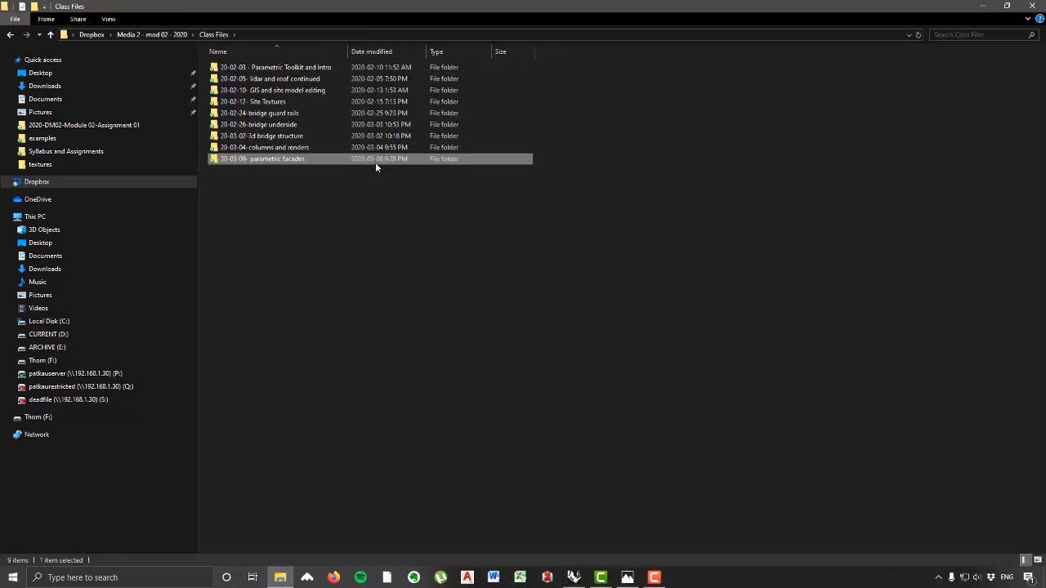
double_click(272, 160)
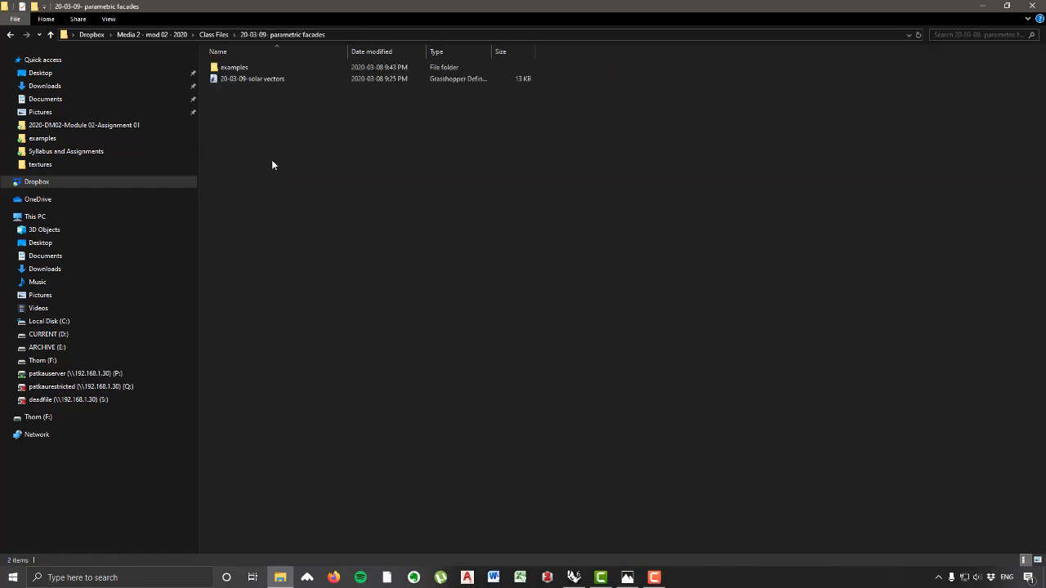
double_click(246, 67)
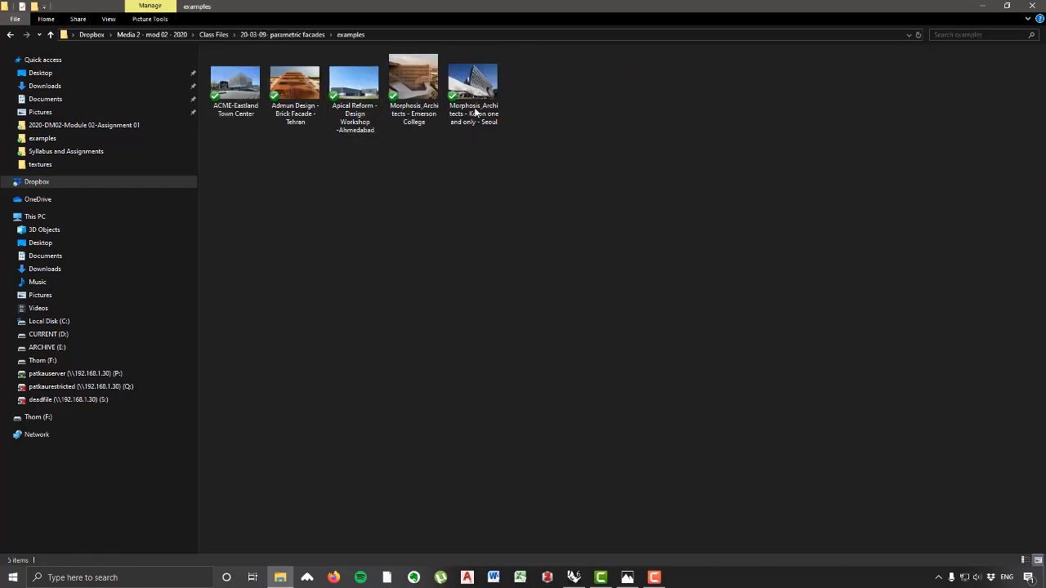
Step: Bring the Apical Reform - Design Workshop facade photo back to the front and view it full screen
click(627, 577)
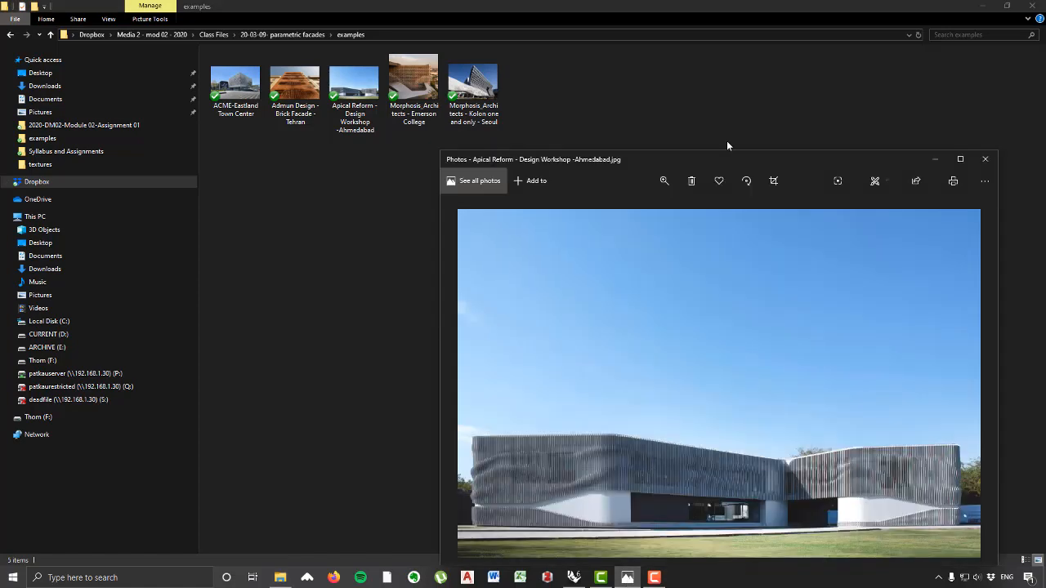
drag(753, 155, 658, 43)
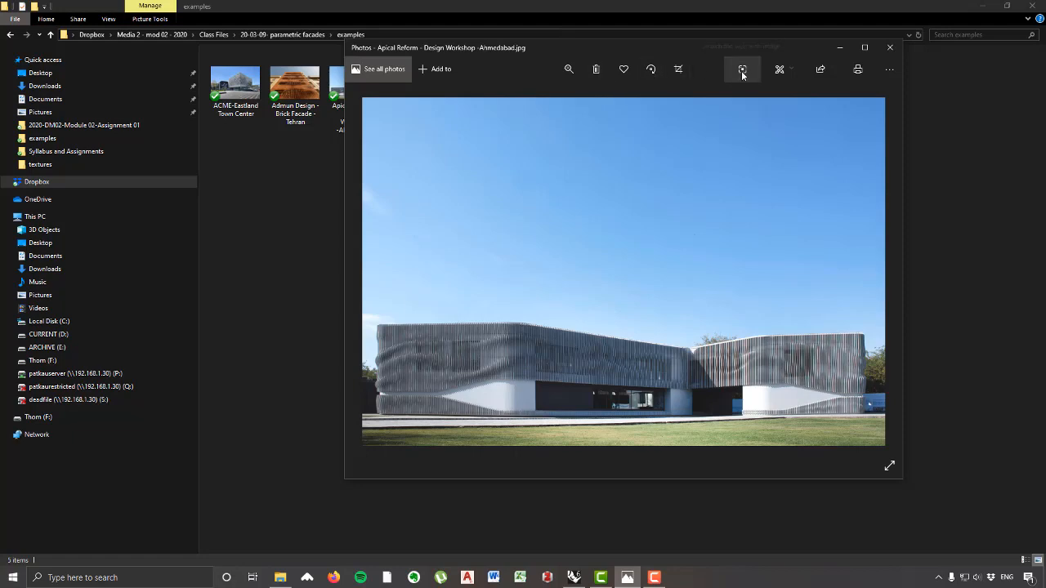
click(890, 466)
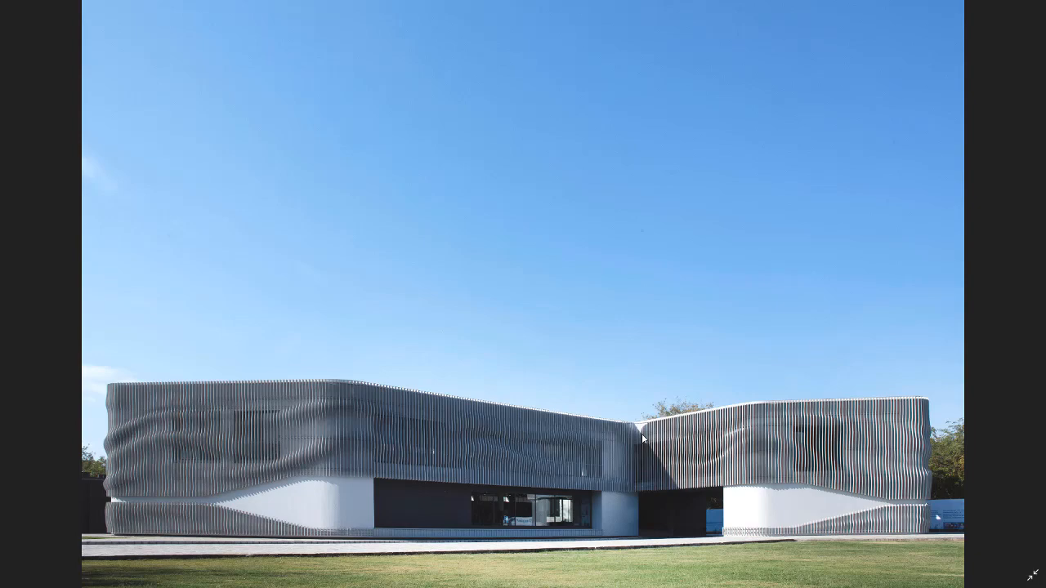
key(Escape)
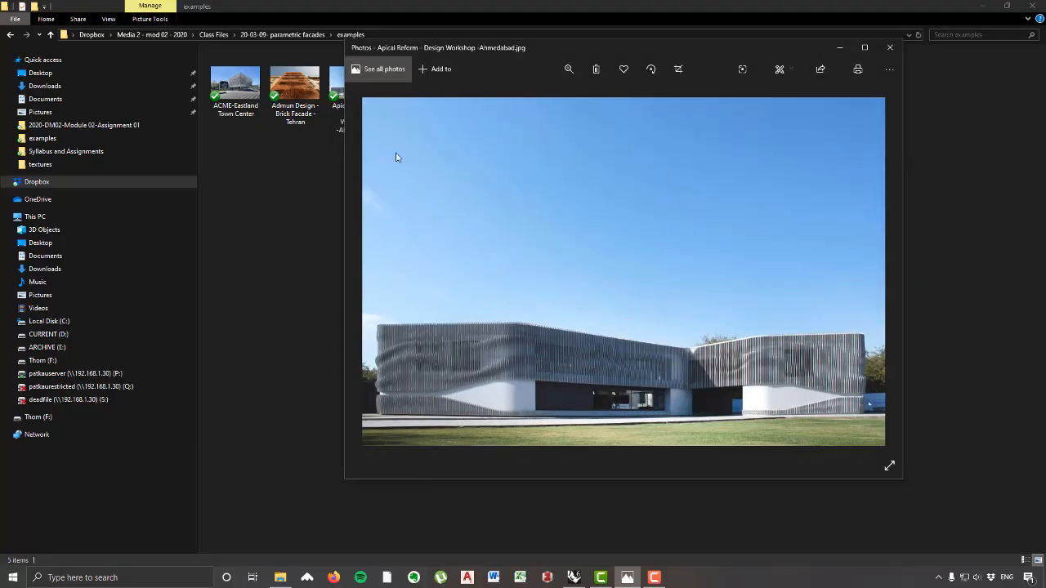
Step: Browse through the Morphosis, ACME, Admun Design and Apical Reform facade example photos, ending on Apical Reform
drag(552, 46, 478, 121)
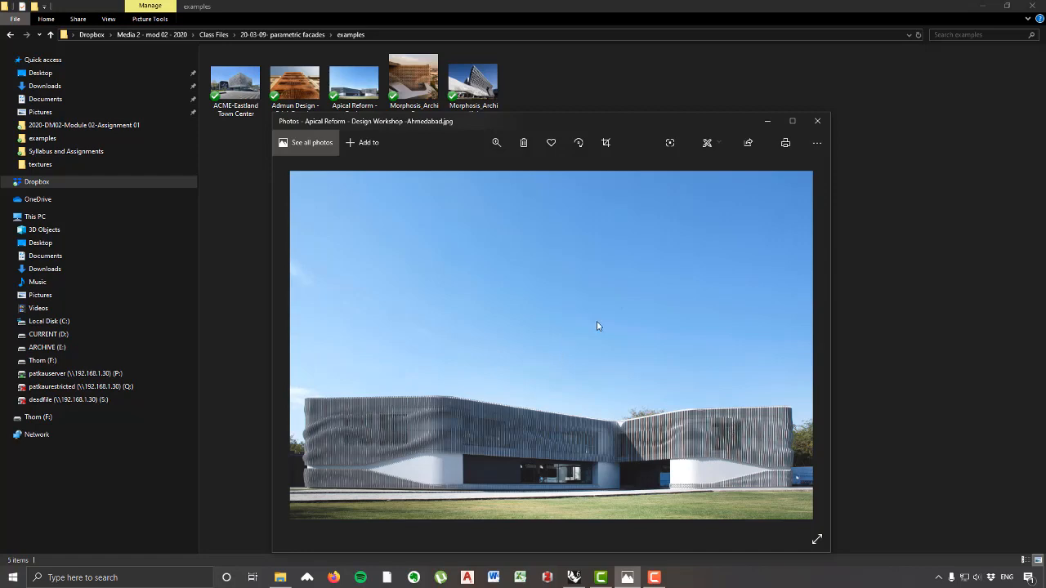
drag(648, 116, 664, 33)
key(Right)
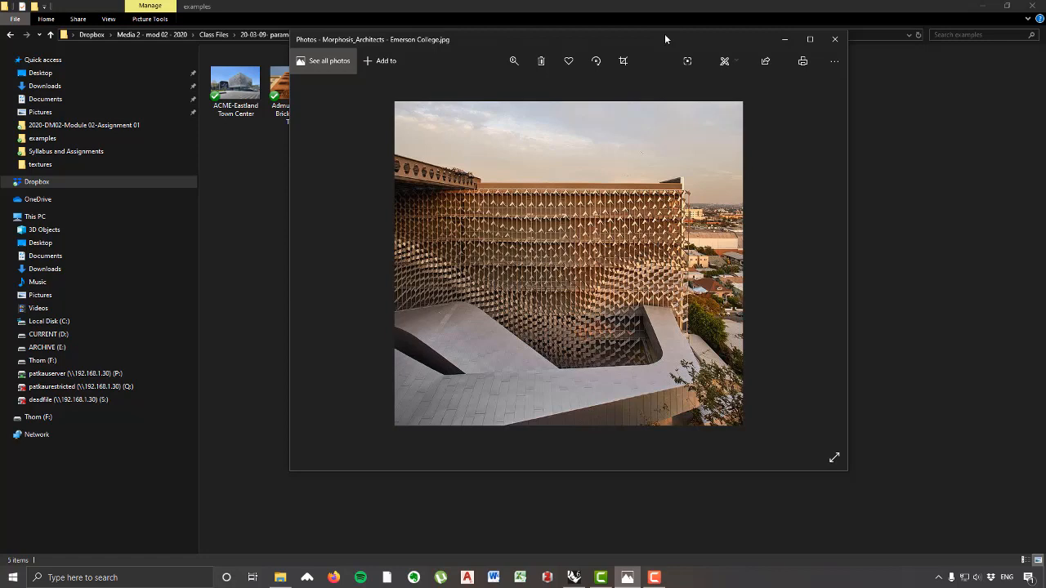
key(Right)
key(Right)
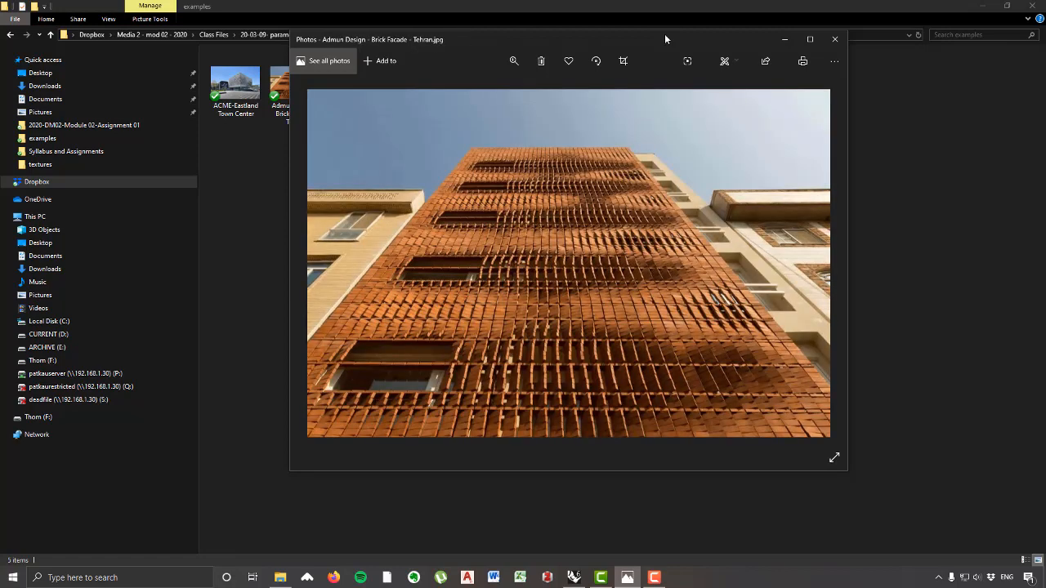
key(Left)
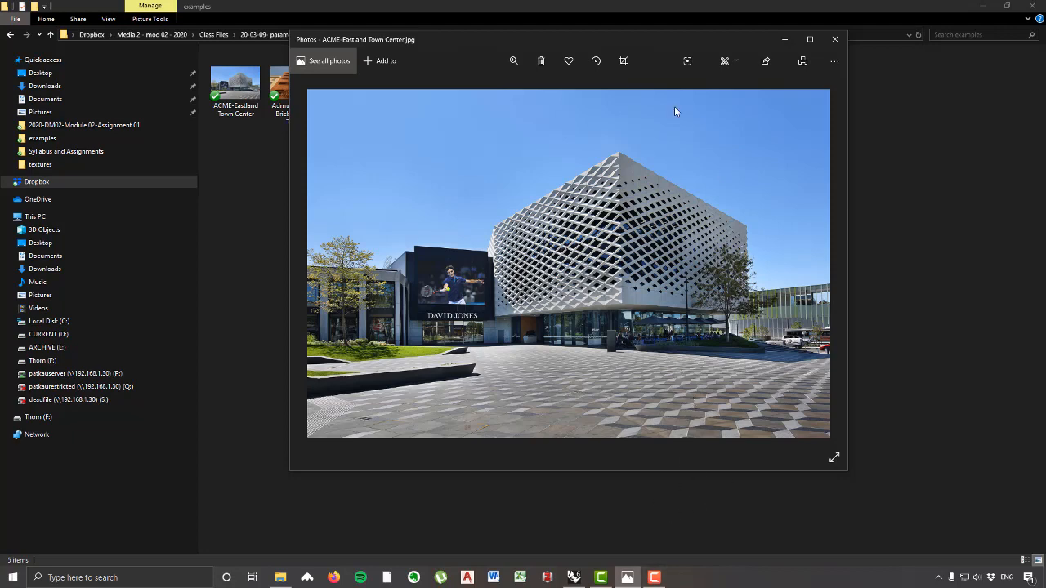
key(Right)
key(Right)
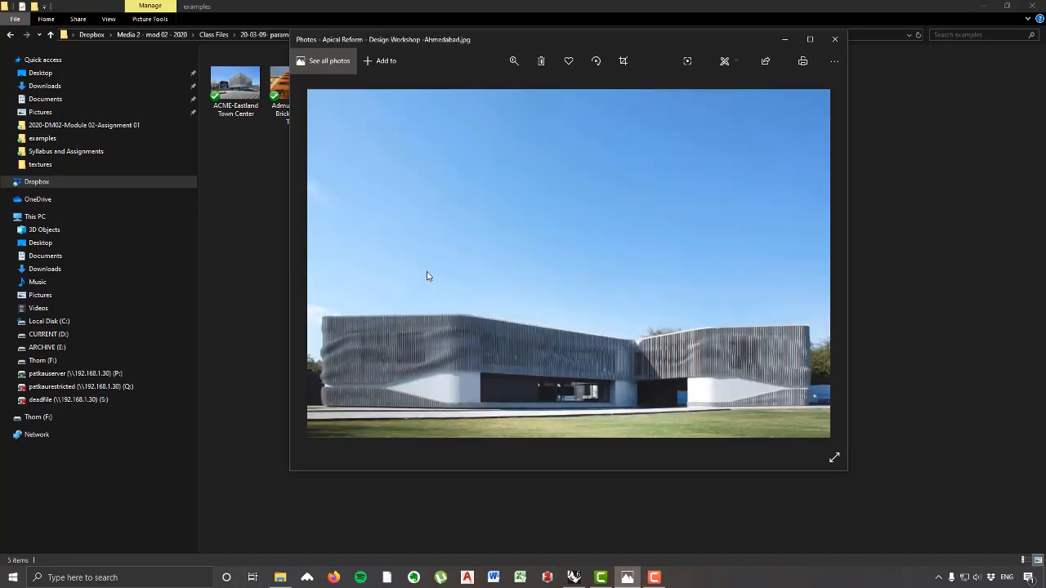
Step: Switch to Rhino and examine the scale of the construction grid in the empty untitled document
click(574, 577)
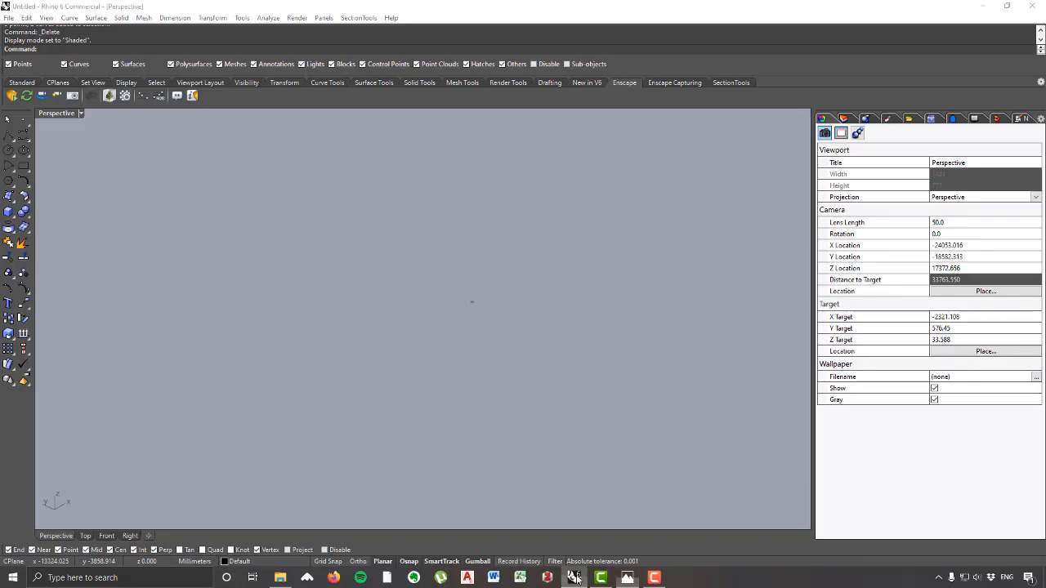
right_drag(521, 313, 546, 331)
scroll(592, 342, up, 5)
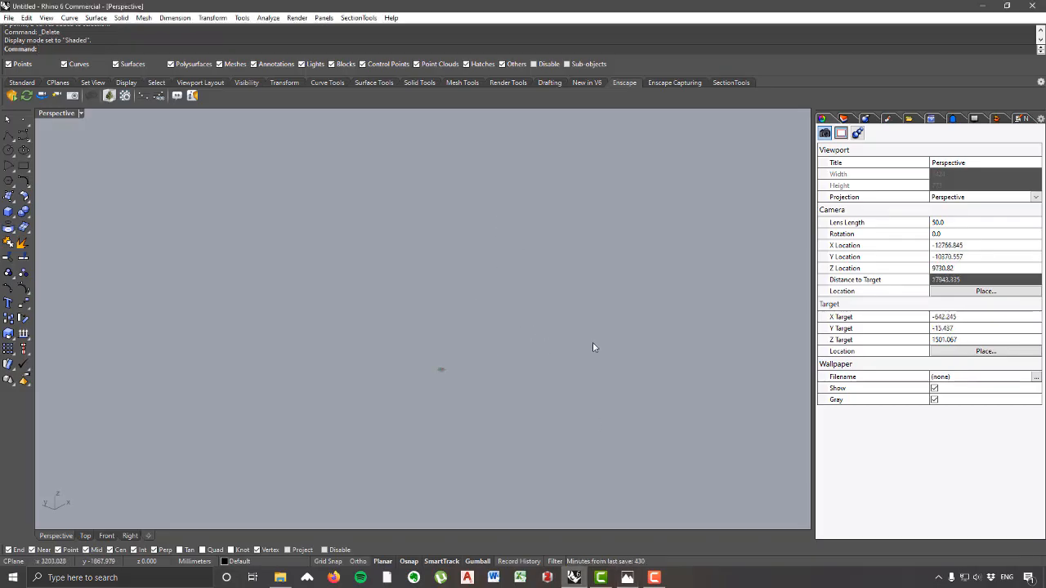
scroll(385, 314, down, 8)
right_drag(424, 329, 435, 332)
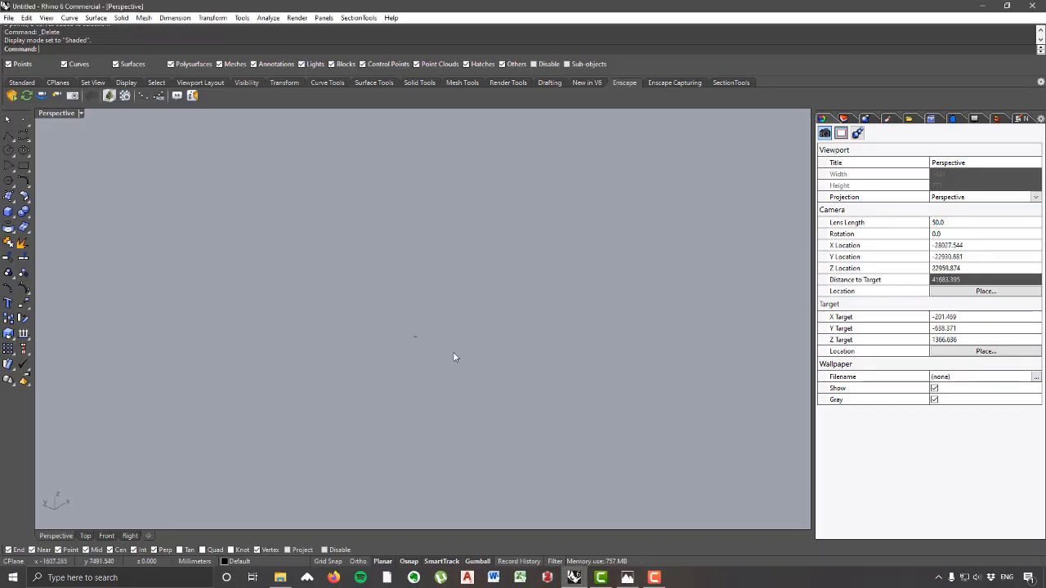
scroll(359, 307, up, 3)
scroll(514, 354, up, 3)
scroll(425, 333, up, 3)
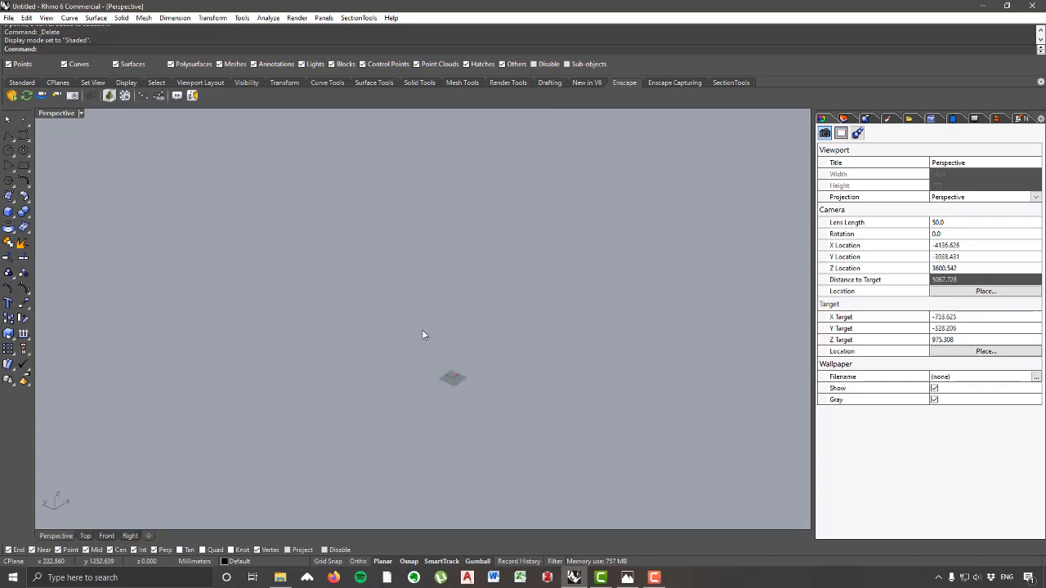
Step: Create a new document from the Large Objects - Millimeters template and maximize the Perspective viewport
click(11, 18)
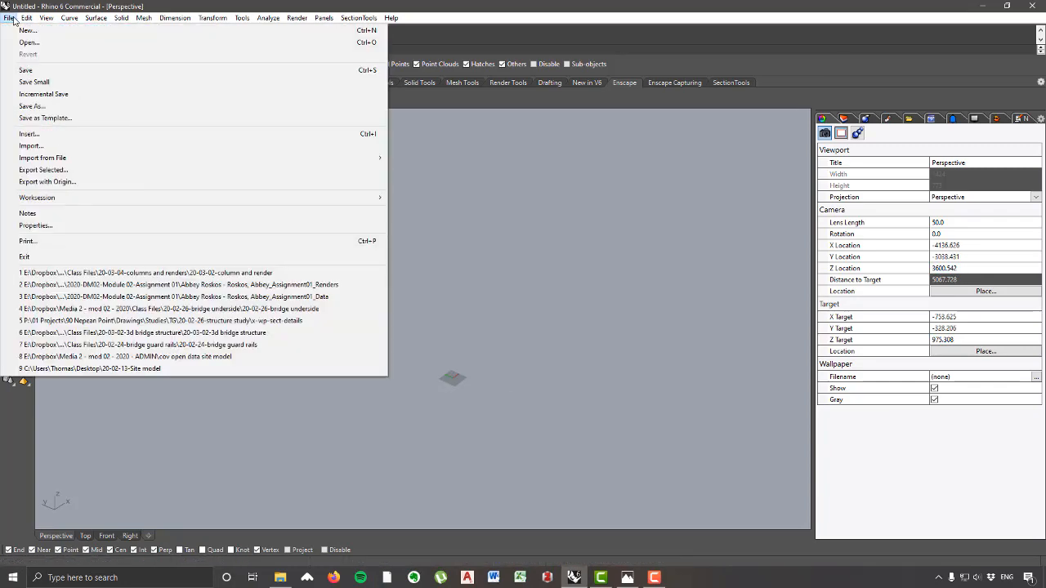
click(16, 29)
click(529, 327)
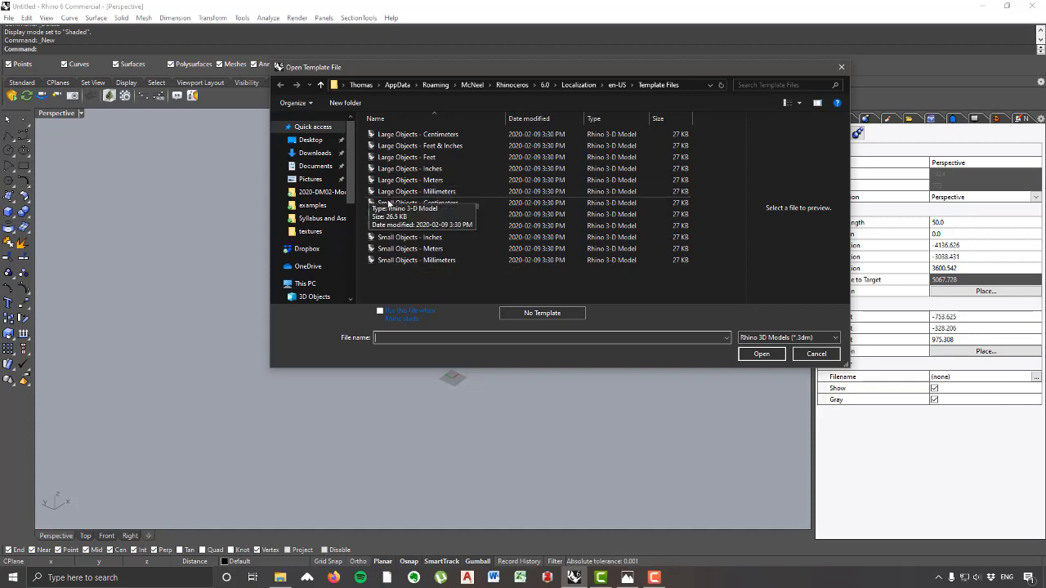
click(451, 192)
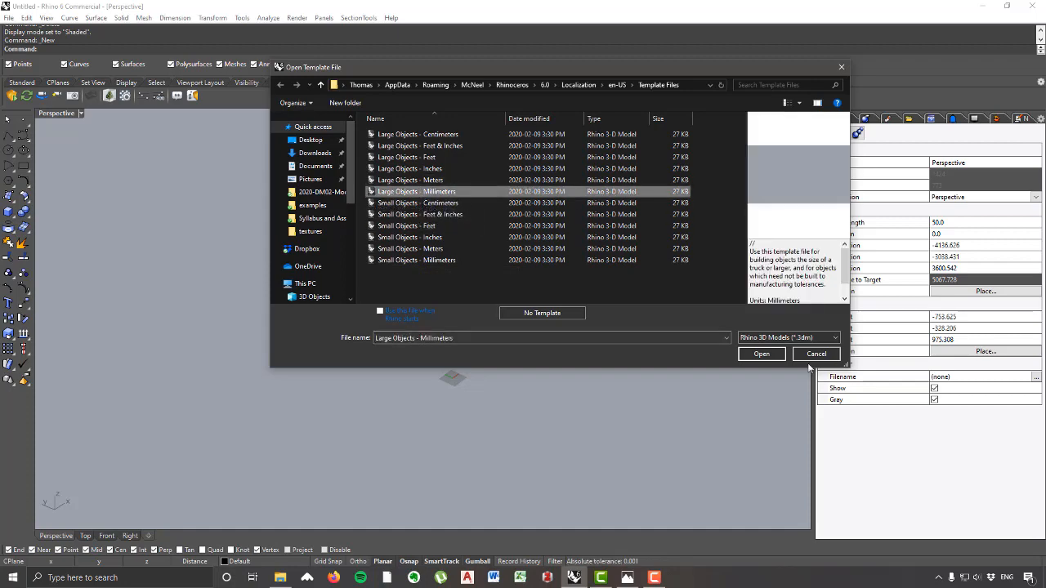
click(760, 353)
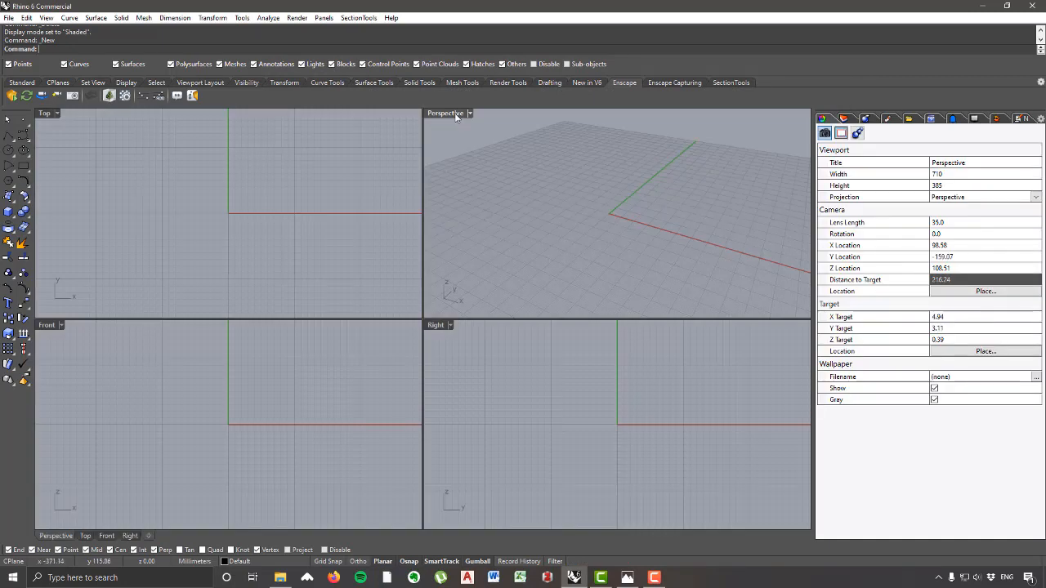
double_click(446, 113)
right_drag(467, 394, 533, 385)
scroll(532, 385, down, 3)
scroll(510, 381, up, 3)
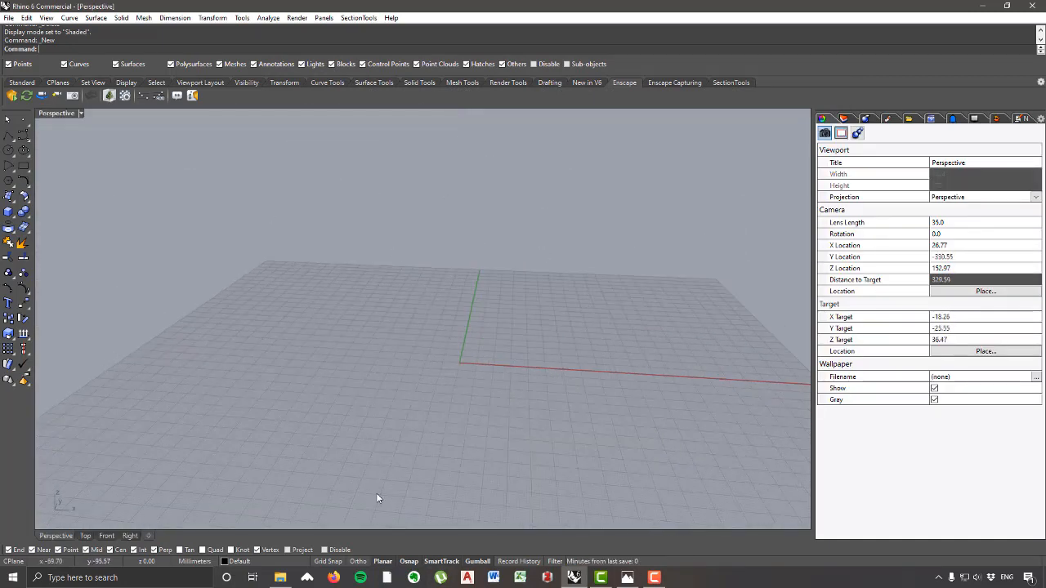
right_drag(376, 498, 563, 254)
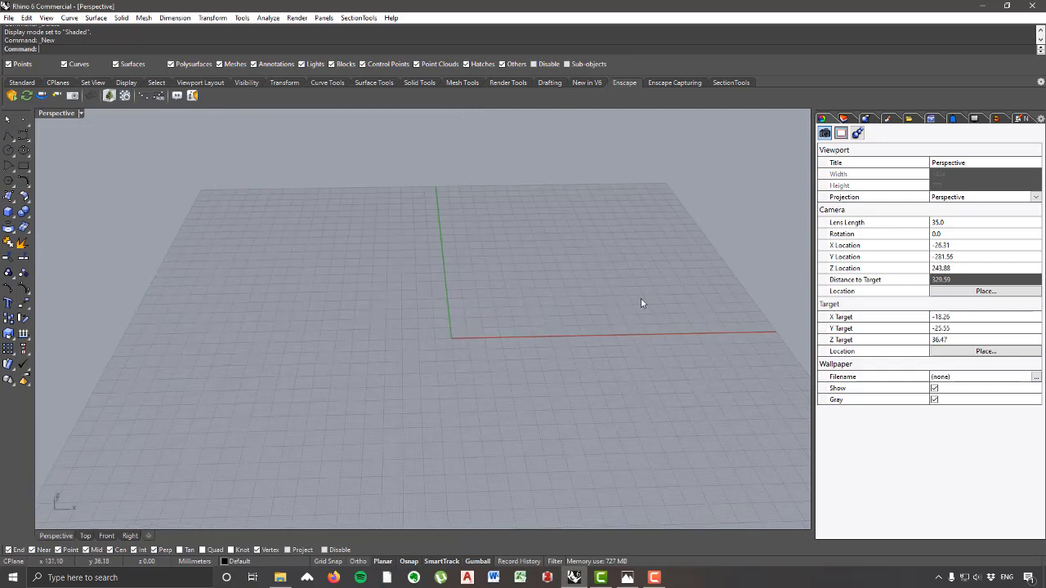
right_drag(641, 303, 583, 286)
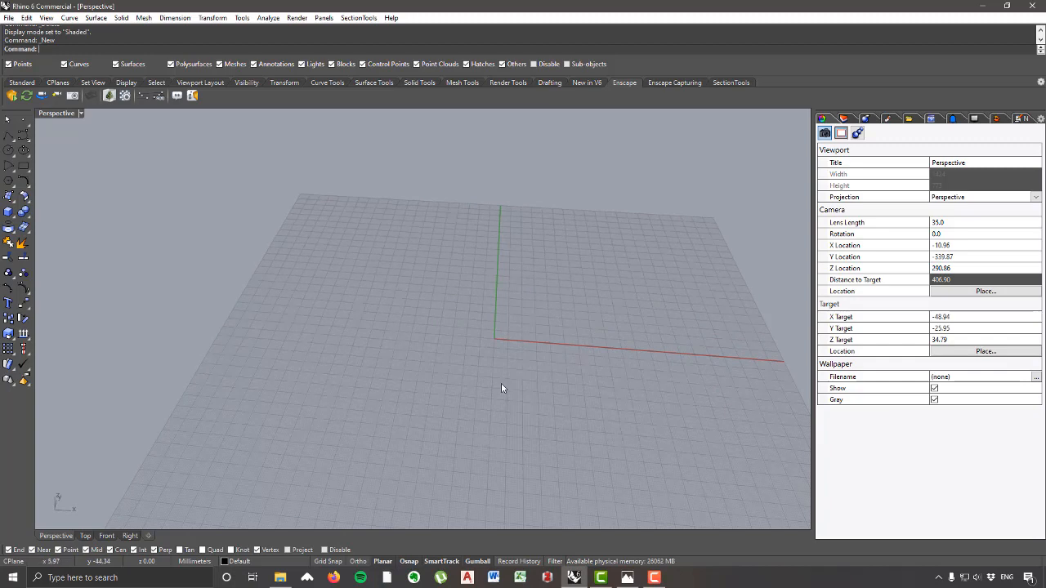
shift+right_drag(497, 390, 403, 365)
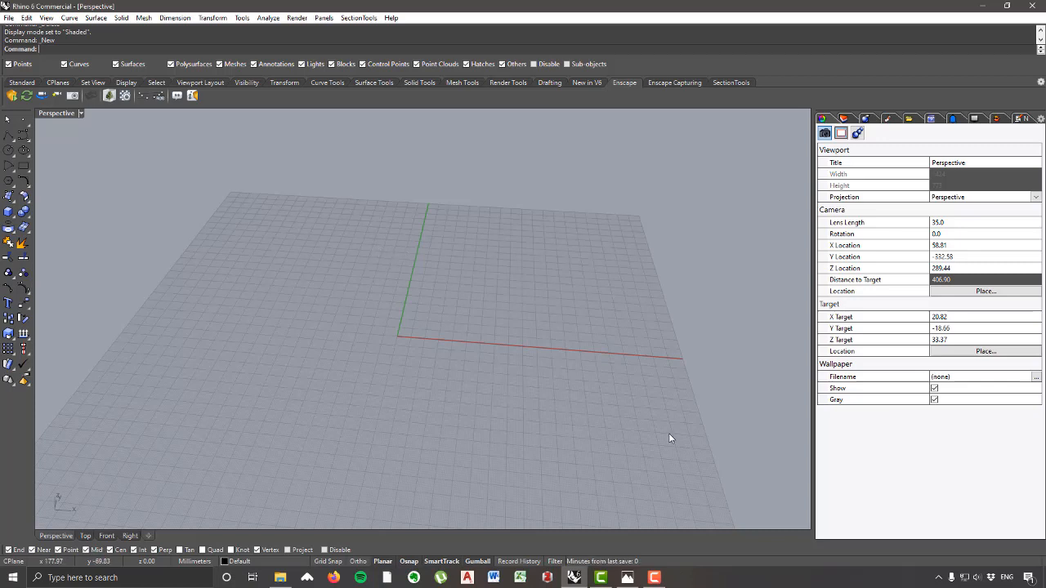
scroll(665, 433, down, 2)
right_drag(602, 433, 556, 365)
scroll(556, 366, up, 3)
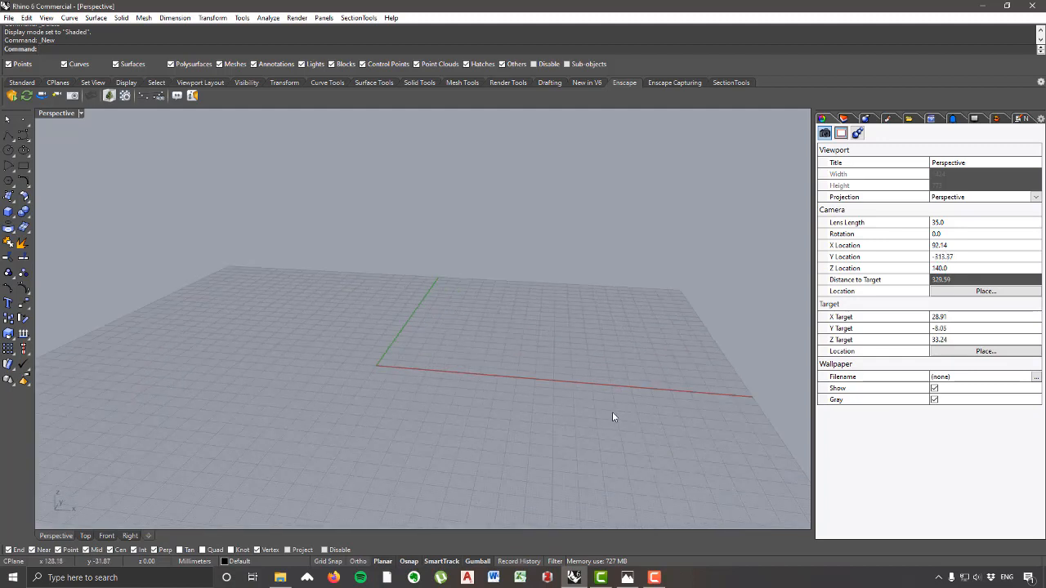
right_drag(373, 336, 436, 349)
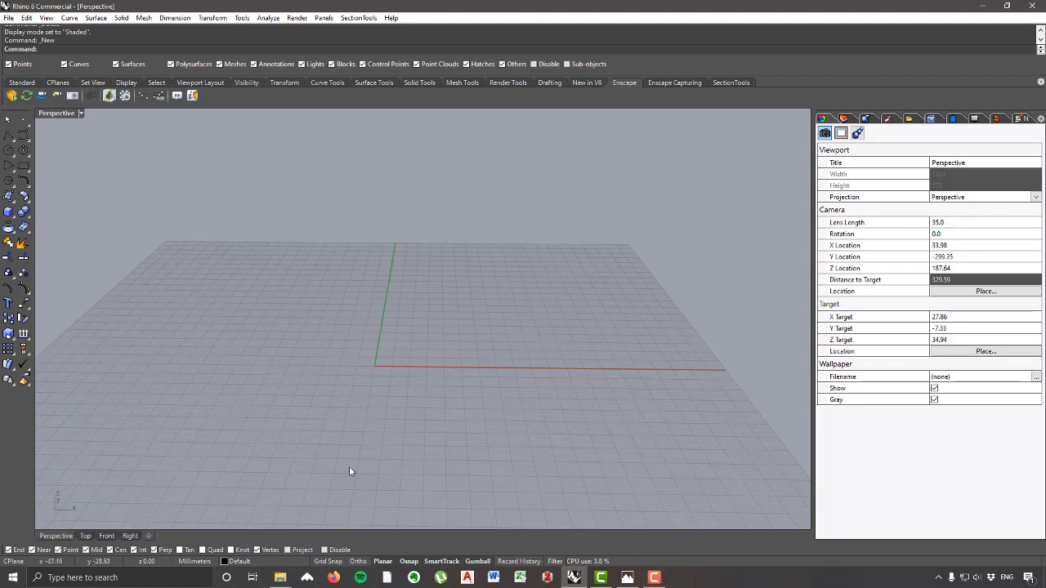
Step: Check the Apical Reform facade photo as a reference and return to the empty Rhino model
click(626, 578)
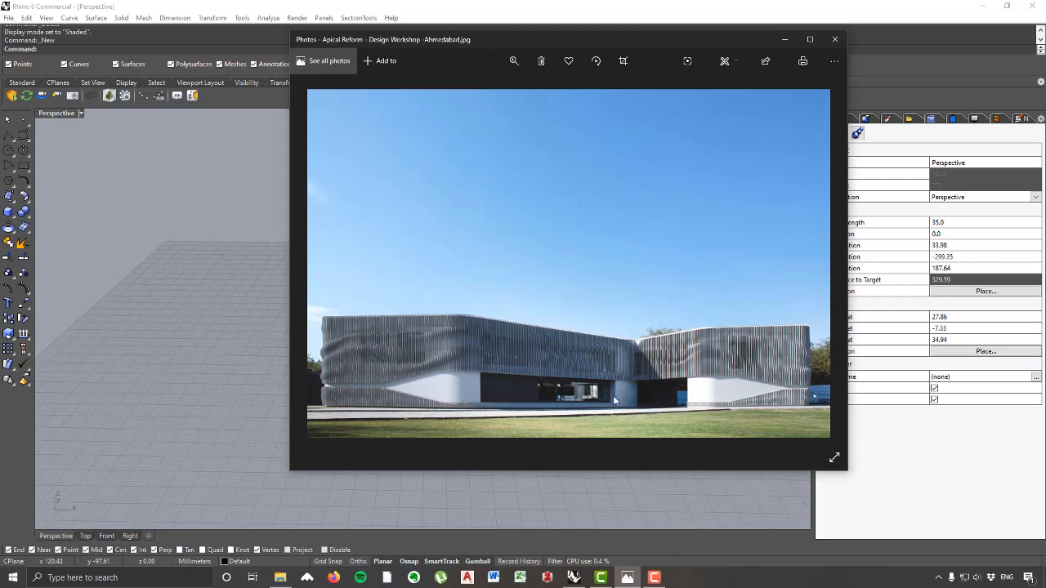
click(154, 330)
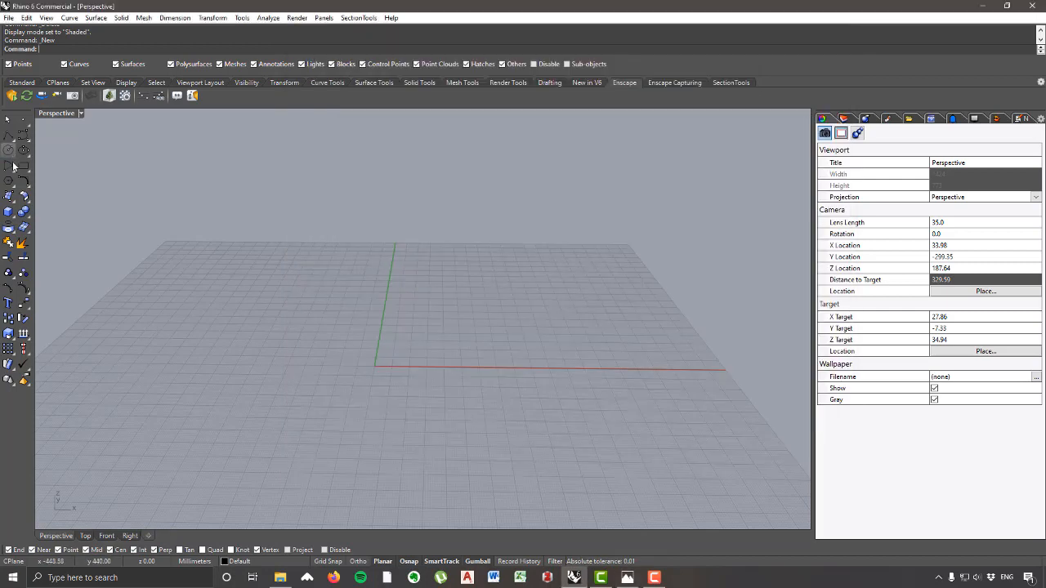
scroll(434, 271, down, 1)
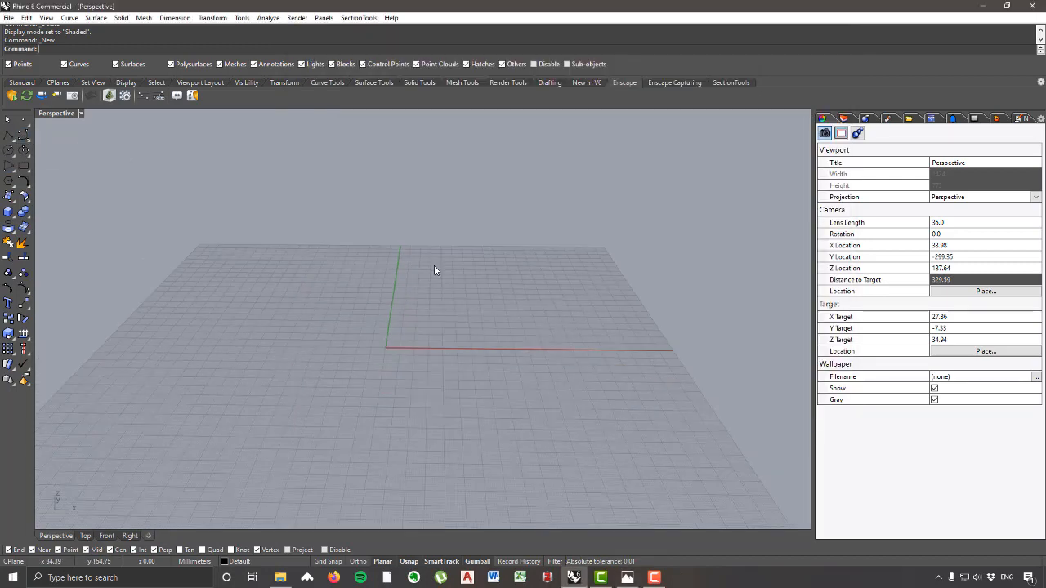
scroll(434, 267, down, 6)
right_drag(434, 267, 428, 286)
scroll(428, 287, up, 4)
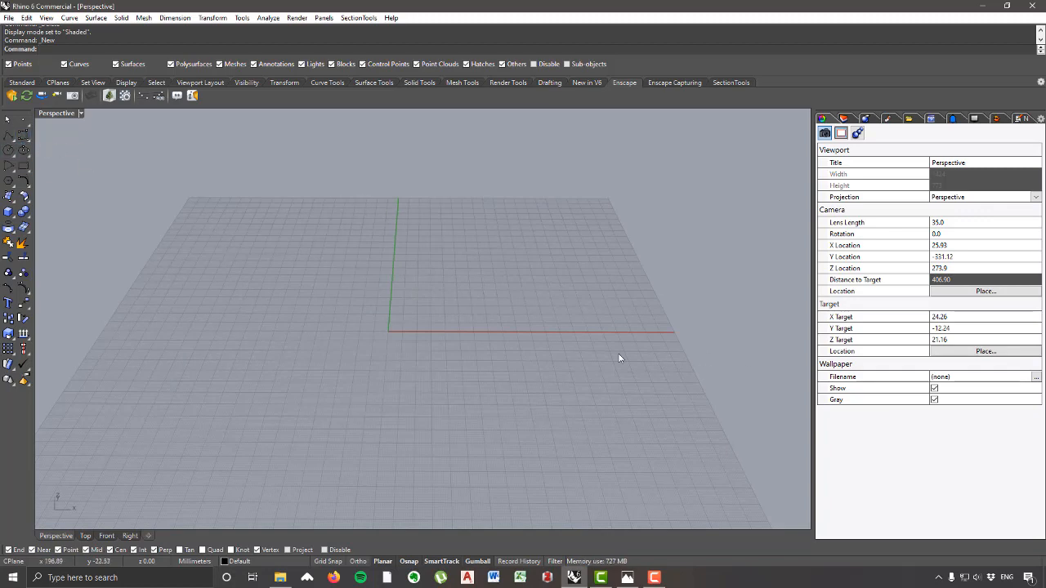
Step: Draw an open U-shaped degree-3 curve with seven control points, spanning the construction grid and extending past its +X side
click(23, 134)
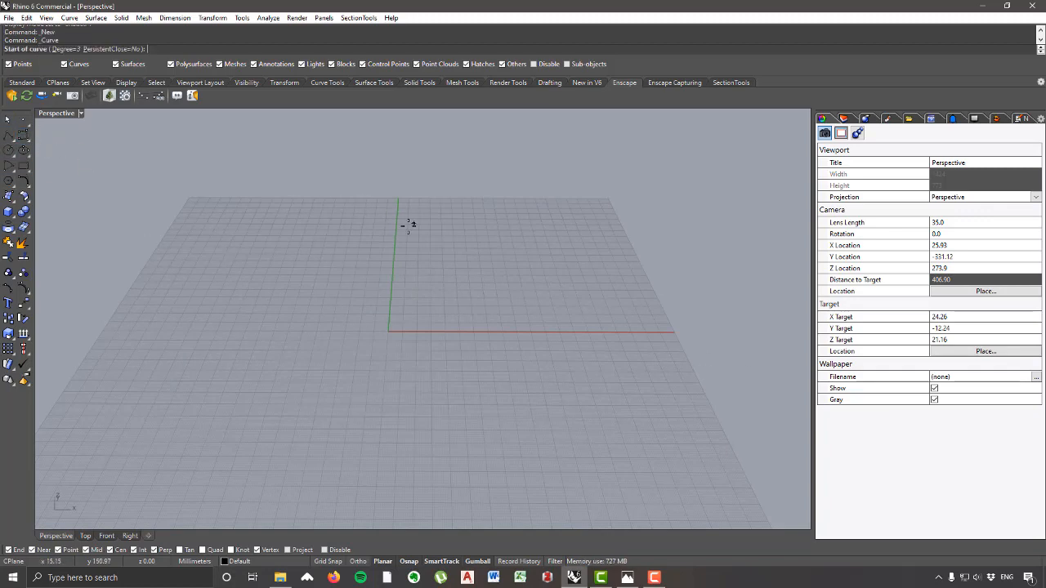
scroll(400, 226, down, 3)
click(394, 224)
click(309, 269)
click(332, 335)
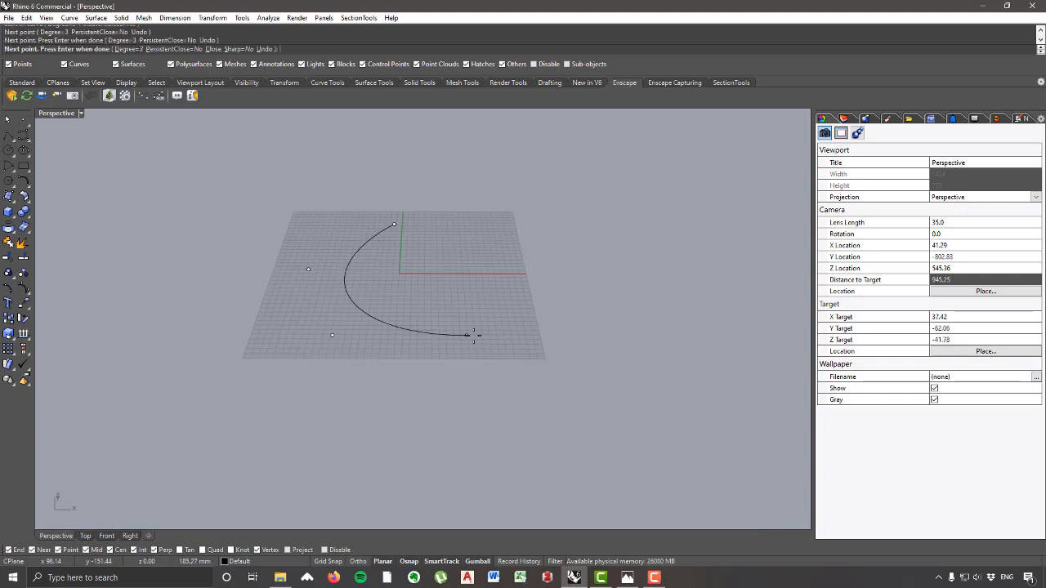
click(489, 334)
click(659, 284)
click(659, 238)
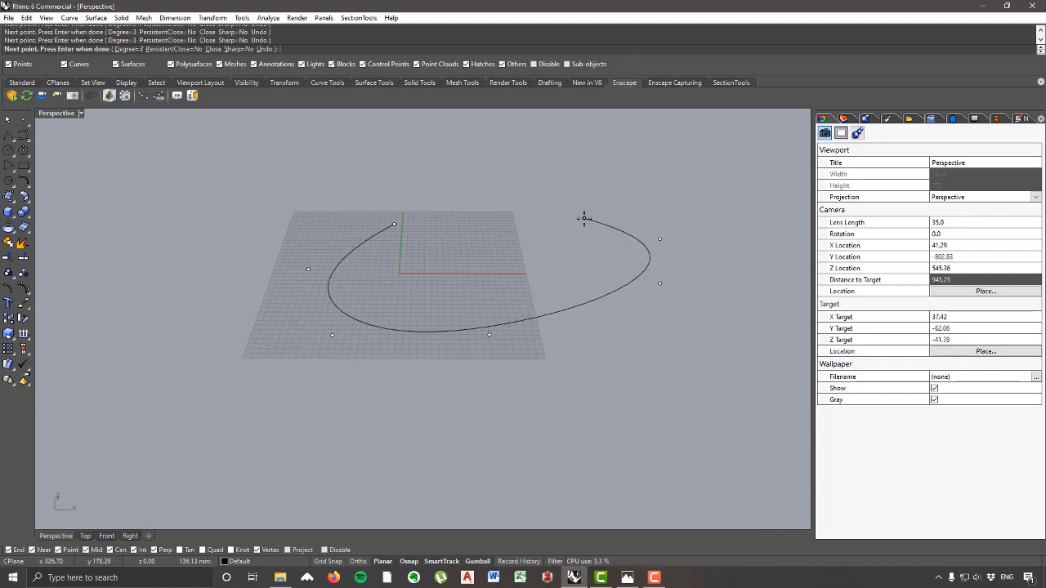
click(585, 216)
scroll(544, 245, up, 2)
scroll(601, 226, up, 2)
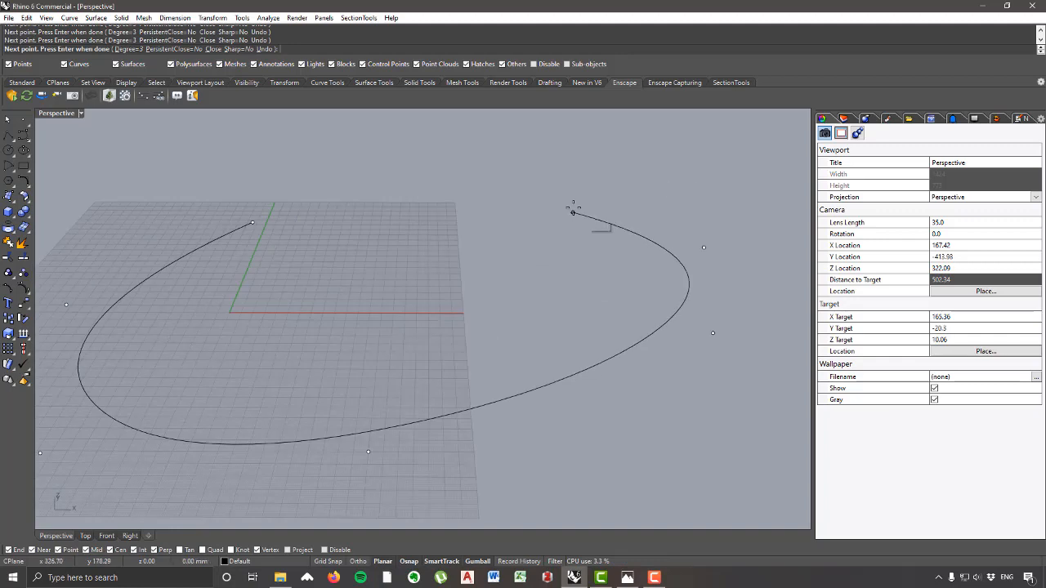
scroll(642, 192, down, 2)
right_click(630, 226)
scroll(500, 322, down, 6)
right_drag(483, 322, 509, 362)
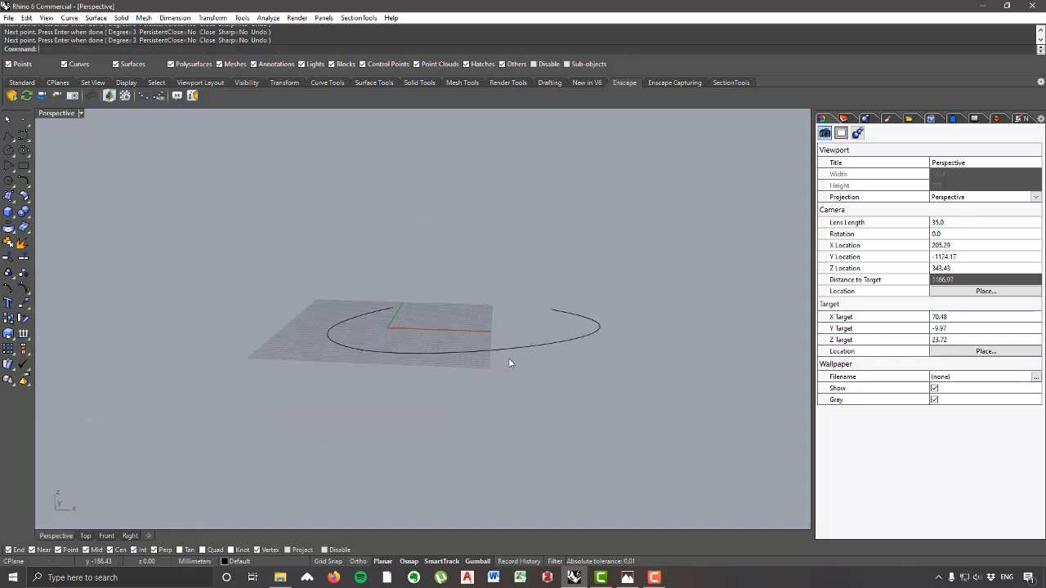
scroll(500, 364, up, 3)
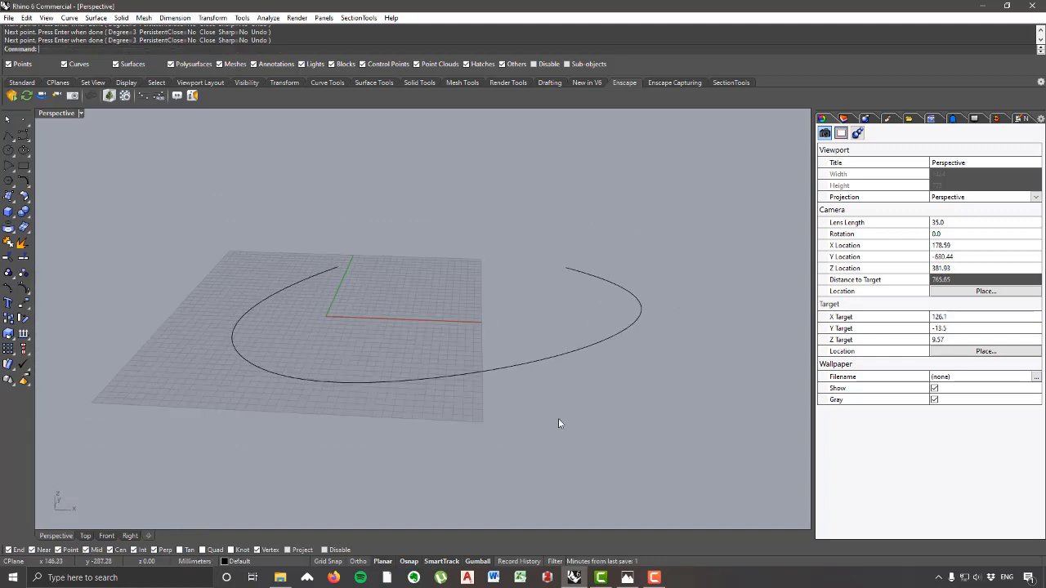
Step: Show the curve's control points and move the end point on its +X side outward along the X axis
scroll(510, 322, down, 2)
click(540, 278)
key(F10)
click(575, 273)
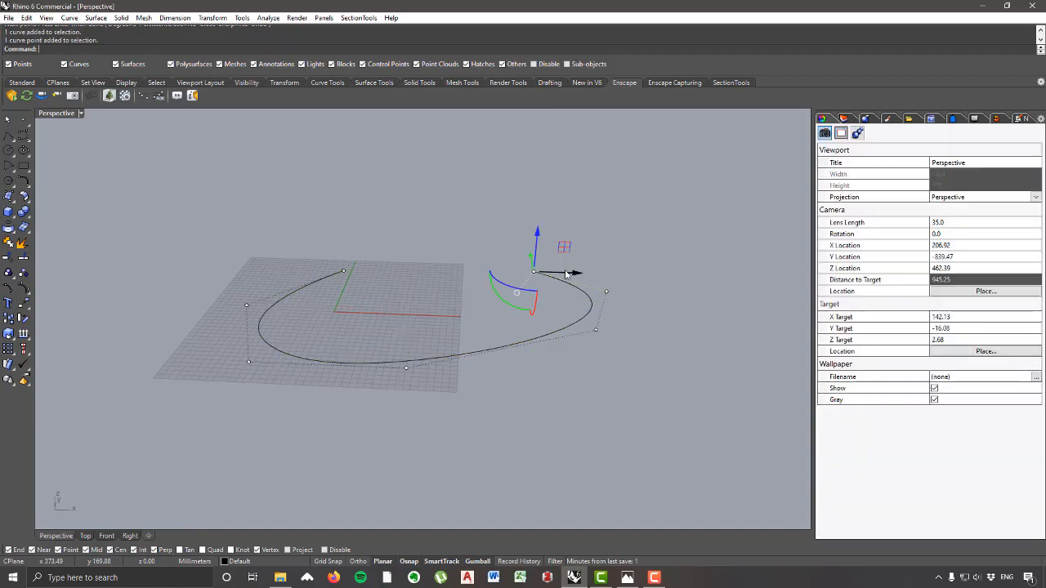
drag(579, 274, 642, 260)
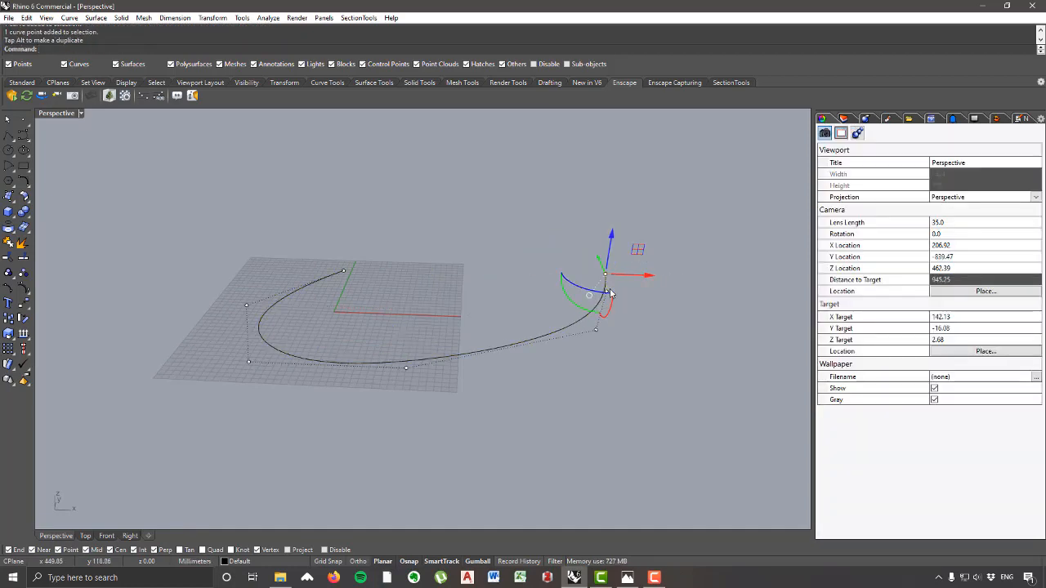
Step: Select the control point adjacent to the curve's +X end and adjust its position along the X axis
scroll(610, 291, up, 8)
drag(529, 283, 655, 322)
scroll(625, 309, down, 4)
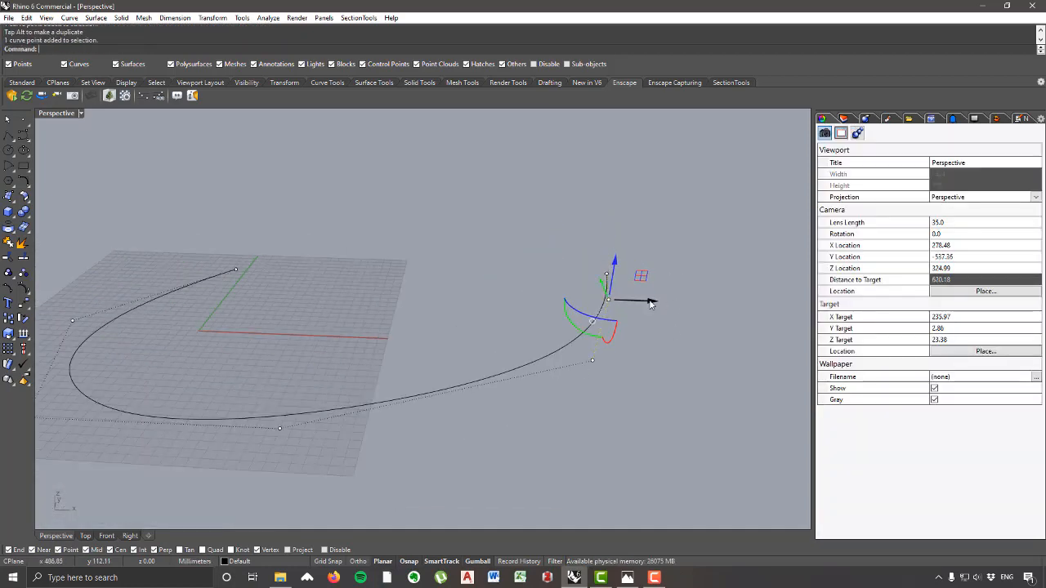
click(652, 304)
scroll(642, 276, down, 3)
right_drag(557, 294, 551, 274)
scroll(502, 316, up, 3)
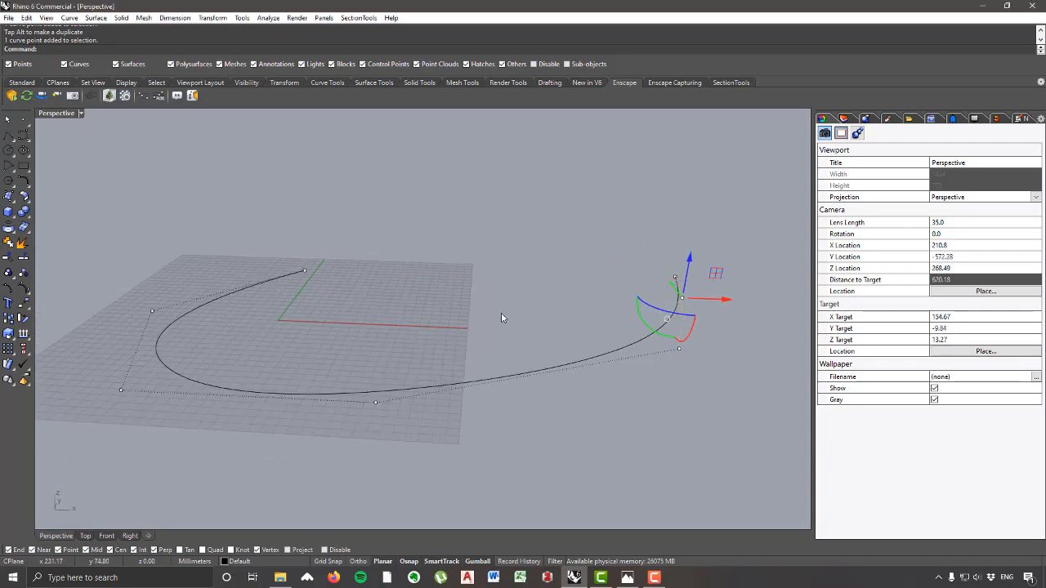
Step: Move the control point at the curve's +X bend toward -Y to reshape the bend
click(679, 350)
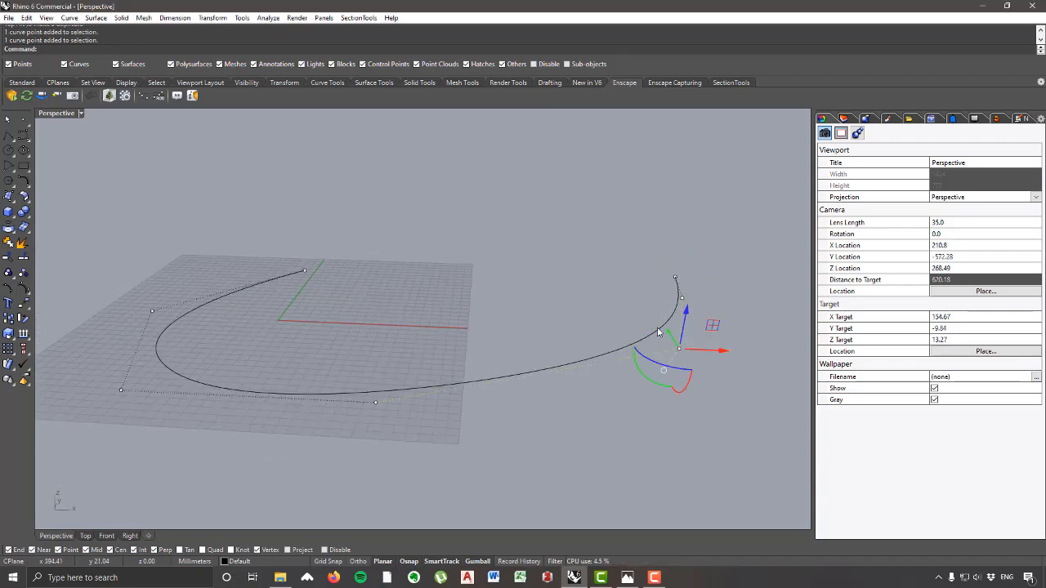
drag(670, 332, 680, 376)
scroll(591, 367, down, 6)
right_drag(592, 368, 607, 435)
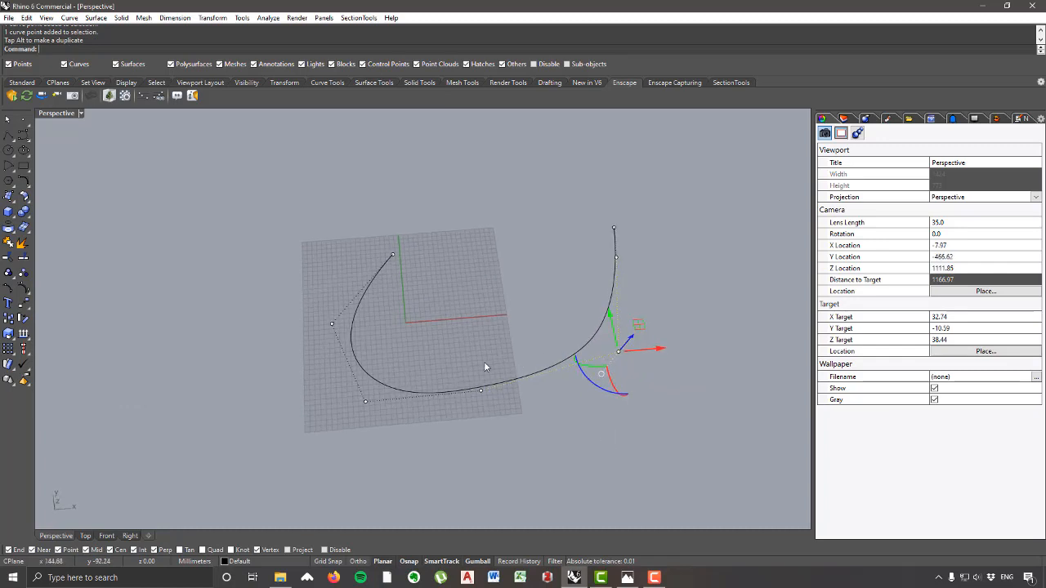
drag(468, 373, 504, 433)
scroll(621, 366, up, 4)
Step: Reposition the same bend control point in the X and Y directions, and delete it from the curve
click(617, 345)
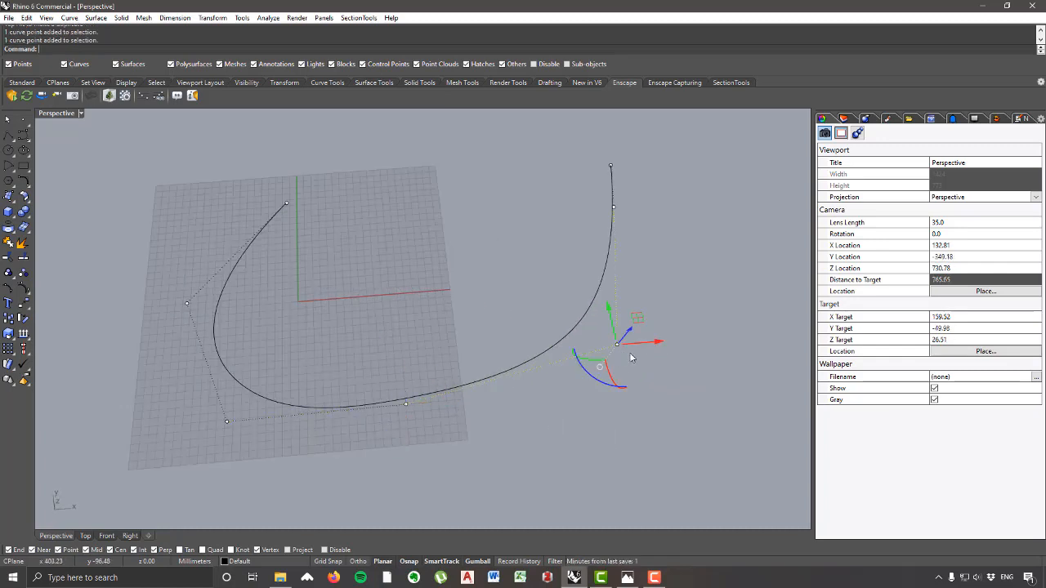
drag(618, 345, 567, 376)
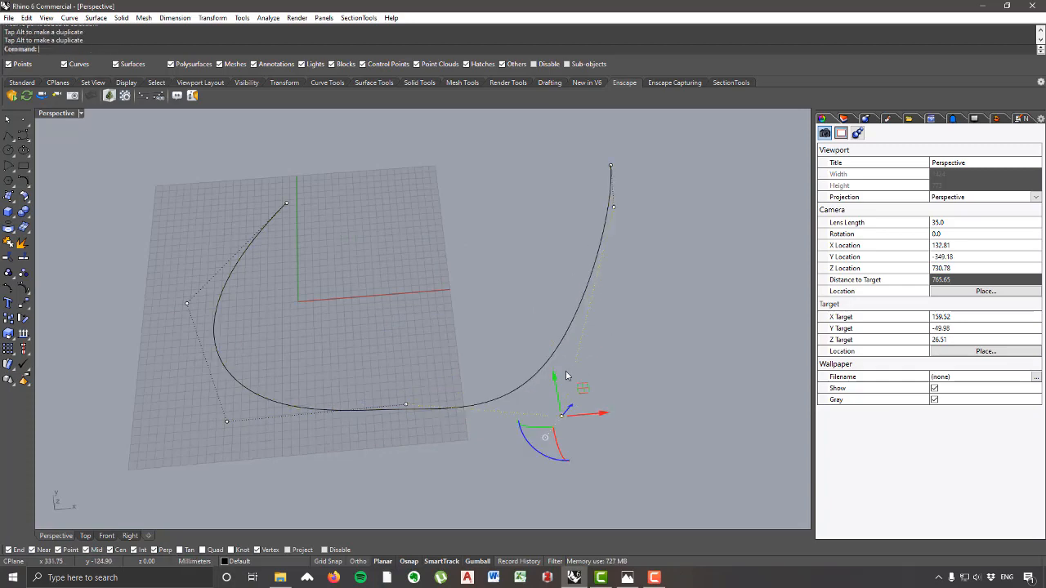
right_drag(581, 386, 585, 353)
drag(555, 394, 541, 321)
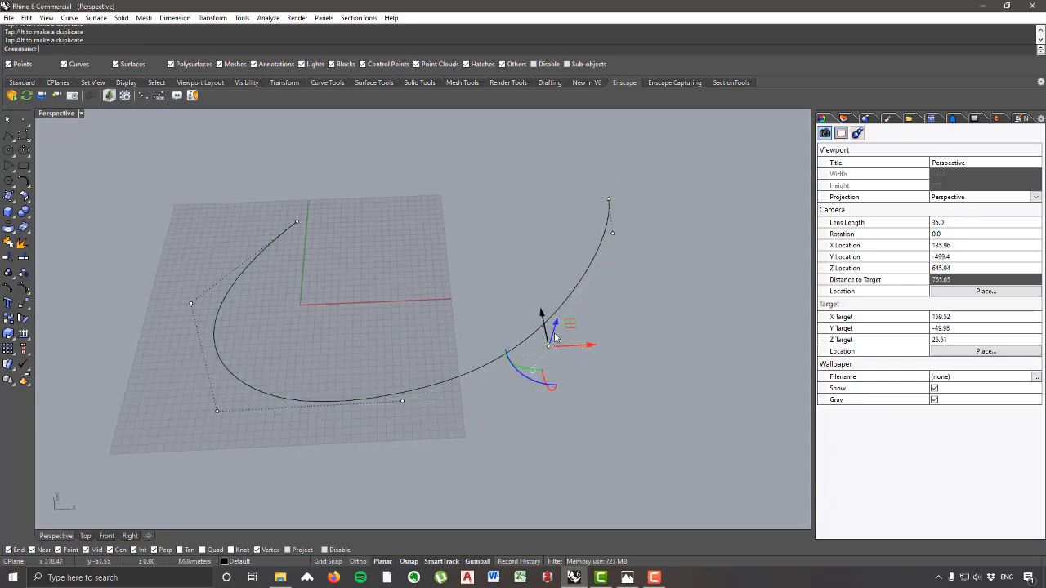
key(Delete)
scroll(529, 344, down, 3)
scroll(594, 274, up, 3)
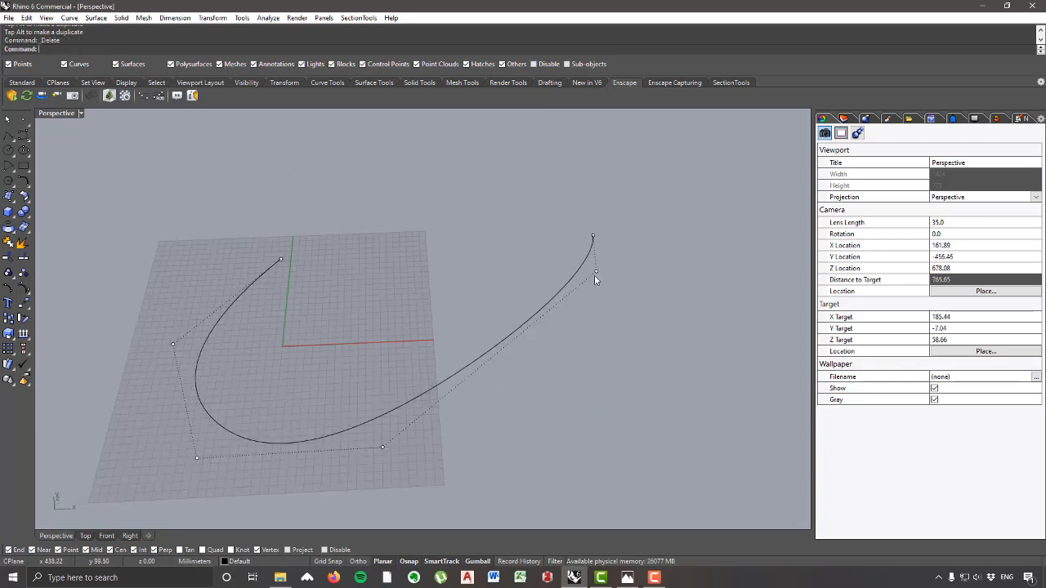
Step: Move the control point next to the curve's +X end toward -X and -Y to deepen the bend
click(595, 274)
drag(633, 271, 600, 285)
drag(570, 236, 541, 346)
click(493, 424)
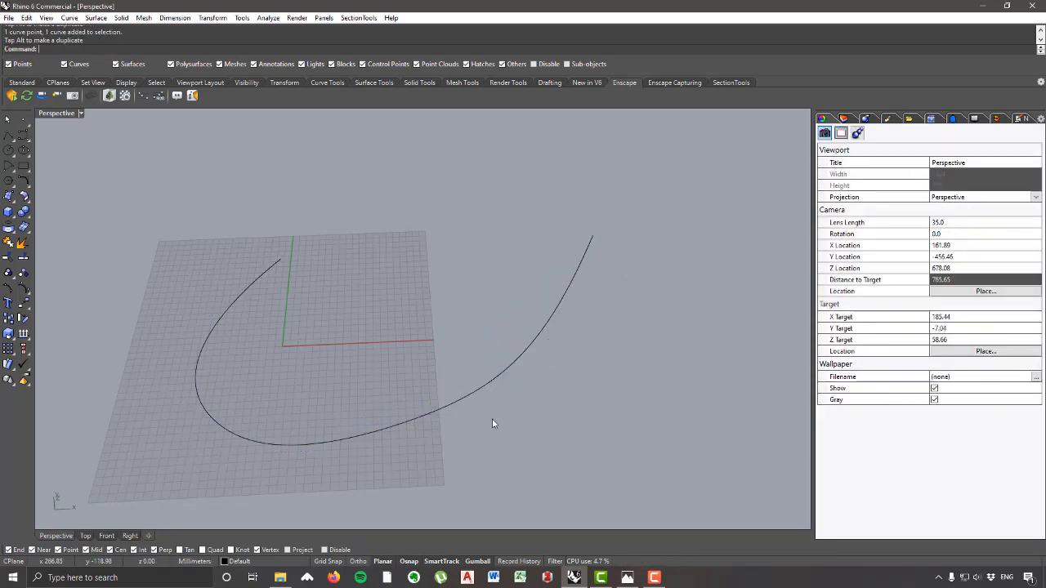
Step: Undo the last control point move on the curve
scroll(499, 326, down, 5)
right_drag(498, 326, 497, 492)
key(ctrl+z)
click(484, 447)
right_drag(489, 415, 395, 338)
right_drag(407, 484, 403, 349)
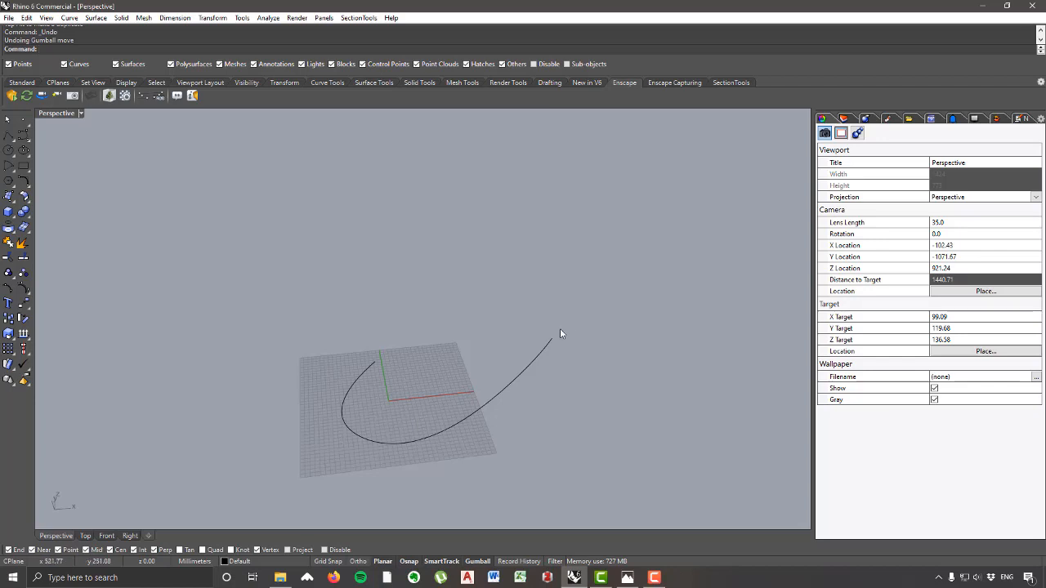
right_drag(438, 442, 410, 360)
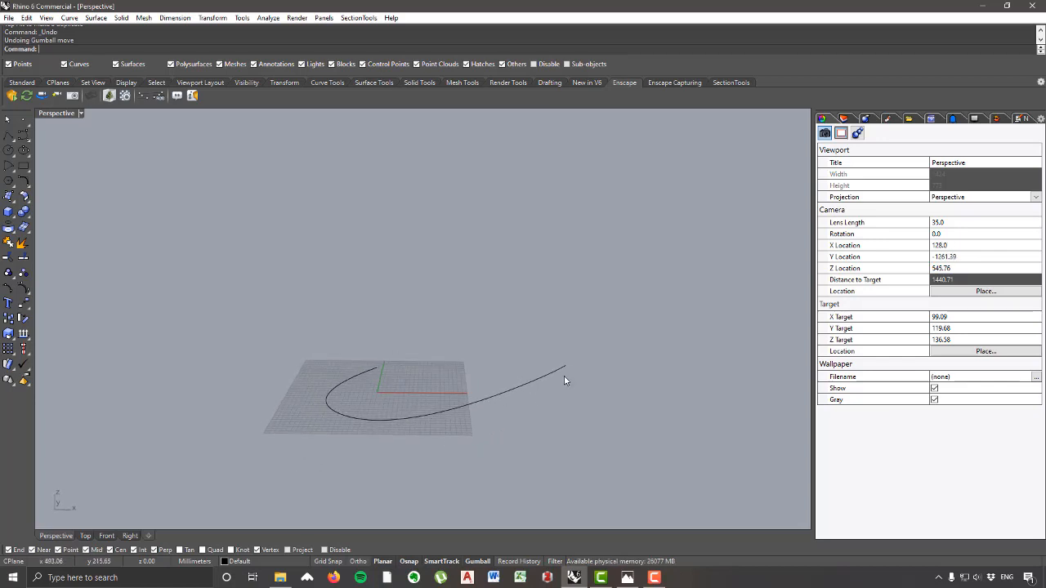
Step: Copy the U-shaped curve vertically along the Z axis above the original
click(376, 369)
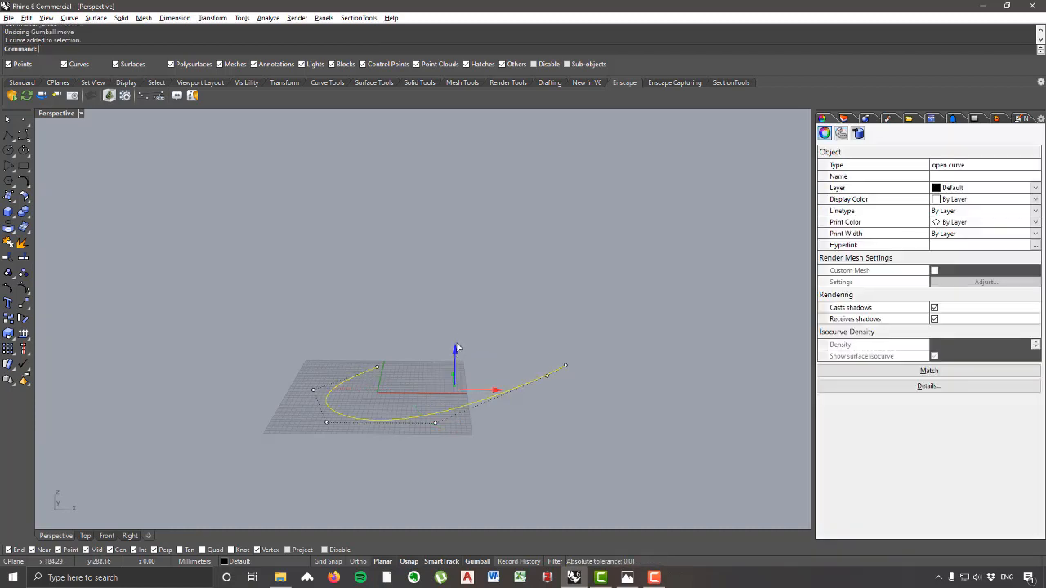
drag(458, 357, 462, 233)
click(229, 381)
right_drag(229, 381, 220, 411)
drag(623, 441, 539, 249)
right_drag(548, 237, 597, 236)
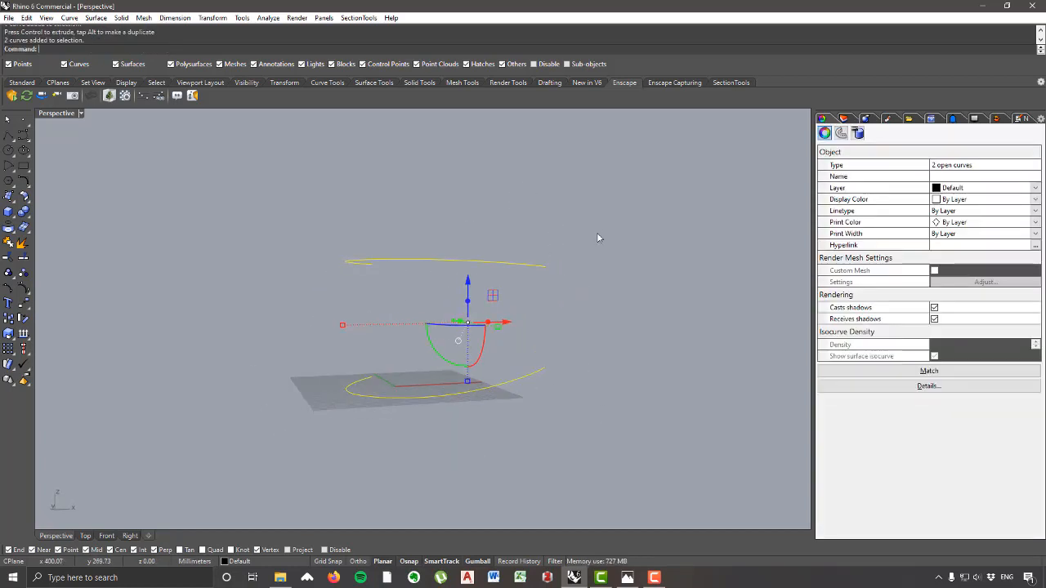
Step: Delete both U-shaped curves
click(327, 247)
right_drag(499, 351, 506, 378)
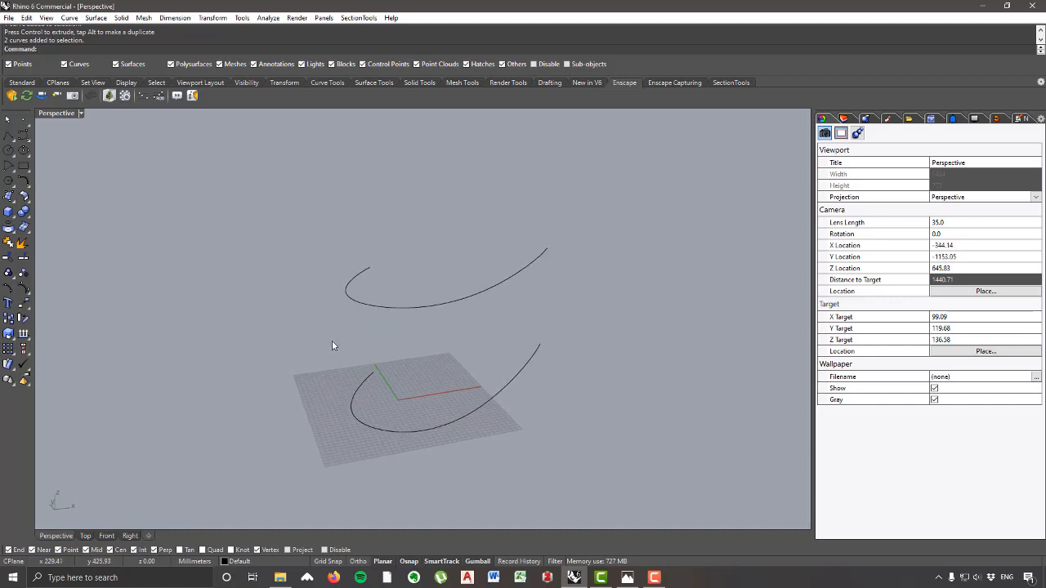
right_drag(578, 361, 500, 459)
drag(500, 458, 357, 256)
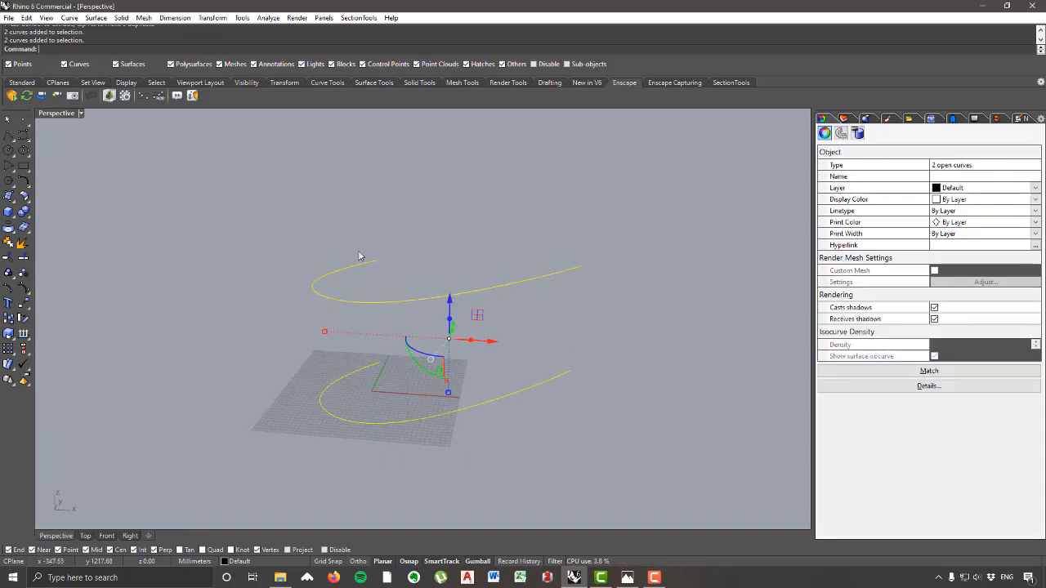
key(Delete)
Step: Draw an S-shaped degree-3 curve with four control points running across the grid in the X direction
click(23, 135)
click(243, 400)
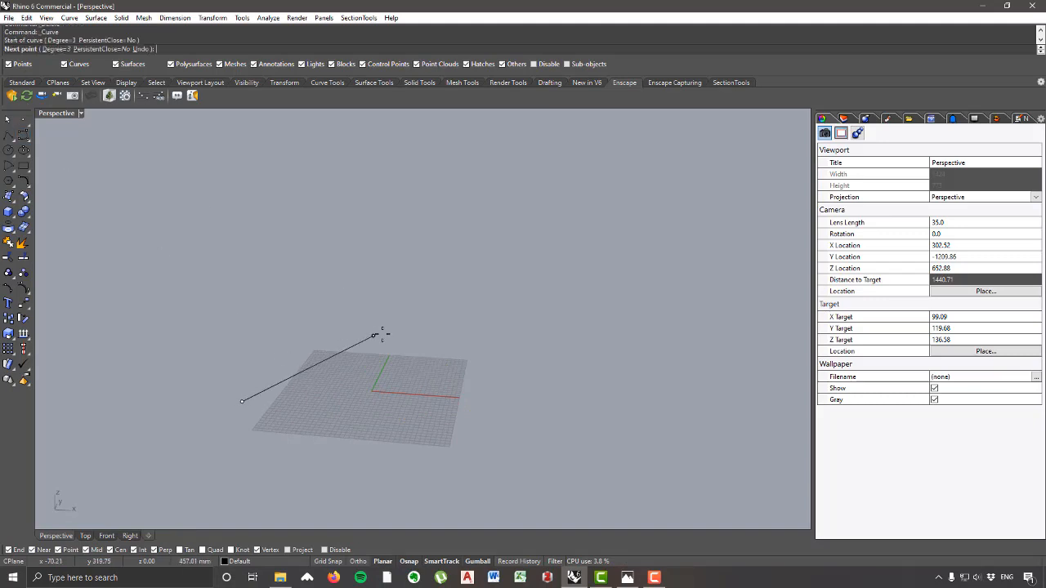
click(383, 334)
click(429, 469)
click(589, 387)
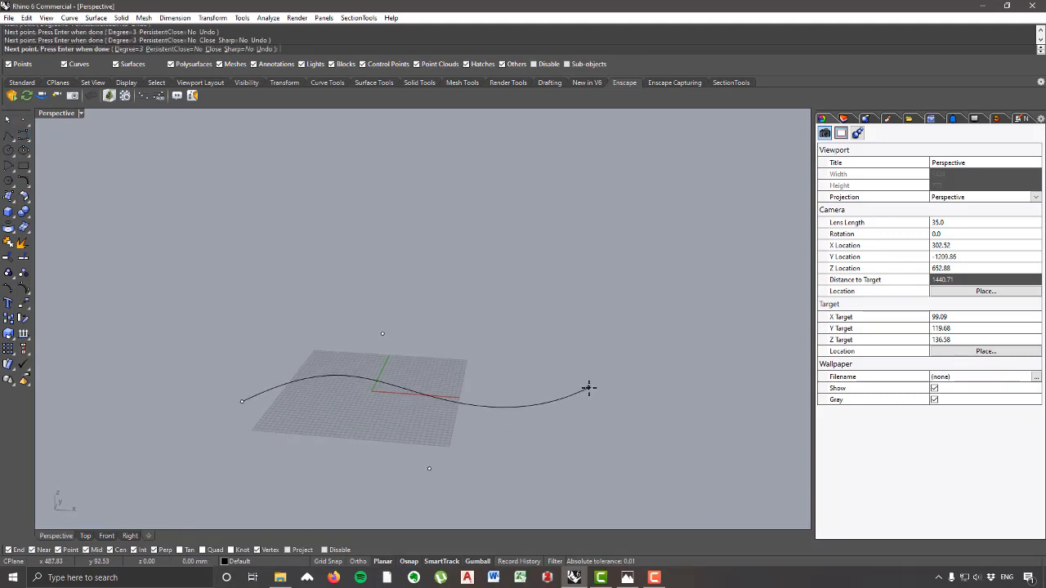
key(Return)
right_drag(476, 429, 469, 401)
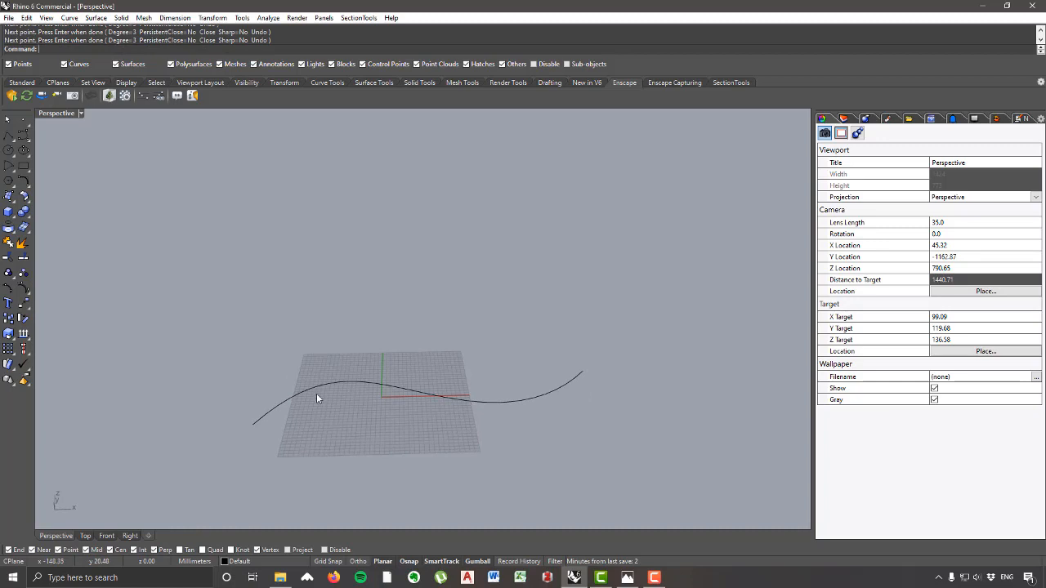
Step: Show the S-curve's control points and move its -X end point along the Y axis to soften the bend
click(286, 398)
drag(221, 411, 295, 457)
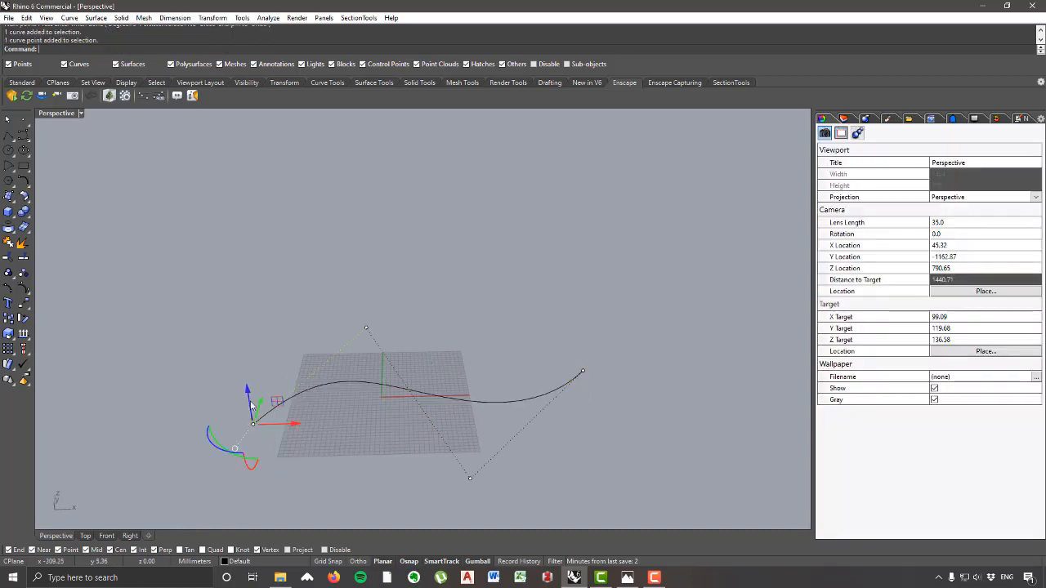
drag(262, 402, 277, 356)
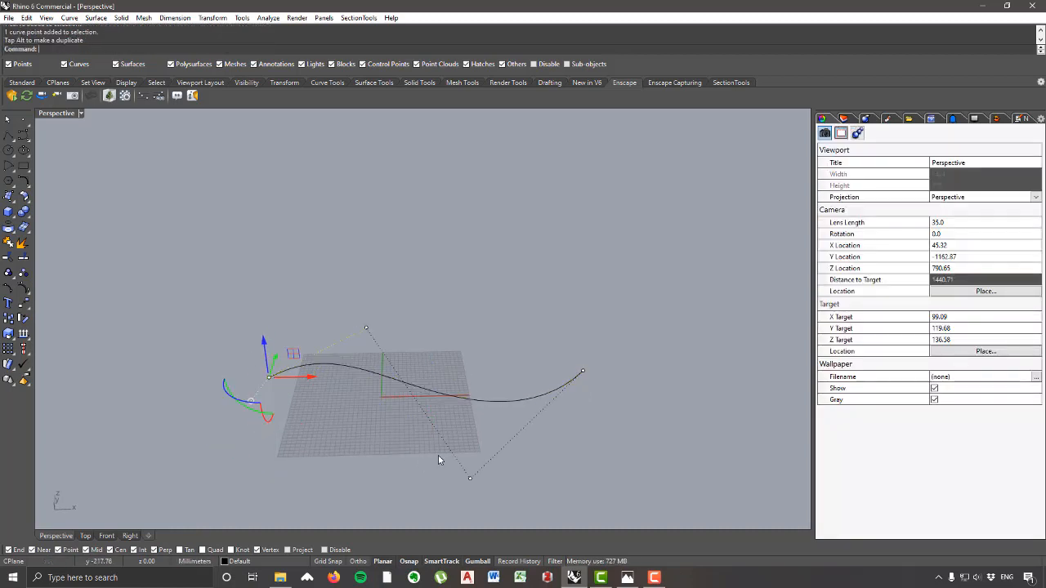
Step: Copy the whole S-shaped curve vertically along the Z axis to make a matching upper curve
click(461, 419)
drag(472, 394, 435, 360)
right_drag(439, 374, 445, 357)
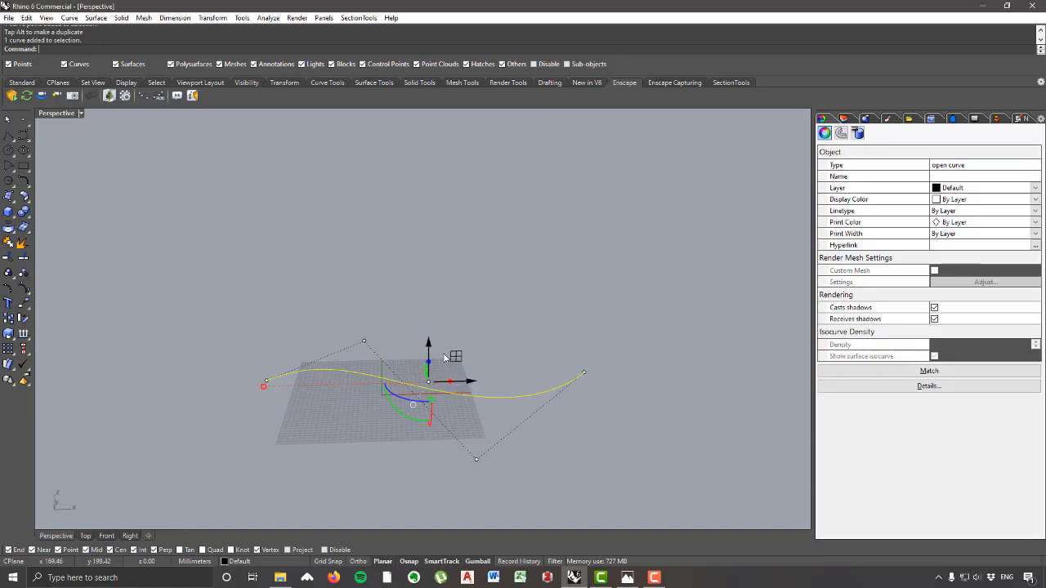
key(alt)
drag(429, 345, 453, 213)
click(492, 462)
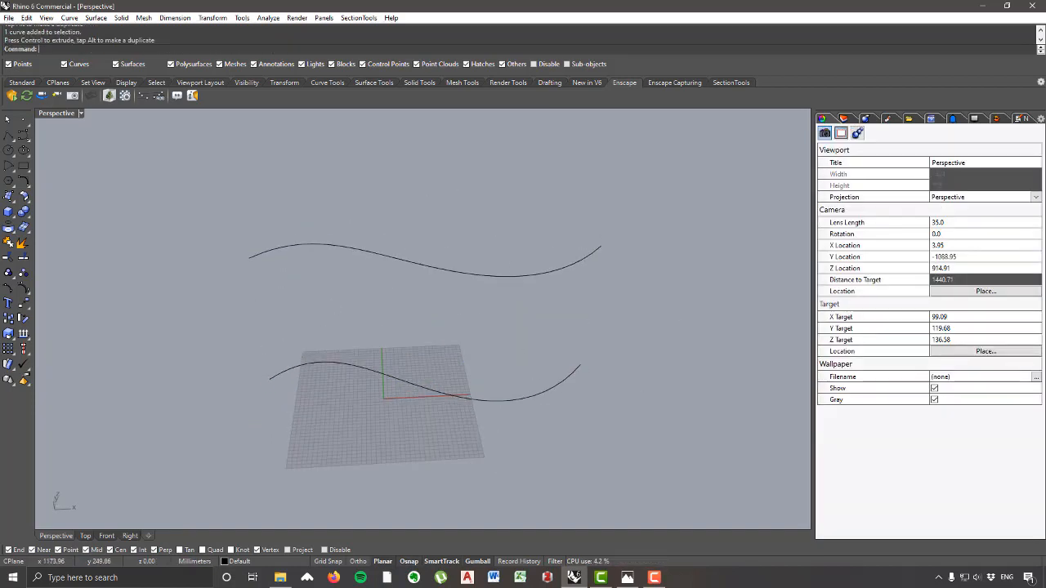
Step: Bring the Grasshopper window beside the Rhino viewport and place a Curve parameter on its canvas
drag(1045, 95, 854, 0)
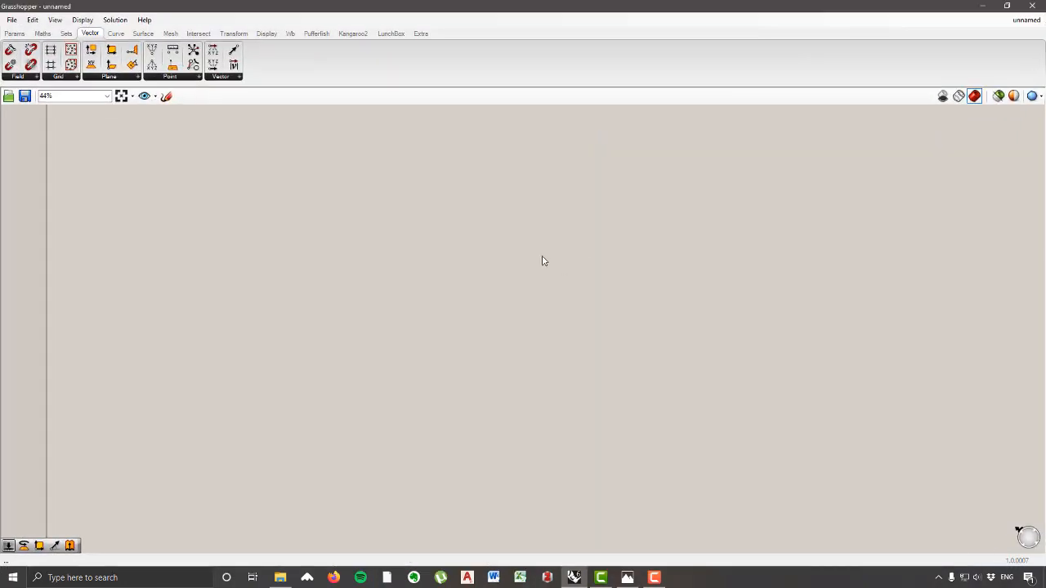
drag(328, 11, 779, 63)
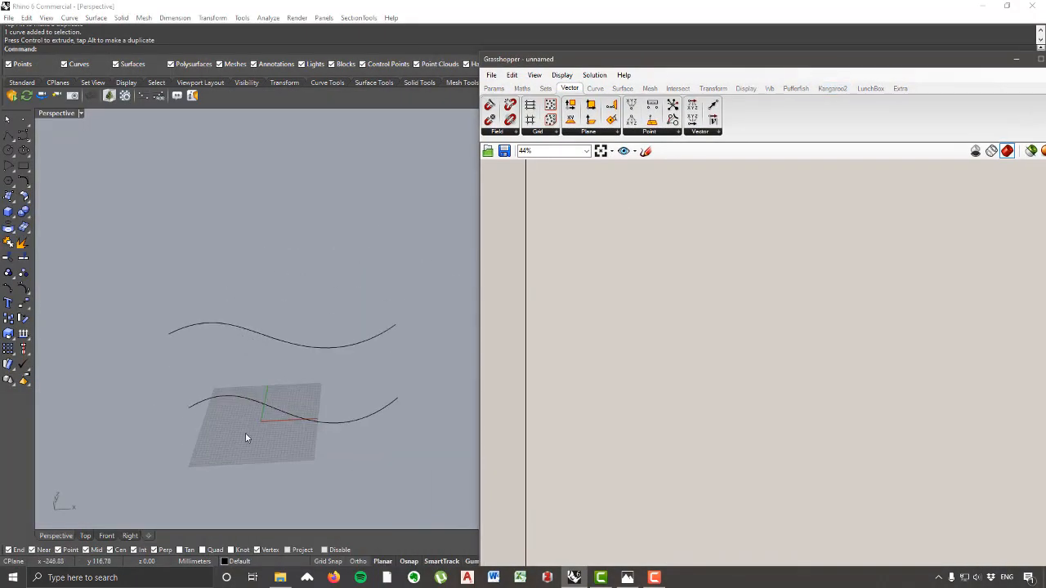
click(494, 88)
click(538, 134)
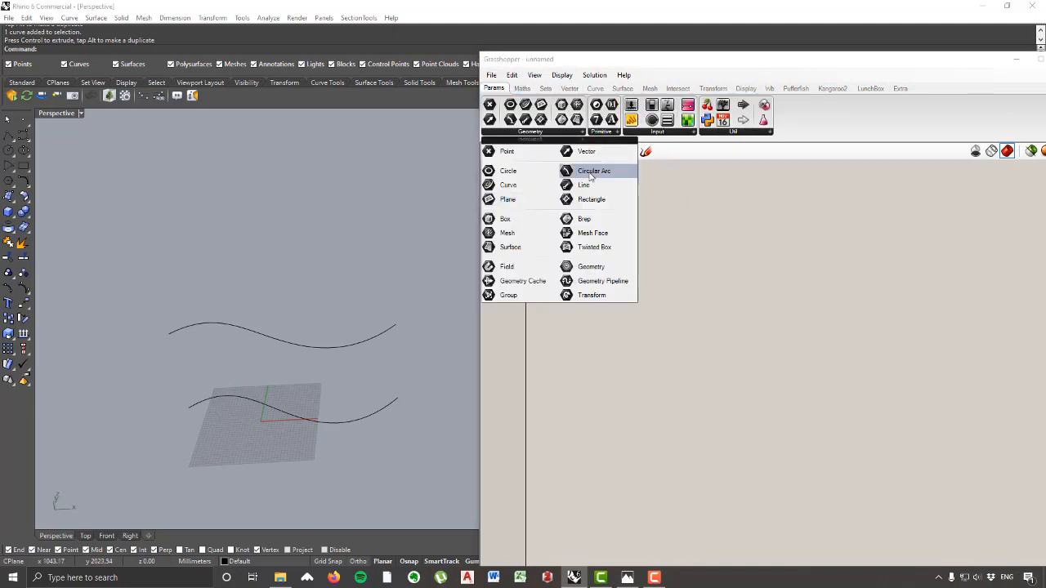
click(501, 186)
click(586, 220)
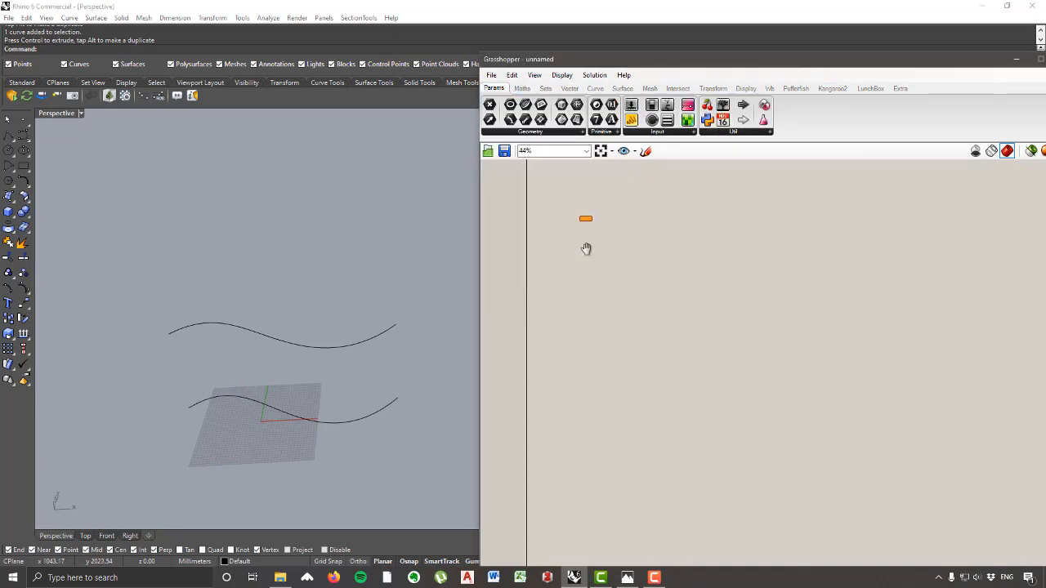
drag(585, 217, 593, 270)
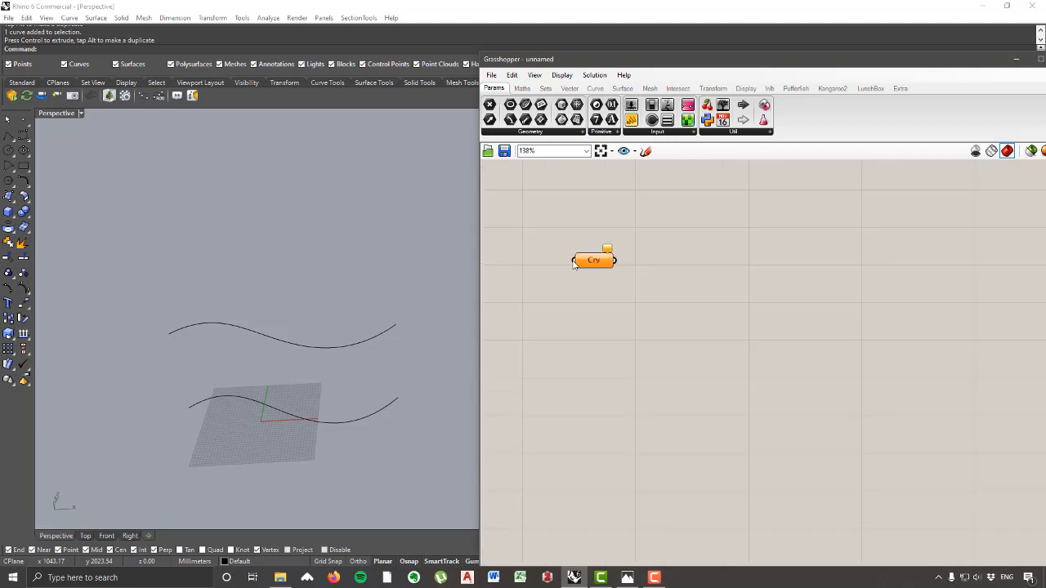
Step: Reference both S-shaped curves, lower then upper, in the Grasshopper Curve parameter as multiple curves
right_drag(358, 479, 396, 414)
right_click(597, 262)
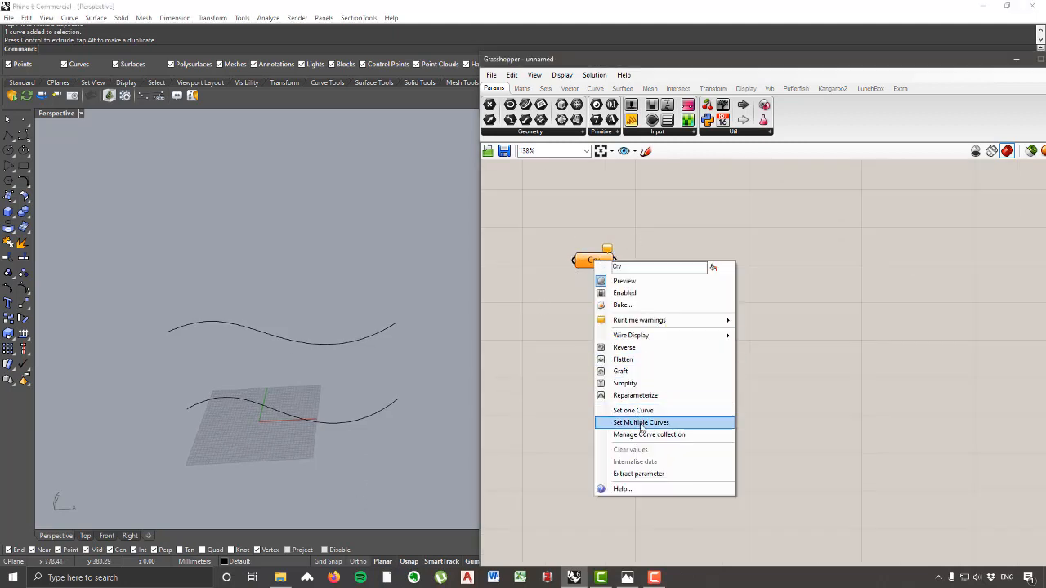
click(648, 422)
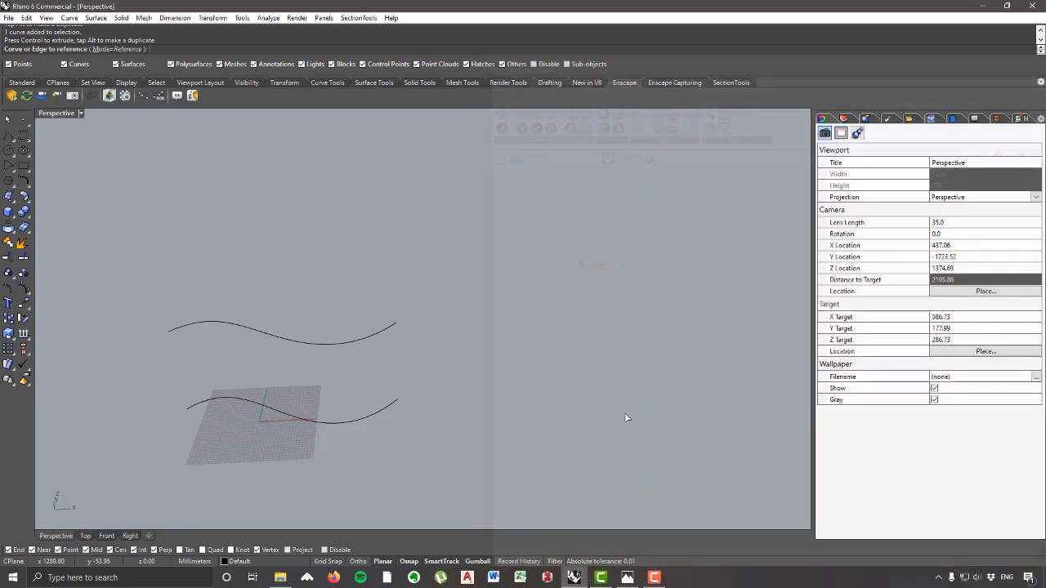
click(335, 422)
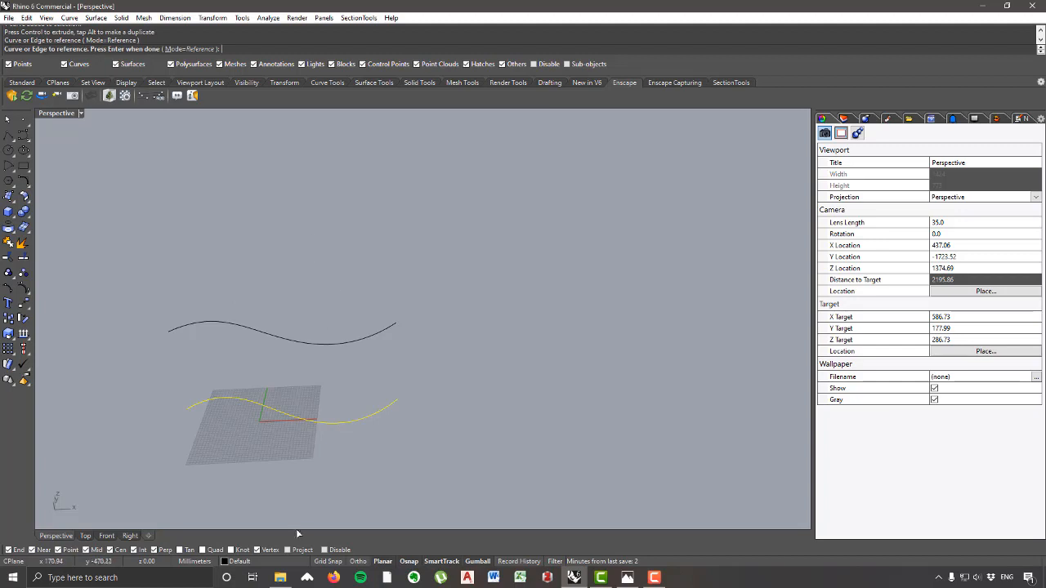
click(318, 346)
key(Return)
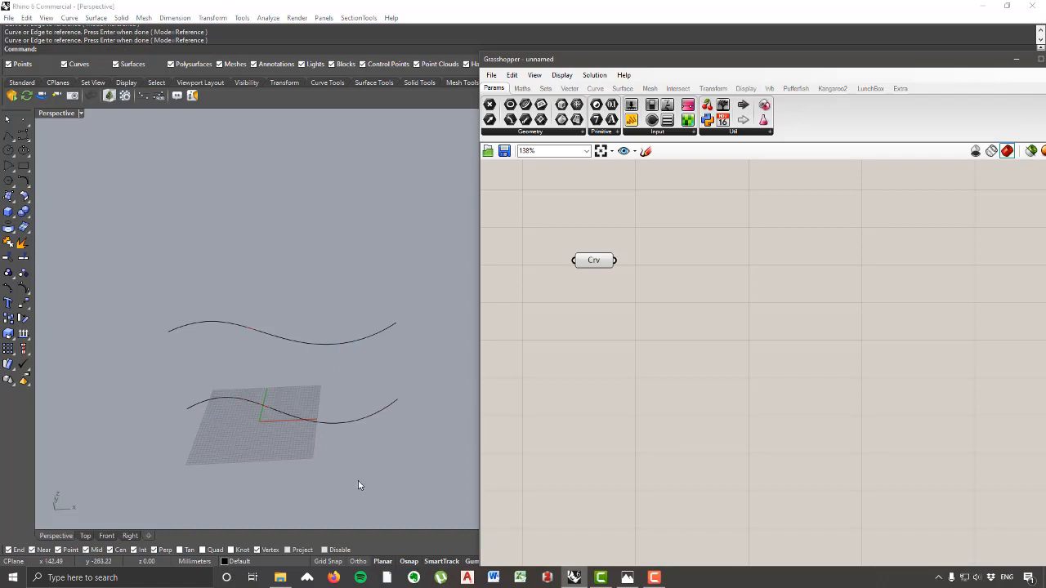
Step: Rename the Curve parameter to "Input Curves"
right_click(599, 259)
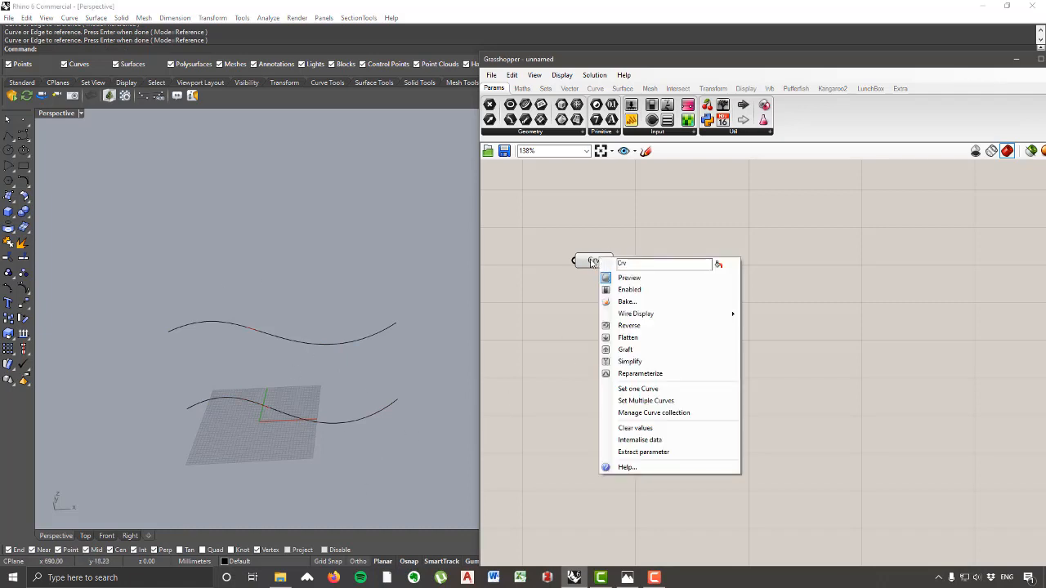
drag(647, 261, 535, 254)
text(INput Curves)
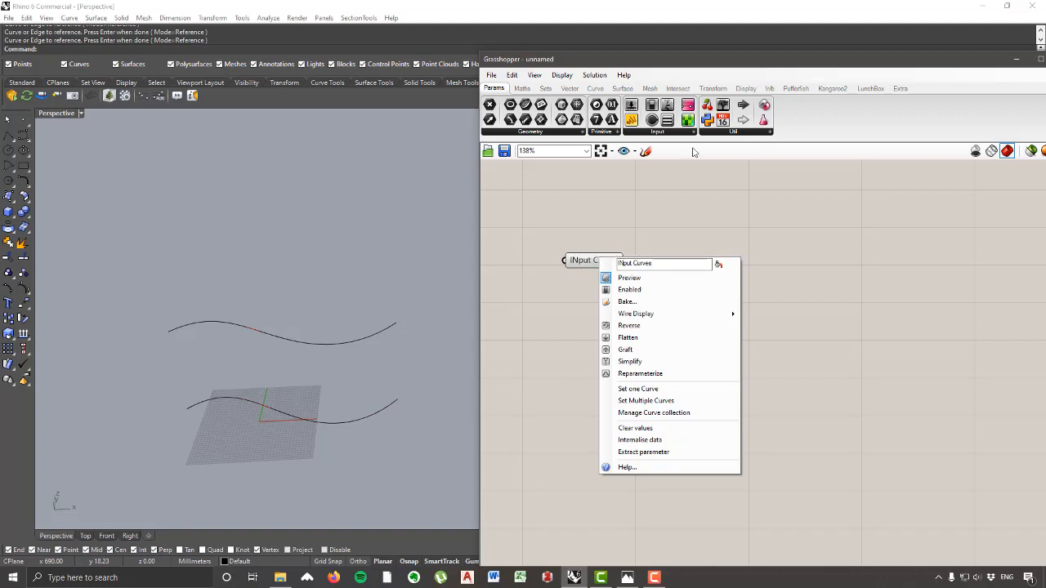
click(622, 263)
text(In)
key(Return)
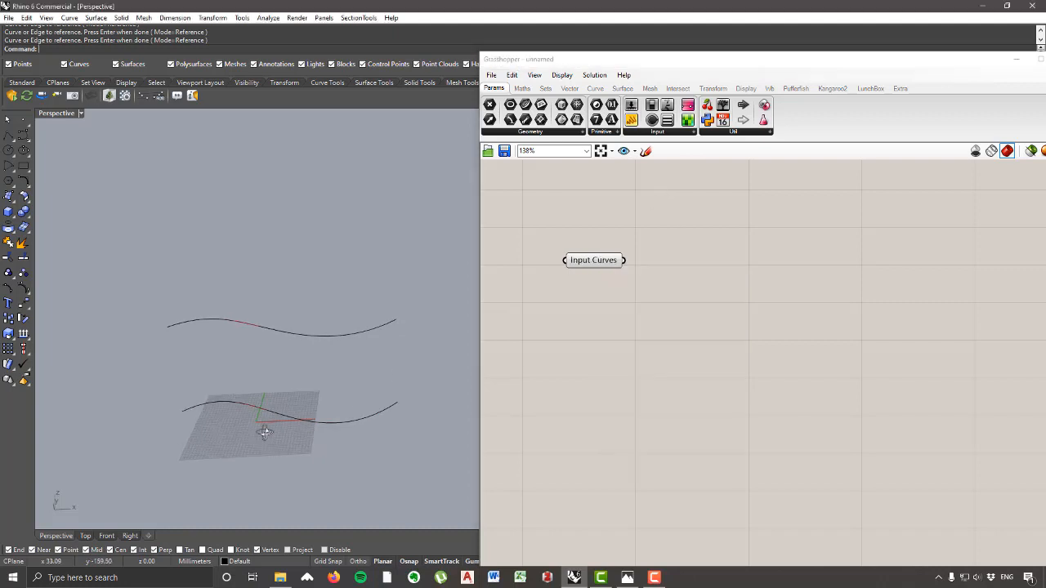
Step: Add a Loft component beside the Input Curves parameter and feed the curves into its C input
right_drag(266, 432, 262, 432)
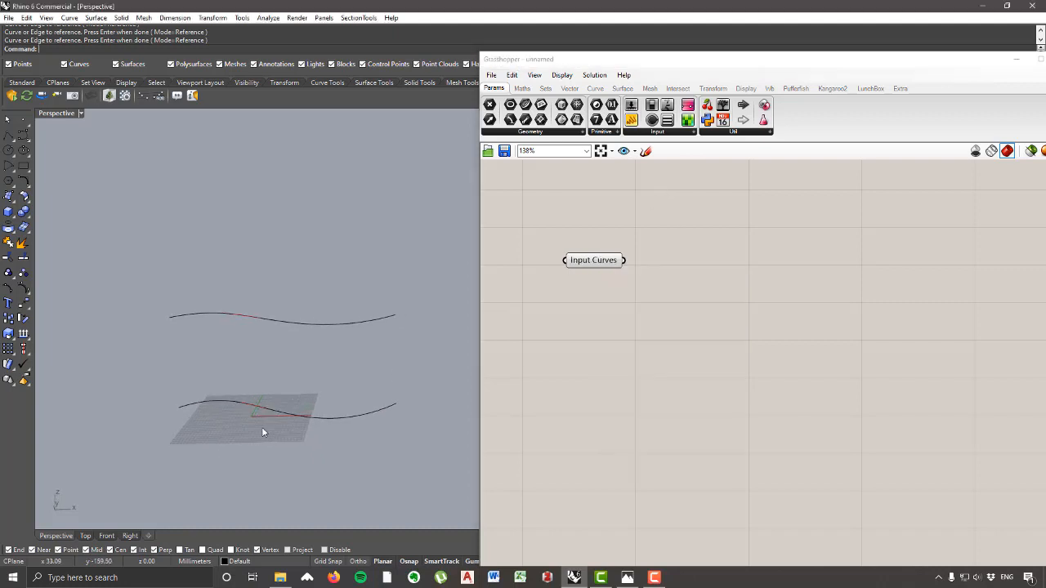
click(624, 88)
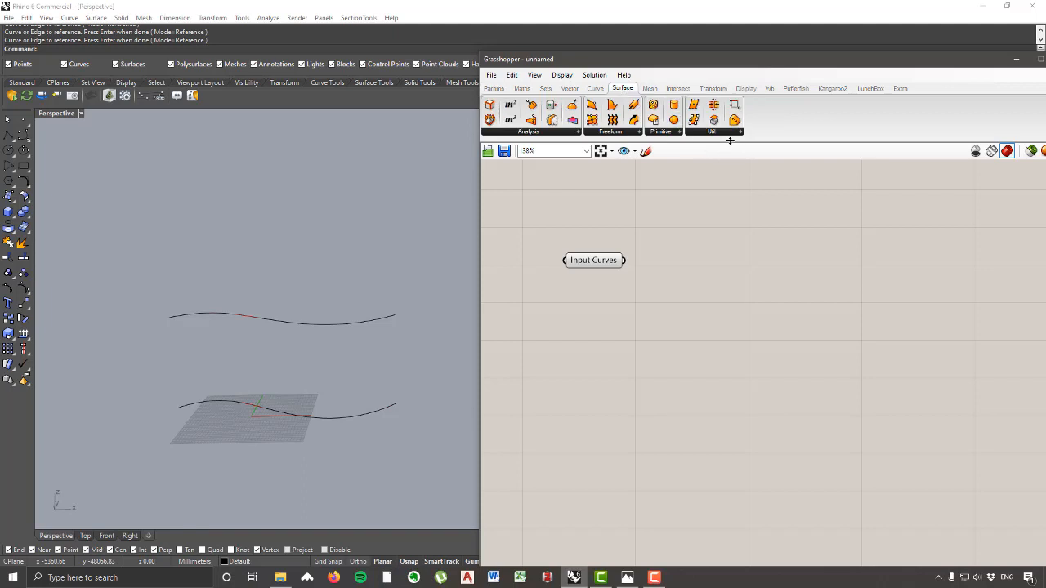
click(635, 131)
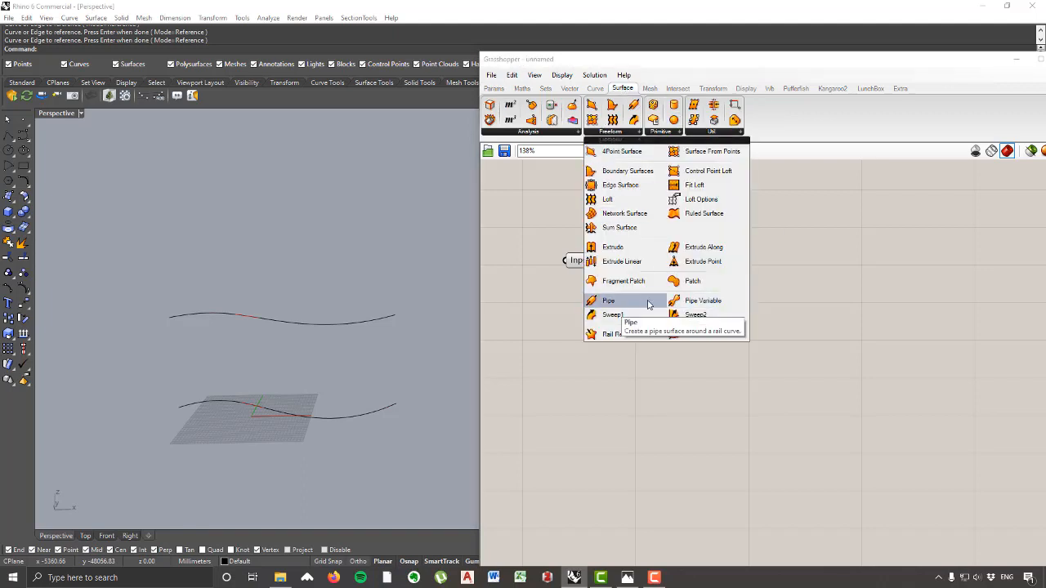
drag(608, 200, 692, 308)
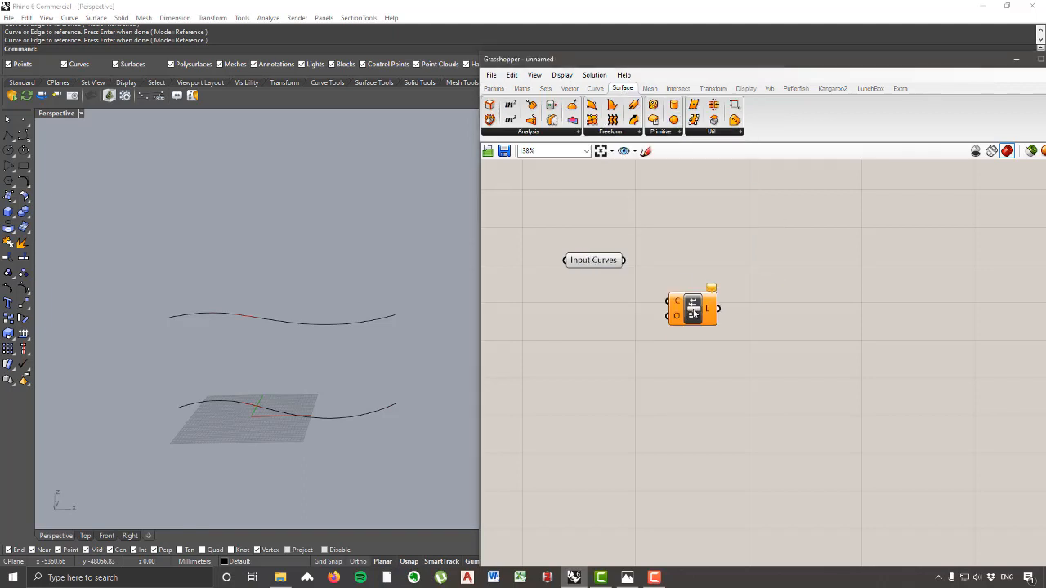
scroll(687, 317, up, 2)
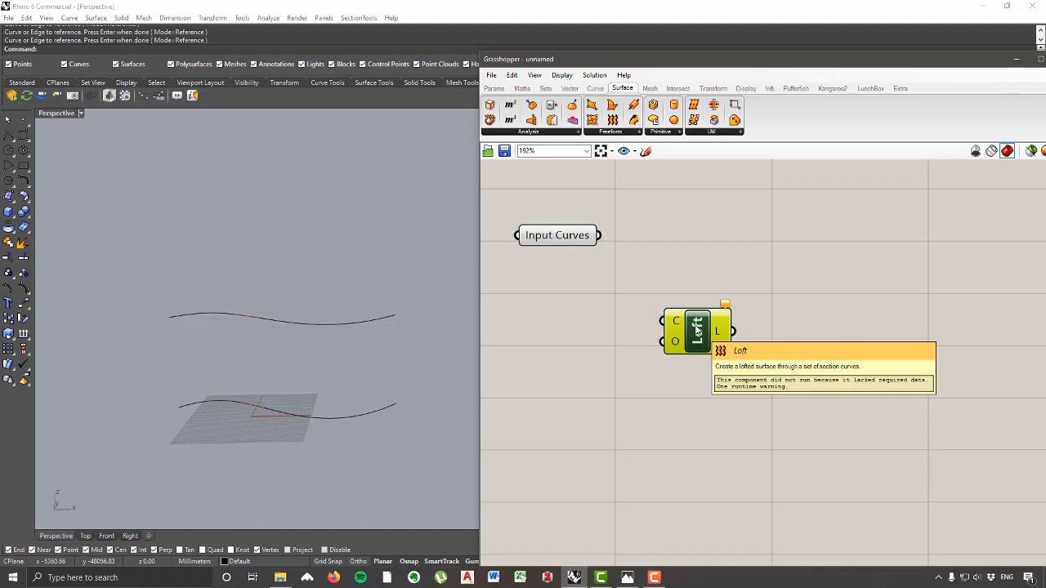
drag(576, 241, 672, 323)
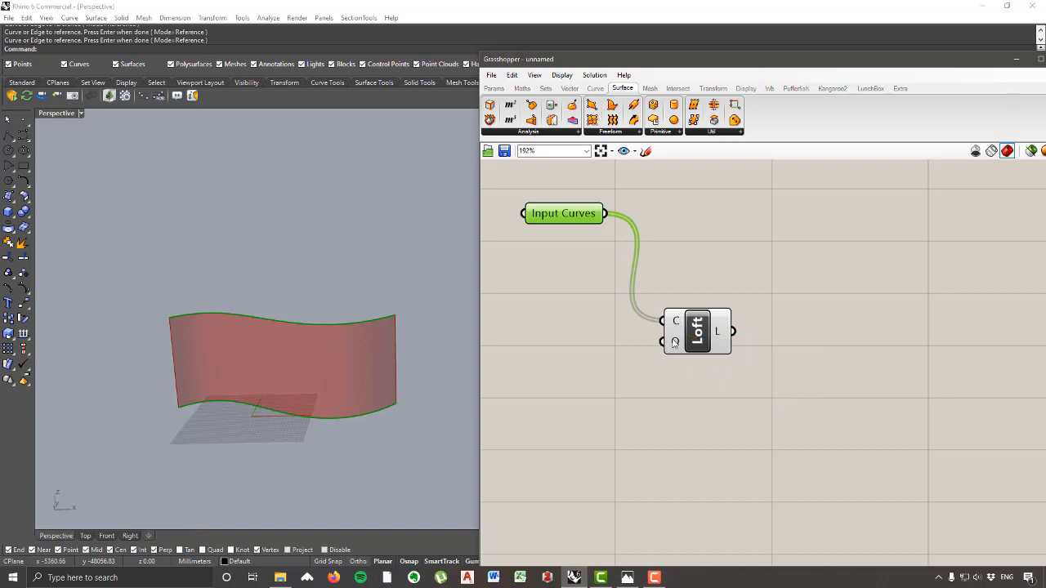
Step: Review the loft options of the Loft component's O input and shift the component slightly away from Input Curves
right_click(675, 343)
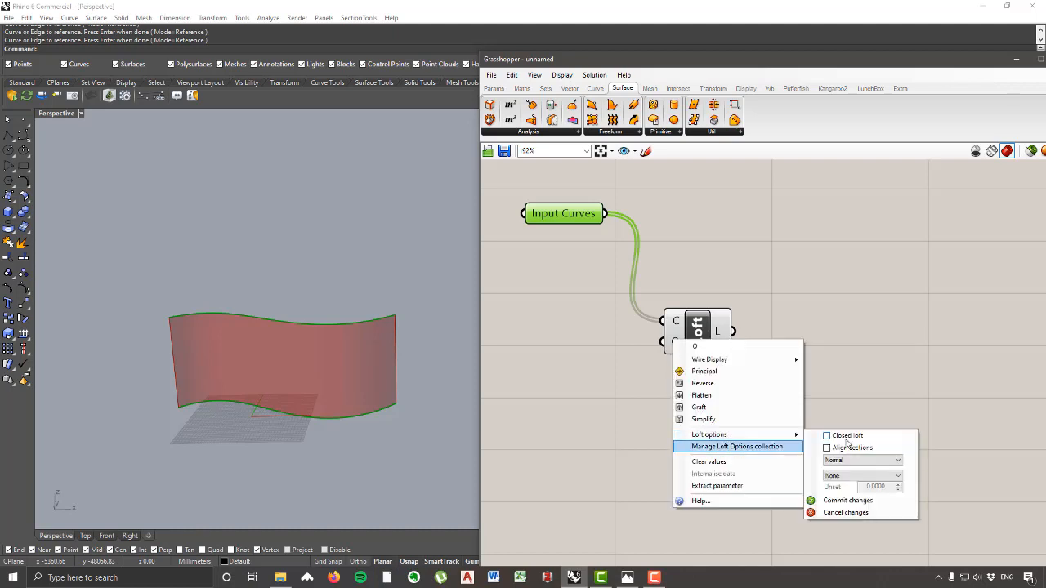
mouse_move(729, 438)
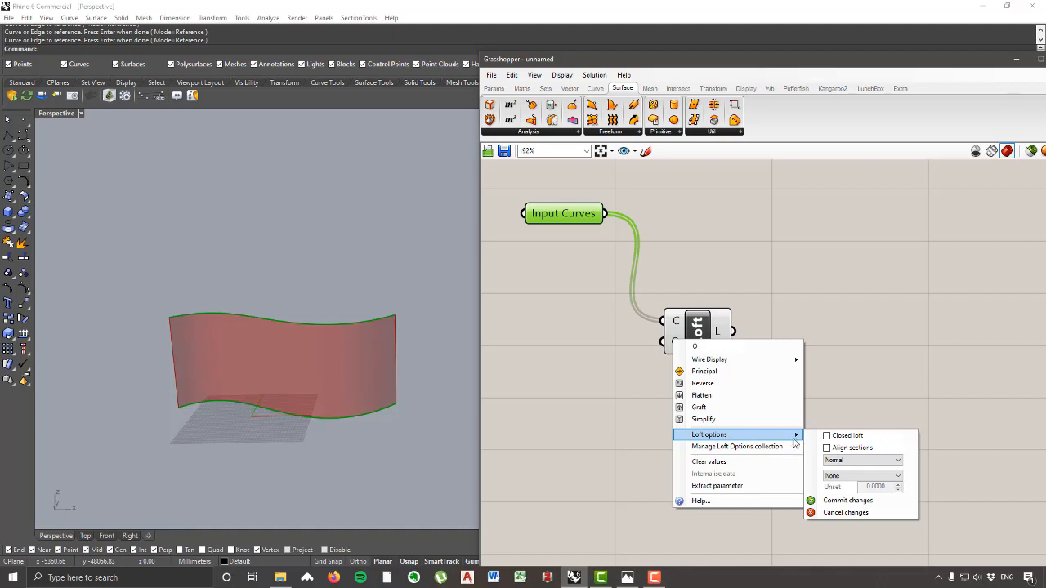
mouse_move(699, 334)
mouse_down()
mouse_move(707, 287)
mouse_move(708, 352)
mouse_up()
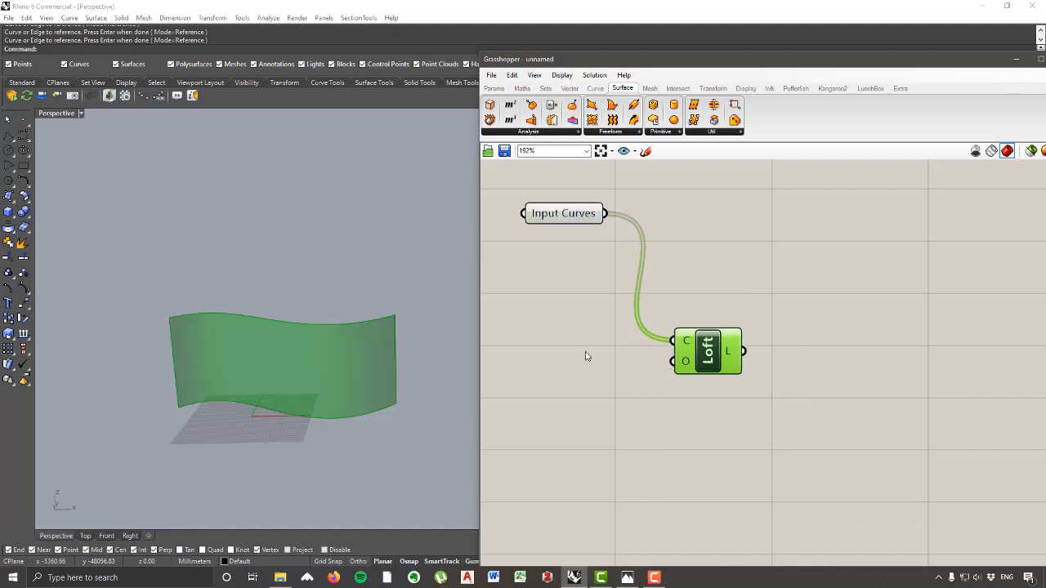
Step: Compare the lofted surface with the Apical Reform building photo and examine its wave shape from several angles
right_drag(264, 381, 285, 430)
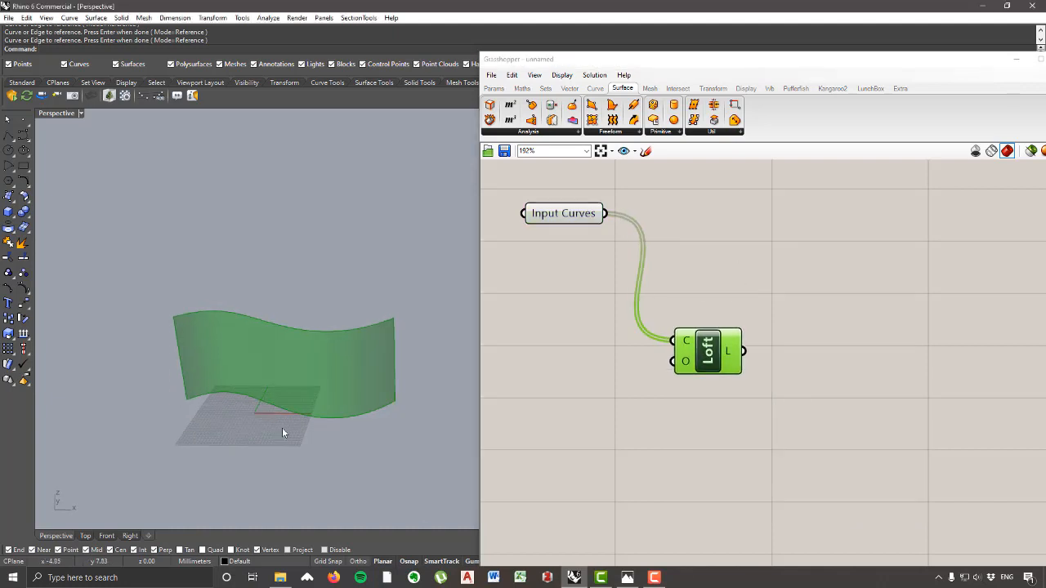
click(627, 578)
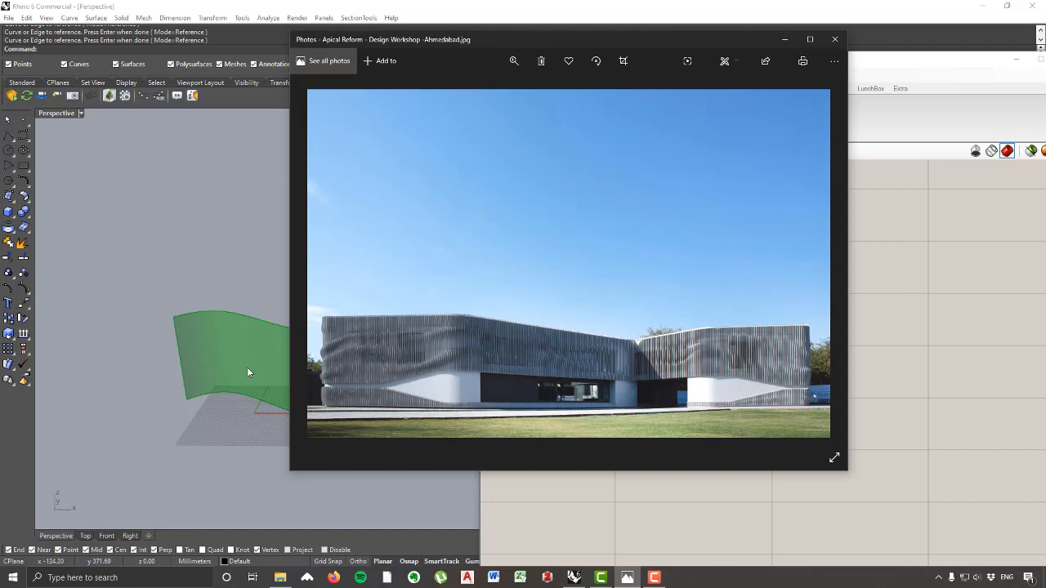
click(241, 424)
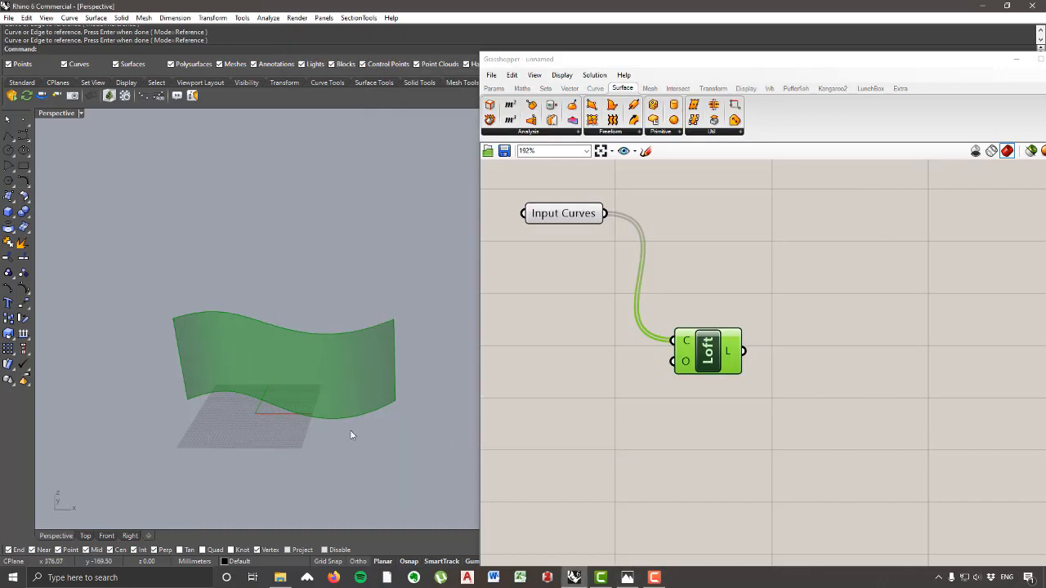
right_drag(351, 435, 285, 429)
right_drag(355, 453, 223, 360)
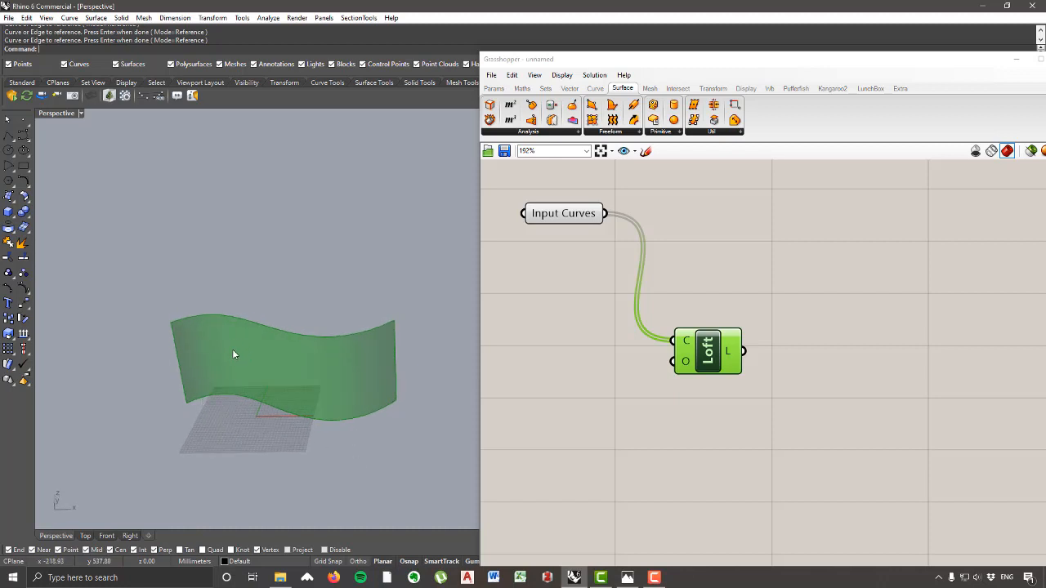
right_drag(195, 398, 466, 361)
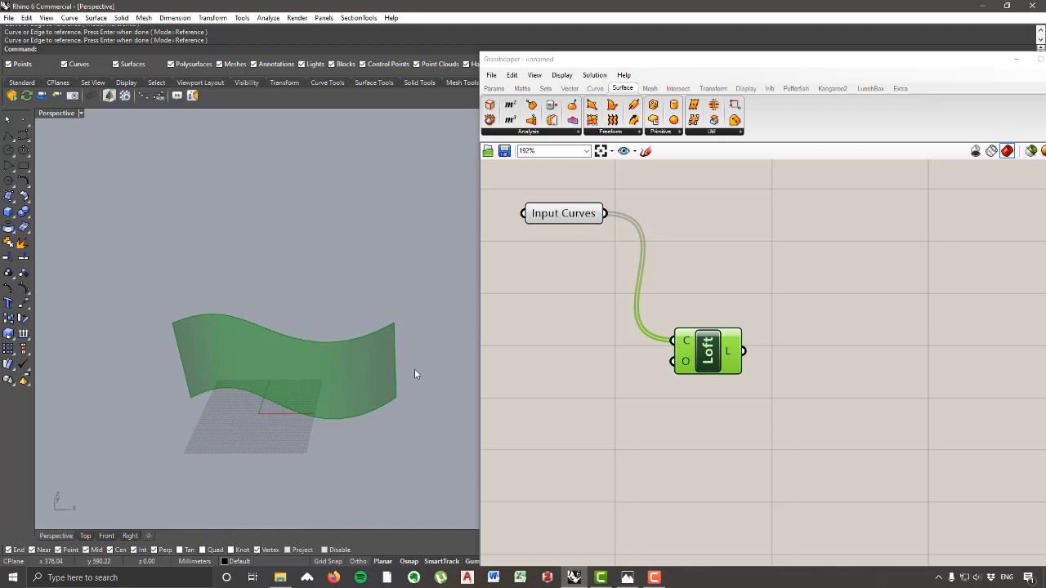
right_drag(415, 374, 392, 385)
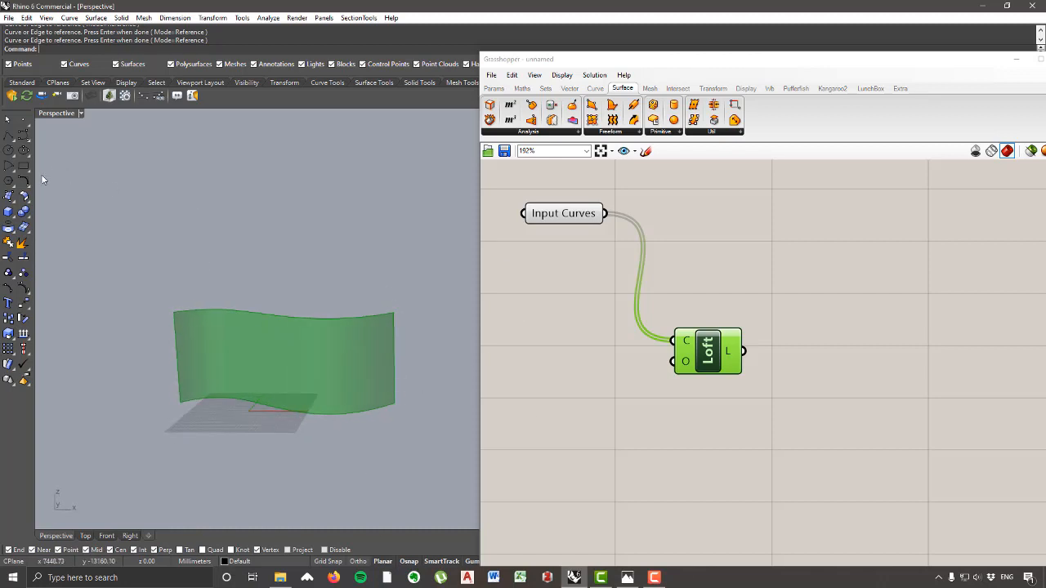
Step: Place three separate point objects in front of the lofted surface, spread along its length
click(22, 123)
click(189, 421)
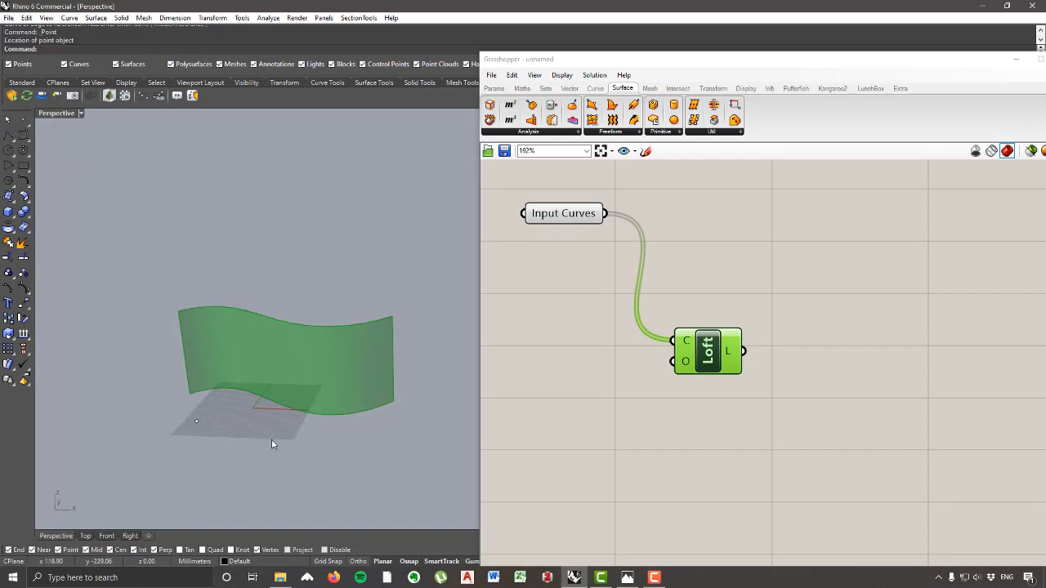
click(23, 121)
click(336, 453)
right_drag(333, 450, 280, 456)
click(23, 121)
click(258, 400)
Step: Select the three points in Rhino and add a Point parameter to the Grasshopper canvas below the Loft component
drag(202, 446, 463, 510)
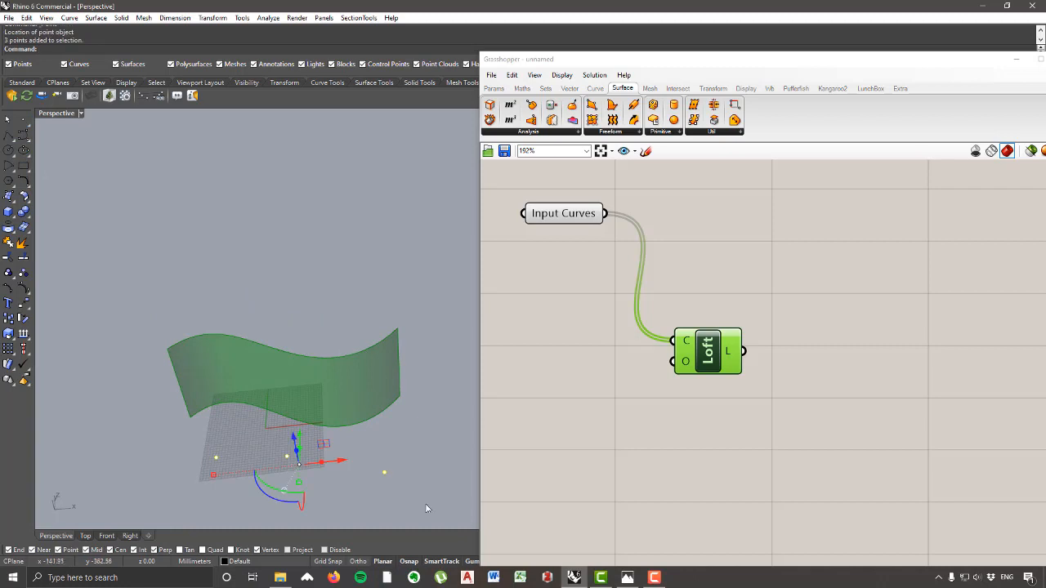
click(493, 87)
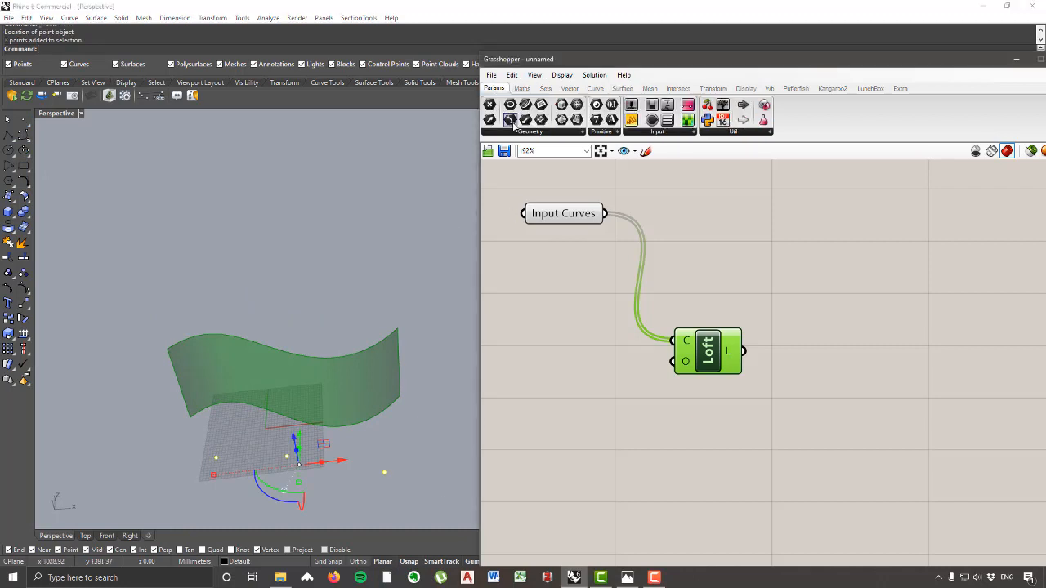
click(521, 133)
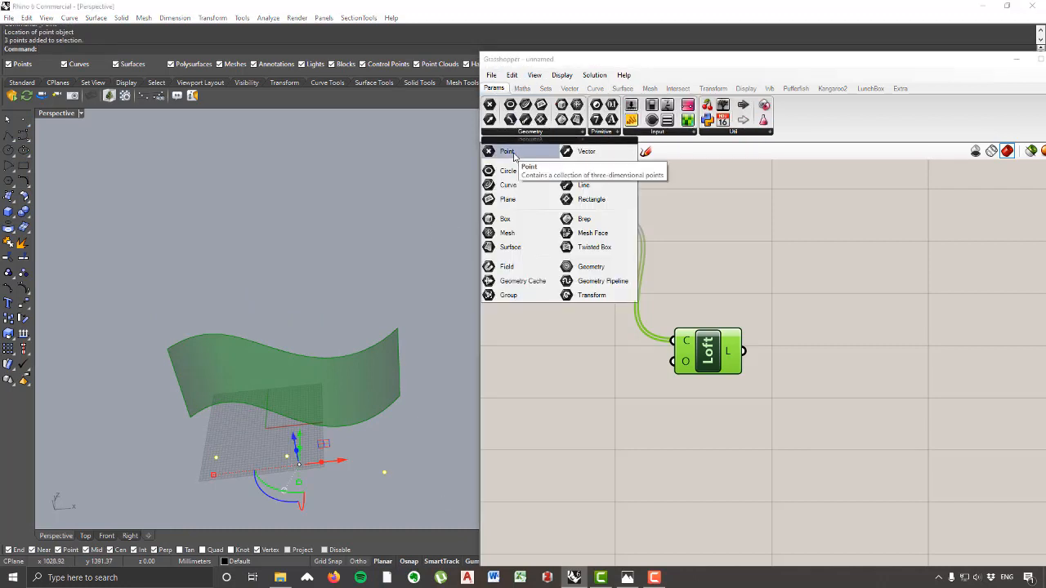
click(509, 152)
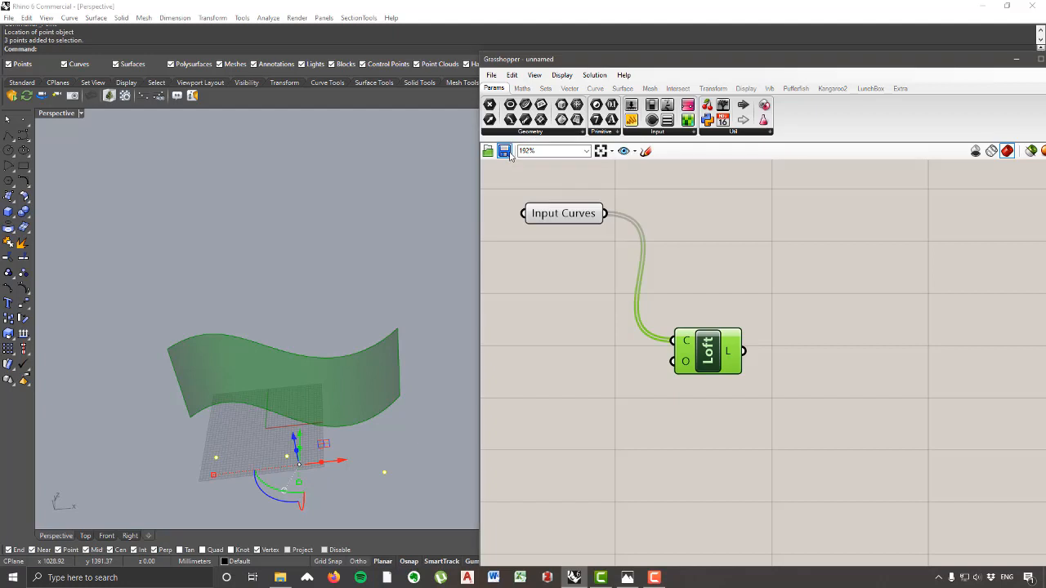
click(575, 483)
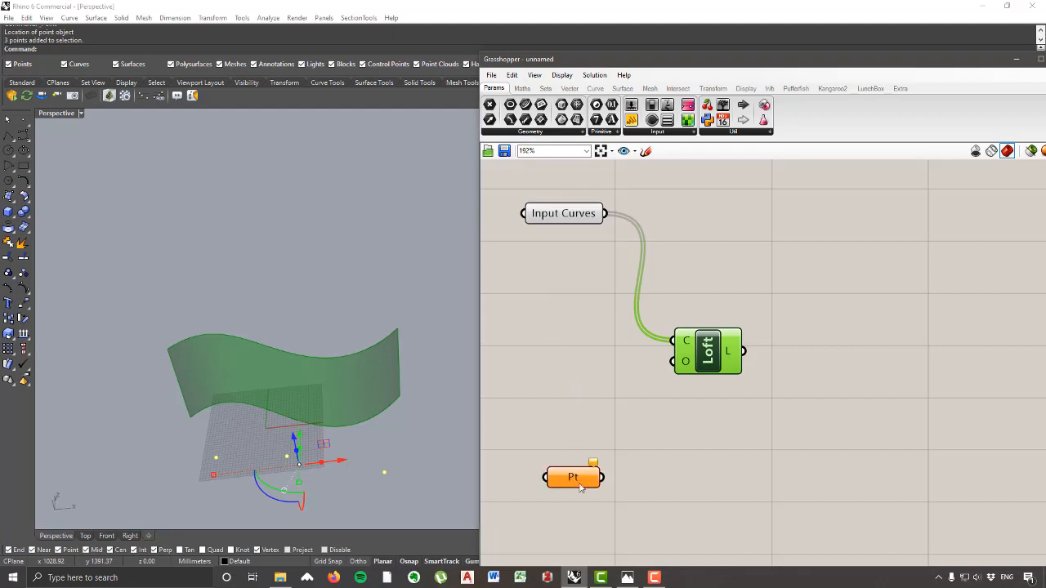
Step: Rename the Point parameter to "Attractor Points" and reference the three selected points in it
right_click(577, 481)
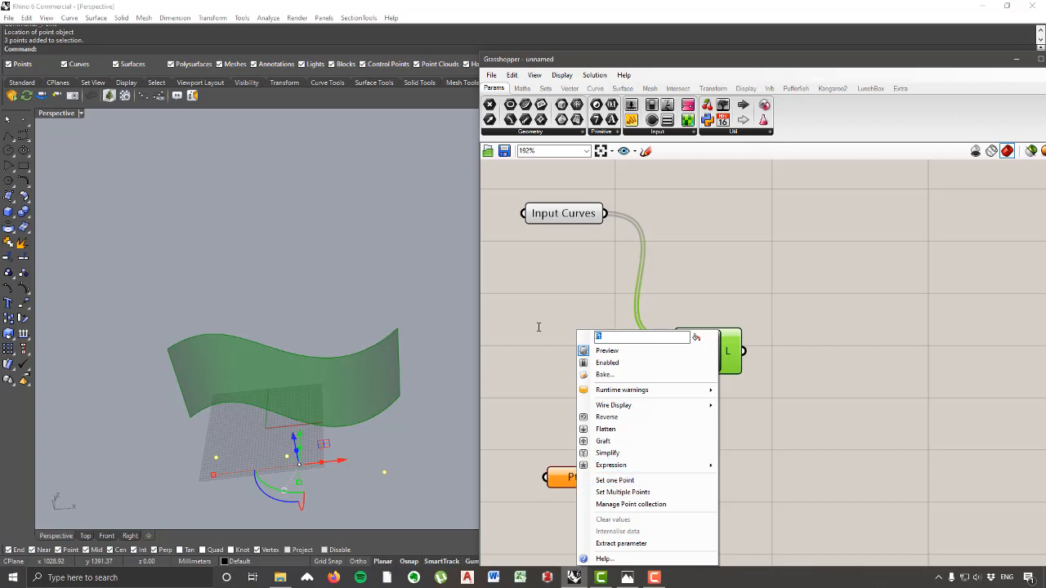
text(Attractor Po)
text(ints)
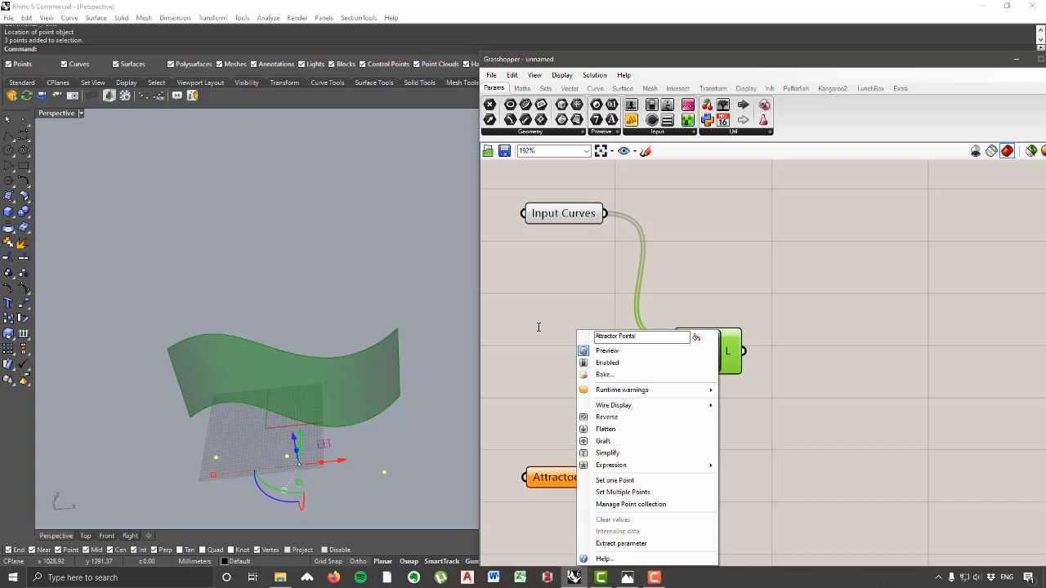
click(628, 493)
click(440, 490)
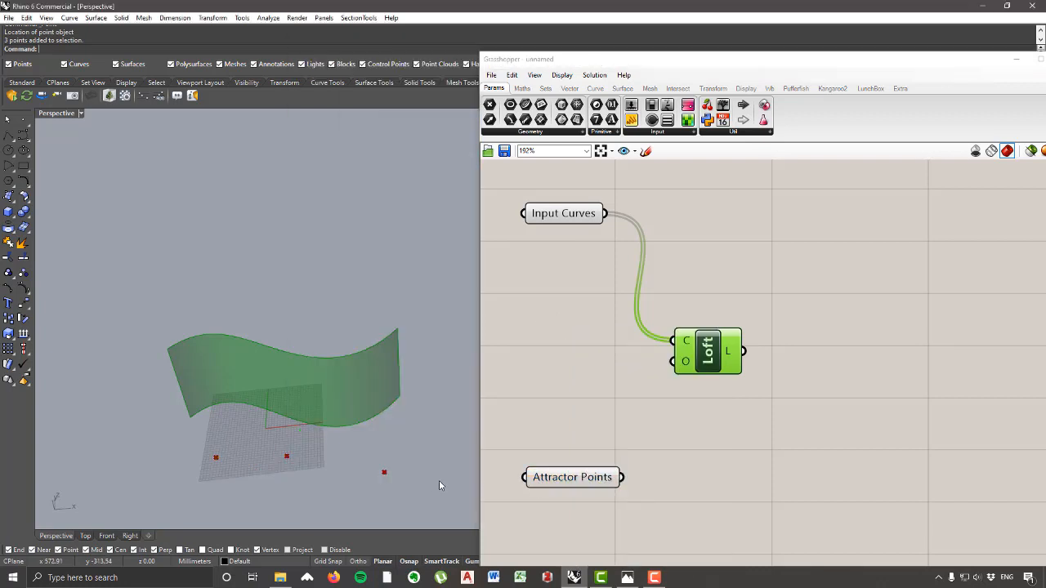
Step: Raise the +X end attractor point and the middle attractor point along the Z axis to different heights in front of the surface
right_drag(439, 482, 367, 441)
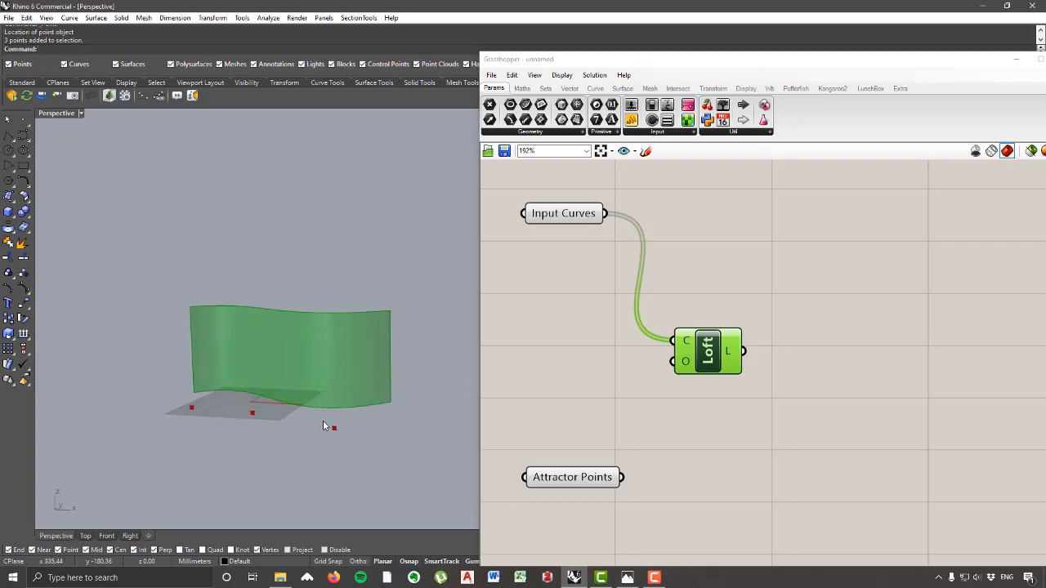
drag(323, 421, 381, 451)
drag(333, 392, 331, 321)
right_drag(223, 375, 278, 453)
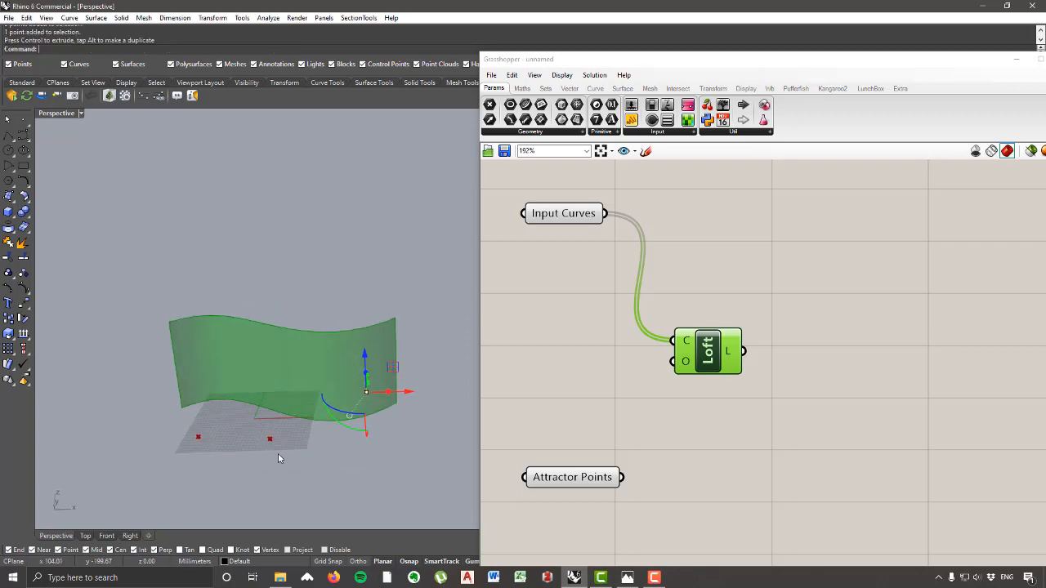
click(272, 441)
drag(267, 406, 260, 337)
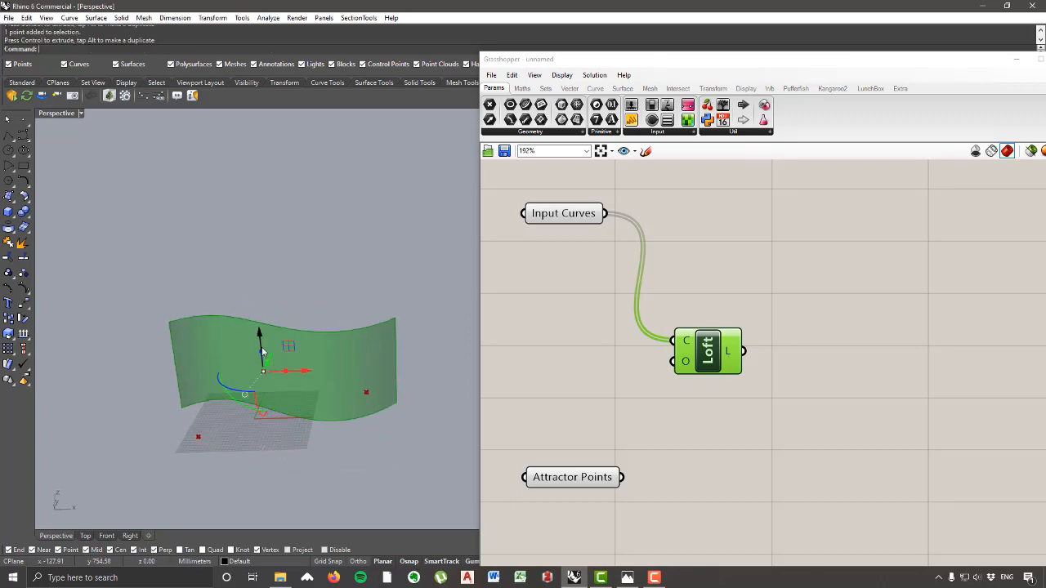
click(324, 462)
right_drag(324, 466, 309, 388)
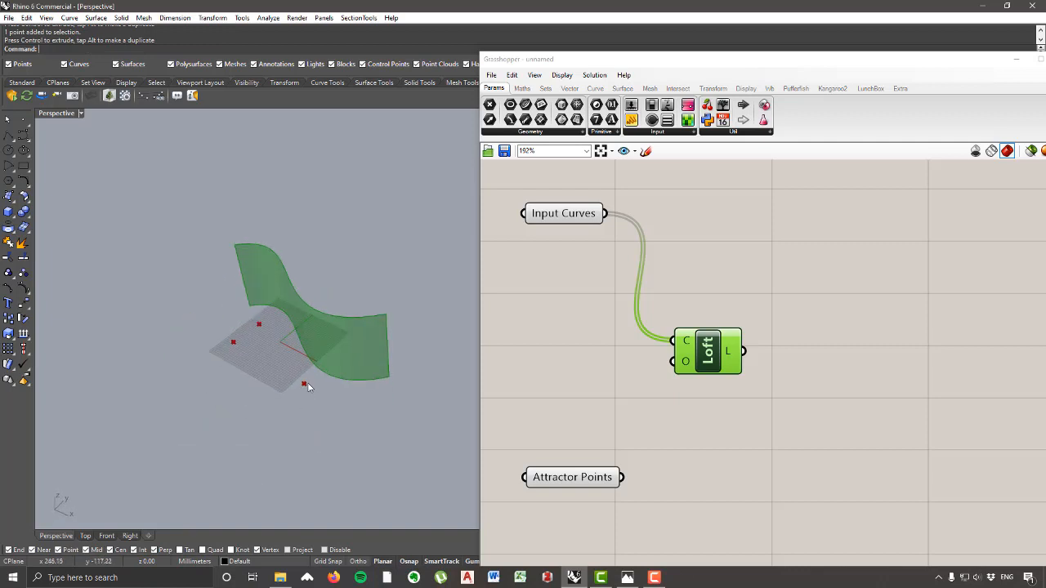
Step: Move the +X end attractor point closer to the lofted surface along the Y axis, and shift the Attractor Points parameter on the canvas
click(306, 382)
drag(327, 364, 351, 334)
click(351, 443)
right_drag(350, 443, 372, 392)
drag(575, 479, 611, 474)
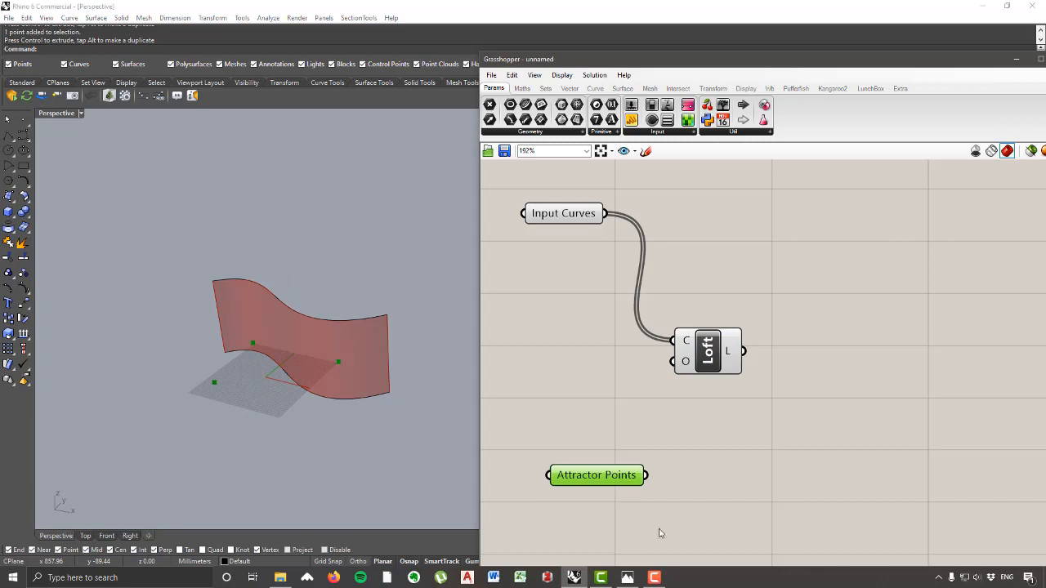
Step: Add a Divide Surface component to the Grasshopper canvas beside the Loft component
scroll(644, 400, down, 5)
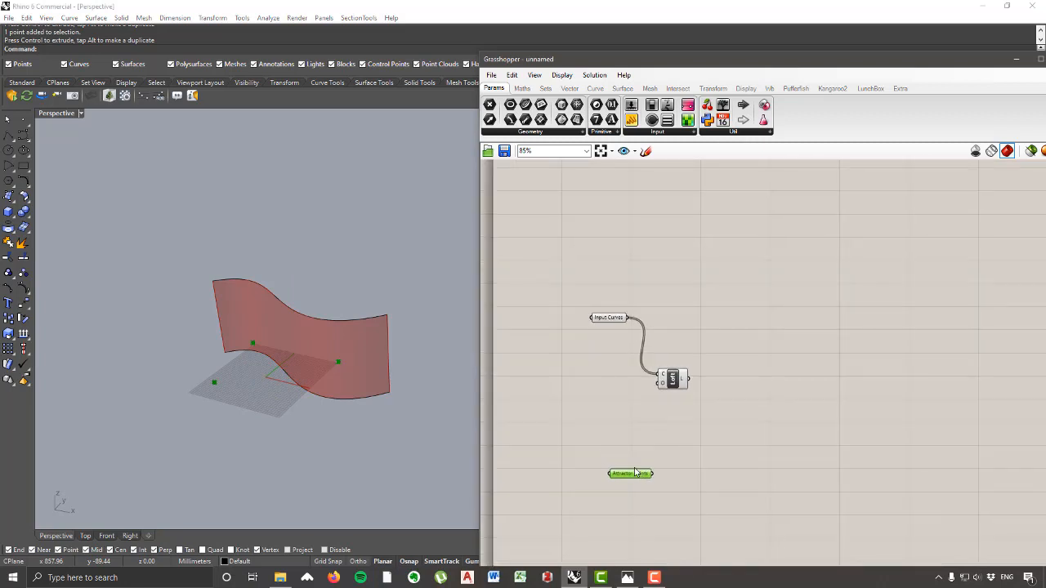
right_drag(287, 402, 177, 309)
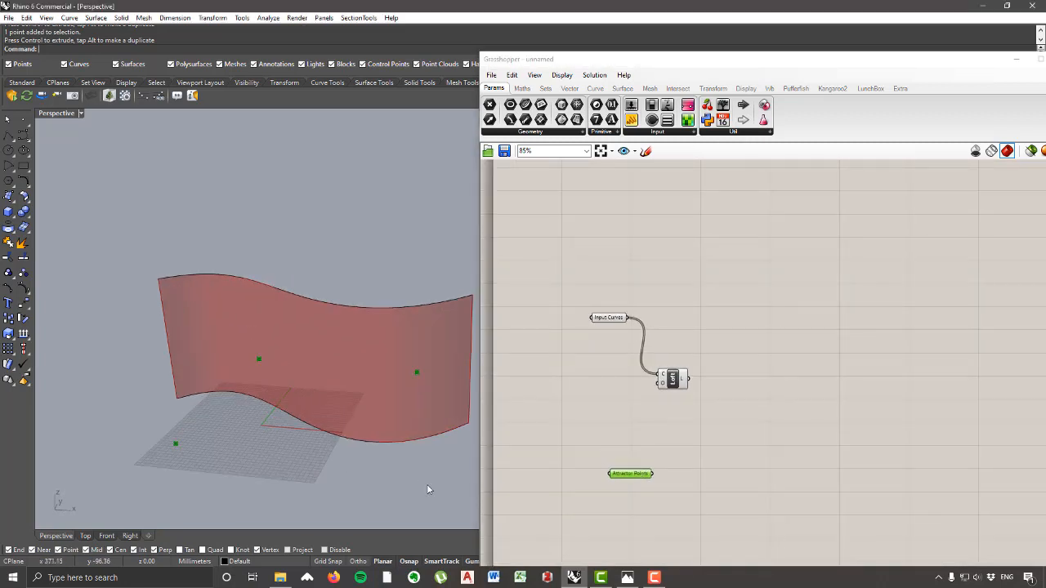
right_drag(300, 404, 314, 452)
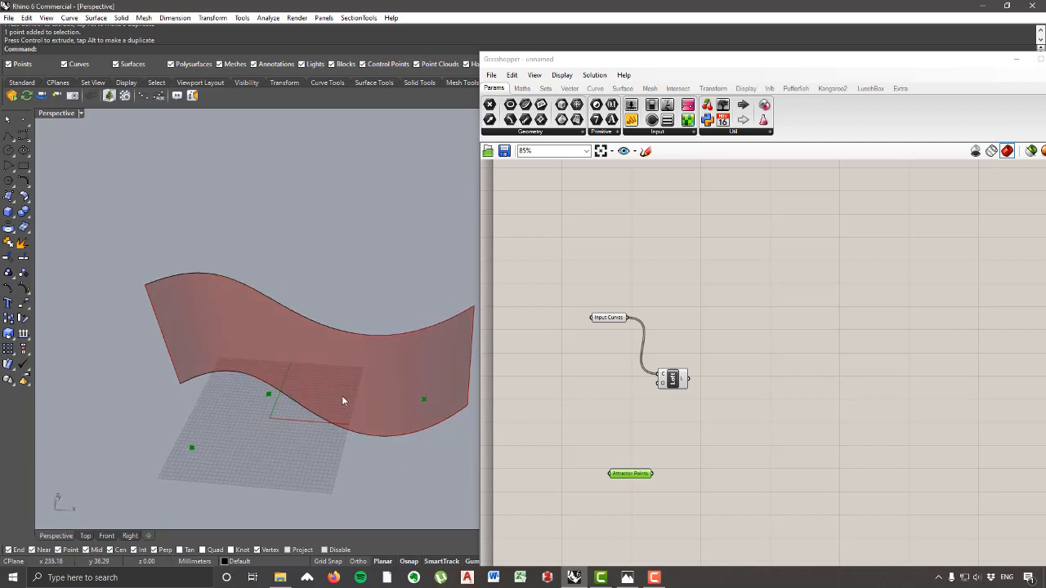
right_drag(342, 401, 317, 418)
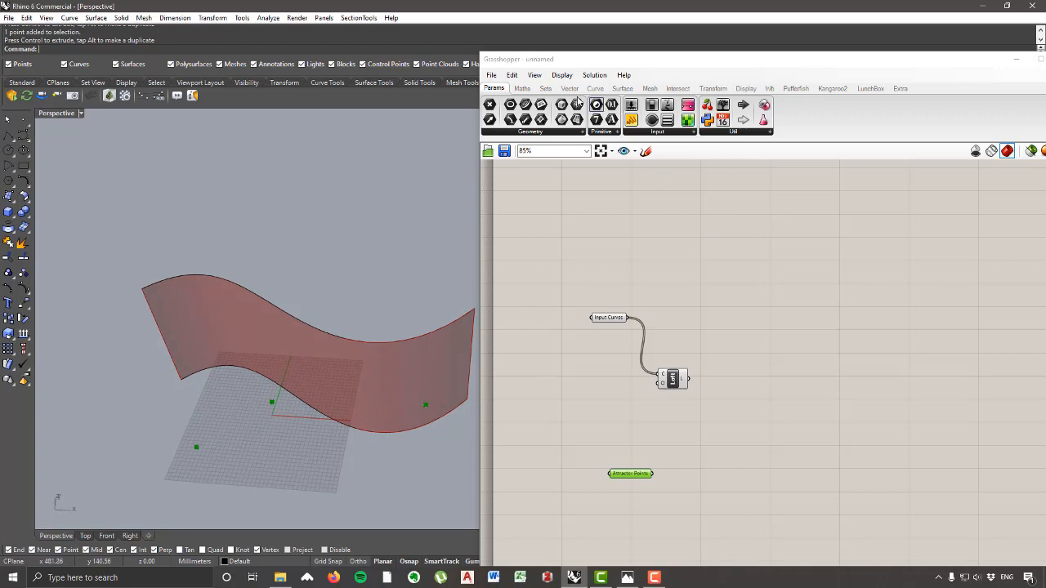
click(622, 88)
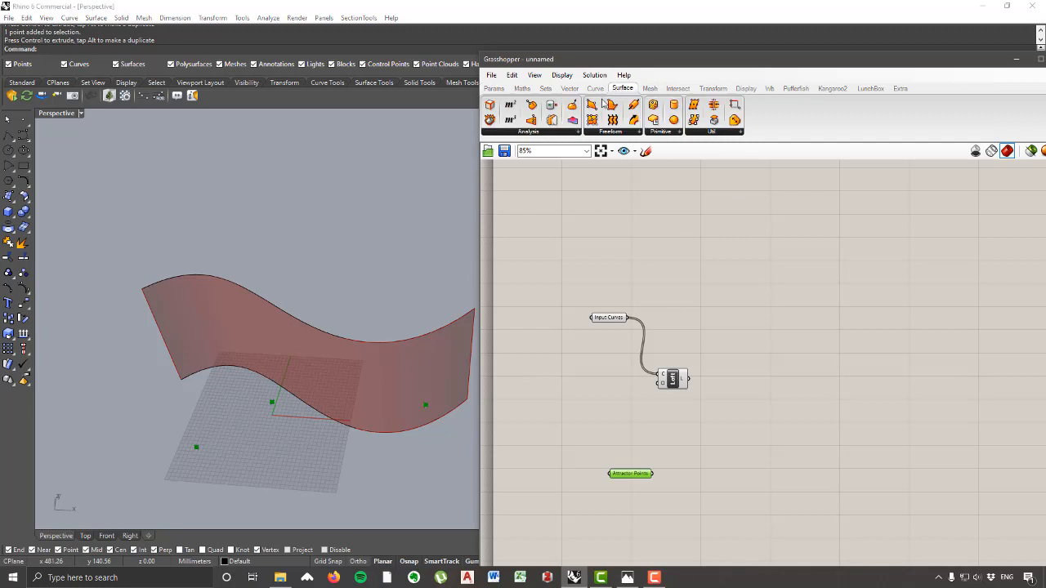
click(708, 132)
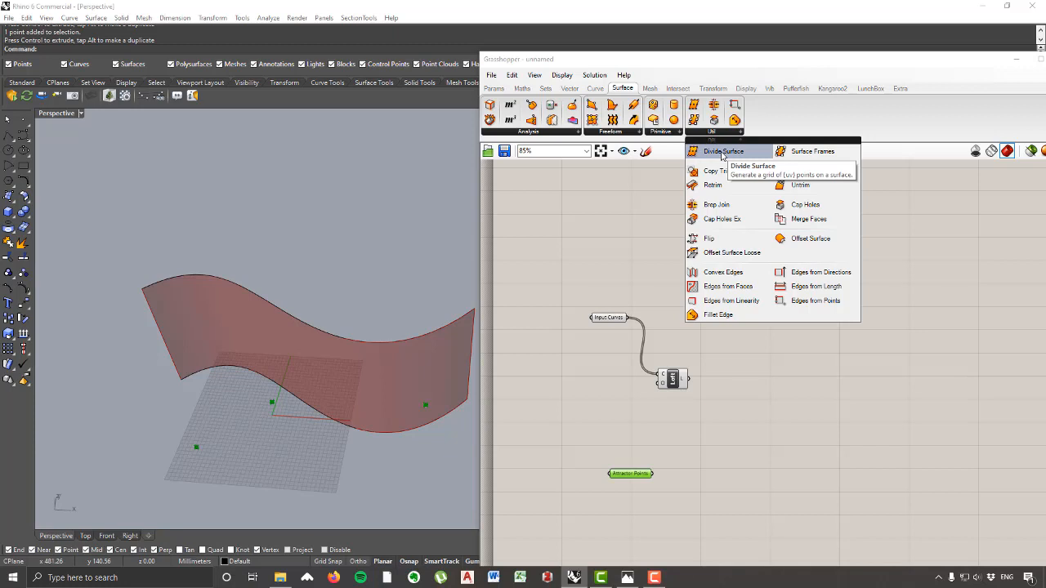
click(723, 153)
click(752, 323)
scroll(709, 363, up, 1)
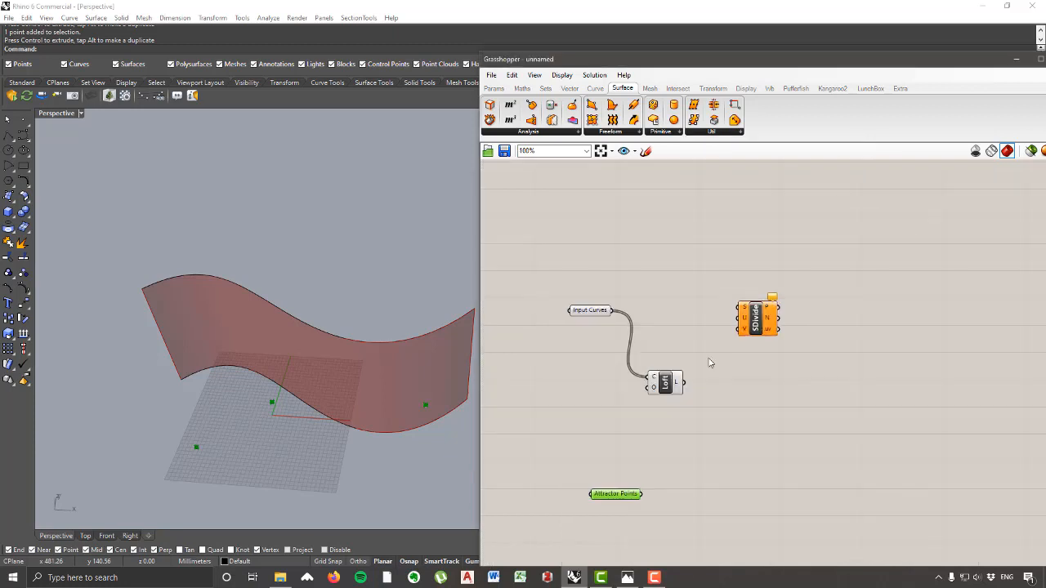
Step: Connect the Loft output to the Surface input of Divide Surface, keeping the two components spaced apart
drag(666, 390, 676, 376)
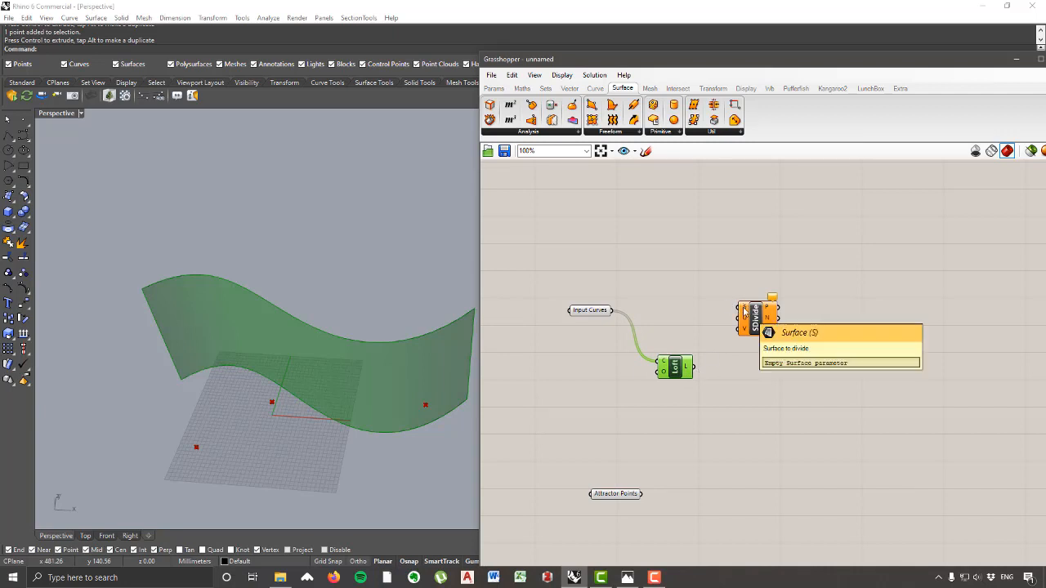
drag(693, 368, 746, 289)
right_drag(276, 455, 256, 374)
right_drag(318, 332, 227, 323)
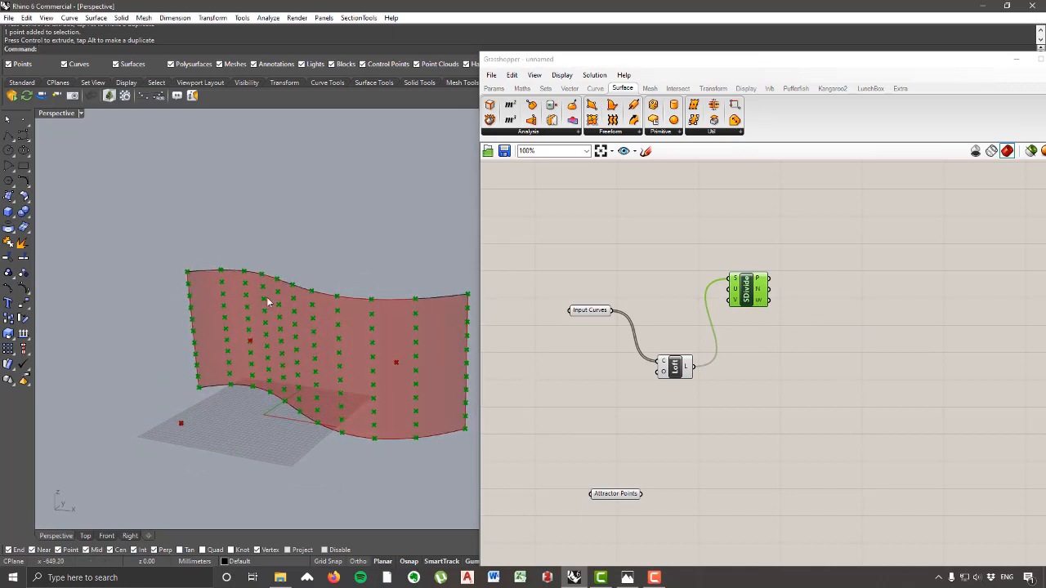
click(791, 396)
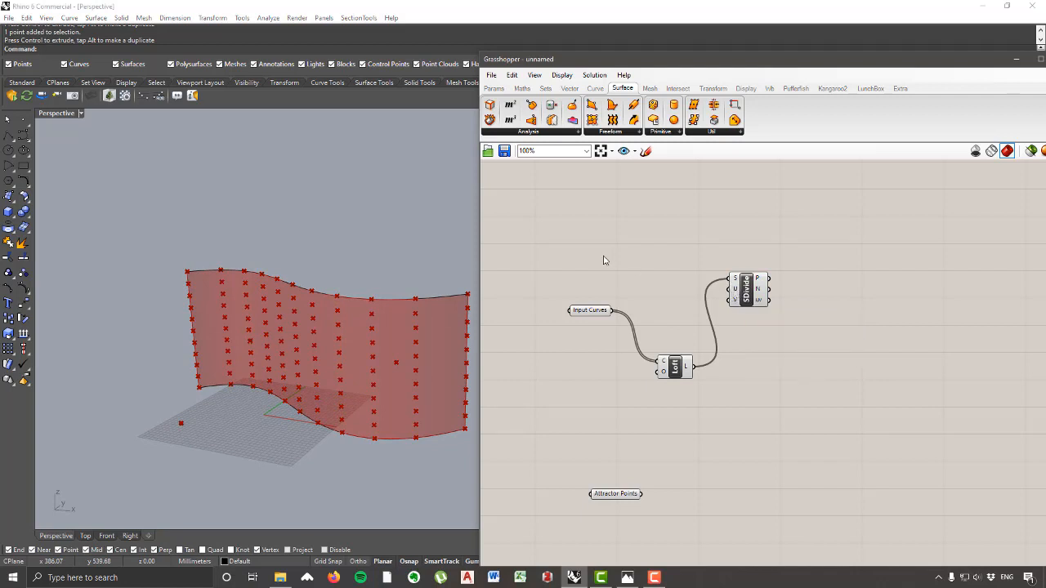
Step: Add two integer number sliders ranging from 4 to 50 and connect them to the U and V inputs of Divide Surface
double_click(655, 232)
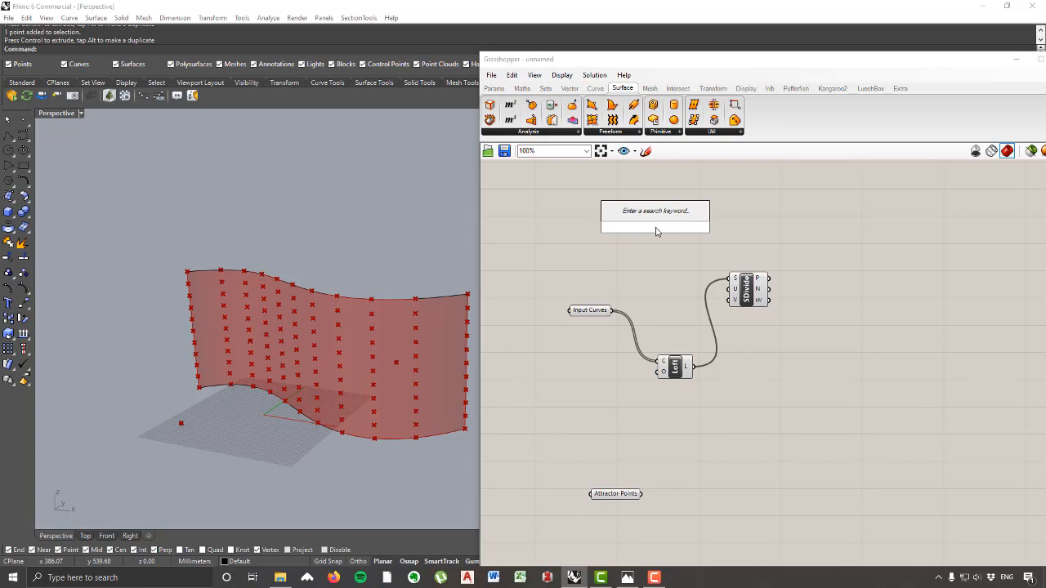
text(4<60)
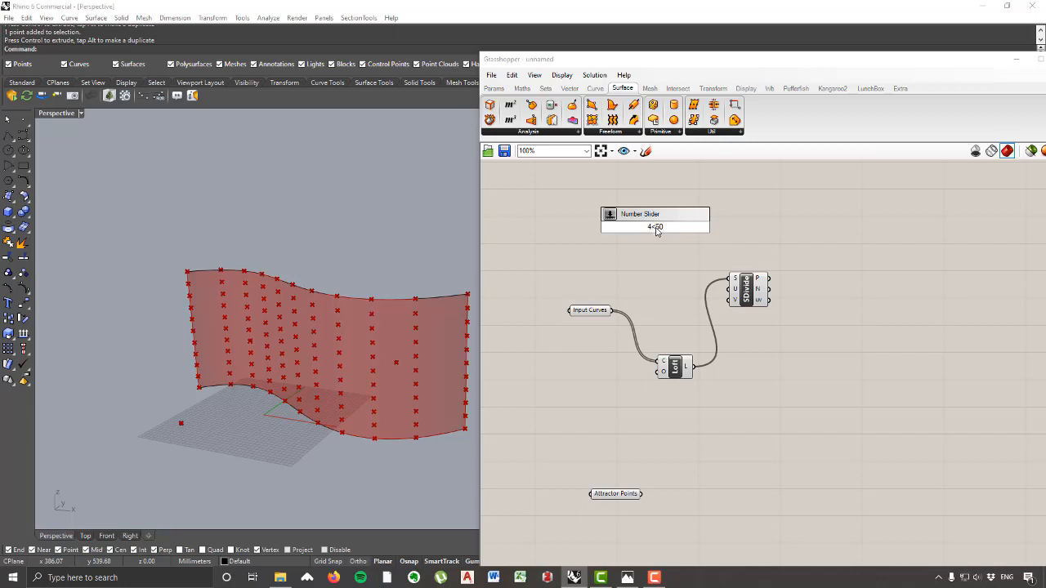
key(Return)
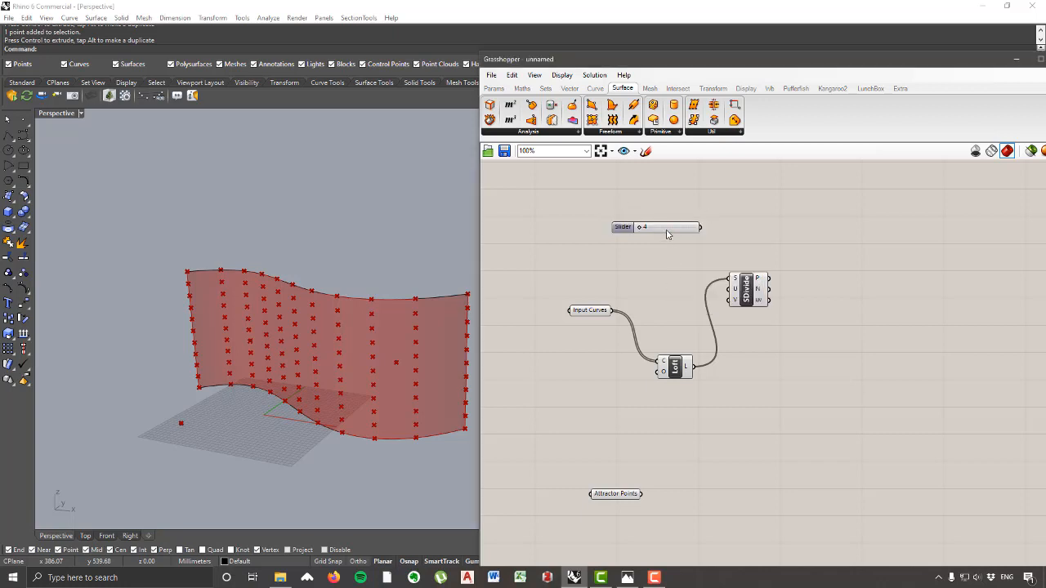
scroll(664, 231, up, 1)
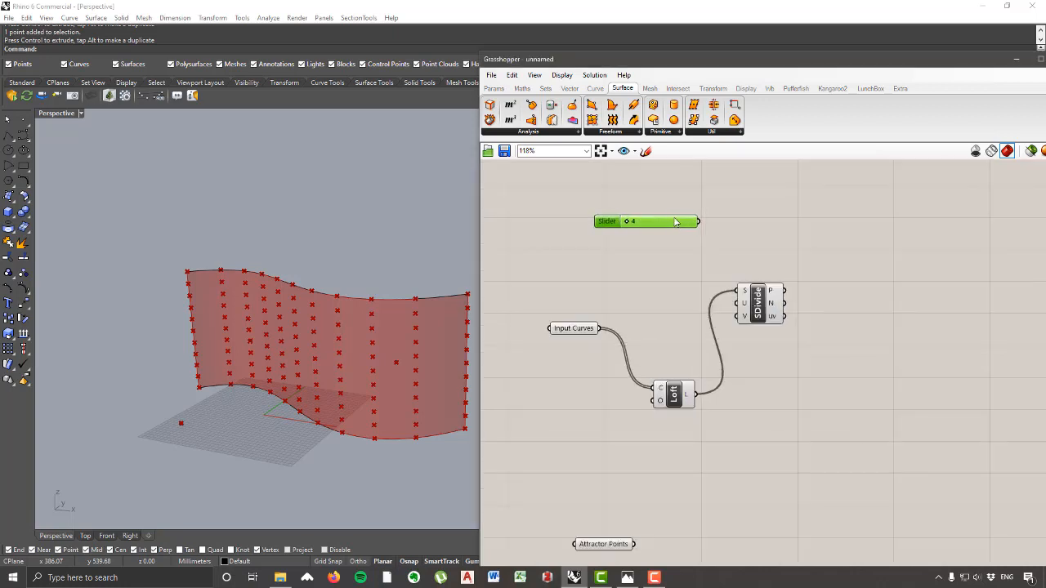
alt+drag(673, 223, 739, 303)
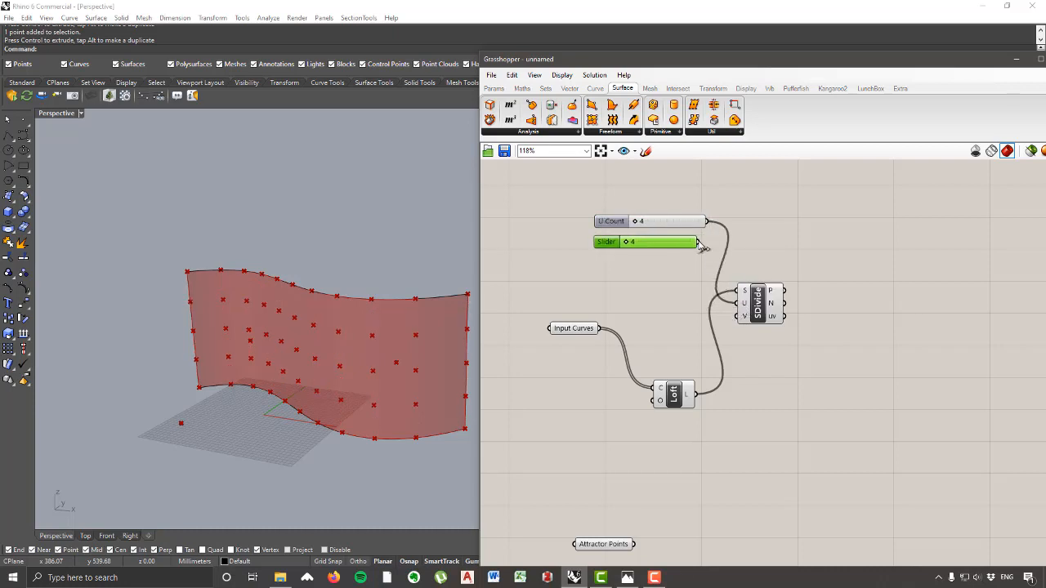
drag(700, 242, 740, 316)
Step: Set the U Count slider to 8 and rename it "Pts in Vertical"
drag(636, 222, 606, 298)
drag(618, 229, 598, 218)
right_click(599, 212)
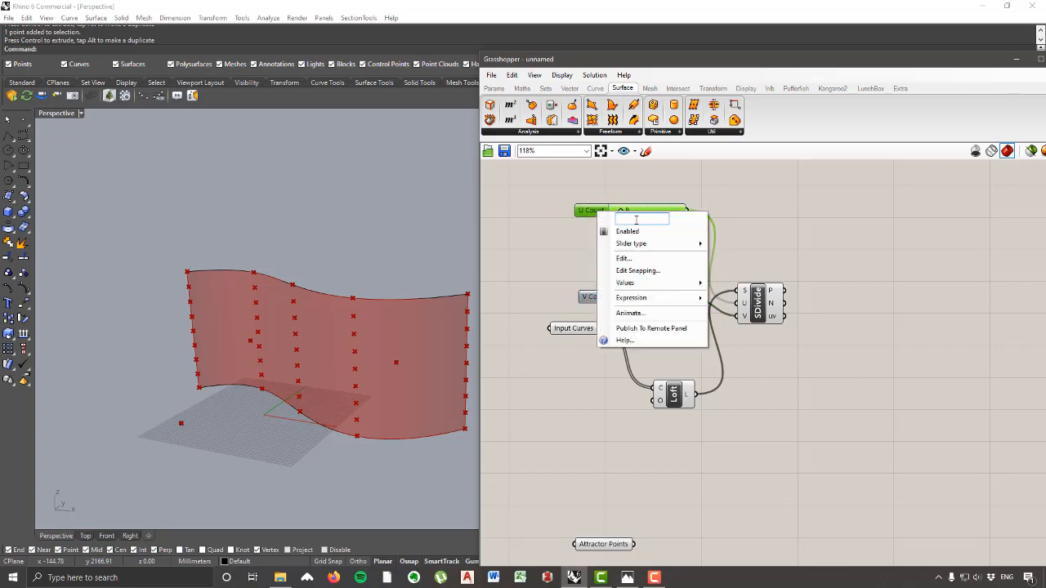
text(Pts in Vertical)
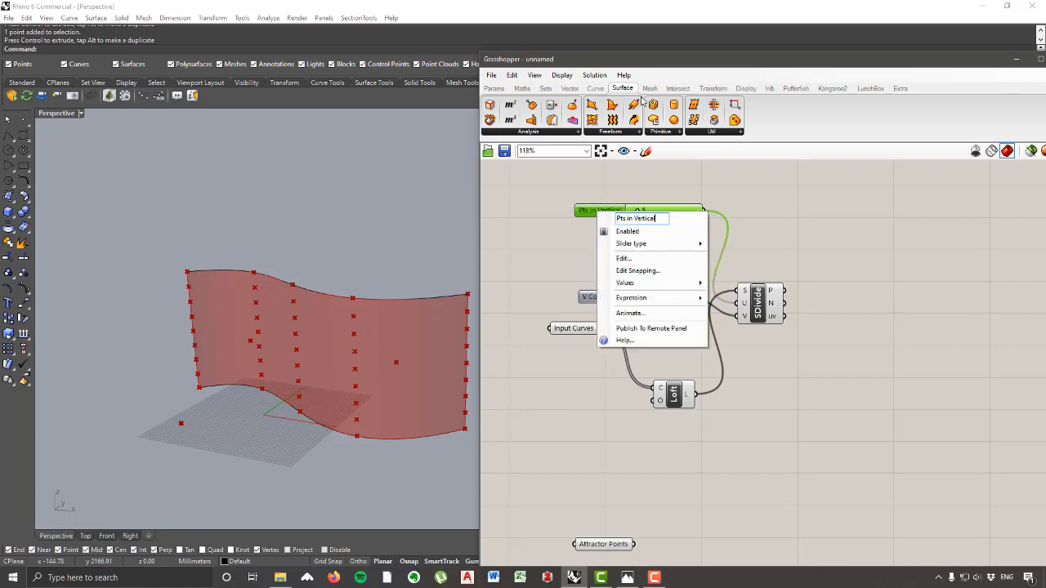
click(542, 296)
Step: Increase the V Count slider and rename it "Pts in Horizontal", placed just beneath the "Pts in Vertical" slider
drag(605, 301, 606, 245)
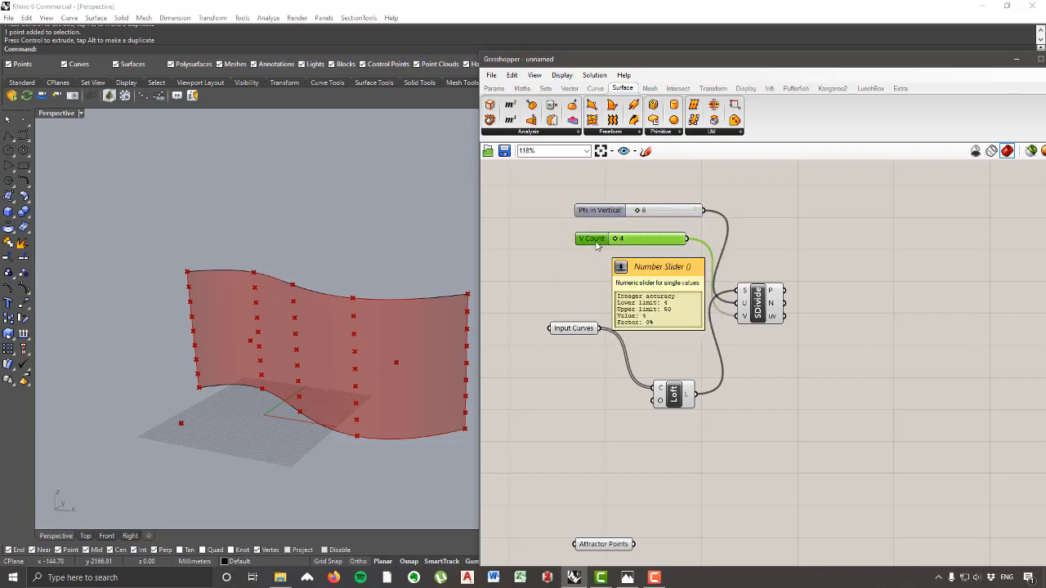
drag(612, 236, 691, 266)
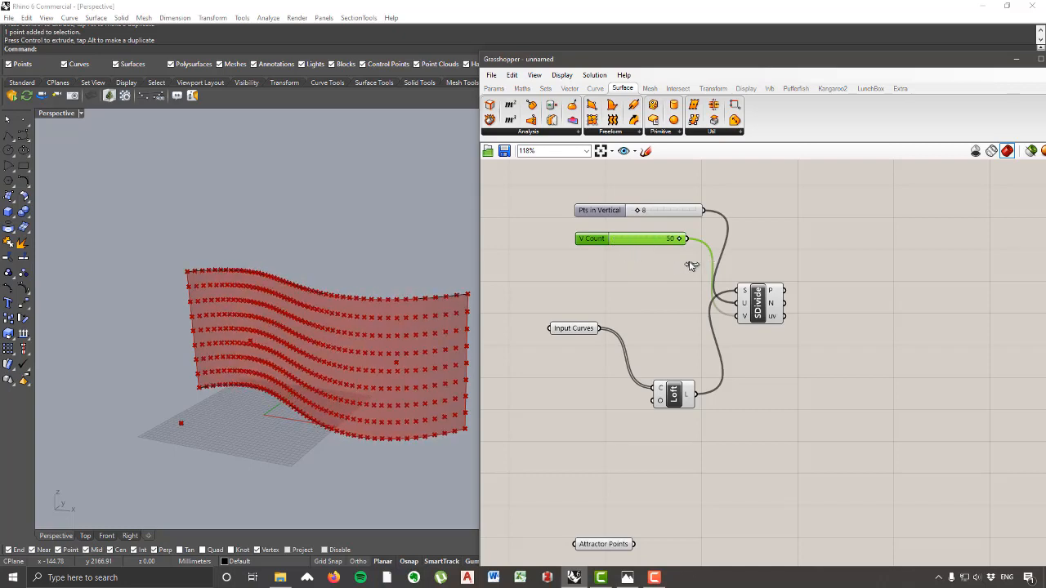
drag(592, 238, 588, 244)
right_click(601, 249)
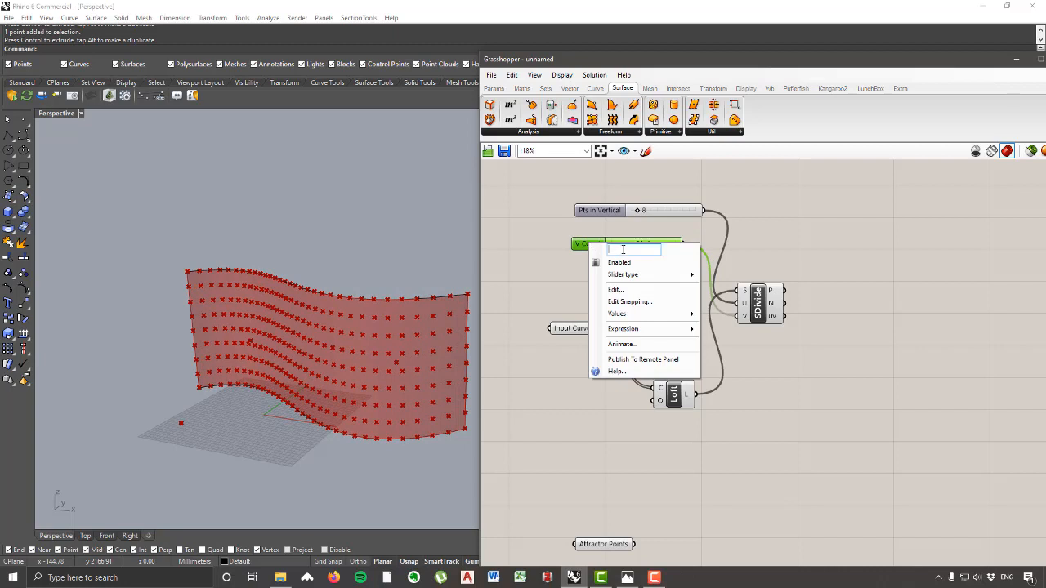
text(Pts in Horizontal)
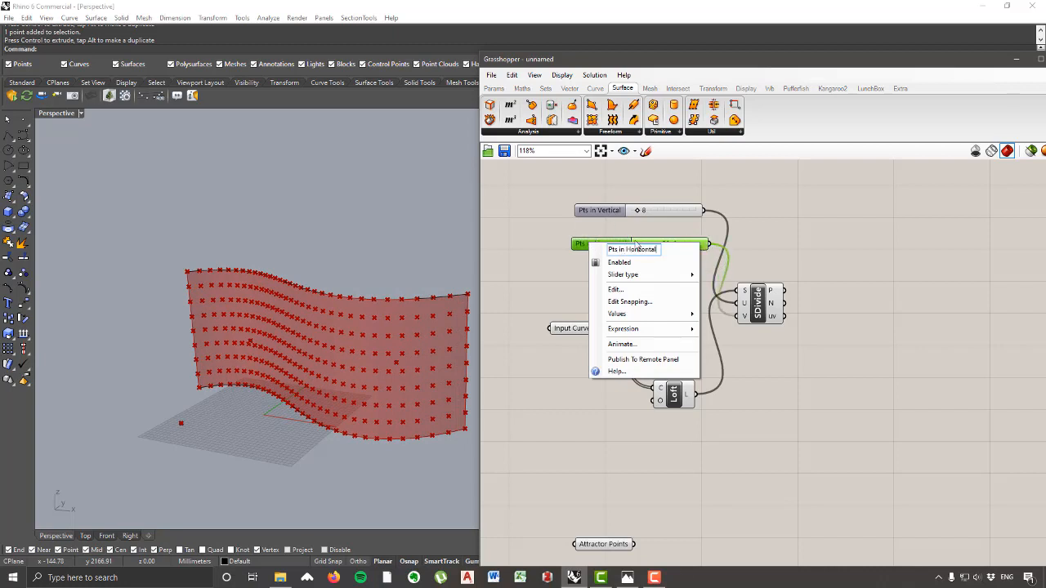
click(574, 271)
Step: Set "Pts in Vertical" to 10 and "Pts in Horizontal" to 26, and inspect the Points output of Divide Surface
drag(608, 243, 670, 236)
drag(758, 308, 787, 297)
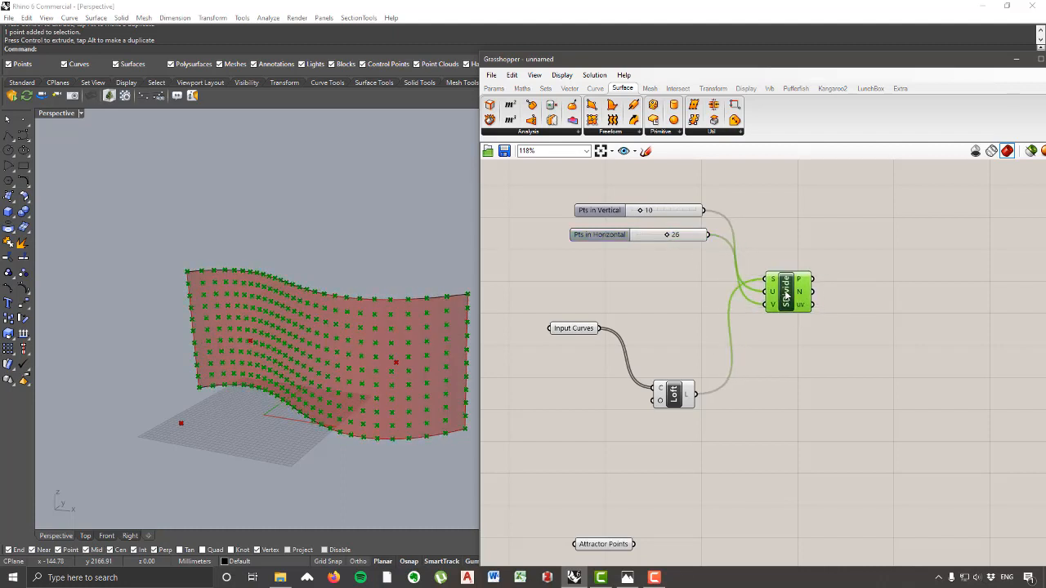
right_drag(858, 314, 735, 285)
right_drag(675, 375, 799, 357)
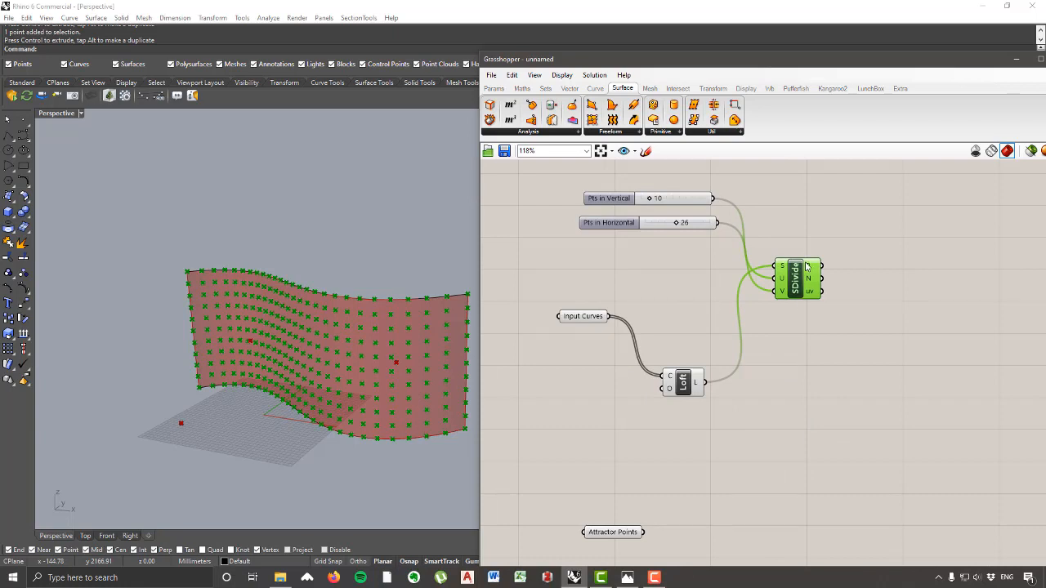
mouse_move(806, 266)
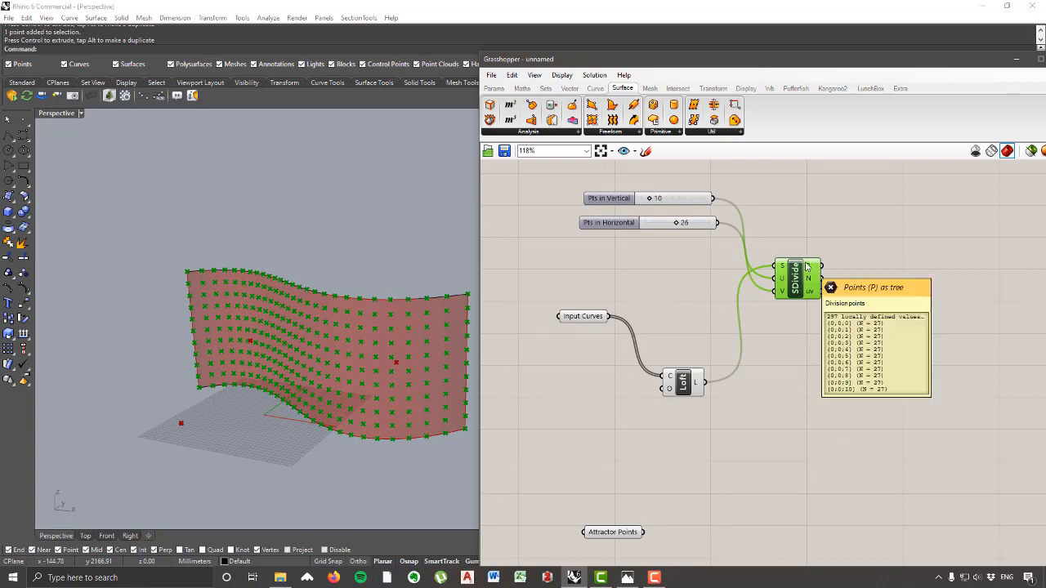
scroll(807, 265, up, 3)
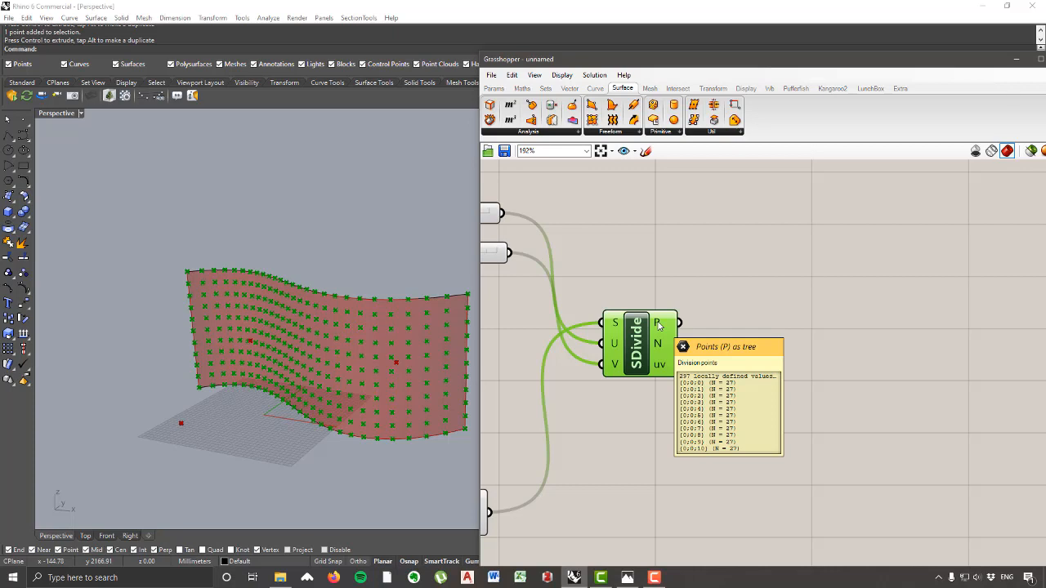
click(645, 151)
scroll(724, 385, down, 5)
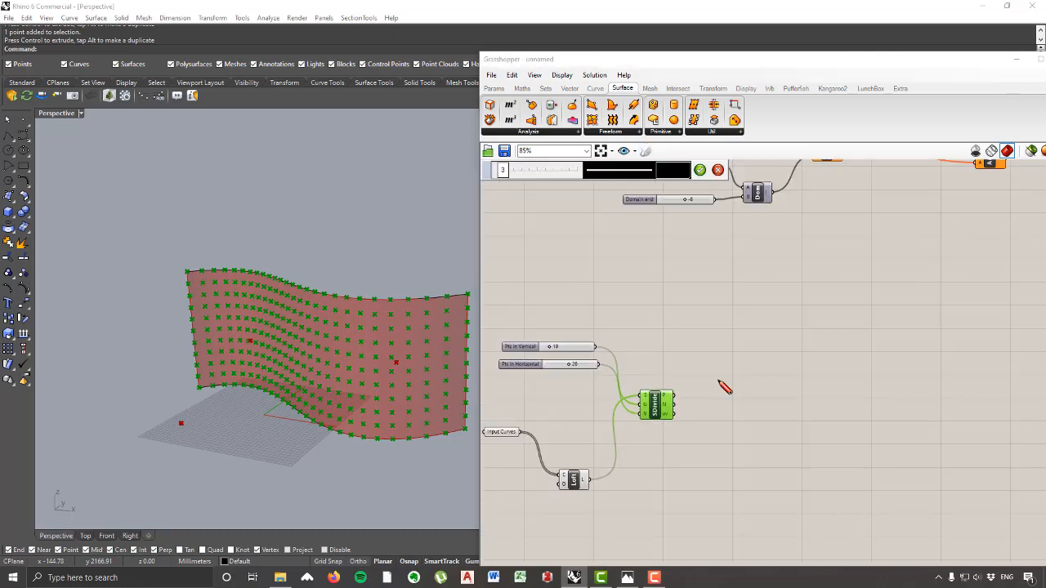
scroll(760, 372, up, 2)
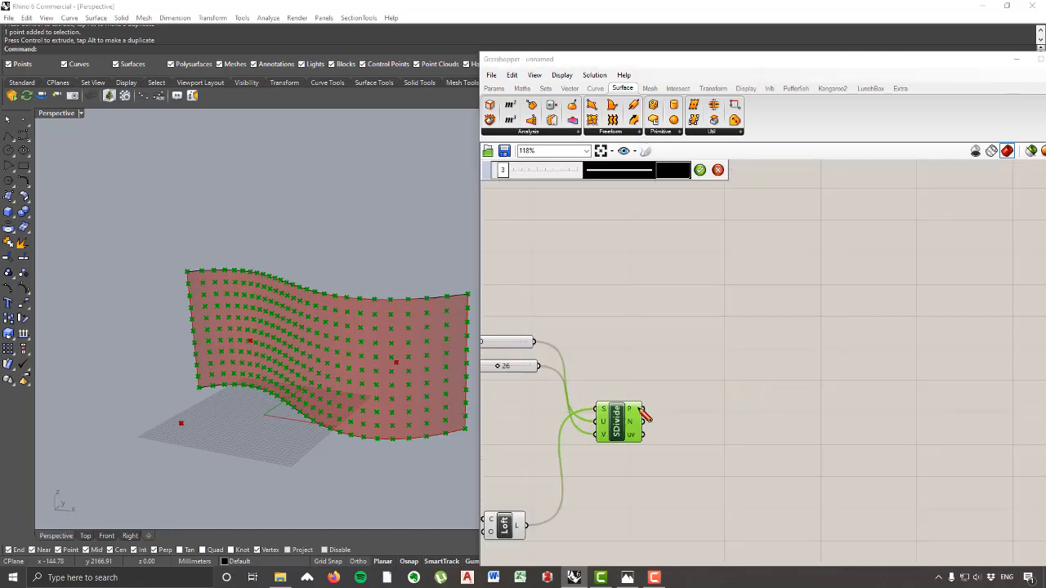
key(Escape)
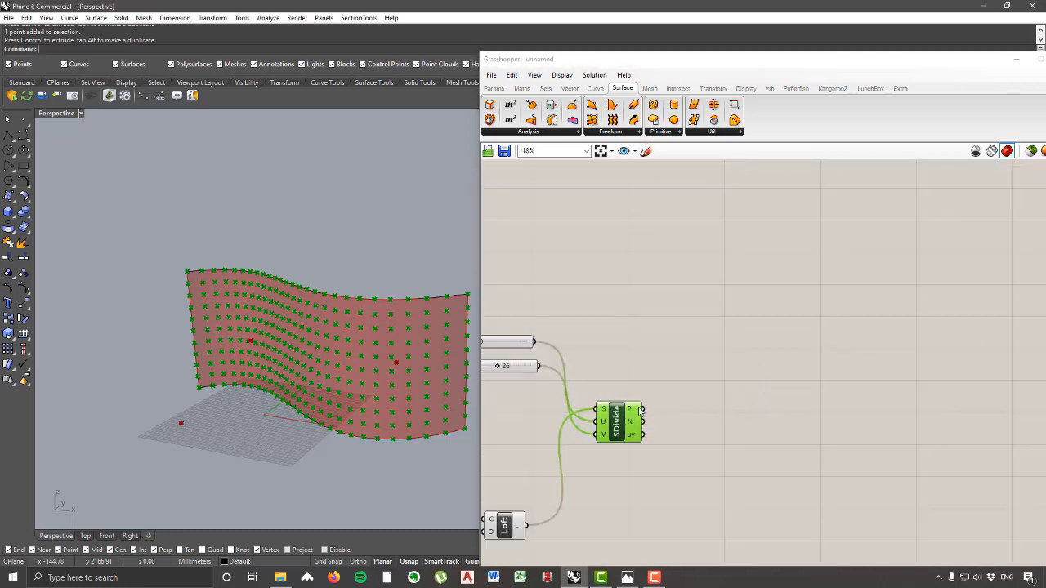
Step: Add a Param Viewer above Divide Surface and connect the Points output to it
click(494, 89)
click(733, 131)
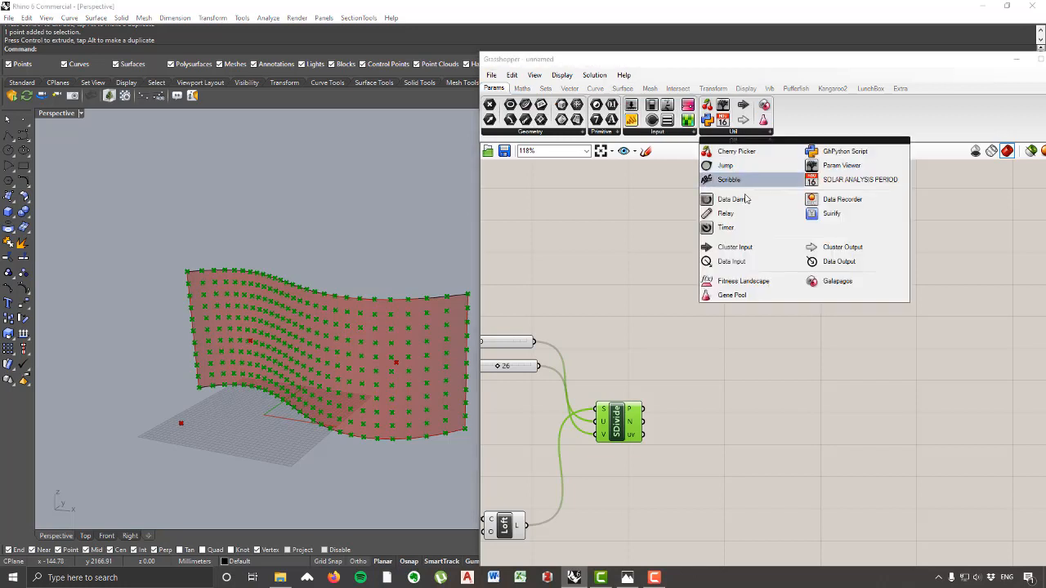
click(836, 167)
click(736, 309)
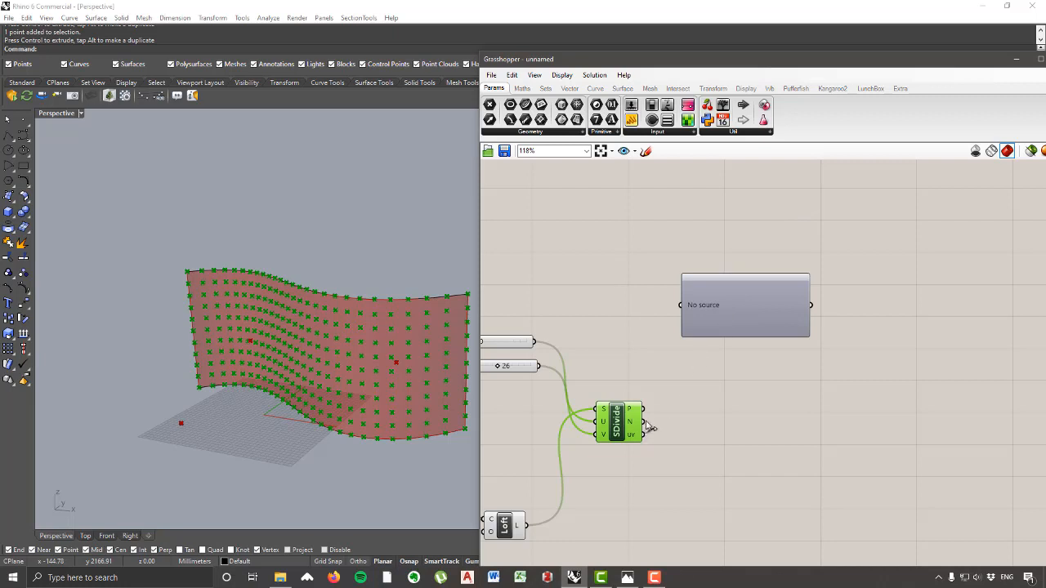
drag(647, 416, 681, 304)
drag(746, 321, 747, 270)
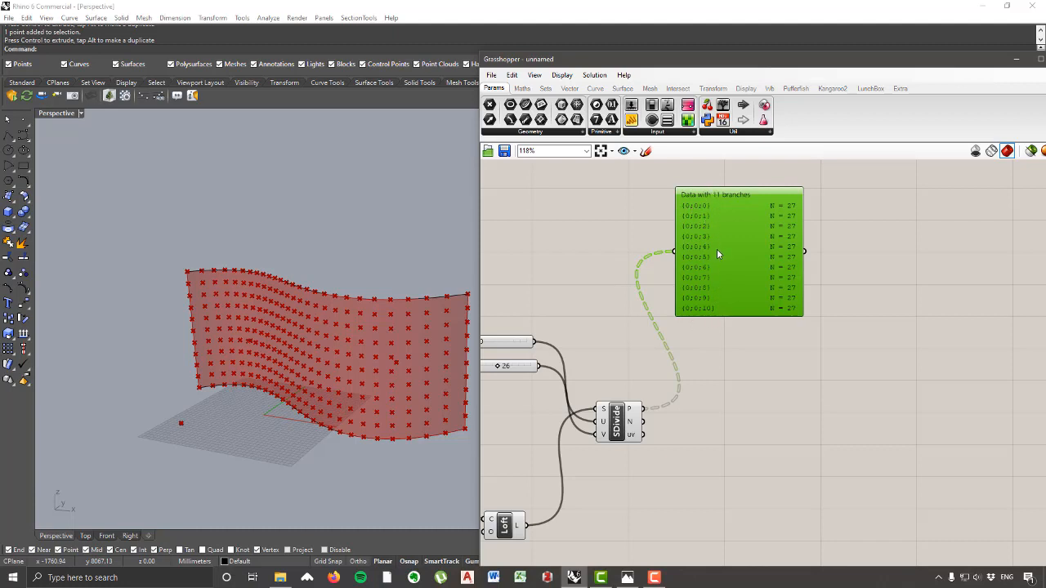
Step: Sketch a large open-topped container on the canvas beside the Param Viewer and label its upper corner 0
right_drag(691, 232, 662, 280)
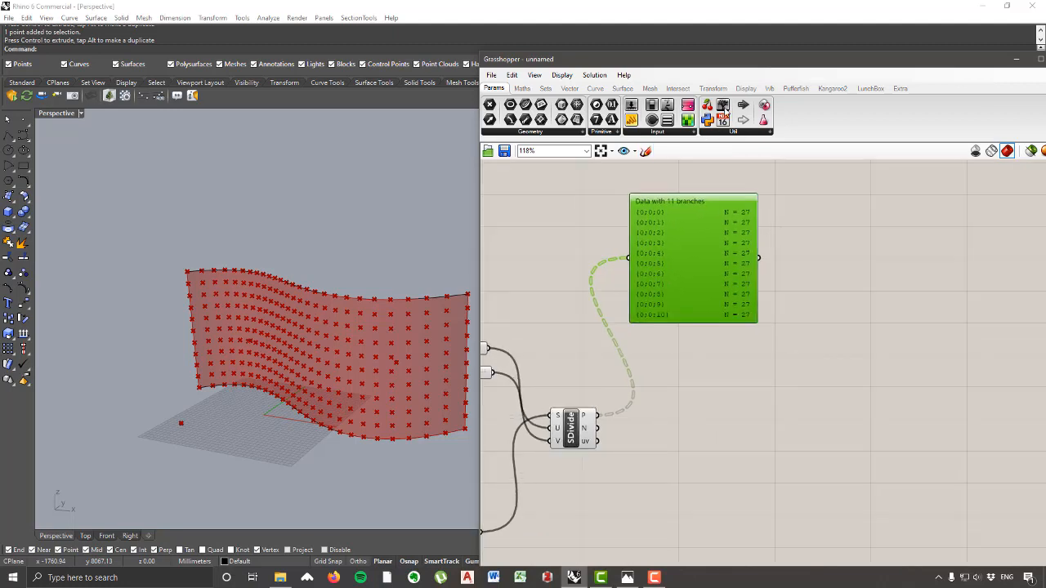
click(645, 150)
scroll(625, 278, down, 3)
mouse_move(734, 314)
mouse_down()
mouse_move(735, 301)
mouse_move(788, 371)
mouse_move(945, 382)
mouse_move(943, 301)
mouse_up()
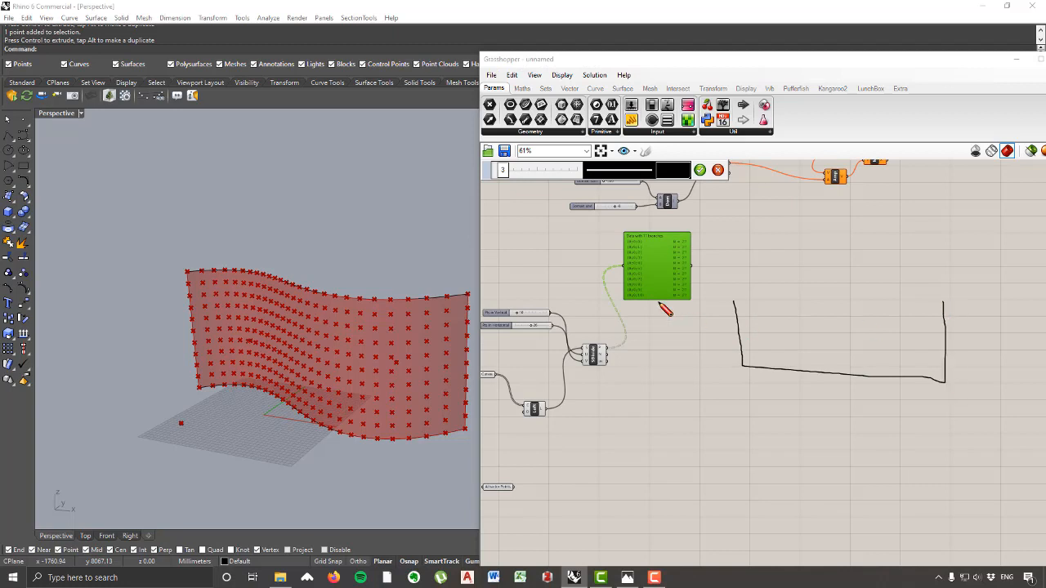
drag(720, 304, 724, 305)
scroll(636, 247, up, 2)
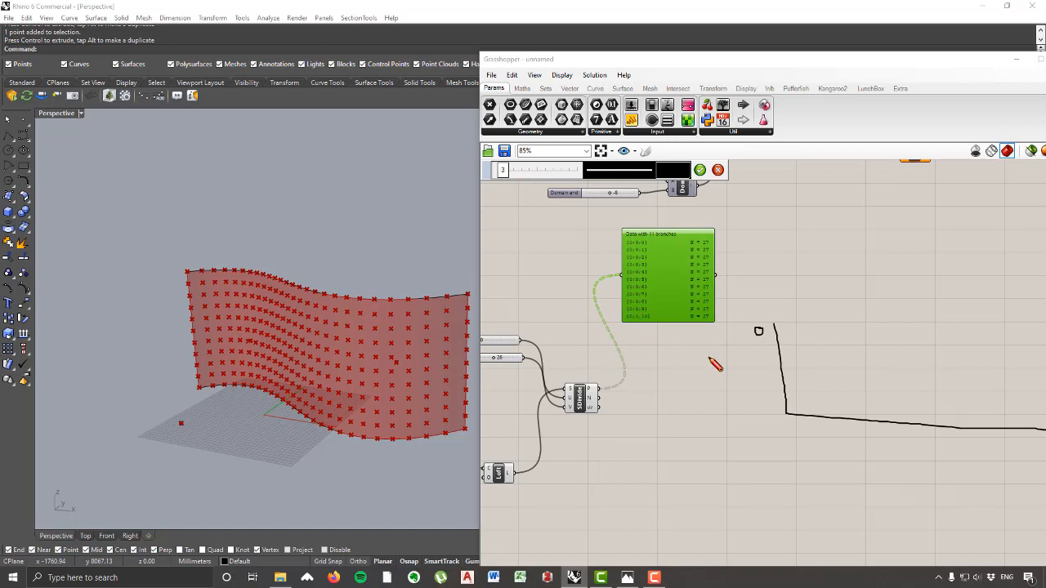
Step: Sketch a second open-topped container nested inside the large one and label it 0
right_click(651, 363)
scroll(575, 335, down, 2)
click(772, 355)
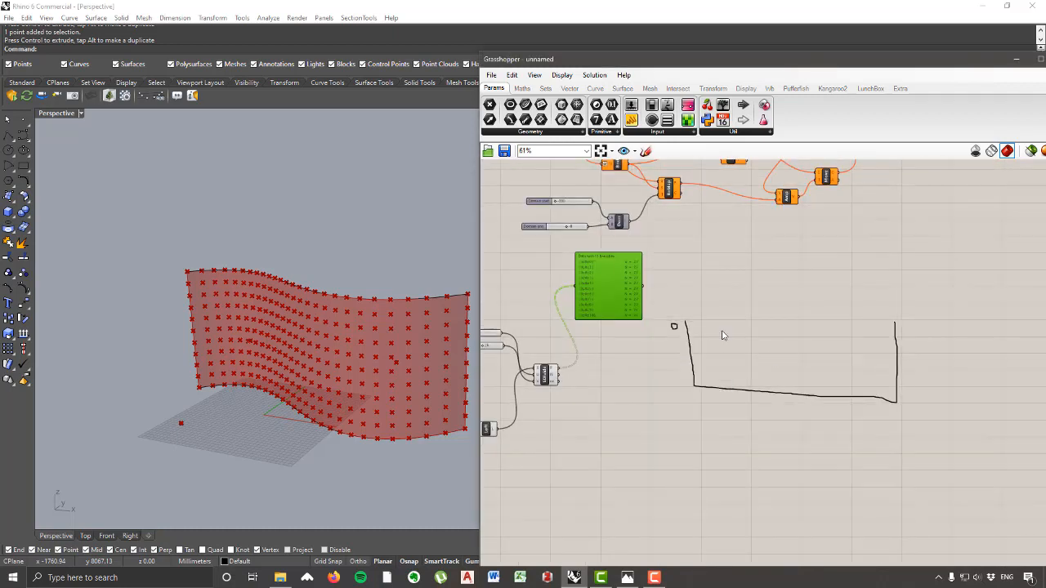
scroll(722, 335, up, 1)
click(646, 150)
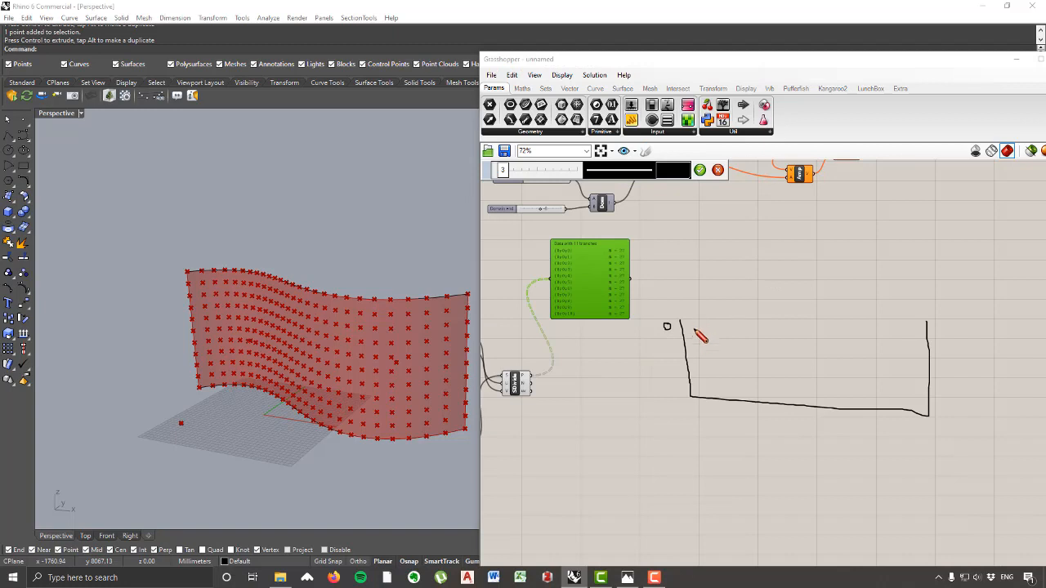
mouse_move(694, 323)
mouse_down()
mouse_move(694, 385)
mouse_move(724, 398)
mouse_move(910, 406)
mouse_move(922, 374)
mouse_move(917, 323)
mouse_up()
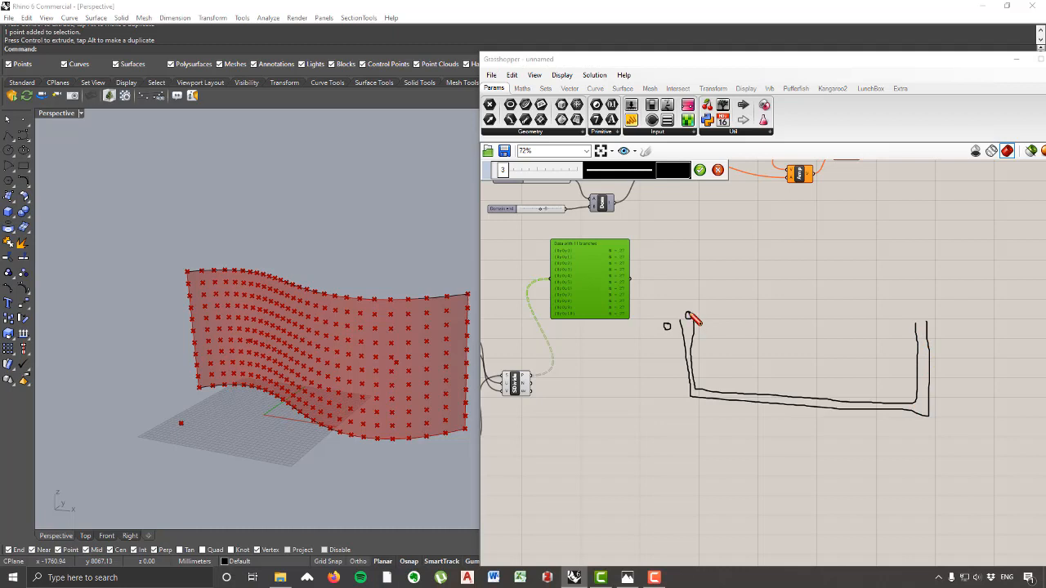
scroll(636, 298, up, 2)
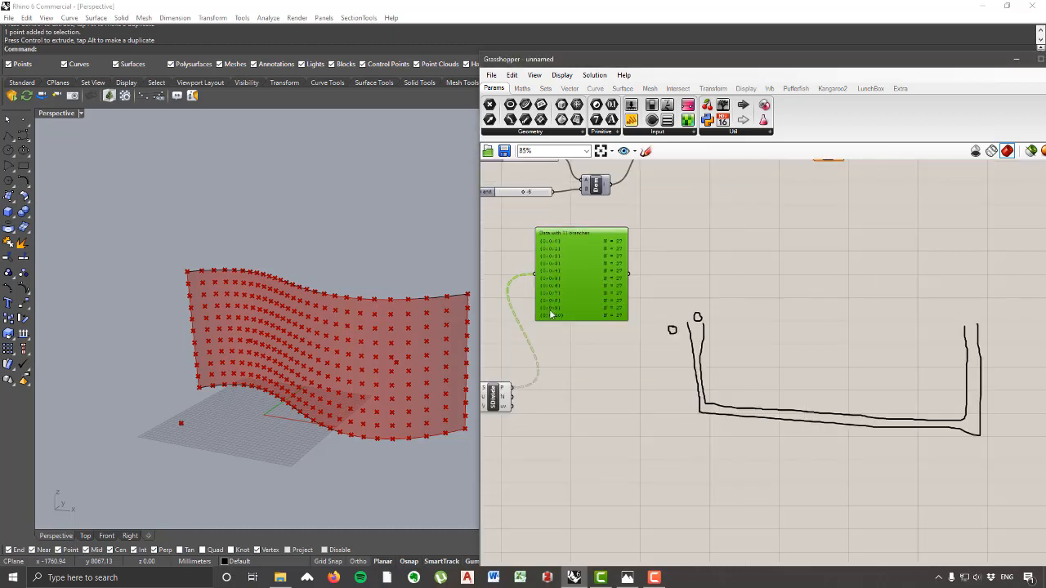
Step: Sketch five small containers inside the nested ones, number them 0 to 4, and add dots to continue the row
mouse_move(558, 246)
click(645, 153)
mouse_move(720, 333)
mouse_down()
mouse_move(730, 354)
mouse_move(733, 334)
mouse_move(743, 349)
mouse_move(756, 332)
mouse_move(783, 336)
mouse_move(799, 362)
mouse_move(812, 335)
mouse_move(831, 359)
mouse_move(848, 332)
mouse_up()
click(858, 356)
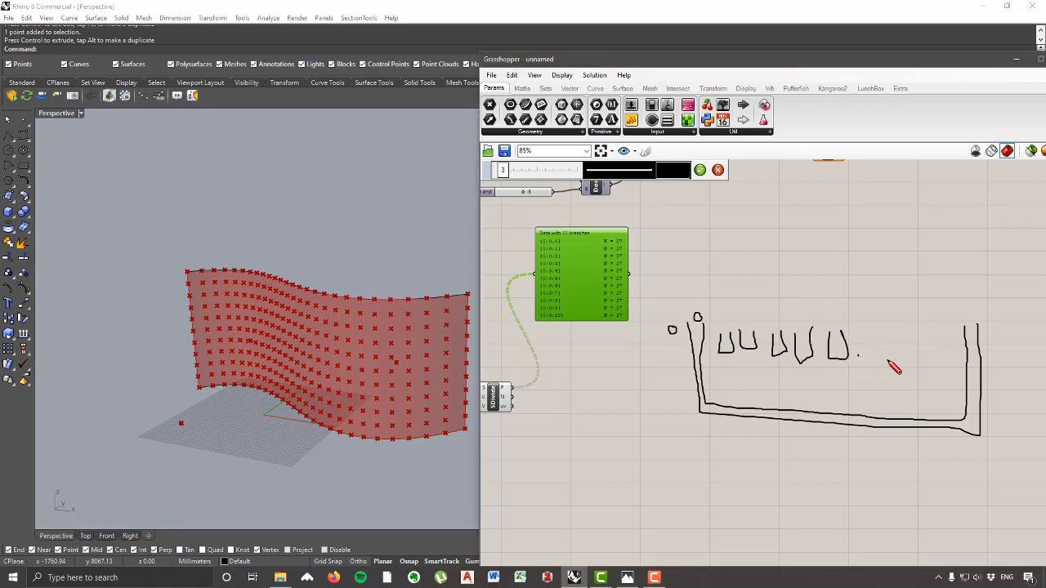
click(872, 357)
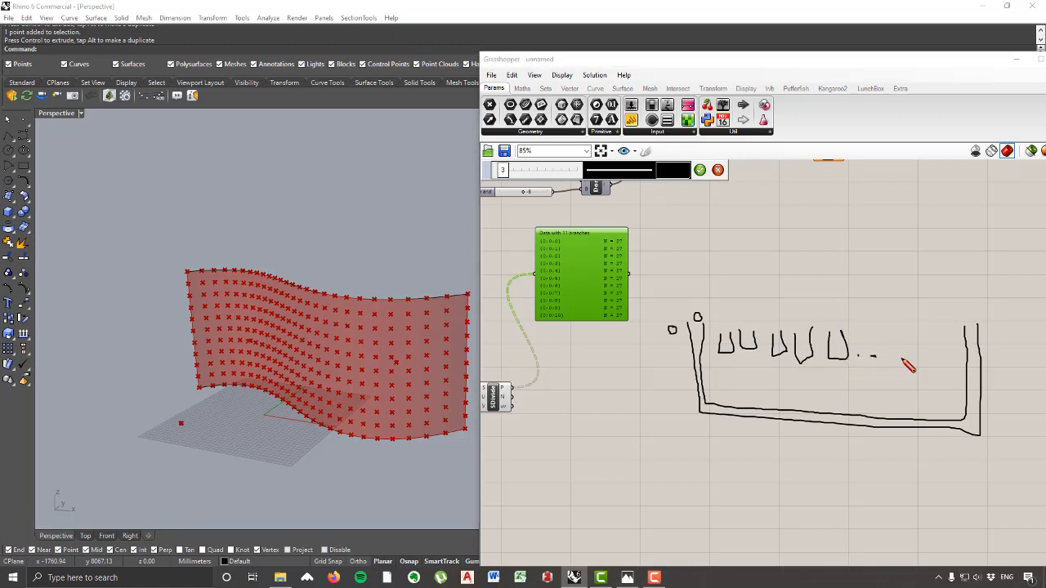
drag(878, 357, 883, 357)
click(888, 357)
click(900, 357)
mouse_move(725, 359)
mouse_down()
mouse_move(781, 366)
mouse_move(803, 384)
mouse_move(847, 374)
mouse_move(838, 381)
mouse_up()
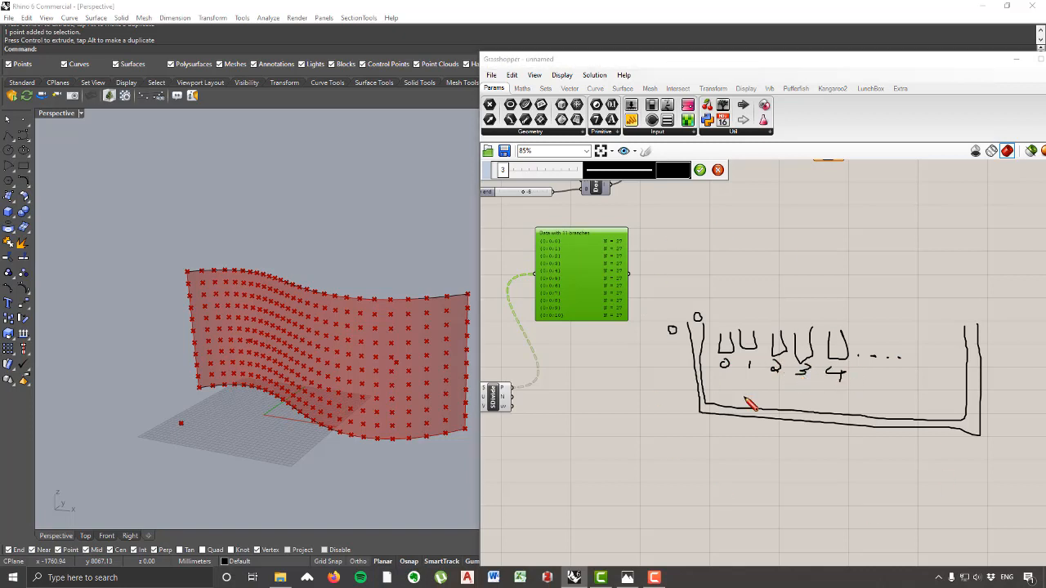
click(700, 169)
scroll(779, 377, down, 2)
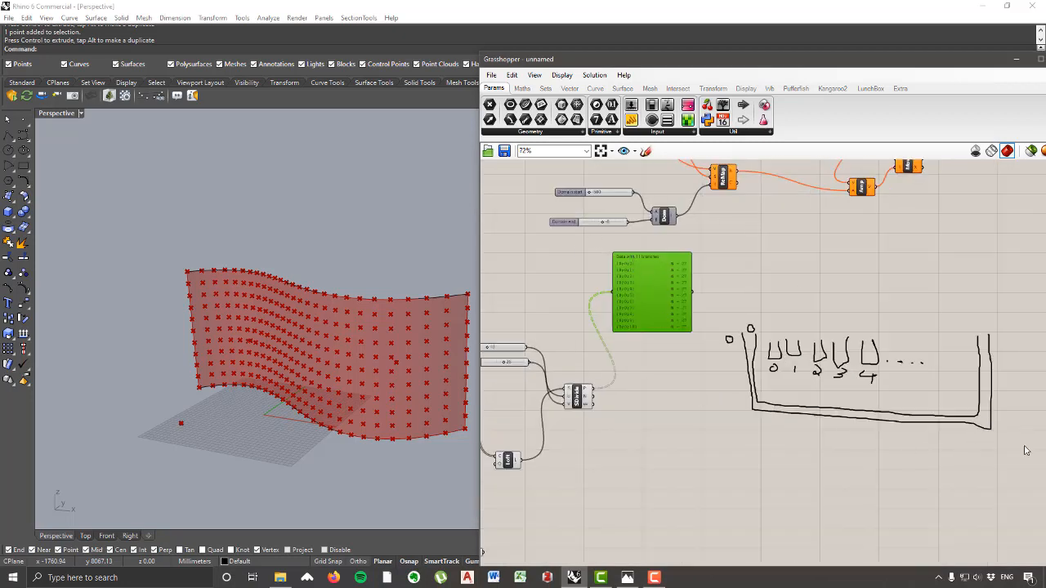
Step: Simplify the Points output of Divide Surface
mouse_move(1027, 451)
mouse_down()
mouse_move(763, 351)
mouse_move(815, 477)
mouse_up()
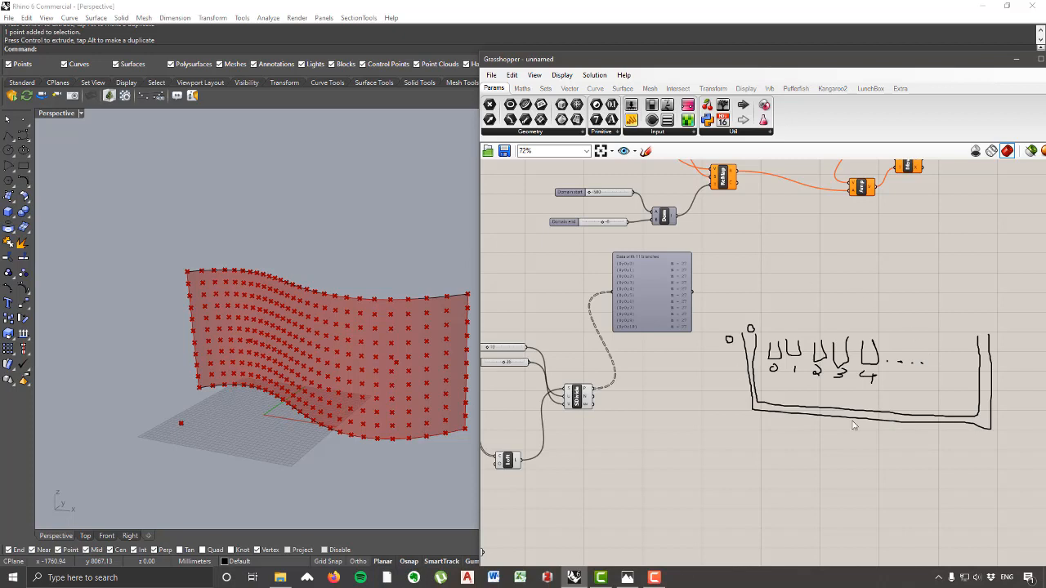
right_click(591, 392)
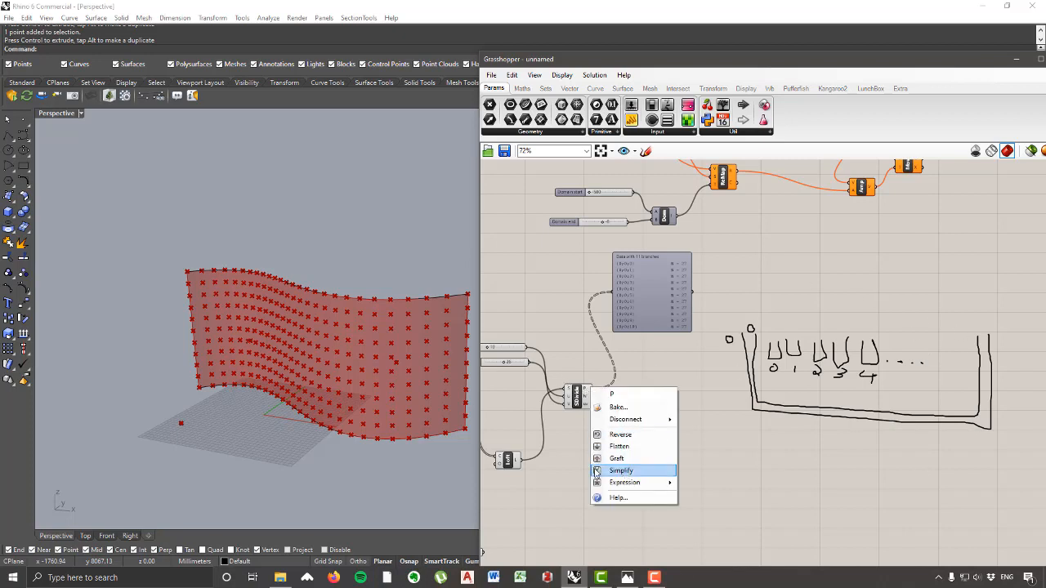
click(653, 471)
scroll(630, 281, up, 1)
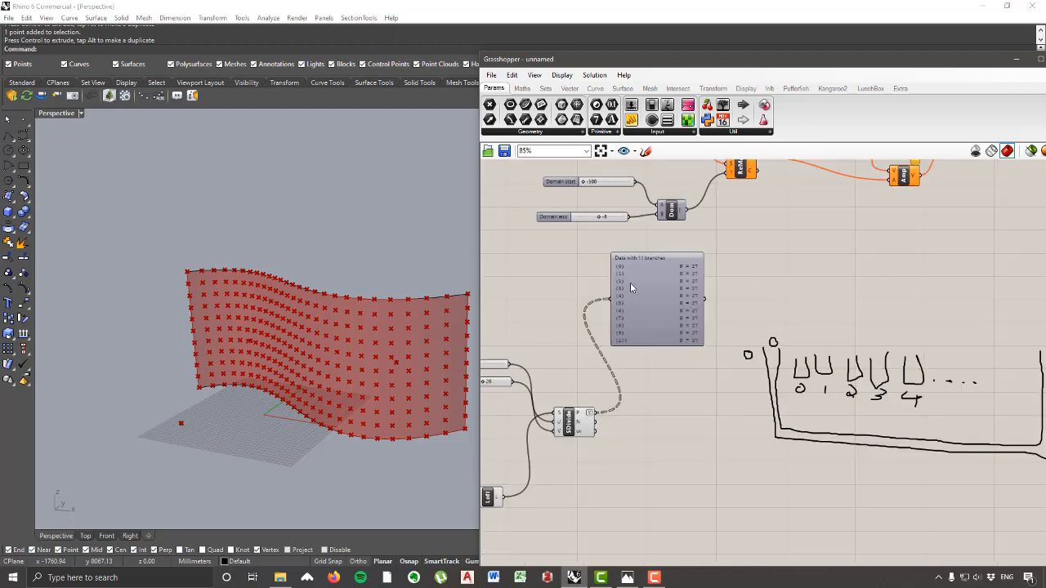
right_drag(843, 403, 773, 359)
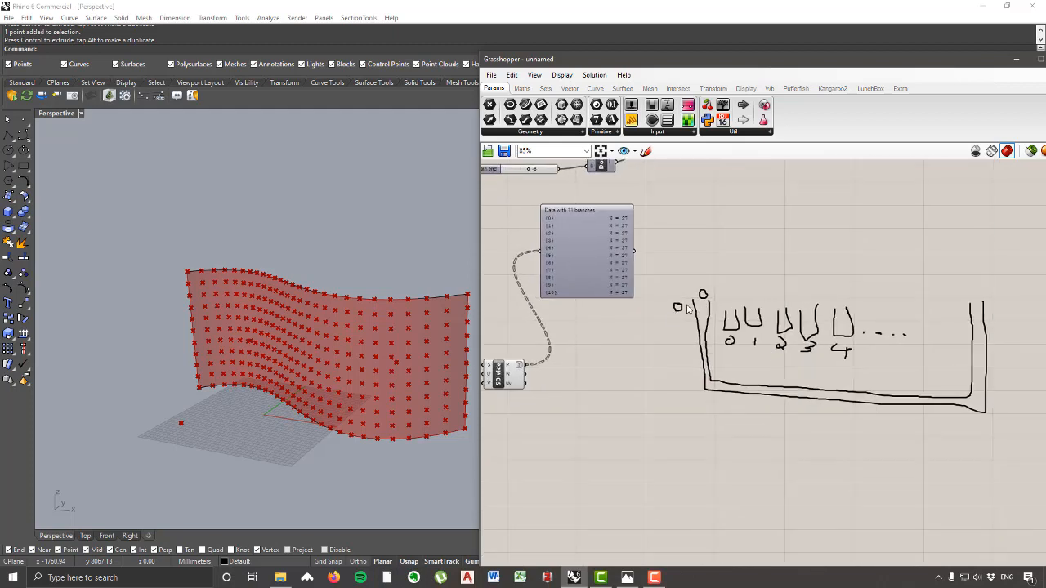
Step: Sketch a row of separate containers below the nested sketch, labelled 0, 1, 2 and 10, with dots before the last
click(645, 150)
mouse_move(701, 429)
mouse_down()
mouse_move(713, 452)
mouse_move(718, 429)
mouse_up()
mouse_move(709, 464)
mouse_down()
mouse_move(712, 471)
mouse_move(706, 462)
mouse_up()
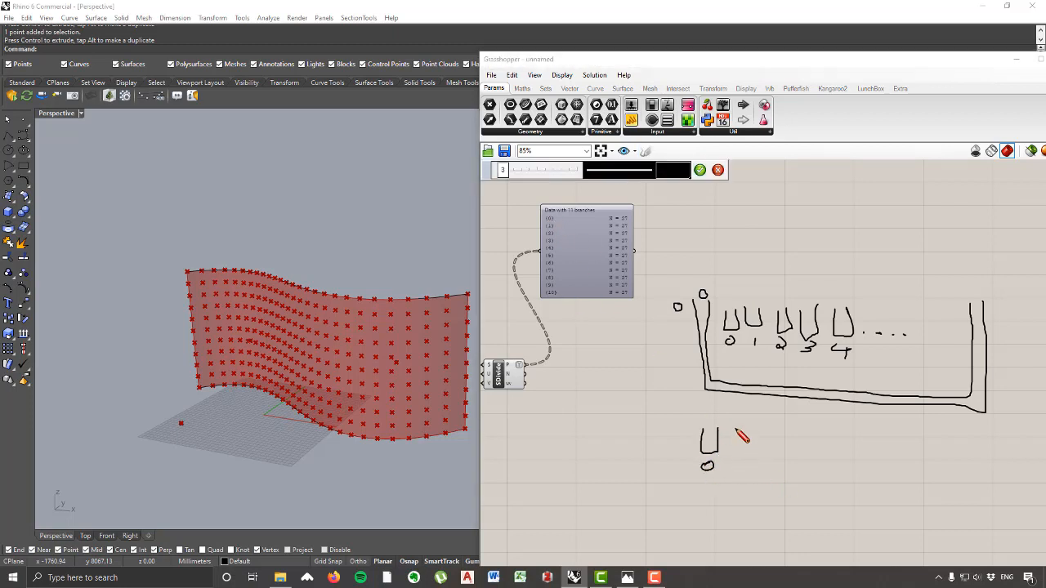
mouse_move(736, 425)
mouse_down()
mouse_move(757, 450)
mouse_move(746, 472)
mouse_up()
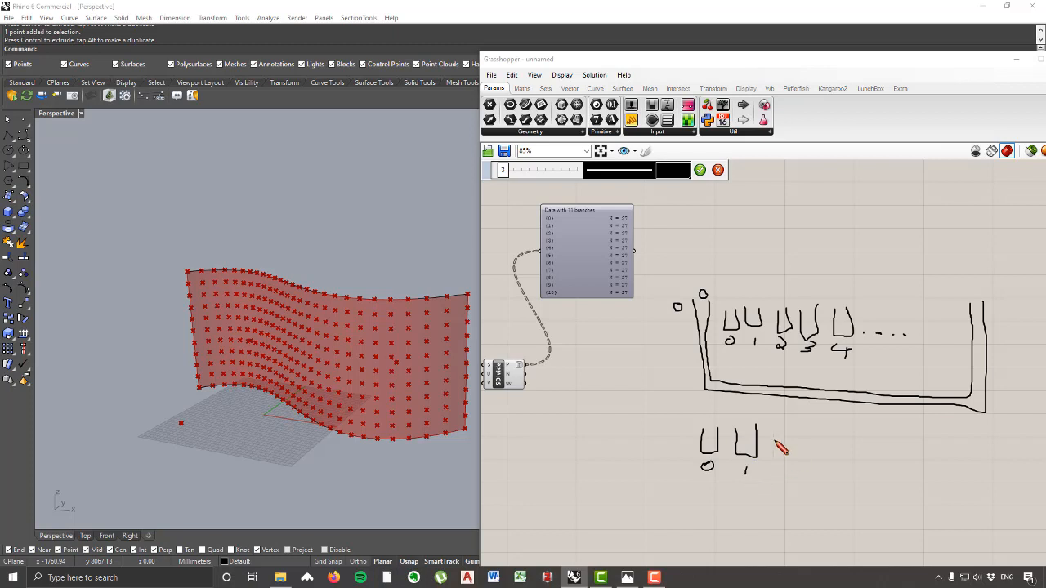
mouse_move(778, 428)
mouse_down()
mouse_move(778, 454)
mouse_move(798, 463)
mouse_move(795, 426)
mouse_up()
drag(788, 471, 797, 481)
click(813, 460)
click(827, 462)
mouse_move(862, 433)
mouse_down()
mouse_move(900, 480)
mouse_move(894, 434)
mouse_up()
mouse_move(874, 490)
mouse_down()
mouse_move(873, 507)
mouse_move(888, 492)
mouse_up()
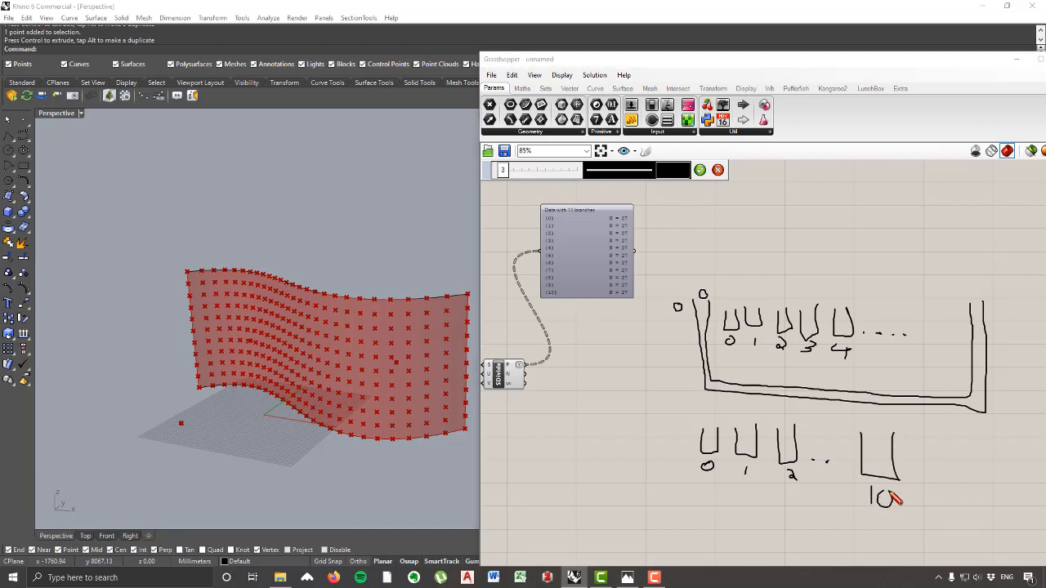
click(700, 169)
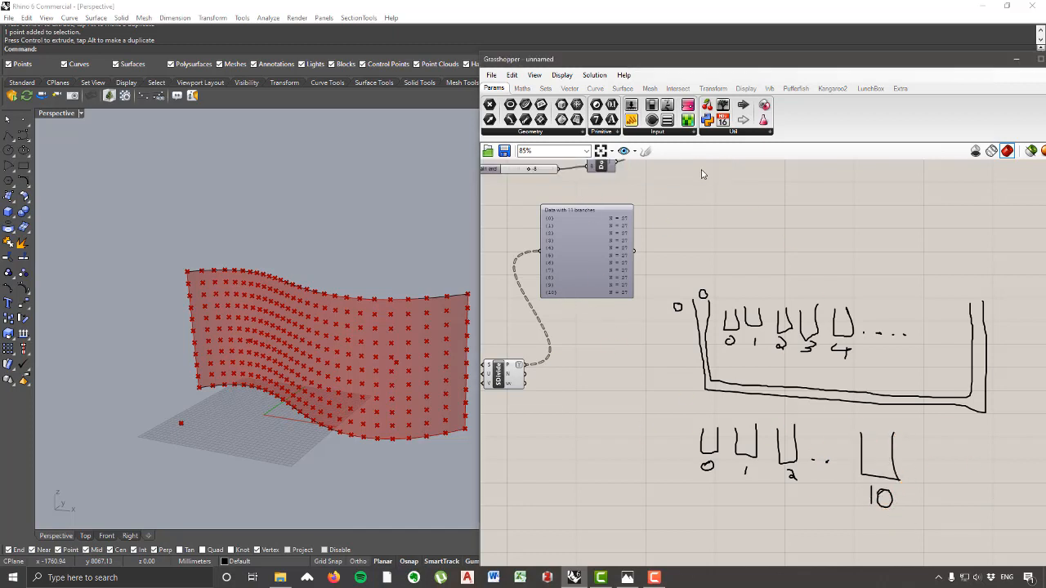
Step: Set the "Pts in Horizontal" slider to 35 and compare the Param Viewer's branches with the points on the surface
scroll(753, 315, down, 3)
scroll(719, 221, up, 2)
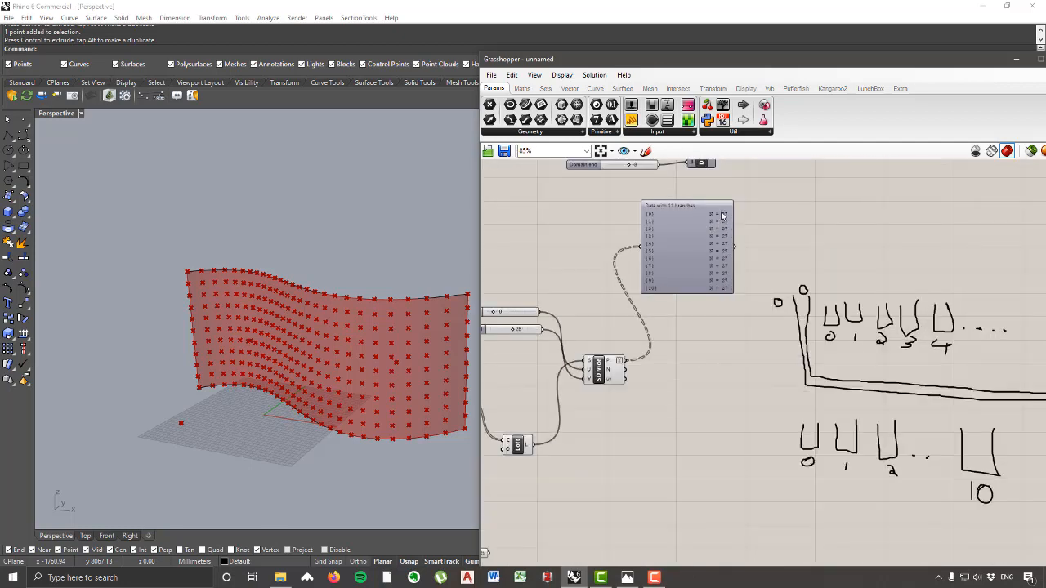
right_drag(827, 381, 759, 351)
right_drag(349, 412, 350, 408)
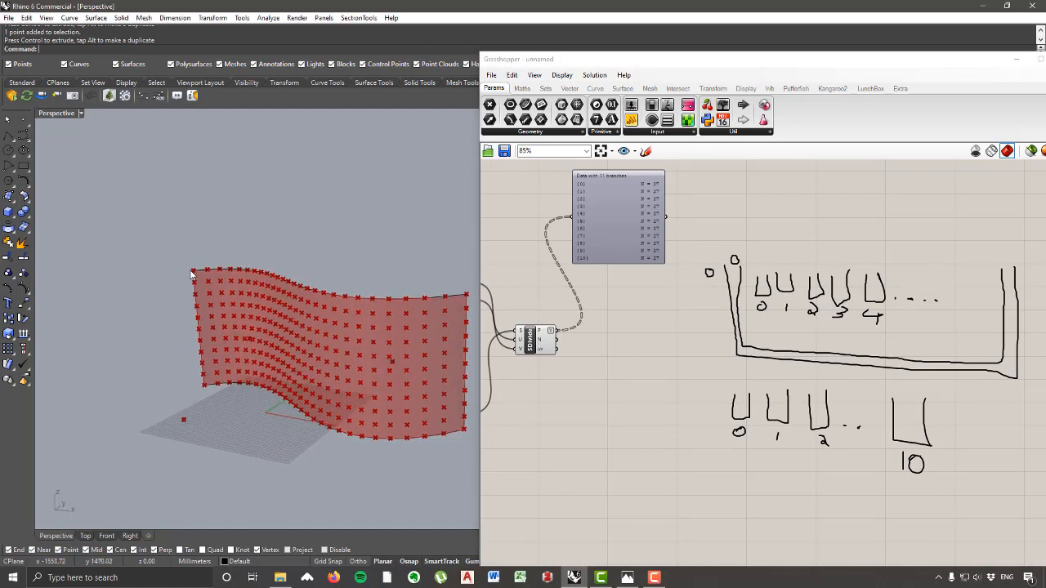
right_drag(608, 353, 737, 360)
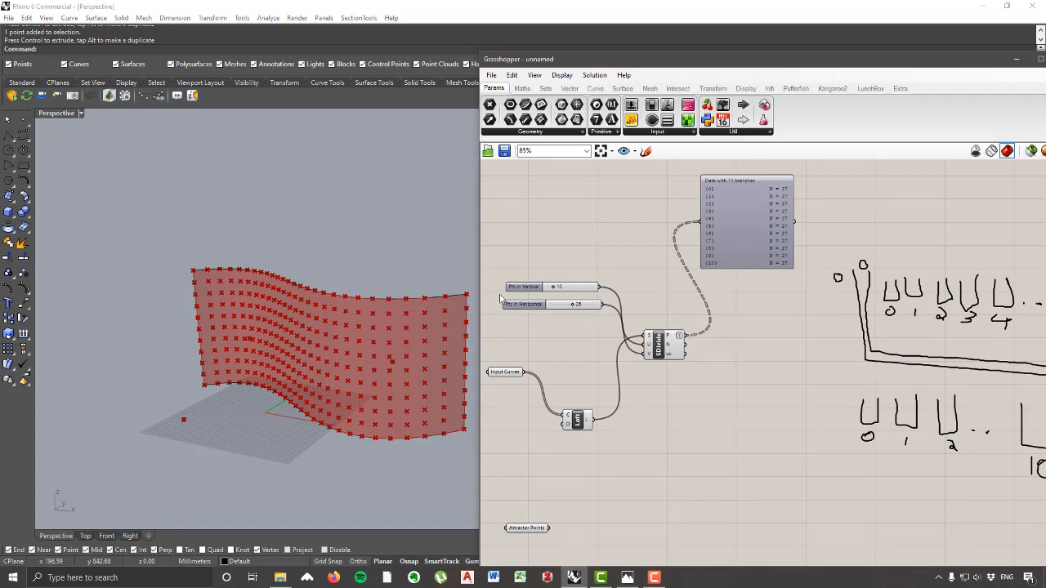
right_drag(628, 363, 622, 347)
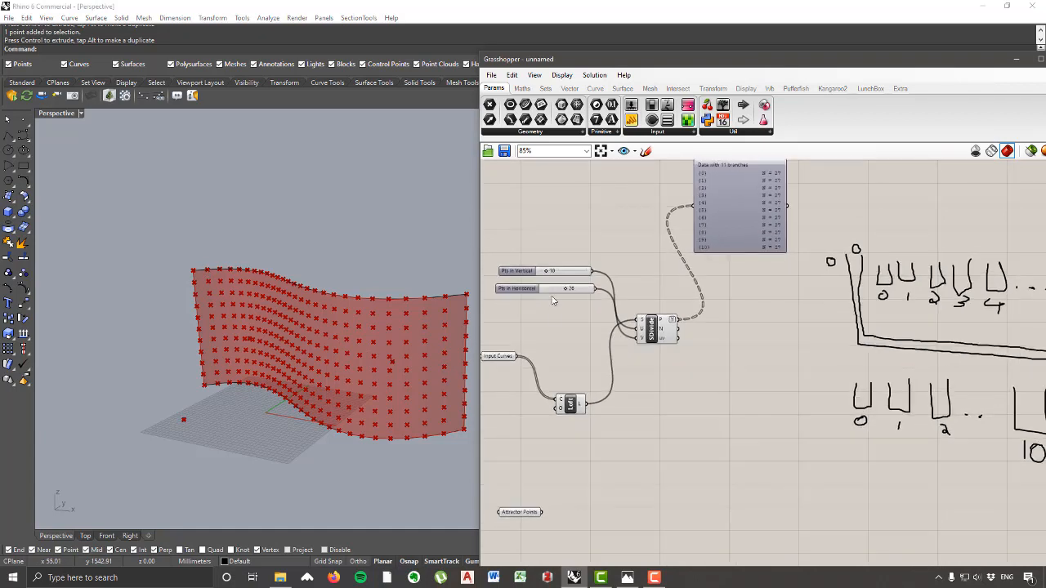
scroll(542, 294, up, 2)
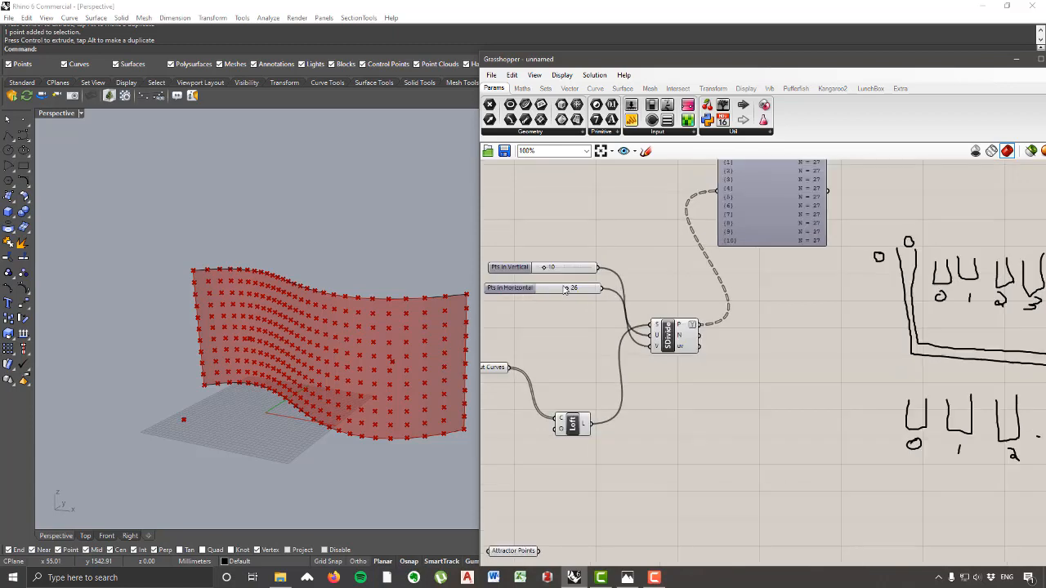
drag(555, 292, 575, 298)
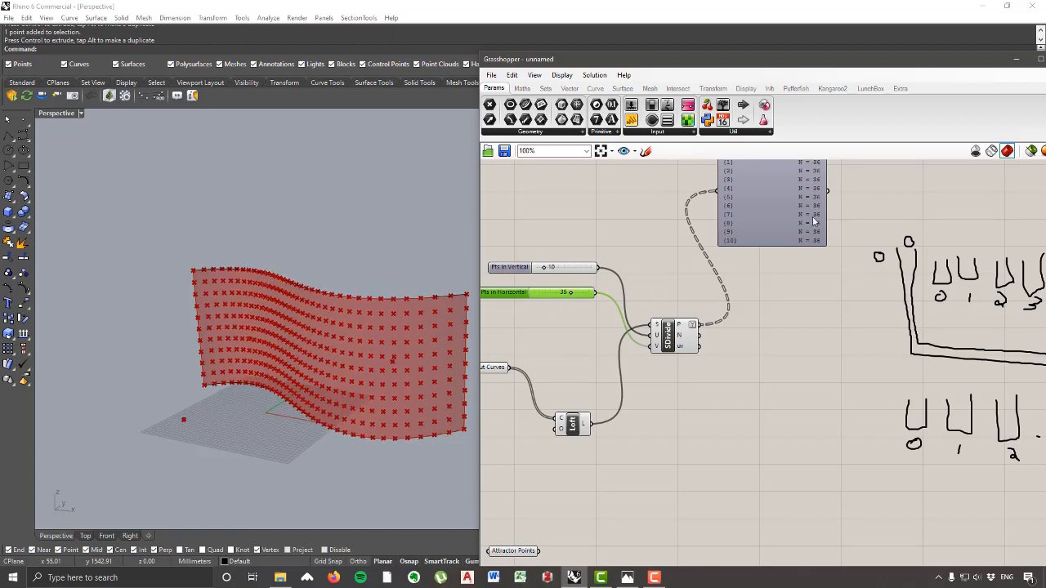
right_drag(821, 213, 816, 256)
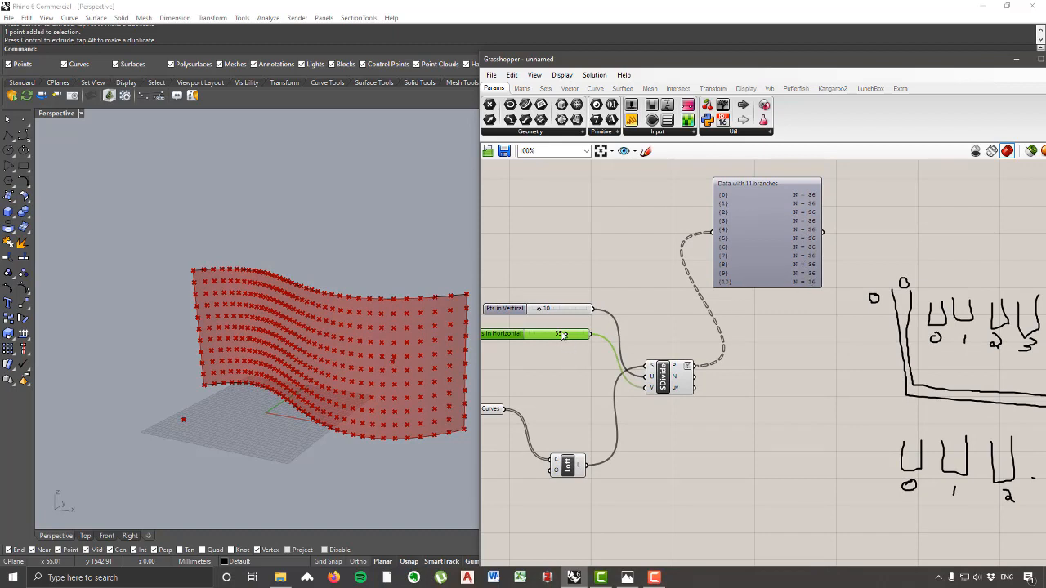
right_drag(496, 341, 537, 340)
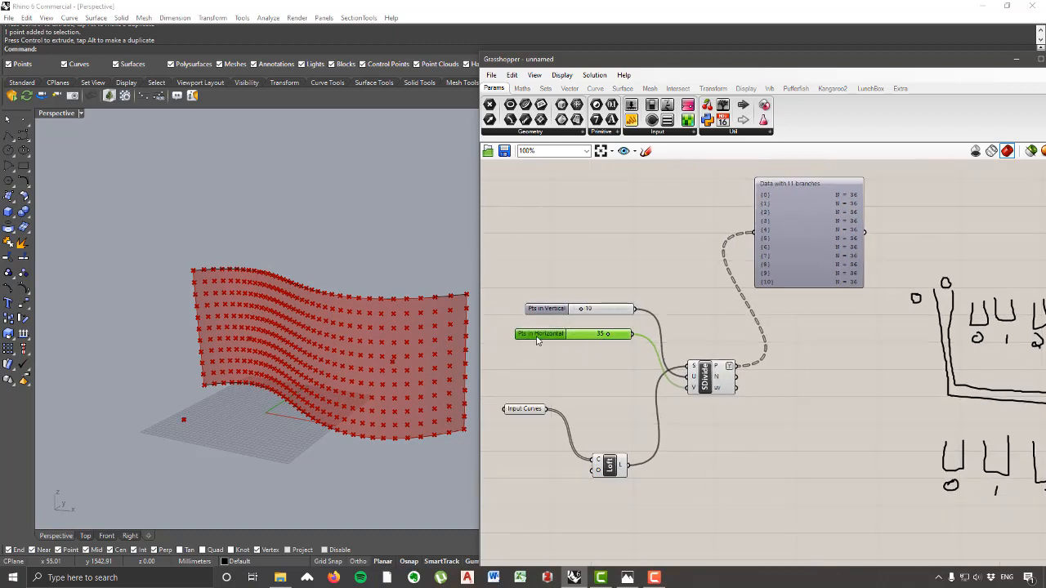
right_drag(612, 342, 588, 347)
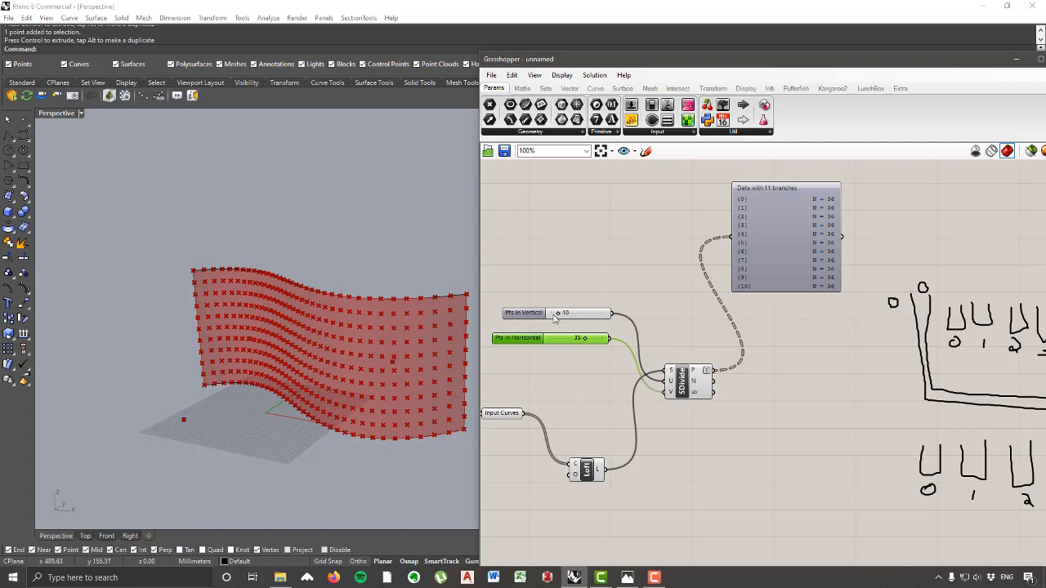
Step: Set the "Pts in Vertical" slider to 15 and lengthen the Param Viewer to fit all its branches
drag(557, 316, 570, 332)
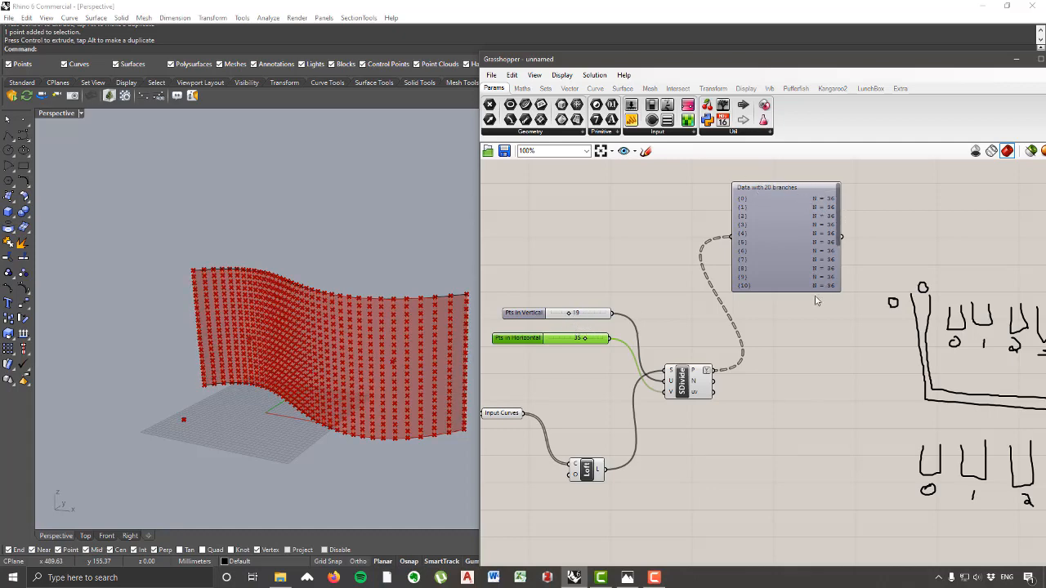
drag(791, 292, 789, 378)
mouse_move(571, 317)
mouse_down()
mouse_move(593, 318)
mouse_move(564, 317)
mouse_up()
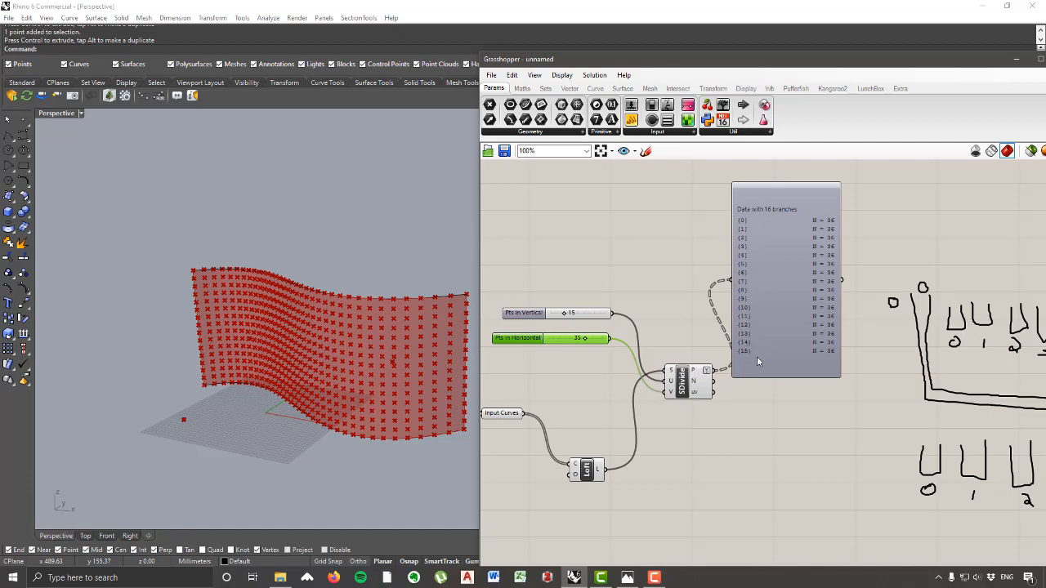
Step: Add an Interpolate curve component below Divide Surface and connect the Points output to its Vertices input
scroll(859, 347, down, 2)
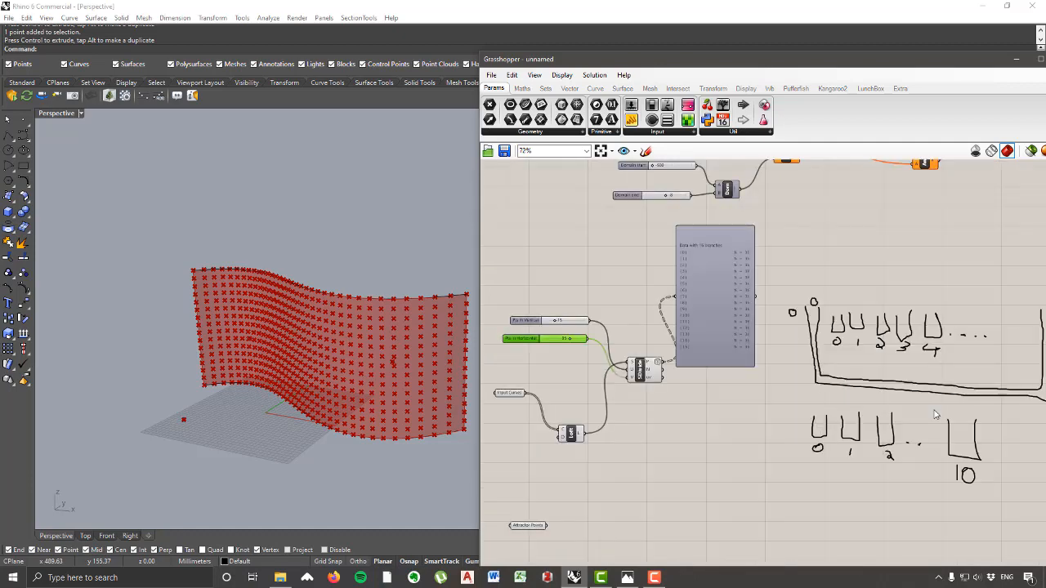
scroll(649, 373, up, 2)
right_drag(650, 372, 661, 330)
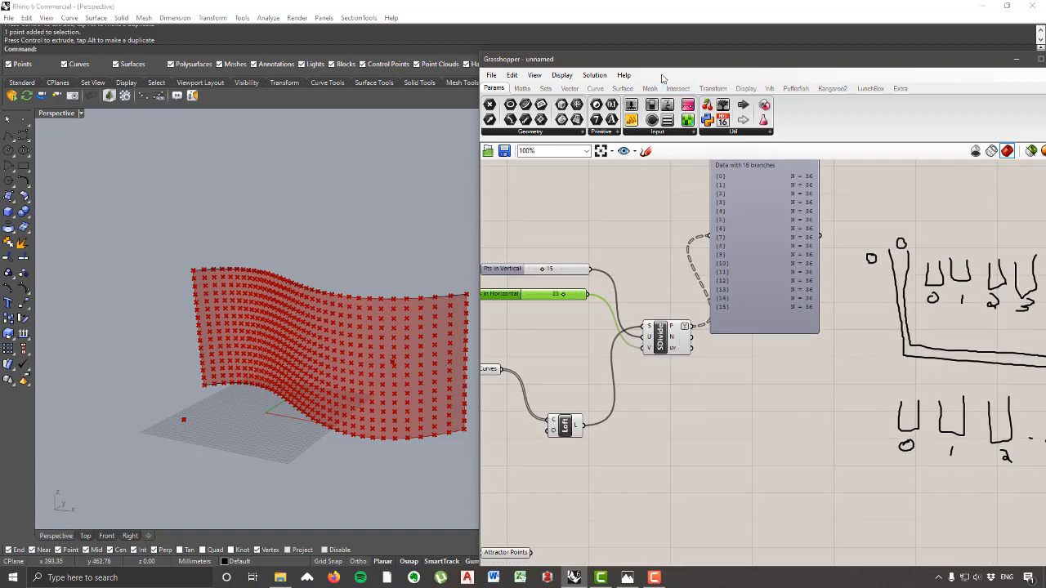
click(594, 88)
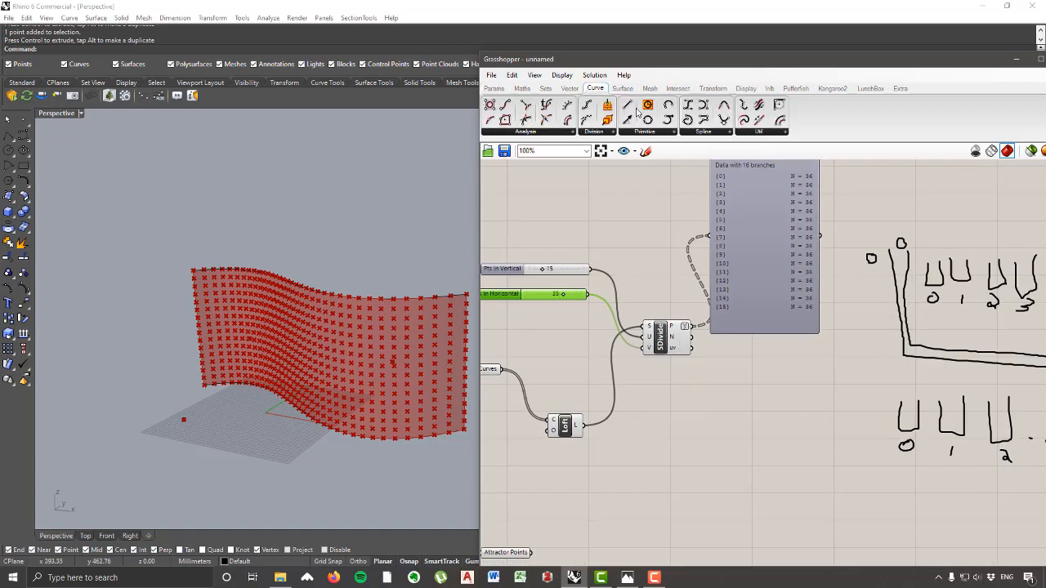
click(696, 136)
drag(752, 149, 738, 464)
drag(691, 326, 735, 484)
right_drag(337, 415, 260, 343)
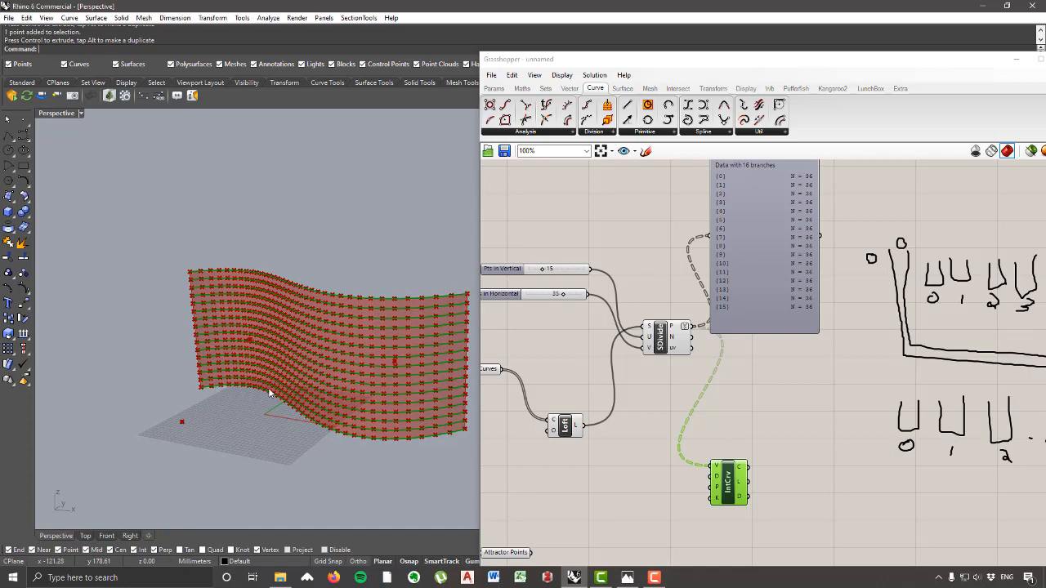
scroll(630, 337, down, 3)
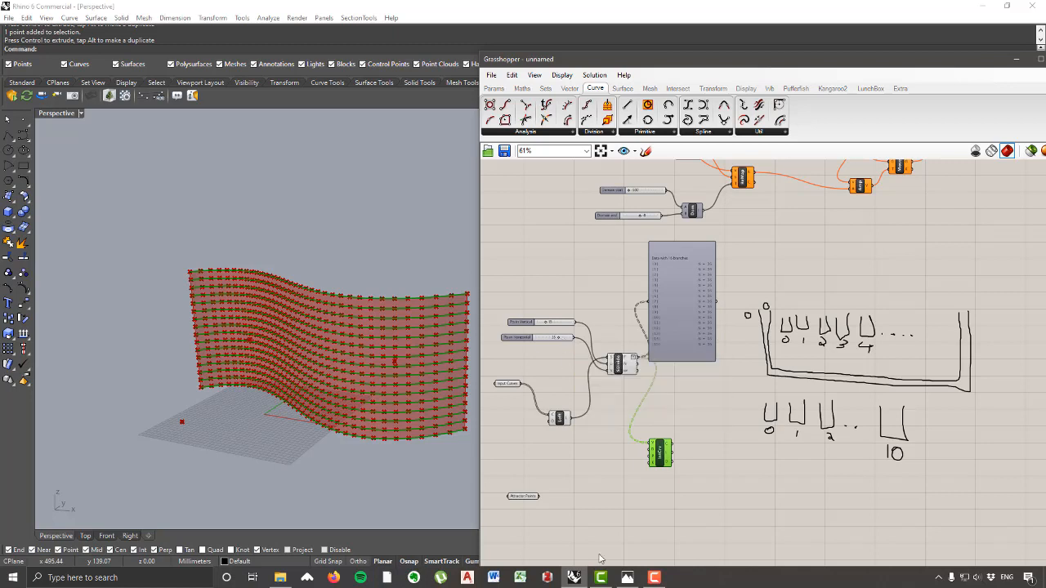
Step: Review the reference photo of the facade and compare the Param Viewer's branches with the container sketches
click(626, 578)
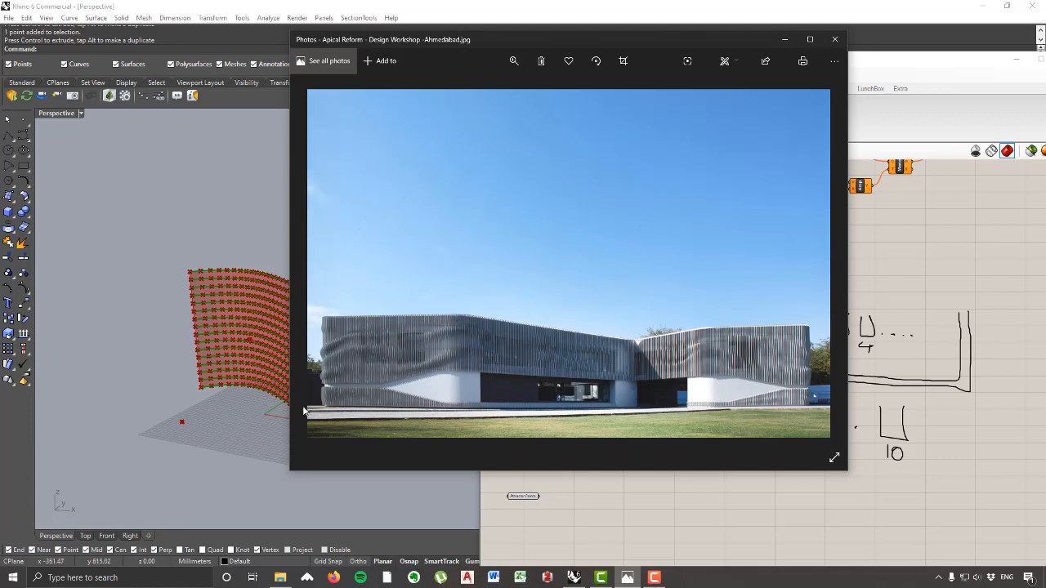
click(514, 474)
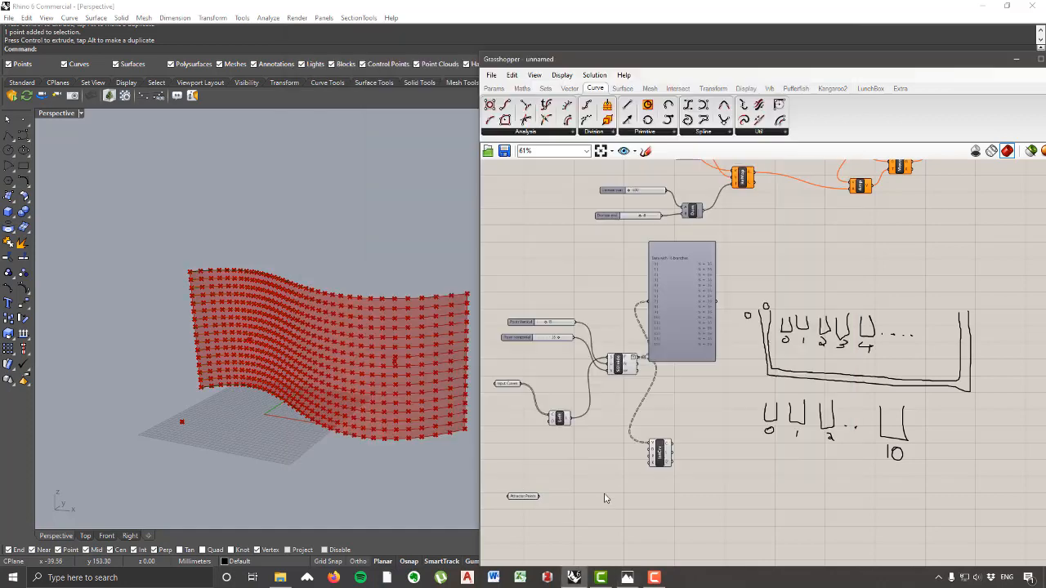
right_drag(712, 342, 718, 356)
click(719, 356)
scroll(718, 351, up, 2)
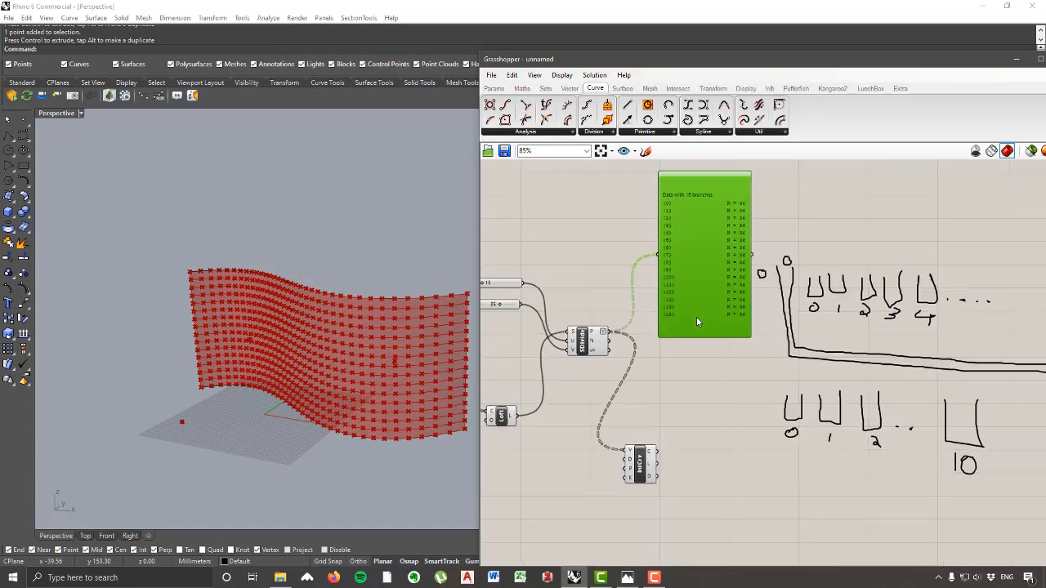
scroll(667, 323, down, 3)
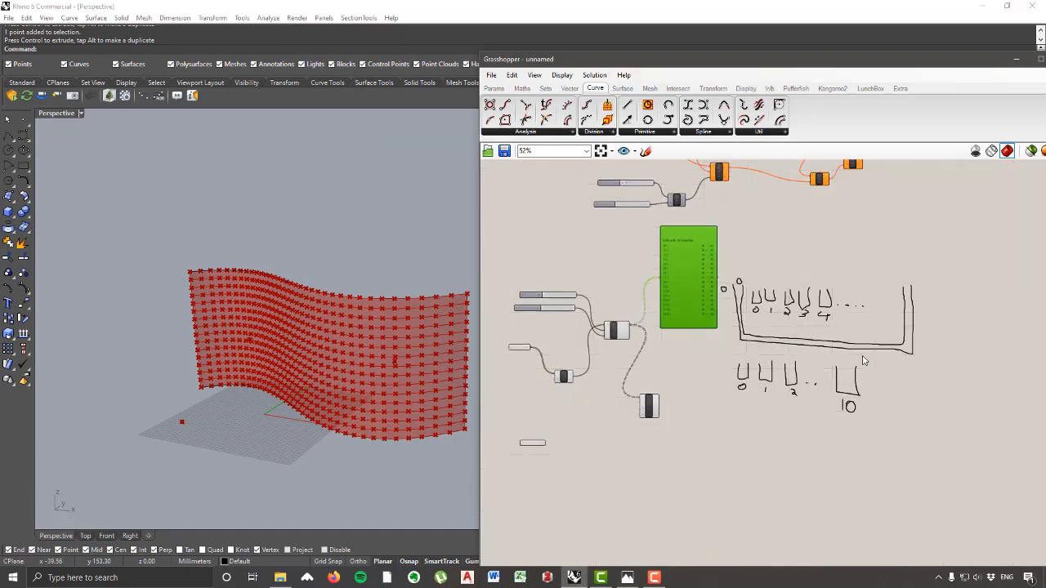
scroll(661, 289, up, 2)
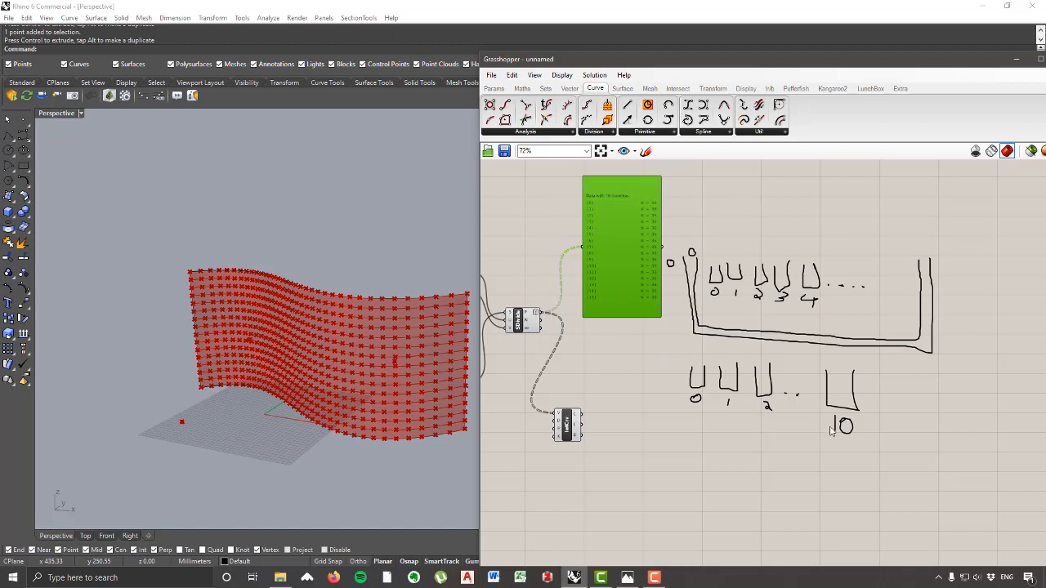
Step: Delete all the hand-drawn container sketches and their labels beside the Param Viewer
mouse_move(965, 473)
mouse_down()
mouse_move(888, 387)
mouse_move(675, 245)
mouse_up()
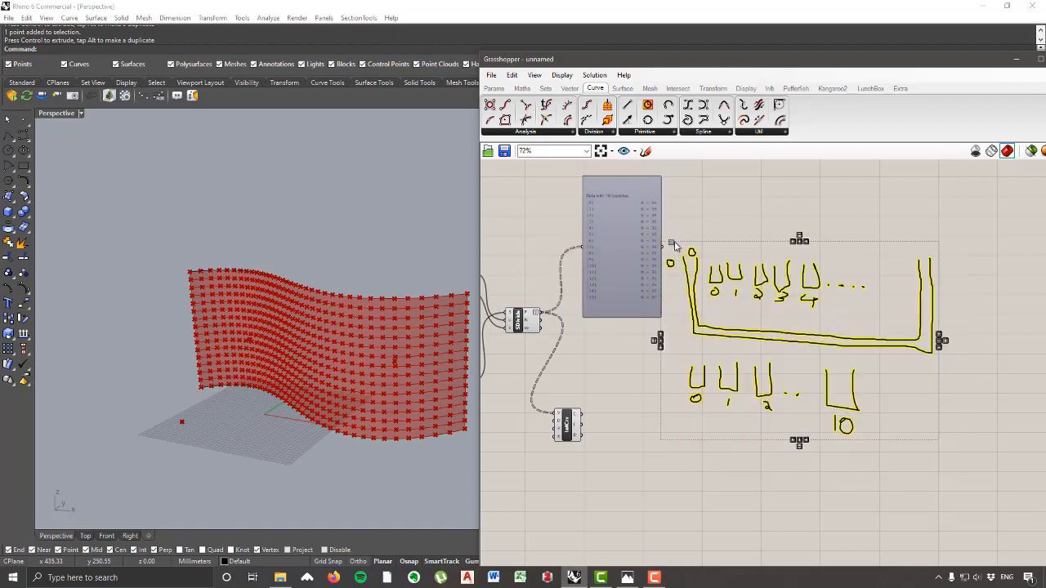
key(Delete)
right_drag(633, 287, 690, 301)
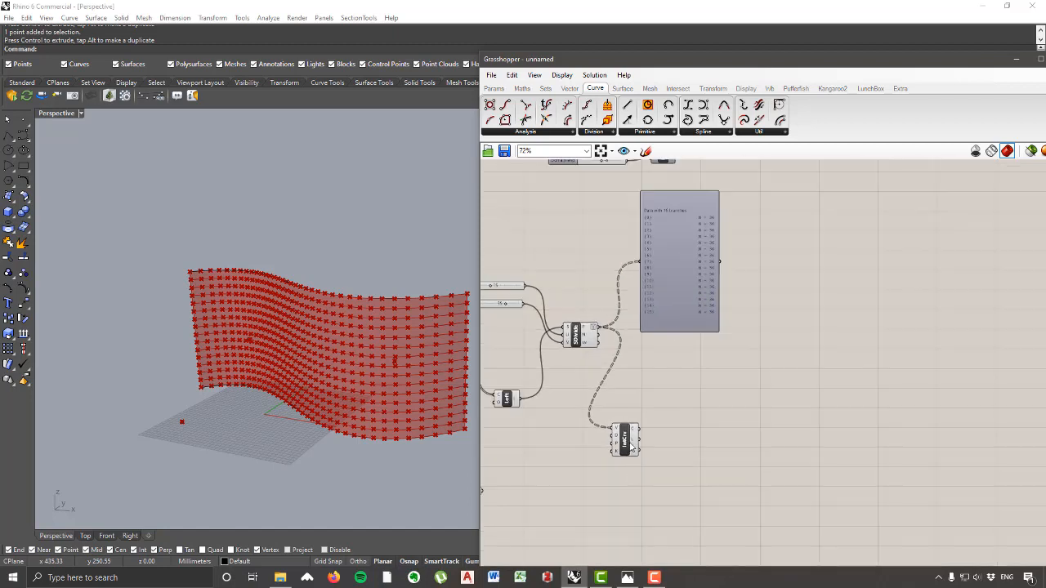
Step: Move the Interpolate curve component aside, add a Flip Matrix component, and connect Divide Surface's Points output to its Data input
drag(632, 445, 781, 448)
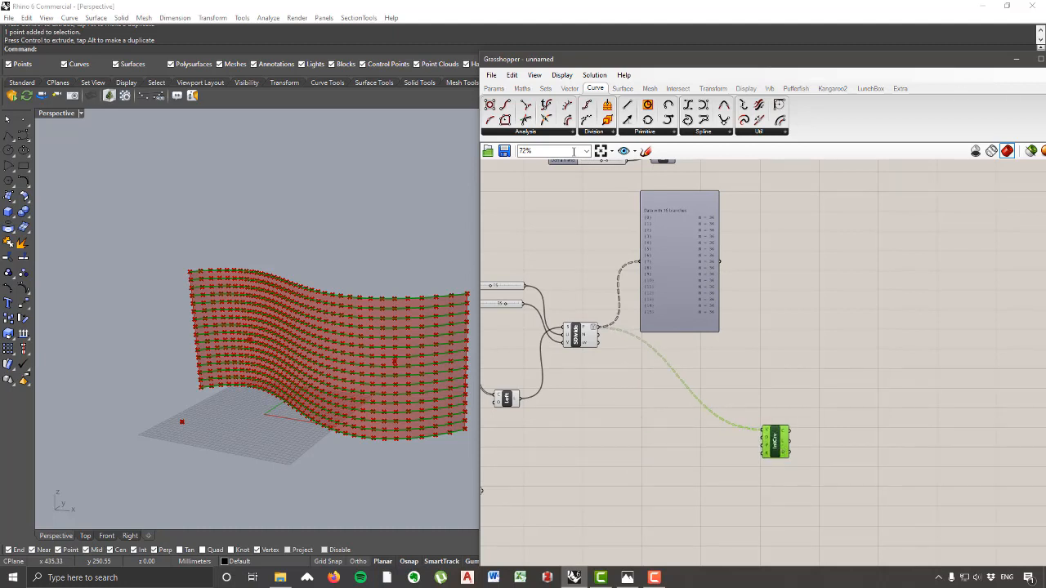
click(545, 88)
click(742, 131)
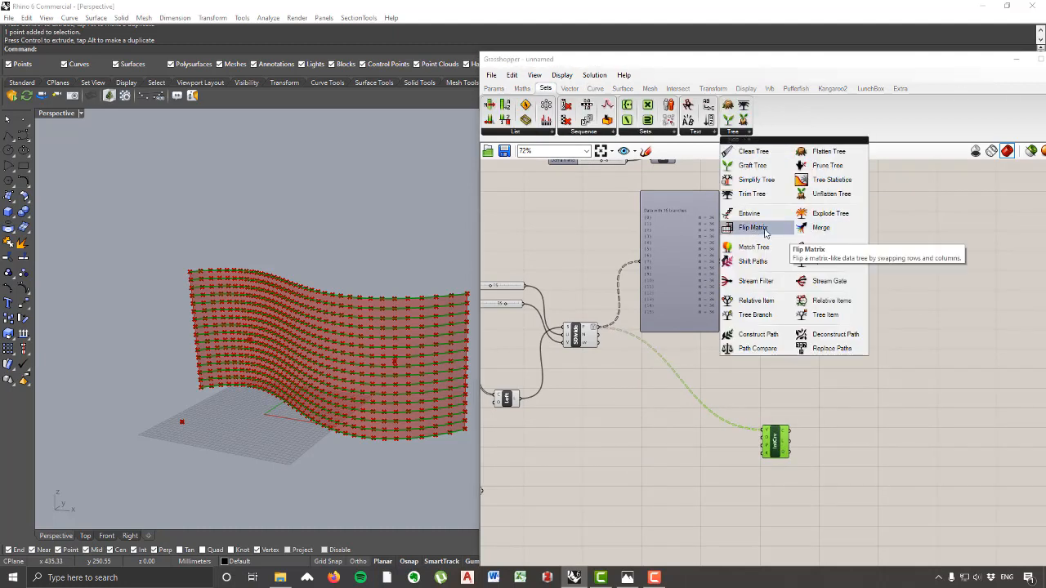
click(766, 228)
click(658, 408)
scroll(642, 407, up, 2)
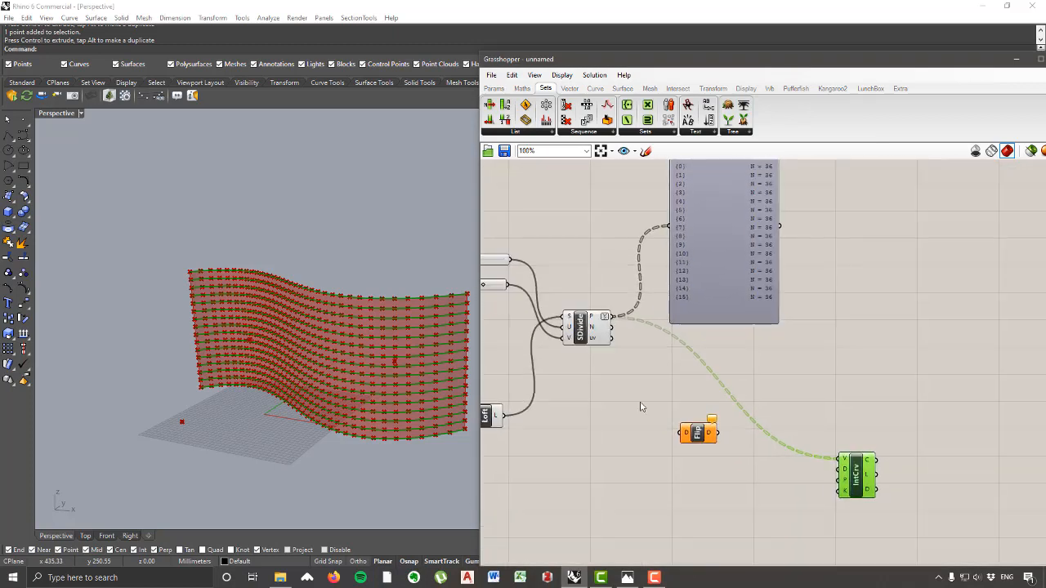
drag(611, 316, 686, 435)
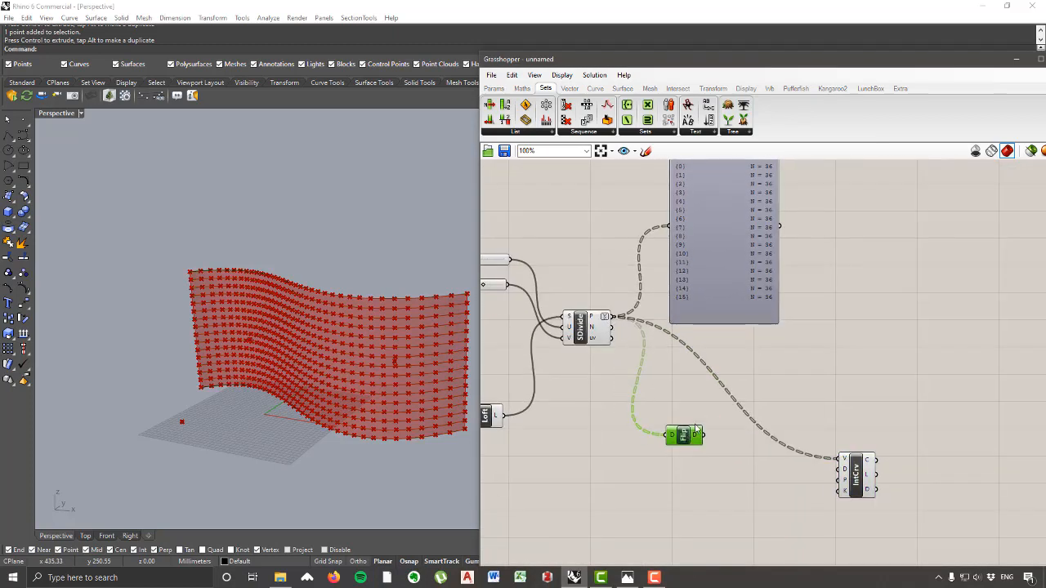
Step: Add a second Param Viewer beside the first, connect it to the Flip Matrix output, and enlarge it to list more branches
click(494, 88)
click(733, 132)
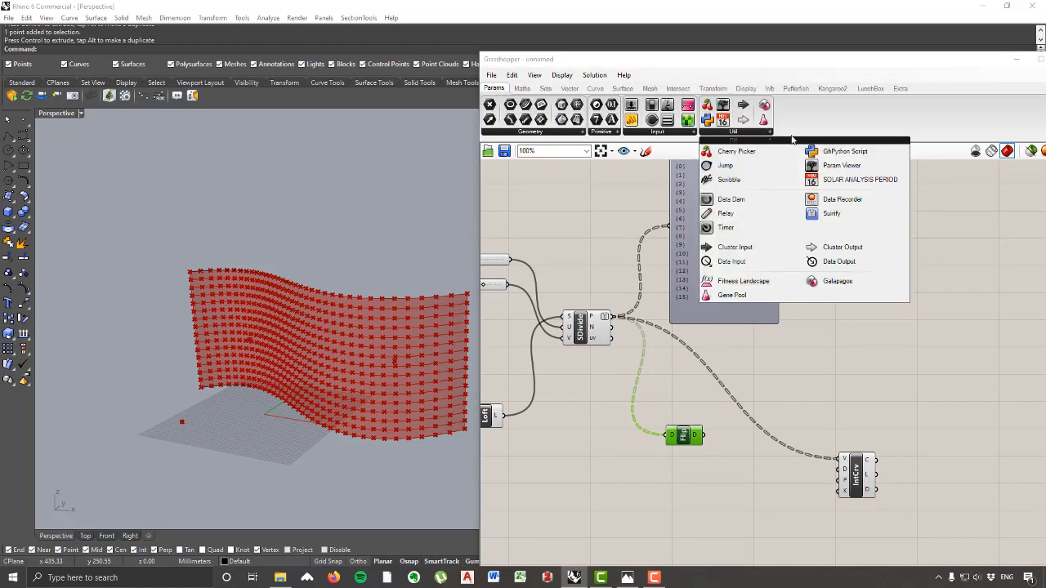
click(835, 166)
scroll(707, 285, down, 3)
click(828, 258)
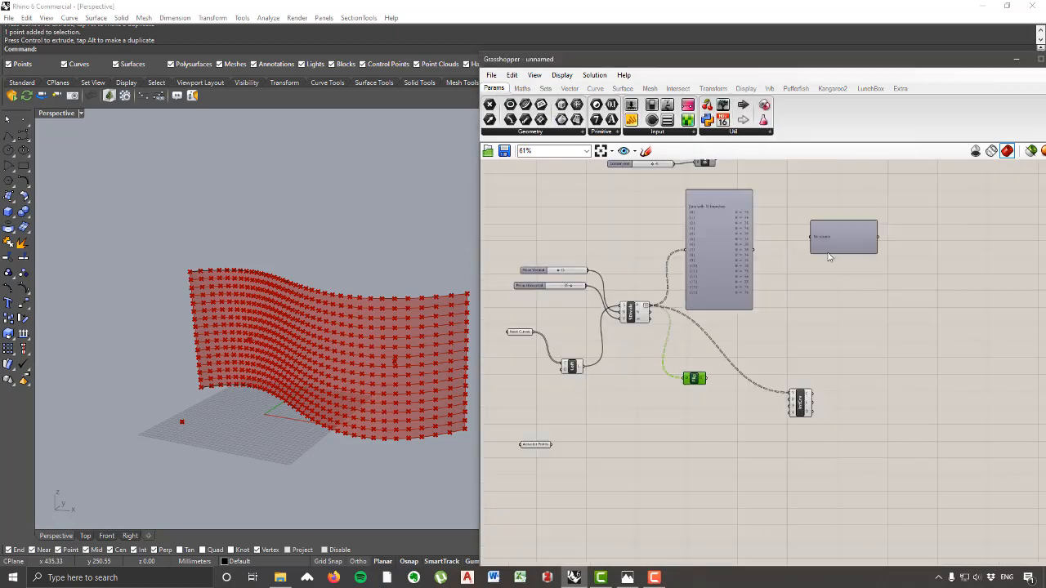
drag(706, 379, 801, 353)
scroll(744, 214, up, 2)
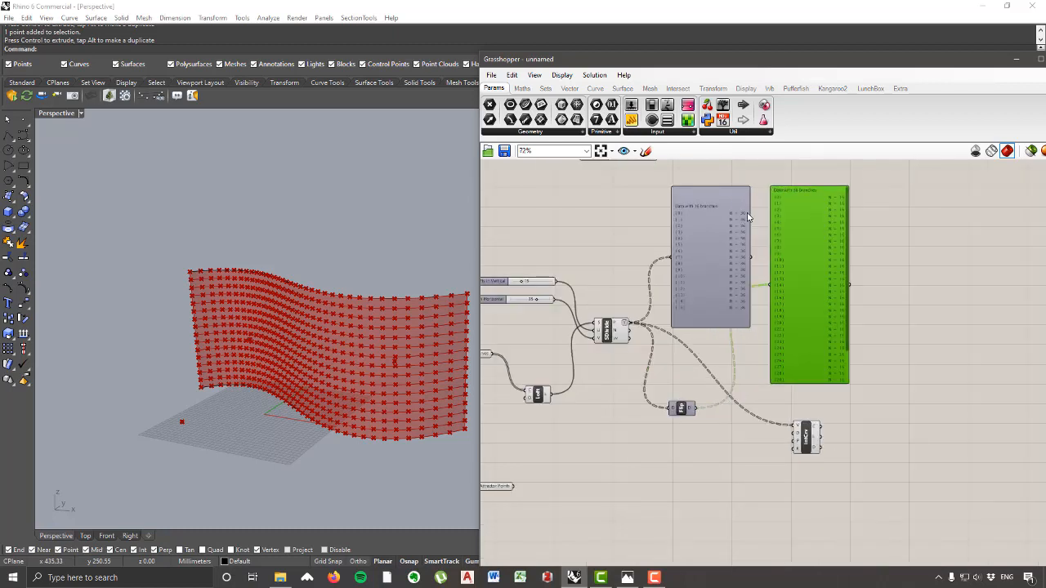
scroll(745, 216, up, 1)
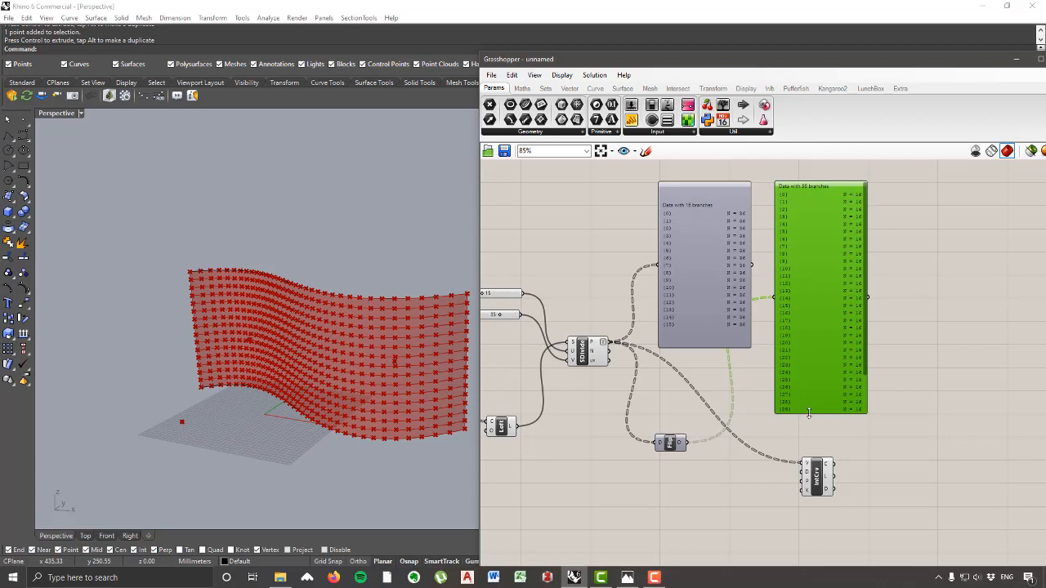
drag(809, 413, 808, 435)
Step: Connect the Flip Matrix output to the Interpolate curve's Vertices input in place of the direct wire and inspect the curves on the surface
click(818, 478)
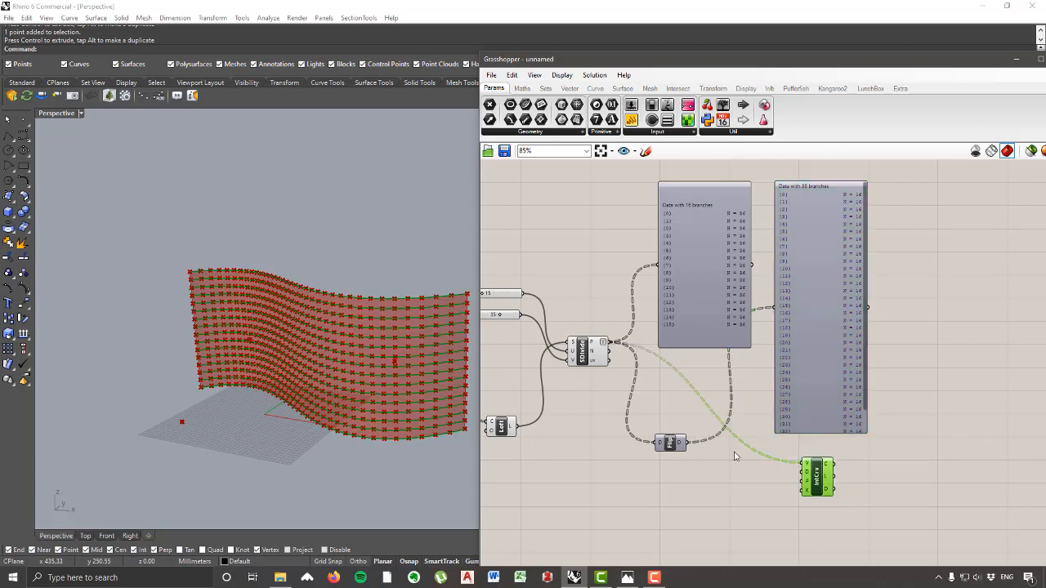
mouse_move(734, 456)
mouse_down()
mouse_move(650, 445)
mouse_move(760, 415)
mouse_move(763, 457)
mouse_move(745, 447)
mouse_up()
scroll(606, 425, up, 1)
scroll(238, 338, up, 2)
right_drag(238, 341, 236, 315)
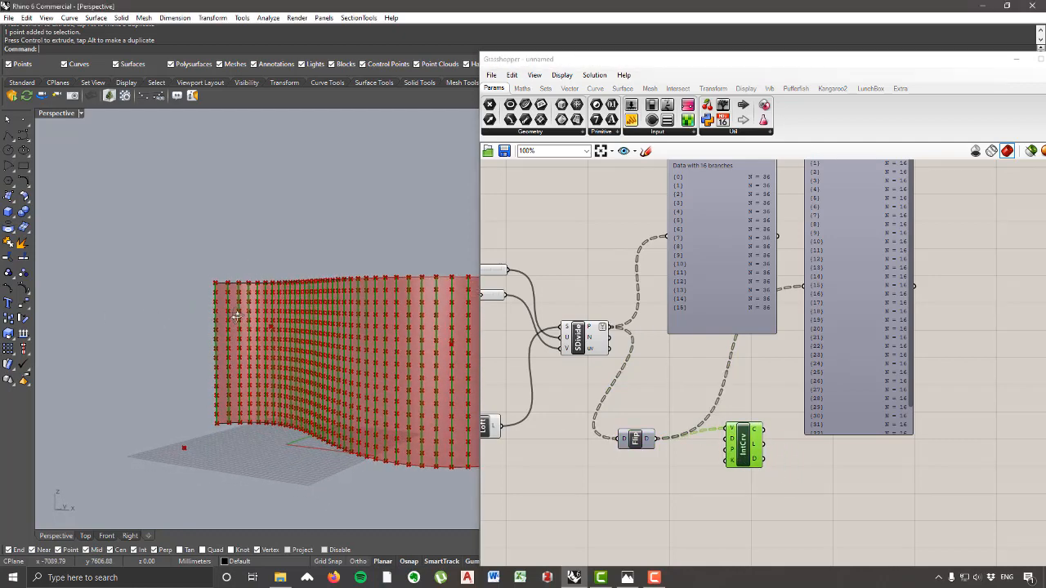
scroll(238, 306, down, 5)
scroll(284, 331, up, 4)
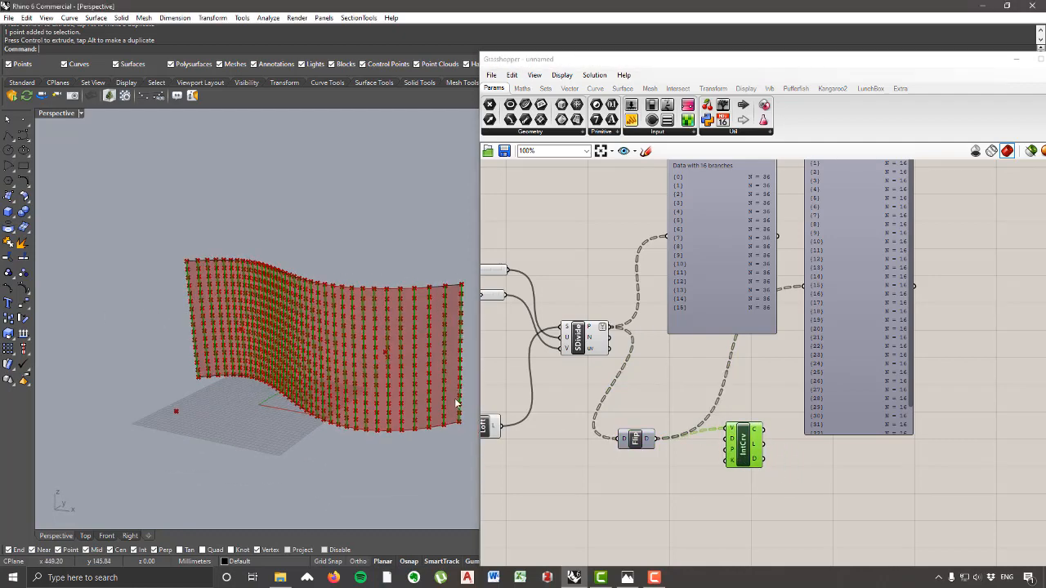
scroll(378, 335, down, 3)
scroll(401, 329, up, 2)
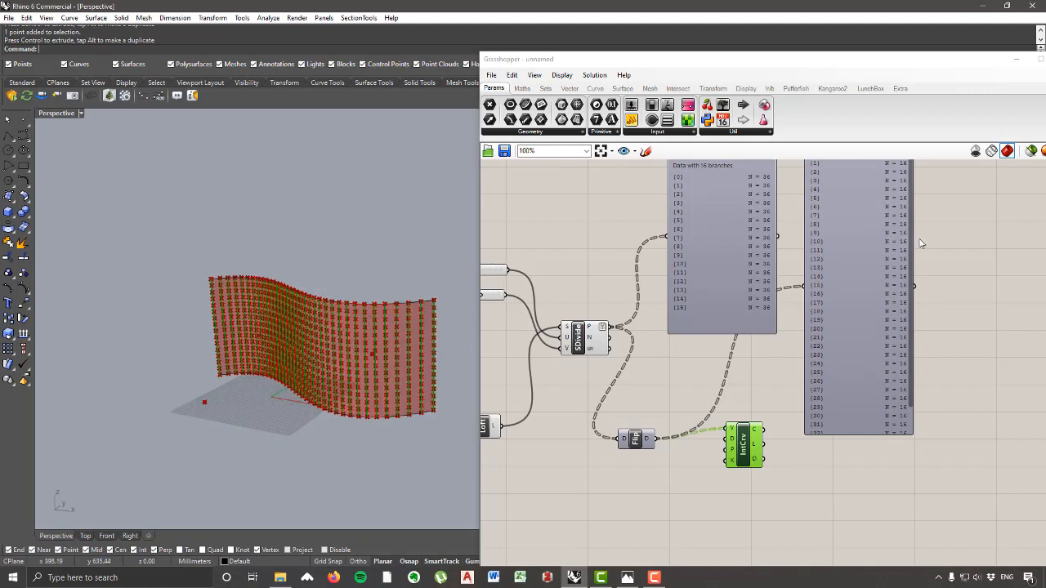
Step: Shorten both Param Viewers and place them directly side by side to compare their branch structures
drag(913, 240, 950, 240)
drag(872, 434, 872, 292)
right_drag(872, 292, 864, 369)
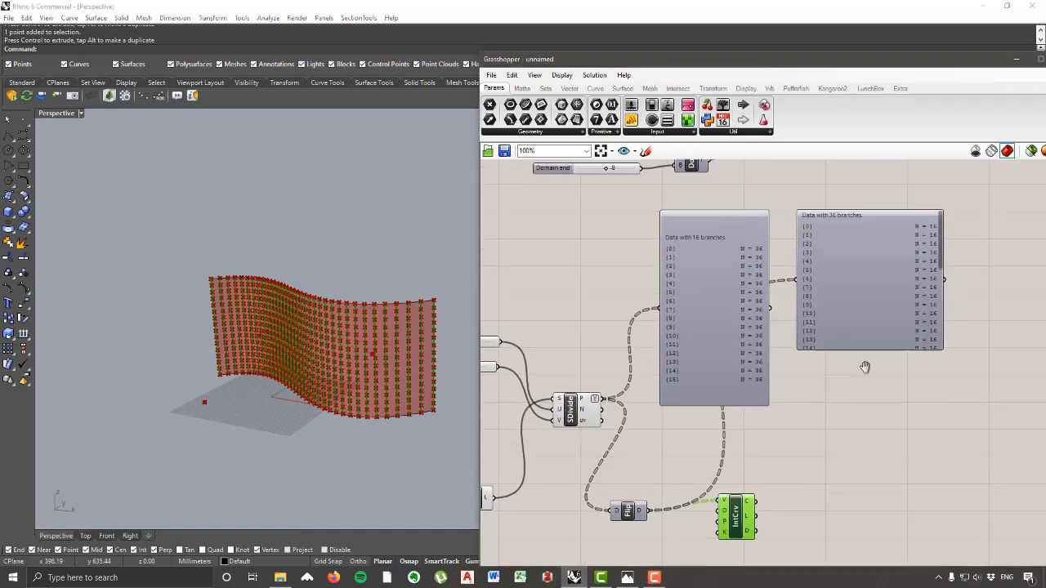
click(854, 272)
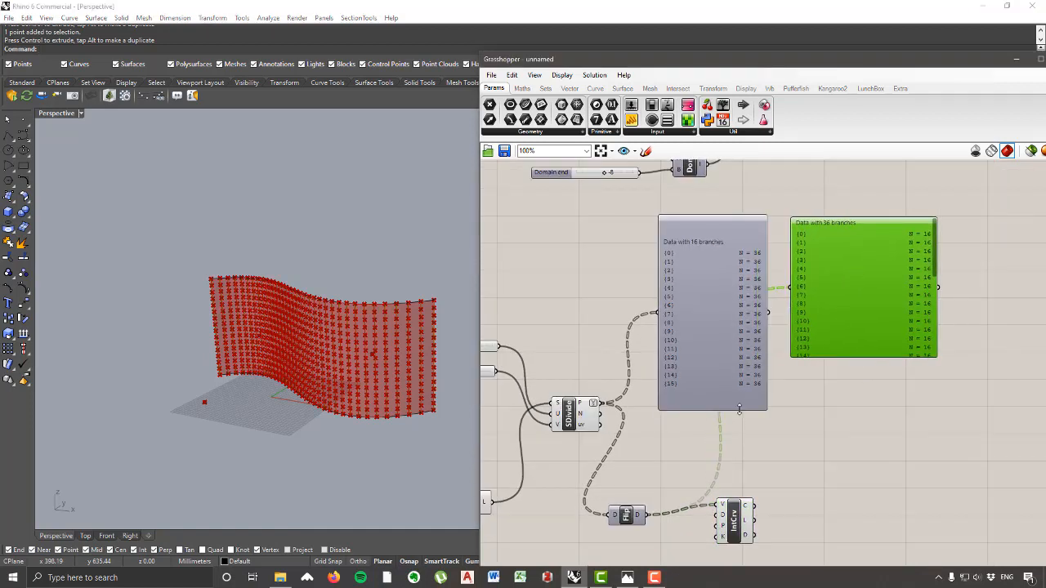
drag(740, 410, 745, 323)
drag(834, 357, 829, 321)
drag(862, 277, 844, 276)
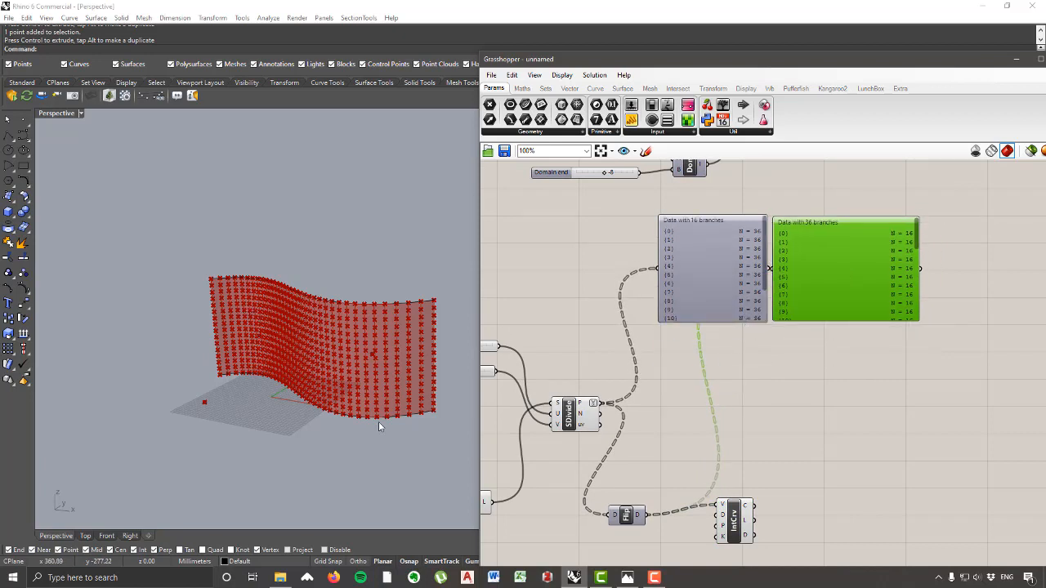
mouse_move(426, 401)
right_down()
mouse_move(421, 384)
mouse_move(425, 412)
right_up()
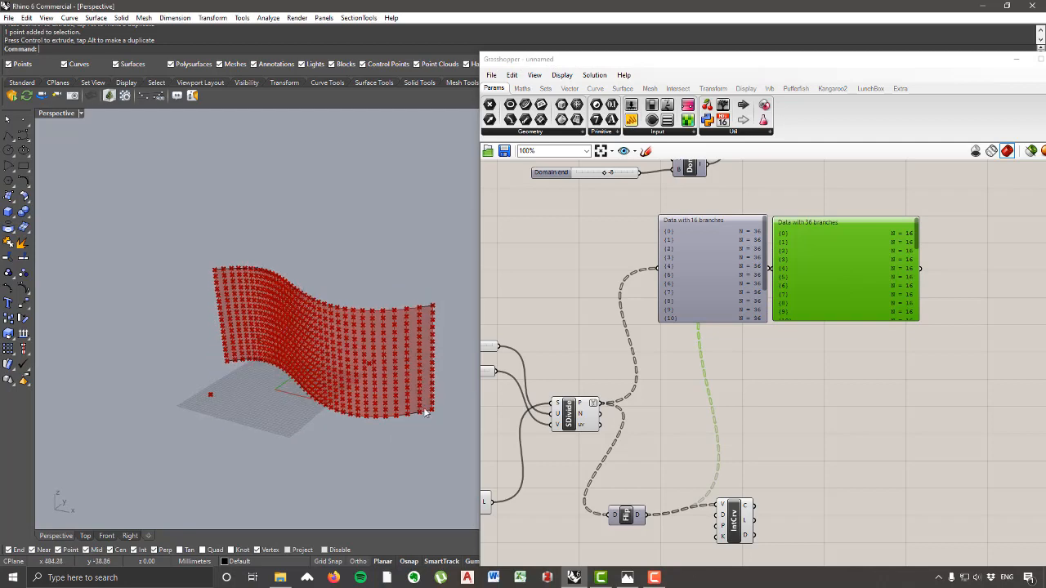
Step: Move the Interpolate curve component up and away from Divide Surface, and shift the Flip Matrix to spread out the wires
right_drag(806, 432, 841, 352)
drag(778, 467, 793, 353)
right_drag(247, 336, 425, 301)
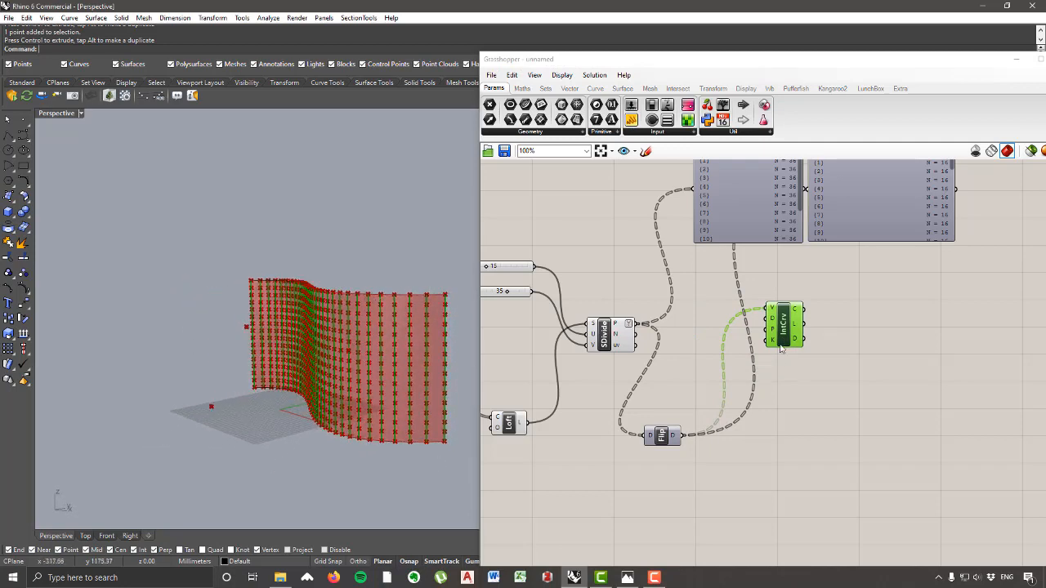
scroll(659, 433, down, 2)
drag(610, 449, 624, 460)
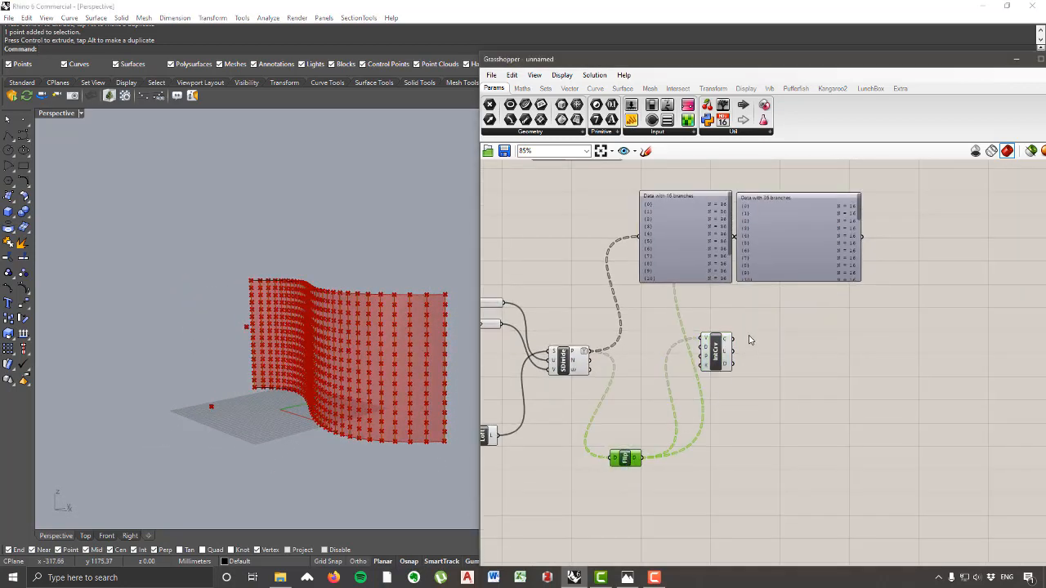
drag(723, 367, 824, 346)
scroll(827, 348, down, 2)
drag(903, 455, 502, 251)
right_drag(678, 314, 667, 232)
right_drag(600, 385, 626, 402)
click(743, 415)
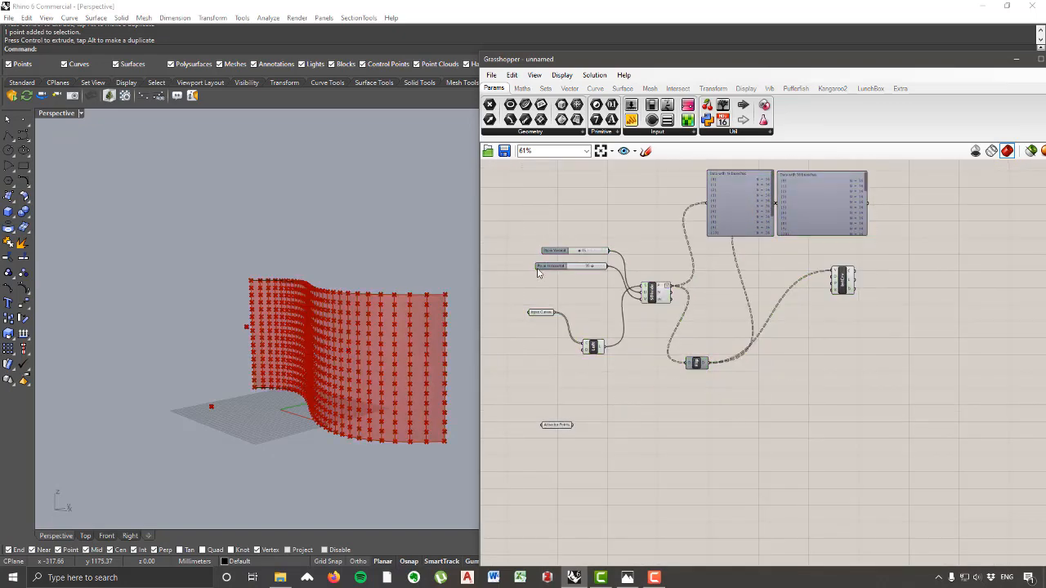
Step: Delete both Param Viewers above the Divide Surface component
right_drag(631, 290, 623, 315)
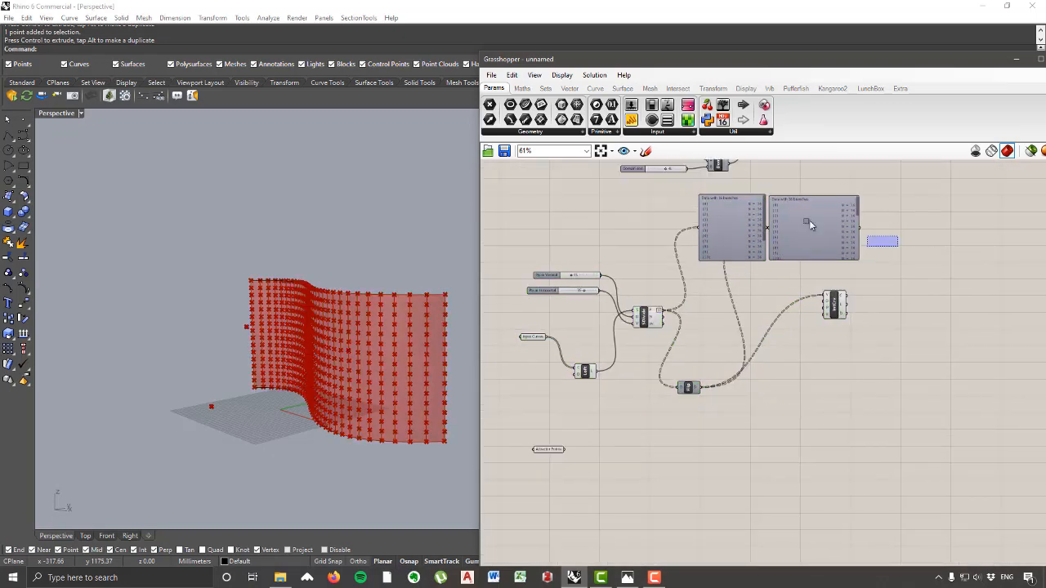
drag(806, 221, 738, 286)
key(Delete)
scroll(696, 400, up, 3)
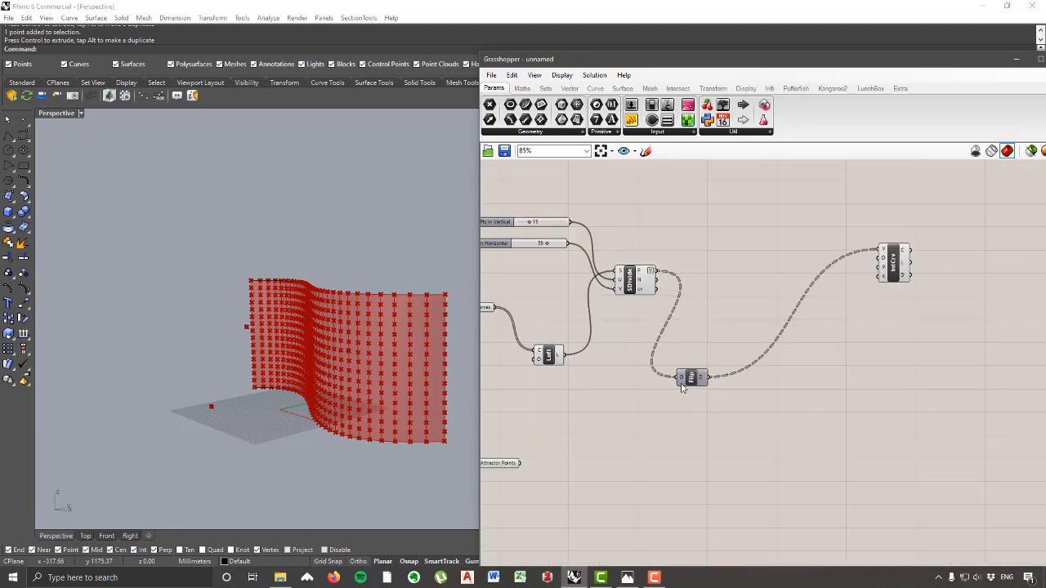
Step: Arrange the Flip Matrix close to Divide Surface and place the Interpolate curve component above and beyond it
drag(694, 376, 700, 303)
drag(898, 276, 794, 220)
right_drag(729, 242, 828, 266)
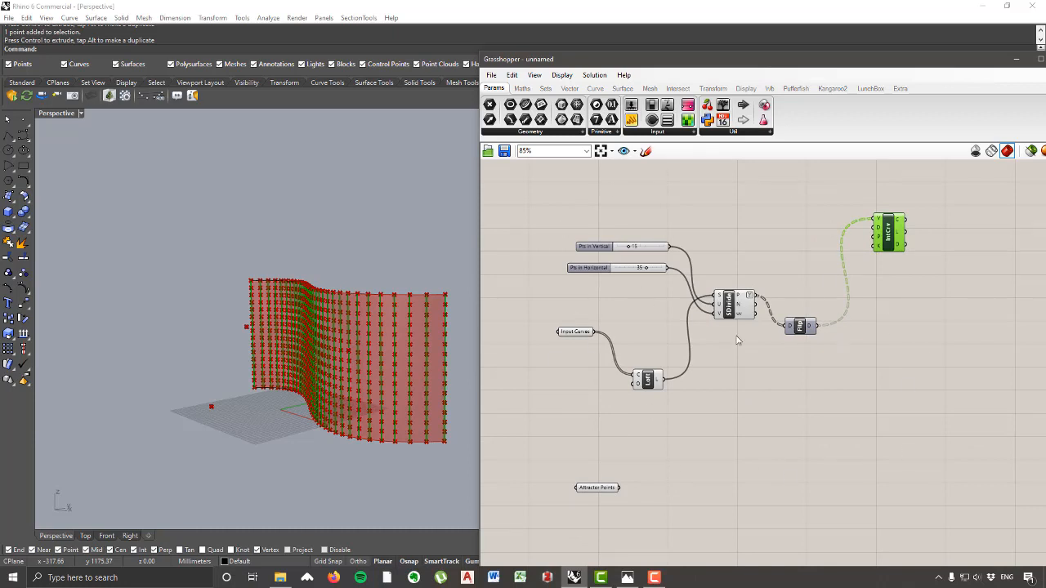
drag(740, 318, 732, 310)
drag(797, 333, 794, 354)
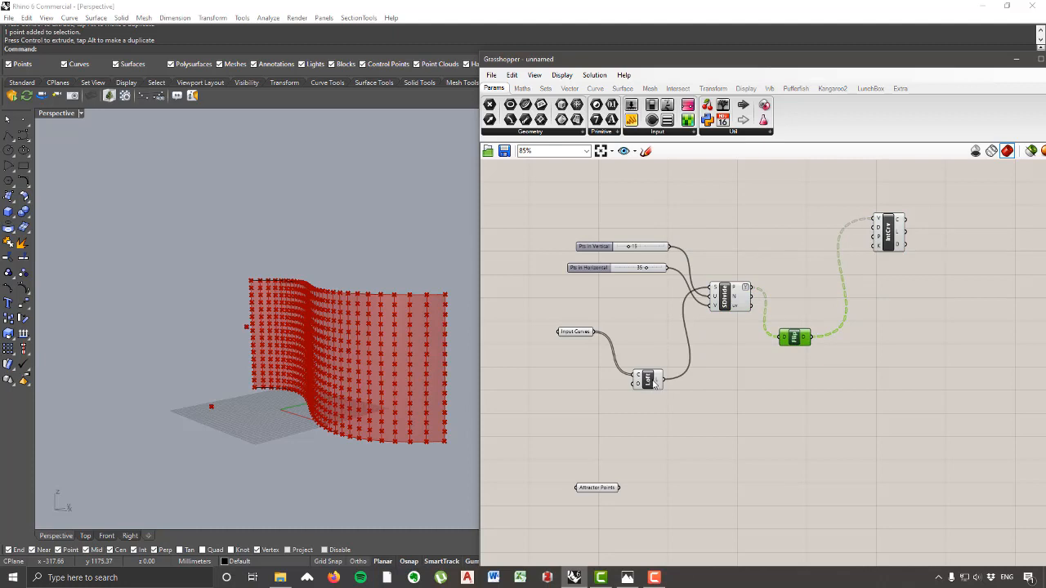
drag(891, 236, 882, 216)
Step: Group the two point sliders, Input Curves, Loft, Divide Surface and Flip Matrix, and name the group "subdividing surface"
drag(821, 408, 561, 232)
right_click(763, 270)
click(770, 333)
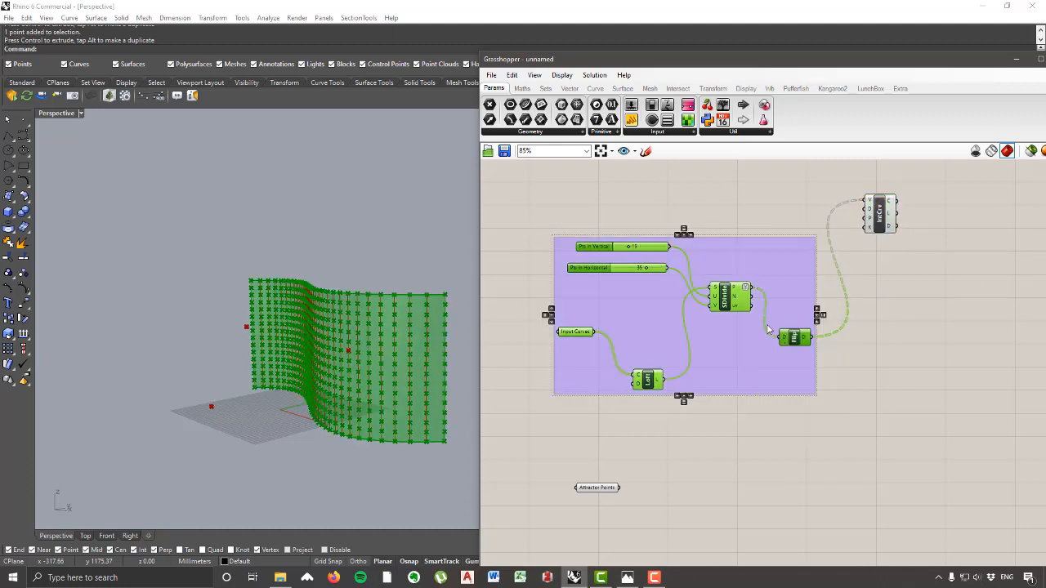
drag(712, 309, 696, 319)
click(733, 209)
right_click(724, 260)
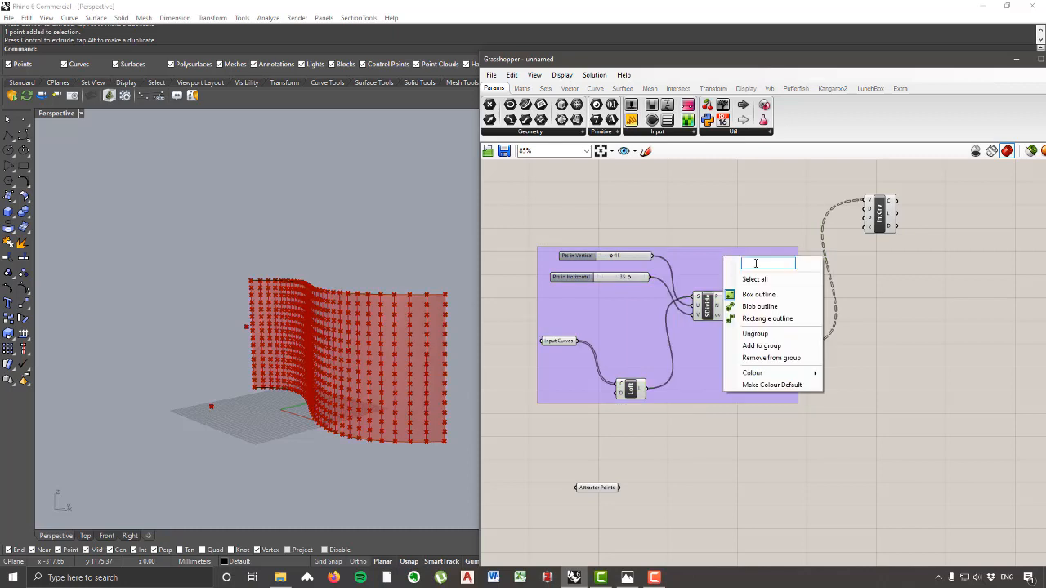
text(subdividing surface)
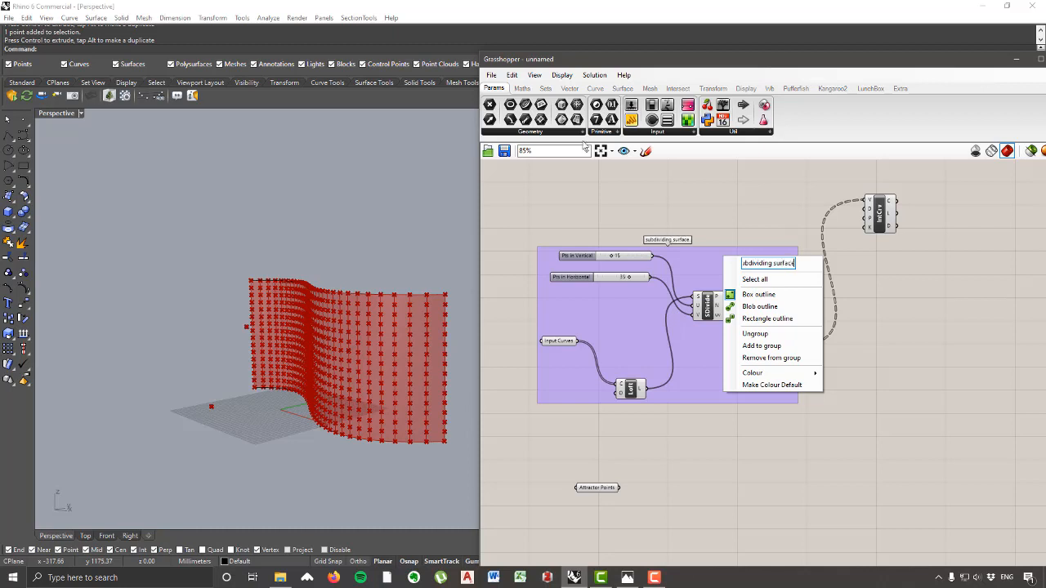
click(733, 207)
Step: Delete the Interpolate curve component connected to the Flip Matrix output
drag(880, 215, 928, 218)
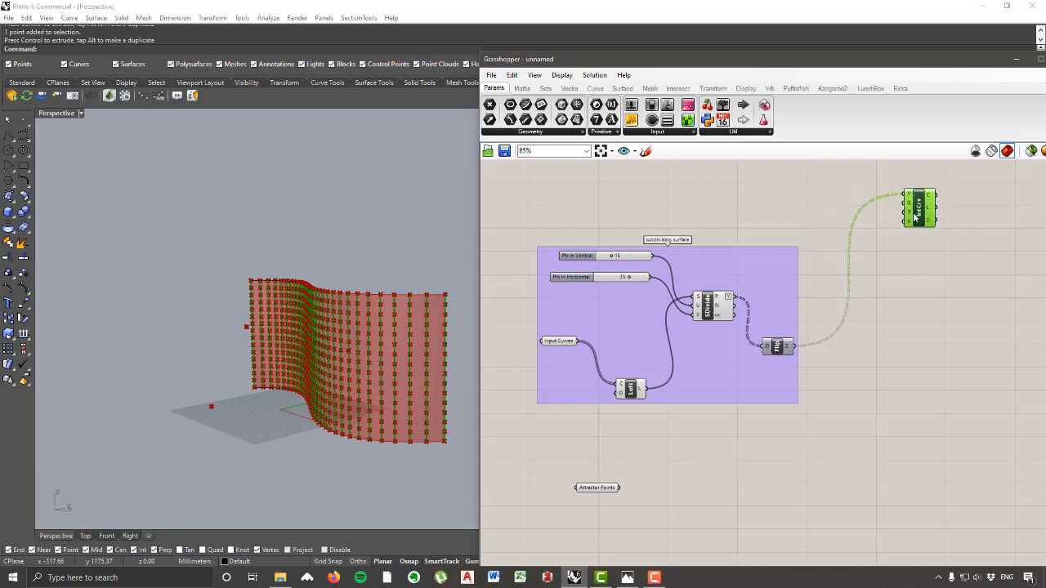
drag(921, 212, 902, 216)
key(Delete)
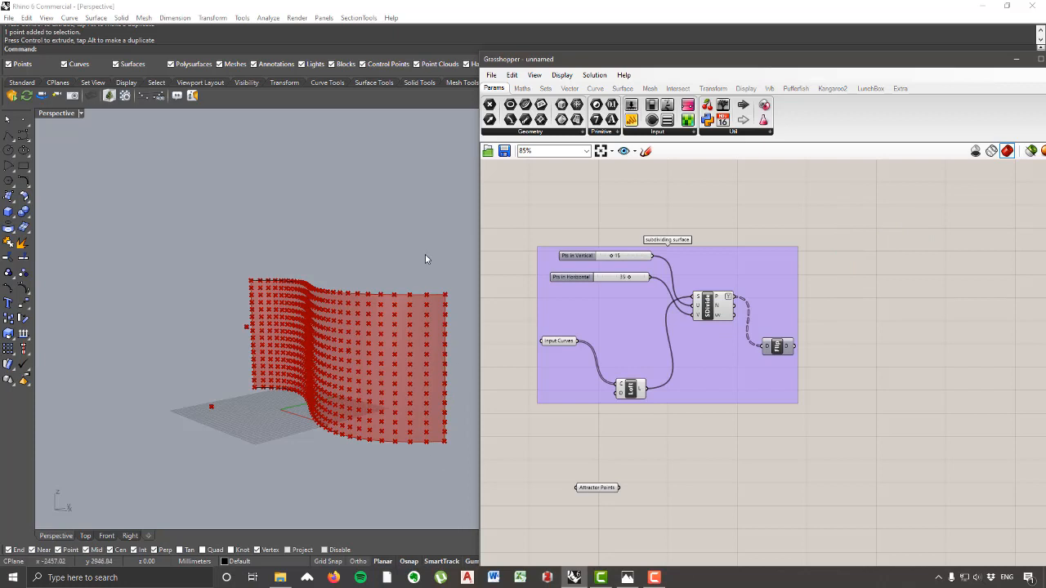
Step: Arrange the subdividing surface group and place the Attractor Points parameter just below the group, near the Flip Matrix end
right_drag(619, 428, 625, 363)
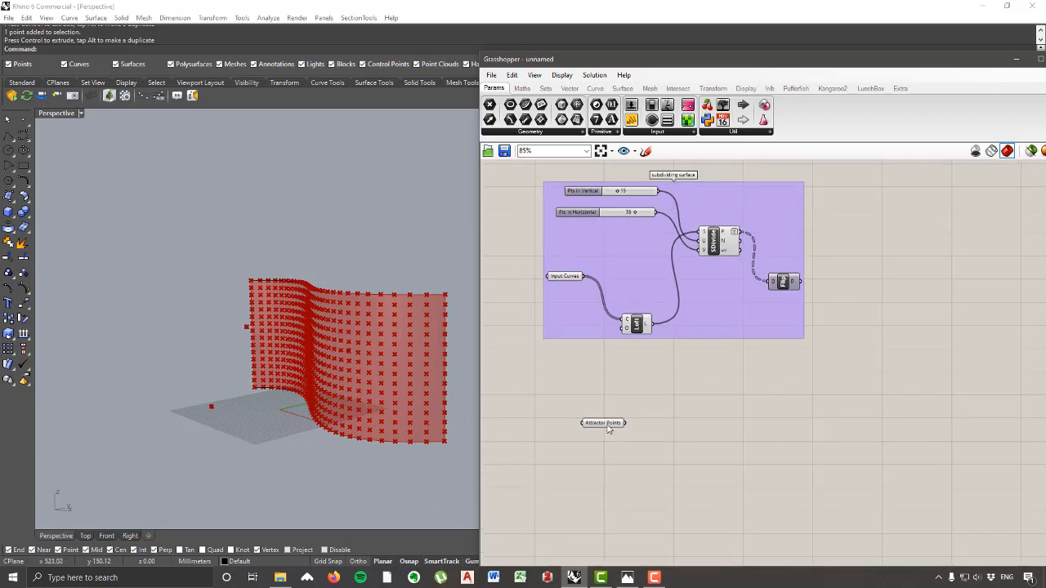
drag(607, 424, 601, 435)
click(754, 319)
drag(753, 320, 762, 332)
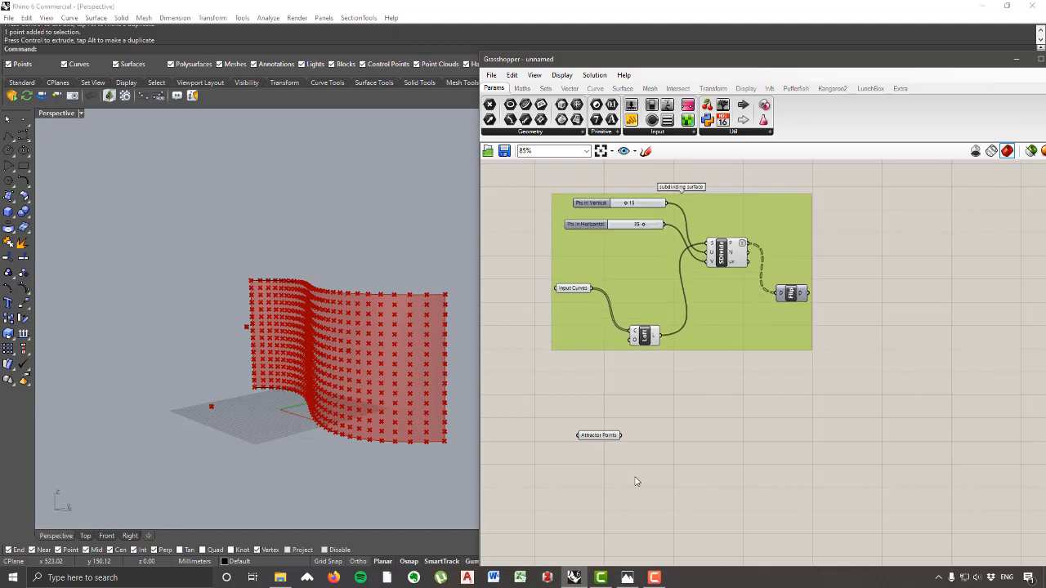
drag(635, 425, 745, 433)
click(824, 439)
drag(755, 344, 759, 394)
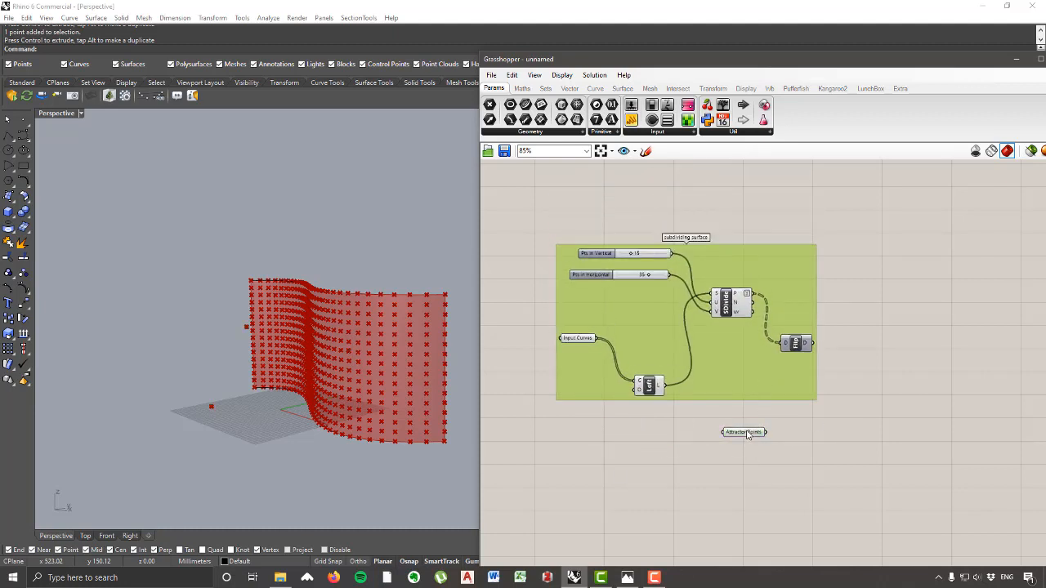
drag(746, 432, 795, 458)
click(324, 417)
right_drag(325, 416, 318, 428)
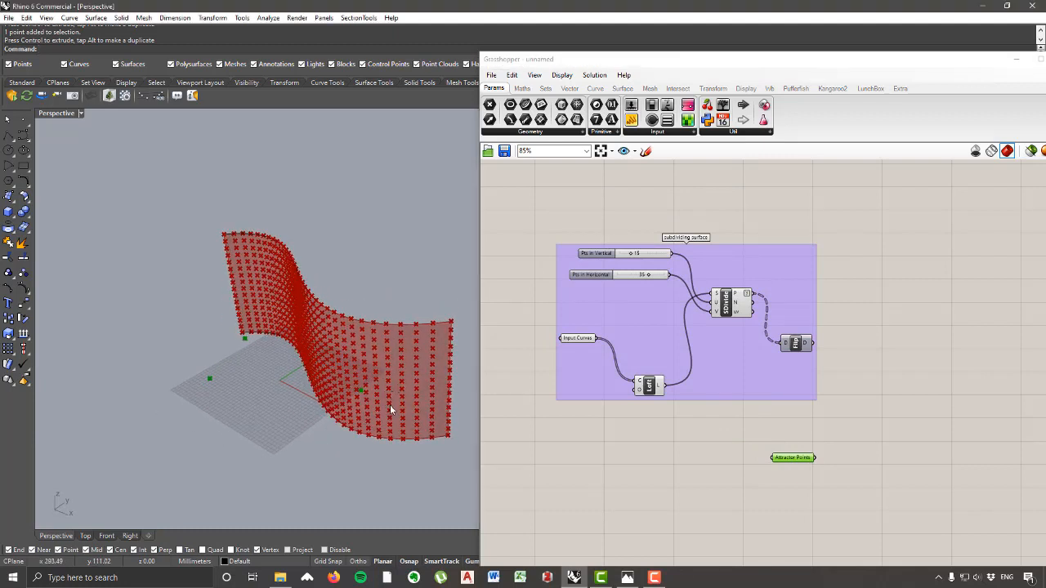
Step: Add a Closest Point component beyond the Flip Matrix and connect the flipped data to its Point input
scroll(747, 390, up, 3)
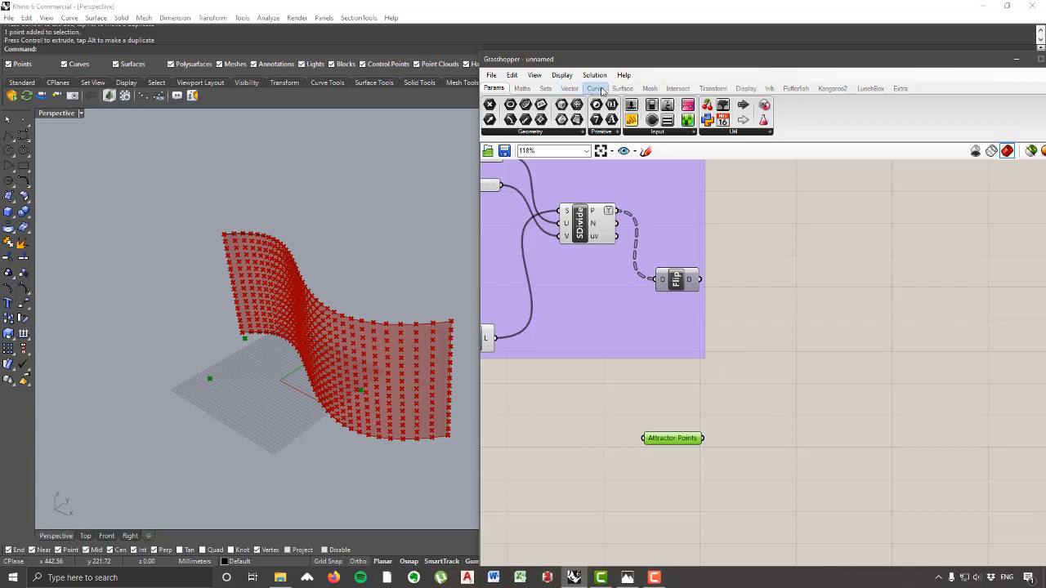
click(575, 91)
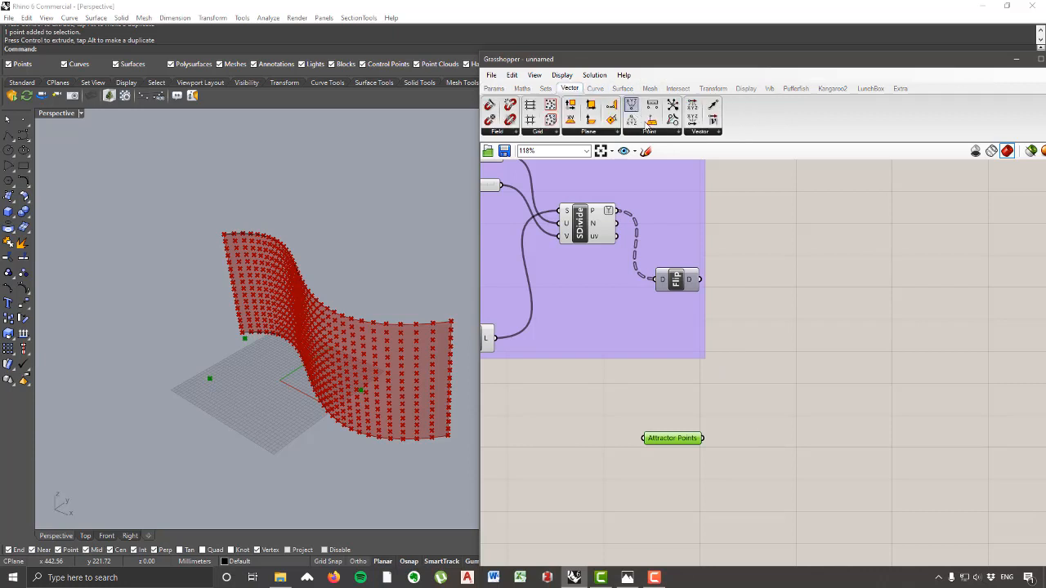
click(657, 133)
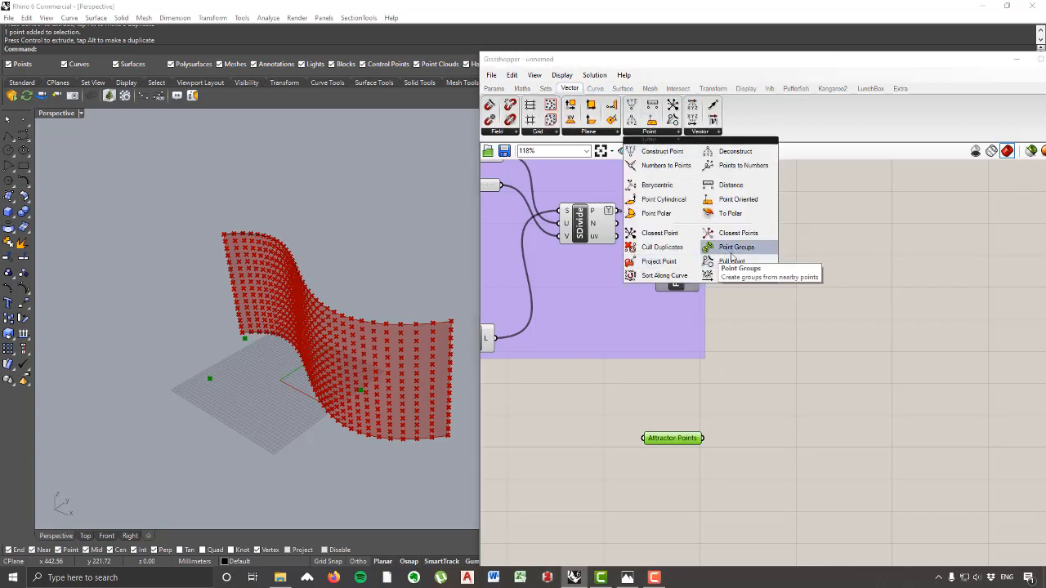
click(660, 233)
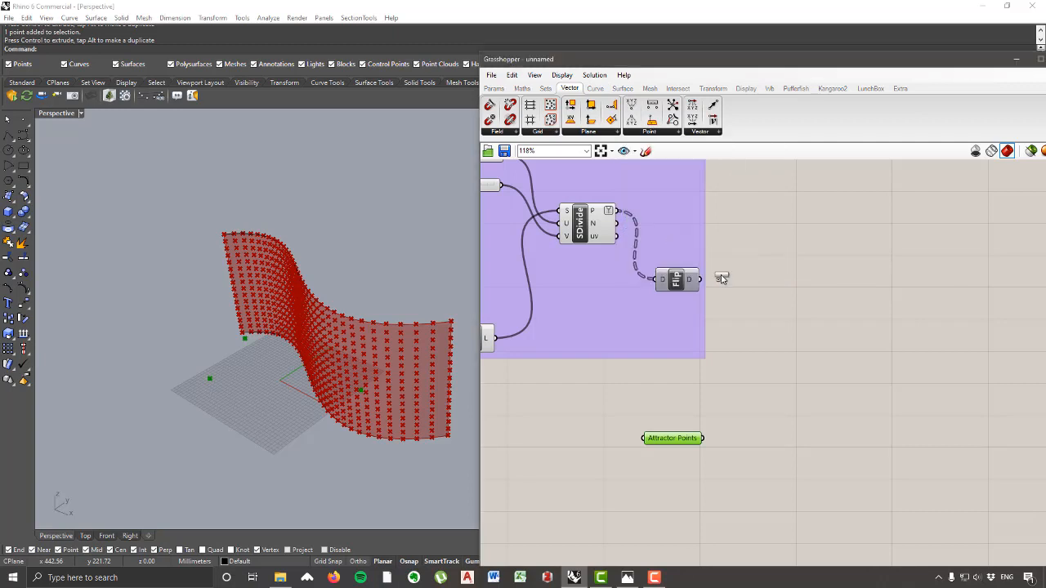
click(787, 367)
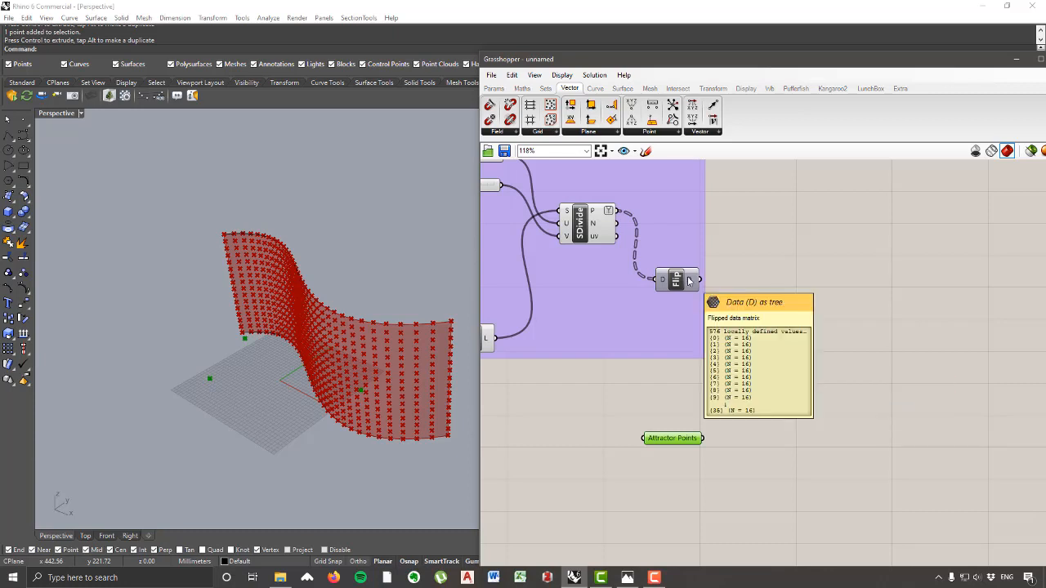
drag(689, 281, 774, 365)
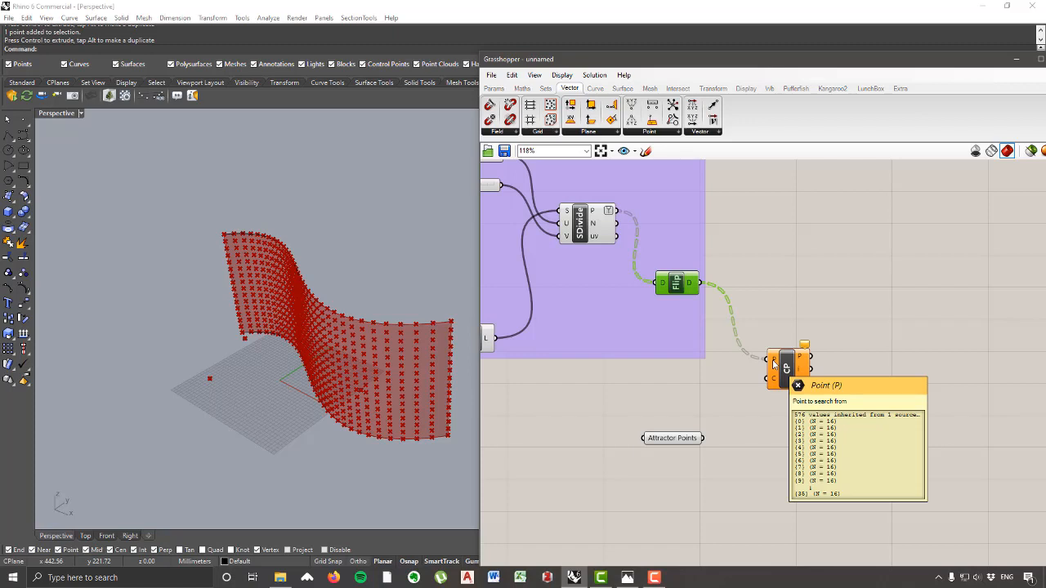
Step: Graft the Point input of the Closest Point component so every facade point sits in its own branch
right_drag(270, 278, 227, 280)
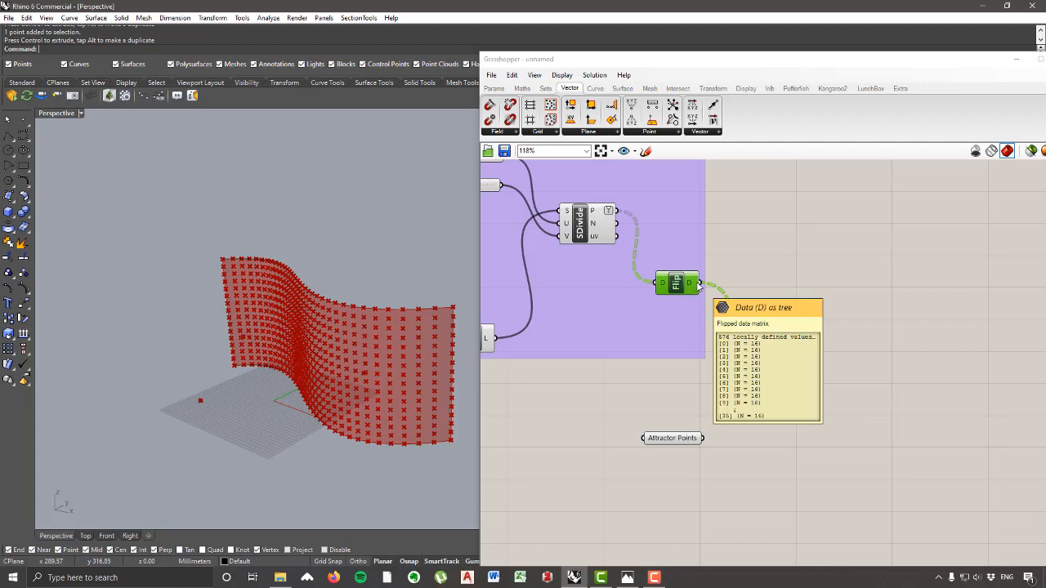
mouse_move(700, 285)
right_drag(220, 272, 223, 281)
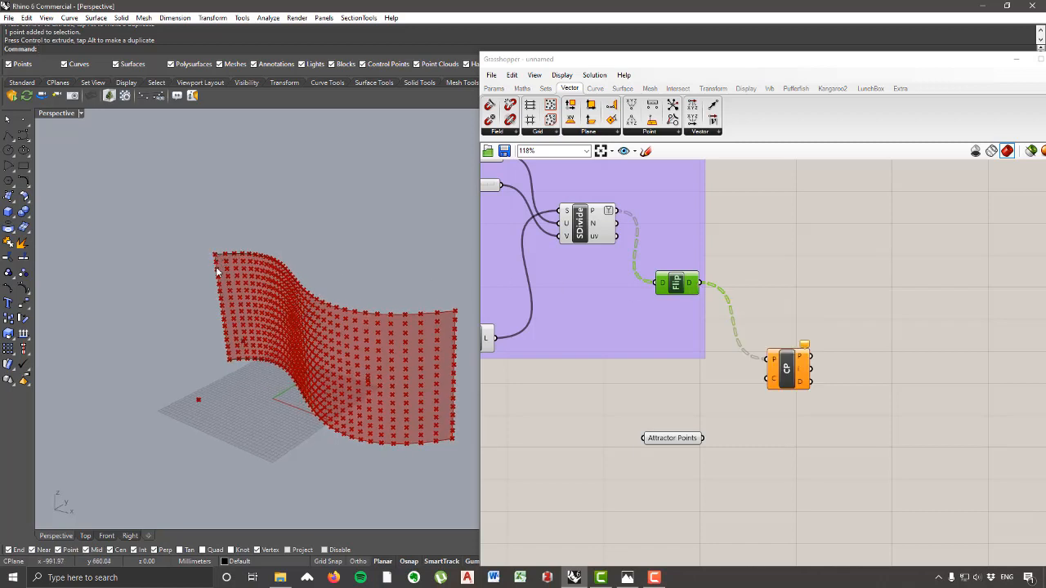
right_drag(223, 283, 225, 361)
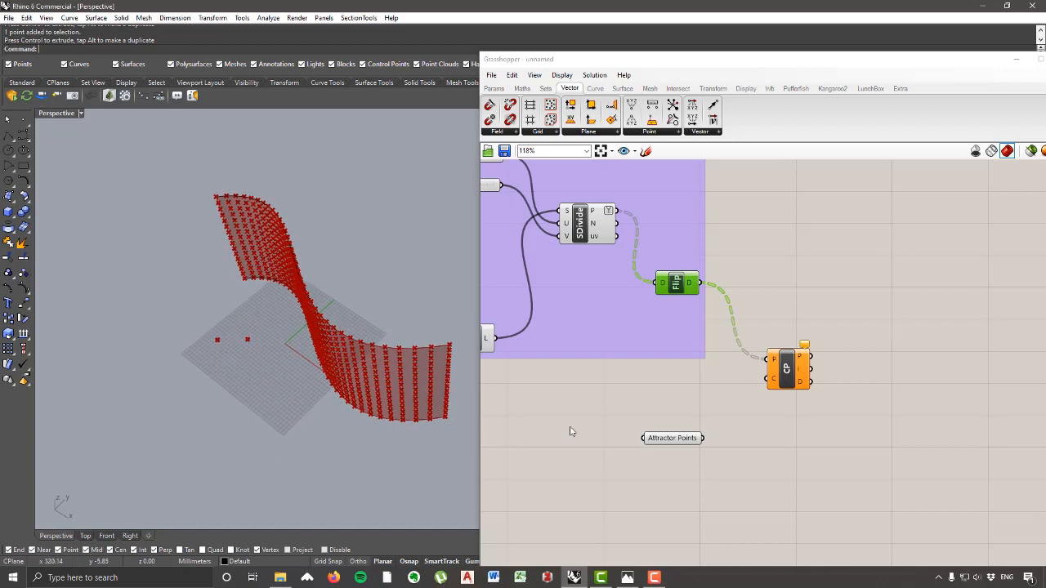
scroll(660, 407, up, 2)
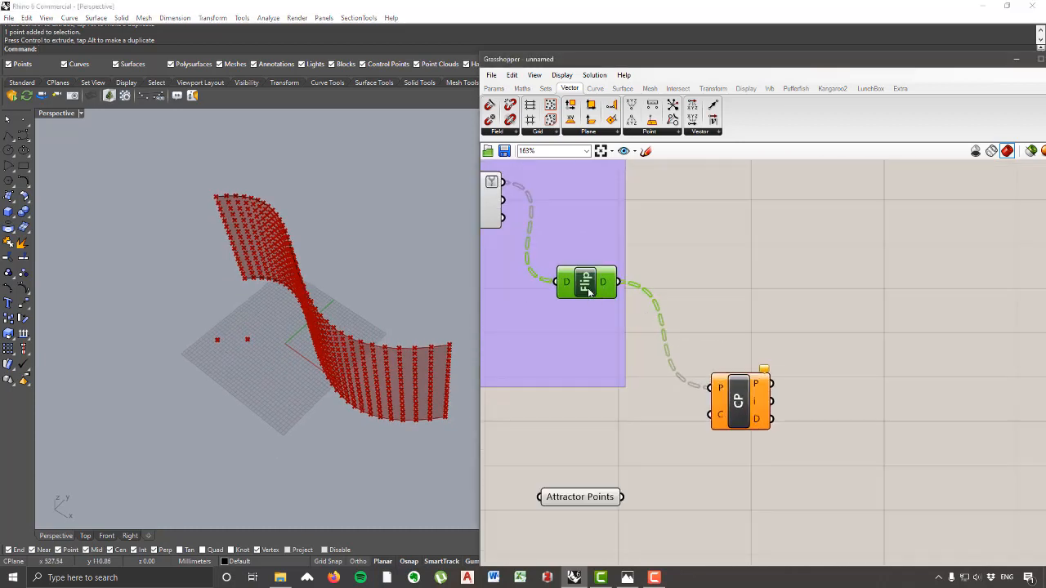
mouse_move(721, 390)
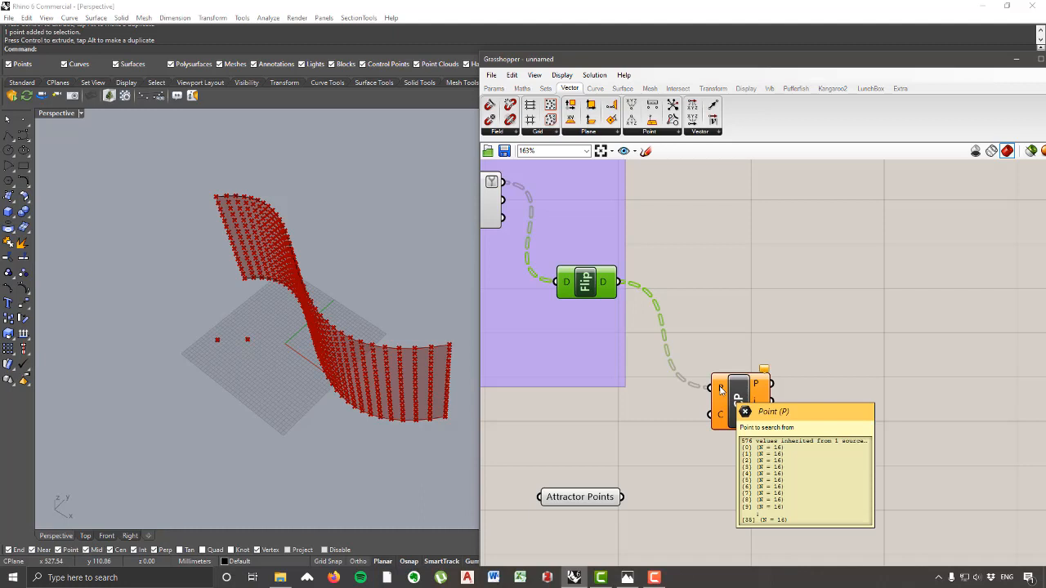
right_click(721, 388)
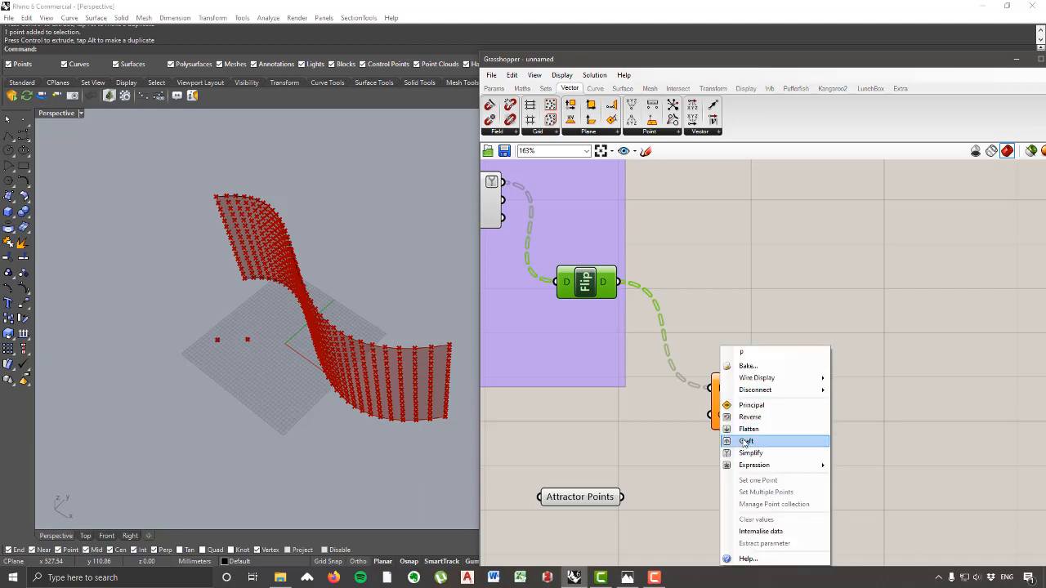
click(746, 442)
mouse_move(722, 387)
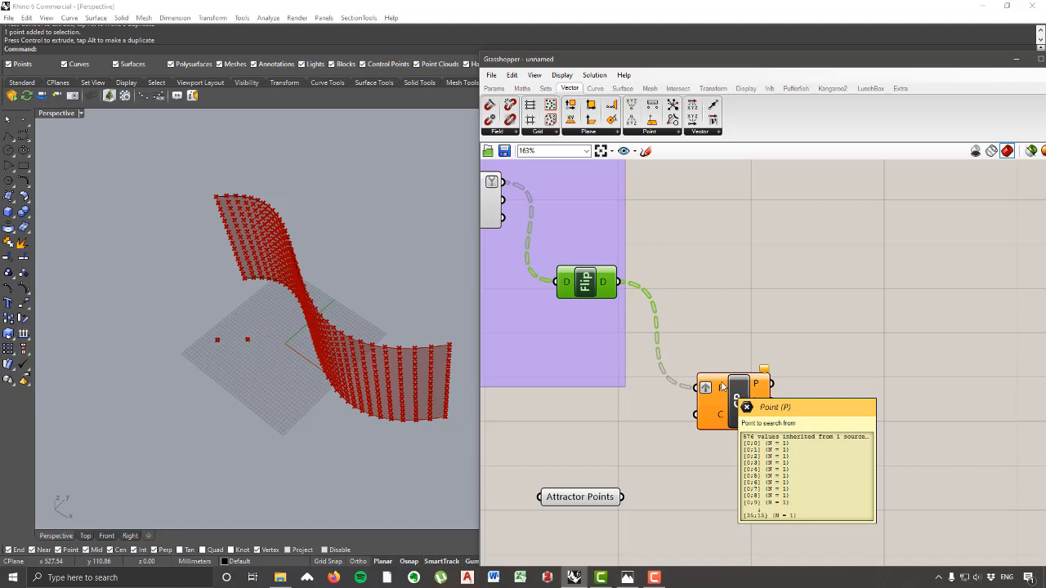
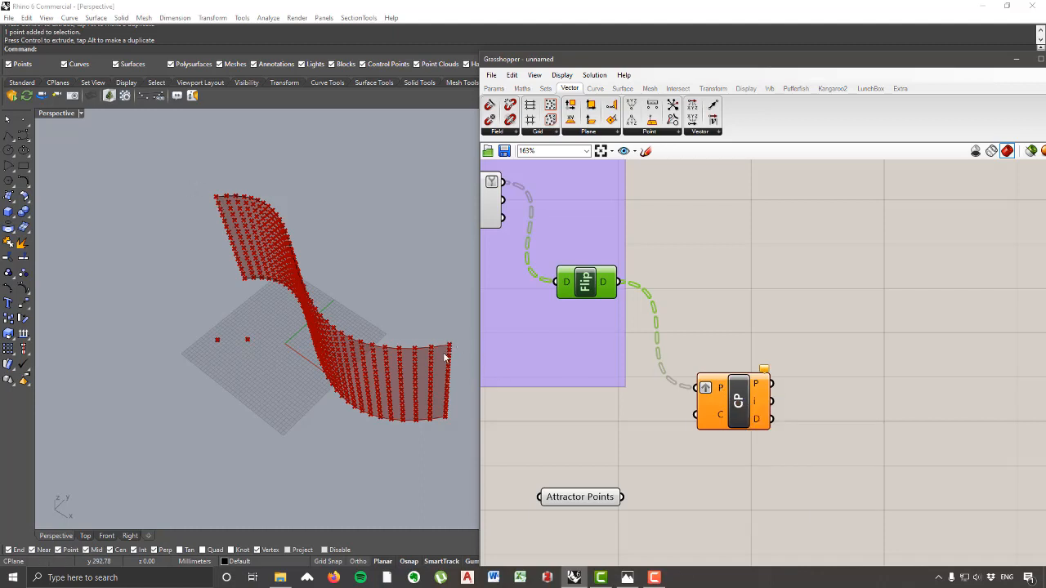
Step: Connect Attractor Points to the Cloud input of Closest Point and place the component a little higher
mouse_move(717, 388)
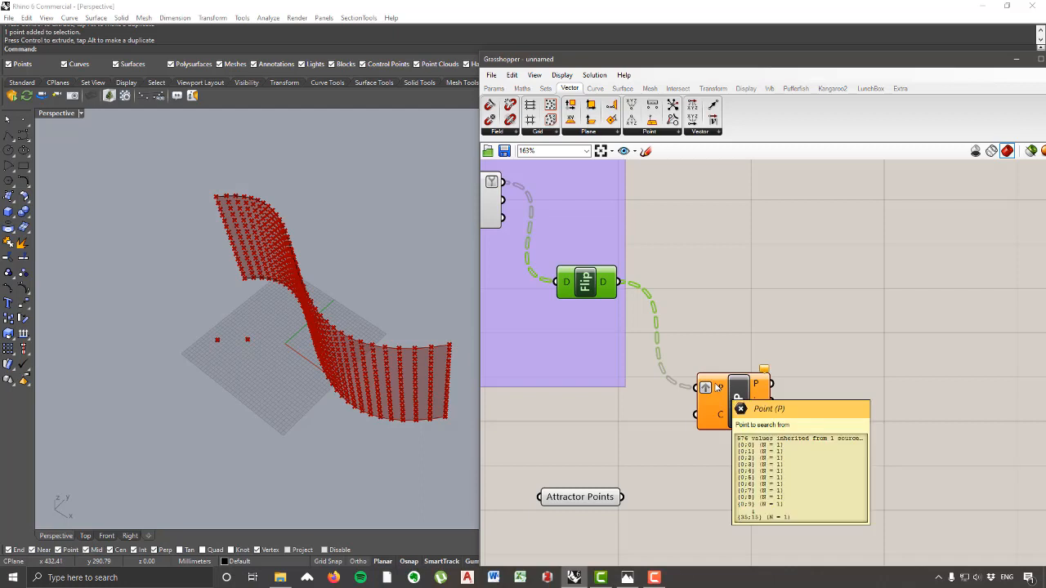
right_drag(323, 345, 209, 267)
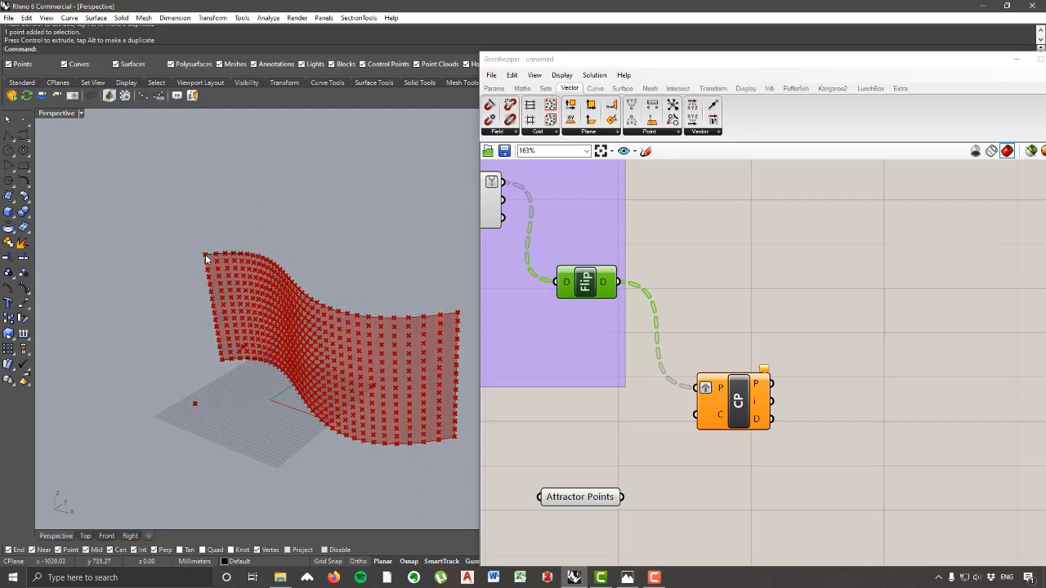
scroll(206, 256, up, 4)
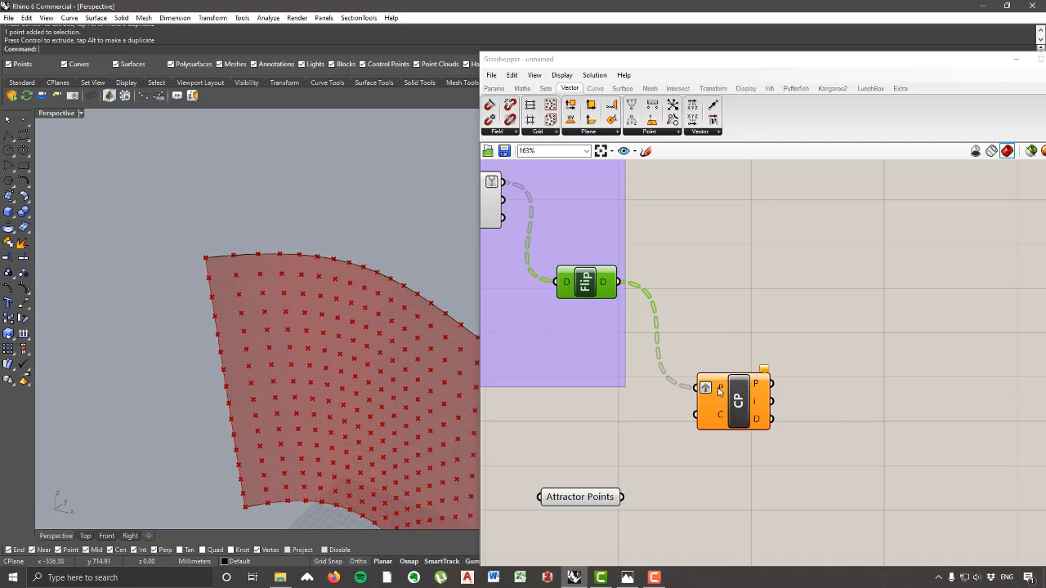
mouse_move(719, 392)
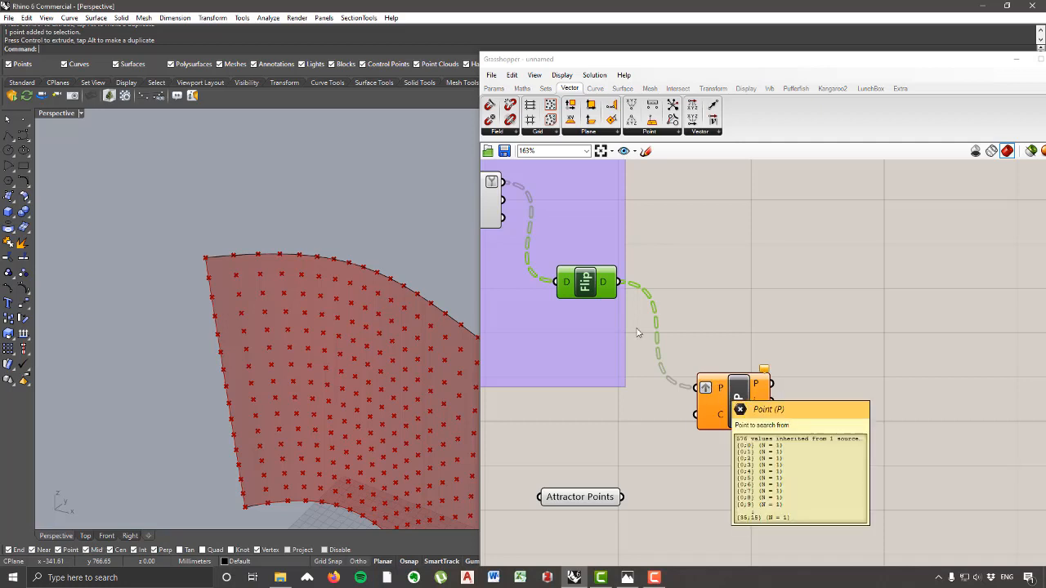
mouse_move(270, 237)
right_down()
mouse_move(233, 201)
mouse_move(322, 253)
mouse_move(170, 219)
right_up()
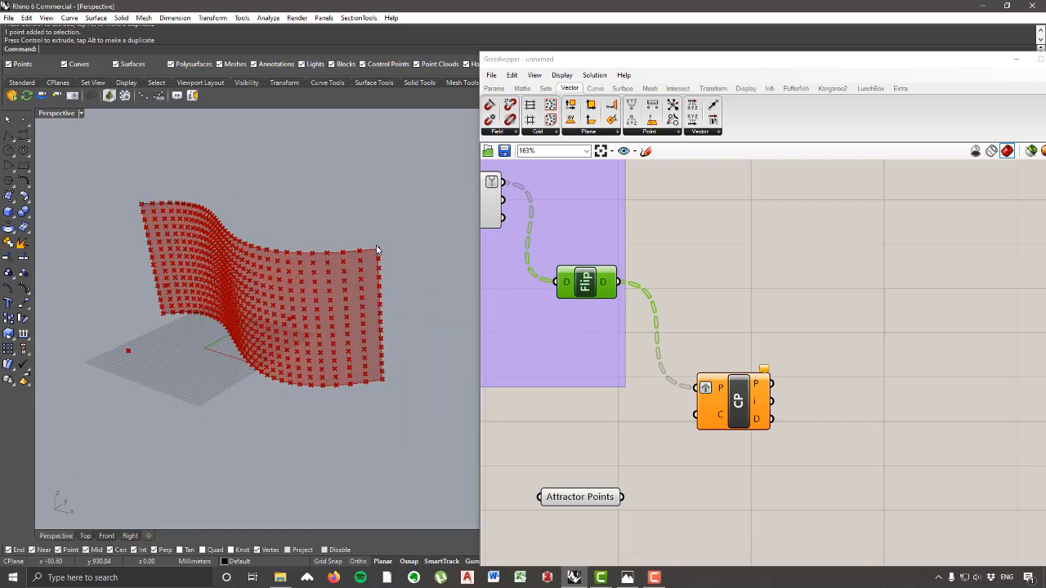
scroll(379, 250, up, 2)
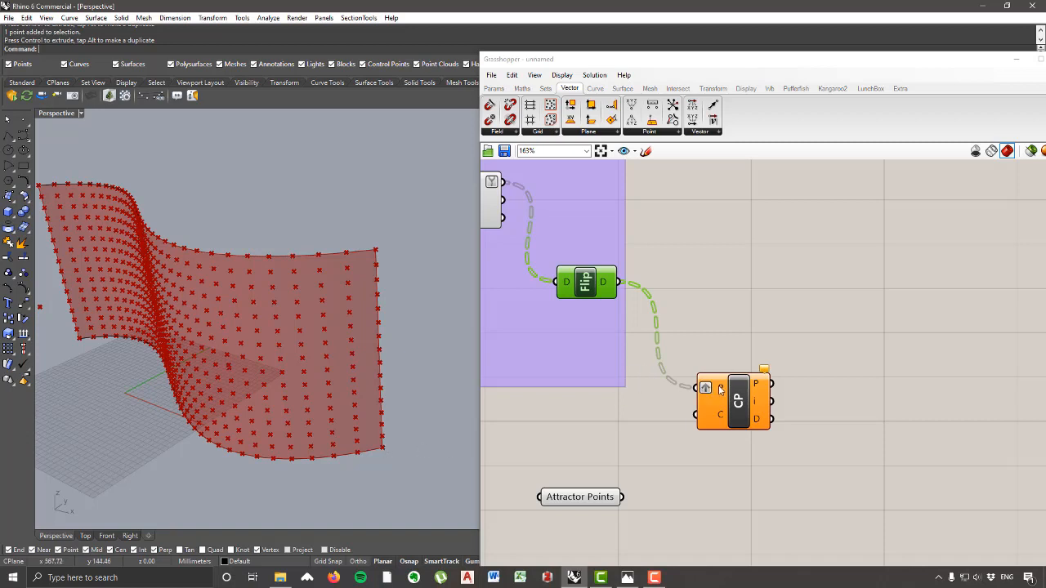
mouse_move(720, 390)
mouse_move(624, 502)
mouse_down()
mouse_move(622, 488)
mouse_move(618, 506)
mouse_up()
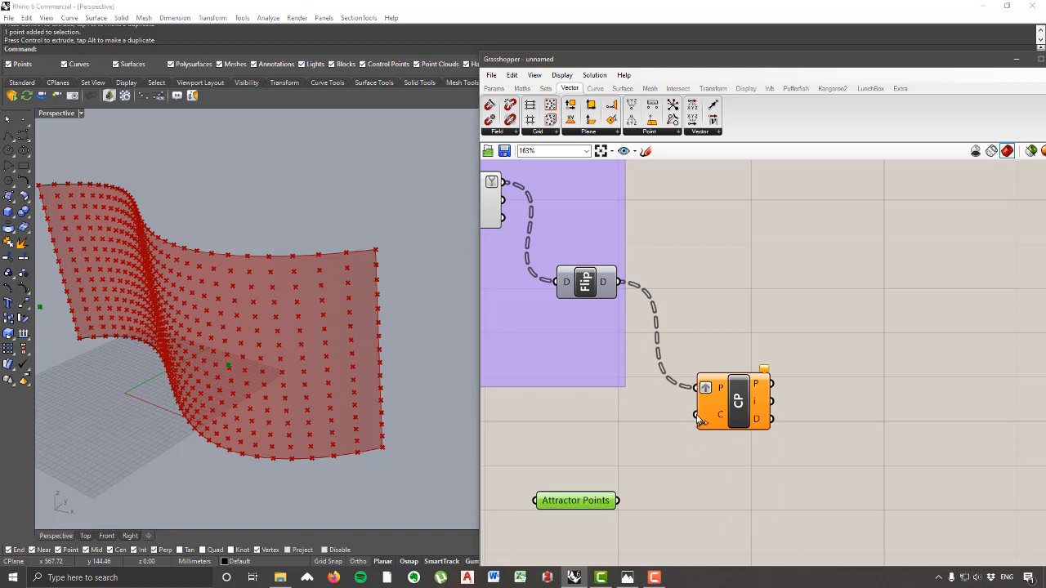
mouse_move(710, 418)
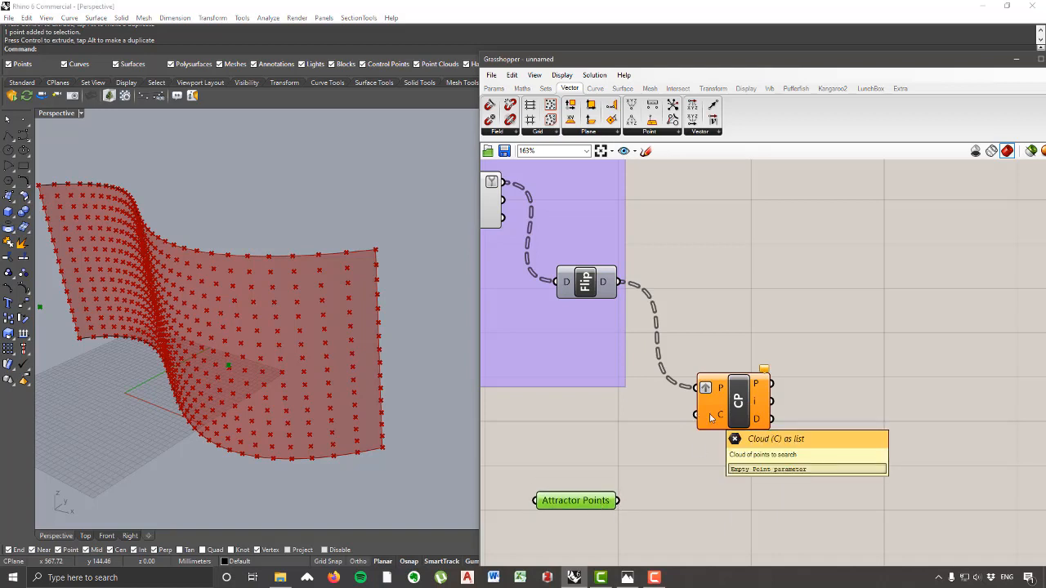
drag(618, 500, 754, 342)
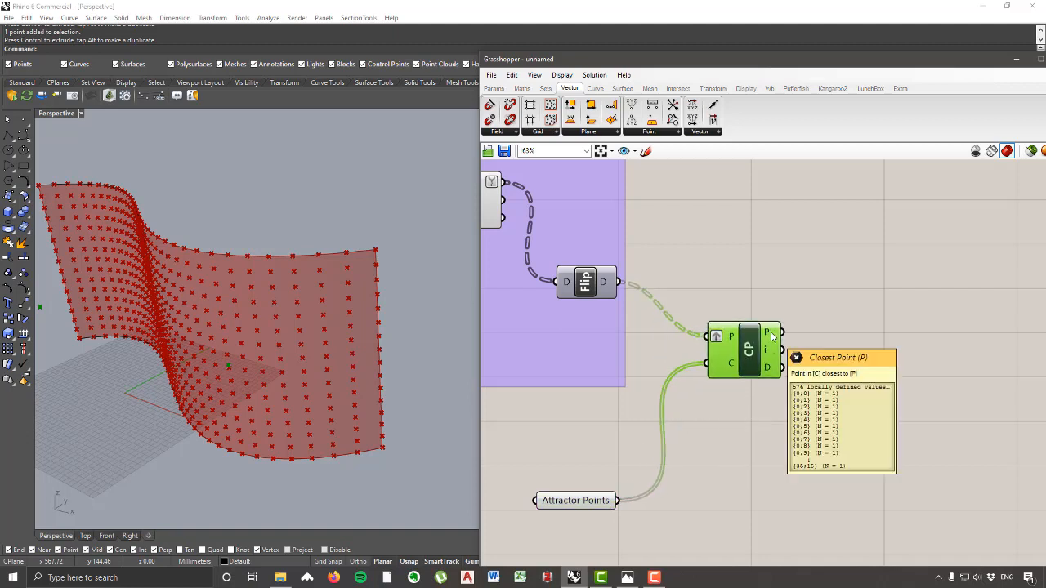
Step: Examine the Closest Point component's closest-point and distance outputs alongside the facade grid and attractor points in the model
mouse_move(769, 369)
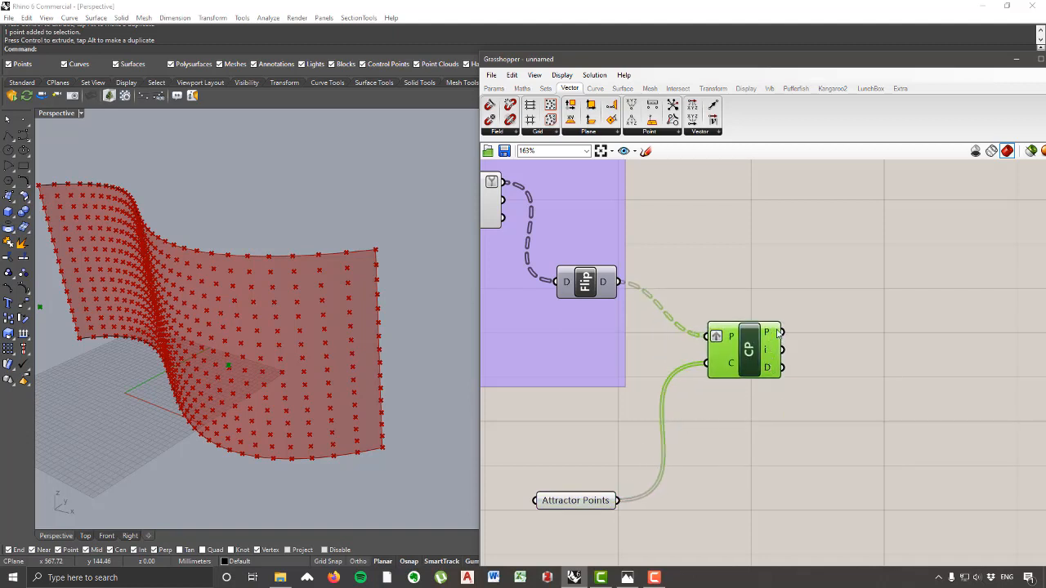
mouse_move(778, 332)
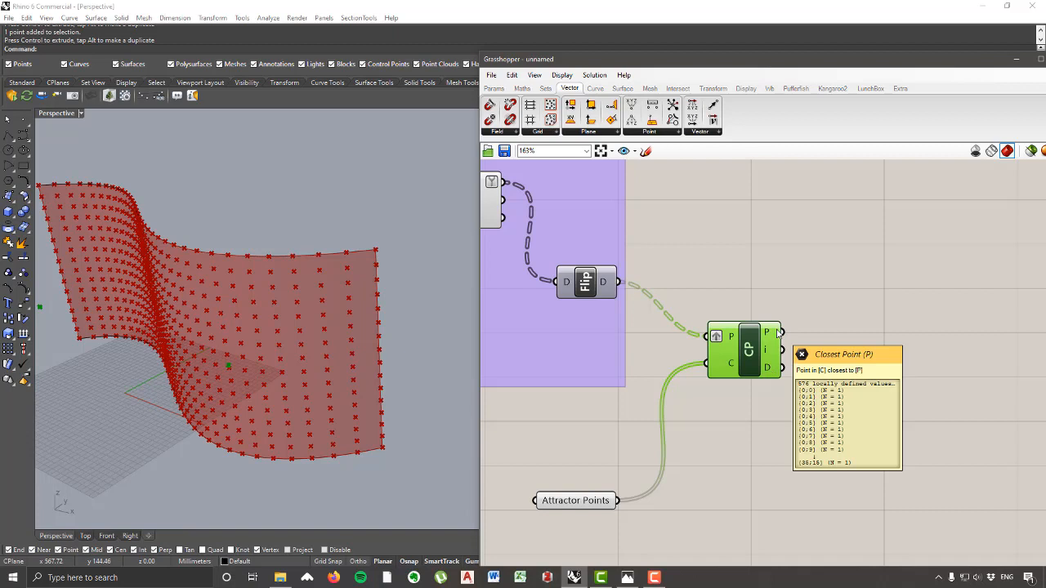
scroll(343, 435, down, 3)
right_drag(343, 436, 215, 372)
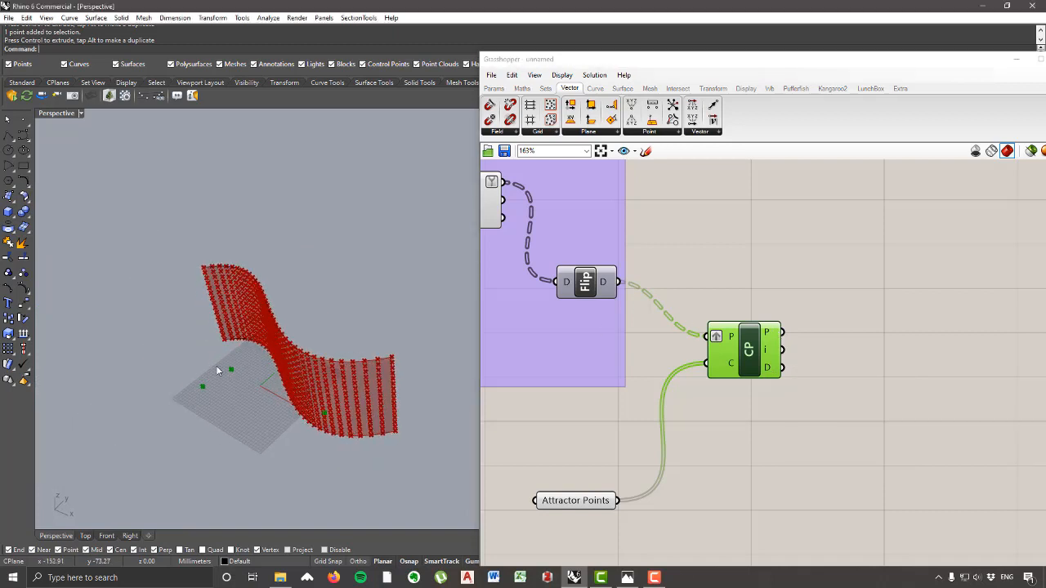
mouse_move(769, 369)
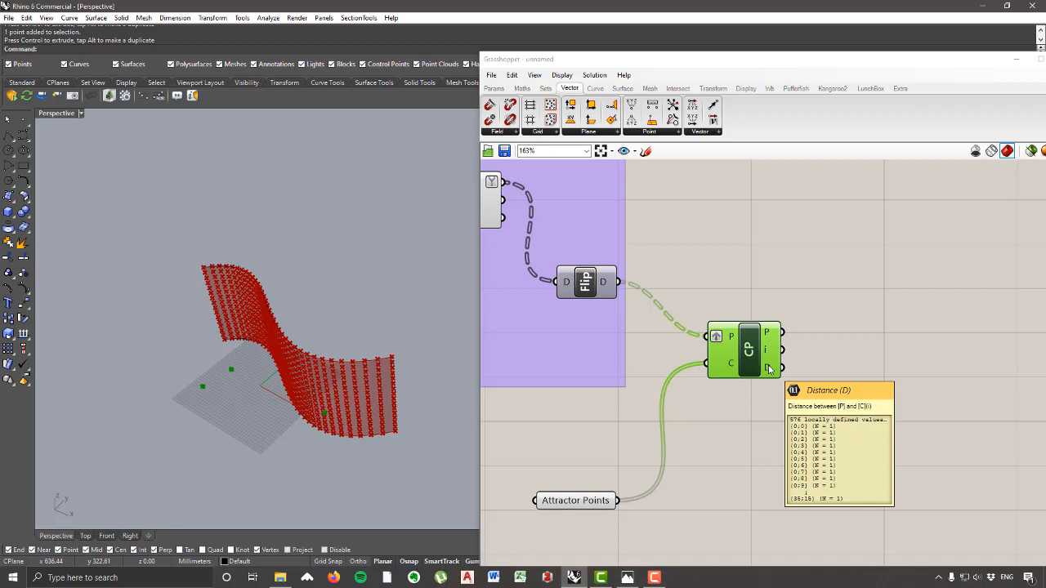
drag(754, 360, 736, 396)
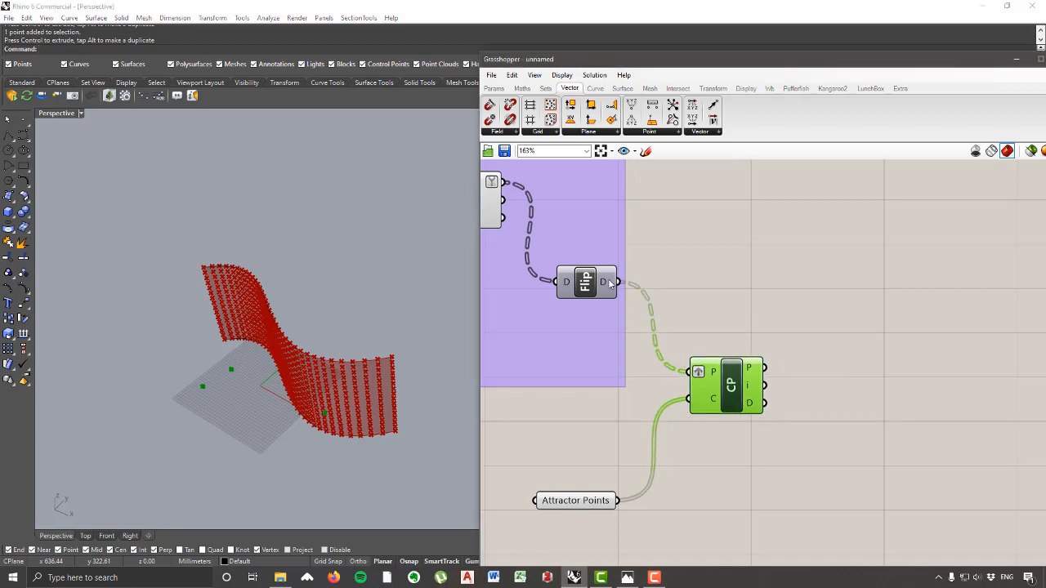
right_drag(233, 389, 457, 391)
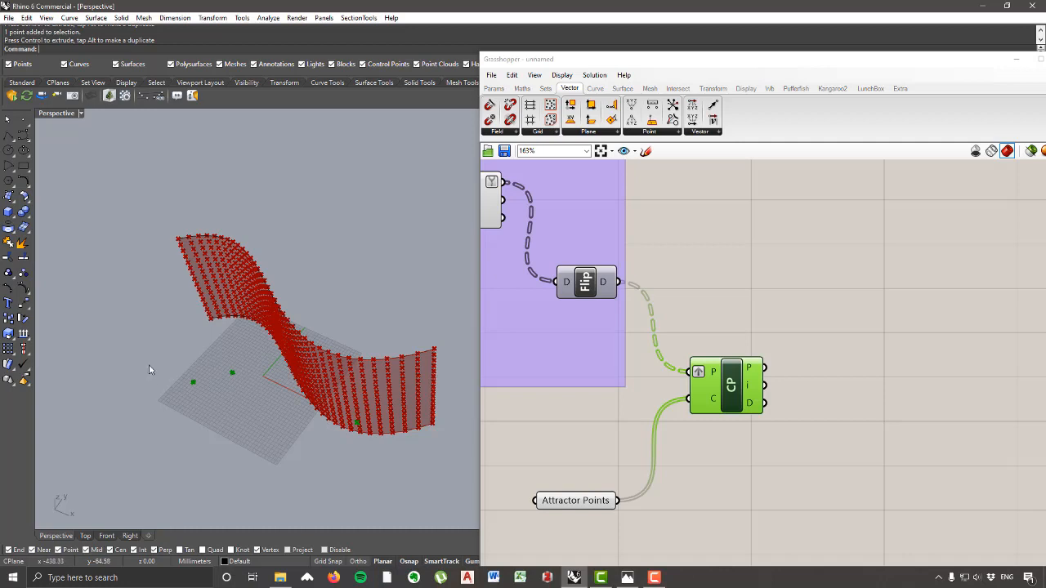
right_drag(358, 444, 414, 379)
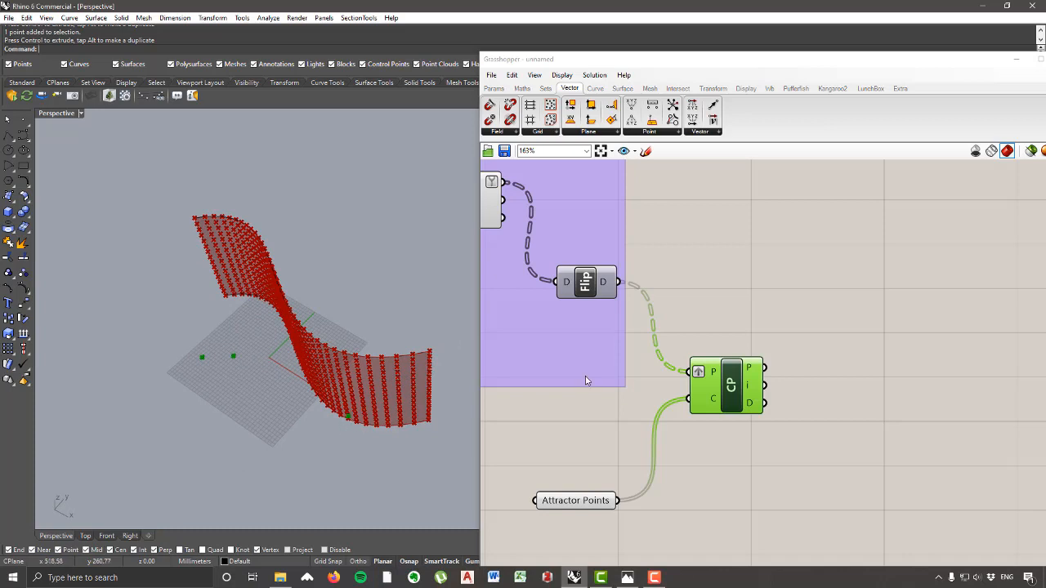
Step: Reposition the Closest Point component between the heights of the Flip Matrix and the Attractor Points parameter
scroll(733, 394, down, 2)
scroll(732, 394, up, 1)
drag(732, 394, 741, 360)
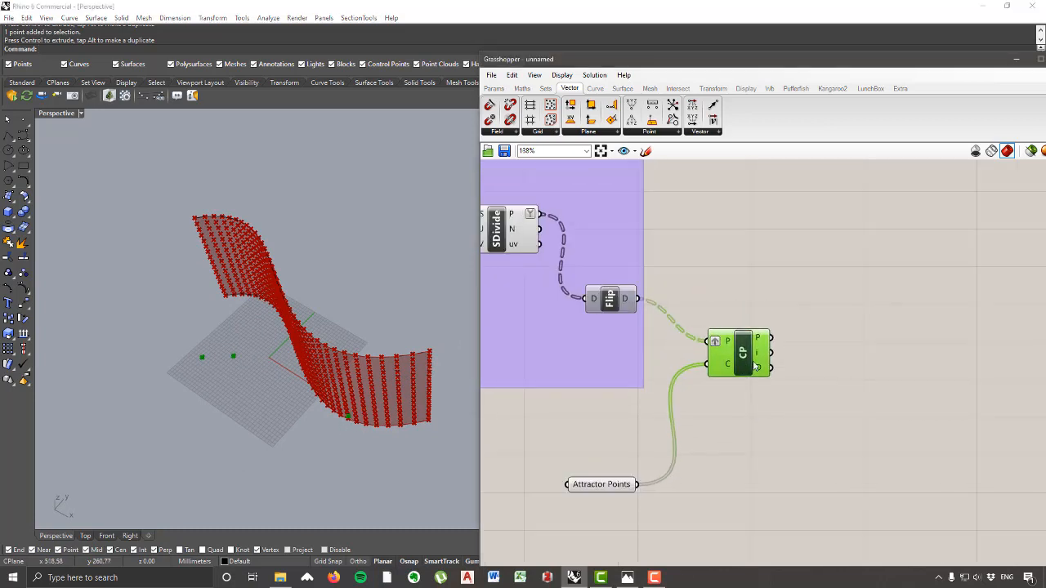
Step: Add a Bounds component beside Closest Point and connect the Distance output to its Numbers input
mouse_move(760, 371)
right_drag(369, 458, 364, 415)
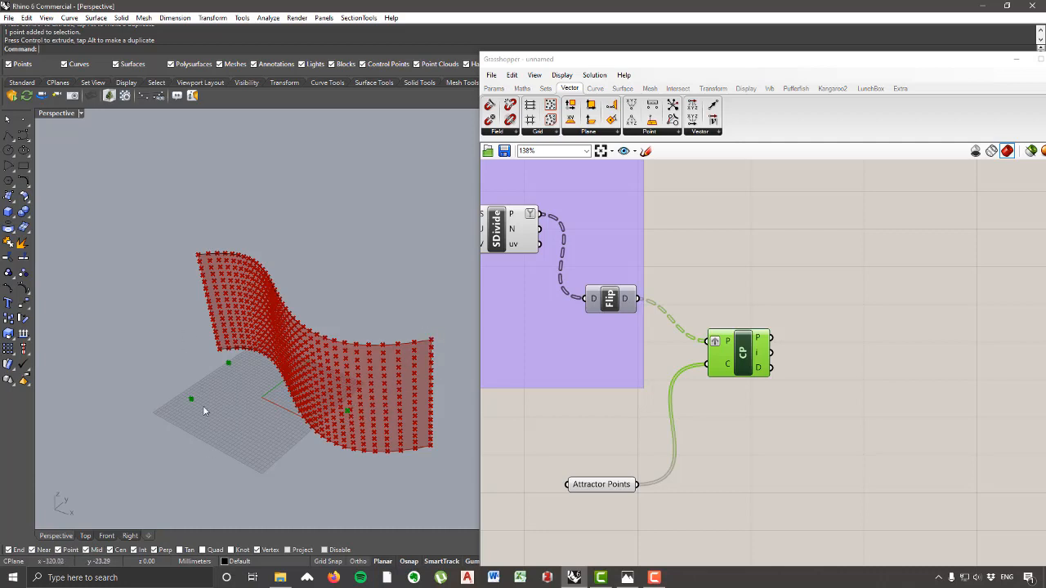
right_drag(398, 397, 421, 374)
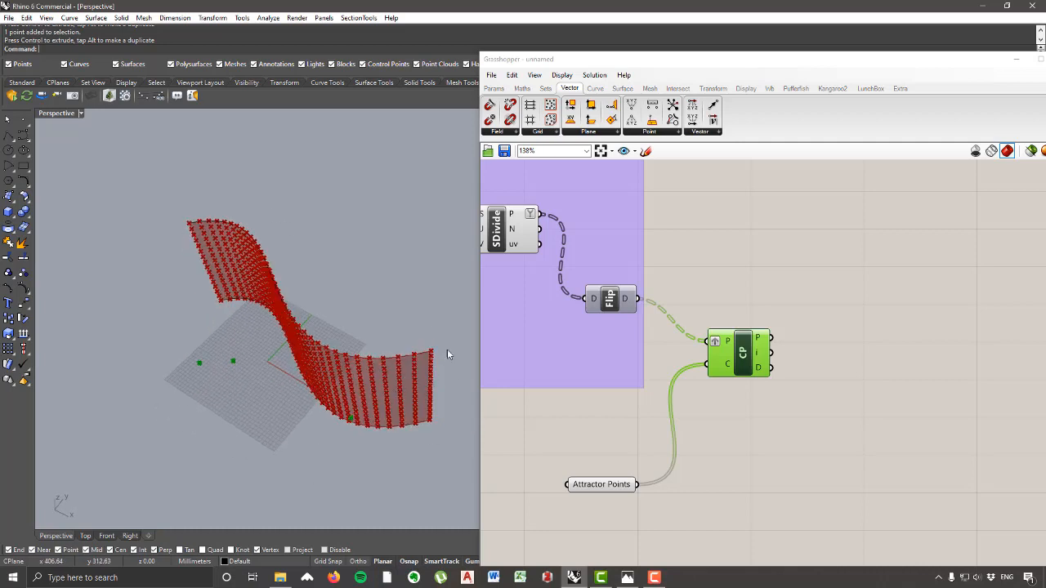
right_drag(736, 391, 663, 413)
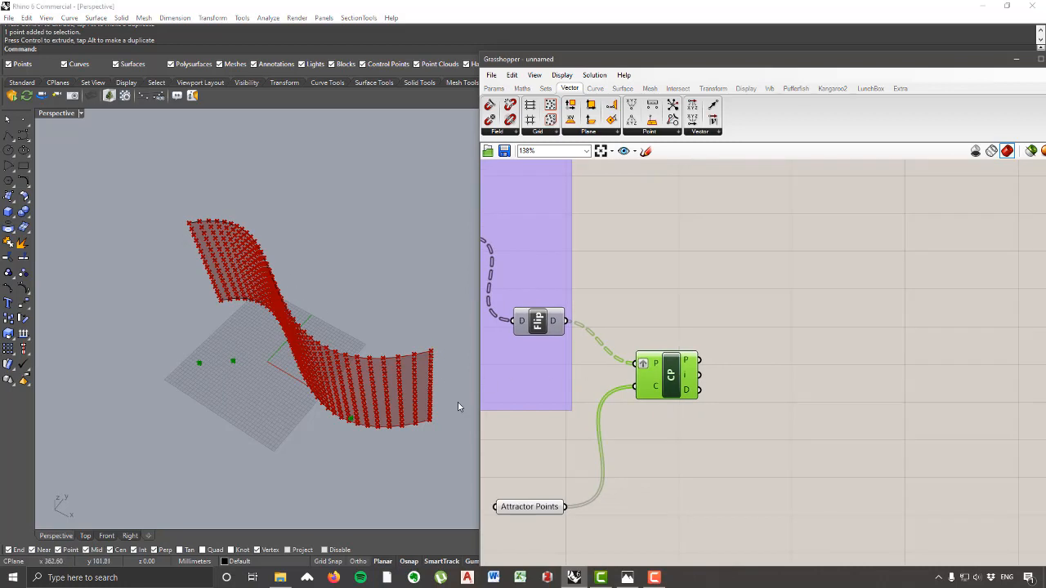
right_drag(691, 402, 667, 297)
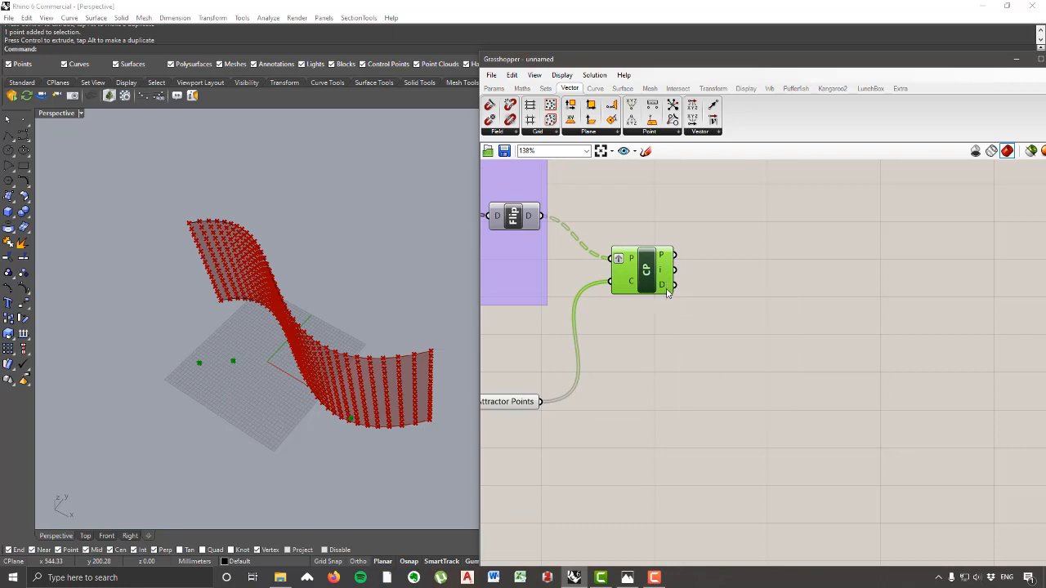
click(522, 88)
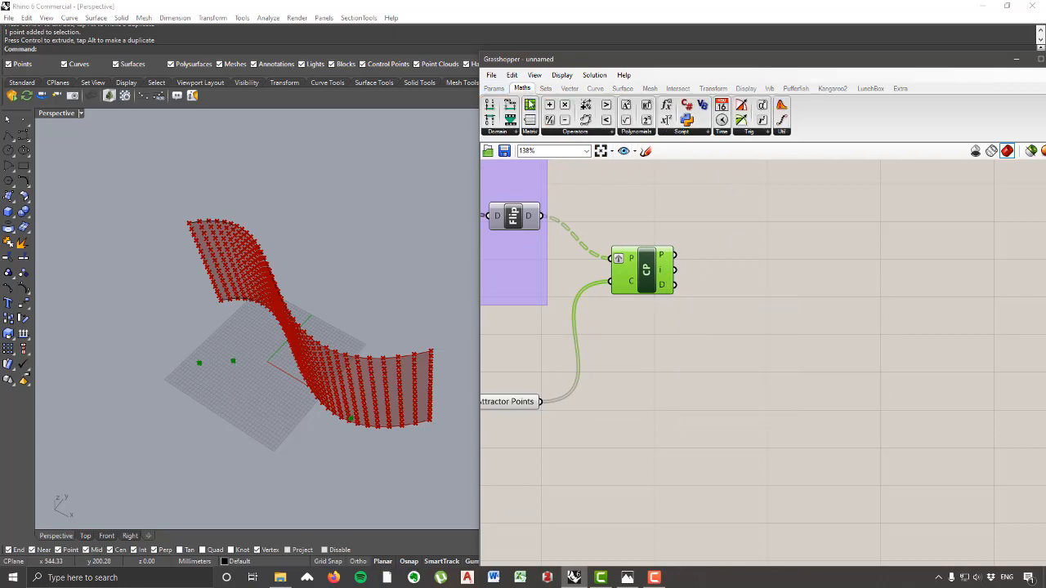
click(497, 131)
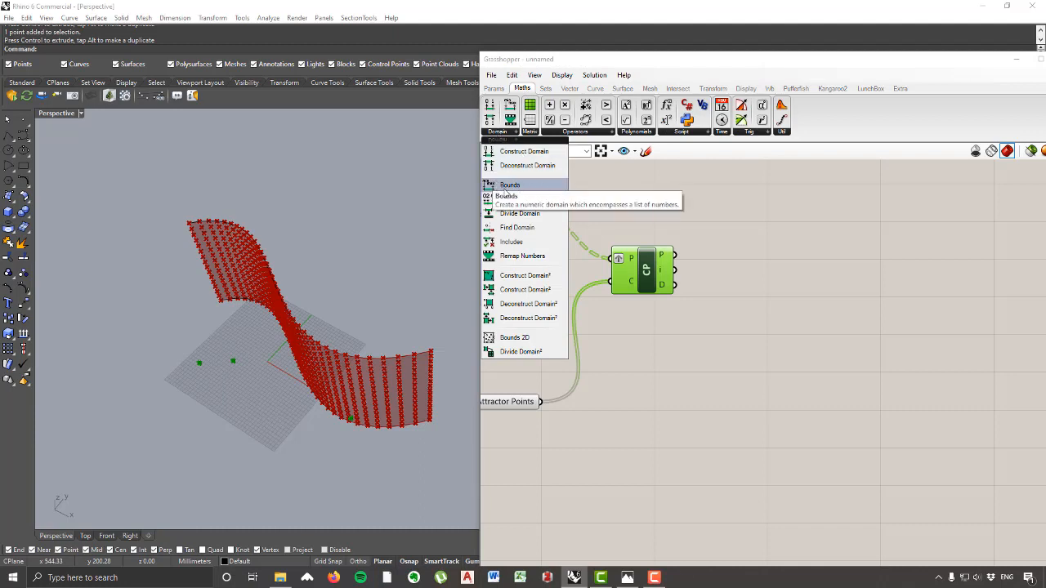
click(520, 189)
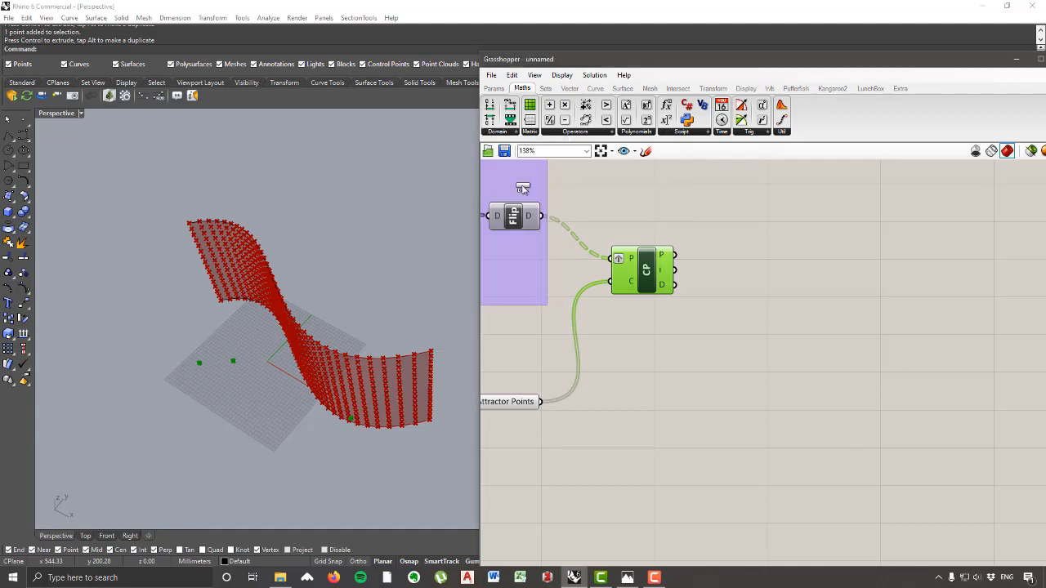
click(769, 217)
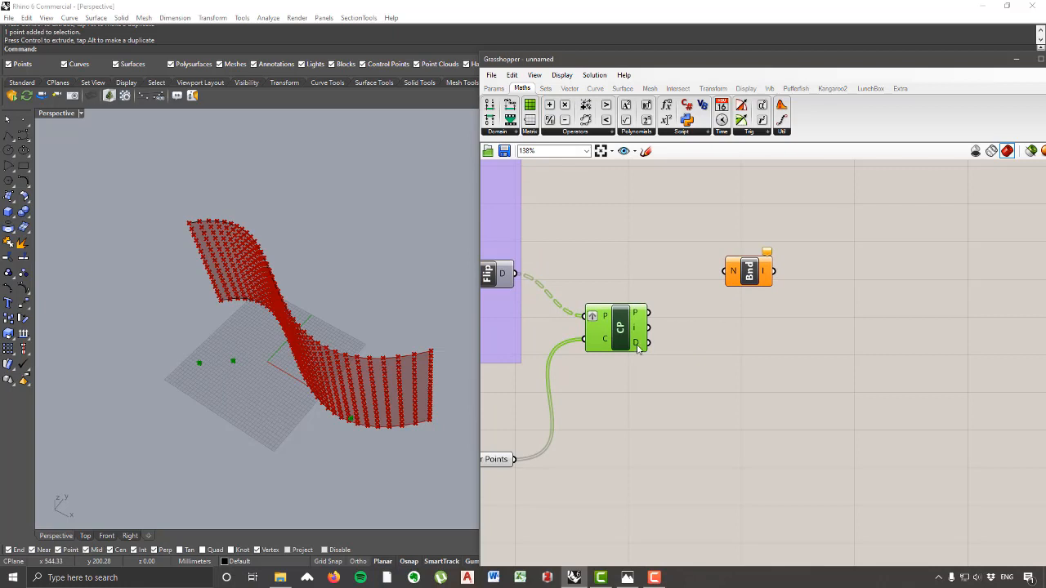
mouse_move(639, 347)
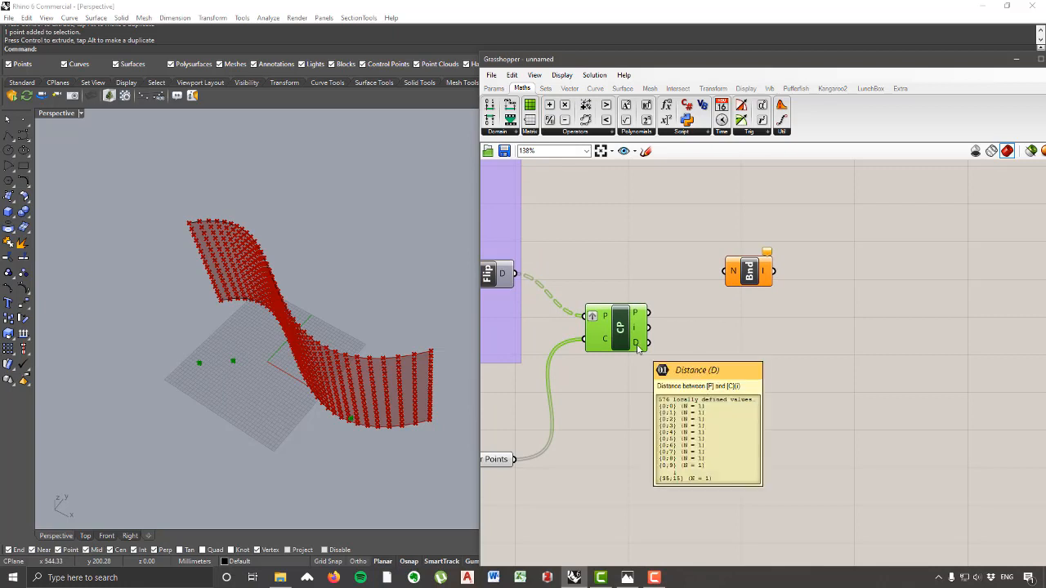
drag(643, 344, 716, 222)
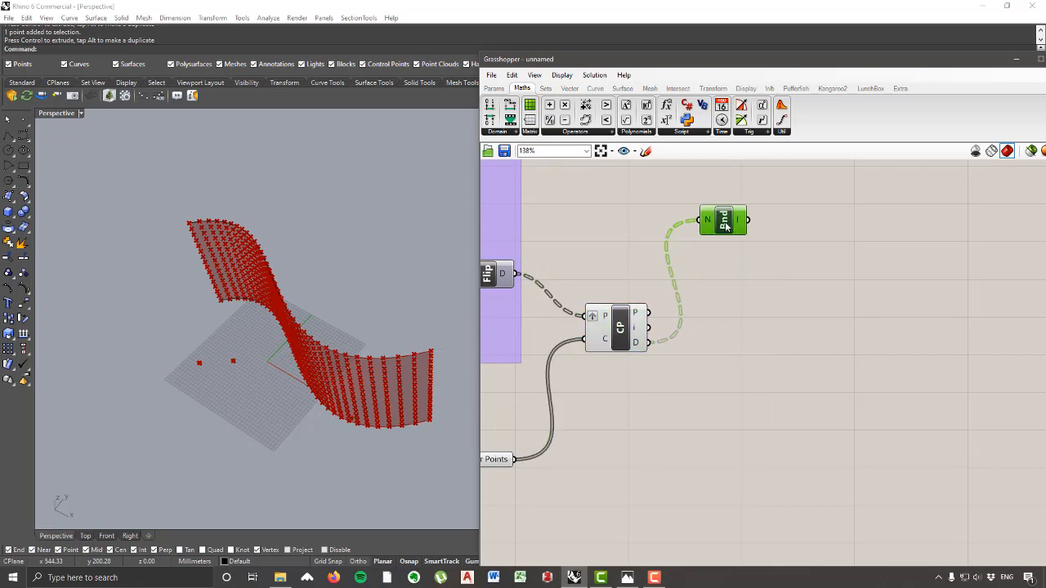
Step: Flatten the Numbers input of Bounds so all facade distances give one domain, and nudge the component slightly higher
mouse_move(707, 223)
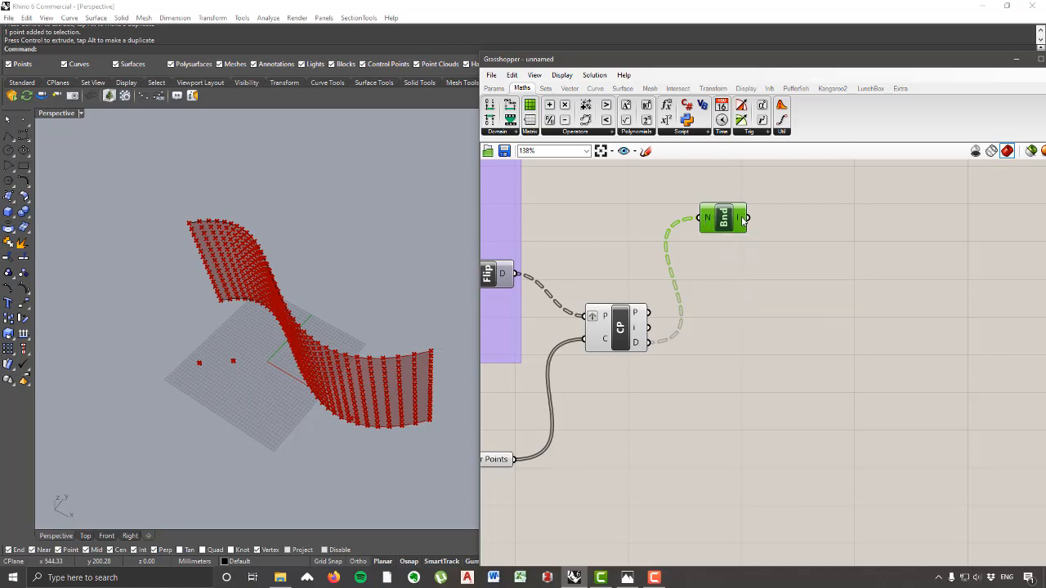
mouse_move(744, 220)
drag(724, 219, 726, 215)
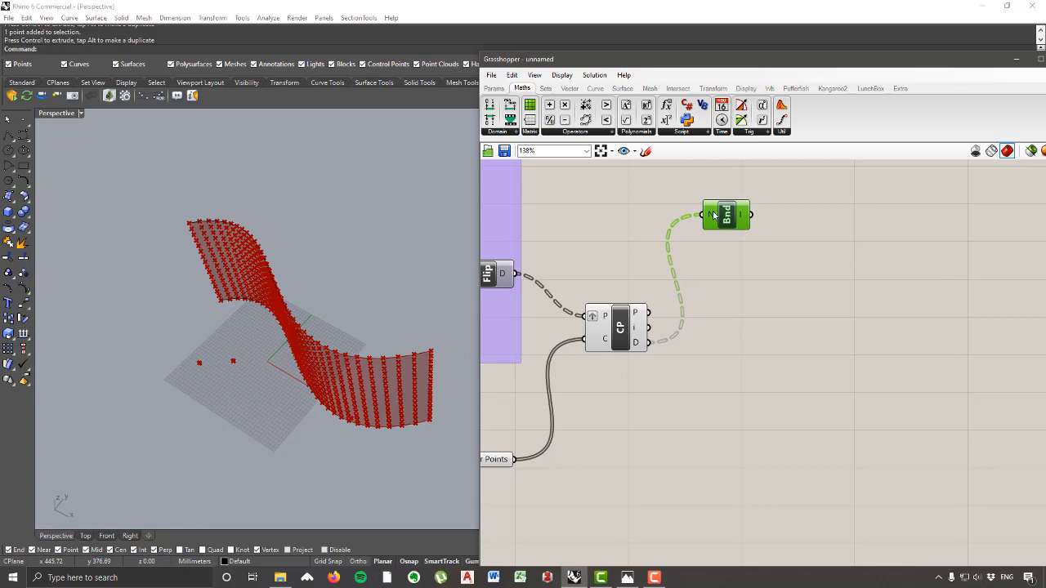
right_drag(370, 335, 360, 418)
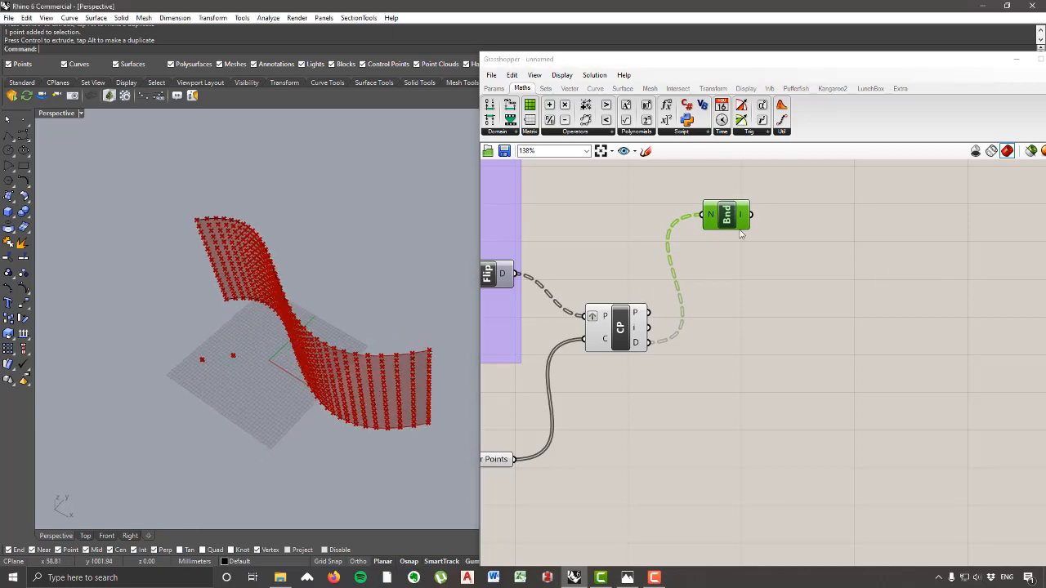
mouse_move(713, 214)
right_click(712, 215)
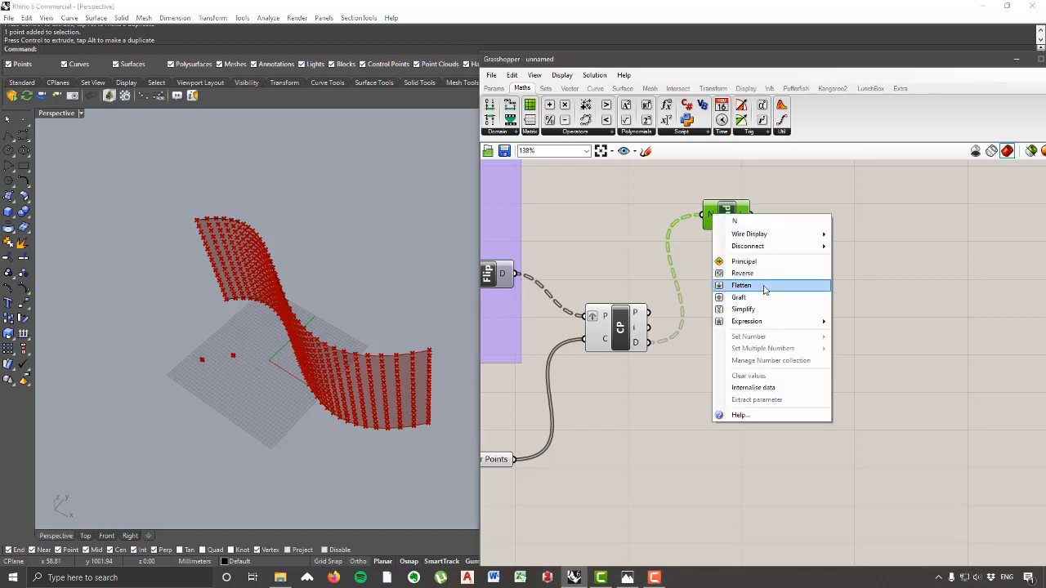
click(748, 286)
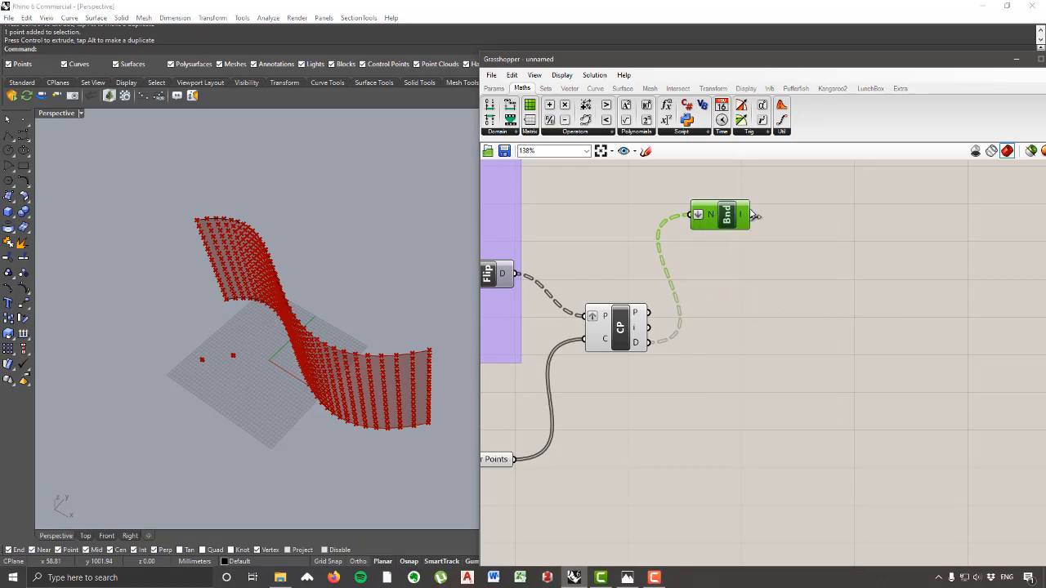
Step: Move the attractor point in front of the facade's near end up to the surface and check the Bounds domain
mouse_move(742, 215)
right_drag(250, 380, 261, 433)
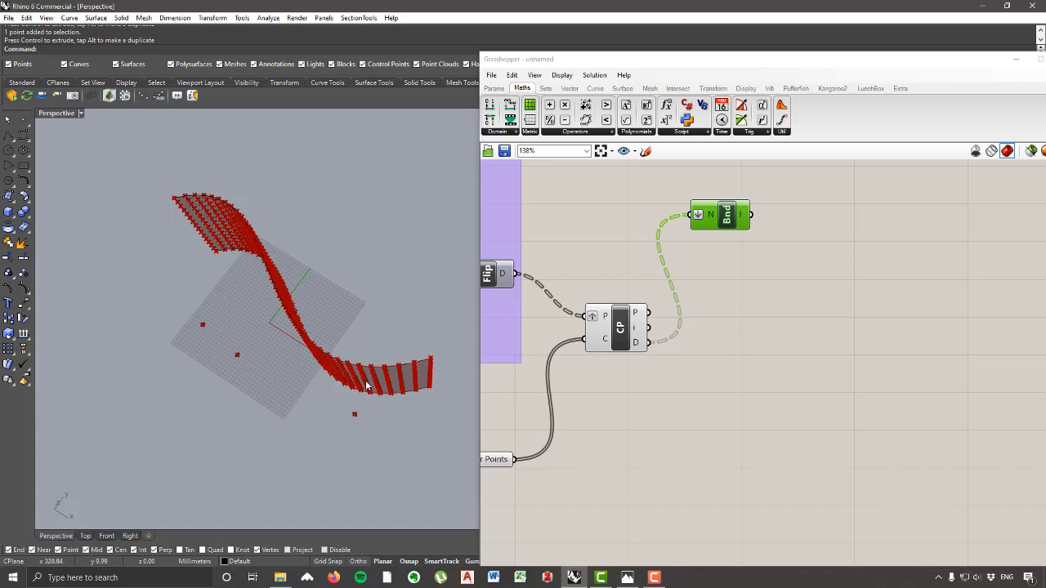
drag(355, 421, 398, 351)
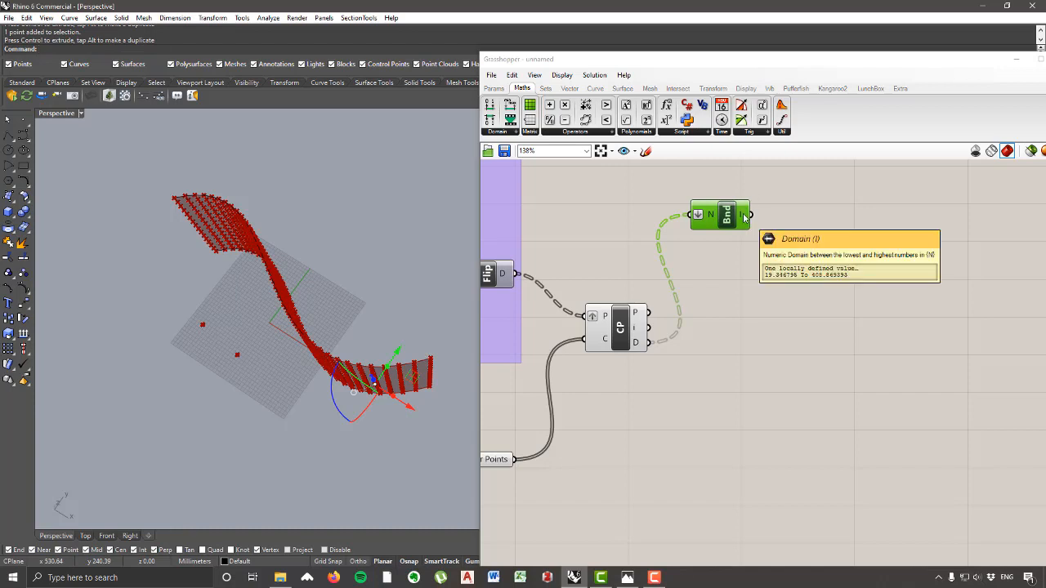
click(350, 216)
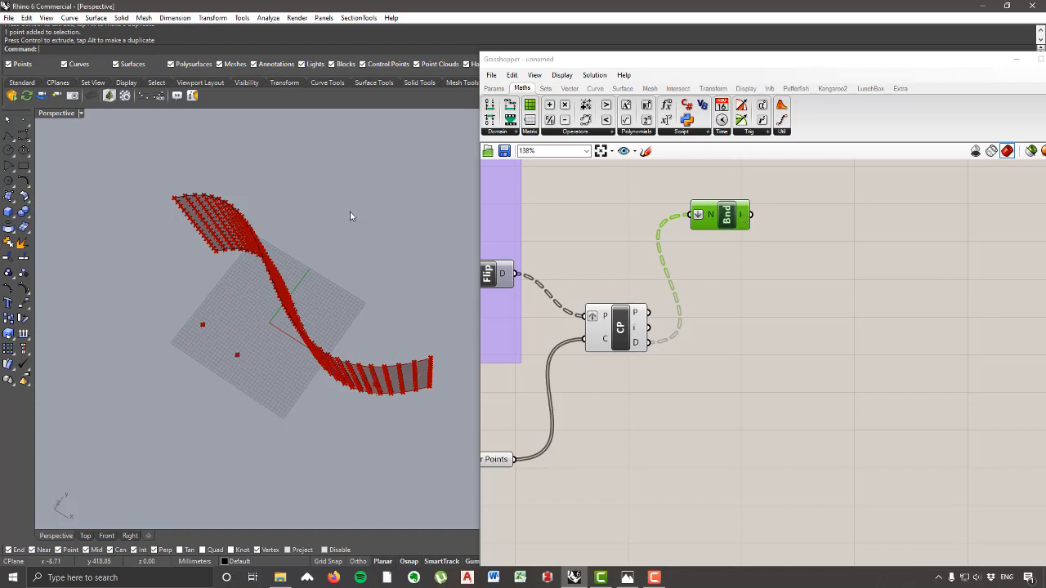
right_drag(350, 216, 401, 267)
mouse_move(402, 341)
right_down()
mouse_move(435, 305)
mouse_move(405, 369)
right_up()
Step: Reposition the Bounds component above and slightly beyond the Closest Point component on the canvas
mouse_move(736, 215)
mouse_down()
mouse_move(738, 306)
mouse_move(706, 444)
mouse_up()
scroll(691, 327, down, 3)
scroll(691, 326, up, 2)
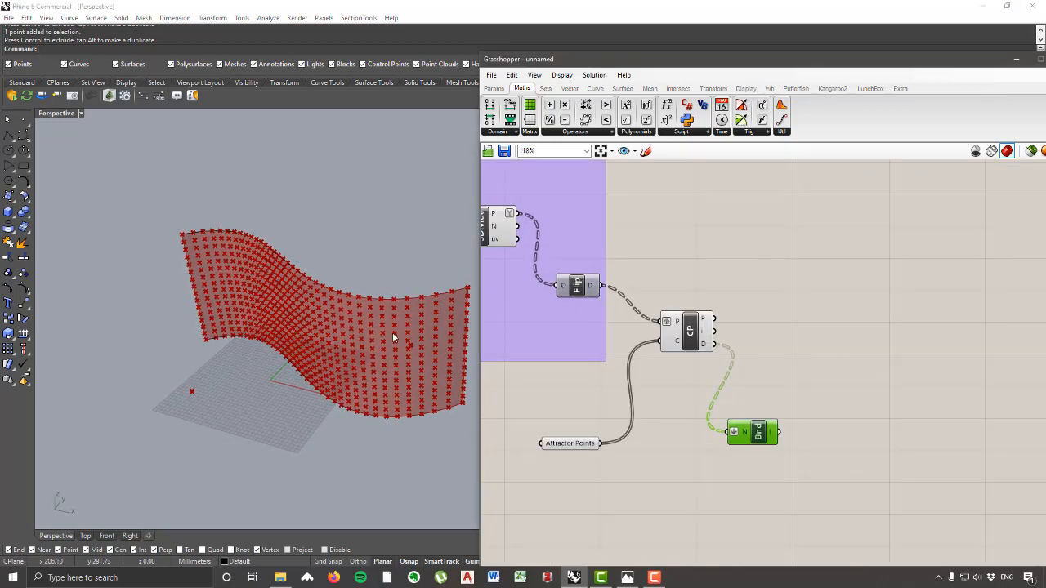
right_drag(392, 333, 395, 377)
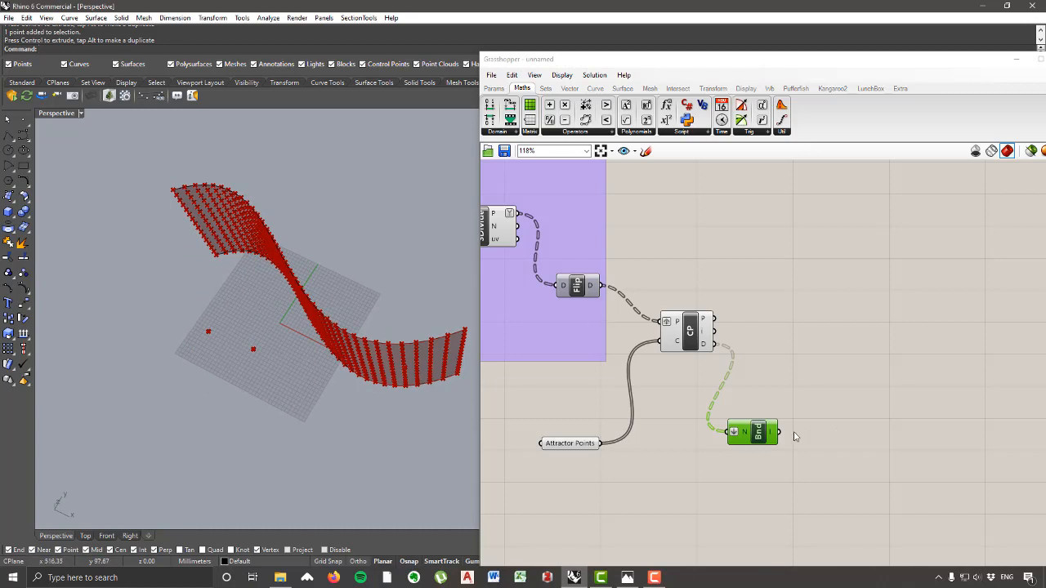
drag(764, 439, 769, 253)
right_drag(763, 259, 747, 314)
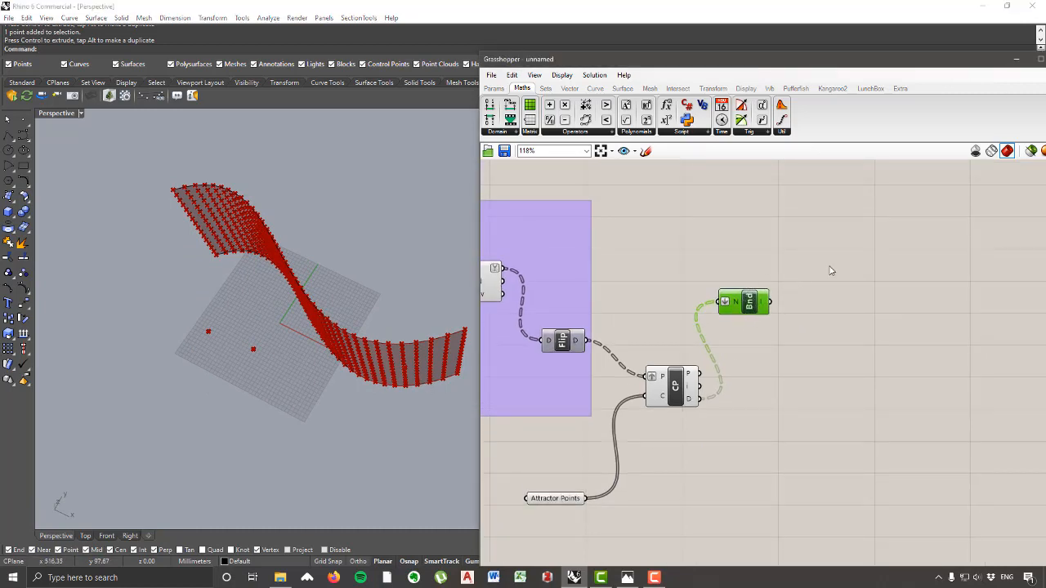
Step: Add a Gradient component to the canvas beyond the Bounds component, leaving space between them
click(495, 88)
click(659, 133)
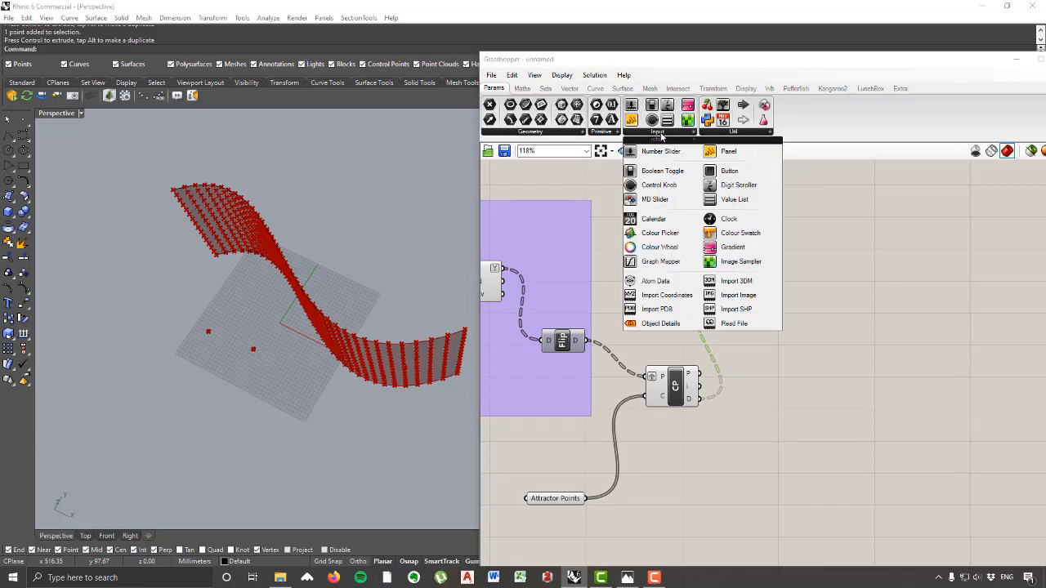
click(742, 248)
click(887, 256)
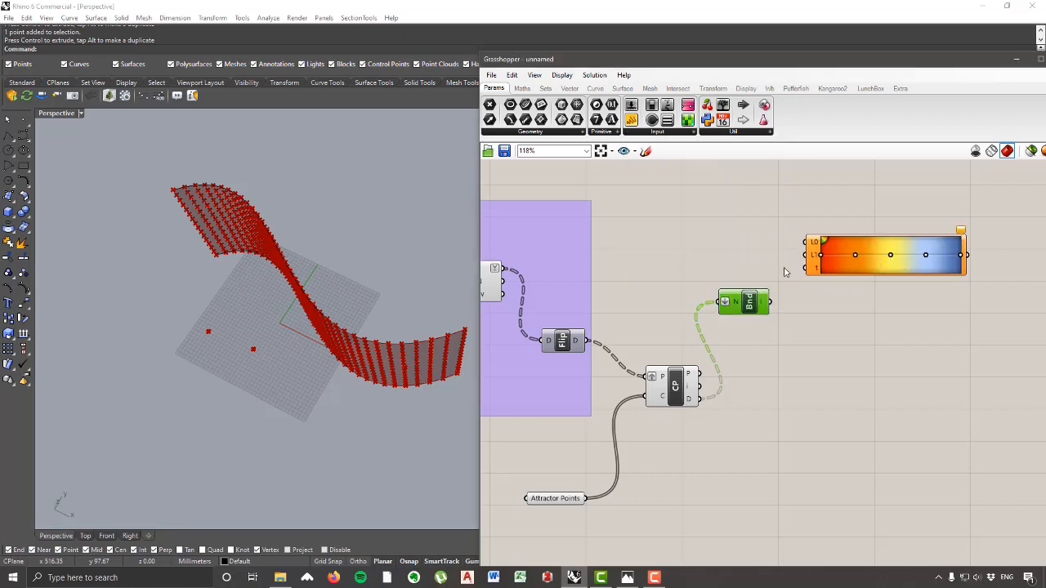
right_drag(766, 277, 708, 270)
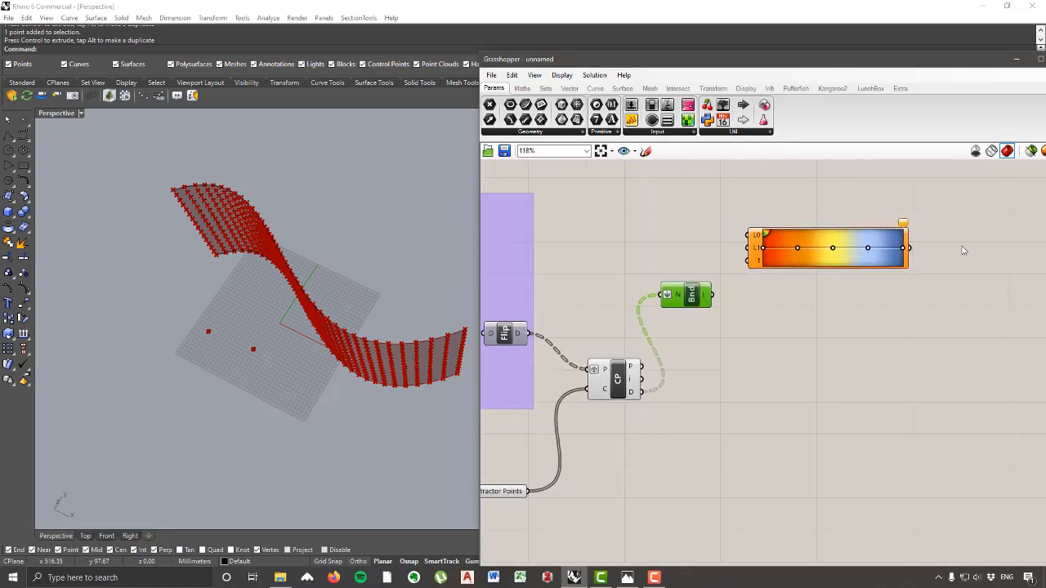
Step: Add a Deconstruct Domain component between Bounds and Gradient and connect the Bounds domain output to it
right_drag(381, 409, 382, 301)
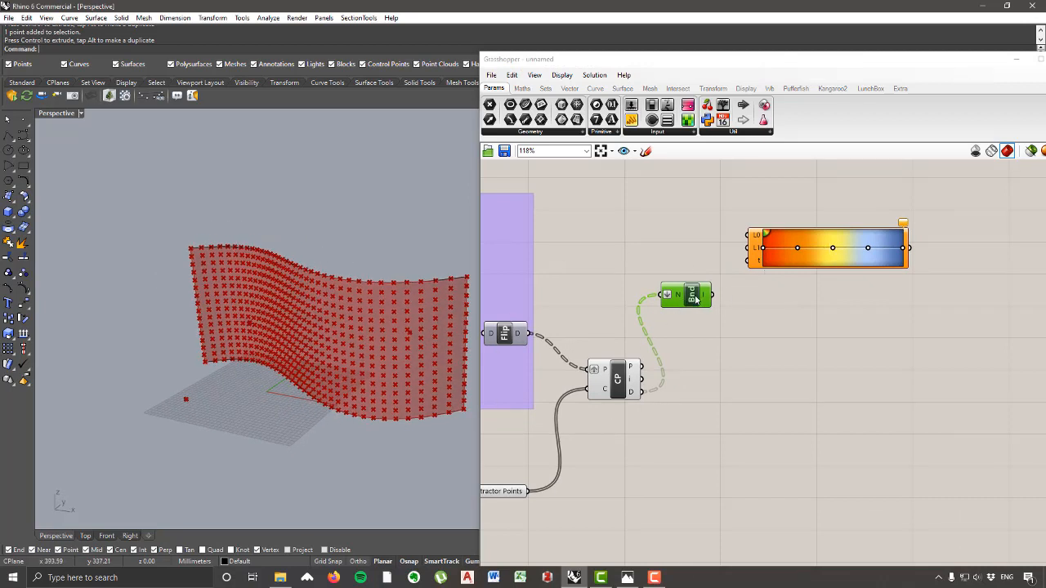
drag(696, 299, 694, 293)
scroll(789, 231, up, 1)
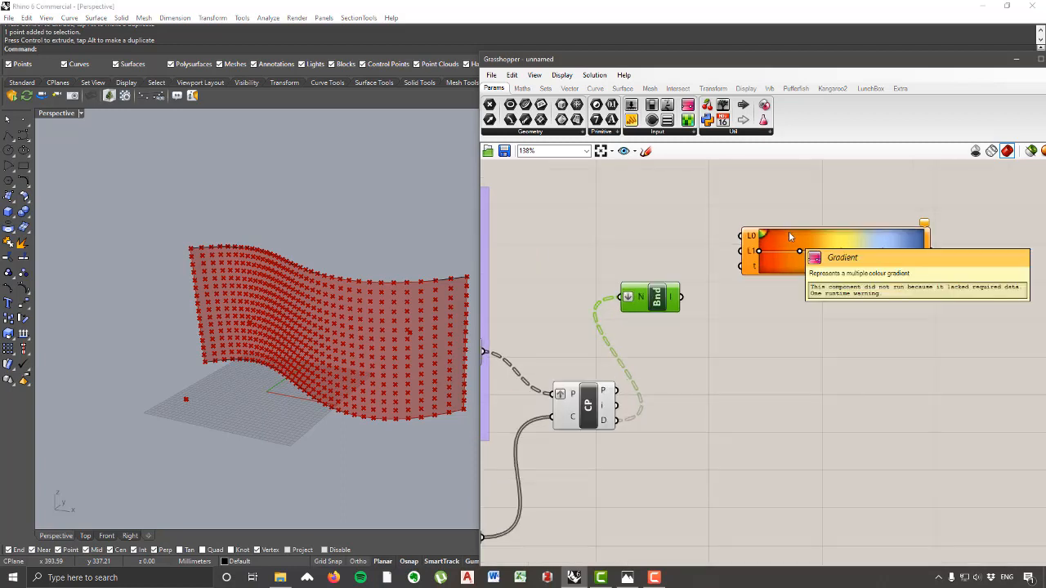
mouse_move(751, 237)
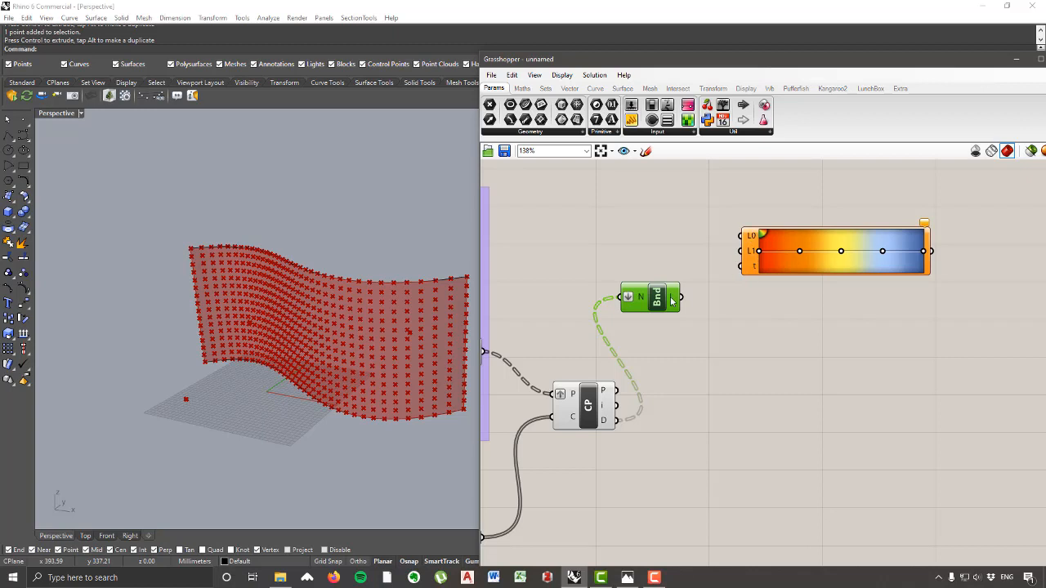
mouse_move(672, 304)
click(543, 88)
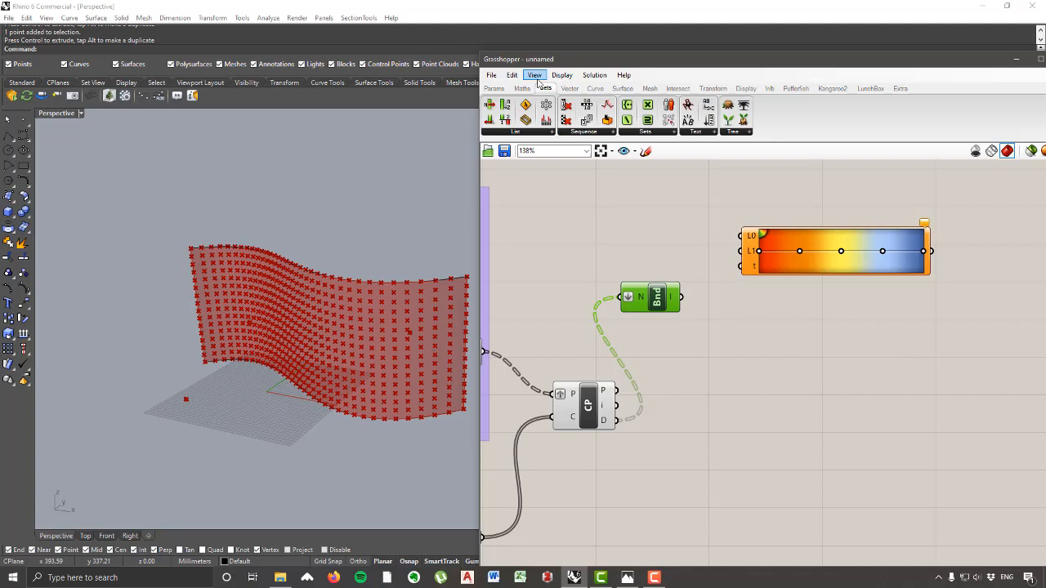
click(523, 88)
click(495, 132)
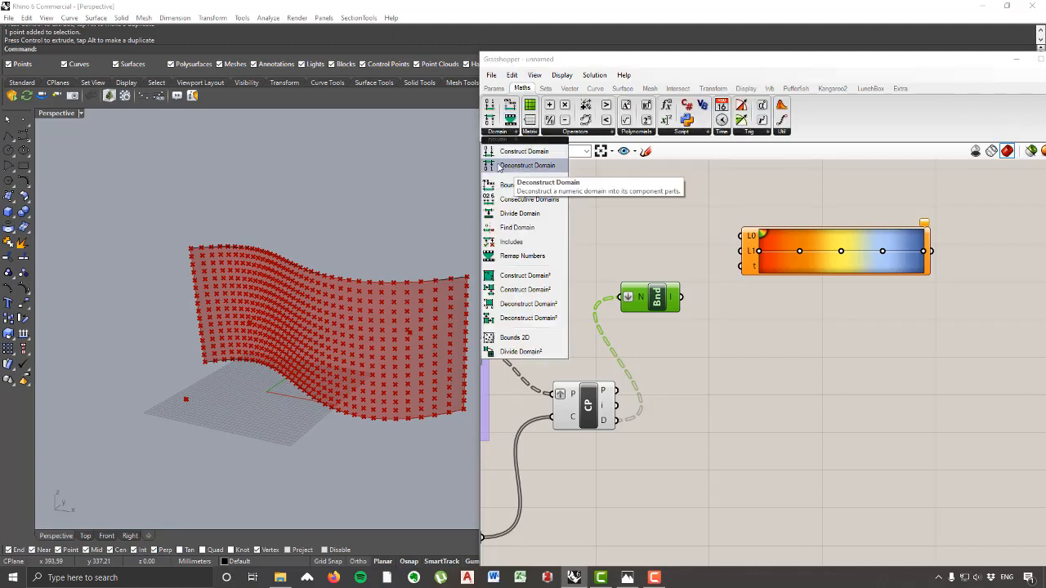
drag(527, 169, 685, 211)
drag(666, 303, 662, 195)
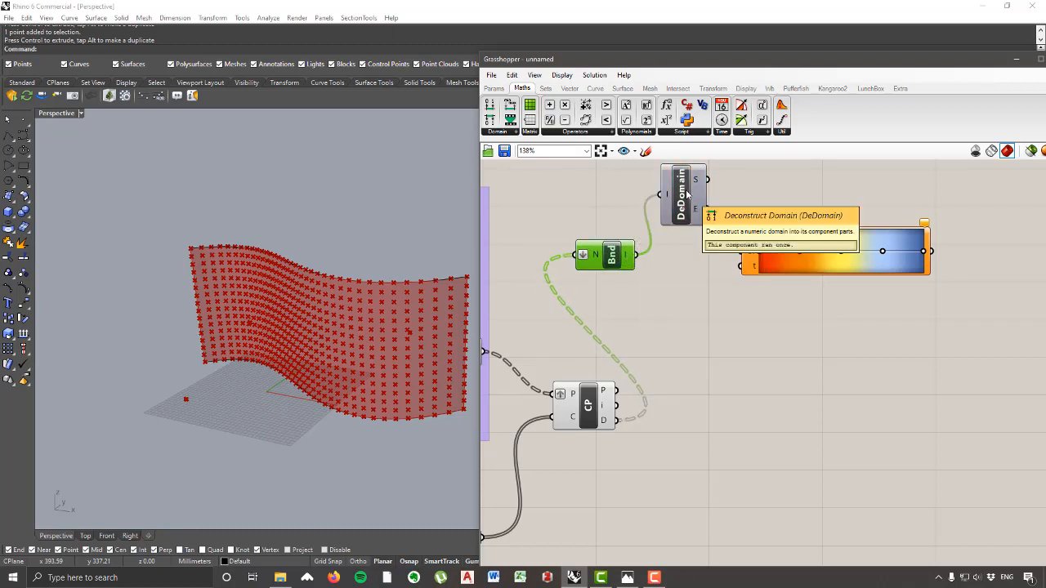
Step: Connect the Start and End outputs of Deconstruct Domain to the Gradient's L0 and L1 limit inputs
scroll(718, 187, up, 1)
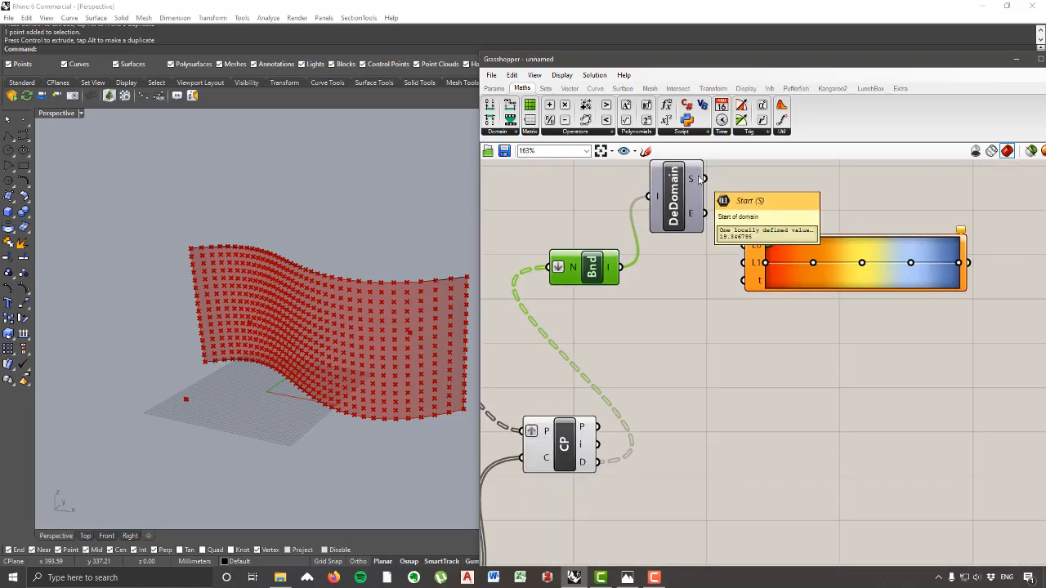
drag(699, 179, 743, 244)
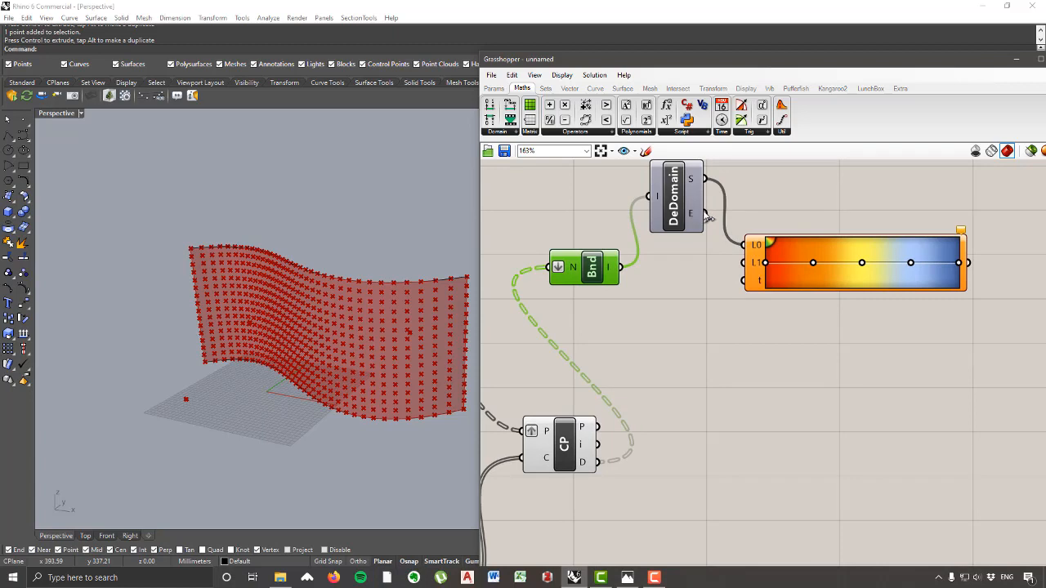
drag(705, 213, 744, 264)
Step: Connect the Closest Point Distance output to the Gradient's t parameter input
scroll(853, 252, down, 2)
mouse_move(665, 407)
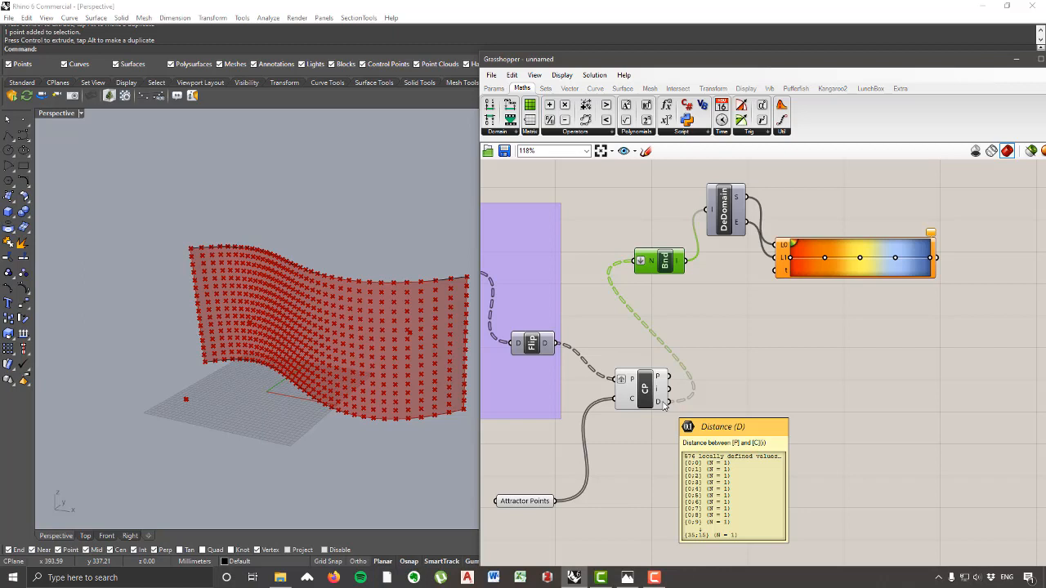
drag(668, 402, 778, 270)
right_drag(947, 283, 725, 254)
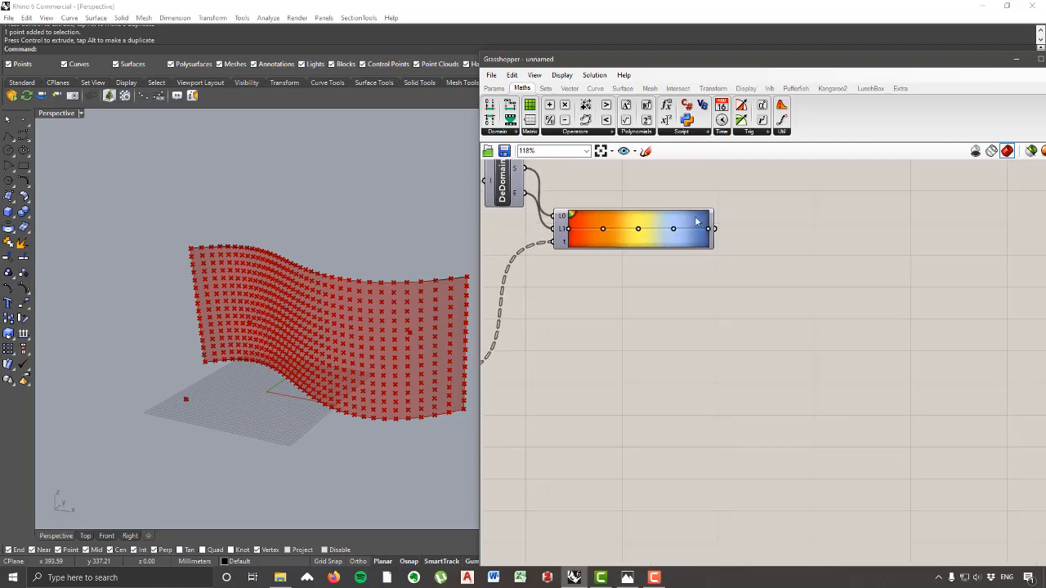
scroll(730, 227, down, 4)
scroll(584, 299, up, 2)
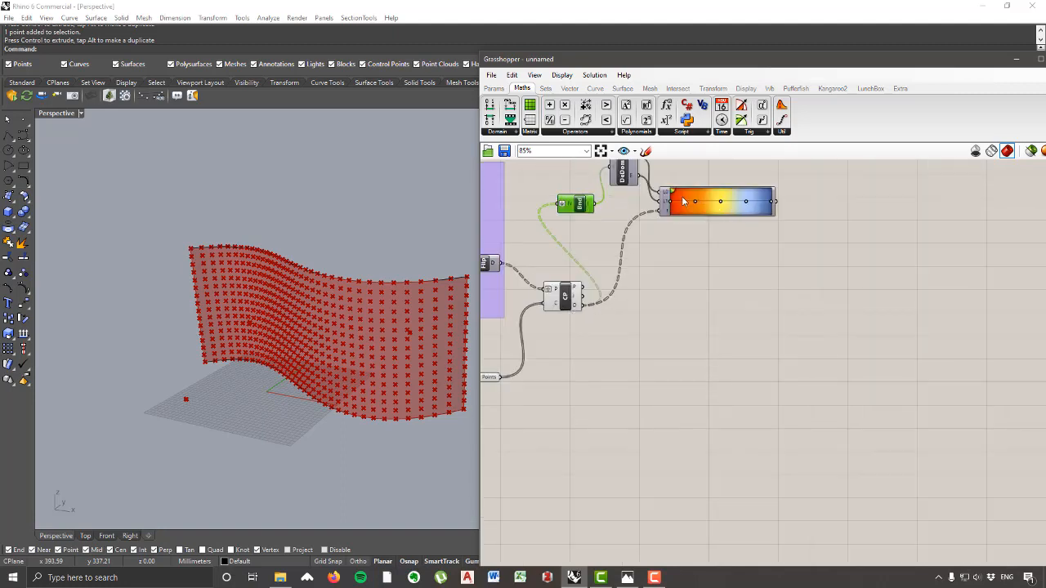
Step: Move the Bounds component below Closest Point and reposition the Gradient beside Deconstruct Domain to tidy the layout
drag(579, 208, 605, 331)
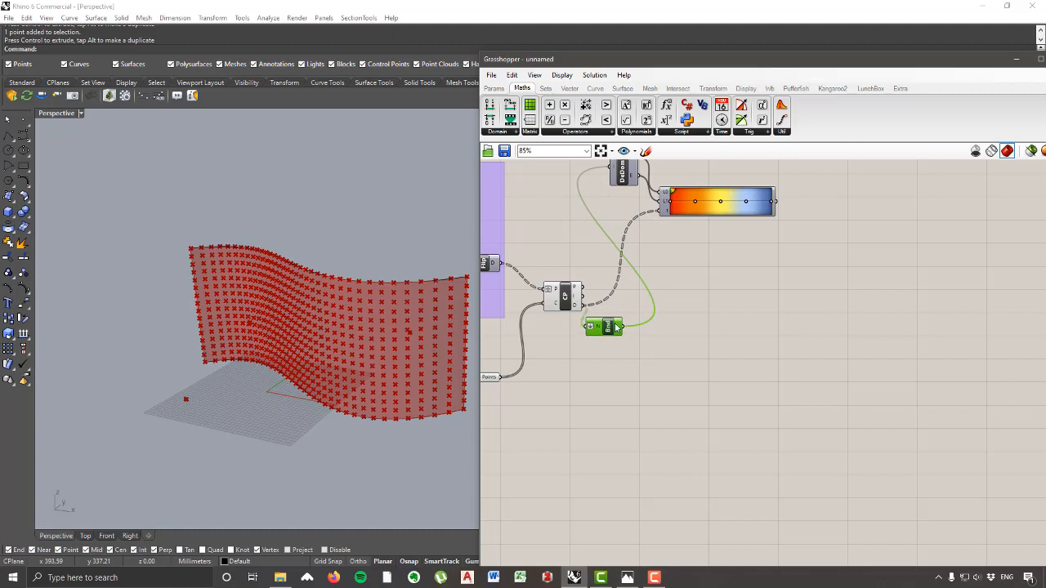
right_drag(667, 298, 723, 380)
drag(758, 283, 760, 259)
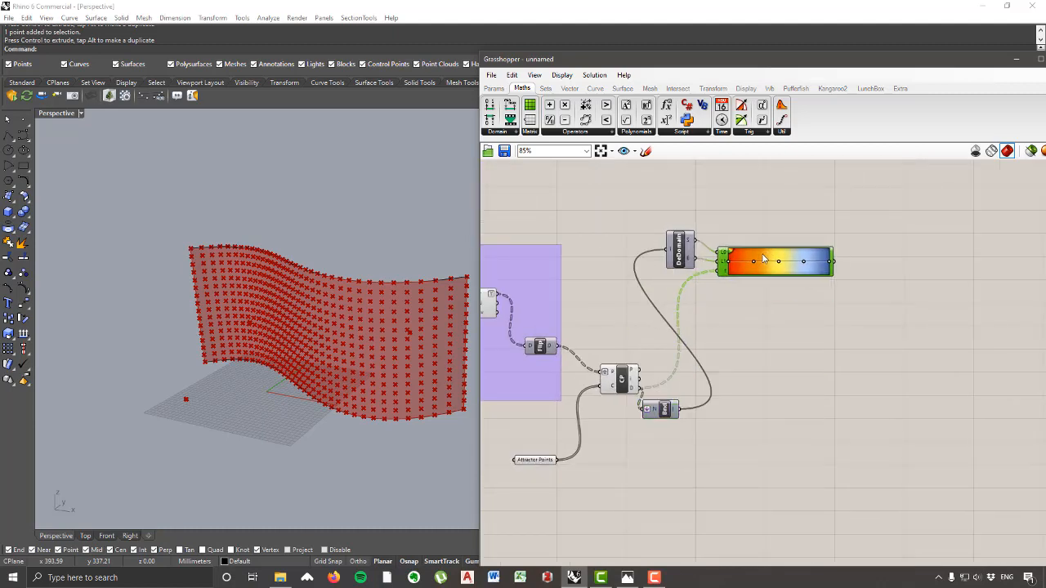
right_drag(703, 296, 726, 278)
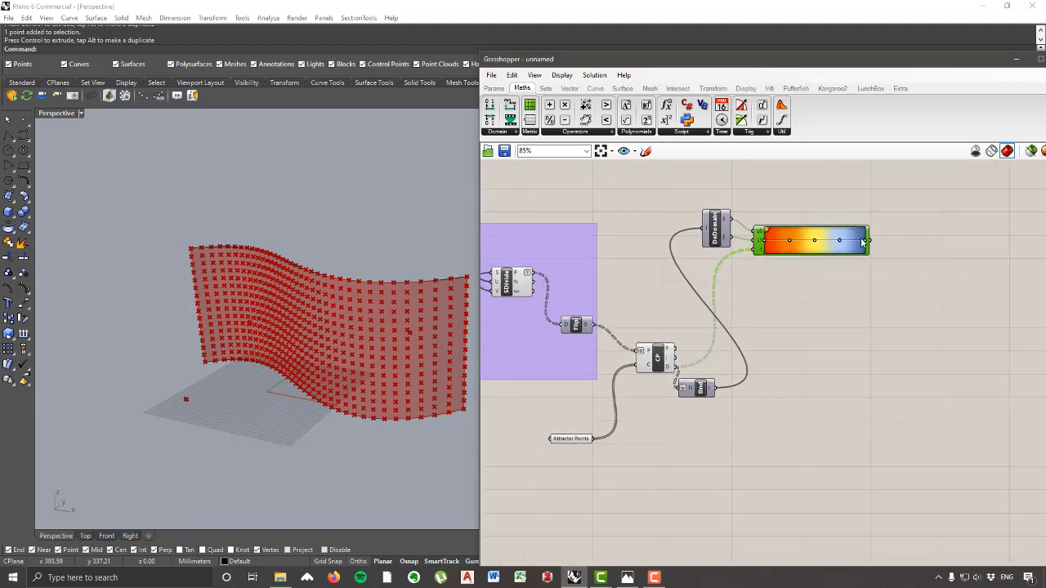
Step: Add a Custom Preview component to the canvas beyond the Gradient
click(752, 90)
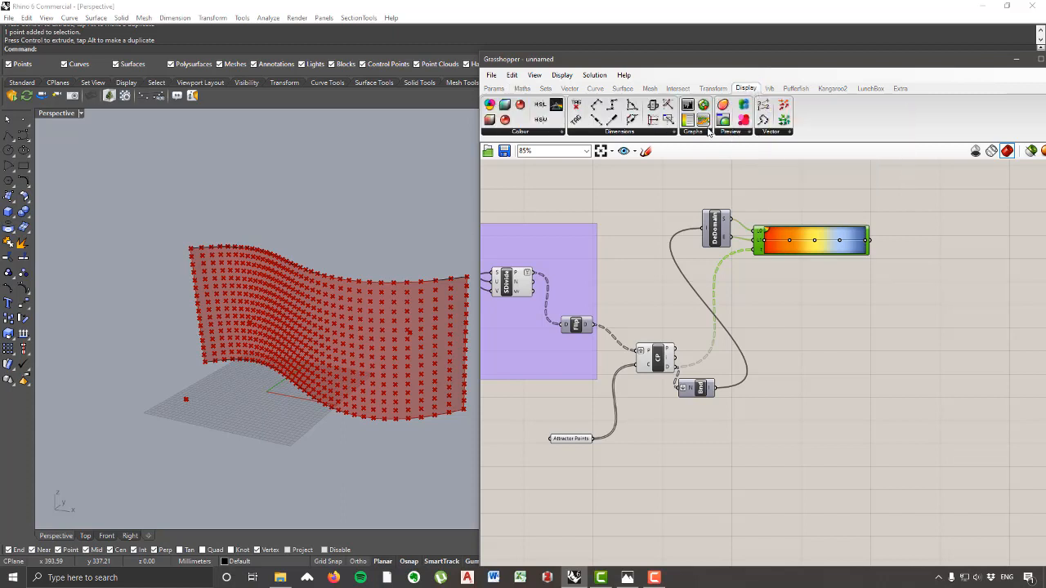
click(729, 132)
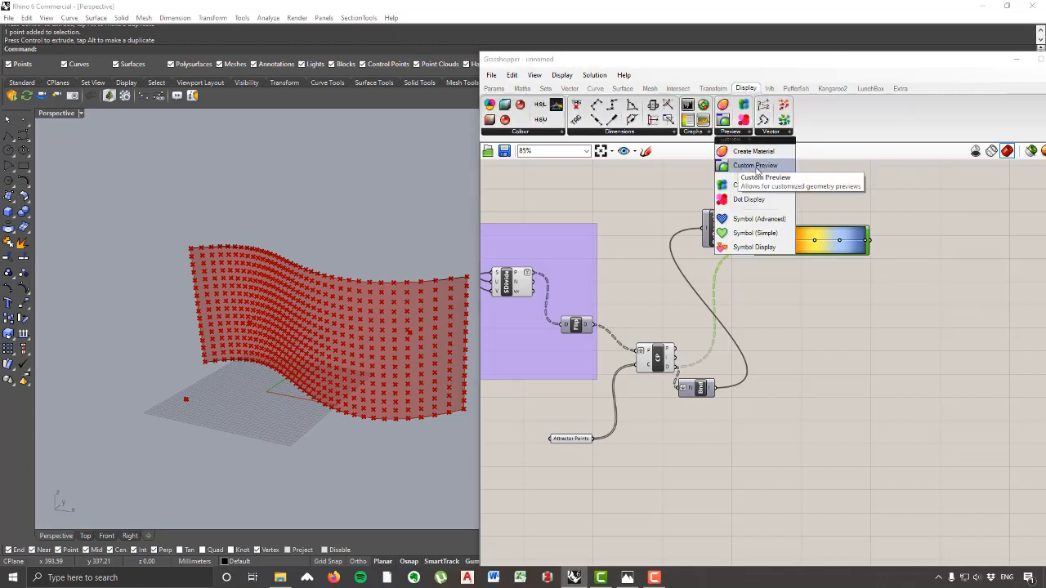
drag(757, 169, 924, 282)
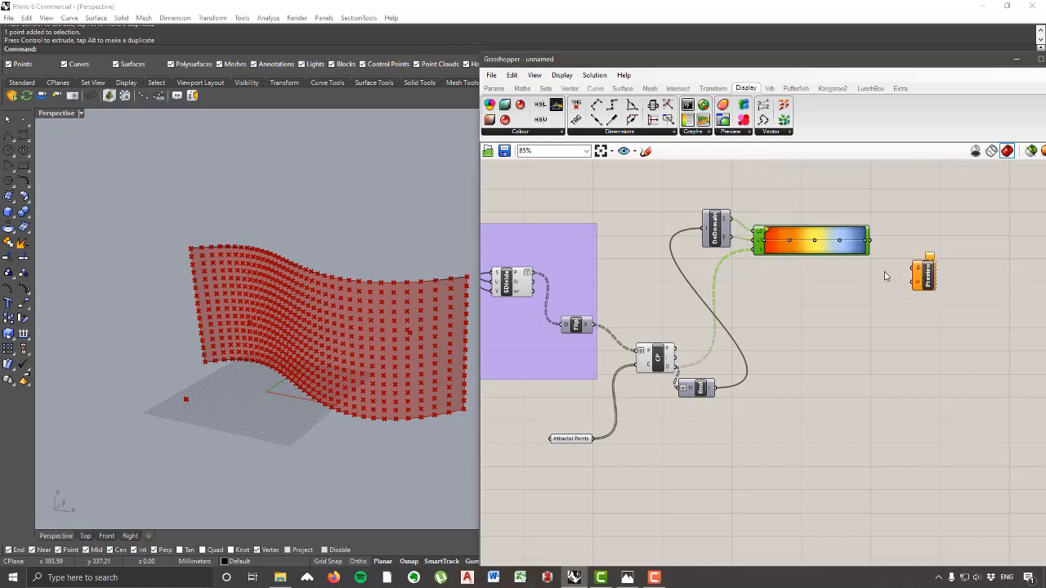
Step: Connect the Points output of Divide Surface to the Geometry input of Custom Preview
right_drag(644, 282, 748, 287)
click(612, 278)
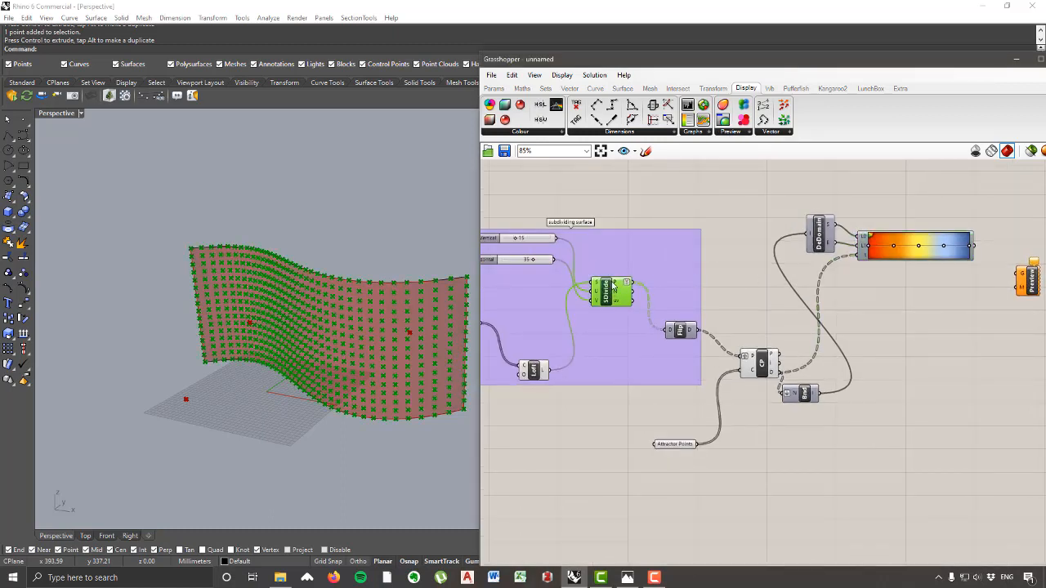
drag(613, 276, 610, 274)
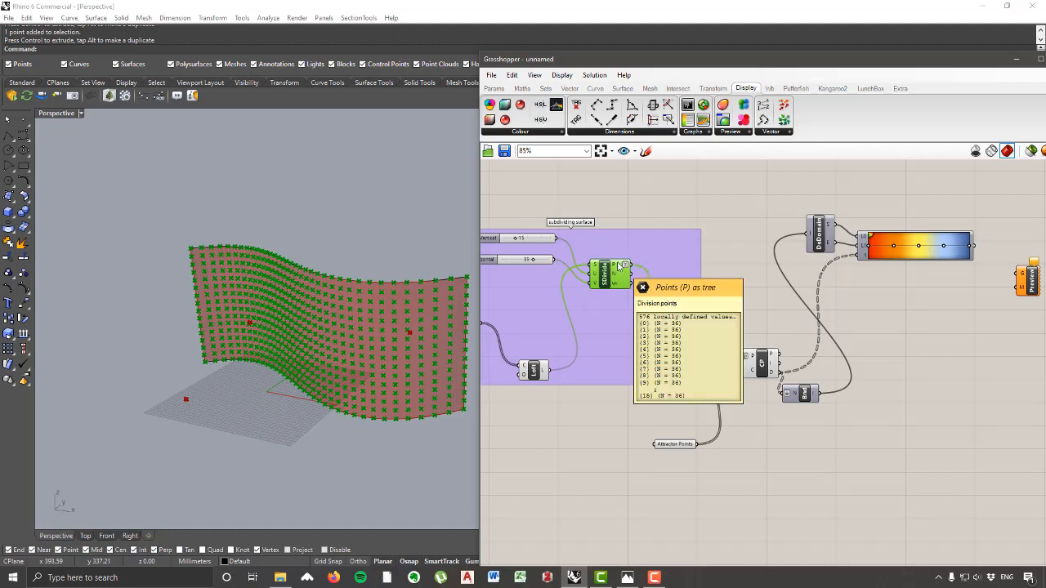
drag(627, 267, 1020, 276)
right_drag(1020, 277, 831, 288)
scroll(831, 288, up, 3)
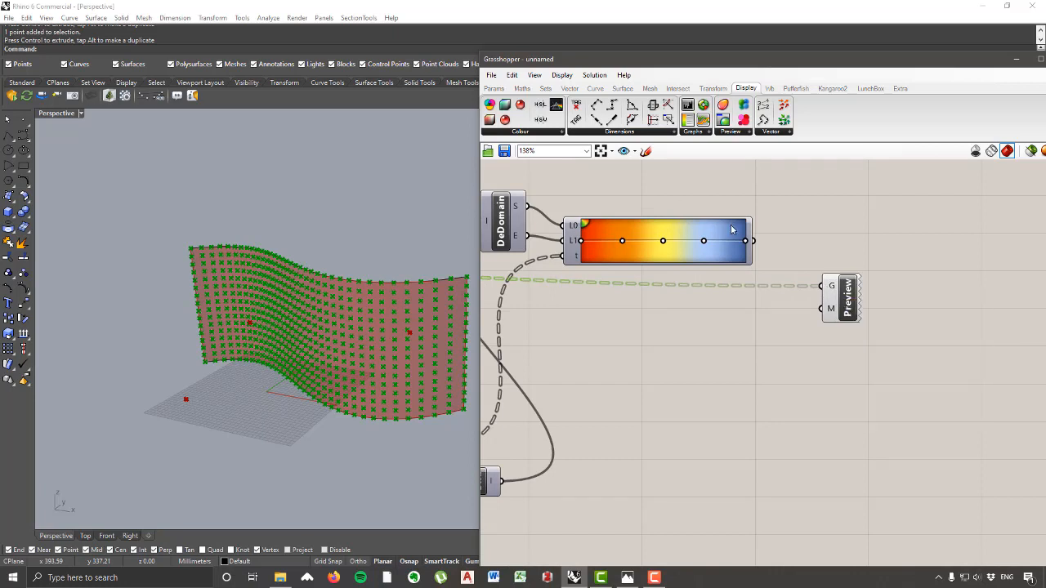
Step: Flatten both the Geometry and Material inputs of Custom Preview
scroll(831, 283, up, 2)
scroll(831, 282, down, 1)
right_click(829, 286)
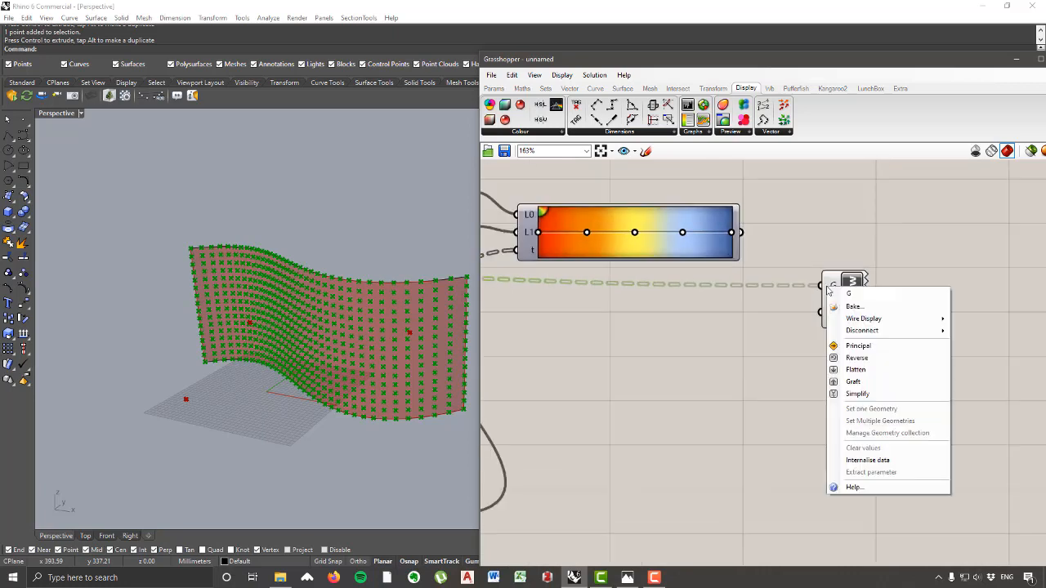
click(858, 369)
right_click(819, 312)
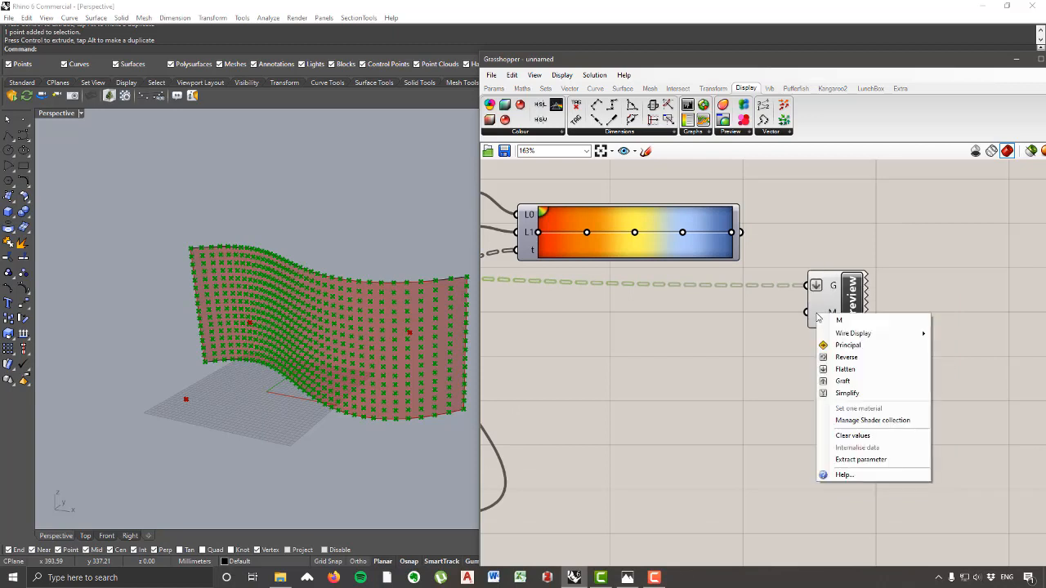
click(848, 369)
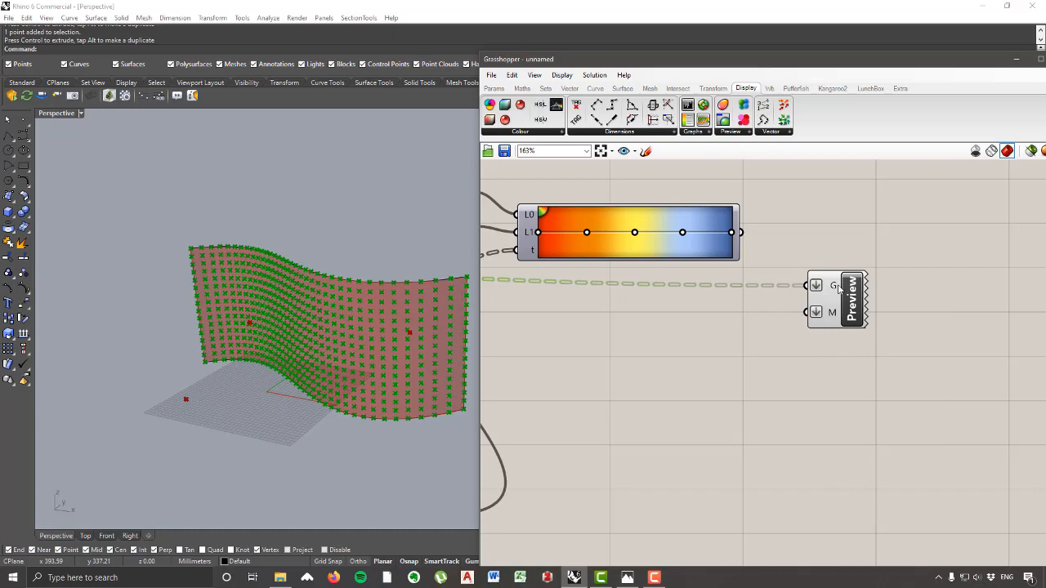
click(840, 306)
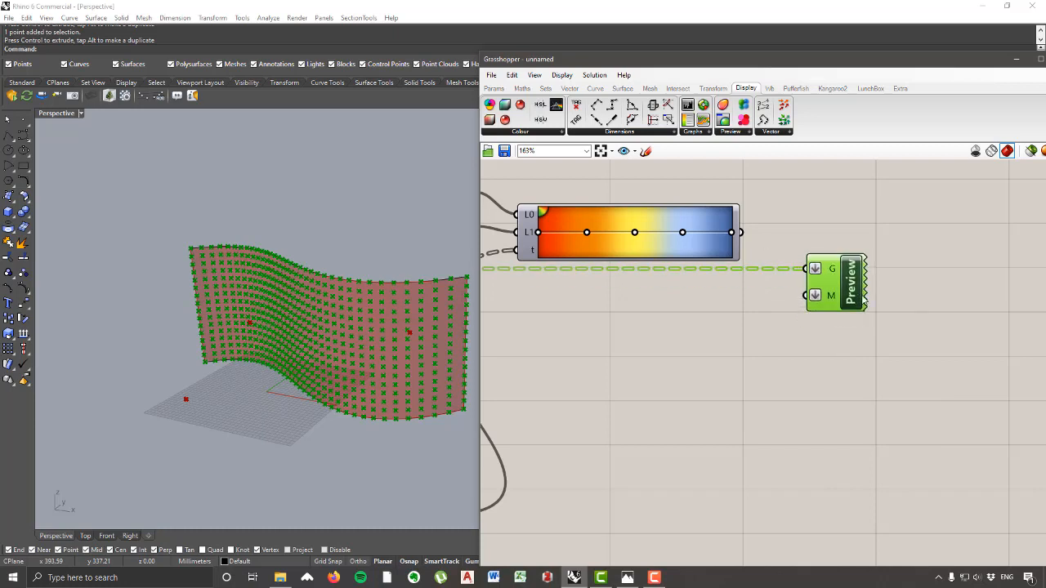
Step: Connect the Gradient output to the Material input of Custom Preview
scroll(840, 304, down, 5)
drag(538, 305, 540, 307)
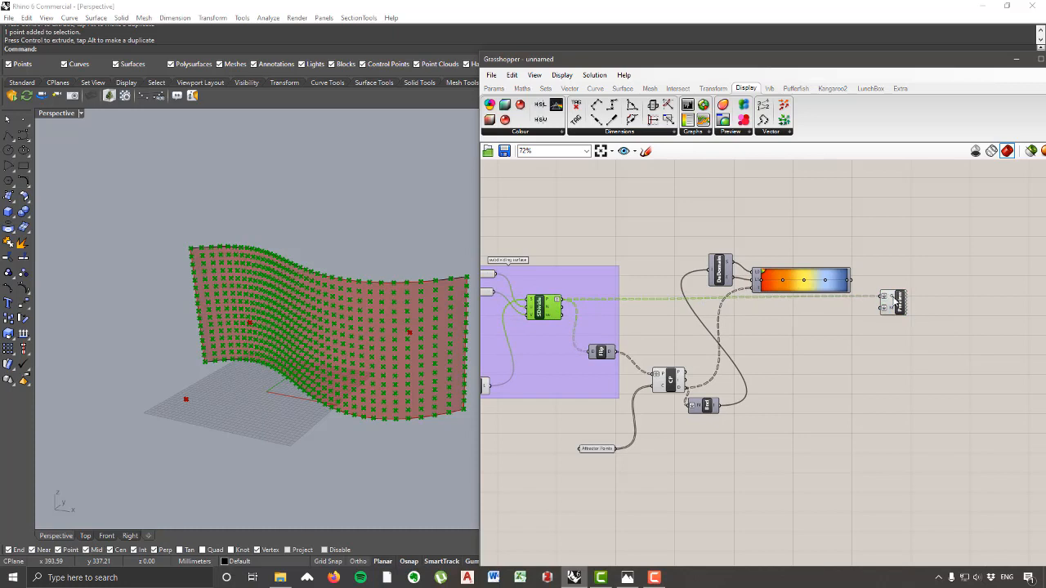
scroll(876, 290, up, 3)
drag(838, 278, 904, 326)
click(785, 360)
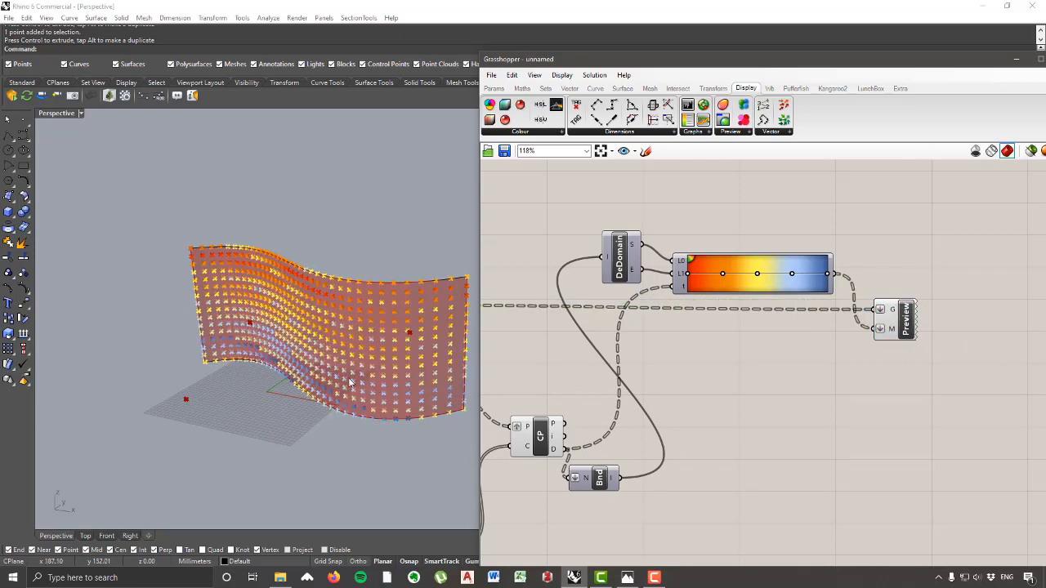
mouse_move(350, 383)
right_down()
mouse_move(416, 356)
mouse_move(350, 385)
right_up()
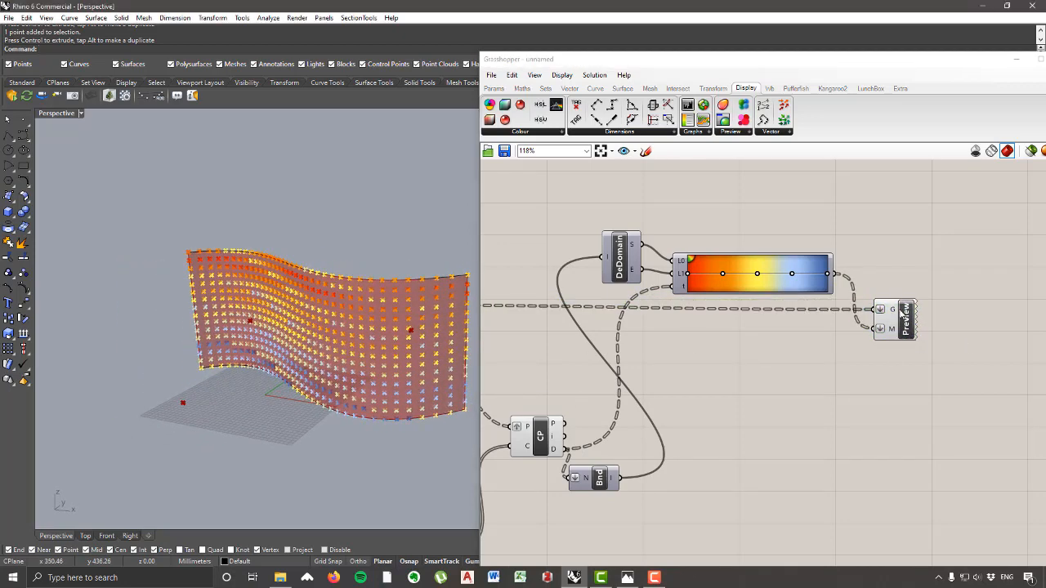
mouse_move(895, 331)
Step: Turn off the preview of every component in the definition except Custom Preview
right_drag(705, 327, 854, 332)
scroll(850, 327, down, 3)
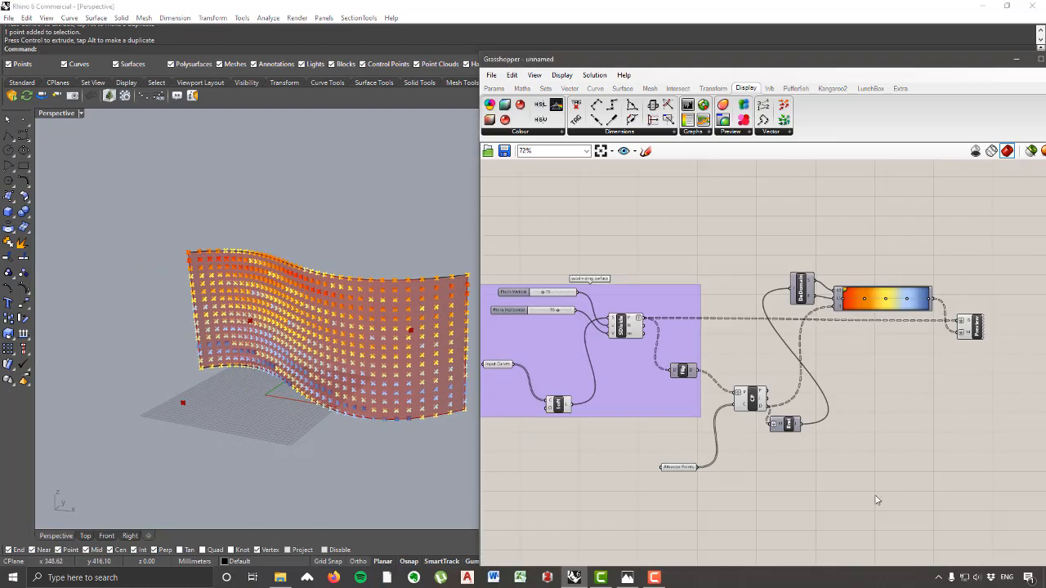
drag(859, 496, 531, 243)
right_click(655, 209)
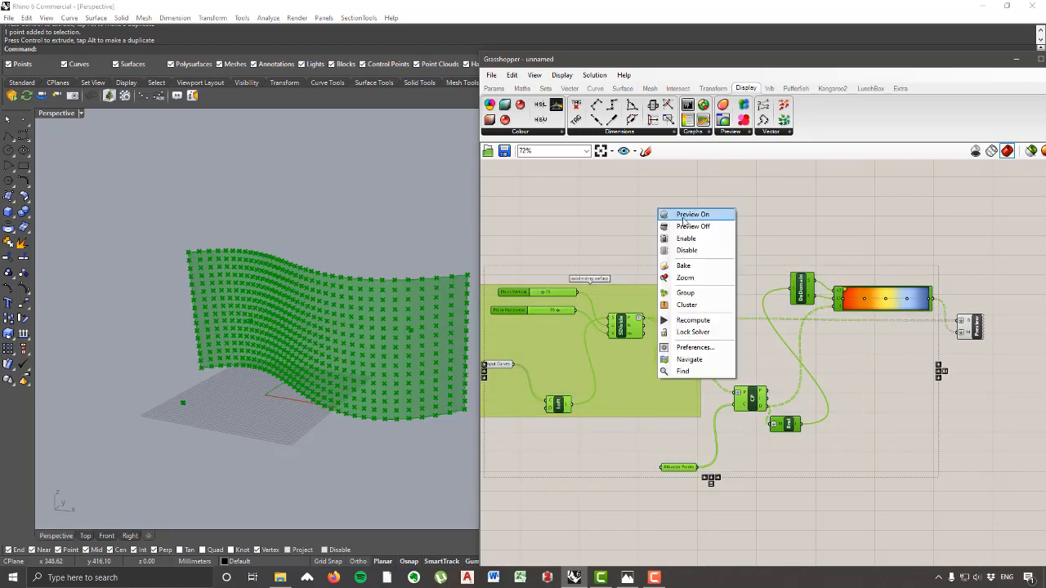
click(666, 222)
Step: Move the attractor point near the facade's wider bend sideways and down in Rhino to test the colour response
right_drag(292, 314, 357, 329)
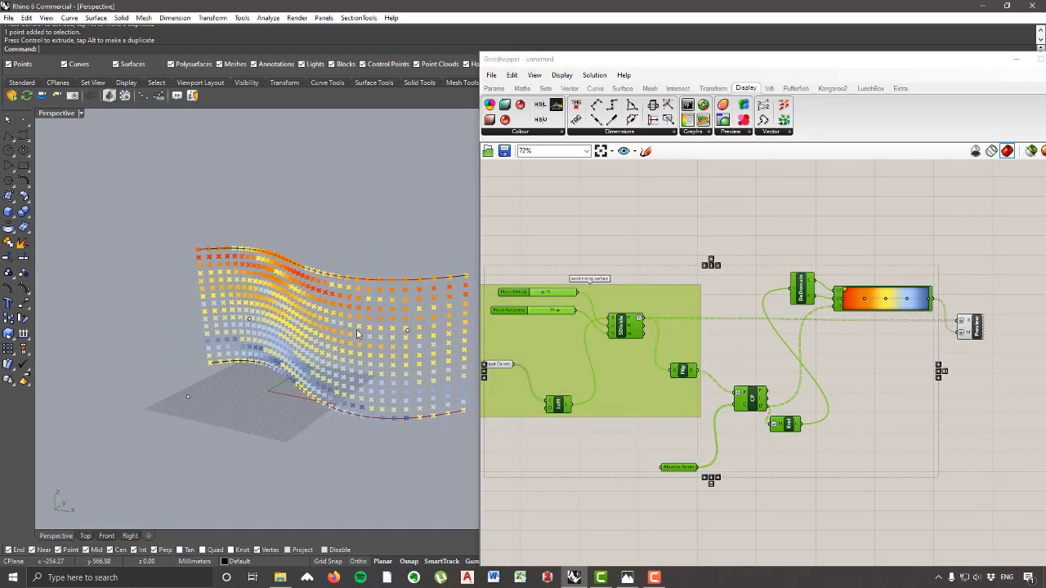
click(426, 335)
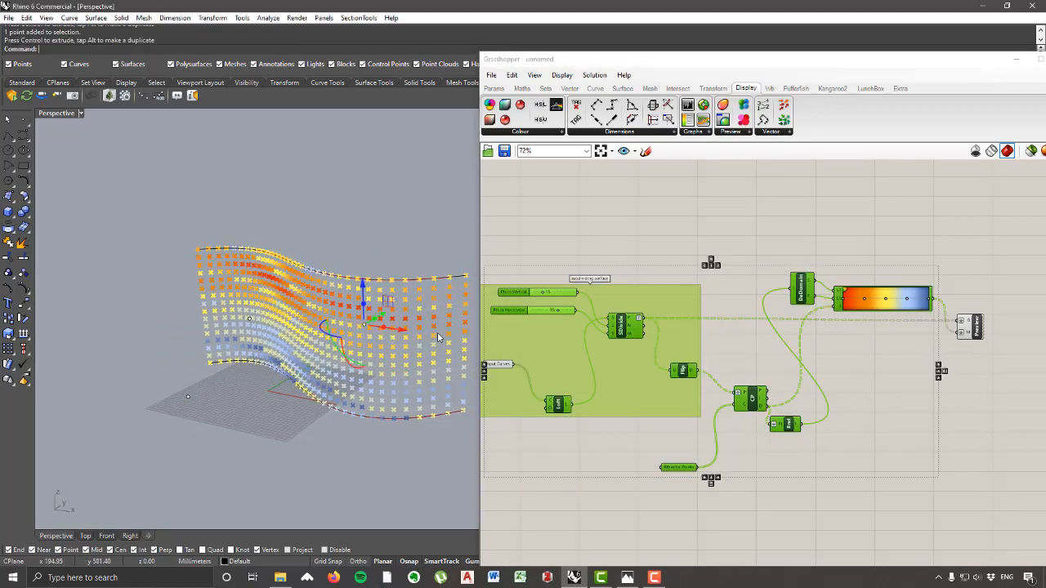
right_drag(421, 331, 395, 278)
drag(395, 277, 396, 321)
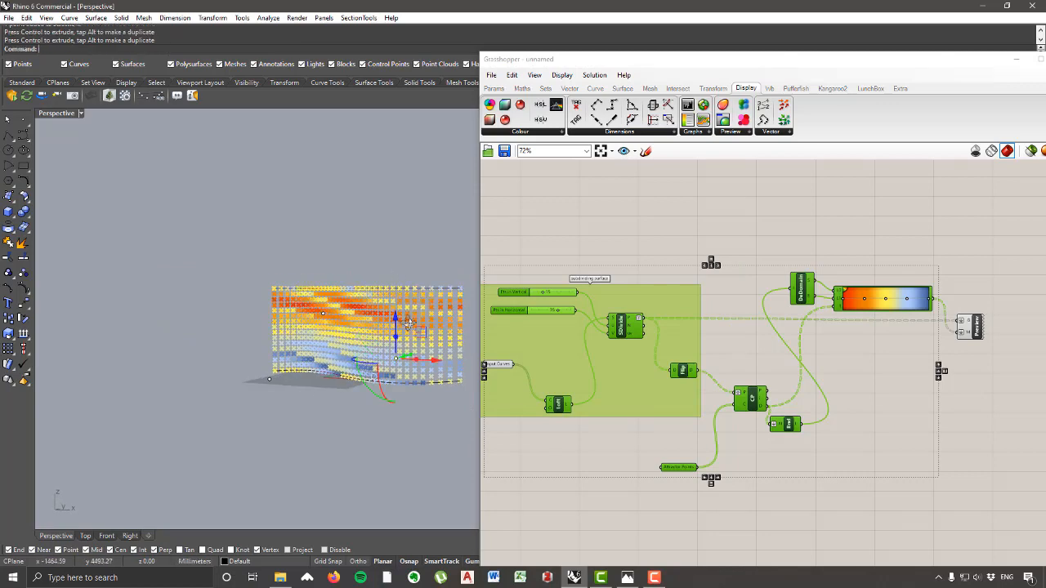
scroll(792, 374, up, 3)
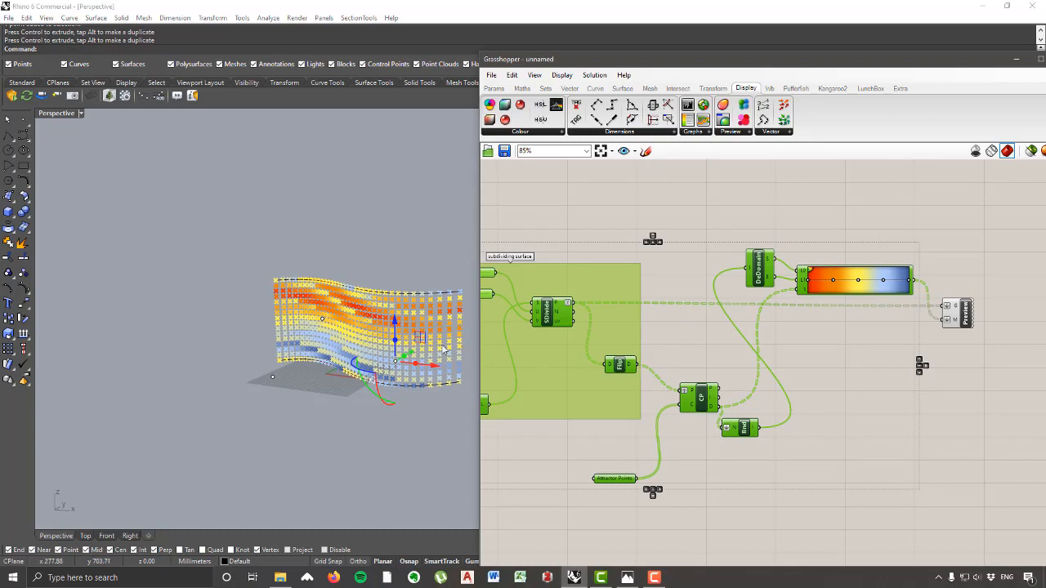
right_drag(446, 351, 384, 360)
Step: Connect the Flip Matrix output to the Geometry input of Custom Preview in place of the Divide Surface points
right_drag(622, 318, 613, 328)
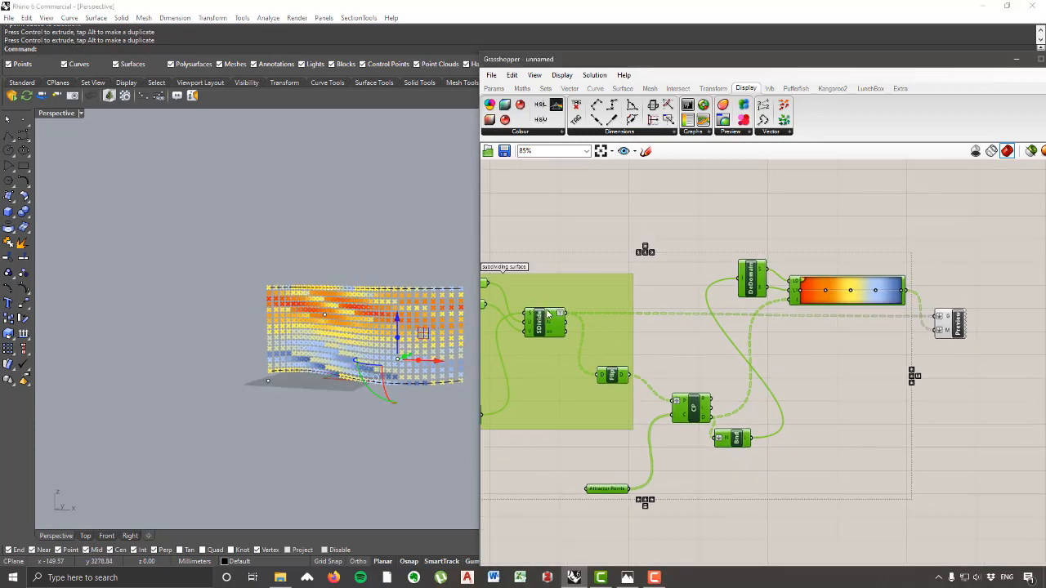
mouse_move(952, 319)
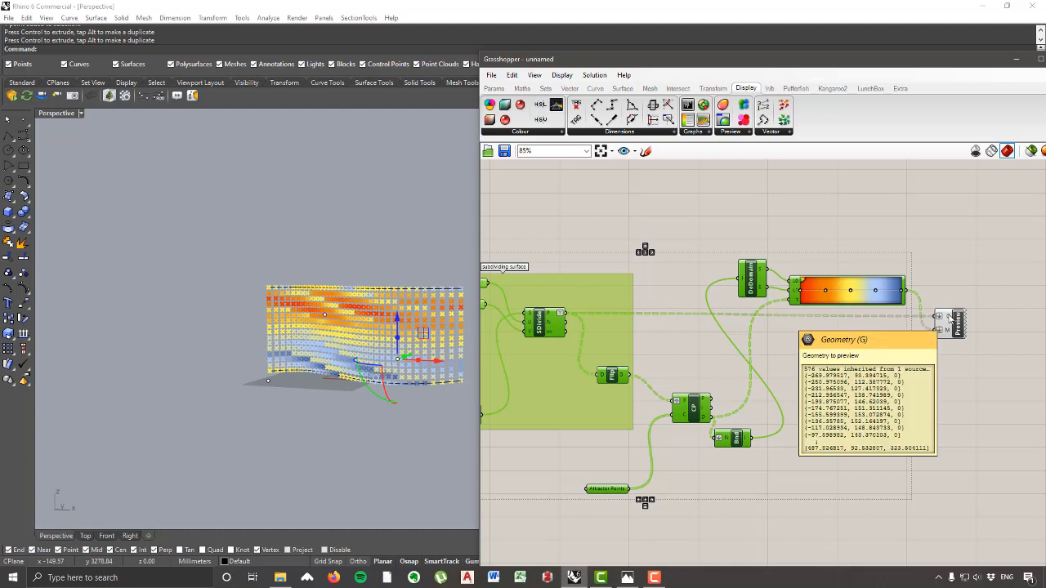
drag(625, 376, 606, 364)
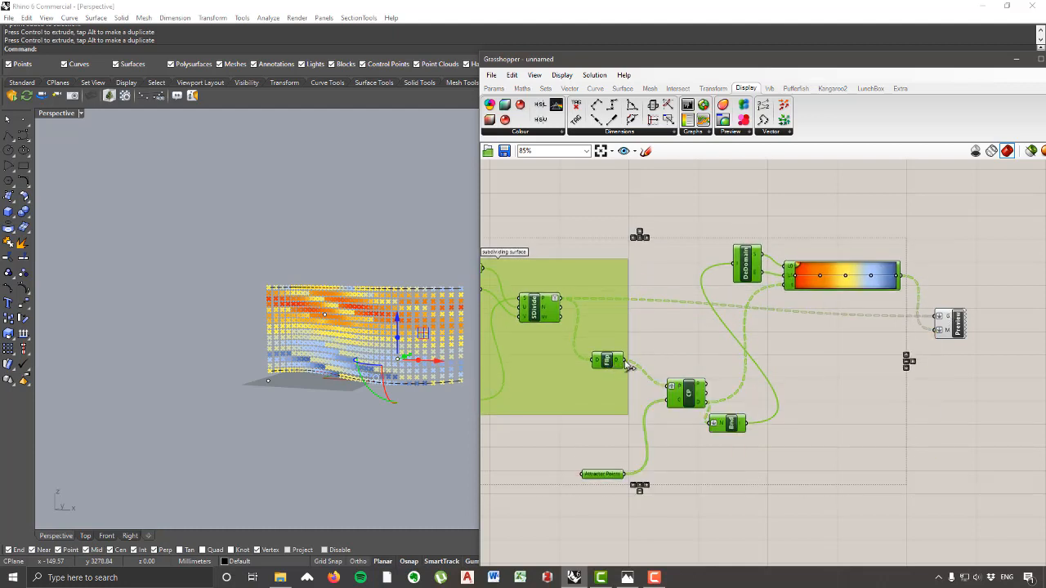
drag(623, 361, 940, 321)
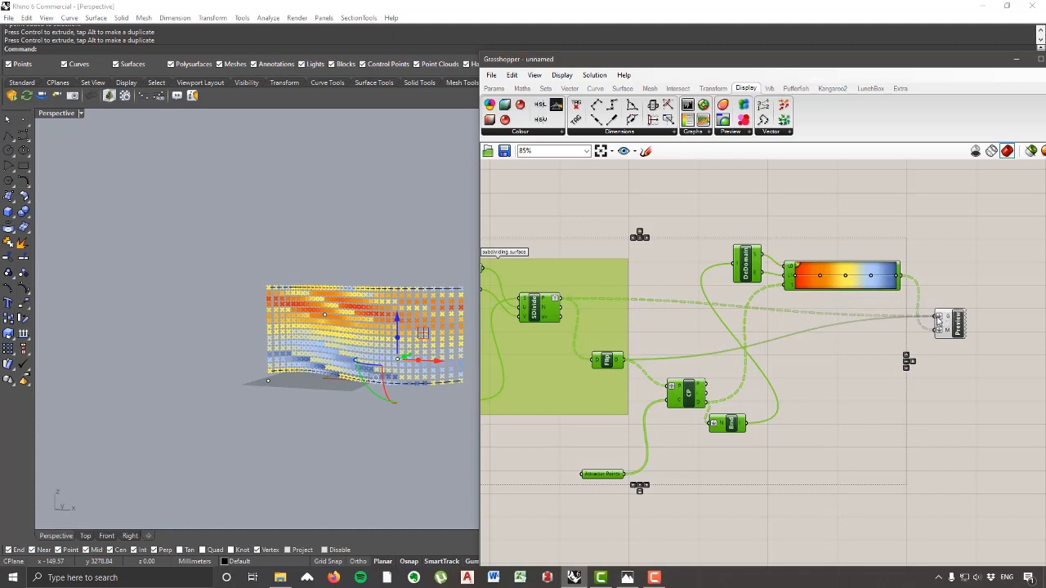
right_drag(319, 364, 246, 362)
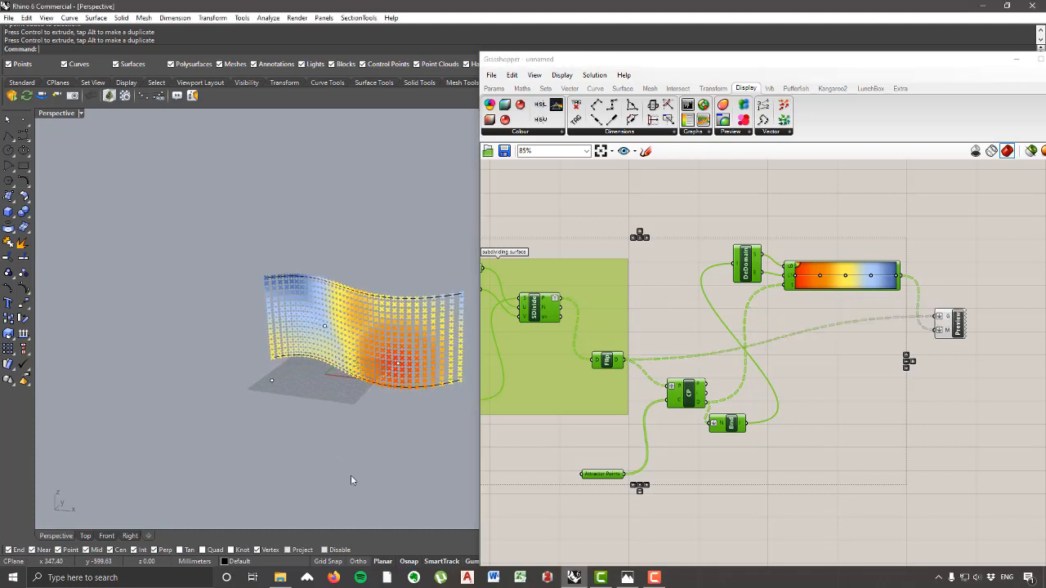
right_drag(620, 367, 620, 370)
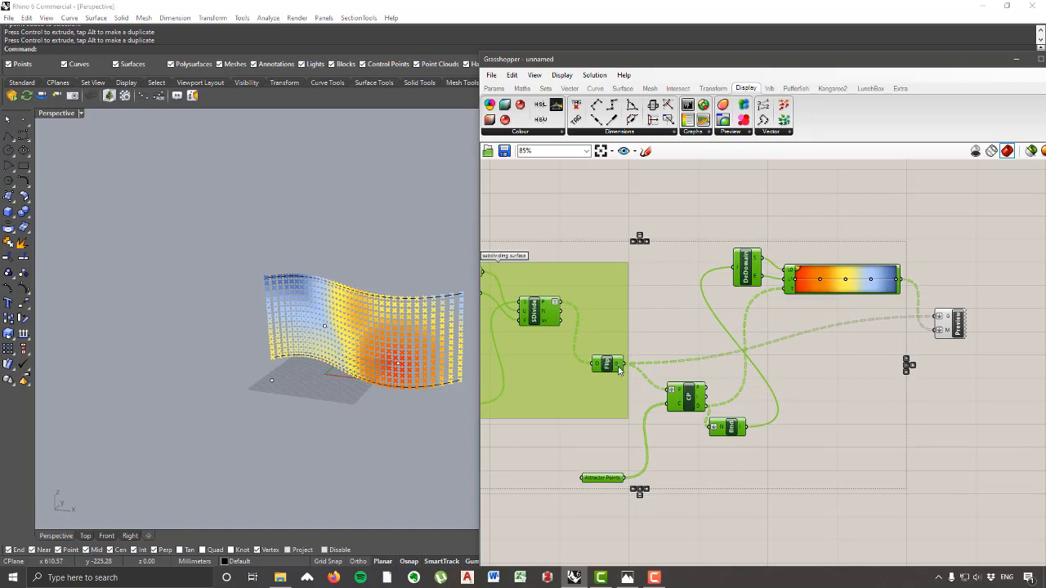
click(948, 326)
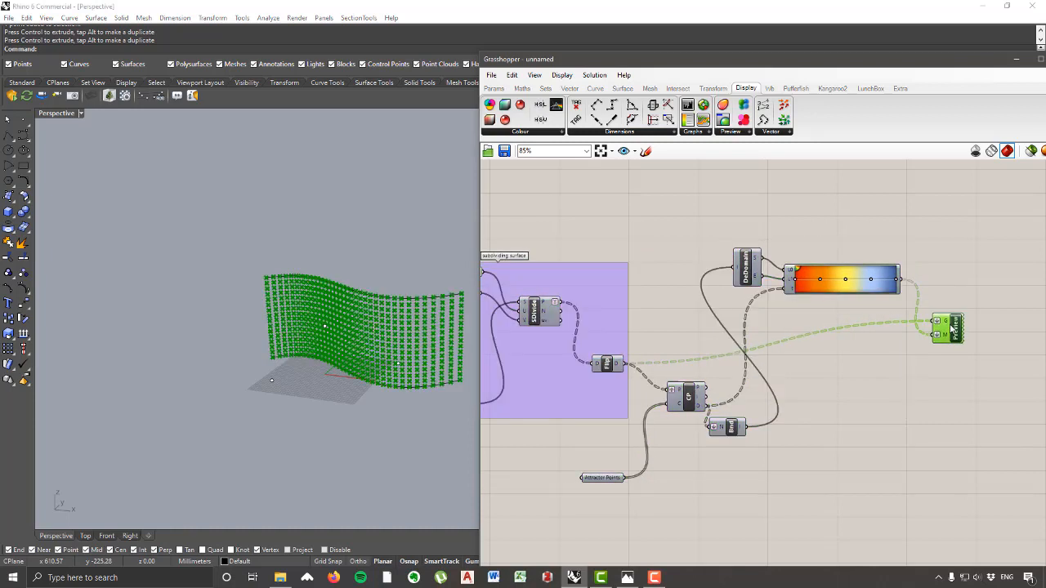
click(953, 422)
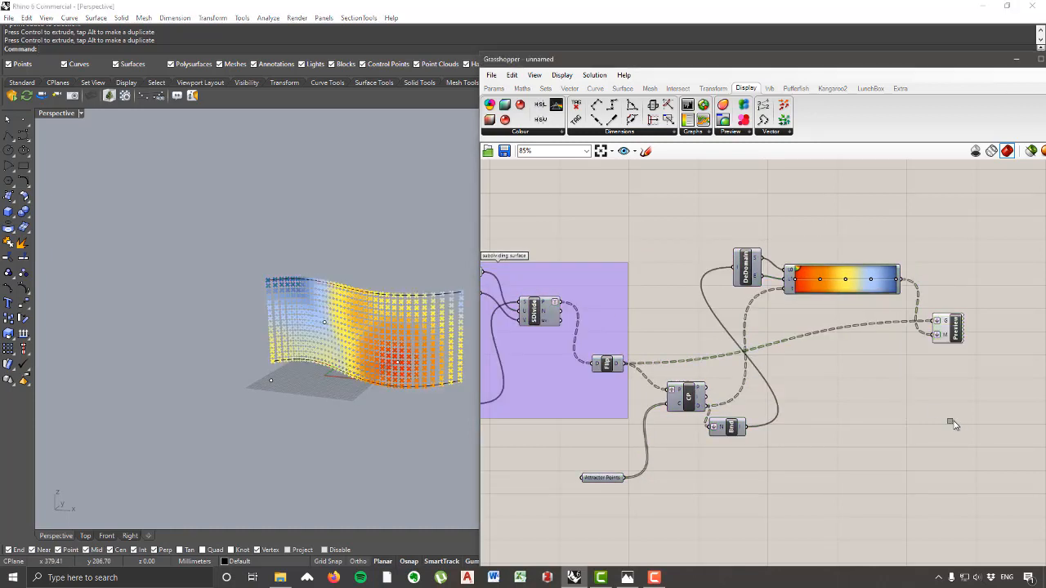
Step: Select the attractor point at the facade's outward bend in Rhino and shift it away from the surface
scroll(396, 353, up, 5)
right_drag(396, 349, 337, 372)
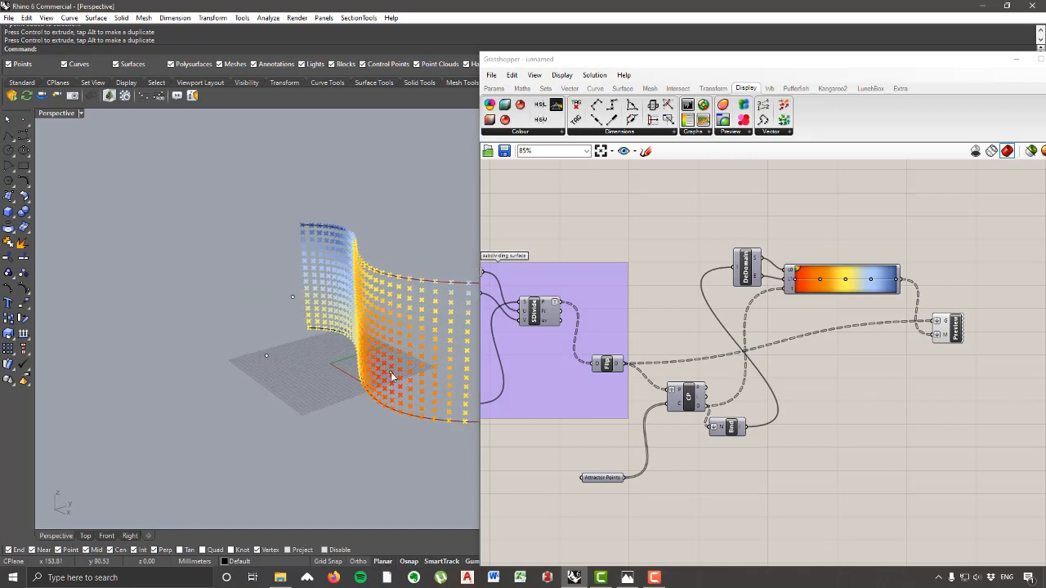
click(391, 373)
drag(422, 364, 341, 376)
right_drag(342, 378, 341, 385)
Step: Move the other two attractor points, the middle one and the one on the ground grid, closer to the facade surface
click(332, 353)
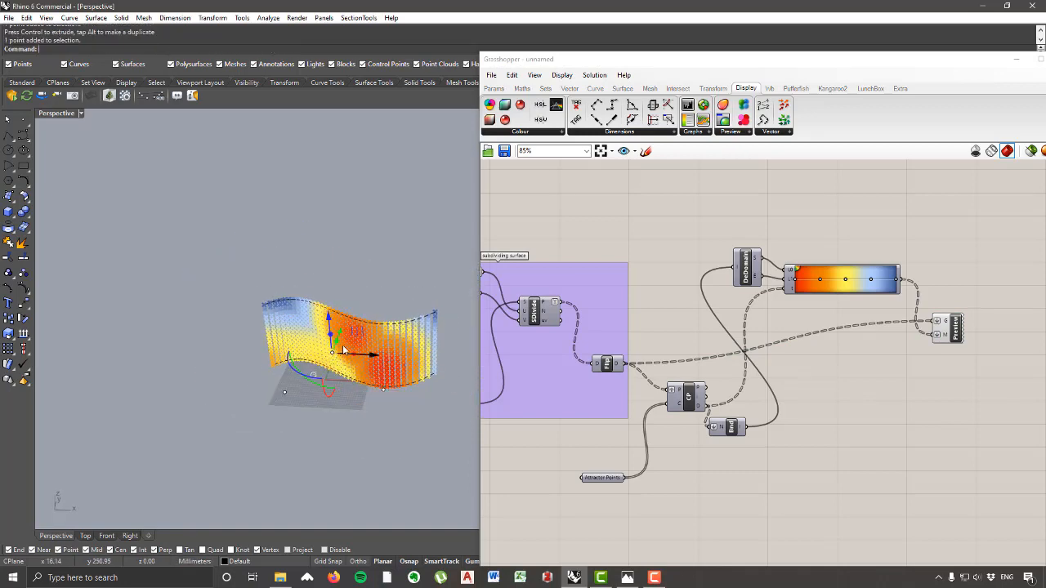
drag(344, 341, 368, 346)
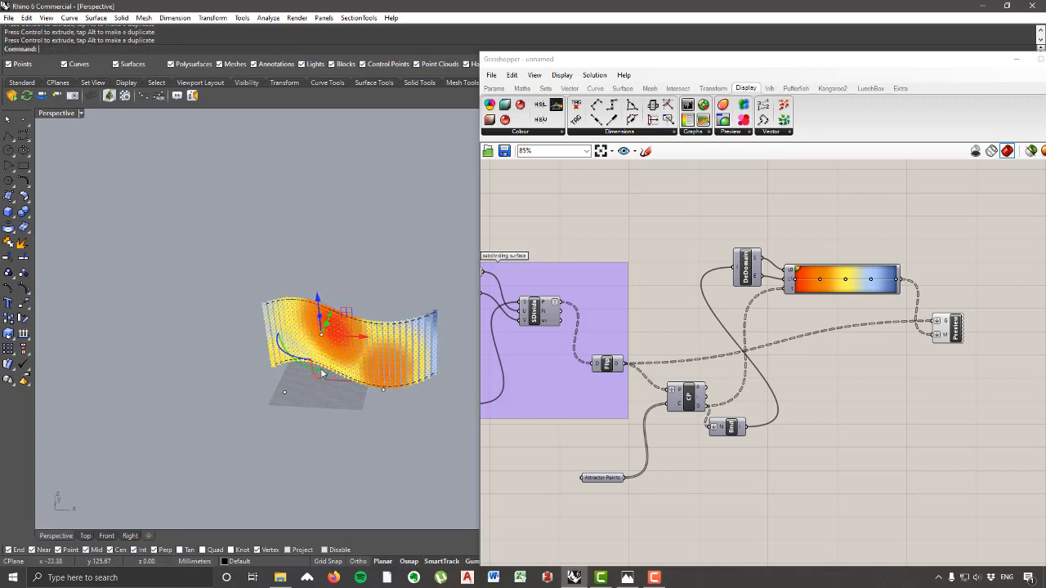
click(286, 393)
drag(295, 360, 304, 324)
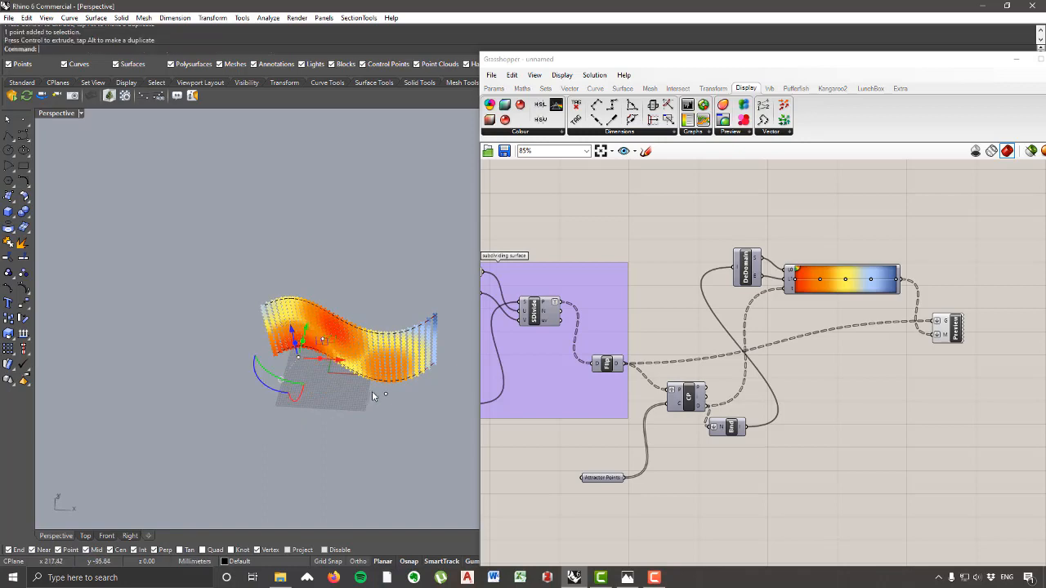
Step: Move the attractor point at the facade's outward bend closer to the surface
mouse_move(371, 391)
right_down()
mouse_move(384, 323)
mouse_move(367, 410)
right_up()
click(373, 386)
drag(372, 385, 386, 357)
mouse_move(400, 384)
right_down()
mouse_move(461, 324)
mouse_move(458, 378)
mouse_move(446, 359)
mouse_move(474, 373)
mouse_move(445, 363)
mouse_move(388, 380)
mouse_move(409, 367)
right_up()
scroll(409, 364, up, 2)
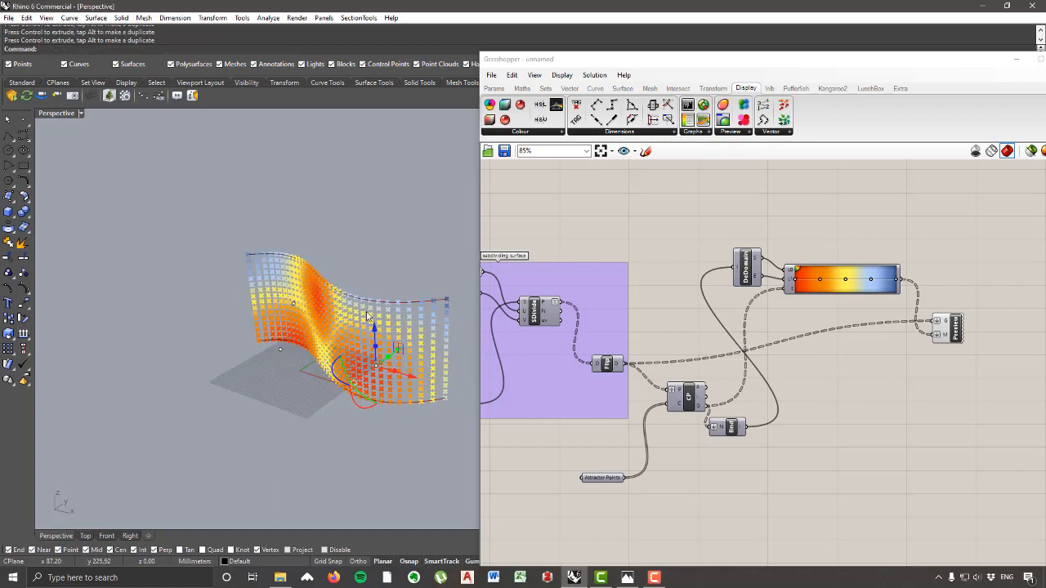
Step: View the Apical Reform facade reference photo in Photos and return to the Rhino model
click(626, 578)
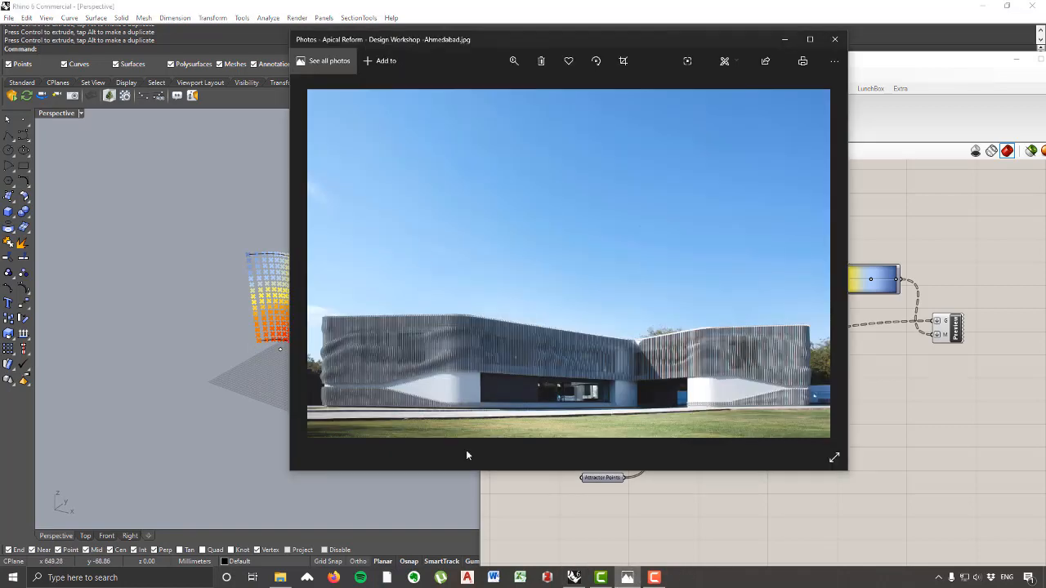
right_drag(196, 460, 278, 421)
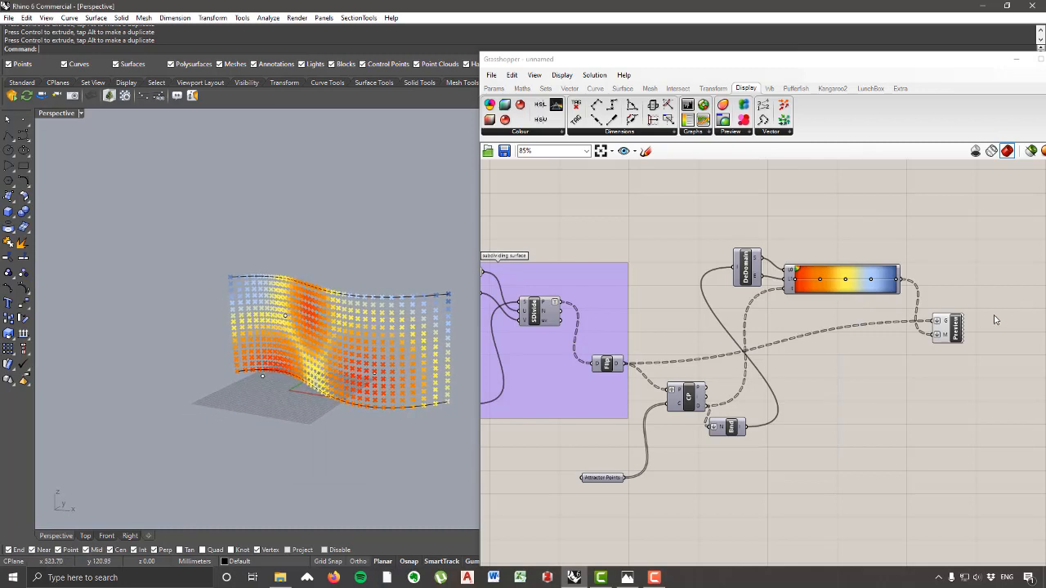
Step: Select the Deconstruct Domain, Gradient and Custom Preview components together and move them slightly higher above the Closest Point chain
drag(1020, 364, 727, 208)
right_drag(852, 289, 813, 375)
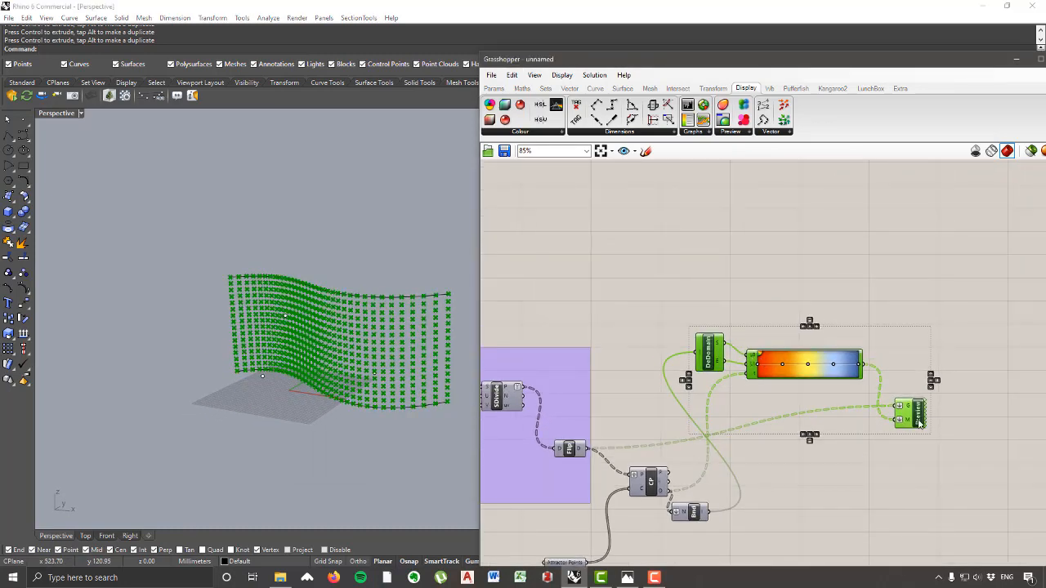
drag(920, 422, 860, 288)
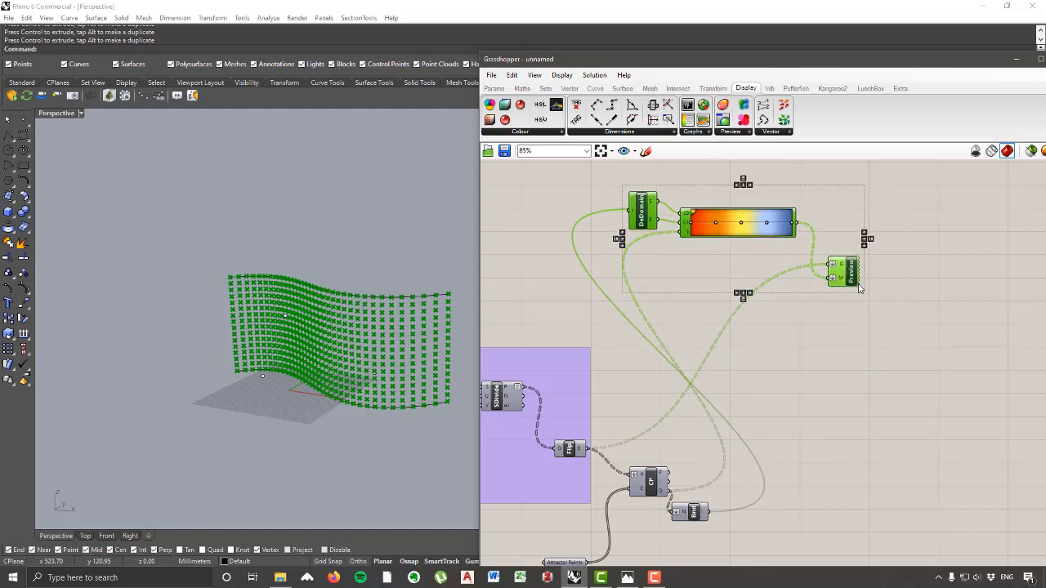
scroll(859, 288, down, 3)
drag(789, 286, 826, 356)
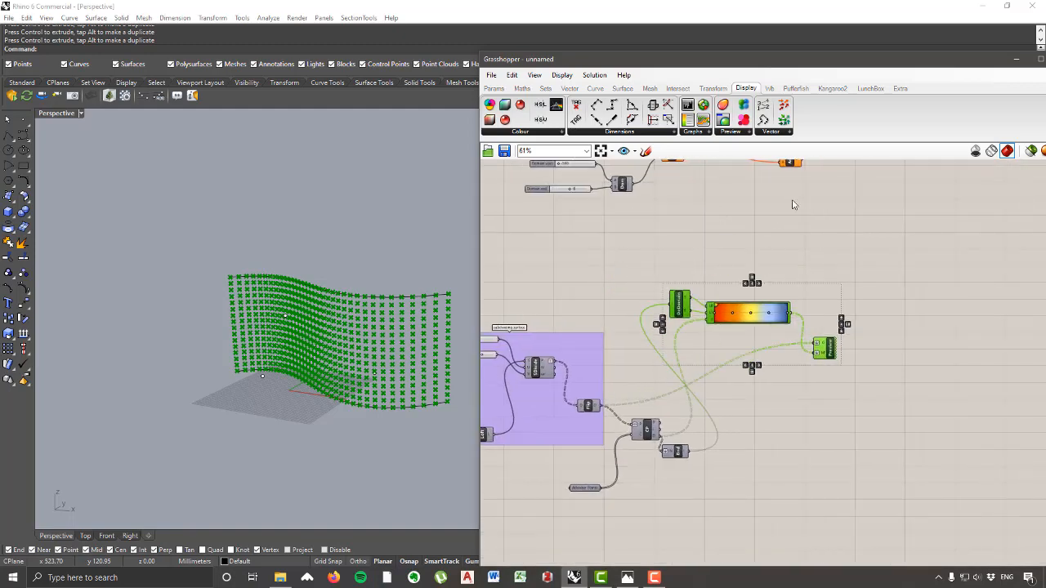
Step: Select the entire older definition above the new one and move it farther up to free canvas space
scroll(794, 205, down, 5)
right_drag(851, 177, 789, 303)
drag(866, 327, 539, 166)
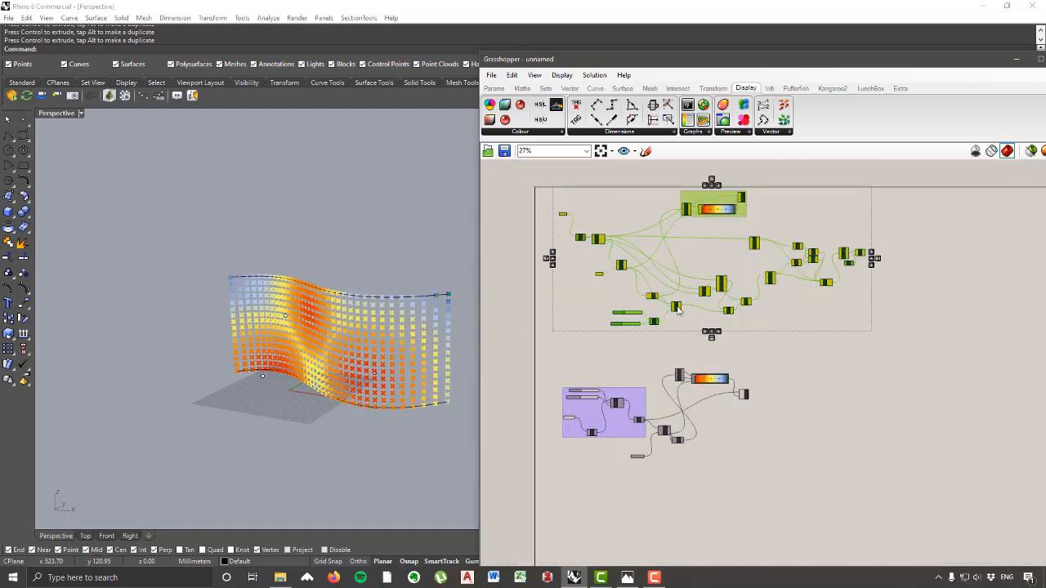
drag(679, 311, 686, 266)
scroll(705, 416, up, 12)
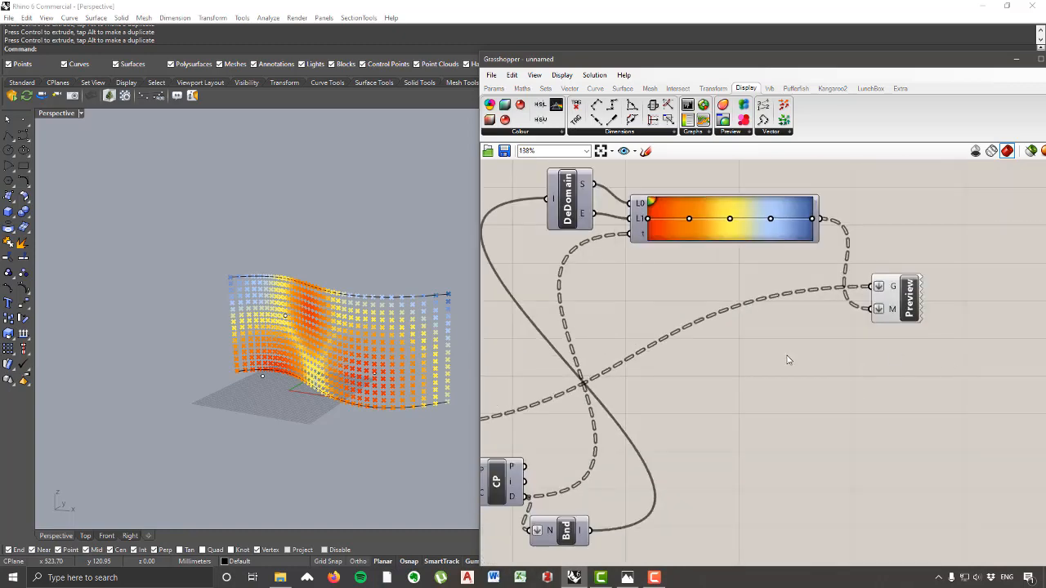
scroll(789, 359, down, 7)
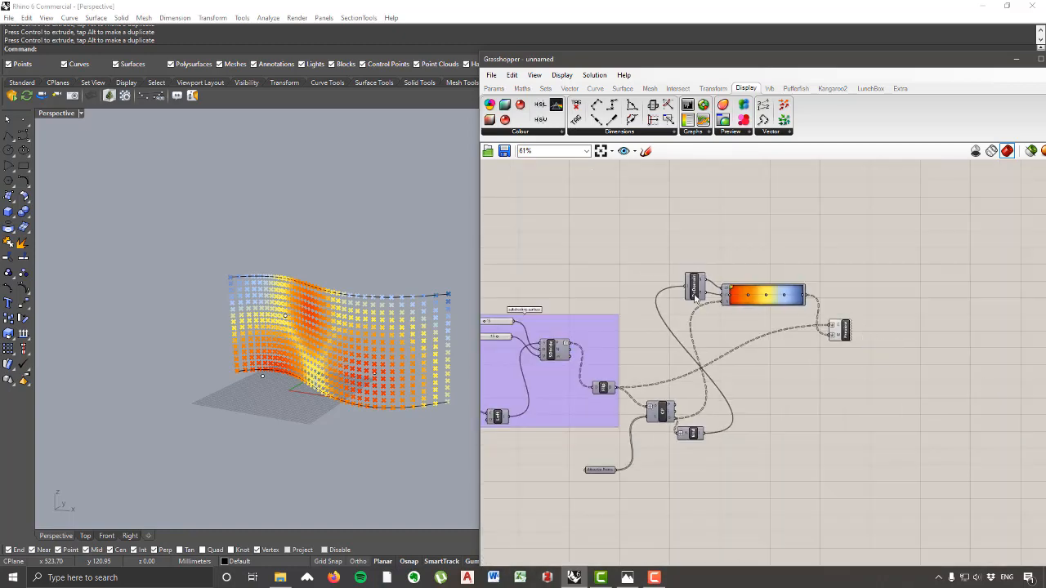
Step: Group the Deconstruct Domain, Gradient and Custom Preview components, shift the group up and name it "attractor pt color preview"
drag(841, 335, 848, 326)
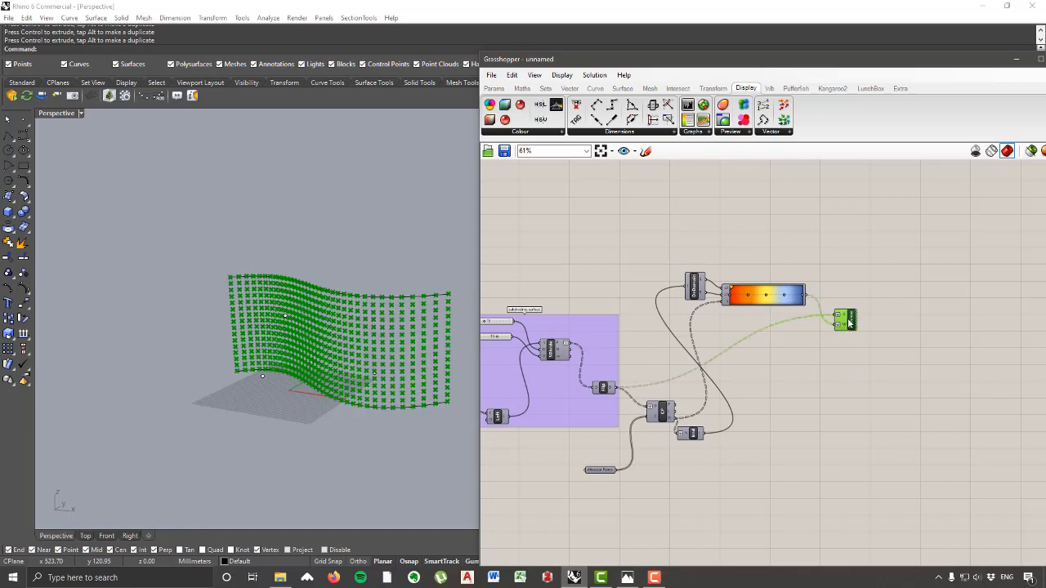
drag(984, 357, 649, 222)
right_click(697, 222)
click(725, 311)
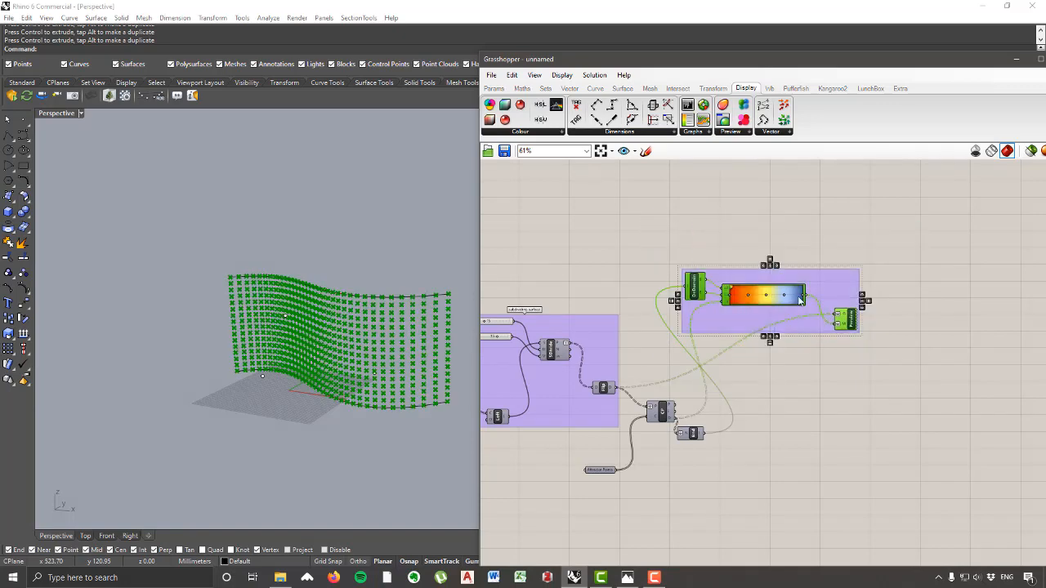
drag(822, 279, 810, 248)
right_click(810, 248)
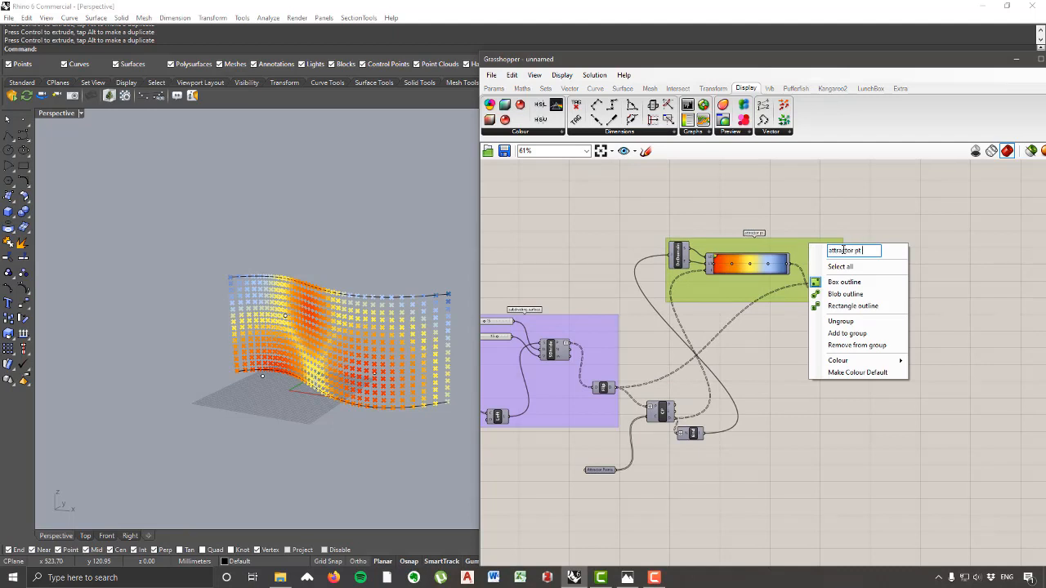
text(or preview)
click(855, 236)
Step: Turn off the preview of the grouped colour preview components and move the group farther up the canvas
drag(896, 322, 643, 189)
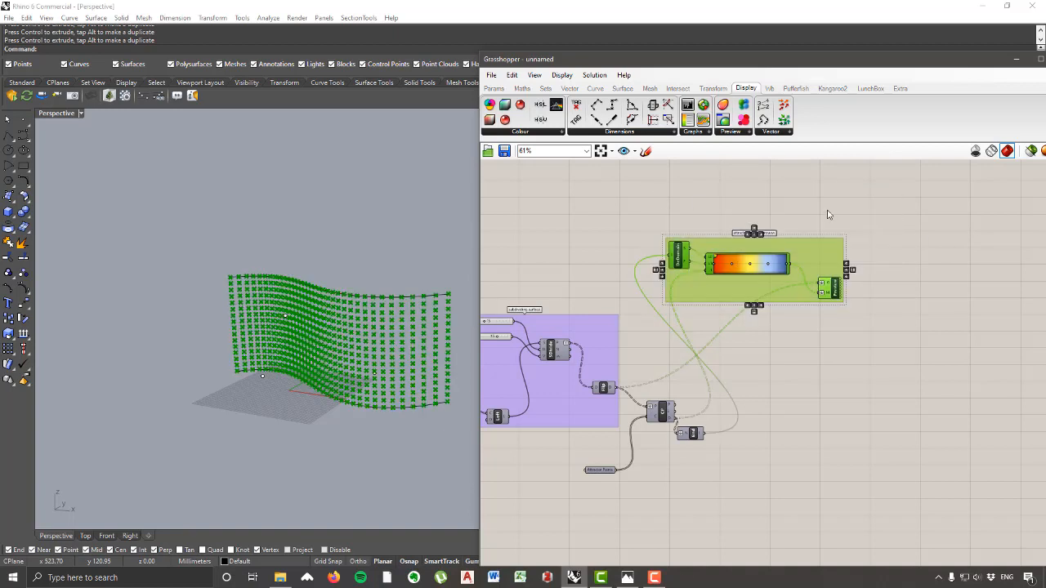
right_click(737, 191)
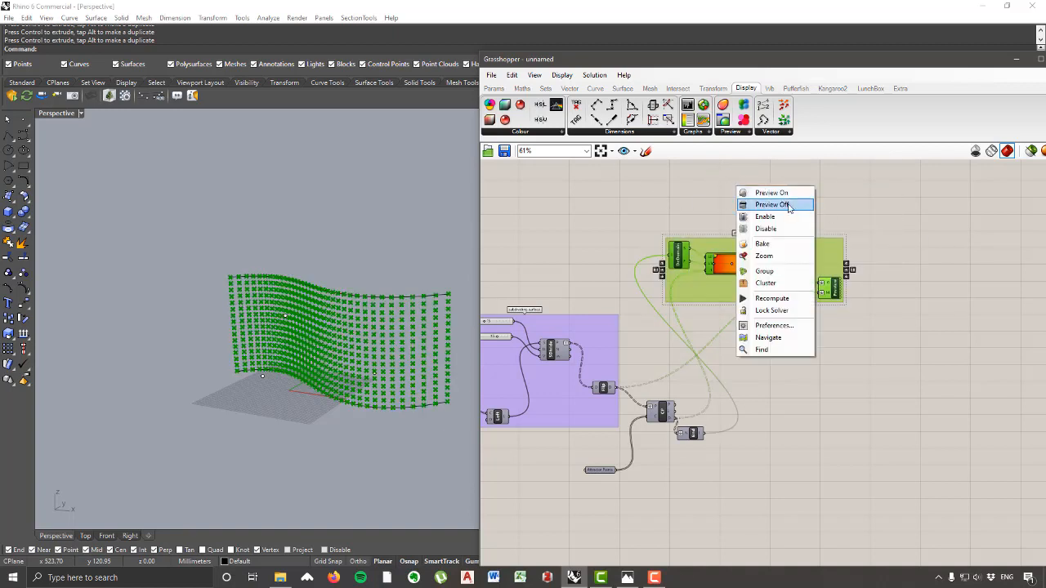
click(788, 207)
drag(806, 250, 848, 214)
click(856, 336)
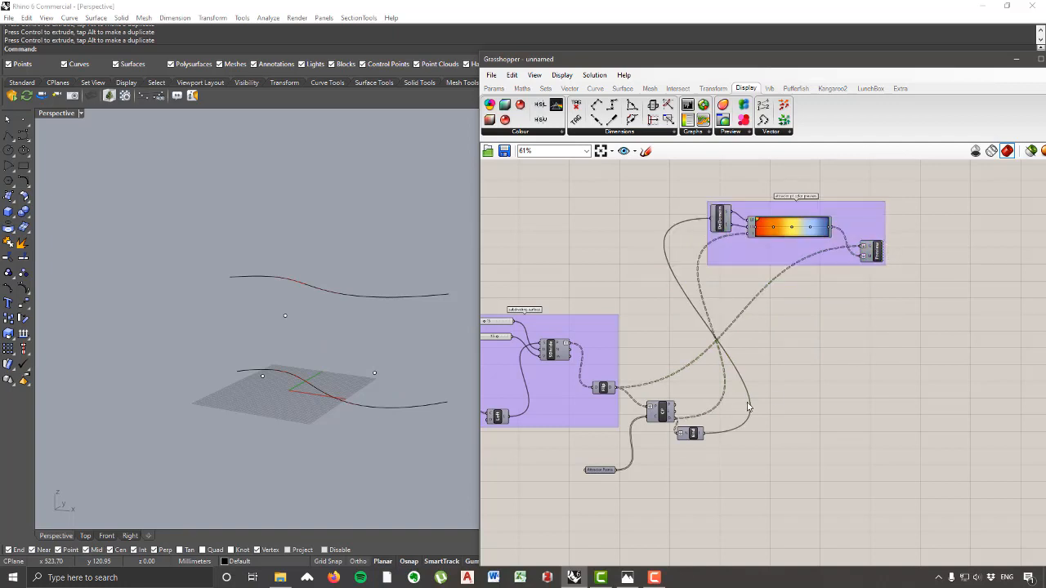
Step: Turn on the preview of the Flip Matrix component to display the facade's point grid
right_drag(666, 396, 715, 359)
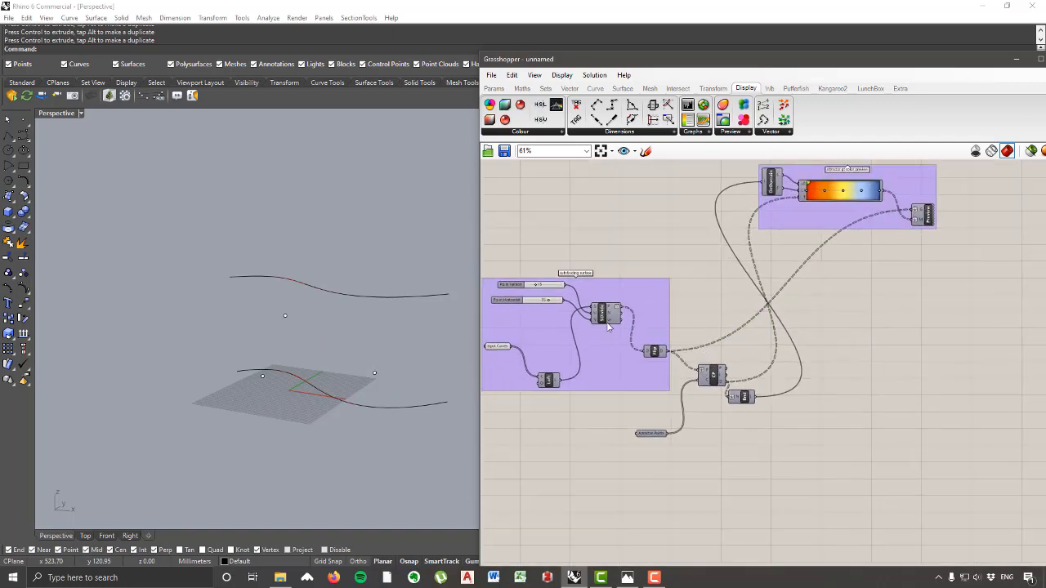
click(659, 352)
right_click(659, 352)
click(697, 370)
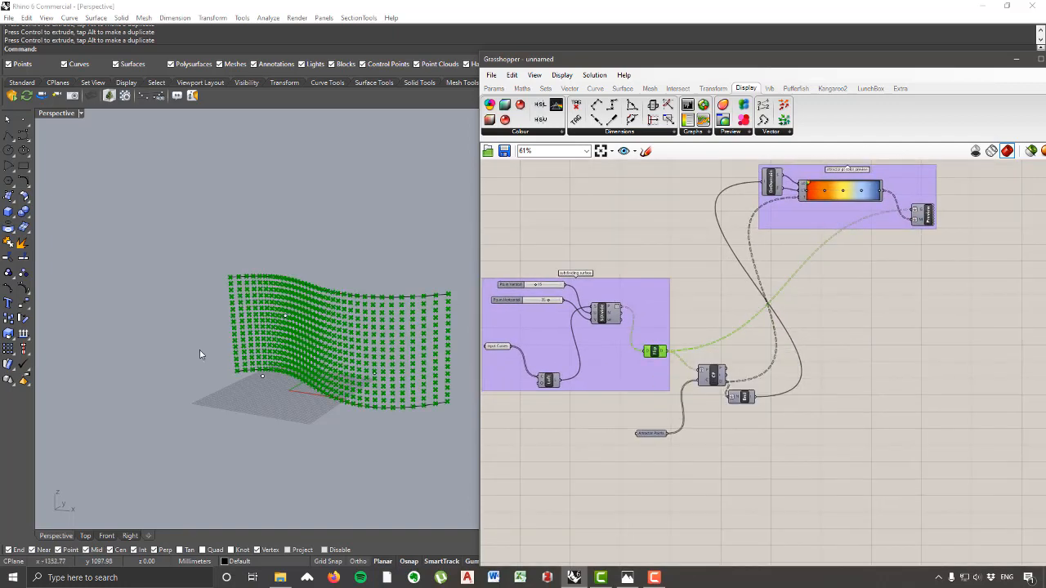
Step: Examine the point grid against the attractor points from several angles and read the domain output by Bounds
click(280, 366)
scroll(750, 398, up, 3)
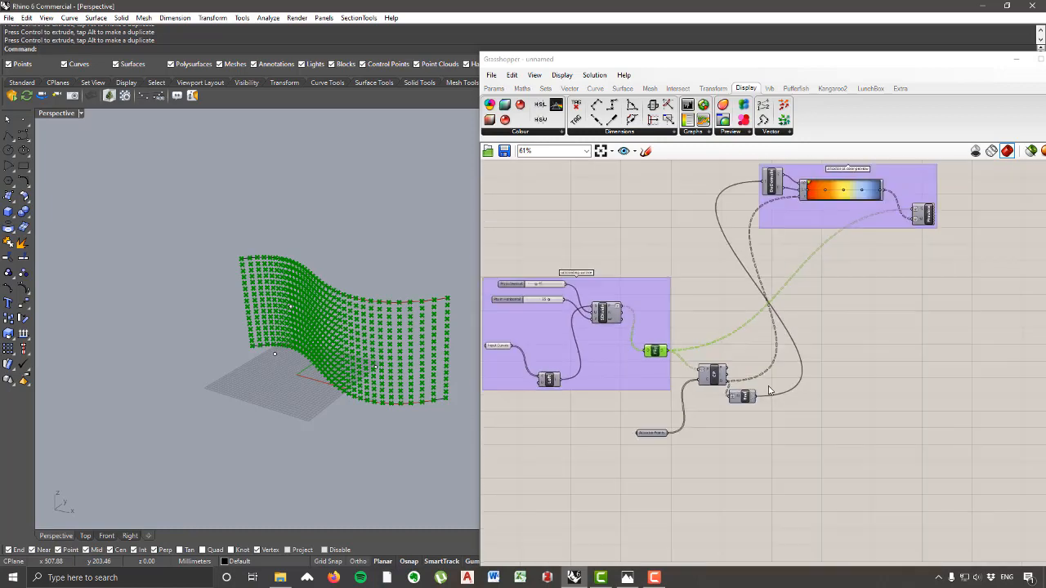
scroll(750, 399, down, 3)
right_drag(413, 280, 349, 337)
click(822, 482)
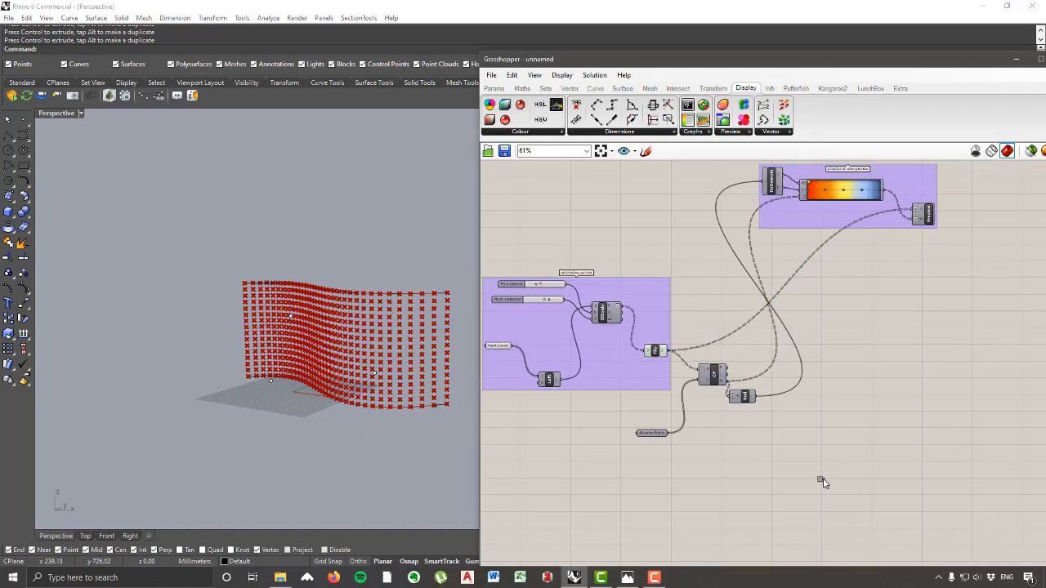
right_drag(797, 431, 778, 455)
scroll(734, 427, up, 2)
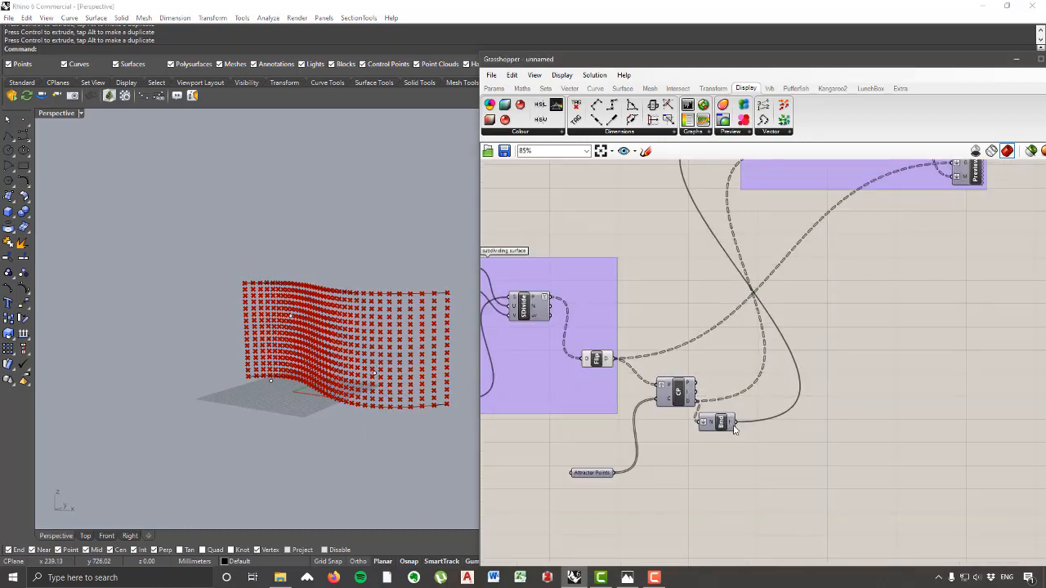
mouse_move(734, 423)
right_drag(272, 416, 288, 286)
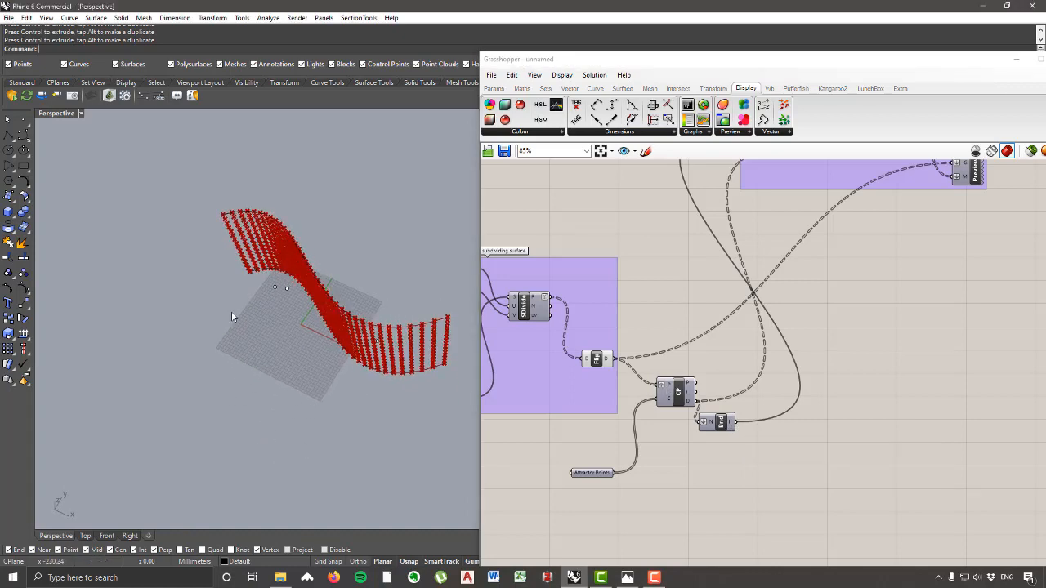
right_drag(283, 343, 283, 362)
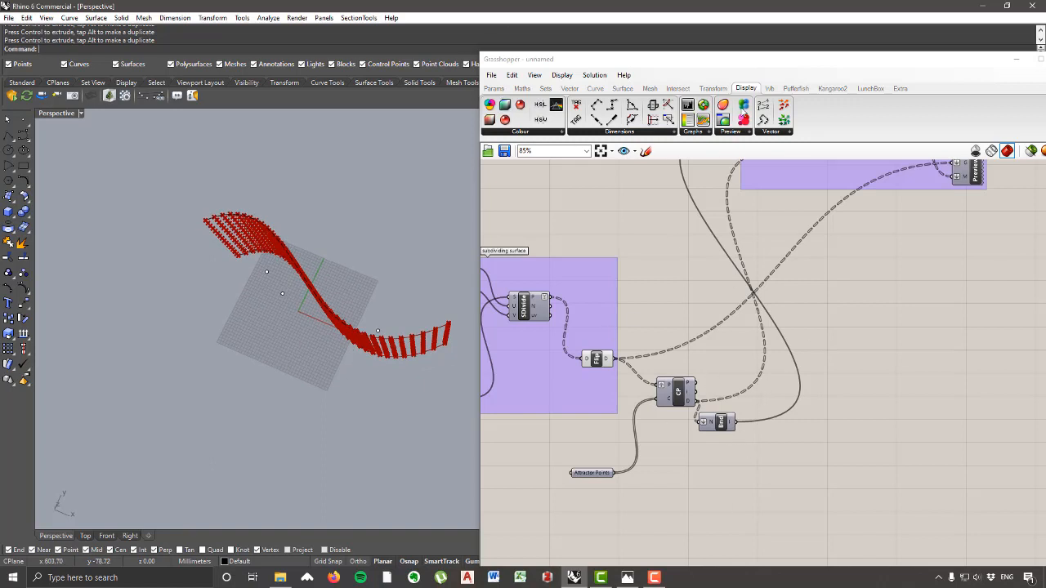
right_drag(777, 359, 810, 368)
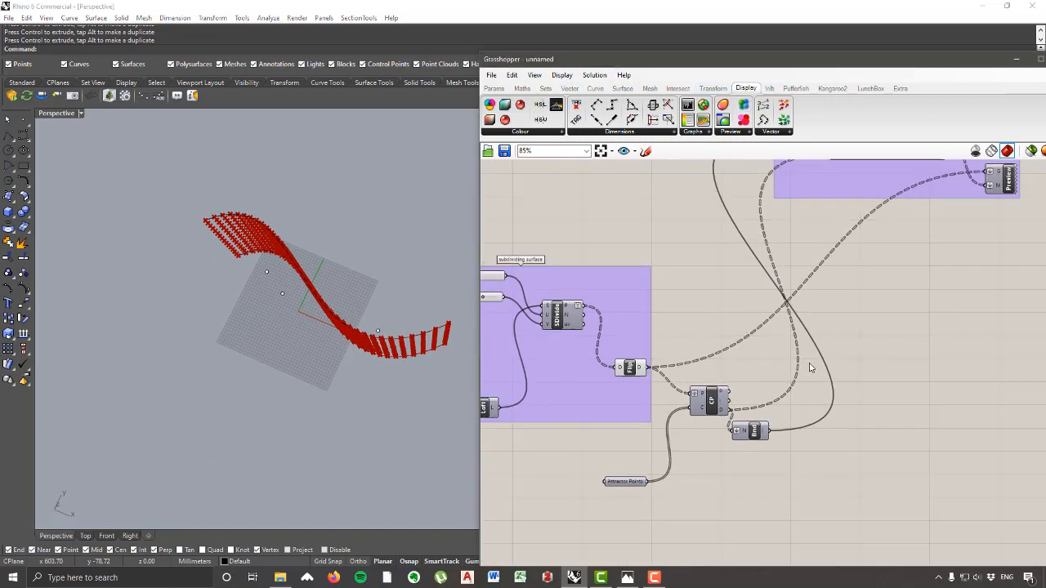
Step: Add a Remap Numbers component to the canvas below the Bounds component
click(523, 88)
click(501, 134)
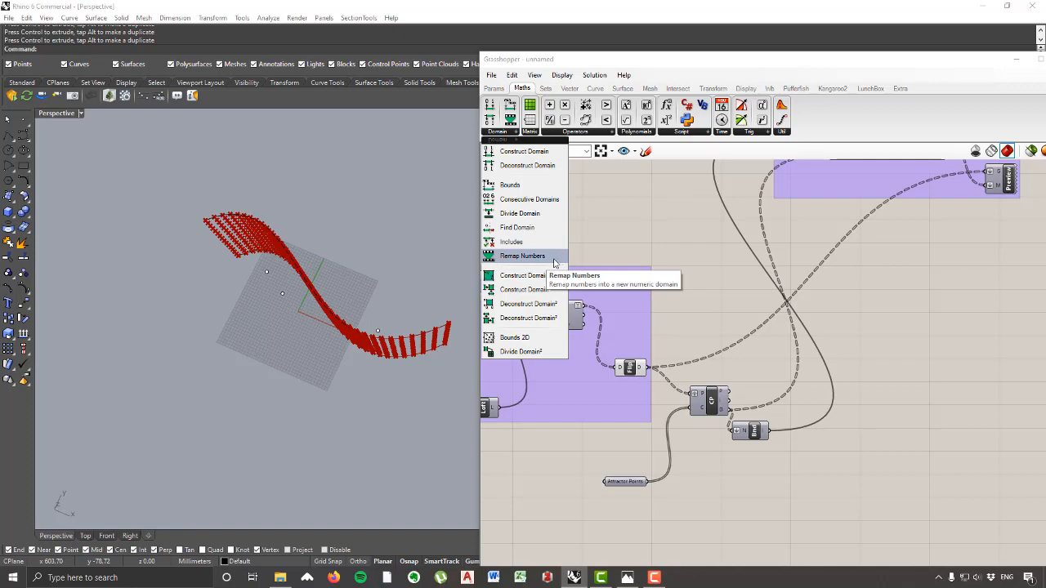
click(527, 257)
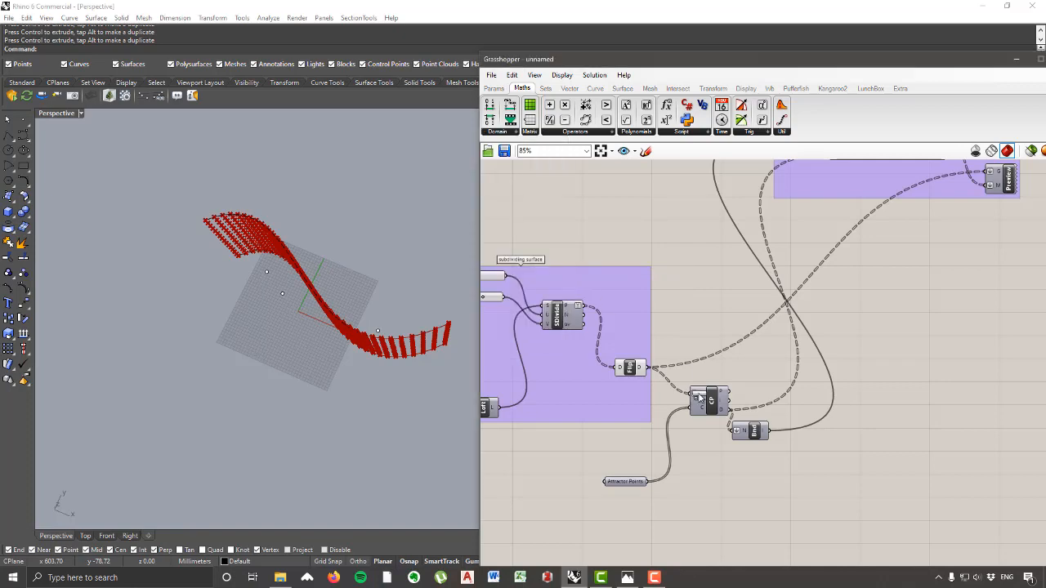
click(812, 486)
right_drag(820, 488, 736, 495)
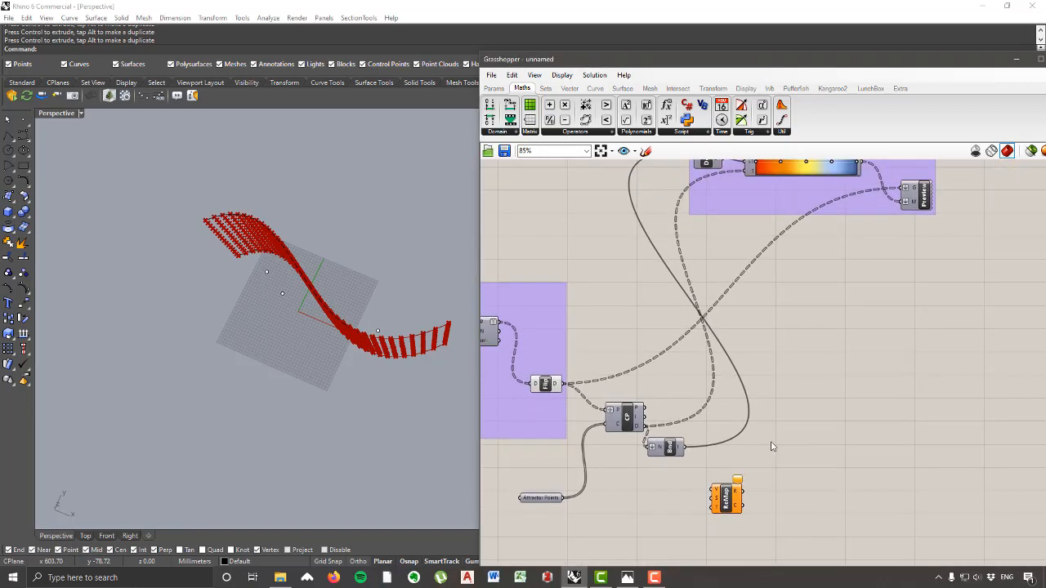
scroll(779, 434, down, 1)
right_drag(777, 434, 805, 427)
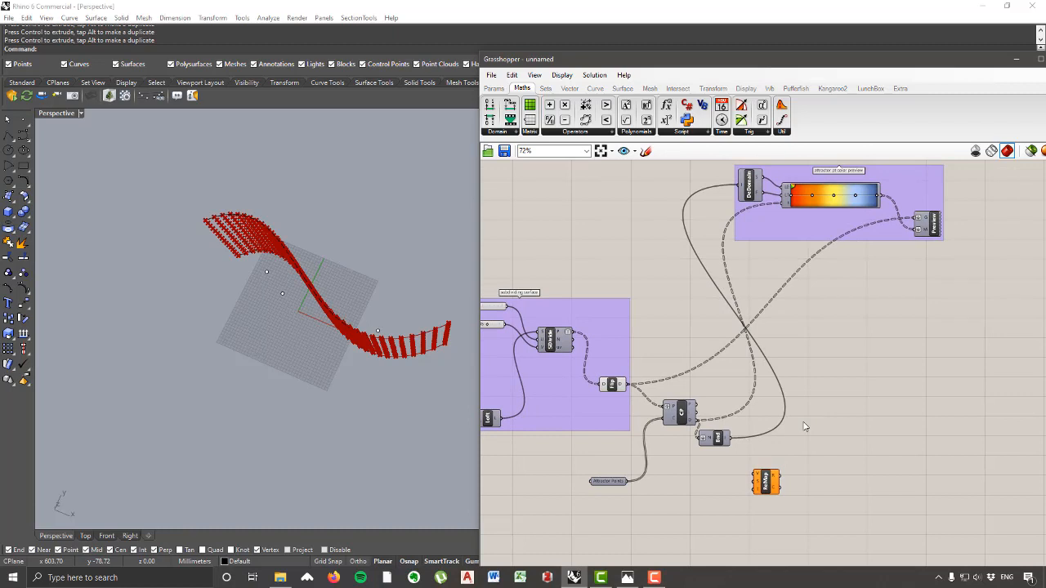
Step: Turn the Custom Preview component's preview back on and inspect the gradient-coloured facade points in perspective
click(929, 226)
middle_click(962, 213)
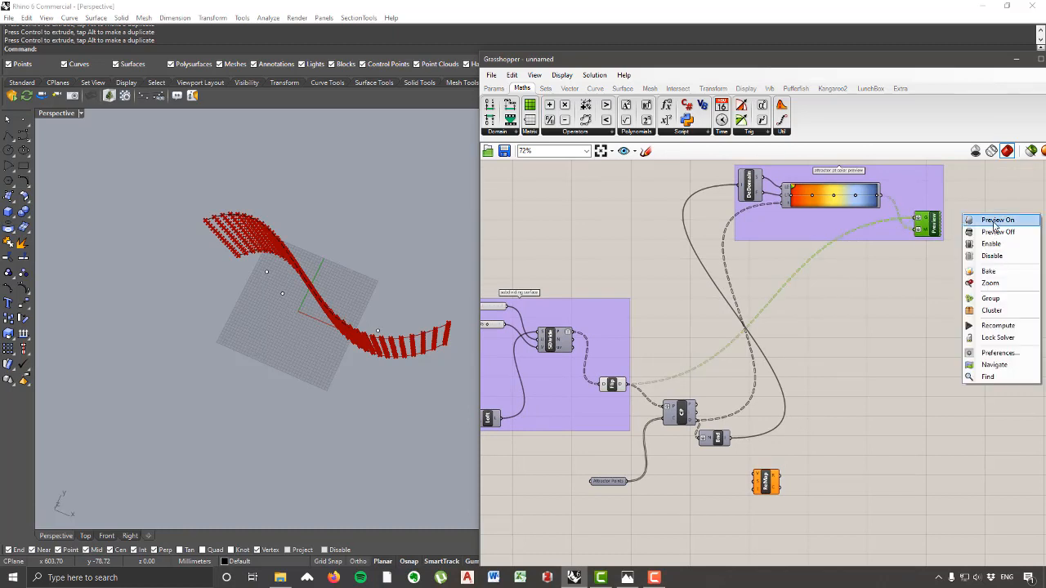
click(992, 222)
right_drag(302, 415, 281, 255)
click(970, 371)
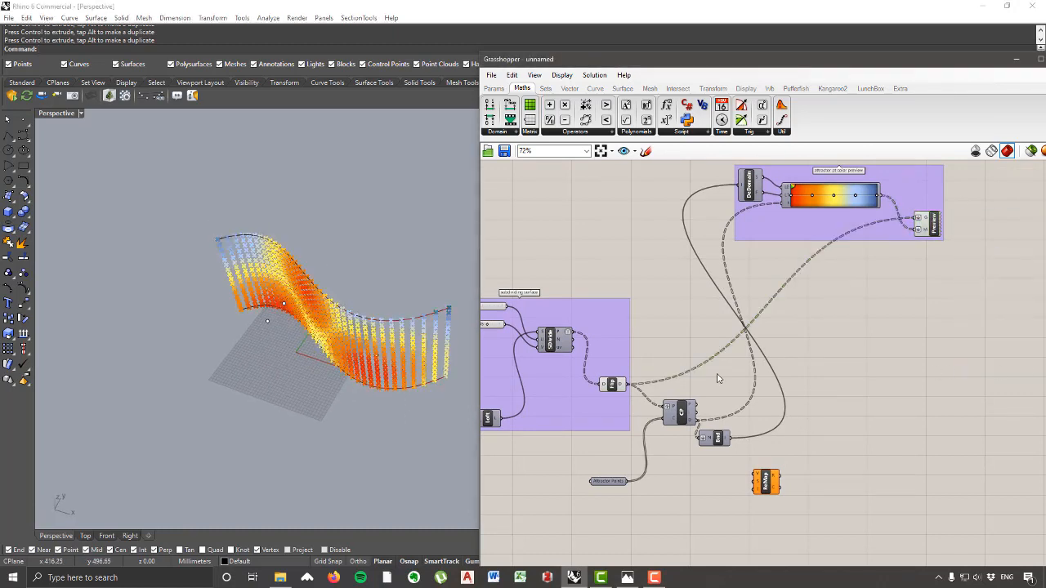
right_drag(436, 379, 404, 346)
scroll(350, 381, up, 2)
right_drag(368, 390, 364, 359)
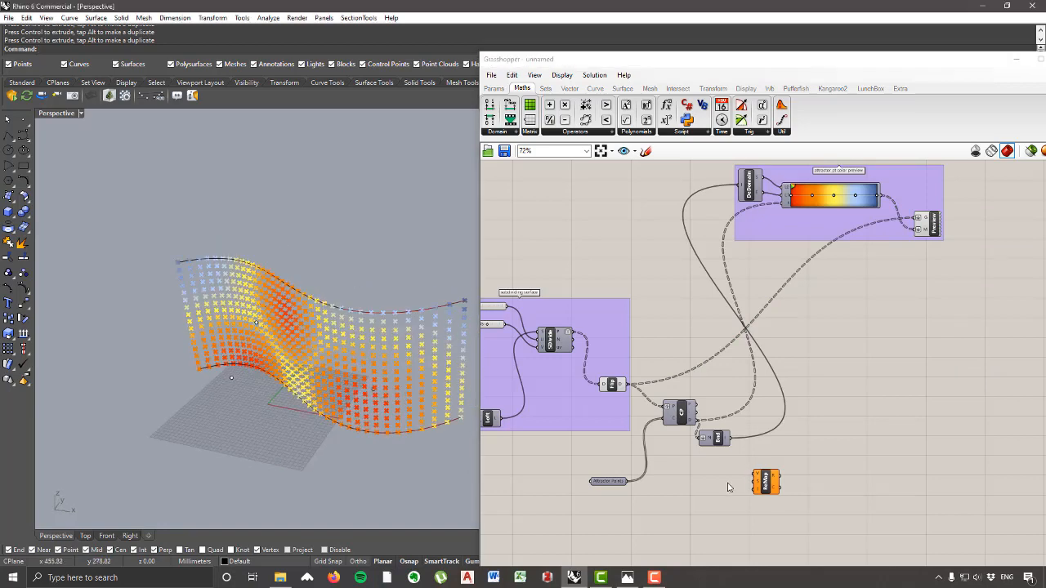
Step: Read the description of the Remap Numbers component and the domain values at the Bounds output
right_drag(730, 487, 753, 466)
scroll(753, 467, up, 2)
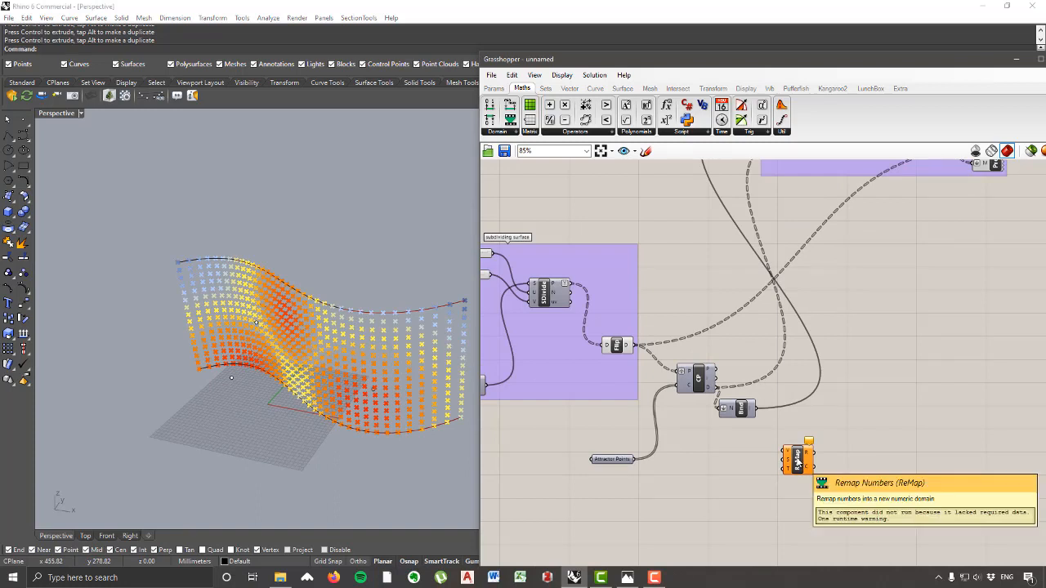
right_drag(897, 419, 773, 380)
right_drag(727, 424, 802, 444)
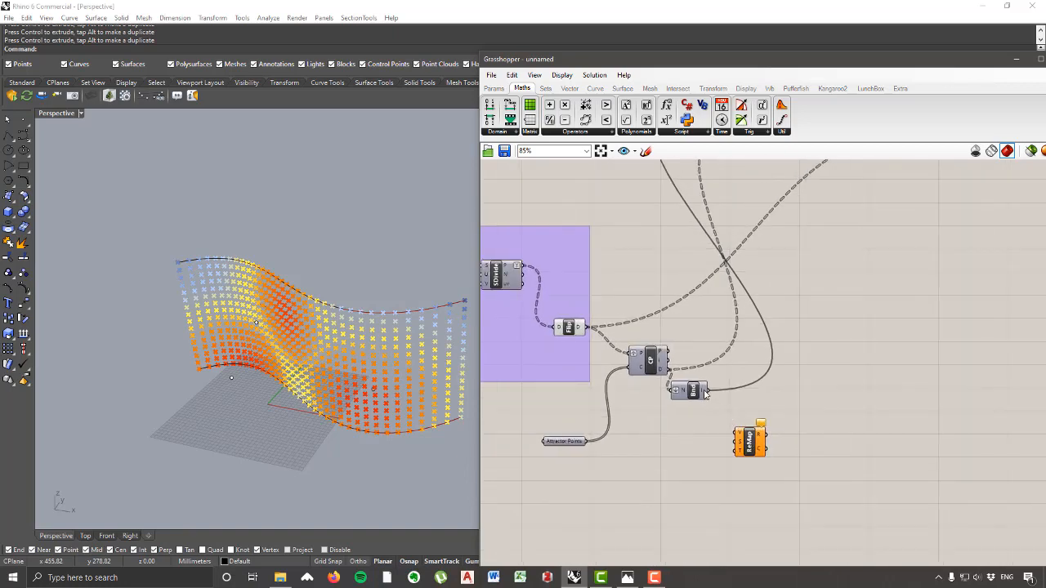
mouse_move(706, 394)
Step: Sketch a number line beside Remap Numbers with the markup pencil, labelling its ends 60 and 325 and a middle tick 190
click(646, 150)
scroll(885, 365, down, 3)
scroll(801, 367, up, 2)
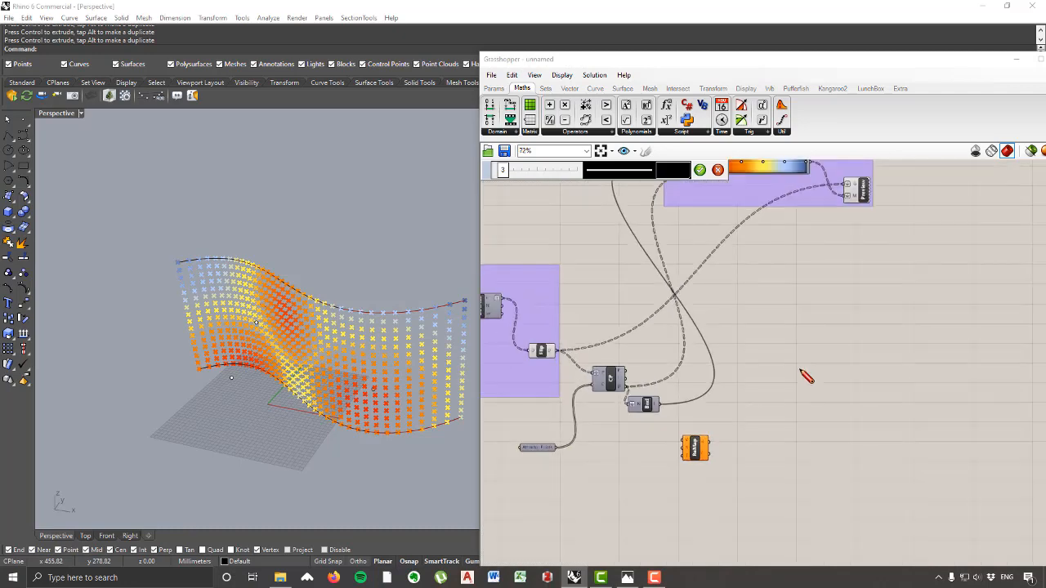
drag(800, 368, 961, 366)
mouse_move(785, 341)
mouse_down()
mouse_move(769, 346)
mouse_move(792, 354)
mouse_move(793, 341)
mouse_up()
mouse_move(954, 335)
mouse_down()
mouse_move(972, 340)
mouse_move(954, 352)
mouse_move(1011, 348)
mouse_move(998, 359)
mouse_up()
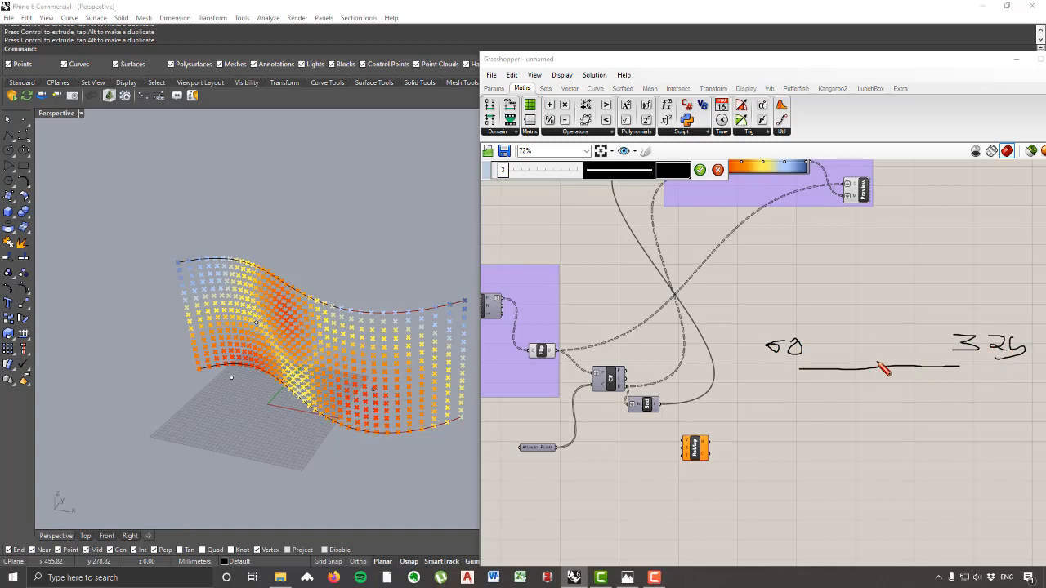
drag(878, 361, 879, 368)
mouse_move(858, 331)
mouse_down()
mouse_move(862, 349)
mouse_move(872, 334)
mouse_move(873, 353)
mouse_move(898, 329)
mouse_move(891, 322)
mouse_move(901, 325)
mouse_up()
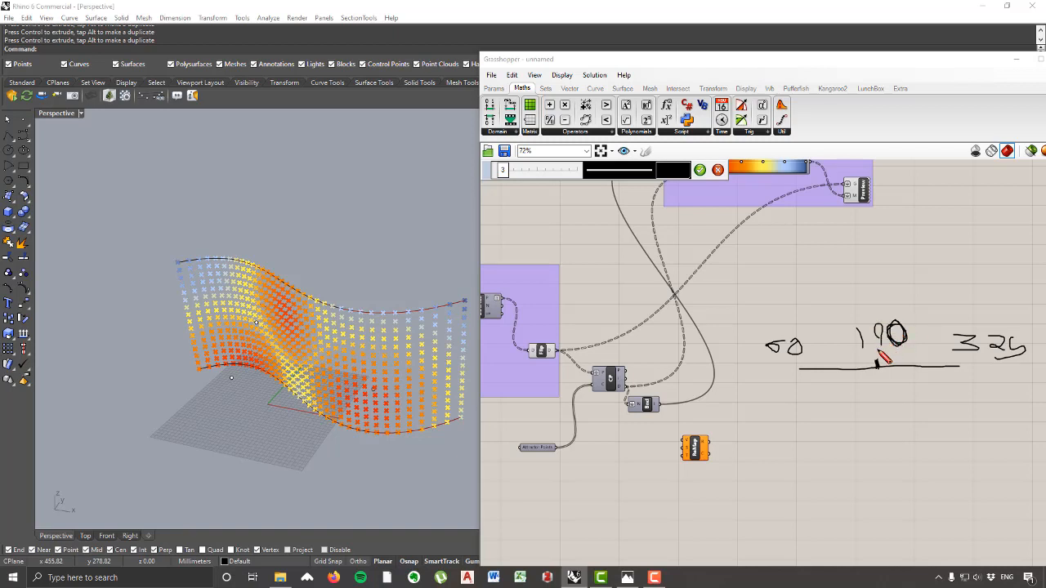
right_drag(902, 384, 864, 374)
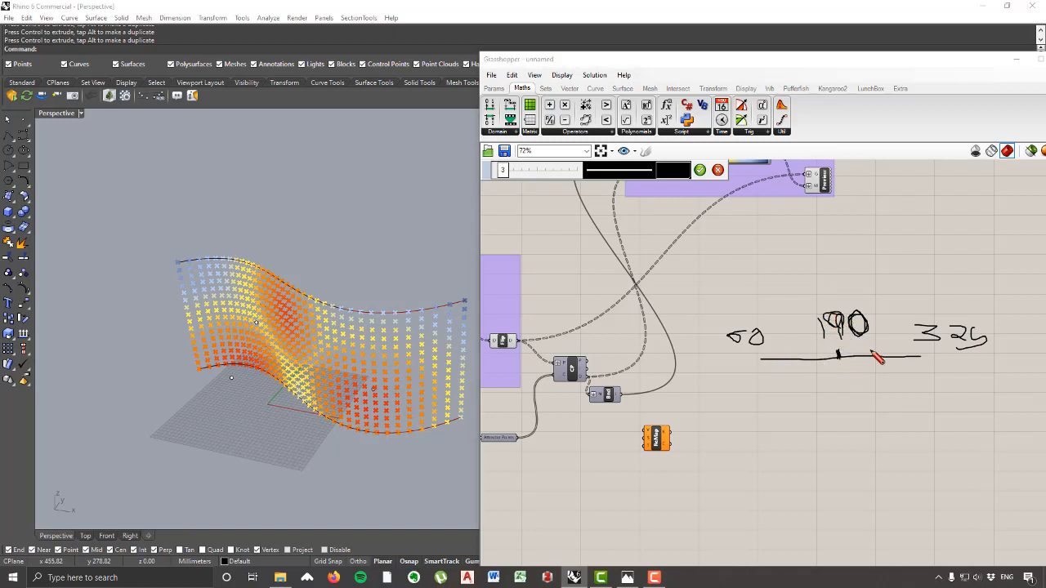
Step: Sketch a second number line with ends 0 and 1 and a middle tick labelled 0.5, and discard the markup
click(727, 423)
drag(727, 423, 927, 449)
drag(963, 407, 969, 457)
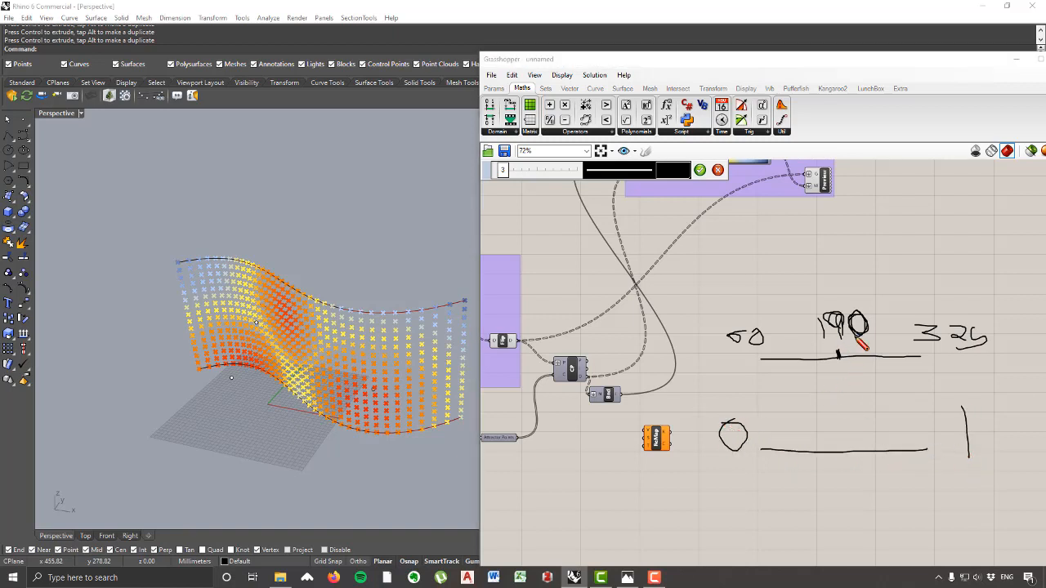
drag(842, 449, 822, 412)
click(837, 427)
drag(857, 409, 865, 442)
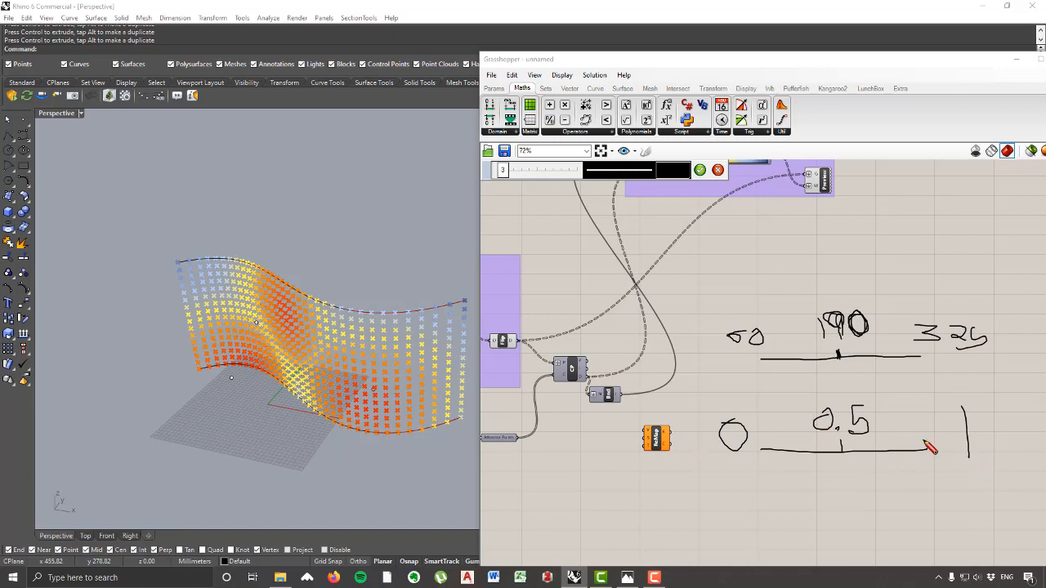
click(717, 169)
Step: Wire the Closest Point distances into the Remap Numbers value input and the Bounds domain into its source input
scroll(738, 423, up, 3)
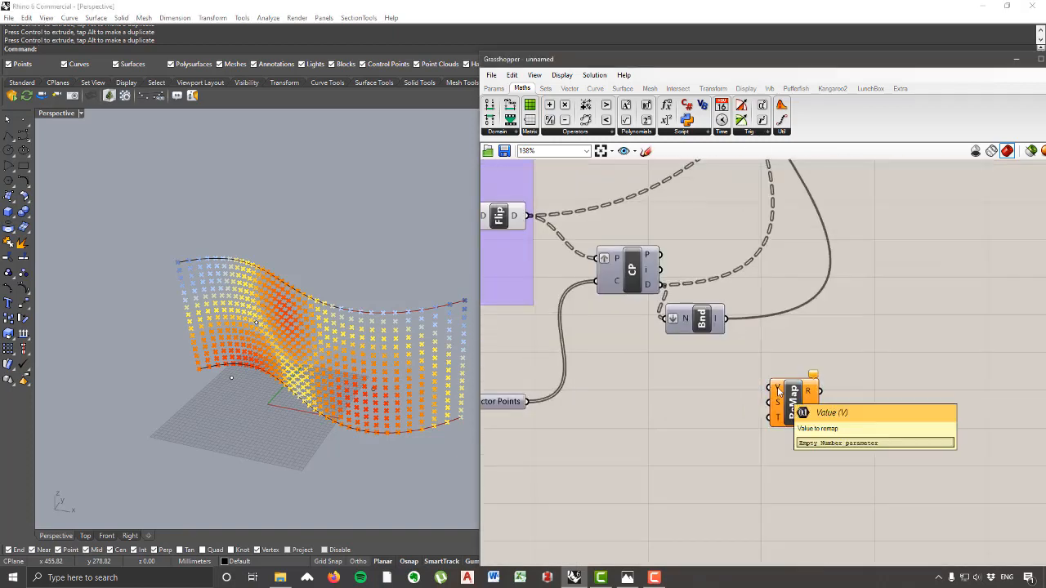
scroll(778, 392, down, 2)
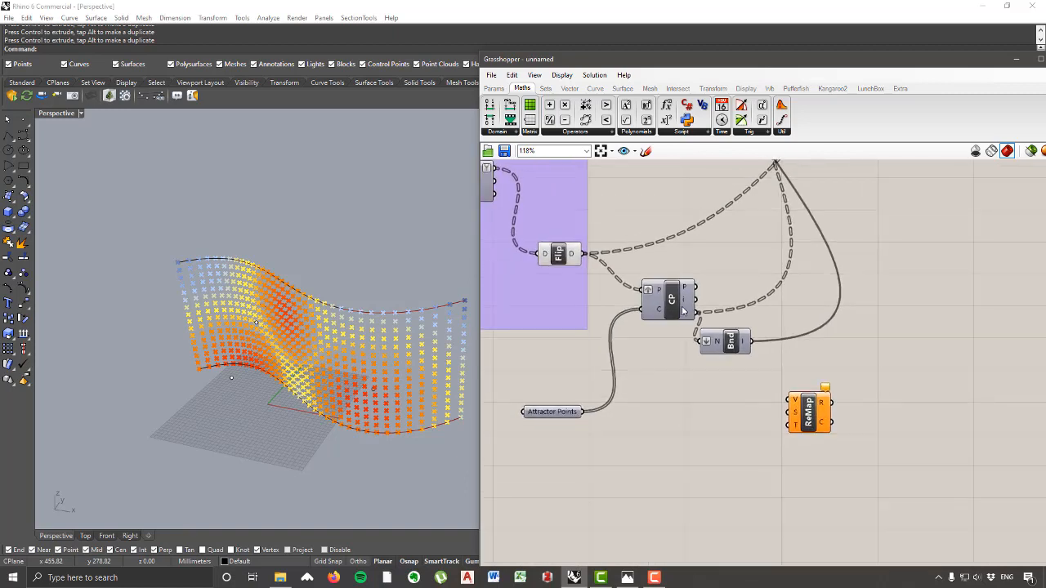
mouse_move(687, 313)
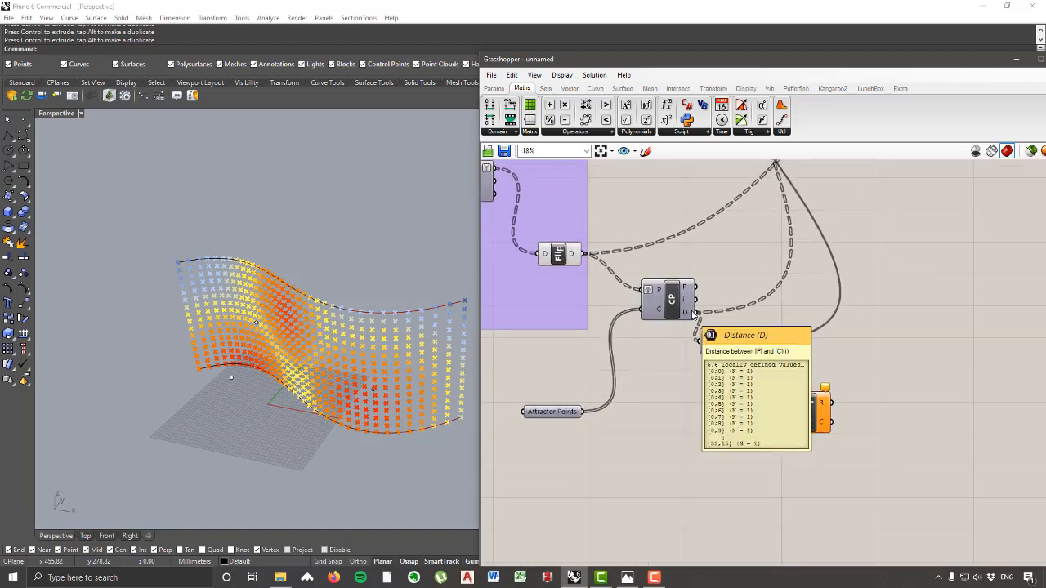
drag(696, 313, 803, 468)
mouse_move(789, 463)
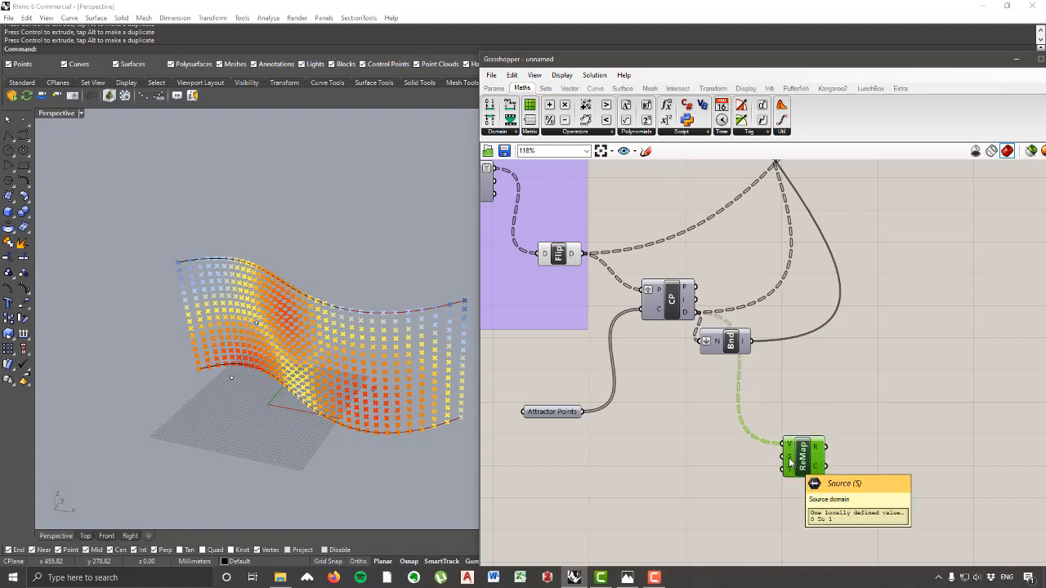
mouse_move(744, 344)
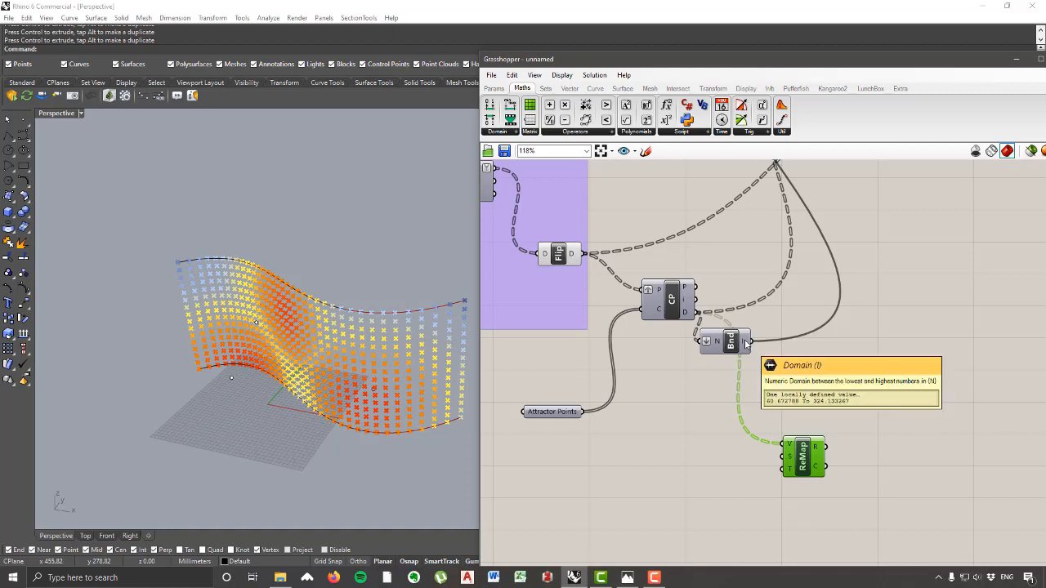
drag(745, 344, 783, 460)
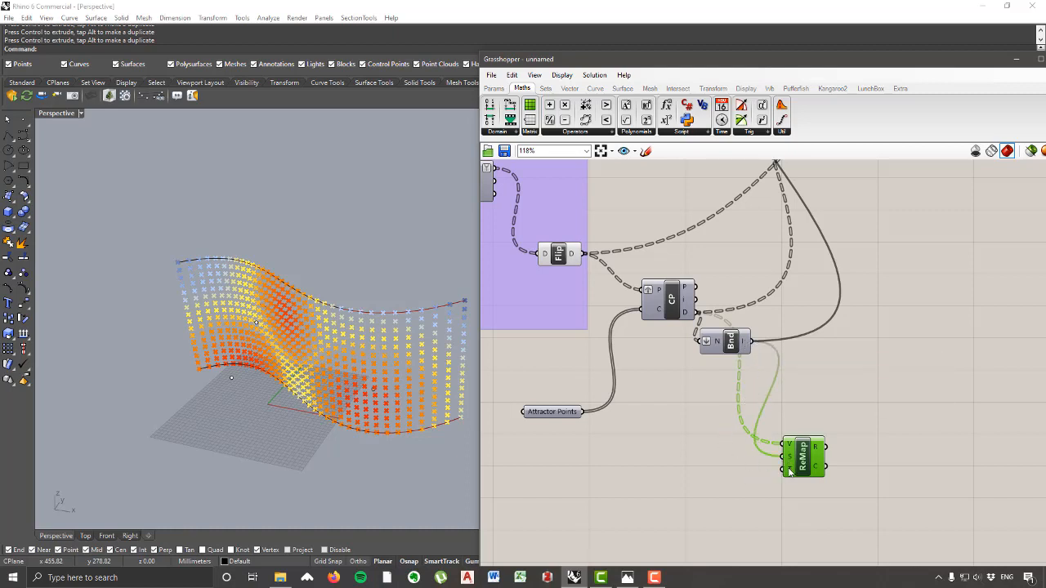
mouse_move(790, 472)
drag(804, 464, 839, 441)
Step: Compare the facade points in perspective with the reference facade photo in Photos, and return to Grasshopper
right_drag(269, 246, 333, 225)
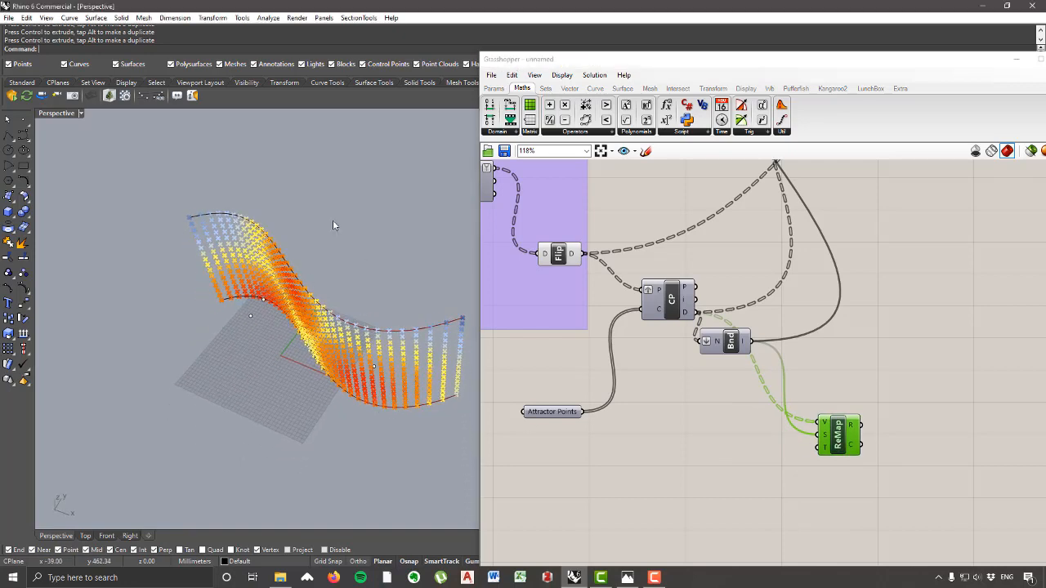
key(alt+Tab)
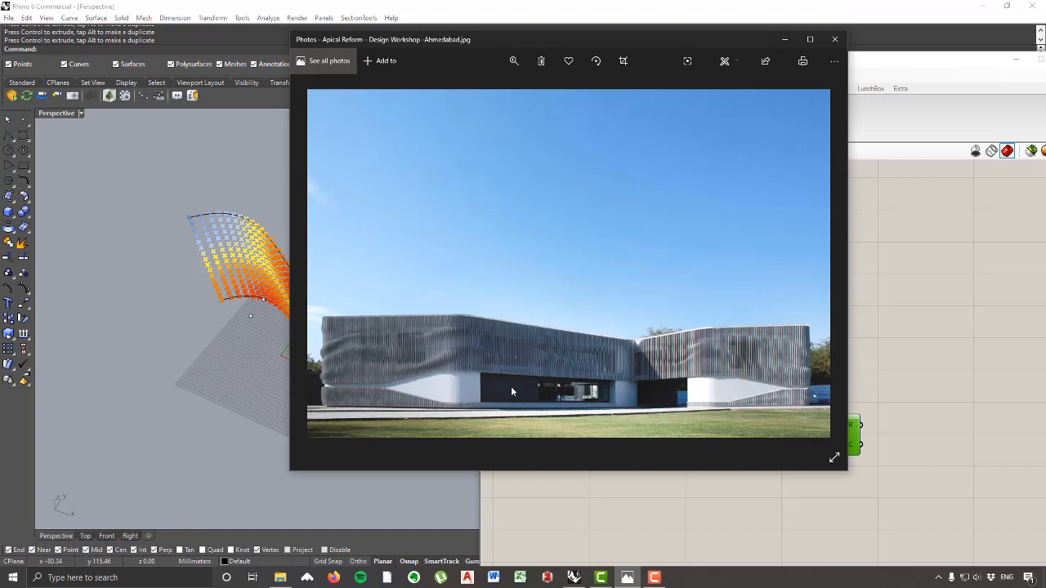
key(alt+Tab)
Step: Add a Construct Domain component below Remap Numbers and wire its output into the target input
right_drag(957, 276, 910, 171)
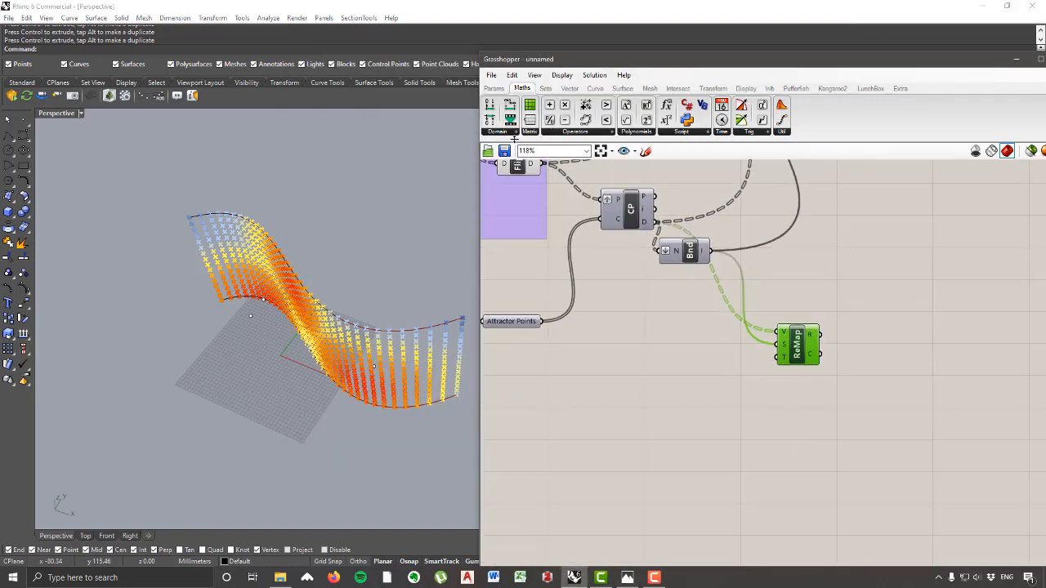
click(506, 133)
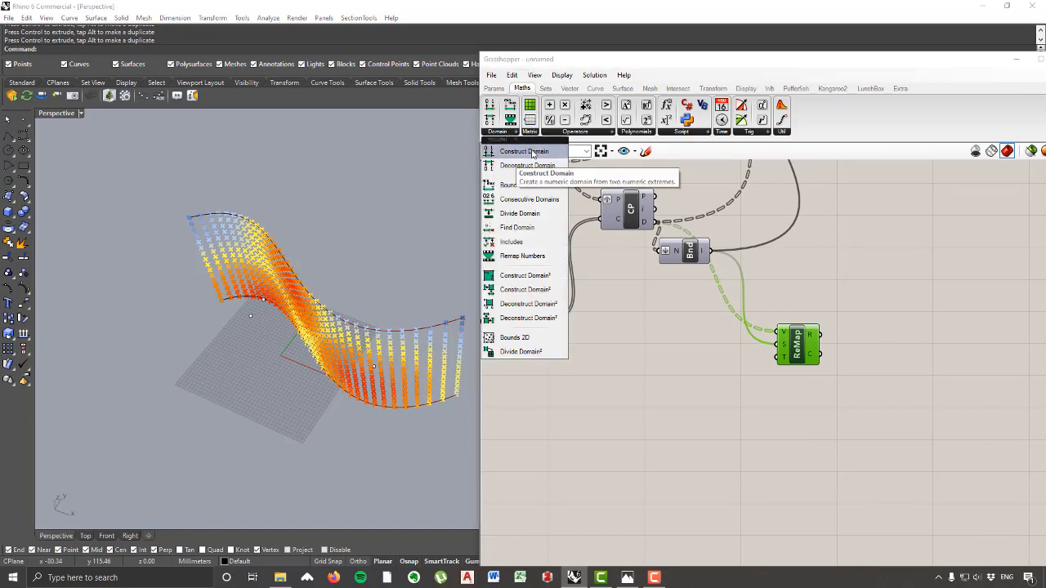
click(532, 154)
click(700, 410)
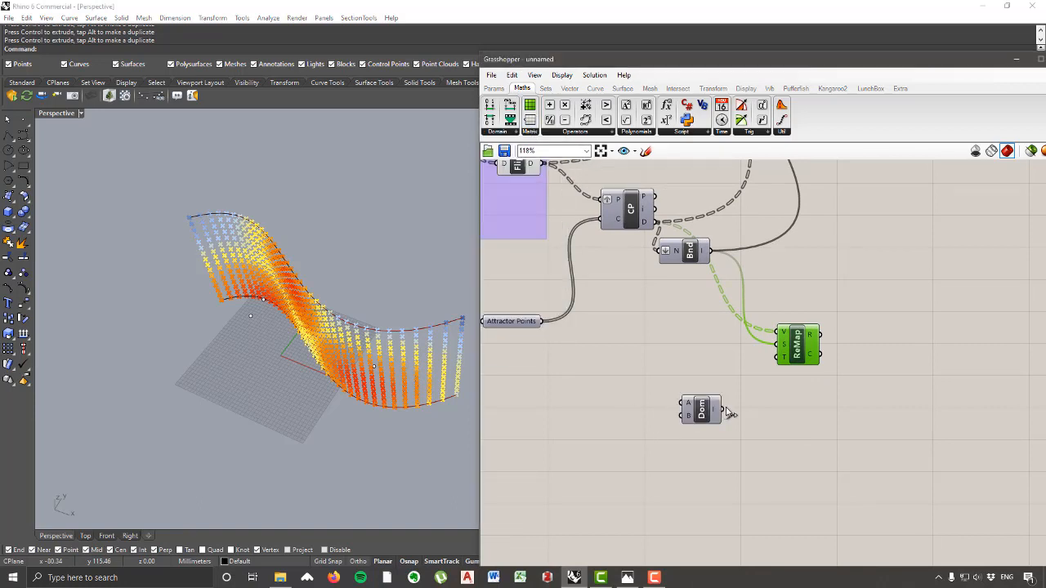
drag(721, 410, 780, 357)
drag(697, 421, 725, 424)
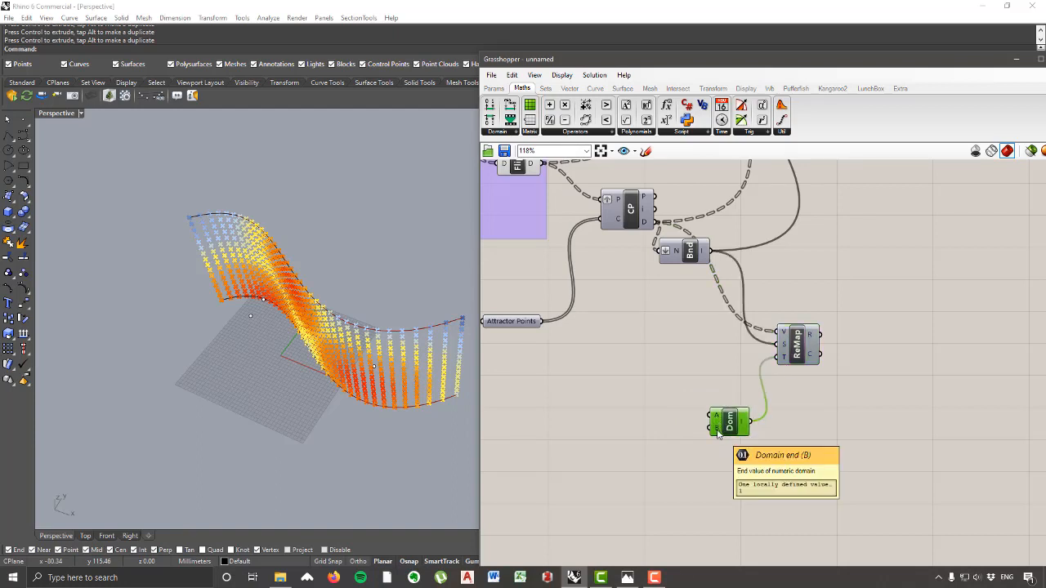
mouse_move(812, 338)
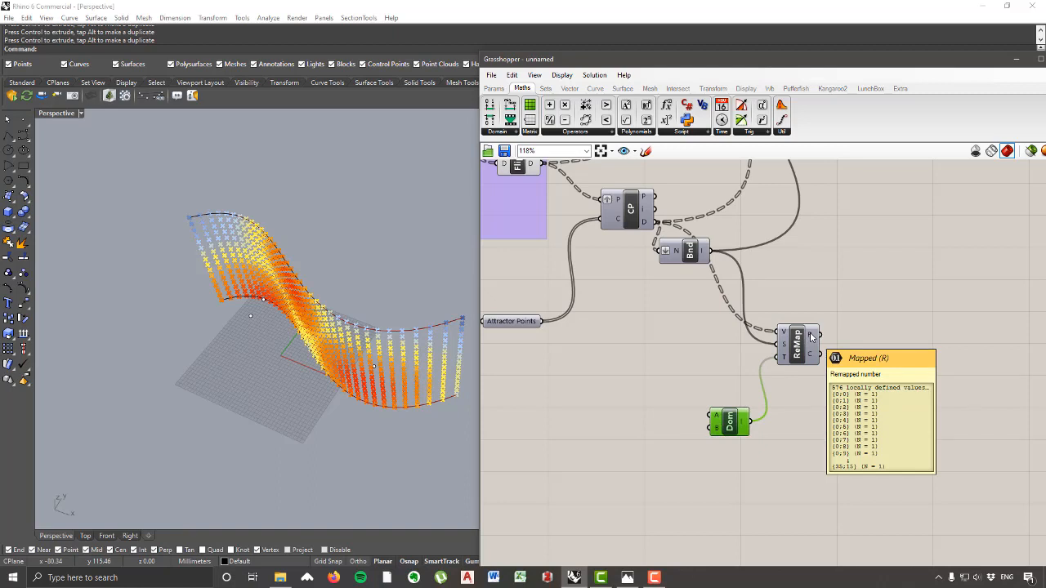
Step: Create a number slider ranging from -5000 to 5000 beside the Construct Domain component
double_click(652, 392)
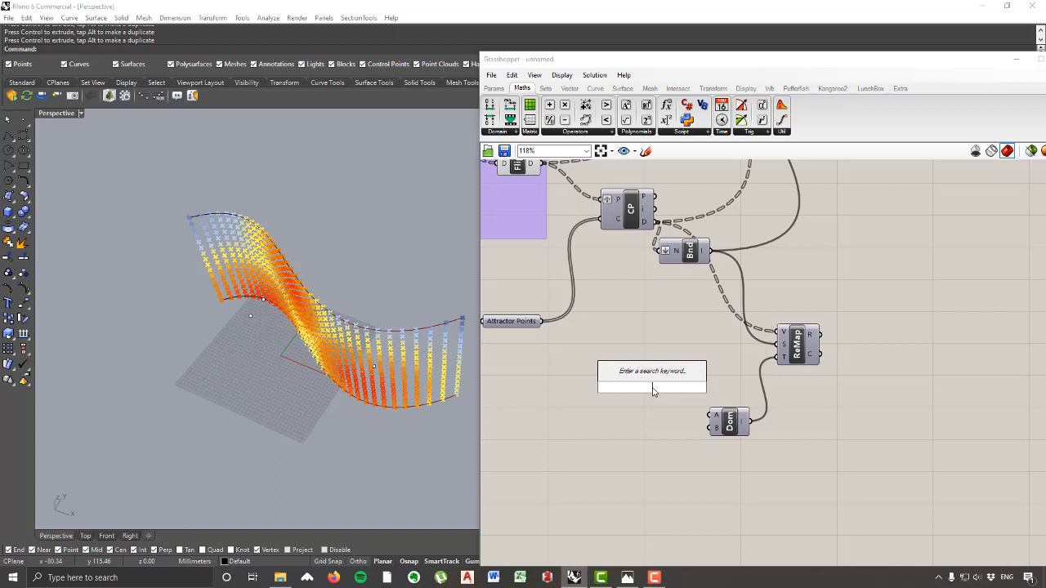
text(-500)
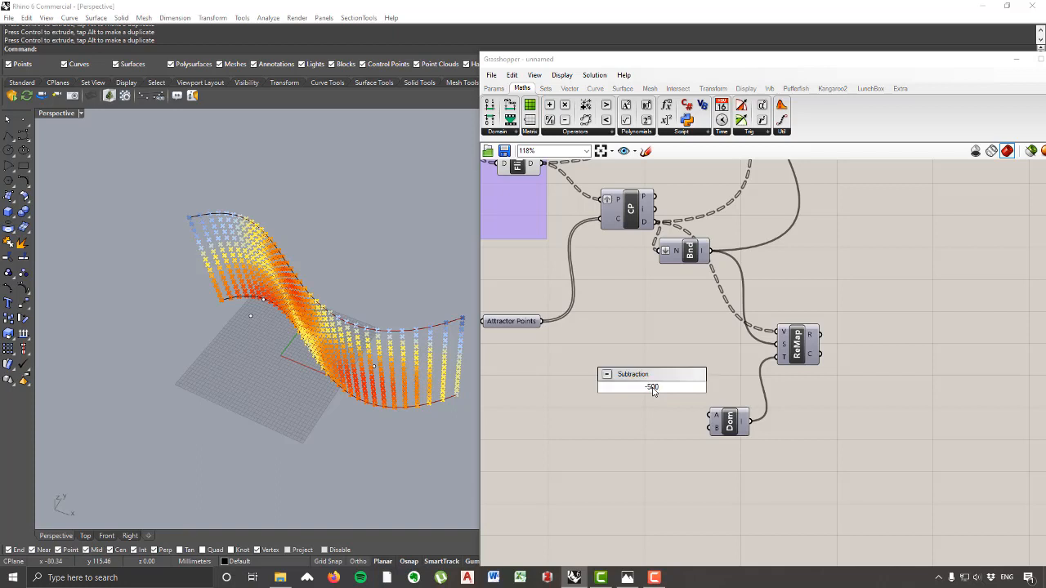
text(<500)
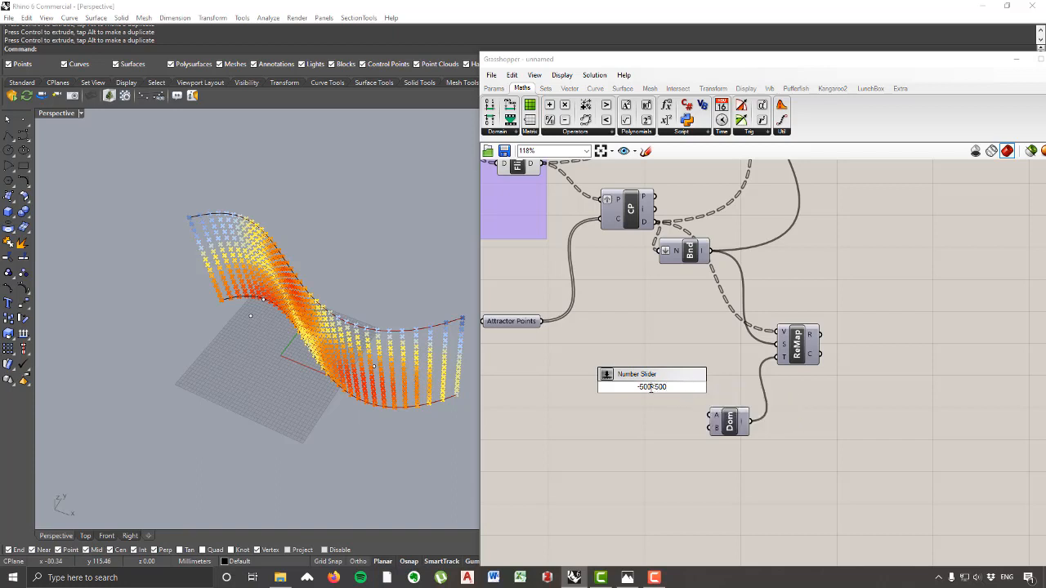
key(Left)
key(Left)
key(Left)
key(Left)
text(0)
click(674, 387)
text(0)
key(Return)
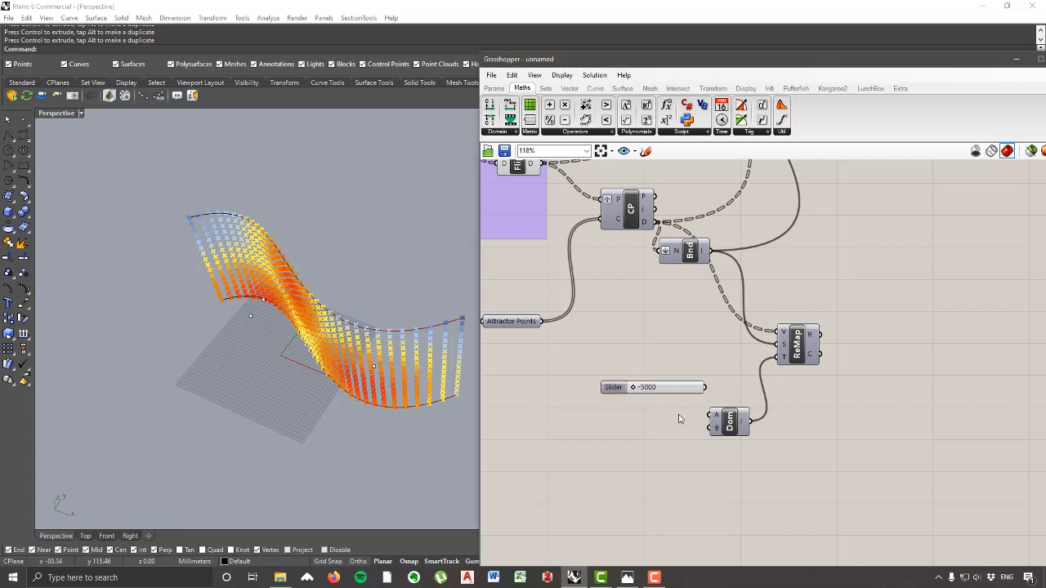
Step: Duplicate the slider and wire the two sliders into the start and end inputs of Construct Domain
drag(675, 394, 665, 431)
scroll(699, 403, up, 3)
drag(713, 390, 717, 437)
drag(756, 439, 779, 419)
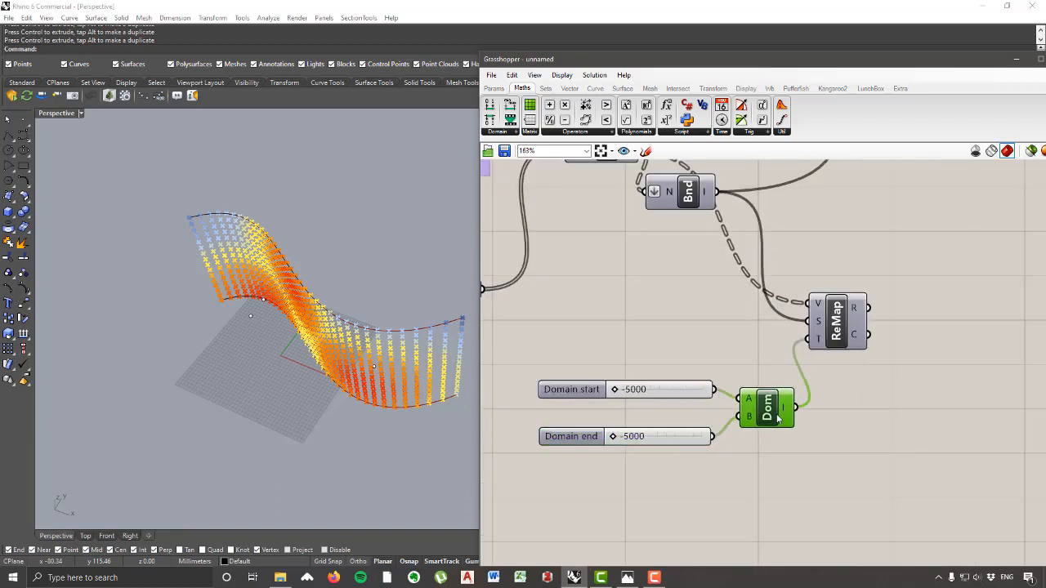
Step: Set the Domain start slider to 0 and the Domain end slider to 1000
double_click(660, 393)
text(0)
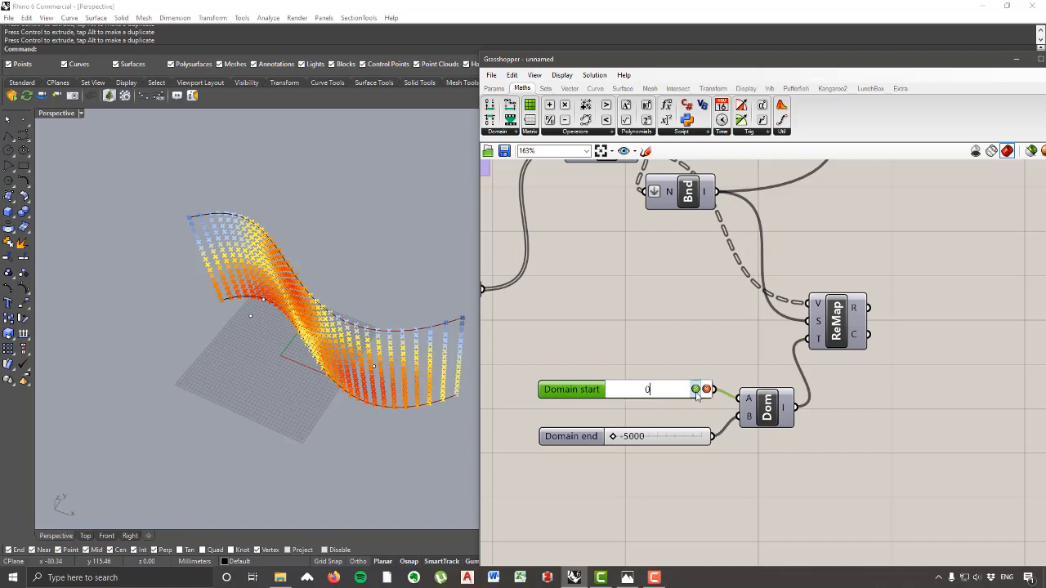
key(Return)
double_click(671, 440)
text(1)
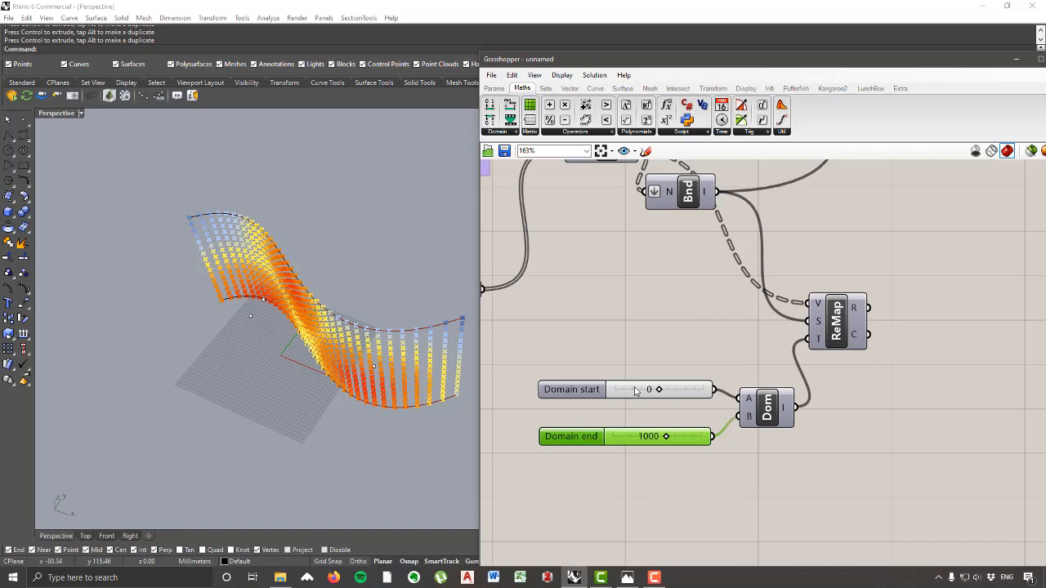
Step: Test Domain start values of 123 and 62 while viewing the facade, and reset the slider to 0
mouse_move(660, 392)
mouse_down()
mouse_move(588, 402)
mouse_move(665, 400)
mouse_up()
right_drag(286, 241, 282, 300)
right_drag(333, 263, 365, 352)
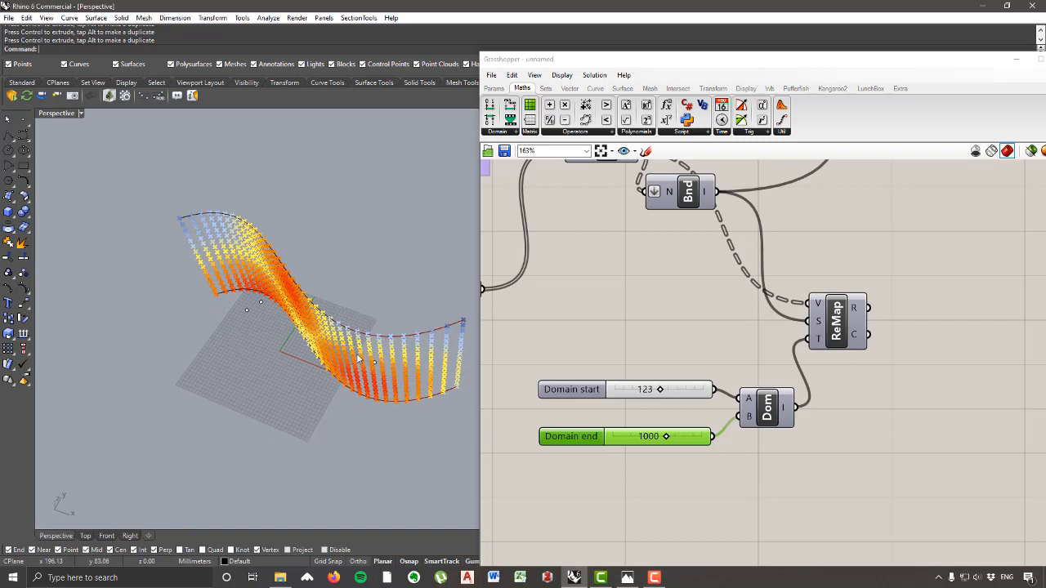
right_drag(357, 358, 378, 378)
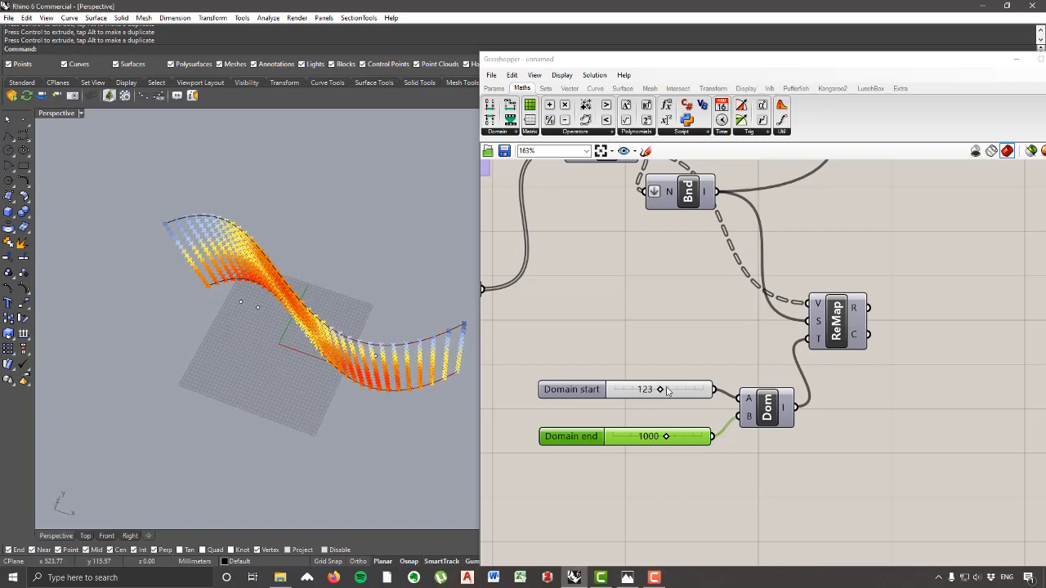
drag(666, 391, 661, 395)
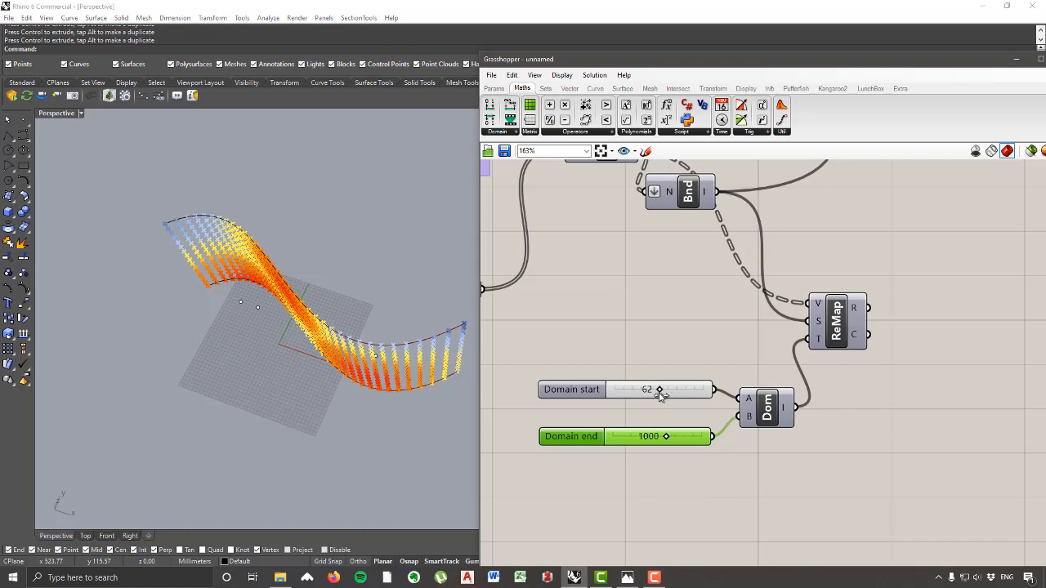
double_click(684, 395)
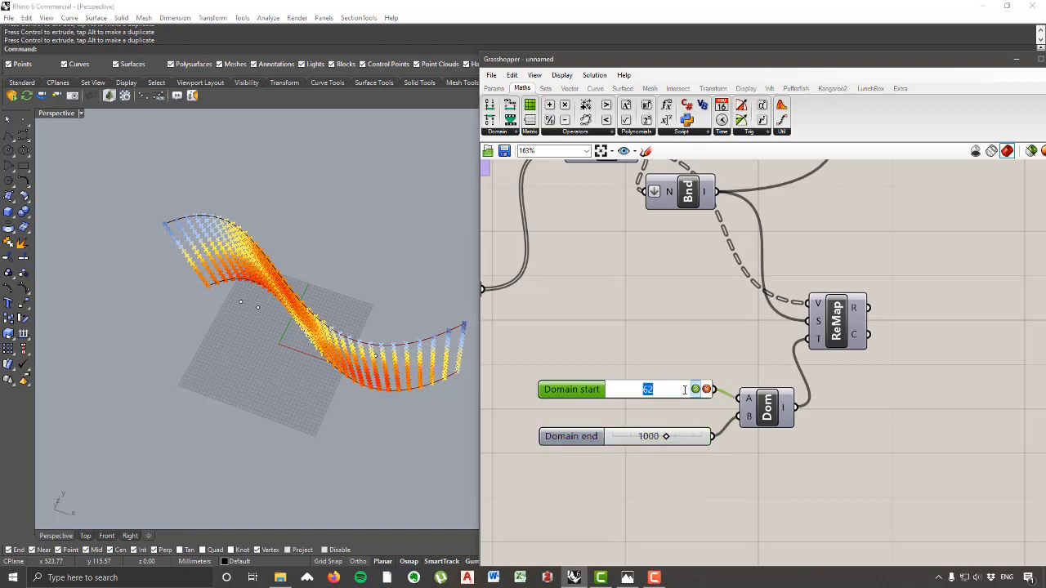
text(0)
click(695, 390)
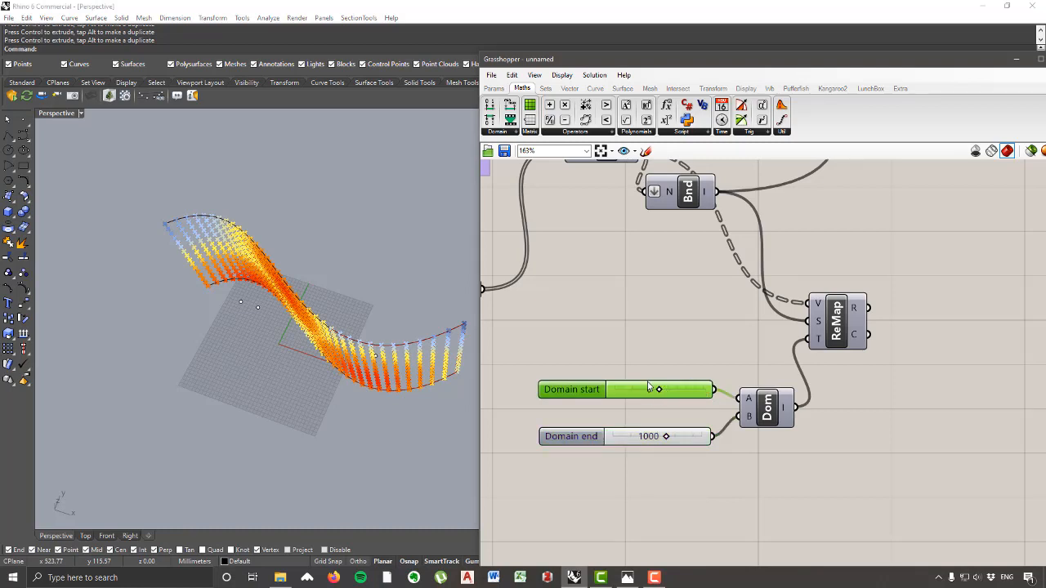
Step: Move the Remap Numbers component up closer to the Bounds component
scroll(662, 449, down, 3)
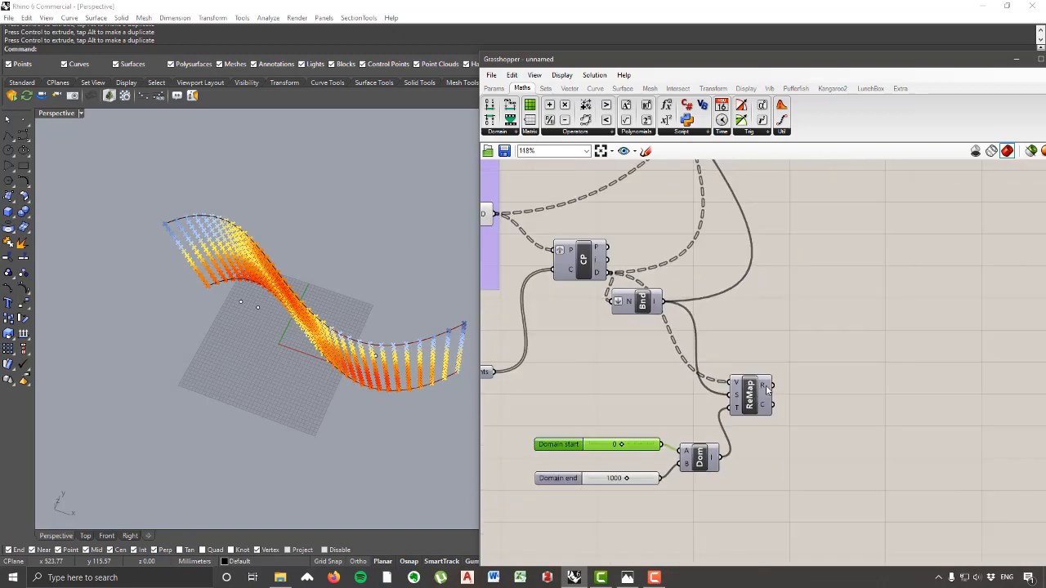
mouse_move(767, 390)
drag(748, 393, 733, 349)
scroll(733, 348, down, 3)
scroll(735, 345, up, 2)
right_drag(736, 343, 779, 388)
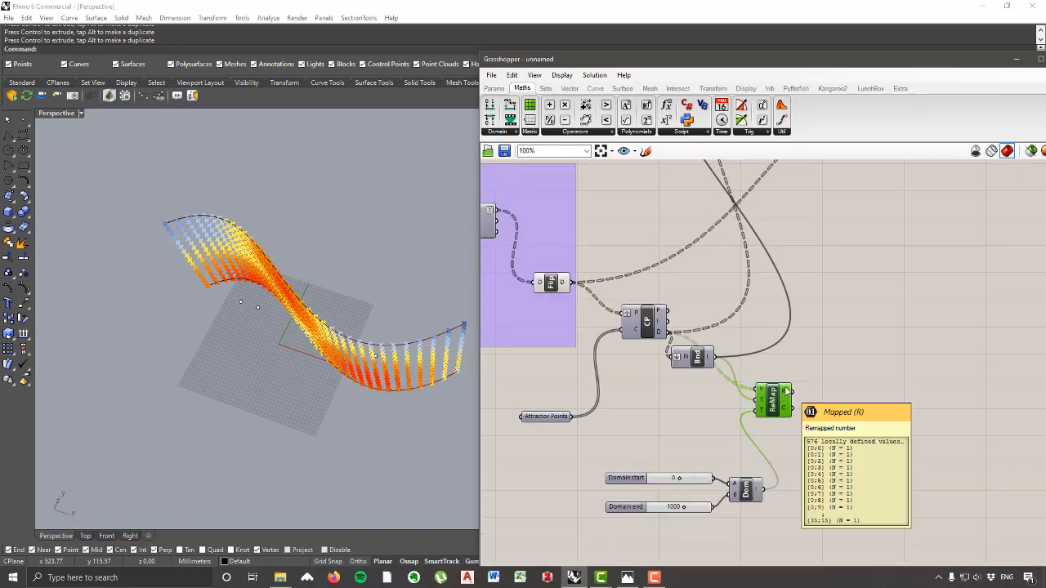
Step: Compare the data tree structure at the Remap Numbers mapped output with that at the Flip Matrix output
mouse_move(786, 392)
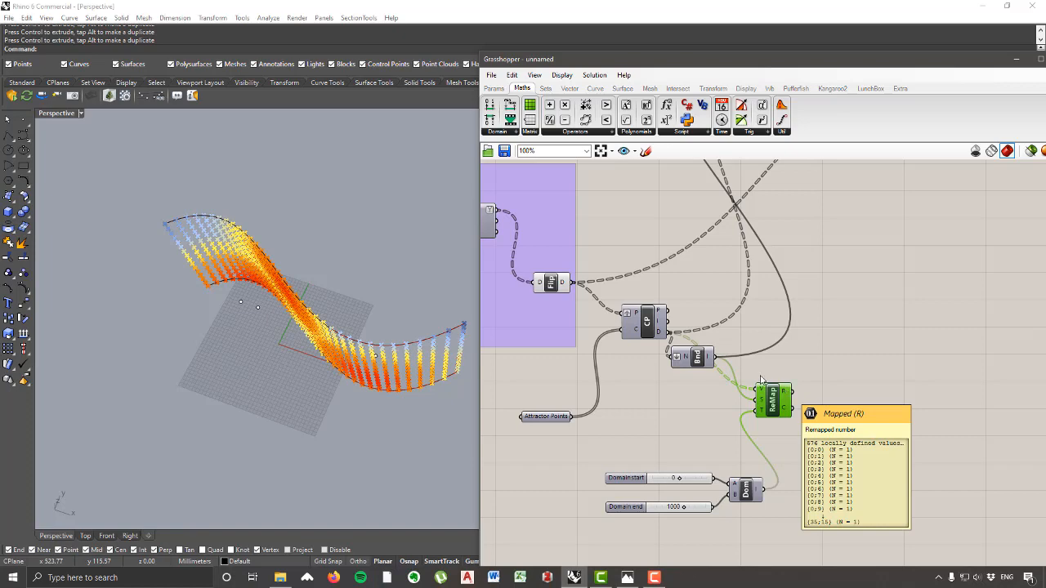
right_drag(760, 378, 788, 399)
mouse_move(595, 308)
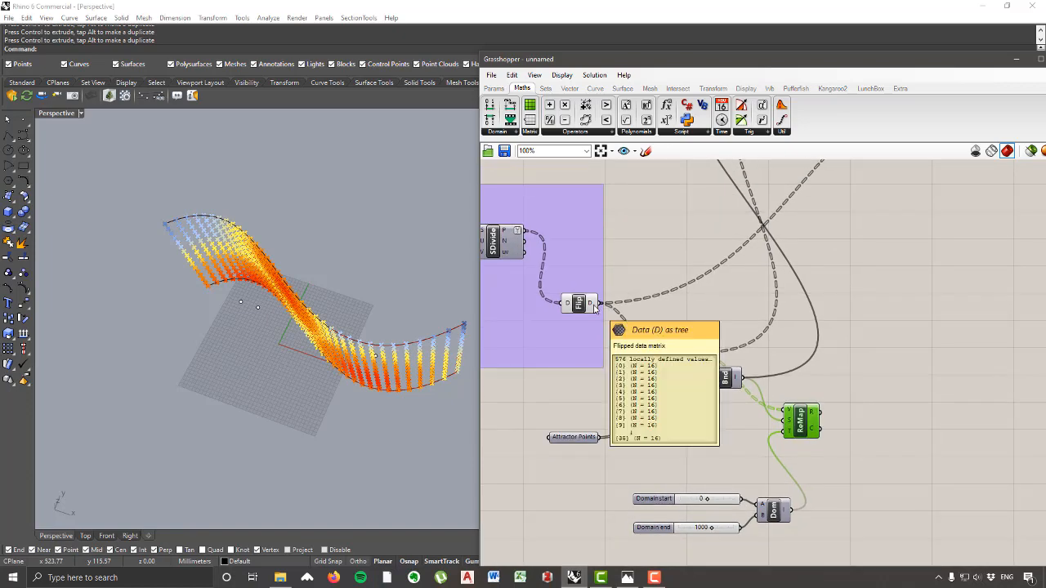
right_drag(354, 411, 339, 282)
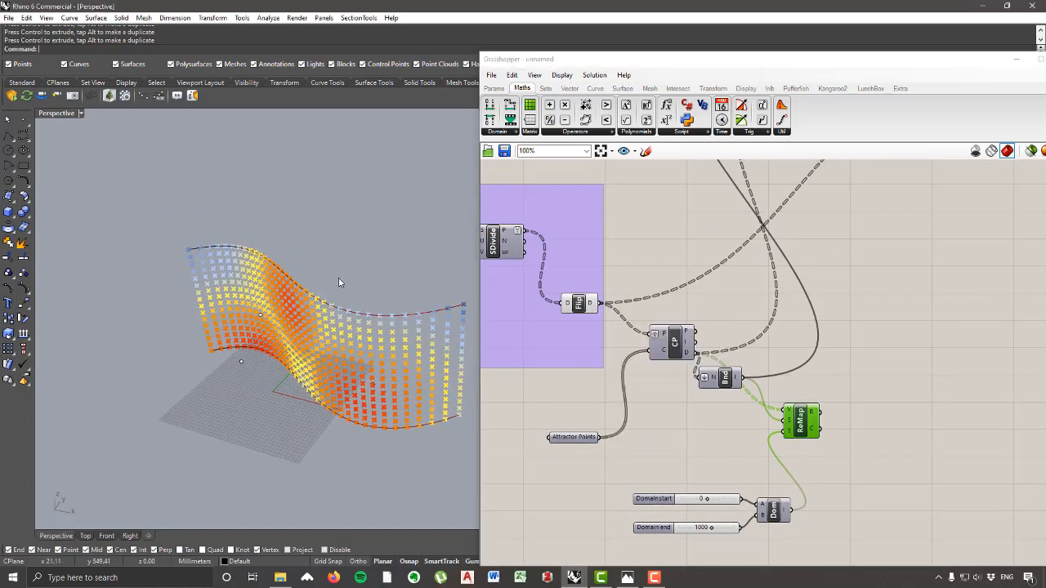
mouse_move(597, 304)
mouse_move(814, 416)
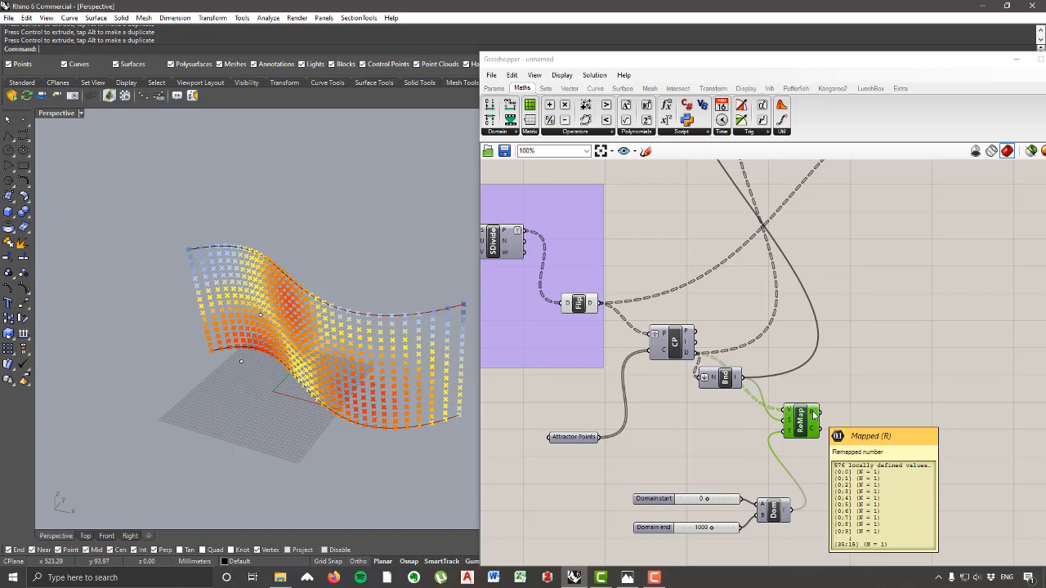
right_drag(817, 413, 700, 376)
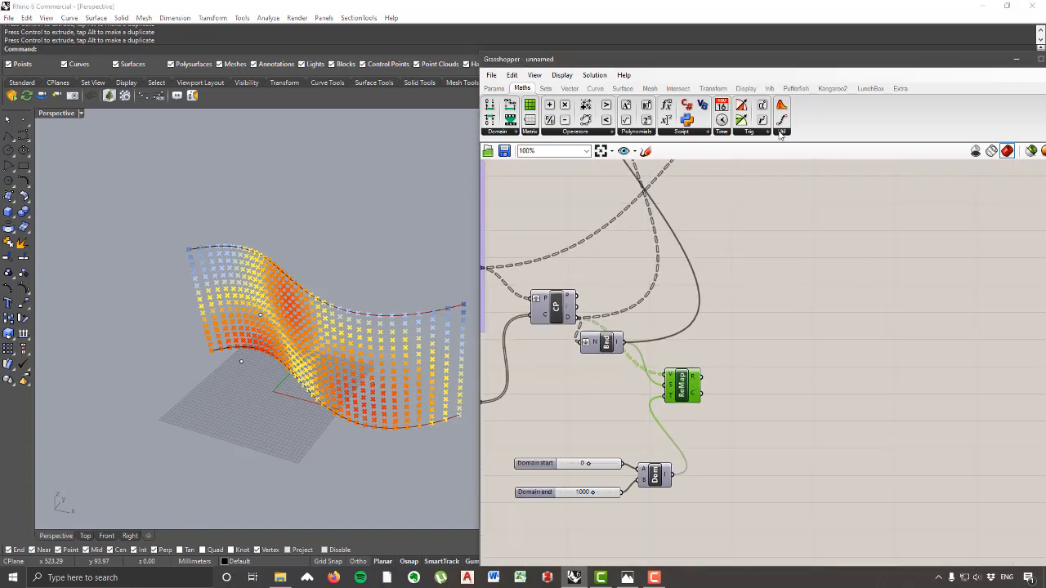
Step: Reduce the Pts in Vertical slider in the surface subdivision group to 4
click(646, 151)
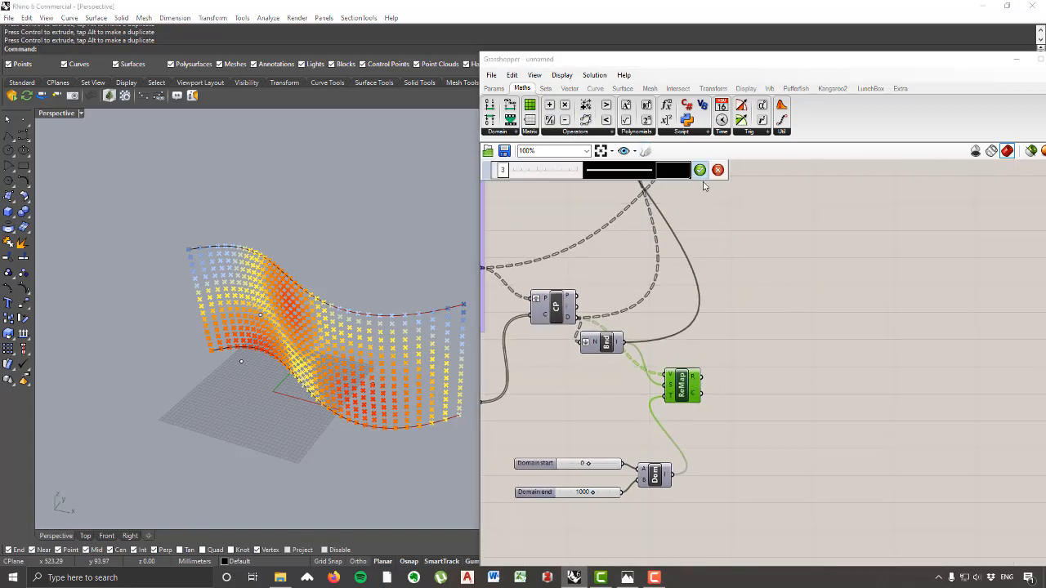
scroll(827, 263, down, 5)
right_click(684, 317)
scroll(618, 213, up, 8)
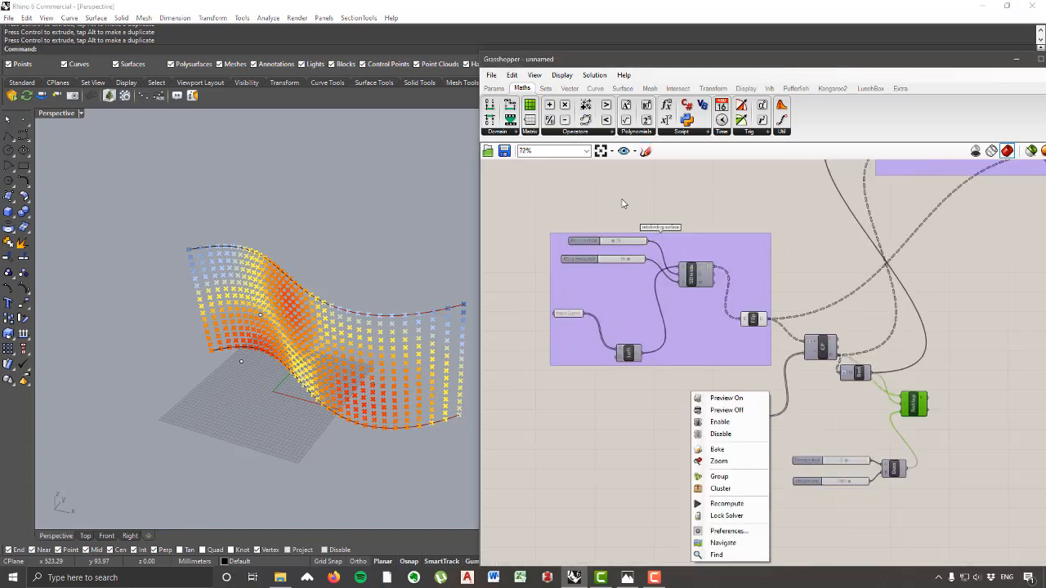
drag(627, 243, 608, 248)
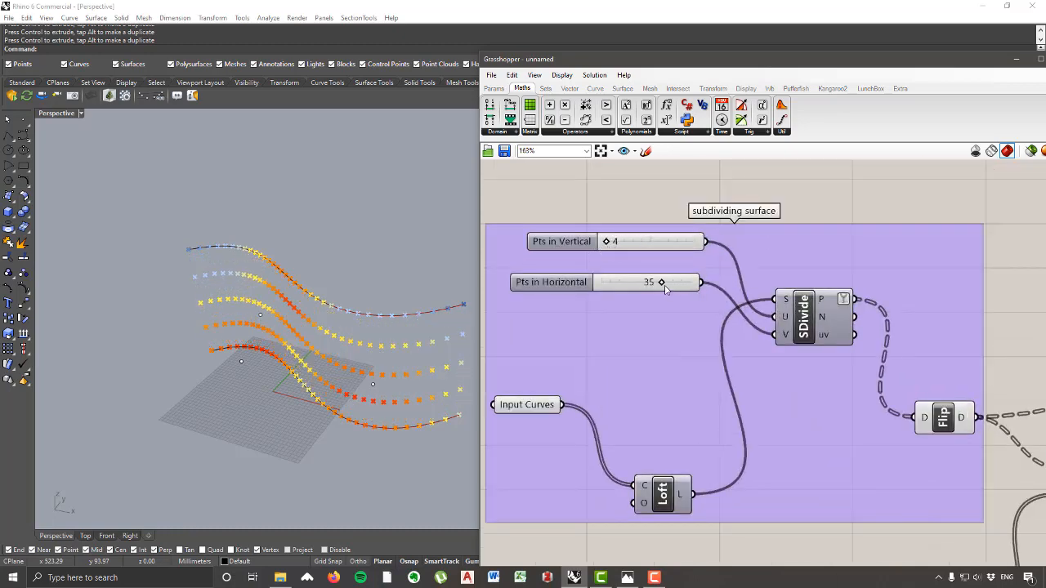
Step: Reduce the Pts in Horizontal slider to 4
drag(662, 284, 577, 287)
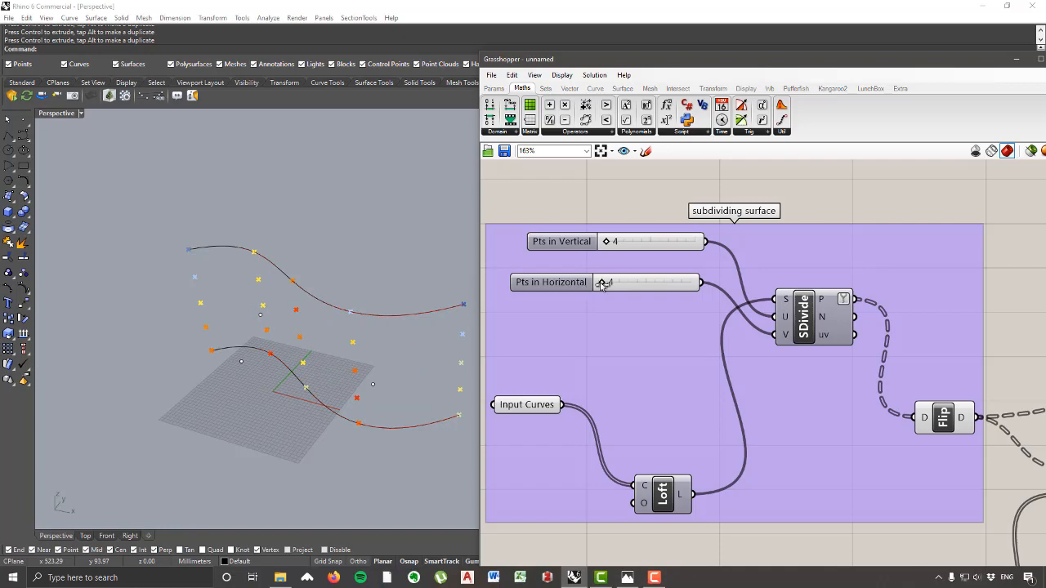
scroll(417, 248, down, 4)
scroll(538, 263, down, 7)
right_drag(936, 336, 729, 302)
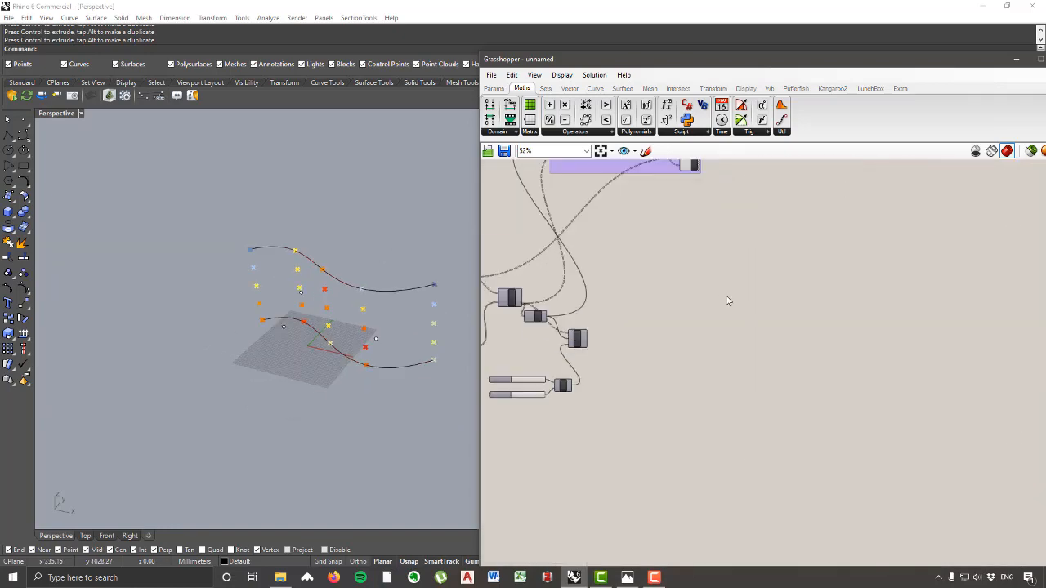
Step: Sketch a row of four open boxes in black freehand lines on the empty canvas beside the ReMap component
scroll(728, 302, up, 5)
click(646, 151)
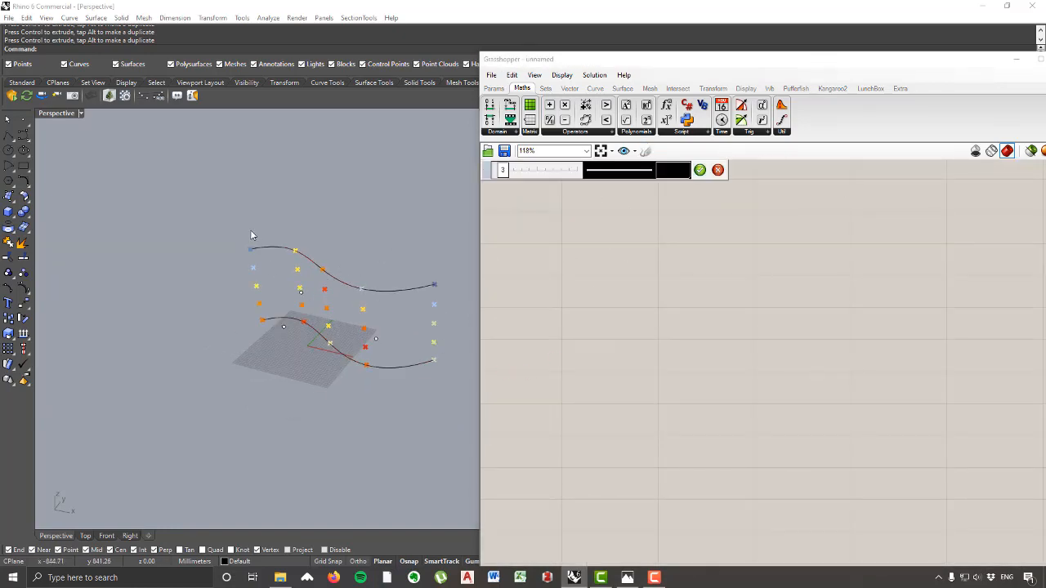
scroll(821, 345, down, 3)
scroll(764, 367, up, 2)
mouse_move(729, 280)
mouse_down()
mouse_move(727, 323)
mouse_move(809, 330)
mouse_move(812, 299)
mouse_up()
scroll(812, 299, down, 4)
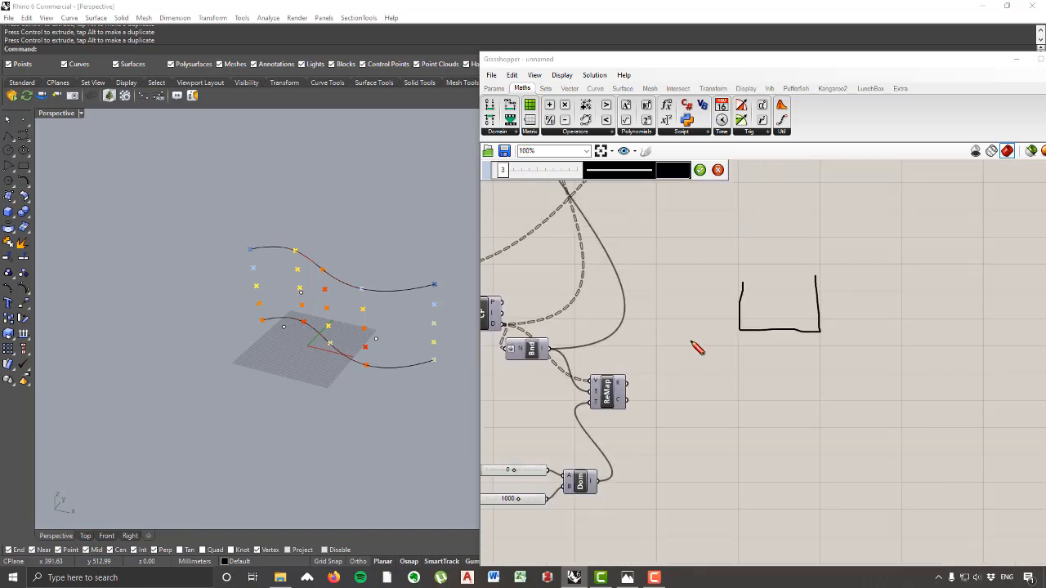
scroll(577, 327, up, 3)
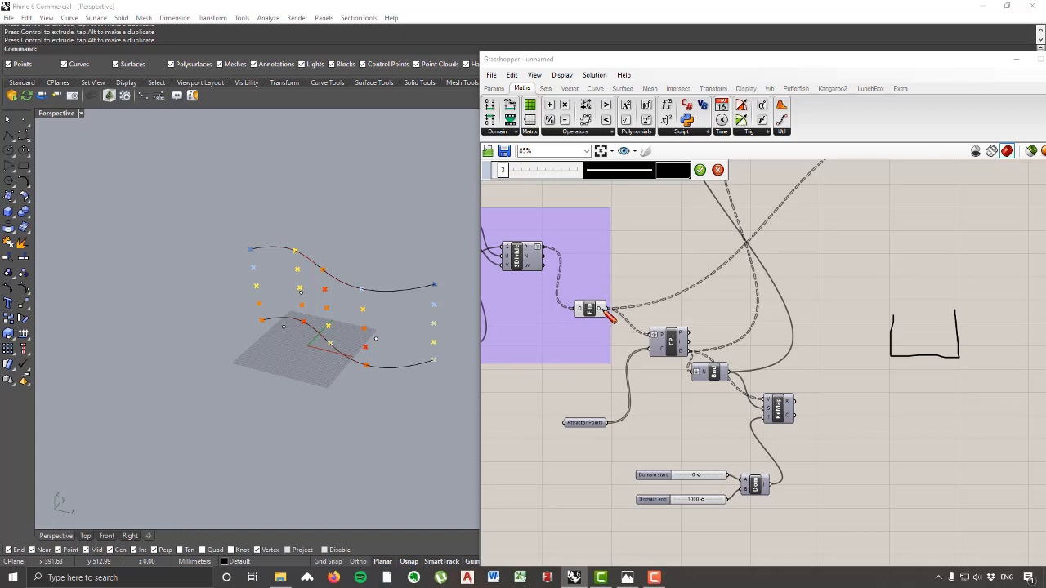
scroll(574, 320, down, 3)
scroll(816, 315, up, 4)
mouse_move(838, 310)
mouse_down()
mouse_move(850, 357)
mouse_move(933, 302)
mouse_up()
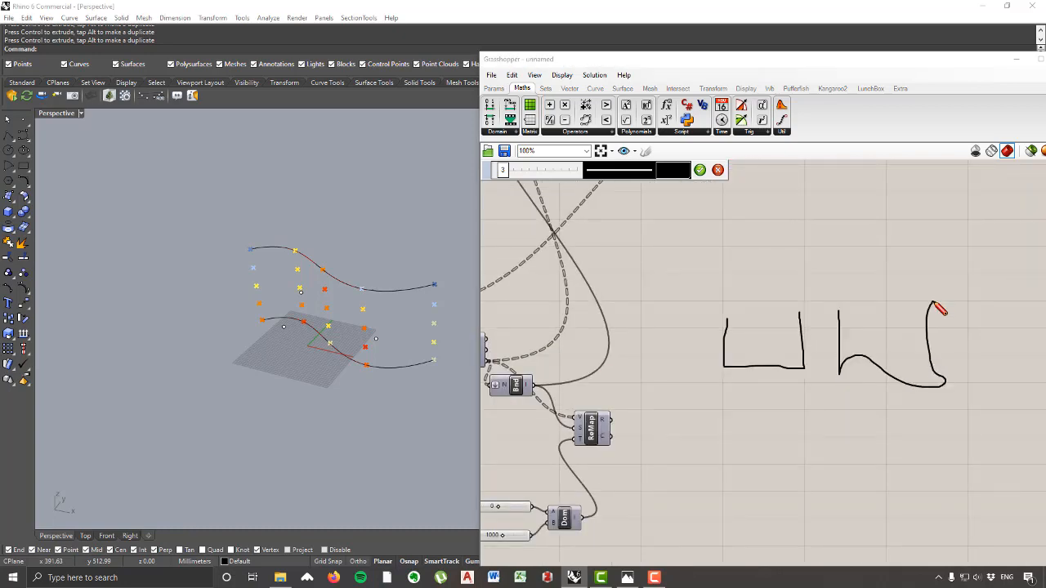
scroll(870, 337, down, 3)
scroll(872, 339, up, 2)
mouse_move(856, 327)
mouse_down()
mouse_move(893, 377)
mouse_move(924, 316)
mouse_move(940, 378)
mouse_move(1011, 369)
mouse_move(1008, 315)
mouse_up()
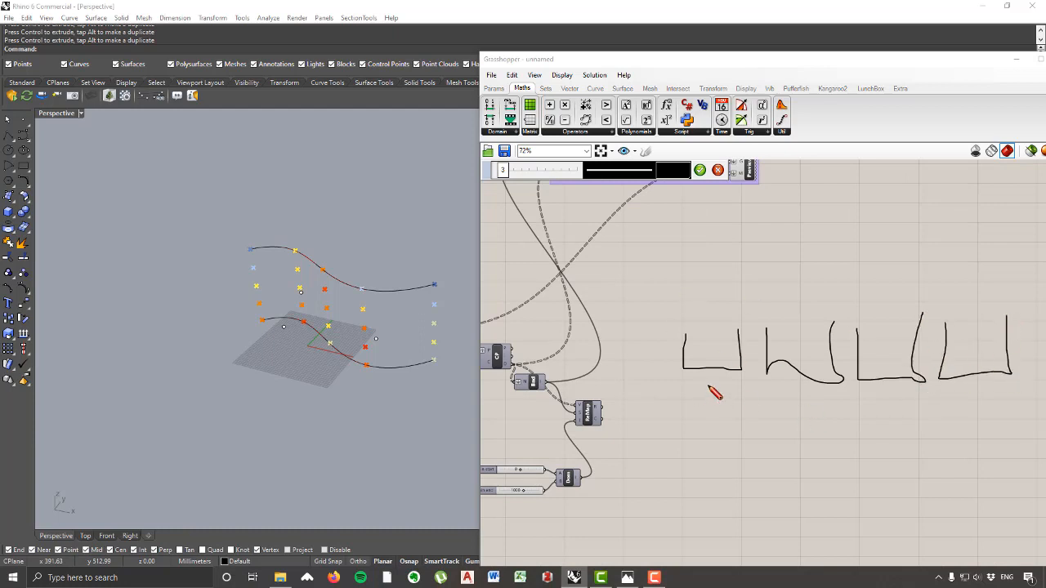
Step: Number the four sketched boxes 0, 1, 2 and 3 underneath
drag(677, 373, 685, 377)
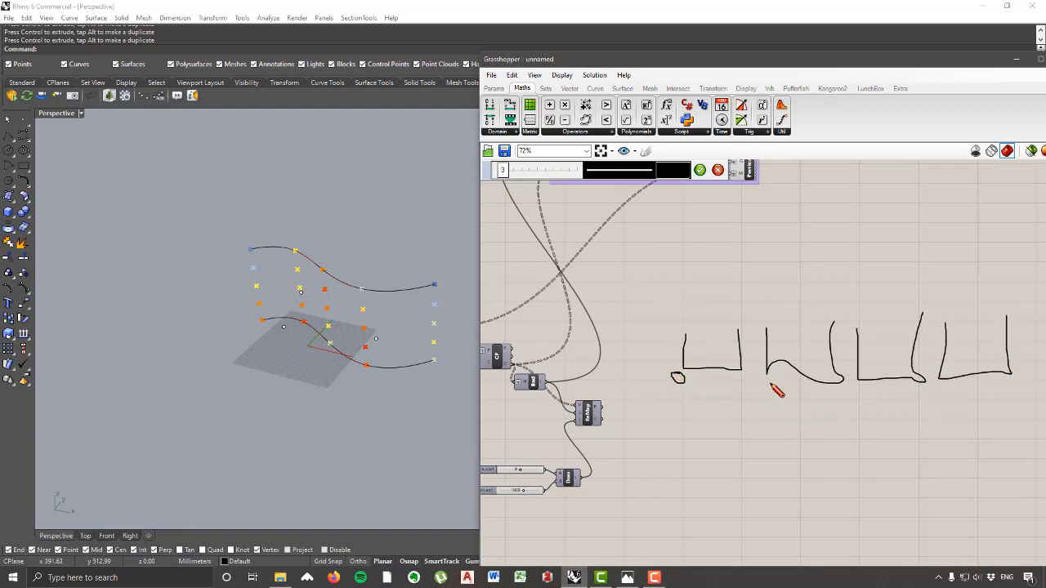
drag(770, 381, 769, 390)
drag(860, 386, 871, 396)
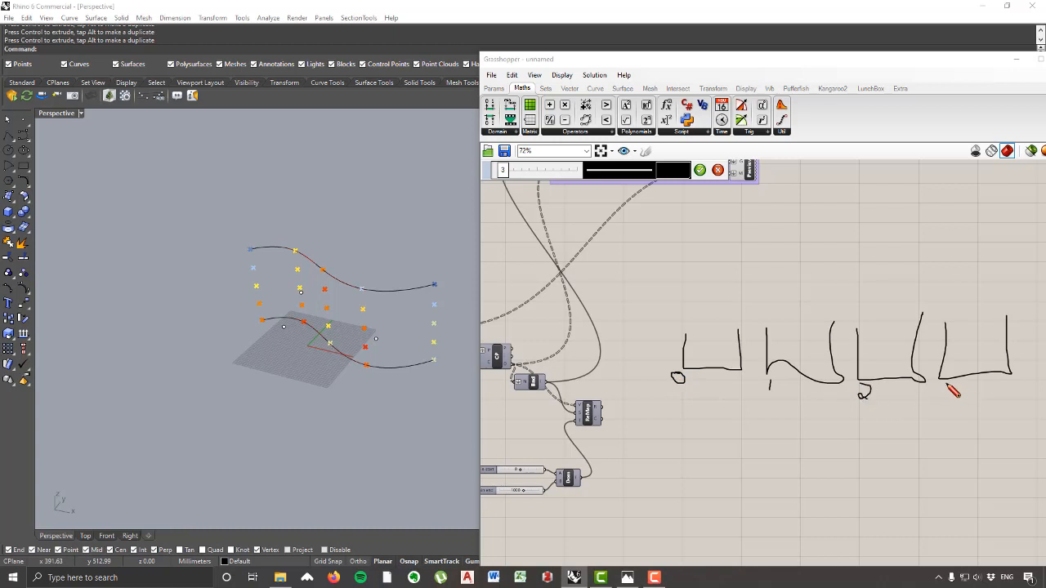
mouse_move(947, 385)
mouse_down()
mouse_move(955, 399)
mouse_move(926, 402)
mouse_up()
Step: Draw a small point mark in each sketched box and annotate each one with x4
drag(707, 349, 710, 348)
drag(805, 348, 804, 346)
drag(888, 348, 890, 346)
drag(979, 347, 991, 361)
drag(990, 356, 988, 365)
drag(880, 355, 895, 359)
drag(892, 354, 892, 363)
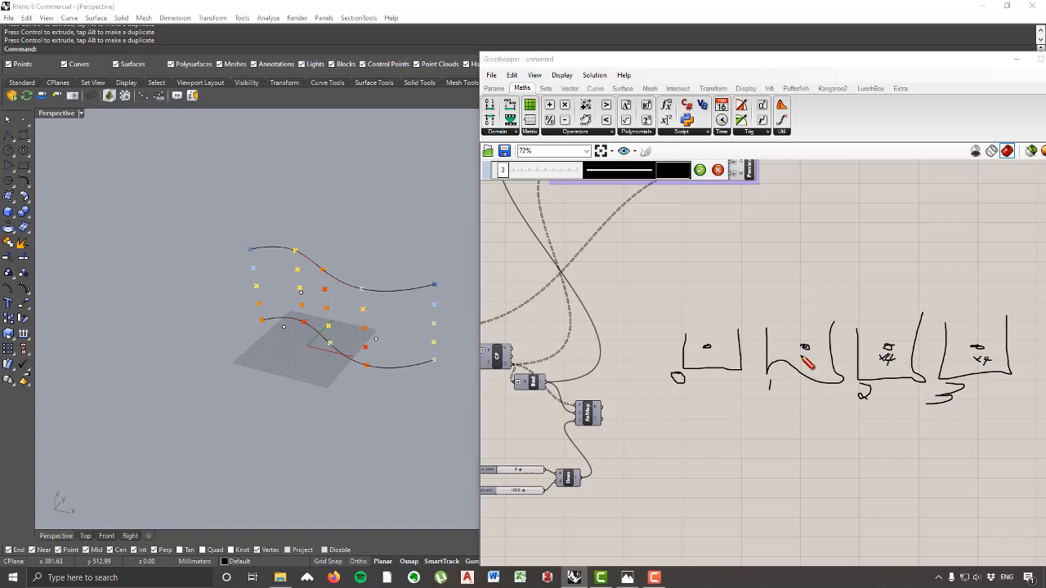
drag(801, 356, 808, 362)
drag(802, 362, 817, 364)
drag(702, 354, 720, 362)
scroll(776, 337, down, 3)
scroll(735, 348, up, 3)
scroll(768, 335, down, 2)
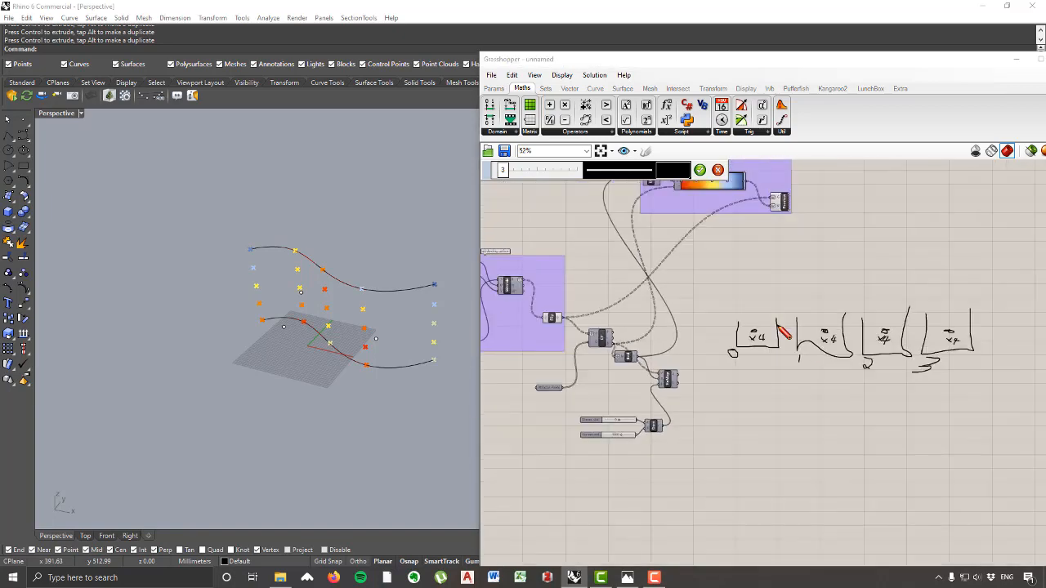
scroll(617, 347, up, 3)
scroll(605, 340, up, 1)
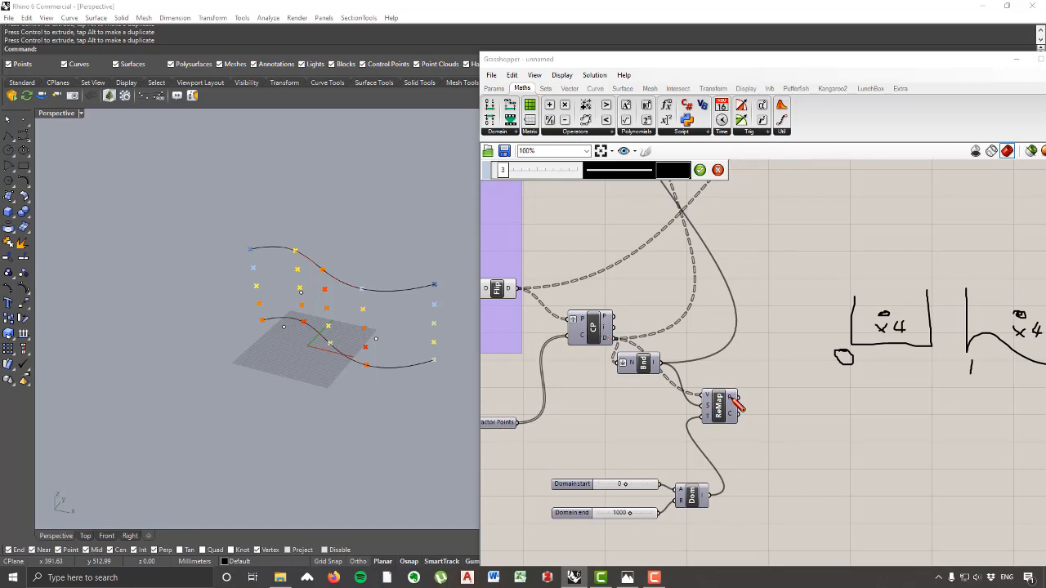
Step: Sketch a second row of four open boxes below the first row and number them 0 to 3
scroll(760, 405, down, 5)
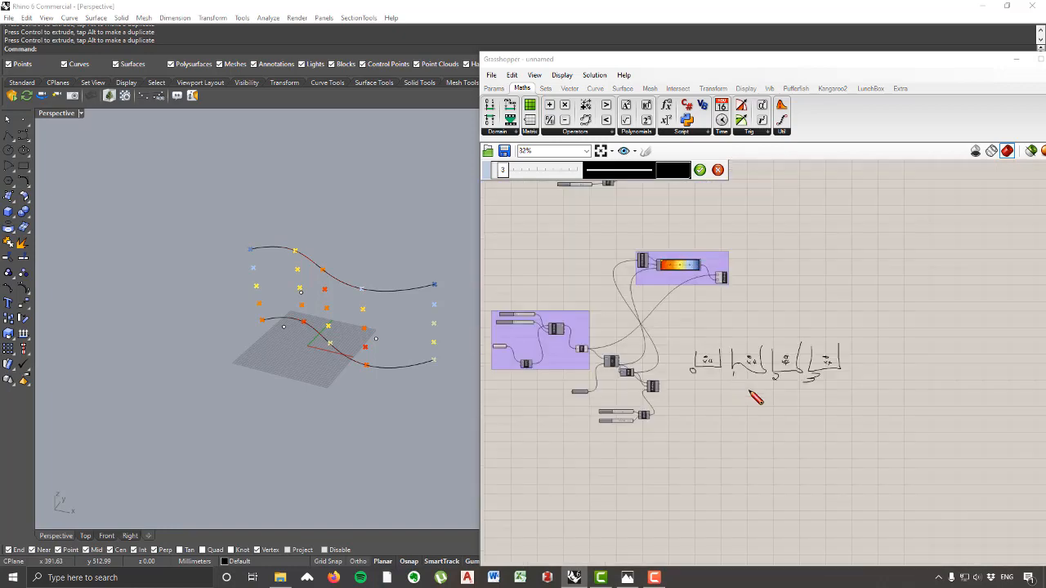
scroll(654, 433, up, 2)
mouse_move(619, 398)
mouse_down()
mouse_move(615, 437)
mouse_move(703, 439)
mouse_move(707, 399)
mouse_move(727, 443)
mouse_move(801, 445)
mouse_move(795, 400)
mouse_move(868, 442)
mouse_move(872, 399)
mouse_move(910, 444)
mouse_move(969, 425)
mouse_move(968, 402)
mouse_up()
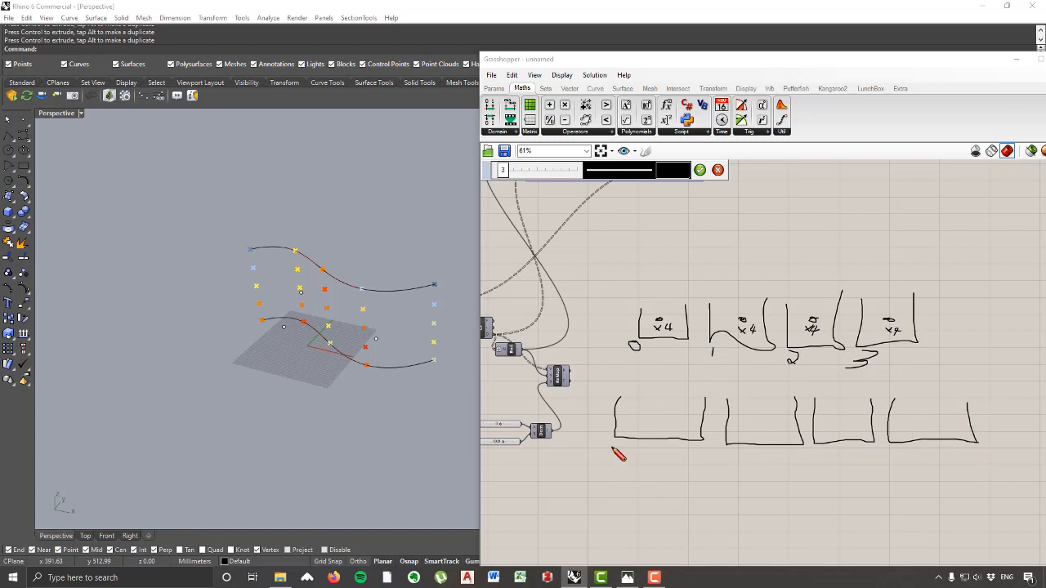
drag(613, 446, 613, 449)
drag(735, 449, 733, 464)
drag(822, 458, 820, 463)
mouse_move(891, 451)
mouse_down()
mouse_move(899, 458)
mouse_move(890, 464)
mouse_up()
Step: Sketch small nested boxes inside box 0 of the second row and discard the whole sketch
scroll(677, 420, up, 5)
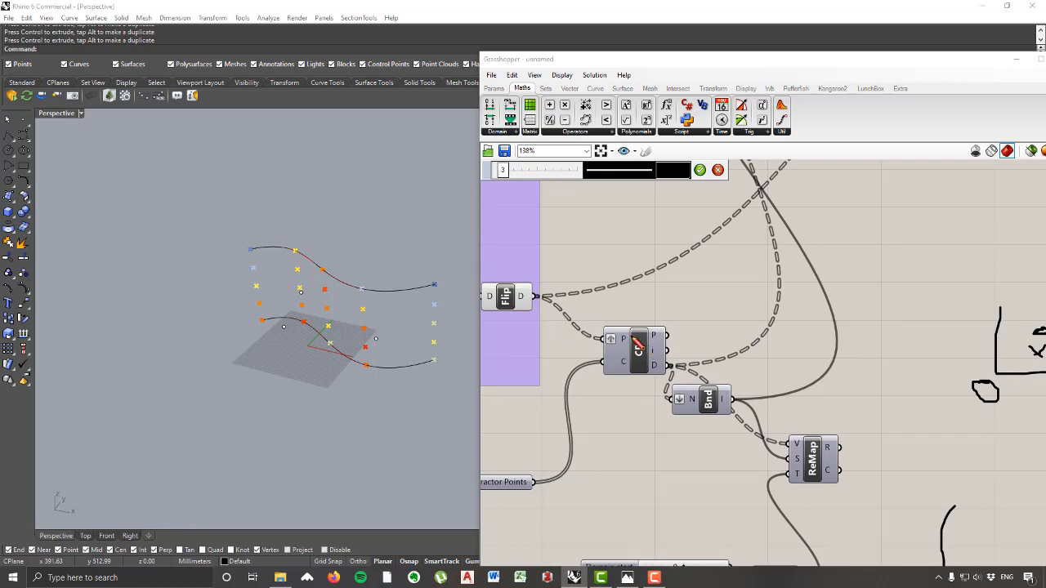
scroll(785, 366, down, 3)
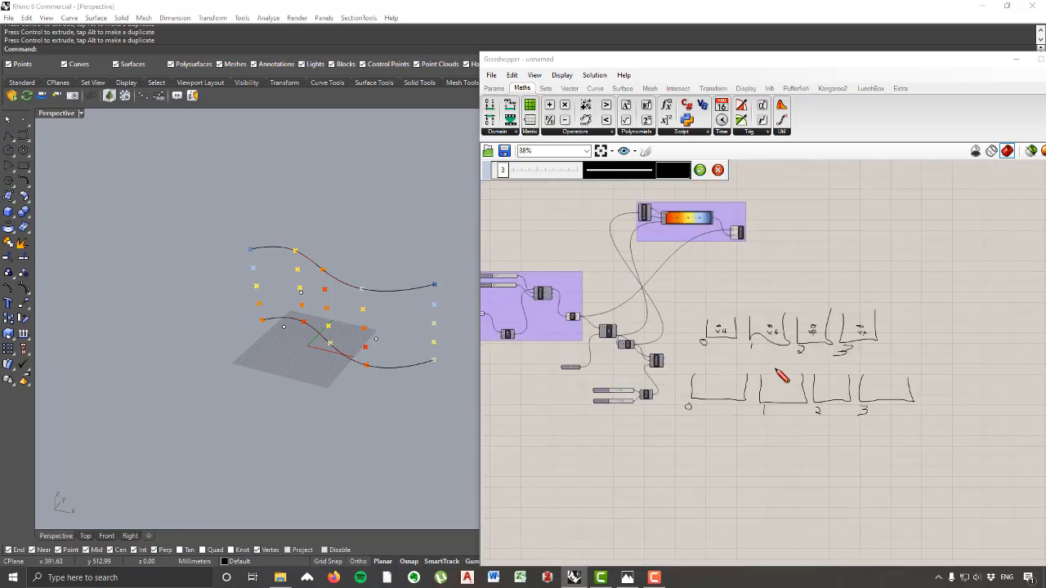
scroll(784, 366, down, 2)
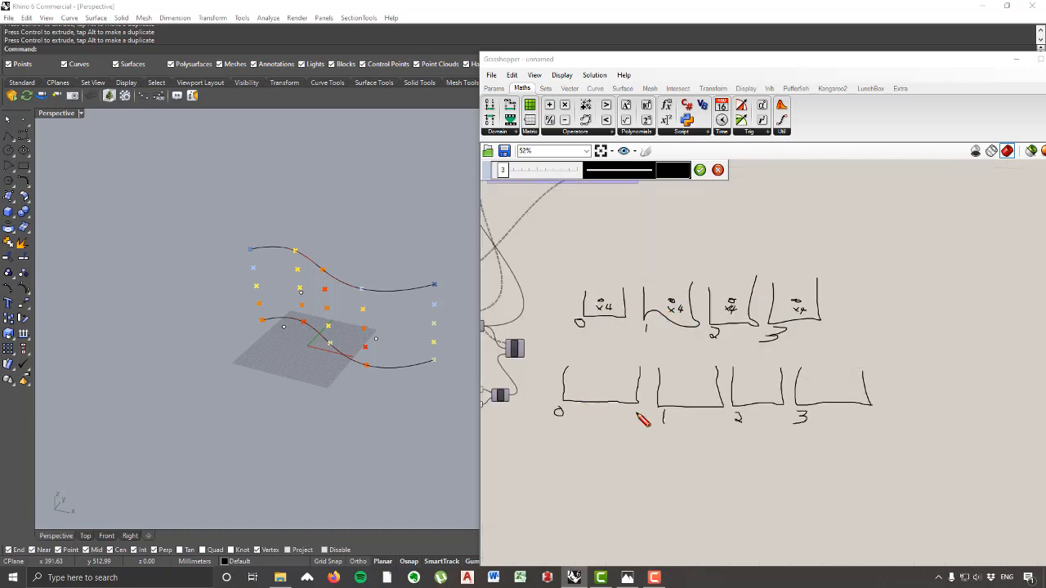
scroll(608, 450, up, 1)
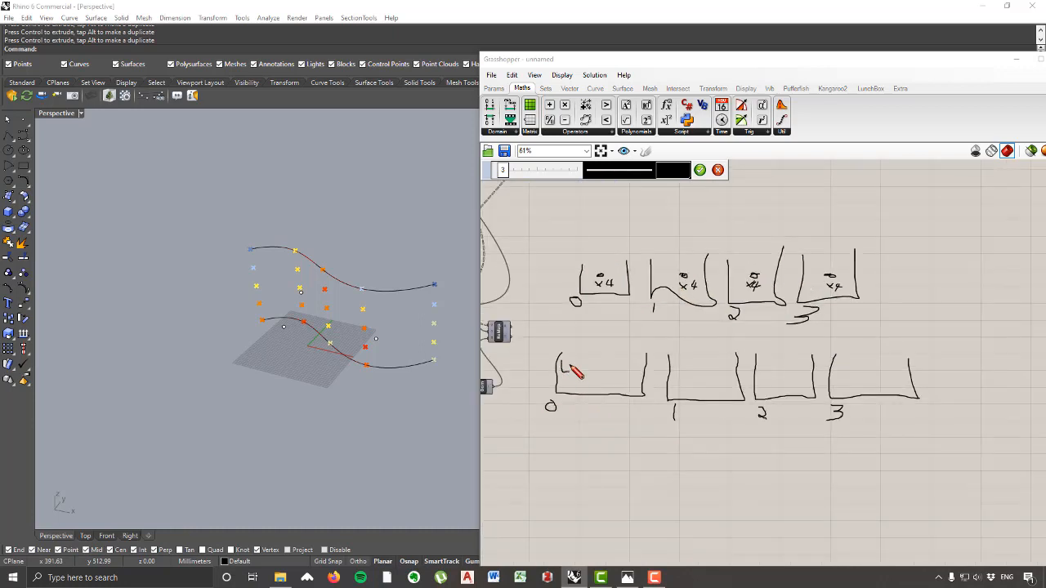
mouse_move(578, 362)
mouse_down()
mouse_move(606, 373)
mouse_move(640, 360)
mouse_up()
drag(574, 372, 635, 374)
click(718, 170)
Step: Add a Trim Tree component on the canvas beside the ReMap component
scroll(572, 429, down, 4)
scroll(686, 360, up, 5)
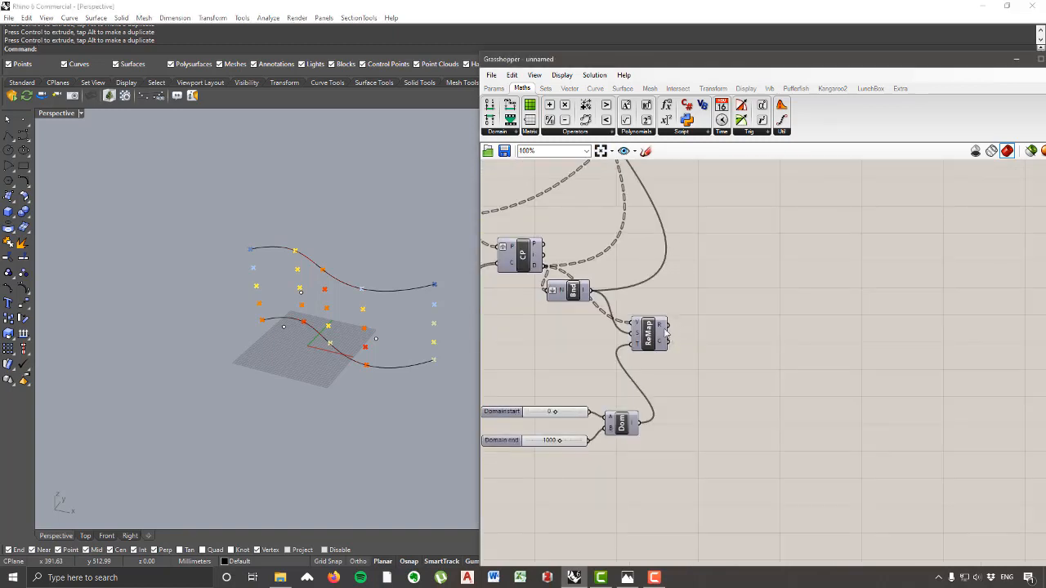
scroll(671, 323, up, 1)
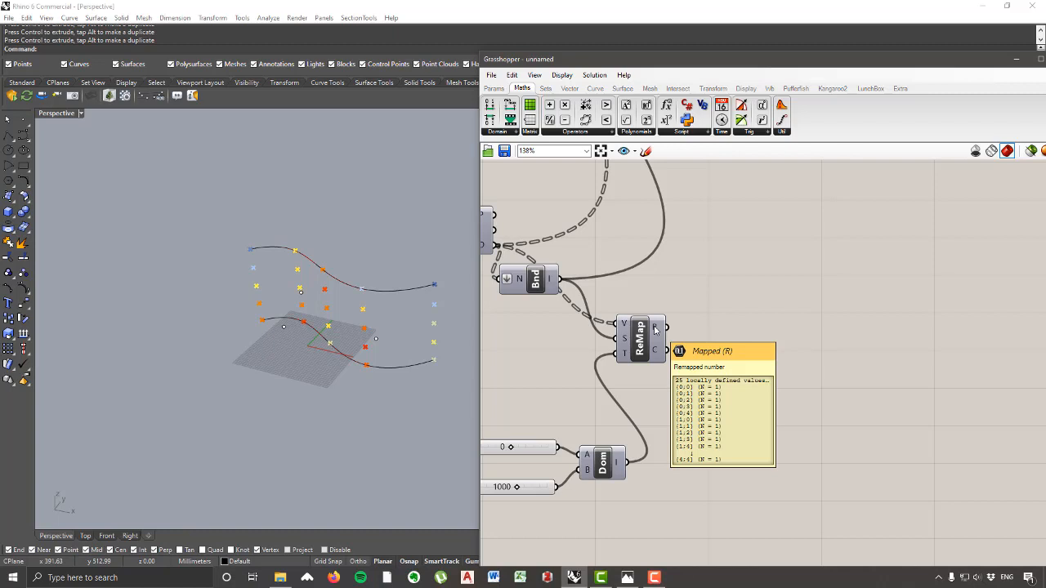
click(545, 88)
click(731, 132)
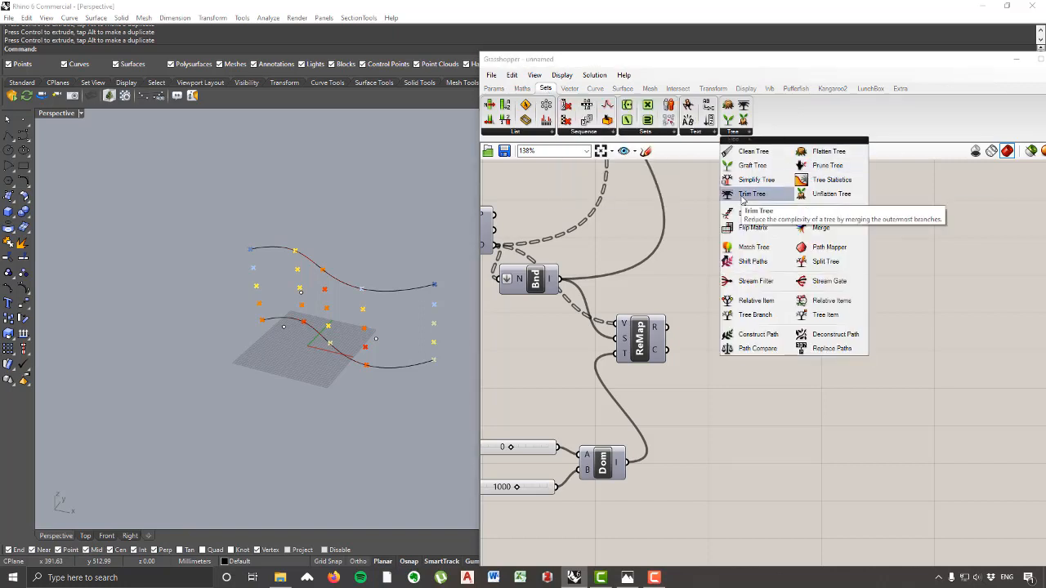
click(742, 198)
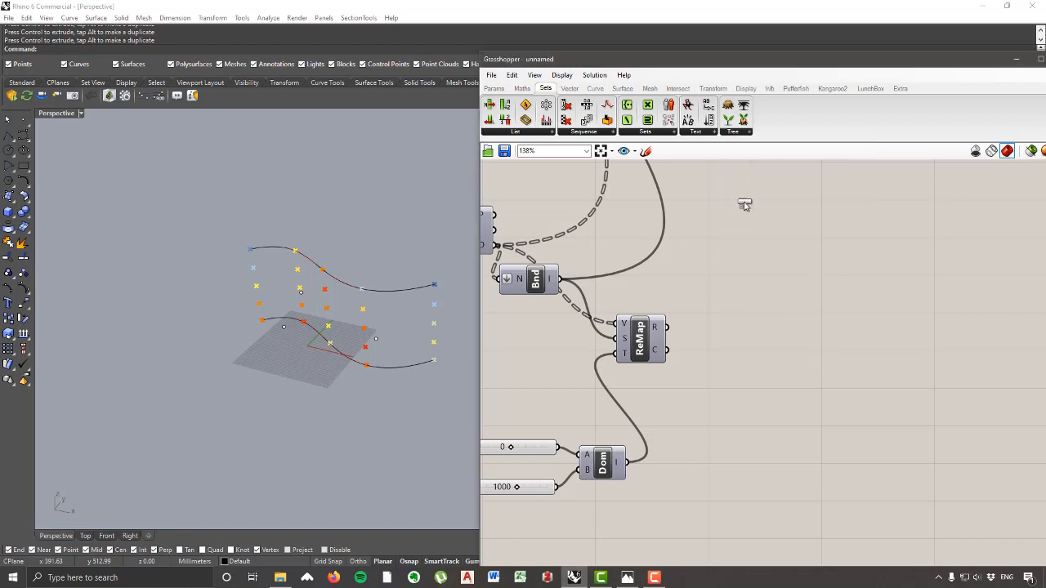
click(805, 351)
scroll(740, 349, up, 1)
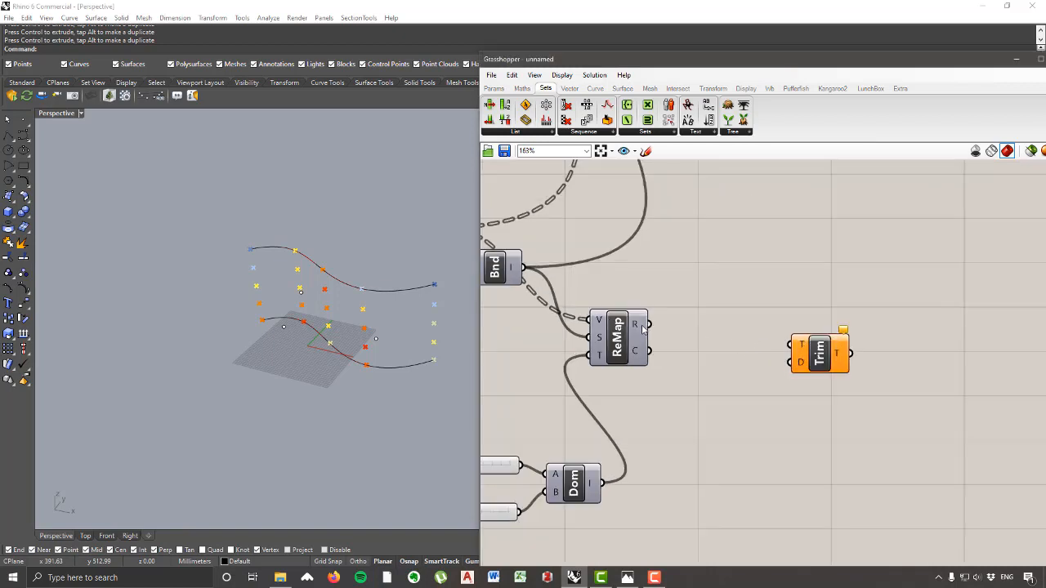
Step: Connect ReMap's mapped output R to Trim Tree's T input, place Trim Tree next to ReMap and inspect its output
mouse_move(645, 326)
mouse_move(799, 349)
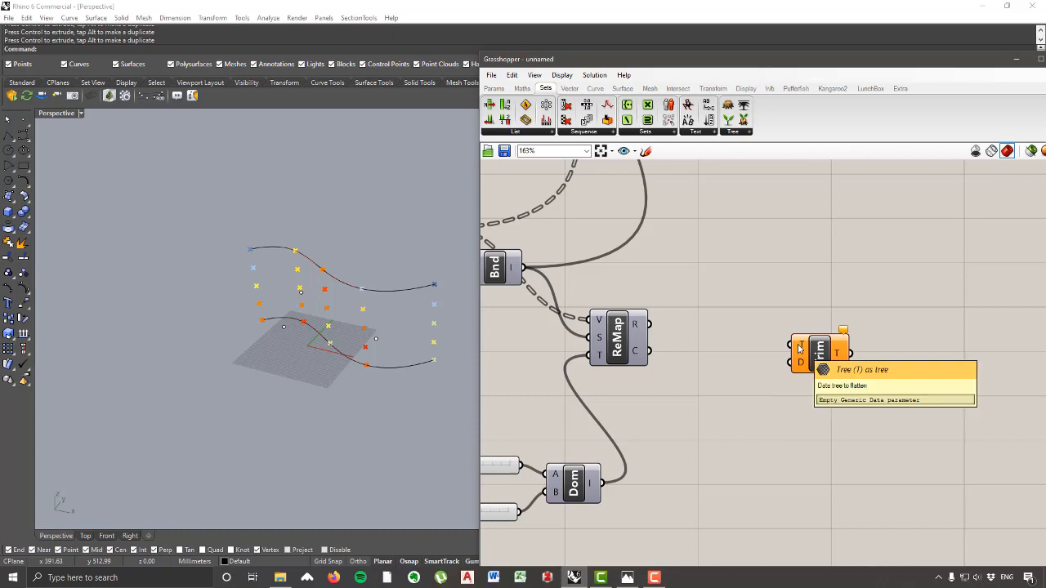
drag(651, 324, 710, 338)
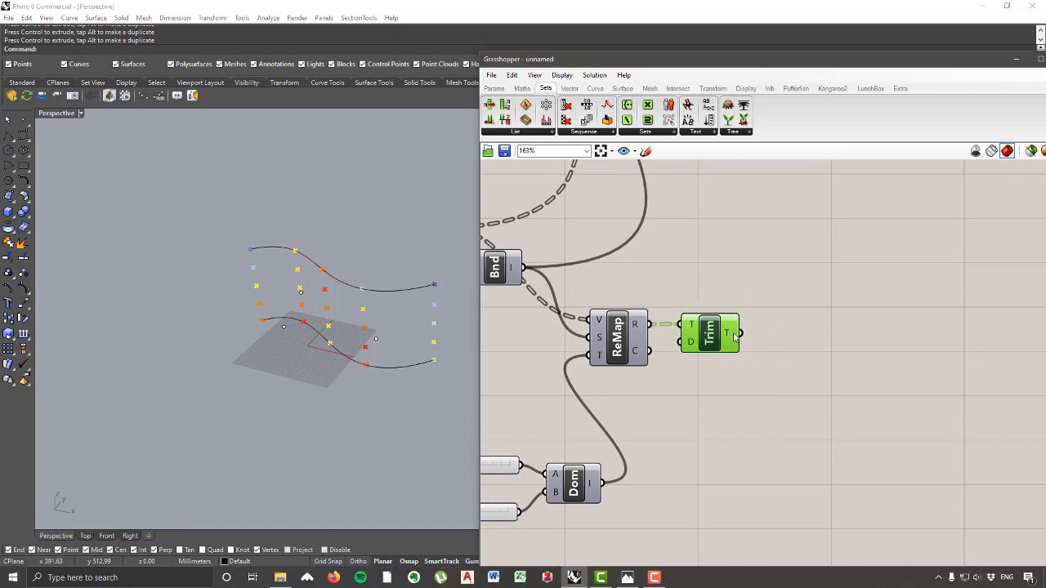
mouse_move(733, 336)
scroll(643, 455, down, 7)
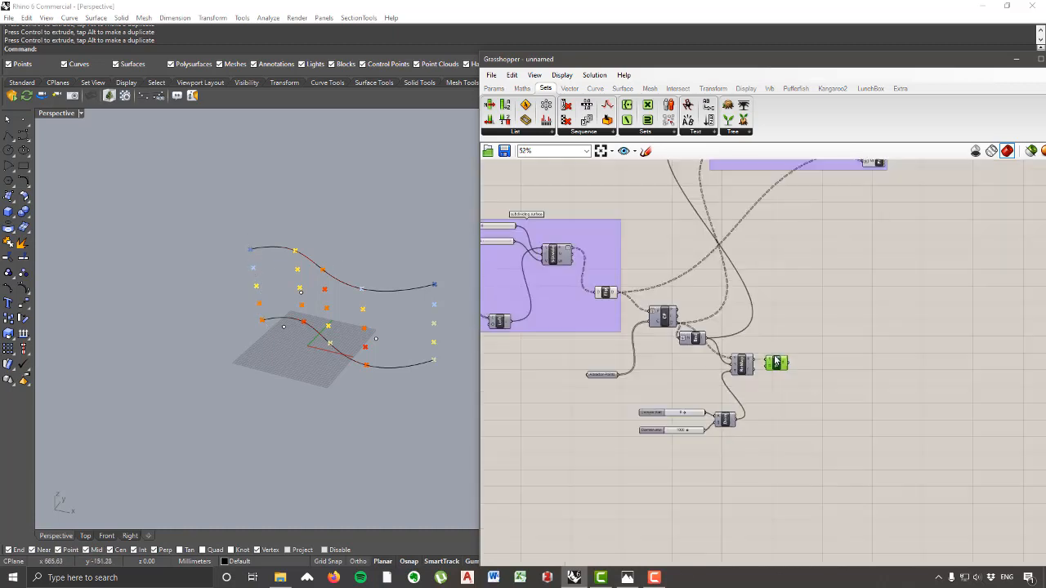
Step: Set Pts in Vertical to 14 and Pts in Horizontal to 33, and check the trimmed tree's branches
scroll(540, 245, up, 6)
drag(563, 263, 577, 261)
drag(554, 300, 607, 304)
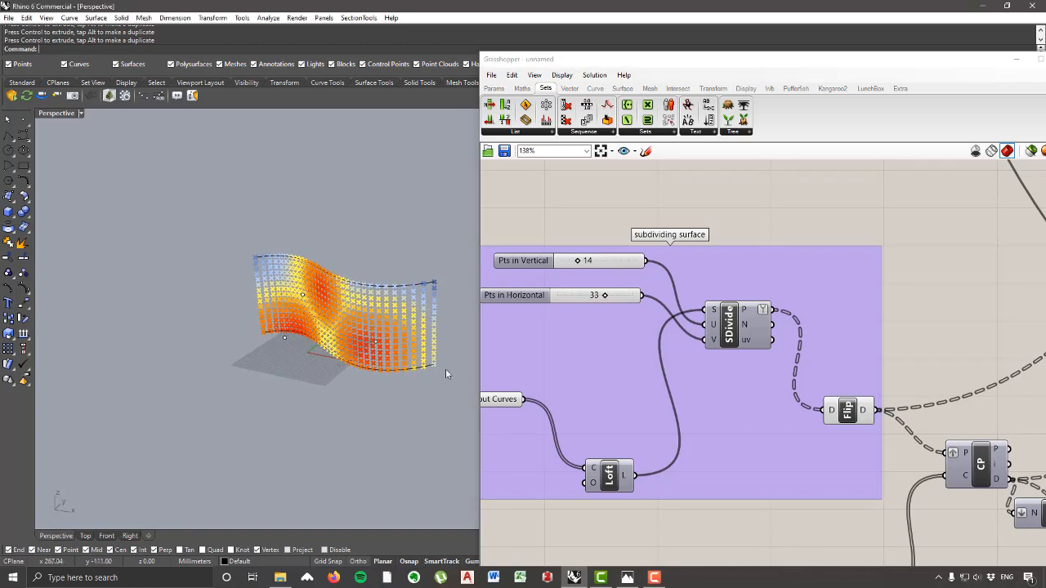
scroll(844, 354, down, 4)
scroll(623, 343, up, 4)
mouse_move(705, 362)
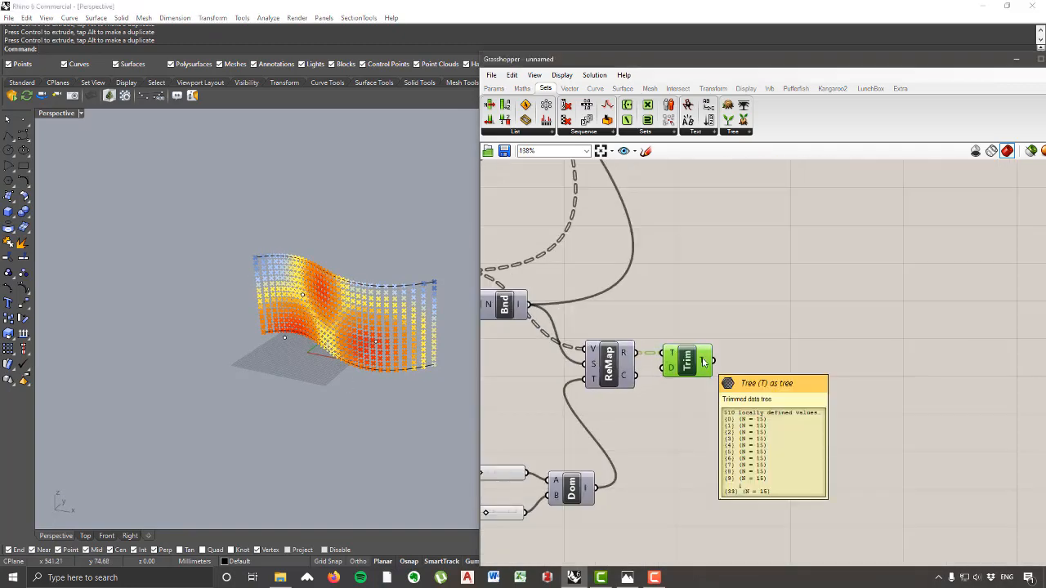
Step: Inspect the Flip Matrix output's data structure and align the Trim Tree component with ReMap's R output
drag(686, 364, 722, 353)
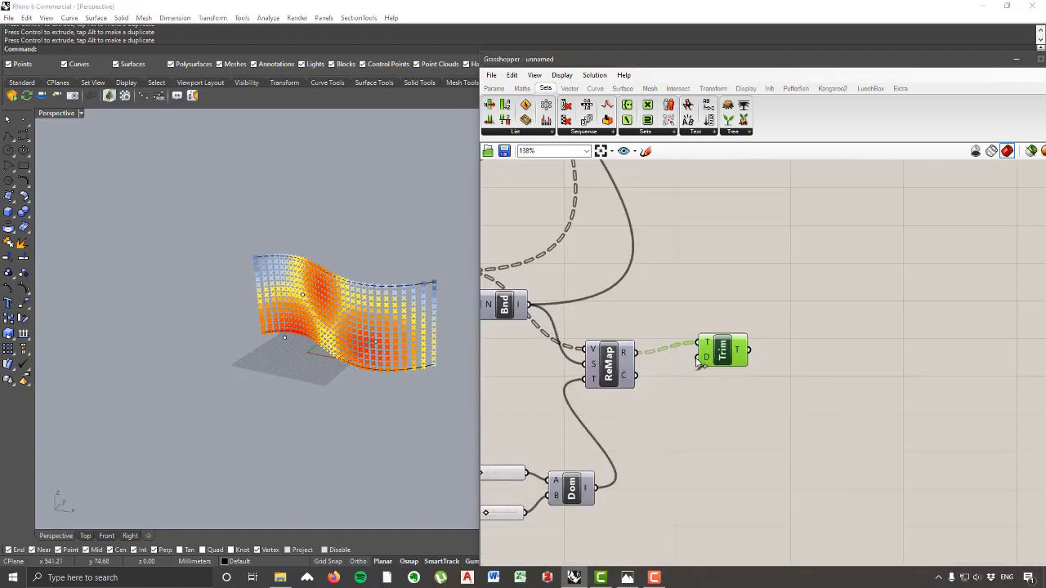
scroll(702, 362, down, 3)
right_drag(701, 362, 804, 390)
scroll(595, 315, up, 1)
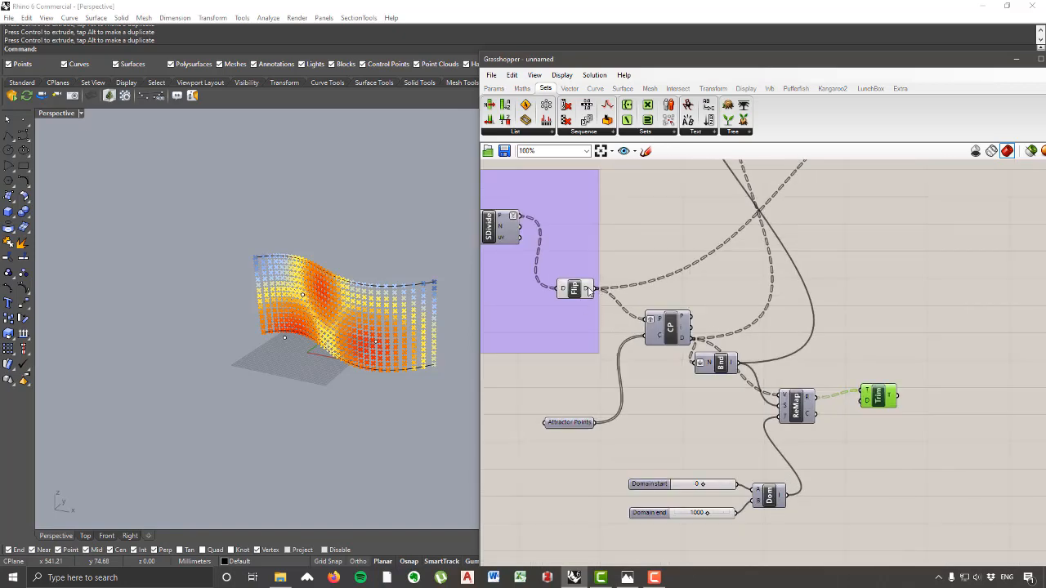
mouse_move(589, 291)
mouse_move(575, 290)
mouse_down()
mouse_move(580, 281)
mouse_move(578, 290)
mouse_up()
click(983, 374)
right_drag(984, 373, 832, 295)
scroll(742, 318, up, 3)
drag(729, 318, 712, 332)
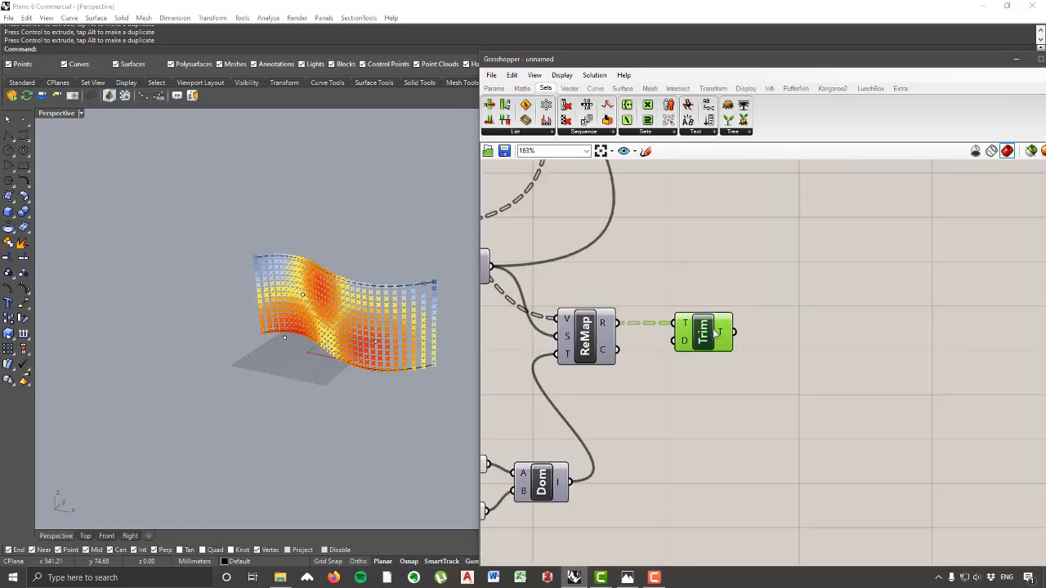
Step: Check the Trim Tree output against the flipped surface points and nudge the Flip Matrix and Trim Tree components slightly upward
scroll(727, 336, down, 4)
right_drag(670, 351, 743, 376)
mouse_move(803, 354)
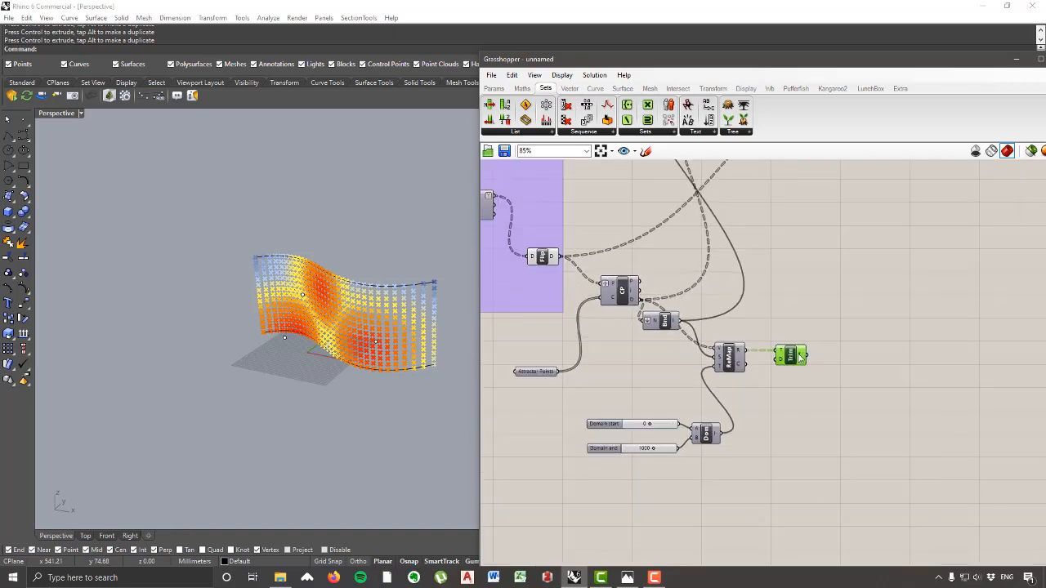
drag(541, 261, 550, 245)
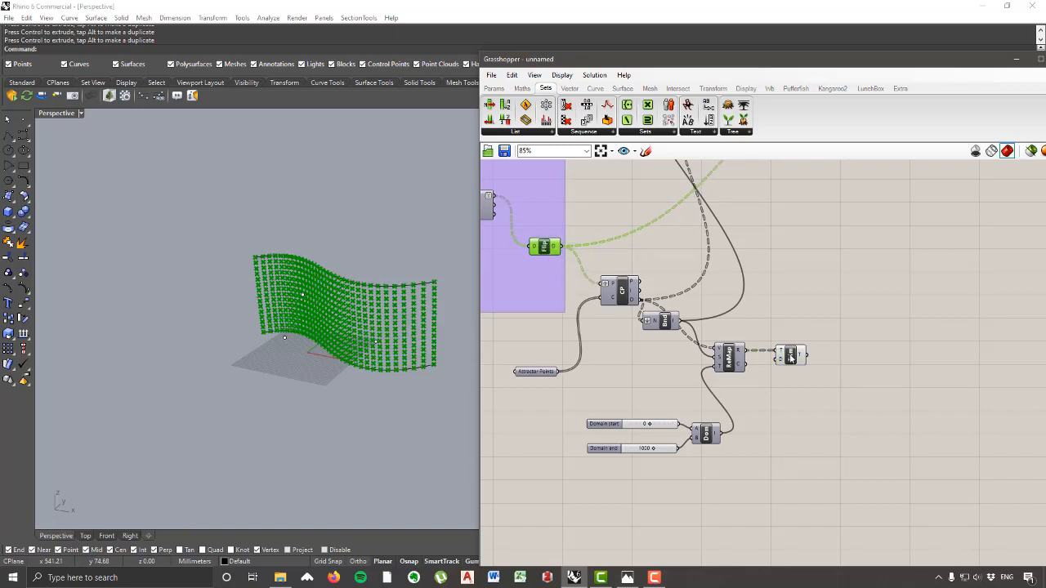
drag(791, 357, 792, 353)
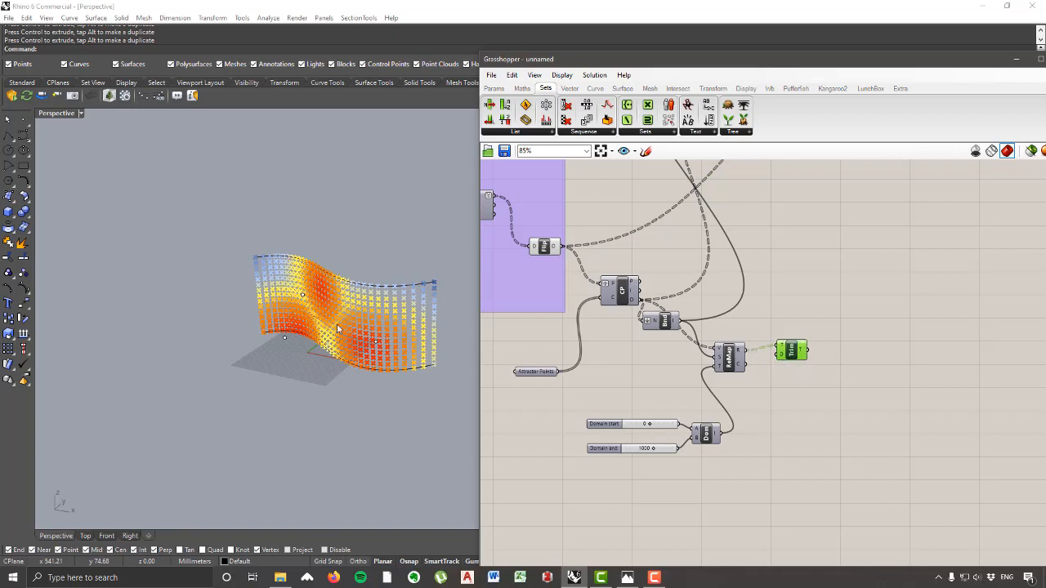
right_drag(319, 365, 370, 353)
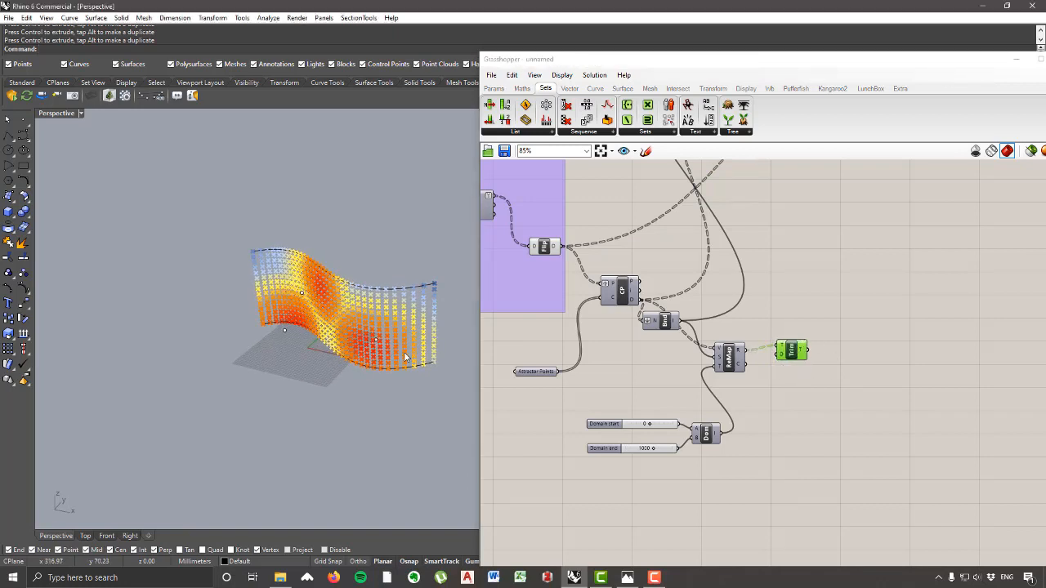
Step: Turn off the preview of all components in the attractor point color preview group
scroll(388, 345, up, 4)
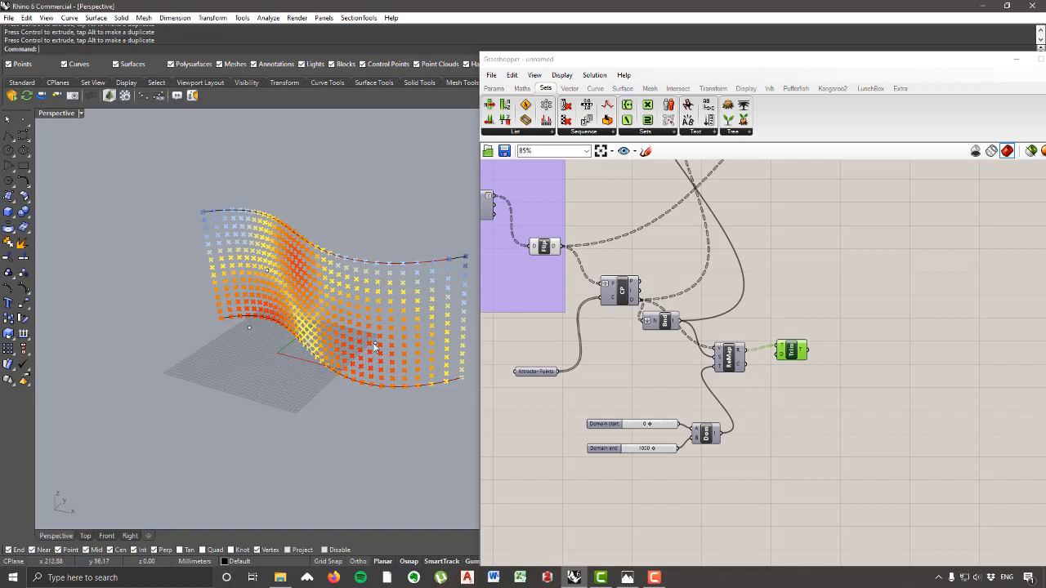
right_drag(374, 346, 374, 325)
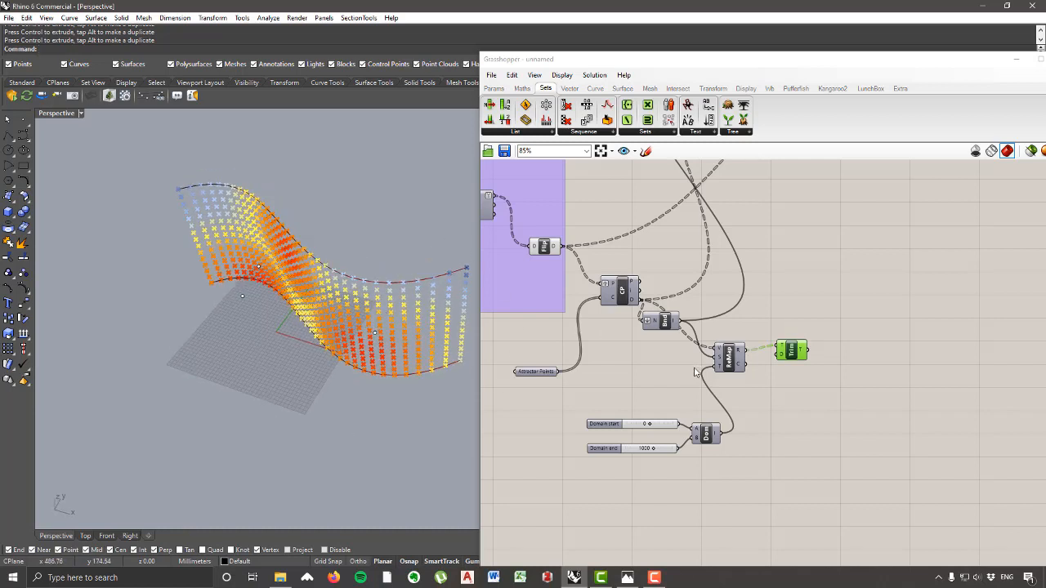
right_drag(780, 248, 761, 296)
scroll(700, 484, down, 3)
scroll(764, 306, up, 3)
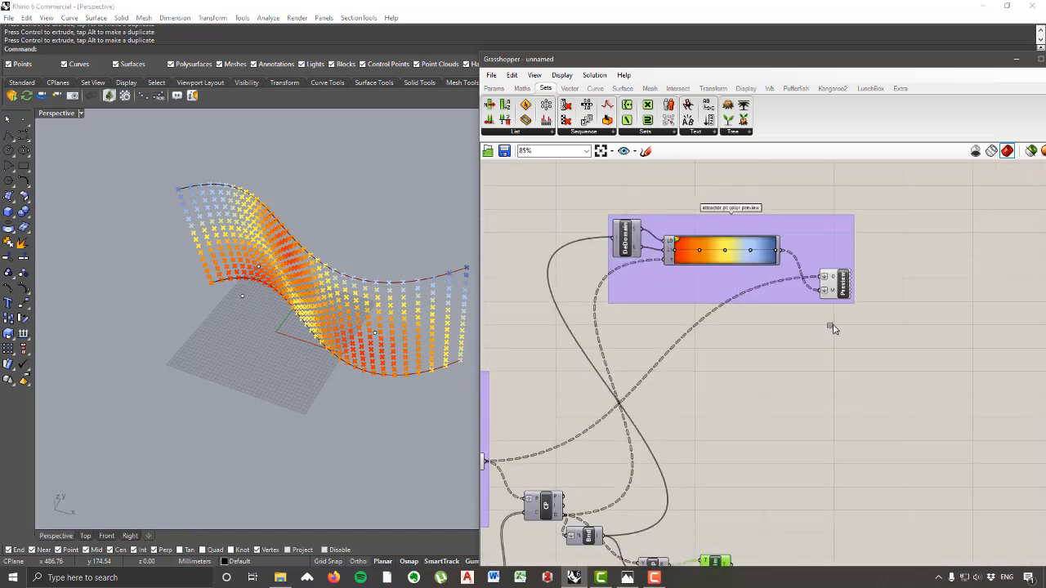
drag(941, 365, 551, 202)
right_click(792, 188)
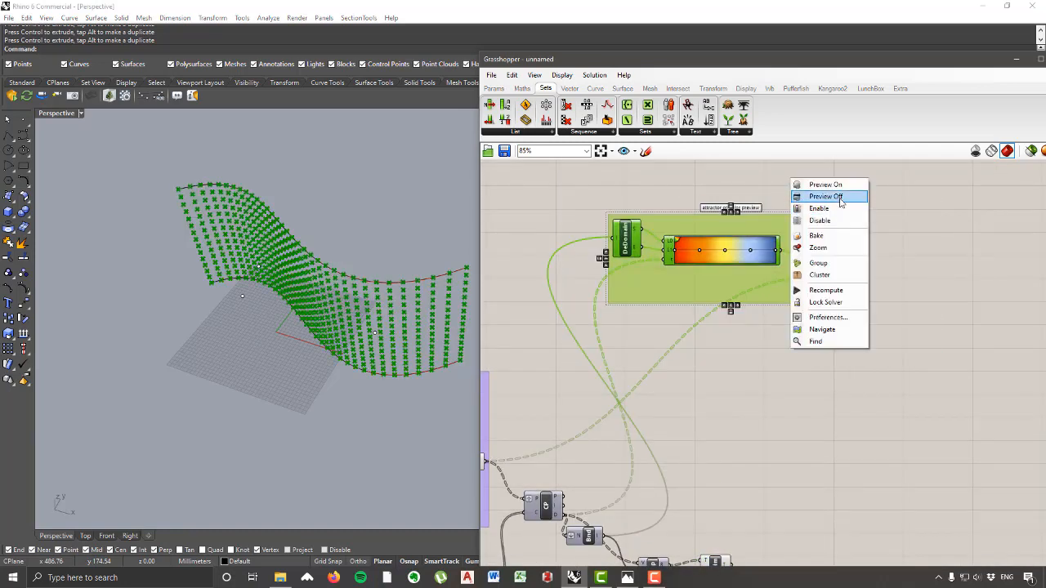
click(812, 202)
scroll(850, 237, down, 3)
click(864, 339)
right_drag(315, 345, 379, 290)
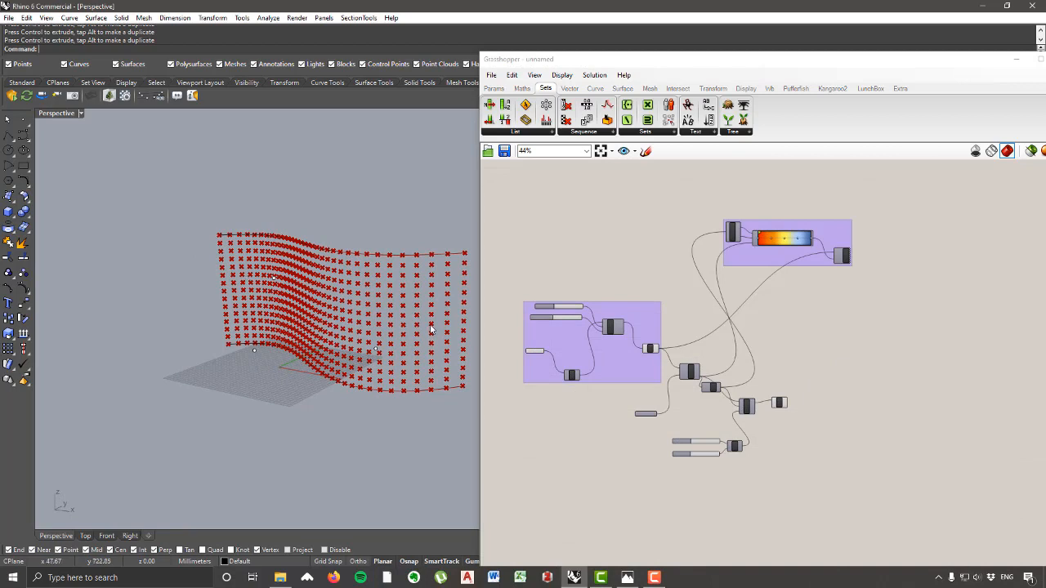
Step: Select the Trim Tree component and examine the grid of surface points from several angles in the Rhino viewport
scroll(771, 414, up, 5)
click(772, 395)
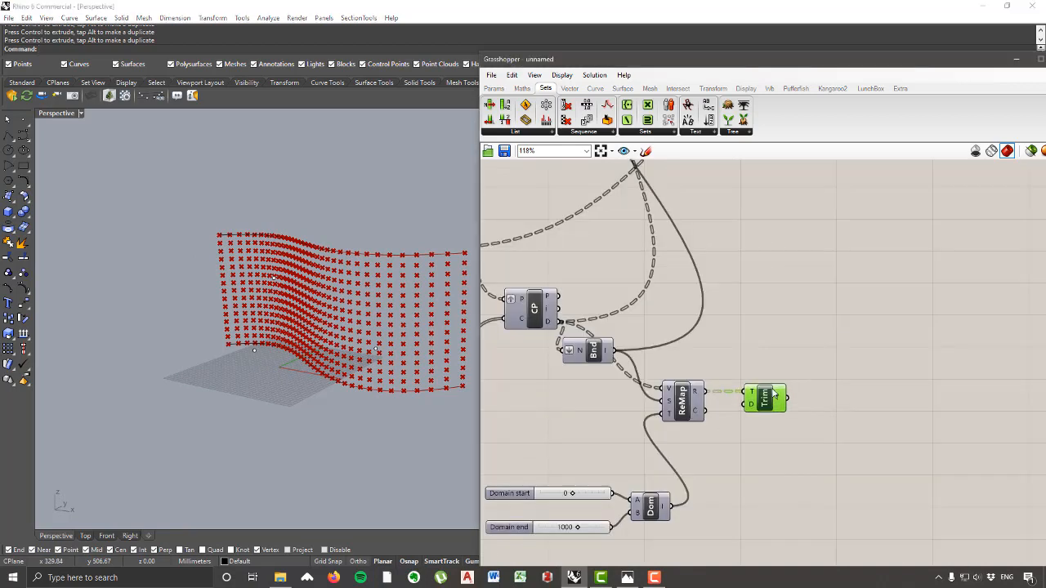
mouse_move(779, 399)
right_drag(353, 332, 398, 274)
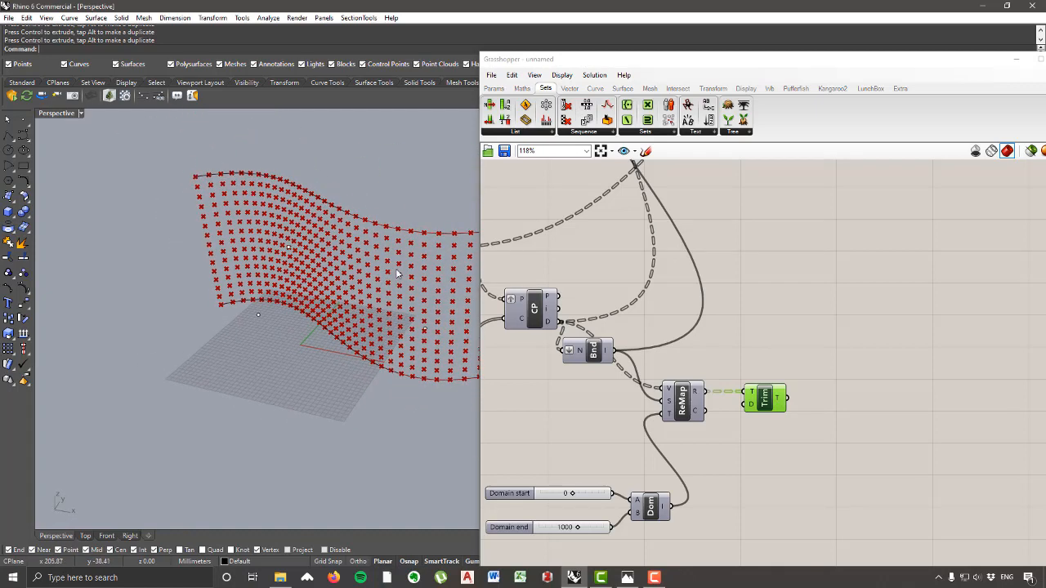
scroll(384, 353, down, 5)
mouse_move(393, 349)
right_down()
mouse_move(420, 329)
mouse_move(409, 351)
right_up()
Step: Switch to Firefox and search Google for "normal to surface"
click(333, 578)
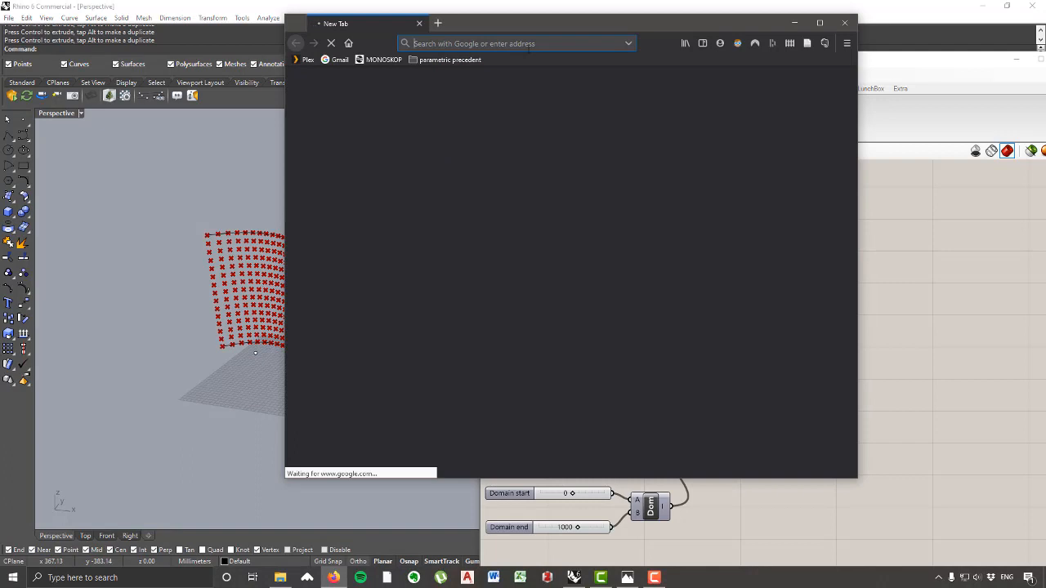
text(normal to s)
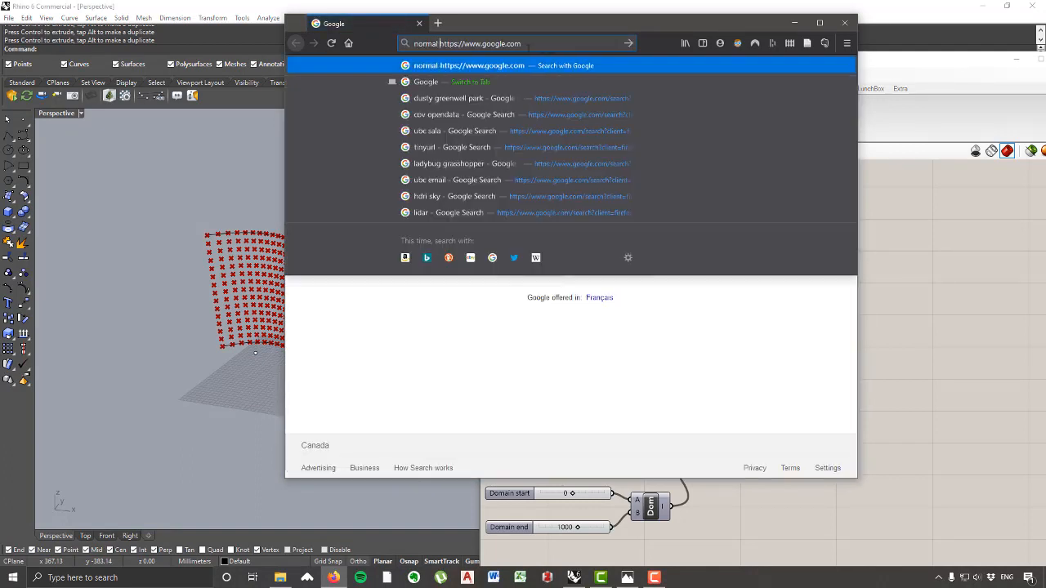
text(urface)
key(Return)
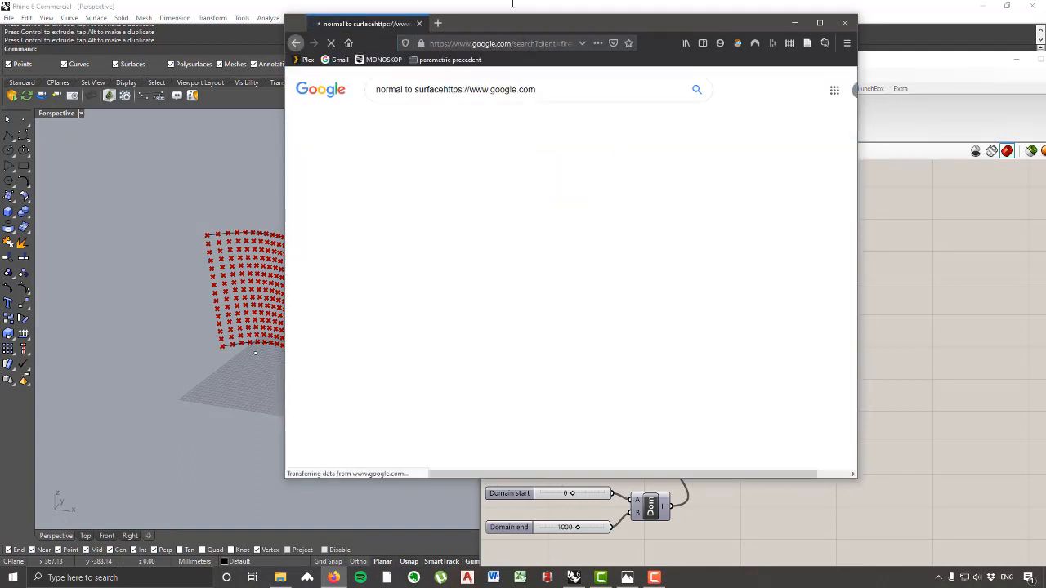
drag(543, 89, 443, 90)
key(BackSpace)
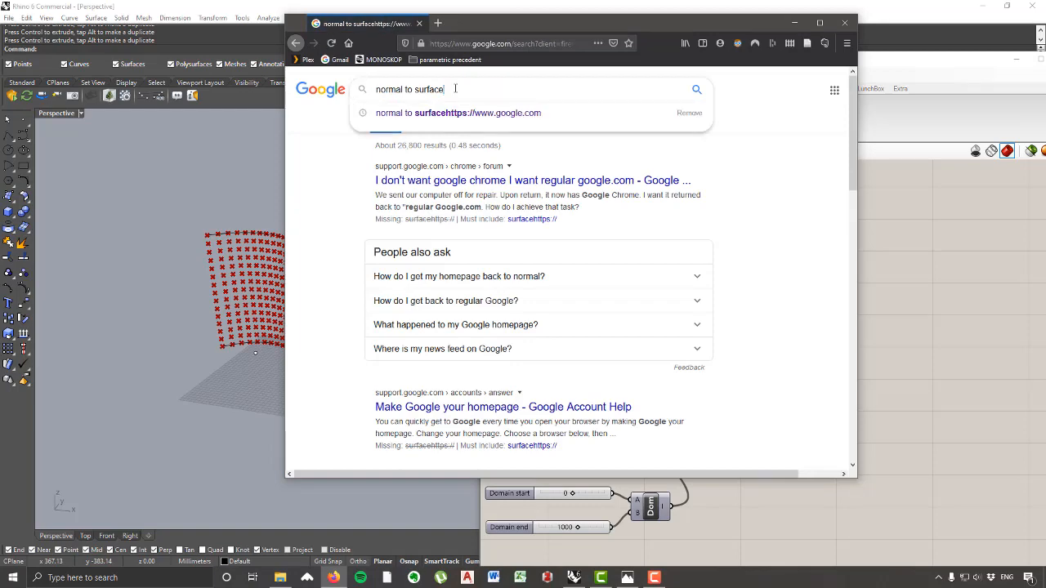
key(Return)
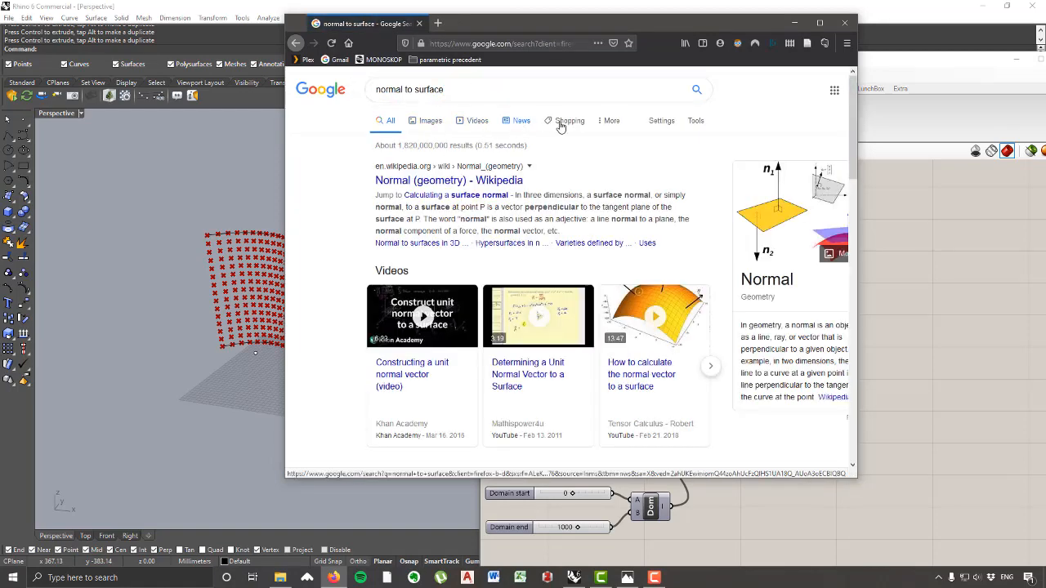
Step: Look through image results illustrating surface normal vectors, including the Wikipedia and Magnetic Fields diagrams, and close the browser
click(433, 122)
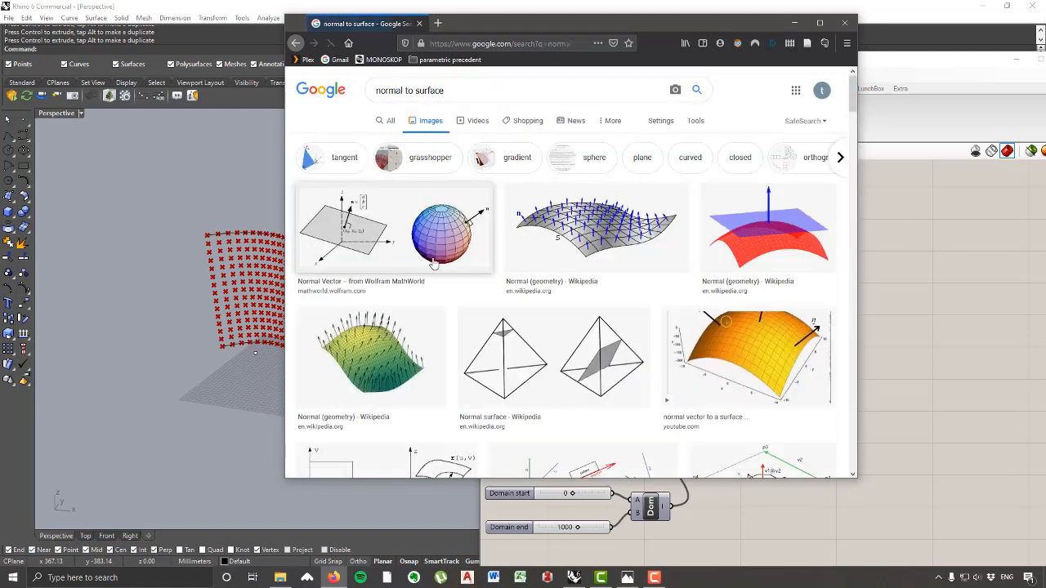
click(653, 238)
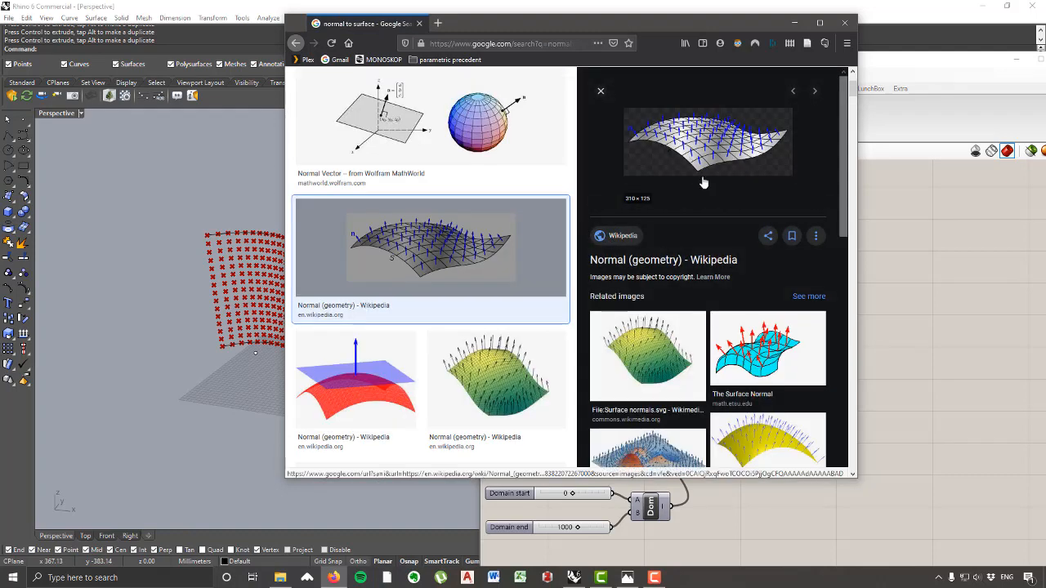
click(516, 357)
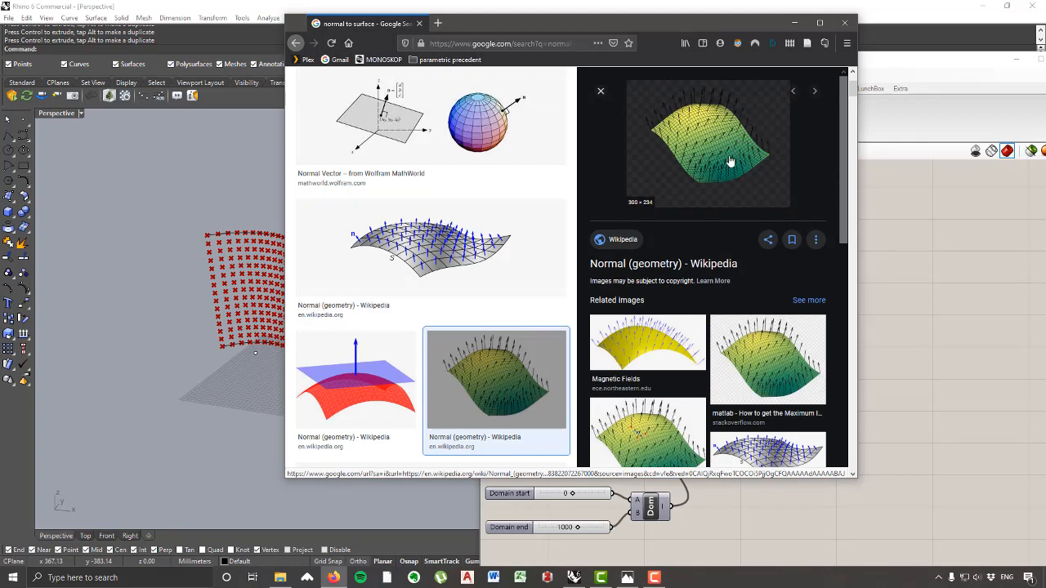
click(685, 357)
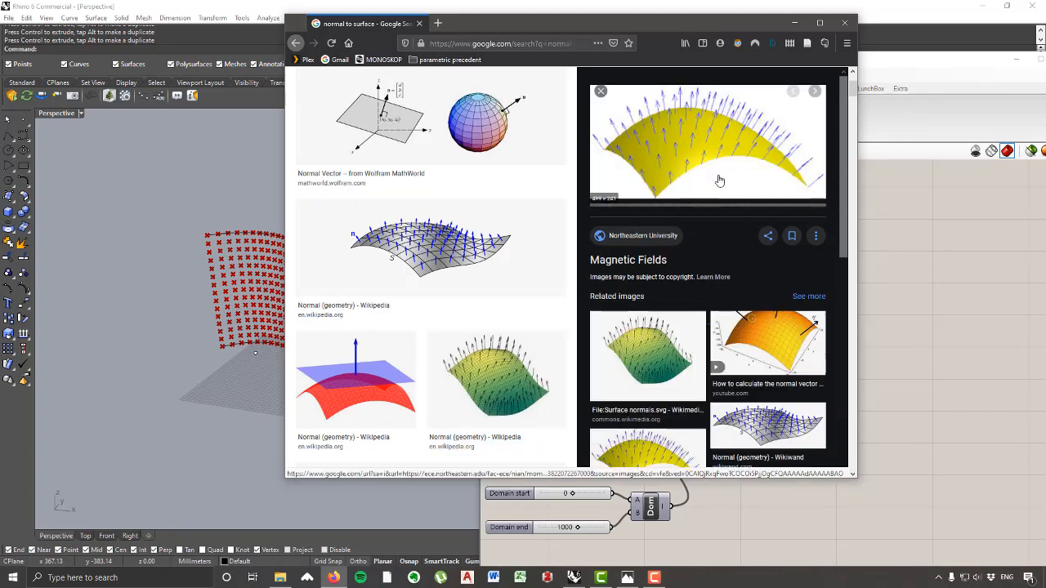
click(845, 22)
Step: Turn on the preview of the Loft component in the subdividing surface group
right_drag(603, 304, 925, 387)
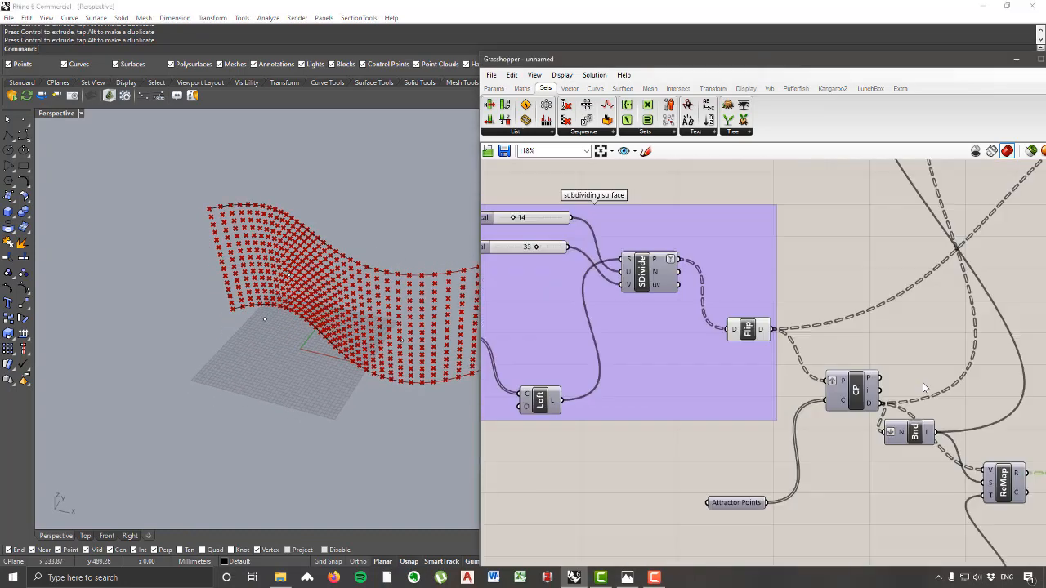
scroll(840, 313, down, 3)
scroll(648, 316, up, 3)
click(632, 331)
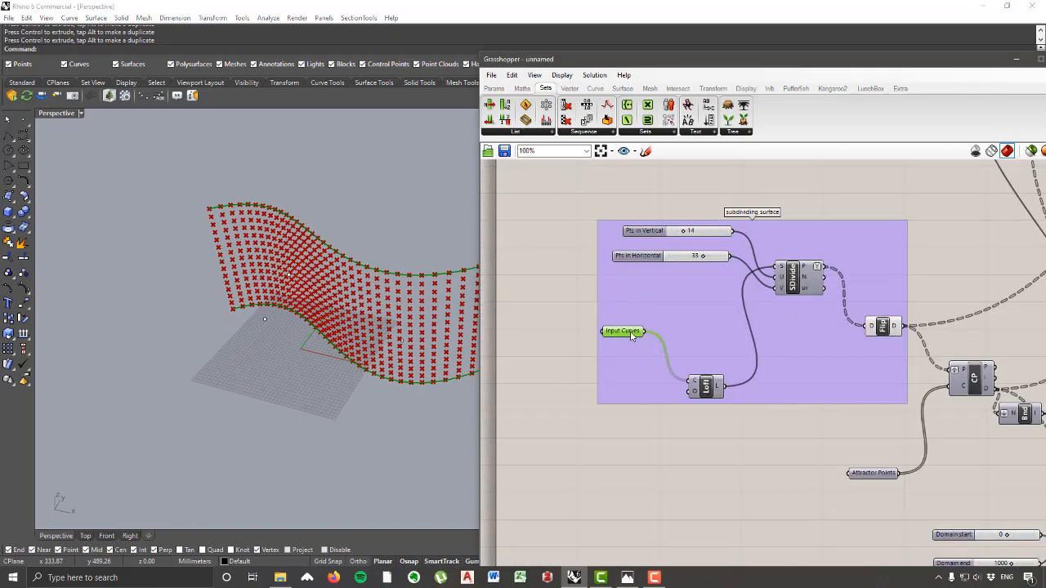
right_click(711, 387)
click(726, 408)
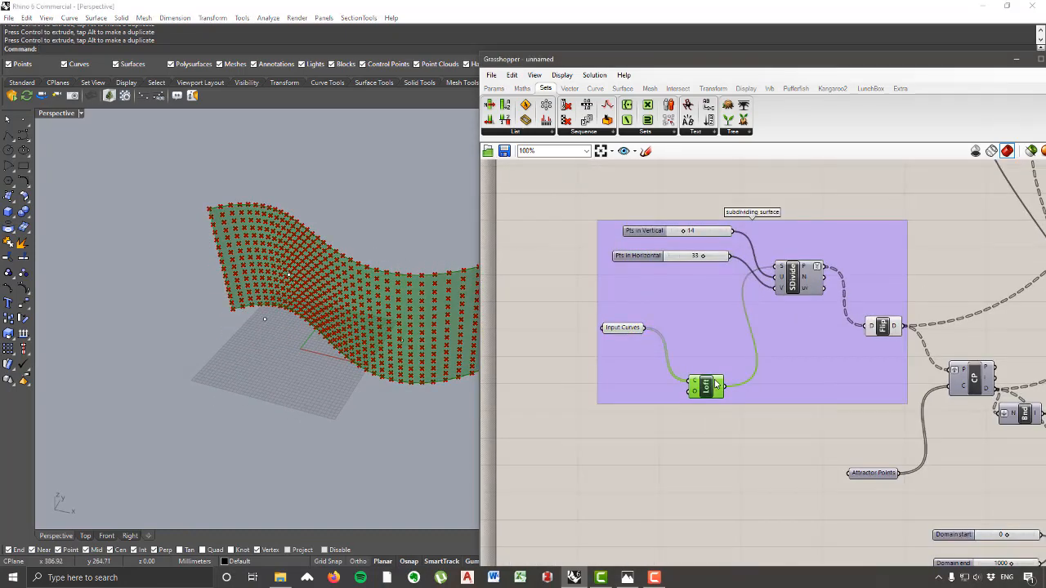
Step: Nudge the Trim Tree and Flip Matrix components slightly upward and inspect the Flip Matrix output's data tree
scroll(717, 385, down, 4)
scroll(976, 473, up, 4)
click(835, 338)
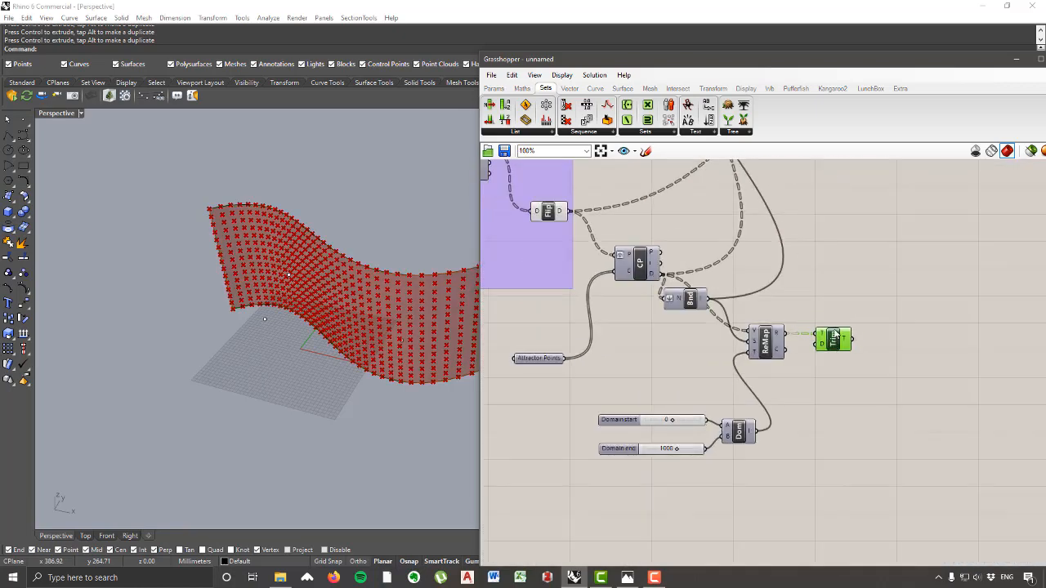
drag(836, 337, 833, 323)
right_drag(721, 283, 769, 317)
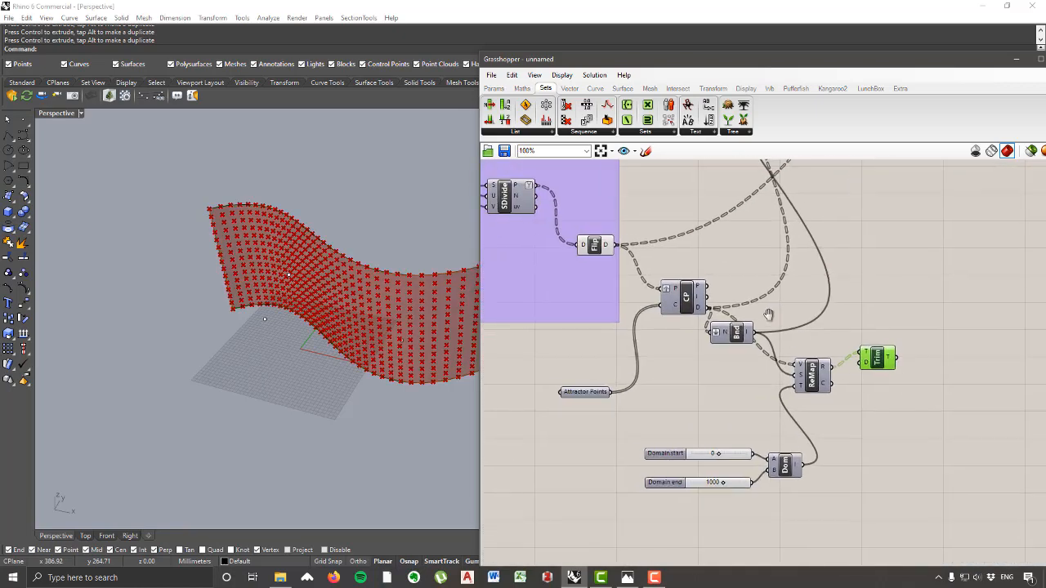
click(611, 239)
mouse_move(616, 239)
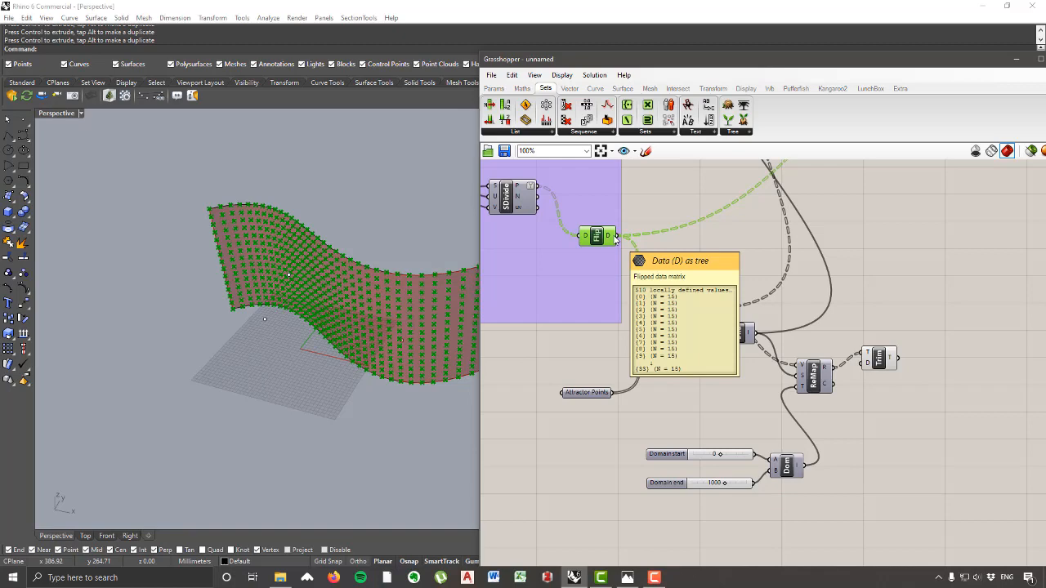
right_drag(615, 238, 744, 273)
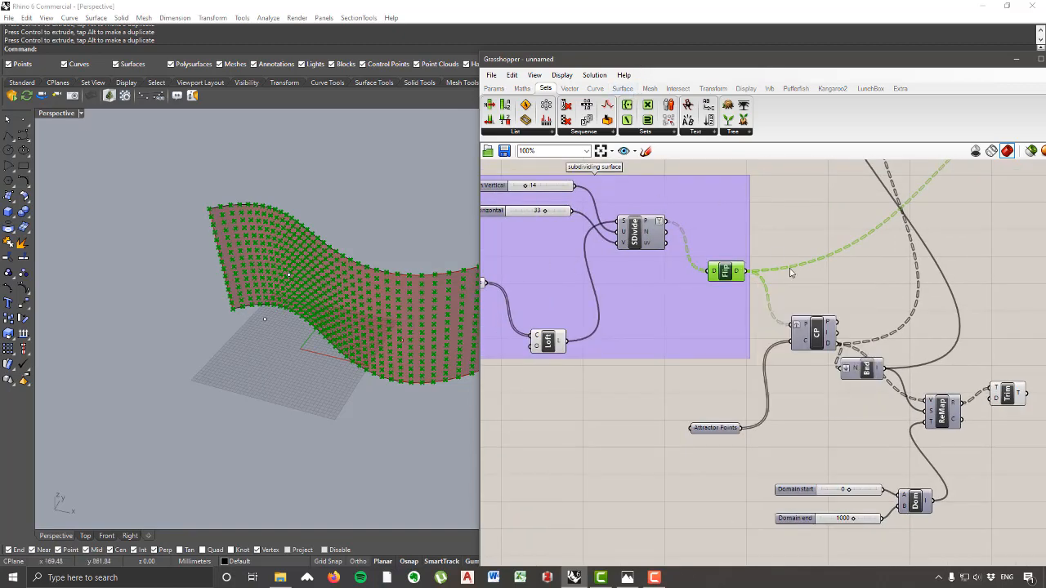
right_drag(793, 274, 692, 266)
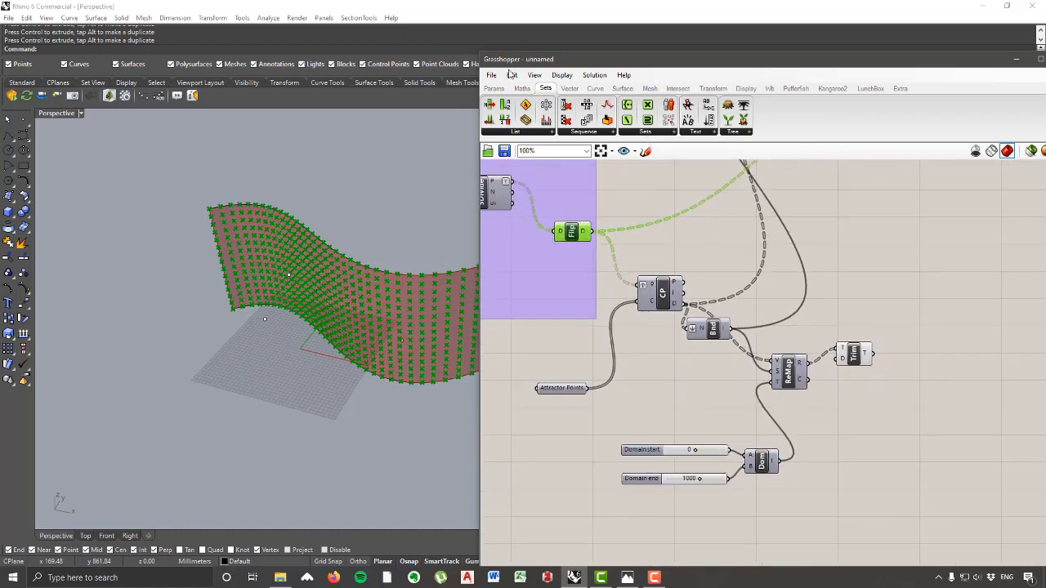
Step: Add a Surface Closest Point component above the CP component and connect the Flip Matrix output D to its P input
click(624, 88)
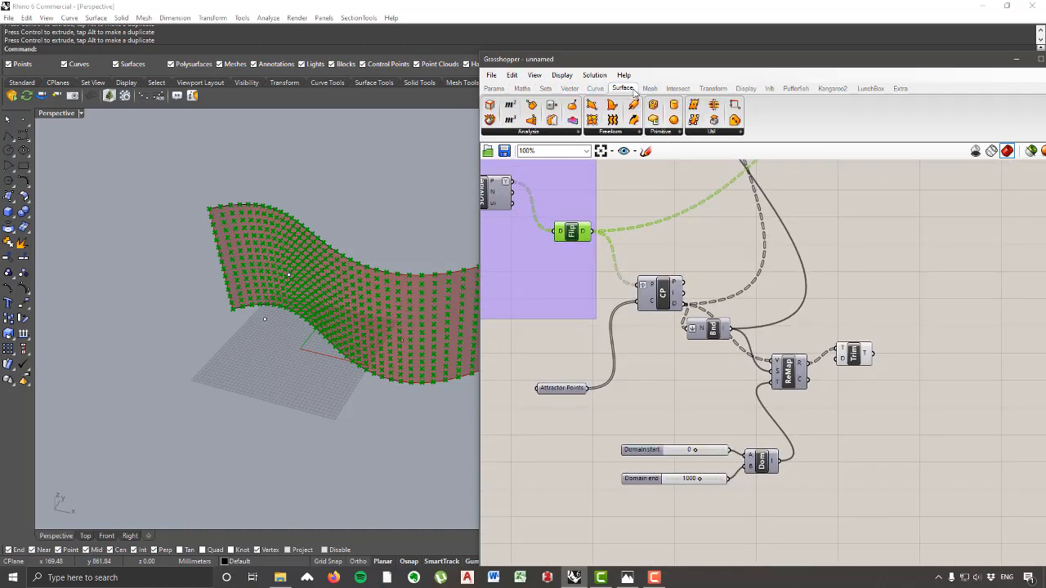
click(538, 136)
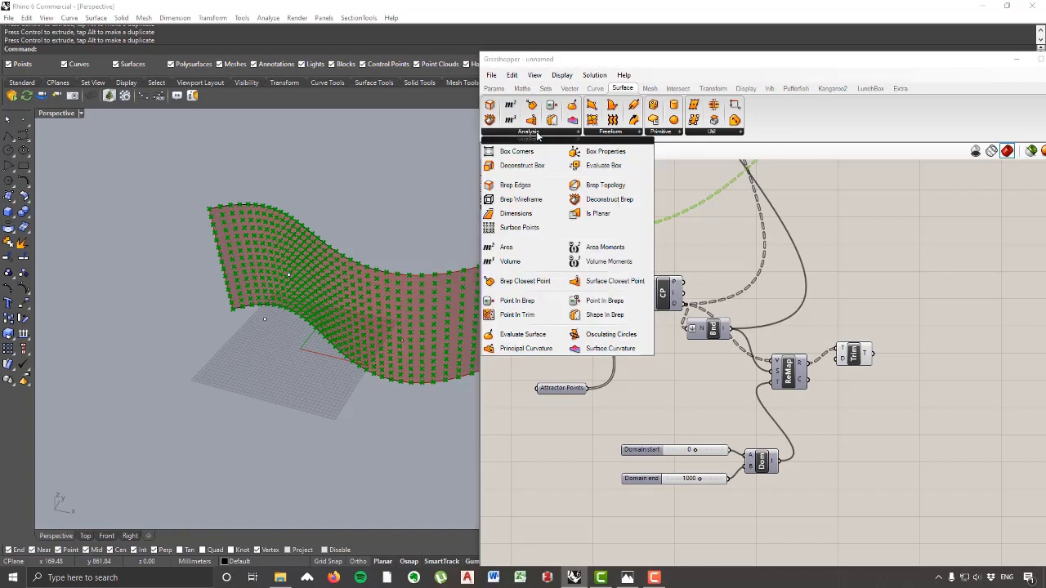
click(614, 283)
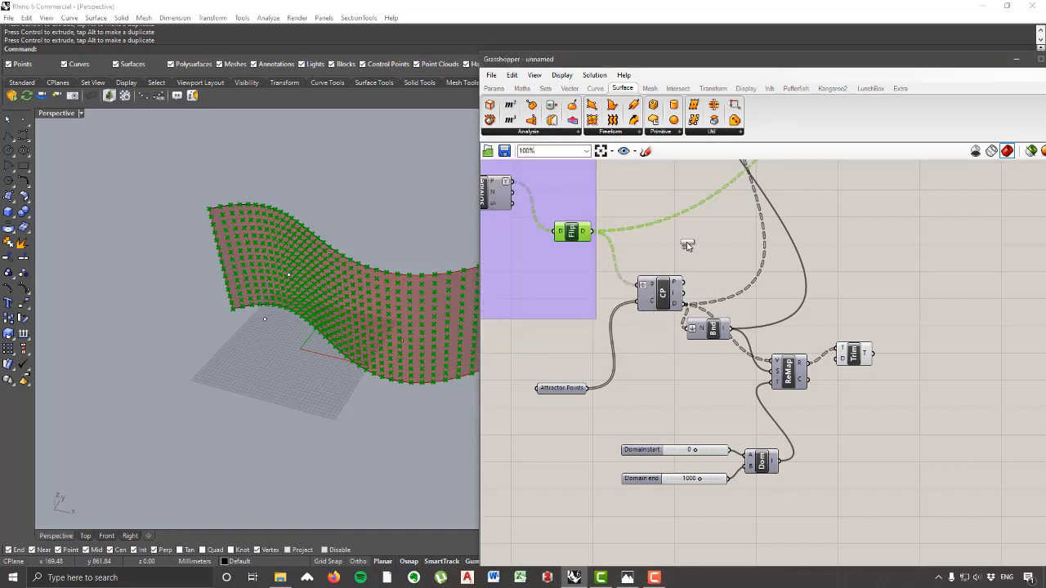
click(689, 242)
right_drag(636, 249, 757, 268)
mouse_move(712, 258)
mouse_down()
mouse_move(716, 249)
mouse_move(700, 248)
mouse_up()
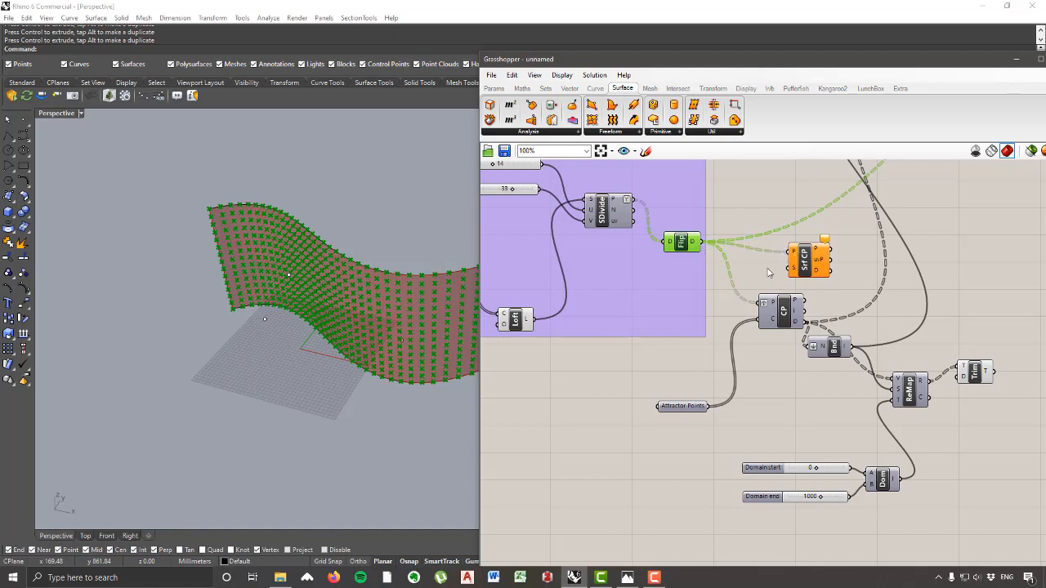
Step: Connect Loft's output L to Surface Closest Point's S input and inspect the component's uvP output
right_drag(635, 307, 680, 321)
drag(559, 338, 835, 280)
scroll(855, 286, up, 2)
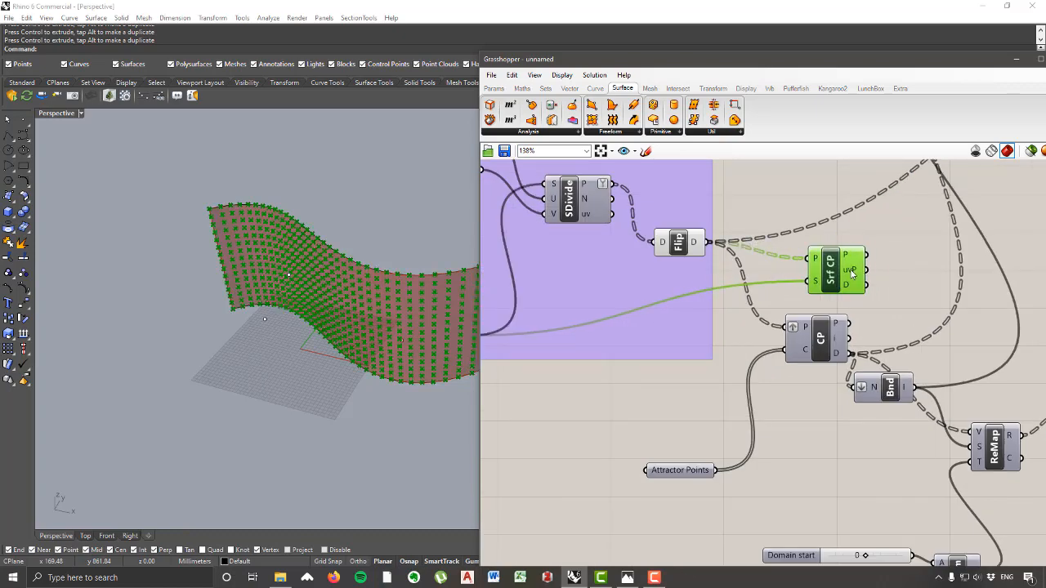
mouse_move(852, 273)
mouse_move(585, 214)
drag(844, 278, 846, 274)
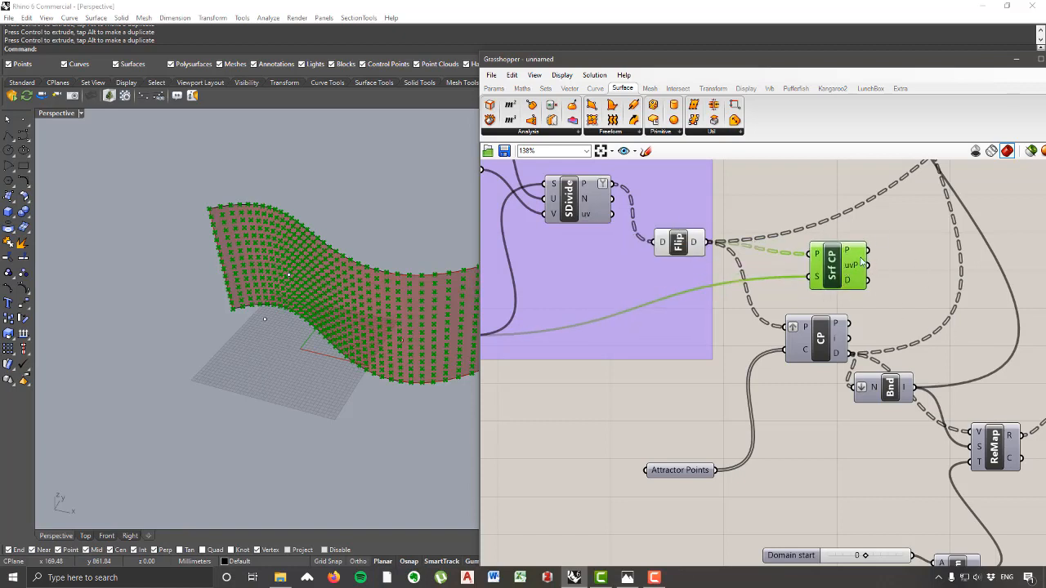
mouse_move(857, 268)
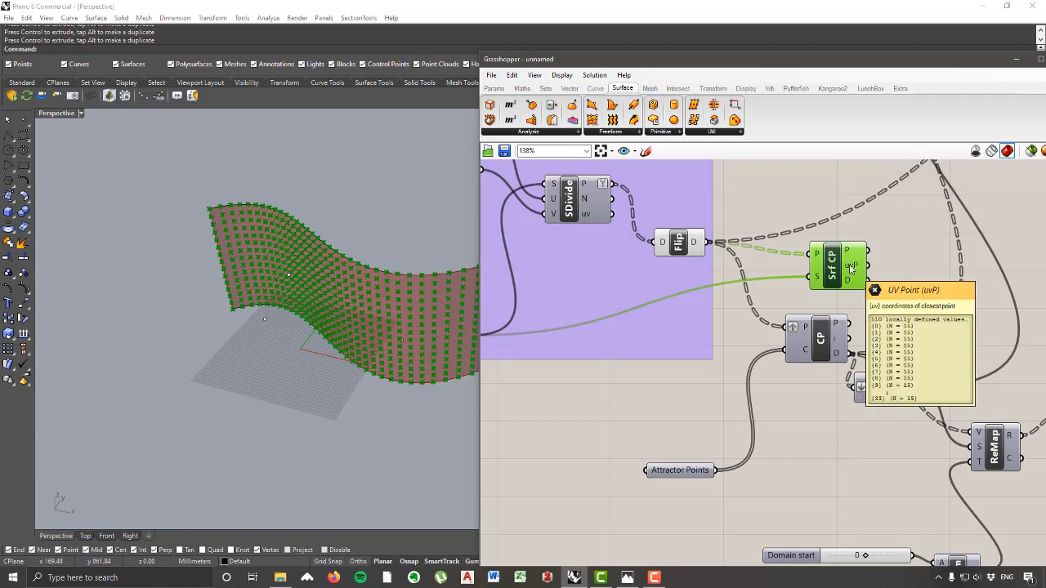
Step: Add an Evaluate Surface component beside Surface Closest Point and connect Loft's output L to its S input
click(562, 133)
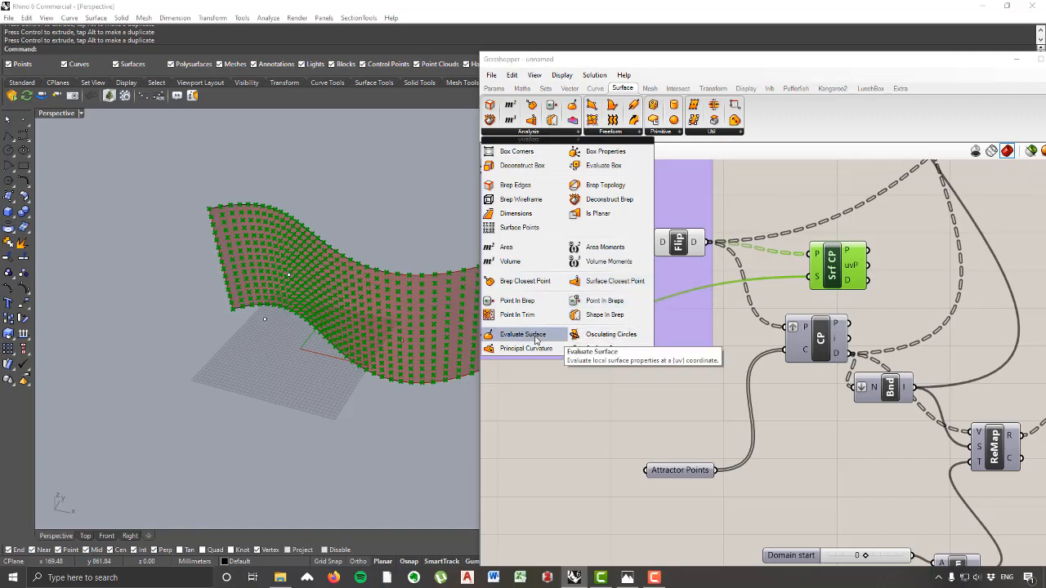
drag(538, 340, 921, 271)
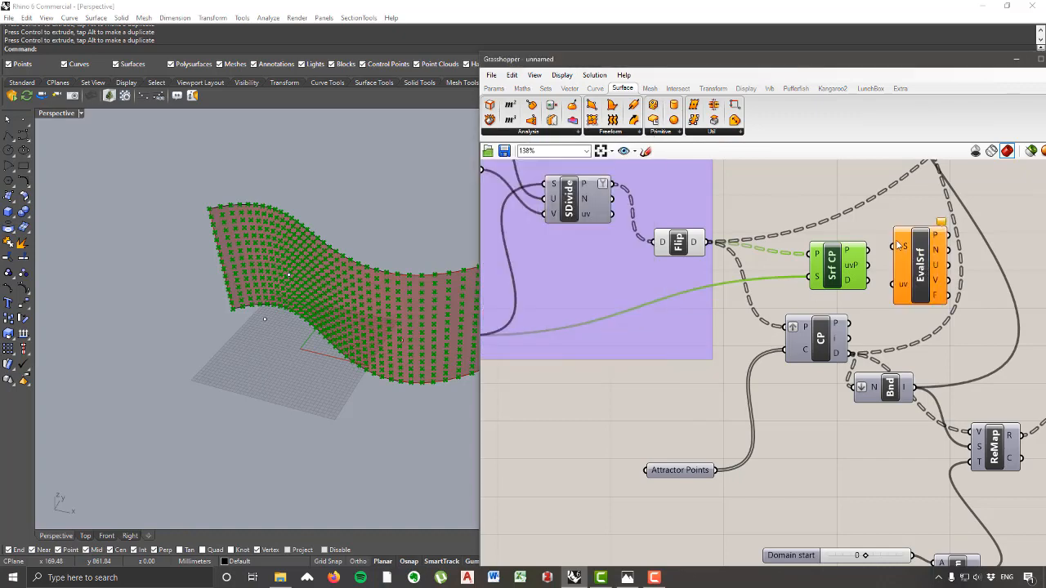
scroll(897, 245, down, 2)
right_drag(818, 246, 862, 289)
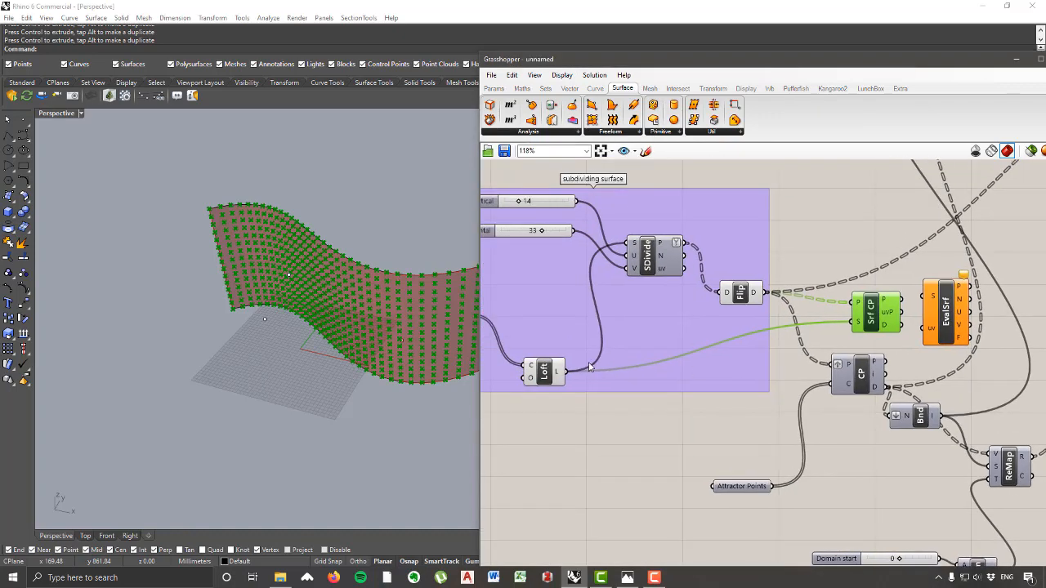
drag(560, 372, 929, 298)
right_drag(929, 298, 761, 232)
scroll(765, 274, up, 2)
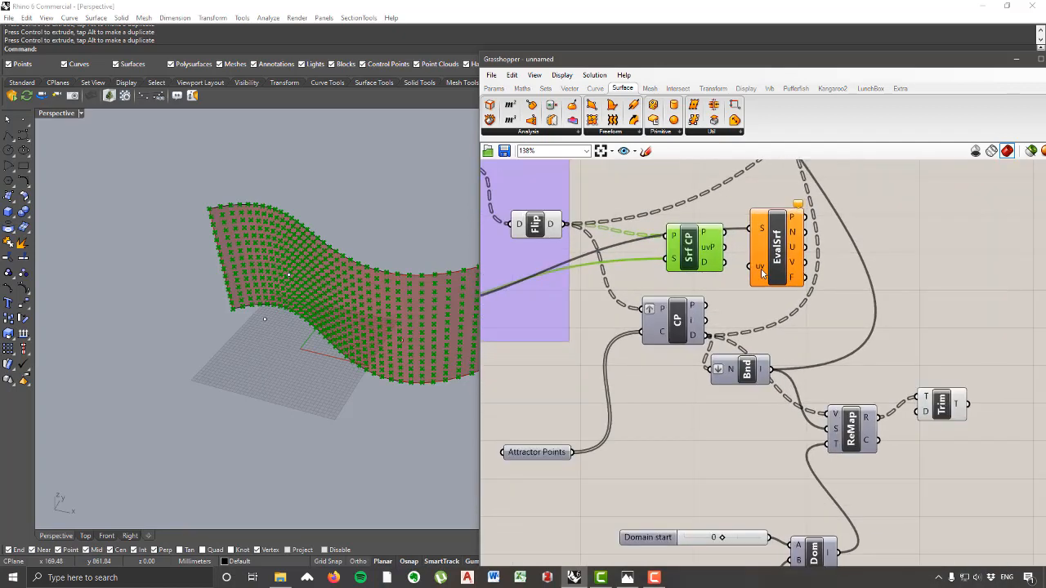
Step: Connect Surface Closest Point's uvP output to Evaluate Surface's uv input, nudge Evaluate Surface slightly upward and inspect its N output
mouse_move(717, 248)
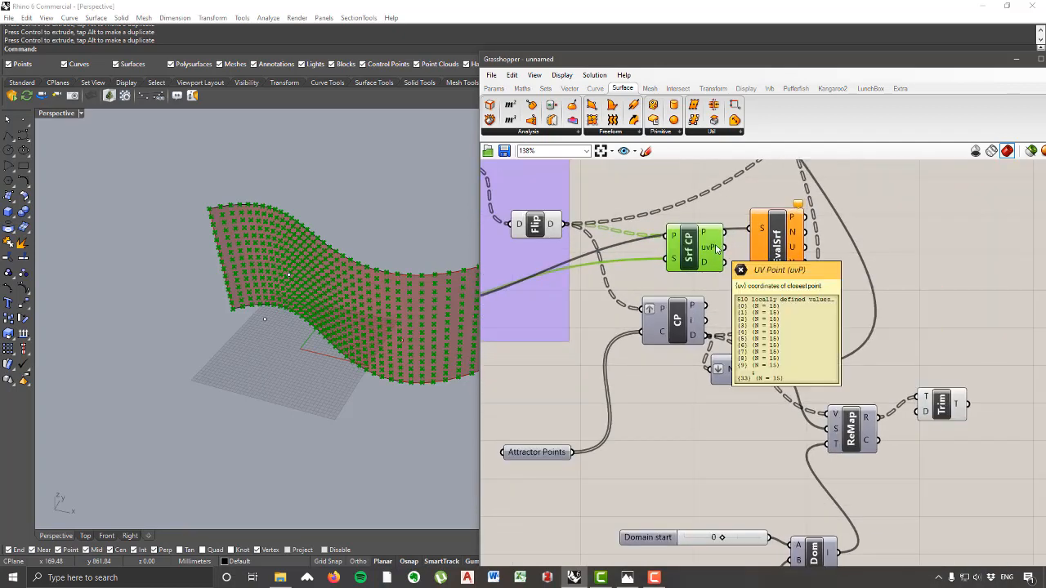
drag(719, 249, 751, 260)
click(779, 248)
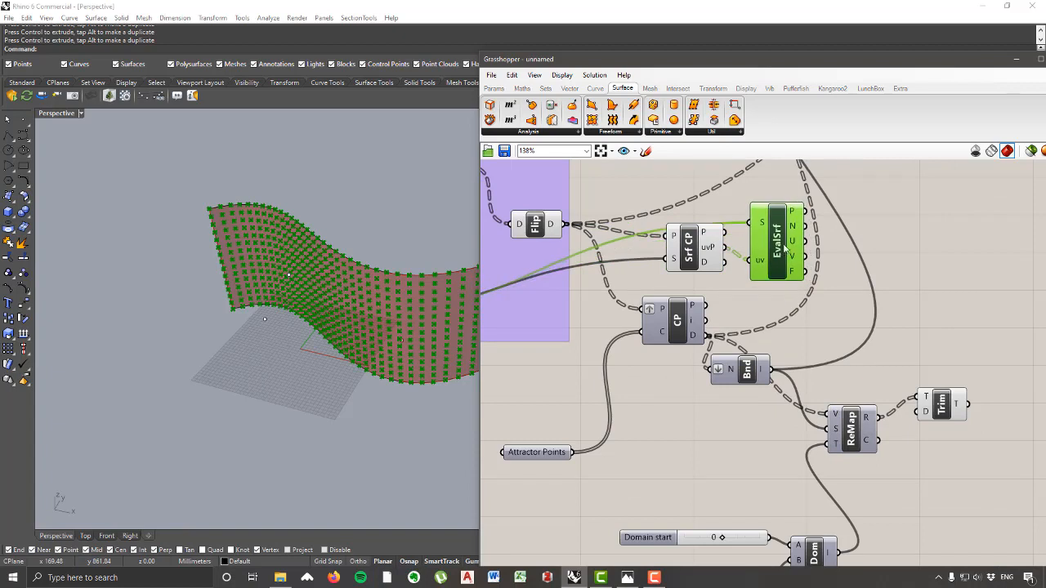
mouse_move(796, 226)
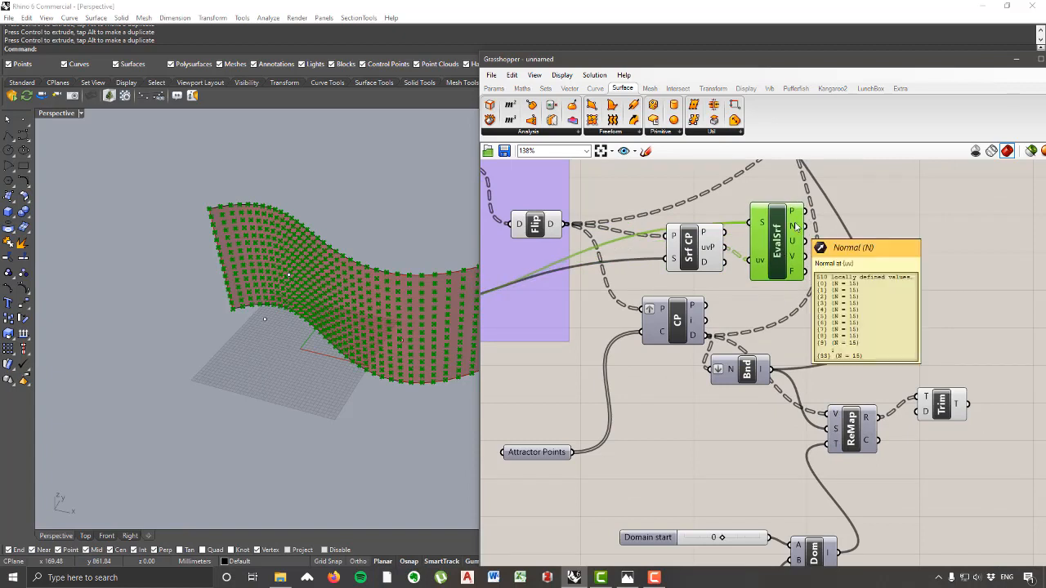
Step: Add a Vector Display component, connecting Surface Closest Point's P output to its A input and Evaluate Surface's N output to its V input
scroll(796, 226, up, 2)
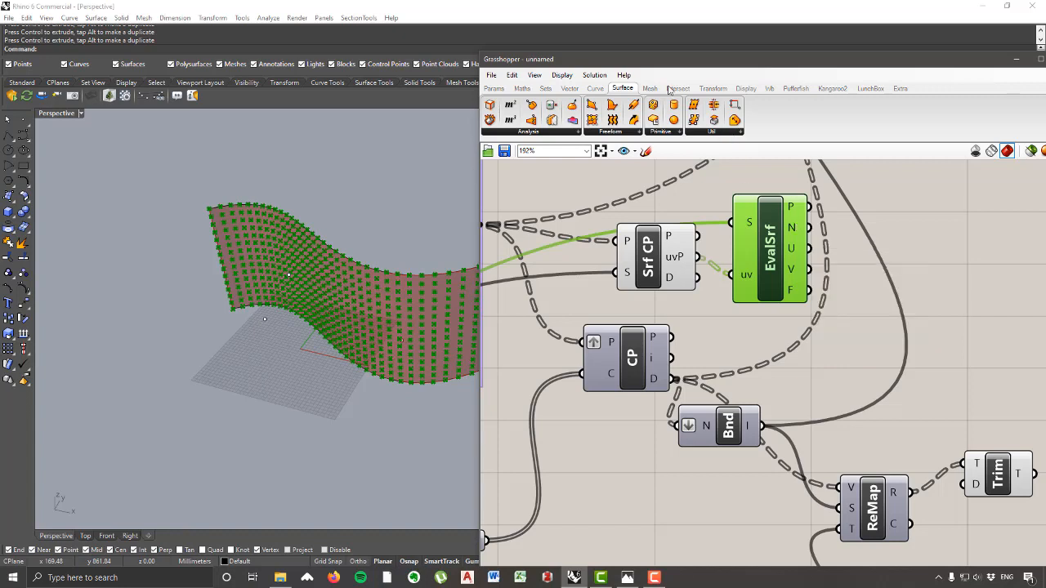
click(747, 89)
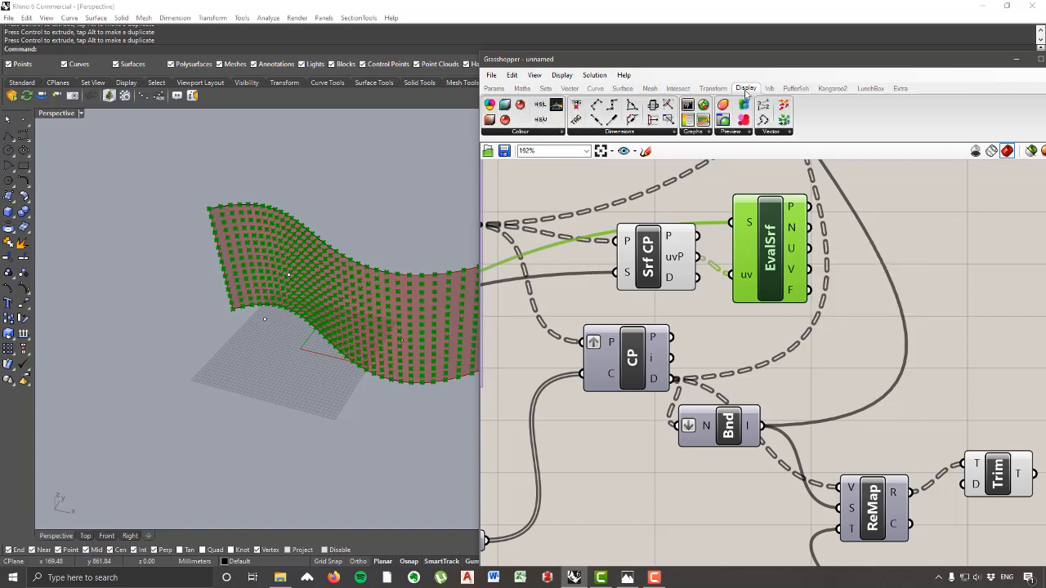
click(742, 133)
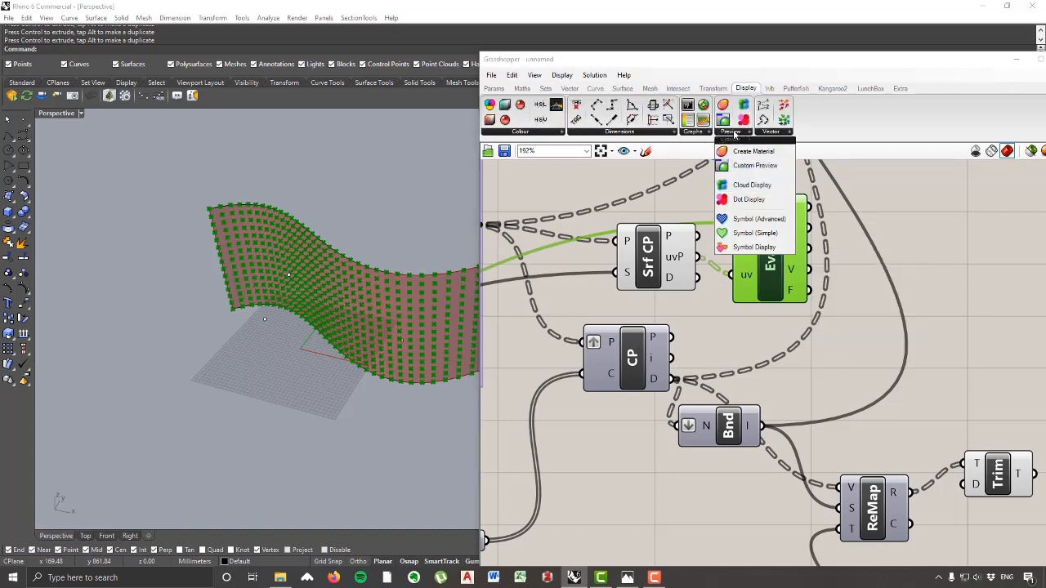
click(771, 133)
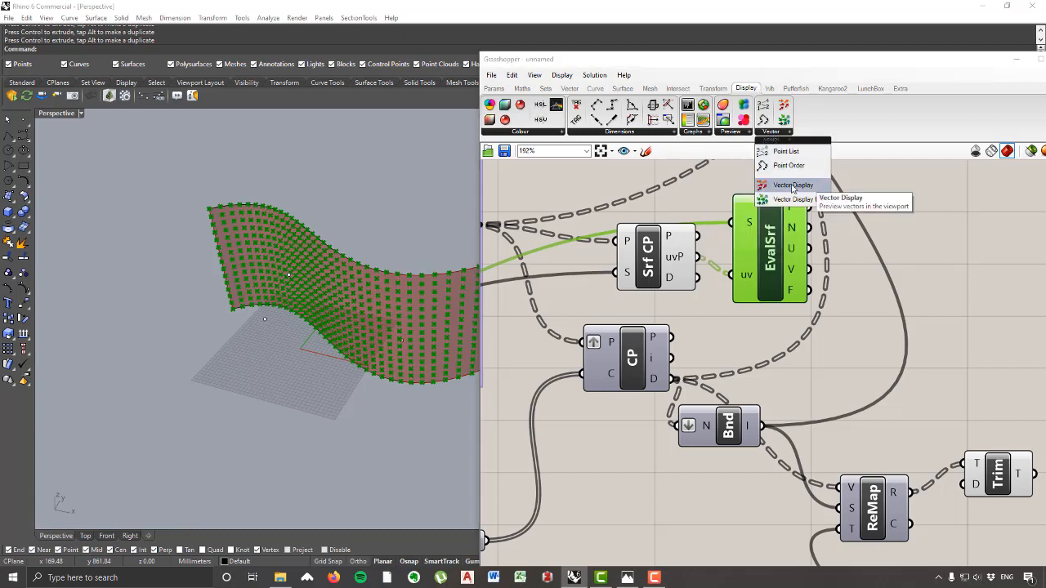
drag(817, 185, 959, 249)
right_drag(864, 234, 837, 260)
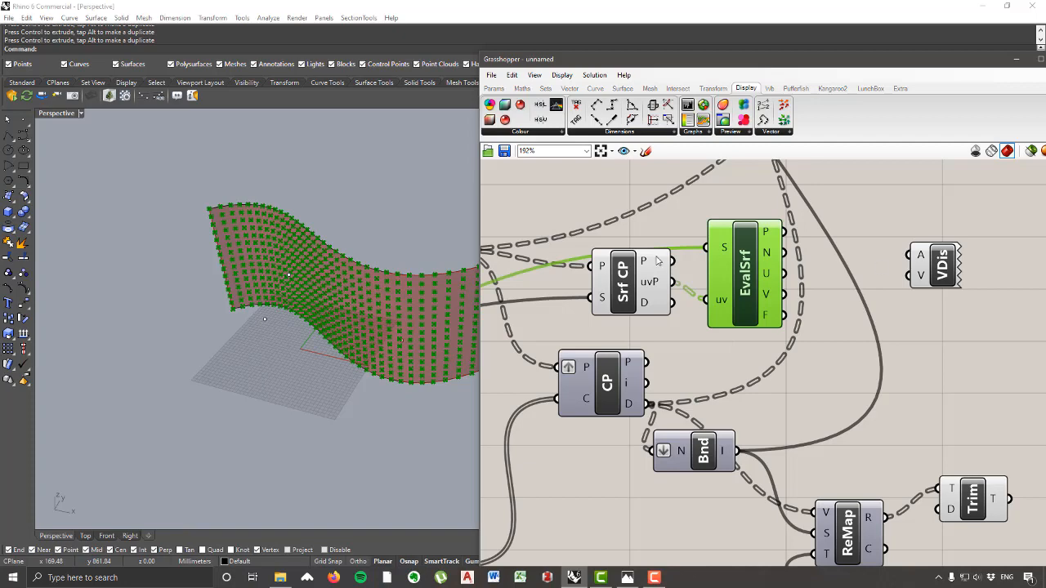
drag(660, 260, 907, 266)
drag(782, 255, 937, 284)
Step: Examine the previewed normal vectors on the lofted surface up close and delete the Vector Display component
right_drag(261, 286, 291, 383)
scroll(407, 351, up, 9)
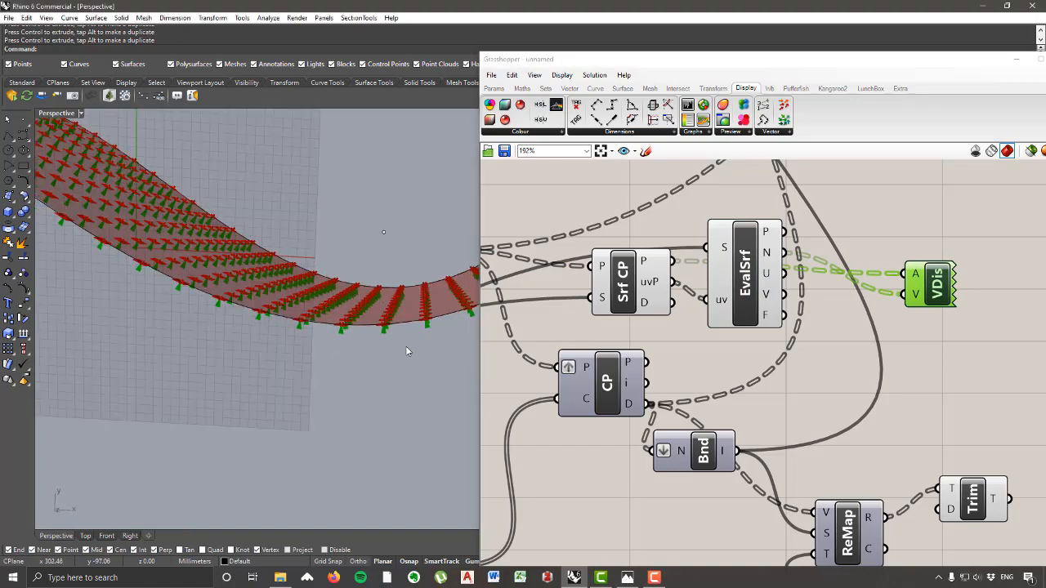
mouse_move(367, 325)
right_down()
mouse_move(389, 291)
mouse_move(186, 273)
mouse_move(252, 235)
mouse_move(319, 247)
right_up()
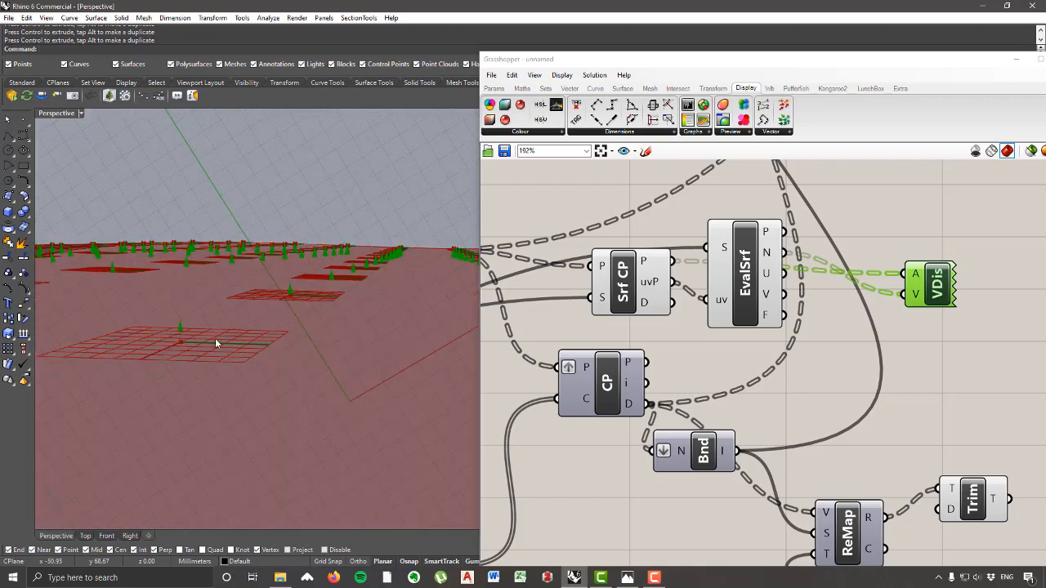
scroll(810, 309, down, 4)
scroll(858, 294, up, 3)
Step: Shift Surface Closest Point and Evaluate Surface to the right of ReMap and place Trim Tree directly below Evaluate Surface
right_drag(863, 302, 837, 233)
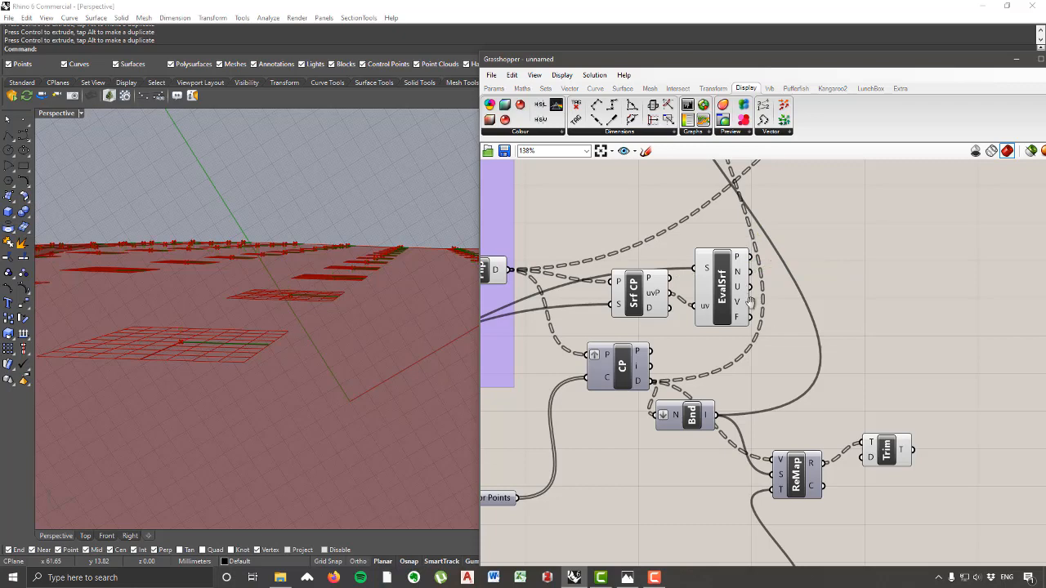
scroll(636, 233, down, 3)
drag(625, 254, 728, 301)
drag(636, 274, 788, 308)
click(892, 356)
right_drag(894, 358, 825, 325)
scroll(752, 307, up, 1)
drag(730, 337, 757, 318)
scroll(832, 319, down, 5)
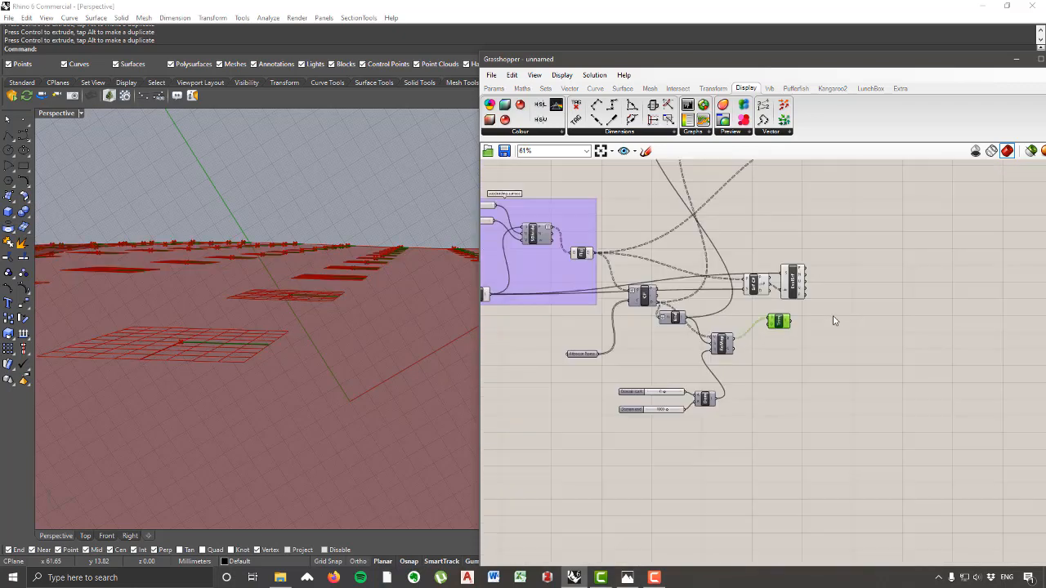
scroll(760, 310, up, 3)
scroll(802, 327, up, 1)
drag(824, 330, 838, 331)
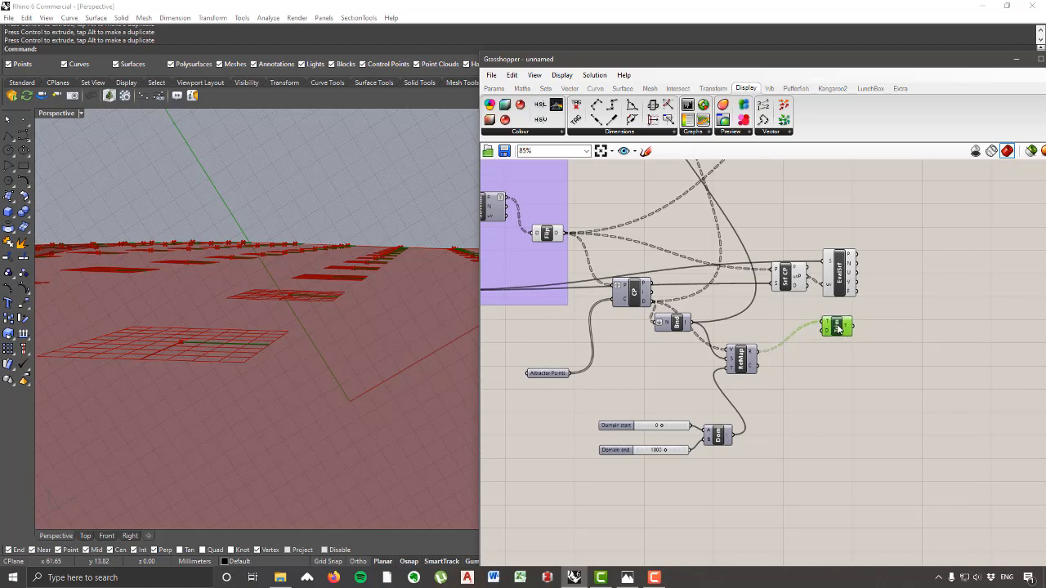
scroll(838, 330, up, 2)
Step: Inspect Evaluate Surface's N output, add an Amplitude component beside it and connect N to Amplitude's V input
mouse_move(815, 357)
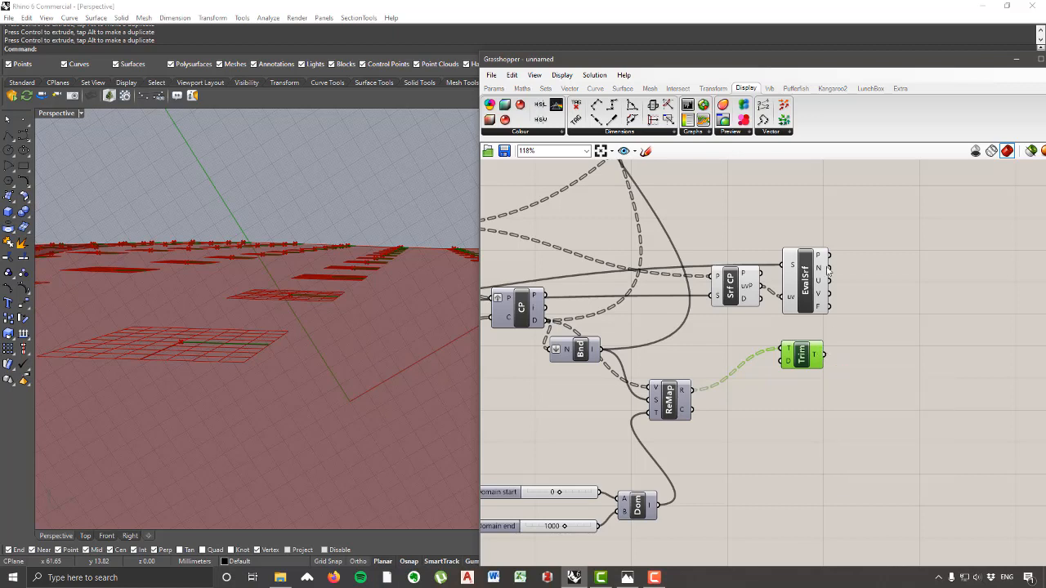
mouse_move(827, 269)
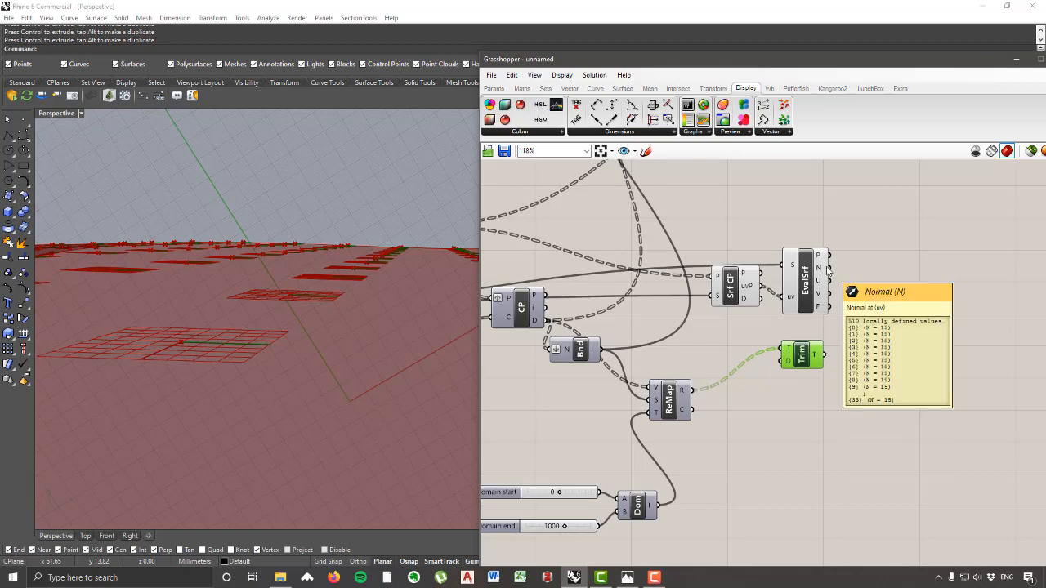
right_drag(350, 306, 460, 333)
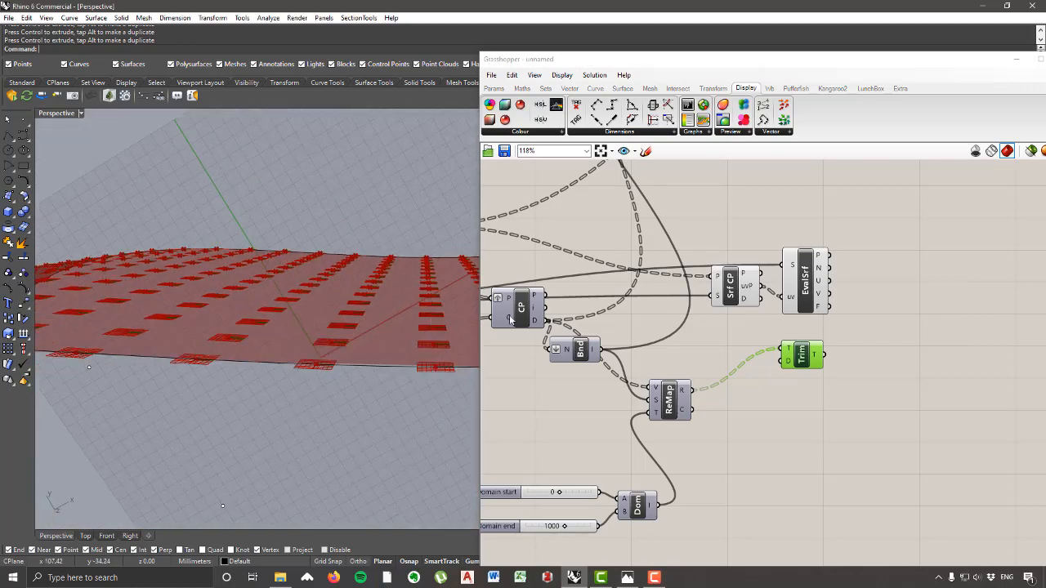
scroll(873, 297, up, 3)
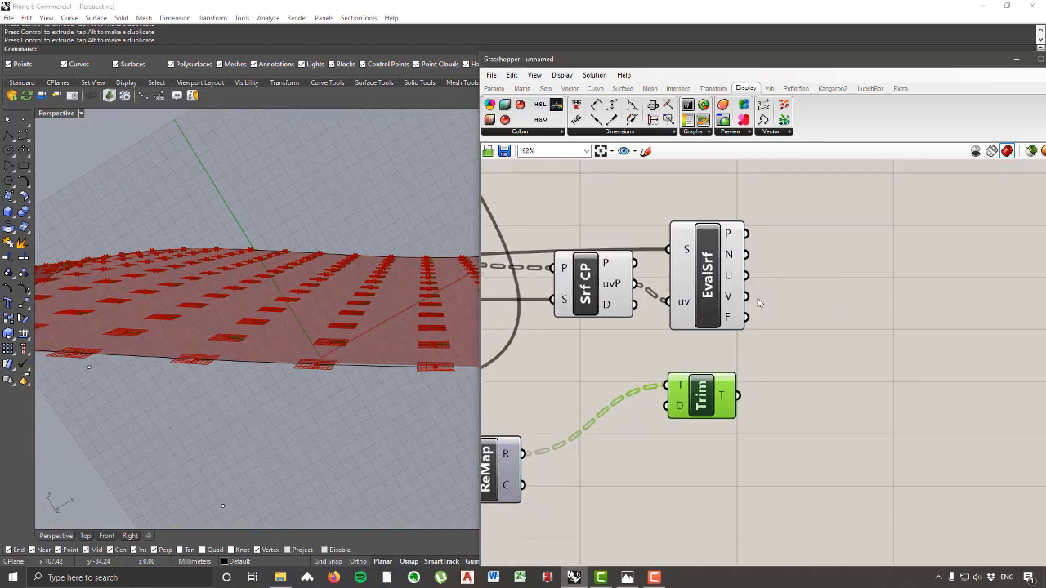
click(570, 90)
click(700, 133)
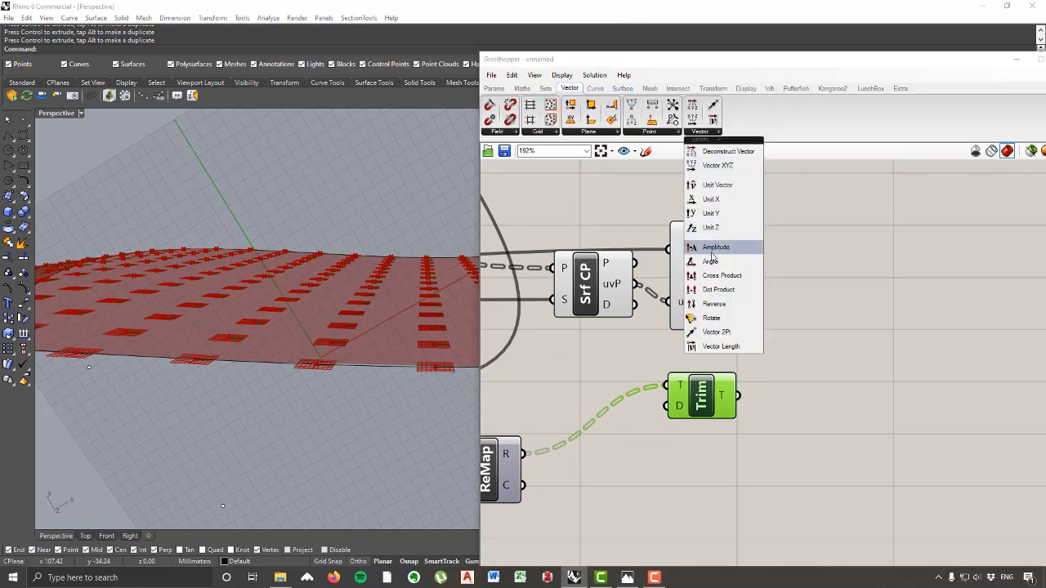
drag(723, 249, 869, 316)
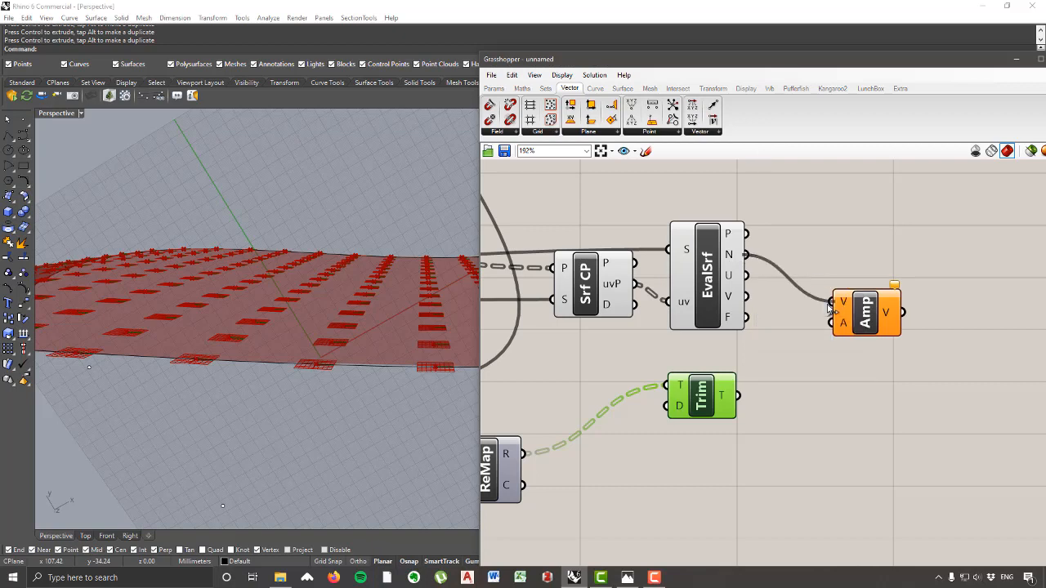
drag(829, 307, 834, 302)
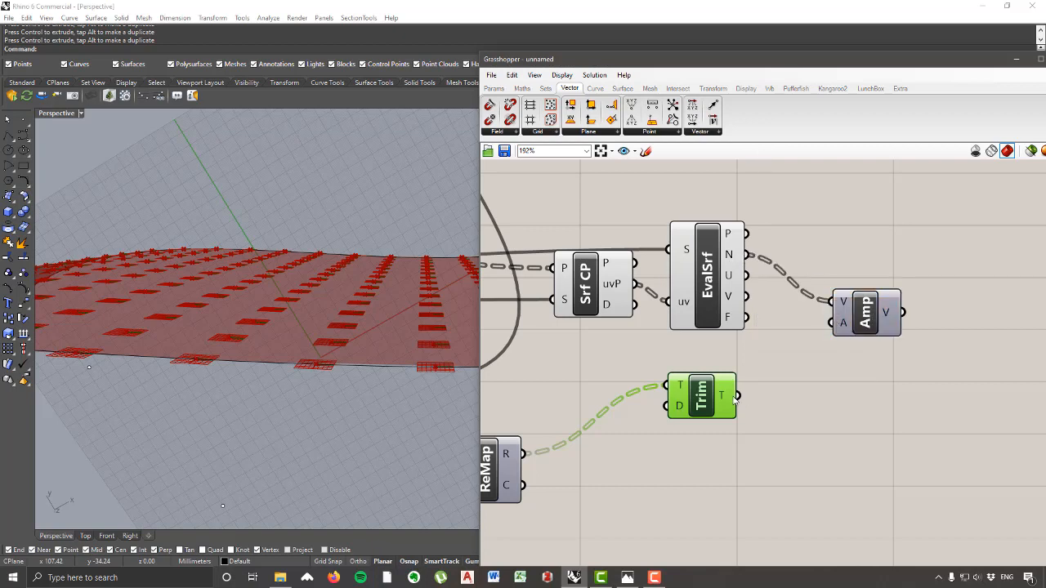
Step: Connect Trim Tree's T output to Amplitude's A input, move Amplitude slightly upward and inspect its V output
mouse_move(735, 398)
scroll(735, 398, down, 1)
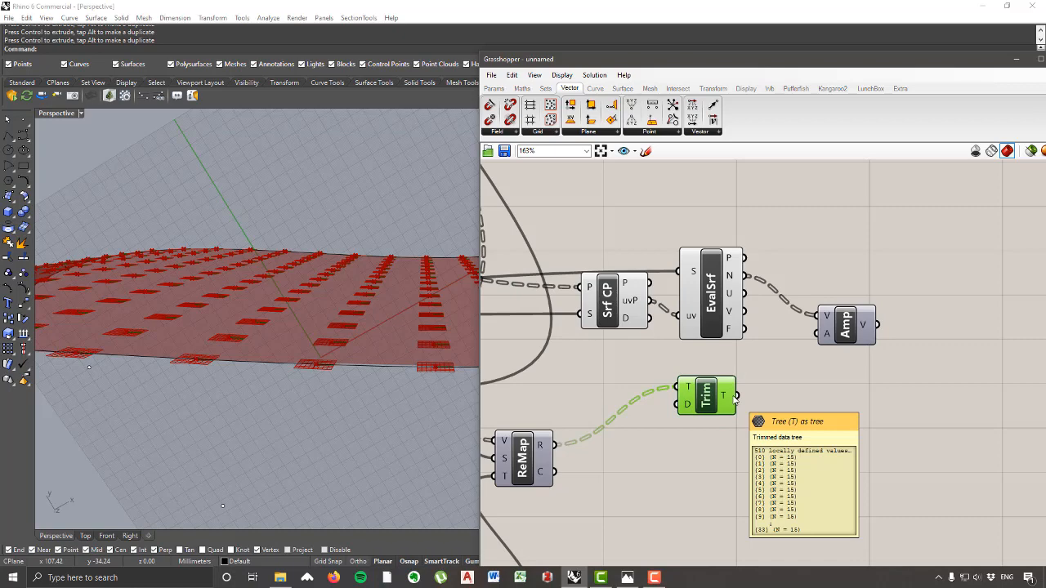
scroll(735, 398, down, 2)
scroll(748, 385, up, 4)
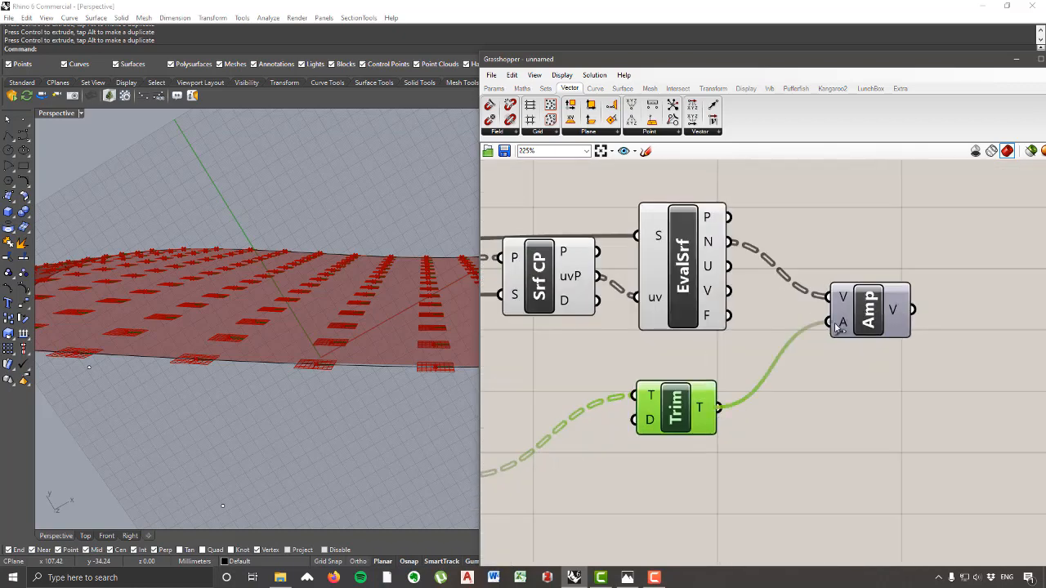
drag(873, 314, 870, 276)
mouse_move(886, 263)
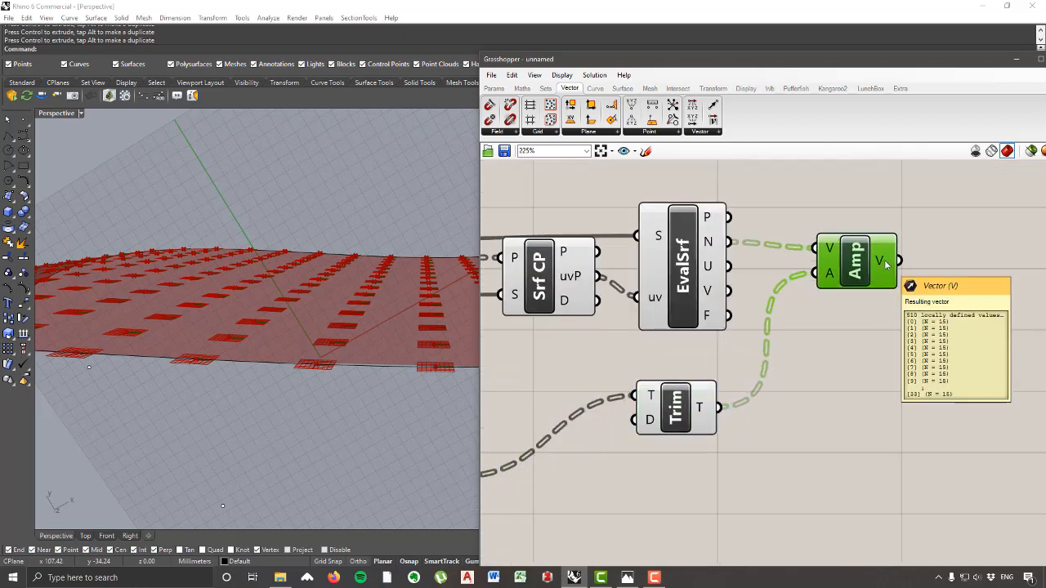
Step: Add a Move component from the Euclidean transforms, placing it to the lower right of Amplitude
scroll(886, 264, down, 3)
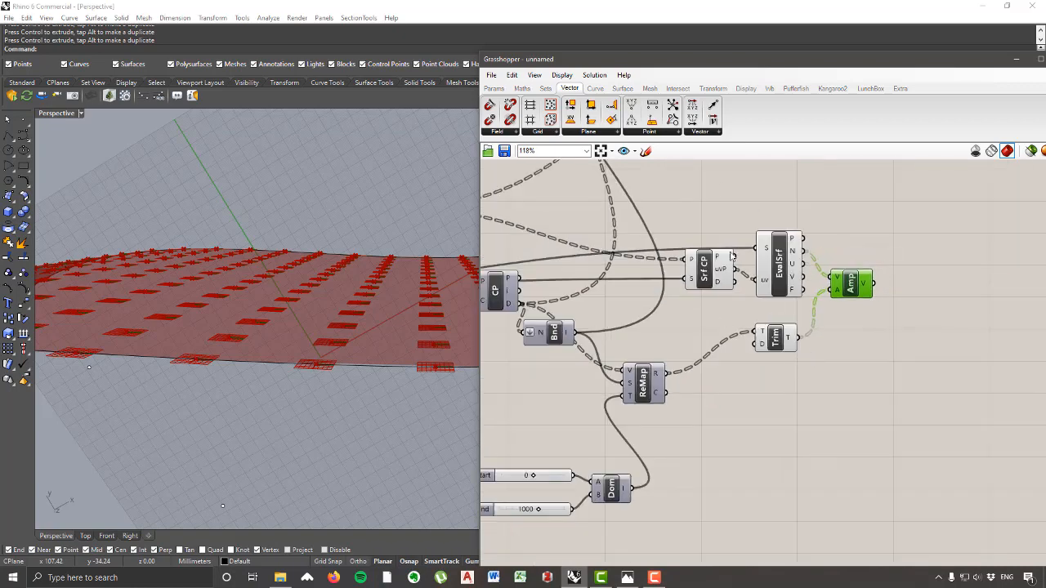
click(713, 88)
click(602, 131)
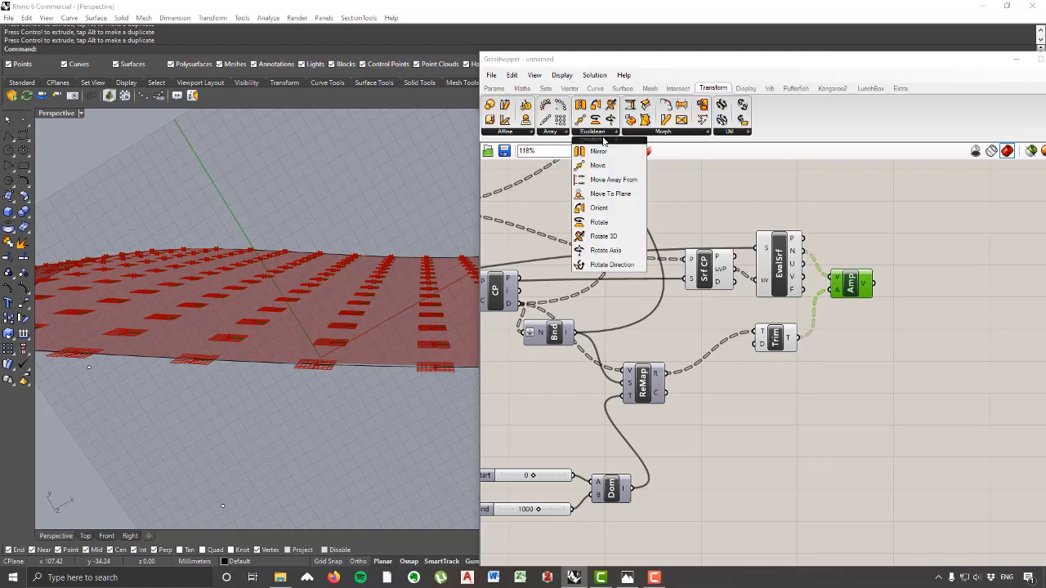
drag(601, 166, 967, 358)
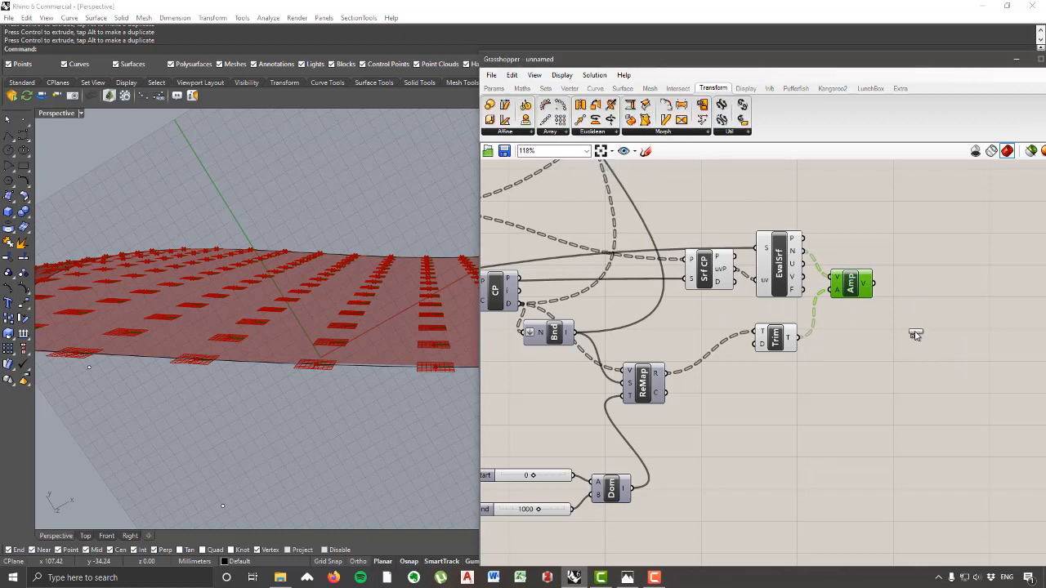
drag(916, 335, 914, 334)
Step: Nudge Flip Matrix slightly upward, inspect its output tree and connect its D output to Move's G input
scroll(700, 338, down, 1)
right_drag(721, 333, 822, 345)
click(520, 247)
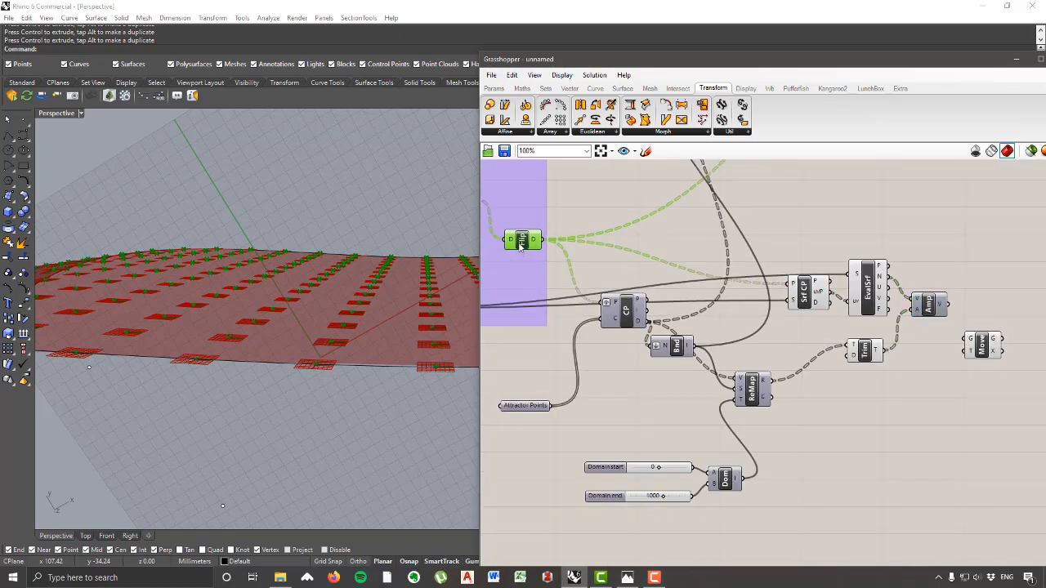
mouse_move(537, 239)
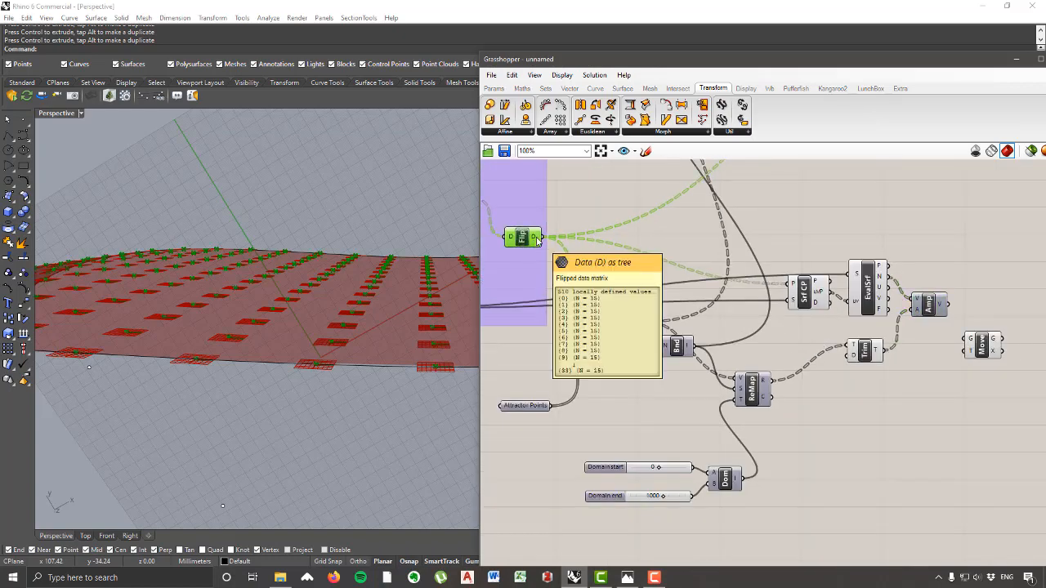
drag(540, 237, 972, 338)
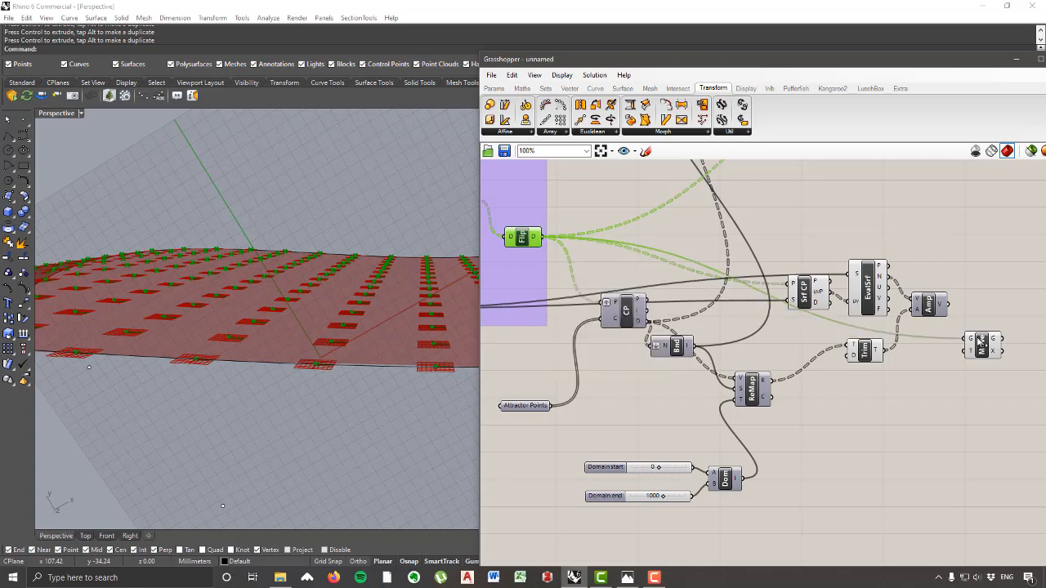
Step: Connect Amplitude's V output to Move's T input and examine the moved points in the viewport
scroll(980, 343, up, 3)
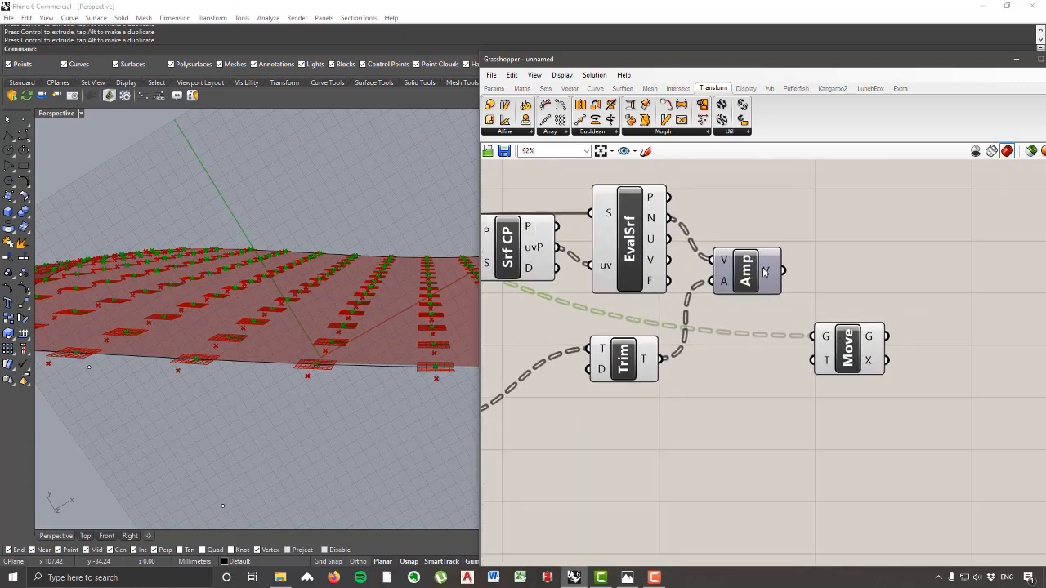
mouse_move(767, 274)
drag(781, 270, 863, 355)
scroll(875, 338, down, 5)
scroll(268, 307, down, 10)
right_drag(324, 299, 379, 226)
scroll(306, 269, down, 5)
right_drag(213, 456, 474, 424)
Step: Set the Domain end slider to 235 and view the moved points around the lofted surface
scroll(312, 326, up, 6)
scroll(646, 418, up, 3)
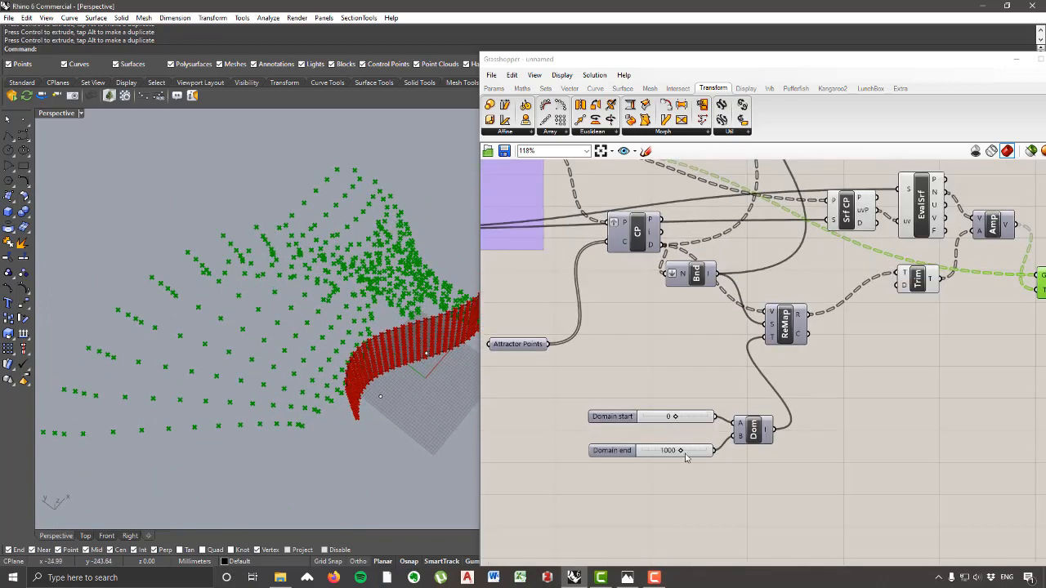
drag(682, 453, 677, 454)
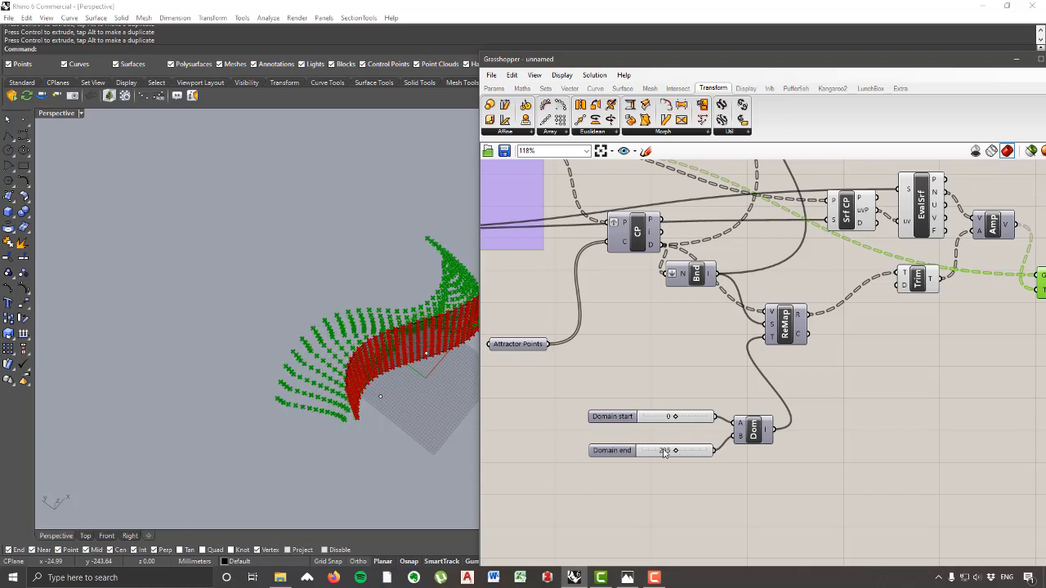
scroll(245, 335, down, 6)
right_drag(265, 339, 281, 320)
Step: Move the attractor point near the middle of the lofted surface along the X axis and view the updated points
scroll(280, 320, down, 8)
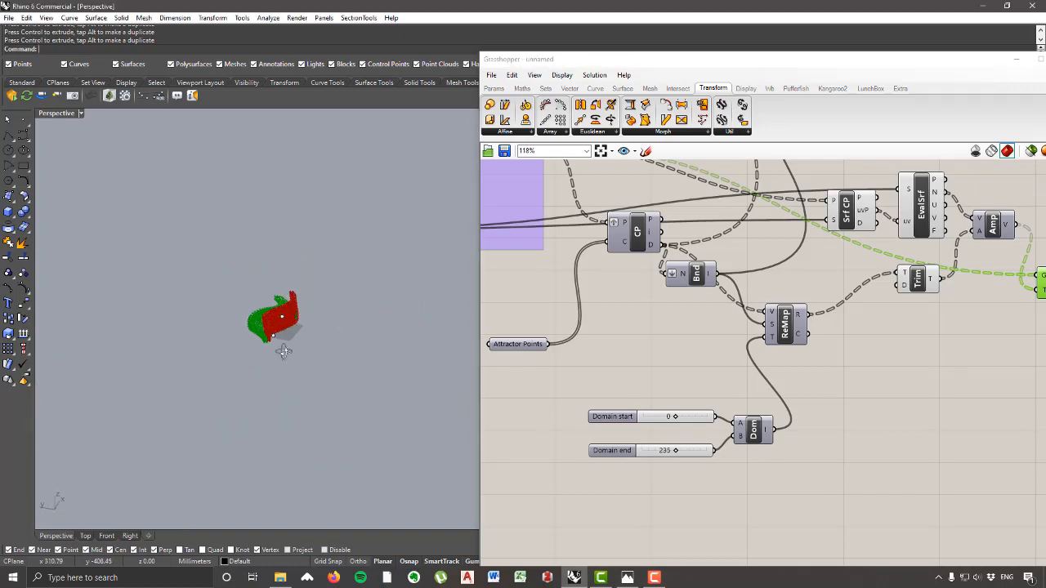
scroll(278, 323, up, 10)
click(260, 355)
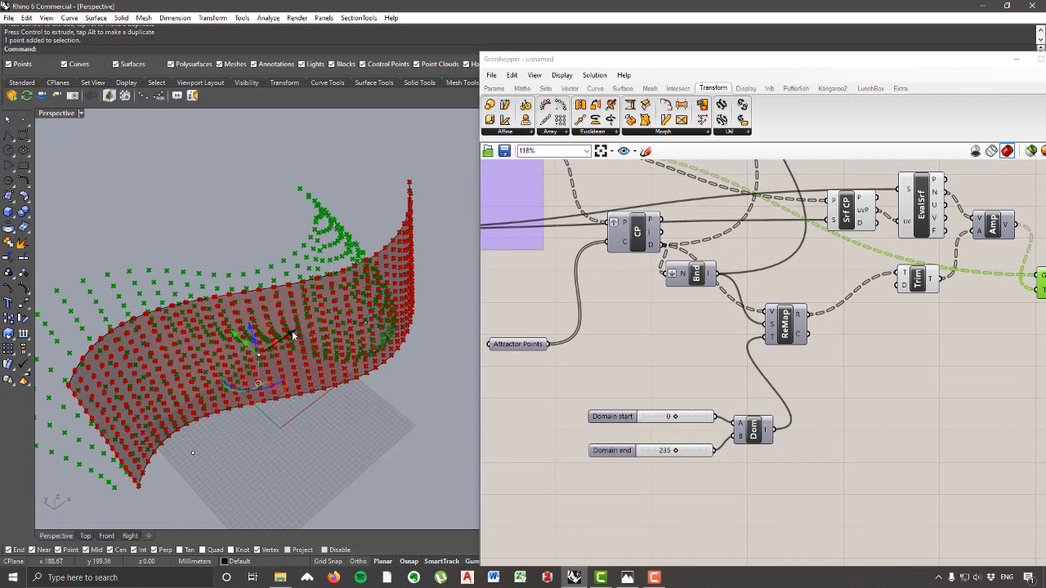
drag(291, 331, 381, 270)
scroll(384, 289, down, 6)
mouse_move(384, 289)
right_down()
mouse_move(346, 375)
mouse_move(388, 287)
right_up()
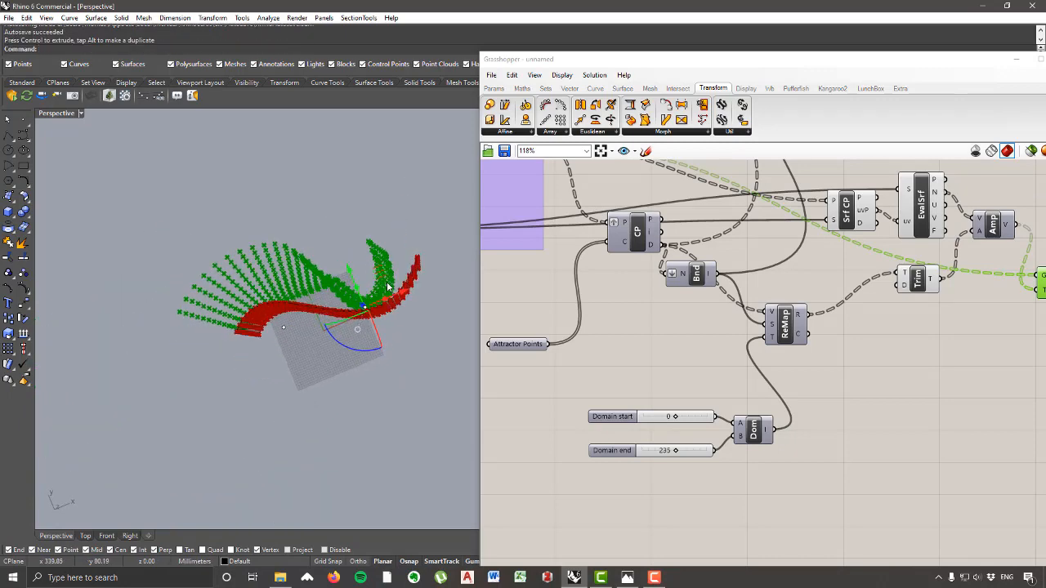
Step: Move the attractor point along the X and Y axes to a new position near the lofted surface's middle
drag(401, 295, 332, 325)
drag(281, 304, 263, 260)
drag(307, 292, 280, 349)
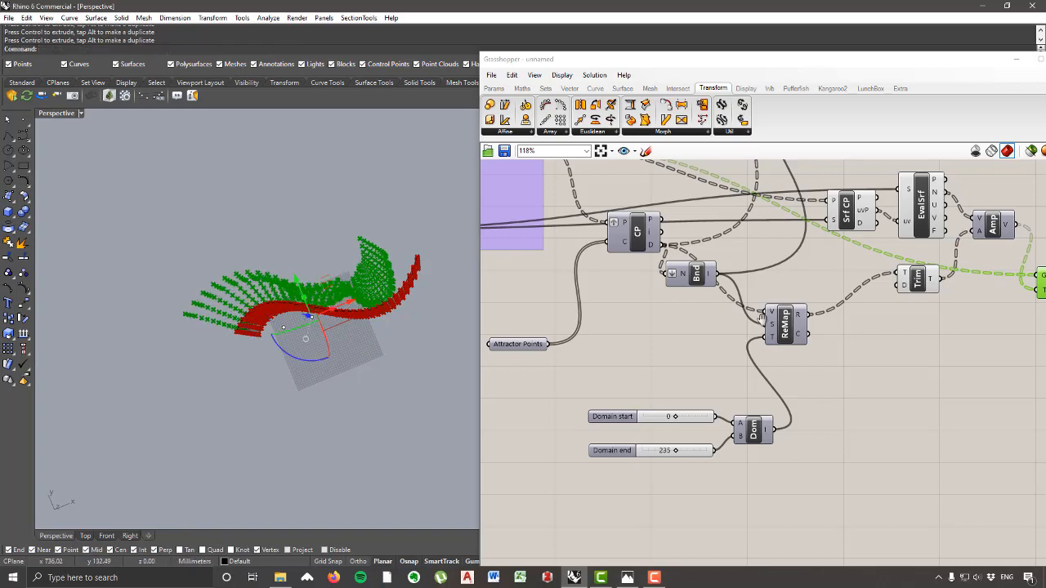
Step: Group the attractor offset components from Attractor Points and the domain sliders through Move, and reposition the group slightly higher on the canvas
scroll(762, 317, down, 3)
mouse_move(827, 340)
mouse_down()
mouse_move(840, 330)
mouse_move(832, 327)
mouse_up()
drag(855, 451, 599, 274)
shift+click(545, 370)
scroll(600, 311, down, 1)
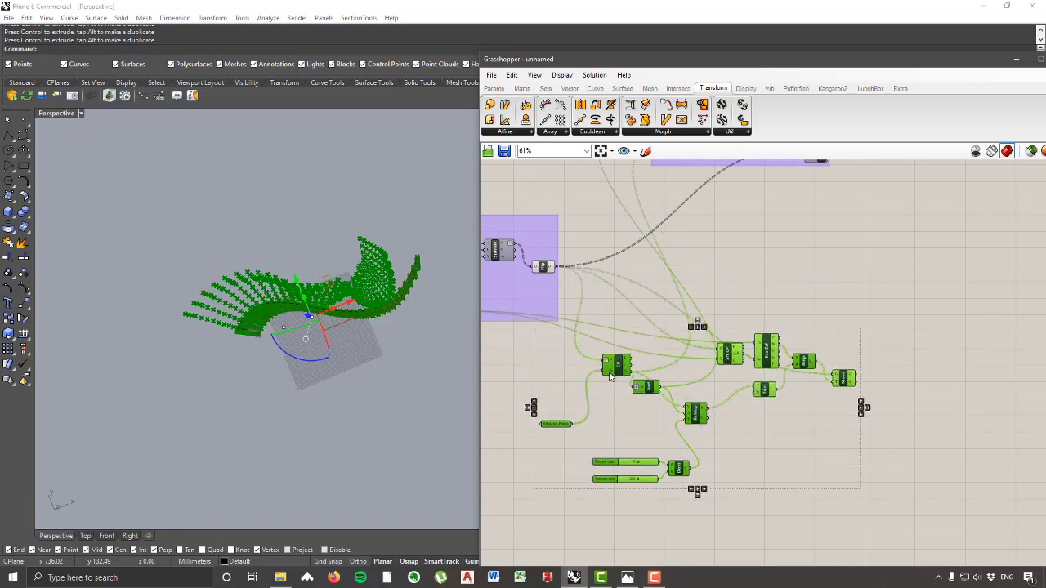
right_drag(600, 312, 621, 384)
right_click(708, 299)
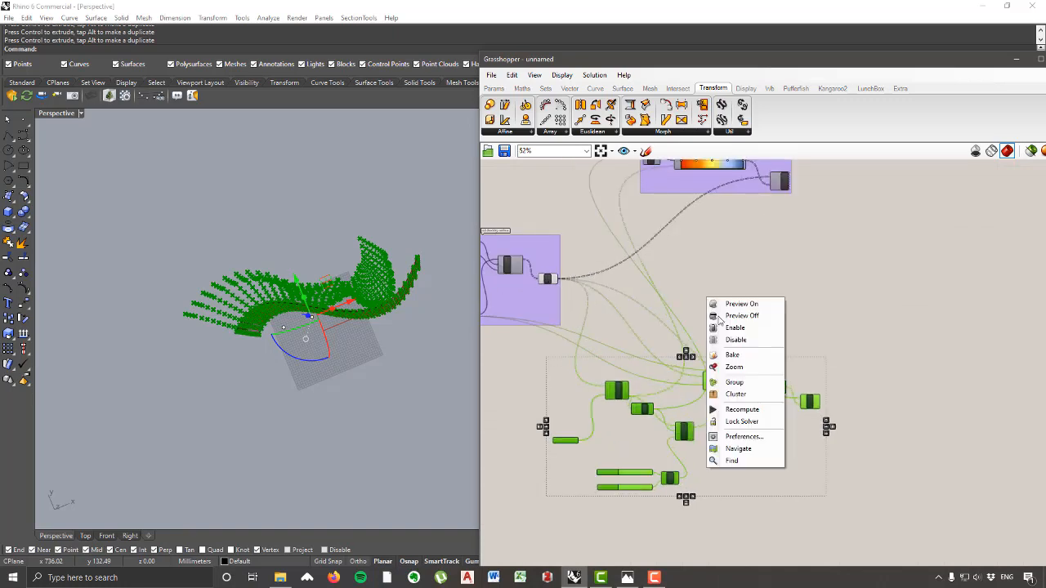
click(734, 382)
drag(719, 392, 744, 337)
click(734, 273)
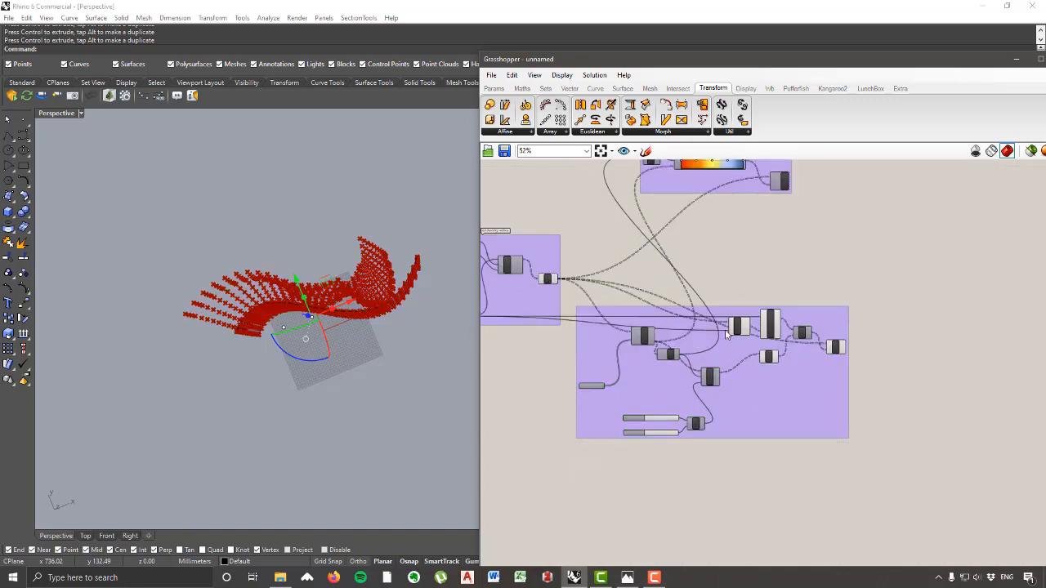
Step: Name the new group "offsetting point based on attractor points"
scroll(812, 315, up, 3)
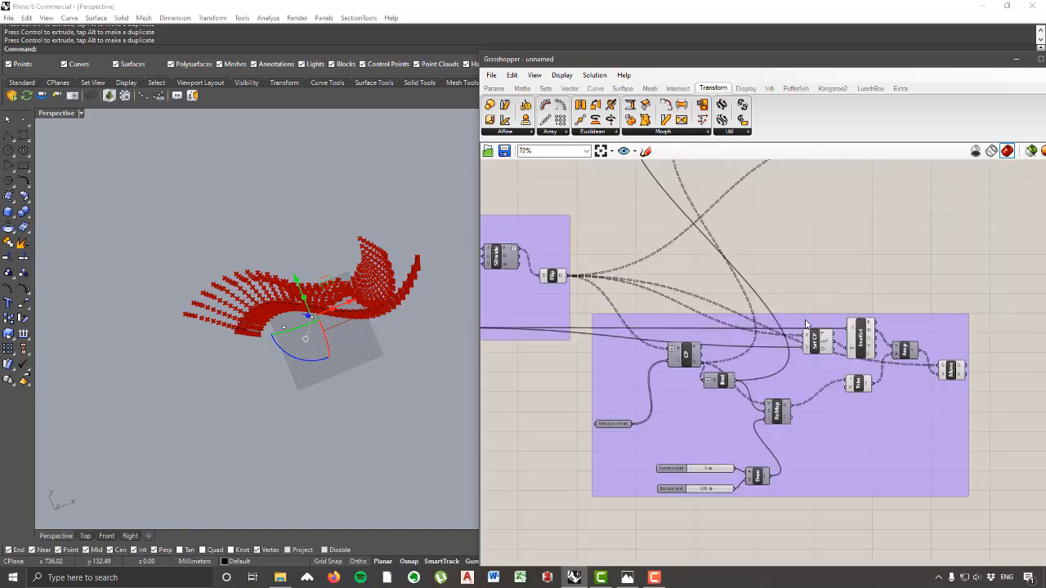
right_click(805, 325)
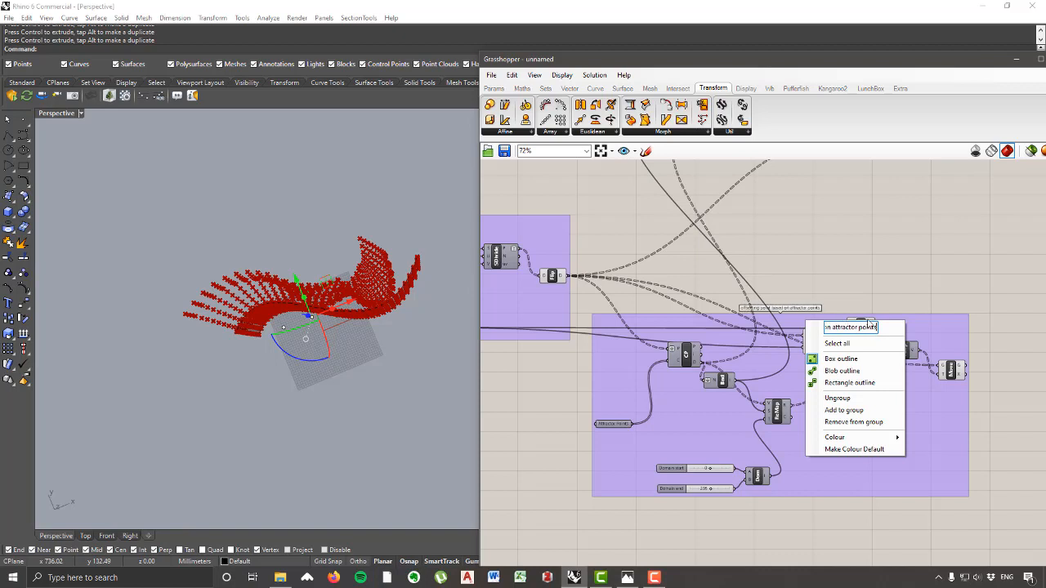
click(942, 254)
right_drag(942, 374, 841, 318)
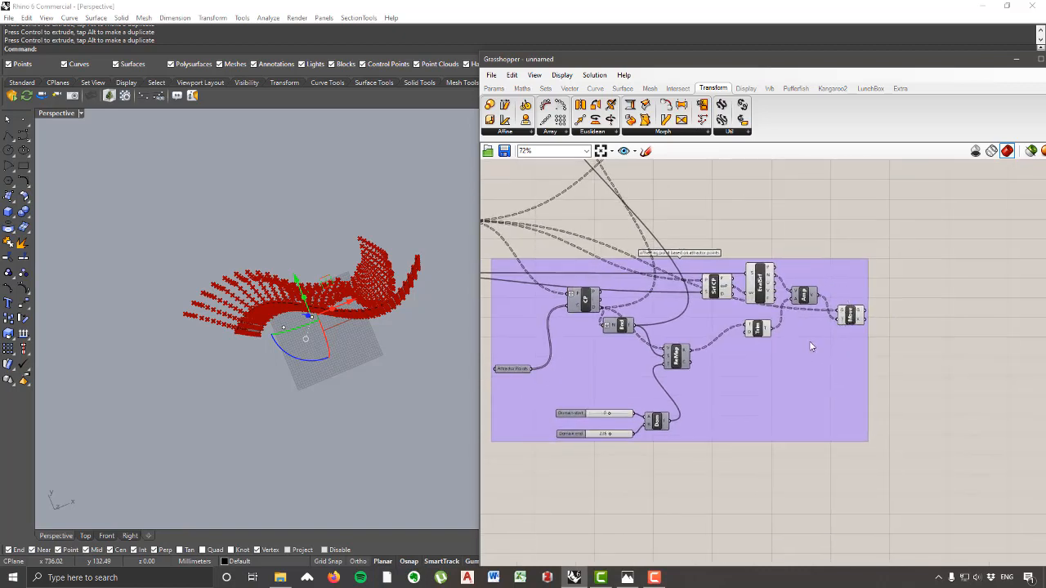
Step: Turn off the preview of the group's components from CP through Trim, leaving out Move
drag(783, 502, 564, 242)
right_click(789, 195)
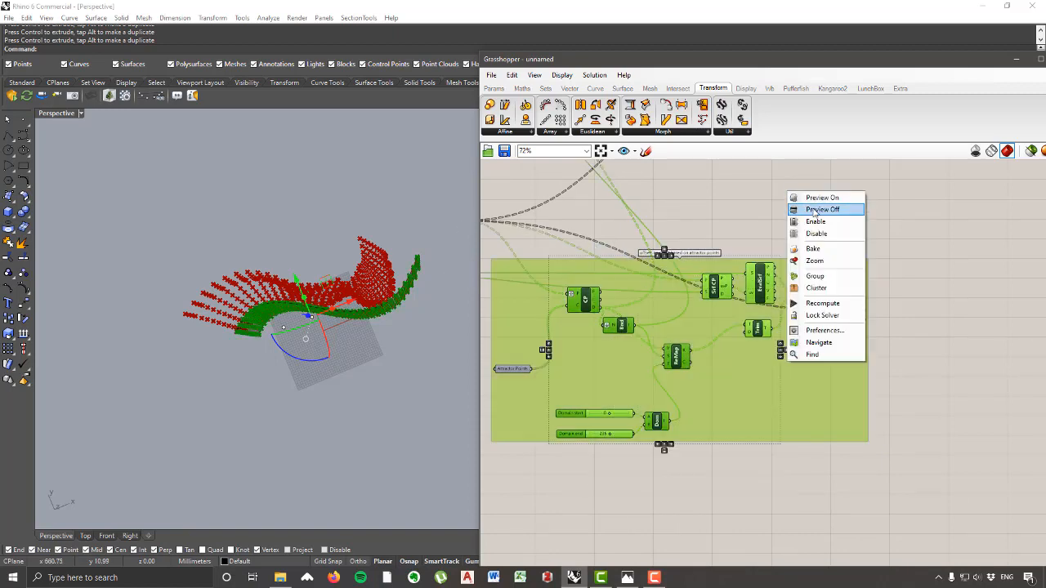
click(816, 214)
Step: Select the Move component and examine its offset points around the lofted surface
click(851, 316)
scroll(857, 325, up, 1)
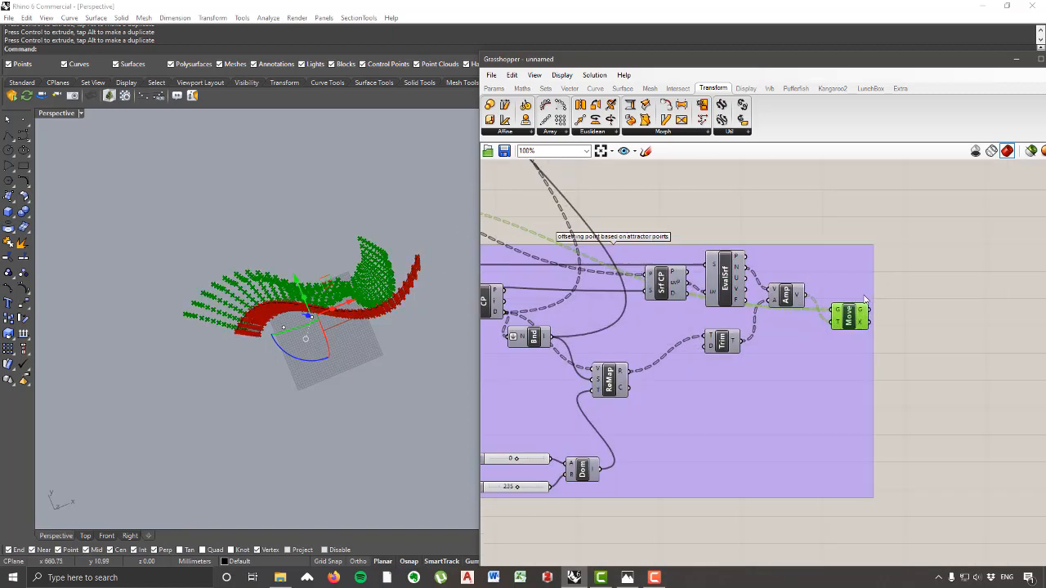
scroll(858, 324, down, 3)
click(797, 258)
scroll(840, 334, up, 2)
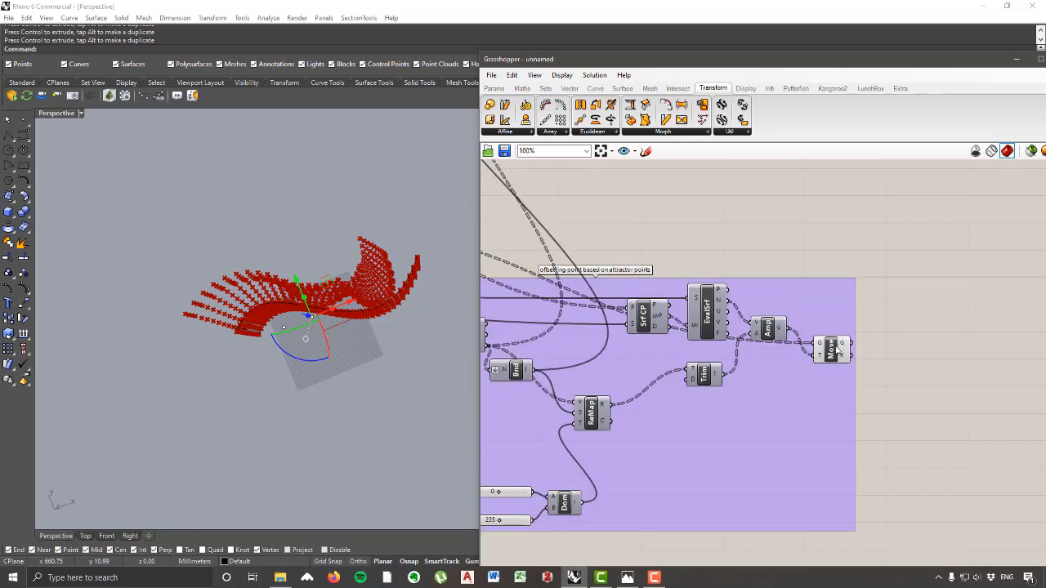
click(838, 359)
click(381, 296)
scroll(381, 296, up, 3)
scroll(385, 281, down, 1)
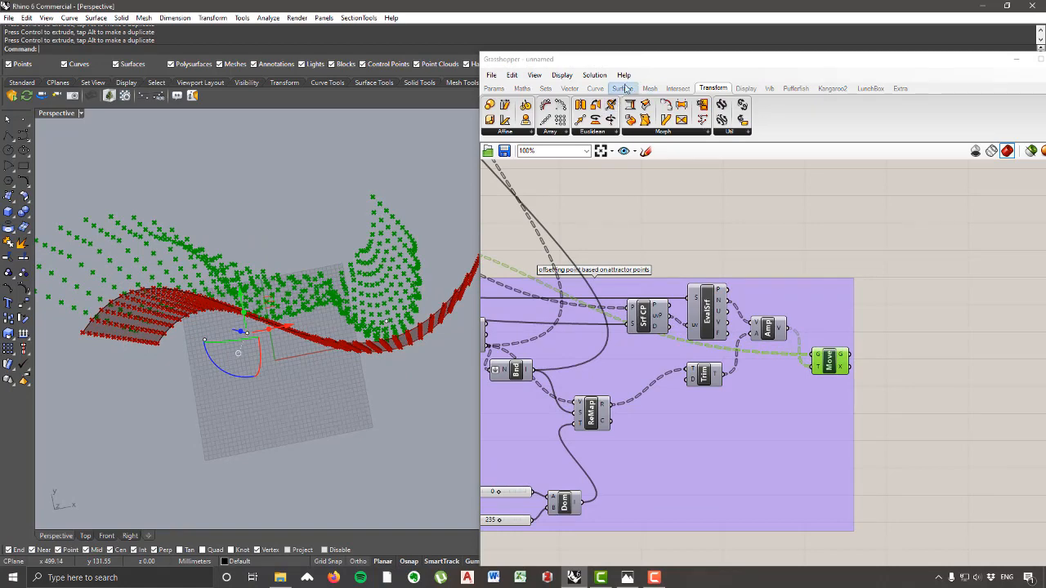
Step: Place an Interpolate curve component beside the Move component, outside the group
click(594, 89)
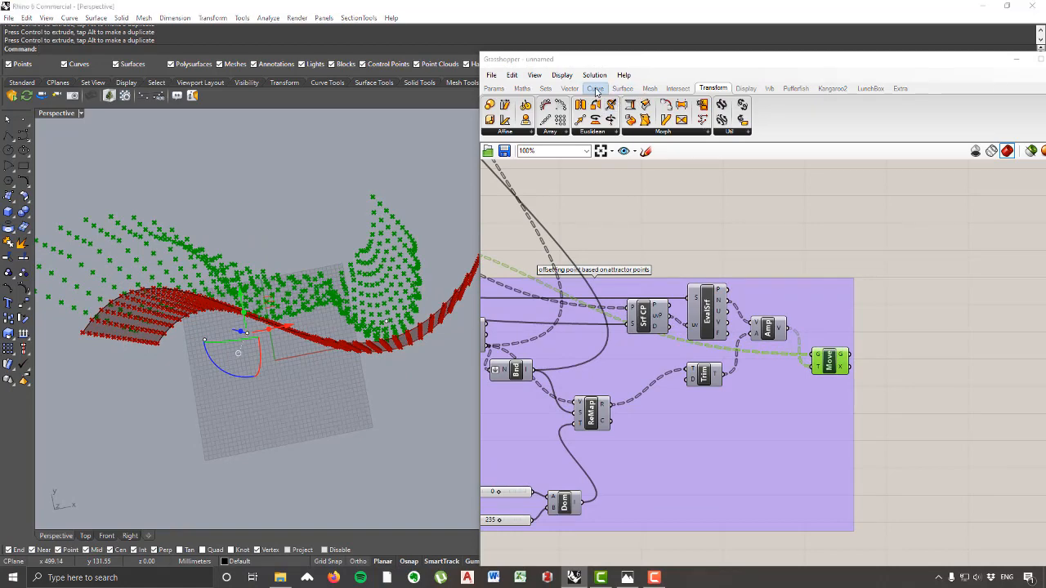
click(704, 134)
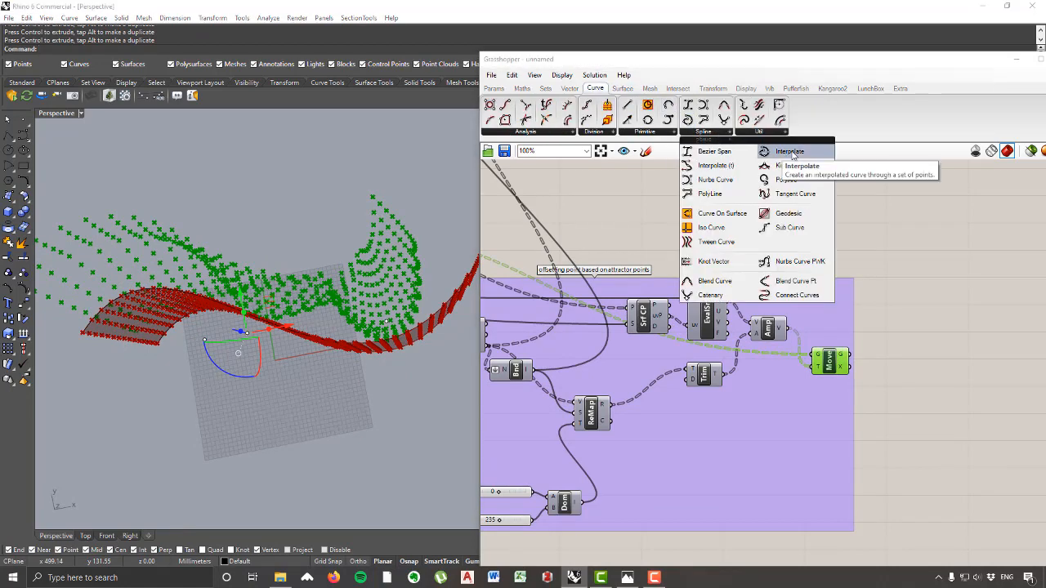
click(792, 155)
click(940, 330)
scroll(833, 298, up, 2)
scroll(834, 298, up, 1)
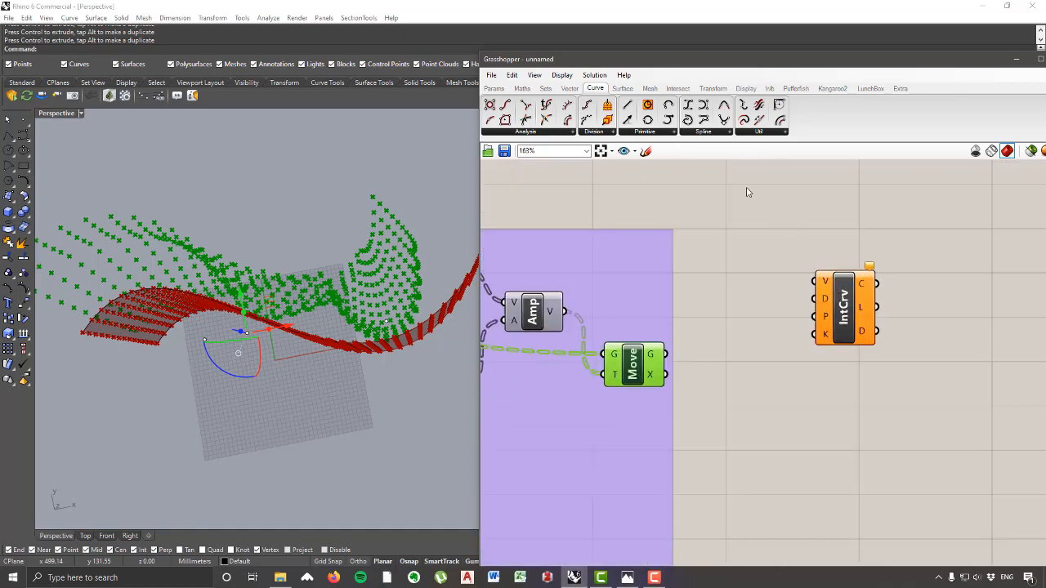
Step: Connect Move's G output to Interpolate's V input and view the resulting curves along the surface
click(722, 134)
click(787, 397)
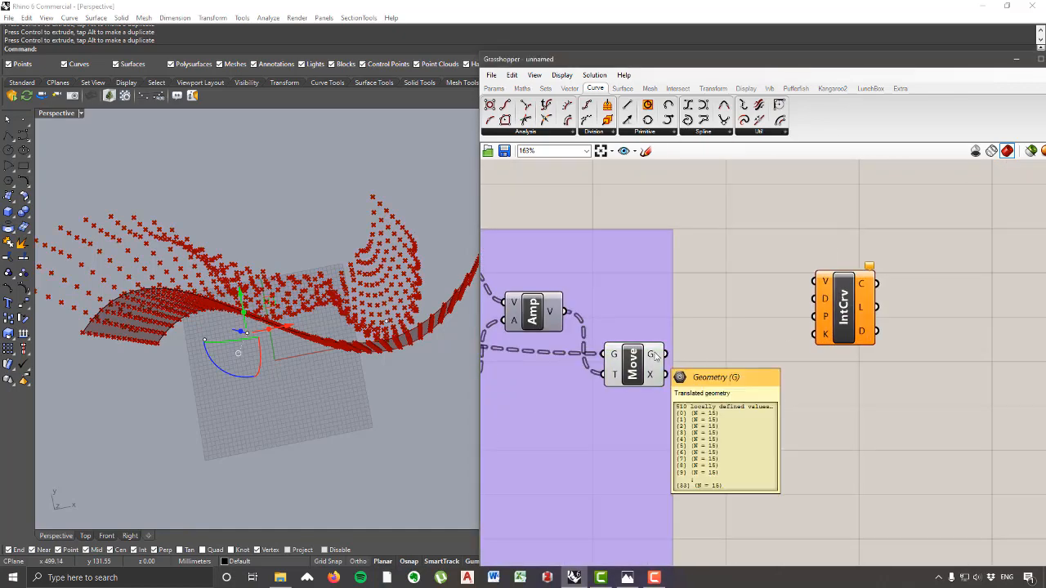
drag(653, 358, 825, 278)
right_drag(373, 309, 310, 246)
scroll(894, 345, down, 3)
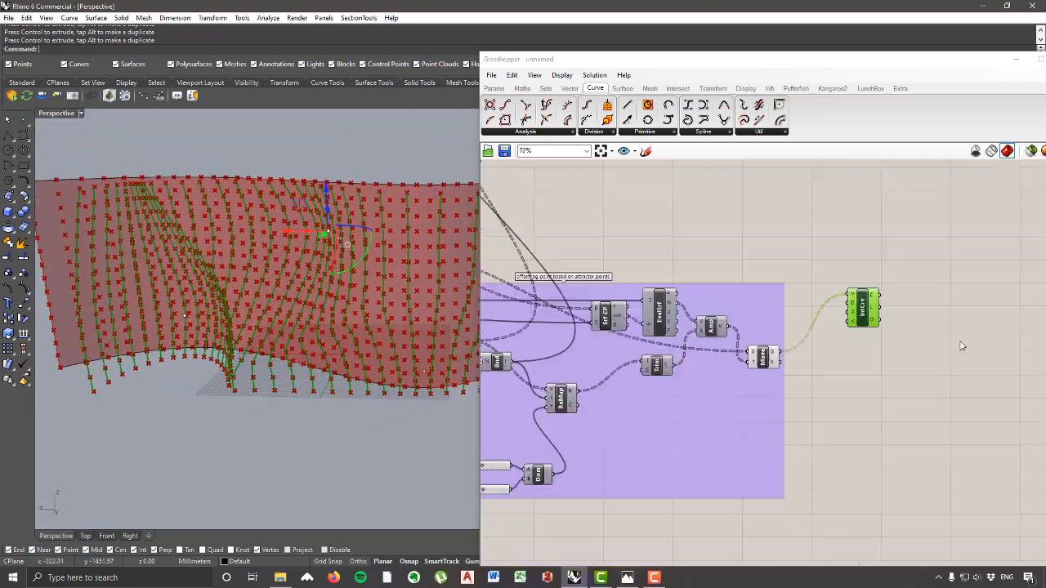
Step: Set the Domain end slider to 10
scroll(635, 369, up, 2)
scroll(661, 388, up, 3)
double_click(625, 391)
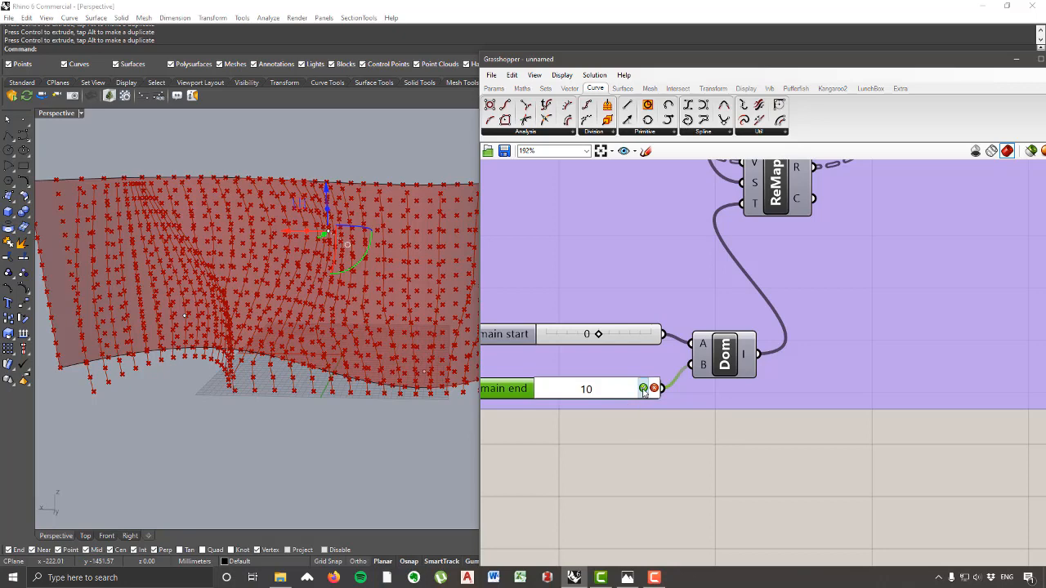
click(644, 389)
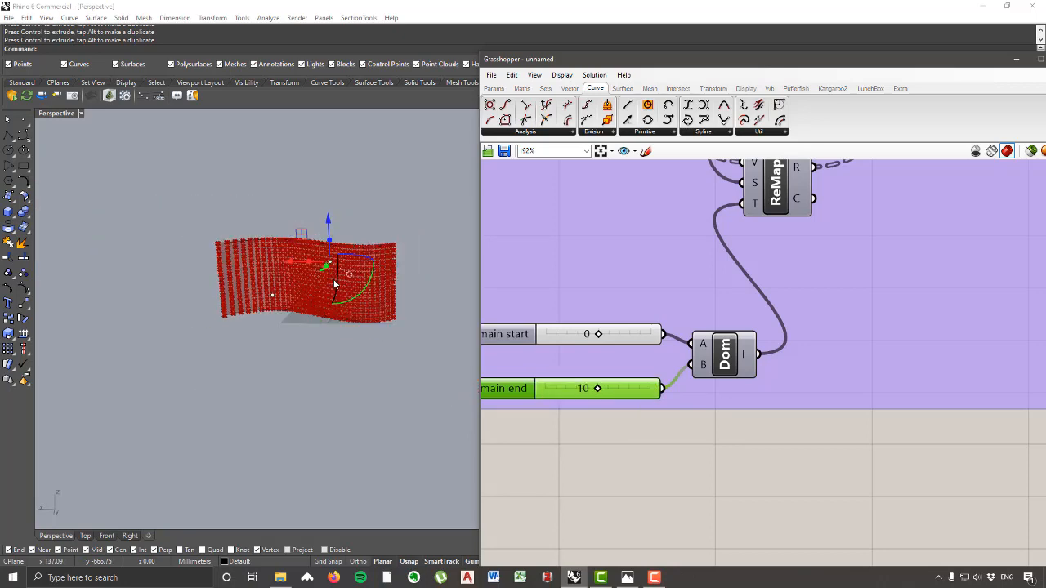
Step: Set the Domain end slider to 50 and examine the offset curves from several angles
double_click(633, 394)
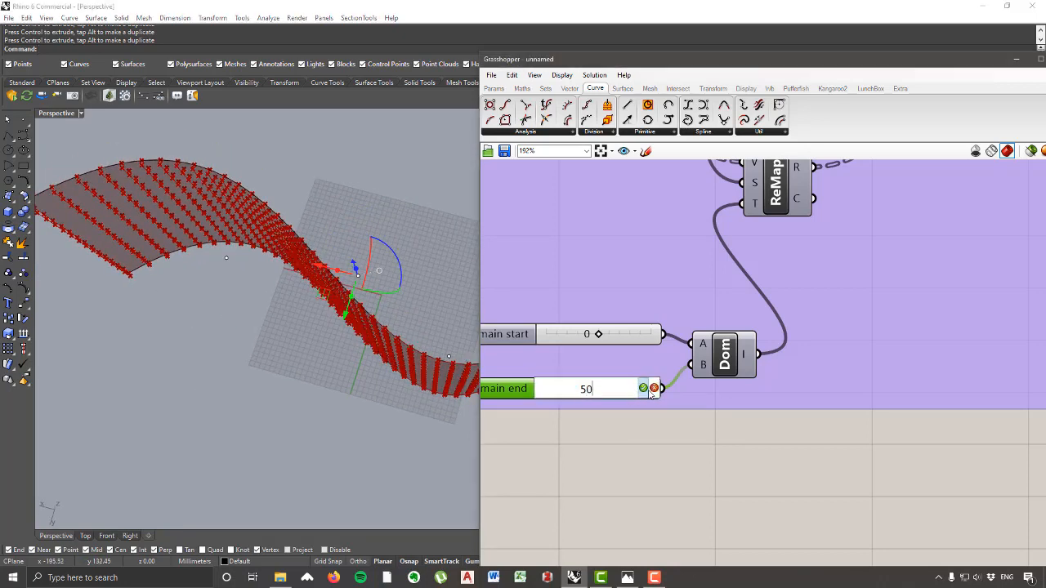
click(643, 388)
scroll(337, 352, up, 3)
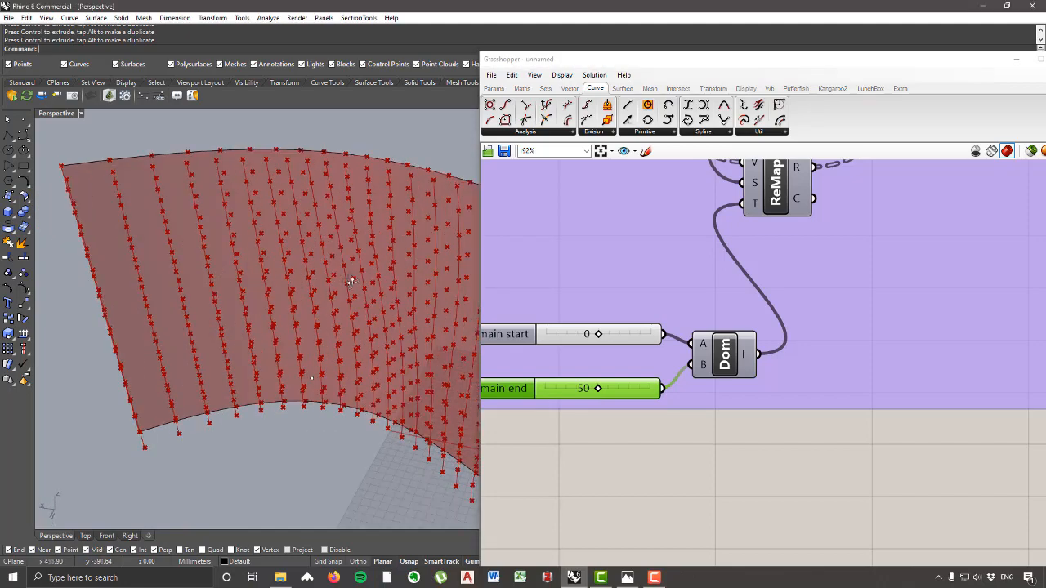
right_drag(338, 352, 371, 374)
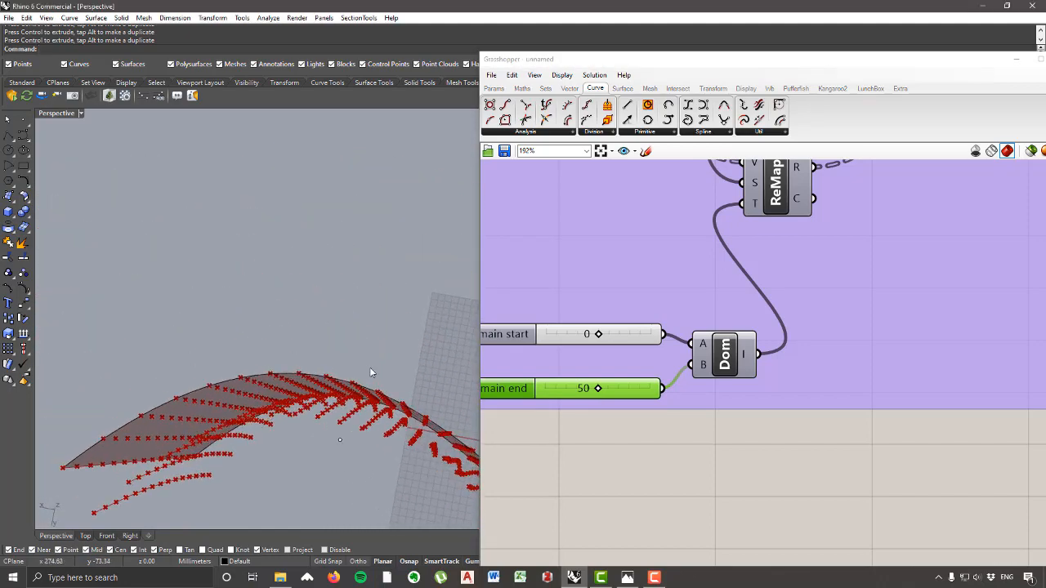
scroll(640, 365, down, 1)
scroll(641, 365, down, 2)
scroll(642, 331, up, 3)
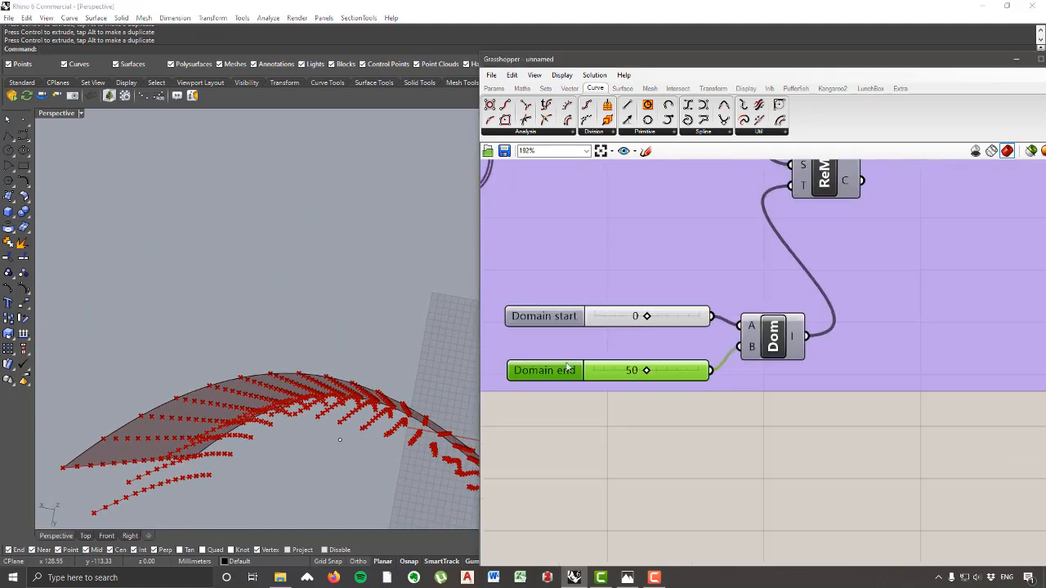
scroll(363, 376, down, 12)
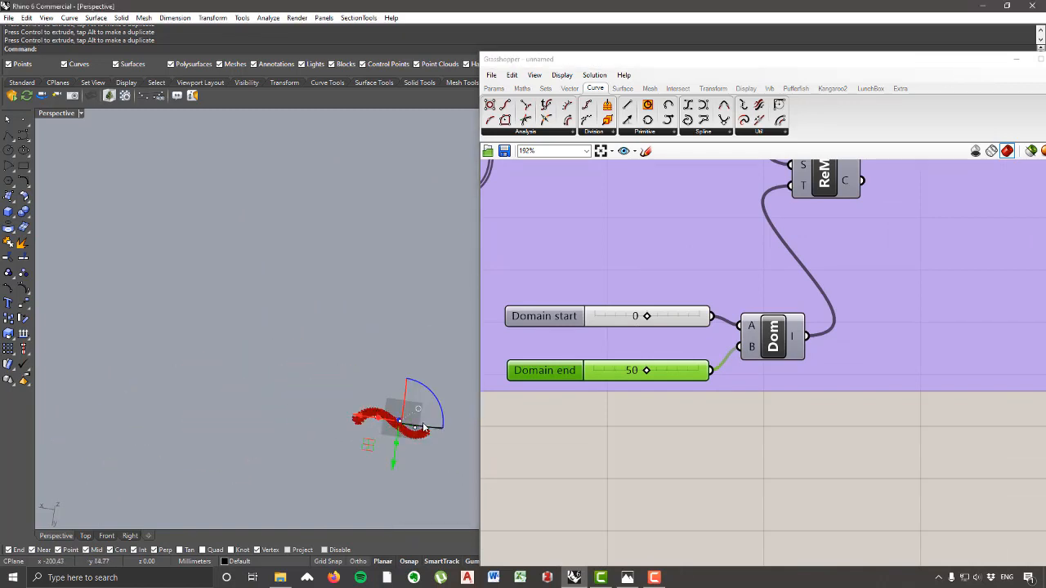
scroll(421, 416, up, 5)
scroll(420, 485, up, 3)
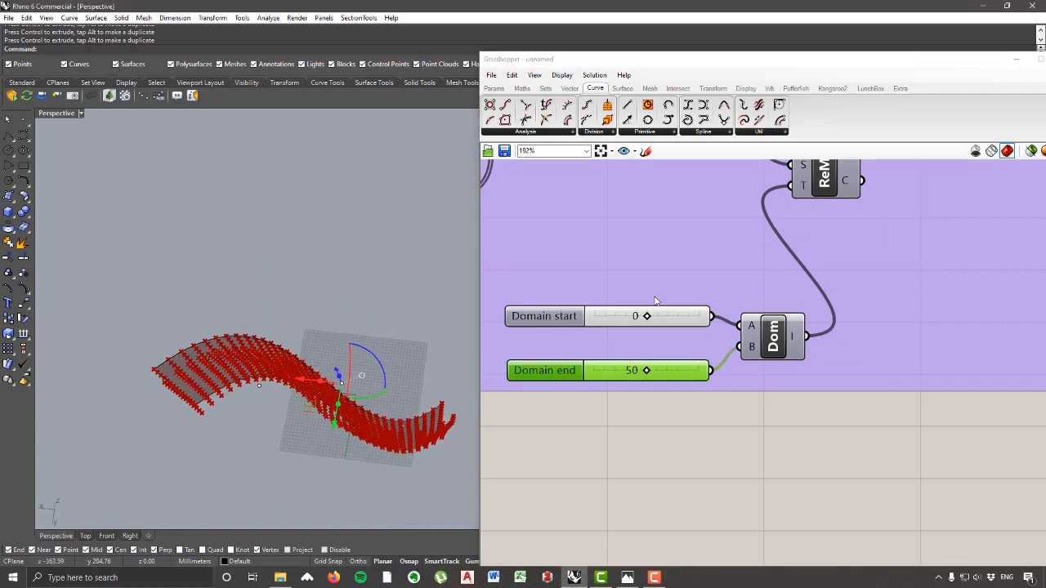
Step: Set the Domain start slider to -50 and Domain end to 0, and examine the curves around the surface
double_click(679, 317)
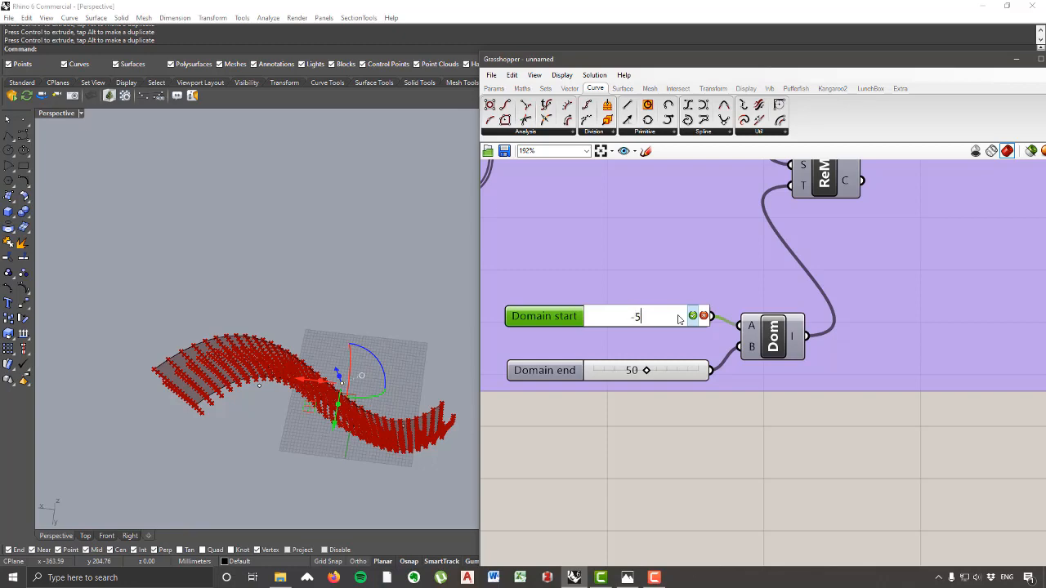
click(694, 316)
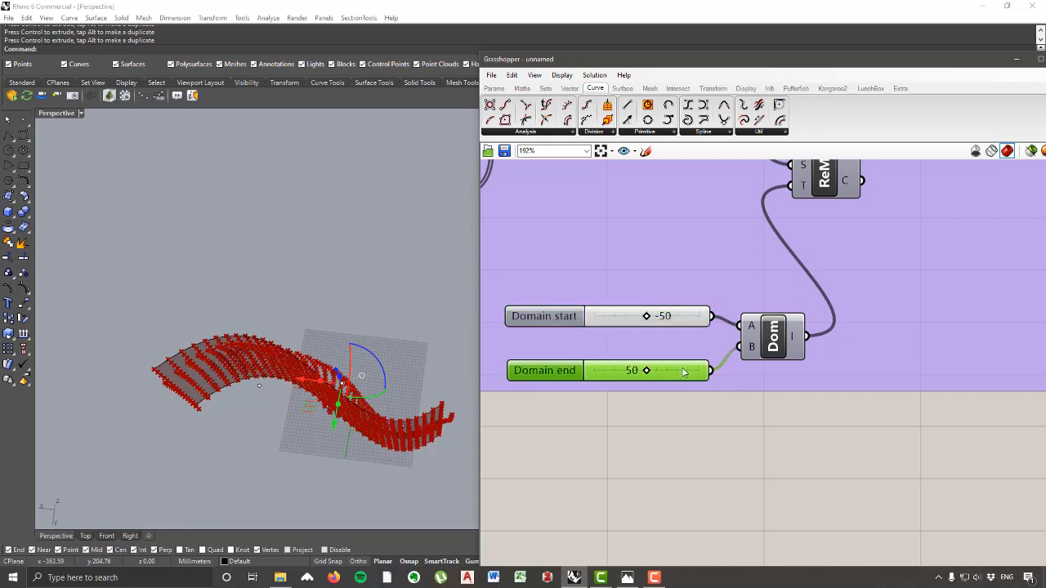
double_click(683, 371)
click(694, 372)
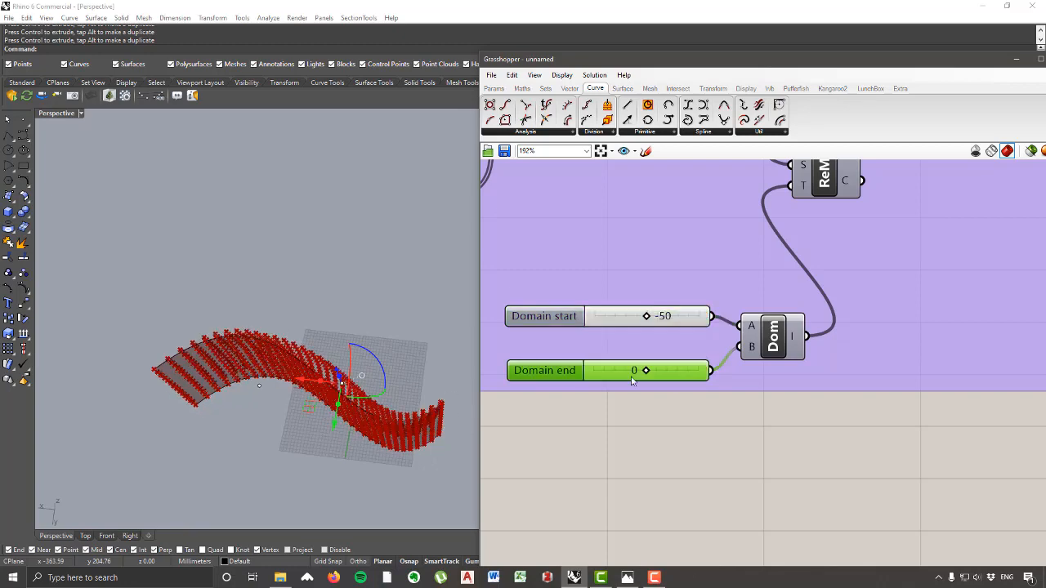
scroll(344, 363, up, 8)
right_drag(344, 363, 364, 381)
scroll(364, 381, down, 8)
right_drag(264, 376, 305, 353)
scroll(689, 390, down, 5)
scroll(691, 299, up, 5)
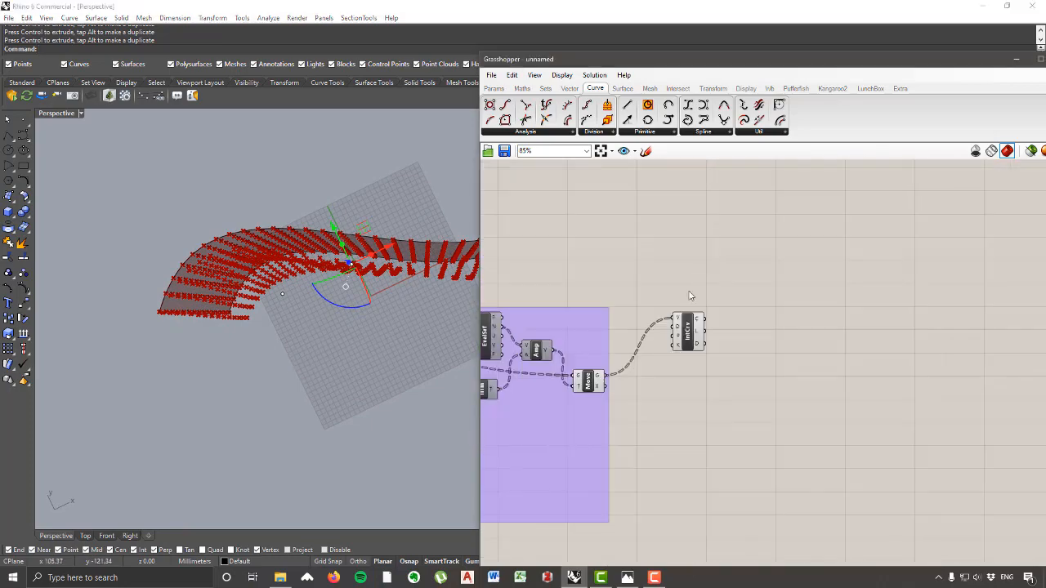
right_drag(429, 356, 372, 261)
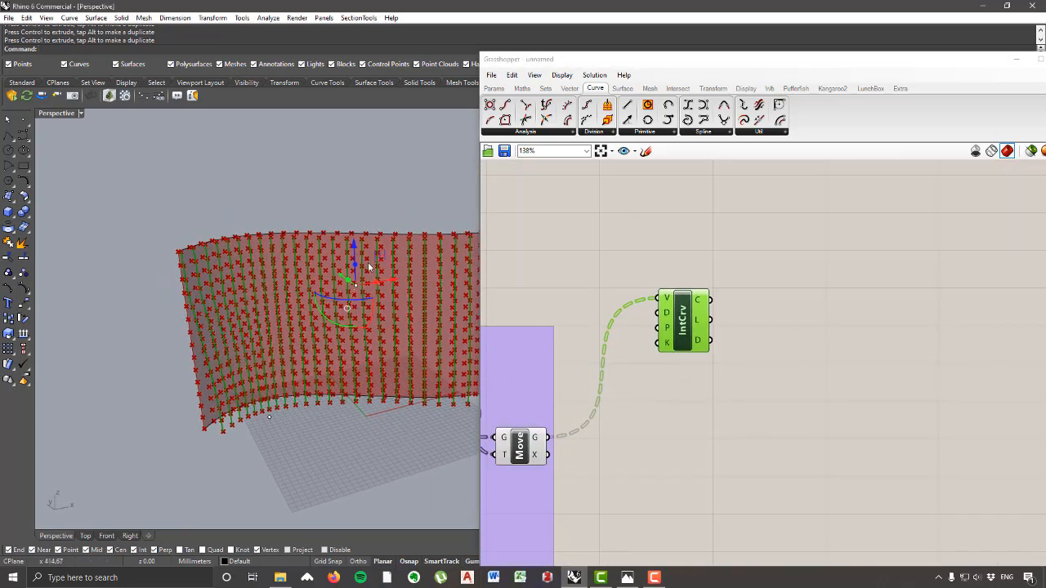
Step: Turn off the preview of the offset group's components including Move, and shift the Interpolate component slightly upward
right_drag(670, 398, 893, 347)
scroll(894, 347, down, 5)
drag(848, 499, 613, 301)
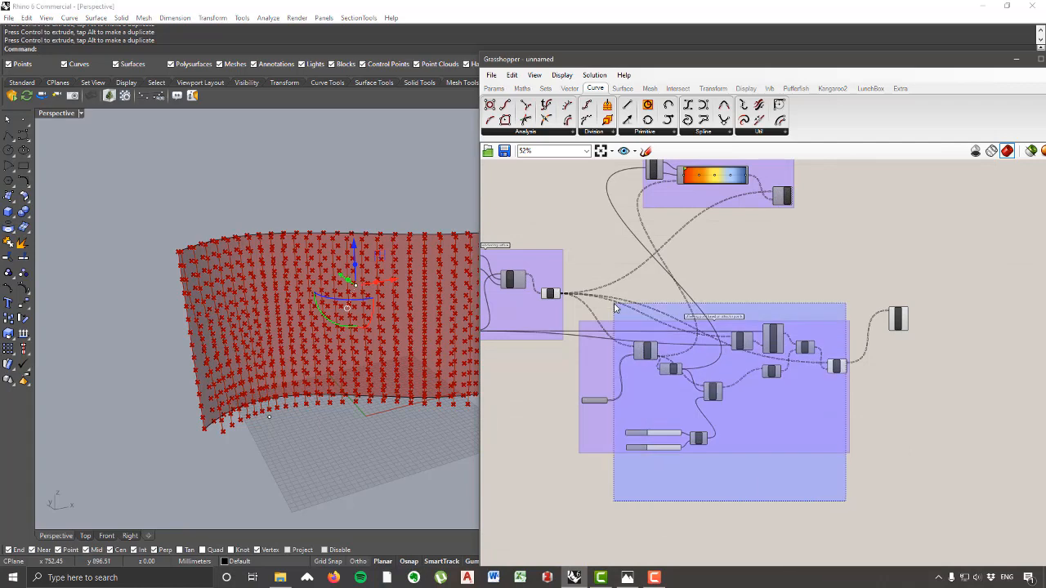
right_click(801, 280)
click(817, 282)
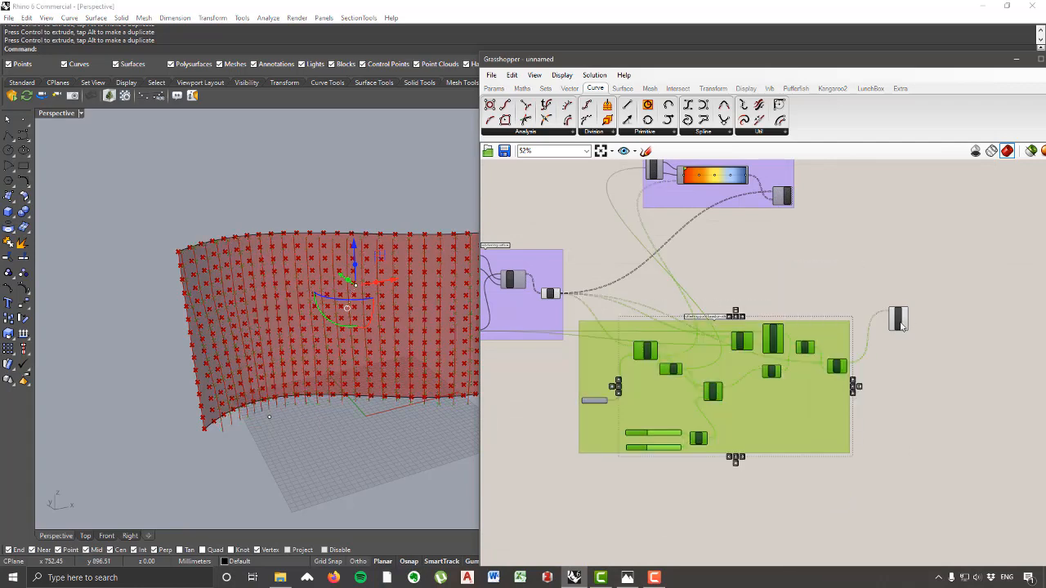
drag(898, 321, 895, 300)
right_drag(311, 425, 300, 280)
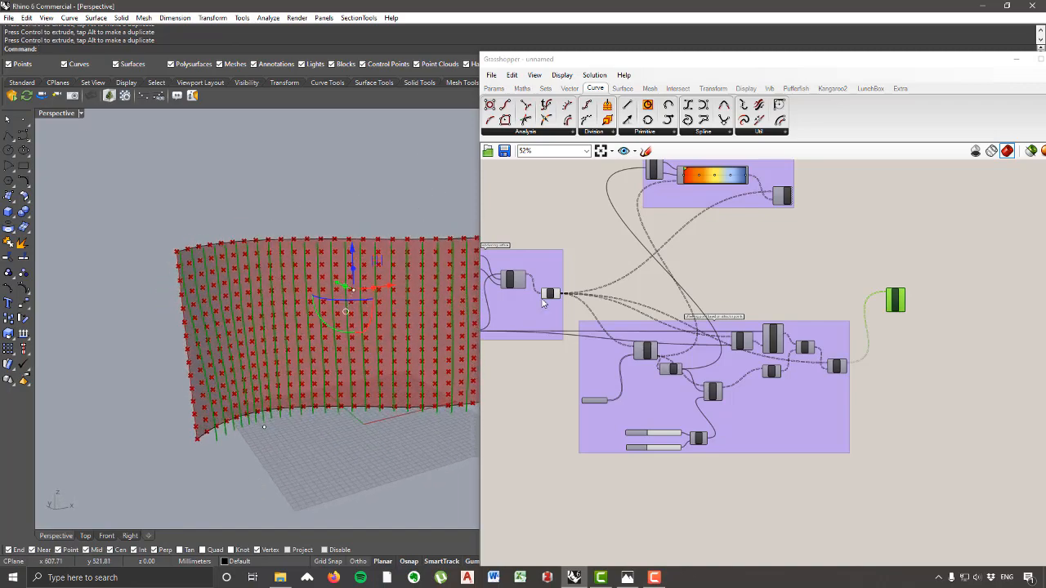
Step: Check Flip Matrix's surface points and place a second Interpolate component directly above the existing one
scroll(560, 290, up, 4)
click(543, 287)
scroll(550, 284, down, 3)
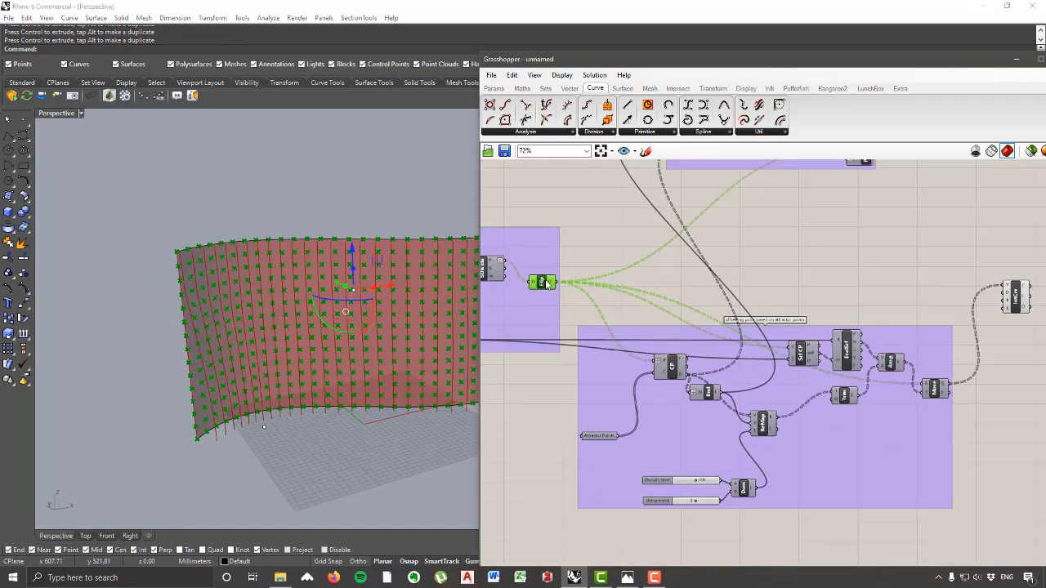
click(699, 136)
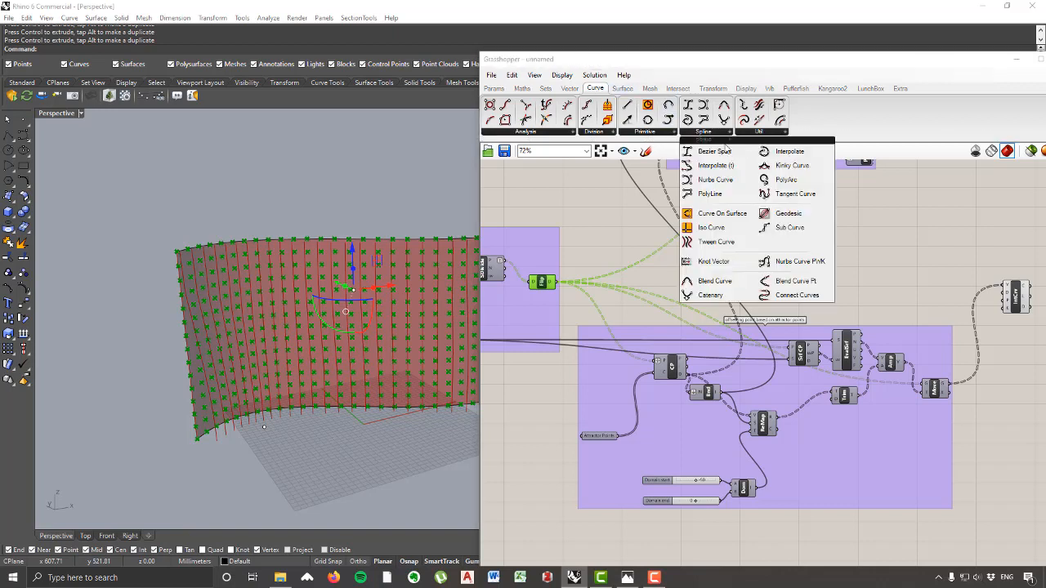
click(784, 153)
click(1015, 260)
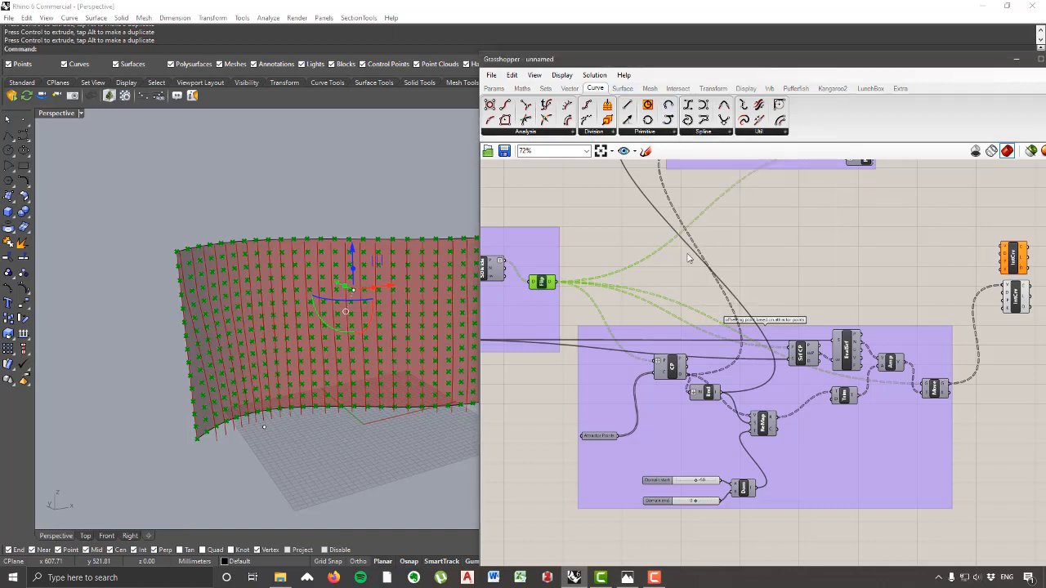
Step: Connect Flip Matrix's output to the vertices input of the upper Interpolate component and view the curves on the surface
drag(546, 288, 546, 285)
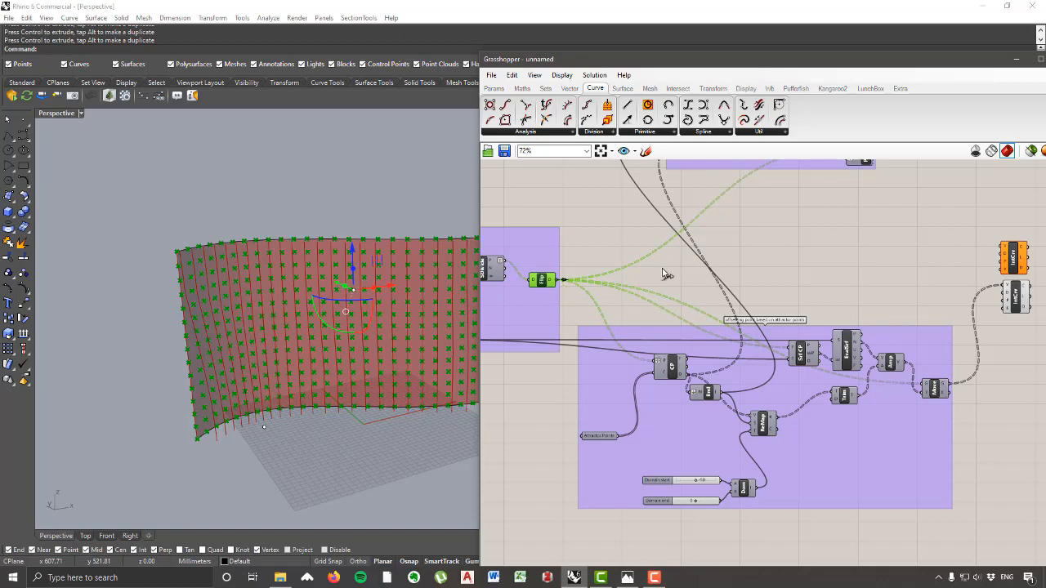
drag(666, 274, 1005, 246)
click(1017, 256)
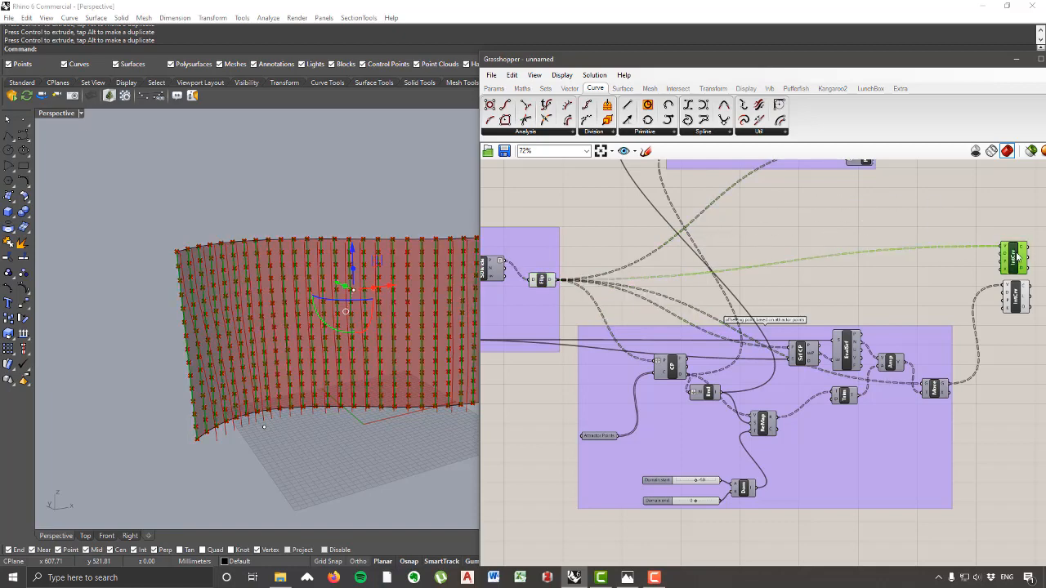
right_drag(242, 273, 406, 283)
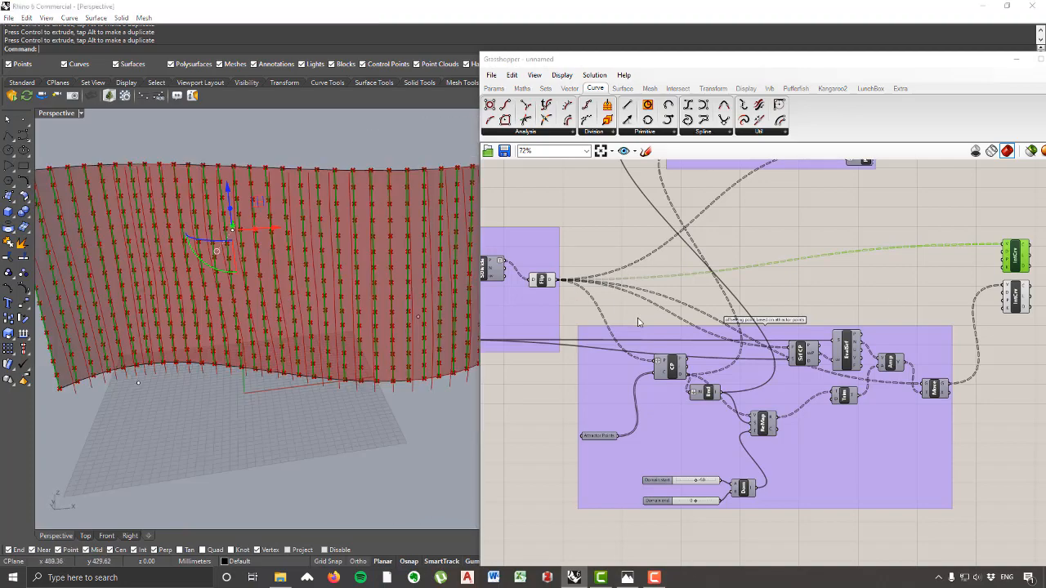
Step: Turn off the preview of Flip Matrix and the components in its adjoining surface-division group
drag(636, 317, 530, 221)
right_click(592, 221)
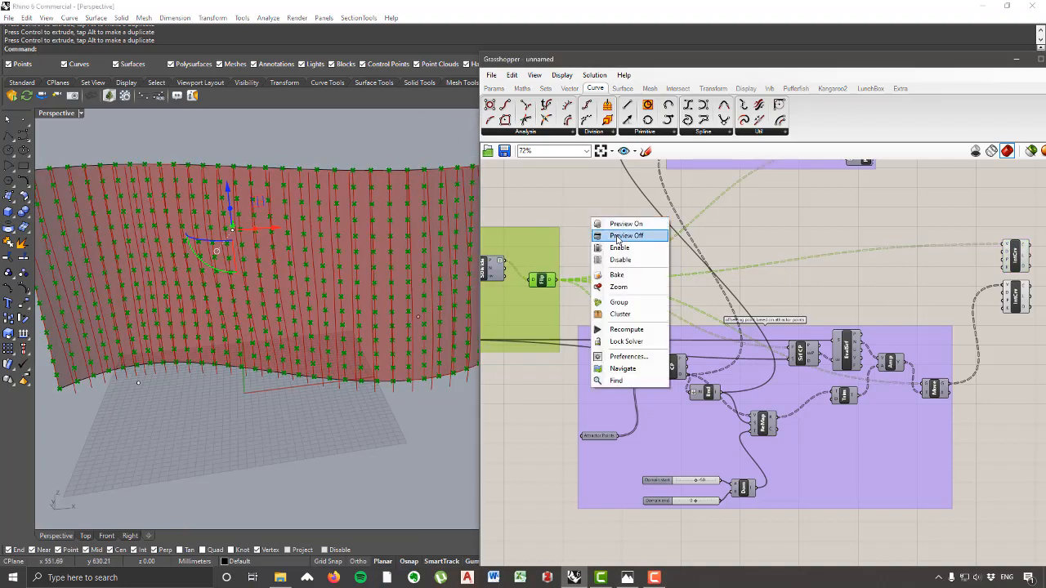
click(630, 236)
right_drag(356, 233, 348, 361)
Step: Examine the curves generated by the upper Interpolate component along the original surface
right_drag(825, 338, 648, 340)
scroll(875, 246, up, 3)
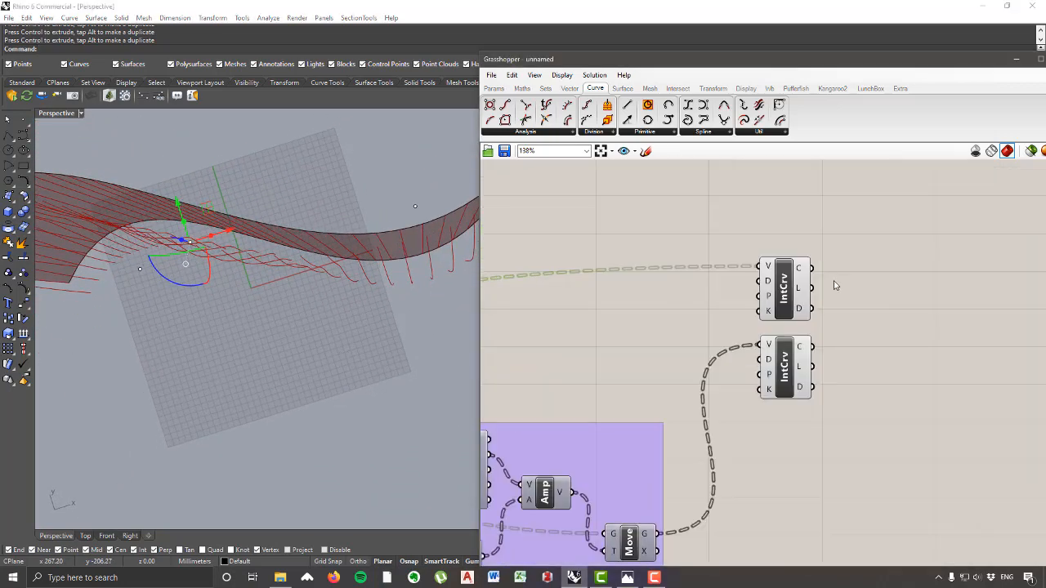
right_drag(836, 285, 708, 265)
drag(670, 258, 676, 251)
scroll(676, 251, down, 2)
right_drag(316, 255, 360, 250)
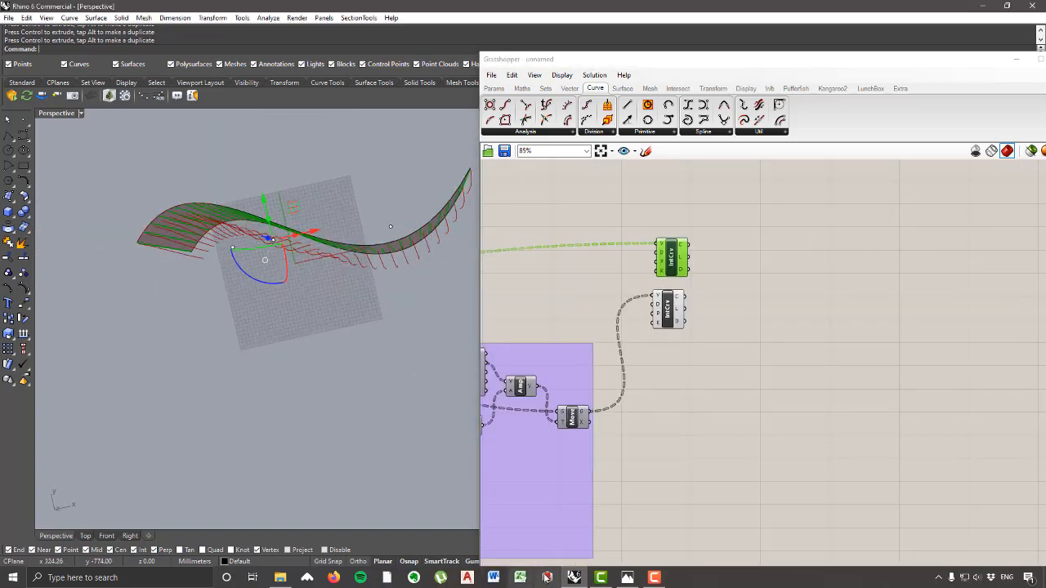
mouse_move(628, 582)
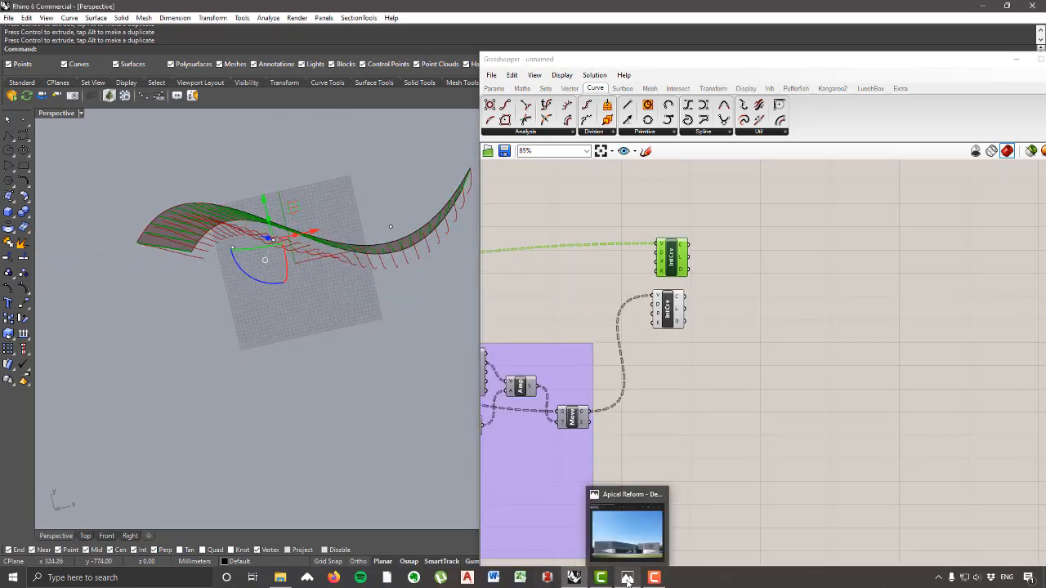
scroll(662, 261, up, 4)
drag(680, 247, 672, 250)
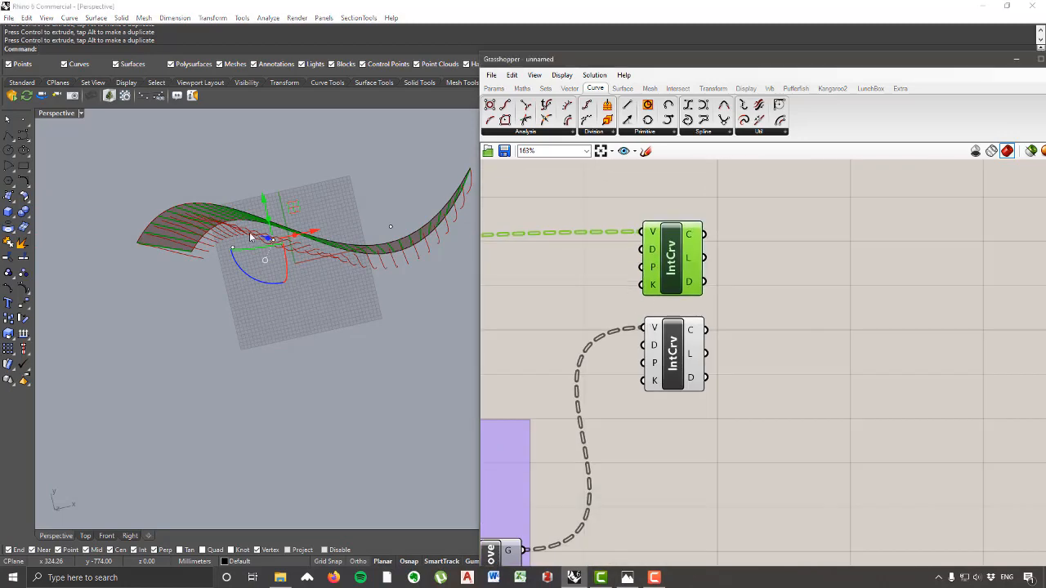
Step: Check the lower Interpolate component's offset curves and roughly align the two Interpolate components one above the other
scroll(395, 255, up, 4)
drag(682, 364, 691, 372)
scroll(358, 364, down, 3)
right_drag(358, 363, 561, 297)
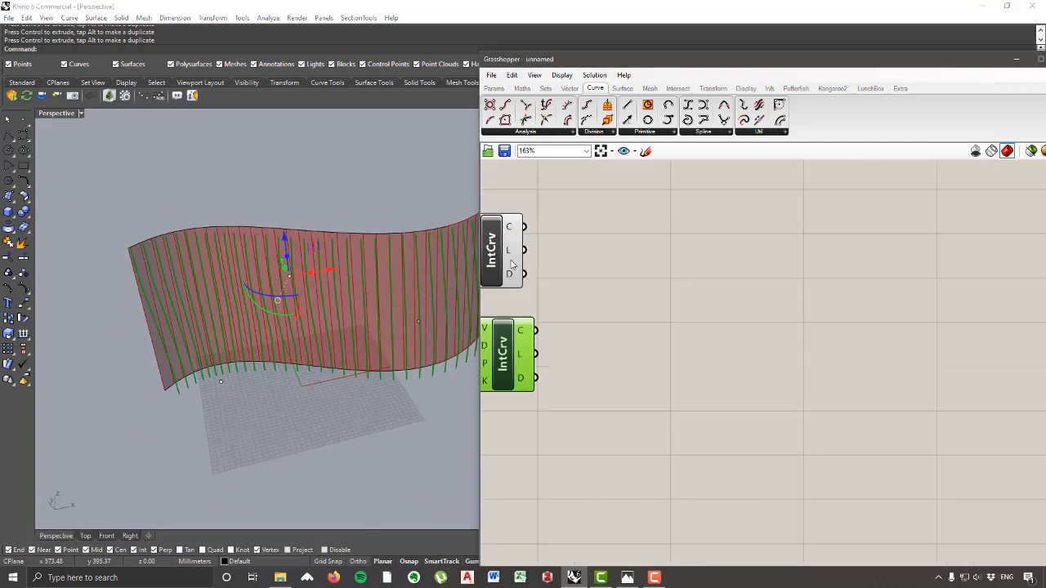
drag(512, 263, 541, 270)
drag(502, 352, 529, 348)
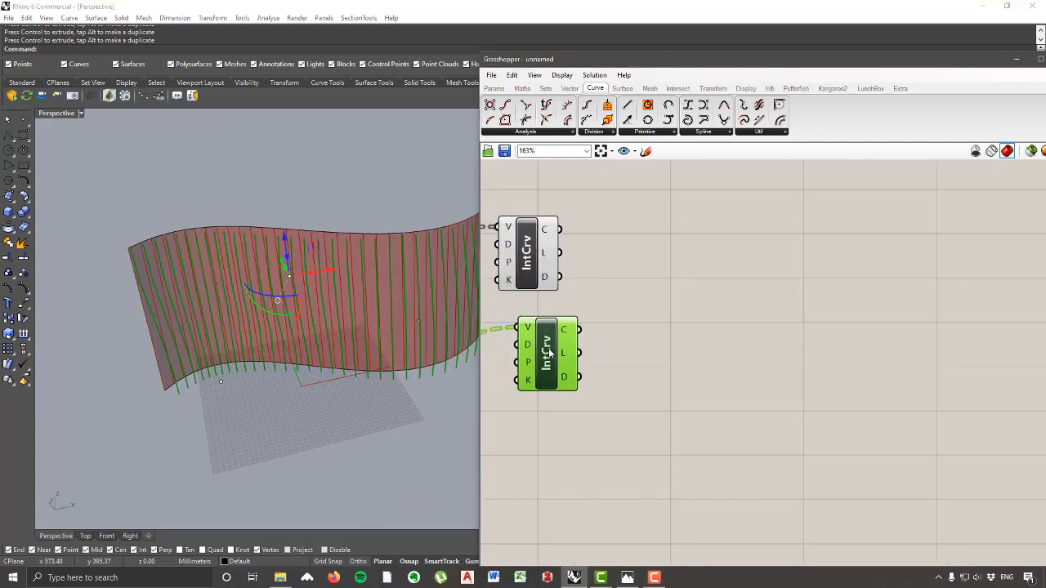
mouse_move(560, 328)
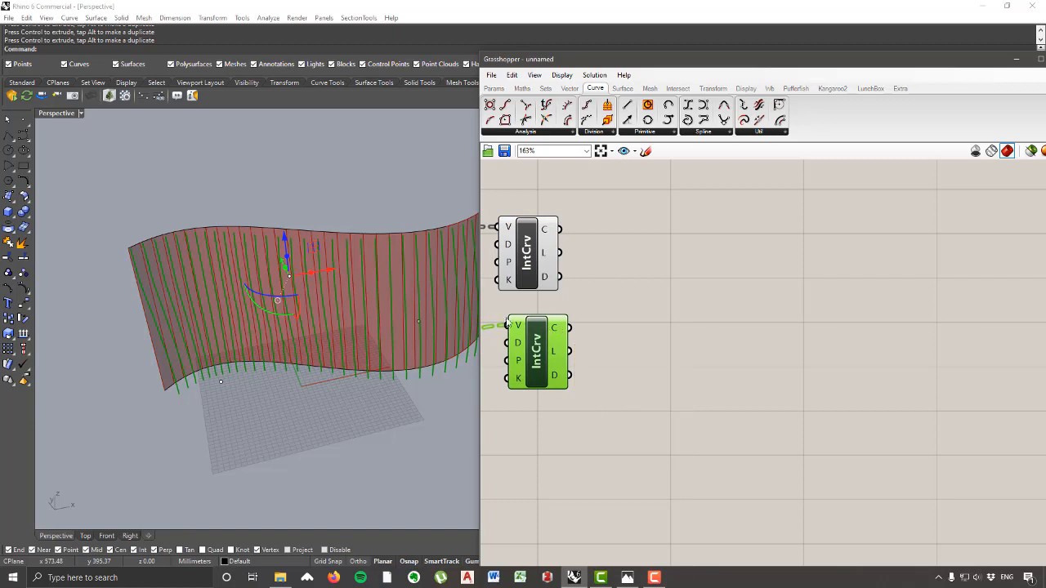
Step: Place two End Points components, one beside each Interpolate component
click(619, 88)
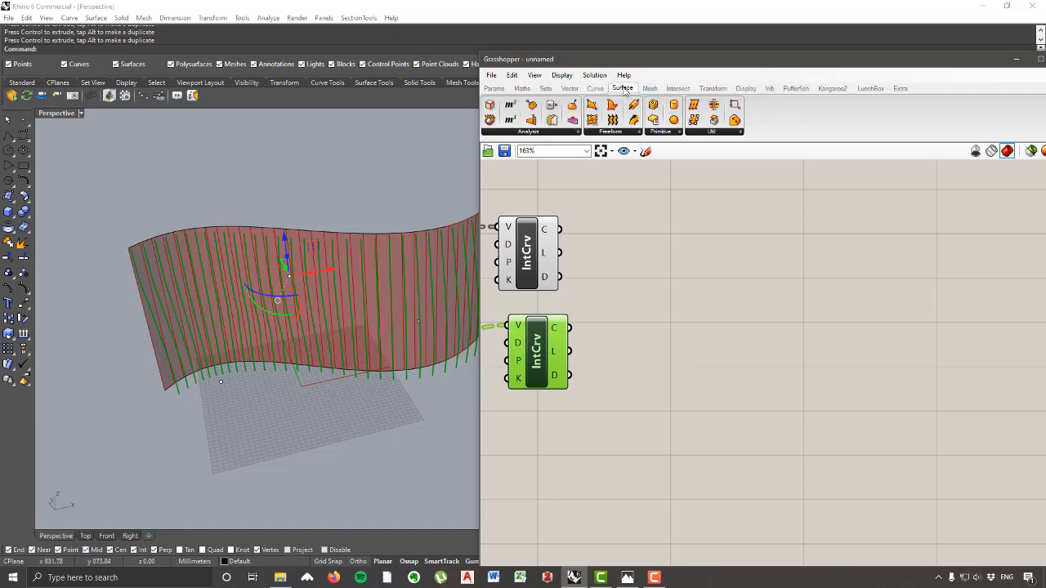
click(596, 88)
click(544, 131)
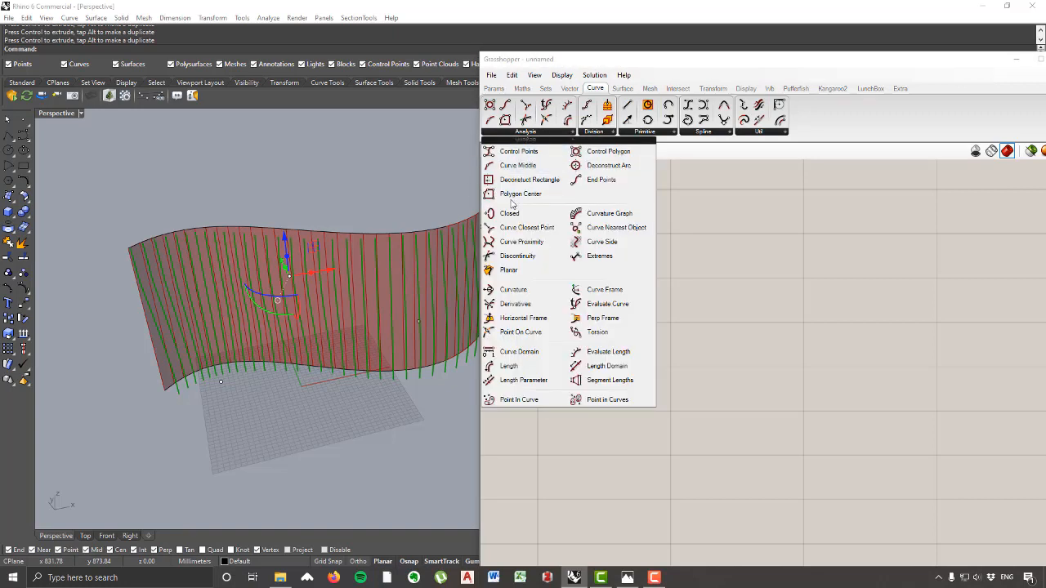
drag(600, 180, 672, 246)
click(541, 133)
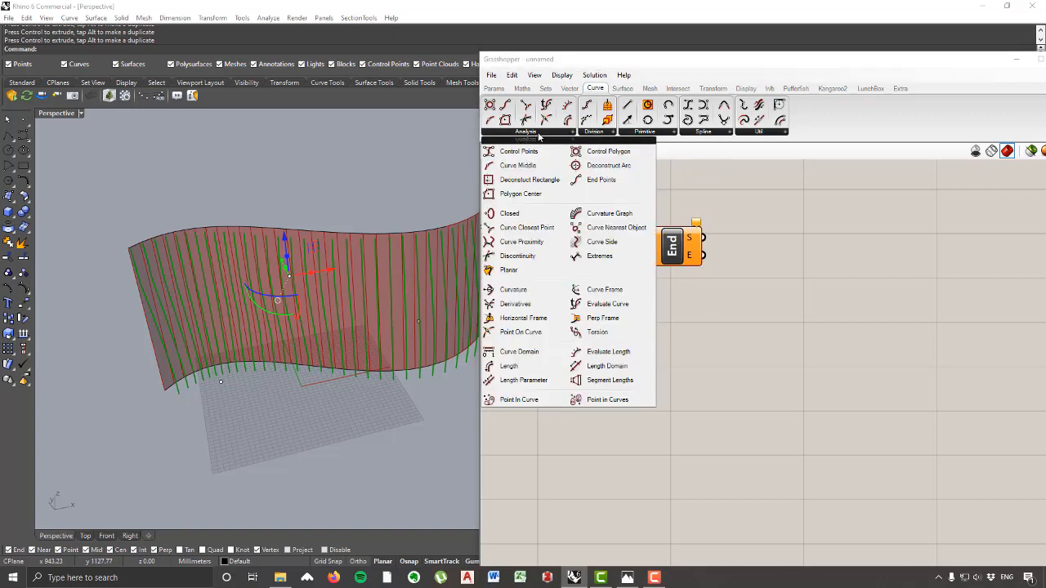
drag(592, 180, 659, 351)
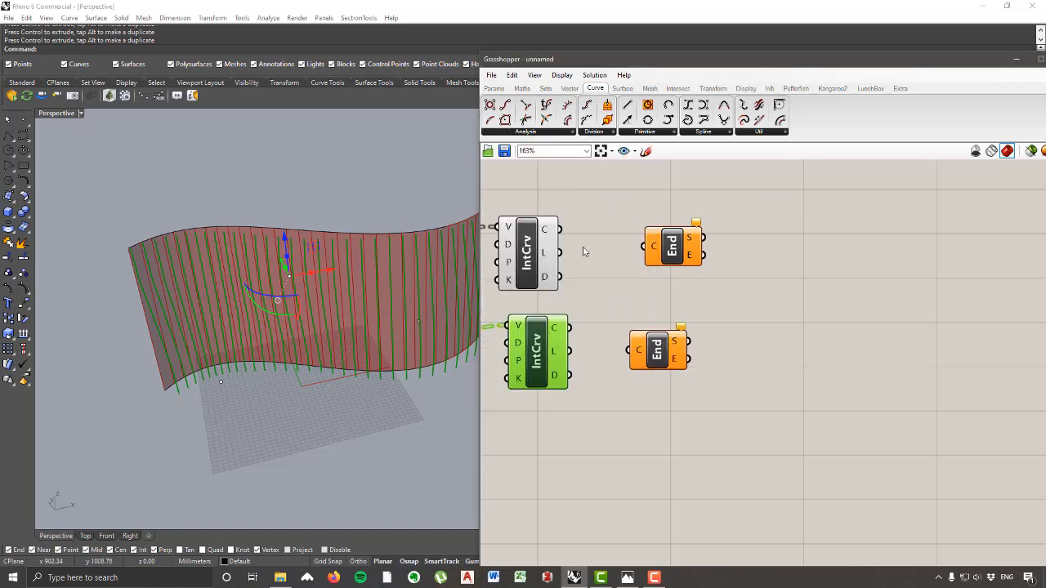
Step: Connect each Interpolate component's curve output to its neighbouring End Points component and inspect the points around the surface
drag(559, 230, 667, 245)
right_drag(317, 331, 414, 222)
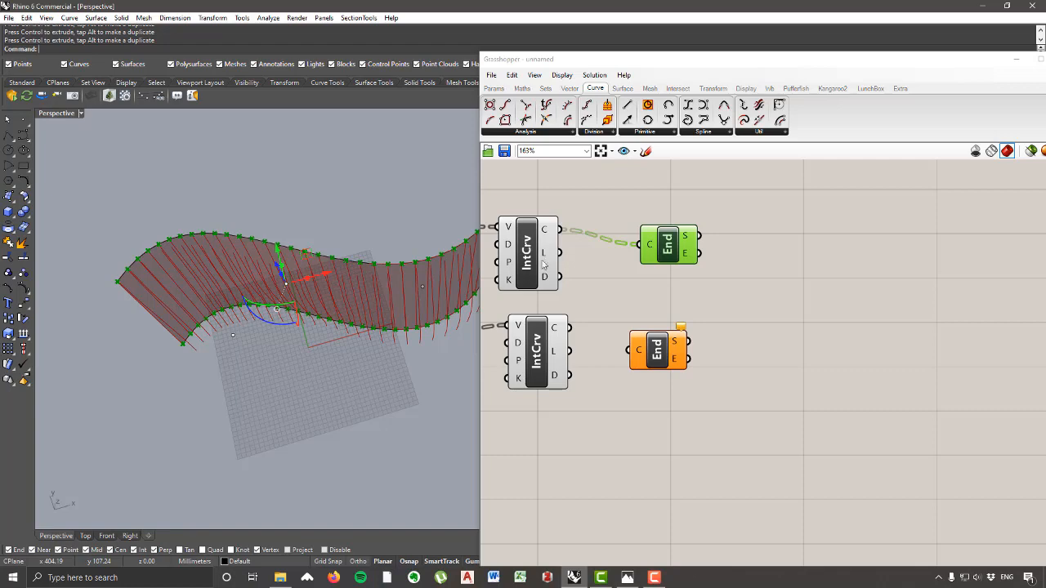
right_drag(386, 258, 401, 299)
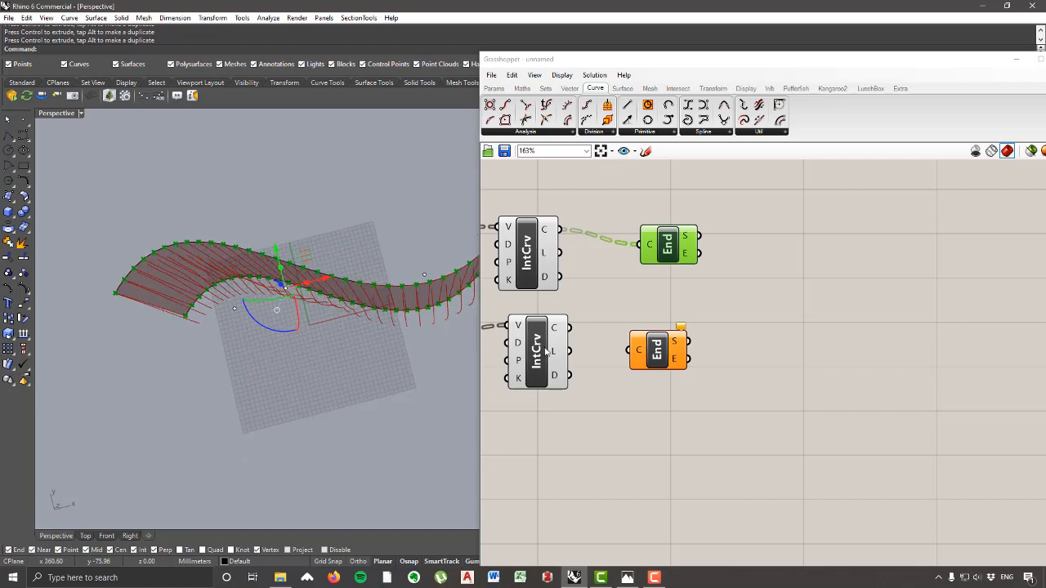
drag(570, 328, 682, 345)
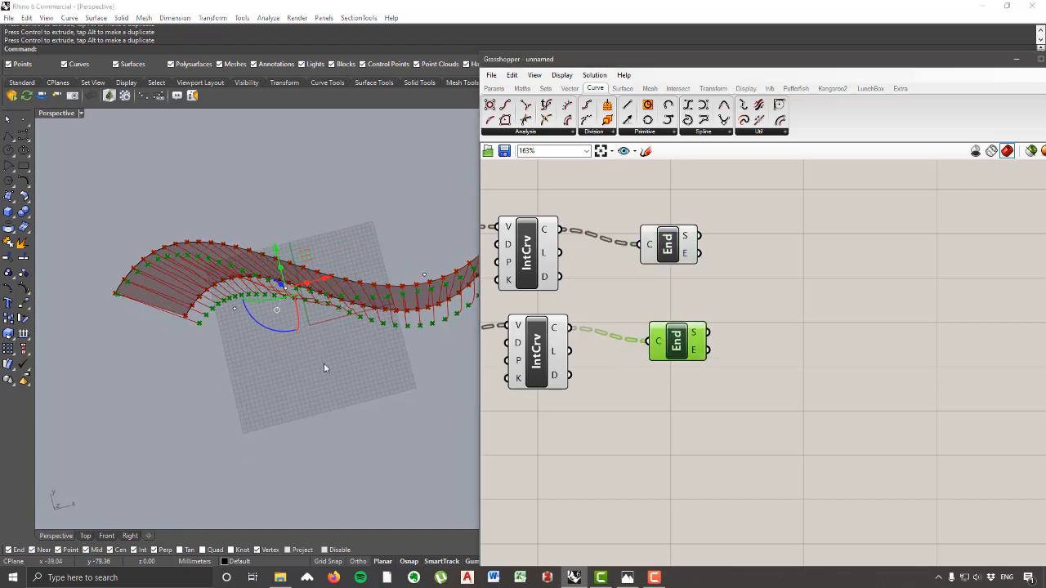
right_drag(325, 367, 304, 292)
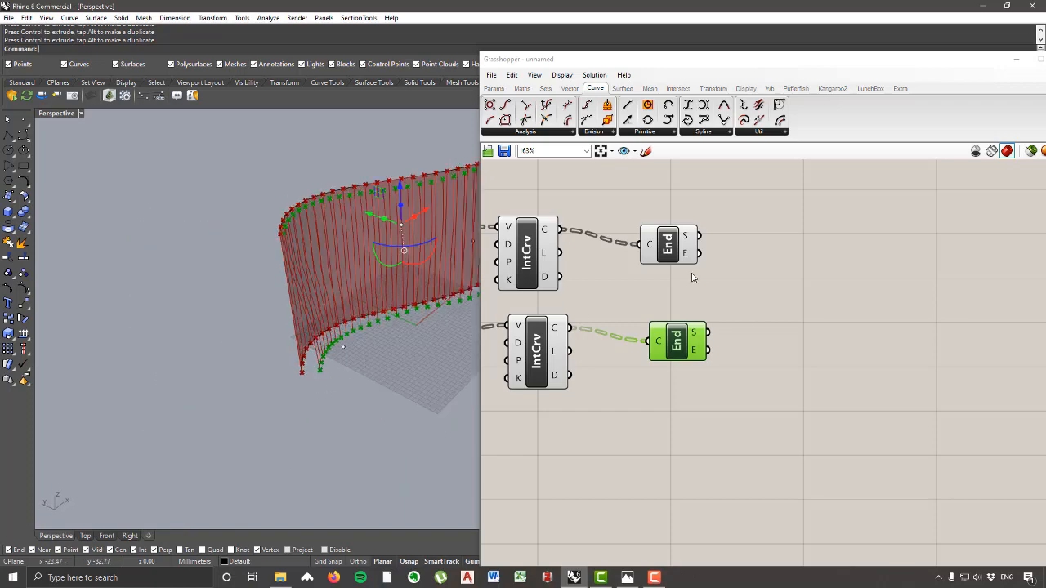
Step: Add a Line component and connect the upper End Points' start output to A and the lower one's start output to B
drag(667, 243, 674, 234)
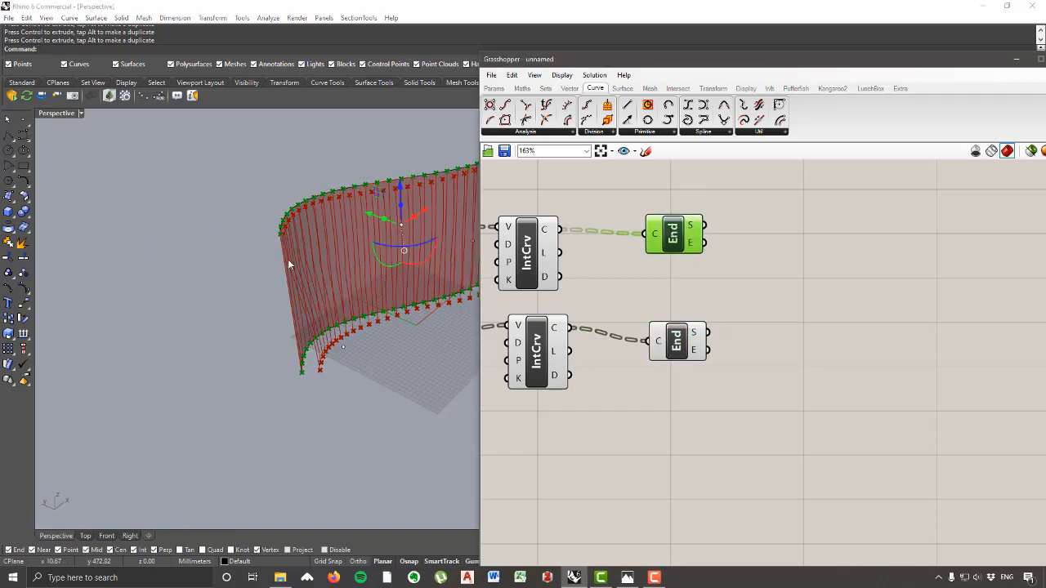
right_drag(289, 262, 278, 275)
right_drag(653, 258, 619, 244)
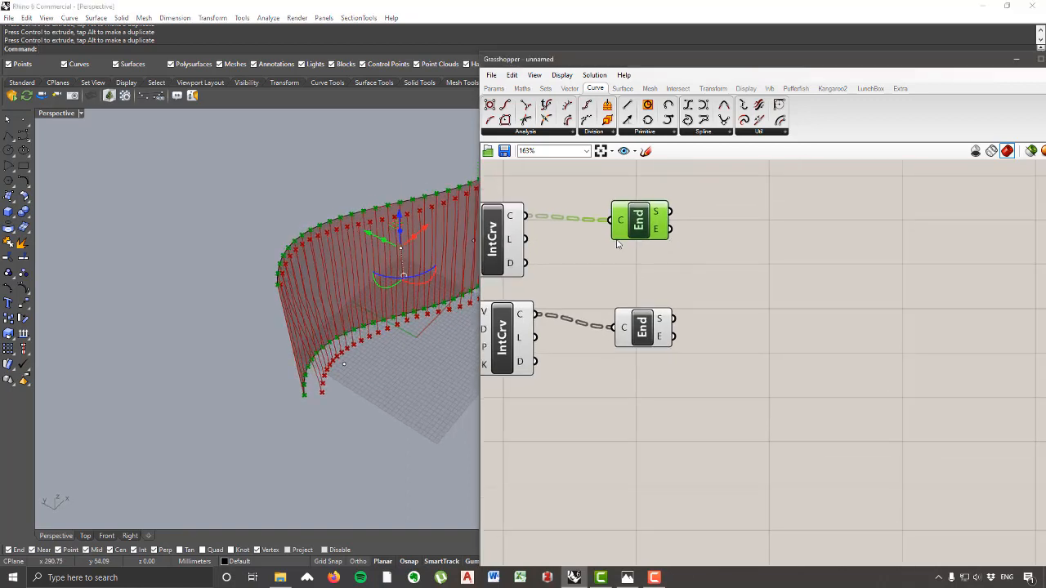
click(649, 132)
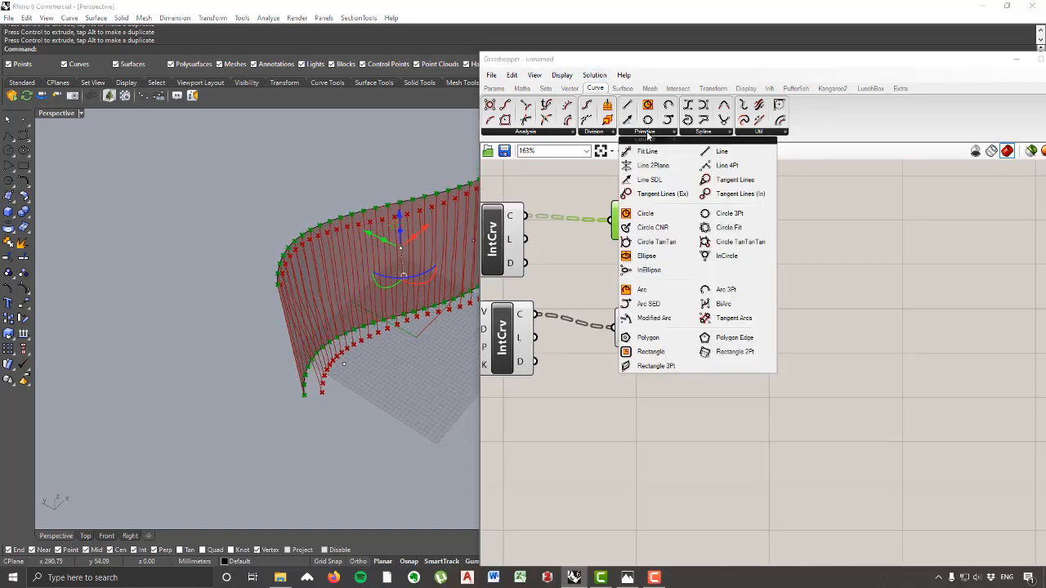
click(722, 151)
click(806, 237)
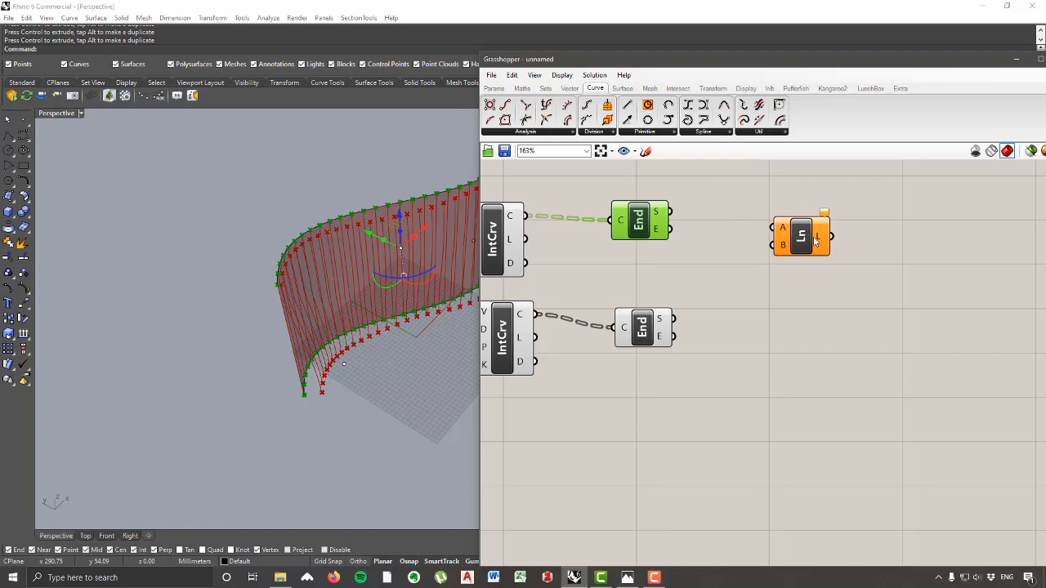
drag(803, 244, 776, 233)
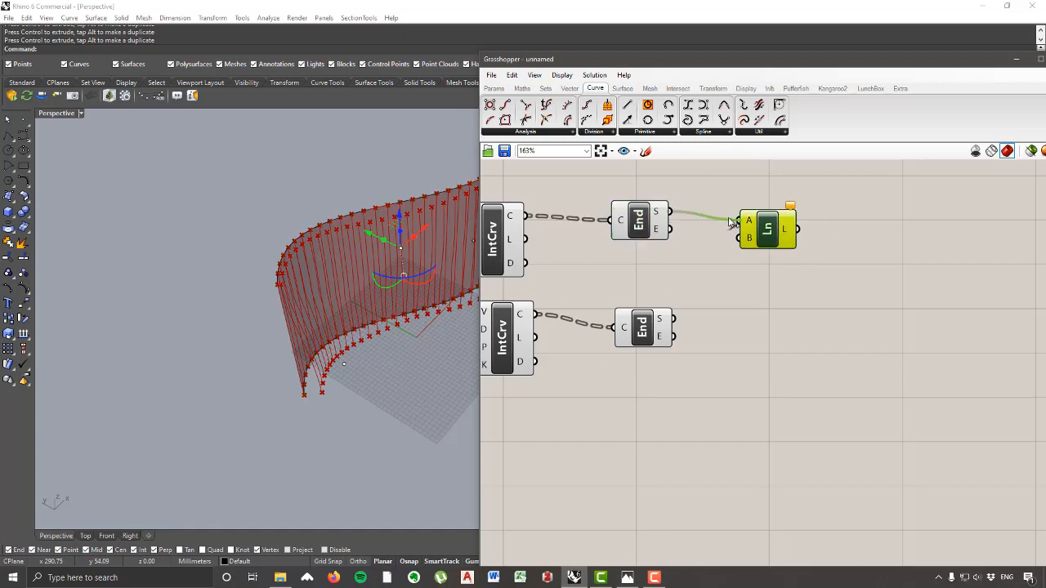
drag(674, 317, 757, 225)
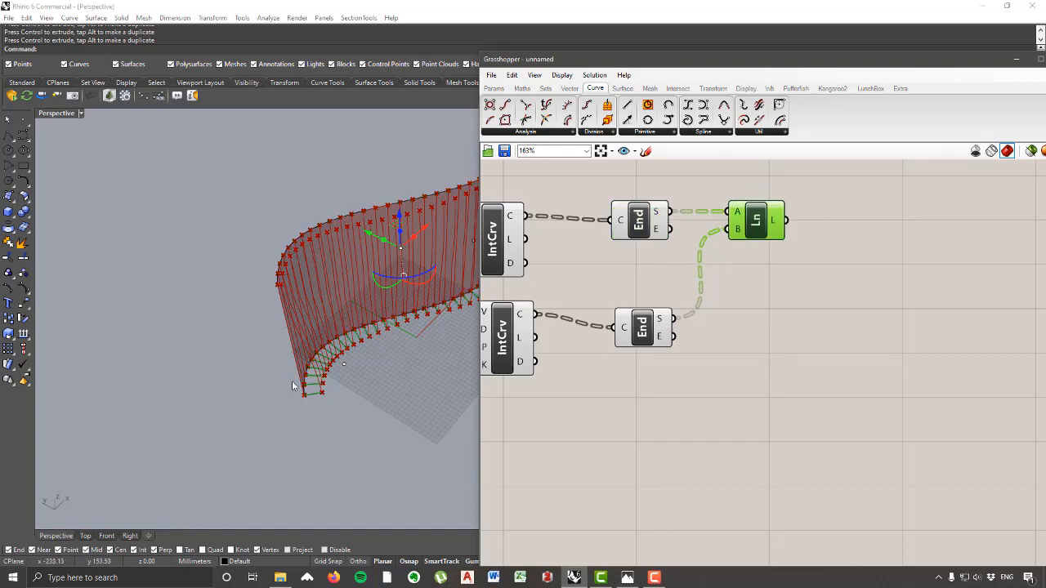
Step: Add a second Line component and connect the upper End Points' end output to A and the lower one's end output to B
scroll(304, 389, up, 6)
right_drag(326, 402, 353, 438)
scroll(357, 435, down, 8)
scroll(423, 357, up, 6)
right_drag(422, 358, 414, 376)
click(771, 321)
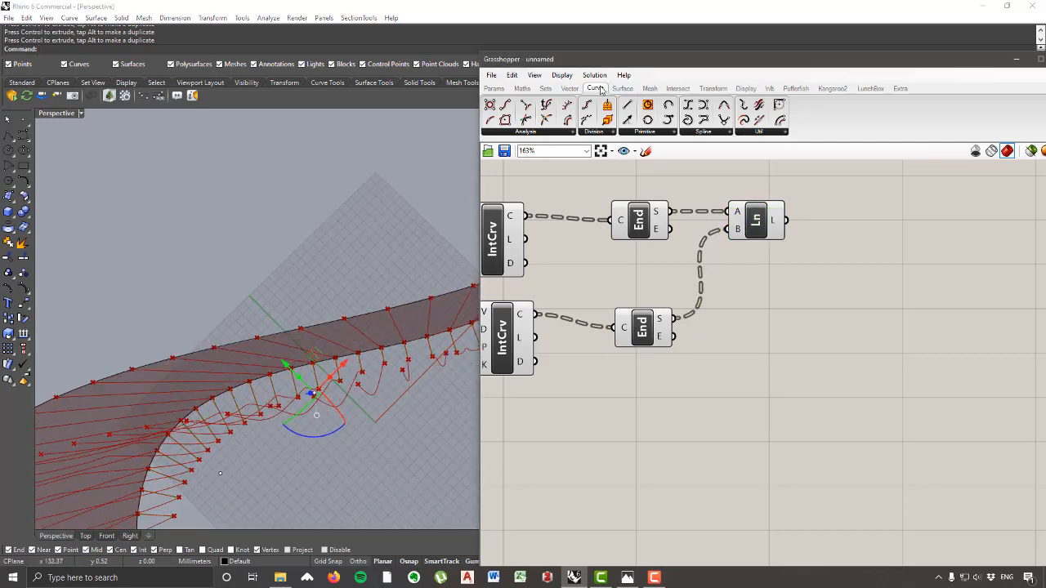
click(645, 133)
click(725, 151)
click(757, 344)
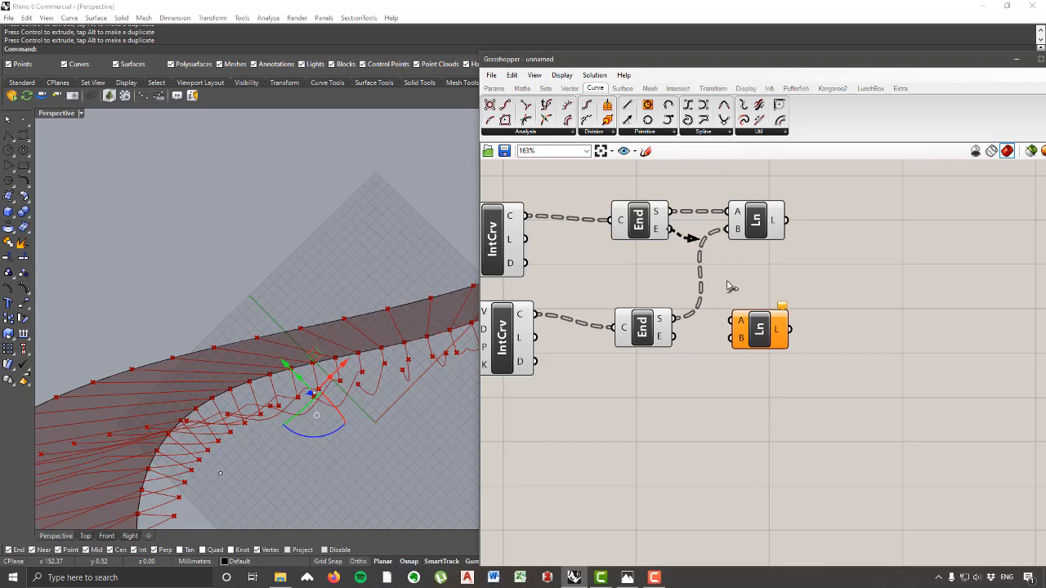
drag(730, 286, 769, 344)
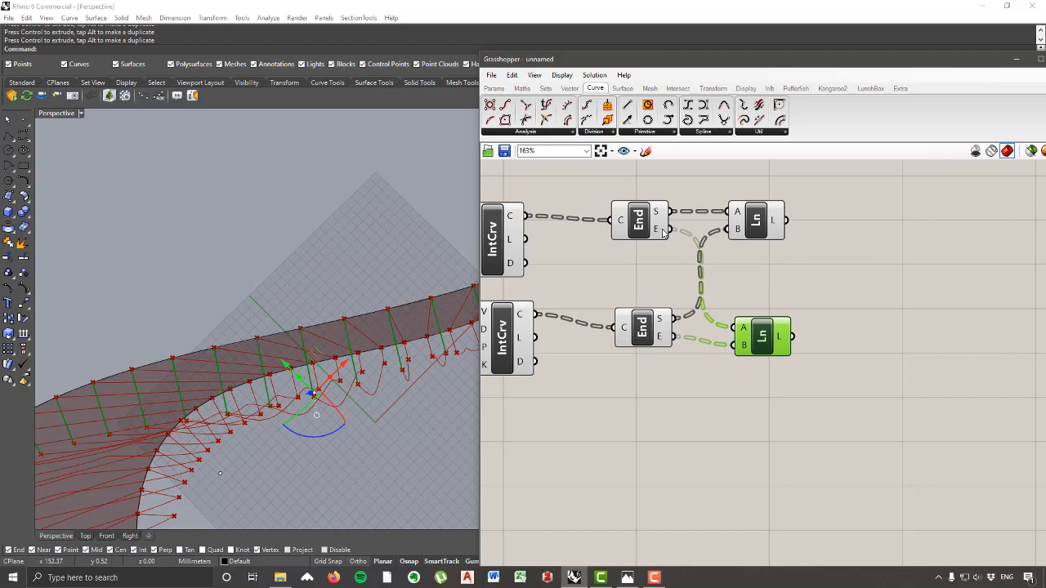
Step: Check the offset curves' end points, move the second Line component slightly upward, and place a Join Curves component beyond both Line components
click(658, 340)
right_drag(458, 343, 264, 148)
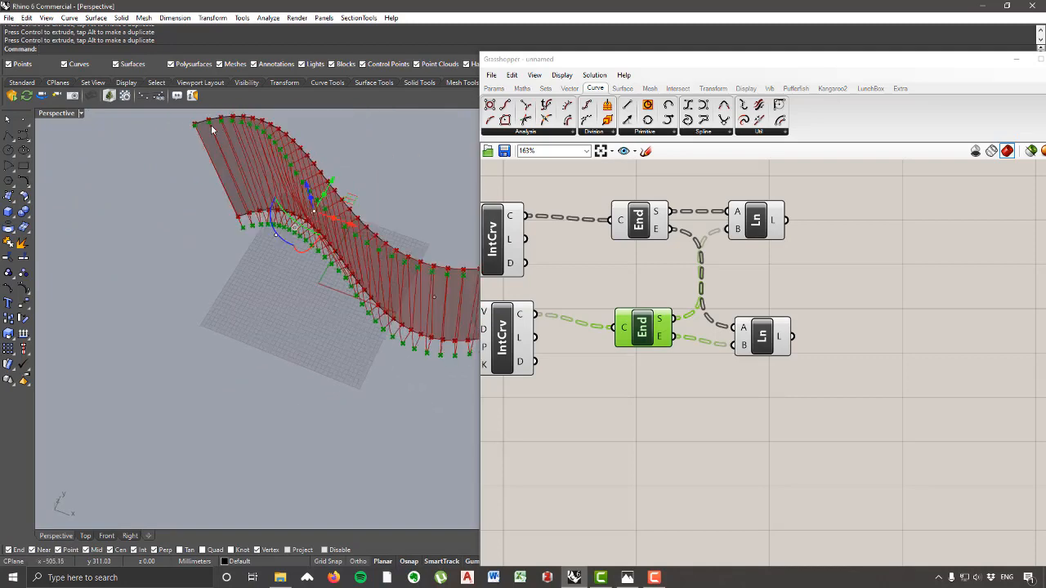
drag(747, 327, 748, 299)
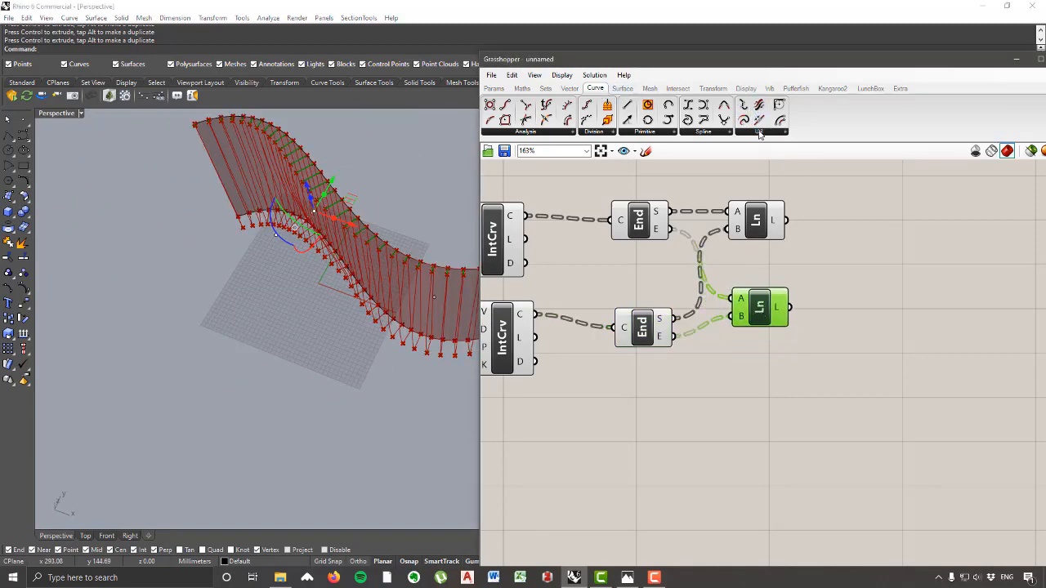
click(759, 135)
drag(858, 172, 907, 269)
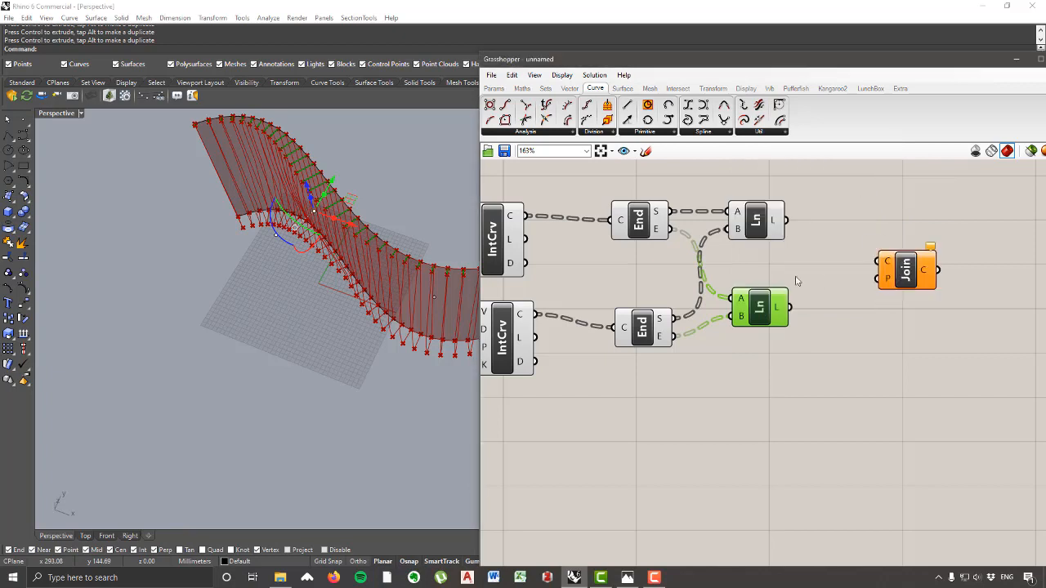
Step: Connect the upper Interpolate's curve output to Join Curves' curve input, and examine the lower Interpolate's curves
scroll(784, 278, down, 3)
click(676, 279)
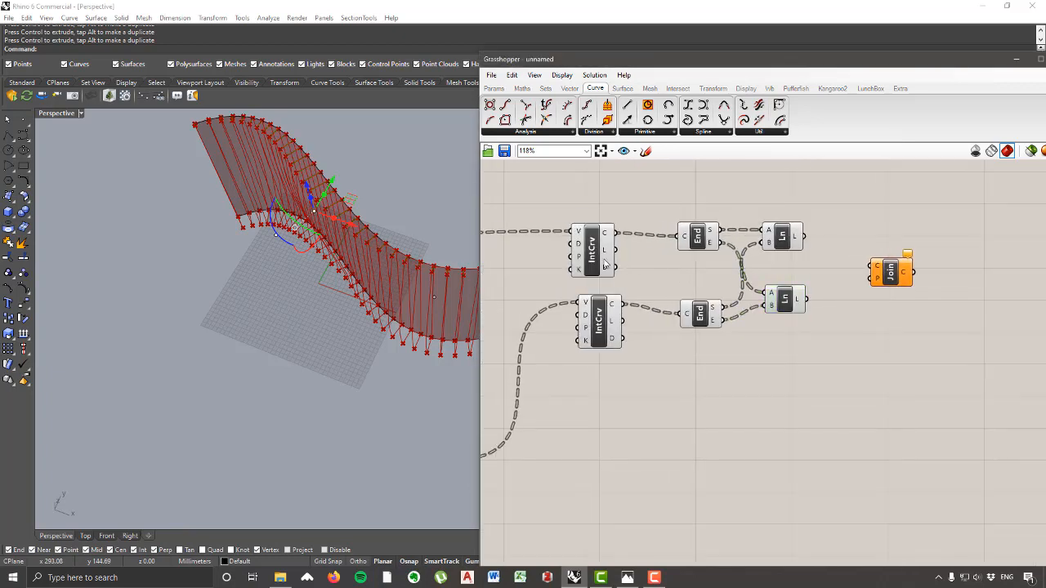
drag(604, 264, 608, 260)
right_drag(367, 337, 426, 223)
drag(601, 249, 600, 243)
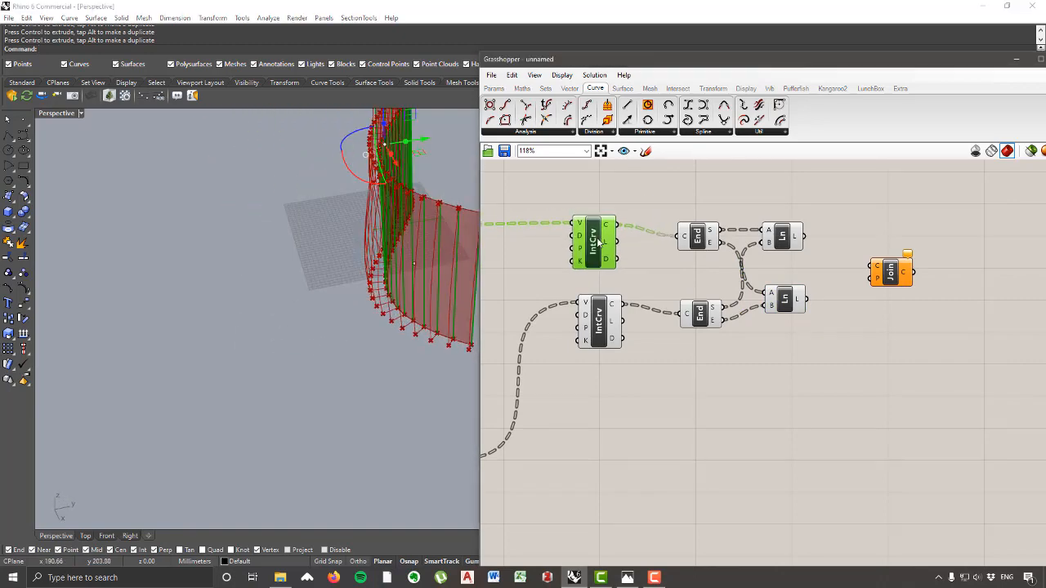
right_drag(270, 270, 363, 238)
drag(623, 222, 870, 266)
click(583, 316)
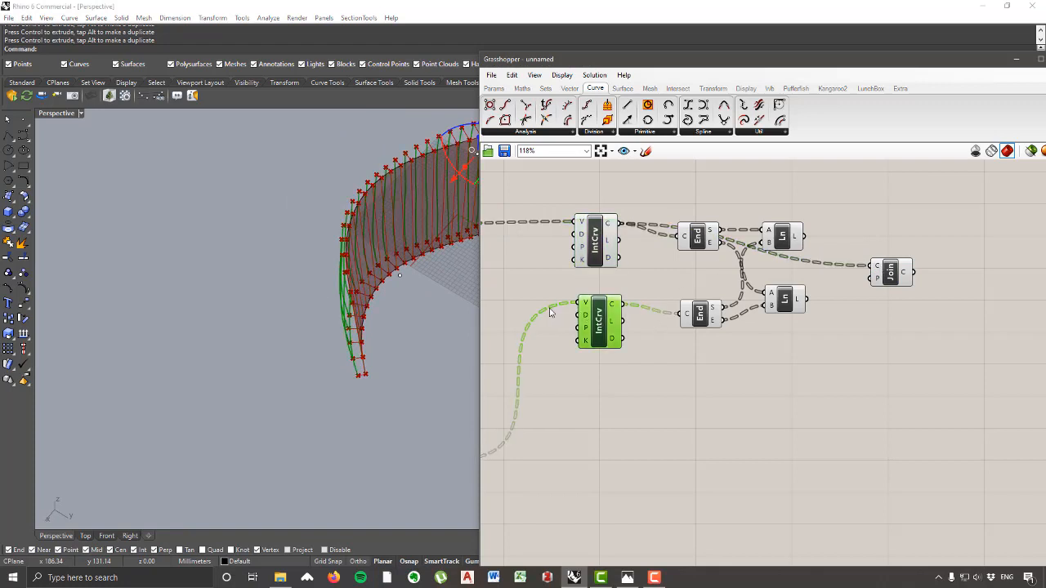
right_drag(360, 213, 338, 153)
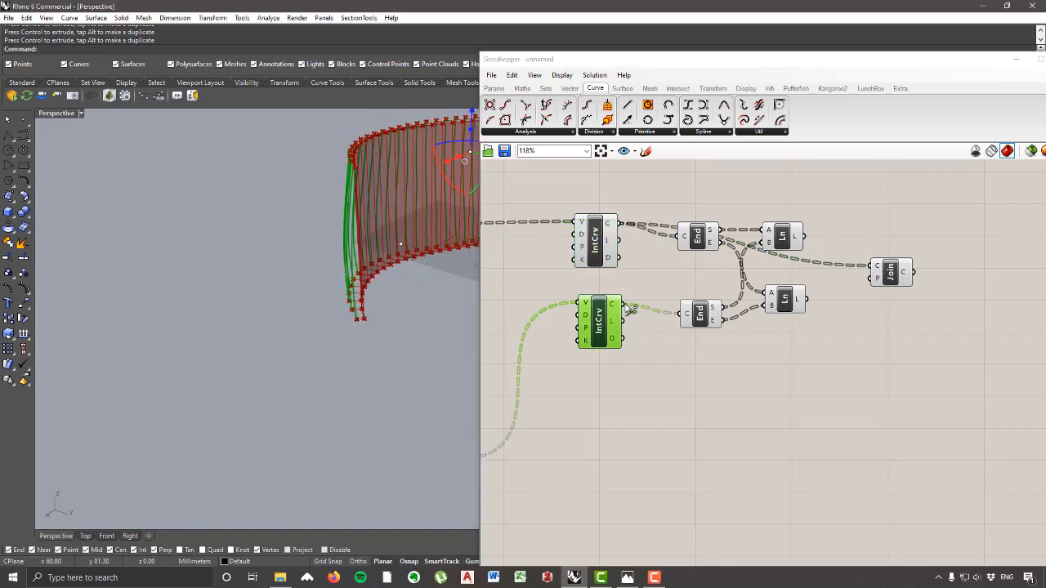
Step: Connect the lower Interpolate's curve output to Join Curves' curve input as well, and shift the upper Line component slightly upward
drag(629, 307, 871, 267)
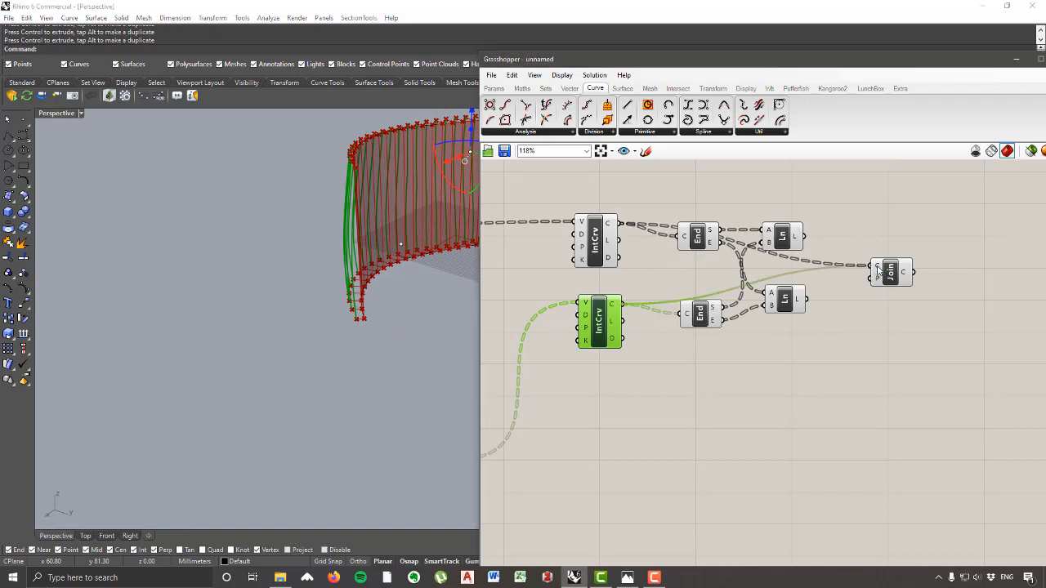
click(879, 272)
scroll(783, 237, up, 2)
click(786, 237)
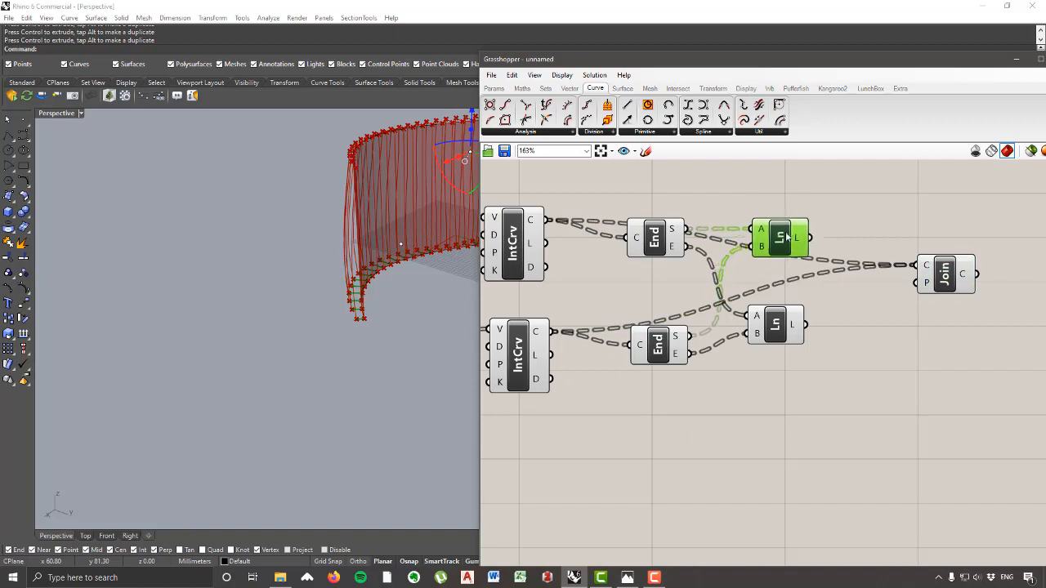
drag(787, 237, 788, 230)
click(775, 324)
right_drag(385, 299, 348, 290)
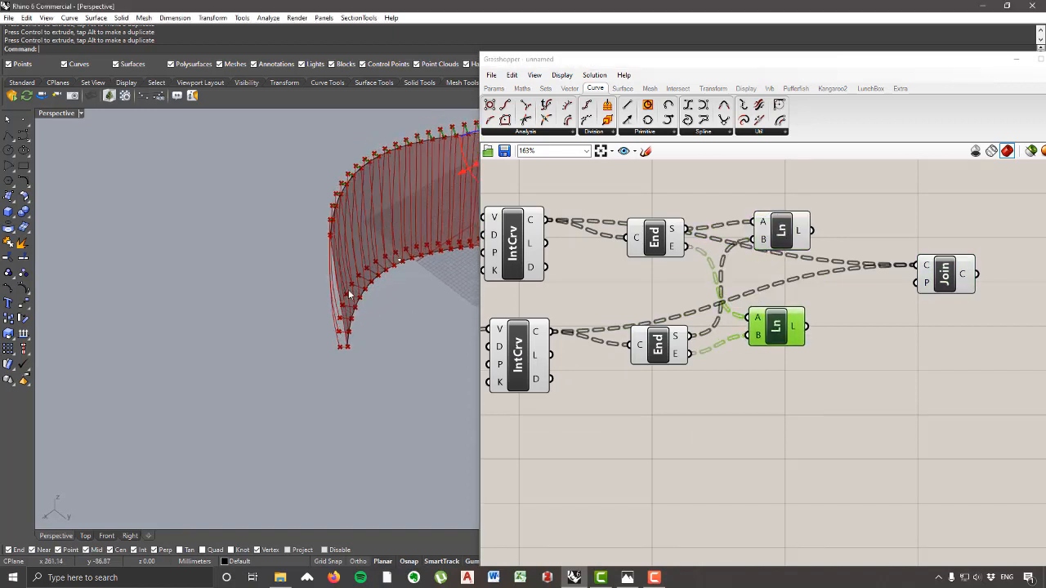
Step: Add both Line components' outputs to Join Curves' curve input alongside the two interpolated curves
drag(818, 235, 915, 266)
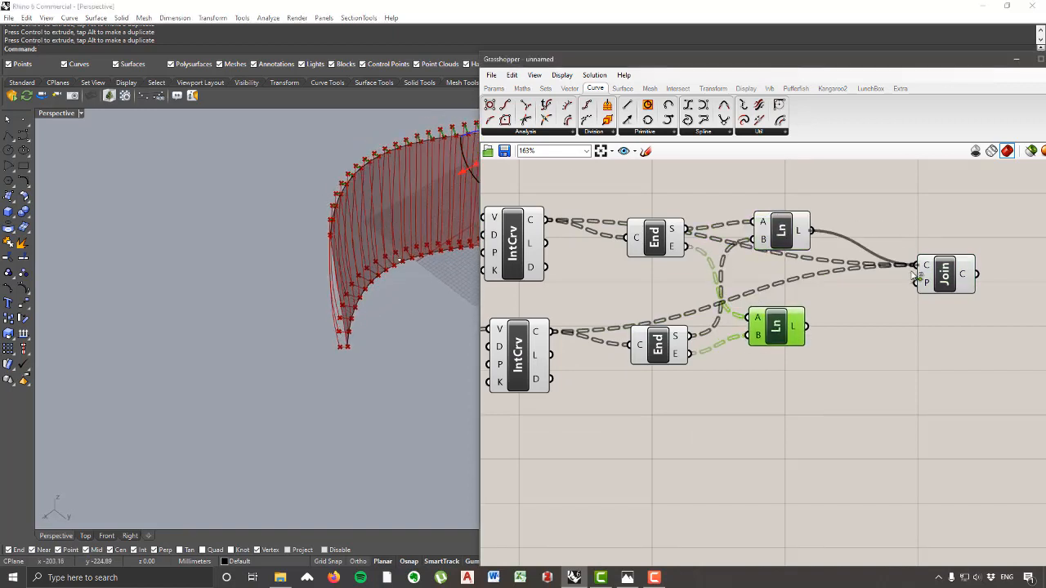
drag(817, 328, 914, 265)
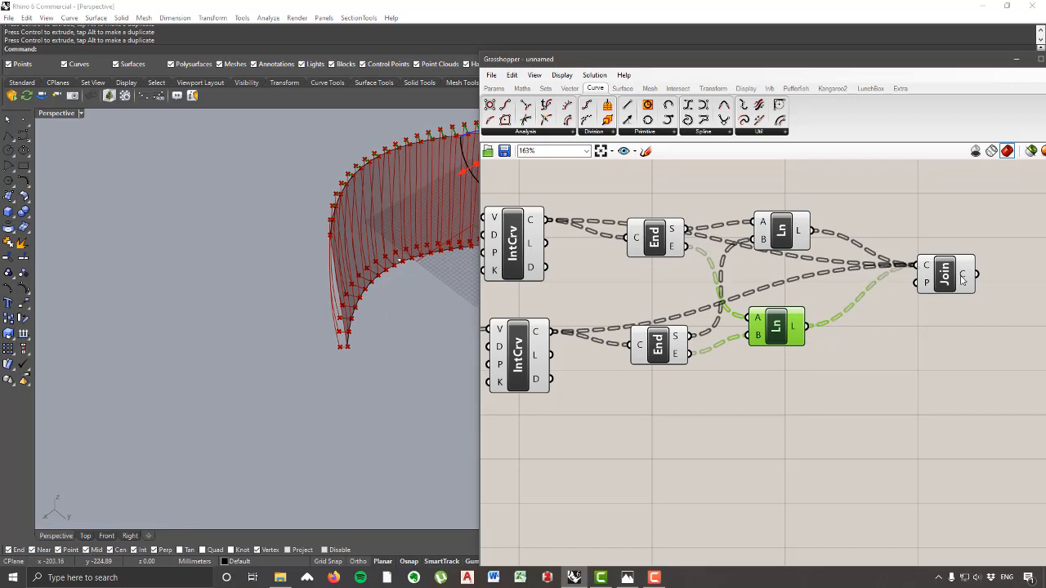
mouse_move(961, 278)
scroll(961, 278, down, 4)
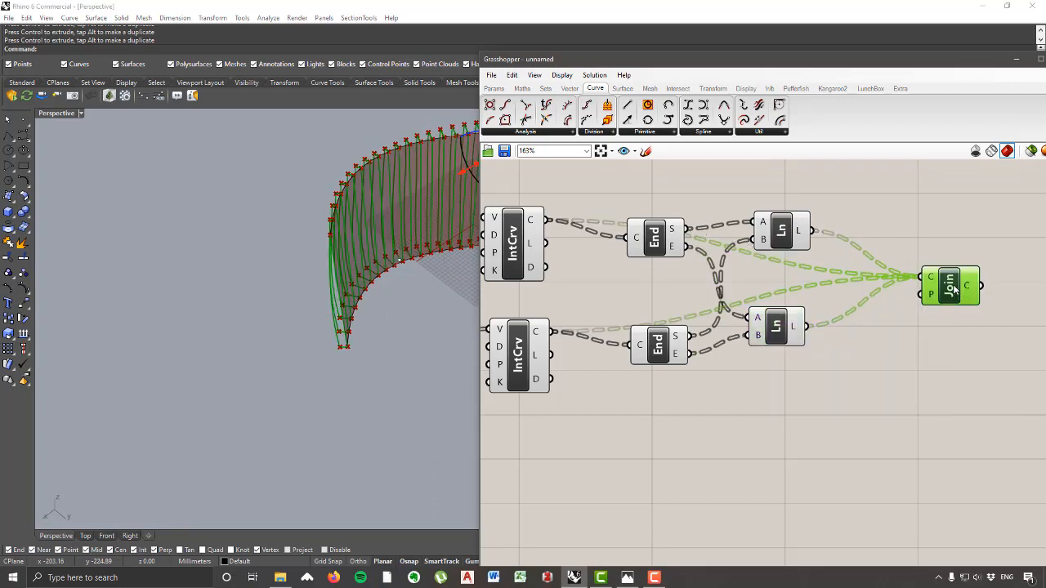
Step: Turn off the preview of both Interpolate, both End Points and both Line components
drag(876, 390, 605, 198)
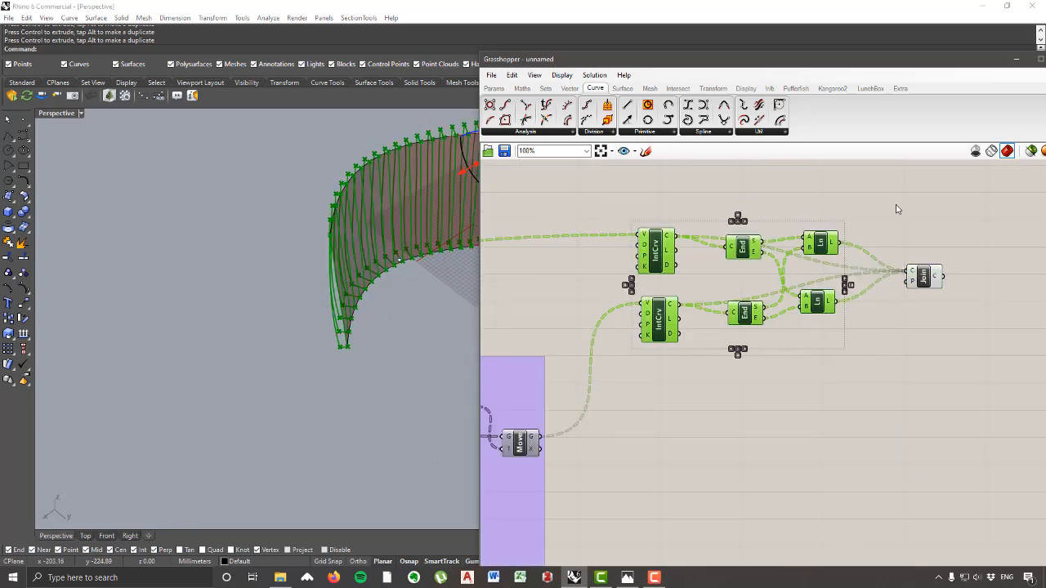
right_click(896, 209)
click(932, 263)
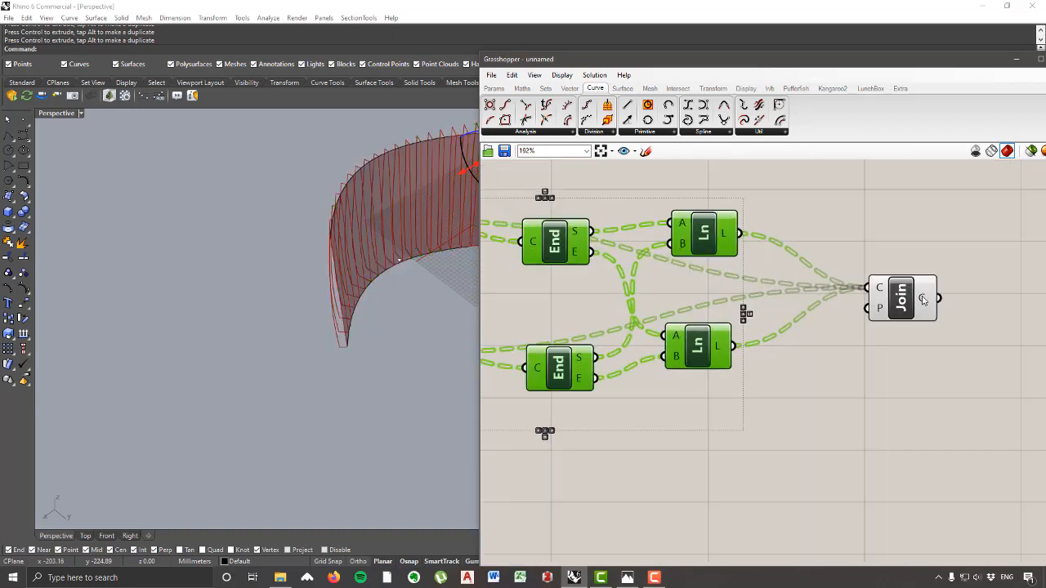
Step: Check the data structure of Join Curves' output and flatten that output
mouse_move(922, 299)
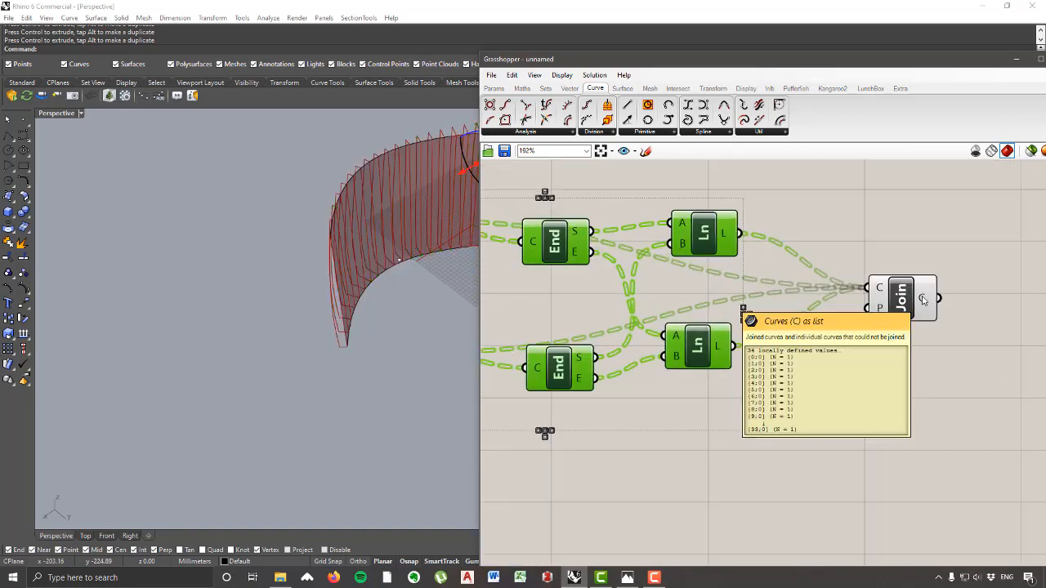
right_click(923, 300)
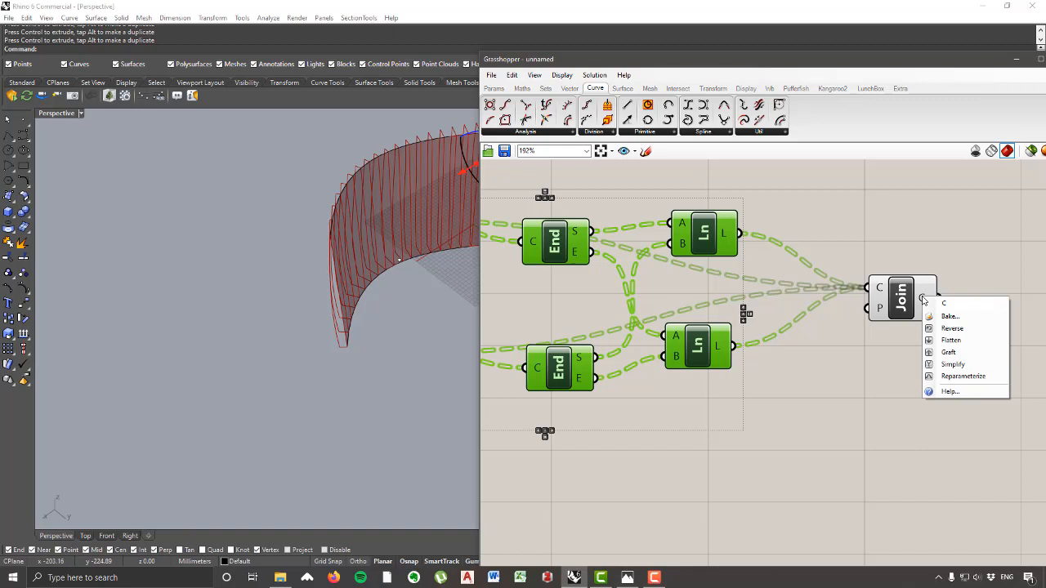
click(953, 344)
mouse_move(927, 301)
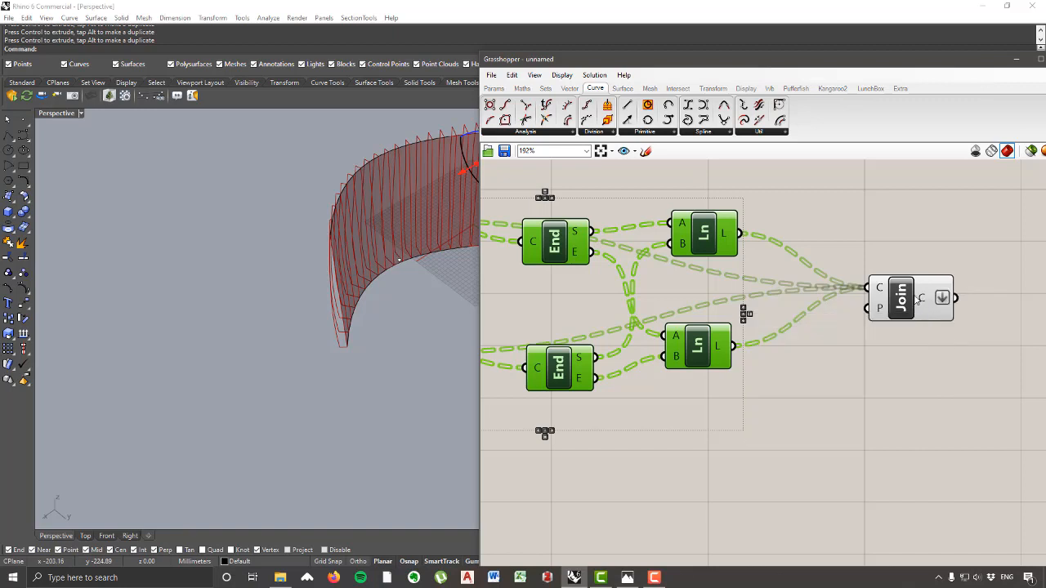
drag(928, 302, 923, 322)
right_drag(331, 254, 695, 345)
Step: Place a Boundary Surfaces component beyond Join Curves and connect the flattened joined curves to its edges input
scroll(695, 345, down, 5)
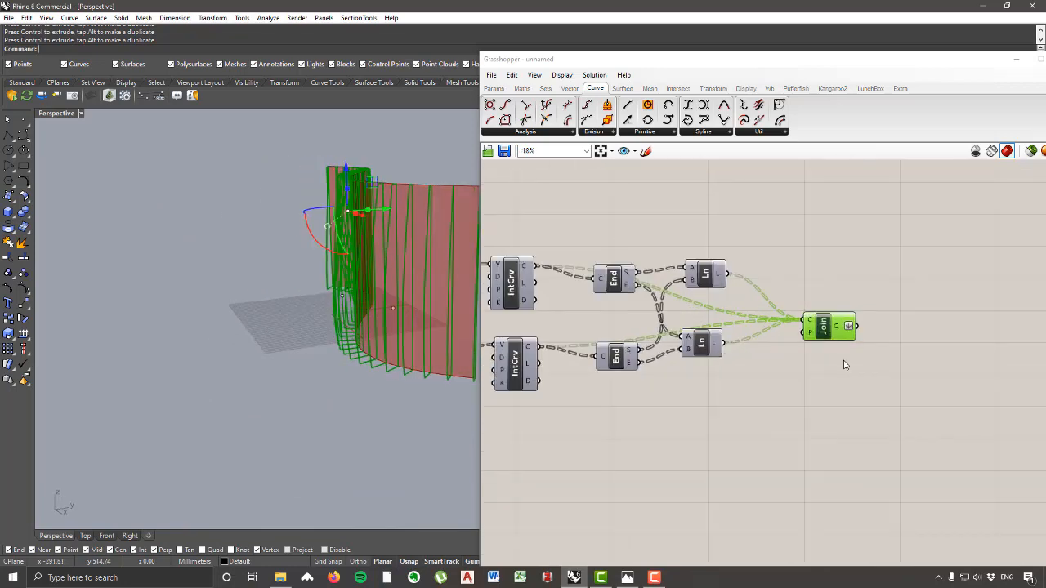
click(626, 89)
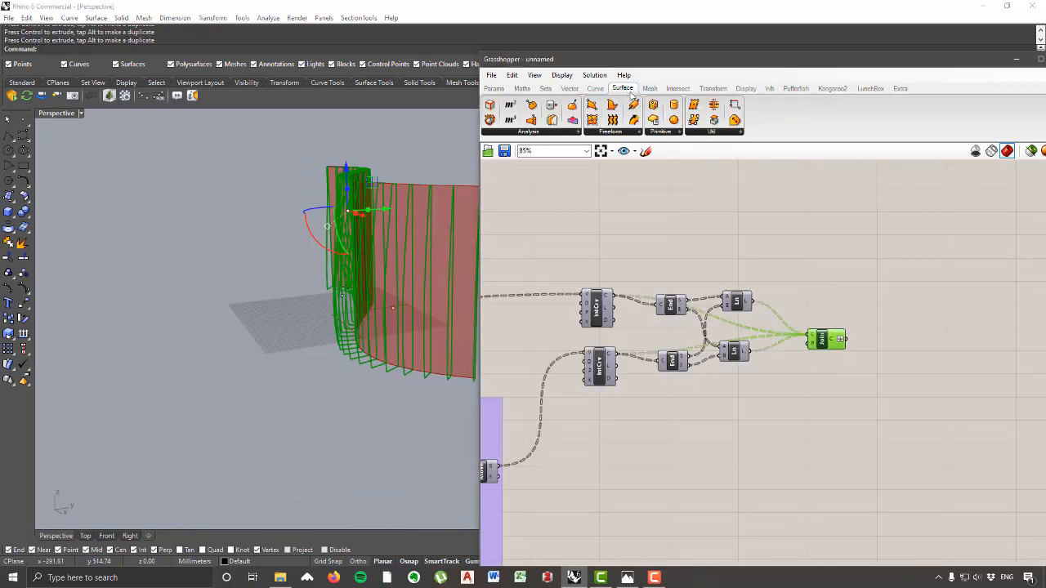
click(632, 134)
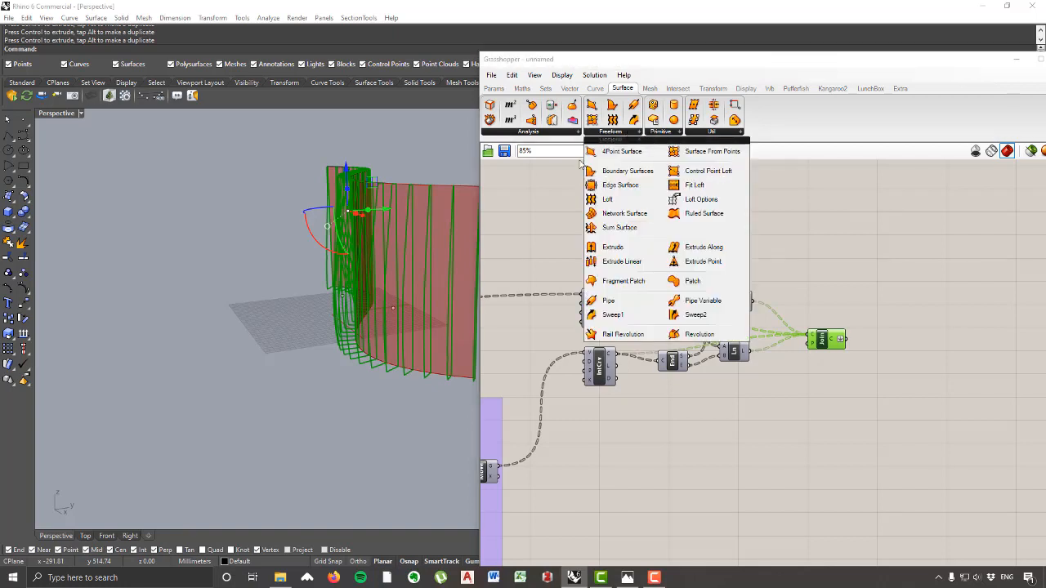
click(630, 171)
scroll(878, 311, up, 4)
click(917, 352)
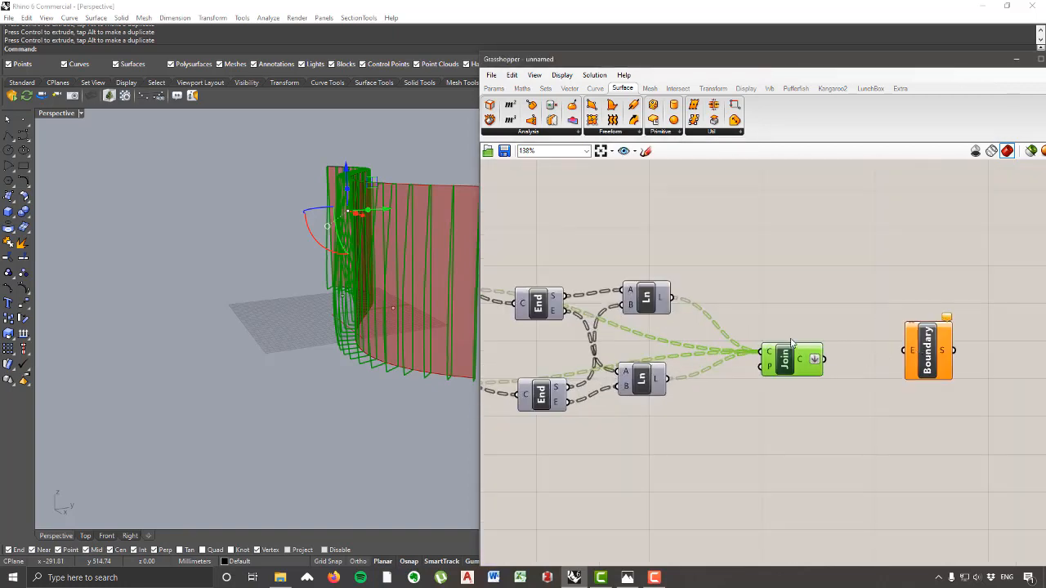
drag(791, 342, 777, 345)
mouse_move(882, 325)
mouse_down()
mouse_move(907, 349)
mouse_move(887, 320)
mouse_up()
right_drag(352, 270, 245, 201)
Step: Turn off the preview of Join Curves and the two Line components so only the boundary surfaces are drawn
drag(768, 472, 605, 251)
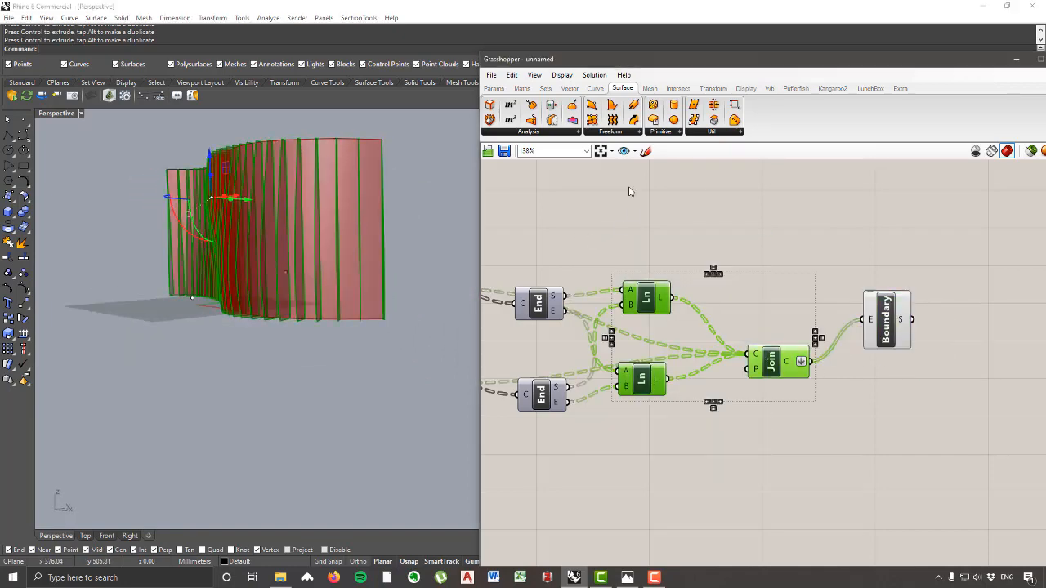
right_click(630, 188)
click(668, 207)
right_drag(194, 232, 253, 237)
Step: Raise the Pts in Horizontal slider in the surface subdivision group toward its upper end for more fins
scroll(752, 300, down, 5)
right_drag(613, 322, 871, 322)
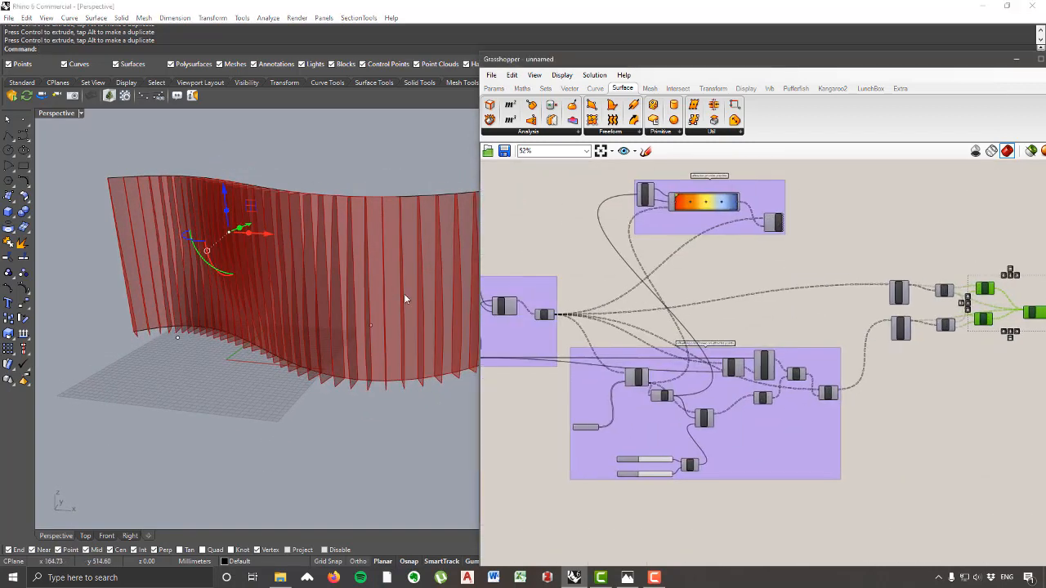
right_drag(404, 293, 353, 288)
scroll(621, 286, up, 6)
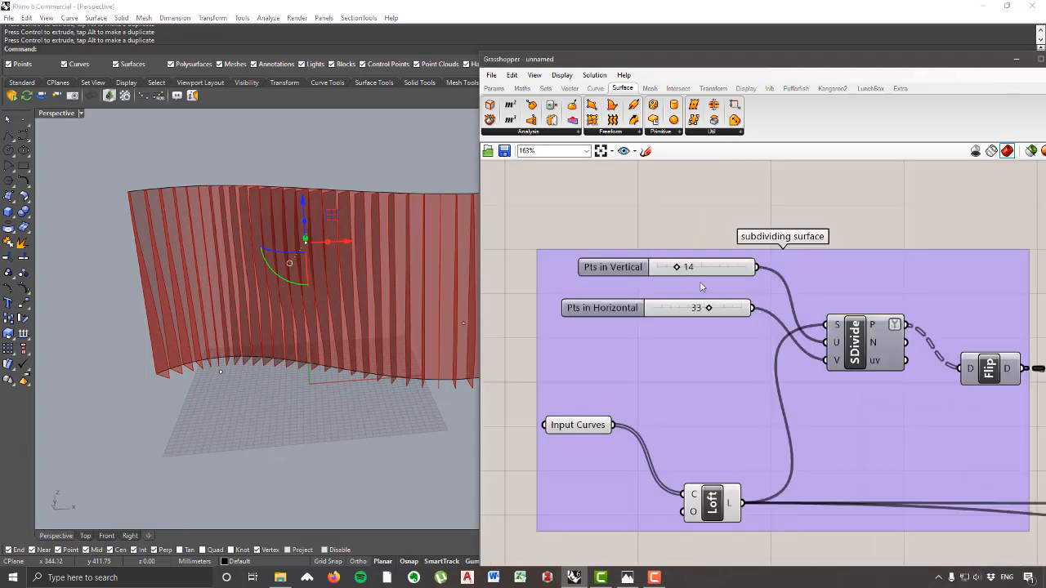
drag(708, 309, 753, 310)
right_drag(243, 326, 161, 309)
Step: Try a Domain start of -572 for the remapped offset distances and inspect the fins from above
scroll(568, 320, down, 6)
right_drag(786, 470, 676, 398)
scroll(675, 398, up, 6)
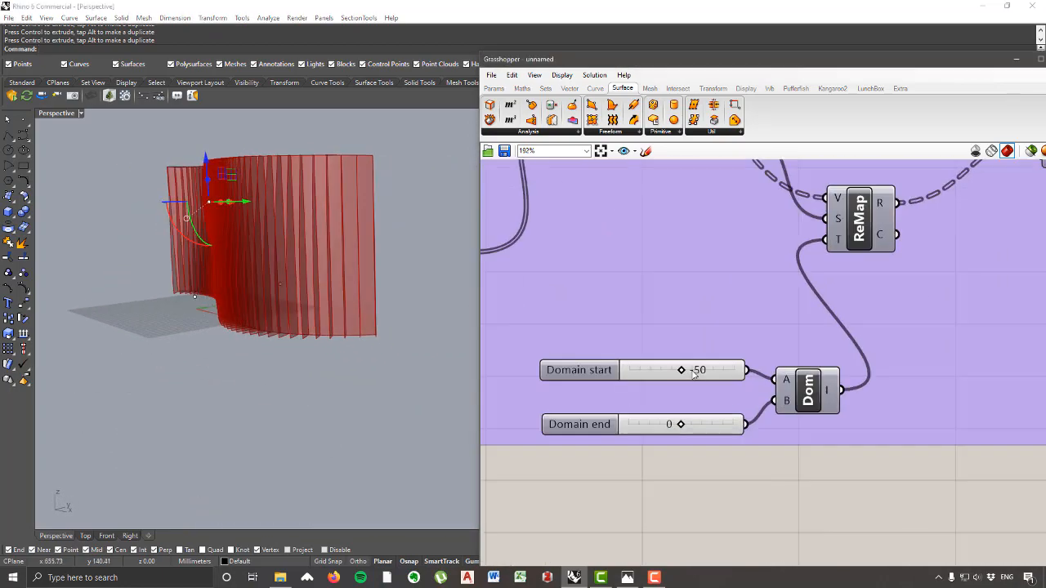
drag(682, 372, 679, 374)
scroll(341, 275, down, 7)
right_drag(341, 275, 306, 353)
scroll(307, 353, up, 8)
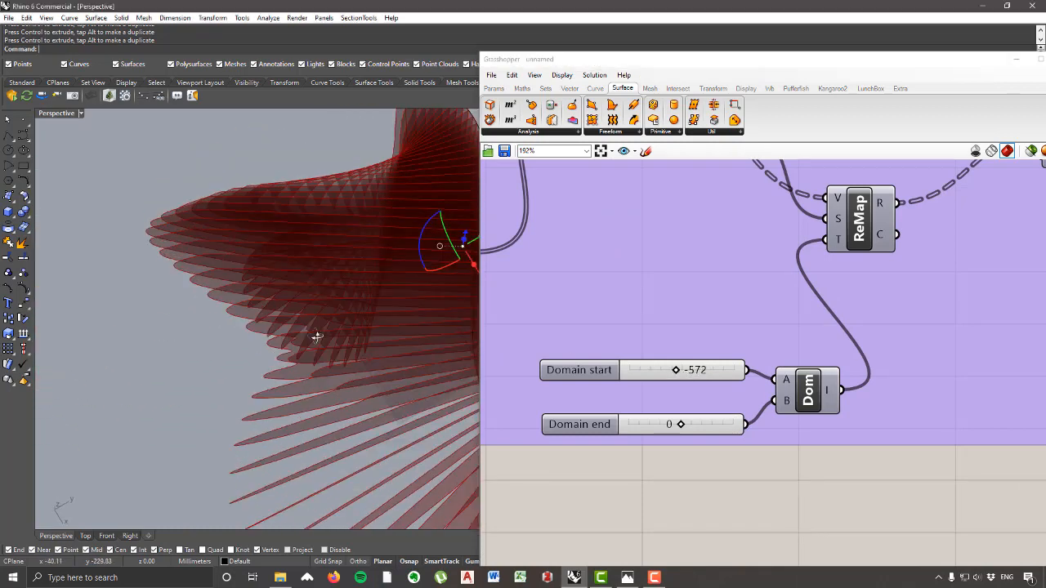
Step: Try a Domain start of 837 to extend the fins on the opposite side, and examine the resulting form
drag(674, 372, 700, 375)
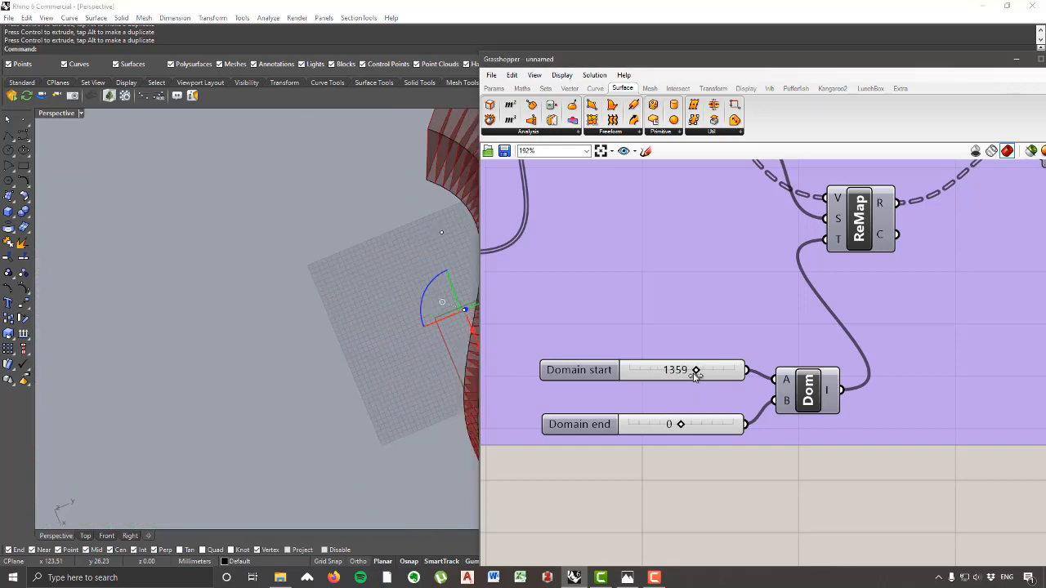
scroll(198, 296, down, 6)
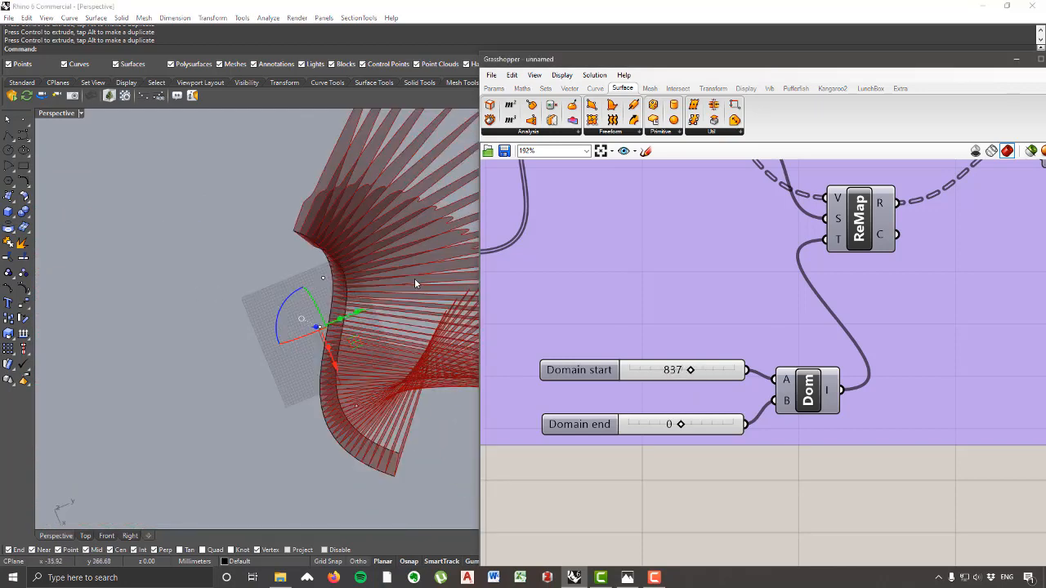
right_drag(415, 278, 330, 264)
scroll(330, 264, down, 7)
scroll(392, 266, up, 5)
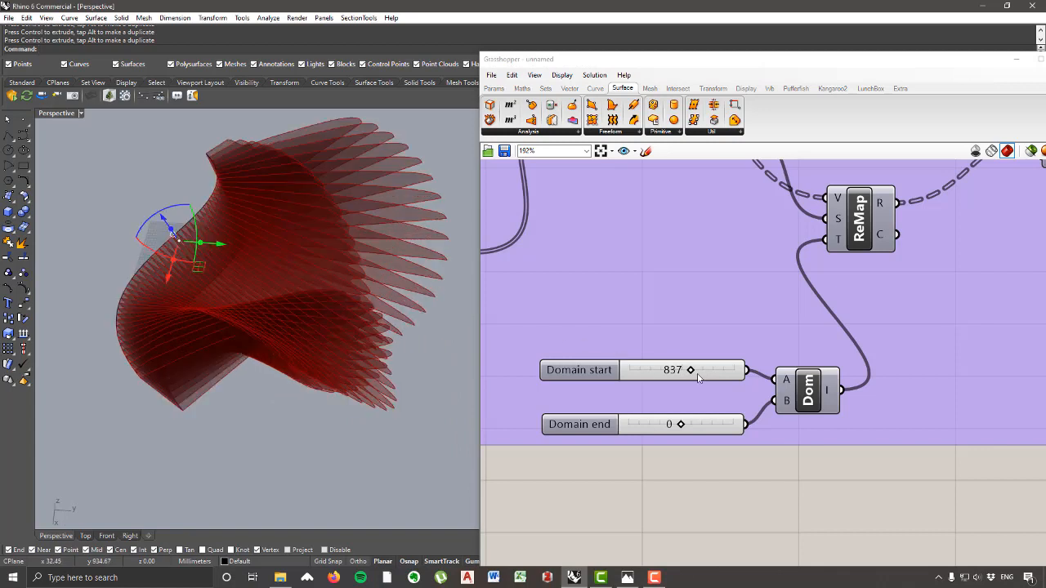
Step: Set the Domain start slider to -103 and view the shortened fins
mouse_move(698, 377)
mouse_down()
mouse_move(679, 370)
mouse_move(685, 376)
mouse_up()
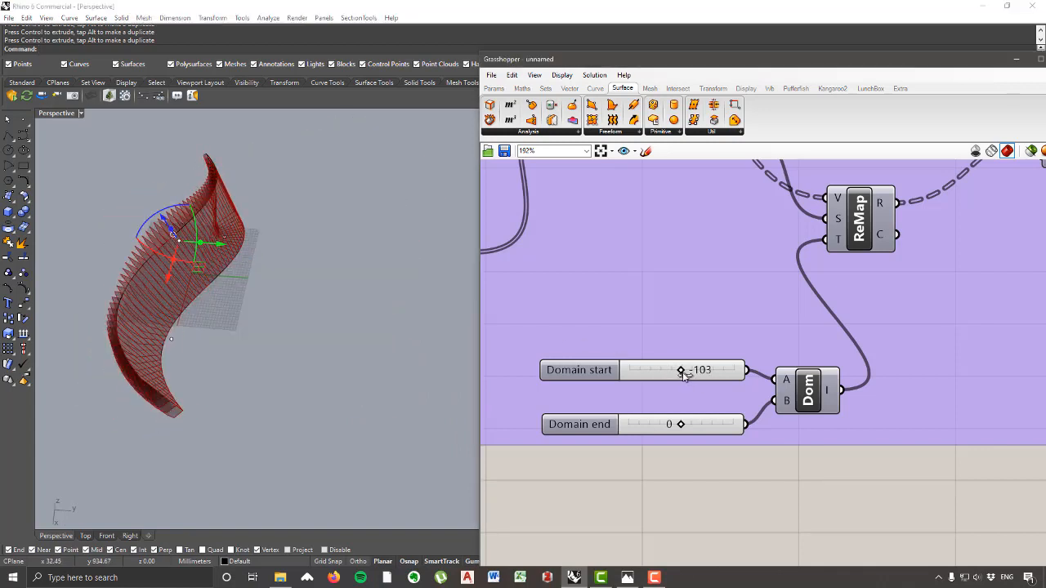
right_drag(245, 278, 272, 255)
scroll(389, 260, up, 3)
scroll(373, 399, down, 5)
mouse_move(372, 399)
right_down()
mouse_move(343, 384)
mouse_move(360, 393)
right_up()
Step: Select the attractor point near the surface and move it along the negative Y axis to change the fin depths
drag(378, 435, 206, 302)
right_drag(225, 344, 195, 275)
click(211, 261)
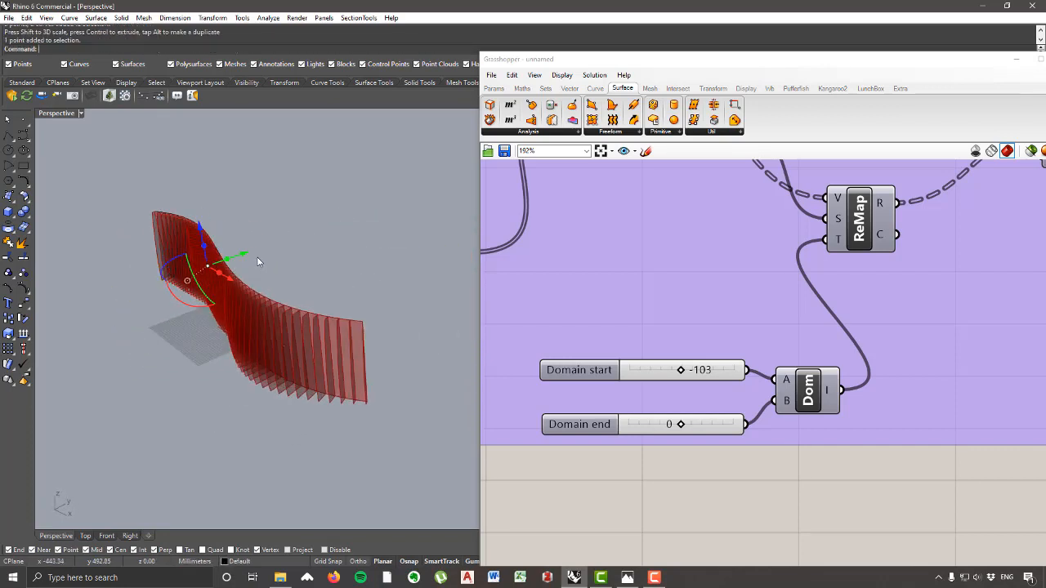
drag(249, 251, 212, 265)
right_drag(183, 297, 258, 341)
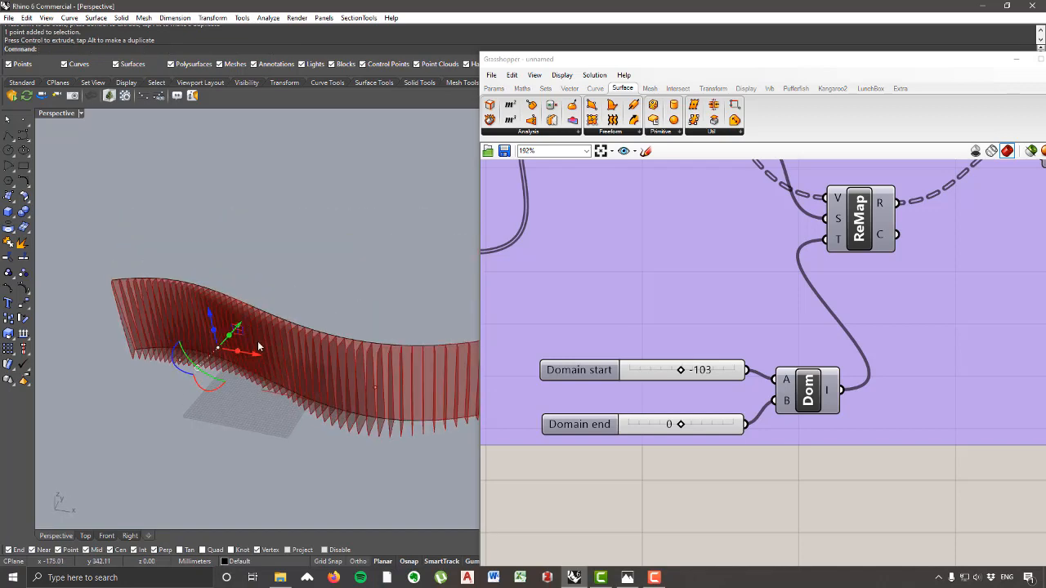
Step: Select the attractor point near the surface's lower edge and move it slightly along the positive Y axis
right_drag(371, 363, 226, 291)
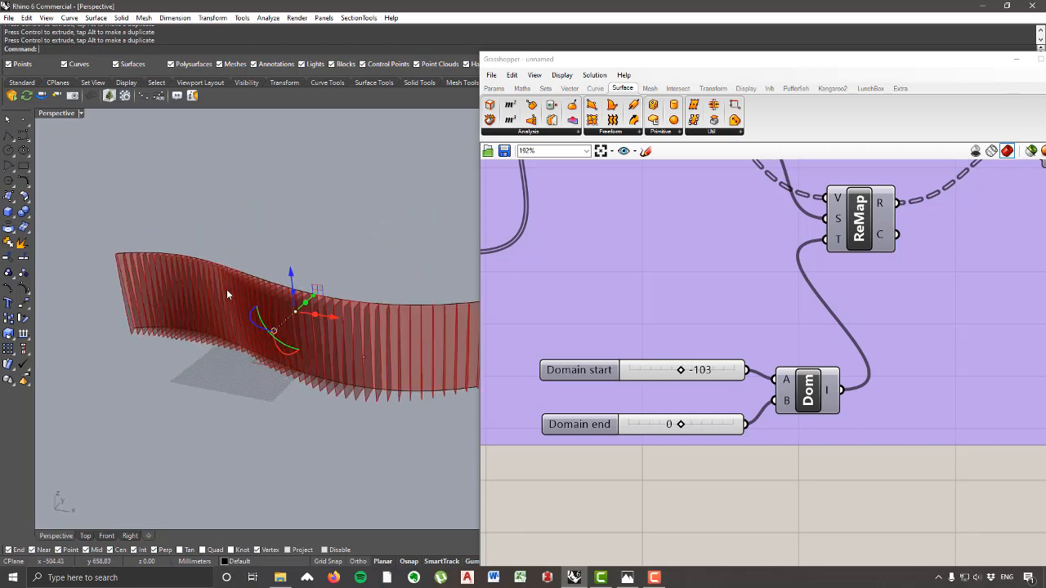
scroll(204, 331, up, 5)
click(170, 339)
drag(192, 327, 209, 312)
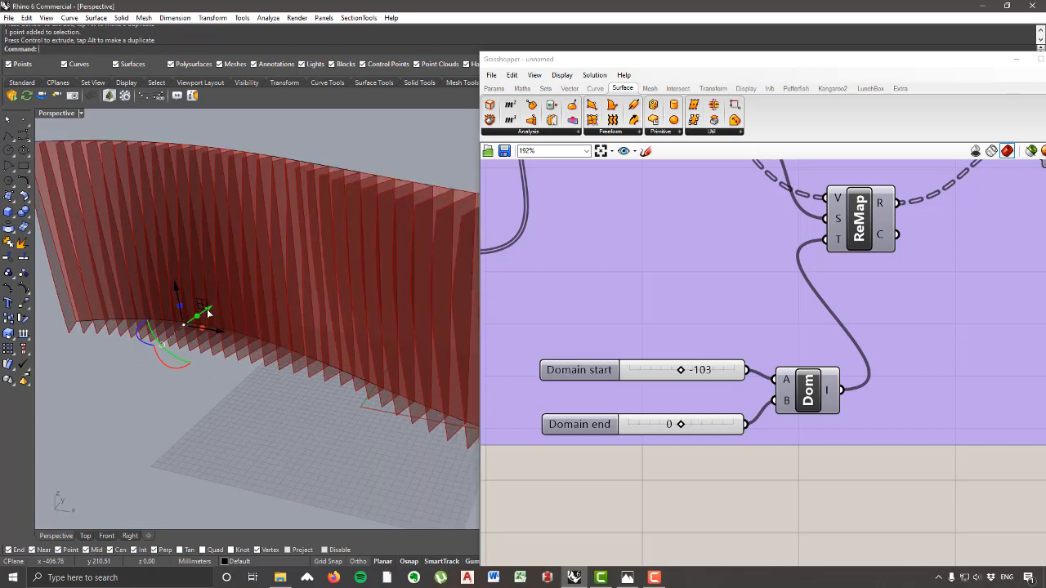
scroll(217, 315, down, 8)
right_drag(304, 297, 253, 336)
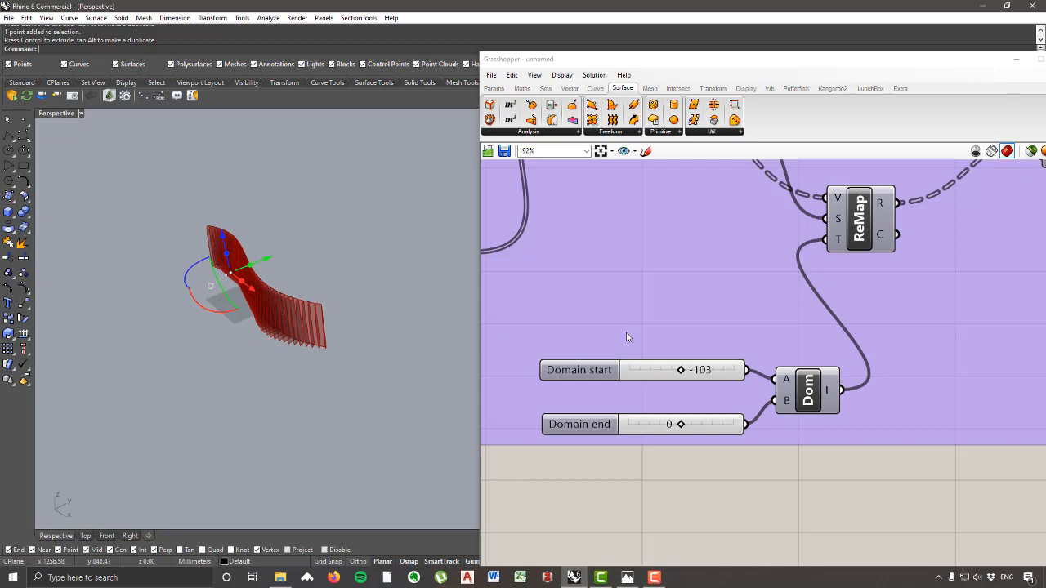
Step: Deselect the attractor point and highlight the Boundary Surfaces component to examine its fin surfaces in the model
scroll(641, 346, down, 7)
right_drag(777, 359, 623, 385)
click(303, 425)
right_drag(282, 356, 397, 227)
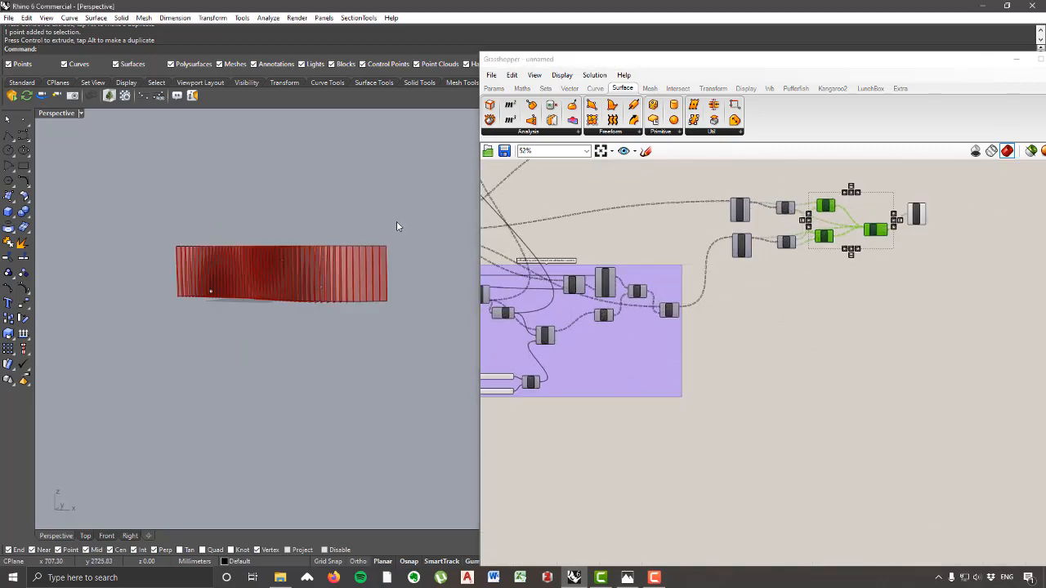
scroll(618, 327, up, 8)
click(618, 327)
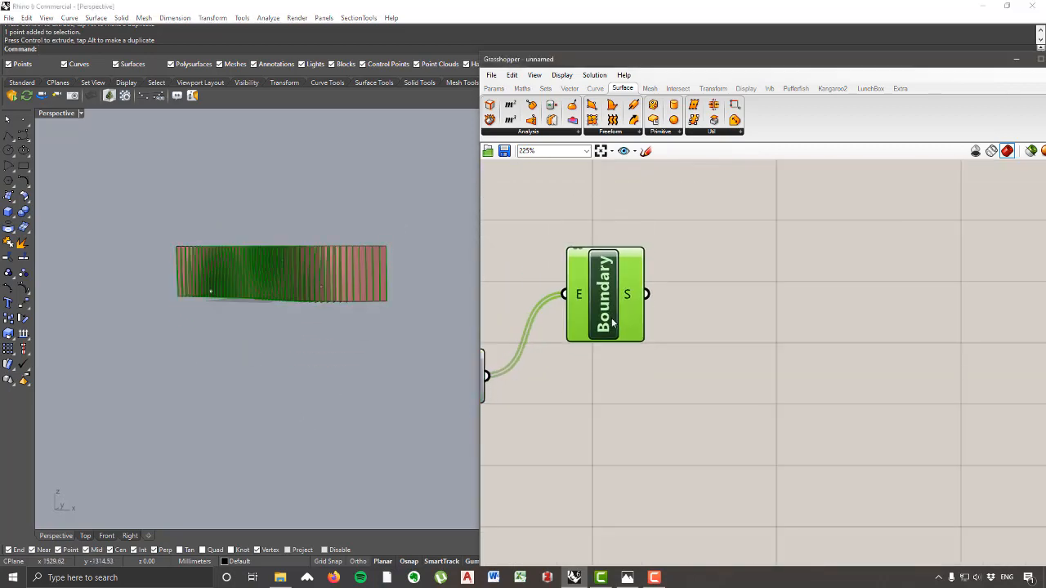
scroll(865, 276, down, 6)
scroll(866, 276, up, 6)
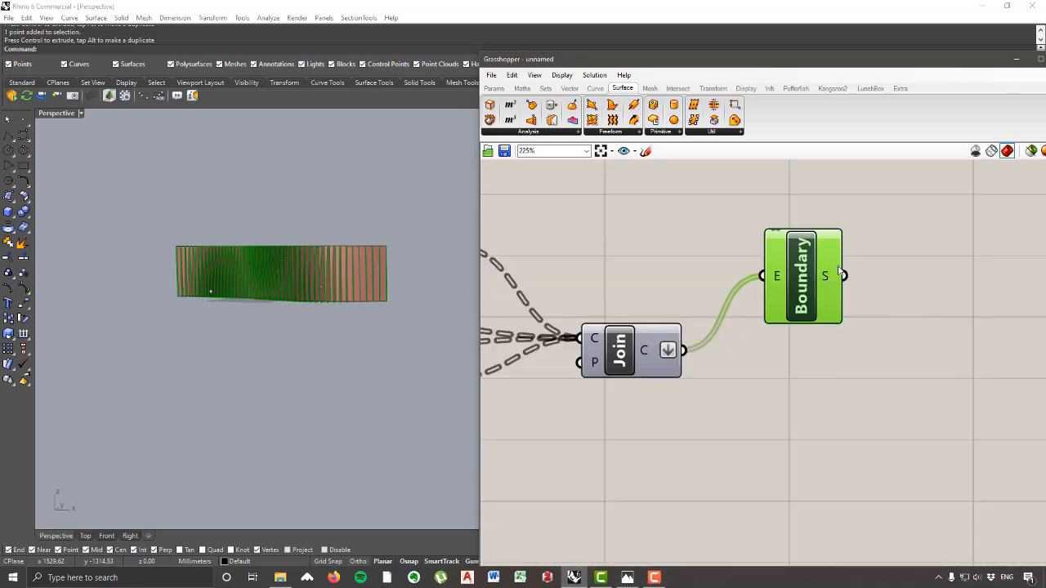
Step: Place an Evaluate Surface component below and beyond Boundary Surfaces
right_drag(899, 327, 820, 302)
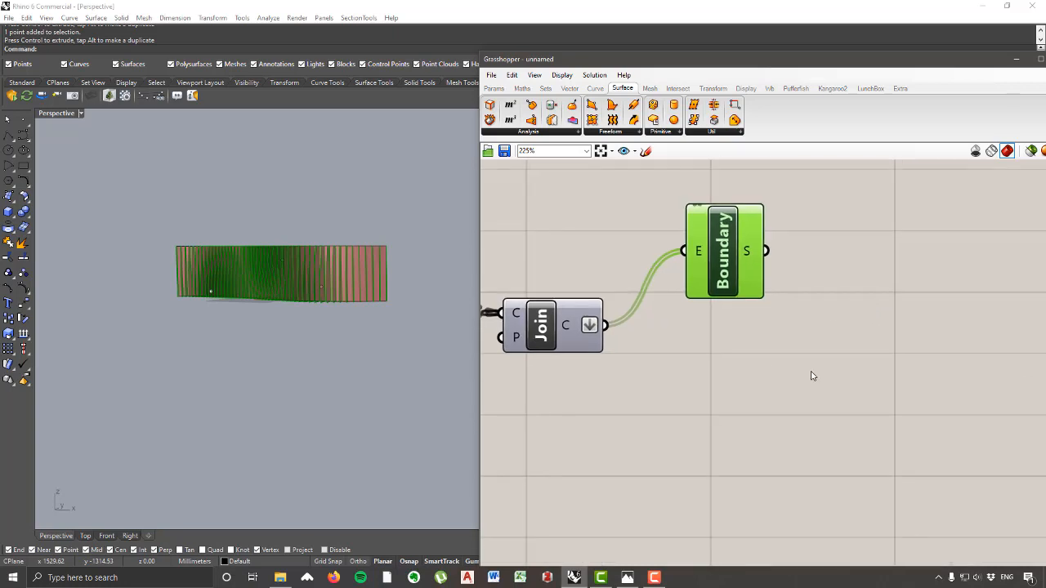
click(530, 132)
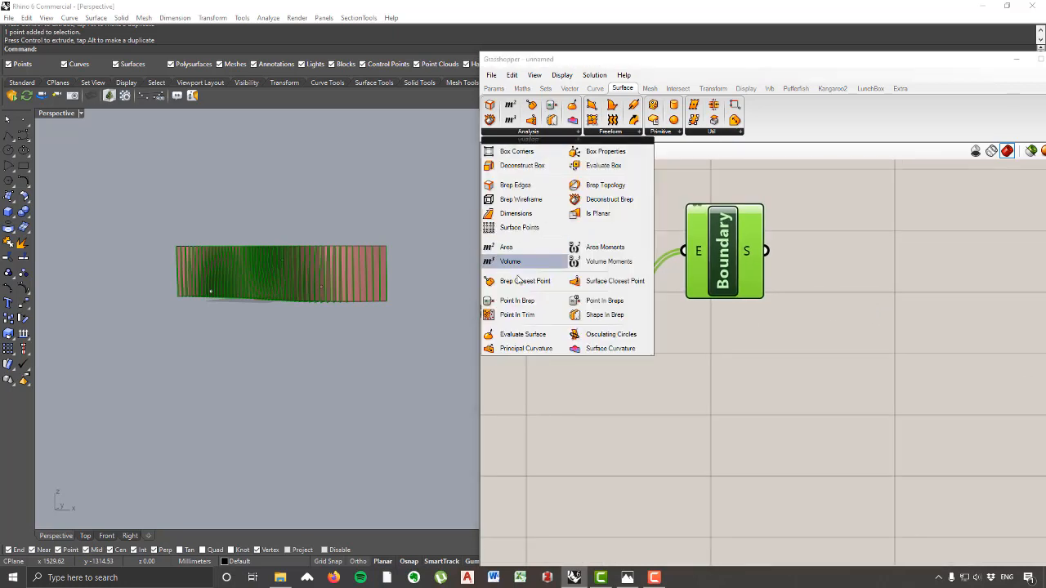
click(537, 335)
click(890, 420)
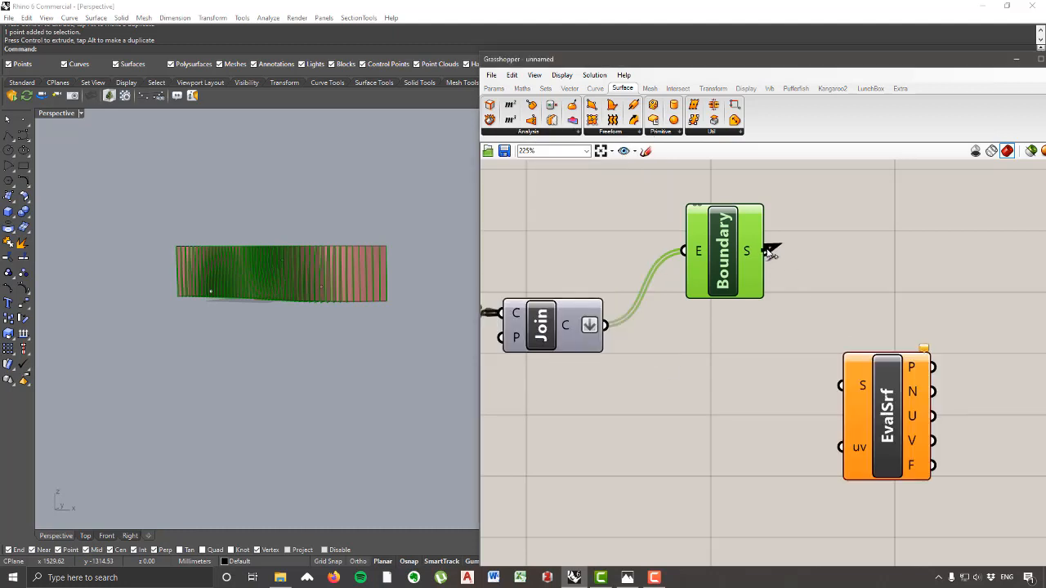
Step: Connect the Boundary Surfaces output to the surface input of the Evaluate Surface component
drag(768, 250, 867, 395)
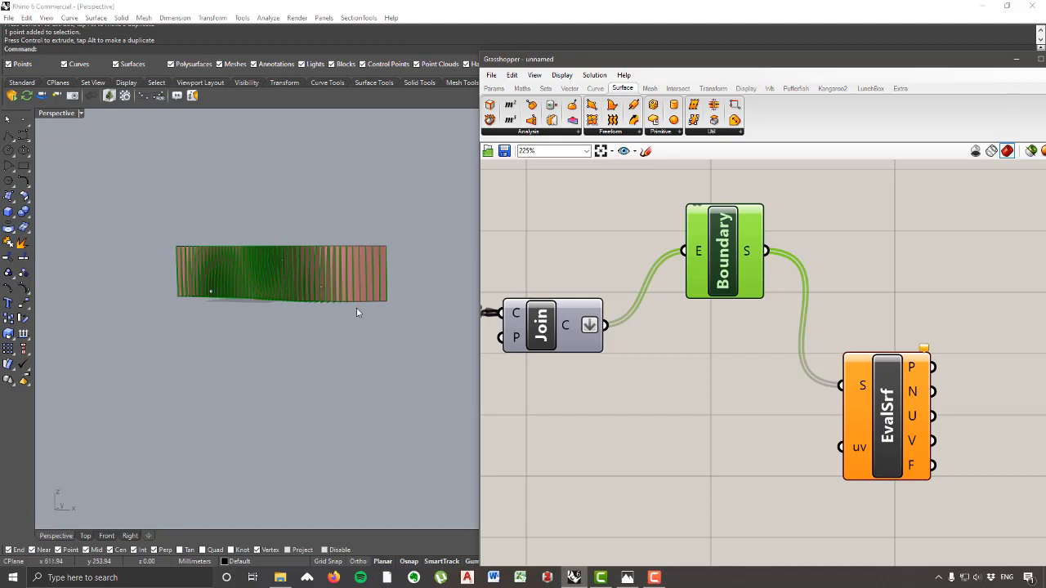
Step: Examine the fin surfaces along the curved facade from several angles, including the fin edges at its near end
right_drag(356, 307, 339, 329)
scroll(275, 316, up, 5)
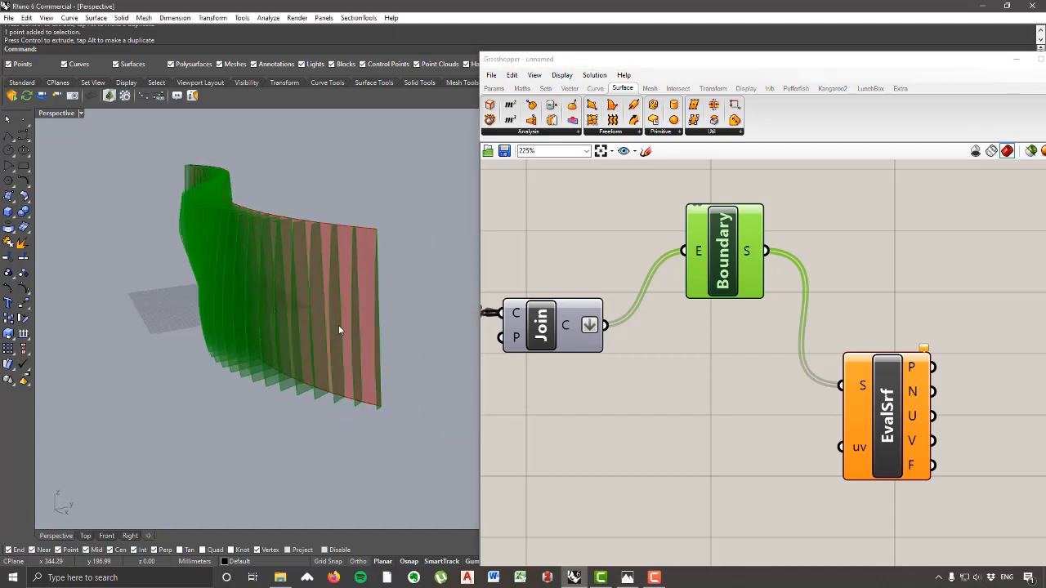
right_drag(346, 283, 390, 277)
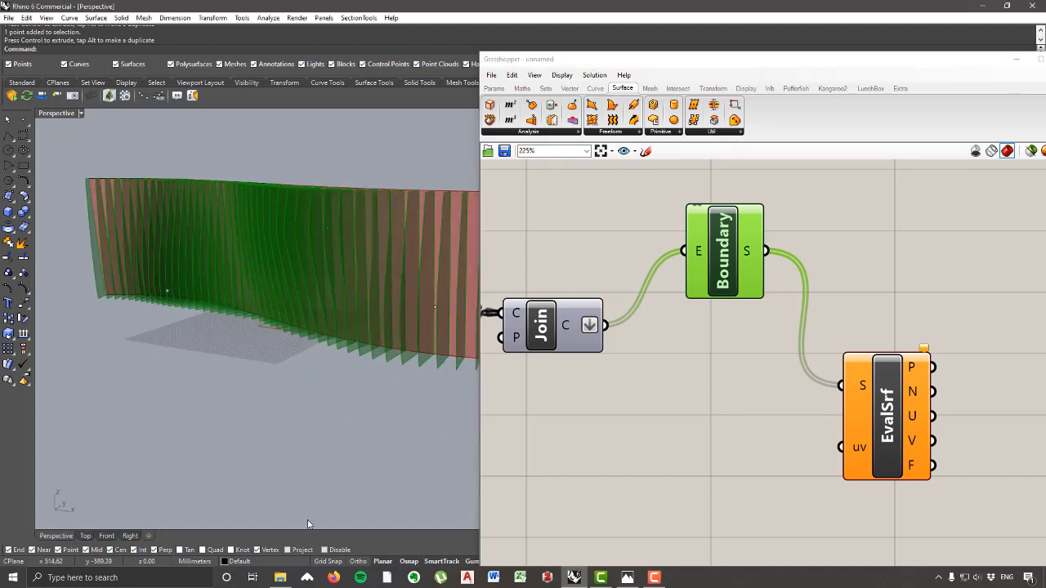
right_drag(323, 294, 274, 317)
scroll(343, 264, down, 5)
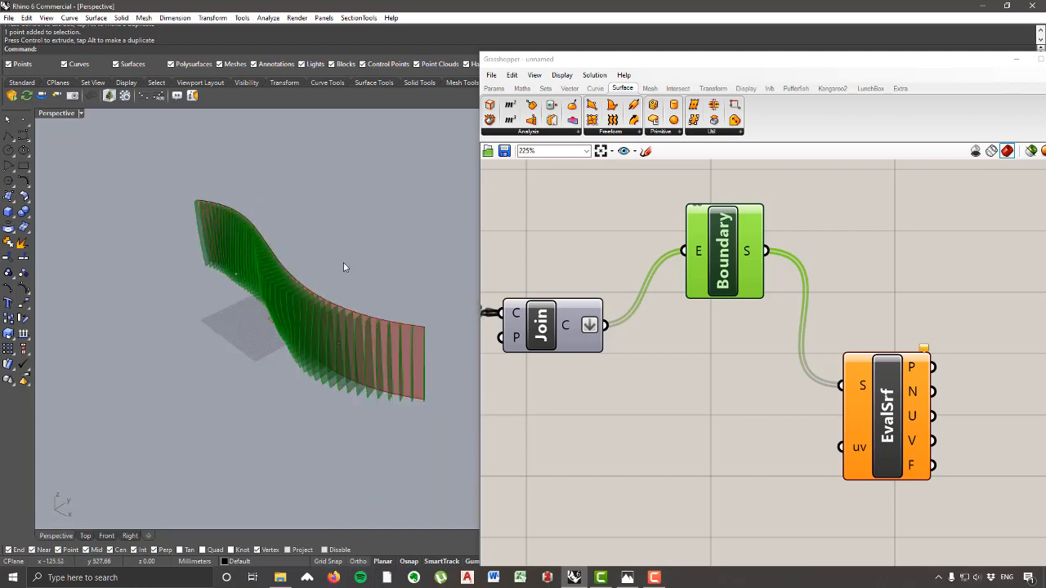
scroll(394, 355, up, 3)
right_drag(395, 358, 380, 370)
scroll(432, 431, up, 3)
scroll(432, 431, up, 3)
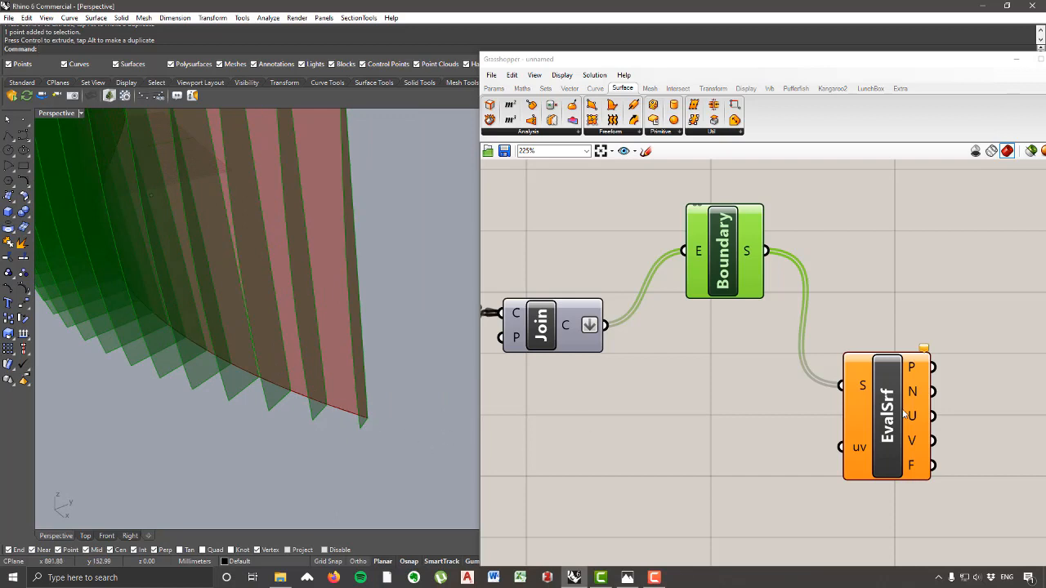
right_drag(845, 458, 799, 403)
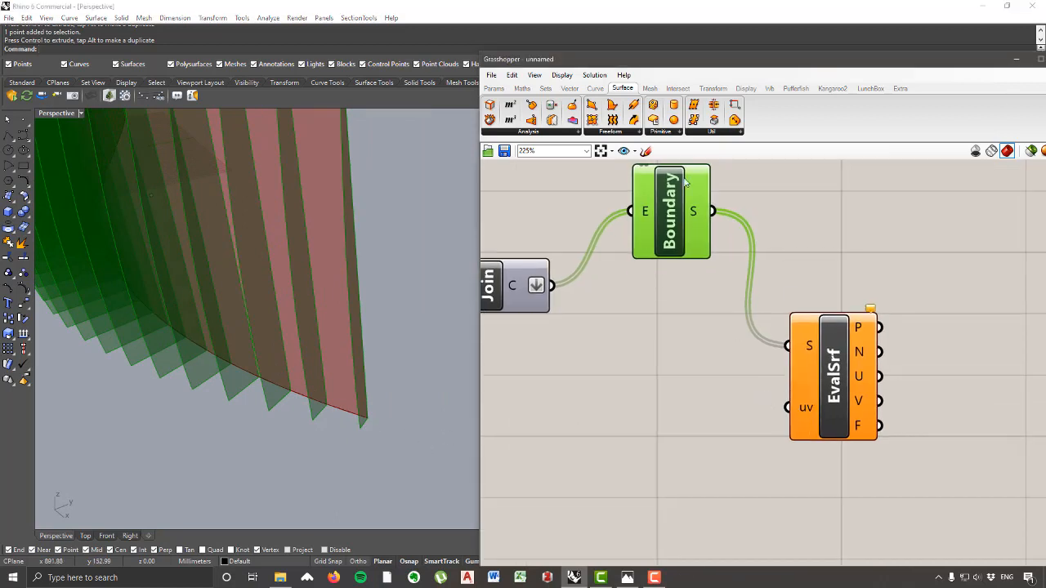
scroll(251, 334, down, 5)
right_drag(226, 290, 341, 230)
scroll(263, 282, down, 4)
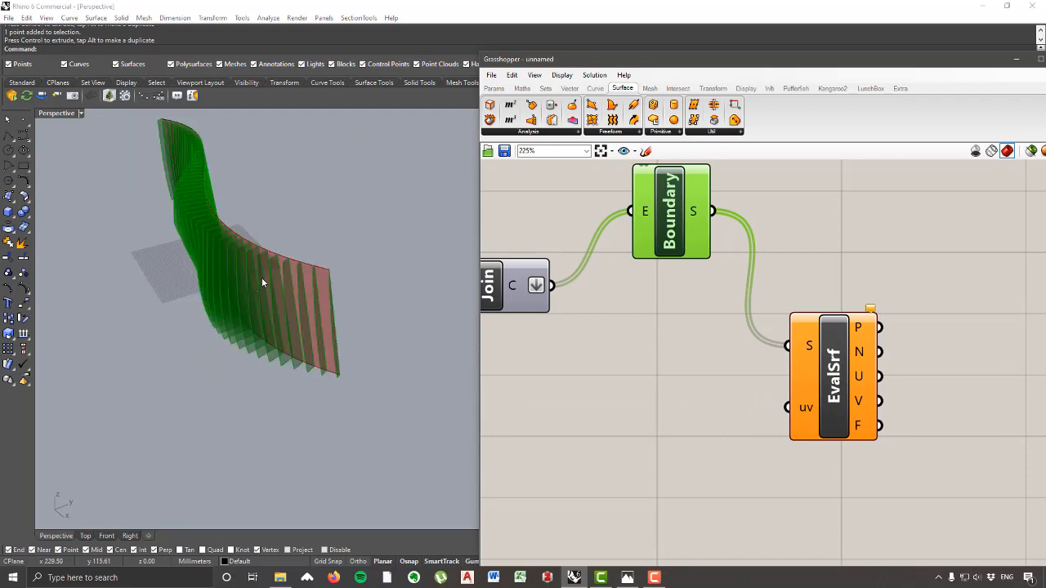
right_drag(261, 282, 331, 243)
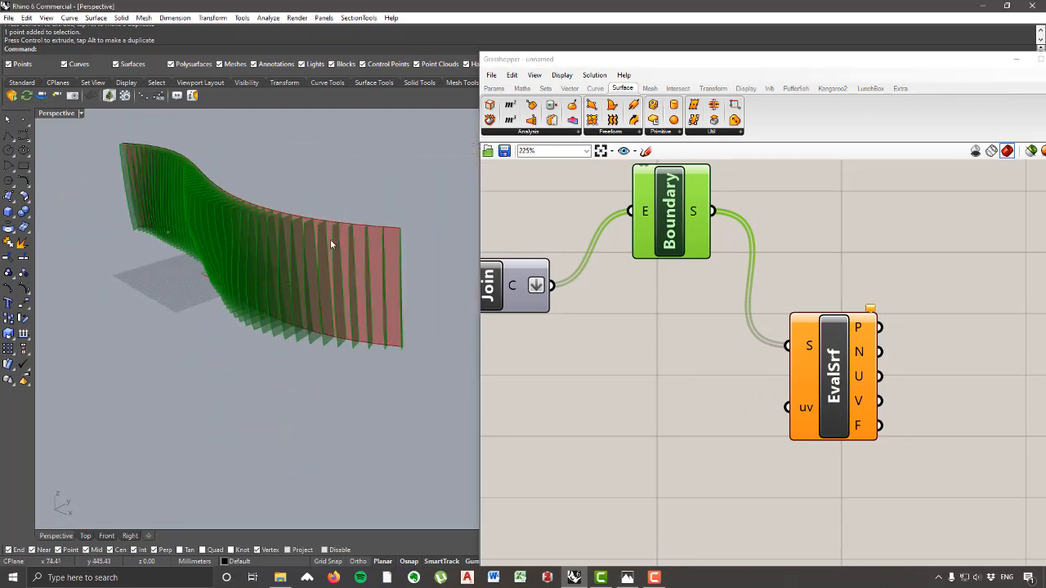
Step: Set the uv input of Evaluate Surface to a single coordinate point at 0.5,0.5
right_drag(759, 376, 700, 326)
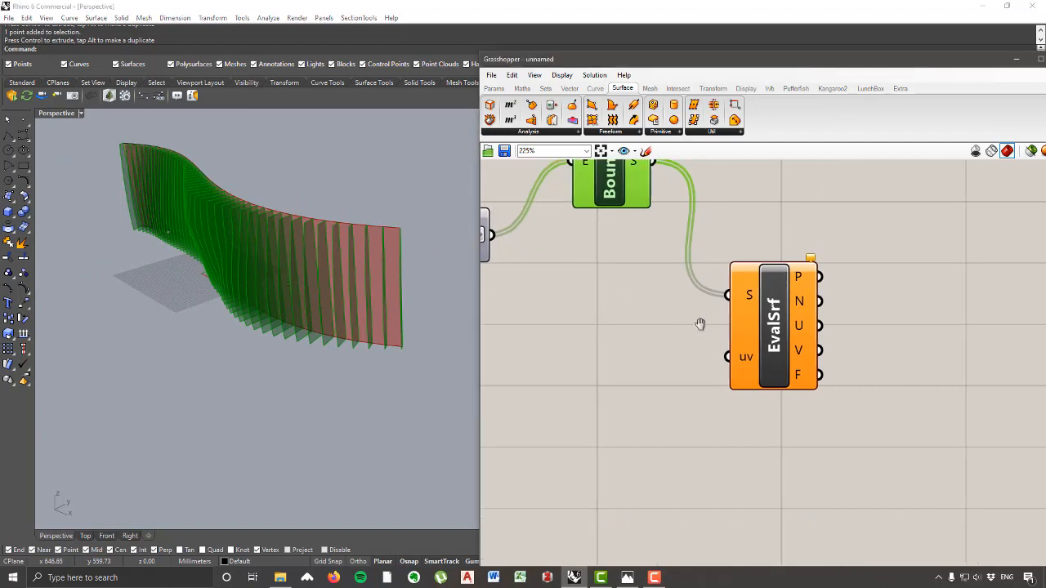
right_click(746, 354)
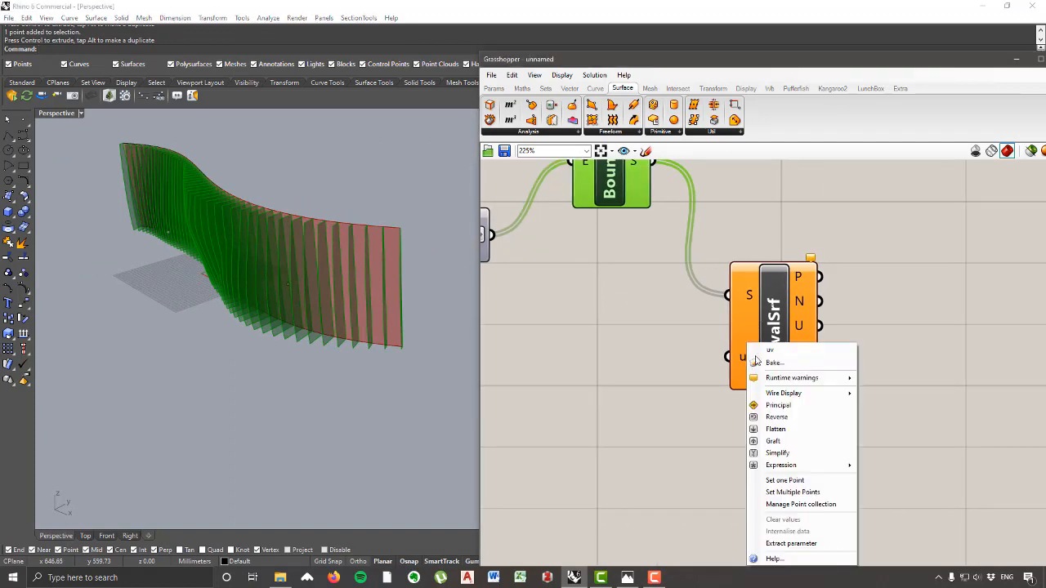
click(786, 482)
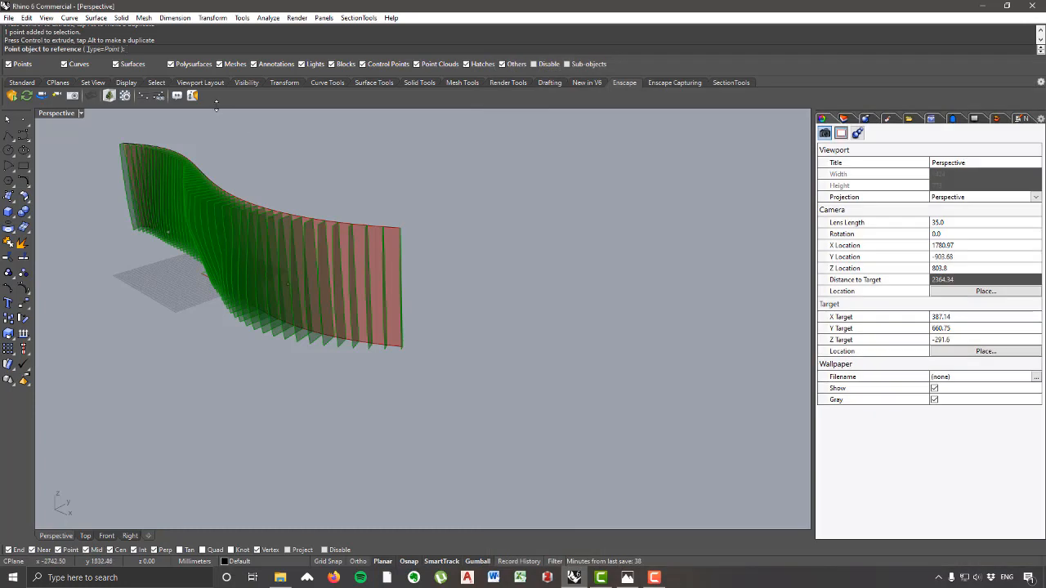
click(101, 49)
click(116, 49)
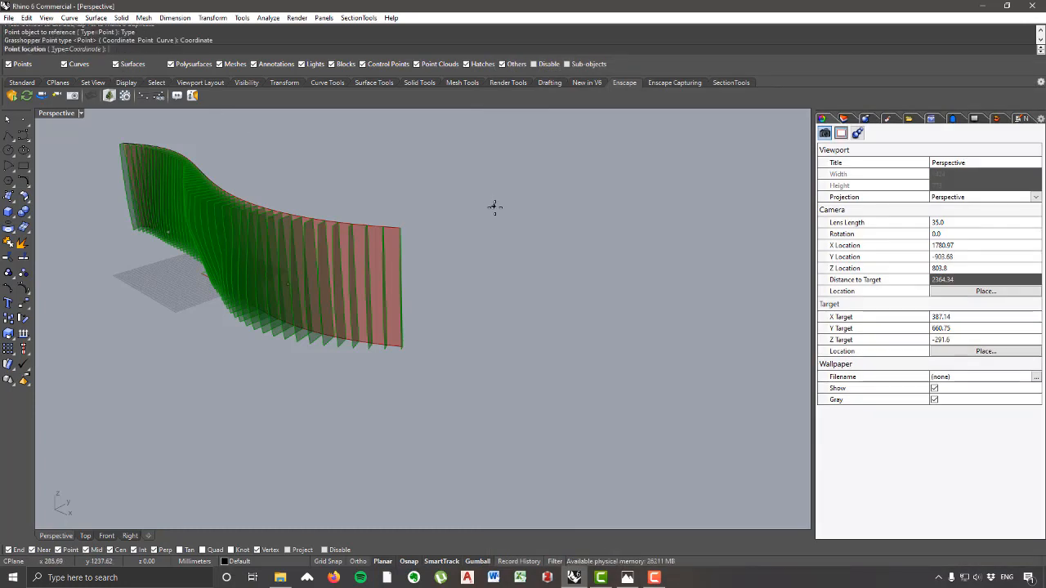
text(0.5,0,)
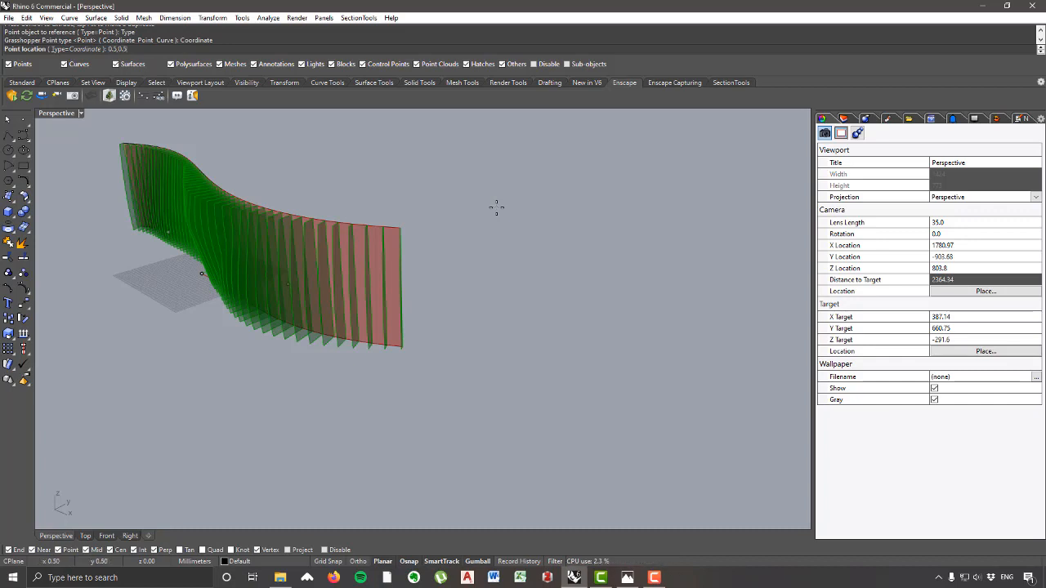
key(Return)
Step: Move the Evaluate Surface component slightly down and reparameterize its surface input
right_drag(407, 233, 374, 267)
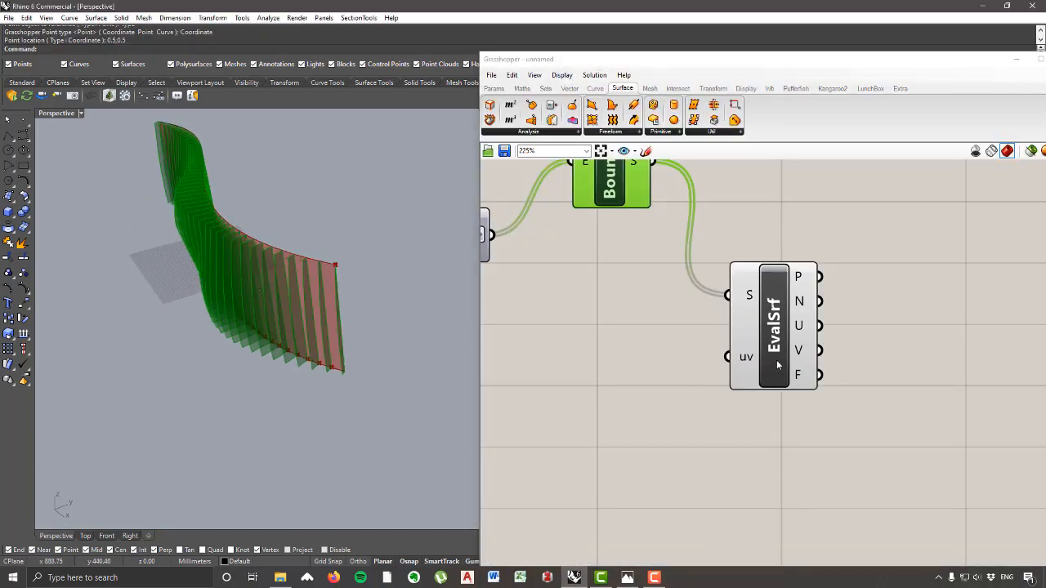
drag(750, 300, 746, 323)
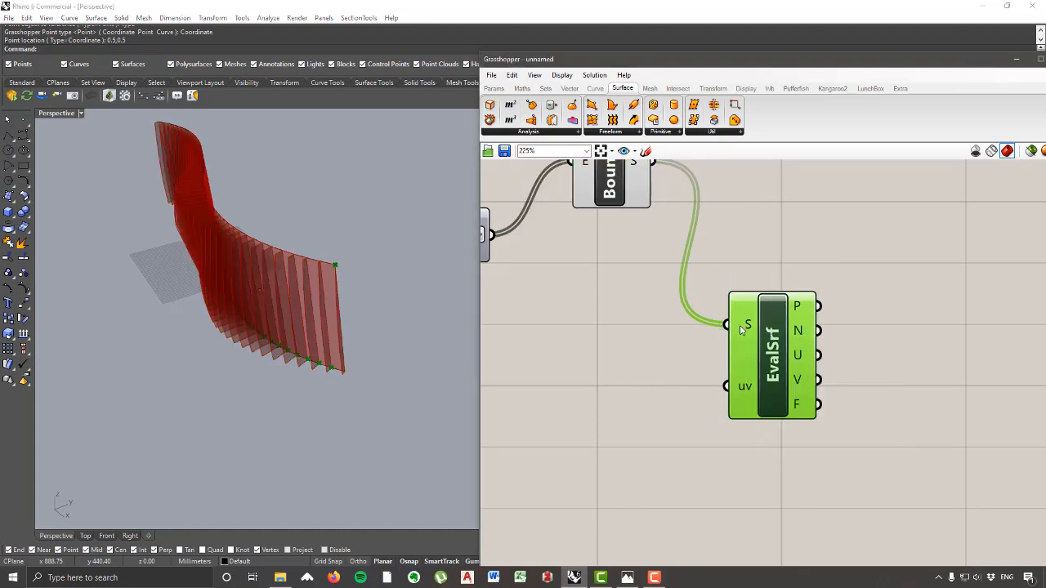
right_click(742, 323)
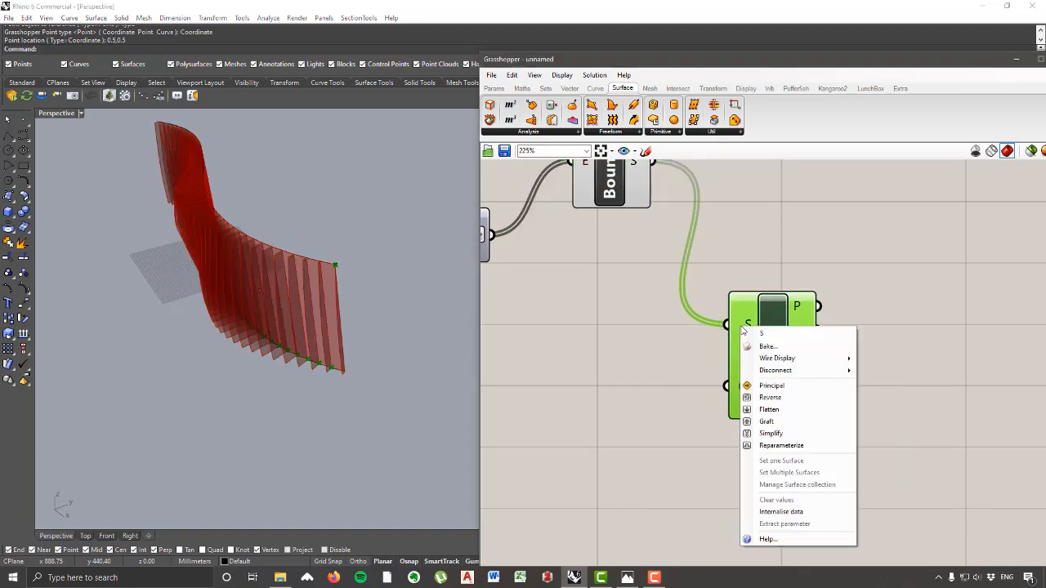
click(781, 445)
right_drag(269, 270, 309, 295)
scroll(272, 286, down, 8)
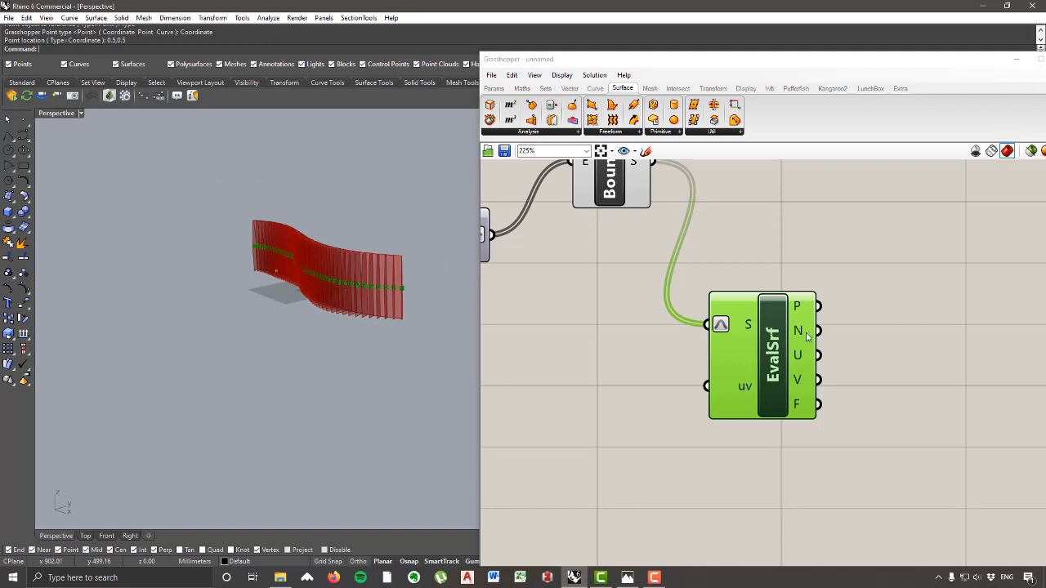
Step: Place an Extrude component beyond Boundary Surfaces and connect the boundary surfaces to its base input
mouse_move(807, 336)
right_drag(841, 245, 726, 262)
drag(664, 372, 663, 390)
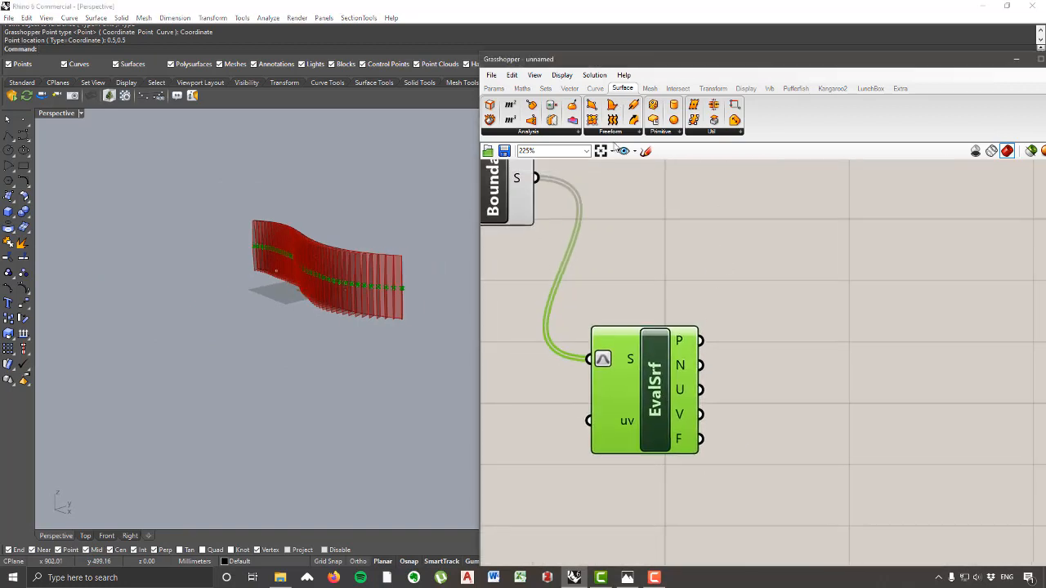
click(611, 133)
click(613, 246)
click(864, 259)
scroll(864, 259, down, 2)
drag(623, 252, 617, 271)
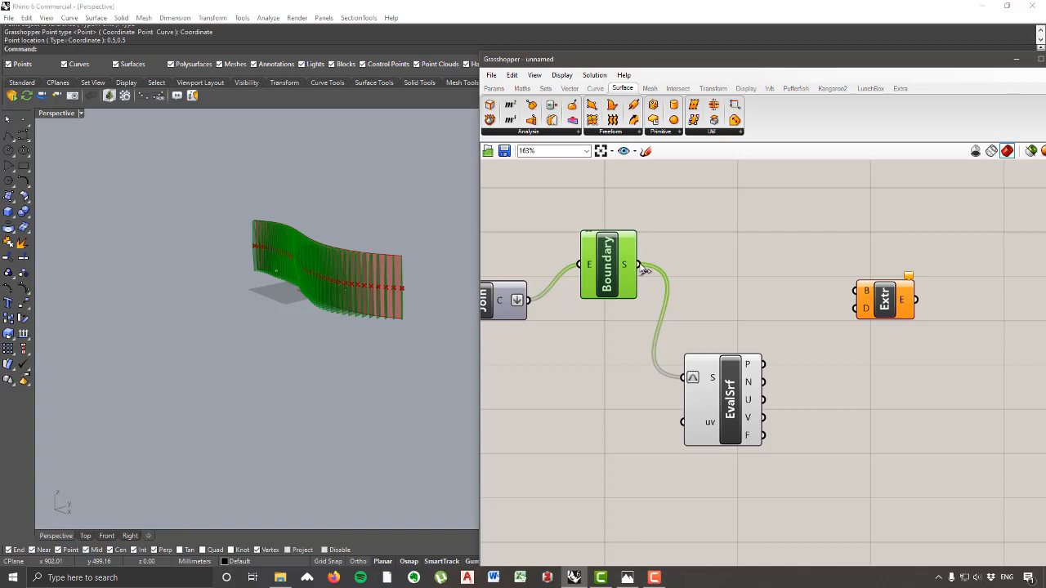
drag(643, 270, 865, 291)
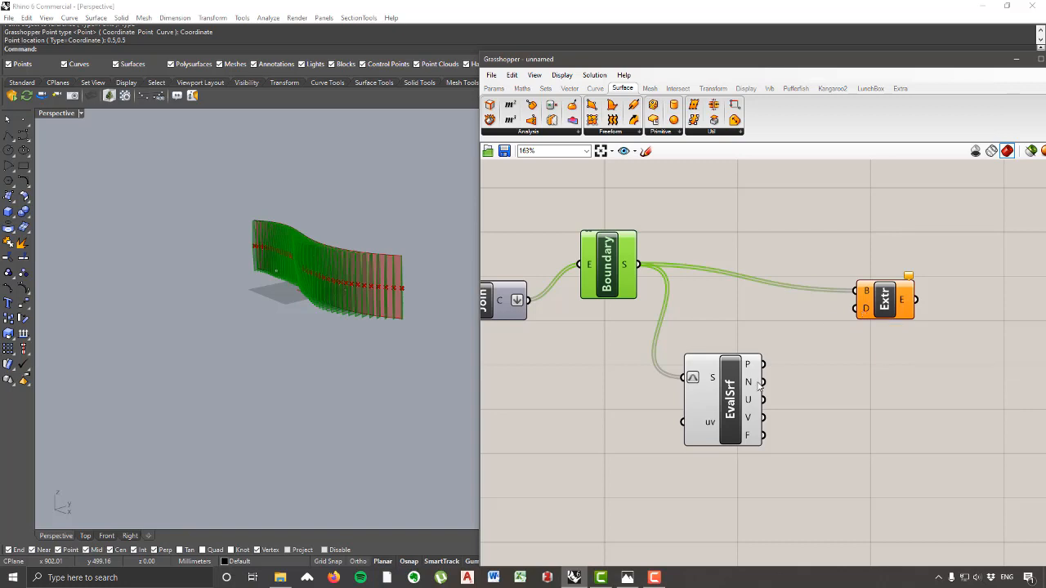
drag(761, 384, 860, 314)
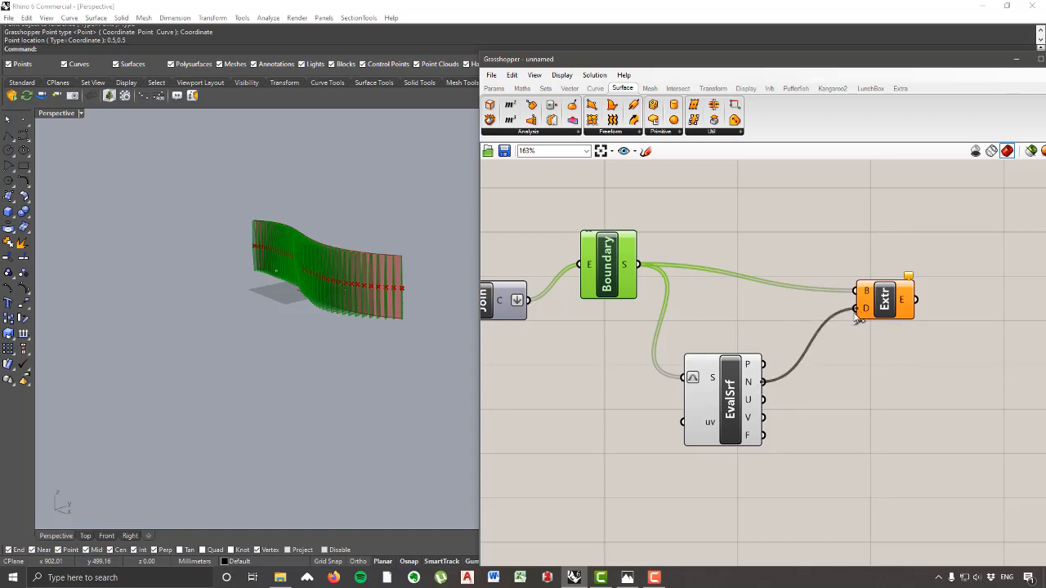
key(ctrl+z)
key(ctrl+z)
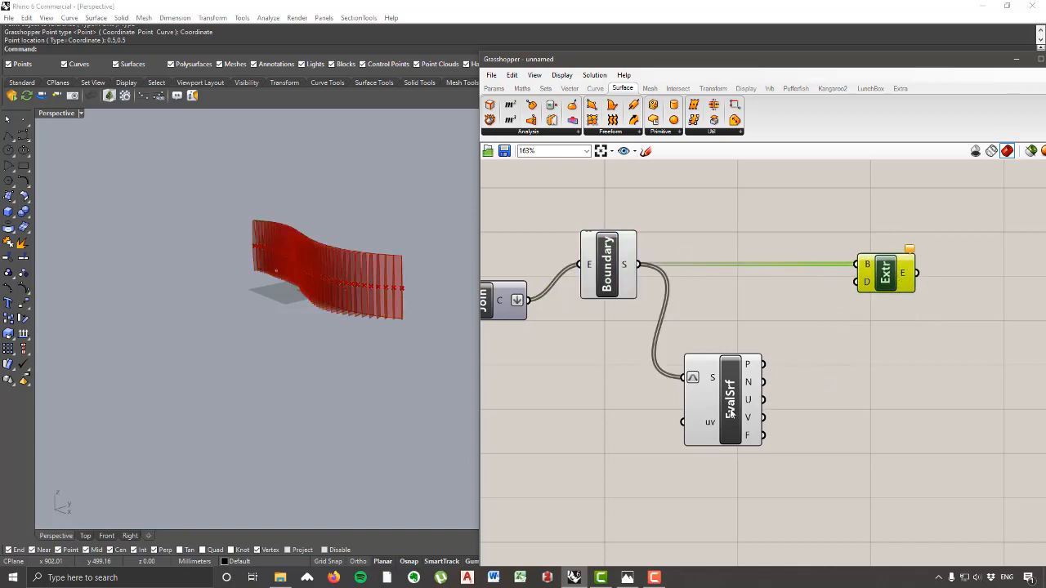
Step: Place an Amplitude component below Extrude and connect the Evaluate Surface normal output to its vector input
drag(730, 413, 726, 423)
right_drag(352, 282, 410, 292)
scroll(224, 315, up, 3)
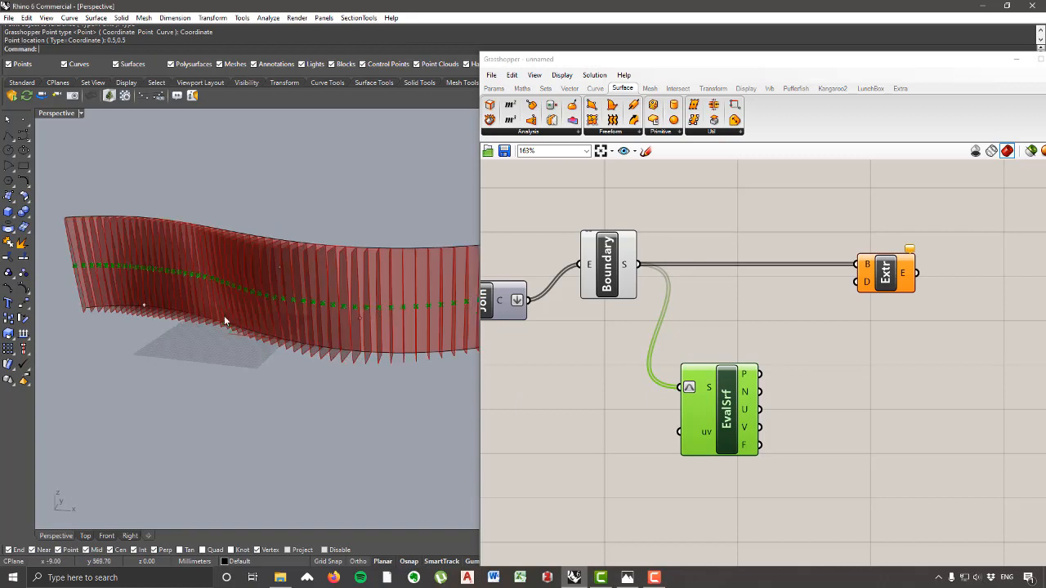
click(569, 88)
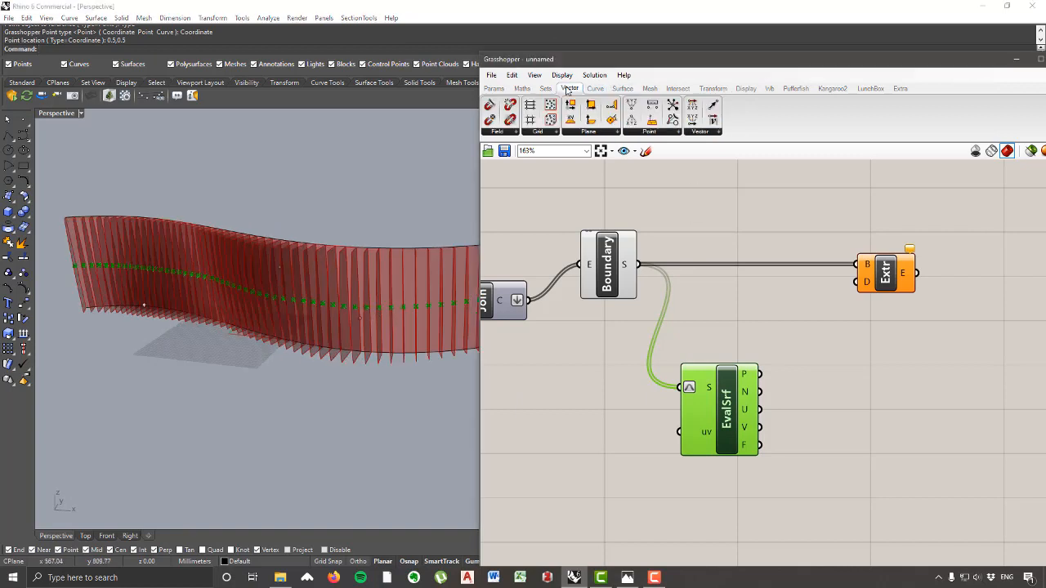
click(706, 133)
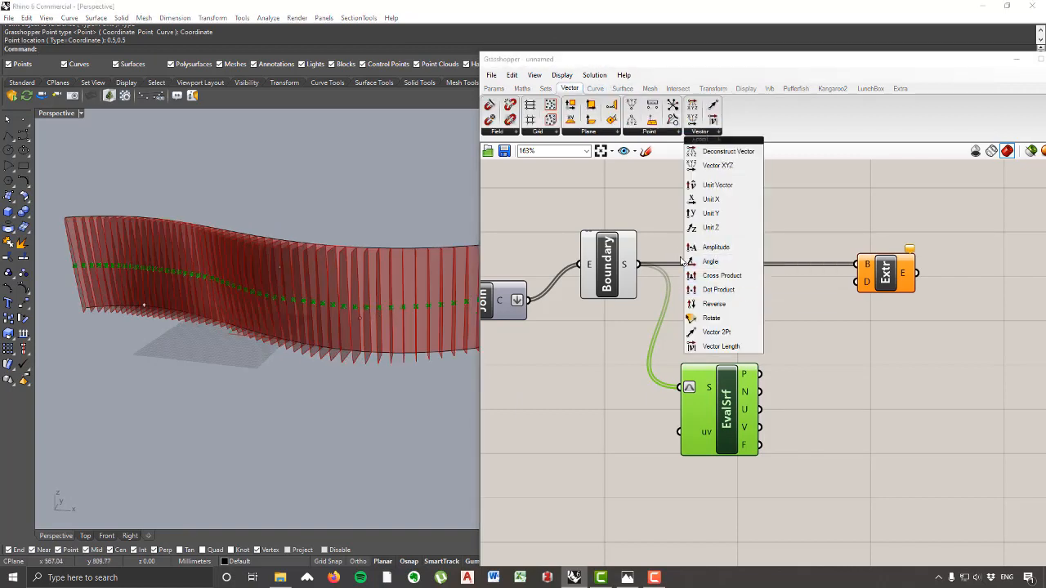
click(717, 247)
click(894, 373)
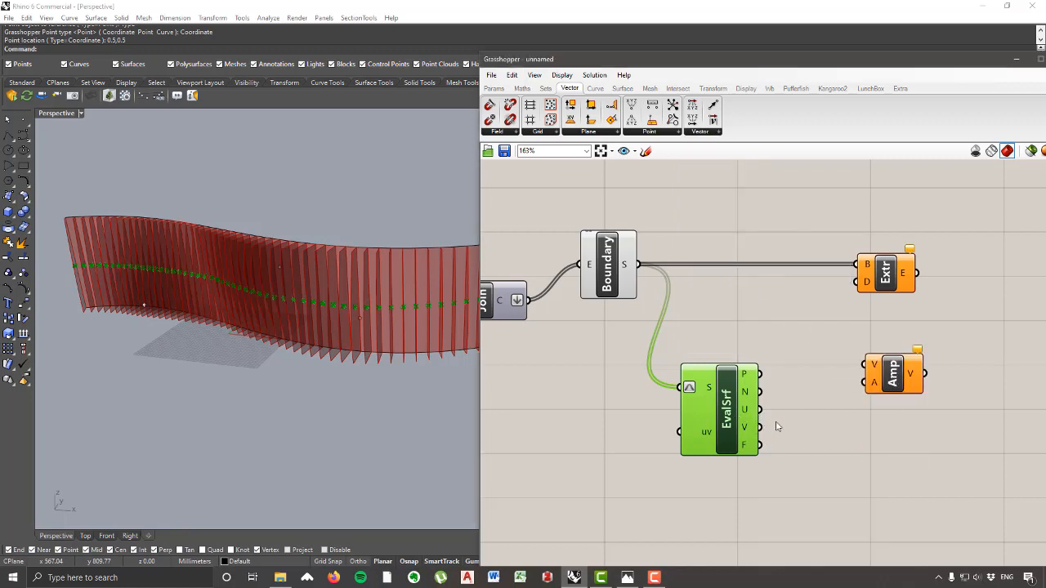
mouse_move(756, 427)
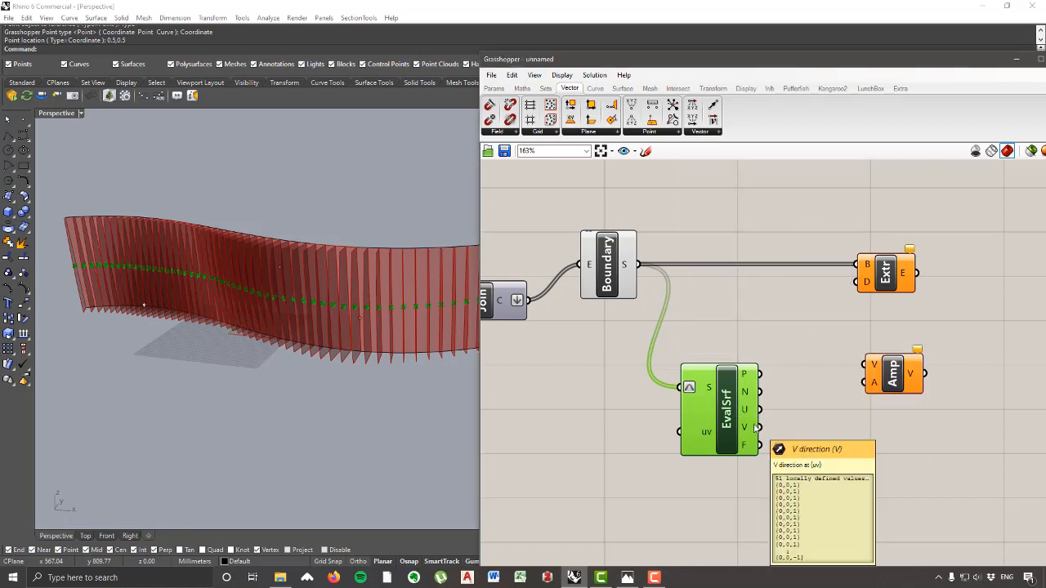
drag(748, 401, 865, 364)
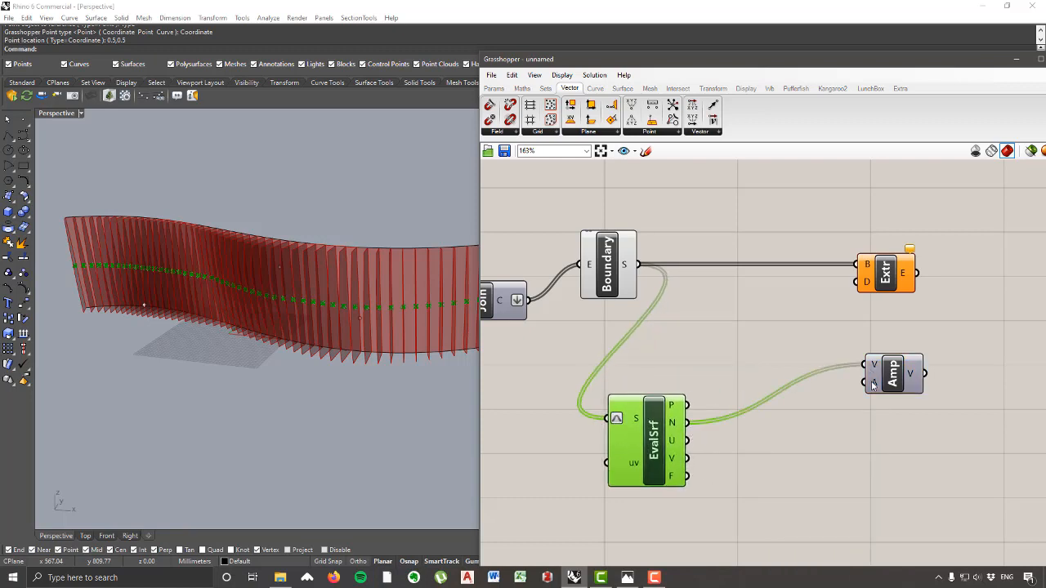
mouse_move(873, 386)
Step: Add a number slider from 0.1 to 5.0 as the Amplitude value and feed the resulting vector into Extrude's direction input
click(829, 465)
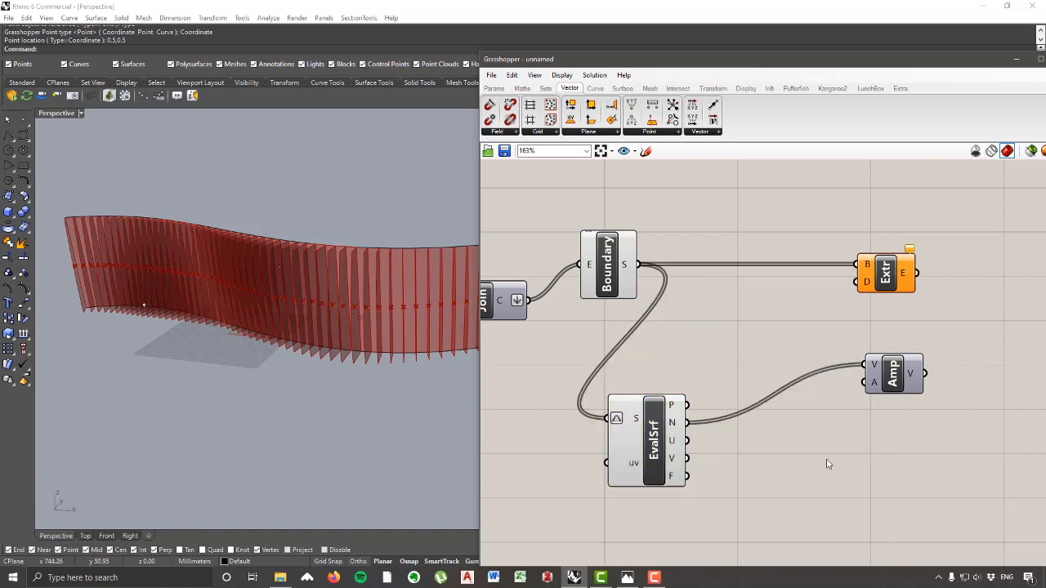
double_click(827, 463)
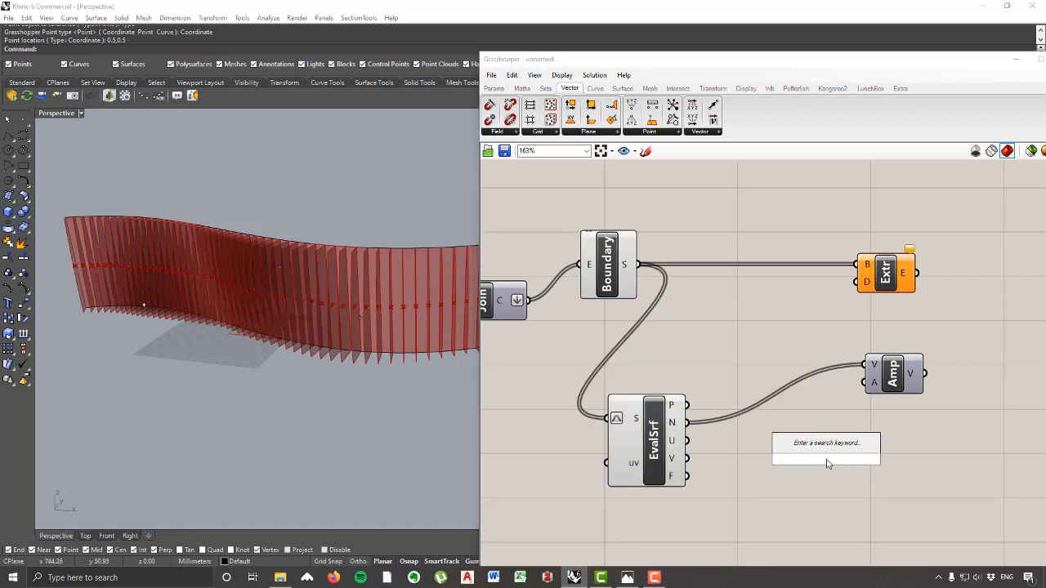
text(slider)
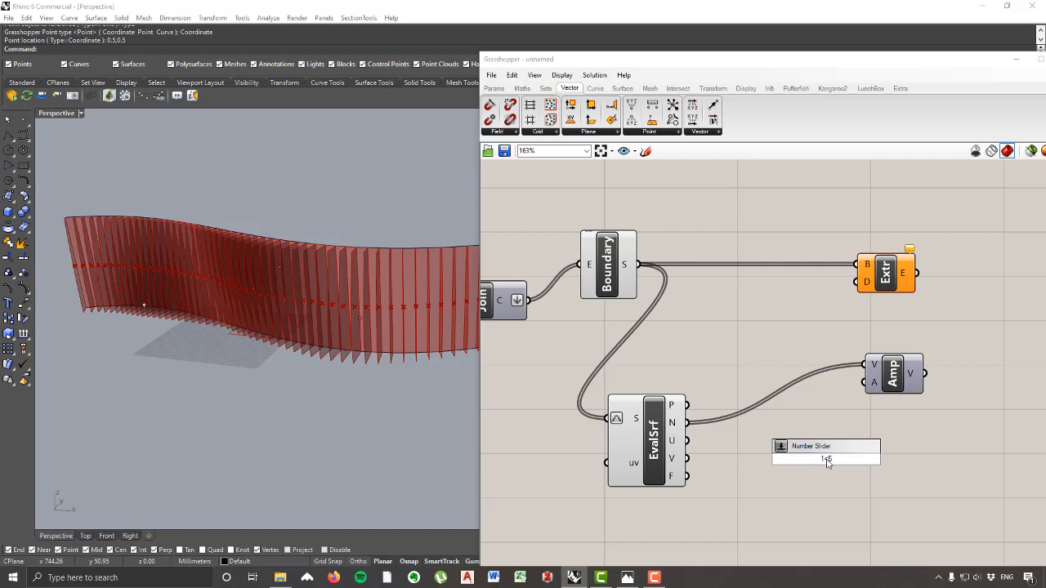
key(BackSpace)
key(BackSpace)
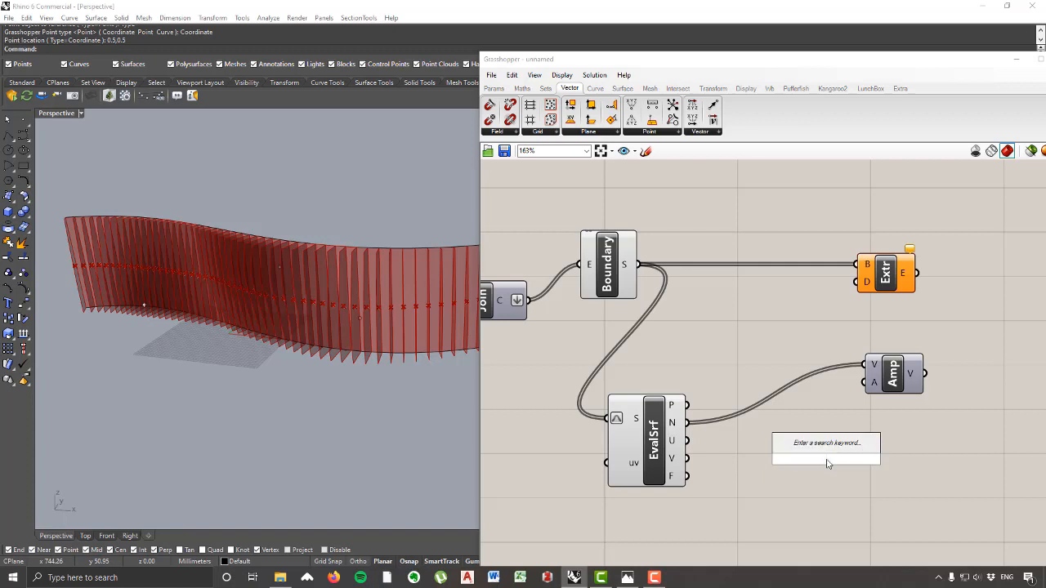
text(0.1<5.0)
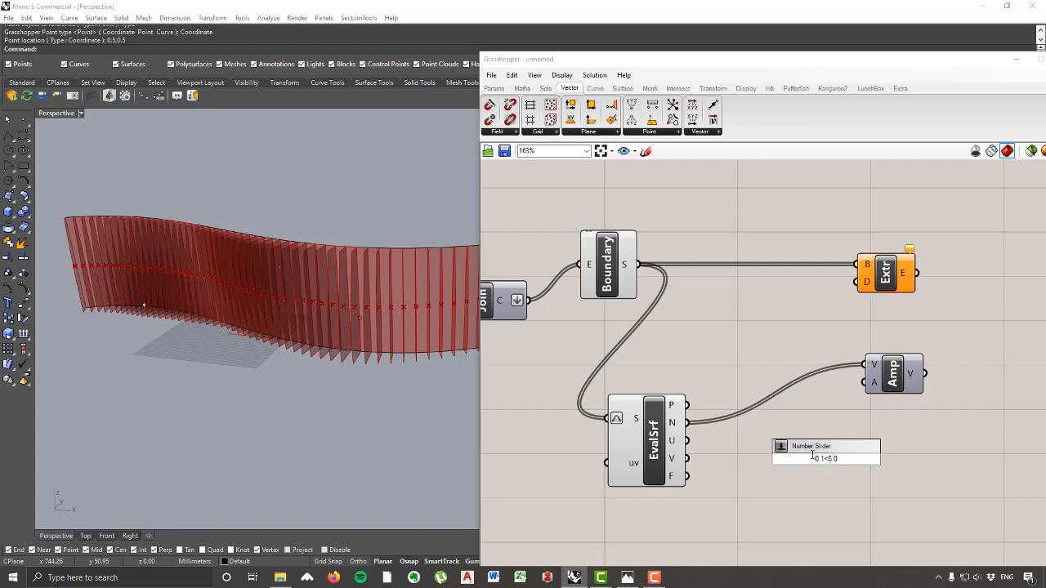
key(Return)
drag(859, 486, 890, 267)
Step: Set the Amplitude slider to 5.0 to thicken the extruded fins
scroll(413, 311, up, 10)
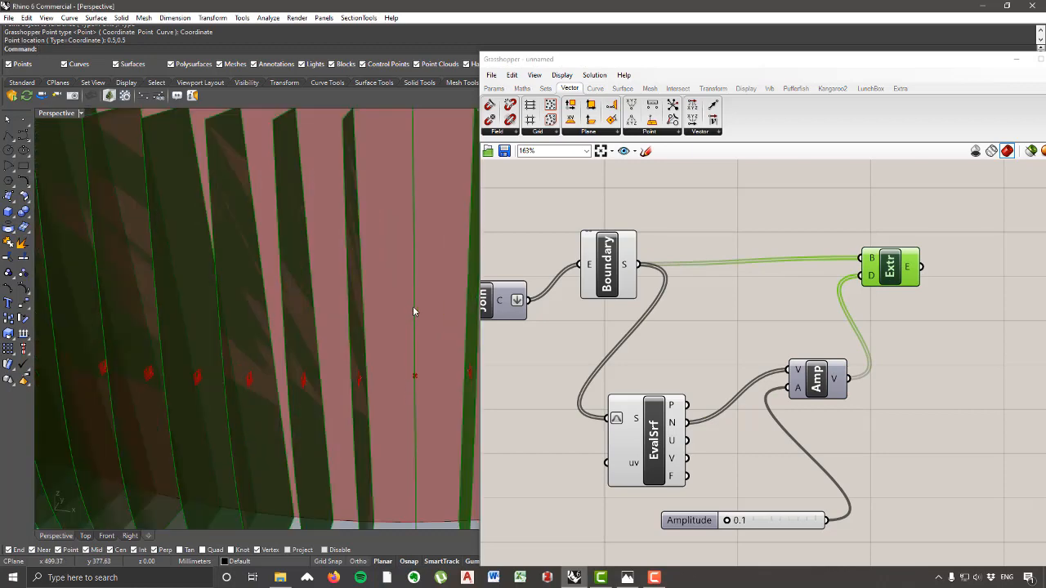
scroll(415, 327, down, 5)
drag(728, 524, 844, 533)
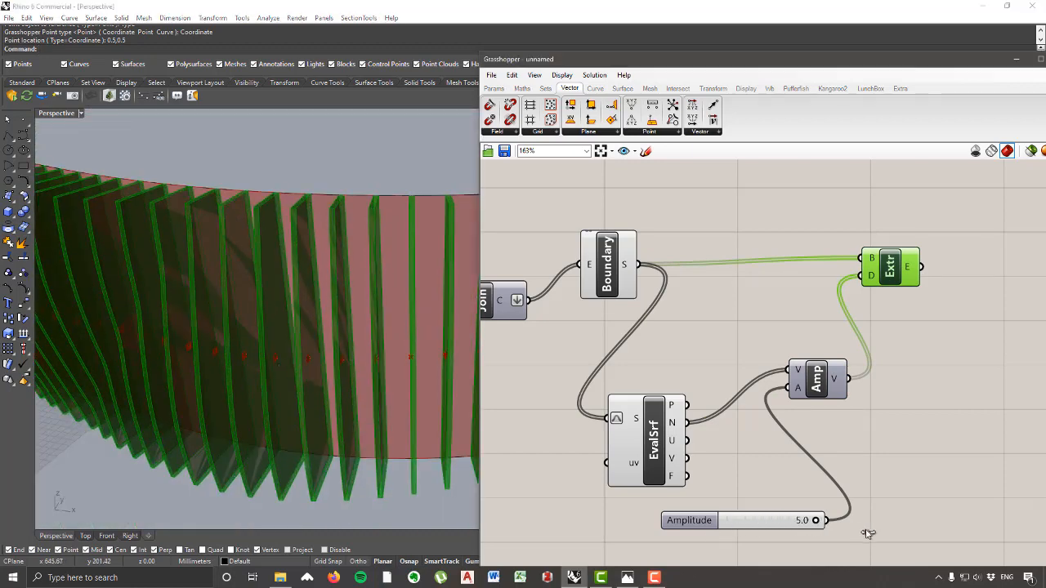
Step: Inspect the extruded fins from several angles and check the component chain feeding the Extrude component
scroll(891, 285, down, 2)
scroll(220, 340, up, 3)
scroll(220, 340, down, 5)
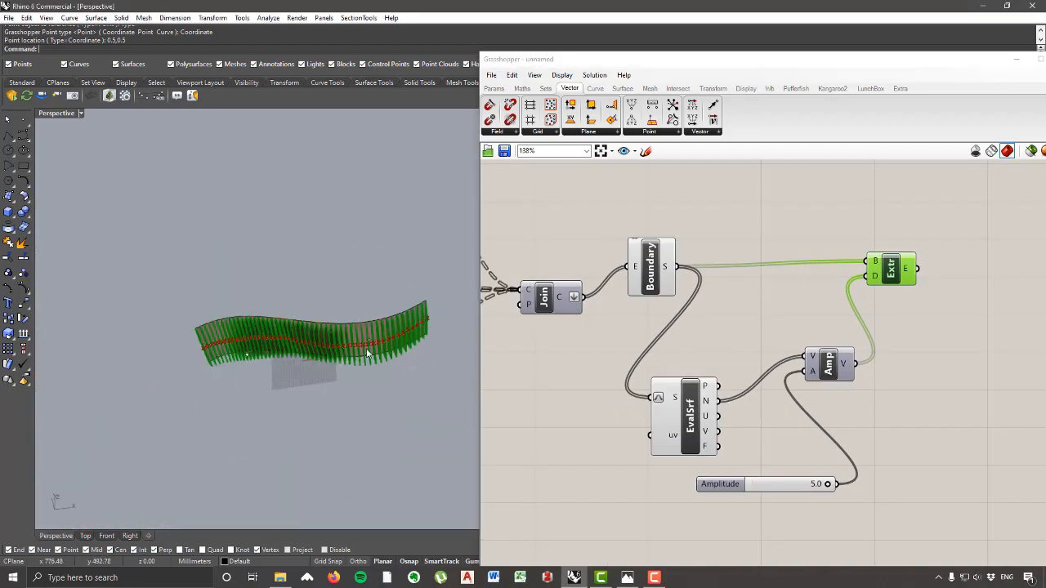
right_drag(245, 327, 311, 274)
scroll(345, 352, up, 4)
scroll(344, 319, down, 1)
right_drag(344, 320, 201, 314)
scroll(327, 317, down, 7)
scroll(330, 318, up, 7)
right_drag(367, 354, 377, 317)
scroll(857, 351, down, 7)
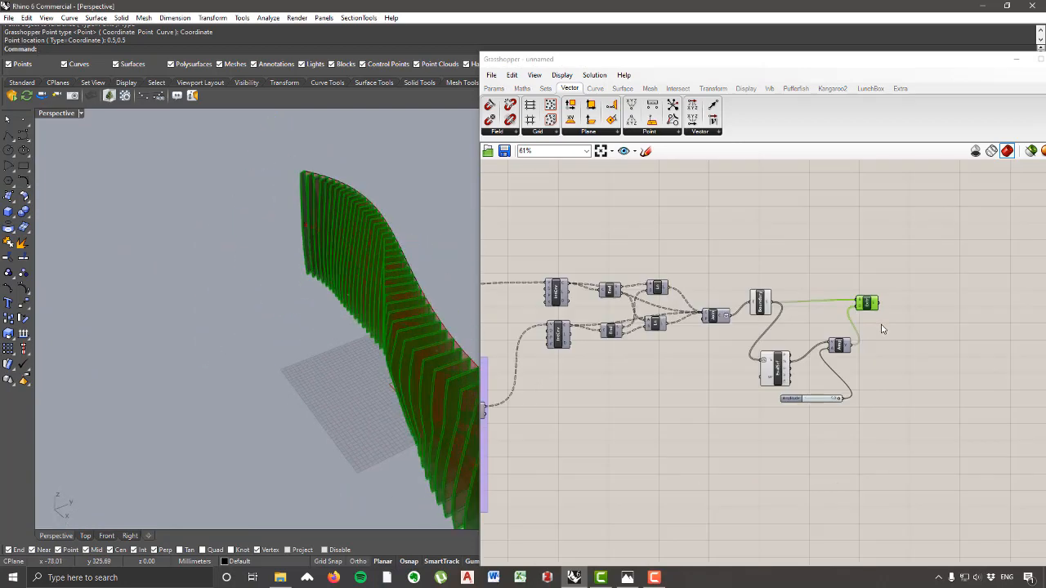
right_drag(320, 363, 409, 351)
scroll(866, 378, up, 4)
scroll(888, 388, up, 3)
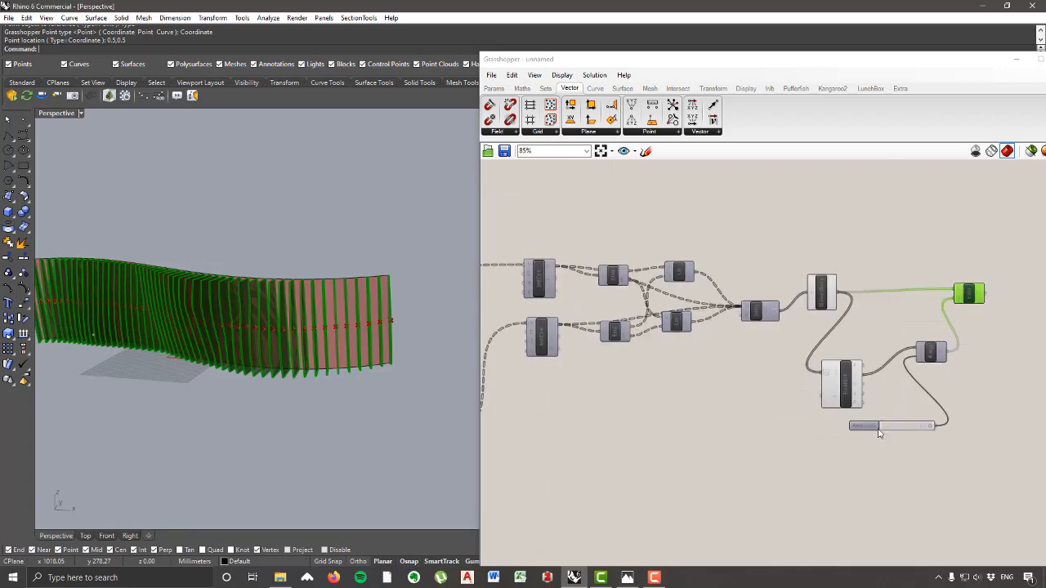
Step: Turn off the preview of Boundary Surfaces and Evaluate Surface, and move Evaluate Surface close beneath Boundary Surfaces
drag(868, 470, 796, 203)
middle_click(822, 224)
click(850, 242)
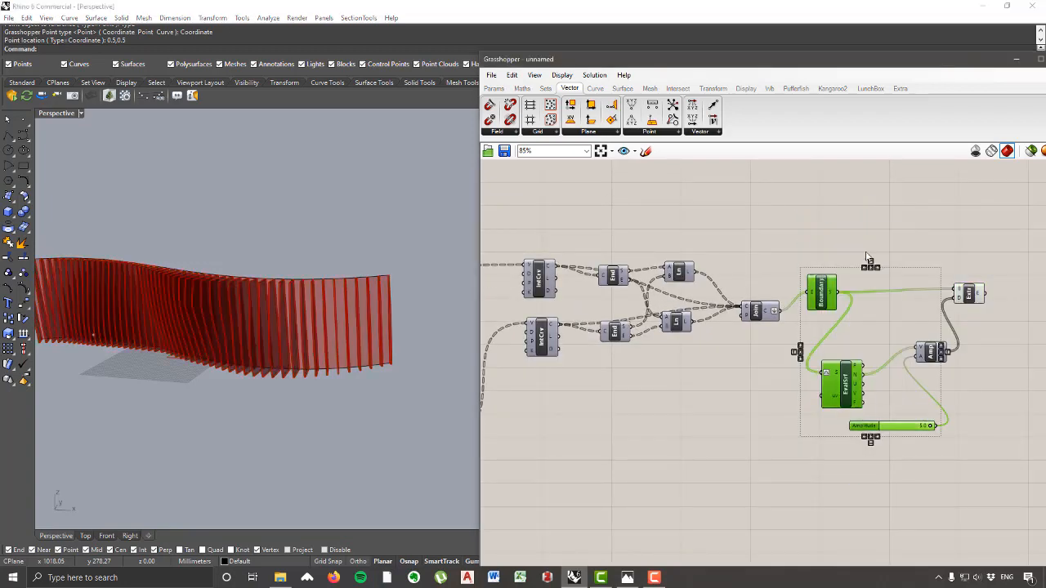
scroll(875, 263, down, 2)
click(869, 391)
drag(860, 362, 865, 326)
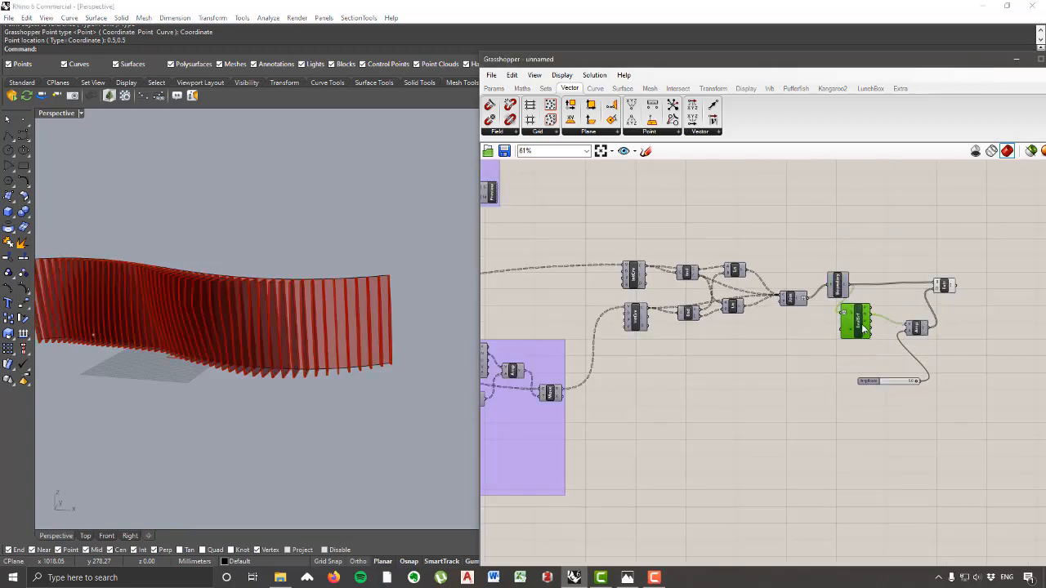
Step: Group all the fin-building components, from the two interpolated curves through to Extrude and the Amplitude slider
scroll(865, 325, down, 2)
drag(992, 419, 689, 226)
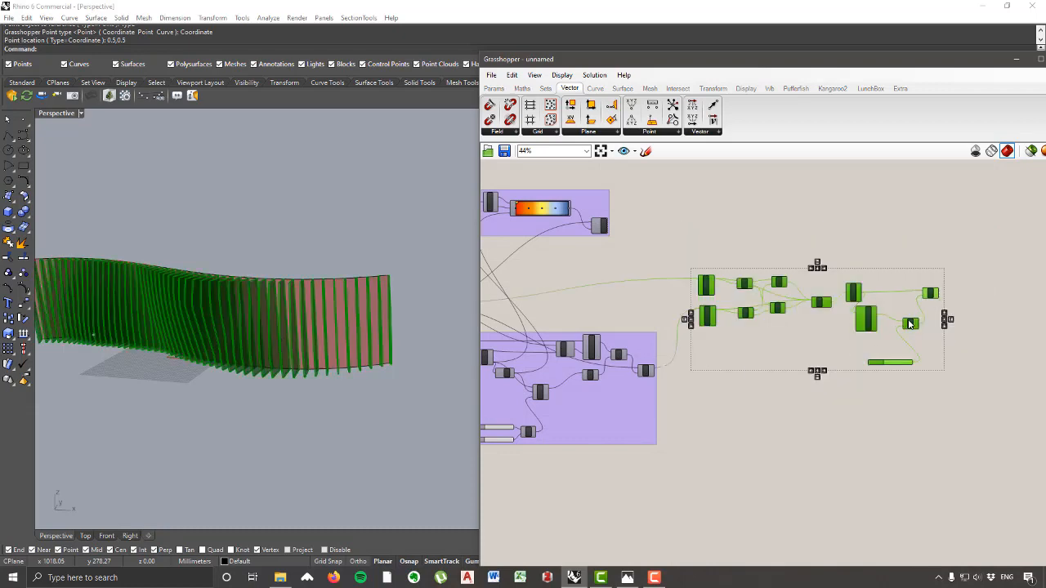
scroll(909, 323, down, 3)
scroll(856, 305, up, 6)
right_click(855, 282)
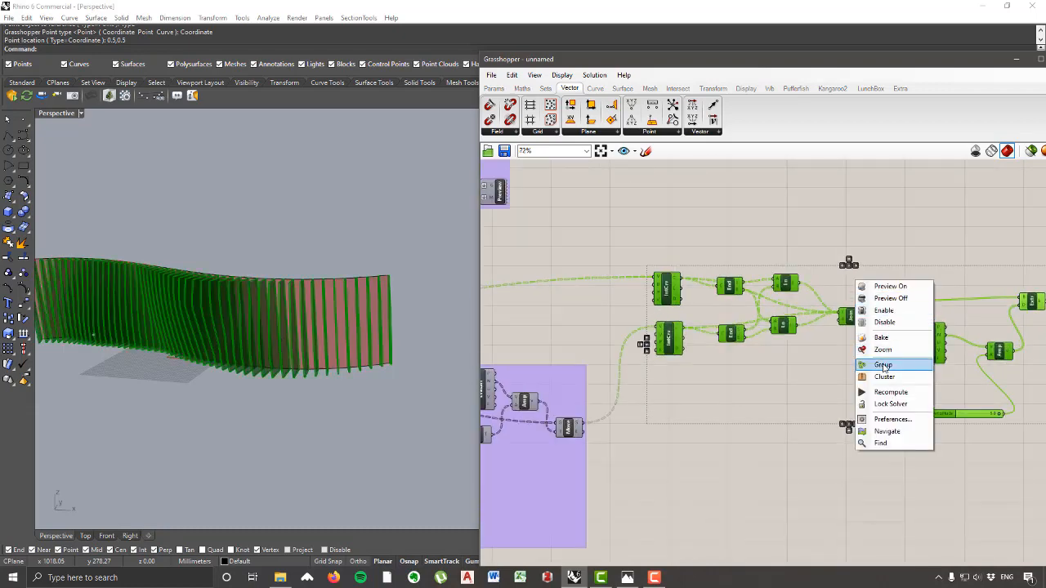
click(884, 365)
Step: Name the new component group "extruding the fins"
right_drag(899, 364, 756, 360)
right_click(729, 283)
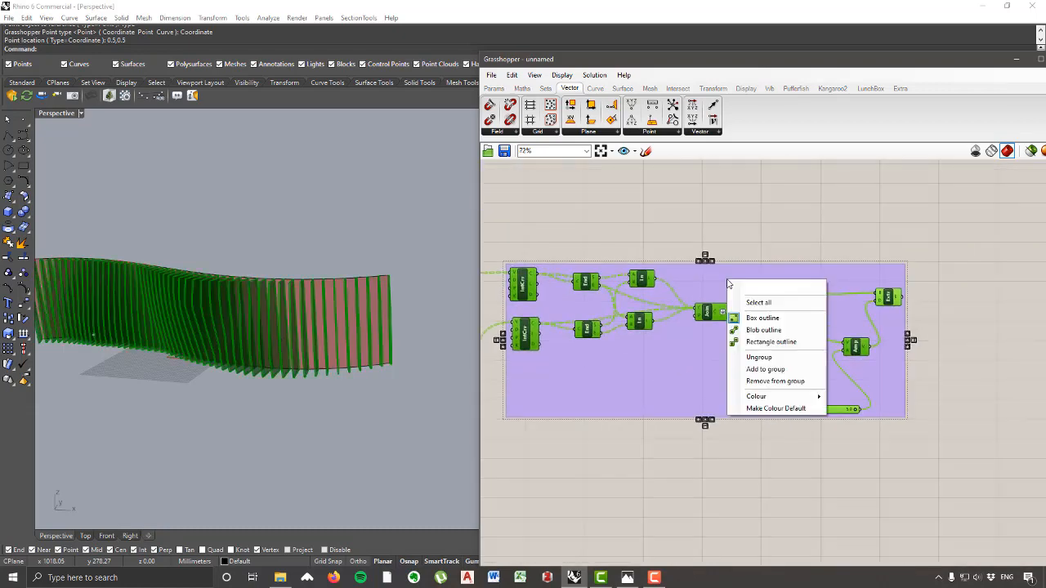
click(772, 287)
text(extruding the fins)
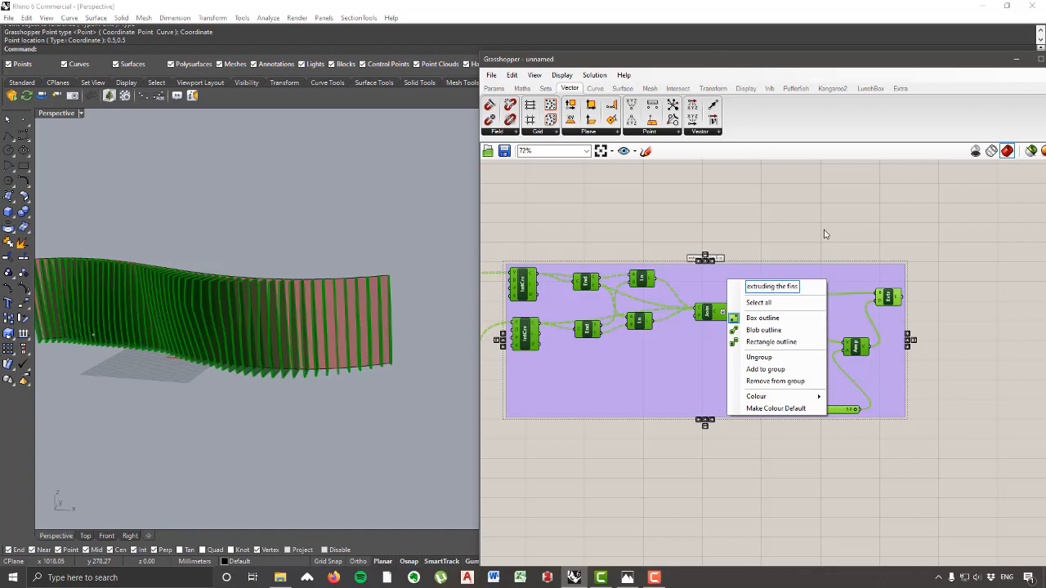
click(825, 234)
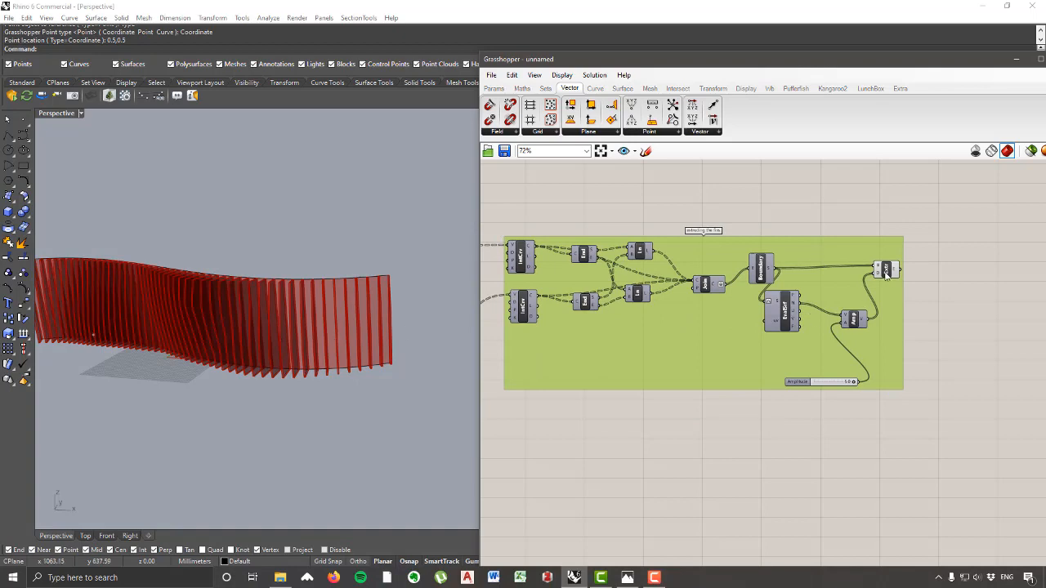
Step: Bake the Extrude component's fins into the Rhino model on the Default layer
right_click(887, 273)
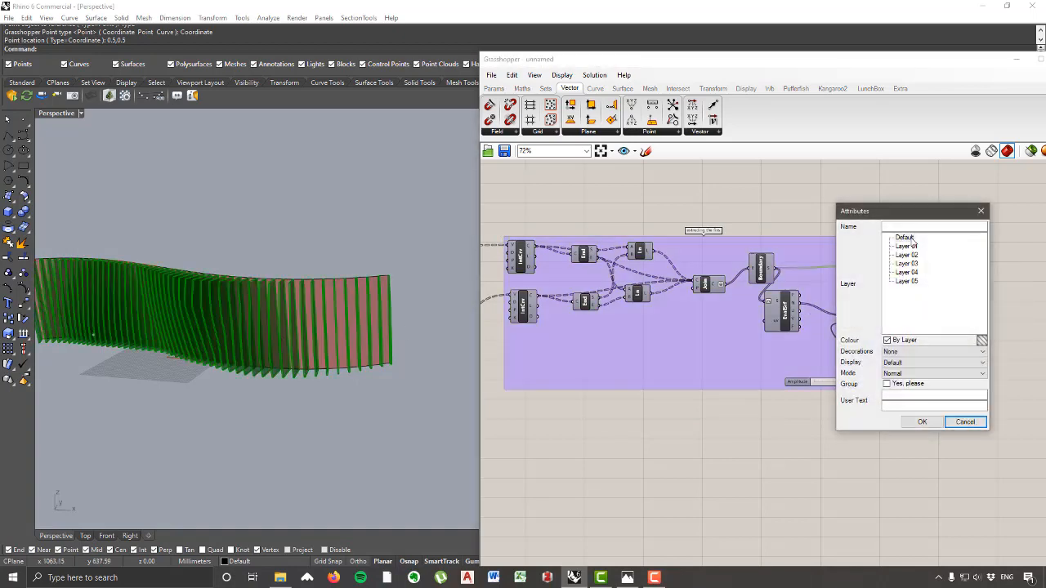
click(922, 421)
scroll(346, 346, down, 5)
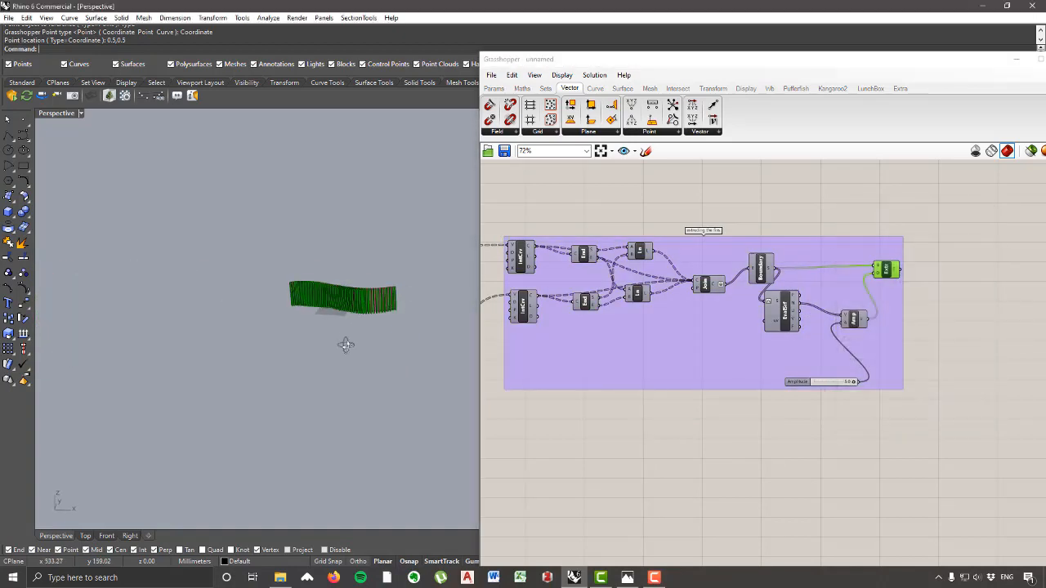
scroll(362, 293, up, 8)
scroll(881, 221, down, 4)
click(793, 368)
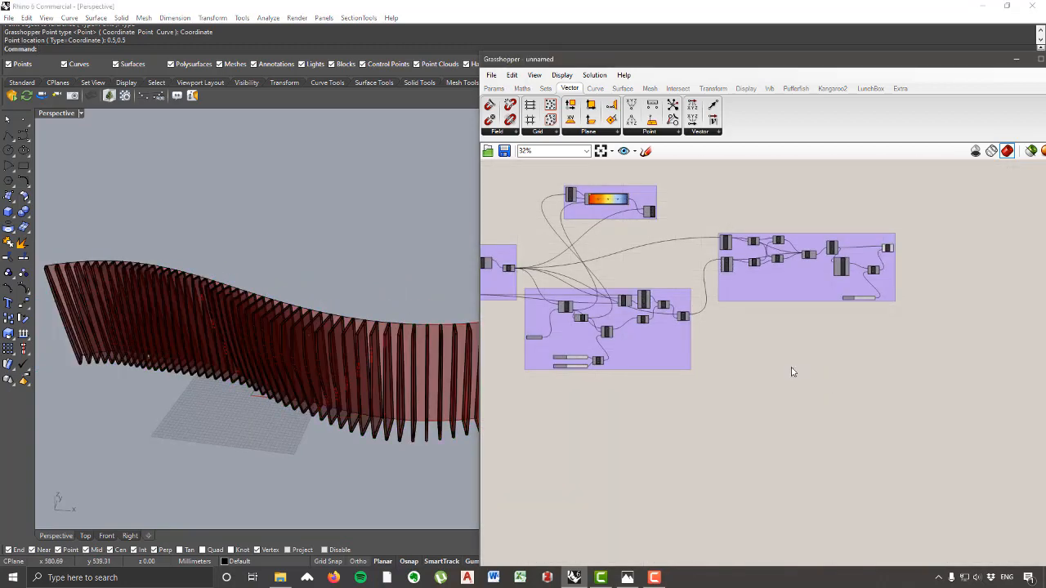
Step: Save the definition to the Desktop as a Grasshopper Binary file named fins
right_drag(792, 368, 860, 380)
right_drag(770, 277, 819, 254)
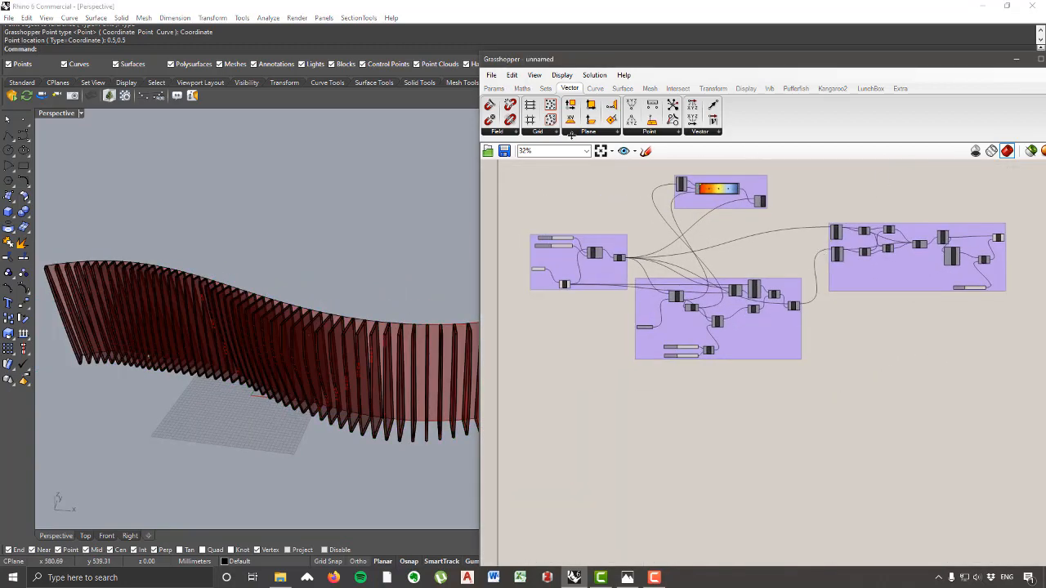
click(492, 75)
click(560, 139)
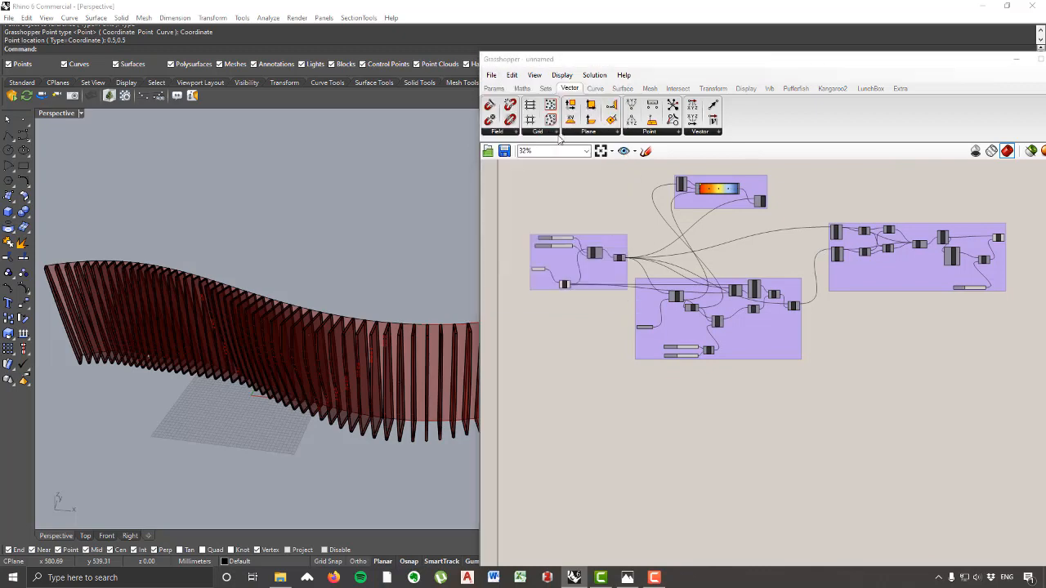
click(524, 149)
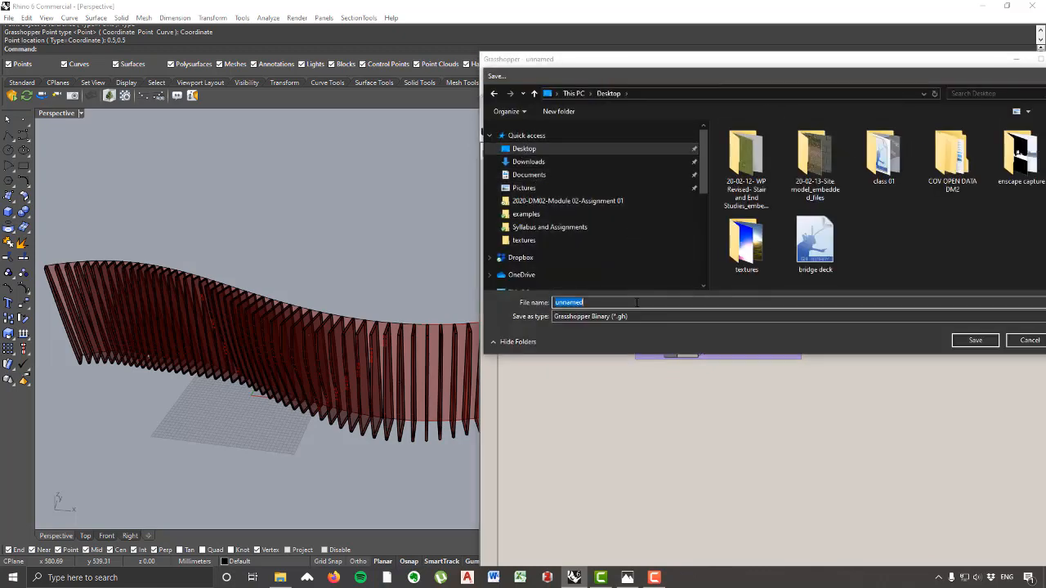
click(637, 302)
text(fins)
key(Return)
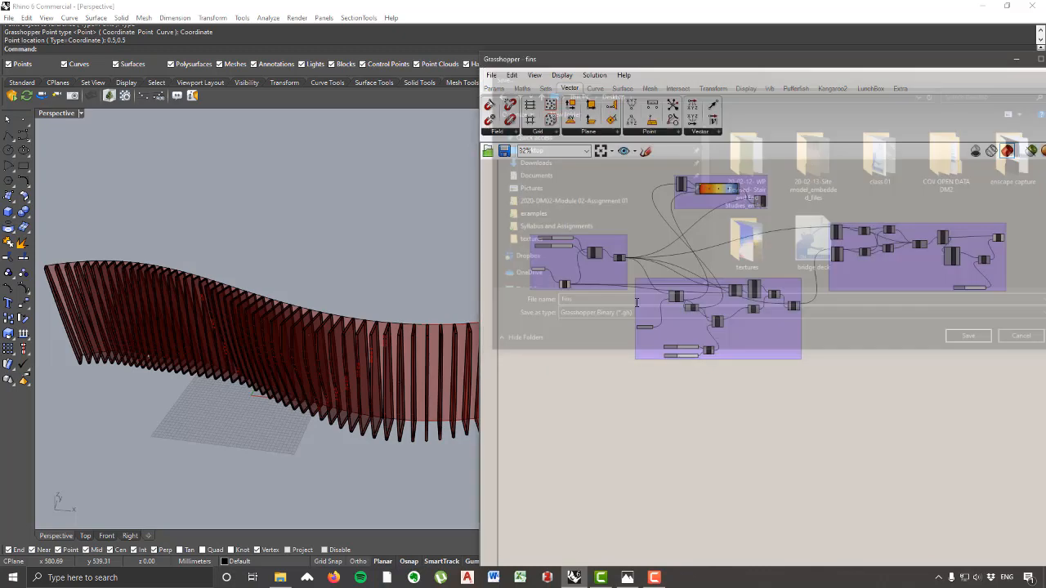
Step: Close the Grasshopper window and switch the Perspective viewport to Rendered display mode
drag(881, 62, 814, 62)
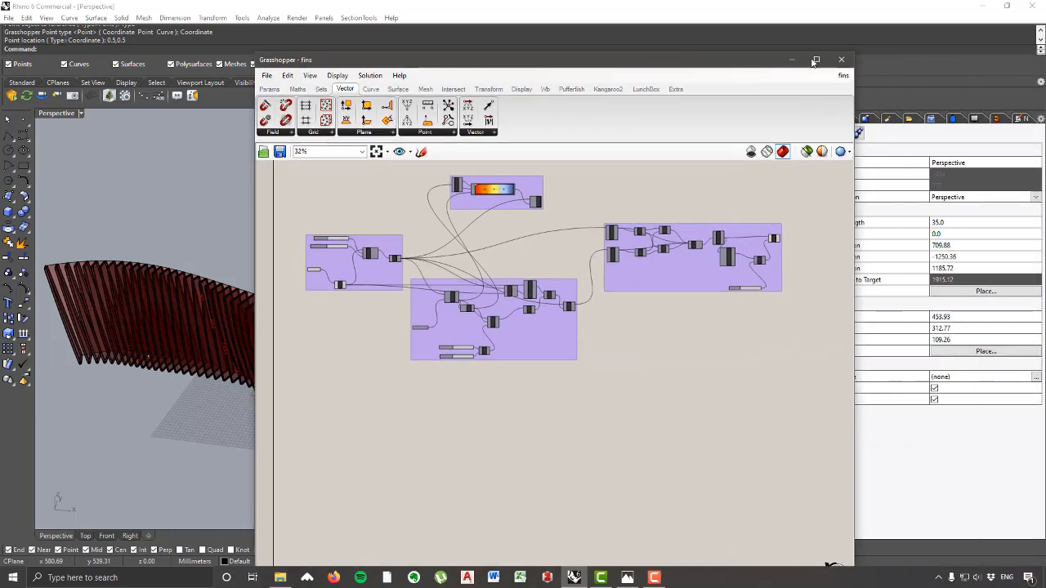
click(840, 61)
right_drag(491, 327, 378, 323)
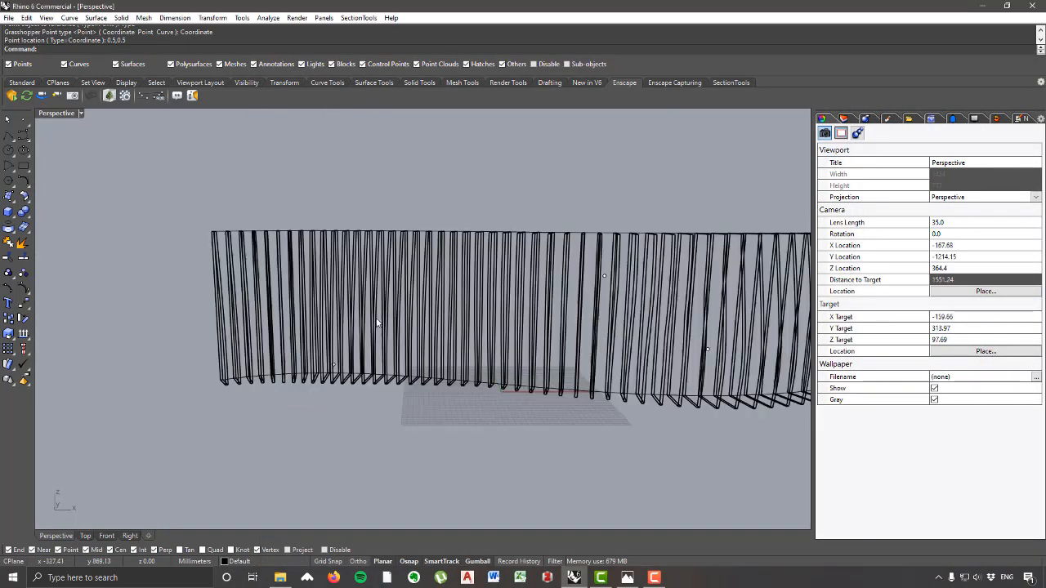
click(46, 17)
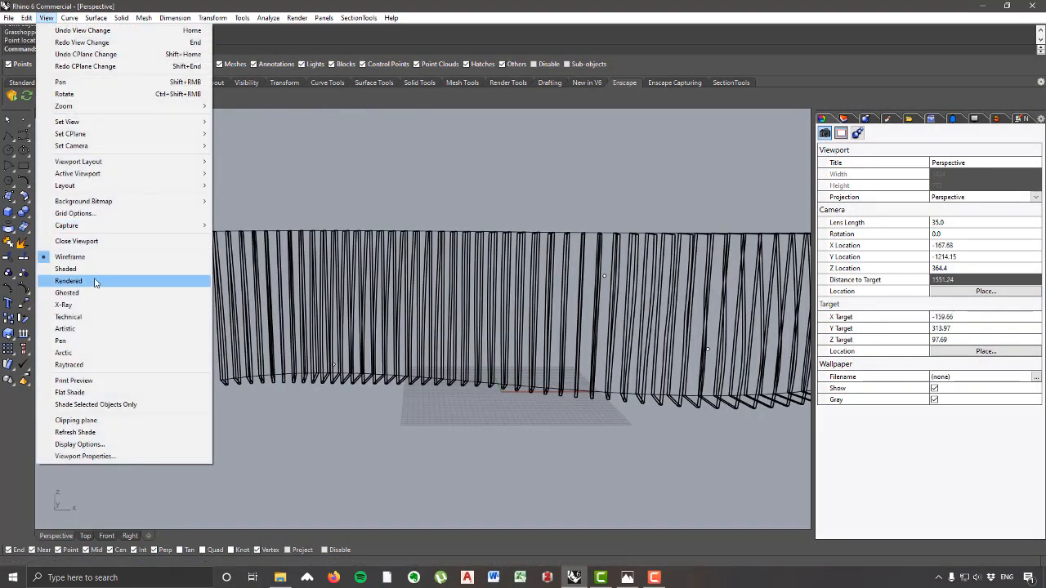
click(93, 282)
right_drag(511, 315, 631, 345)
scroll(632, 345, up, 4)
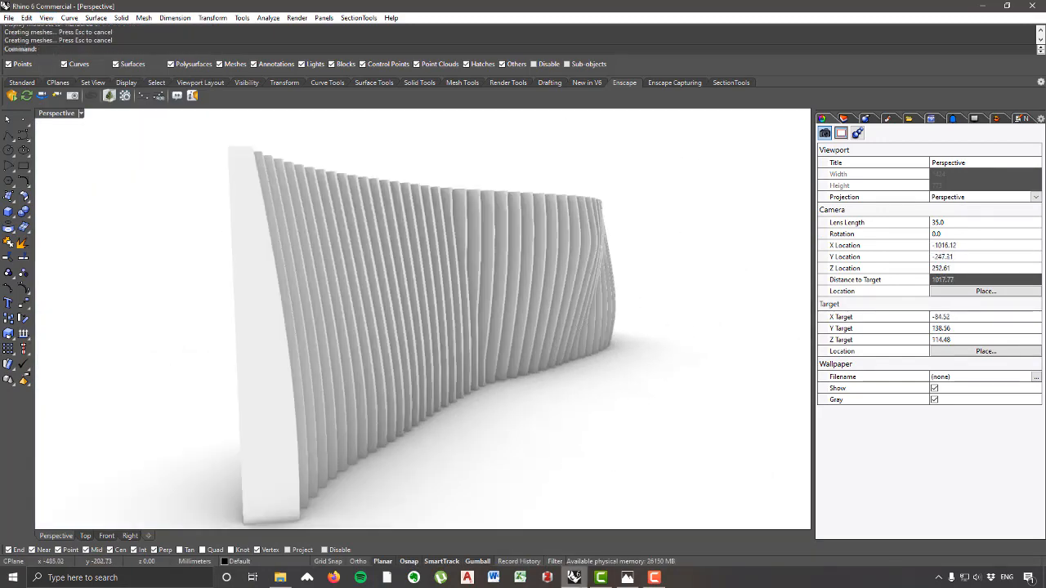
Step: Compare the rendered fins with the reference photo of the Design Workshop facade in Ahmedabad
click(627, 577)
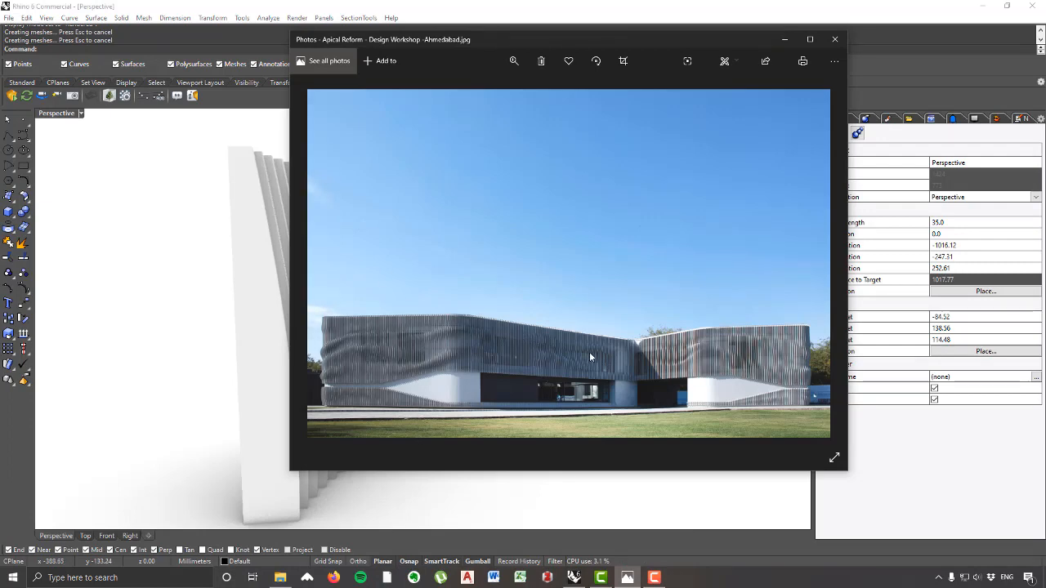
click(834, 39)
scroll(404, 377, down, 5)
mouse_move(404, 376)
right_down()
mouse_move(428, 346)
mouse_move(470, 330)
right_up()
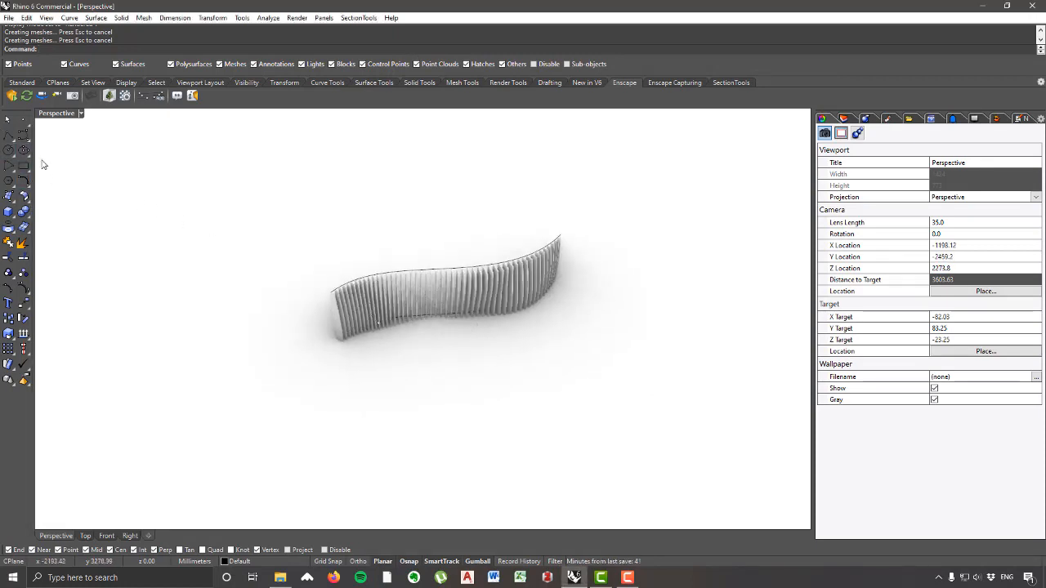
mouse_move(592, 341)
right_down()
mouse_move(626, 353)
mouse_move(481, 302)
mouse_move(540, 388)
right_up()
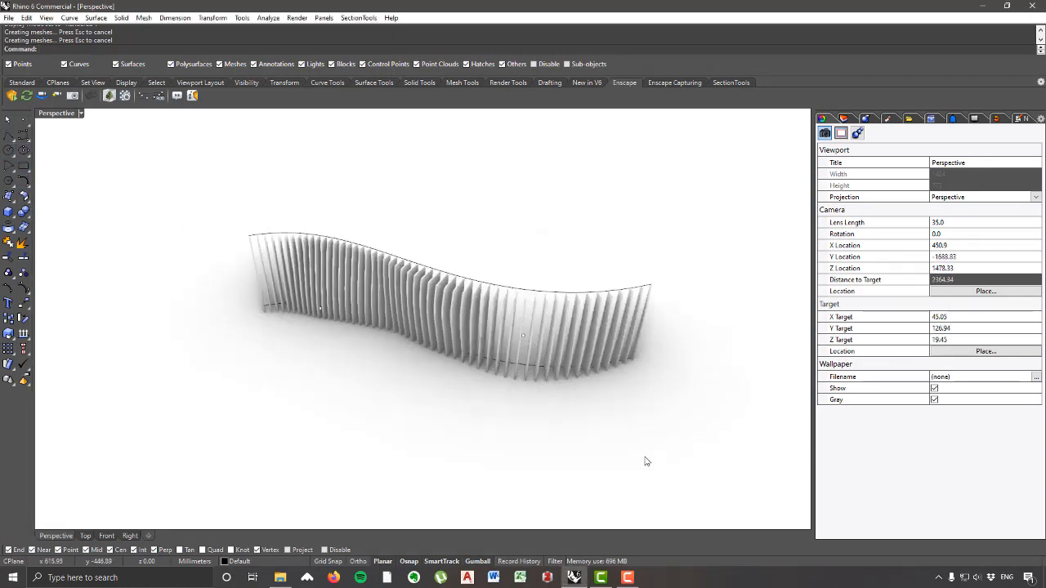
Step: Draw an open three-segment polyline in the empty space beside the fins, shaped like a U with splayed ends
right_drag(389, 347, 425, 369)
scroll(458, 360, down, 6)
shift+right_drag(545, 352, 423, 308)
scroll(465, 335, up, 6)
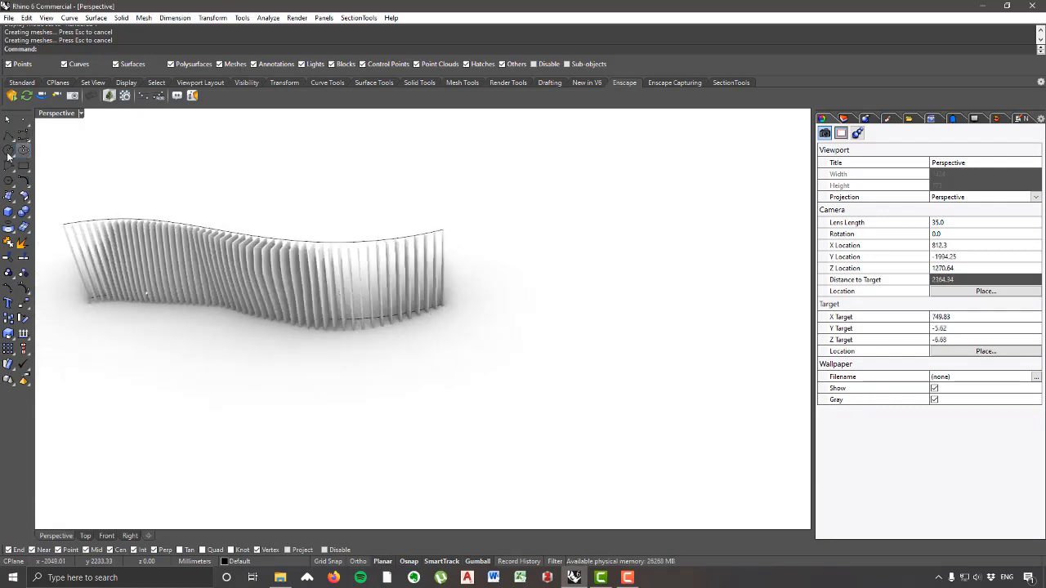
right_drag(365, 281, 397, 293)
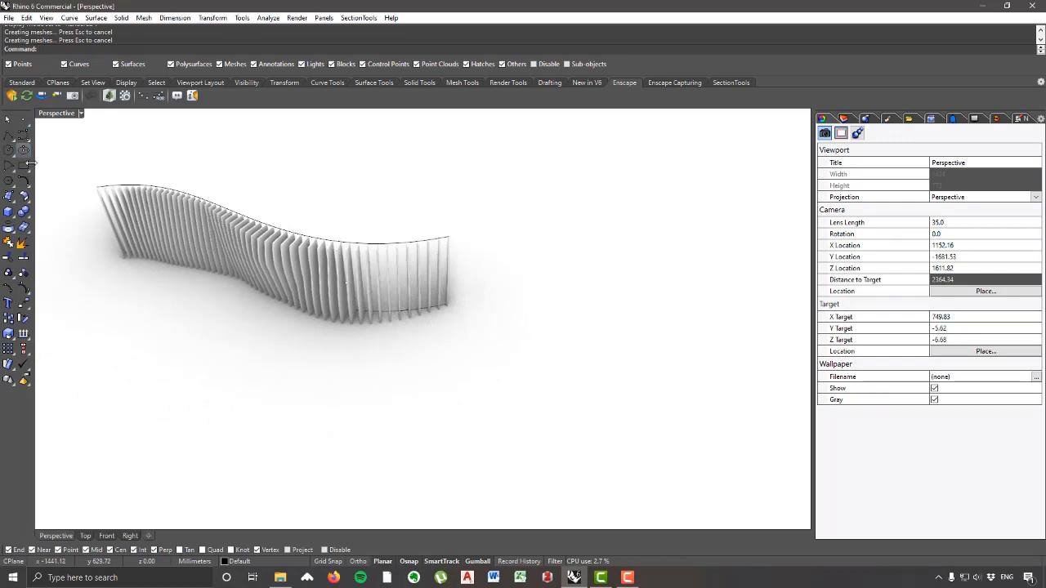
click(8, 135)
scroll(549, 264, down, 5)
click(578, 247)
click(570, 342)
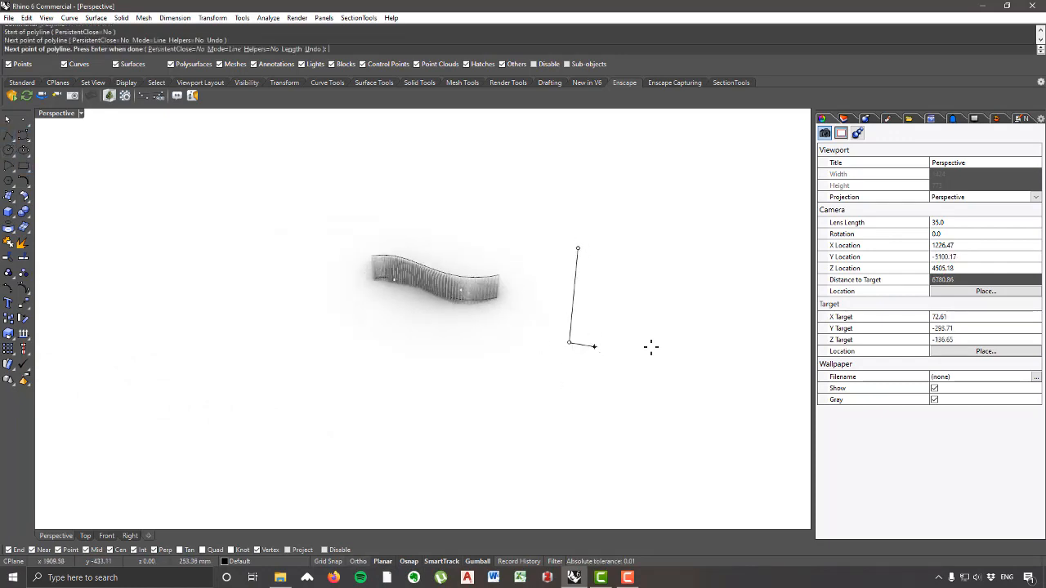
click(758, 368)
click(738, 271)
scroll(744, 273, down, 2)
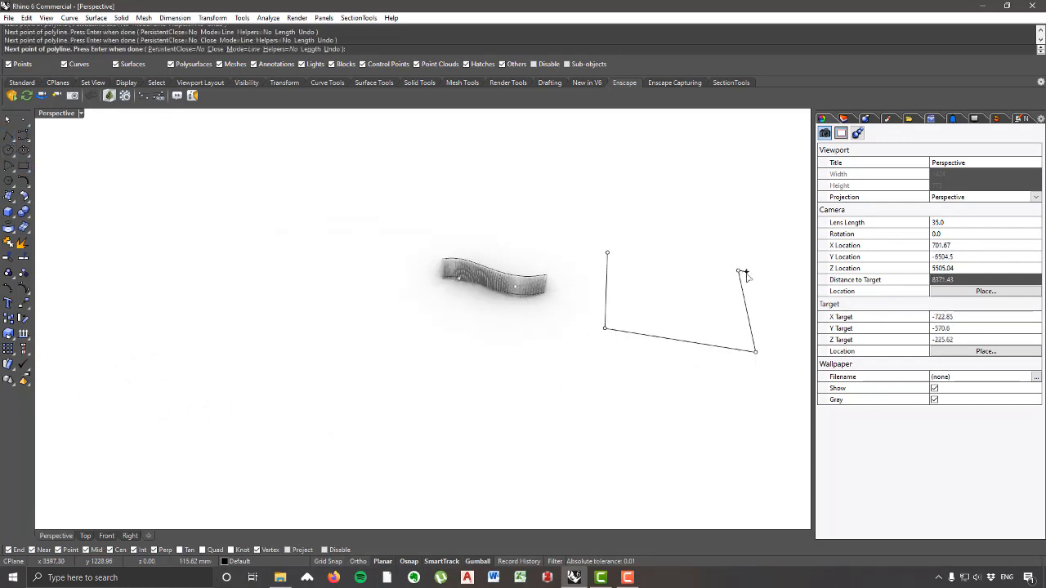
right_click(746, 273)
right_drag(748, 388, 725, 388)
scroll(747, 303, up, 10)
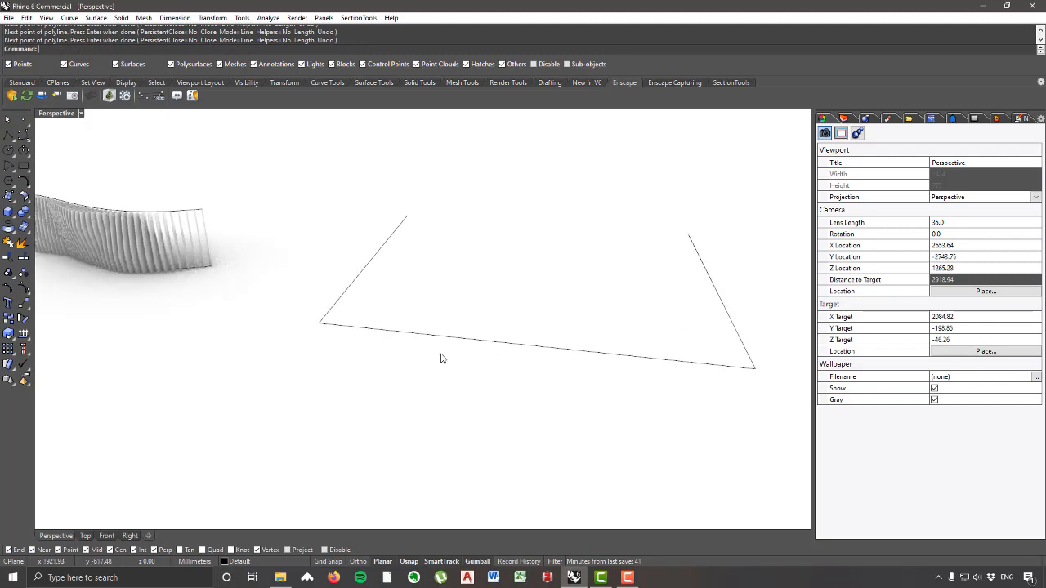
Step: Try to fillet the polyline corner nearest the fins with a radius of 4000
click(23, 181)
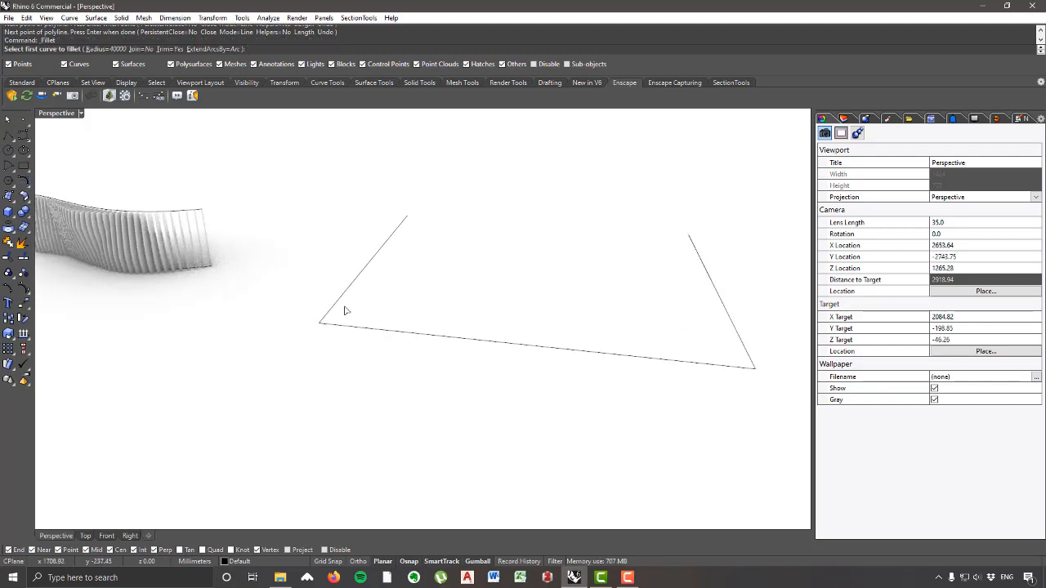
click(105, 50)
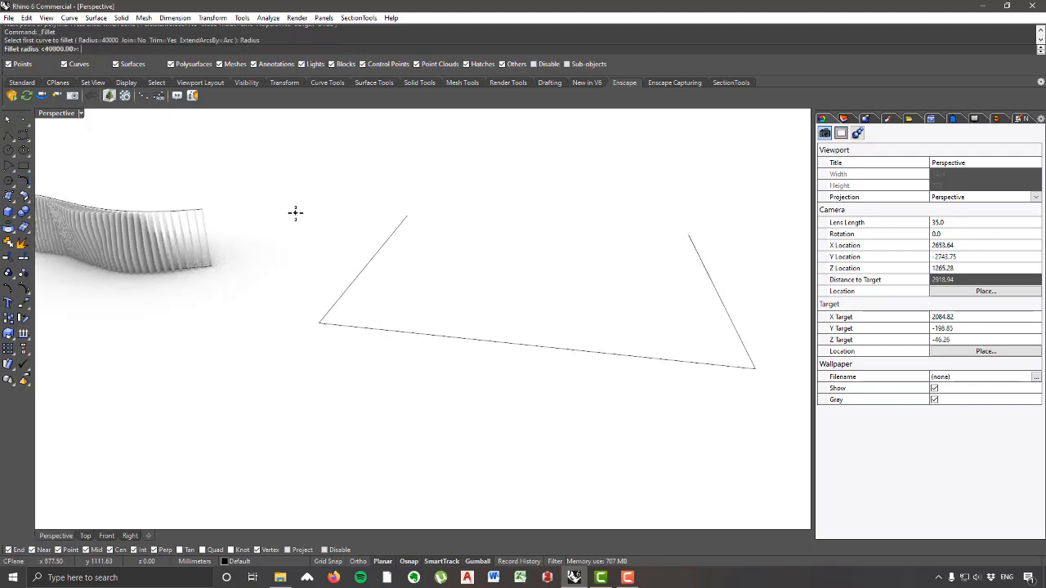
text(4000)
key(Return)
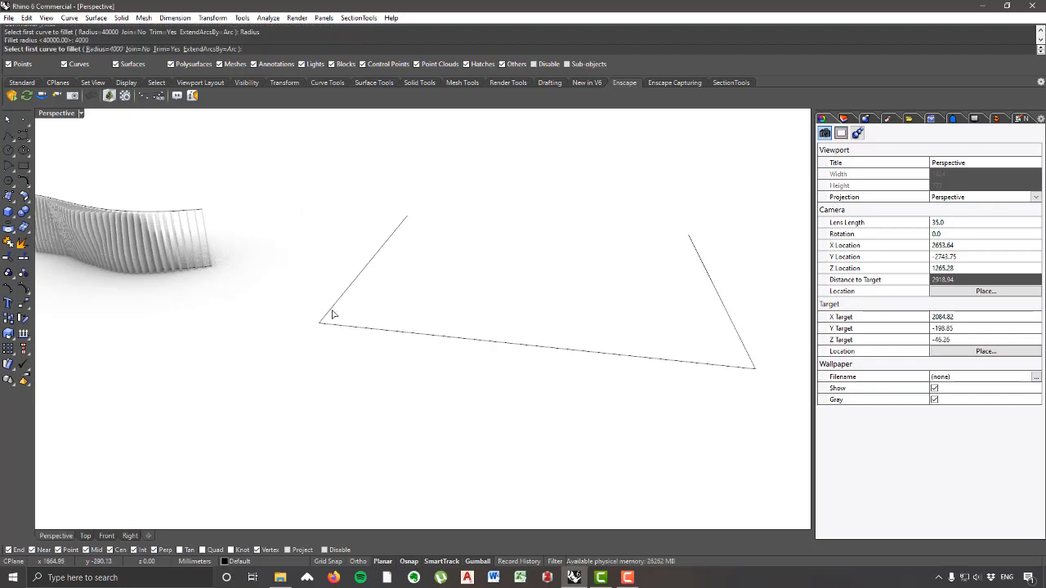
click(332, 314)
click(341, 327)
Step: Fillet the polyline corner nearest the fins with a radius of 4
right_click(273, 255)
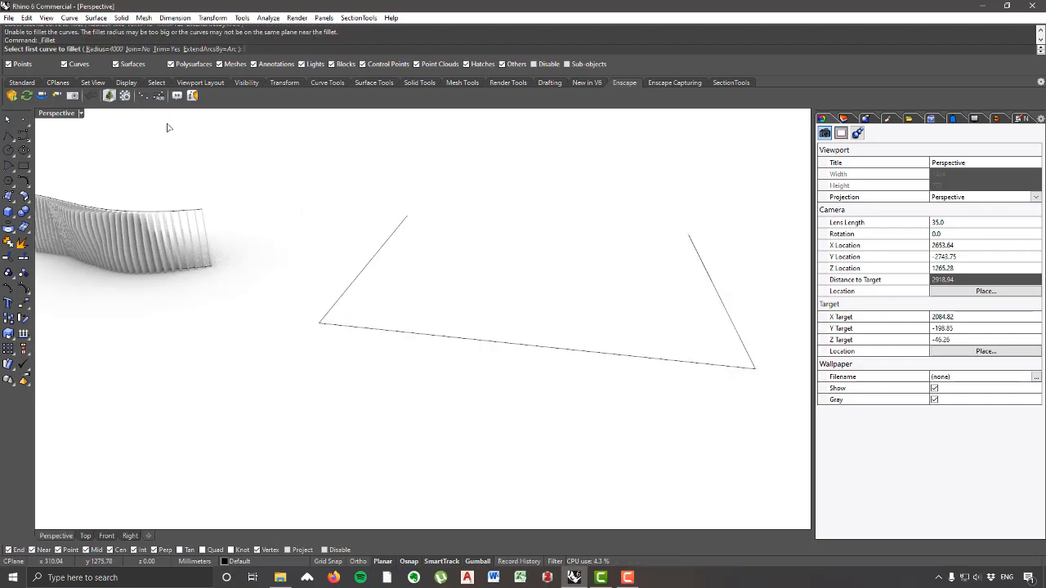
click(115, 49)
text(4)
key(Return)
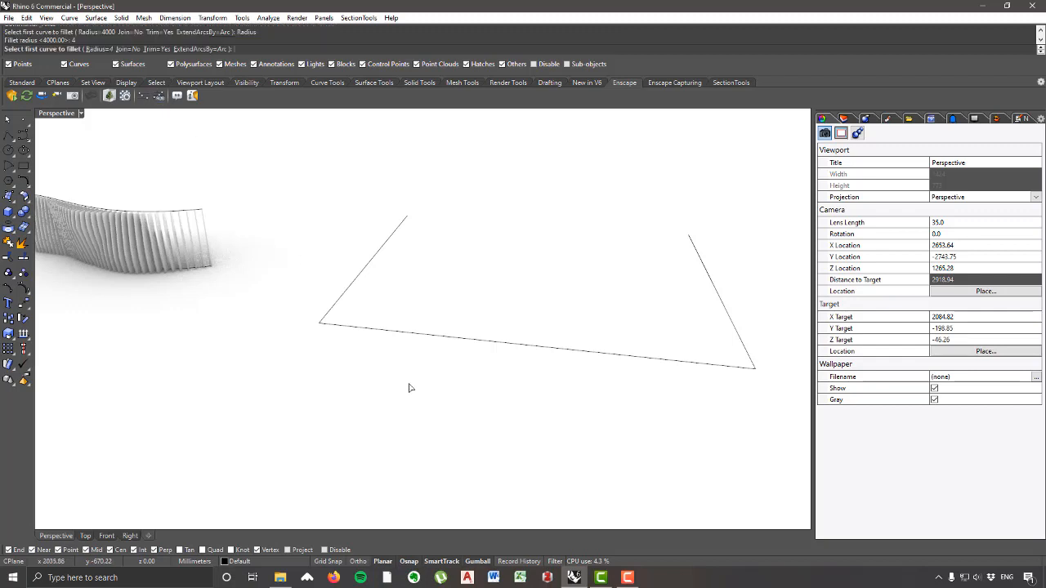
click(333, 311)
click(335, 325)
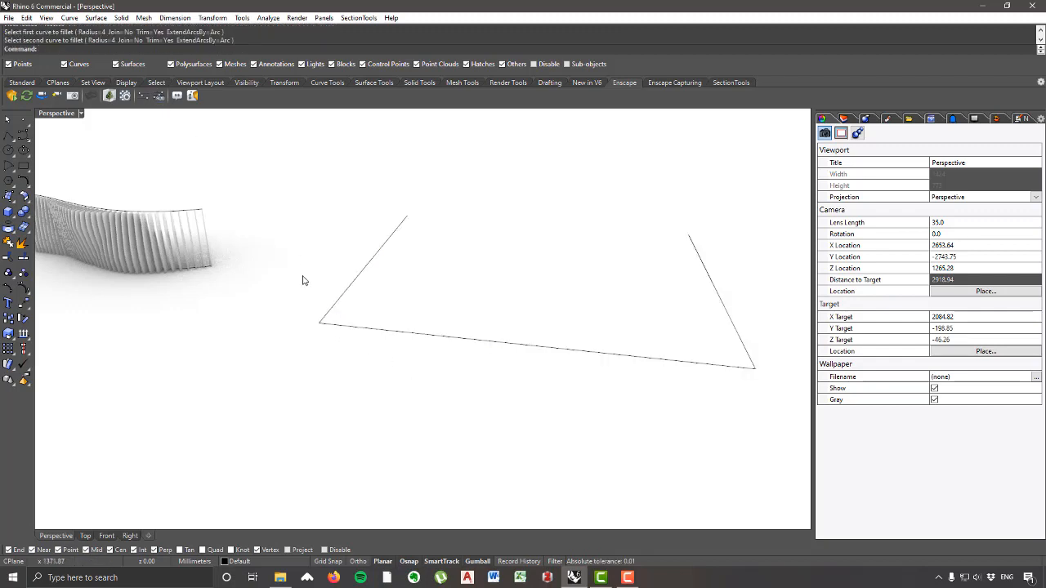
Step: Fillet both corners of the U-shaped polyline with a radius of 400
key(Return)
click(86, 50)
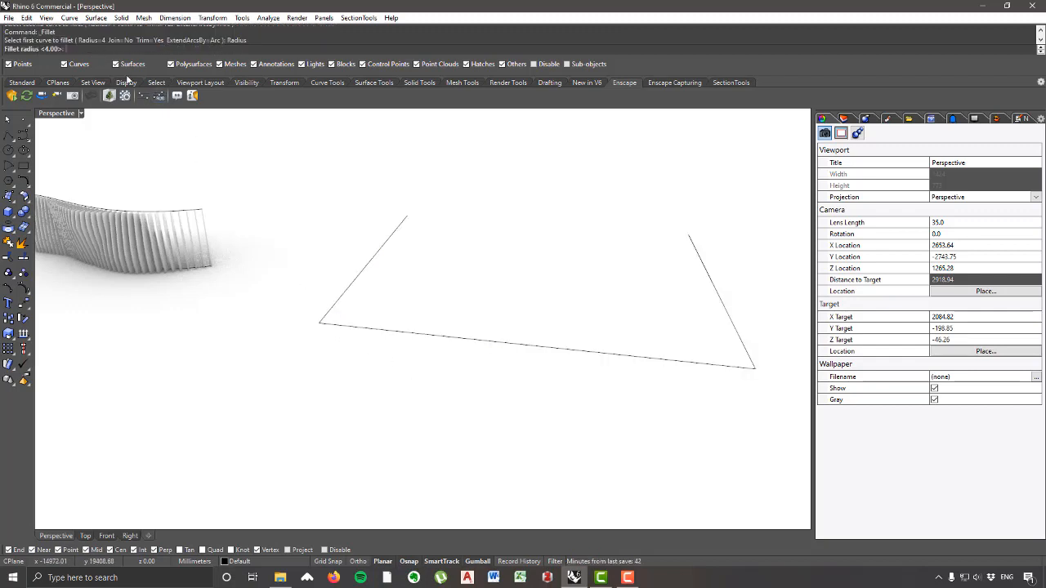
text(400)
key(Return)
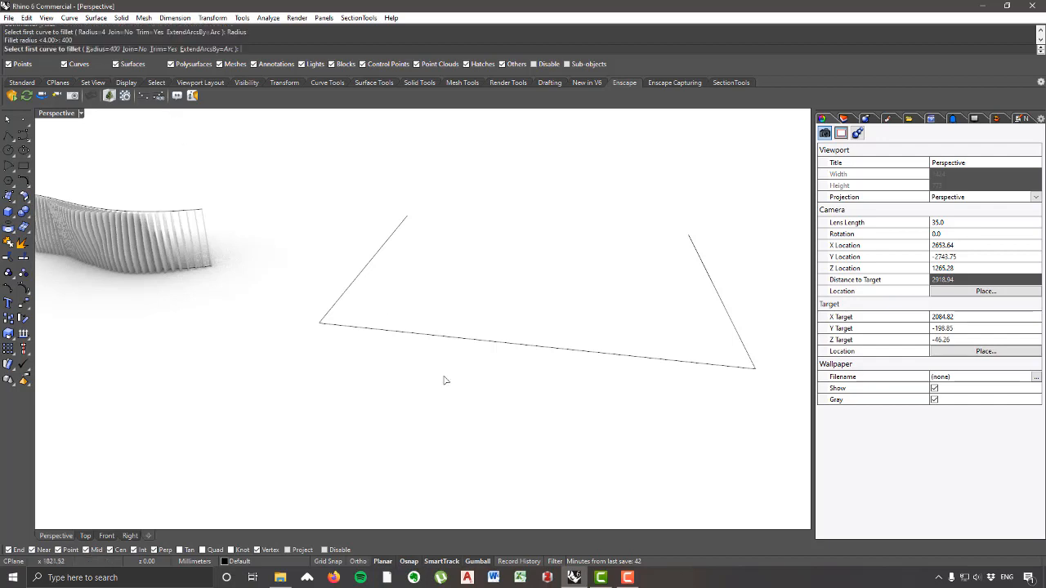
click(328, 311)
click(339, 327)
key(Return)
click(738, 341)
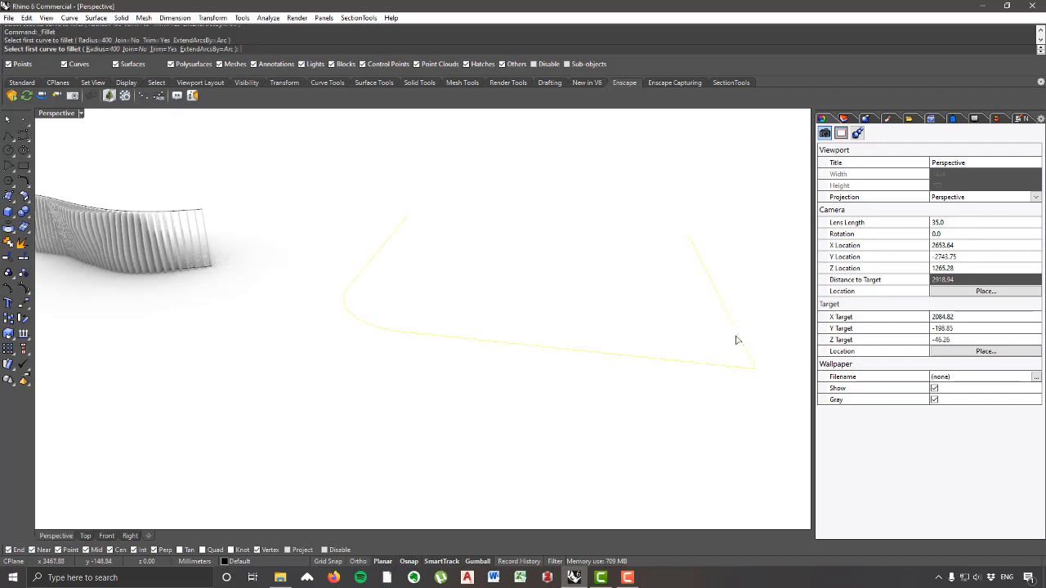
click(712, 365)
Step: Extrude the filleted U-shaped curve straight up into an open wall surface
scroll(467, 379, down, 5)
right_drag(467, 381, 493, 376)
drag(548, 394, 505, 337)
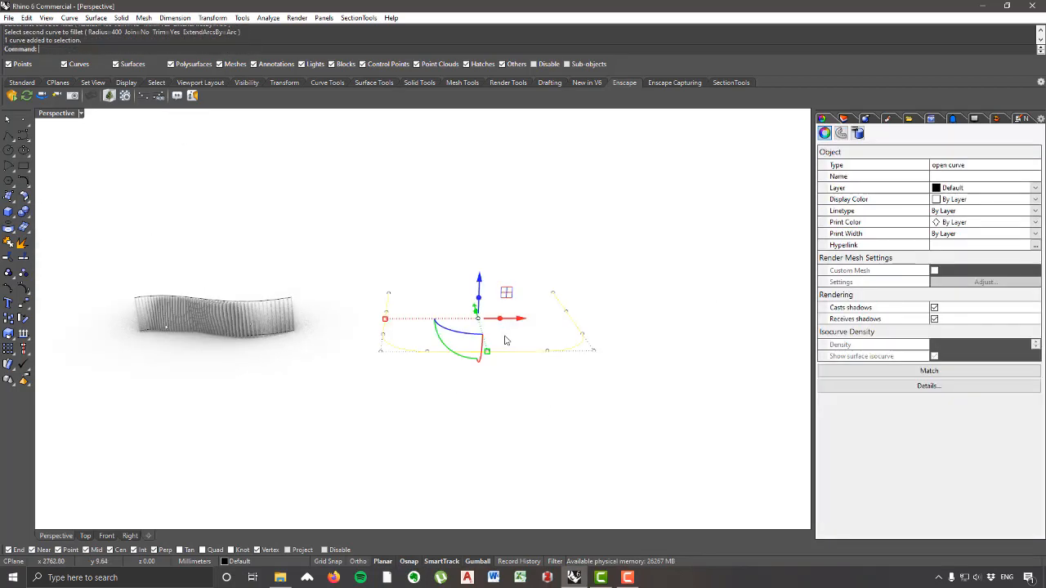
scroll(504, 336, up, 4)
right_drag(505, 336, 504, 323)
click(100, 18)
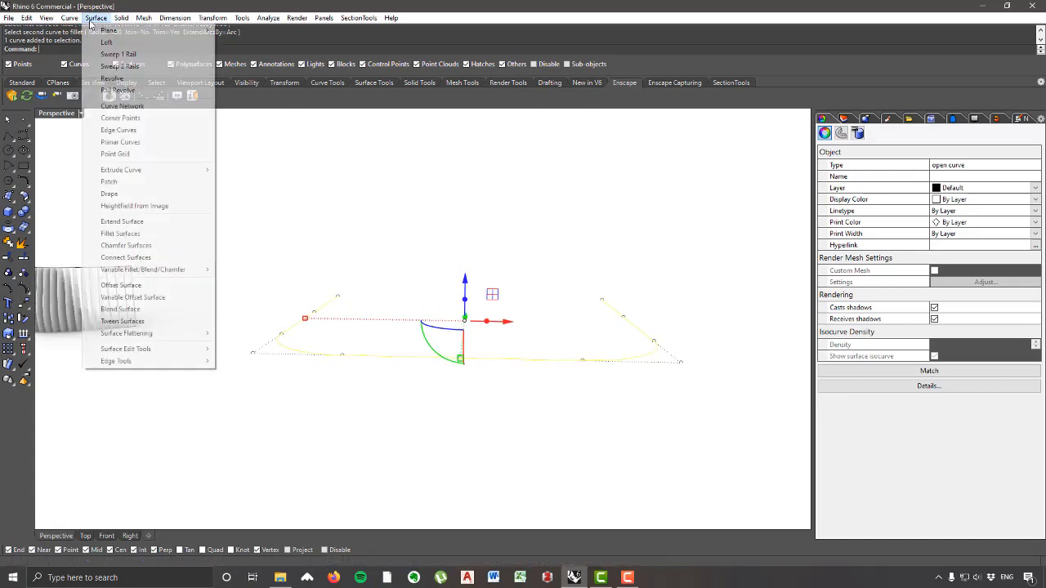
mouse_move(187, 171)
click(243, 169)
click(358, 177)
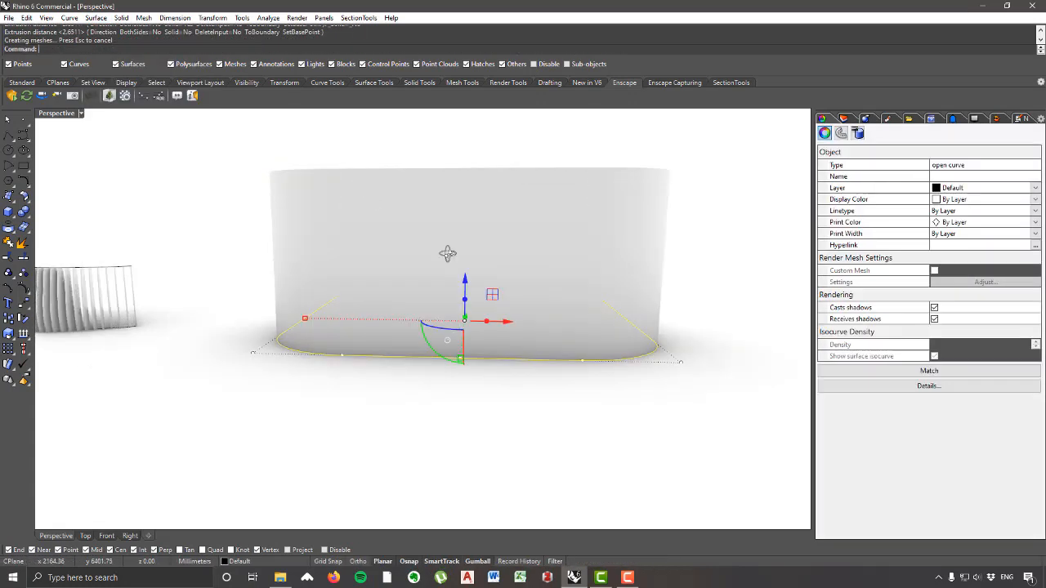
right_drag(358, 178, 367, 224)
right_drag(682, 237, 654, 226)
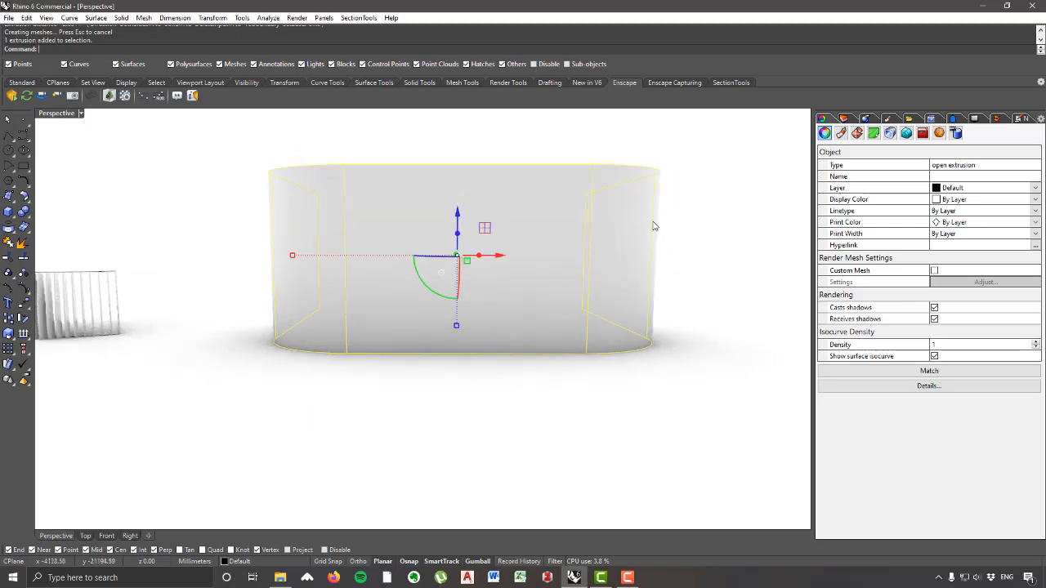
Step: Open the fins definition in Grasshopper and place its window beside the model, with the surface-subdividing group in view
key(Return)
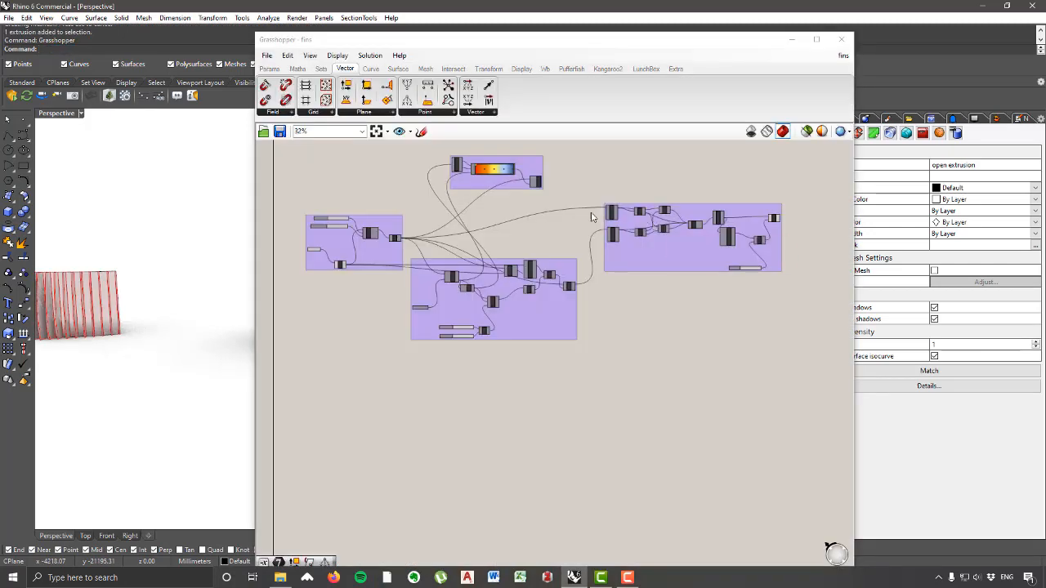
scroll(382, 295, up, 5)
scroll(382, 295, down, 3)
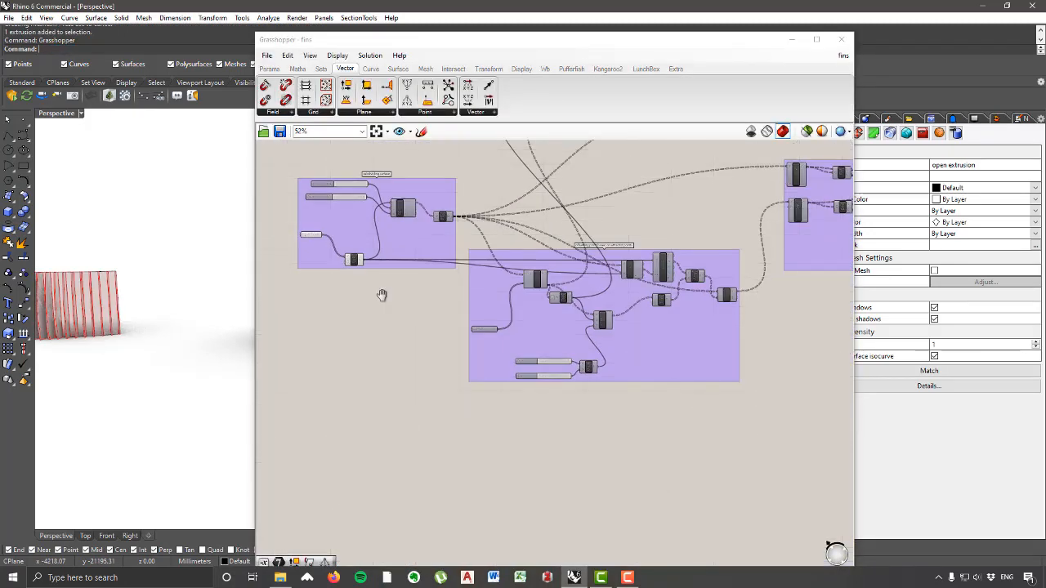
right_drag(381, 295, 386, 337)
drag(559, 46, 883, 68)
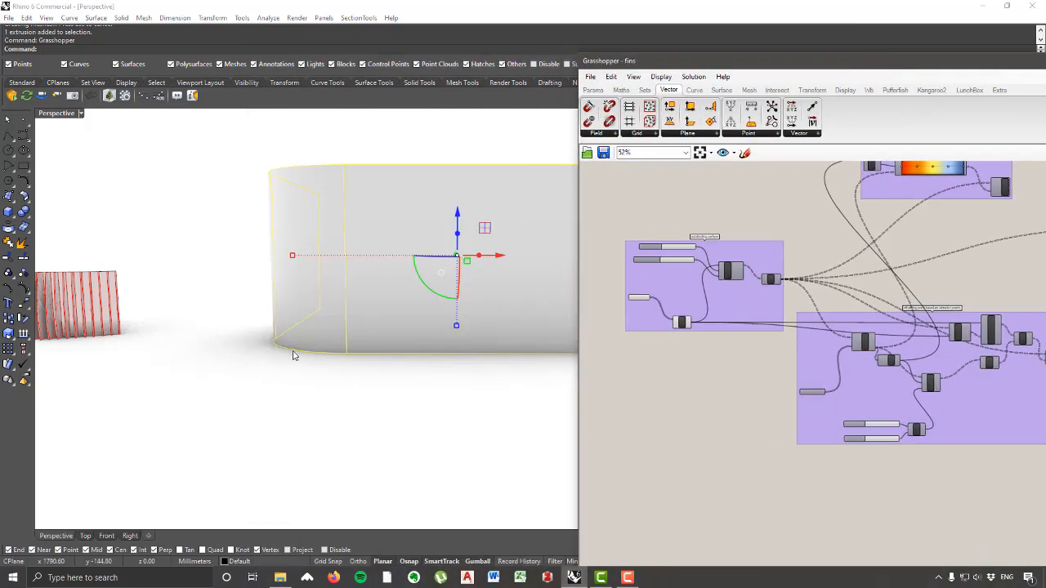
scroll(294, 355, down, 3)
scroll(740, 278, up, 3)
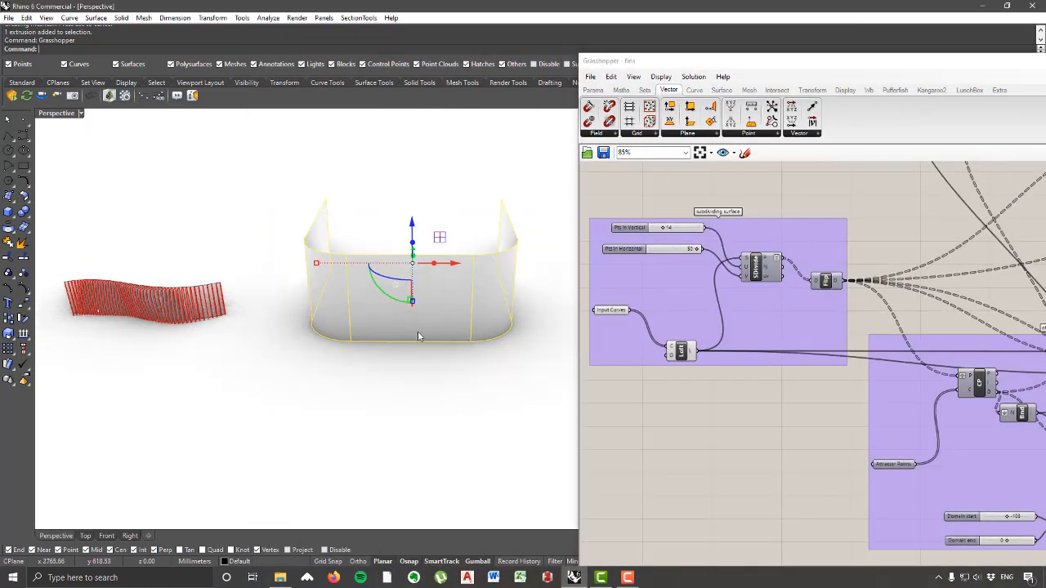
Step: Copy the filleted curve vertically to near the top of the extruded wall and delete the extrusion
click(422, 352)
click(471, 374)
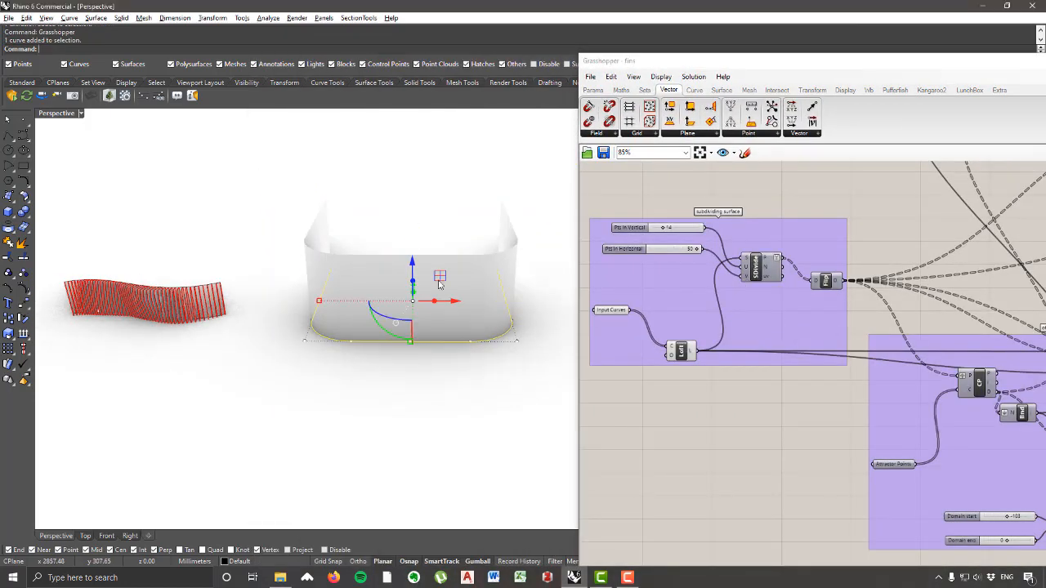
click(414, 268)
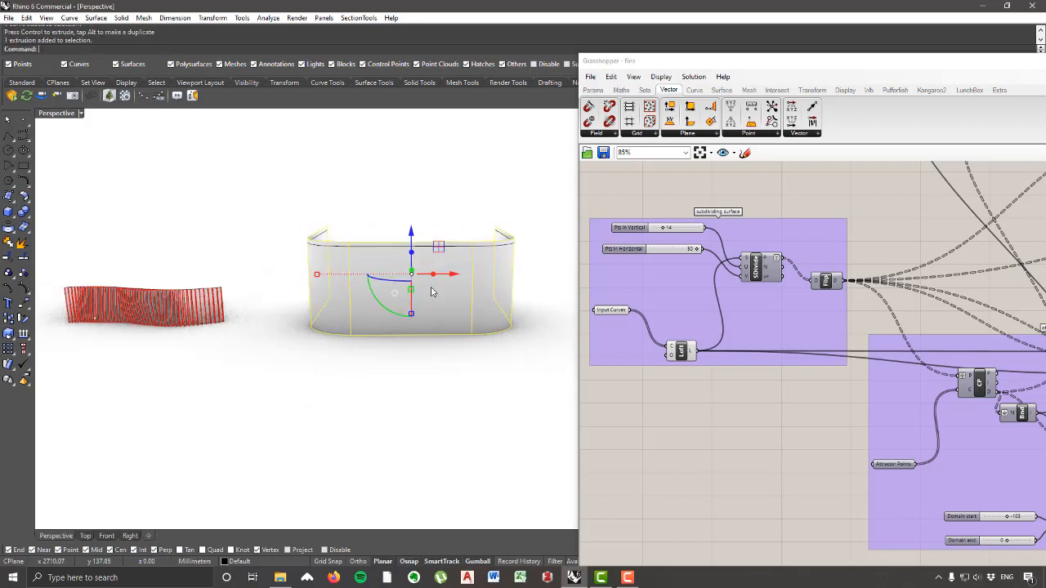
key(Delete)
right_drag(435, 296, 466, 372)
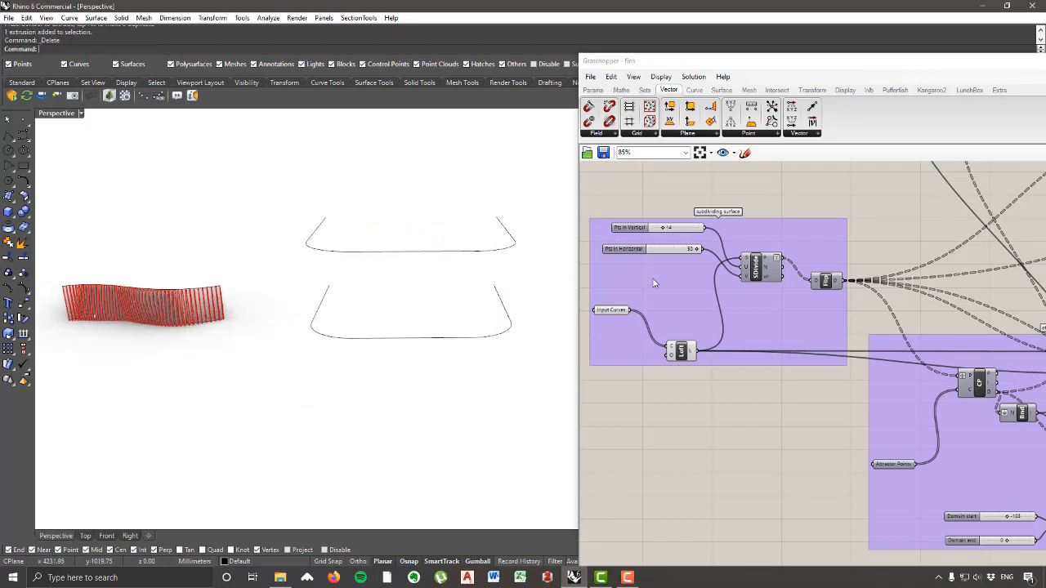
Step: Reference the lower and upper filleted curves in the Input Curves parameter, replacing its previous curves
right_click(618, 314)
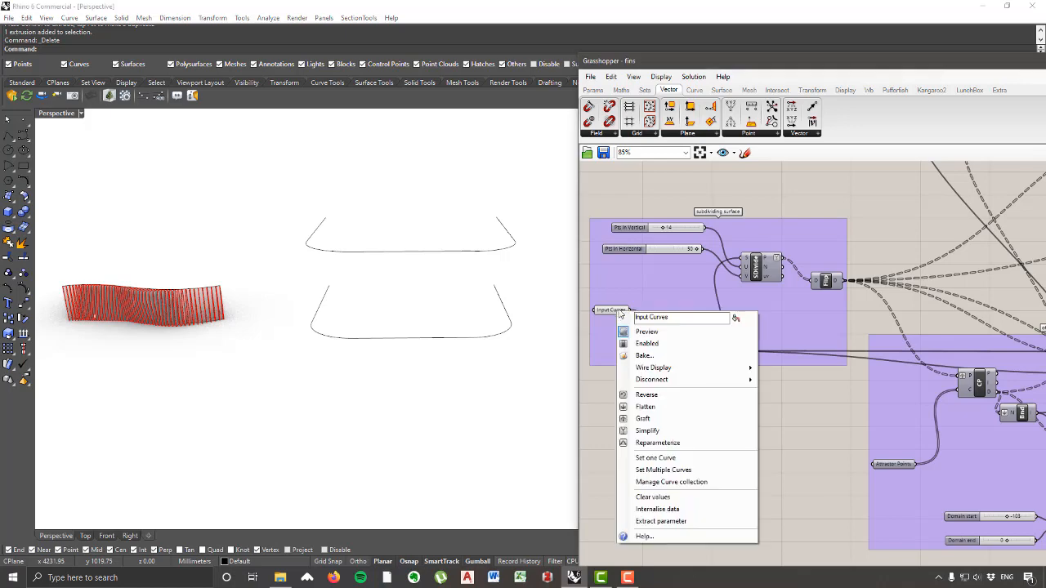
click(674, 470)
click(448, 338)
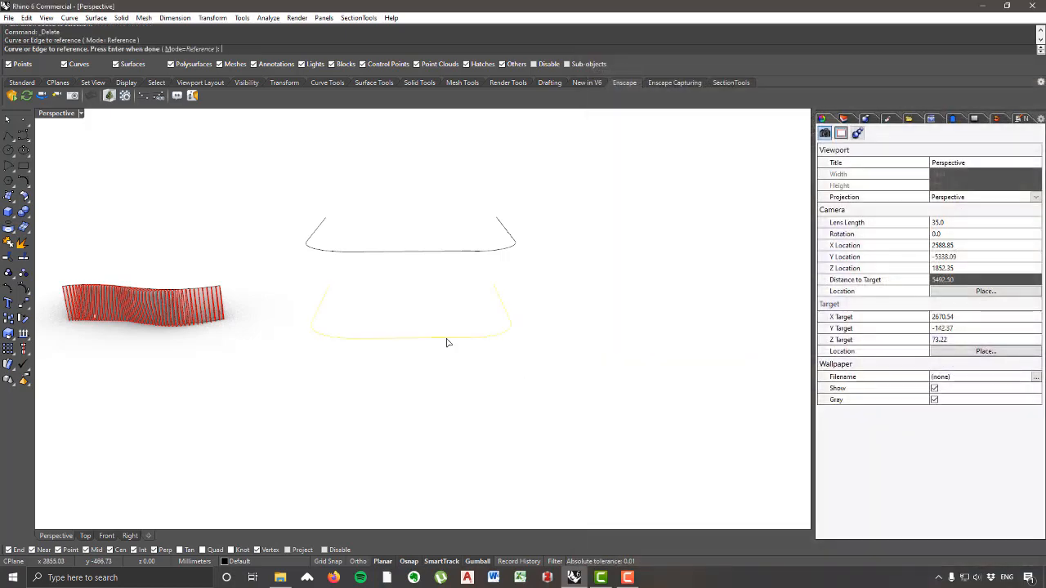
click(438, 254)
key(Return)
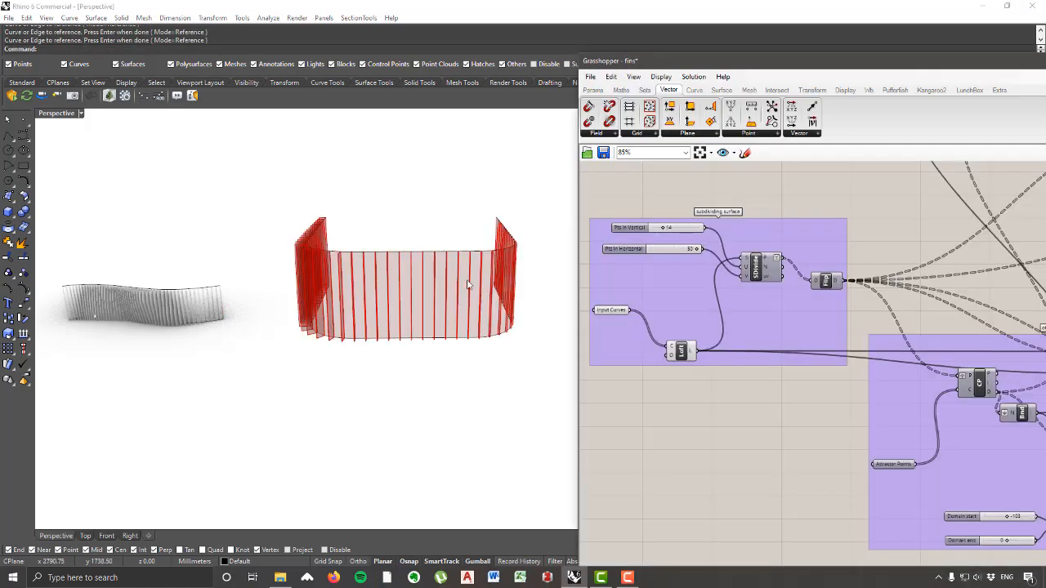
Step: Examine the fins generated along the U-shaped curves from several angles and compare them with the earlier baked fins
scroll(467, 284, up, 6)
right_drag(467, 285, 397, 376)
scroll(386, 366, down, 9)
right_drag(253, 342, 284, 300)
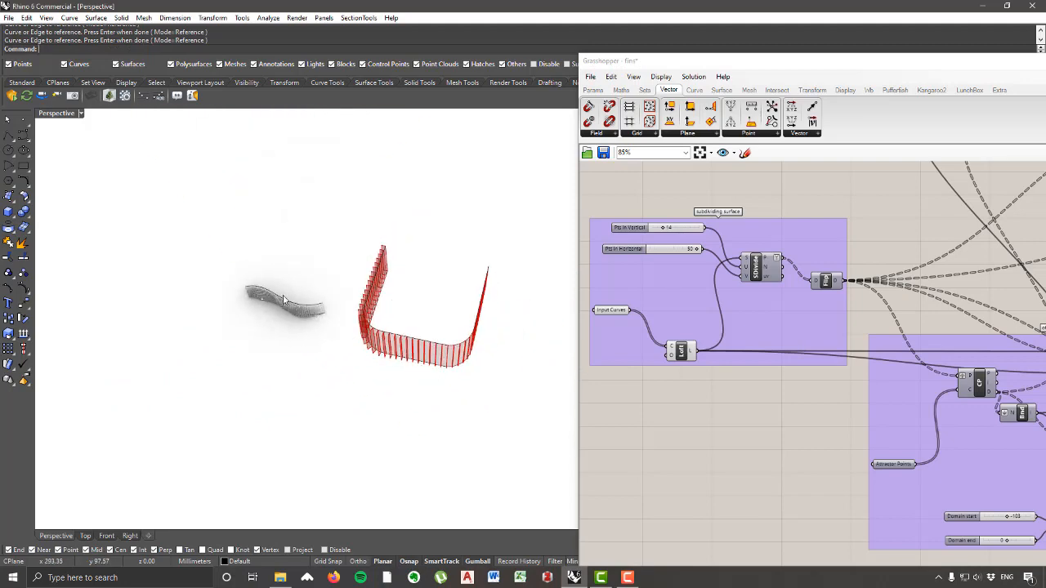
scroll(259, 305, up, 5)
click(257, 302)
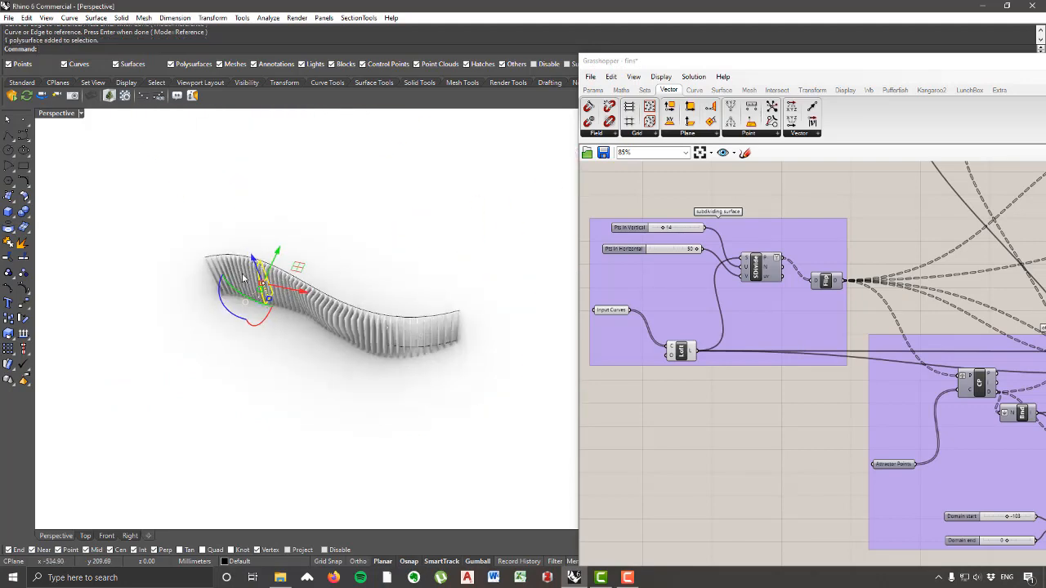
scroll(338, 299, down, 5)
right_drag(339, 299, 380, 335)
scroll(479, 303, up, 5)
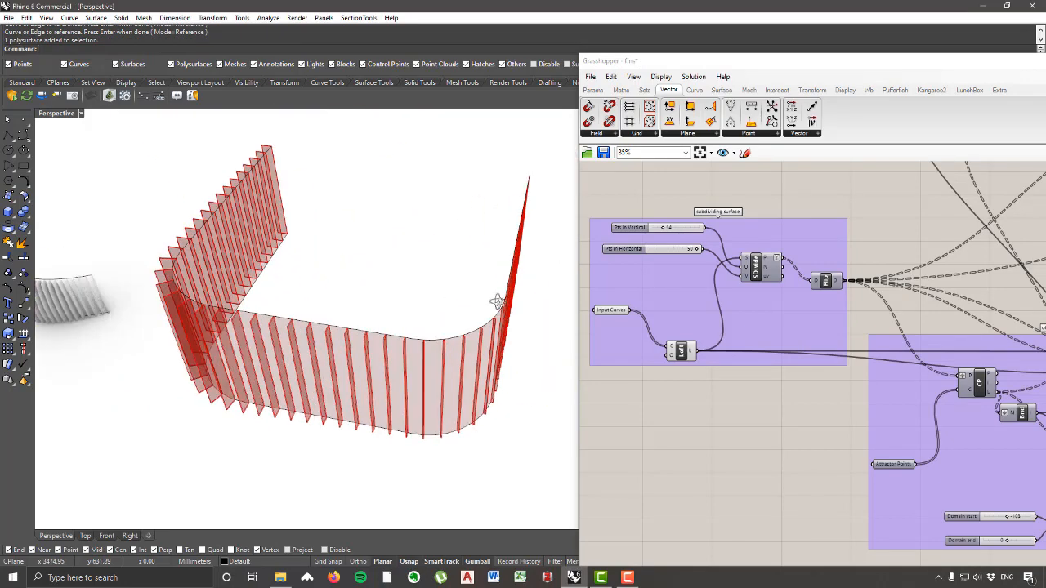
right_drag(495, 304, 473, 437)
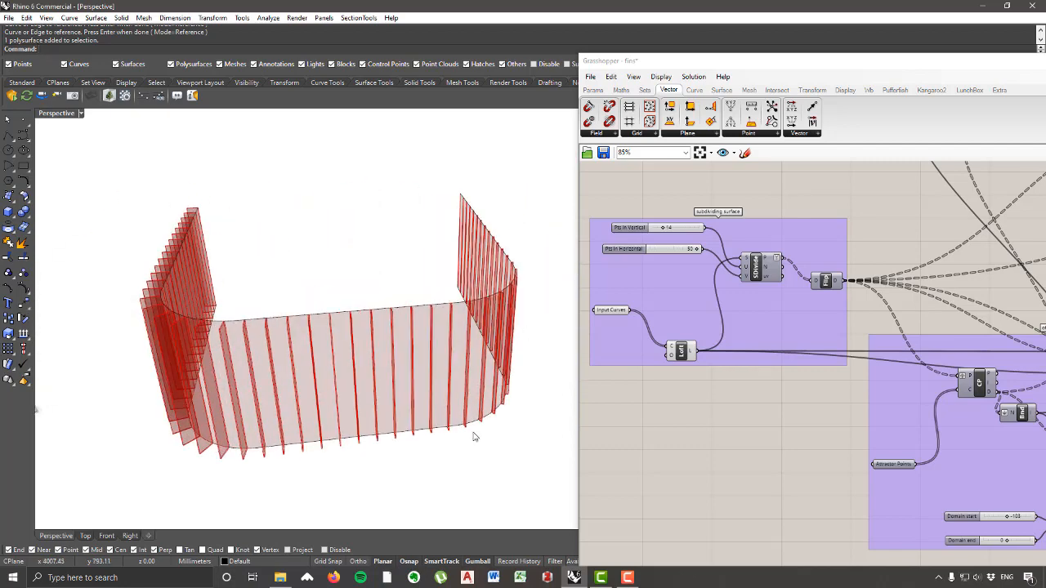
Step: Place three point objects on the ground near the front and the two side wings of the U-shaped facade
click(22, 129)
right_drag(390, 460, 479, 443)
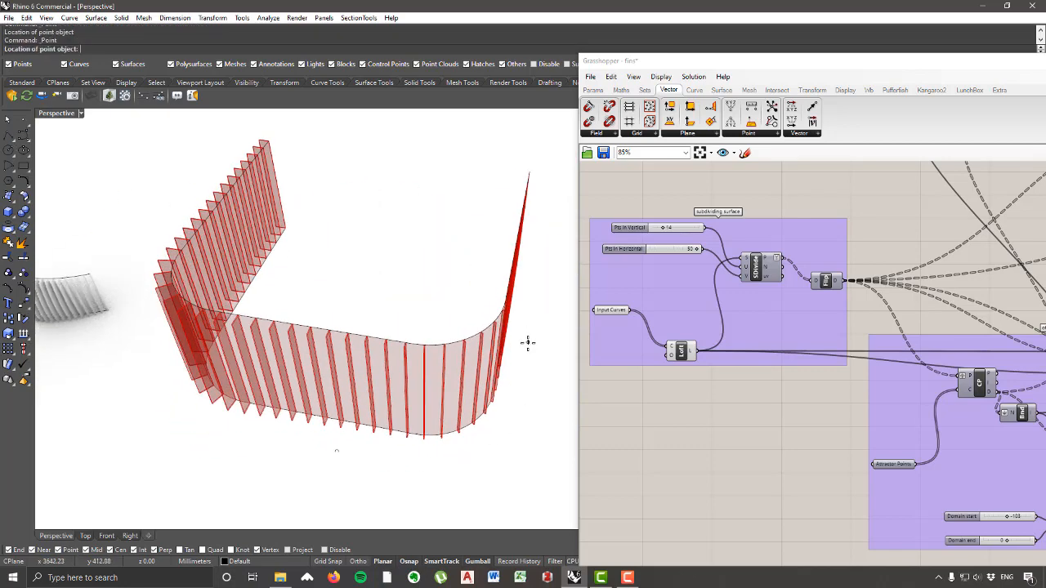
click(275, 273)
right_drag(275, 273, 292, 285)
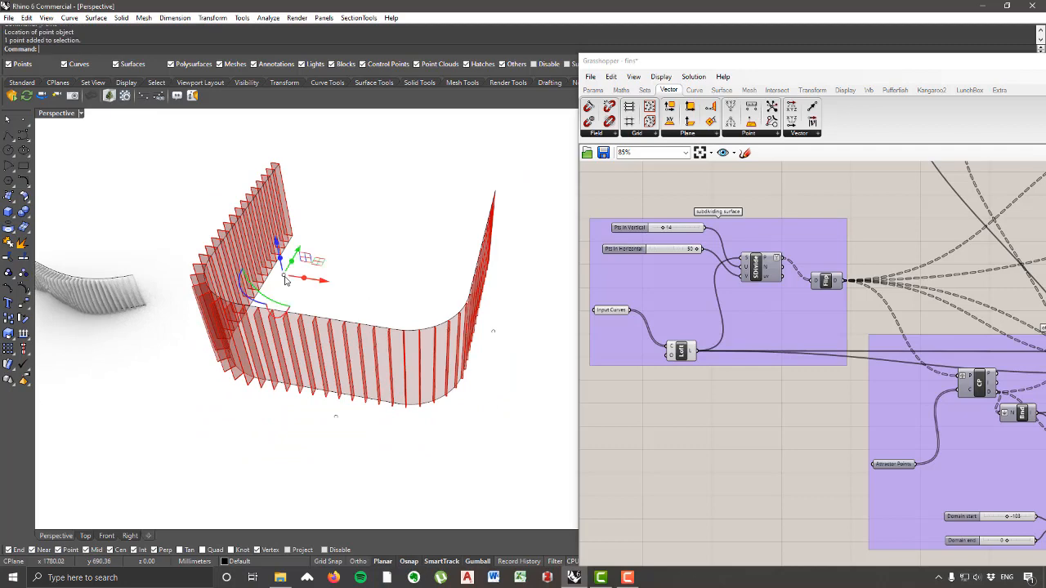
Step: Assign the three new points to the Attractor Points parameter and raise them to about mid-height of the facade
shift+click(493, 333)
shift+click(337, 418)
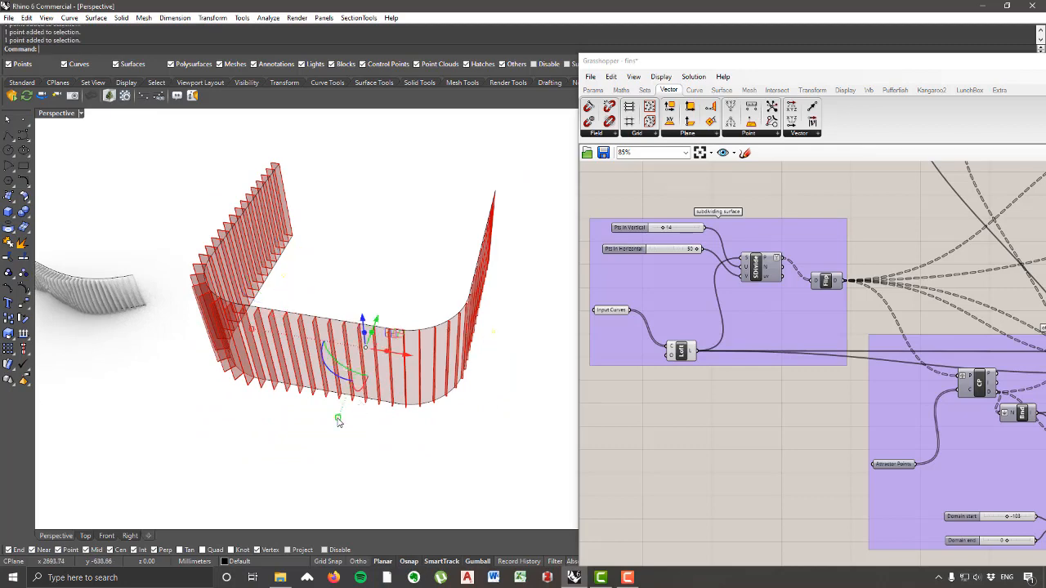
scroll(859, 367, down, 5)
right_drag(815, 362, 665, 244)
scroll(711, 258, up, 5)
right_click(723, 339)
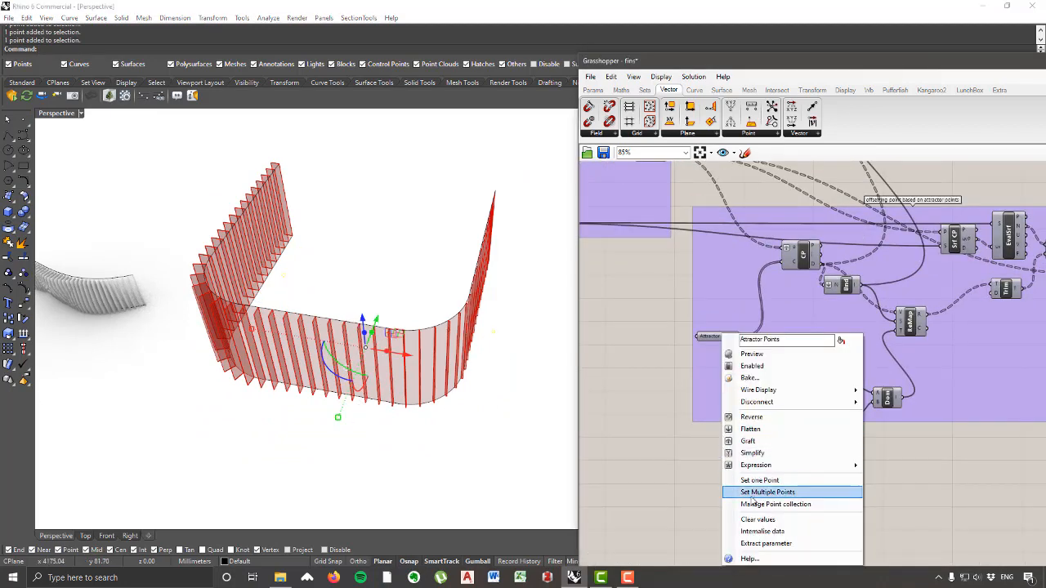
click(754, 497)
drag(363, 315, 271, 315)
right_drag(271, 315, 180, 311)
Step: Raise the maximum of the Pts in Horizontal slider to 200 and set its value to 200
scroll(922, 277, down, 3)
right_drag(654, 192, 779, 253)
scroll(779, 253, up, 5)
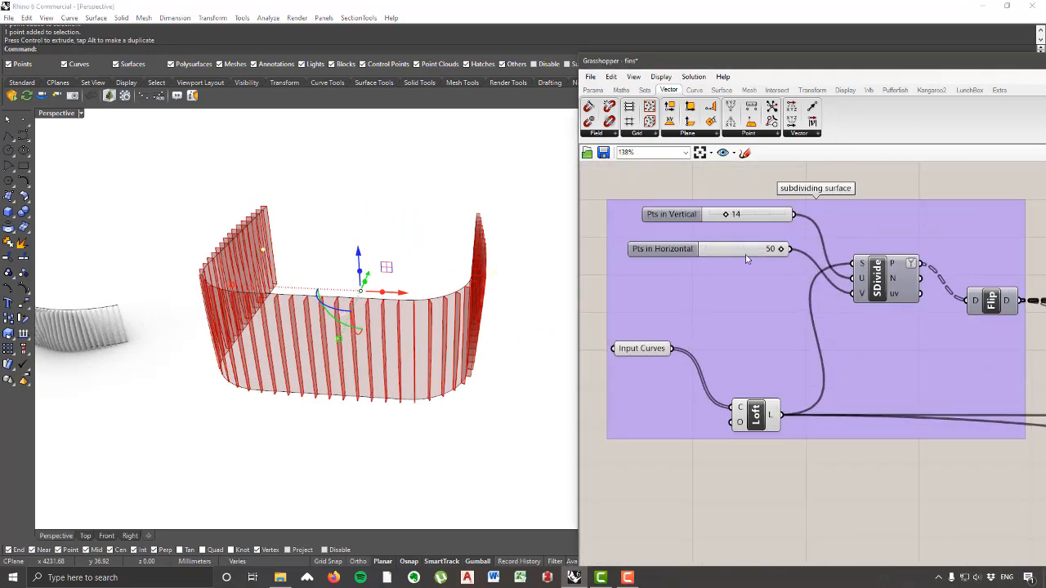
click(682, 258)
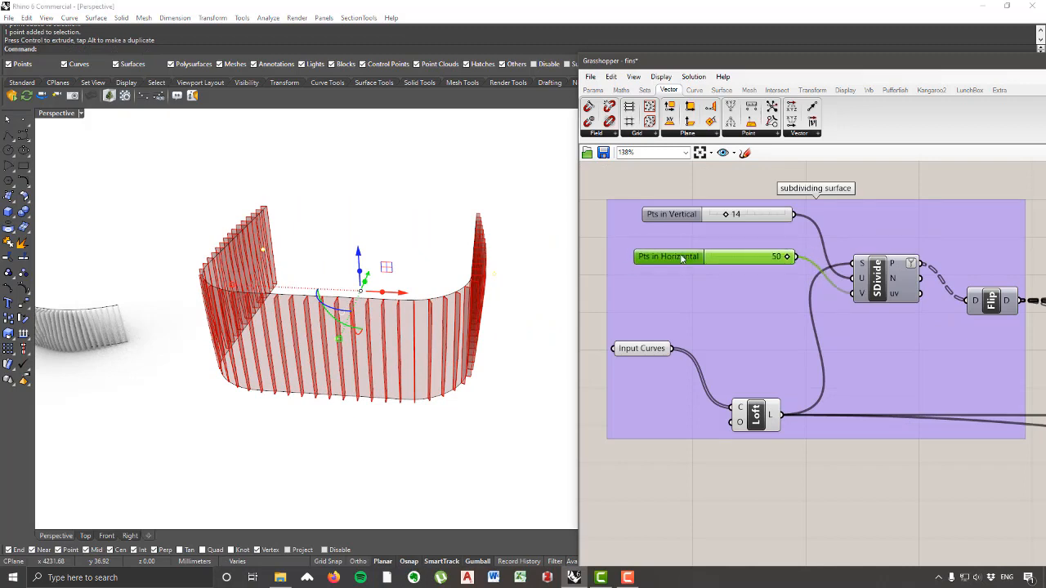
double_click(682, 259)
double_click(721, 288)
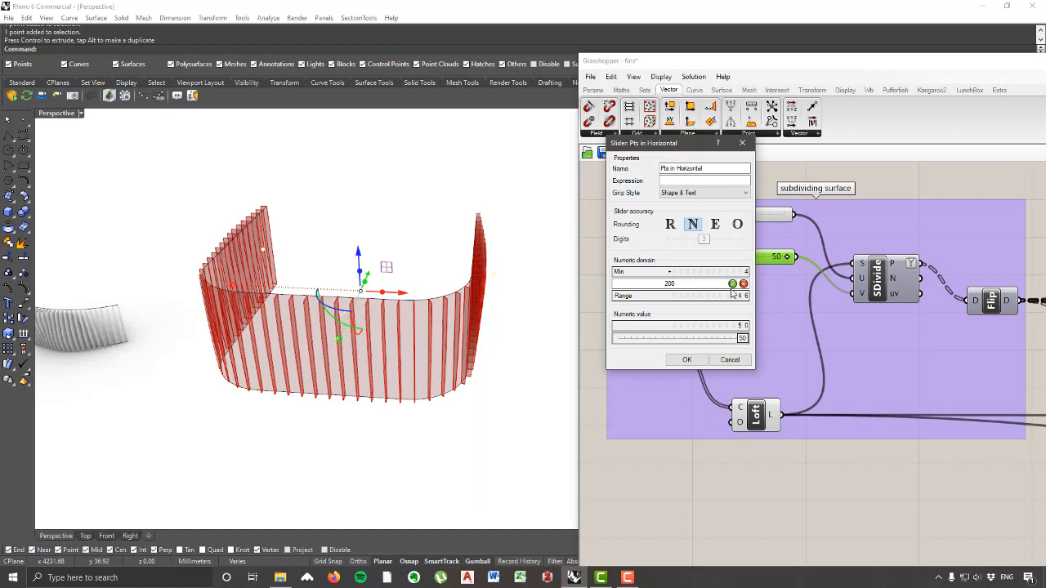
click(733, 283)
click(686, 360)
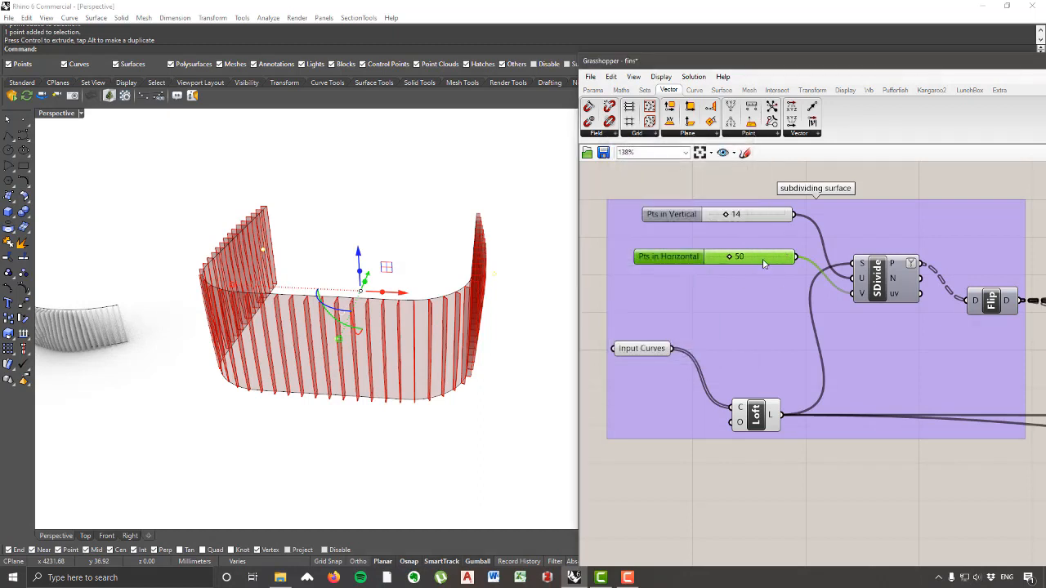
double_click(764, 262)
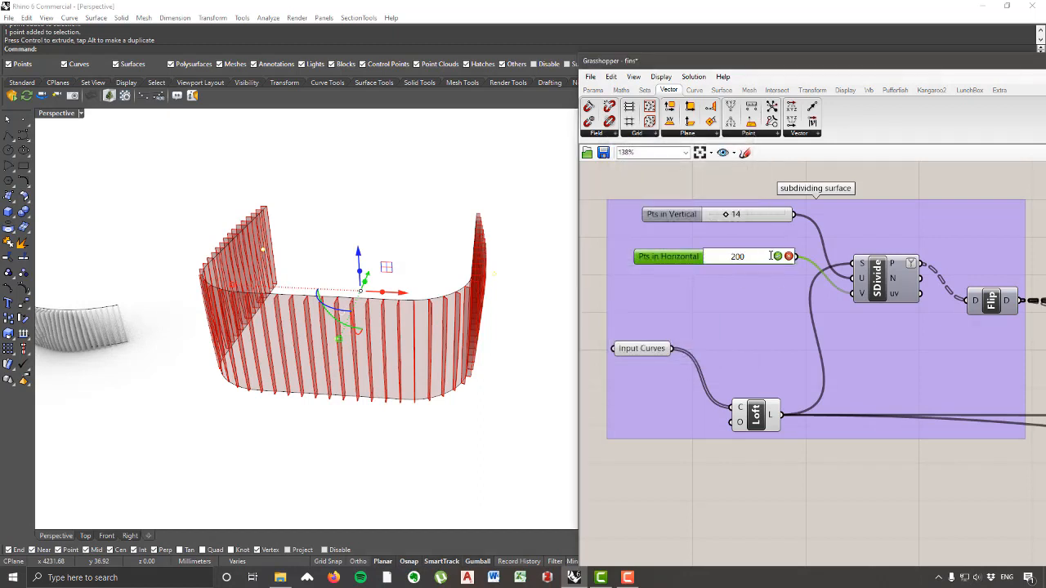
click(778, 257)
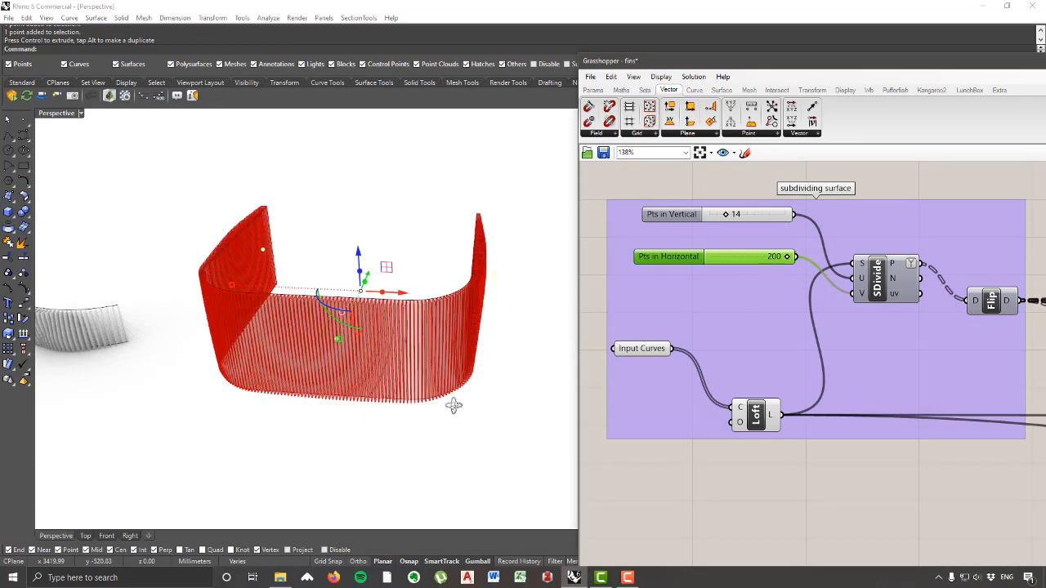
right_drag(452, 404, 880, 411)
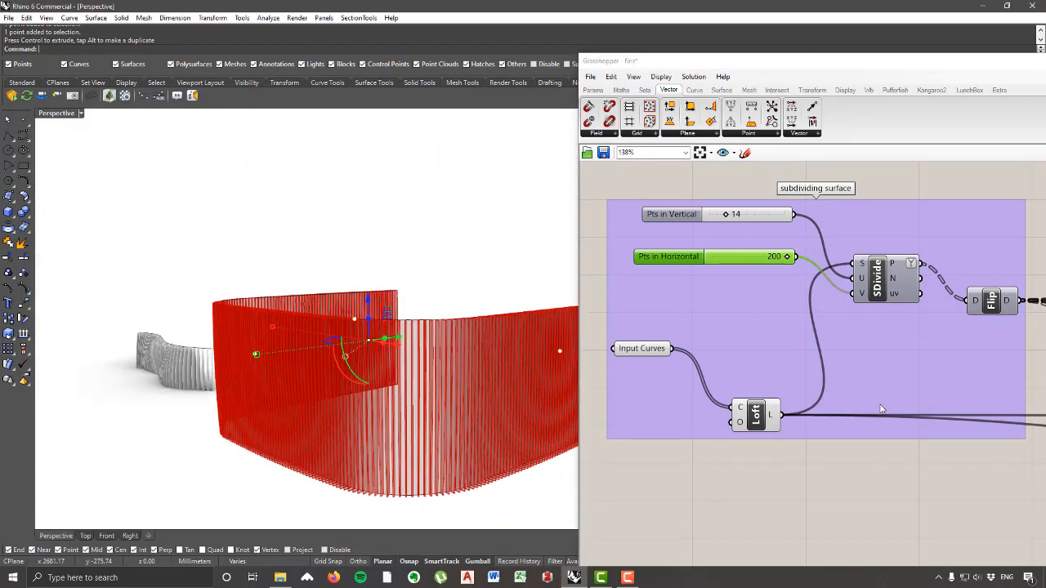
Step: Test a large positive value on the Domain start slider and set it to -500
scroll(880, 411, down, 3)
right_drag(872, 456, 734, 362)
scroll(711, 328, up, 3)
scroll(719, 296, up, 4)
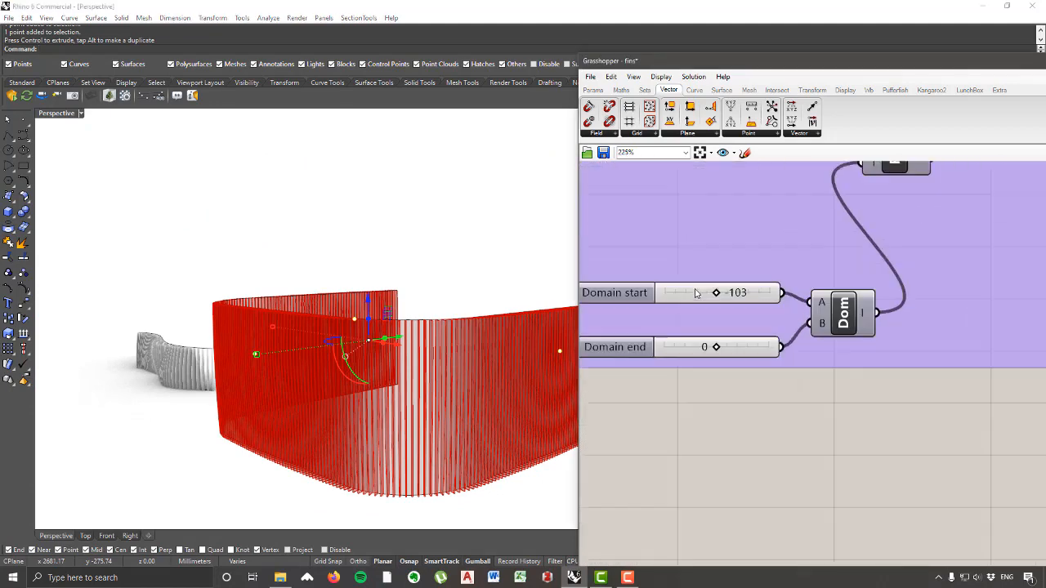
drag(741, 296, 741, 296)
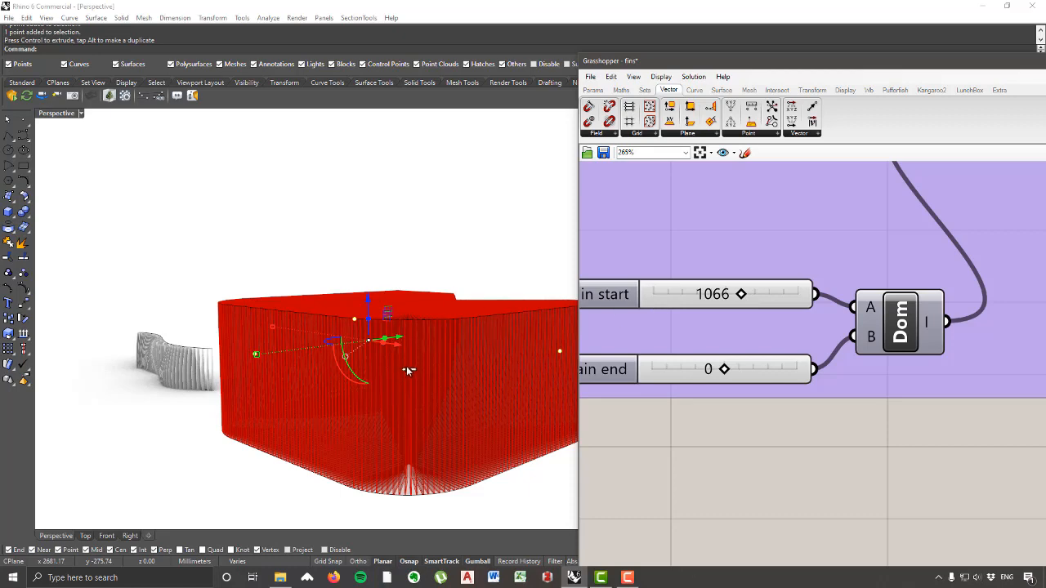
right_drag(417, 372, 458, 327)
double_click(756, 296)
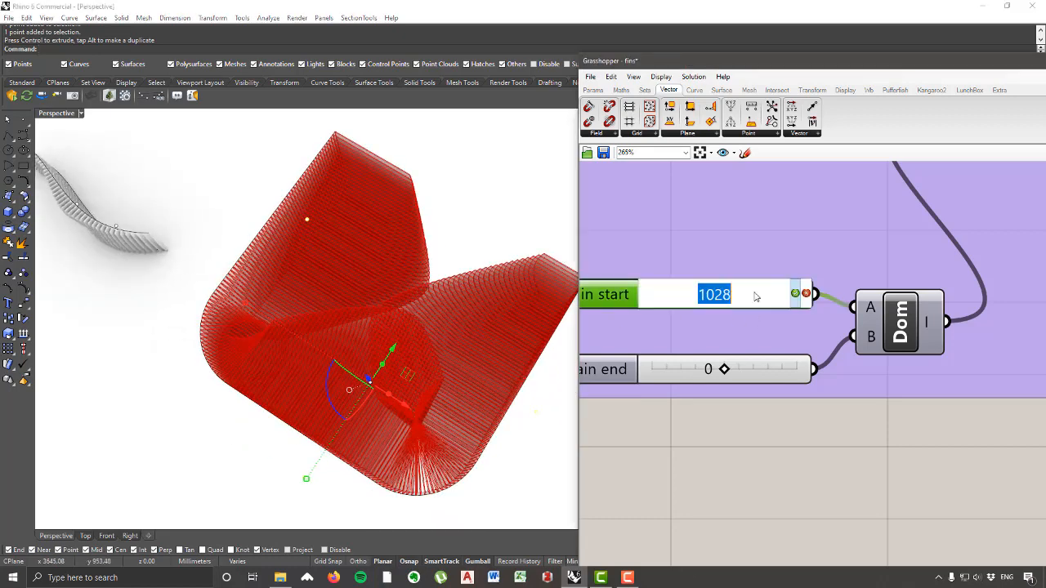
text(-500)
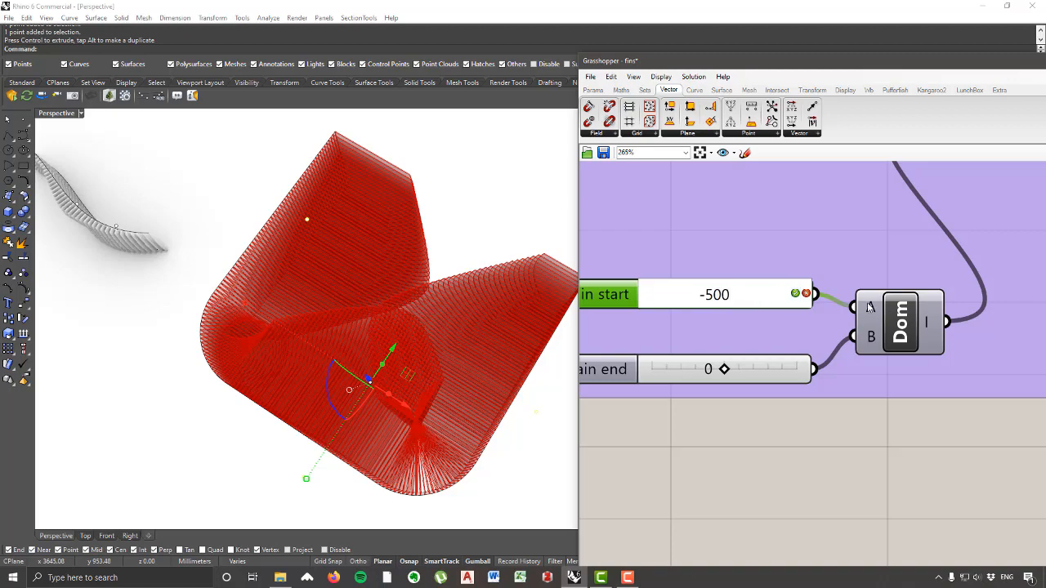
click(795, 294)
right_drag(431, 404, 523, 392)
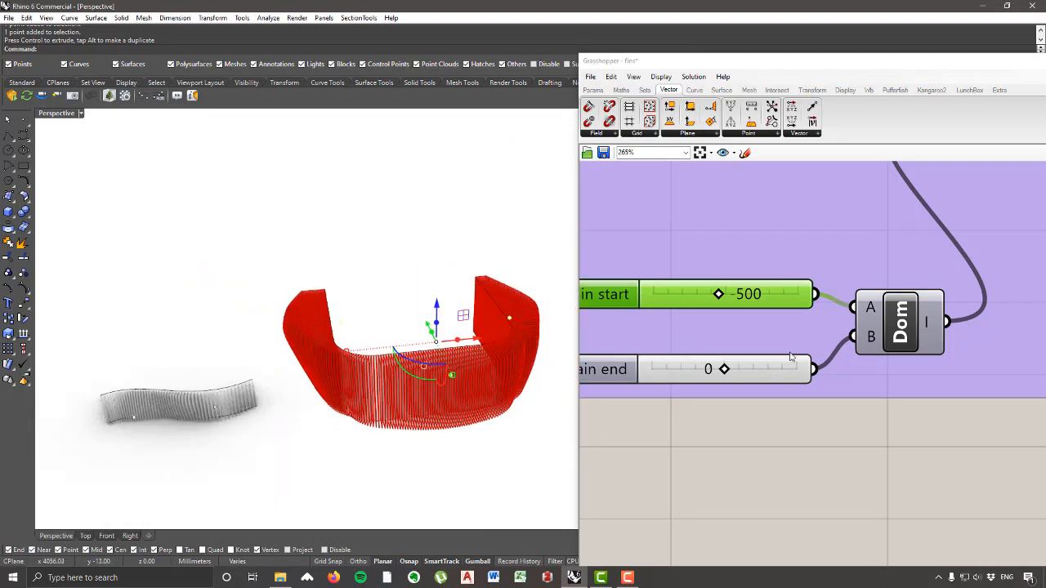
Step: Bake the final Extrude component's fins into the Rhino model with default attributes and minimize the Grasshopper window
scroll(670, 400, down, 6)
scroll(913, 307, up, 10)
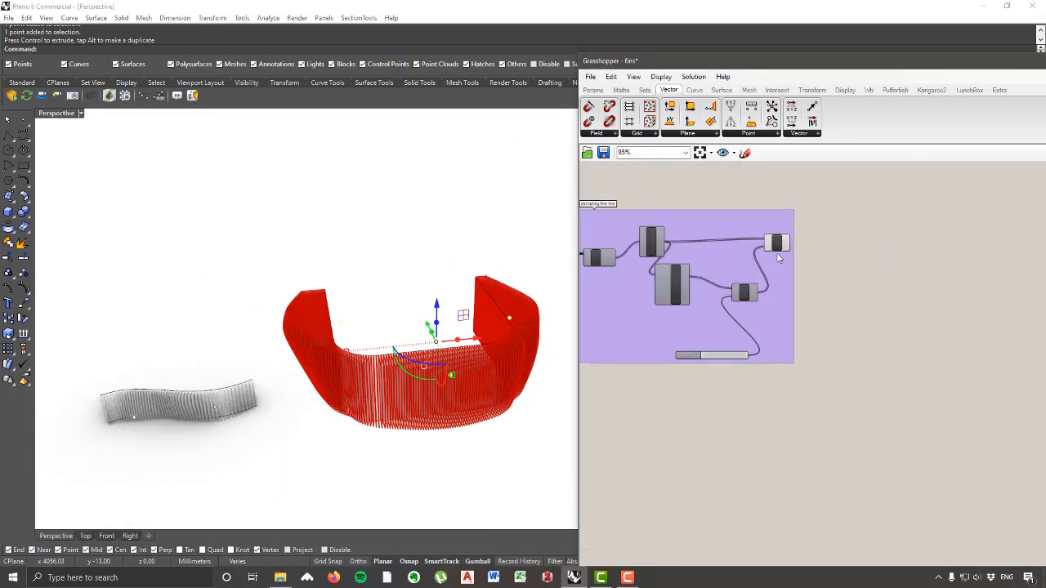
click(743, 244)
right_click(746, 245)
click(772, 290)
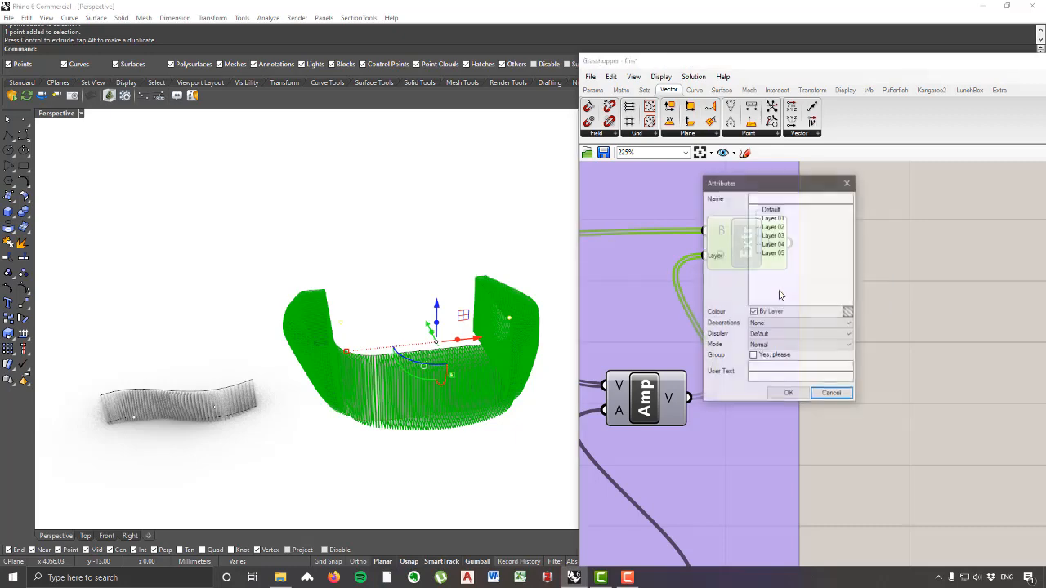
click(790, 392)
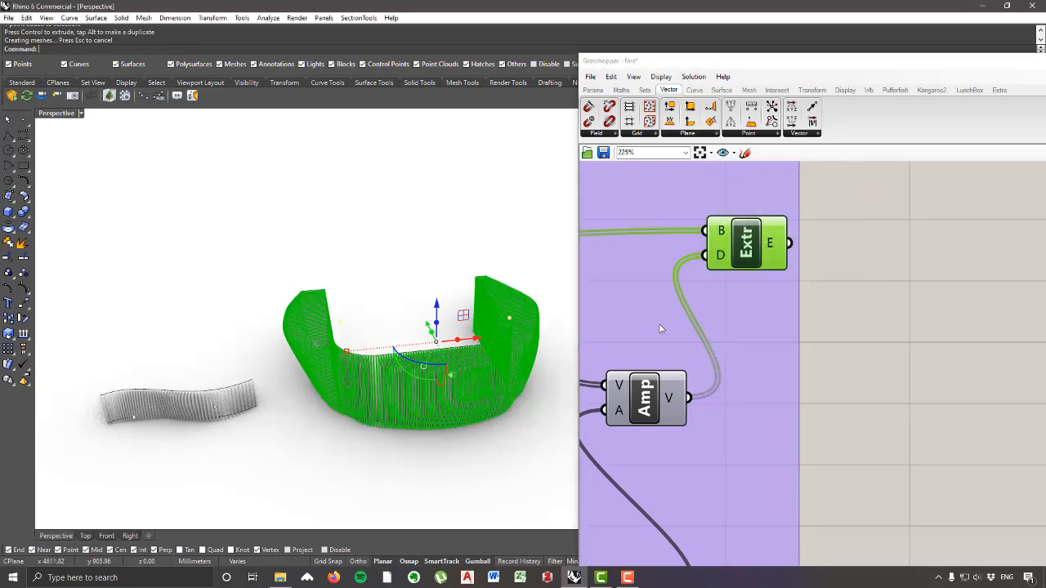
double_click(982, 70)
click(862, 272)
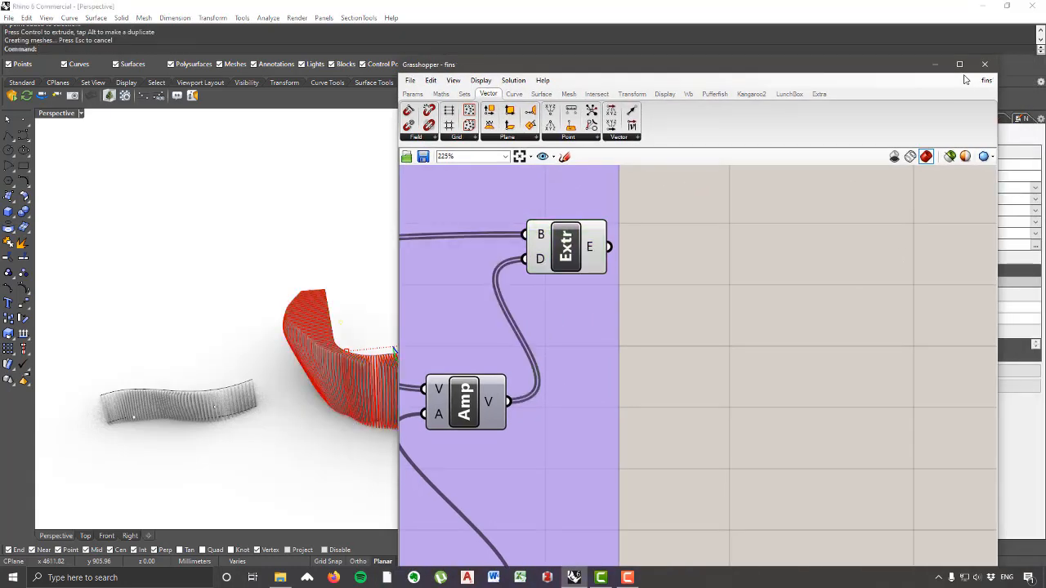
click(936, 65)
Step: Examine the baked U-shaped fin facade from above, the front and the corners, checking how fin depth varies
right_drag(490, 409, 465, 144)
click(385, 480)
scroll(410, 486, up, 5)
scroll(470, 310, down, 3)
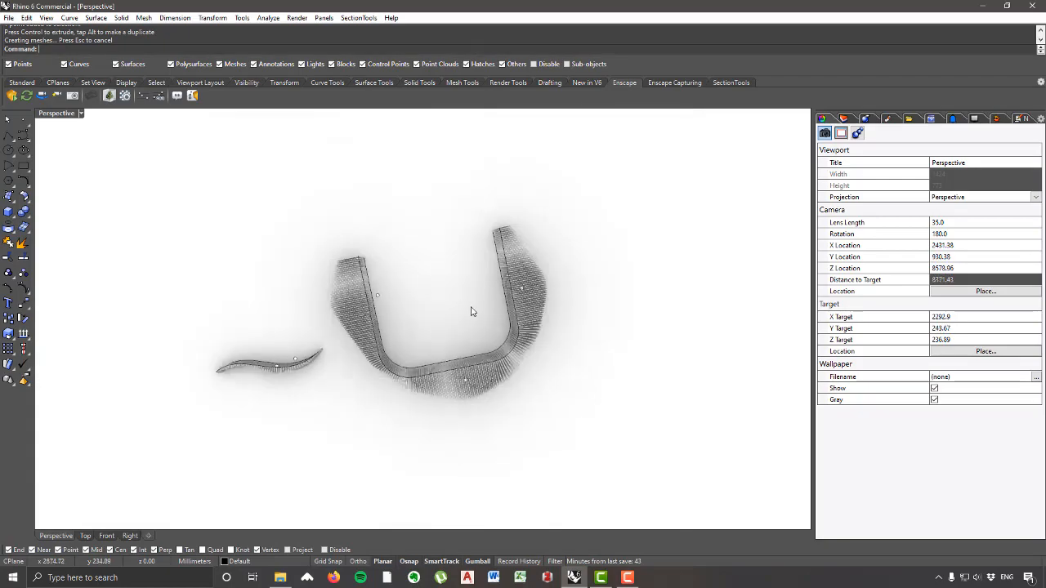
scroll(418, 375, up, 2)
scroll(474, 446, up, 4)
right_drag(474, 446, 486, 354)
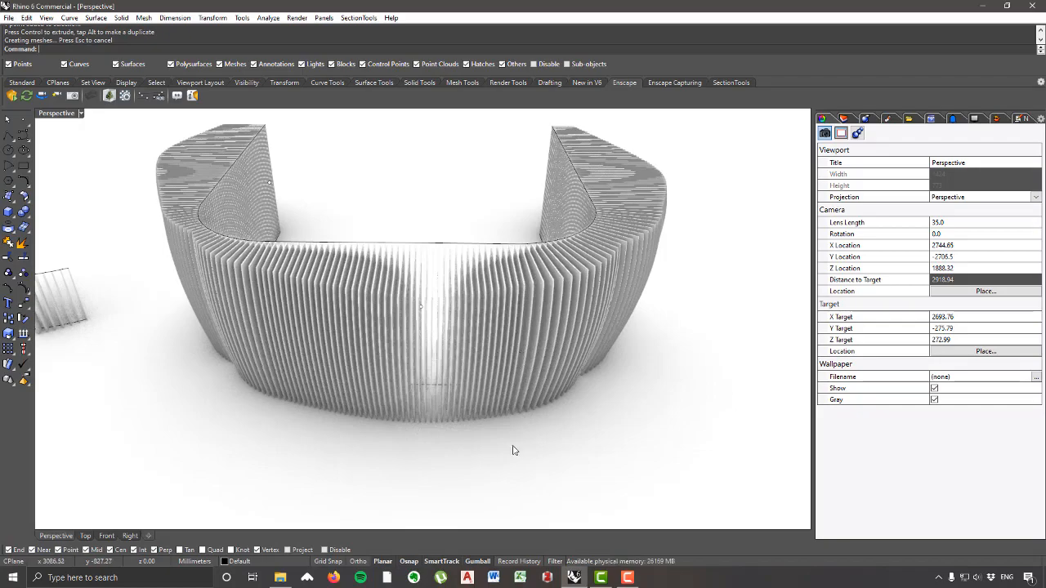
right_drag(570, 442, 553, 540)
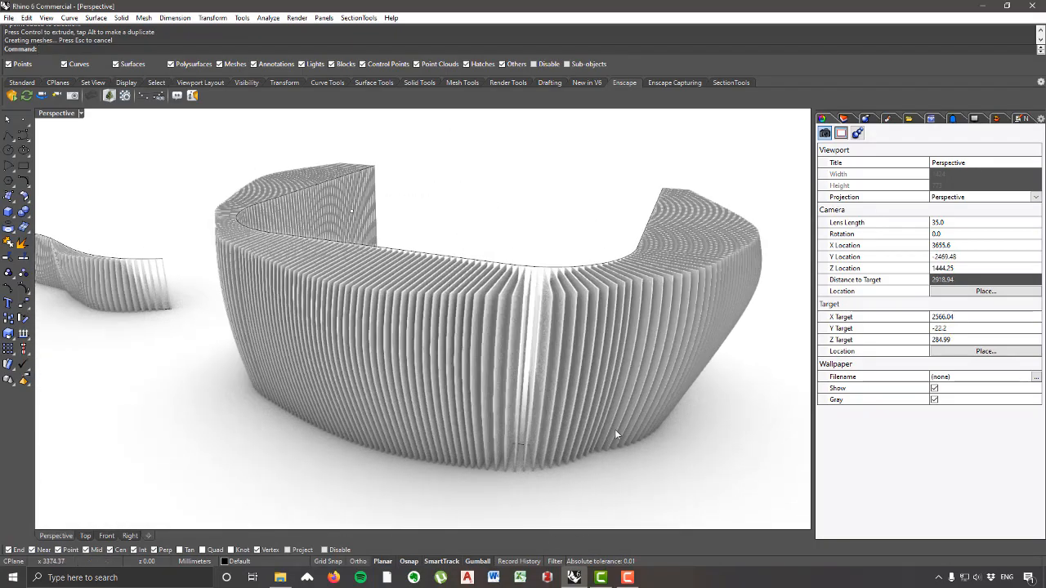
right_drag(586, 315, 572, 324)
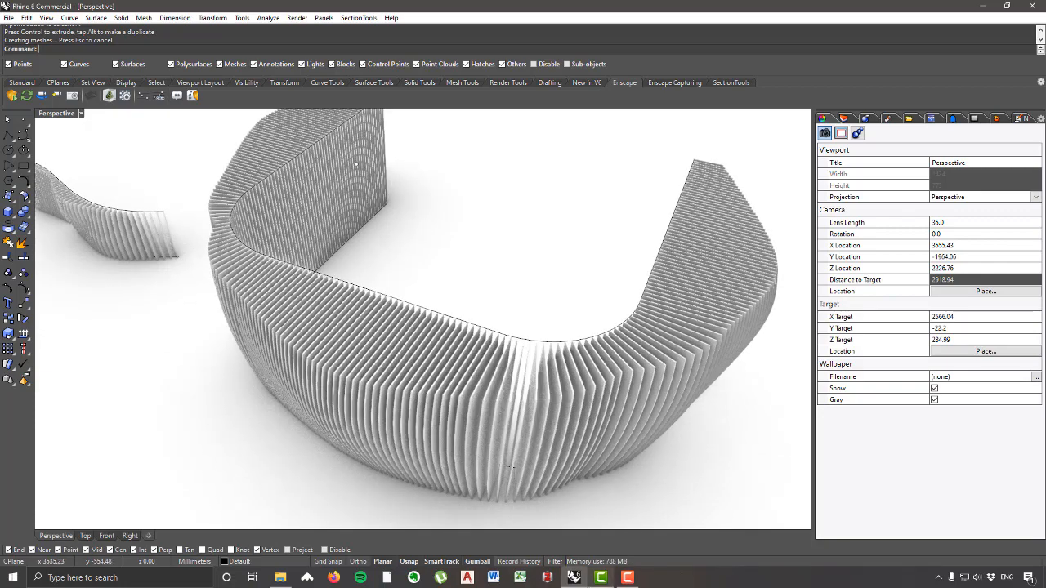
click(603, 581)
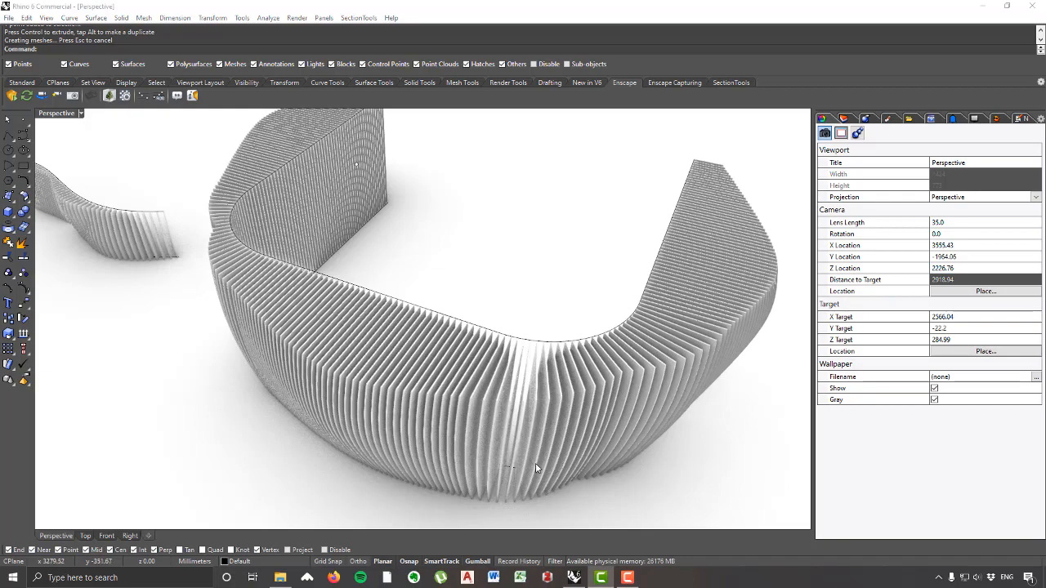
right_drag(534, 421, 571, 368)
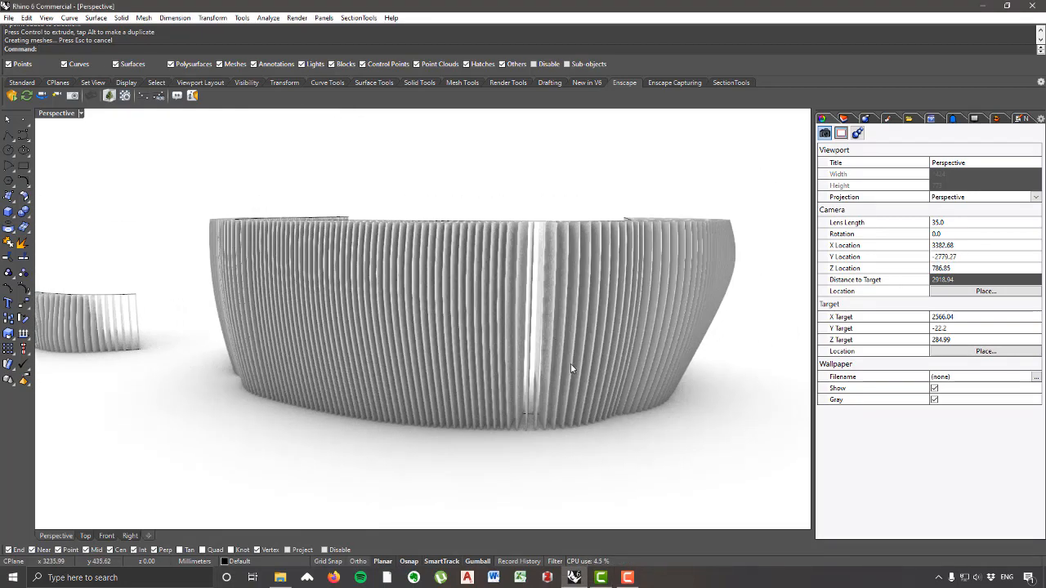
right_drag(538, 326, 480, 333)
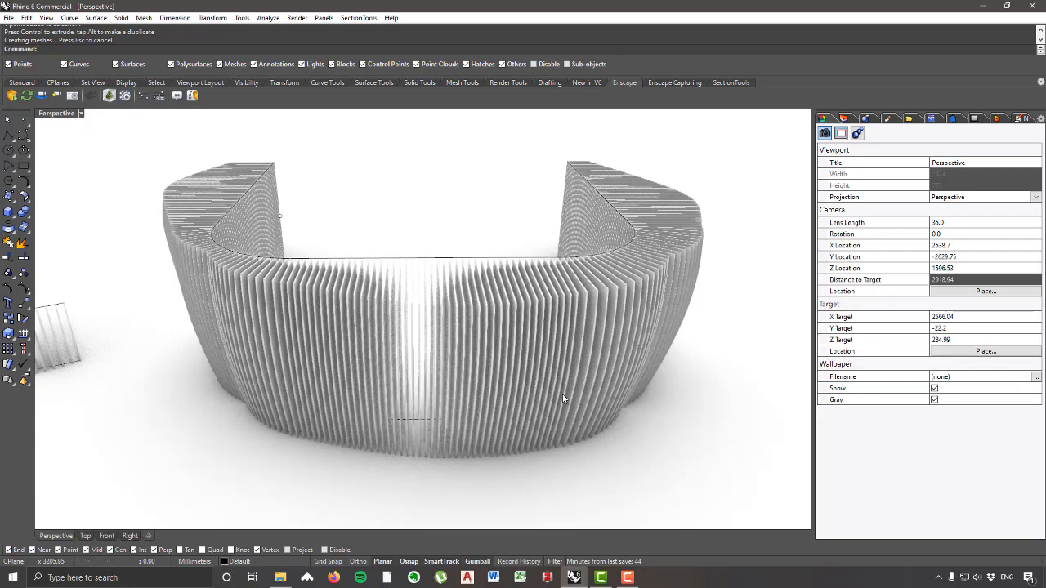
scroll(488, 340, down, 6)
right_drag(488, 340, 471, 369)
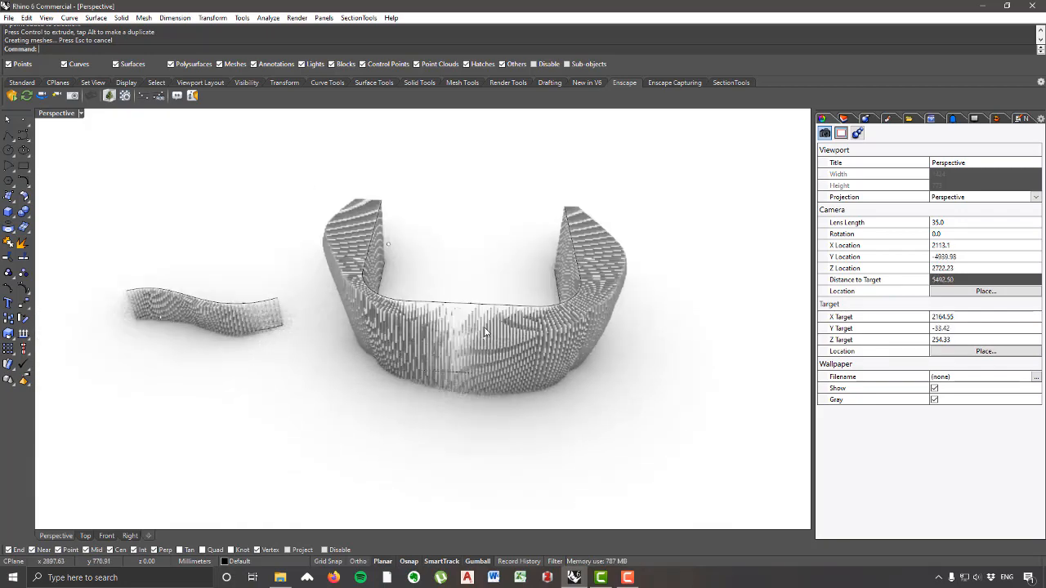
scroll(448, 321, up, 6)
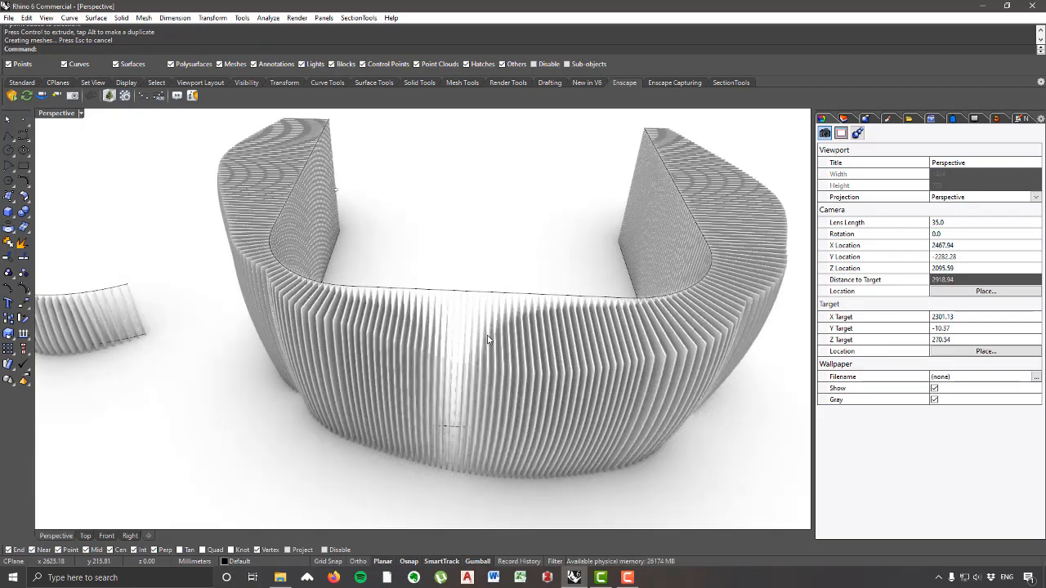
right_drag(548, 356, 589, 365)
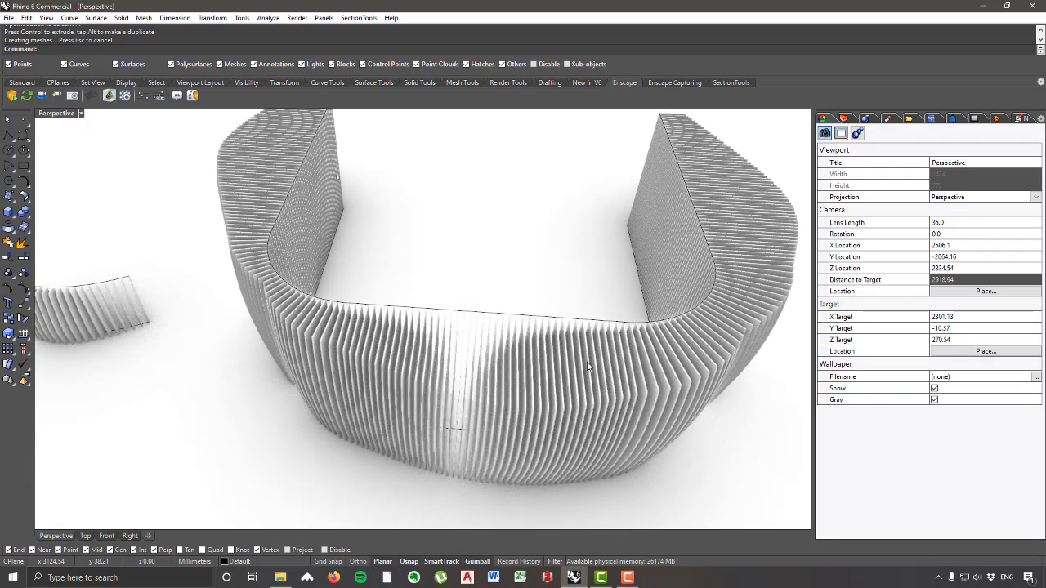
scroll(619, 350, down, 5)
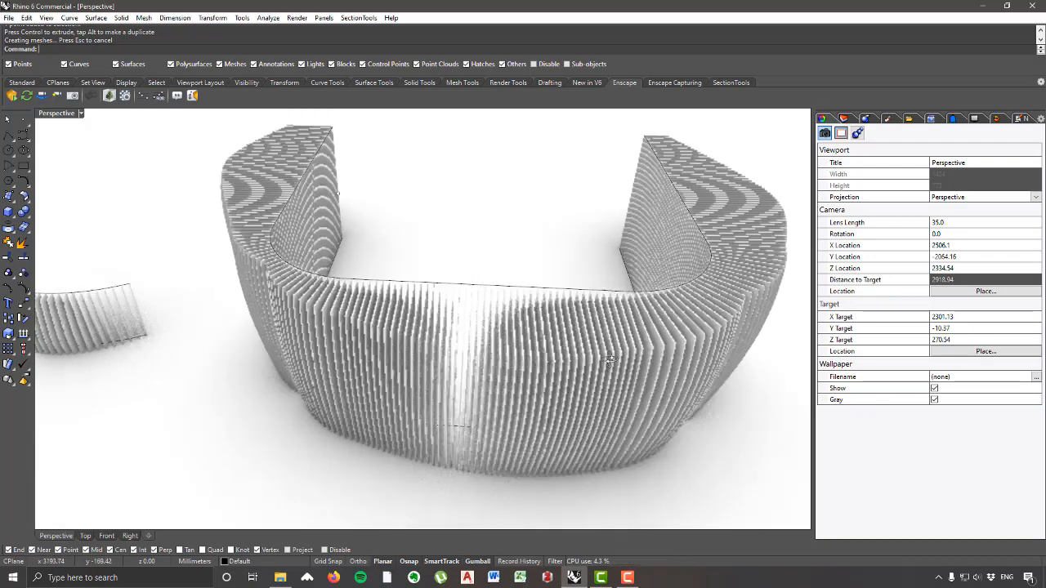
right_drag(619, 349, 507, 249)
scroll(507, 249, up, 3)
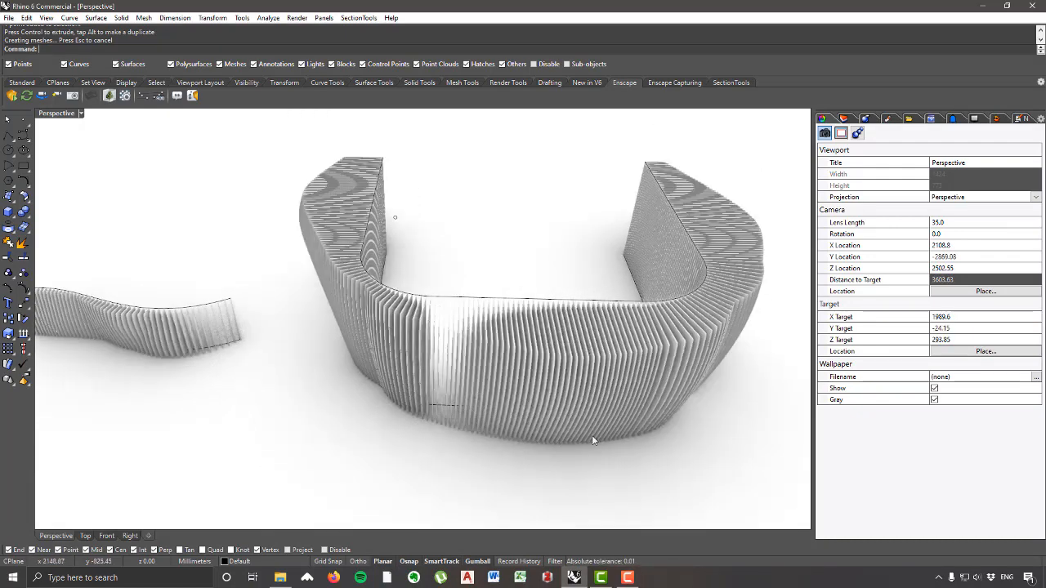
right_drag(624, 389, 636, 402)
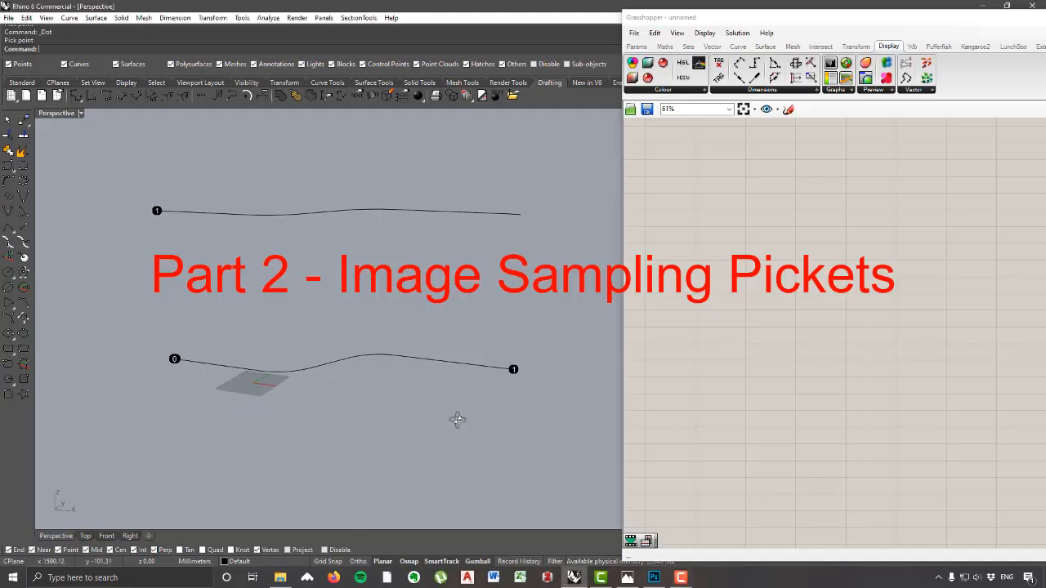
Step: Delete the upper curve with its text dot and the two text dots at the lower curve's ends
drag(537, 256, 38, 119)
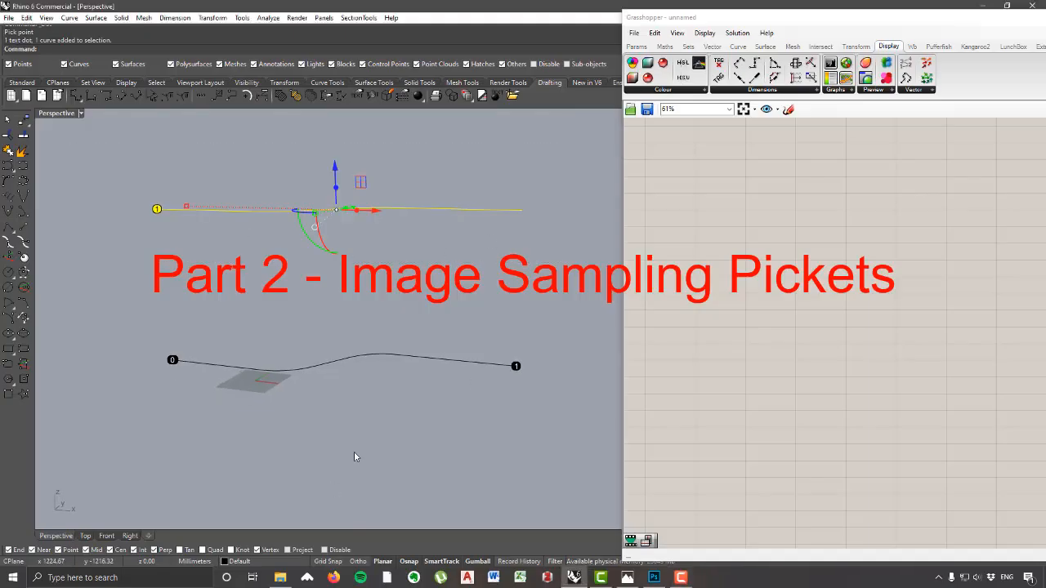
key(Delete)
drag(179, 365, 223, 398)
key(Delete)
drag(486, 343, 551, 404)
key(Delete)
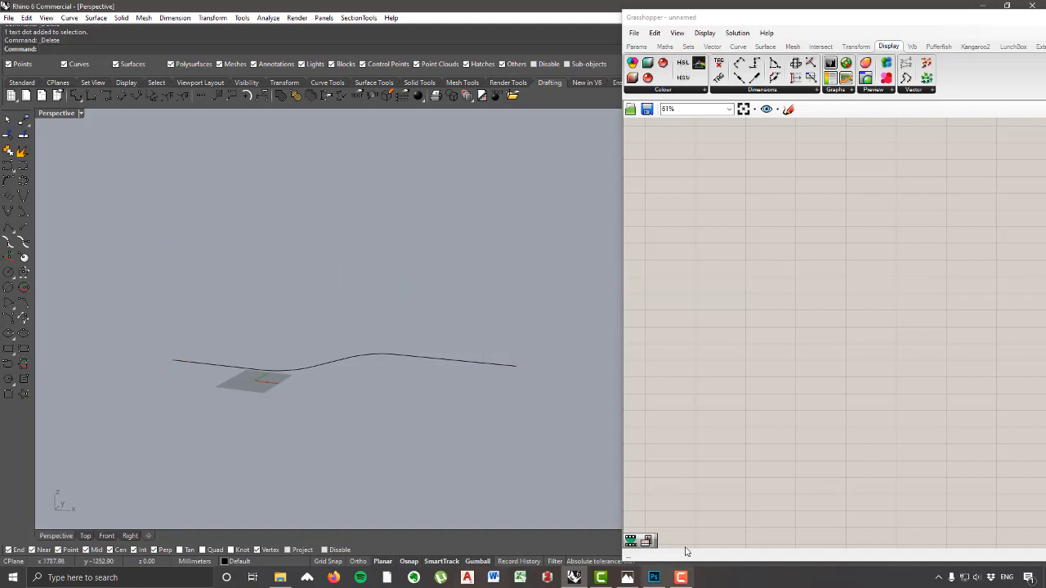
Step: Review the reference photo of the Apical Reform Design Workshop facade and inspect the remaining base curve
click(627, 578)
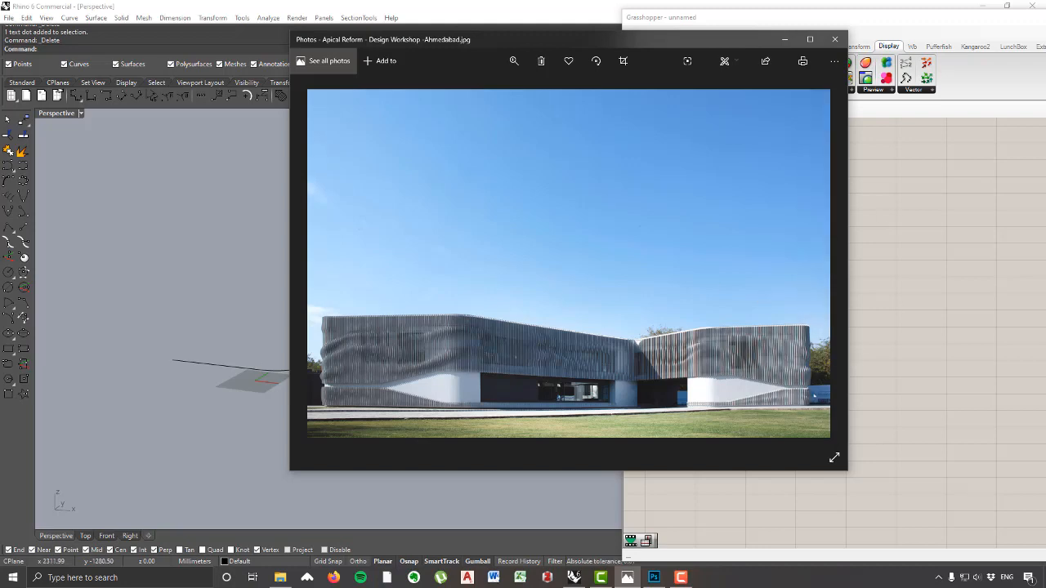
click(959, 313)
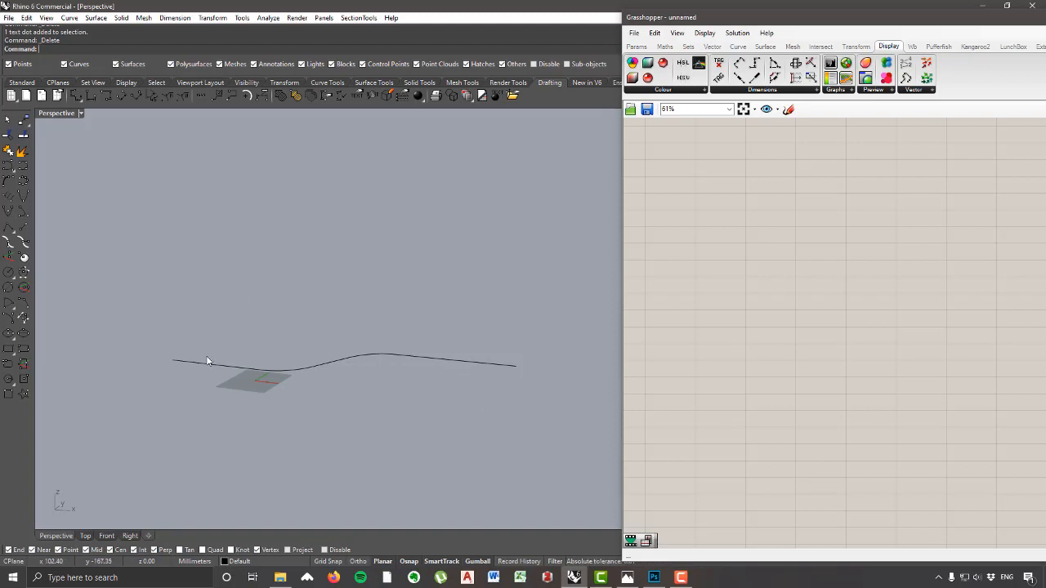
click(317, 366)
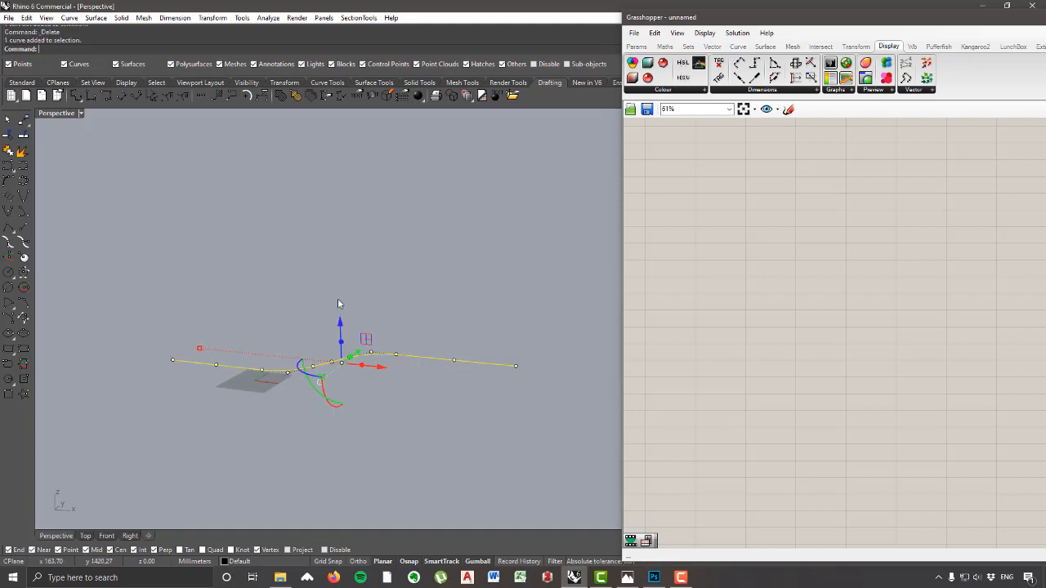
click(298, 279)
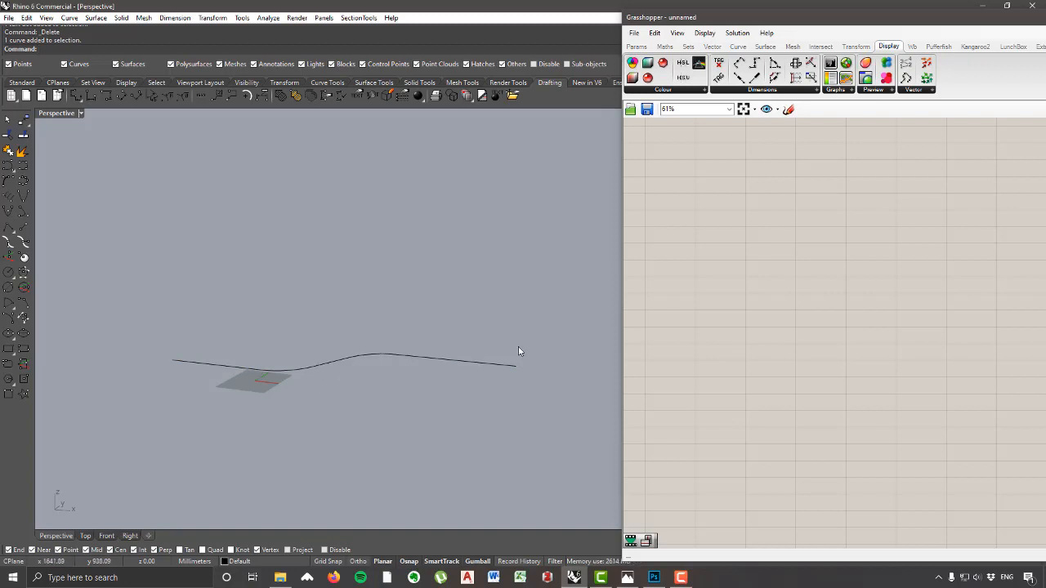
Step: Copy the wavy base curve vertically upward to form the top edge of the facade
click(463, 366)
right_drag(469, 422, 469, 430)
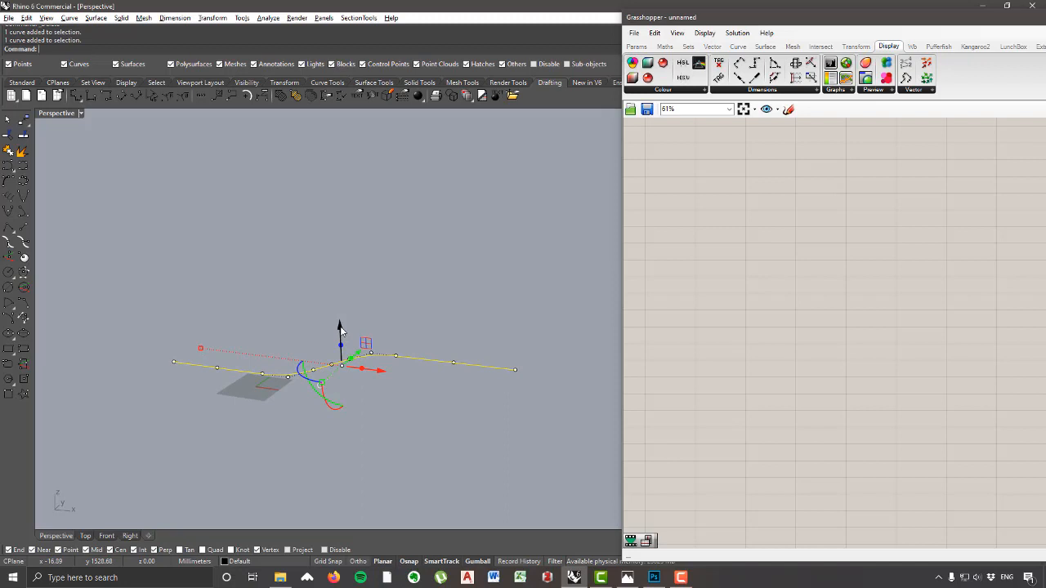
alt+drag(341, 326, 342, 176)
click(393, 306)
key(Escape)
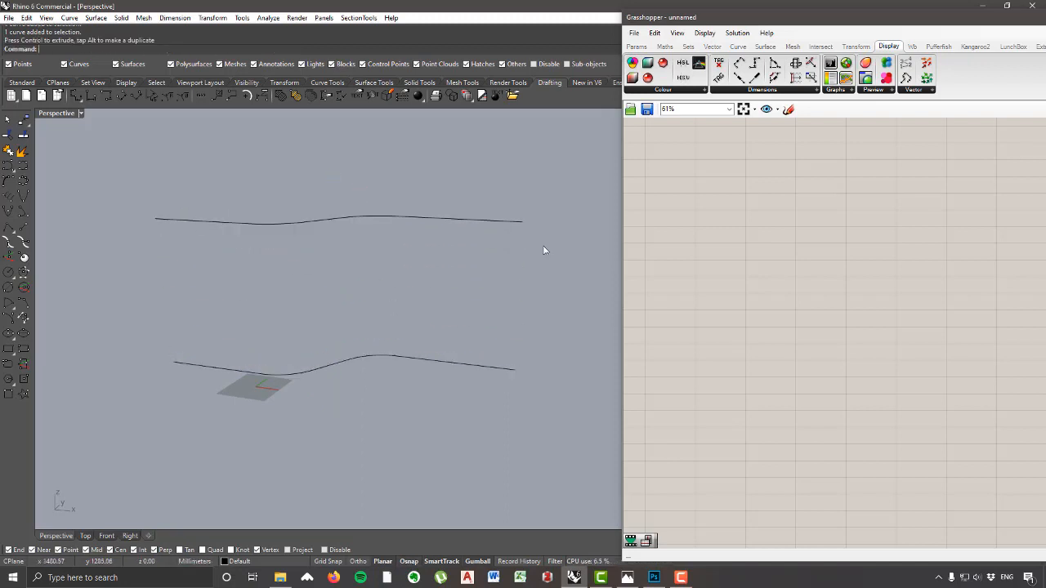
Step: Add a Curve parameter to the canvas and reference both the lower and upper wavy curves in it
click(636, 47)
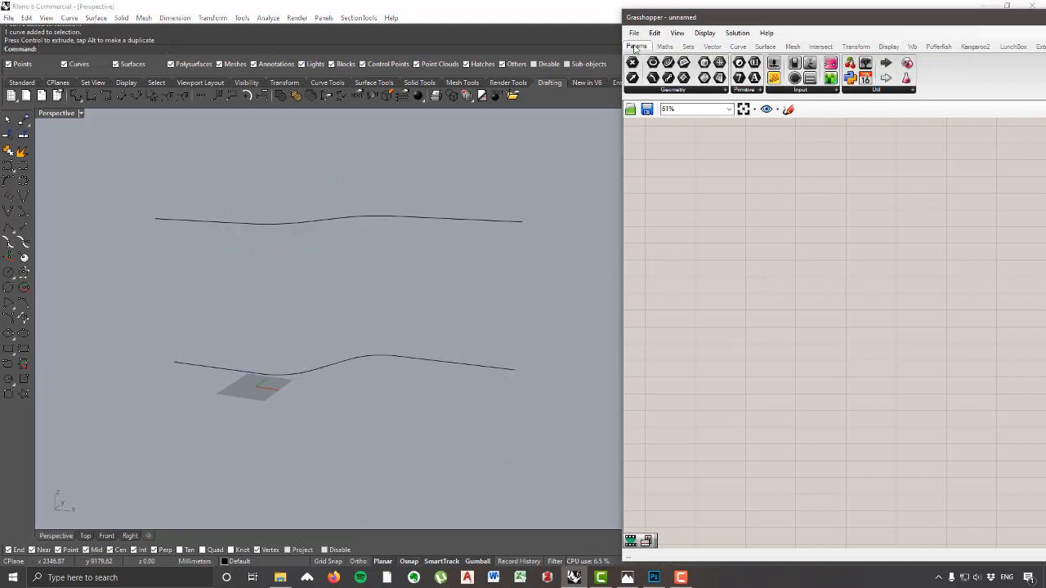
click(675, 90)
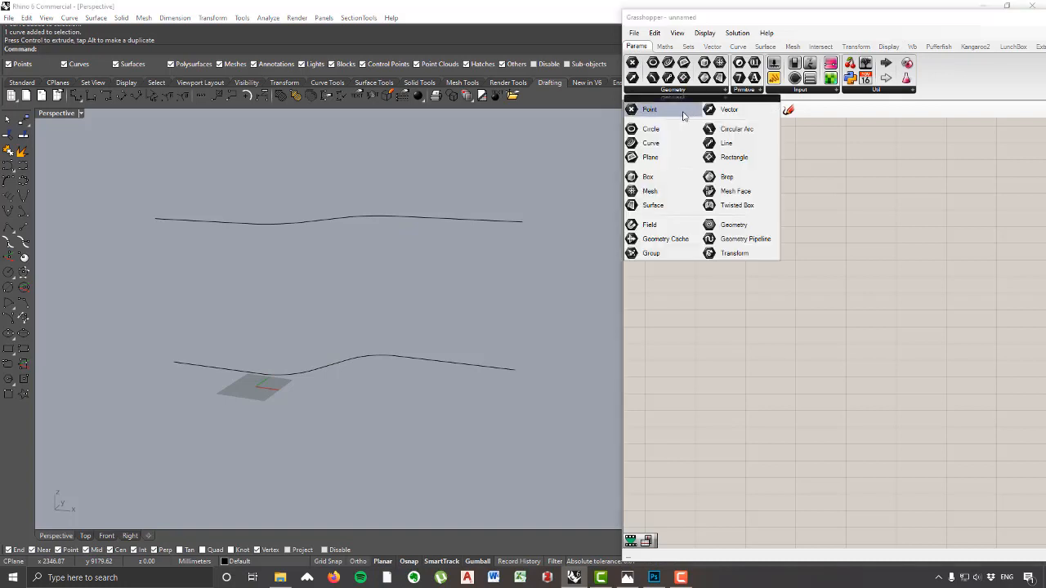
drag(652, 145, 699, 235)
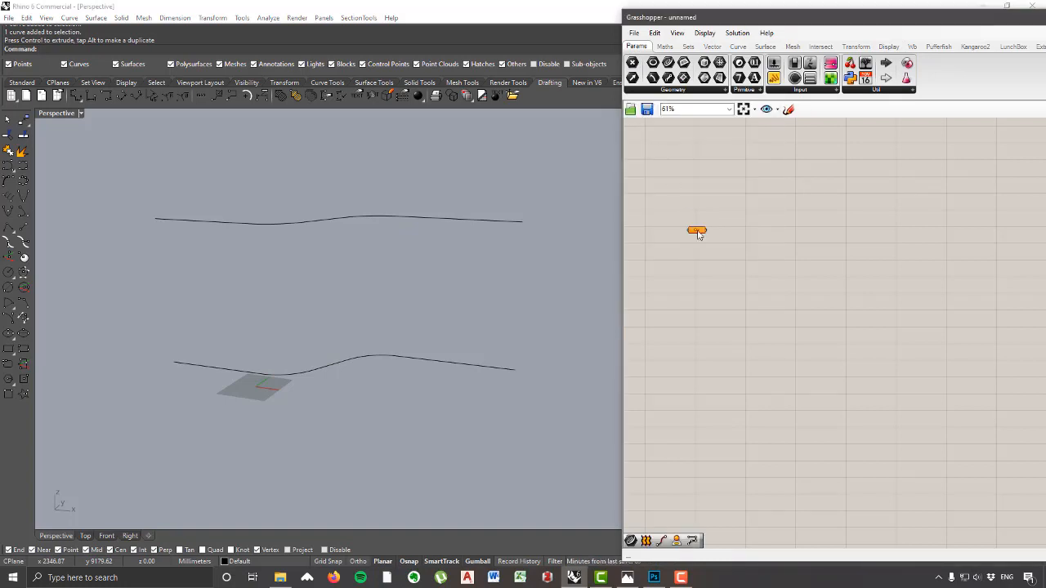
right_click(696, 233)
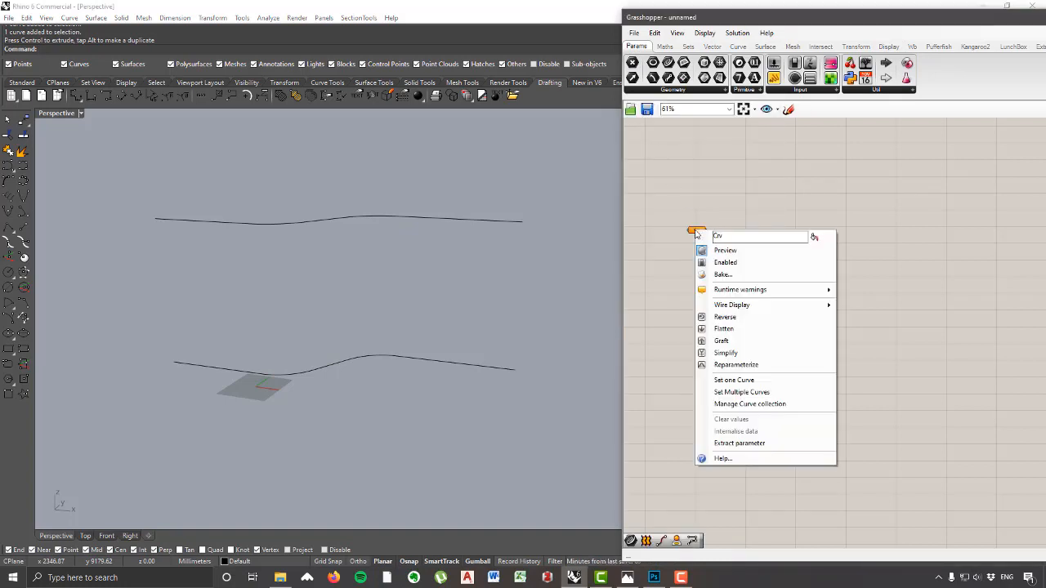
click(741, 394)
click(467, 365)
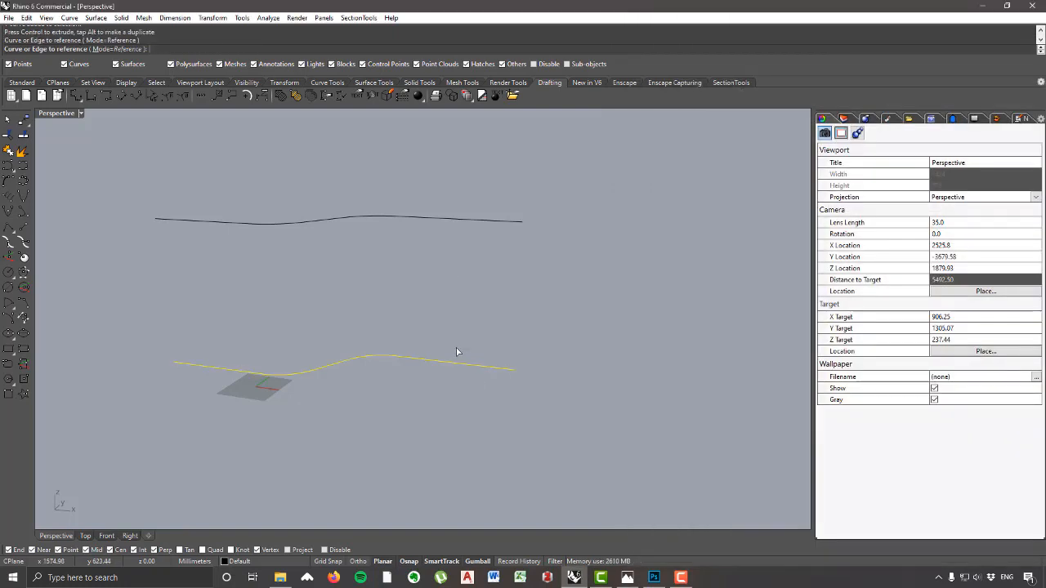
click(446, 217)
key(Return)
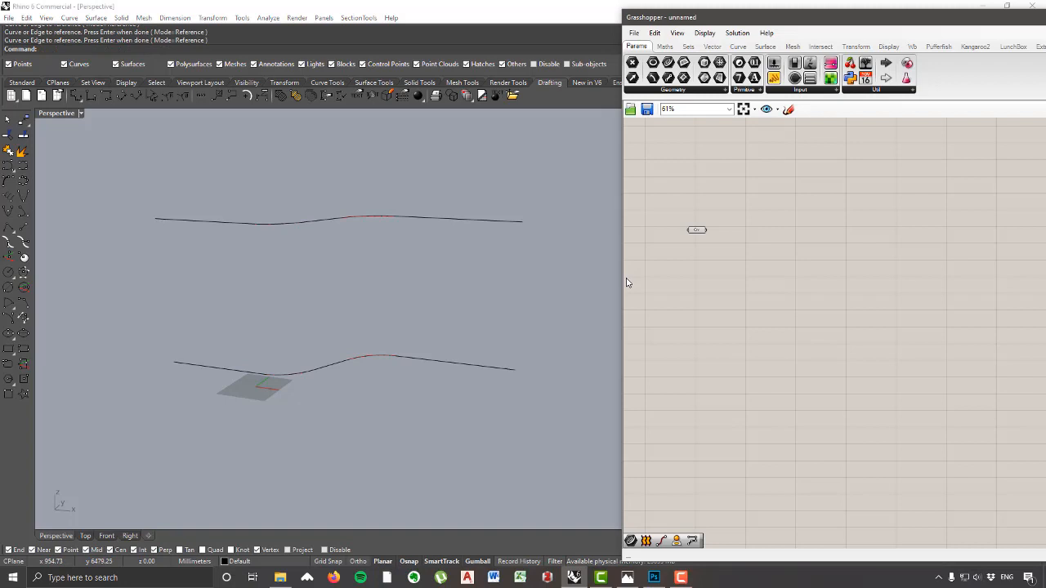
Step: Rename the Curve parameter as "Input Wall Curves"
right_click(698, 232)
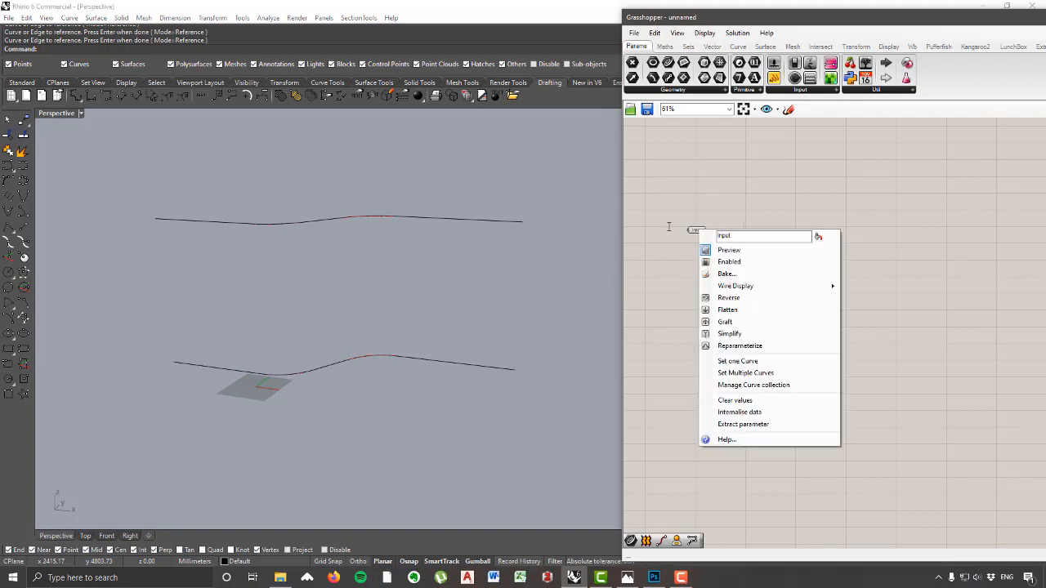
text(Input Wall Curves)
click(860, 184)
mouse_move(369, 282)
right_down()
mouse_move(707, 322)
mouse_move(492, 345)
mouse_move(367, 280)
right_up()
scroll(367, 279, up, 3)
scroll(367, 281, up, 3)
scroll(652, 319, down, 2)
scroll(434, 338, down, 2)
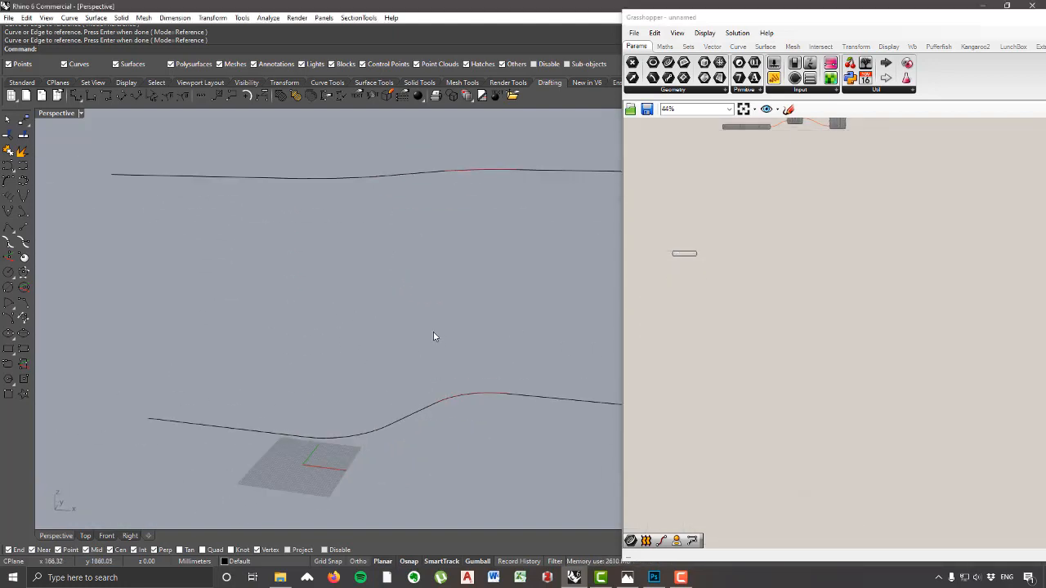
right_drag(790, 349, 803, 248)
scroll(699, 145, up, 5)
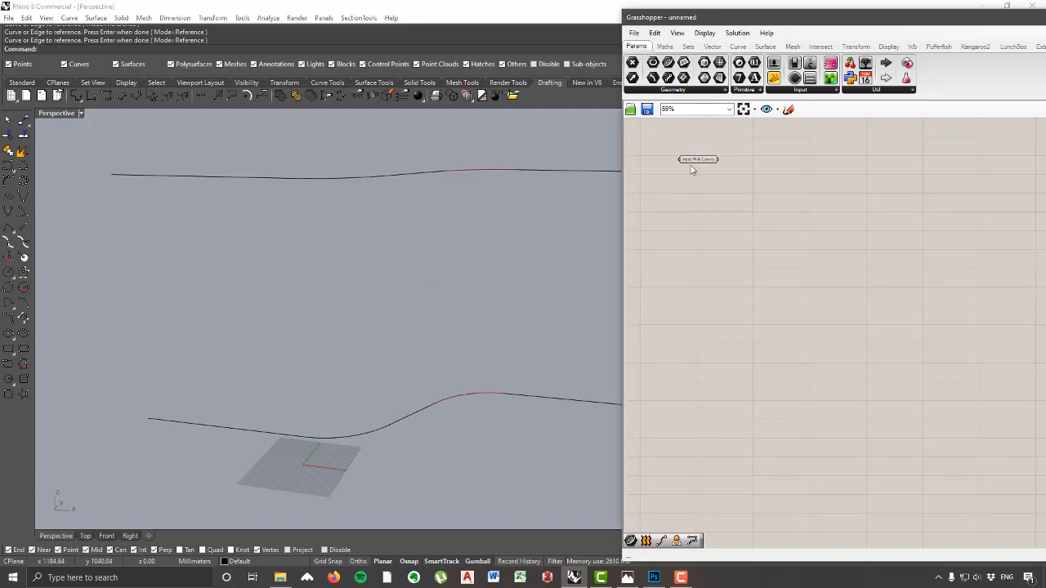
right_drag(713, 198, 717, 244)
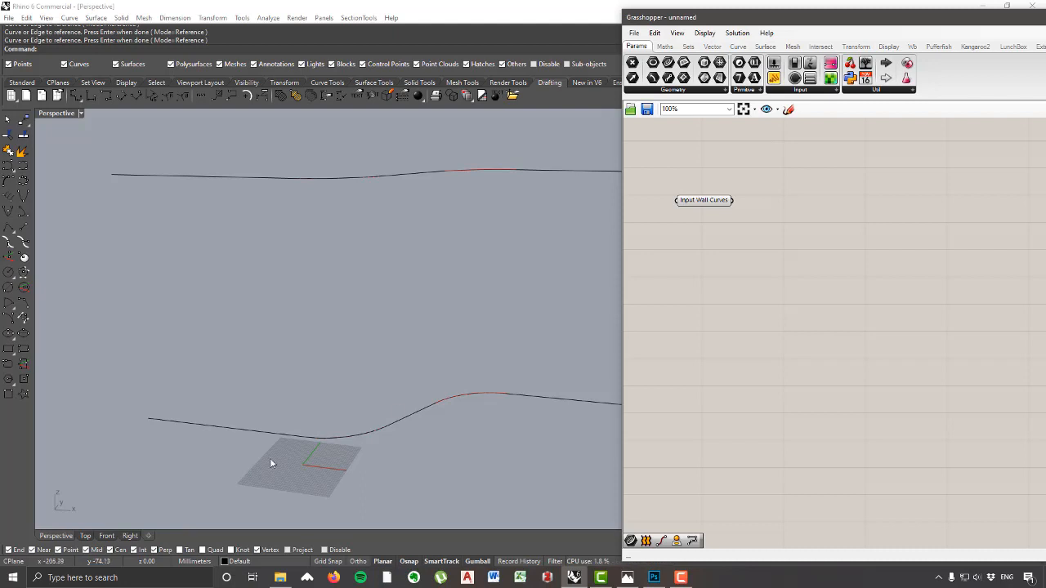
Step: Add a Loft component and feed it the Input Wall Curves to build the wall surface
scroll(324, 405, down, 7)
right_drag(335, 403, 377, 356)
scroll(377, 355, up, 4)
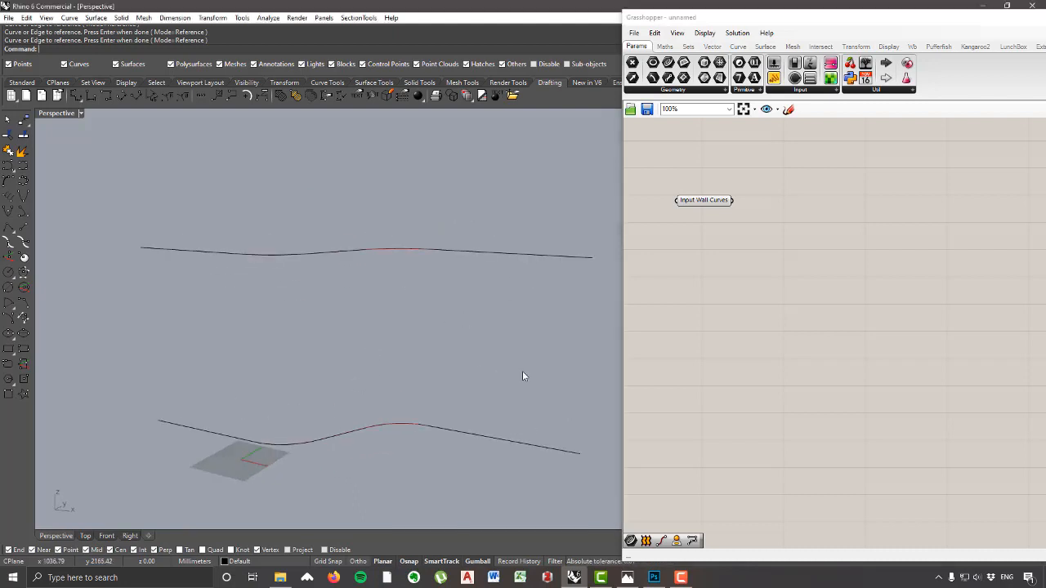
click(762, 47)
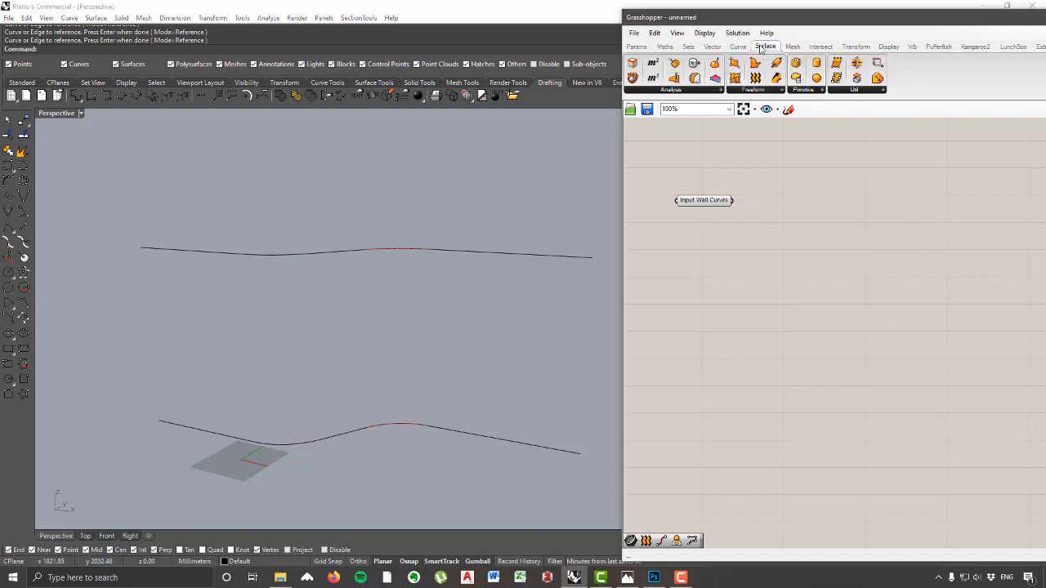
click(749, 90)
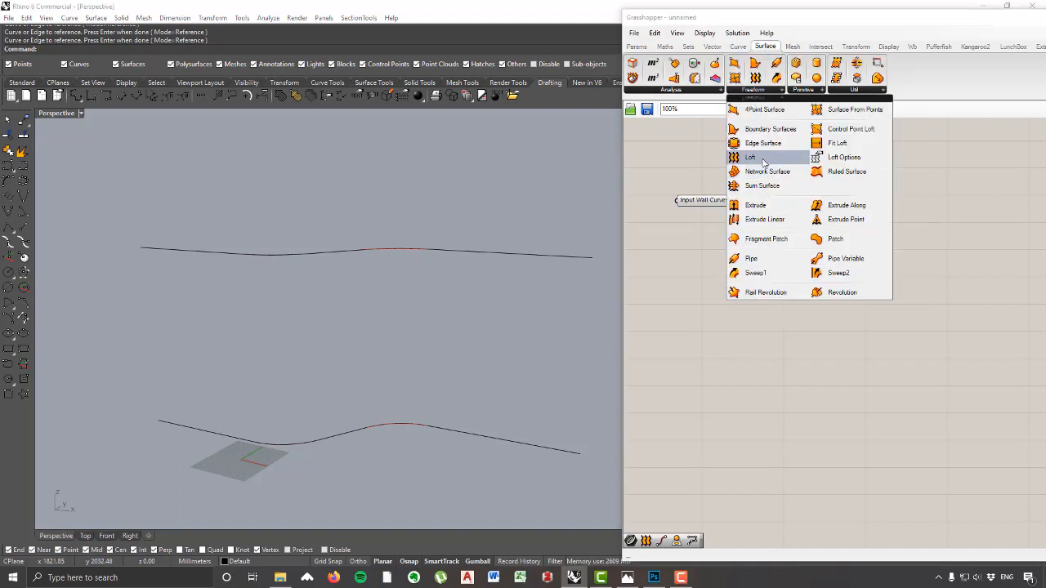
drag(763, 161, 794, 280)
drag(735, 202, 775, 296)
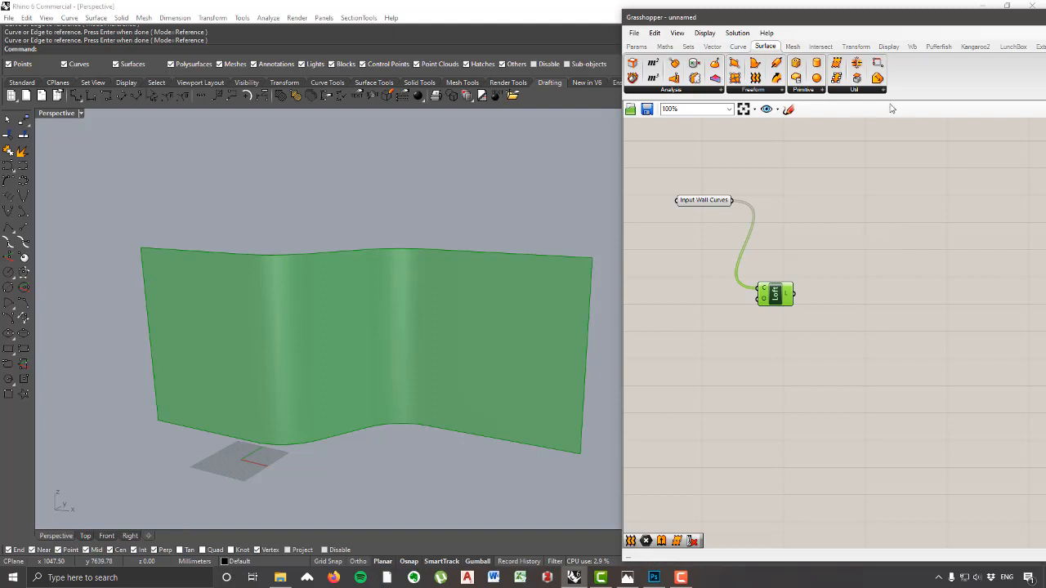
Step: Add a Divide Surface component and connect the loft output to its surface input
click(858, 90)
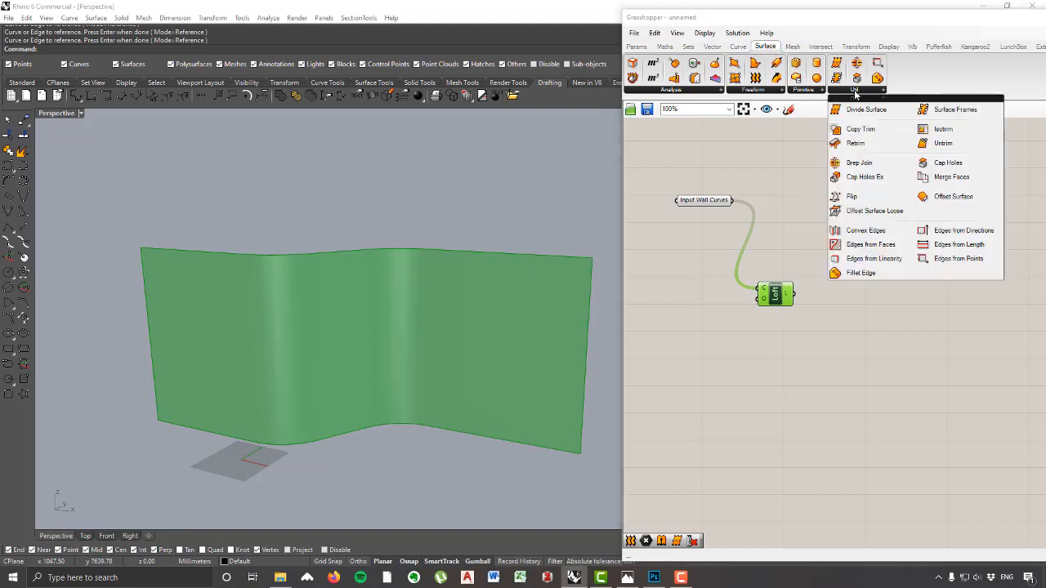
drag(867, 114, 840, 232)
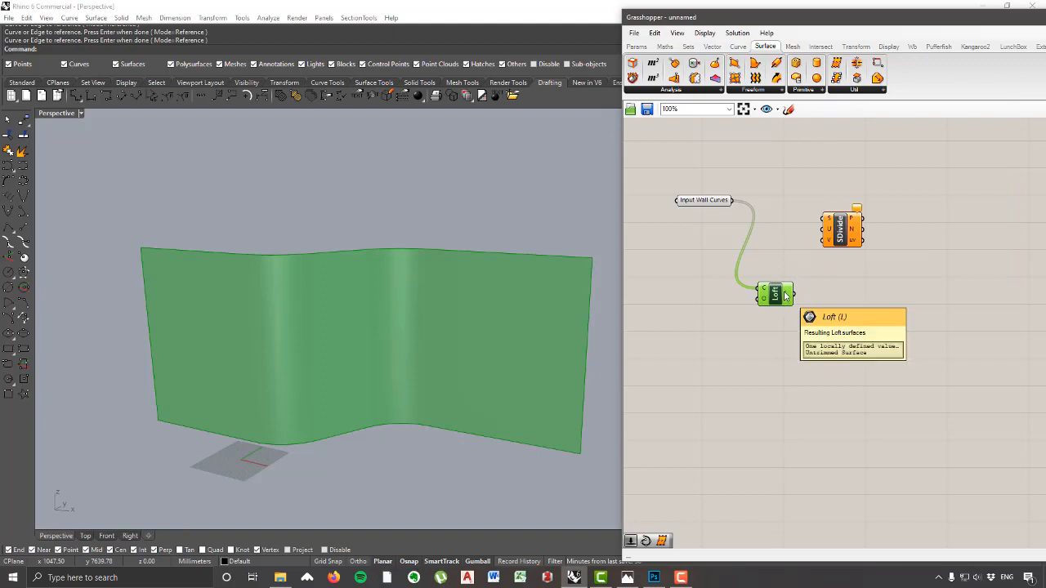
drag(791, 296, 844, 204)
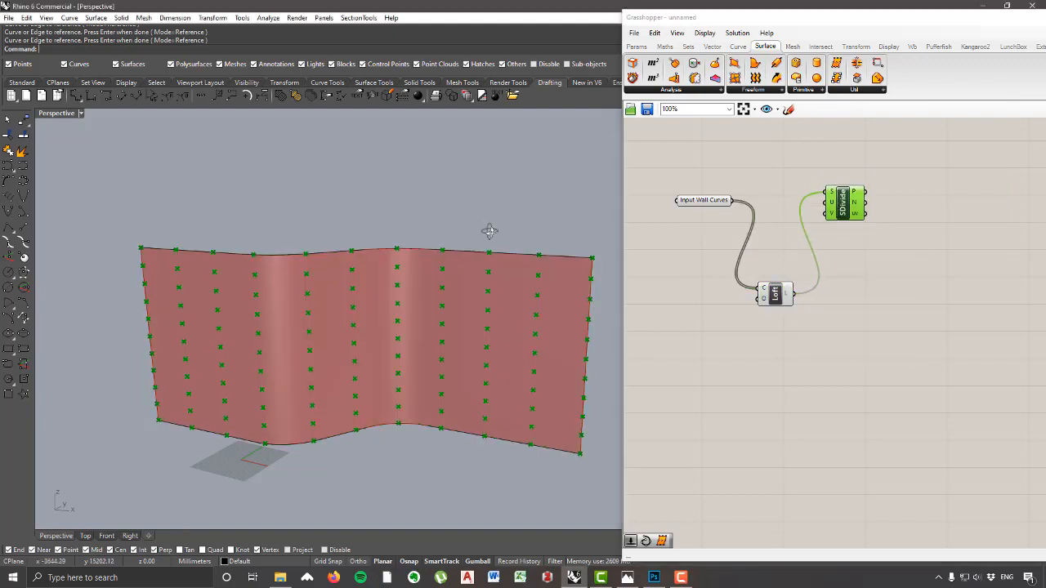
scroll(346, 264, down, 4)
right_drag(355, 294, 390, 338)
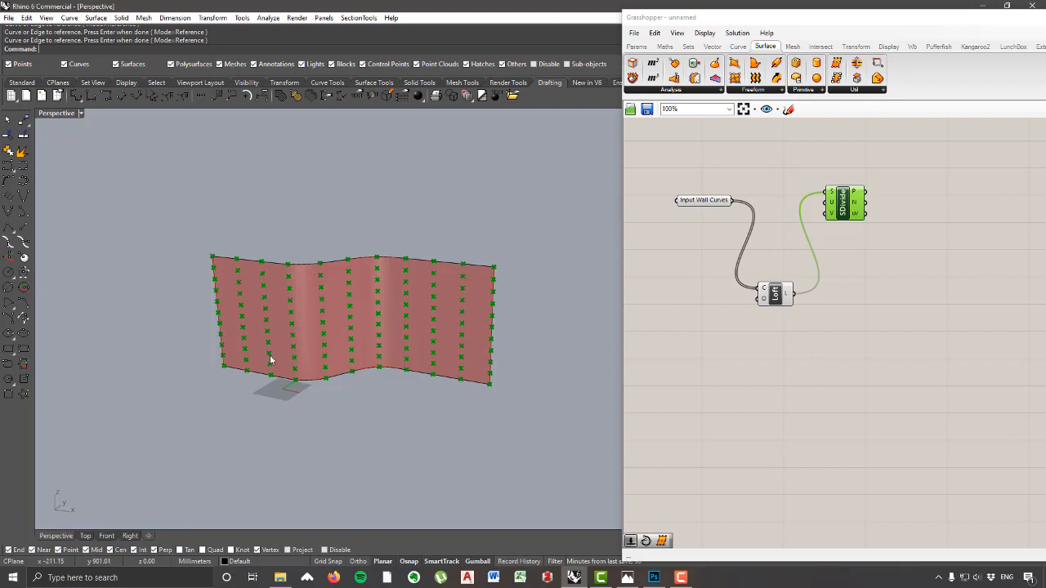
click(479, 392)
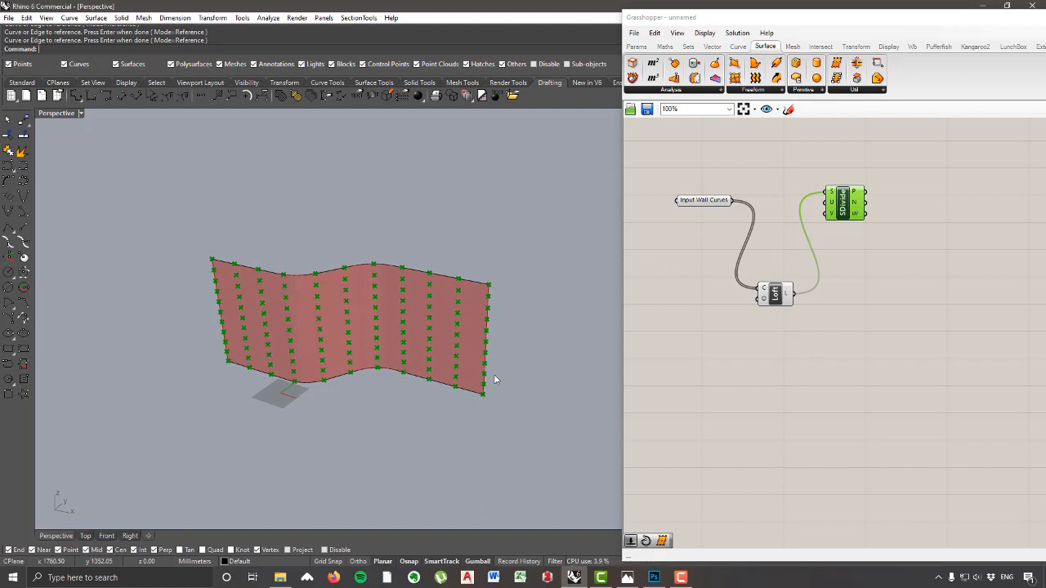
Step: Add a panel connected to the Divide Surface uv output and enlarge it to show more coordinates
click(636, 46)
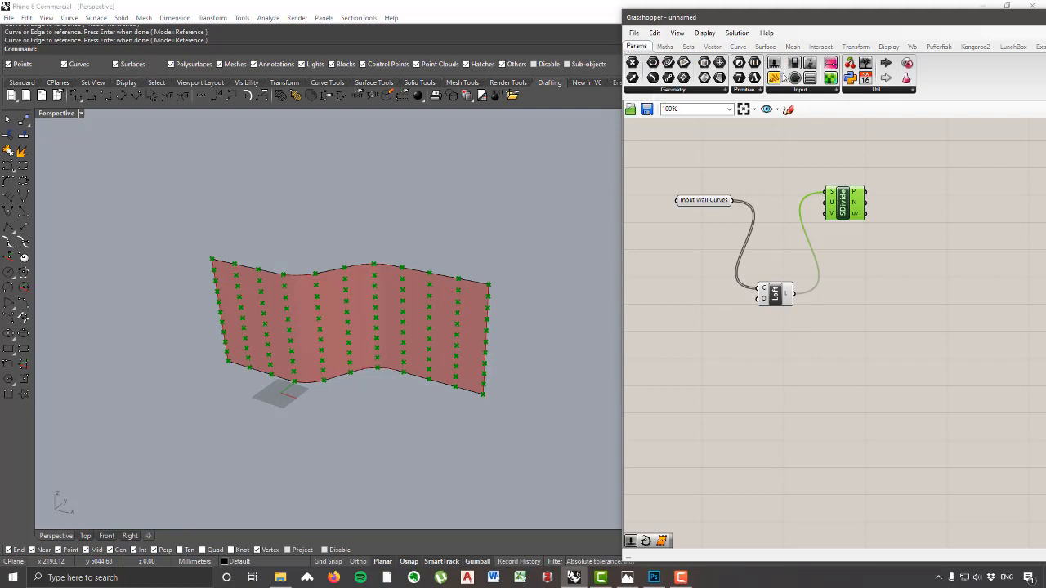
click(783, 89)
click(806, 105)
click(927, 289)
scroll(809, 240, up, 2)
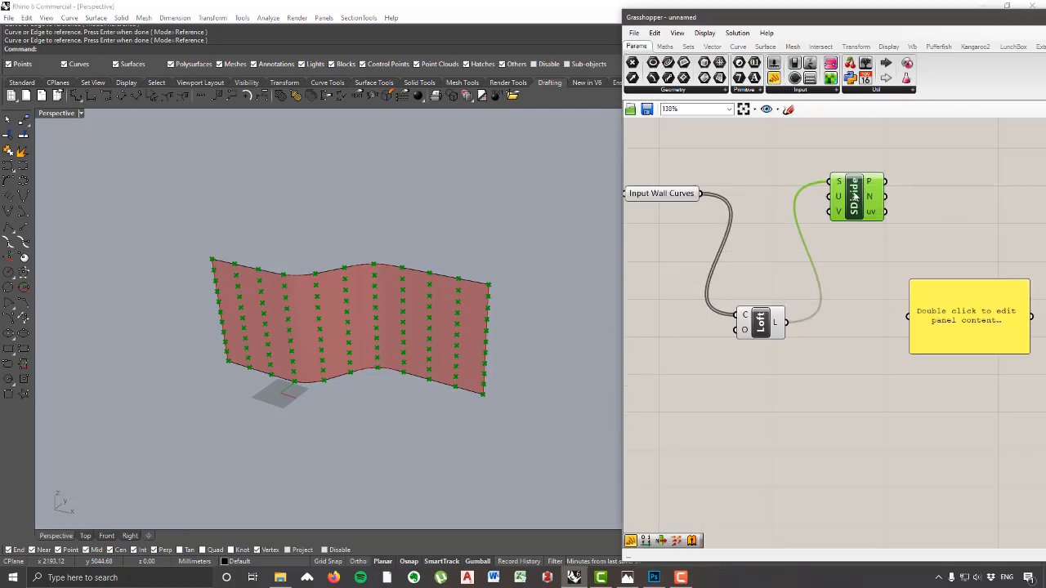
scroll(855, 223, down, 1)
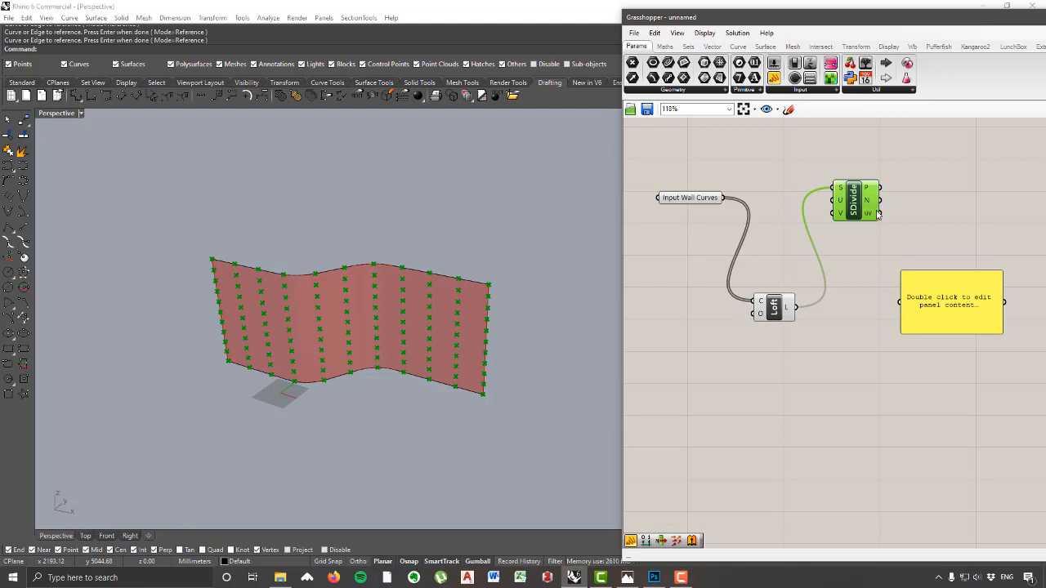
drag(880, 213, 902, 304)
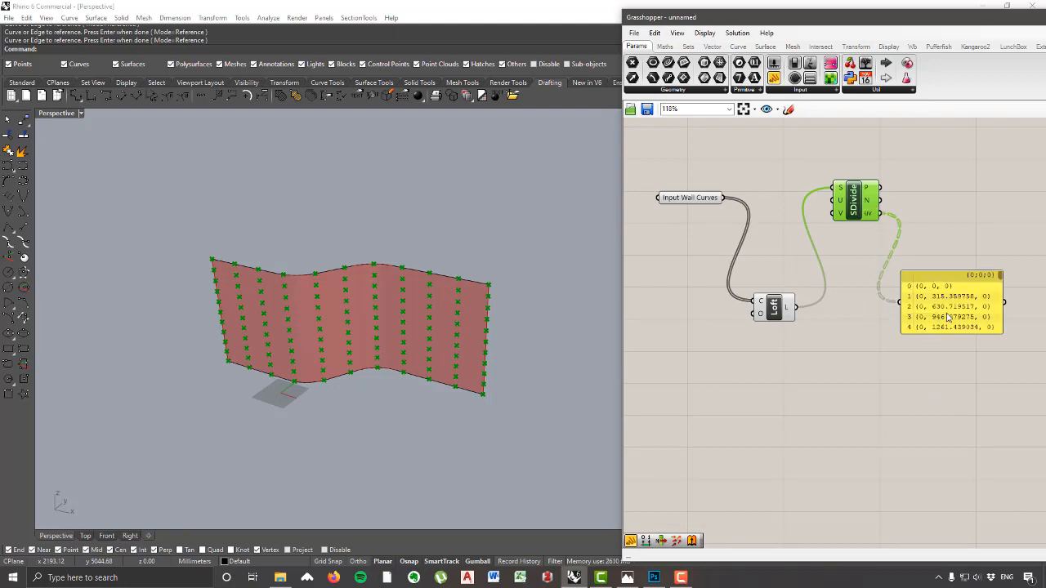
right_drag(924, 310, 874, 307)
mouse_move(829, 213)
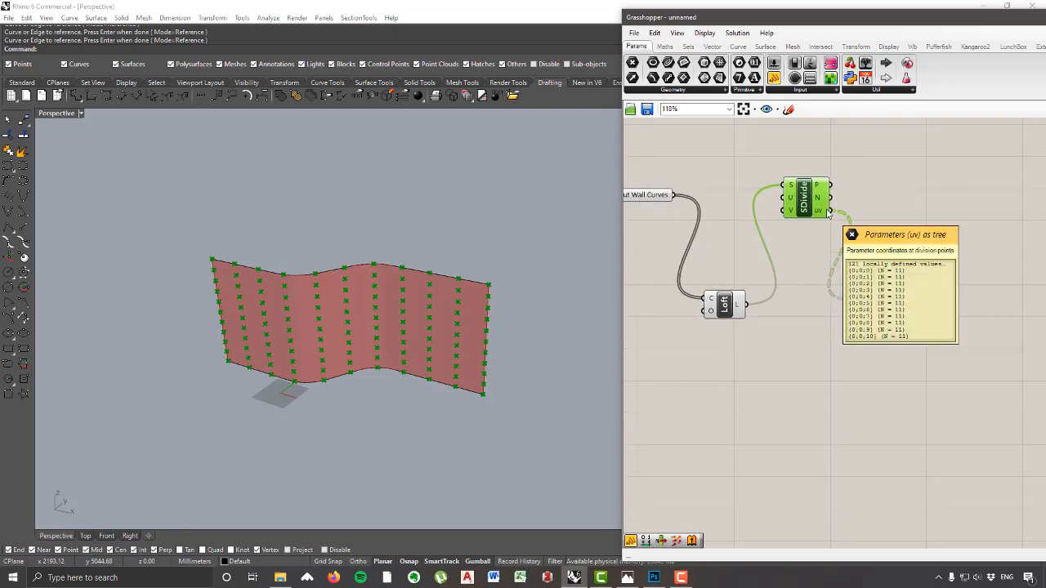
drag(904, 272, 917, 156)
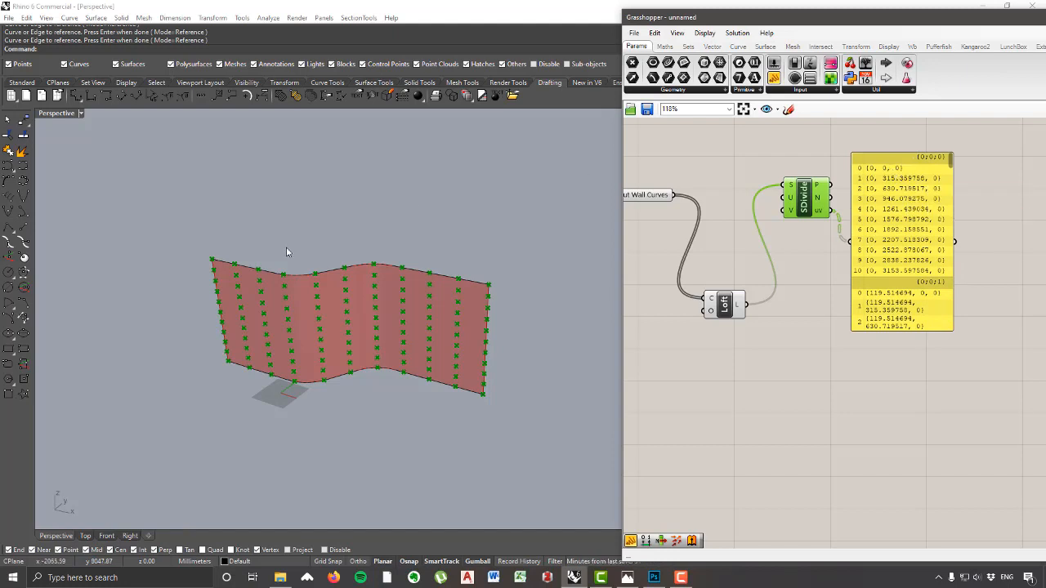
Step: Place a text dot reading "0,0,0" at the lower-left corner of the lofted surface
click(417, 96)
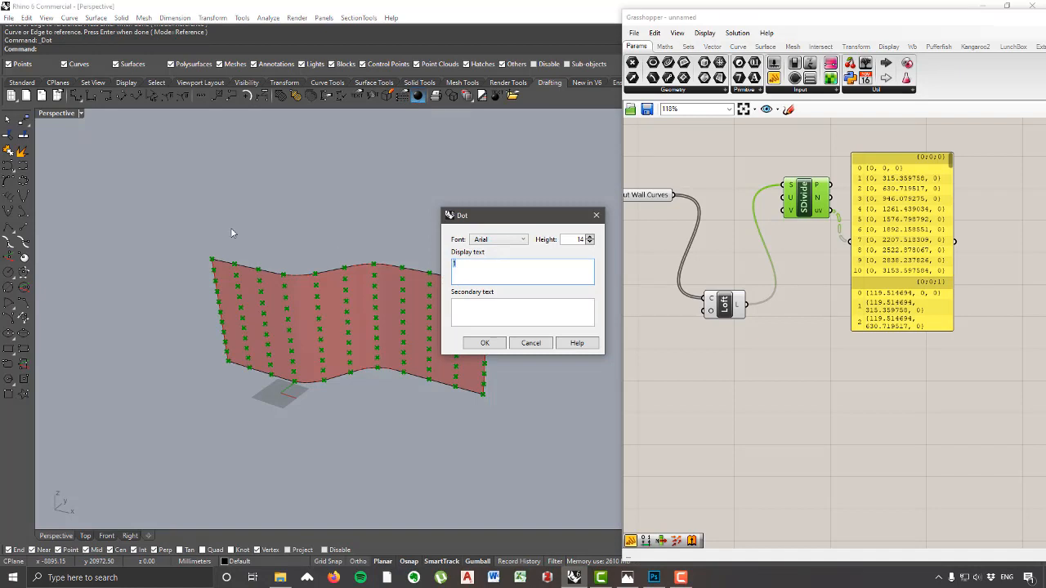
click(484, 344)
click(229, 360)
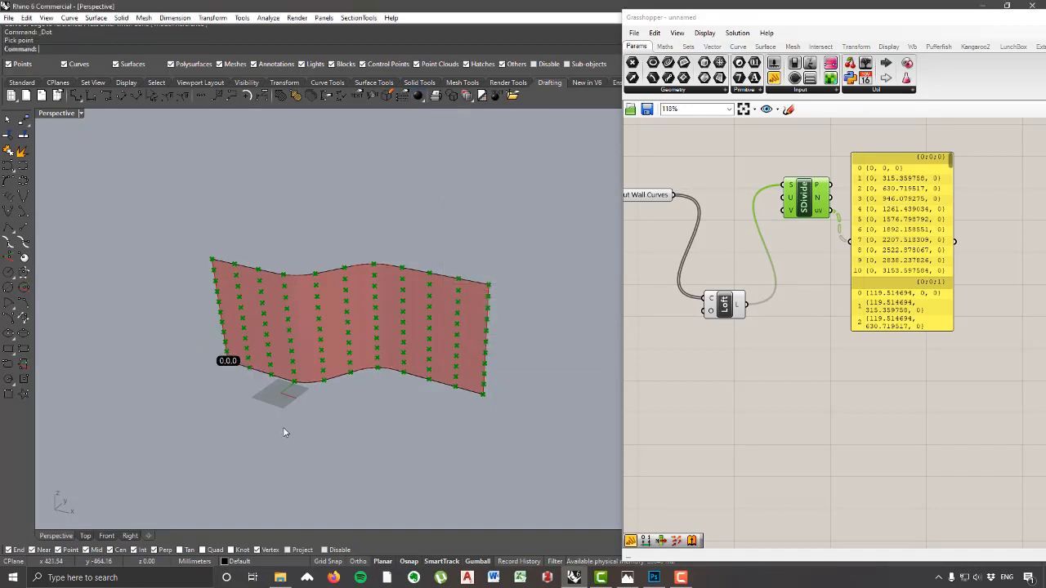
right_drag(229, 360, 231, 374)
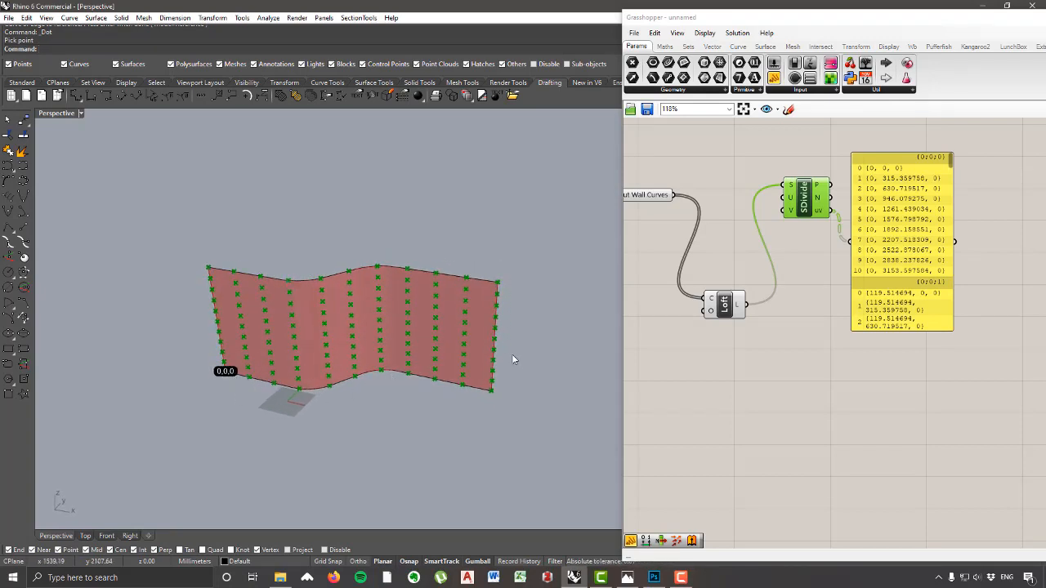
Step: Read the last uv coordinates in the panel and place a text dot "1195,3153" at the surface's upper-right corner
drag(951, 163, 948, 352)
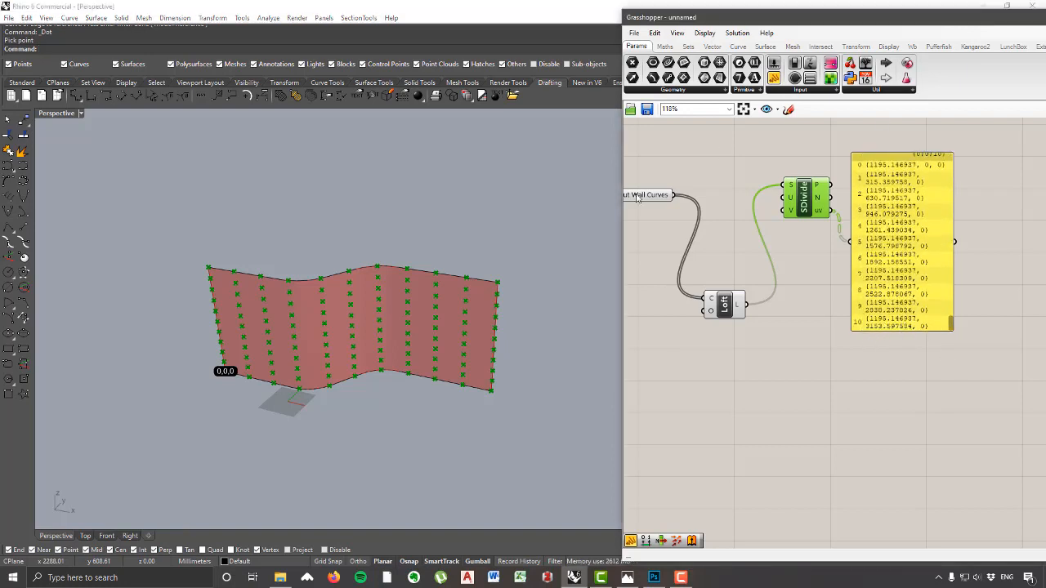
click(418, 96)
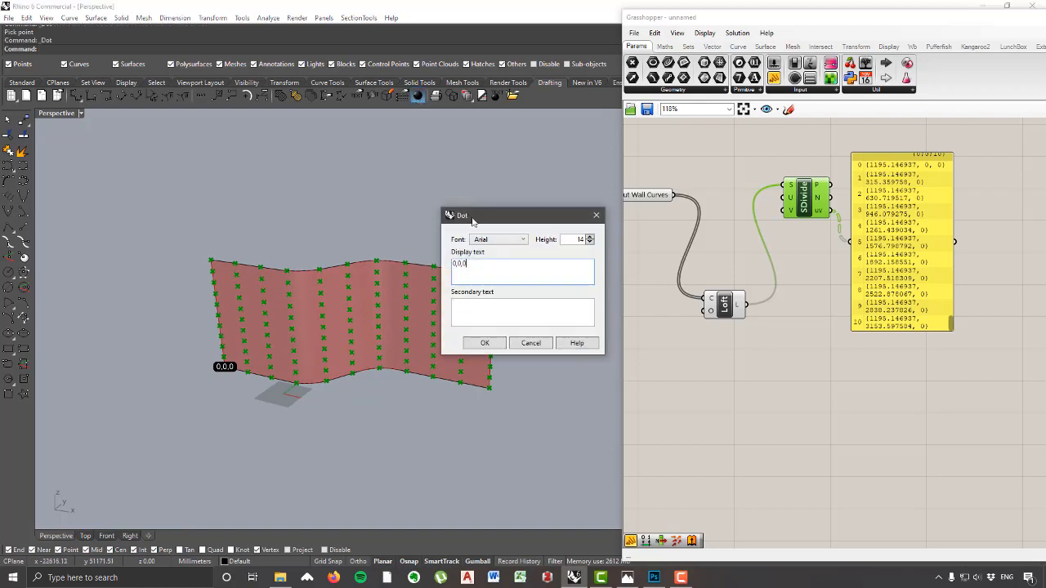
drag(470, 264, 451, 263)
drag(562, 217, 398, 396)
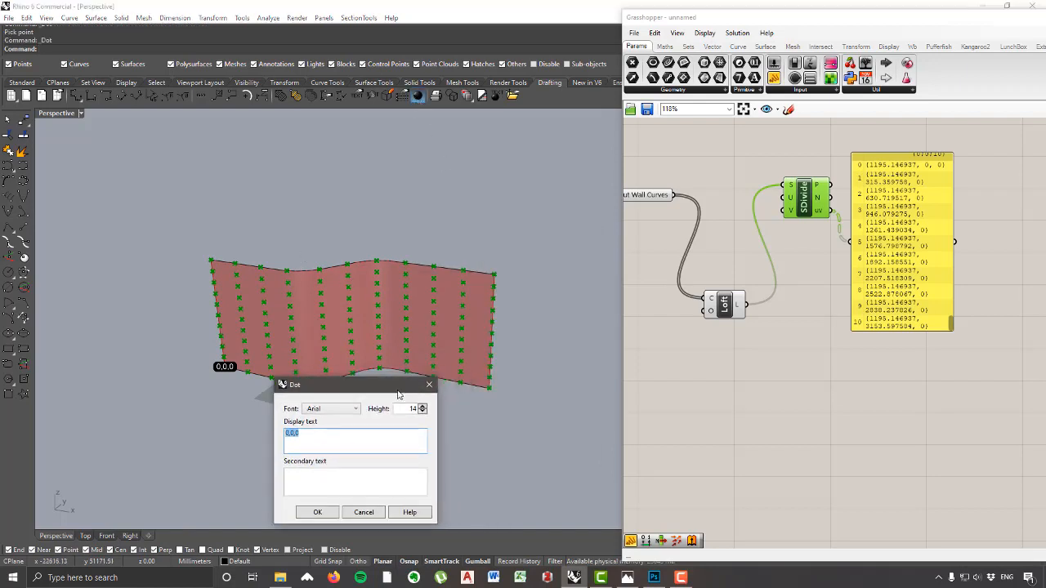
text(1195,)
key(BackSpace)
click(336, 513)
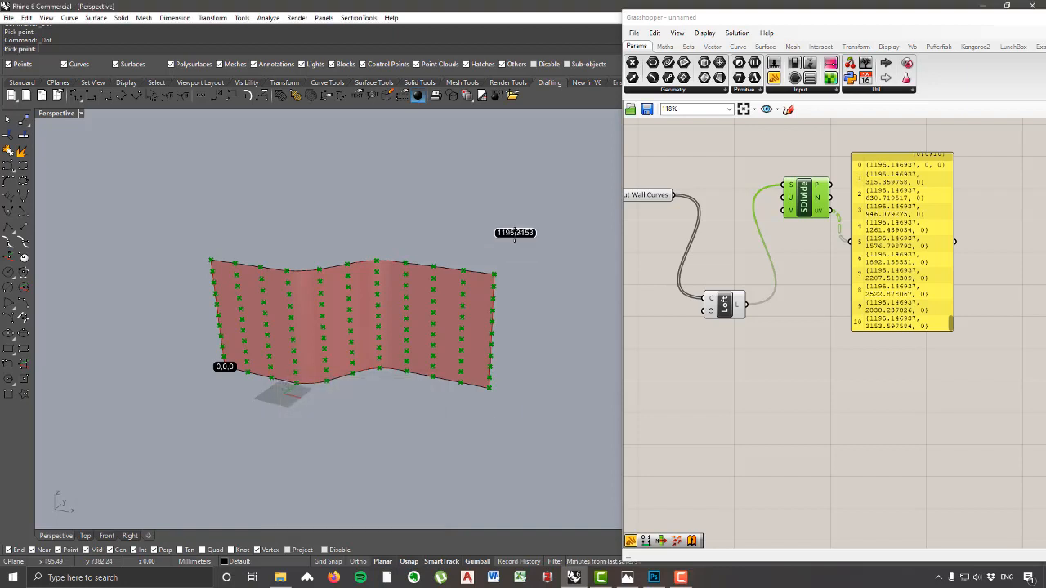
click(494, 274)
Step: Change the text of the upper-right corner dot to "1,1"
right_drag(400, 358, 400, 375)
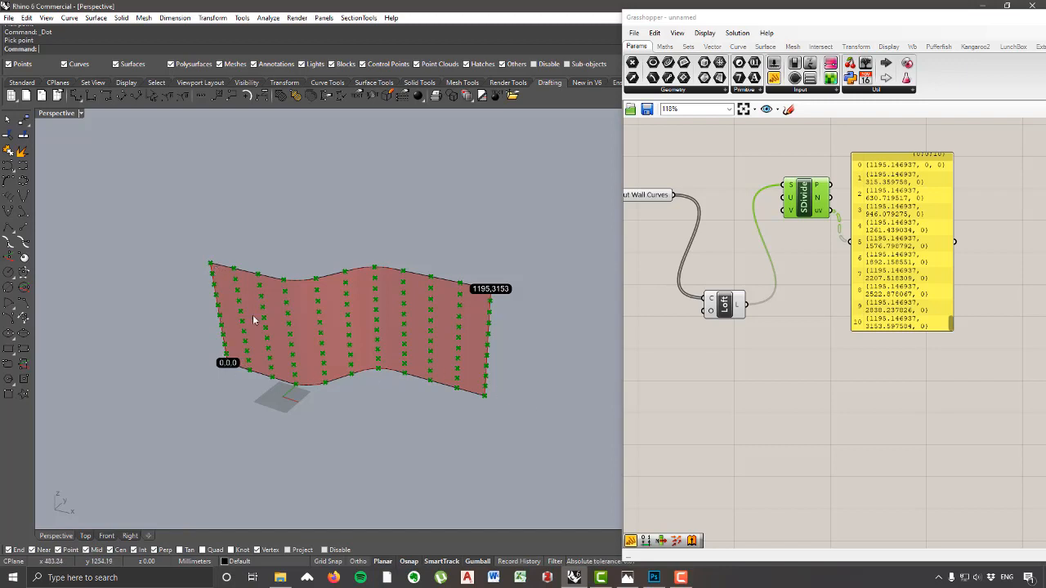
right_drag(466, 399, 434, 430)
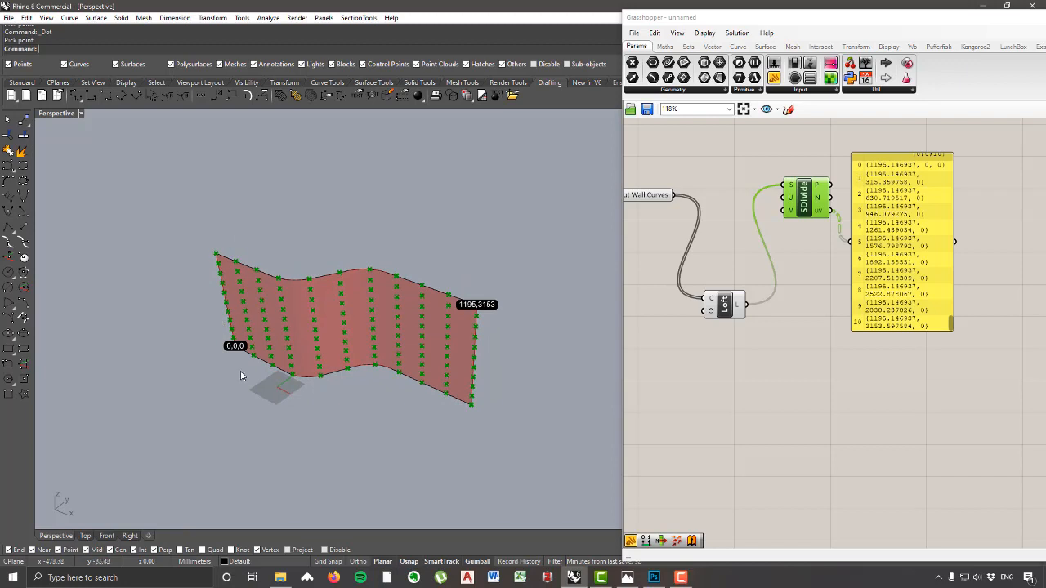
right_drag(518, 419, 336, 338)
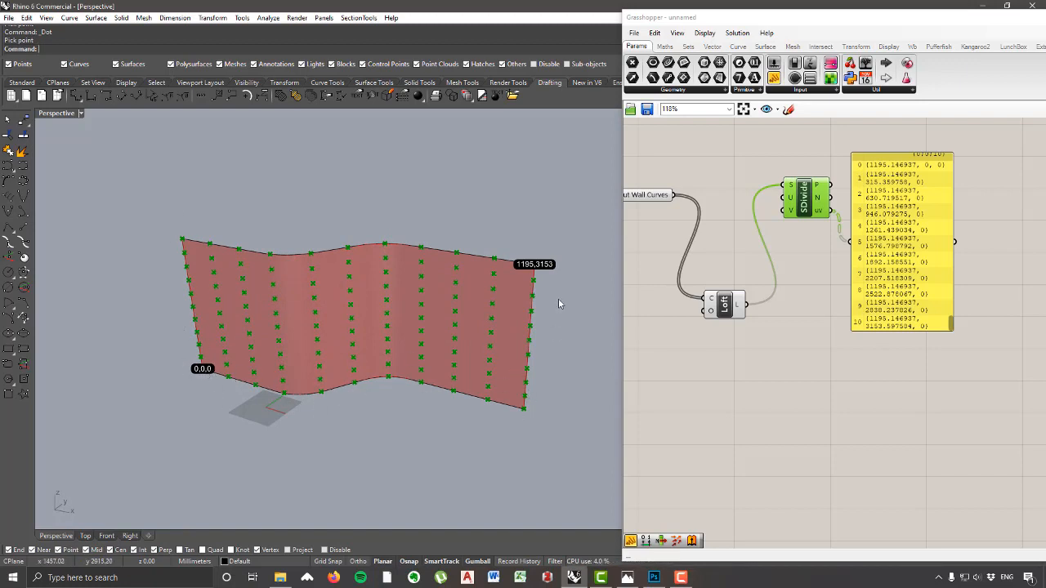
double_click(548, 267)
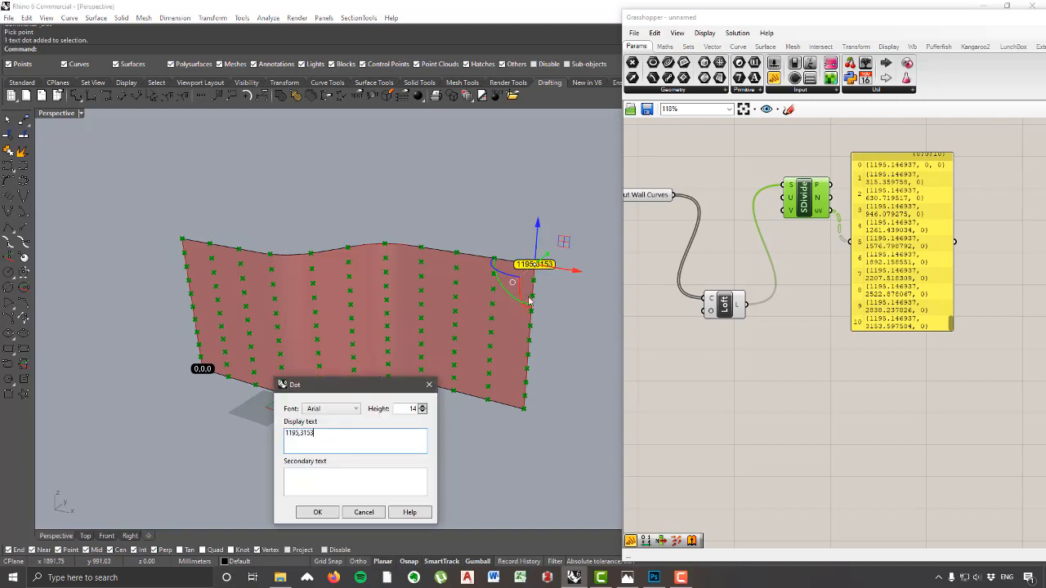
text(1,1)
click(318, 512)
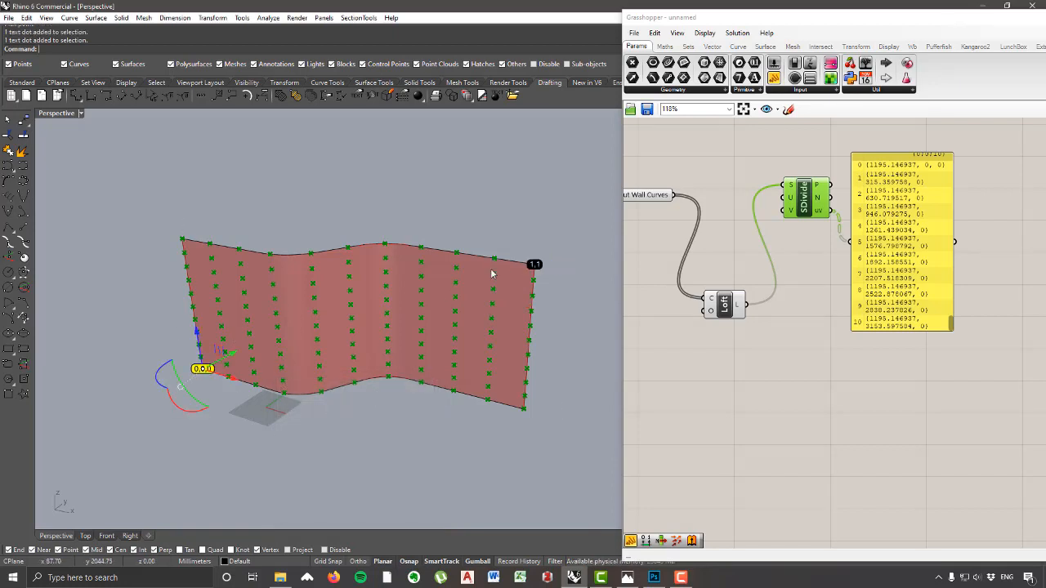
Step: Delete both text dots from the corners of the lofted surface
key(Delete)
click(535, 264)
key(Delete)
right_drag(429, 364, 335, 356)
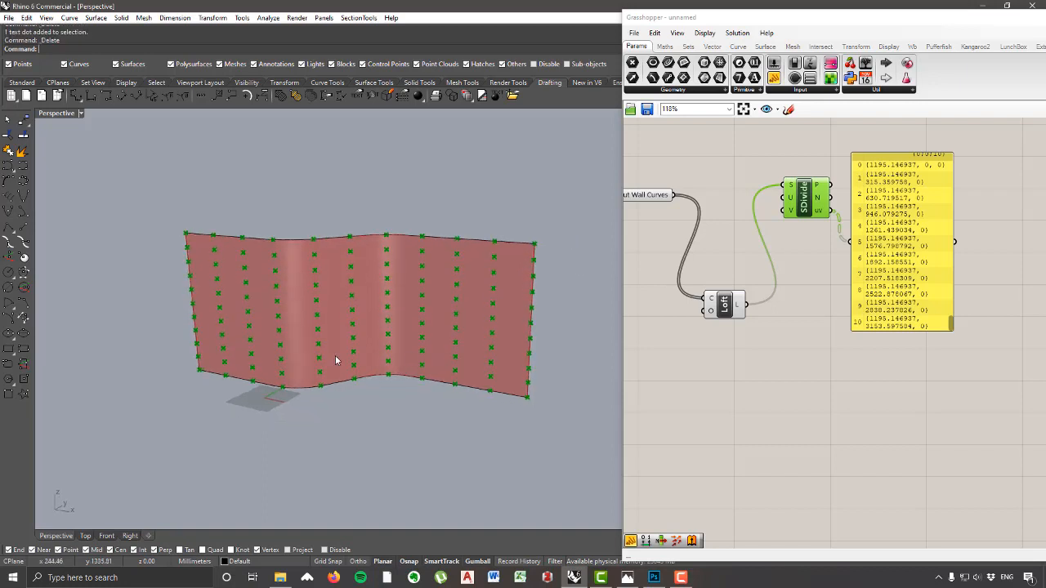
Step: Reparameterize the surface input of the Divide Surface component
right_drag(311, 420, 296, 429)
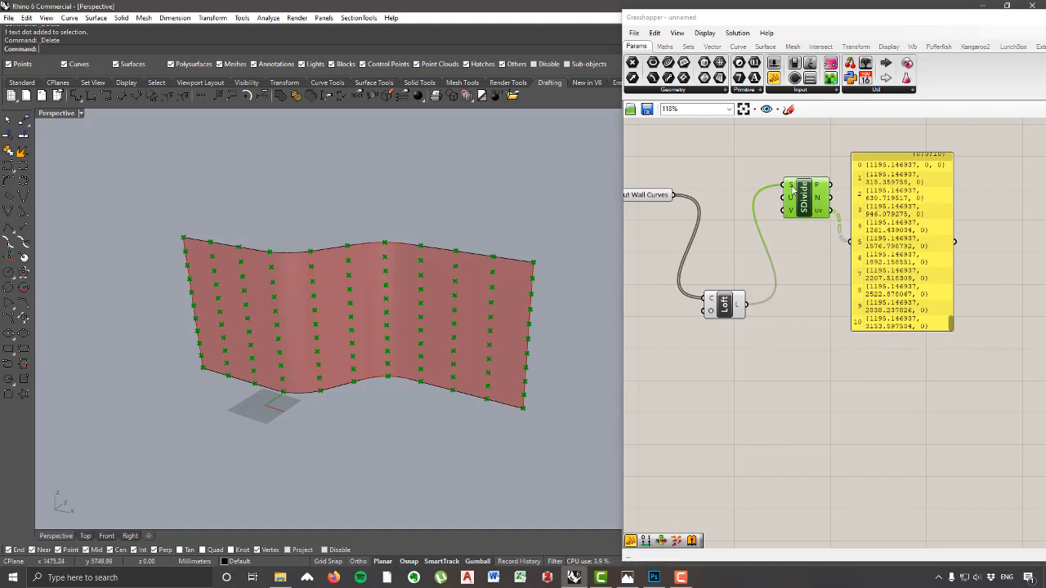
mouse_move(794, 192)
right_click(794, 191)
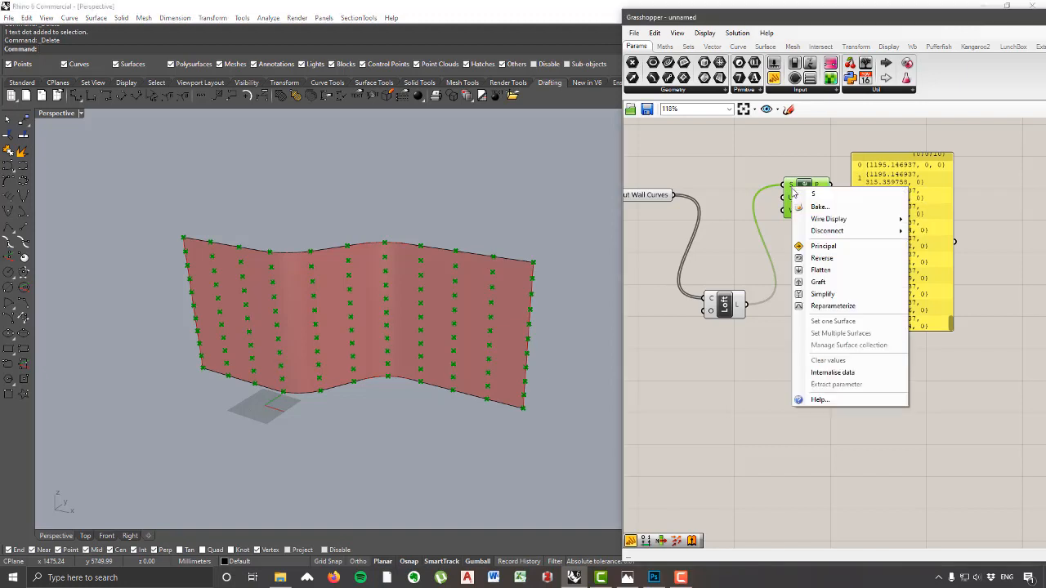
click(833, 306)
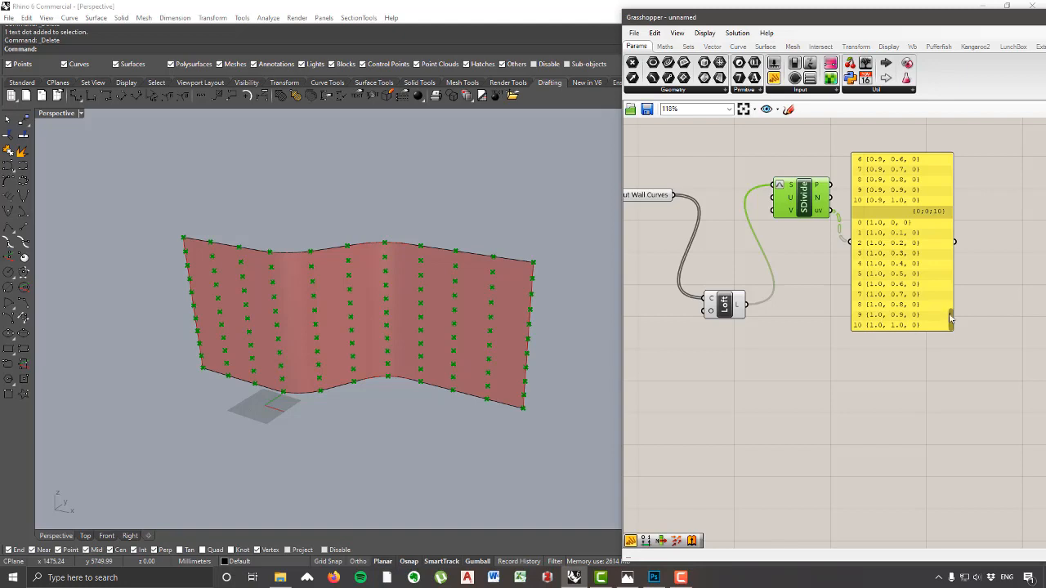
Step: Check the panel's uv values from the first branch to the last, and delete the panel
drag(953, 322, 958, 103)
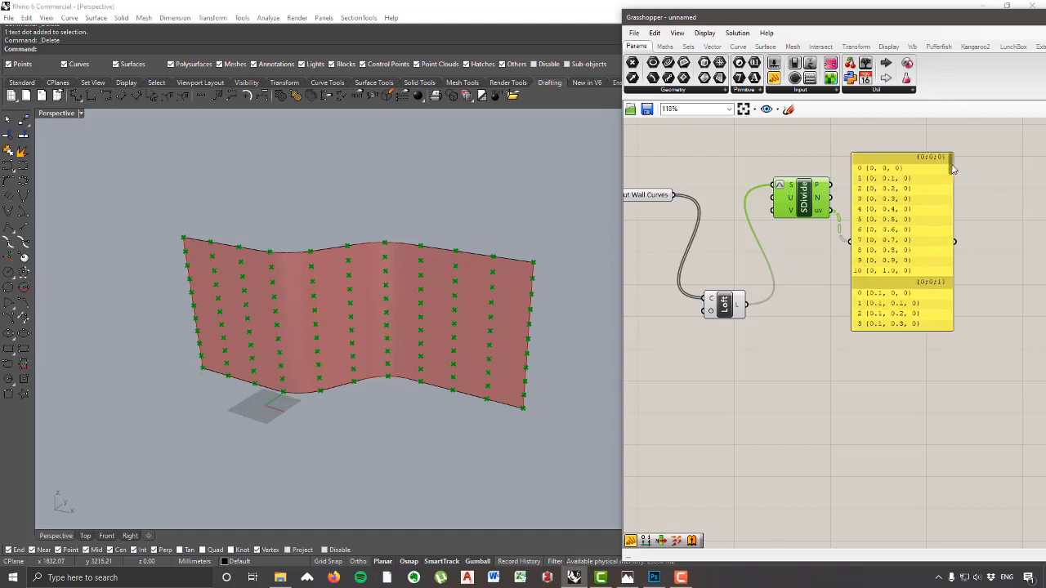
drag(953, 168, 872, 324)
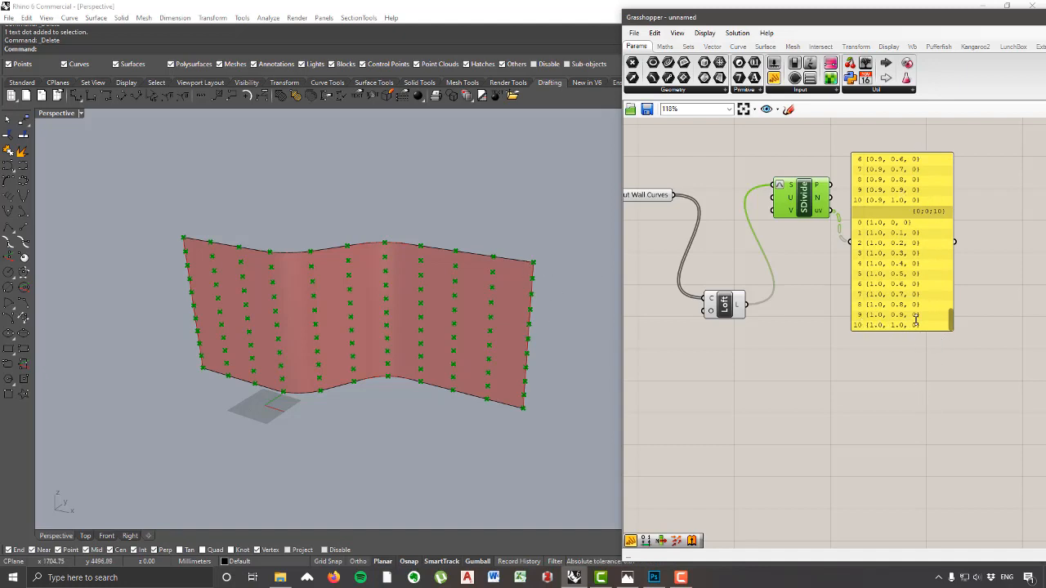
right_drag(490, 349, 421, 361)
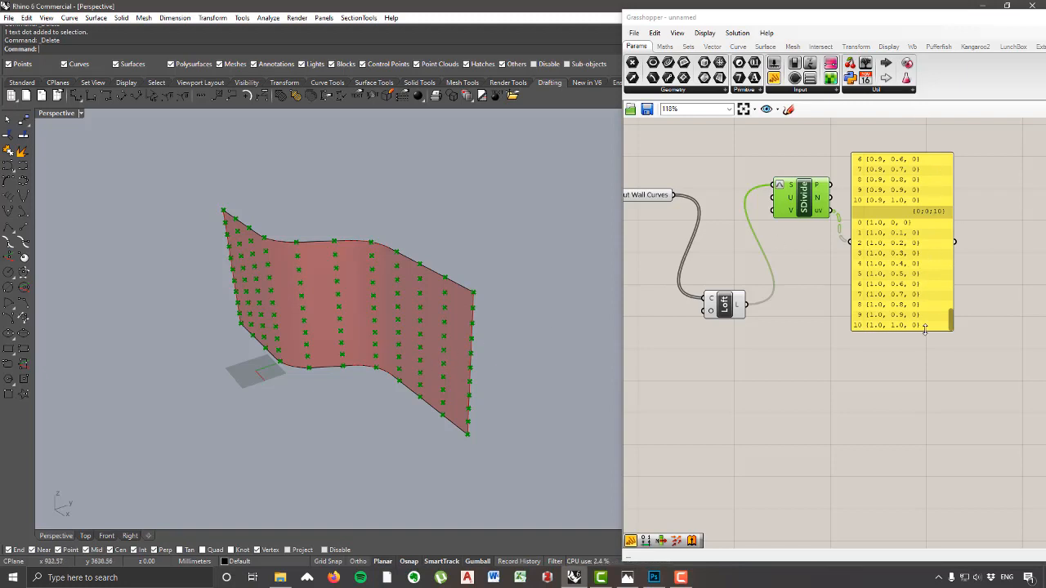
click(934, 288)
key(Delete)
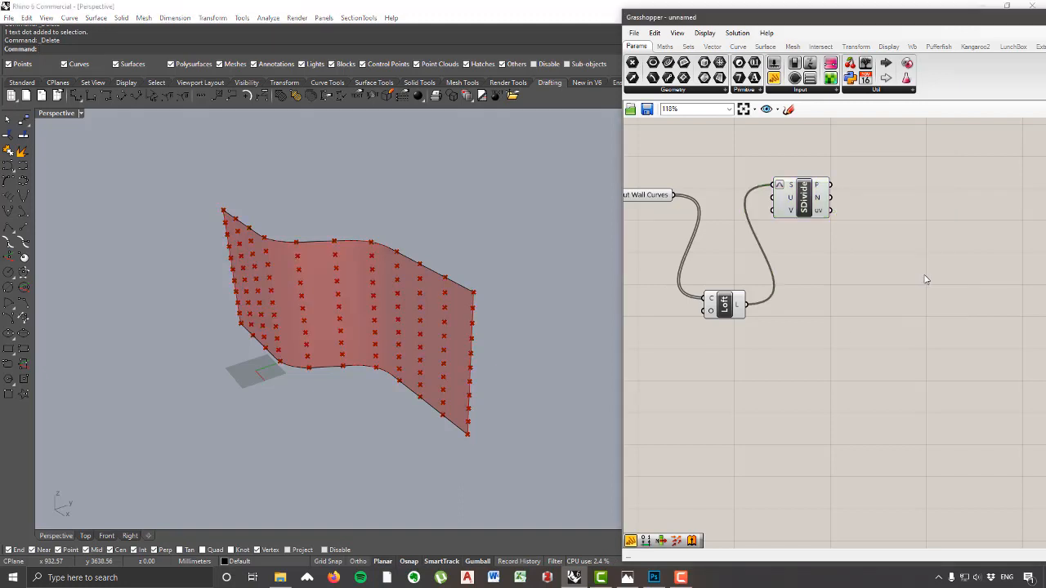
Step: Add an Image Sampler component beside Divide Surface and connect the uv output to its input
drag(792, 197, 791, 203)
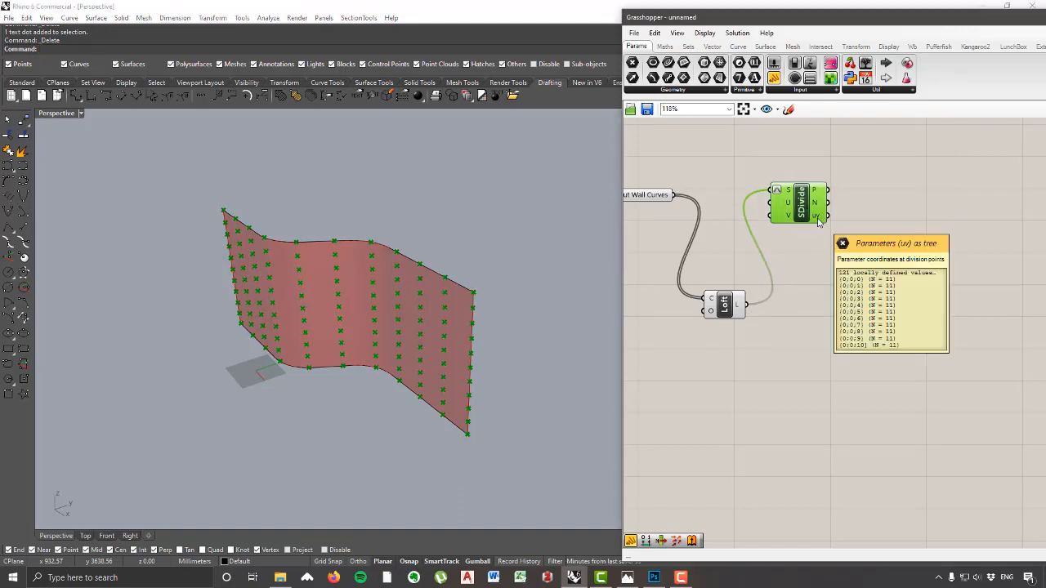
right_drag(339, 339, 307, 316)
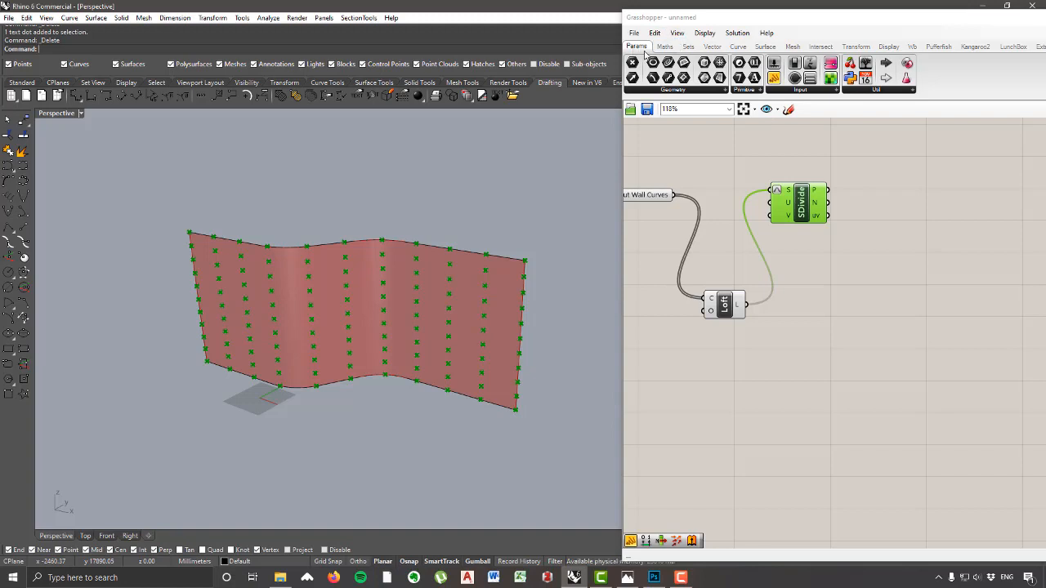
click(796, 90)
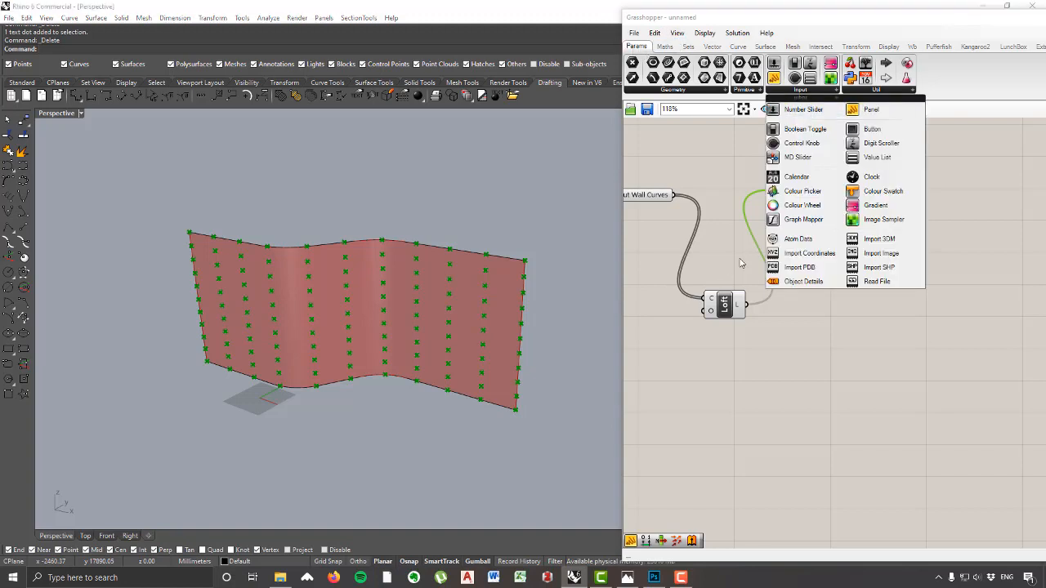
click(889, 220)
click(927, 227)
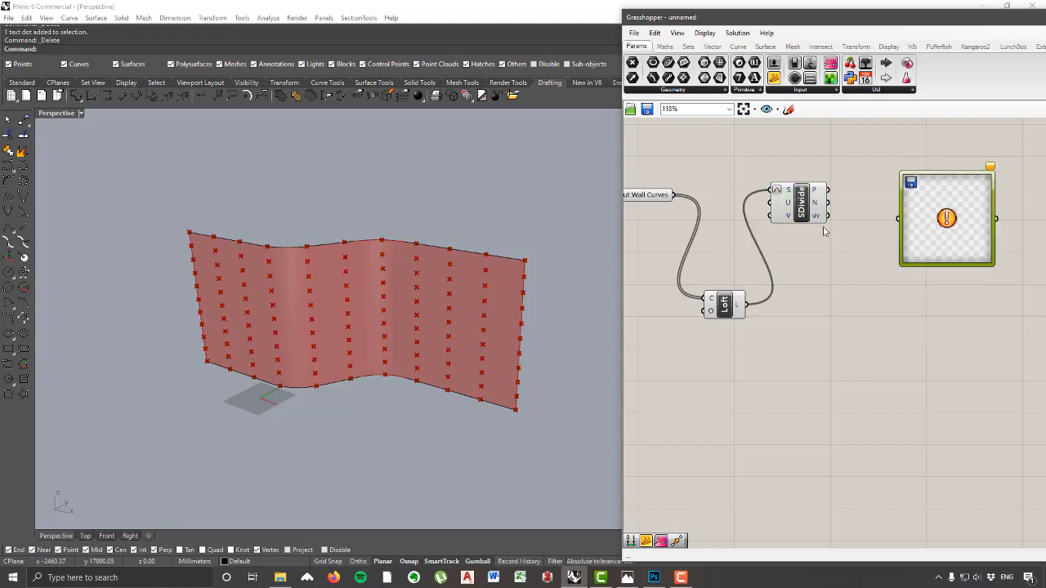
mouse_move(826, 223)
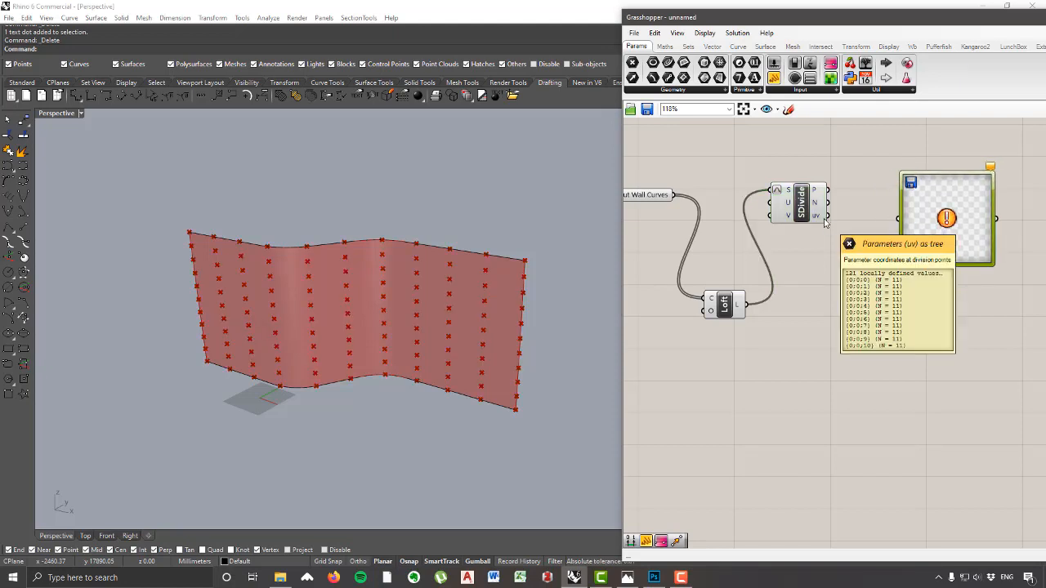
drag(826, 217, 942, 223)
right_drag(793, 253, 856, 291)
right_drag(927, 274, 853, 247)
drag(938, 232, 913, 236)
right_drag(764, 341, 817, 355)
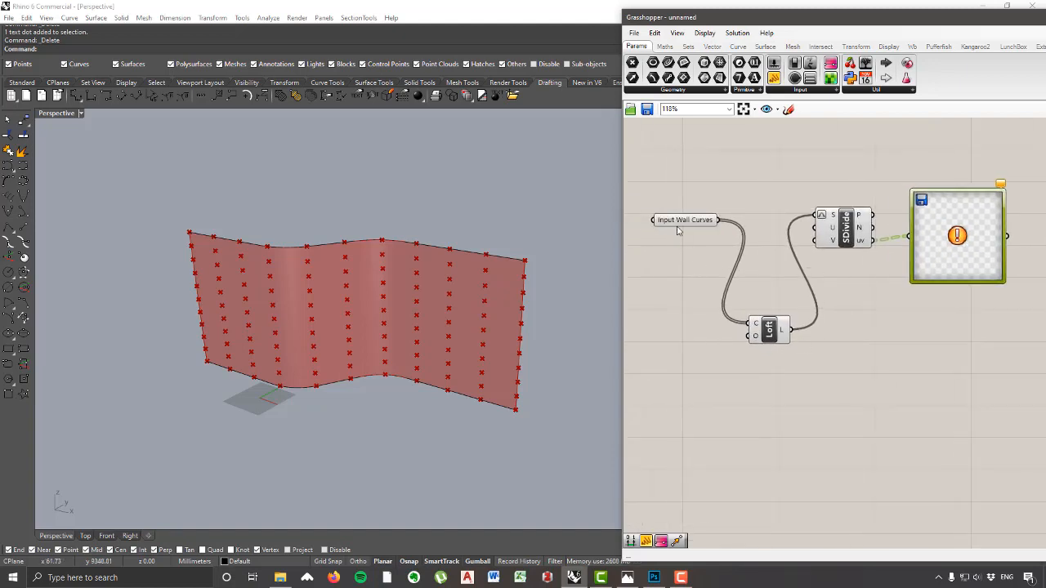
Step: Reposition the Input Wall Curves and Loft components together and widen the Grasshopper window
drag(798, 389, 681, 206)
mouse_move(769, 344)
mouse_down()
mouse_move(743, 378)
mouse_move(755, 340)
mouse_up()
drag(622, 361, 550, 355)
right_drag(873, 371, 885, 378)
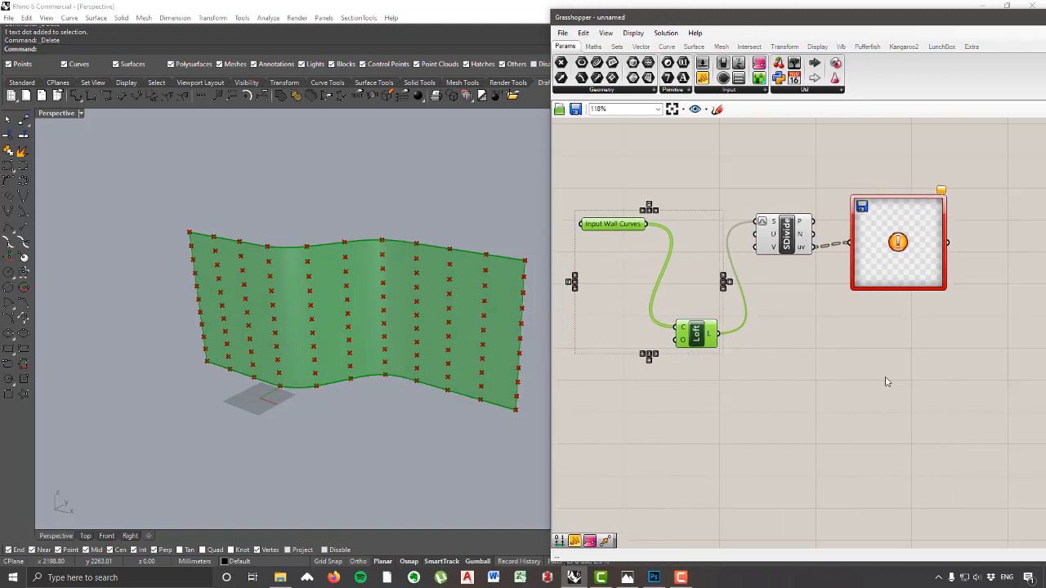
click(866, 375)
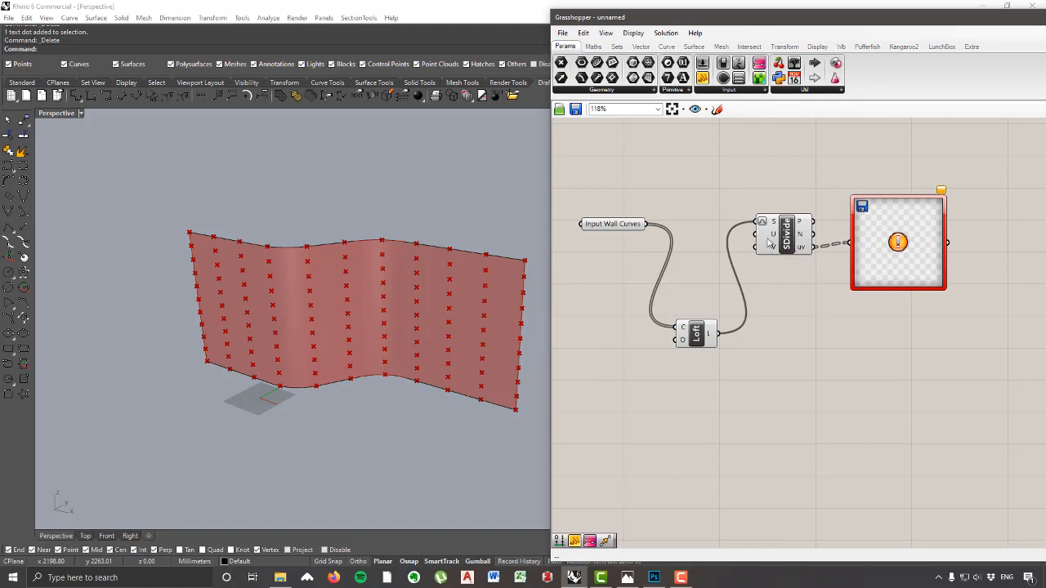
Step: Create a number slider ranging from 2 to 500 and place it above the Input Wall Curves component
mouse_move(772, 237)
double_click(754, 147)
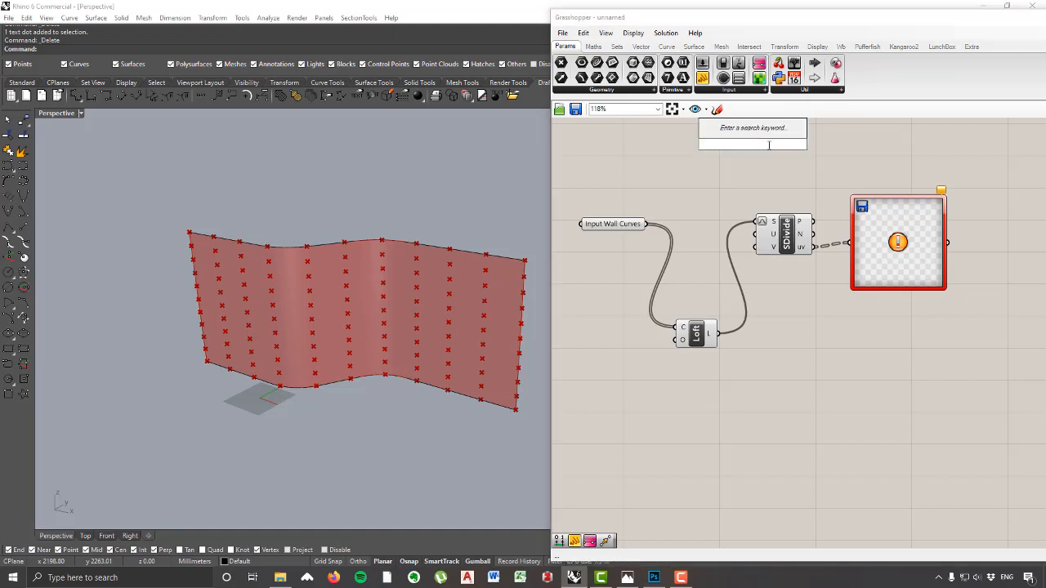
text(2)
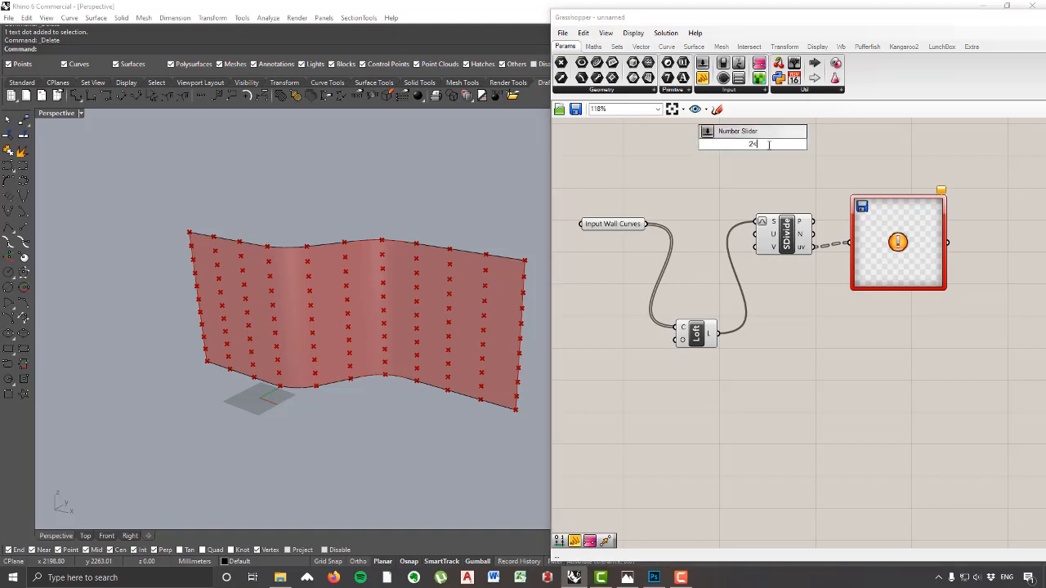
text(<500)
key(Return)
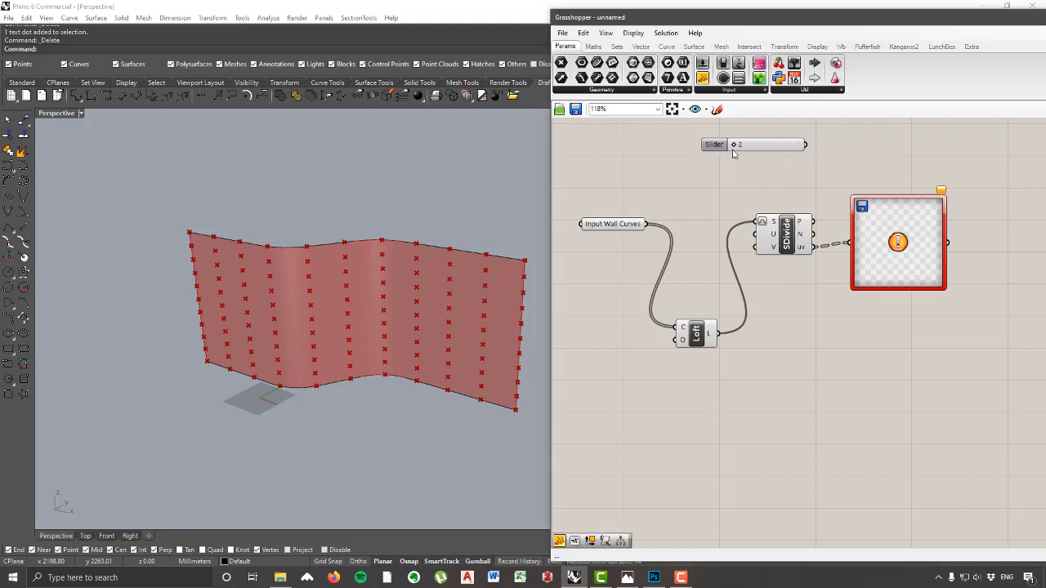
drag(733, 148, 662, 154)
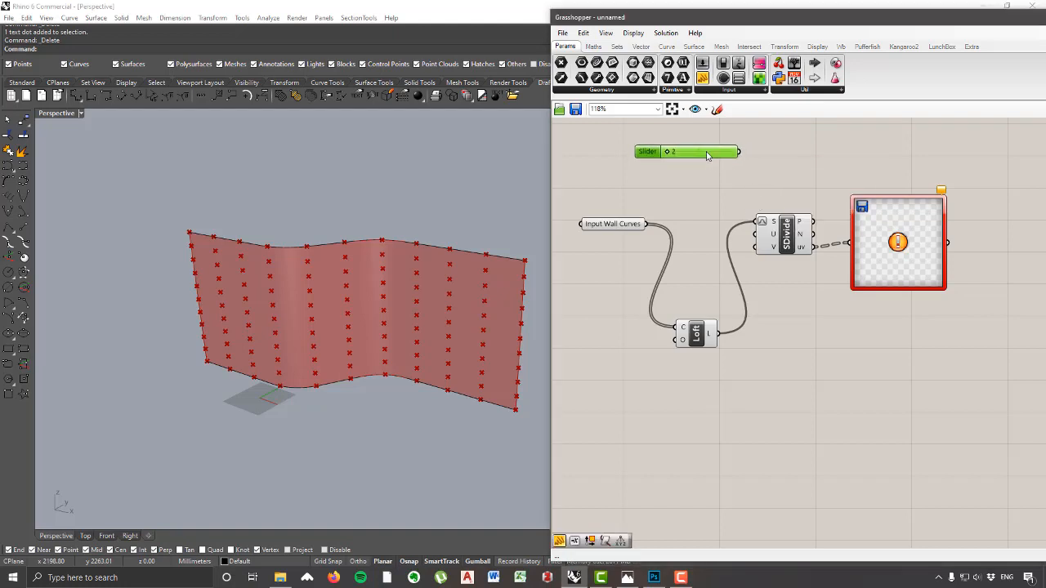
Step: Connect the slider and a duplicate of it to Divide Surface's U and V inputs, setting the U count to 27
alt+drag(713, 156, 758, 238)
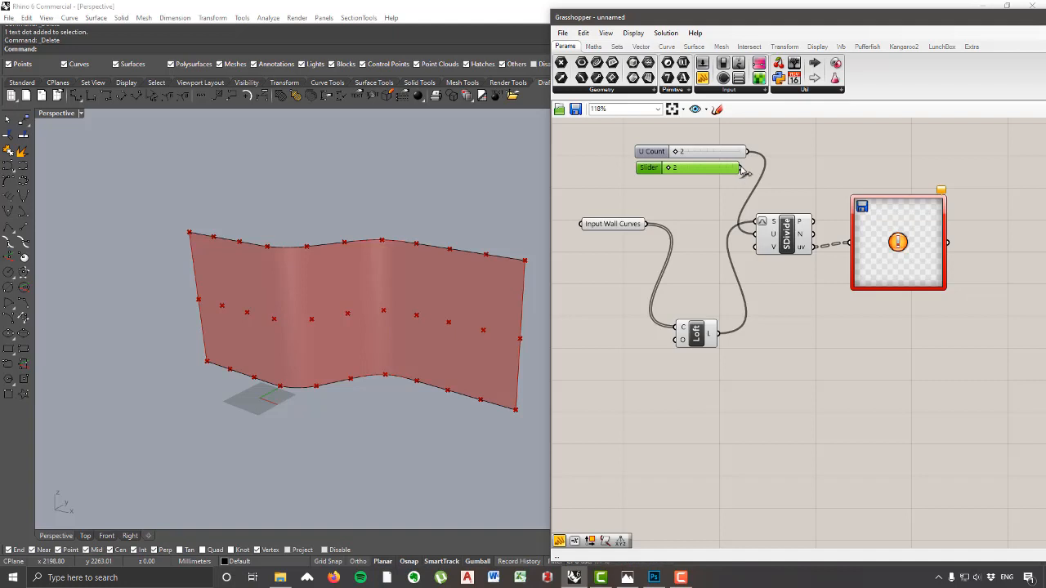
drag(740, 167, 756, 246)
mouse_move(679, 154)
mouse_down()
mouse_move(699, 168)
mouse_move(680, 170)
mouse_up()
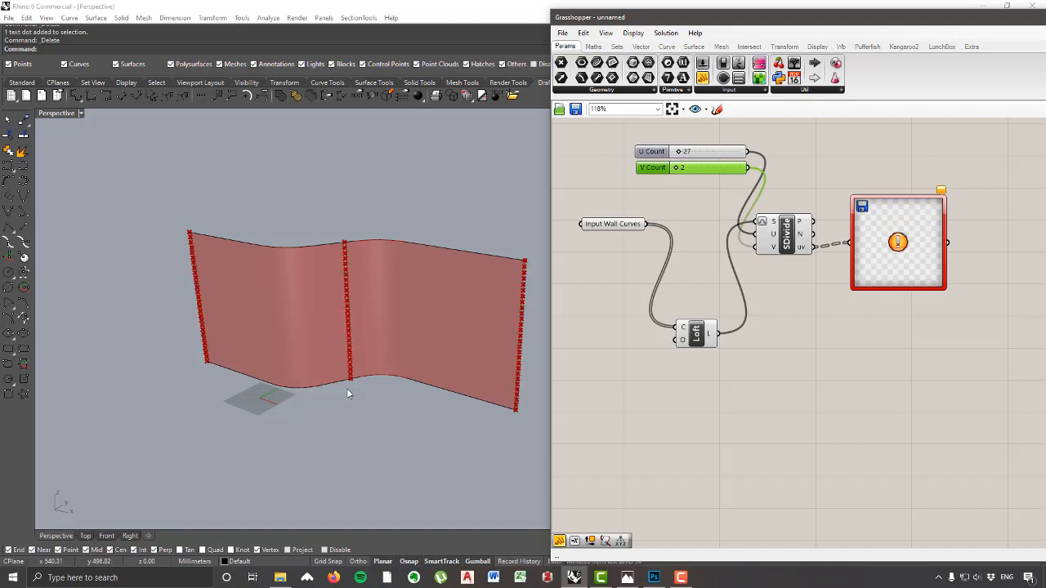
Step: Move the U count slider up slightly and rename it "U - Vertical Direction"
right_click(653, 160)
click(654, 157)
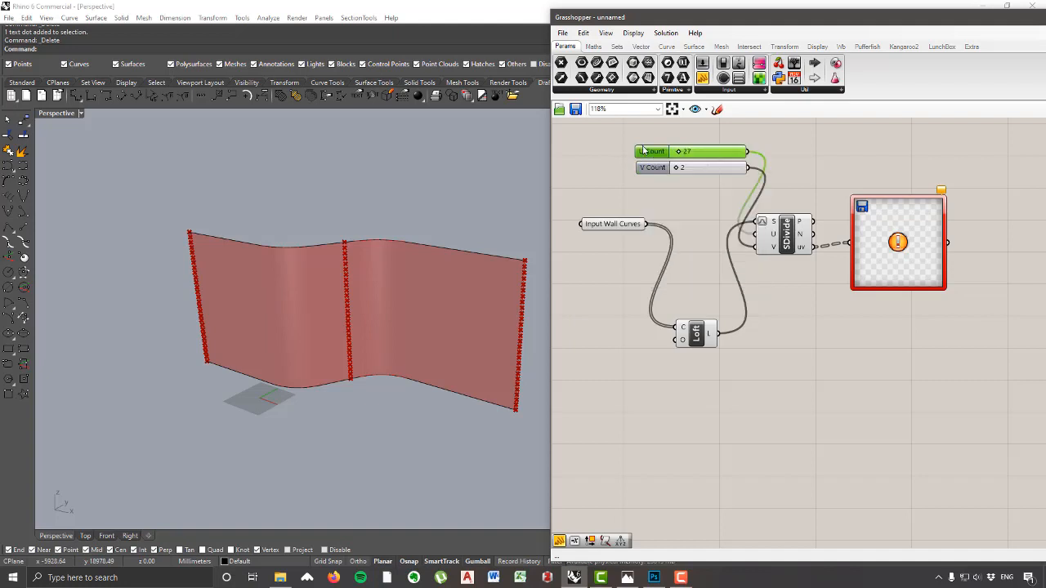
drag(652, 152, 646, 141)
right_click(646, 139)
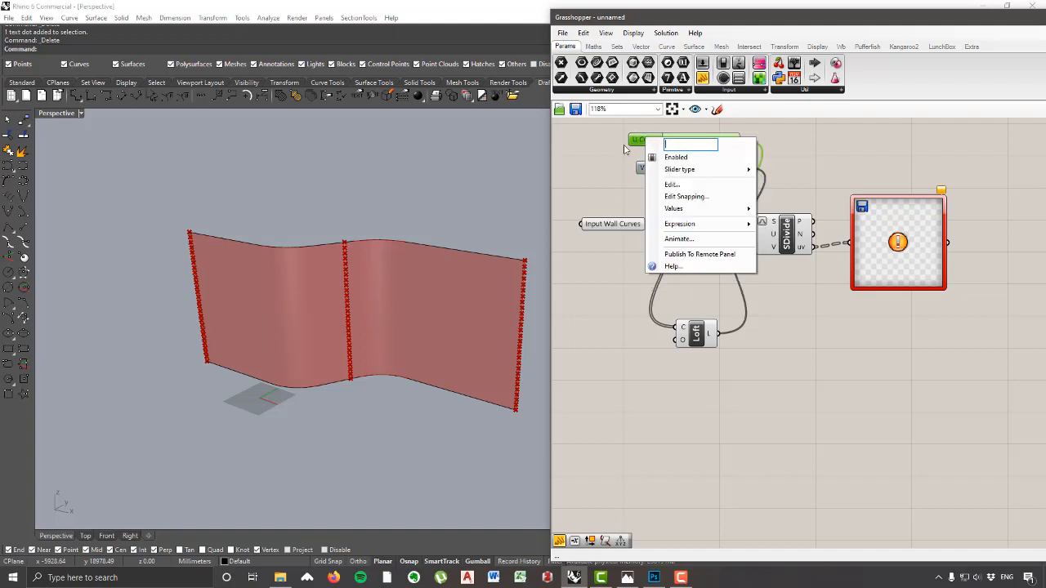
text(U)
text( - Vertical Direction)
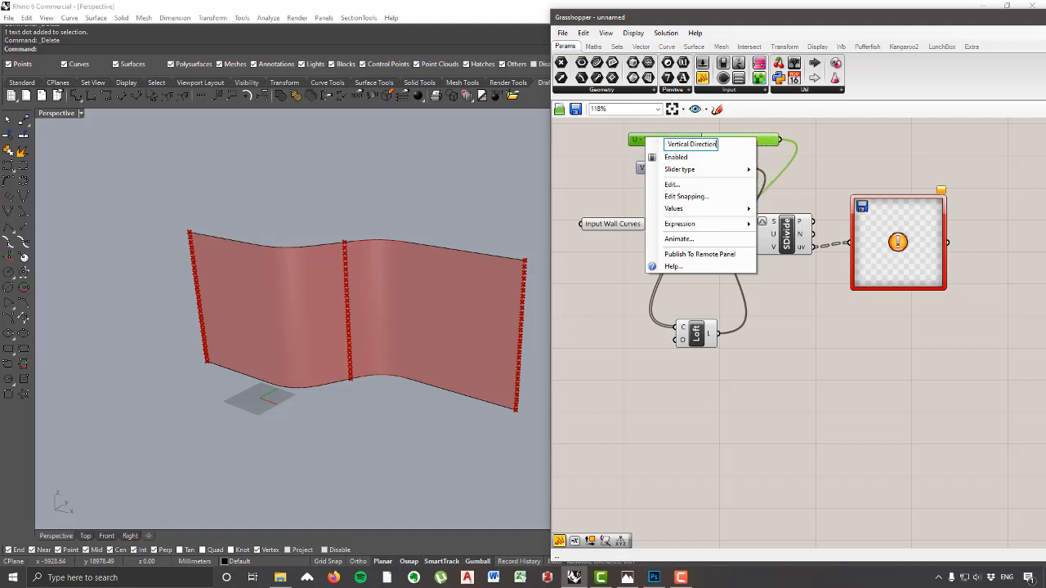
key(Return)
Step: Set the V count slider to 61 and rename it "V - Horizontal Direction"
mouse_move(666, 173)
mouse_down()
mouse_move(649, 170)
mouse_move(682, 168)
mouse_move(680, 178)
mouse_move(672, 172)
mouse_up()
right_click(646, 170)
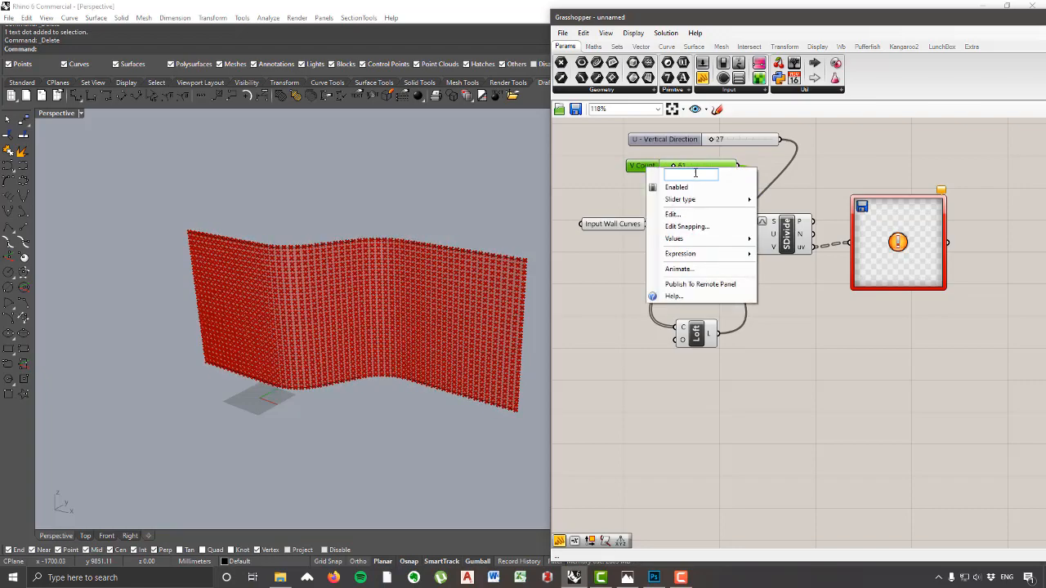
text(V - Horizontal Direction)
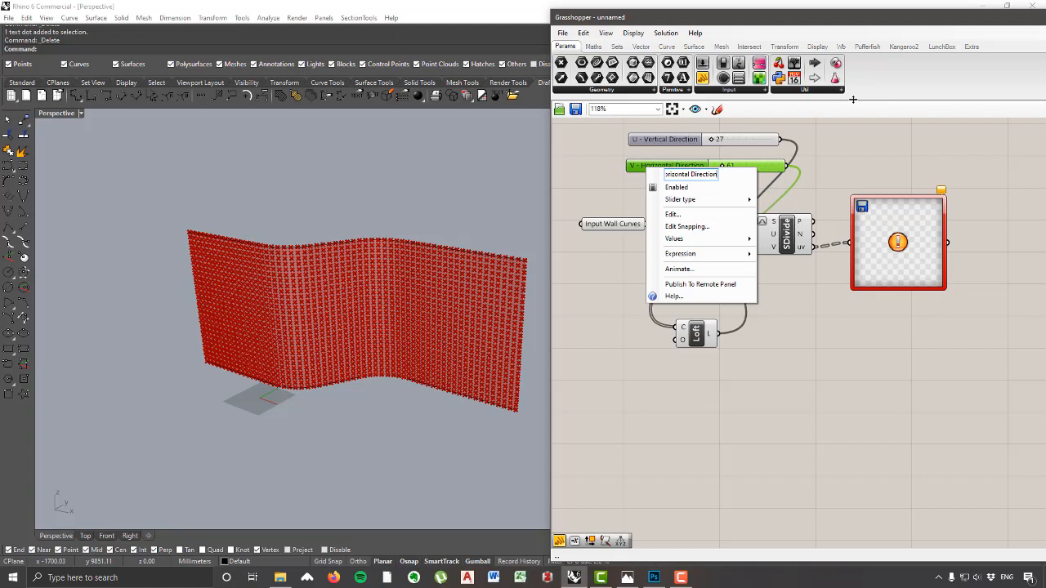
click(765, 158)
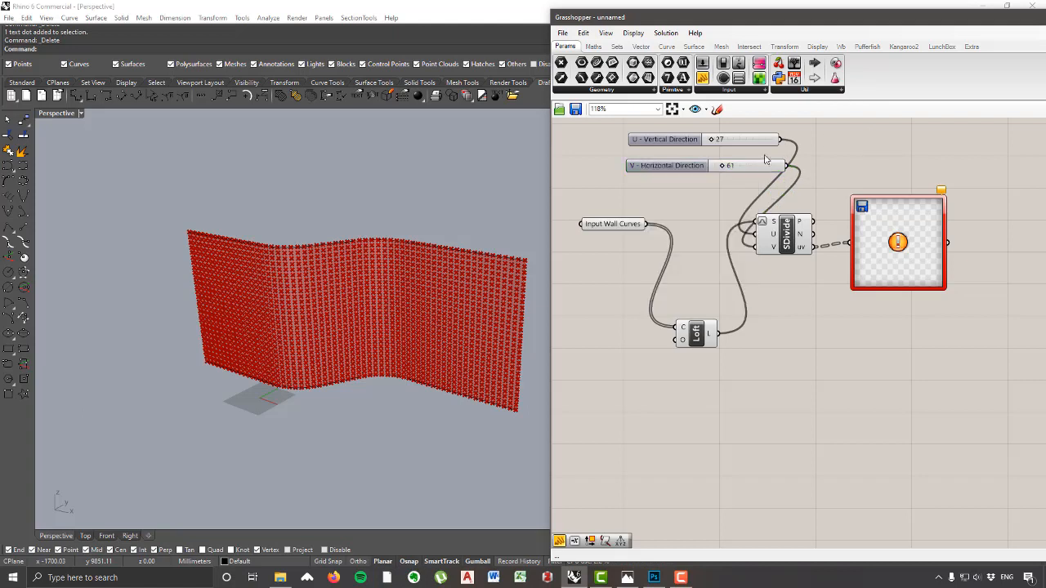
Step: Move both direction sliders away from Divide Surface and place Input Wall Curves lower, beside the Loft component
drag(682, 182, 601, 142)
drag(623, 229, 605, 270)
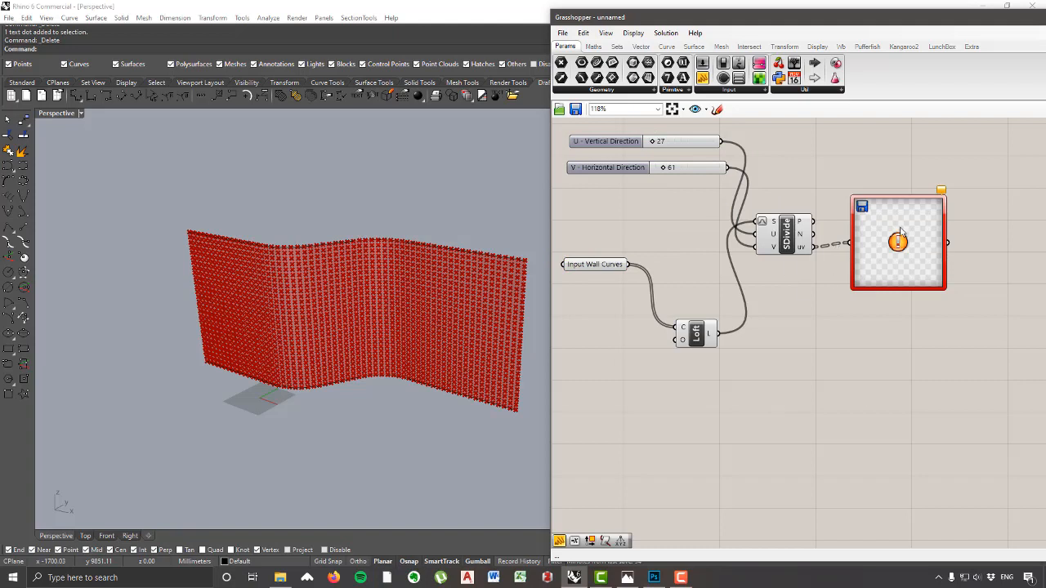
Step: Open the Image Sampler's settings, keep the tiling mode at Tile and set the channel to brightness
mouse_move(802, 249)
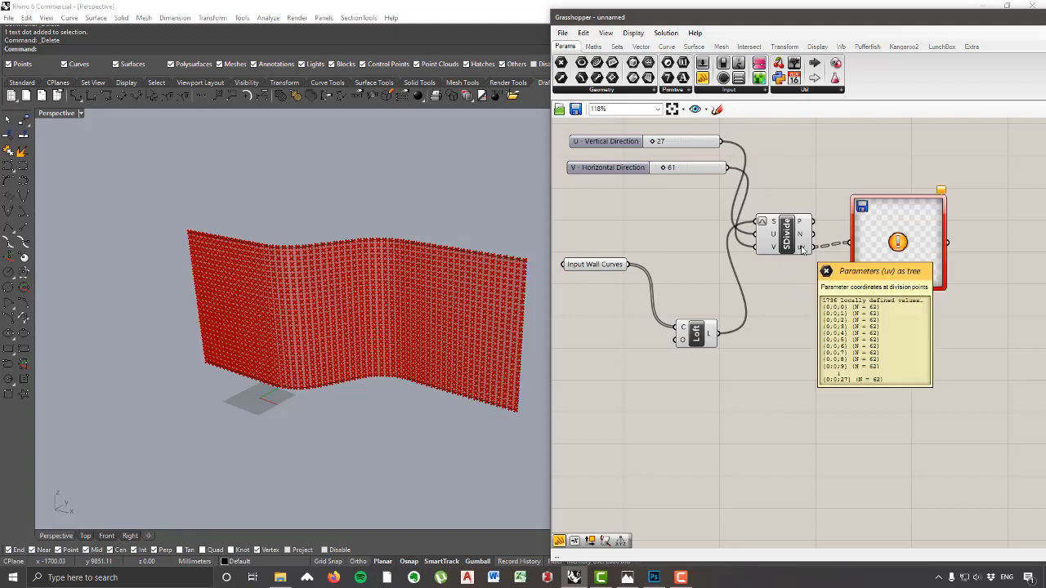
click(899, 235)
double_click(899, 235)
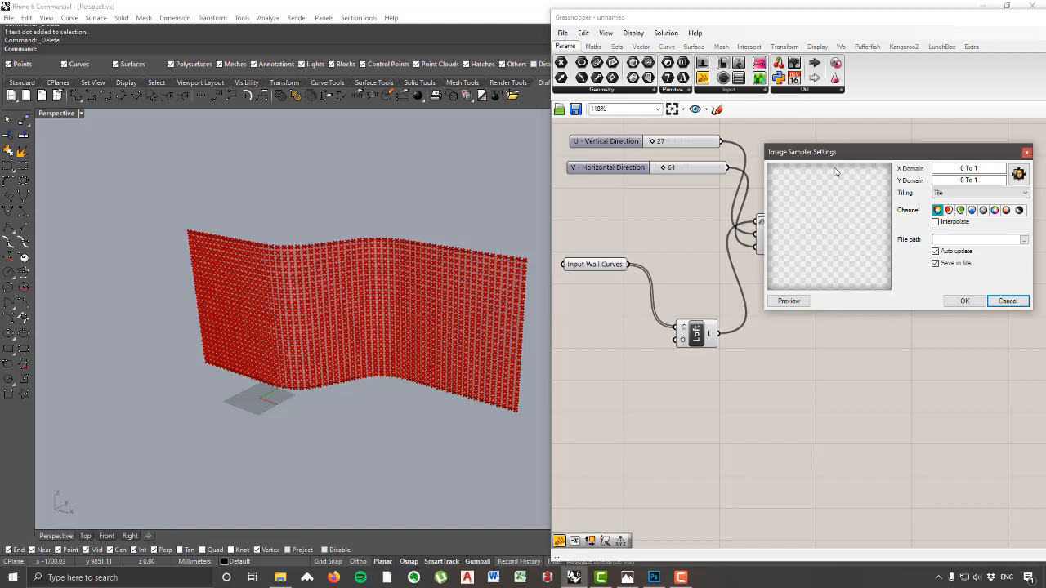
drag(850, 153, 814, 235)
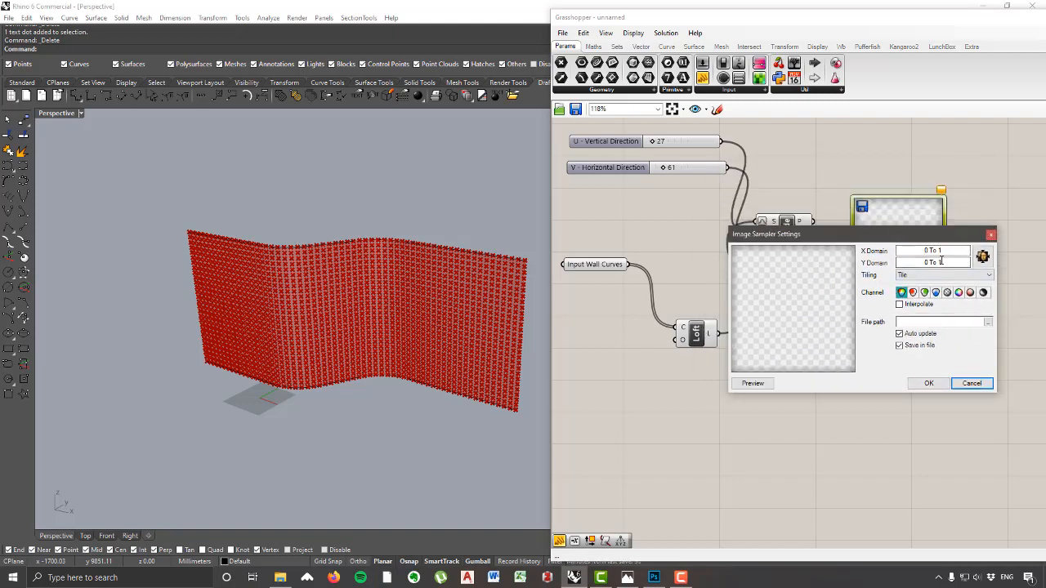
drag(804, 235, 841, 349)
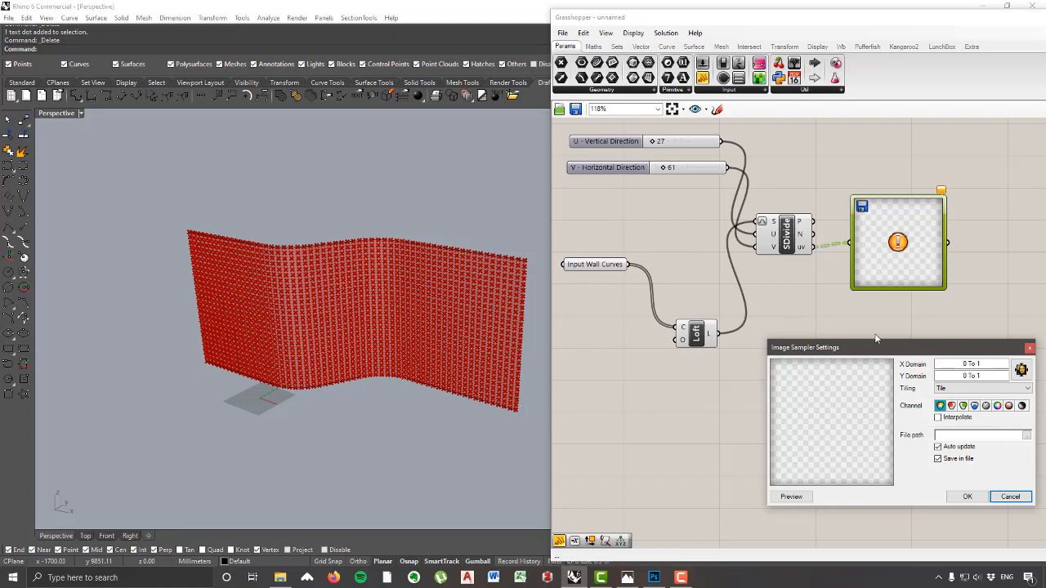
drag(850, 348, 773, 215)
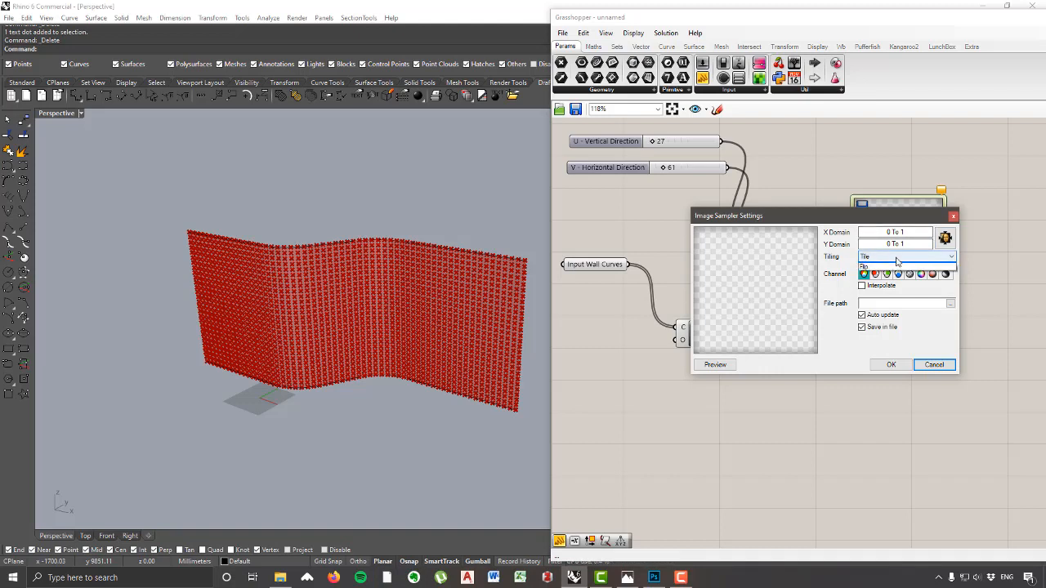
click(902, 258)
click(874, 273)
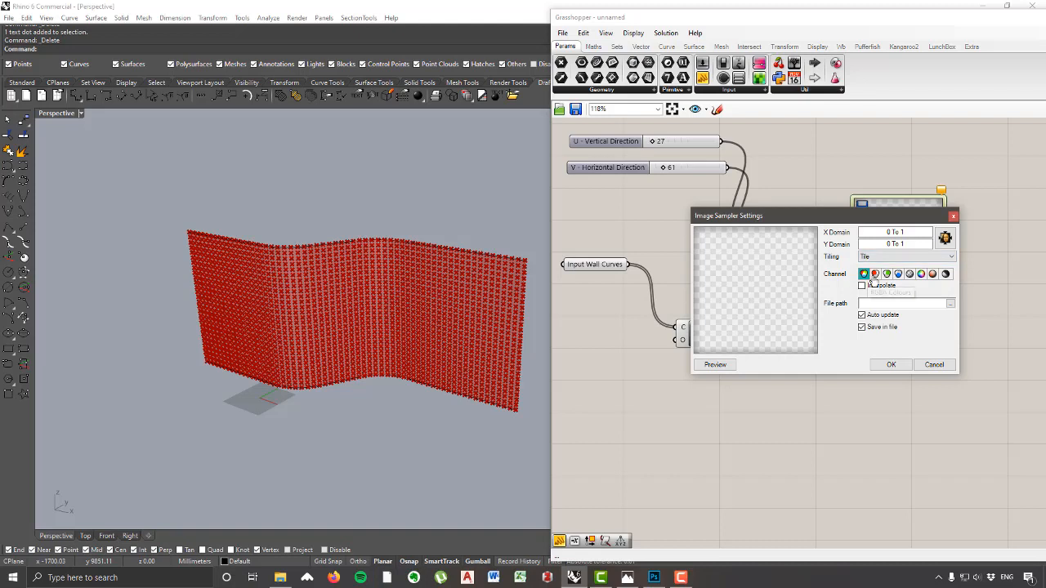
click(945, 274)
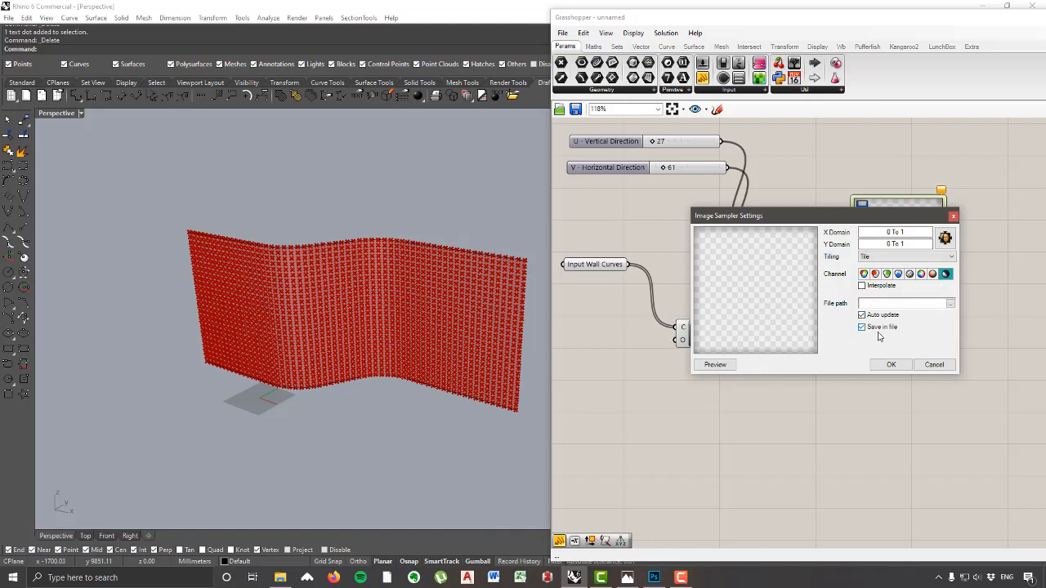
Step: Browse for the sampler's image file and look at the wave pattern image in the 20-03-09 parametric facades class folder
click(950, 305)
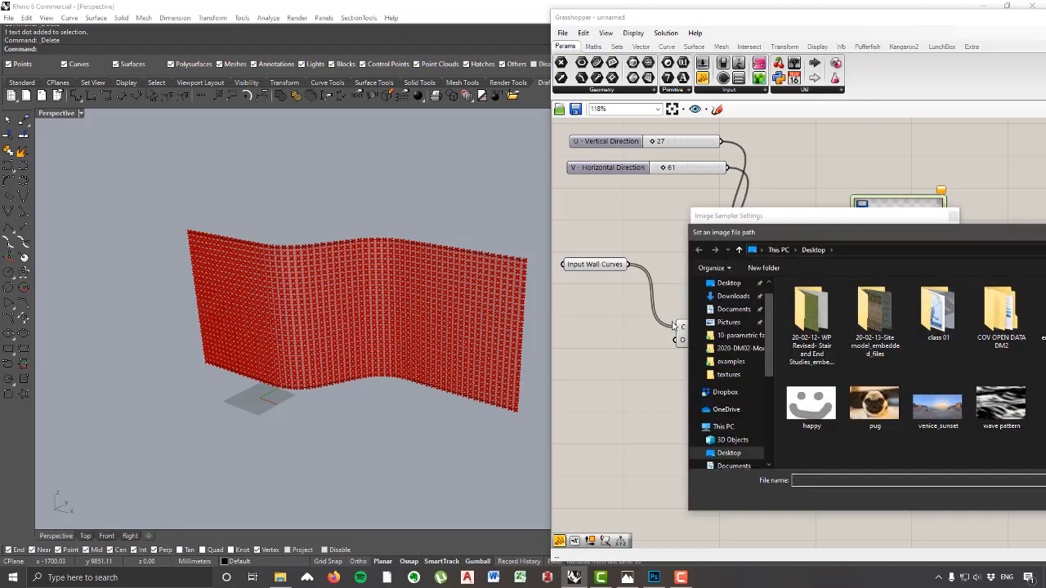
click(740, 335)
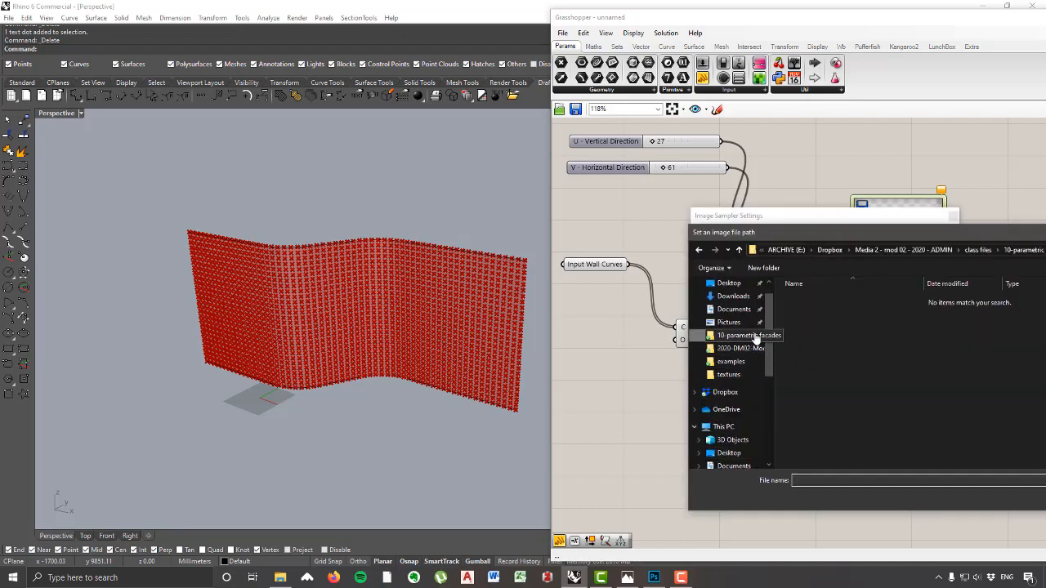
click(619, 249)
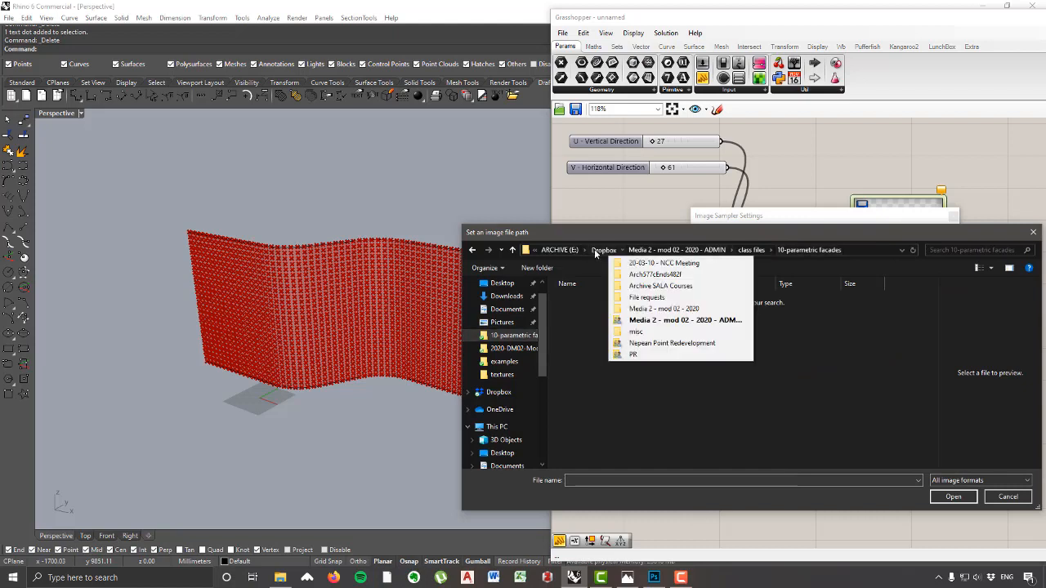
click(603, 249)
double_click(605, 345)
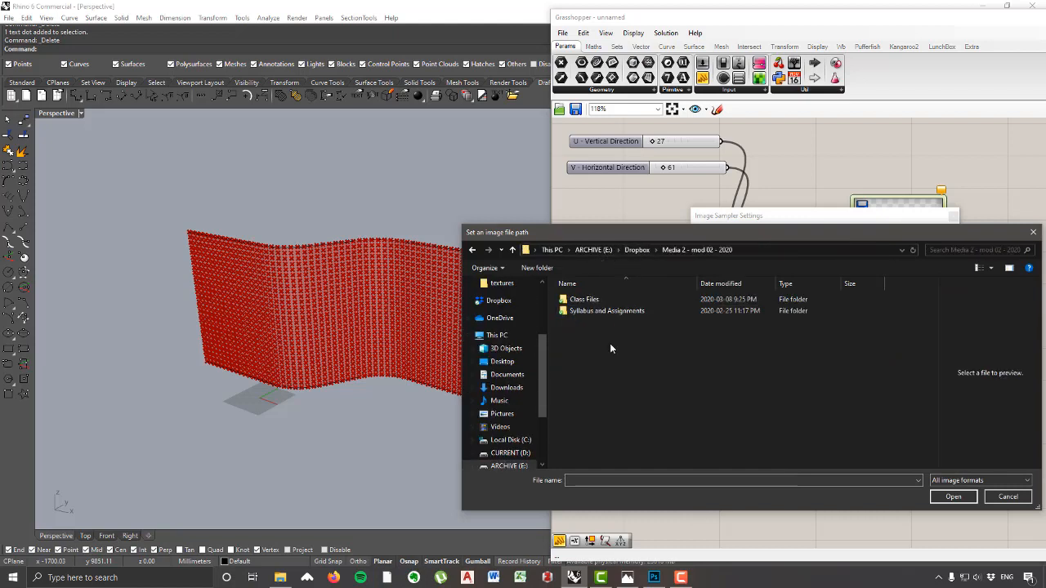
double_click(585, 300)
double_click(613, 391)
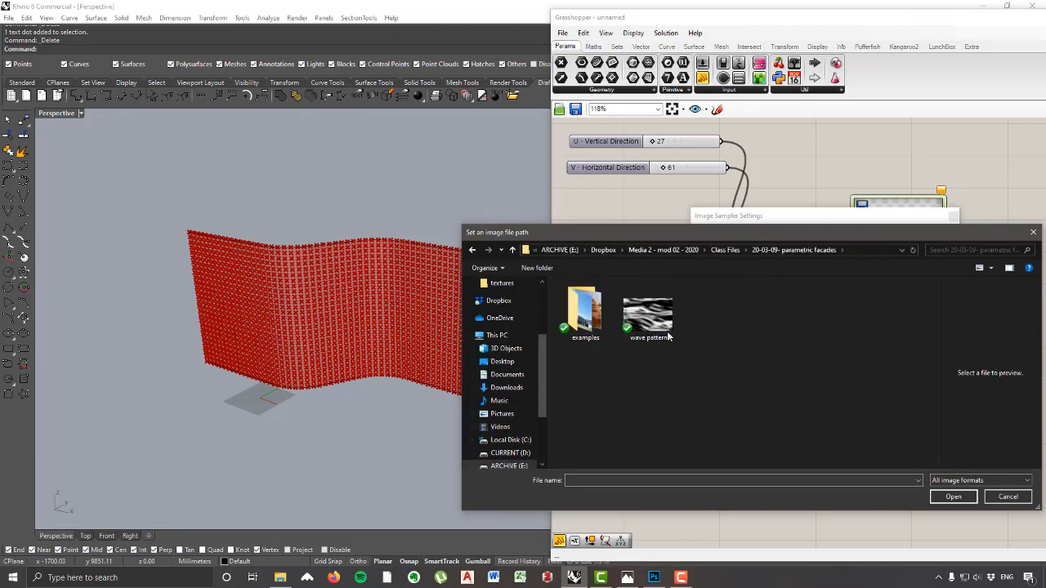
click(648, 309)
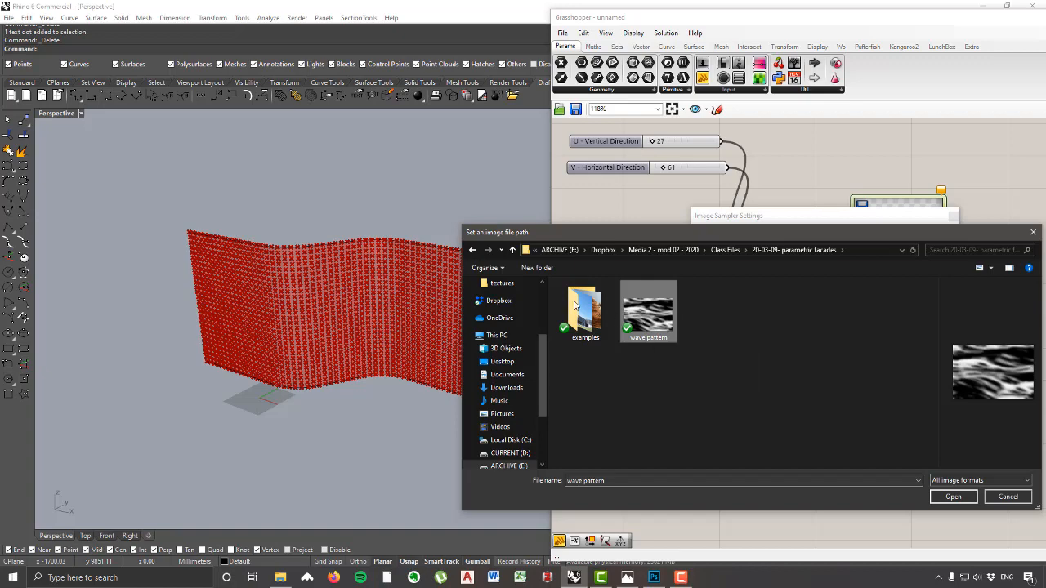
Step: Load the pug image from the Desktop into the Image Sampler, check it in a widened settings window and accept the settings
scroll(490, 327, up, 3)
click(501, 305)
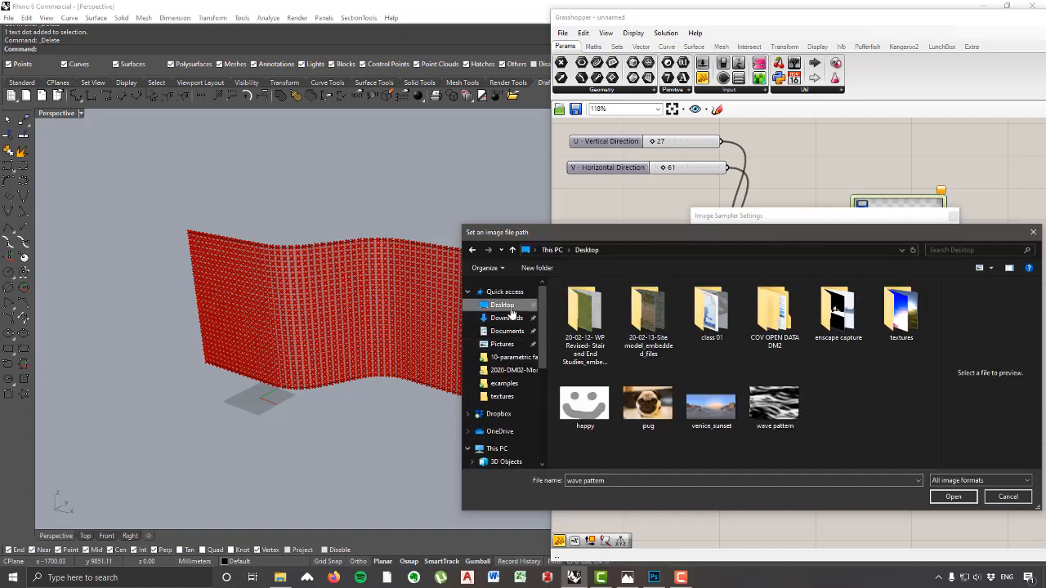
double_click(648, 403)
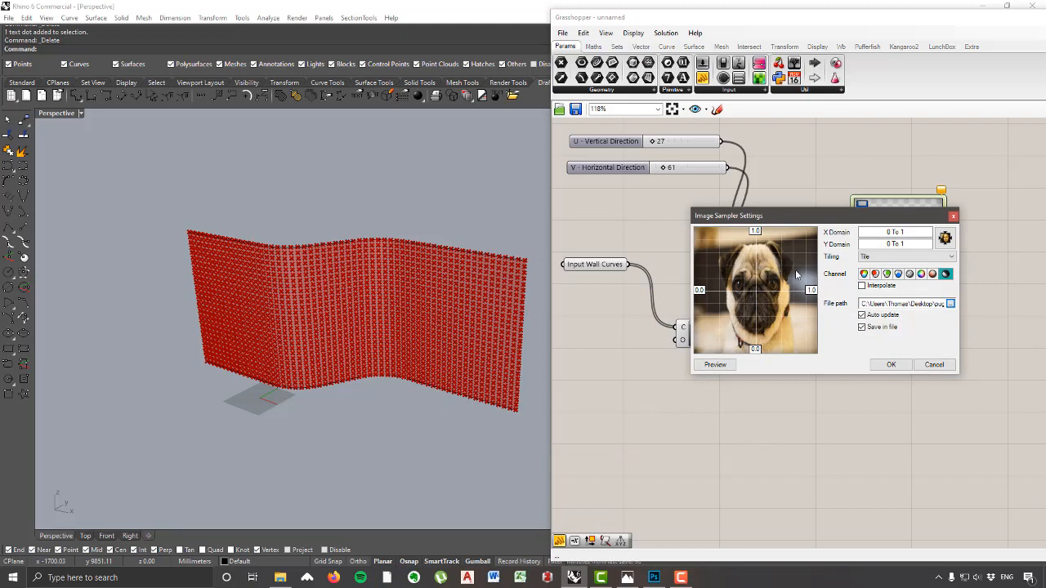
drag(691, 266, 556, 265)
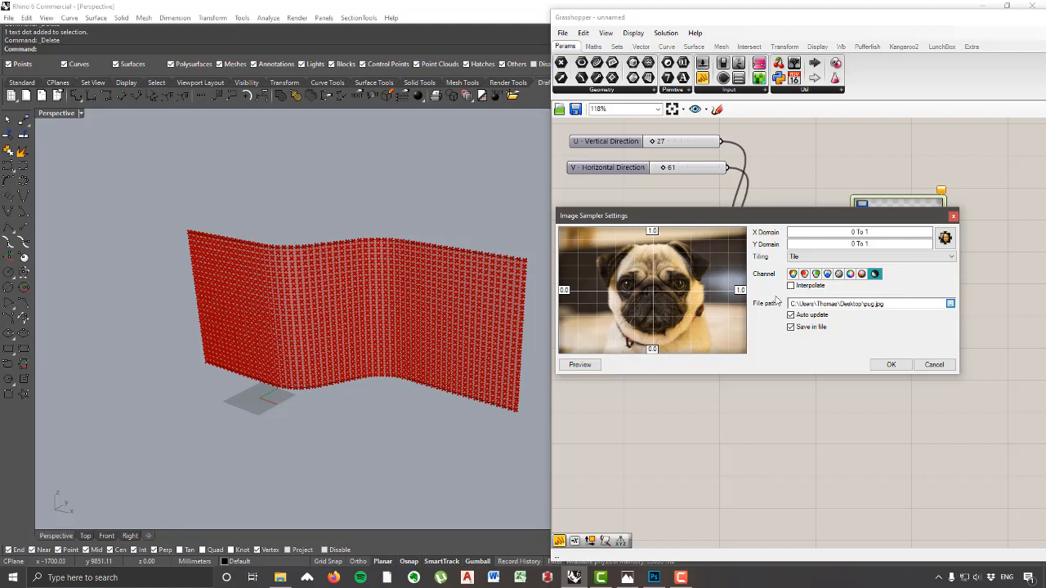
click(892, 368)
Step: Widen the Image Sampler component on the canvas to match the landscape proportions of the pug photo
right_drag(899, 364, 752, 394)
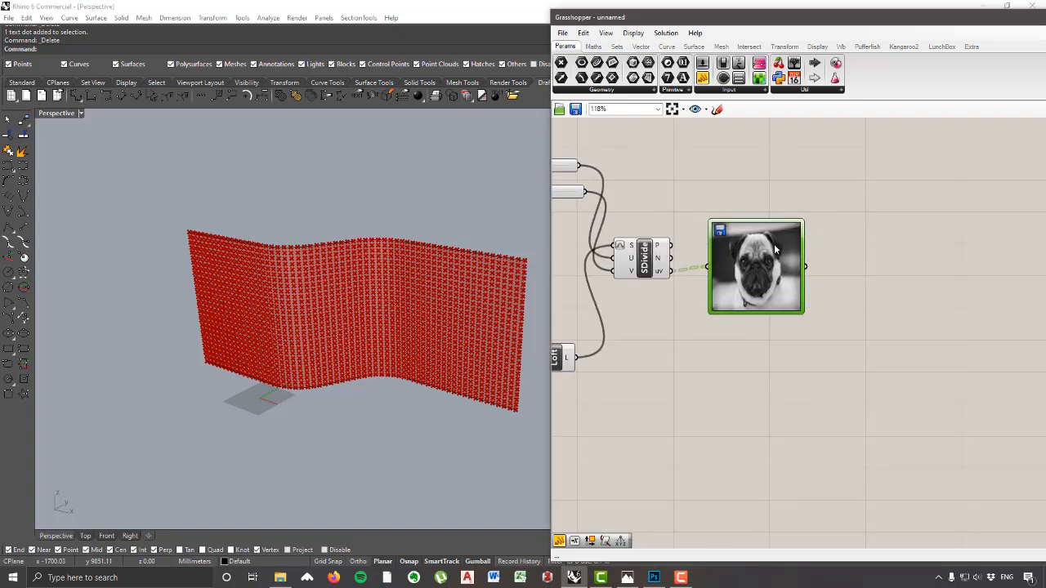
mouse_move(807, 268)
mouse_down()
mouse_move(920, 268)
mouse_move(822, 267)
mouse_up()
right_drag(384, 323, 316, 362)
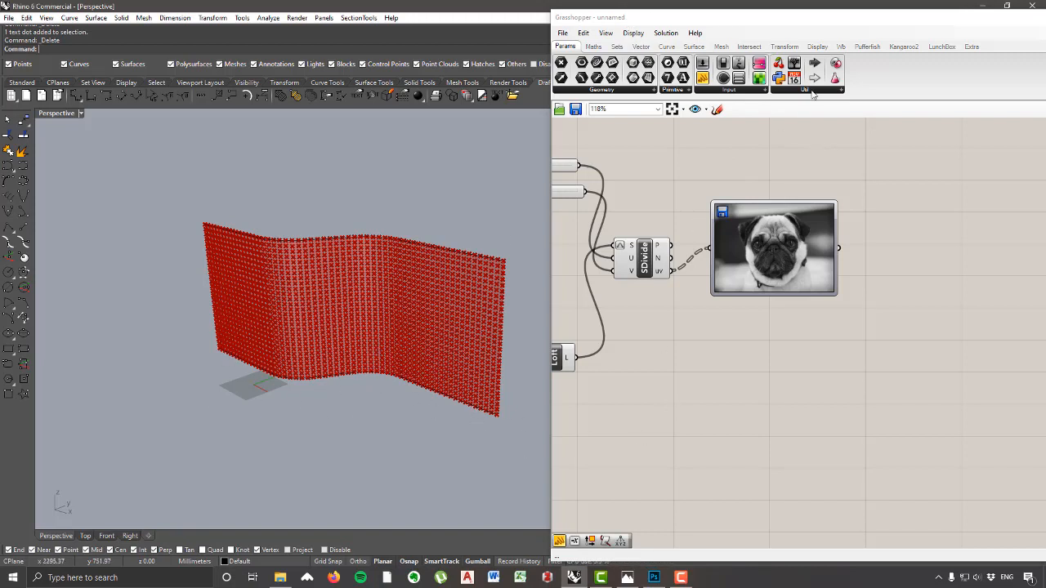
Step: Add a Gradient component to the canvas beside the Image Sampler's output
click(725, 89)
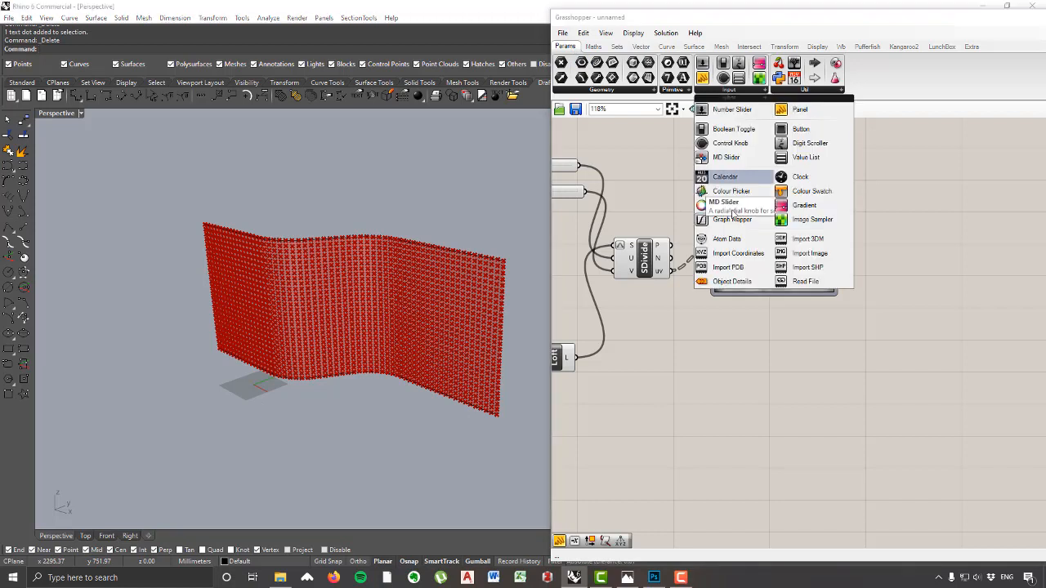
click(823, 206)
click(965, 210)
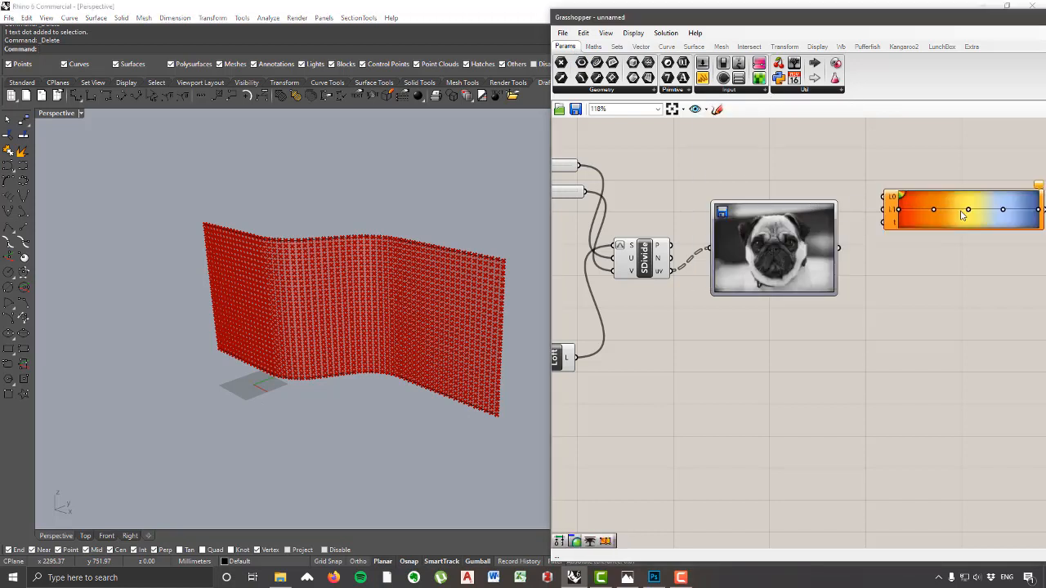
right_drag(964, 211, 866, 210)
scroll(832, 228, up, 2)
drag(832, 228, 820, 216)
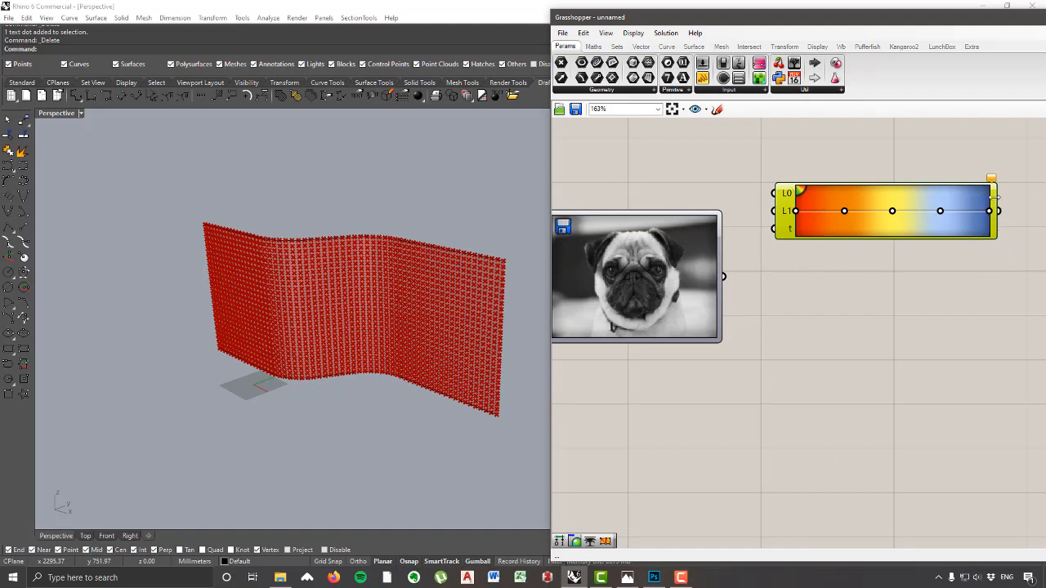
Step: Apply the white-to-black preset to the Gradient and reverse its grips so it runs from black to white
right_click(818, 201)
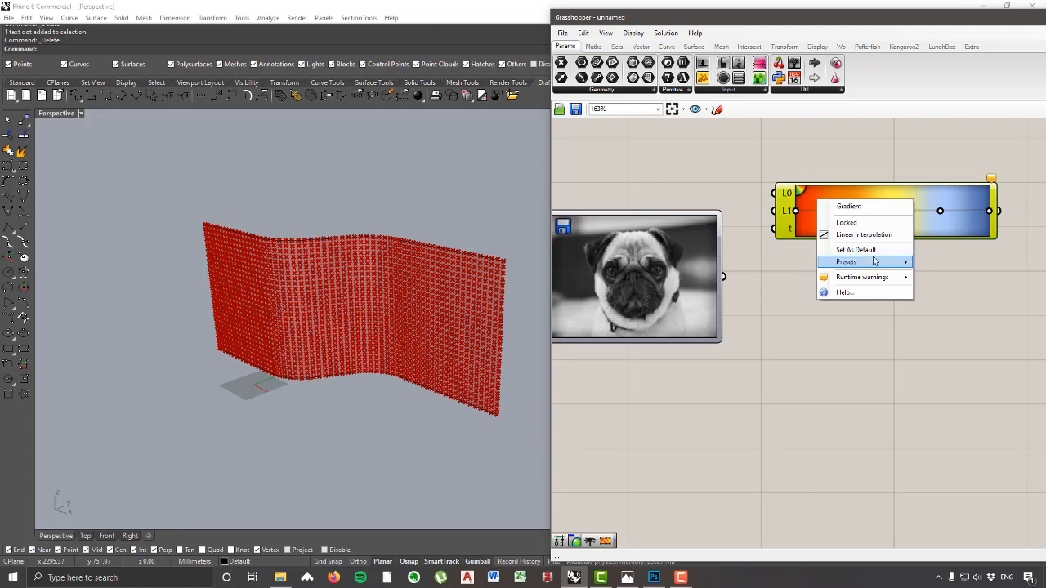
mouse_move(874, 261)
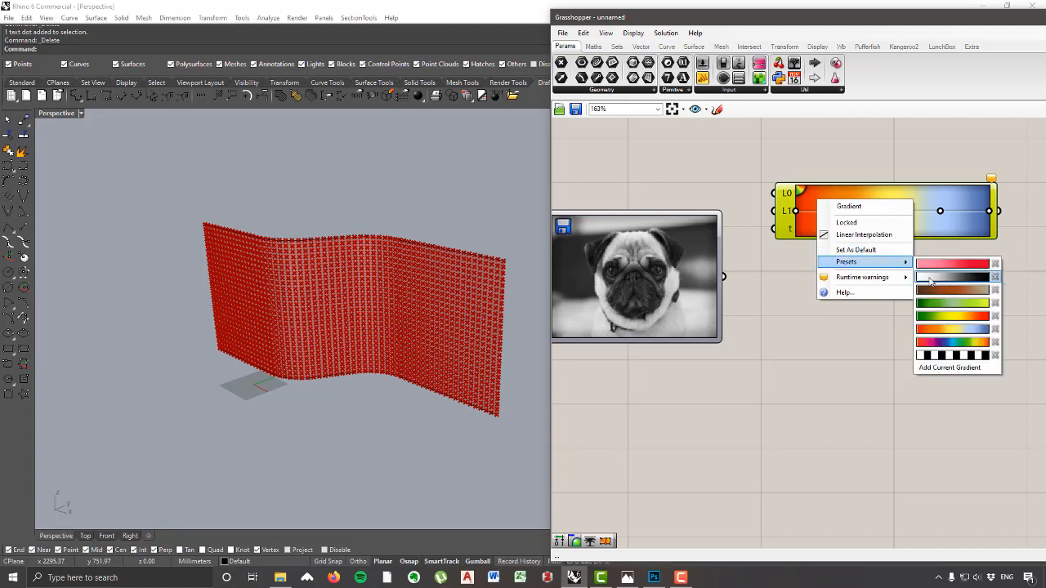
click(964, 282)
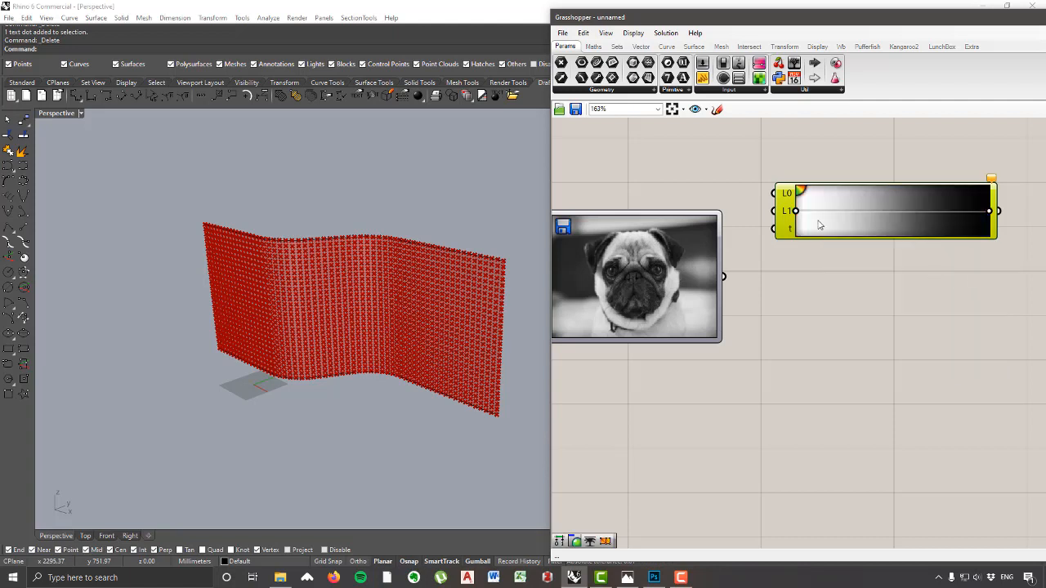
right_drag(821, 242, 850, 264)
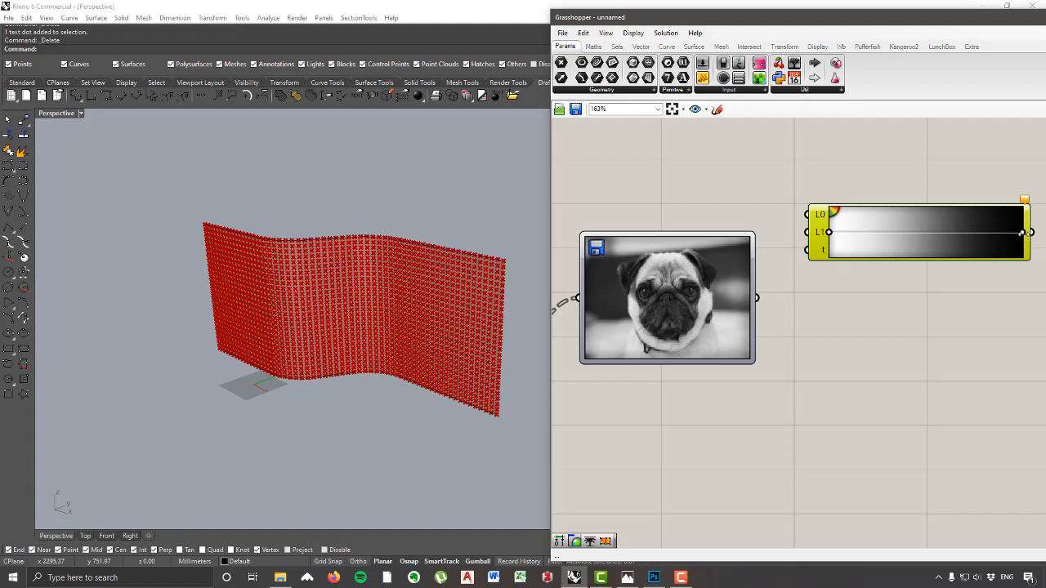
mouse_move(1022, 233)
mouse_down()
mouse_move(889, 233)
mouse_move(1023, 233)
mouse_up()
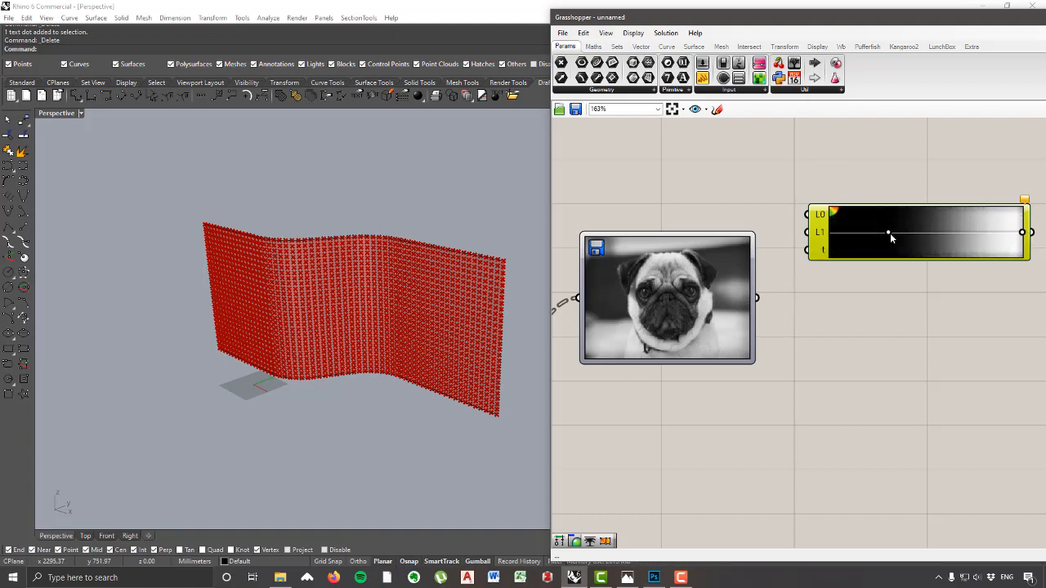
drag(890, 234, 829, 233)
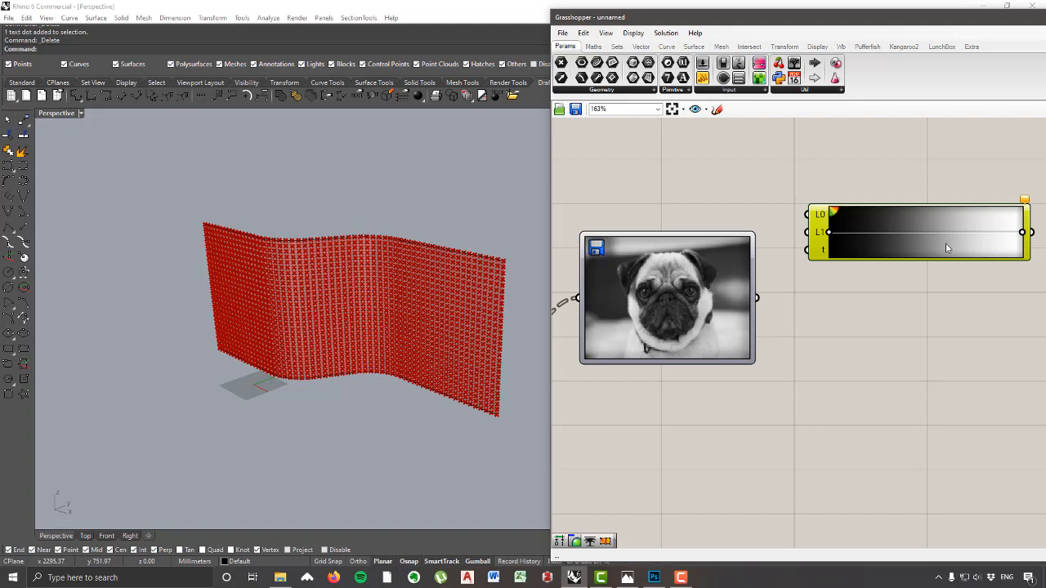
Step: Connect the Image Sampler's output to the Gradient's t input and place the Gradient right beside the sampler
drag(948, 248, 961, 206)
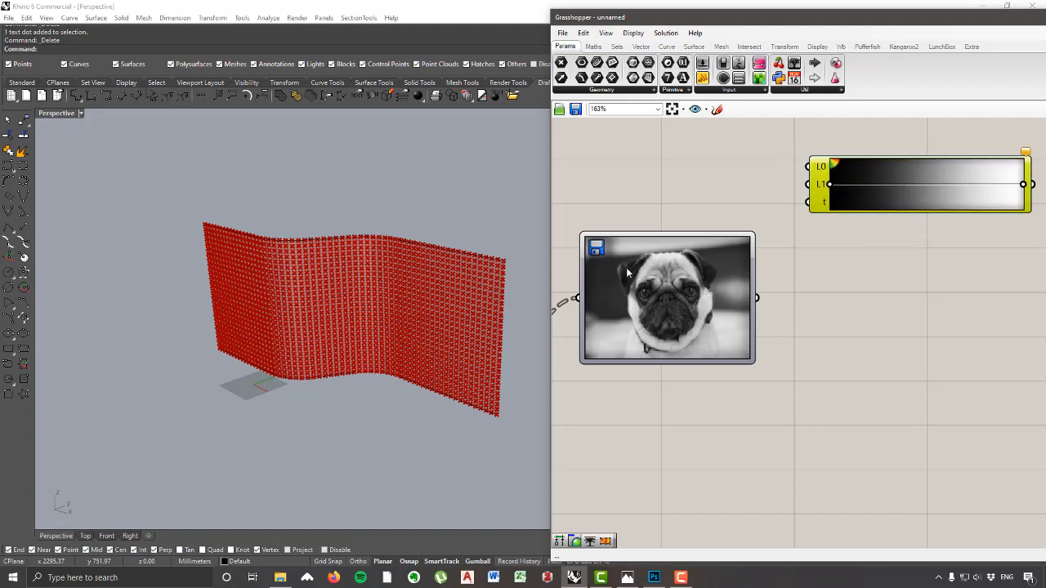
drag(756, 297, 811, 210)
mouse_move(822, 206)
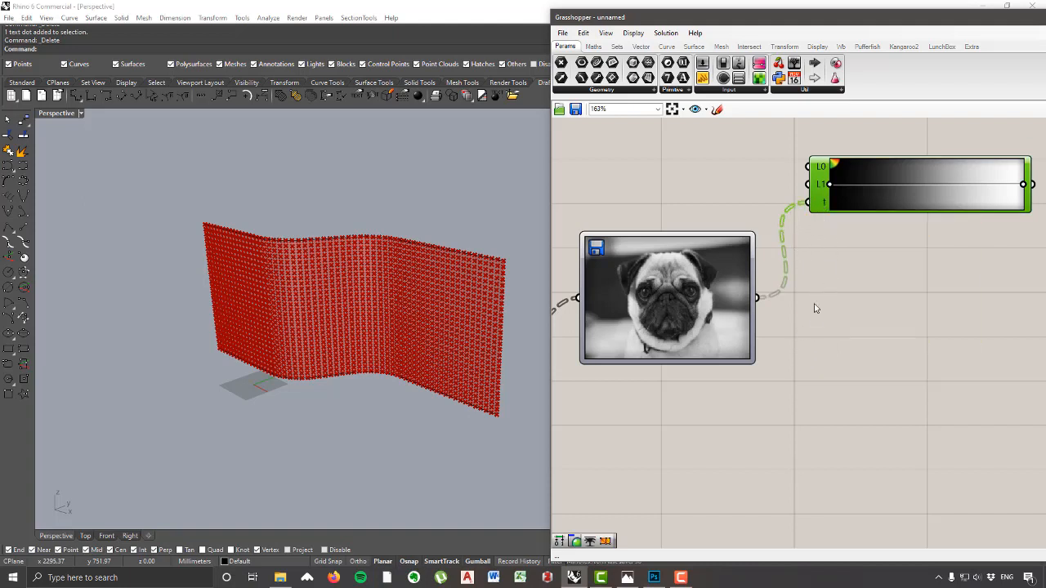
drag(895, 172, 869, 251)
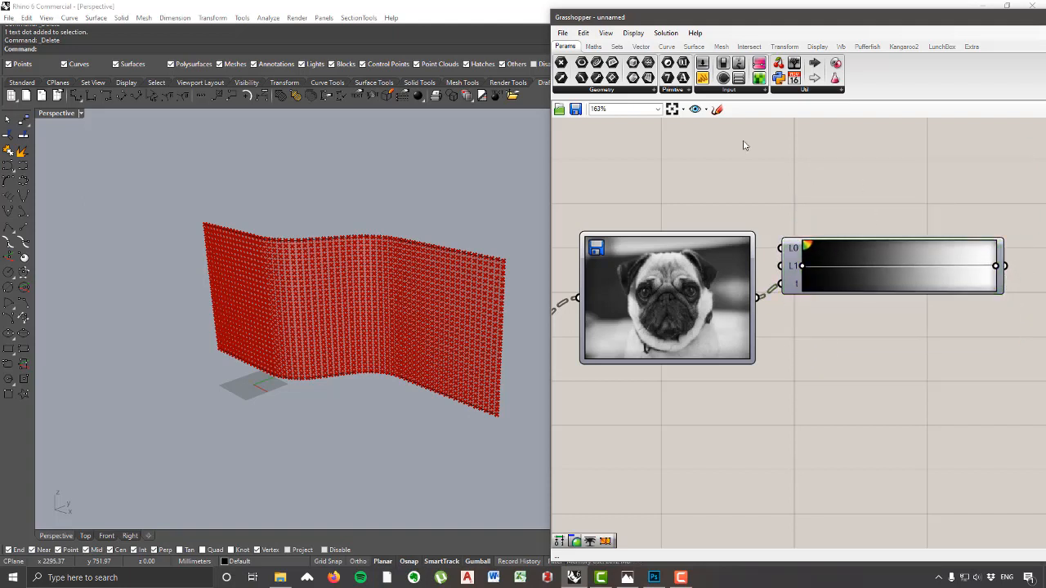
Step: Add a Custom Preview component to the canvas beyond the Gradient
click(818, 47)
click(799, 91)
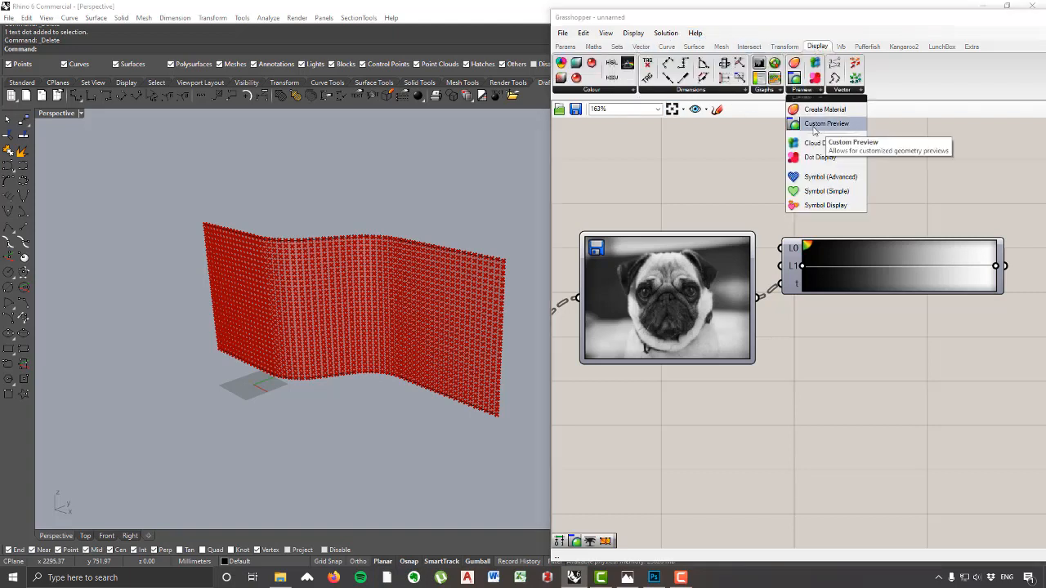
click(815, 122)
scroll(687, 283, down, 5)
click(898, 247)
Step: Connect Divide Surface's points to the Custom Preview's geometry input and the Gradient's output to its material input
right_drag(707, 285, 738, 270)
drag(641, 288, 640, 283)
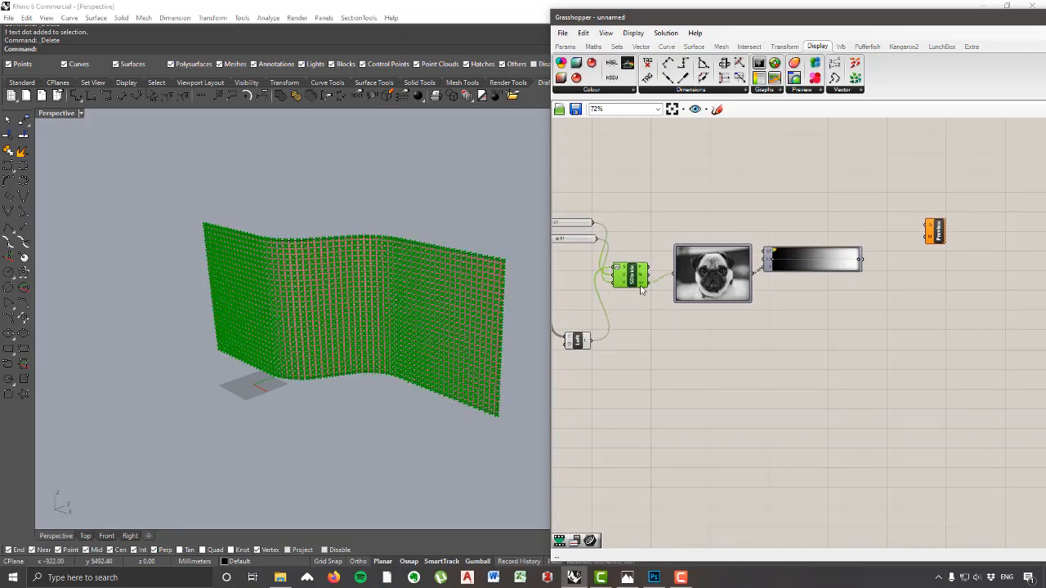
mouse_move(643, 285)
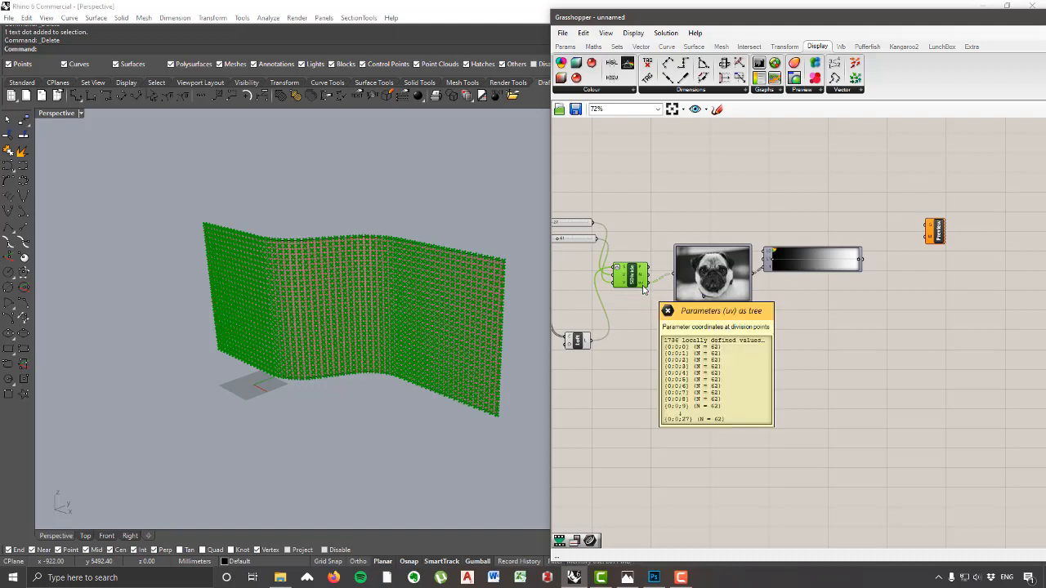
scroll(643, 272, up, 2)
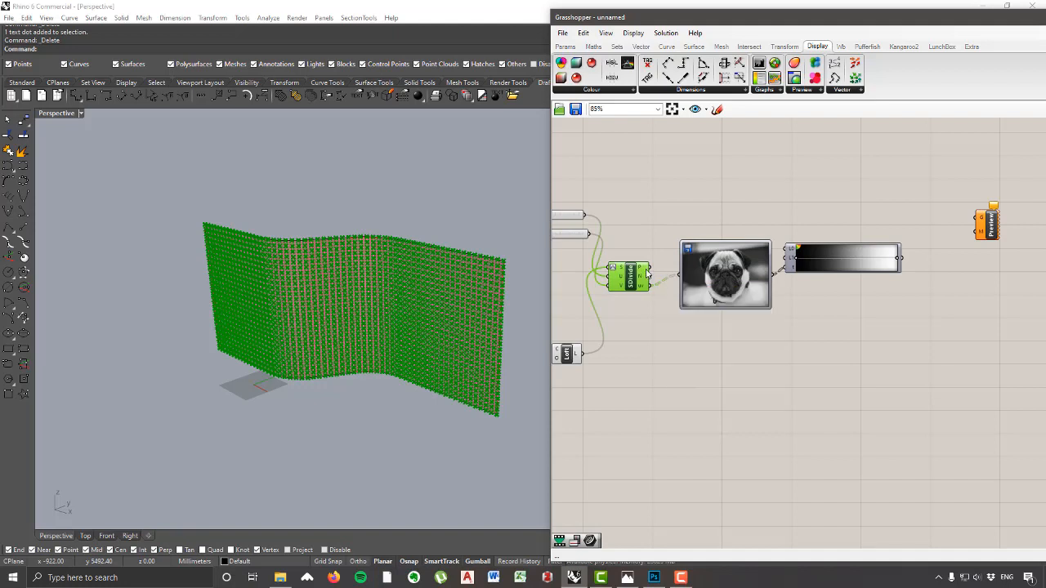
drag(651, 269, 951, 217)
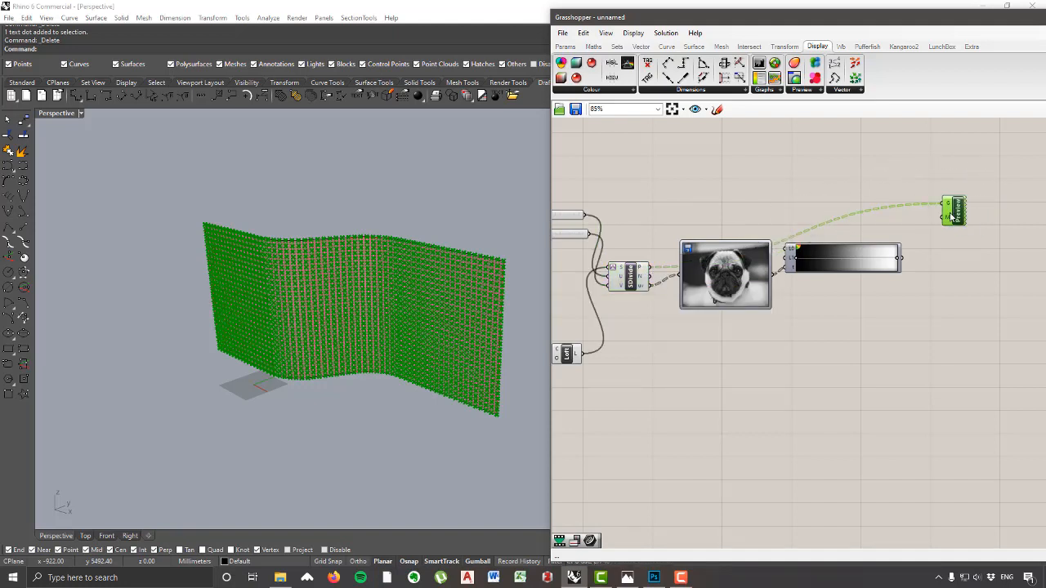
click(953, 235)
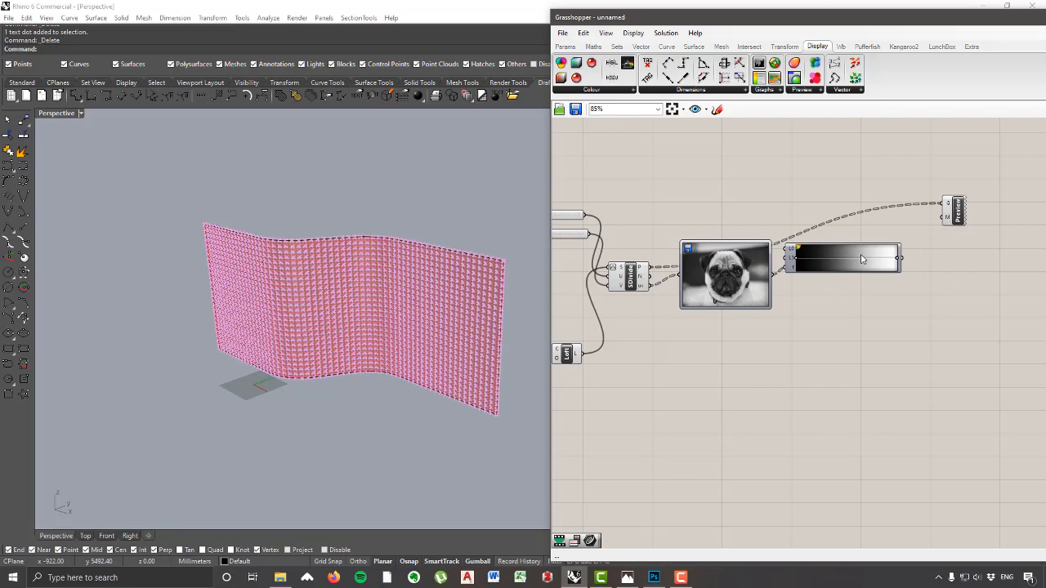
drag(909, 266, 944, 217)
Step: Turn off the preview of the sliders, Loft, Divide Surface, Image Sampler and Gradient, leaving only the Custom Preview displayed
right_drag(396, 381, 483, 366)
scroll(651, 367, down, 3)
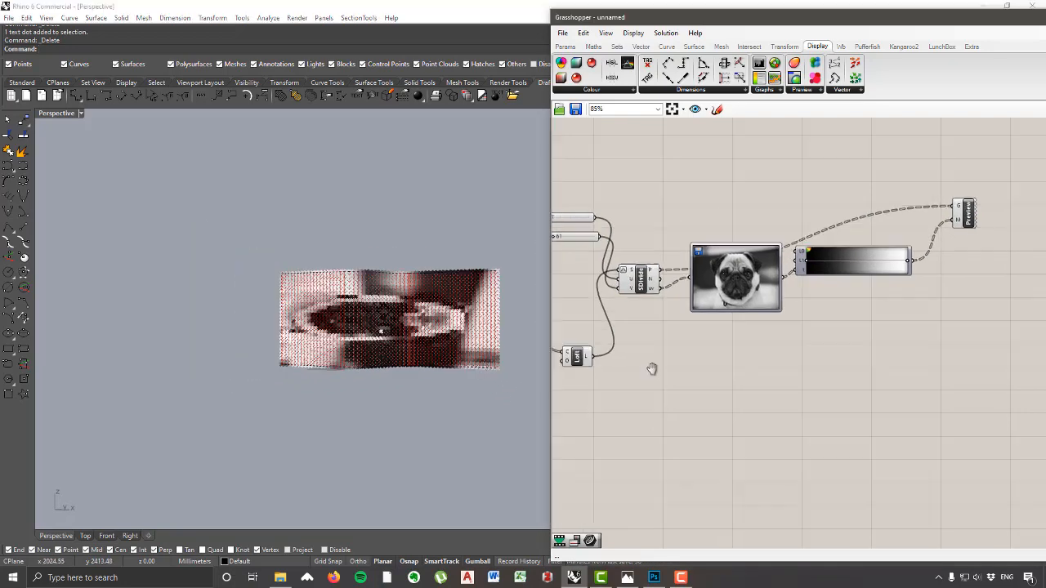
drag(888, 420, 649, 229)
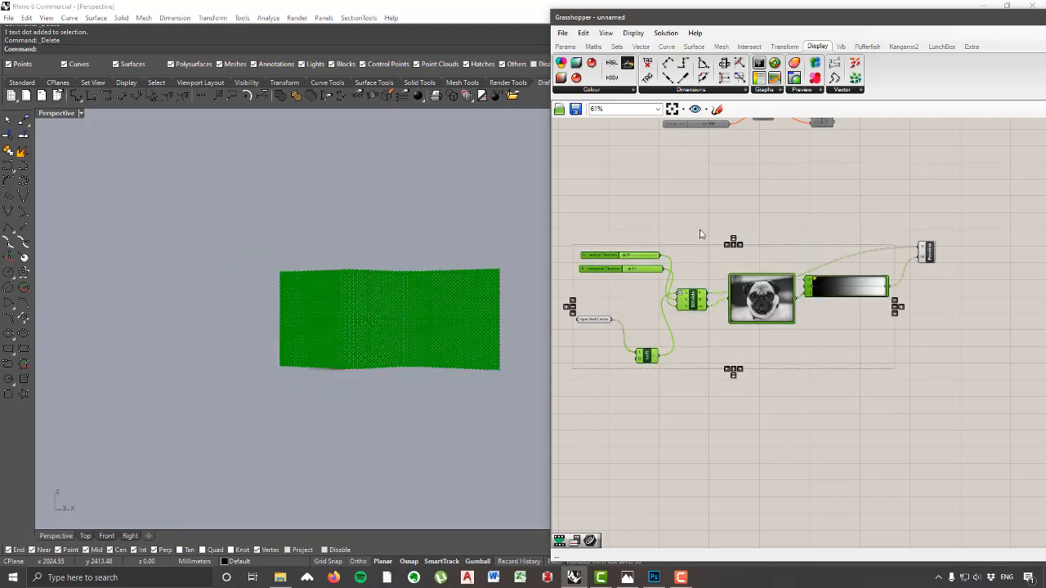
right_click(701, 230)
click(723, 248)
click(726, 222)
Step: Increase the point grid's density by setting U - Vertical Direction to 176 and V - Horizontal Direction to 215
right_drag(375, 347, 375, 348)
scroll(376, 343, up, 4)
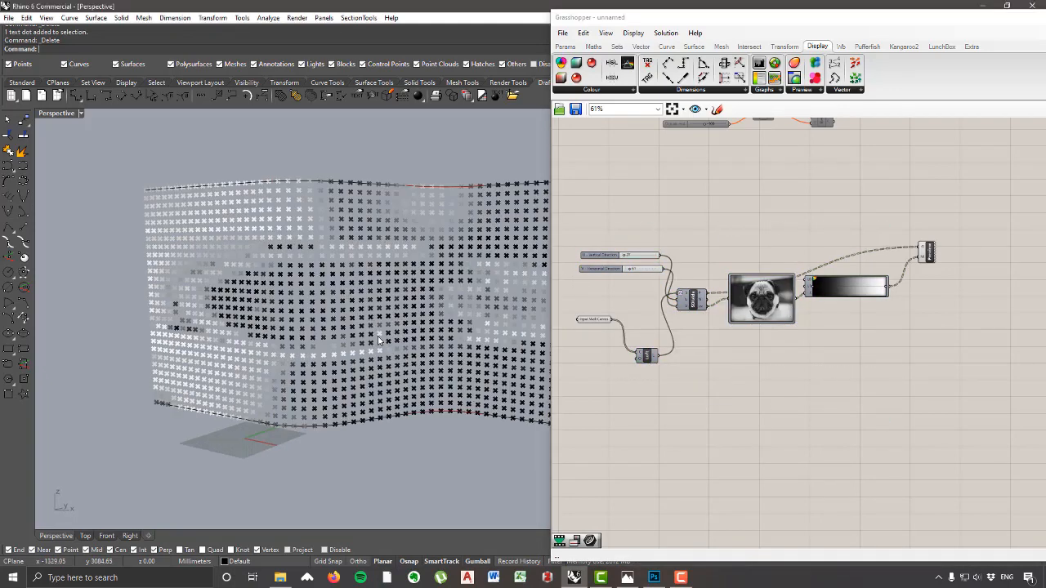
scroll(303, 318, down, 5)
right_drag(303, 318, 372, 352)
scroll(635, 258, up, 4)
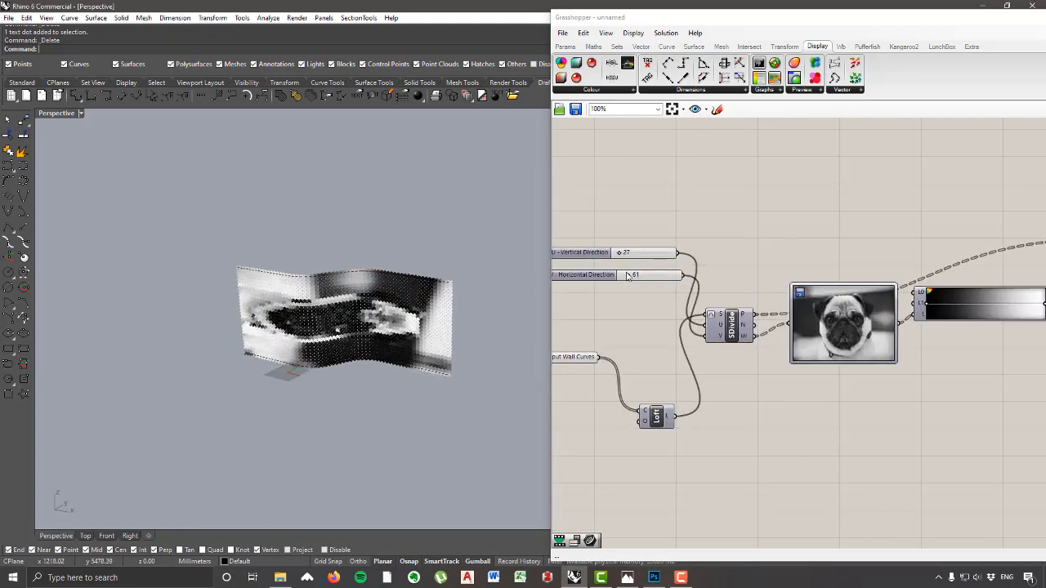
drag(627, 274, 635, 253)
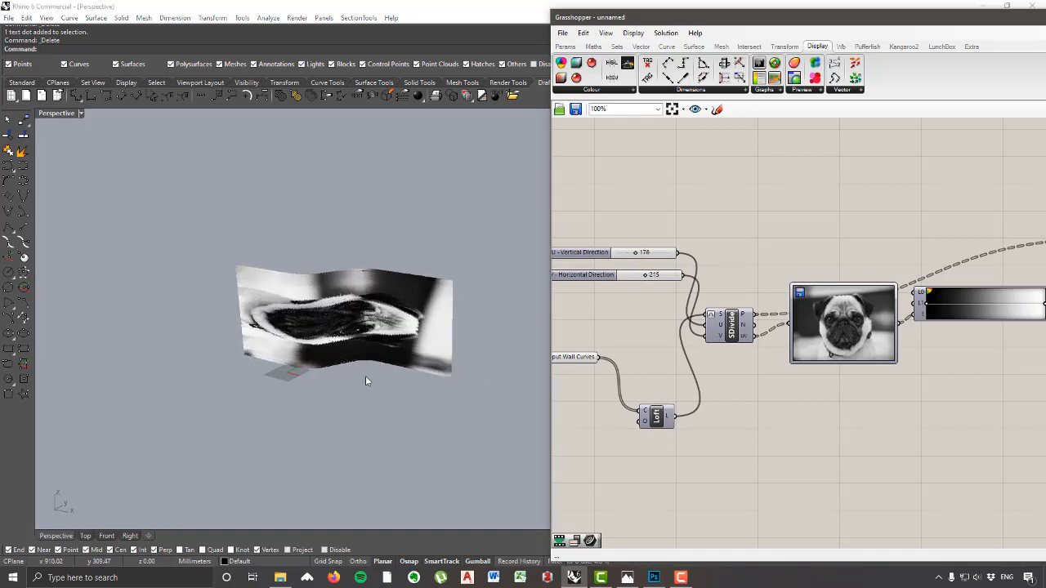
right_drag(365, 376, 433, 350)
scroll(335, 324, up, 6)
scroll(418, 356, down, 7)
scroll(433, 348, down, 5)
scroll(430, 347, up, 3)
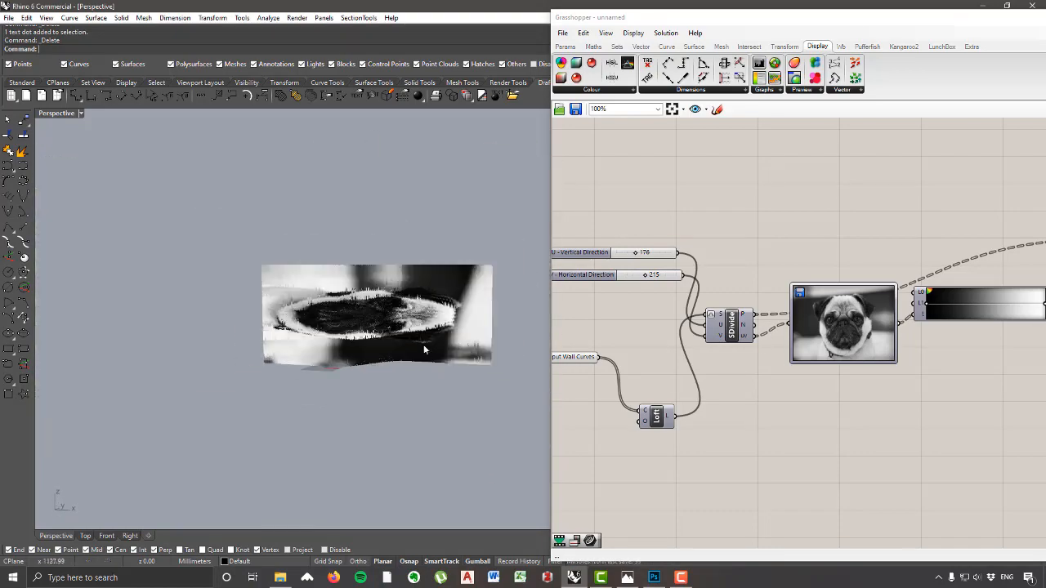
Step: Move the Image Sampler on the canvas to below the wire running from Divide Surface to the Custom Preview
drag(867, 326, 855, 231)
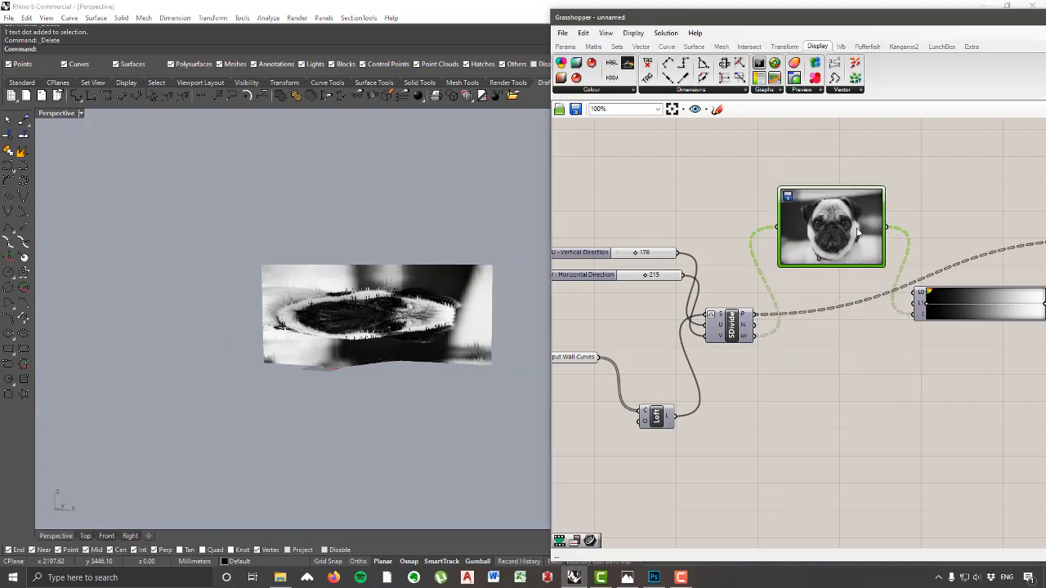
right_drag(874, 281, 797, 281)
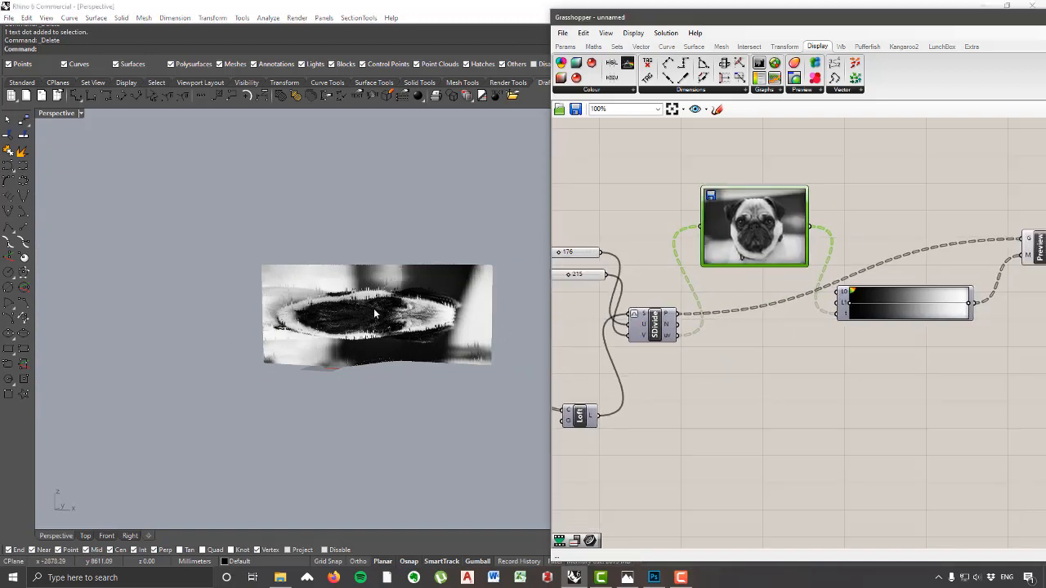
scroll(376, 314, up, 4)
right_drag(376, 313, 353, 311)
right_drag(775, 365, 868, 371)
drag(838, 262, 844, 427)
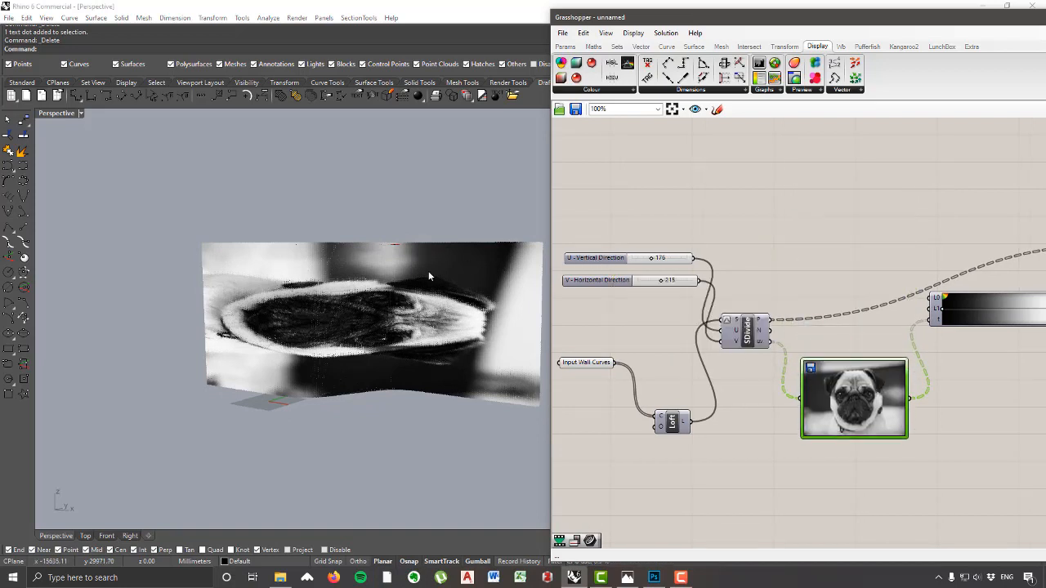
right_drag(411, 368, 385, 368)
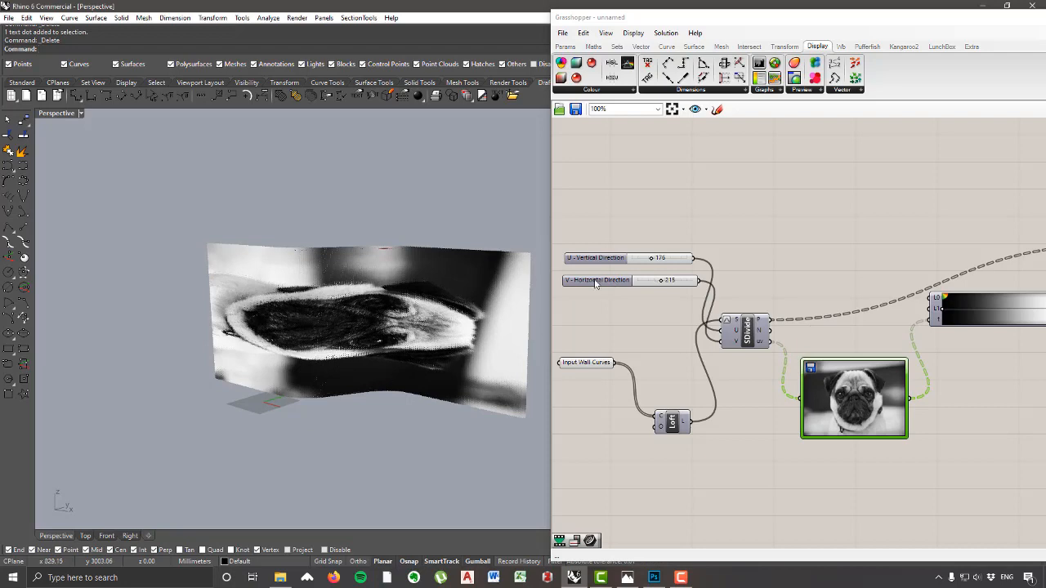
Step: Review the Image Sampler's image orientation and domain settings against the wall preview, and close them without changes
double_click(875, 398)
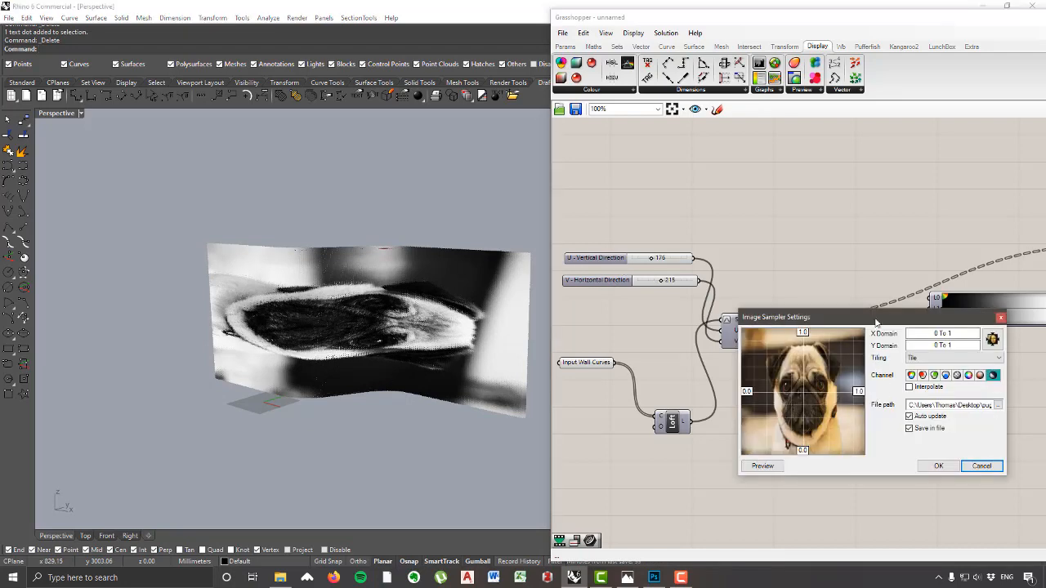
drag(877, 322, 861, 134)
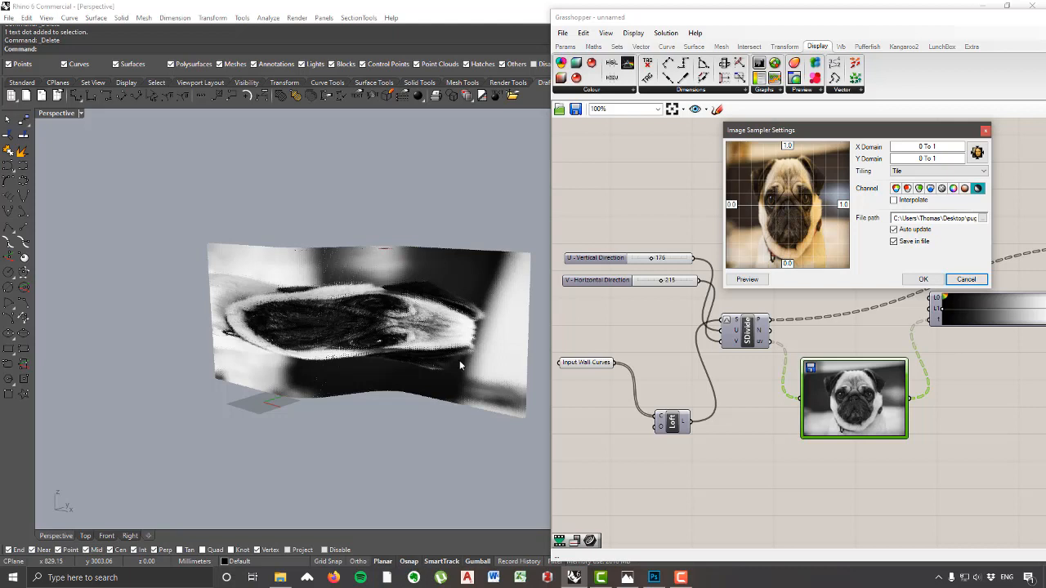
click(514, 445)
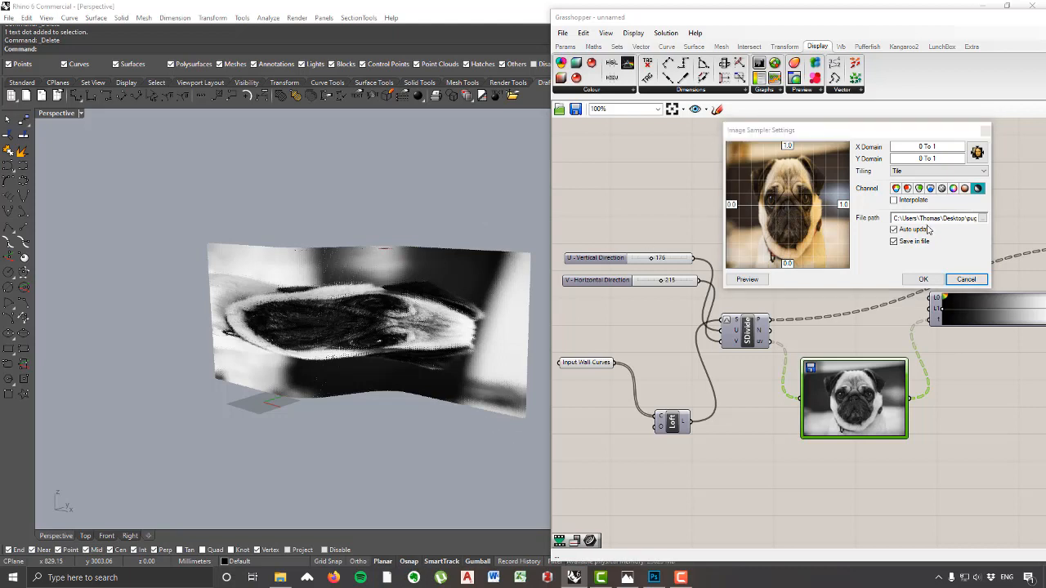
click(966, 279)
Step: Try rotating the two wall curves with the gumball to stand the image upright, and undo the rotation
drag(430, 453, 419, 206)
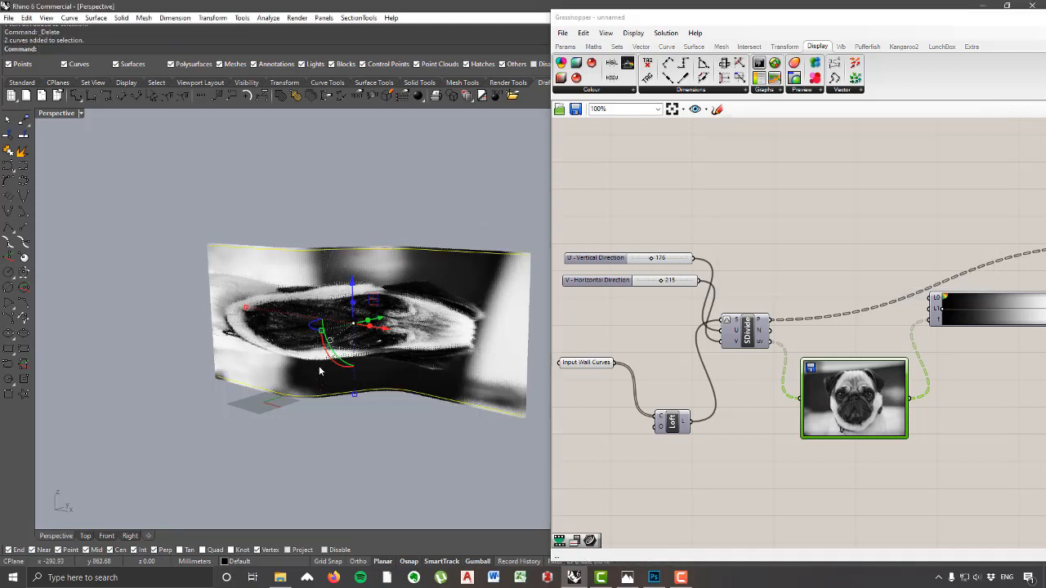
drag(331, 365, 481, 403)
click(481, 403)
right_drag(482, 403, 206, 389)
right_drag(459, 363, 527, 399)
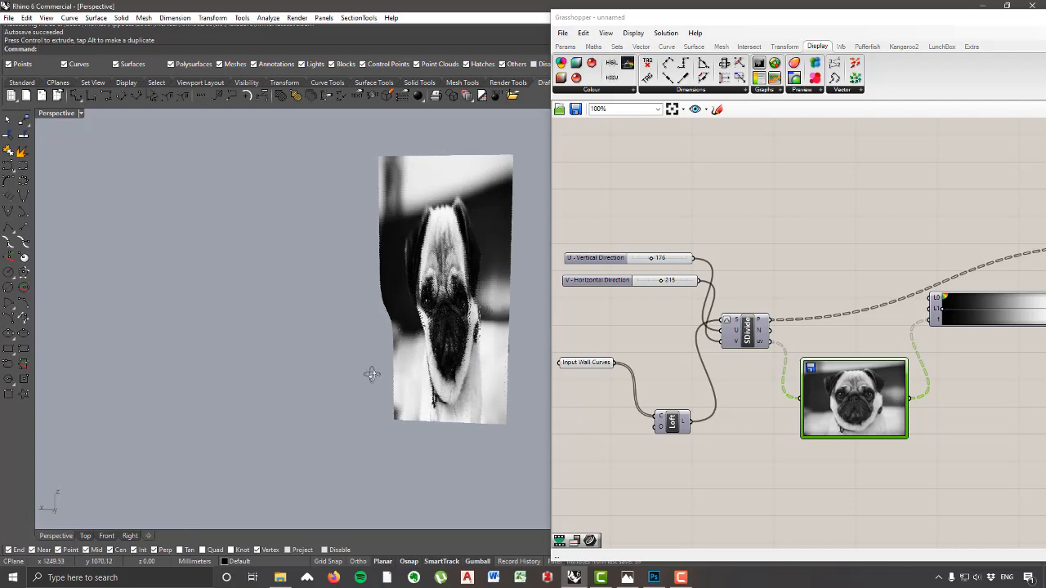
key(ctrl+z)
right_drag(327, 417, 296, 397)
click(400, 442)
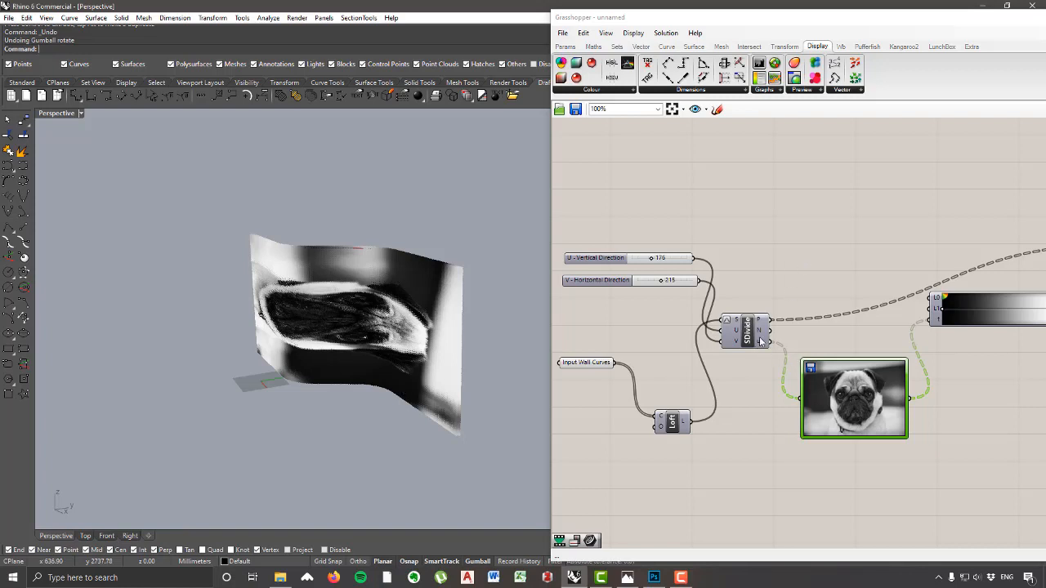
Step: Switch to Photoshop and open the pug image from the Desktop
mouse_move(760, 342)
right_drag(945, 388, 829, 398)
scroll(818, 360, down, 2)
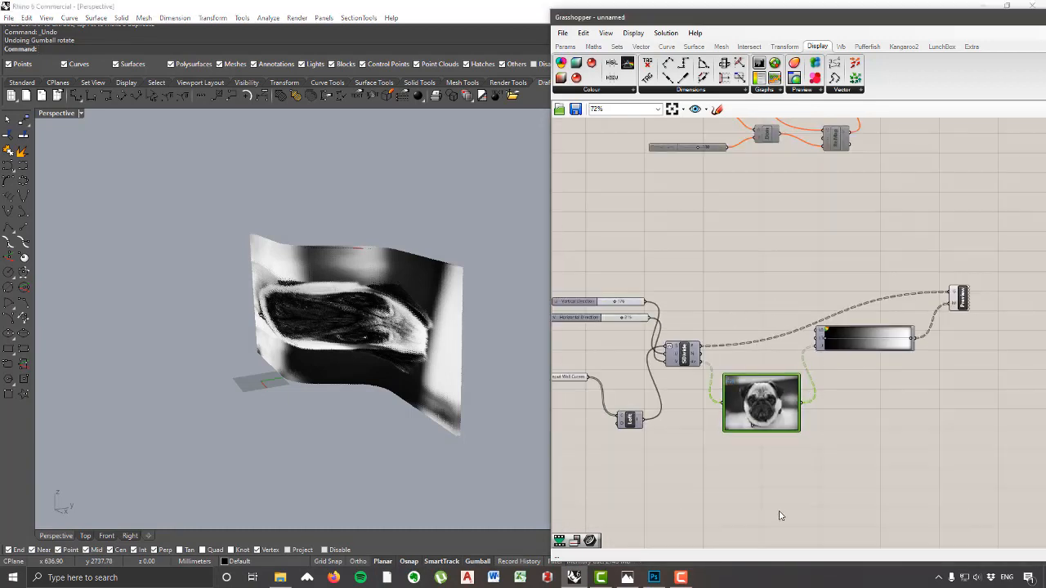
click(654, 577)
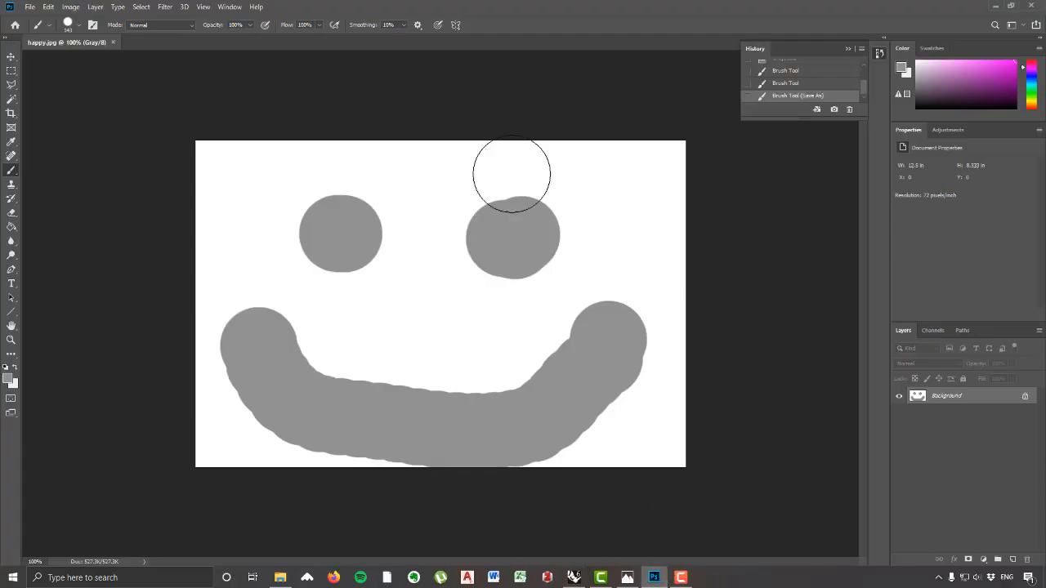
click(30, 7)
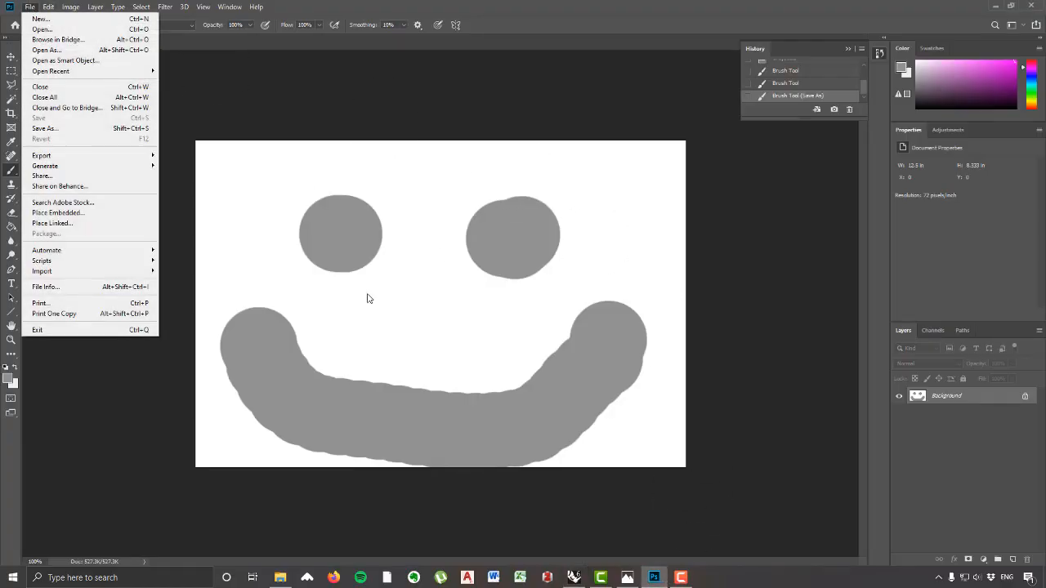
click(43, 29)
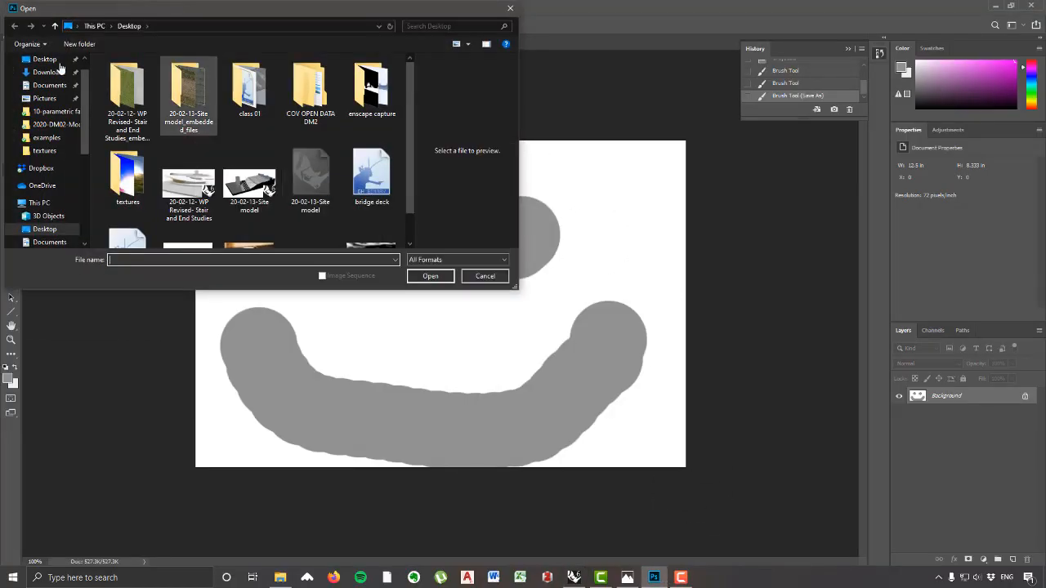
scroll(368, 180, down, 1)
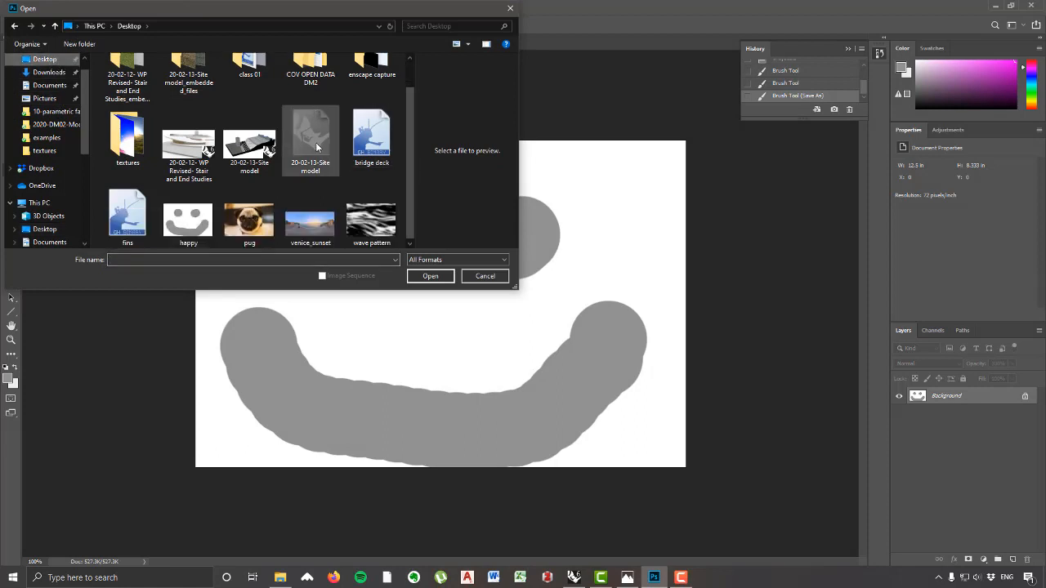
double_click(272, 223)
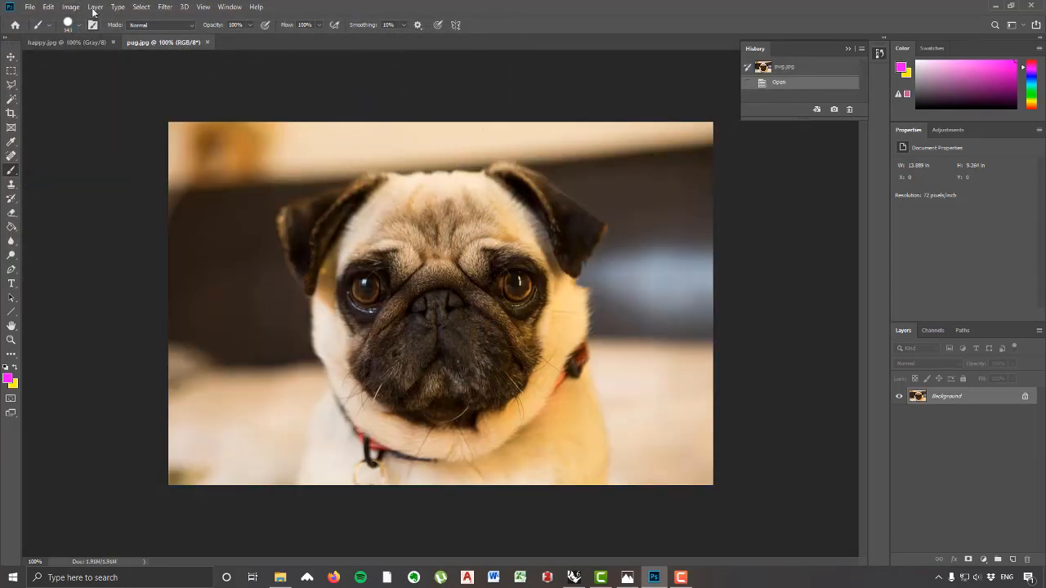
Step: Rotate the pug image's canvas 90° clockwise and save it over the original JPG file
click(72, 7)
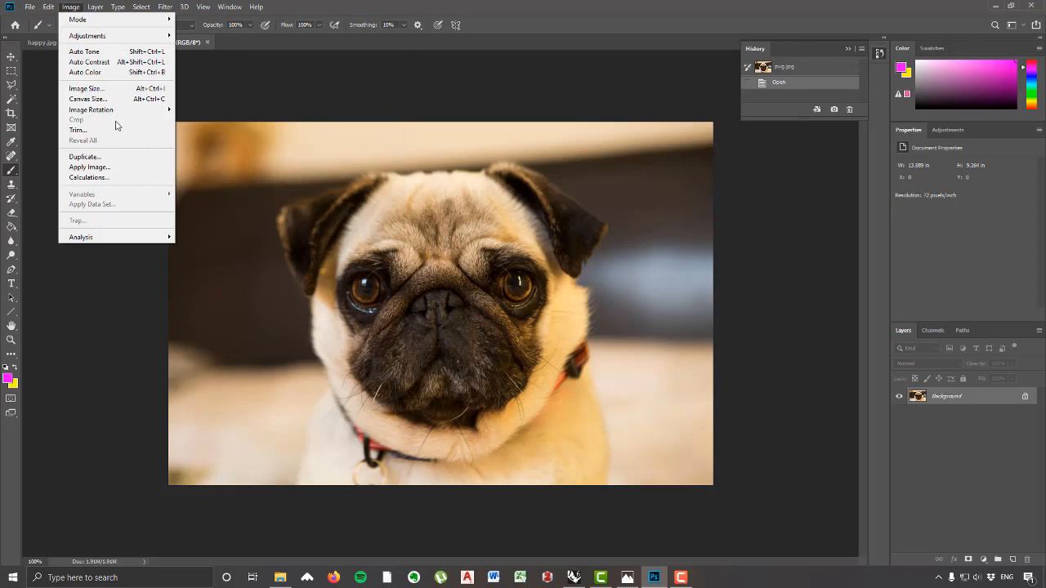
mouse_move(147, 109)
click(223, 120)
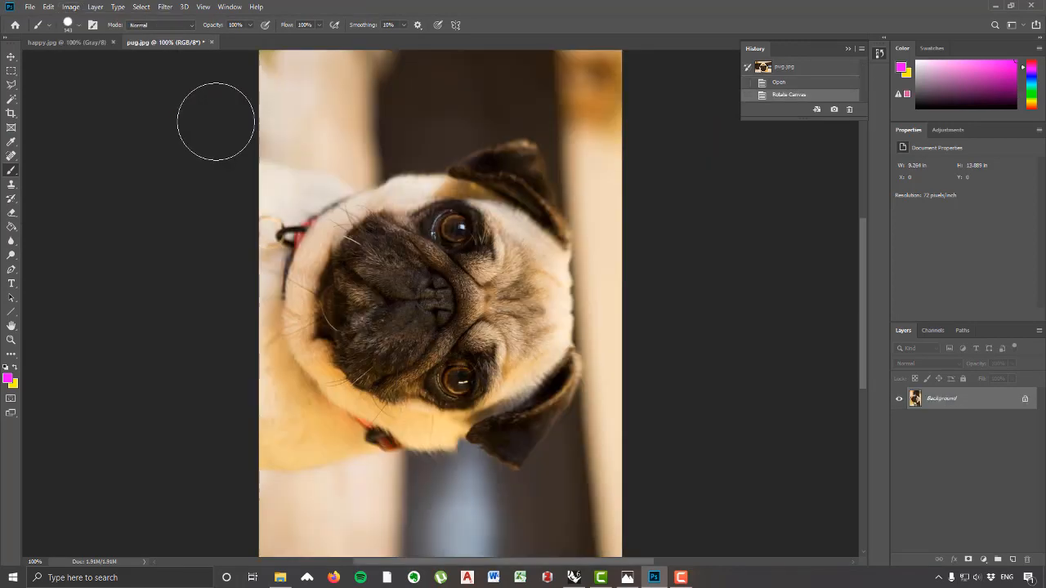
click(29, 7)
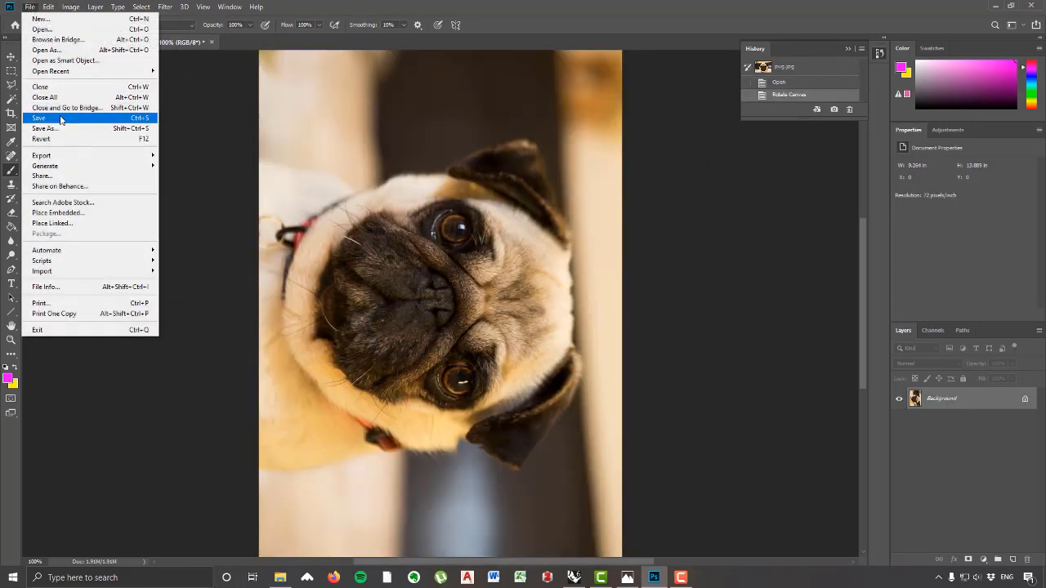
click(60, 119)
click(585, 144)
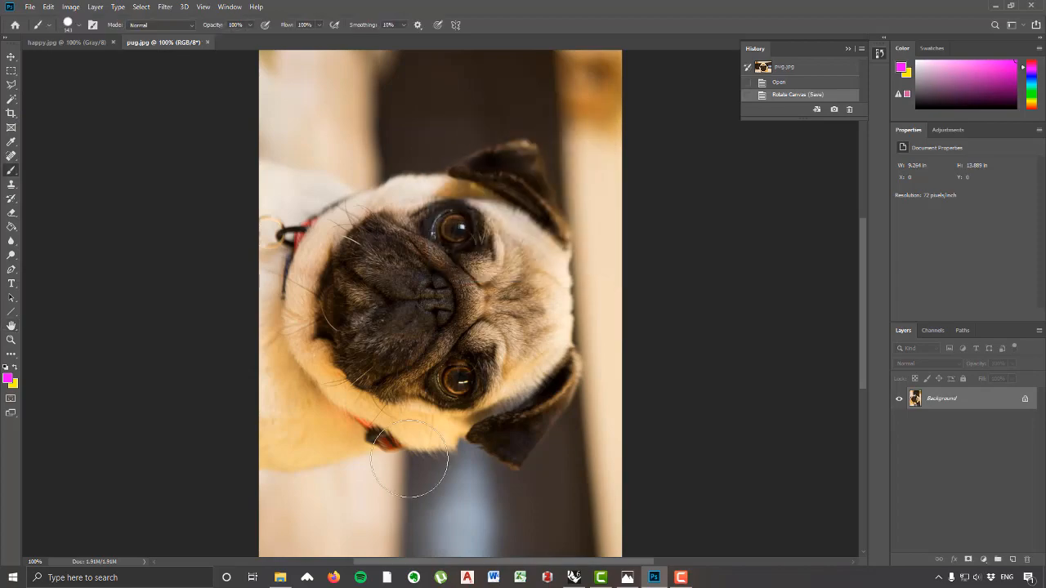
Step: Switch back to Rhino and examine the updated image in the Image Sampler and on the wall's point preview
click(575, 578)
right_drag(408, 372, 459, 362)
scroll(780, 381, up, 3)
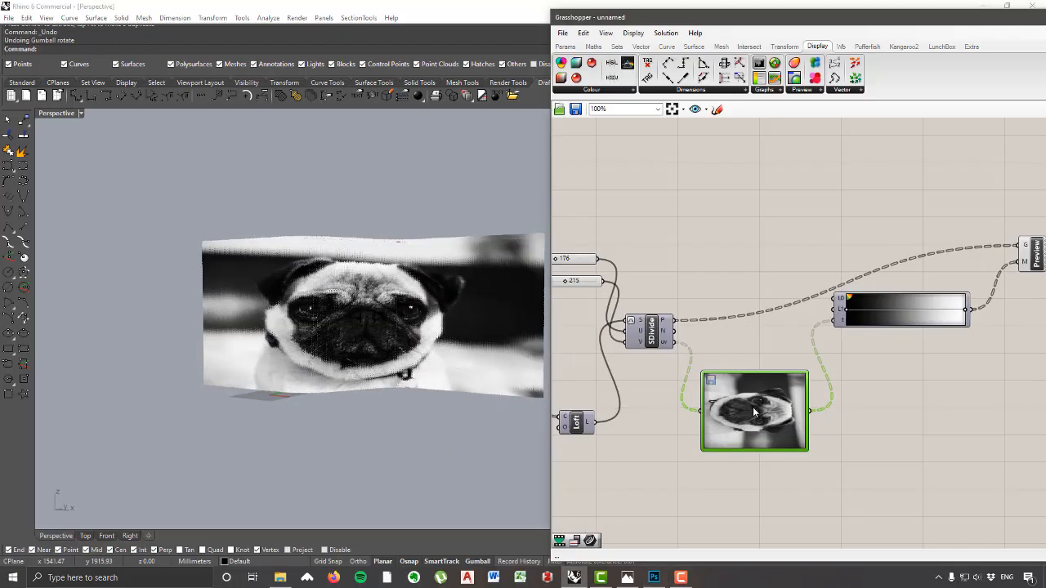
scroll(800, 393, up, 2)
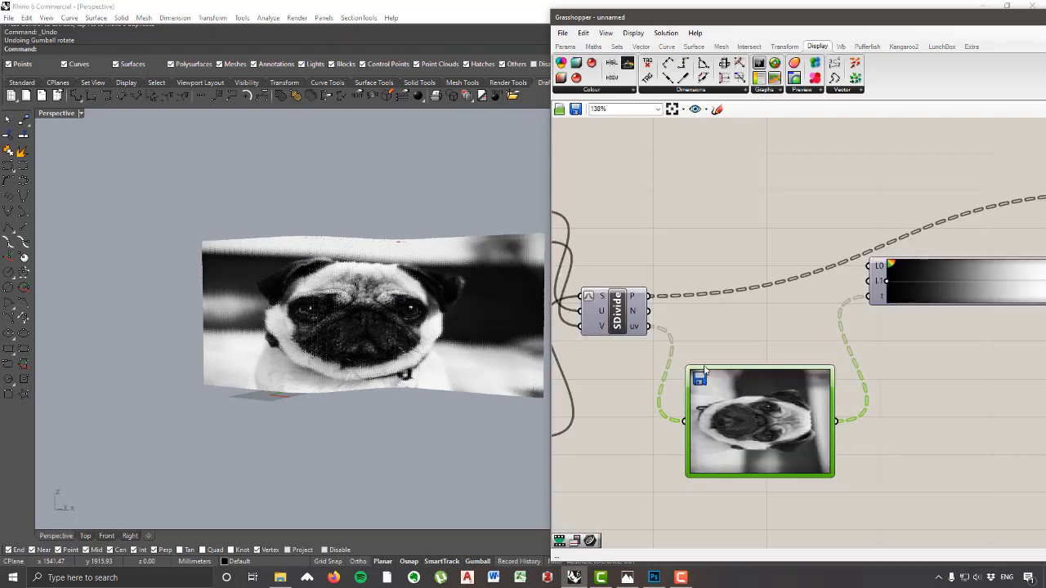
scroll(704, 372, down, 2)
right_drag(550, 322, 421, 298)
right_drag(415, 422, 490, 316)
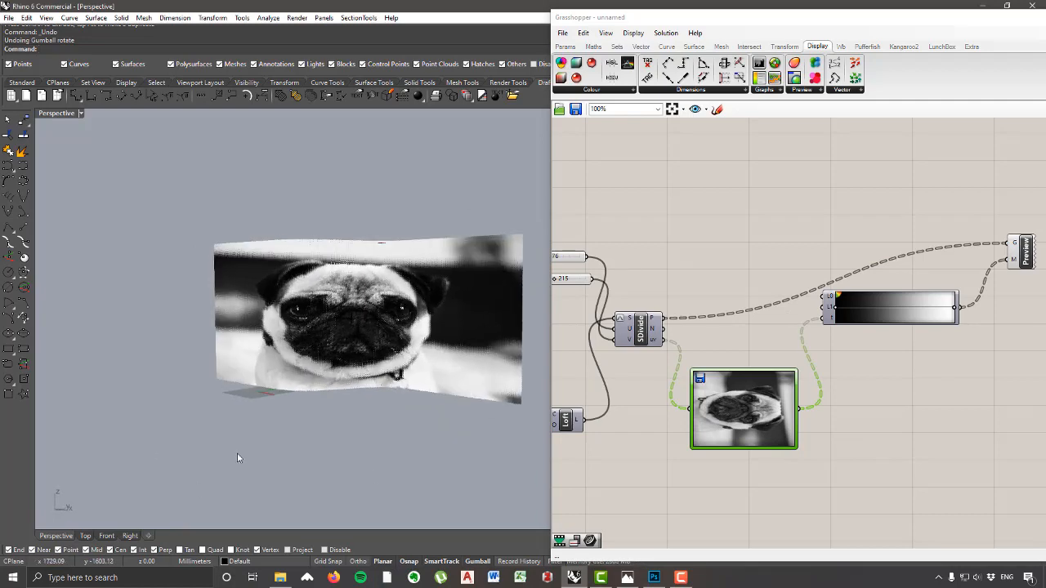
right_drag(240, 455, 424, 300)
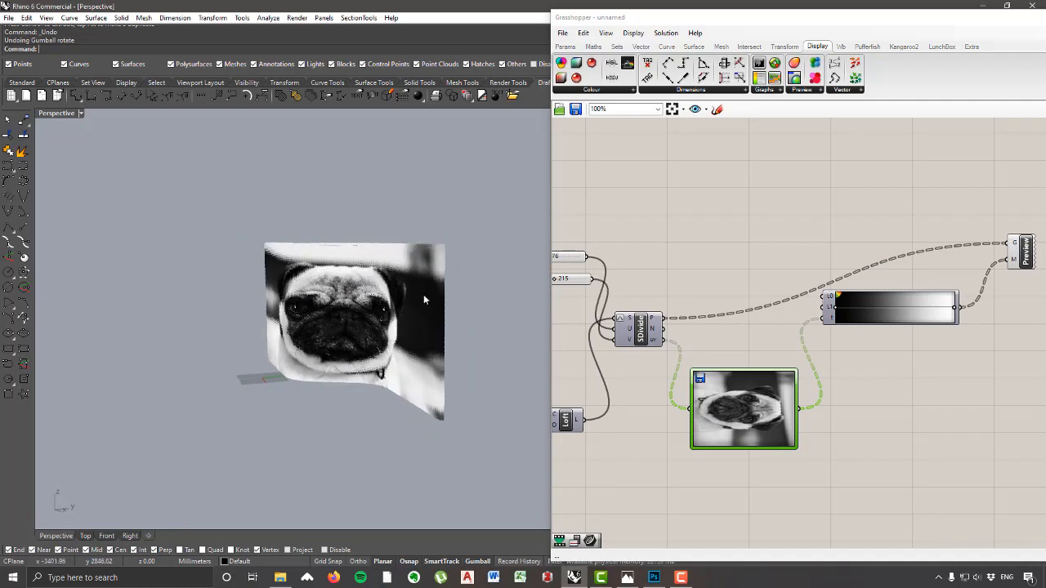
right_drag(454, 342, 330, 324)
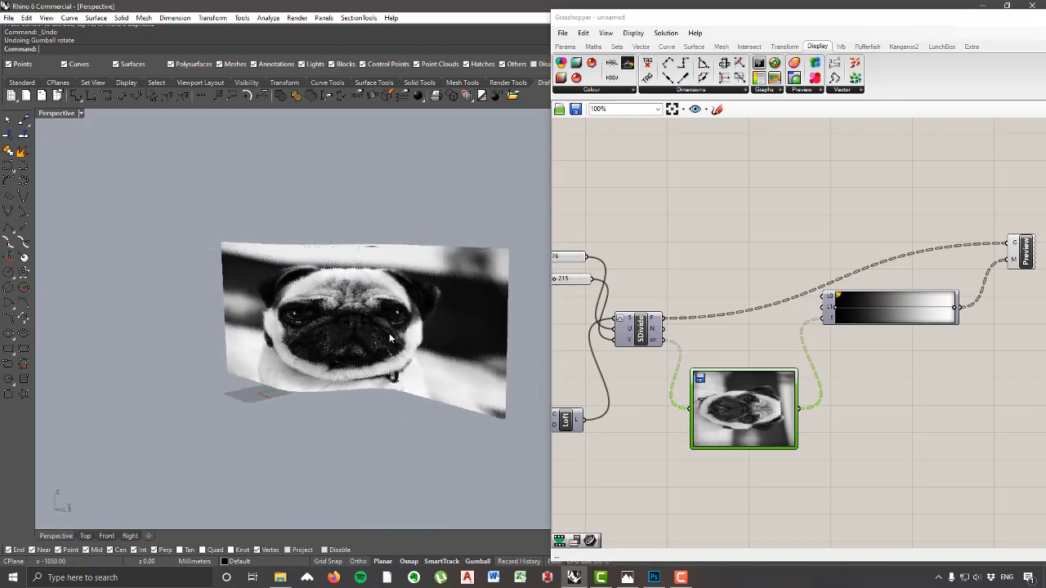
Step: Rearrange the canvas with the Image Sampler and Gradient above Divide Surface and the Custom Preview just beyond them
scroll(803, 317, down, 2)
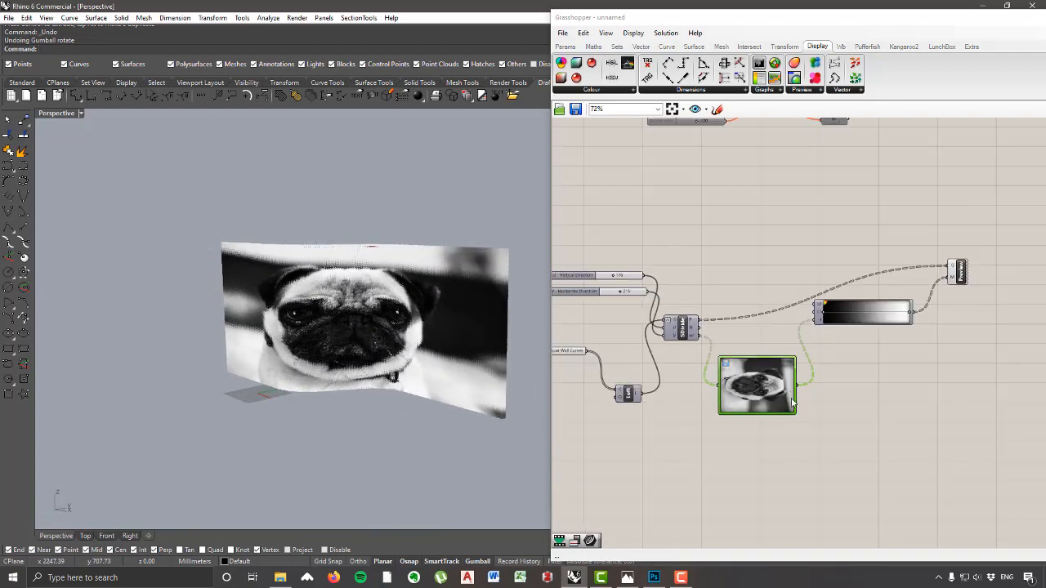
drag(758, 371, 752, 205)
scroll(752, 205, up, 2)
drag(912, 360, 920, 224)
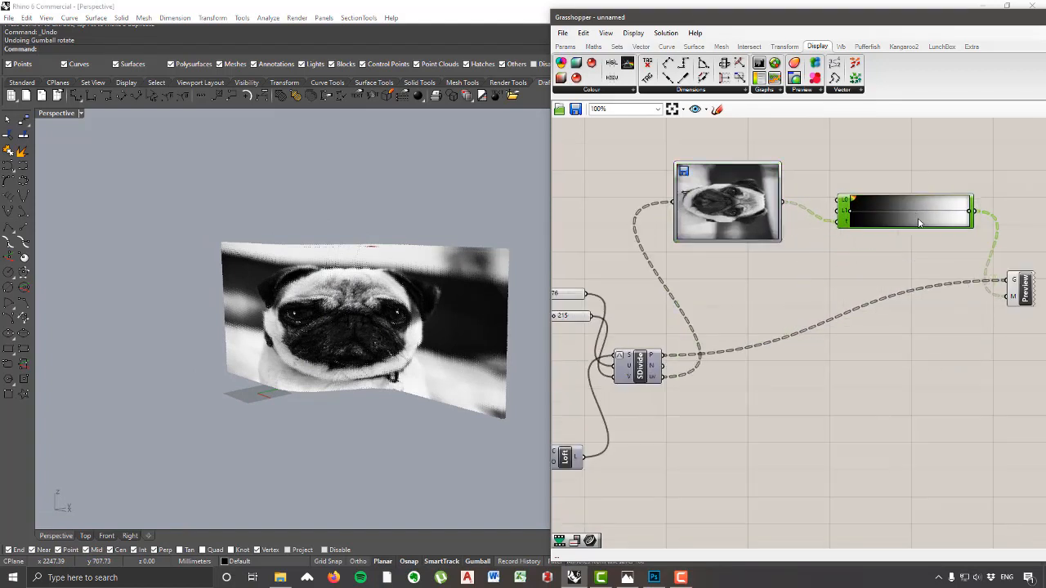
drag(1021, 290, 992, 284)
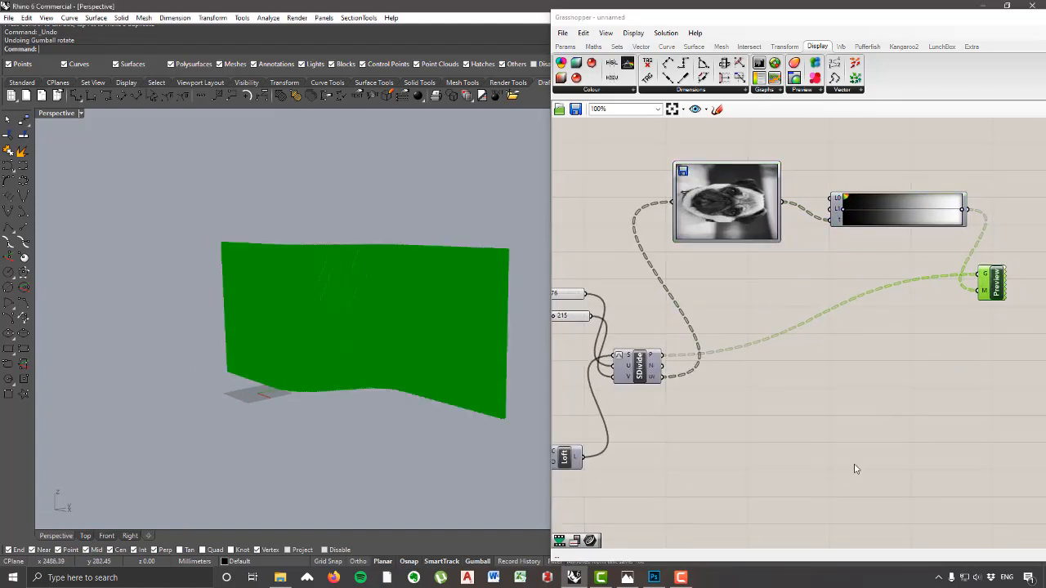
click(855, 466)
Step: Examine from several angles how the pug image follows the curved wall
right_drag(343, 360, 249, 324)
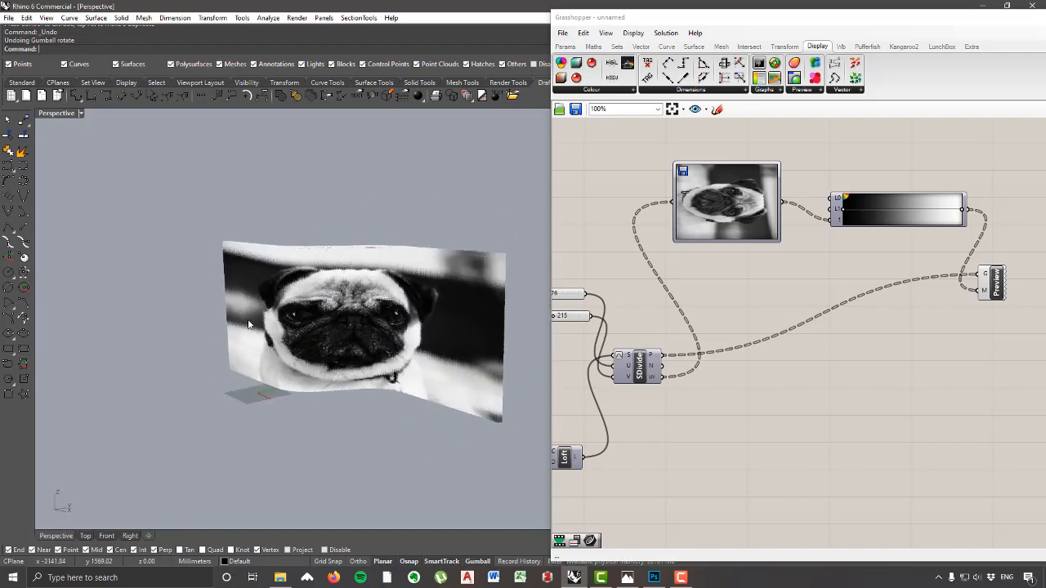
right_drag(530, 324, 400, 261)
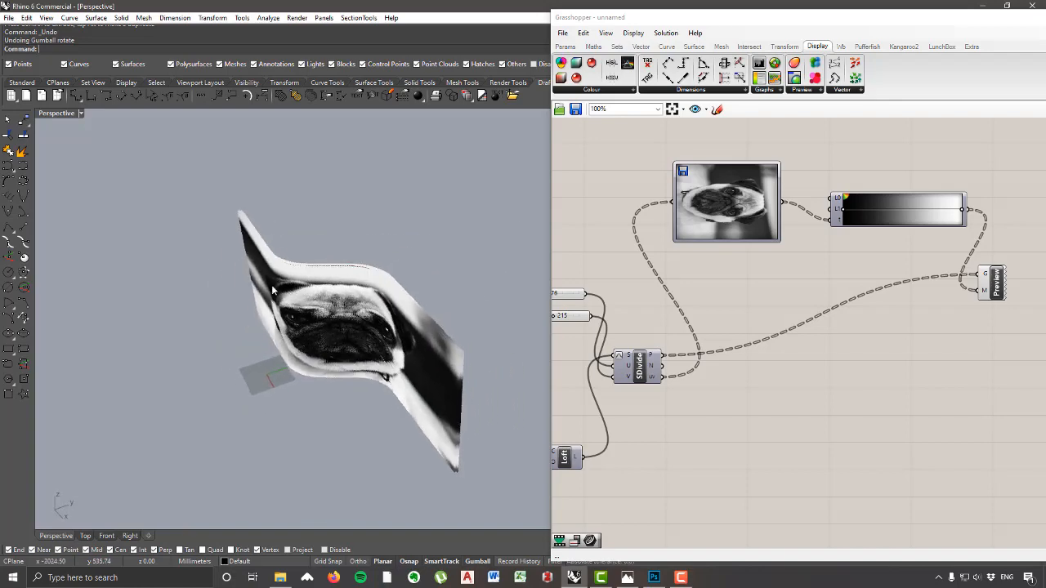
right_drag(498, 397, 544, 368)
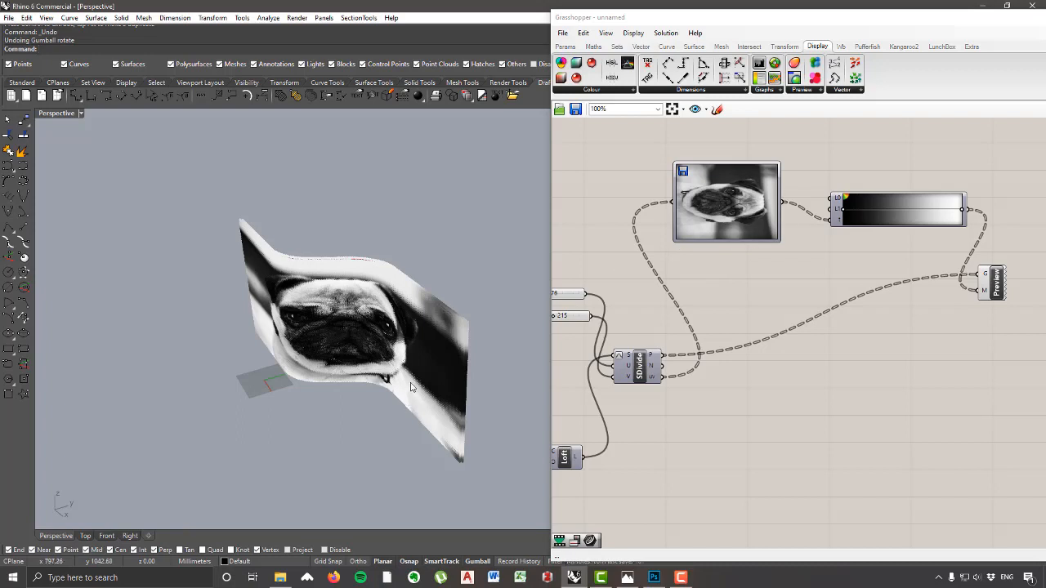
right_drag(411, 388, 291, 378)
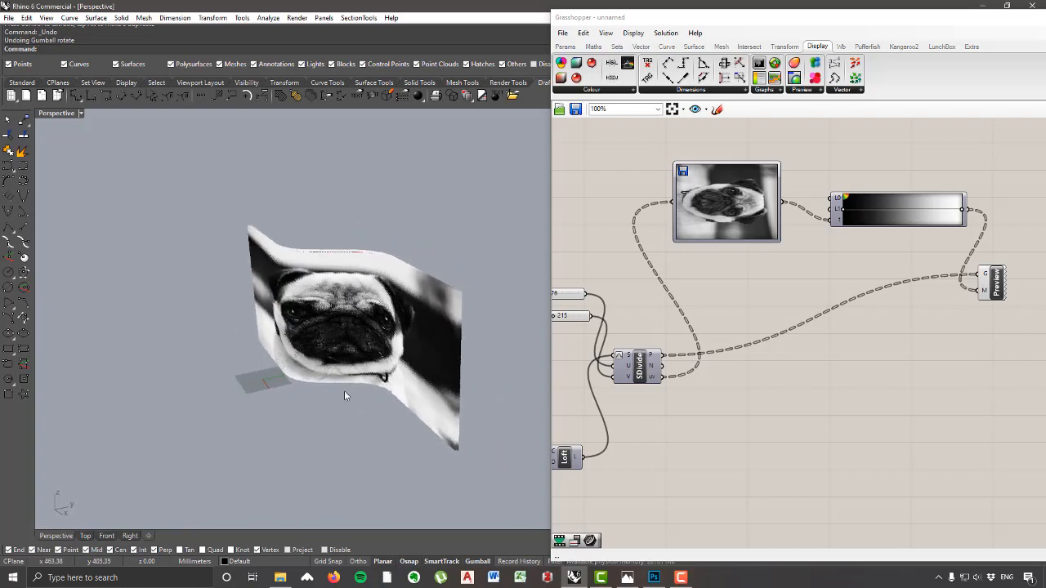
right_drag(423, 433, 302, 347)
right_drag(369, 348, 387, 330)
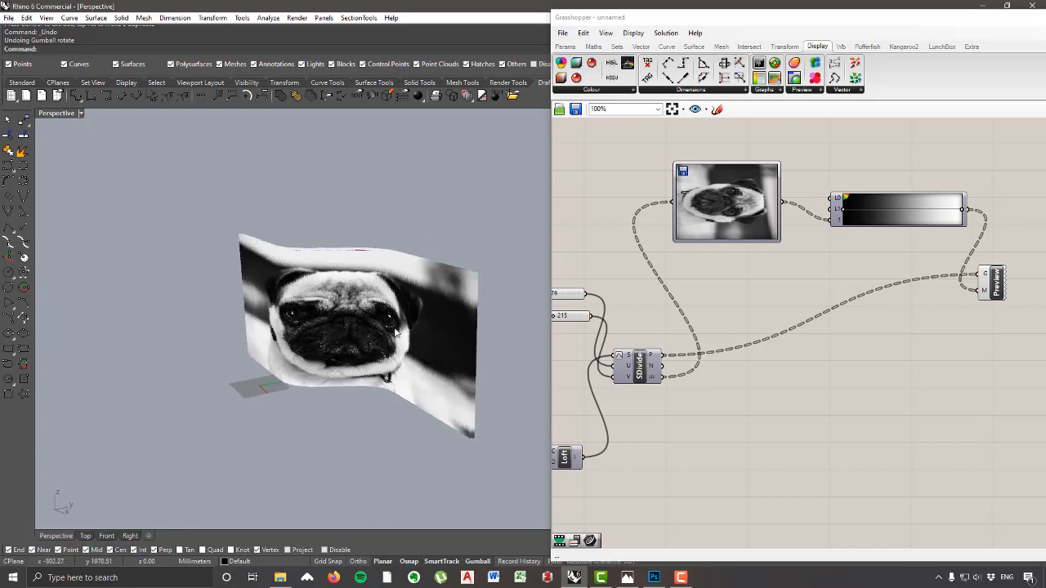
right_drag(490, 373, 343, 390)
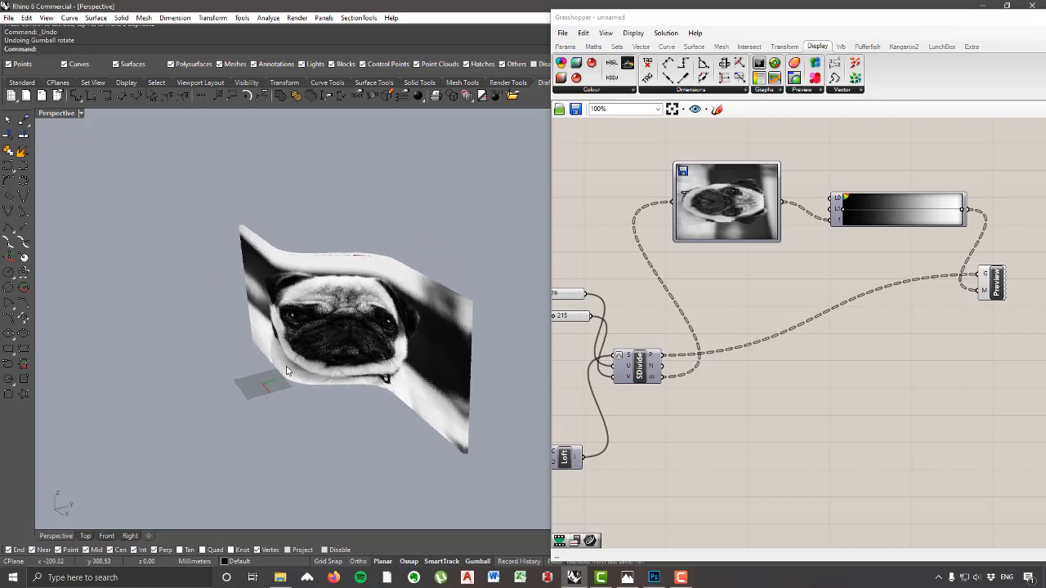
right_drag(461, 441, 384, 383)
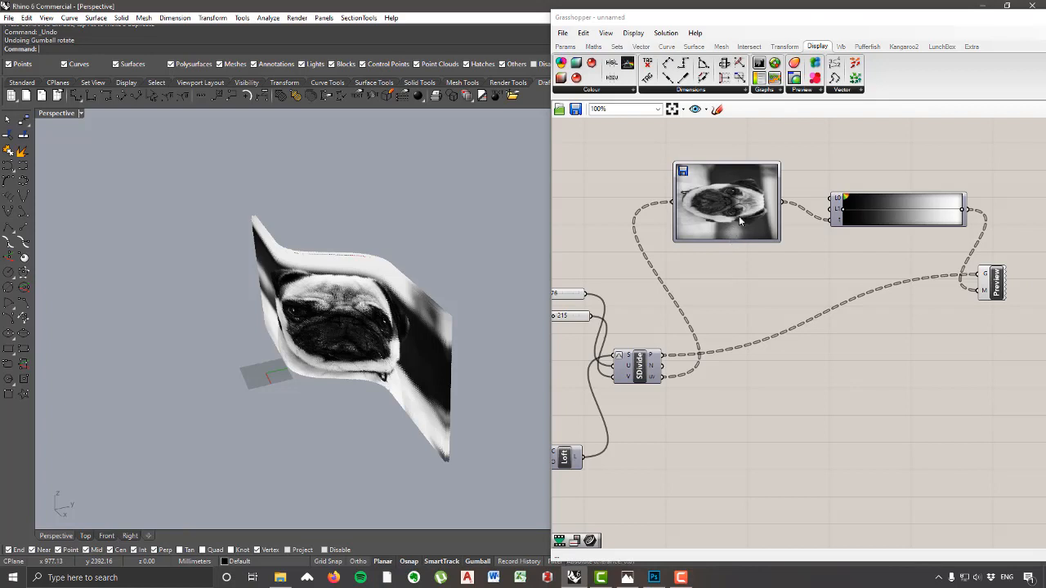
Step: Load the wave pattern image from the Desktop into the Image Sampler and check it on the wall
double_click(720, 202)
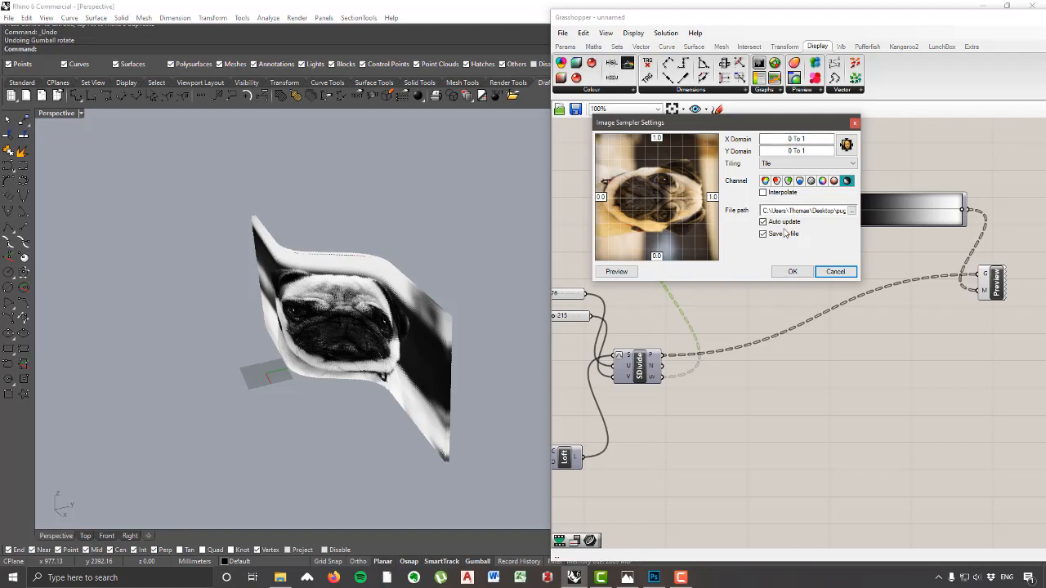
click(851, 213)
click(916, 317)
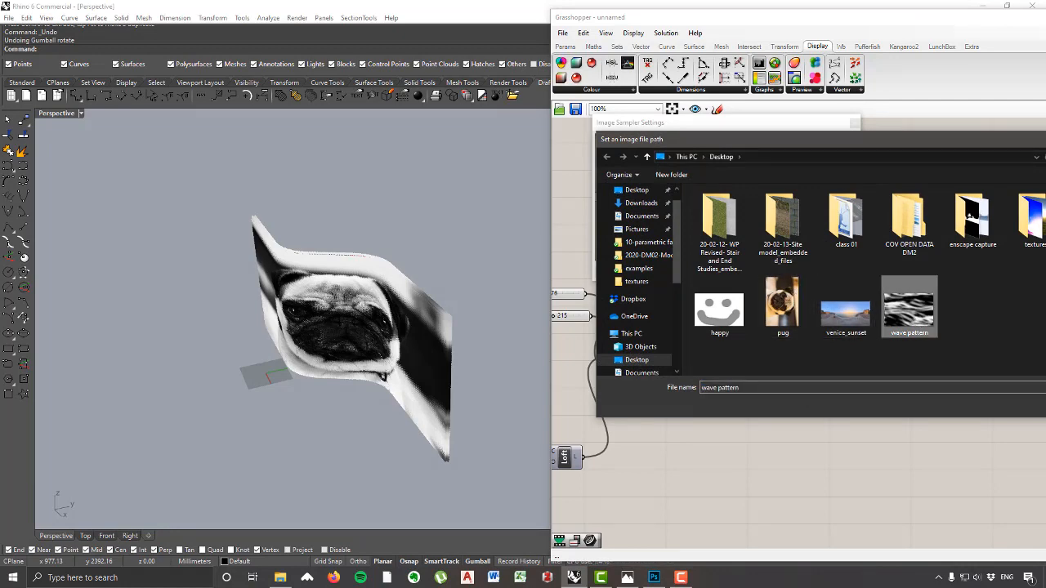
key(Return)
click(793, 274)
right_drag(378, 367, 478, 269)
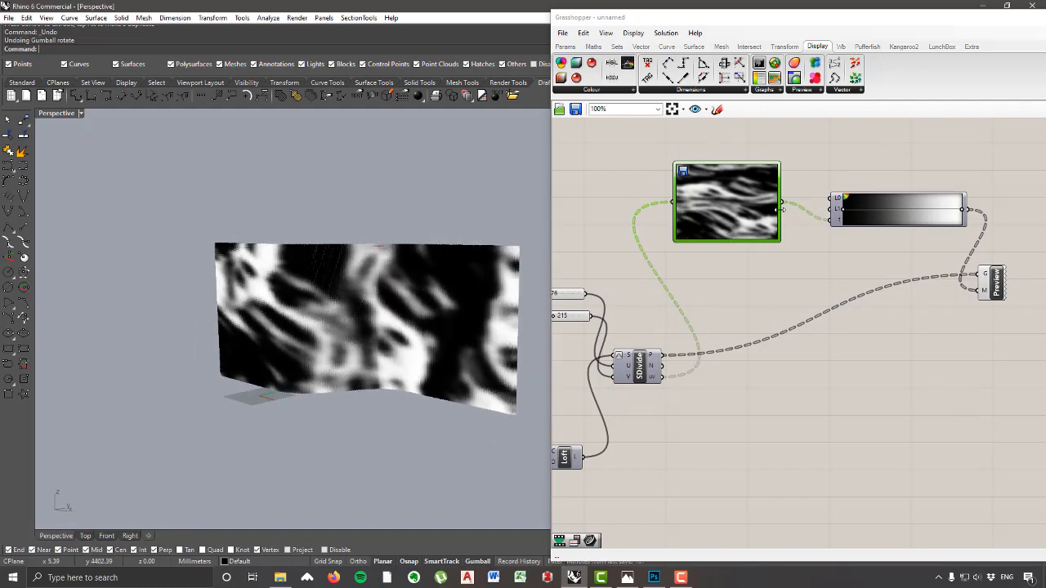
Step: Widen the Image Sampler on both sides and examine the direction of the wave pattern along the wall
drag(780, 209, 811, 209)
drag(675, 215, 659, 215)
right_drag(333, 314, 340, 347)
scroll(343, 310, up, 4)
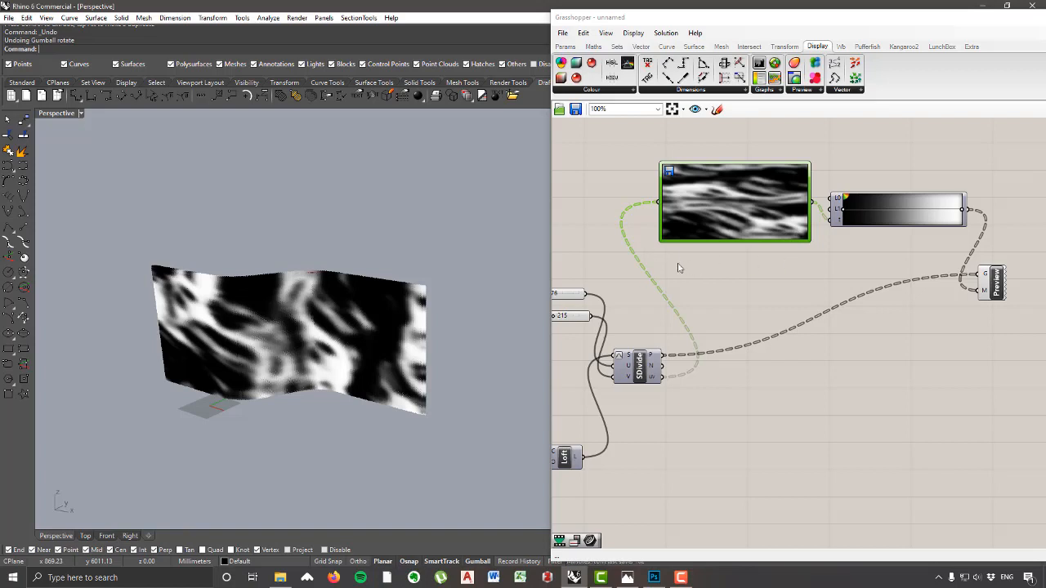
right_drag(490, 311, 245, 425)
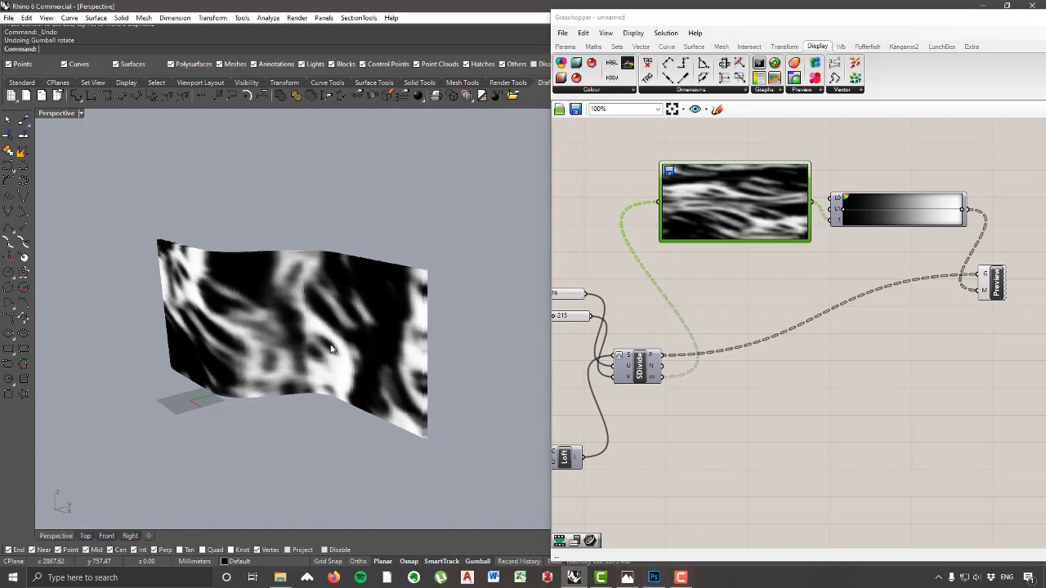
Step: Switch to Photoshop and open the wave pattern image from the Desktop
click(655, 578)
click(29, 6)
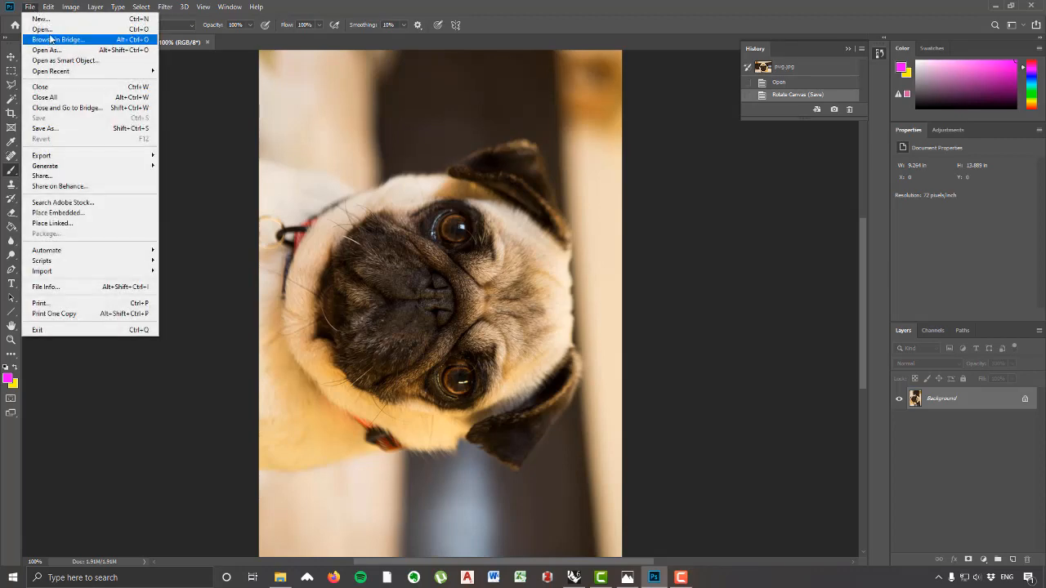
click(42, 29)
scroll(375, 215, down, 1)
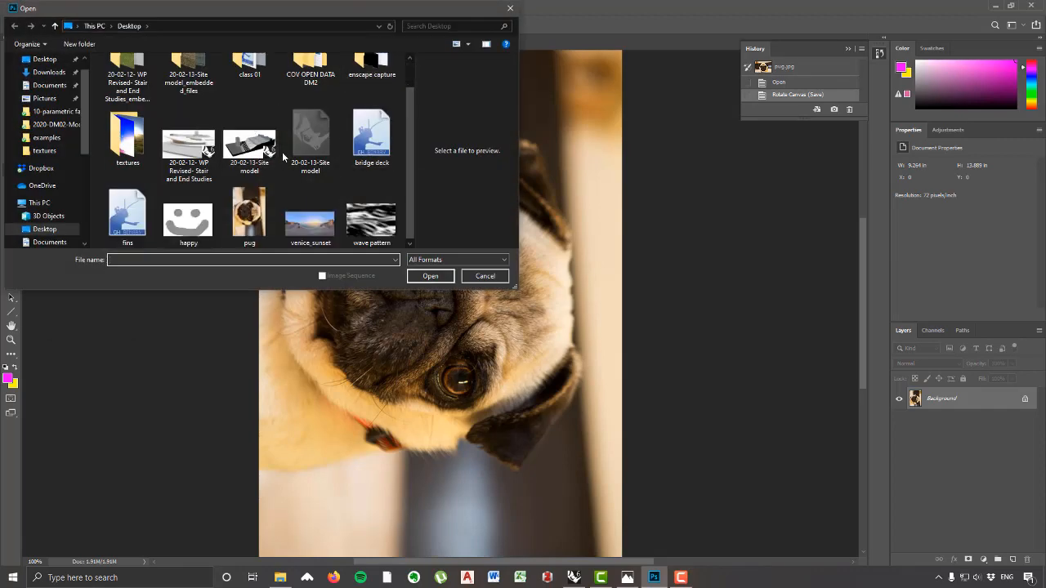
click(375, 215)
click(431, 277)
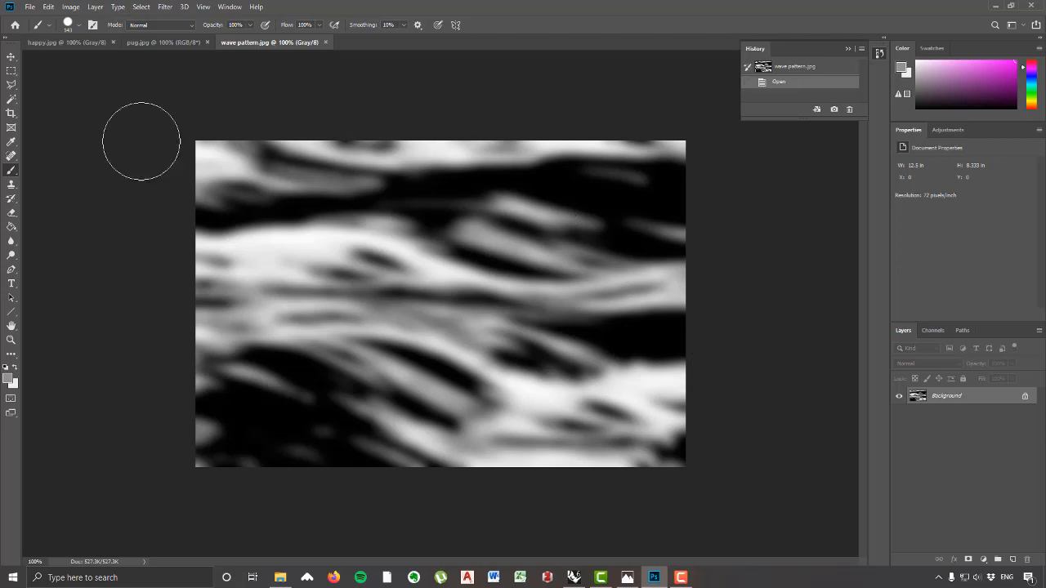
Step: Rotate the wave pattern image's canvas 90° clockwise
click(71, 6)
mouse_move(139, 113)
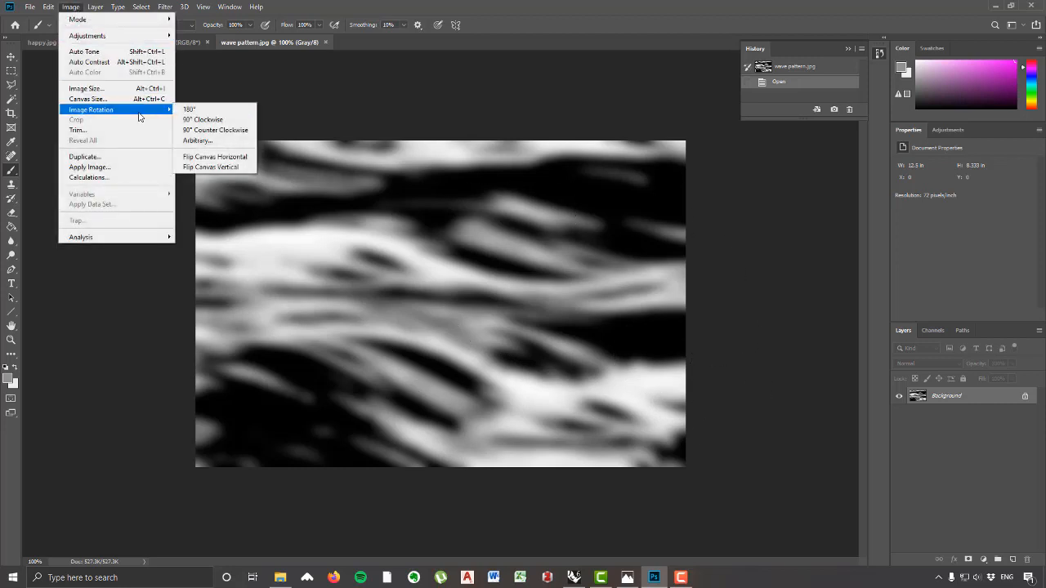
click(203, 120)
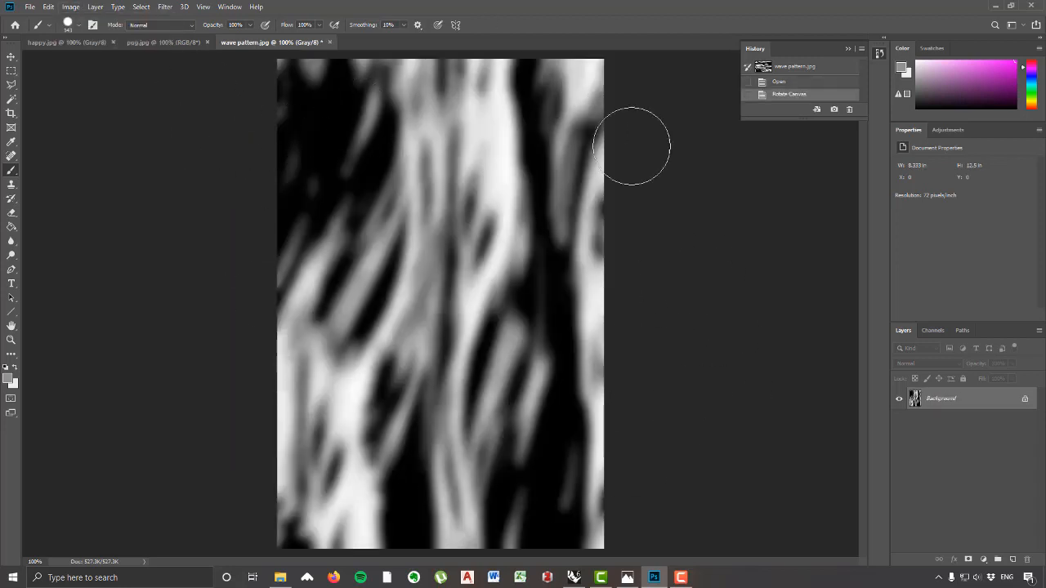
click(29, 7)
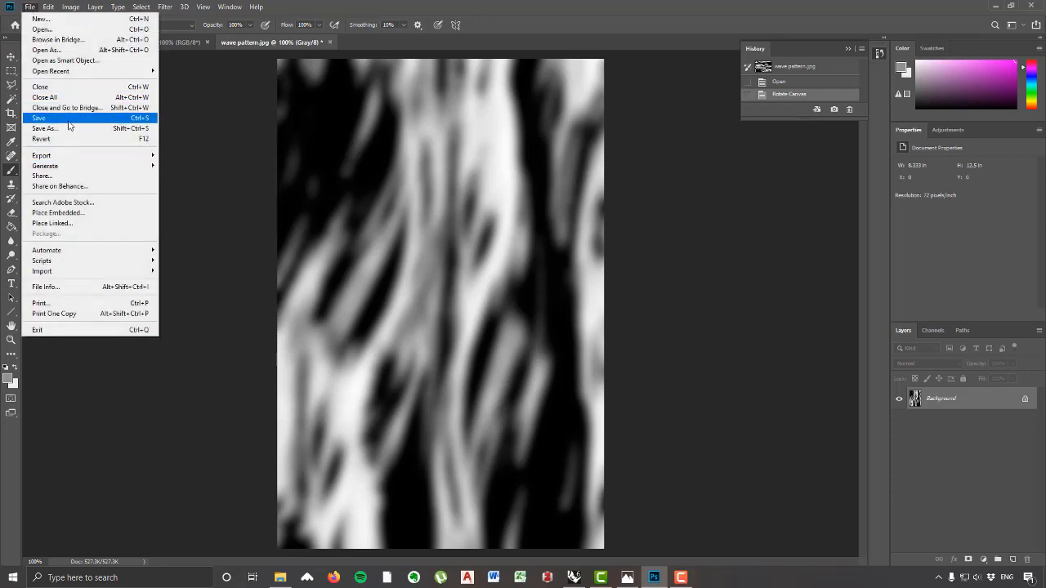
click(68, 119)
click(536, 224)
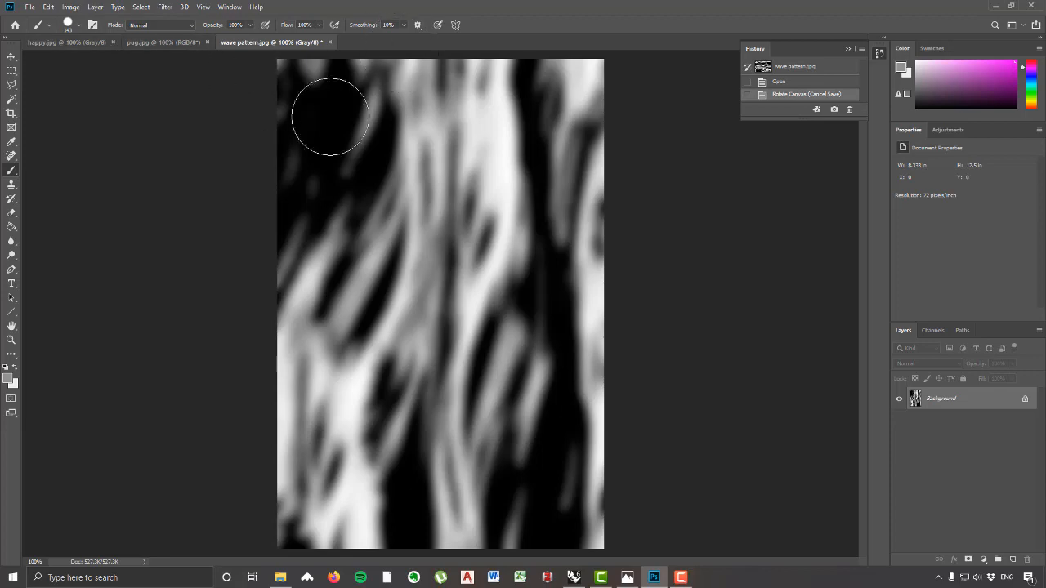
click(627, 578)
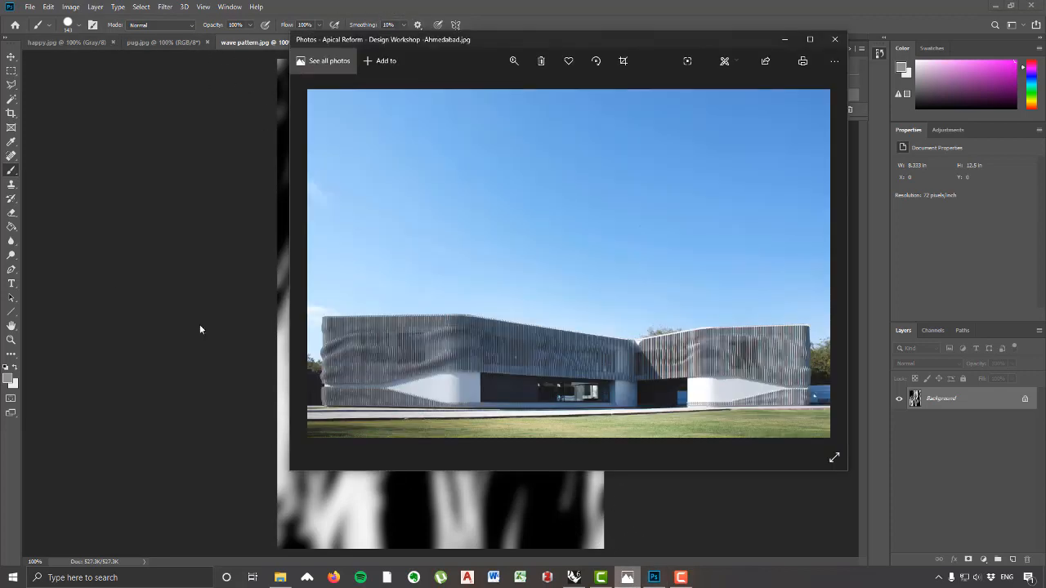
click(200, 330)
Step: Save the rotated image to the Desktop as a JPEG named wave pattern rotated, with maximum quality 12
click(29, 7)
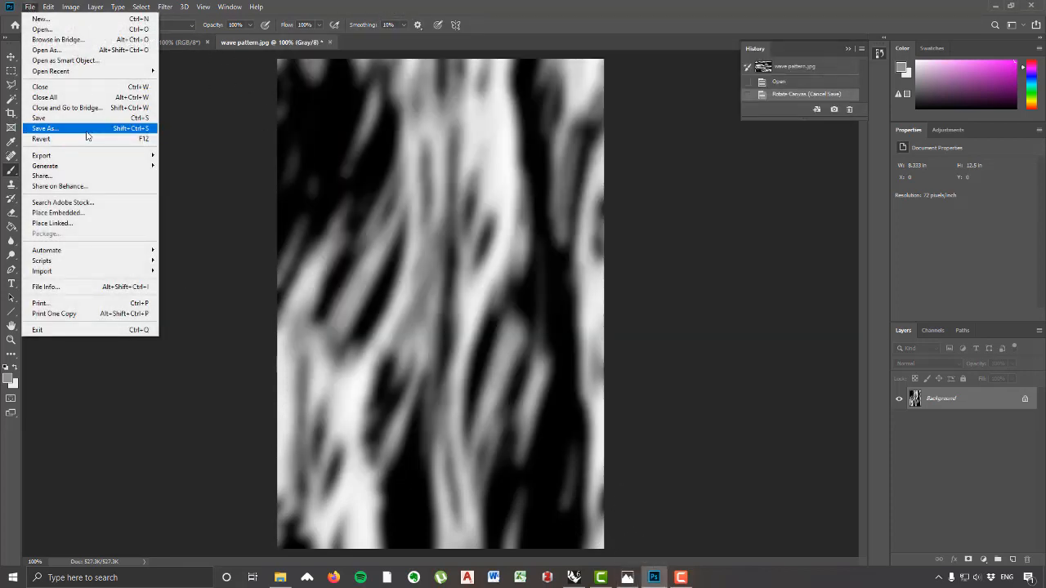
click(88, 128)
click(157, 238)
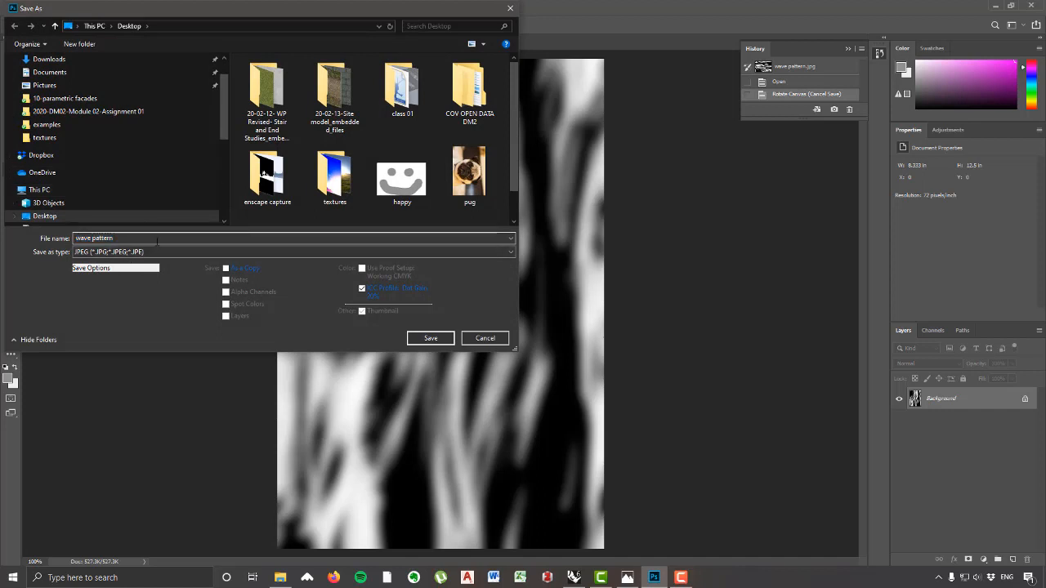
text(rotated)
key(Return)
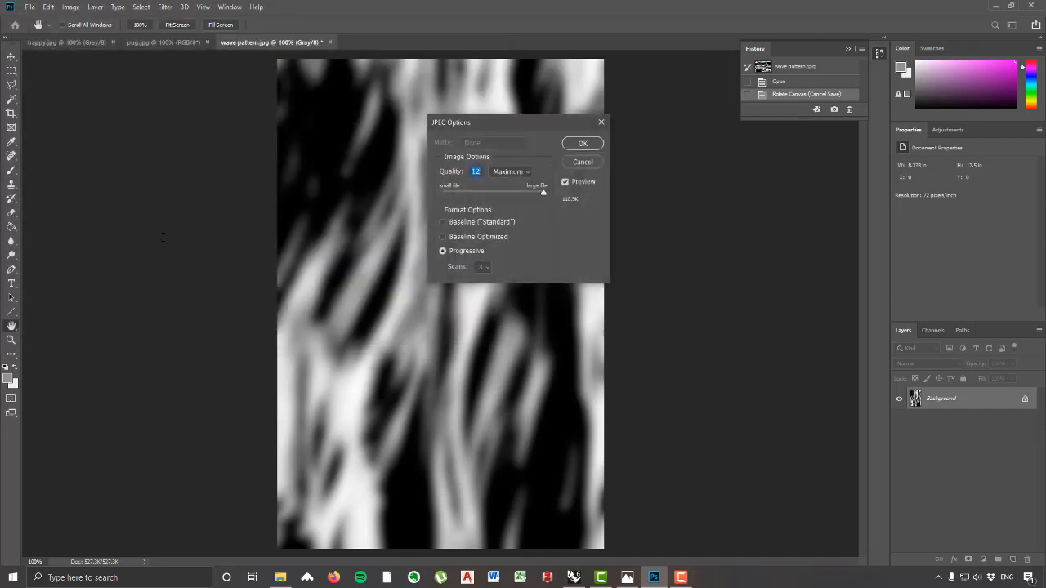
click(581, 144)
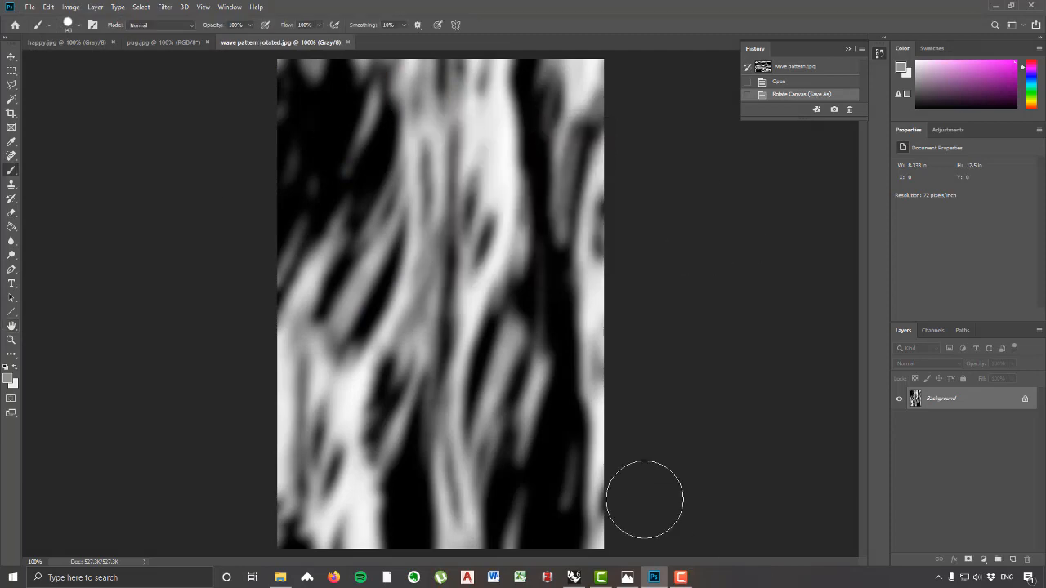
Step: Switch back to Rhino, load wave pattern rotated into the Image Sampler and check the pattern on the wall
click(574, 577)
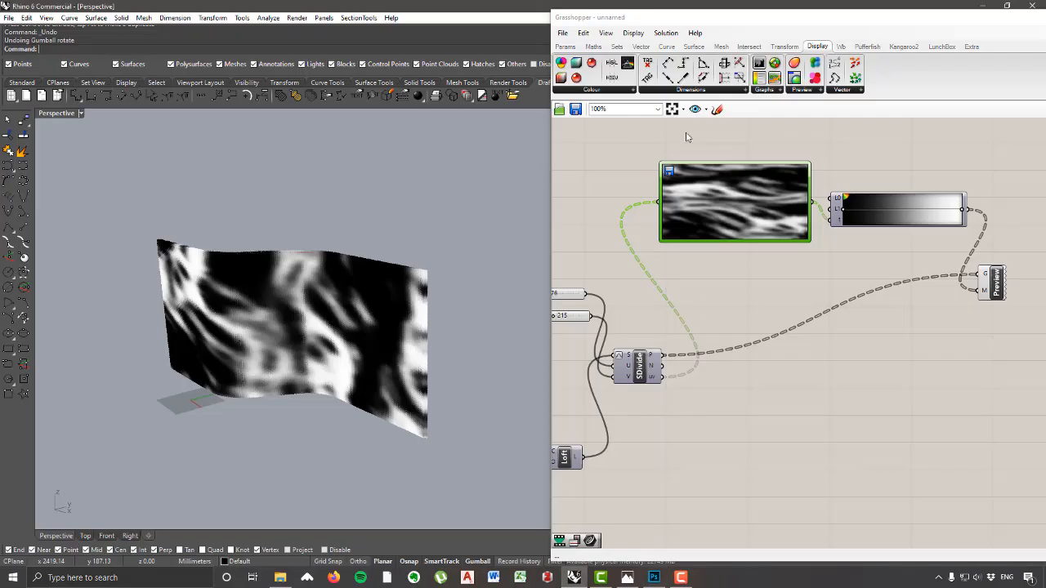
right_click(709, 186)
double_click(679, 183)
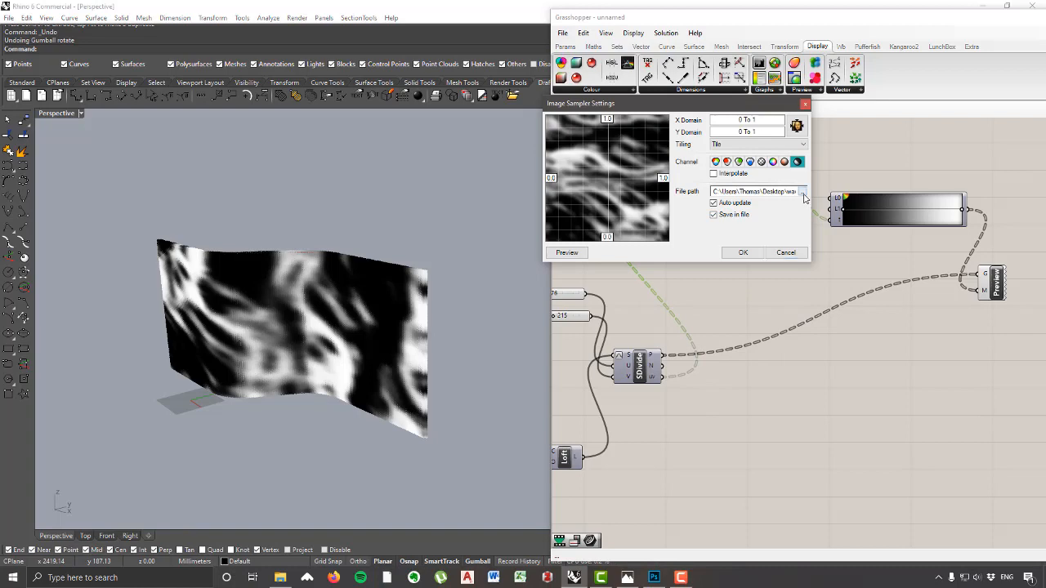
click(802, 191)
double_click(855, 299)
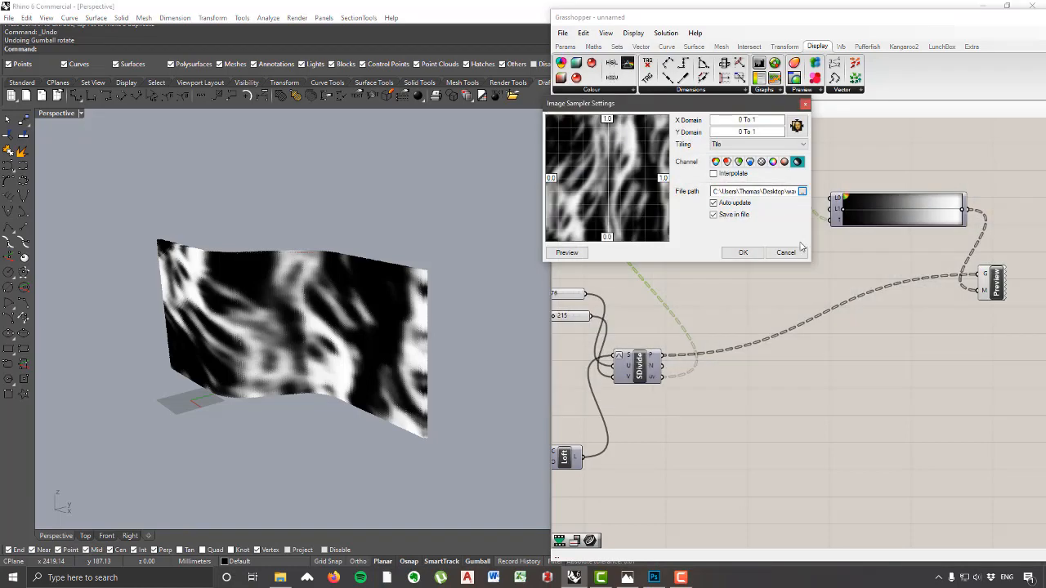
click(743, 252)
right_drag(373, 332, 332, 305)
scroll(344, 282, down, 7)
scroll(261, 303, up, 5)
right_drag(262, 303, 344, 312)
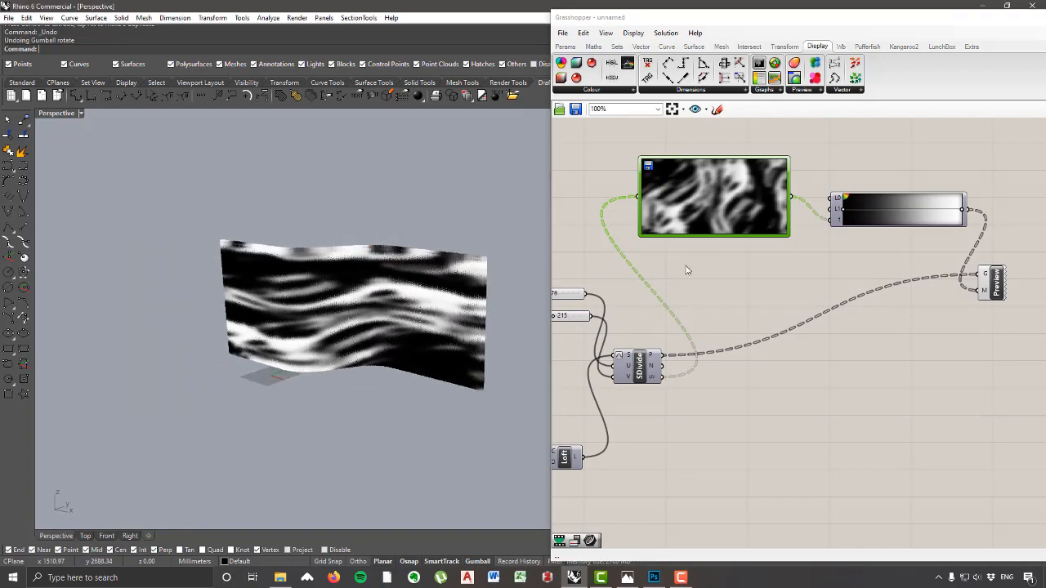
Step: Rearrange the canvas with the Gradient and Custom Preview farther from the Image Sampler, and the sampler slightly lower
scroll(687, 271, down, 3)
scroll(940, 269, up, 2)
click(932, 255)
drag(932, 255, 963, 229)
drag(825, 183, 911, 144)
drag(1031, 279, 802, 113)
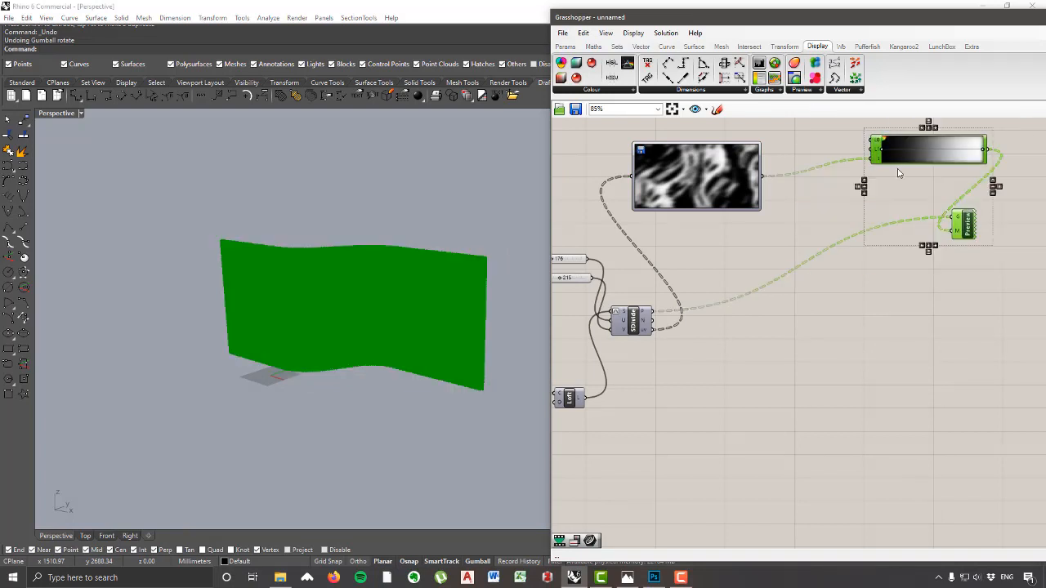
mouse_move(897, 172)
right_down()
mouse_move(709, 266)
mouse_move(900, 186)
right_up()
click(709, 196)
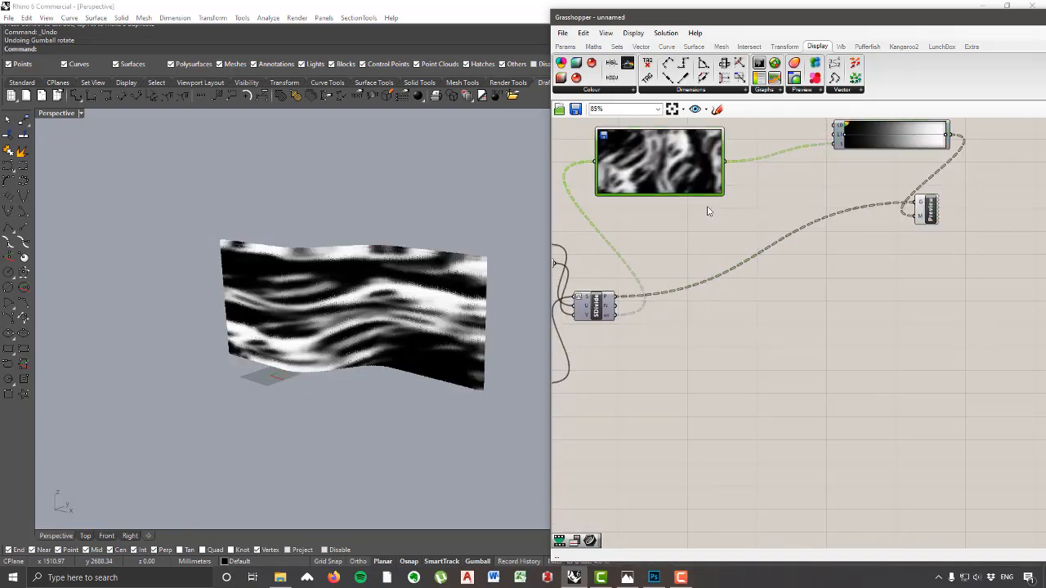
drag(709, 196, 751, 223)
Step: Turn off the preview of the Custom Preview and group it with the Gradient
right_click(972, 179)
drag(959, 246, 850, 133)
right_click(997, 184)
click(1004, 198)
drag(926, 210, 988, 225)
right_click(941, 187)
click(967, 269)
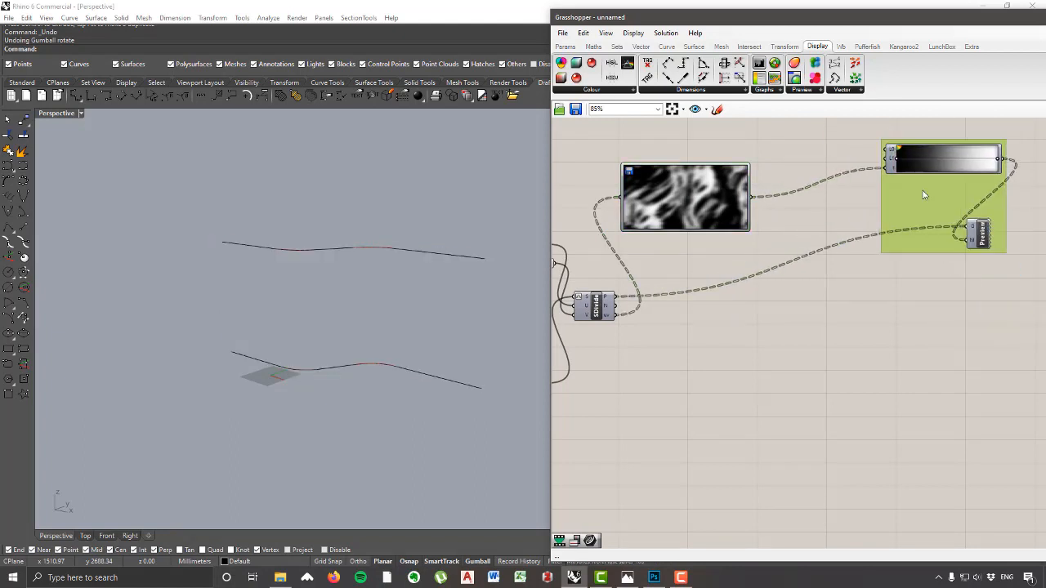
Step: Shift the Gradient and Custom Preview group slightly and name it "image sampler sample confirmation"
drag(946, 175, 919, 182)
right_click(919, 181)
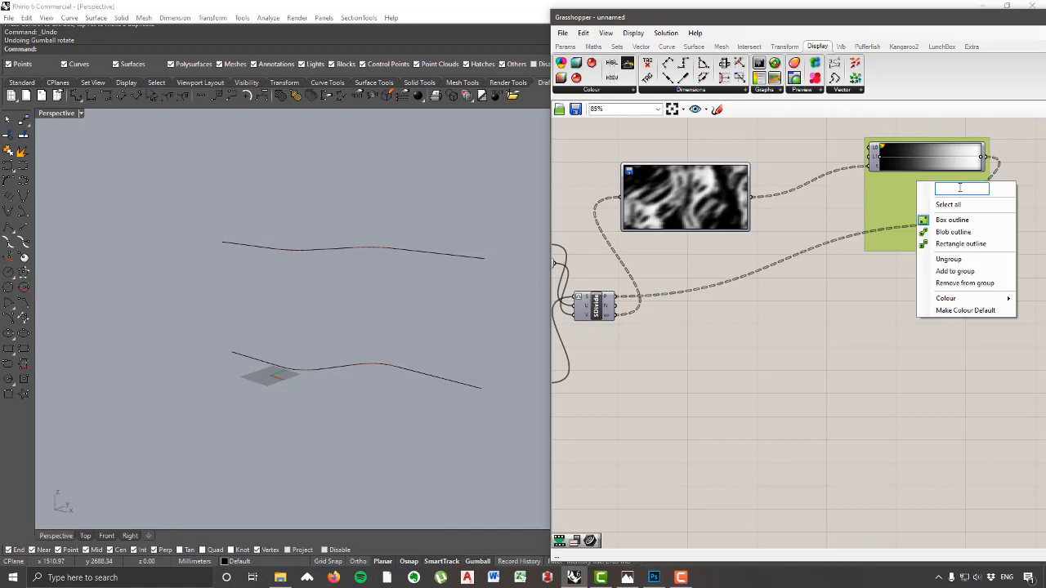
text(image sampler sample)
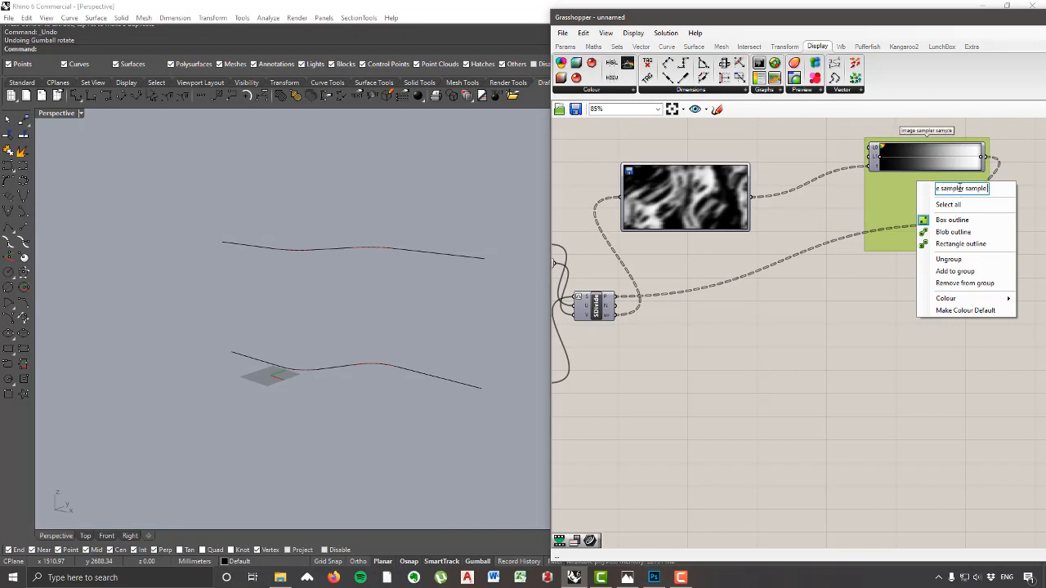
text( confirmation)
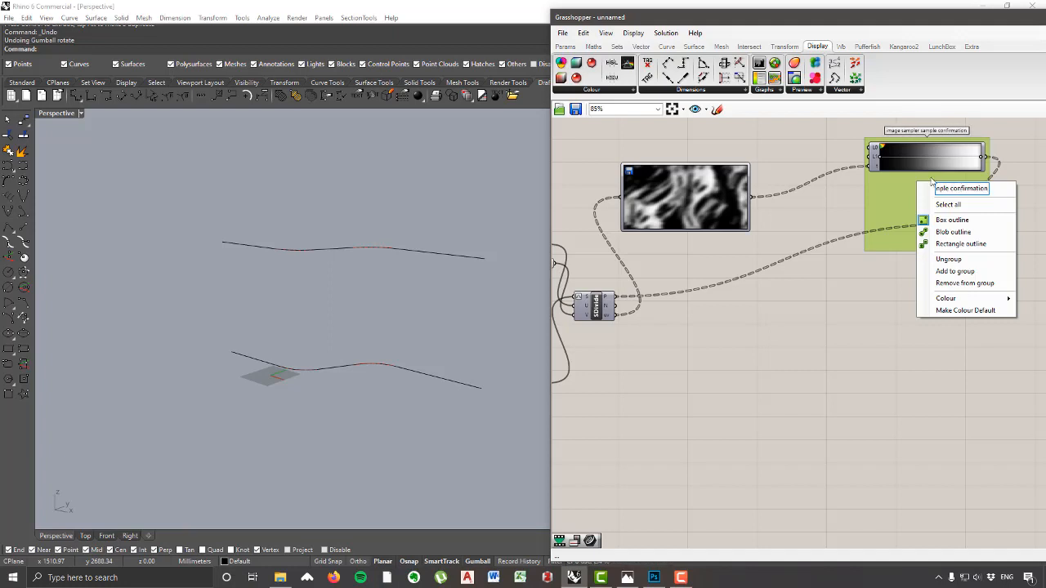
click(793, 198)
Step: Move the Image Sampler slightly lower, just above and beyond Divide Surface
scroll(793, 201, down, 2)
mouse_move(703, 212)
mouse_down()
mouse_move(747, 246)
mouse_move(713, 228)
mouse_up()
right_drag(765, 230, 778, 230)
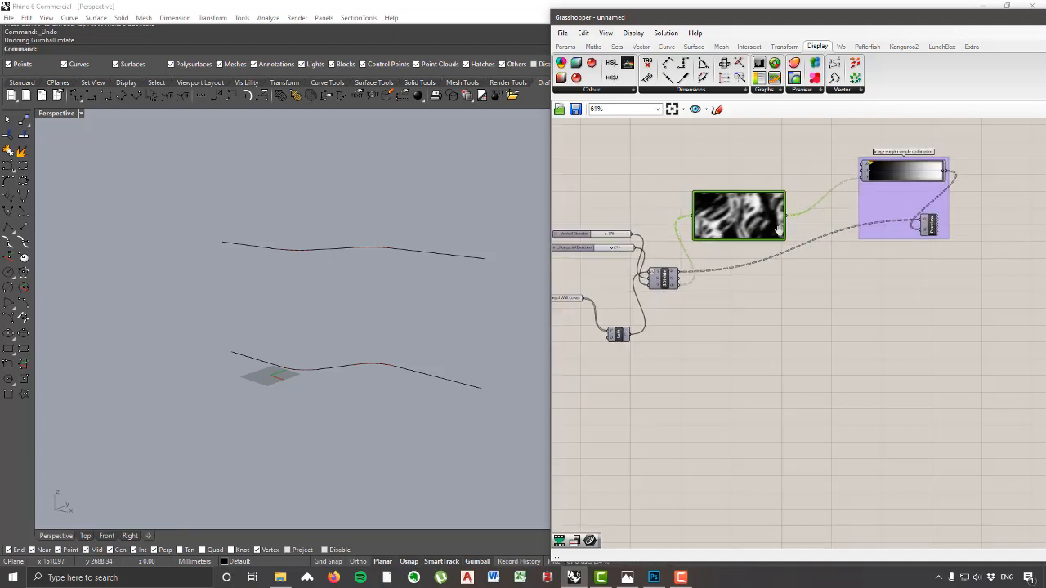
scroll(779, 232, up, 3)
Step: Turn on the preview of Divide Surface and examine the density of its points on the wall
click(789, 307)
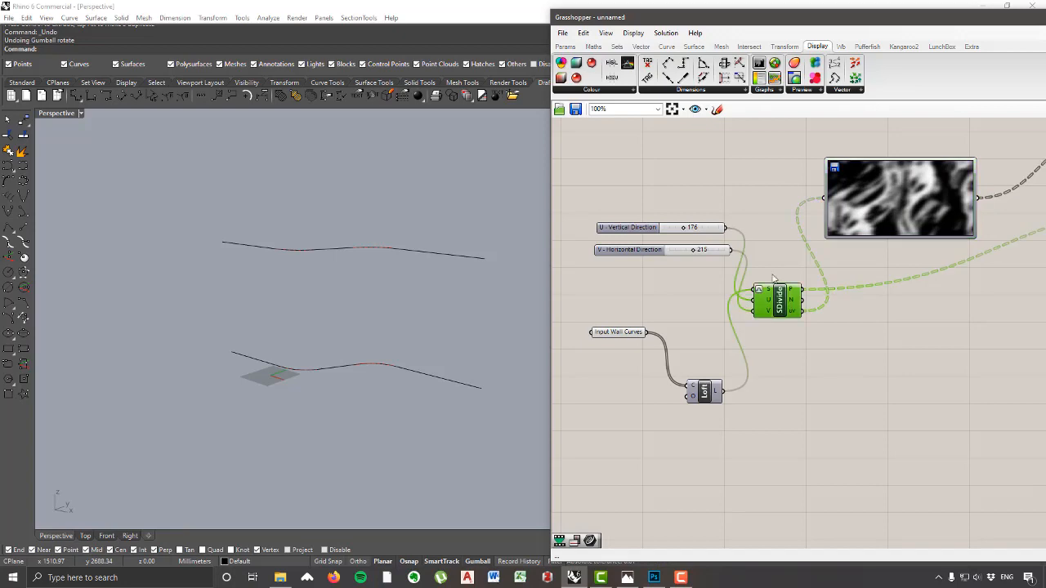
right_click(759, 217)
click(783, 224)
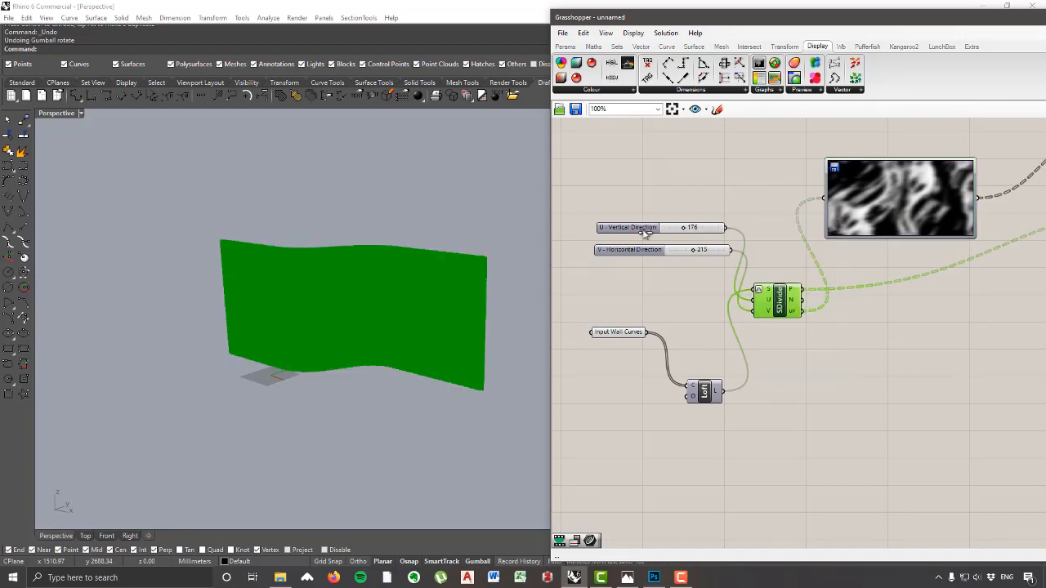
right_drag(350, 309, 459, 277)
scroll(382, 260, up, 10)
scroll(381, 263, down, 10)
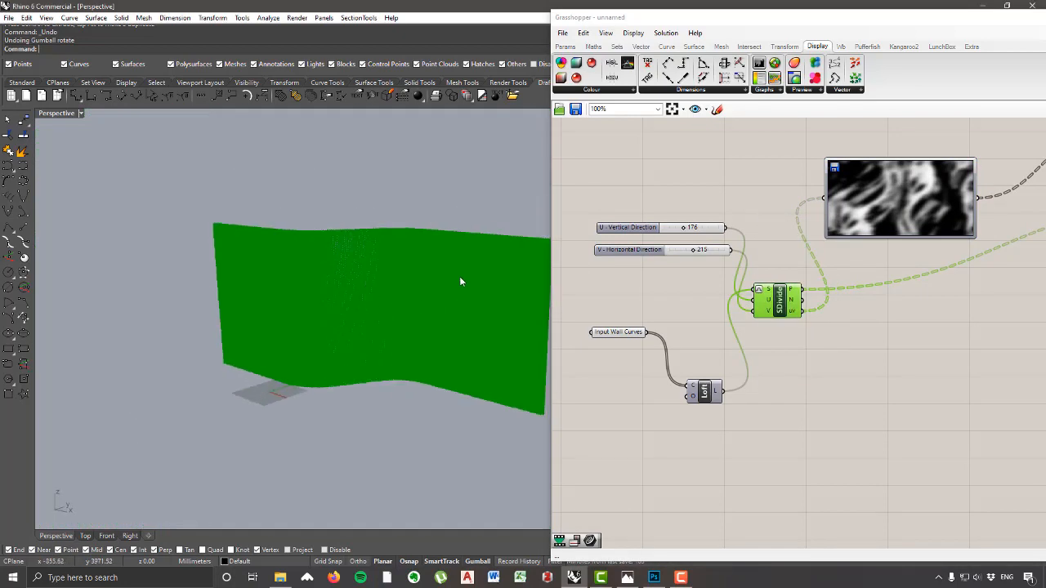
right_drag(427, 365, 433, 368)
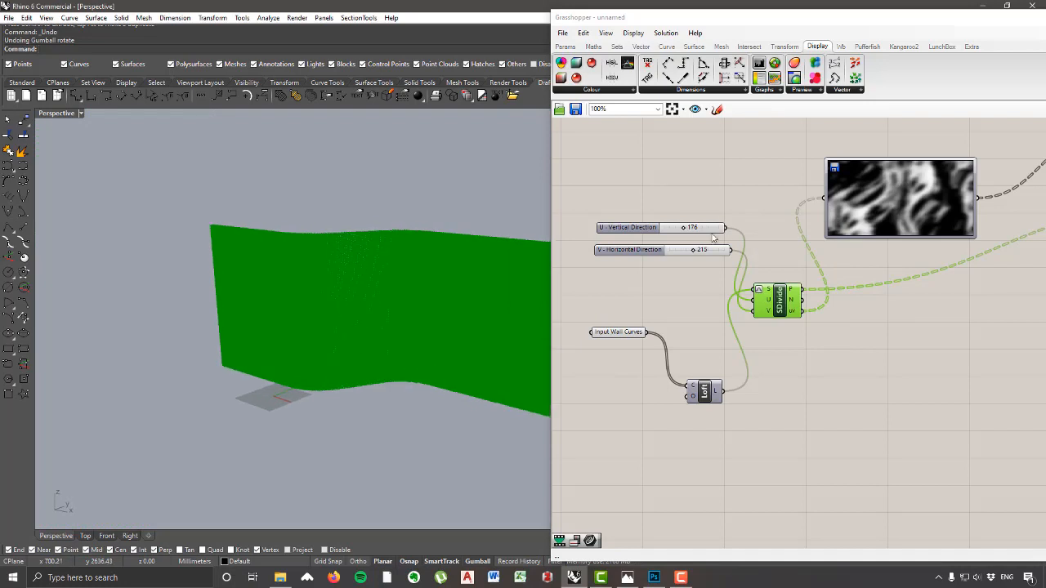
Step: Set the U - Vertical Direction slider to 30 and the V - Horizontal Direction slider to 40
click(715, 229)
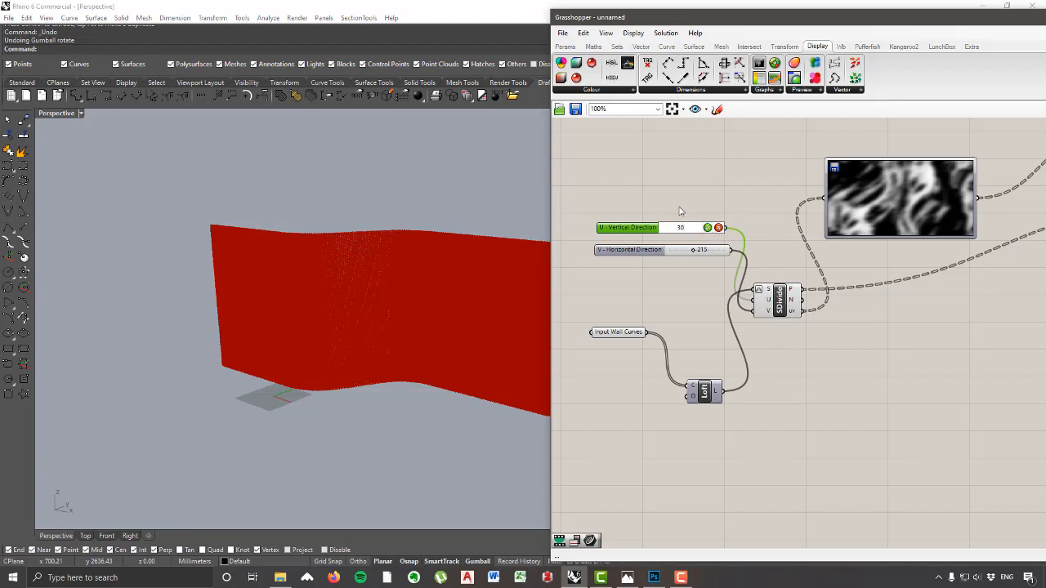
click(708, 228)
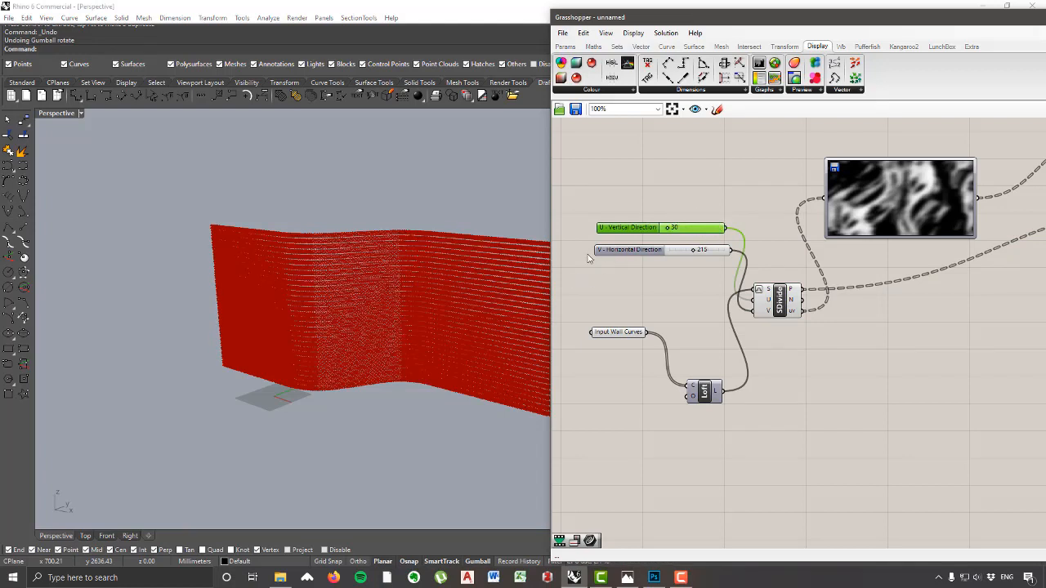
click(708, 251)
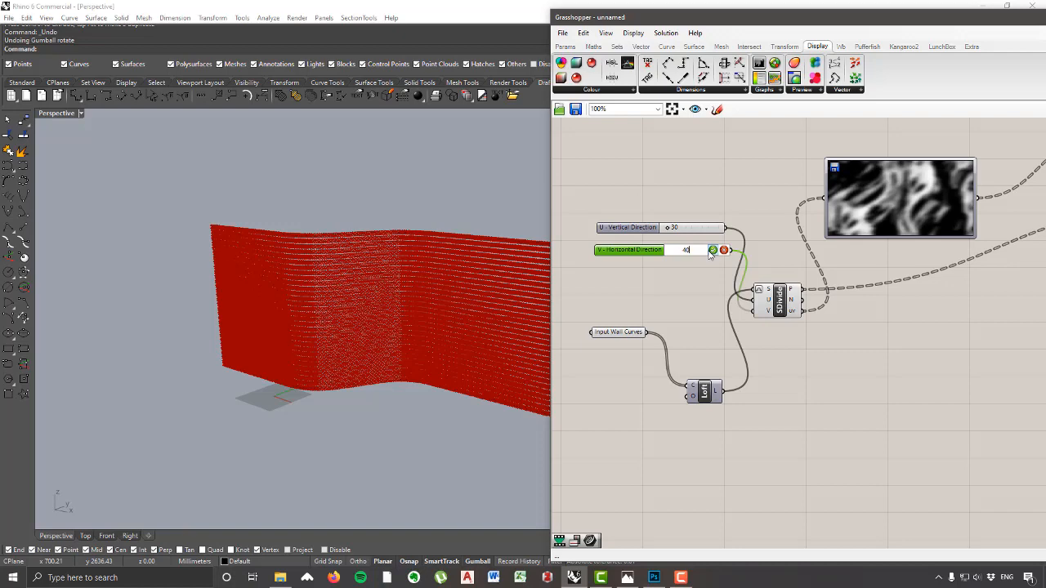
text(40)
click(713, 250)
scroll(344, 323, down, 5)
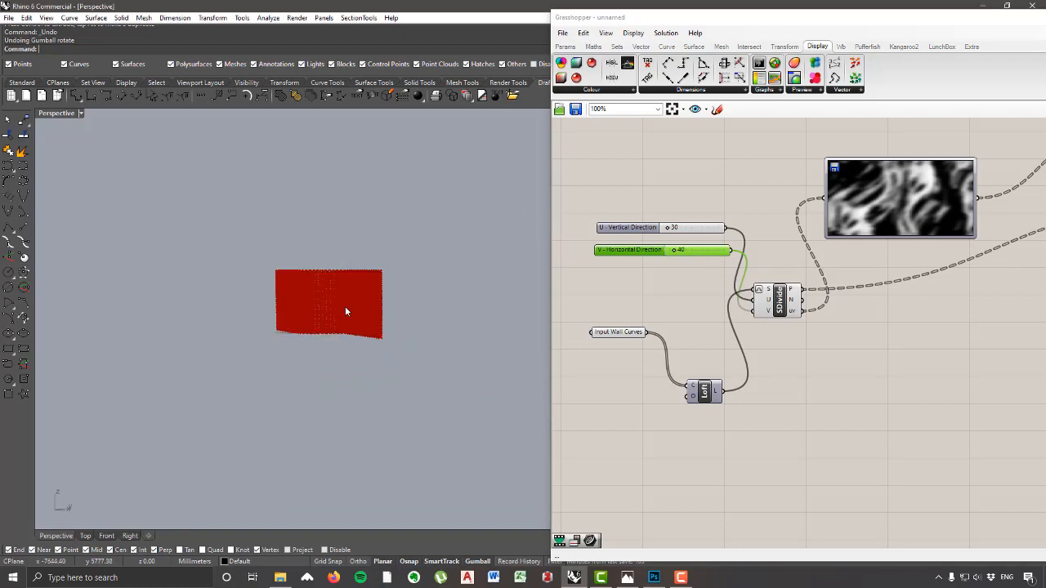
scroll(347, 331, up, 6)
right_drag(345, 312, 370, 339)
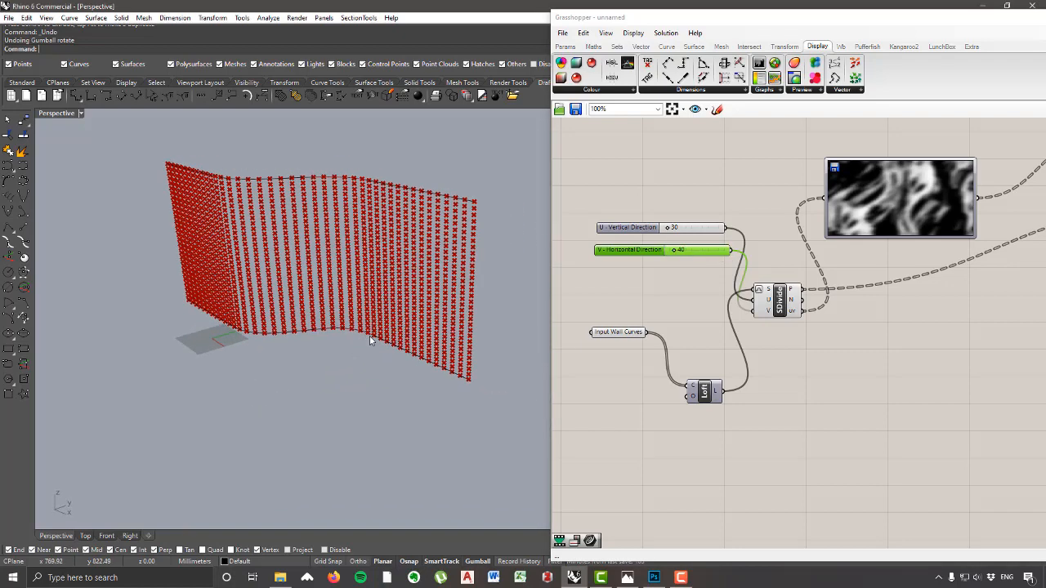
Step: Move Divide Surface slightly lower and closer to the Loft component, and check the thinned point grid on the wall
click(776, 304)
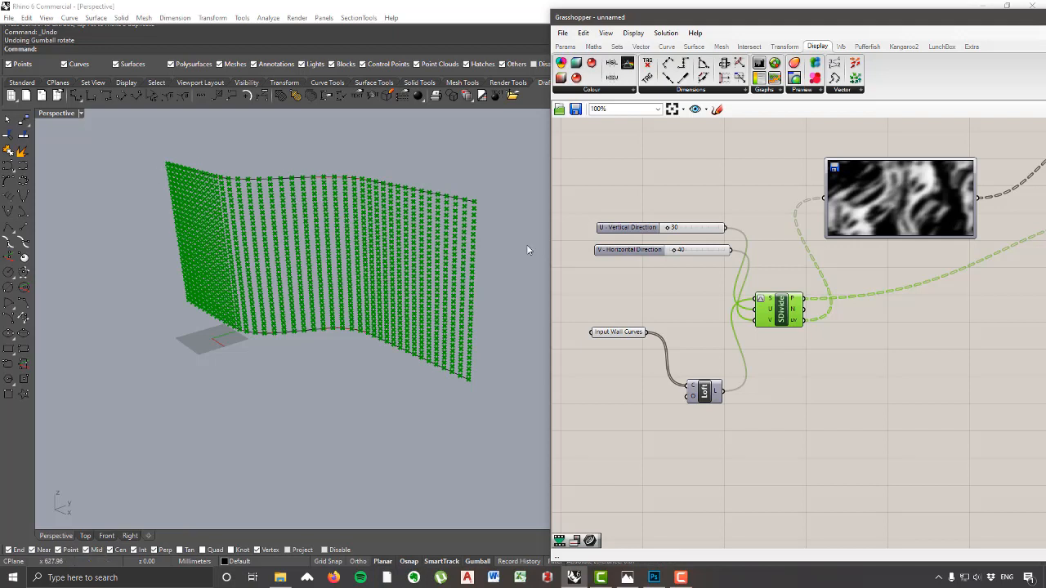
right_drag(527, 249, 474, 286)
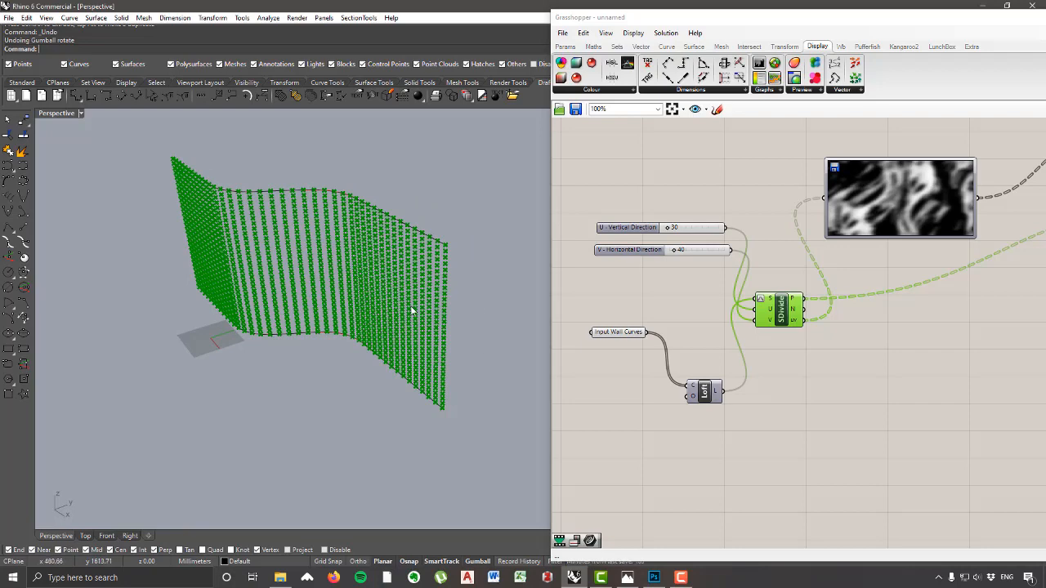
right_drag(413, 310, 320, 207)
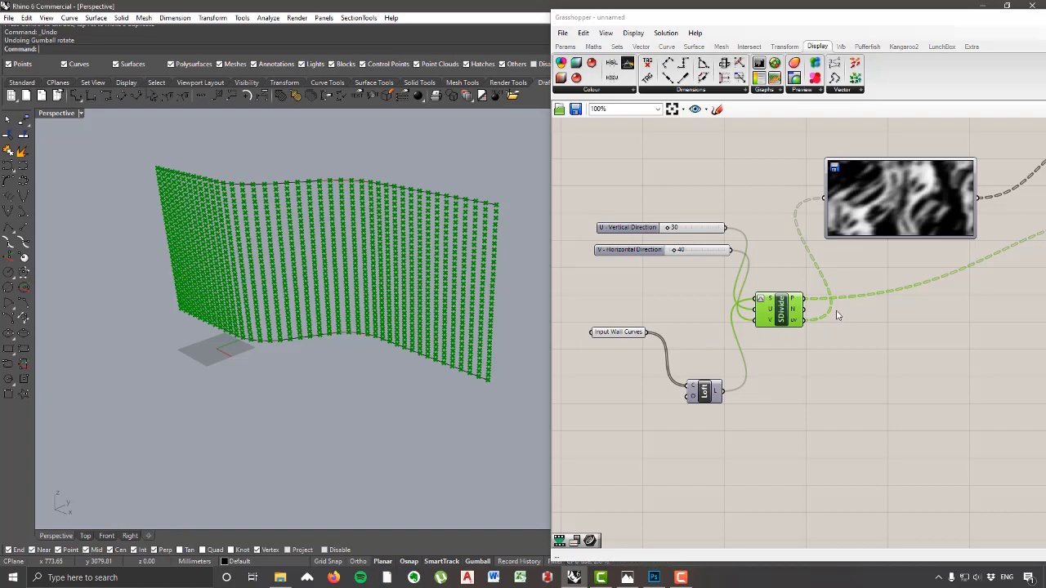
drag(780, 311, 764, 311)
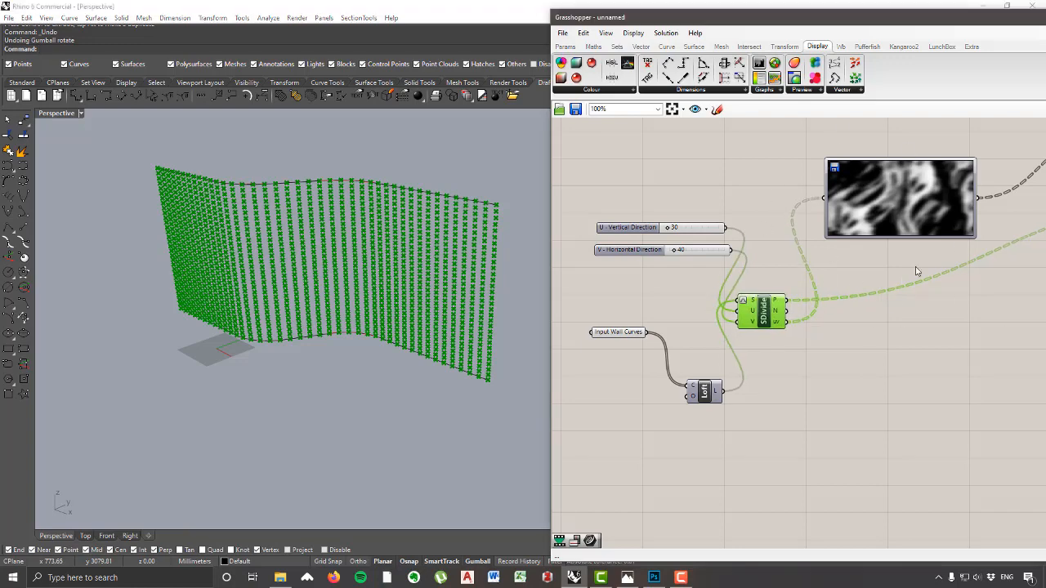
Step: Narrow the Image Sampler to a nearly square shape and place it back just above Divide Surface
right_drag(821, 358, 741, 322)
scroll(728, 327, down, 2)
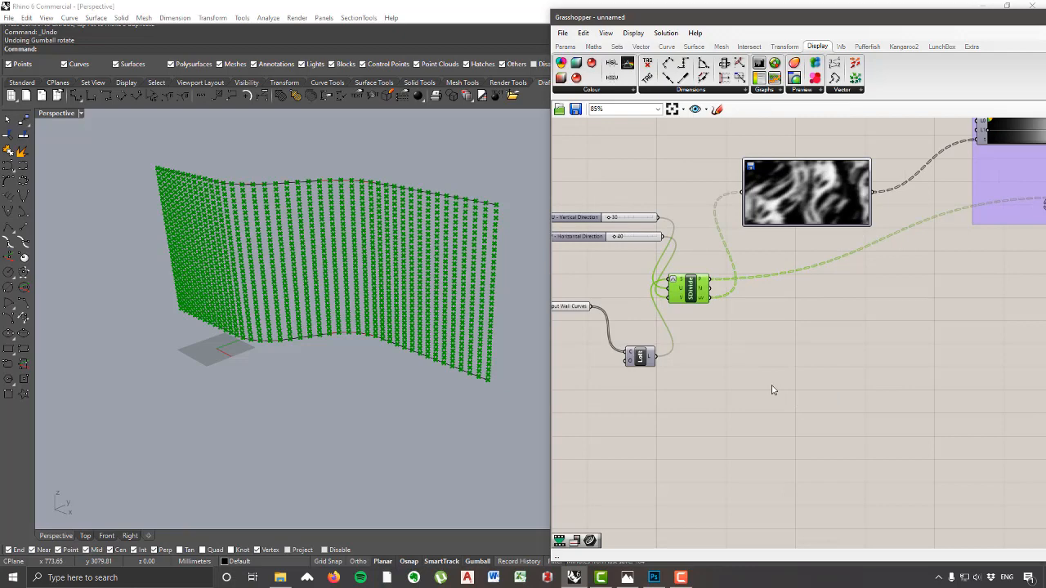
scroll(737, 386, up, 2)
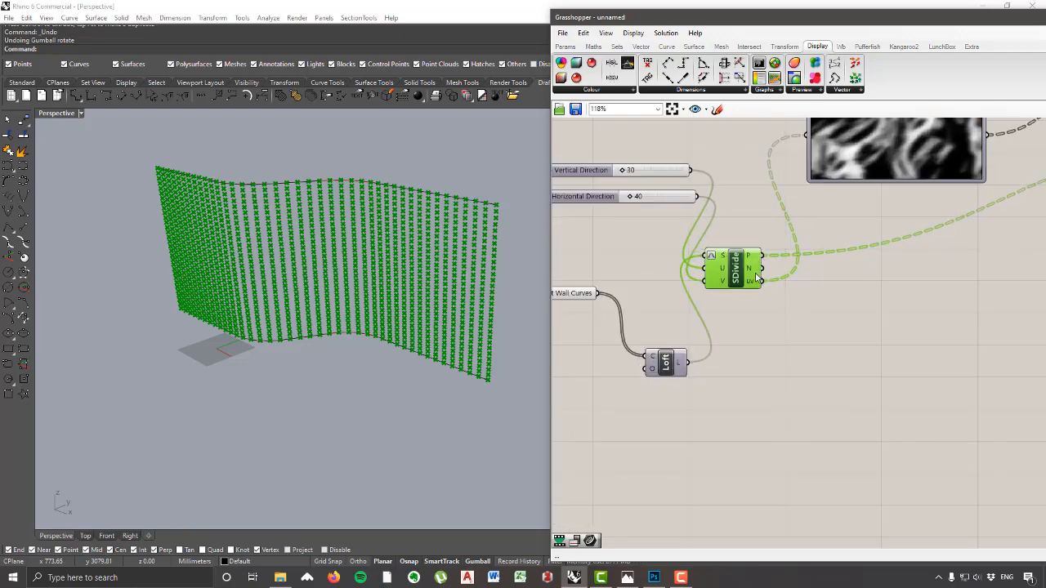
mouse_move(754, 284)
right_drag(791, 287, 735, 317)
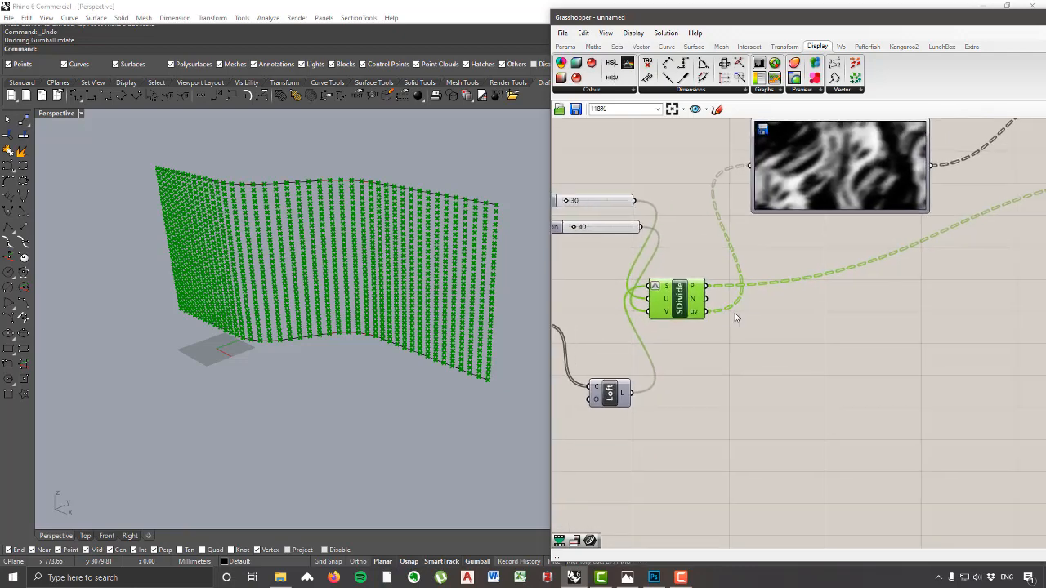
drag(827, 194, 816, 364)
drag(945, 370, 865, 370)
drag(795, 359, 831, 188)
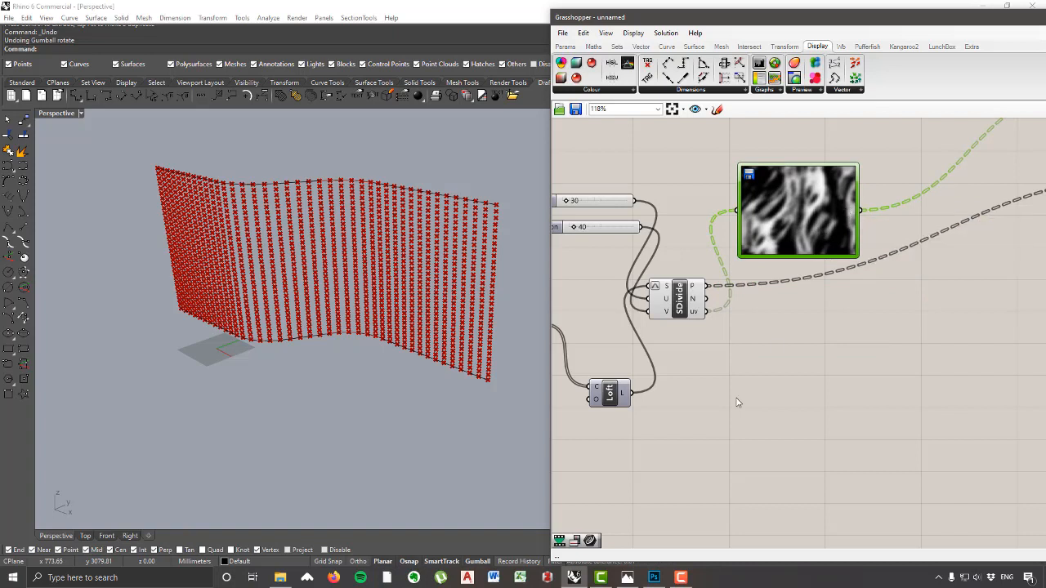
Step: Add a Remap Numbers component below the Image Sampler and feed the sampler's output into its Value input
right_drag(755, 415, 690, 318)
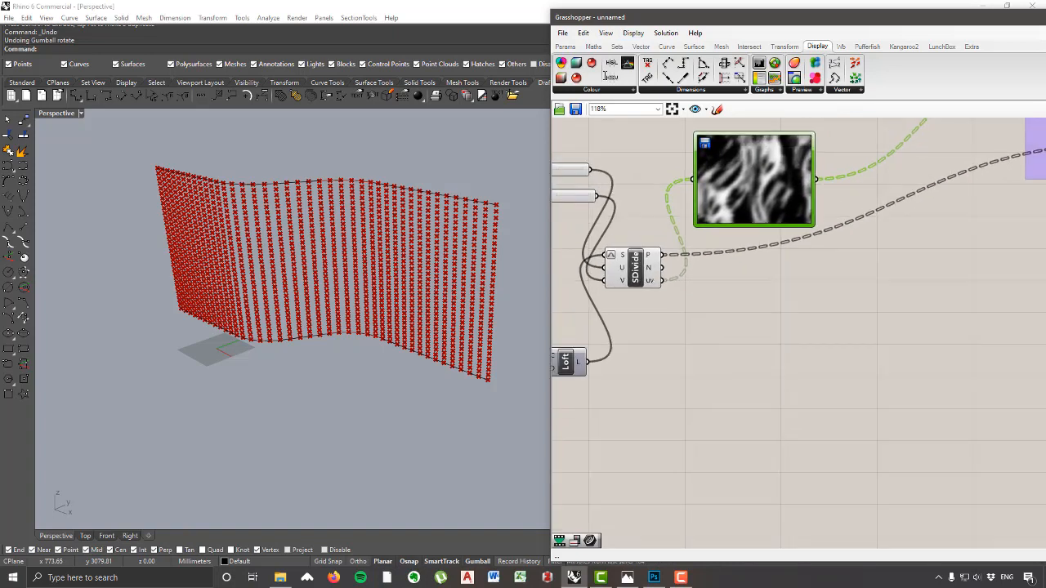
click(594, 47)
click(572, 90)
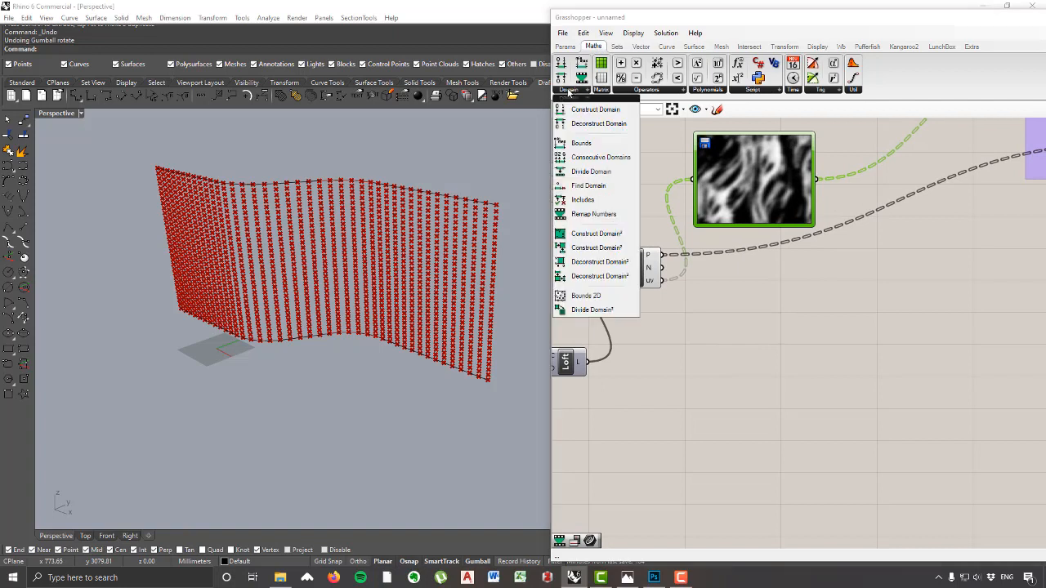
click(601, 219)
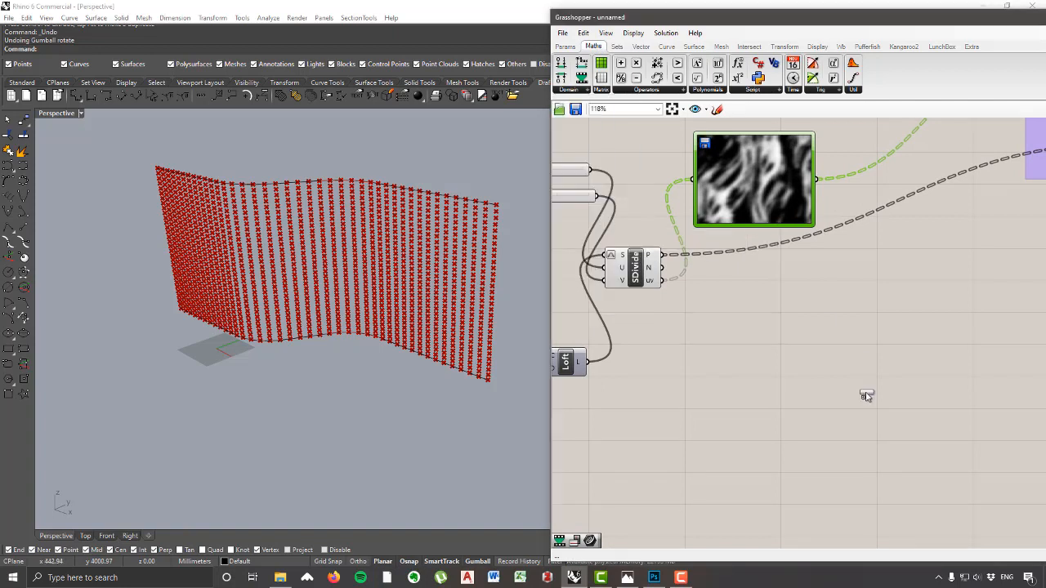
click(862, 392)
right_drag(868, 381, 891, 390)
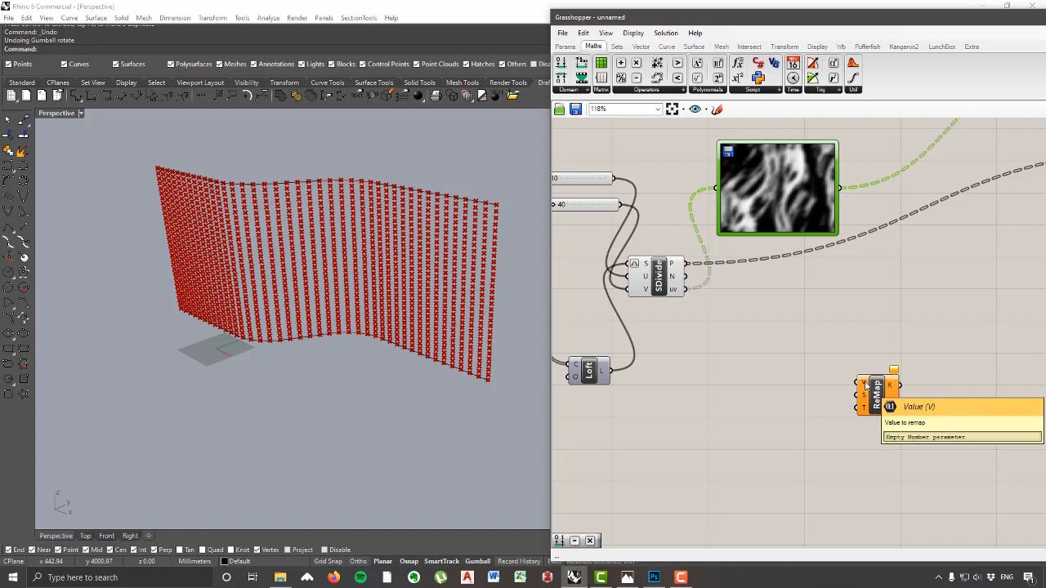
drag(838, 187, 860, 384)
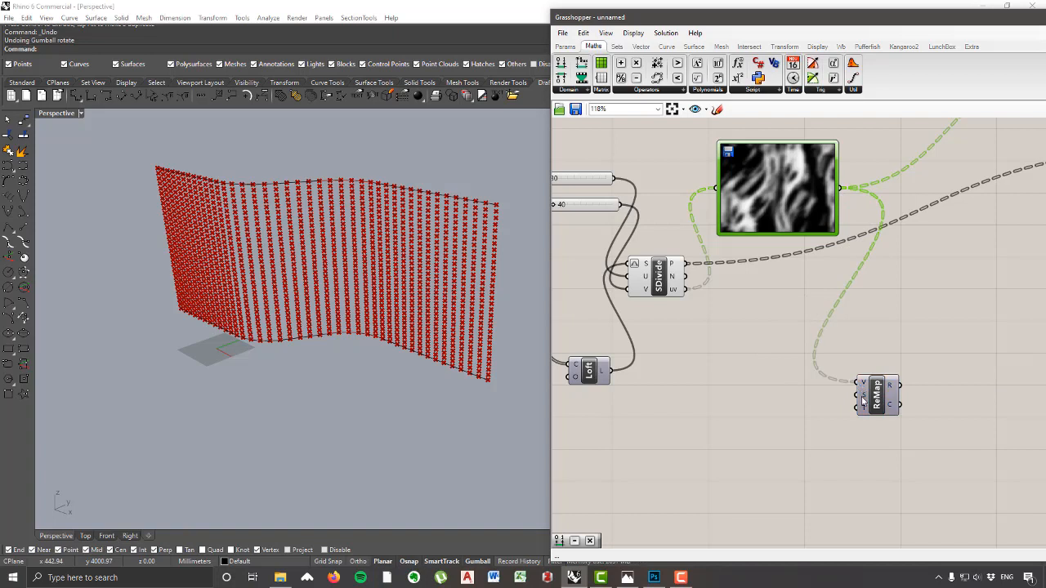
mouse_move(863, 399)
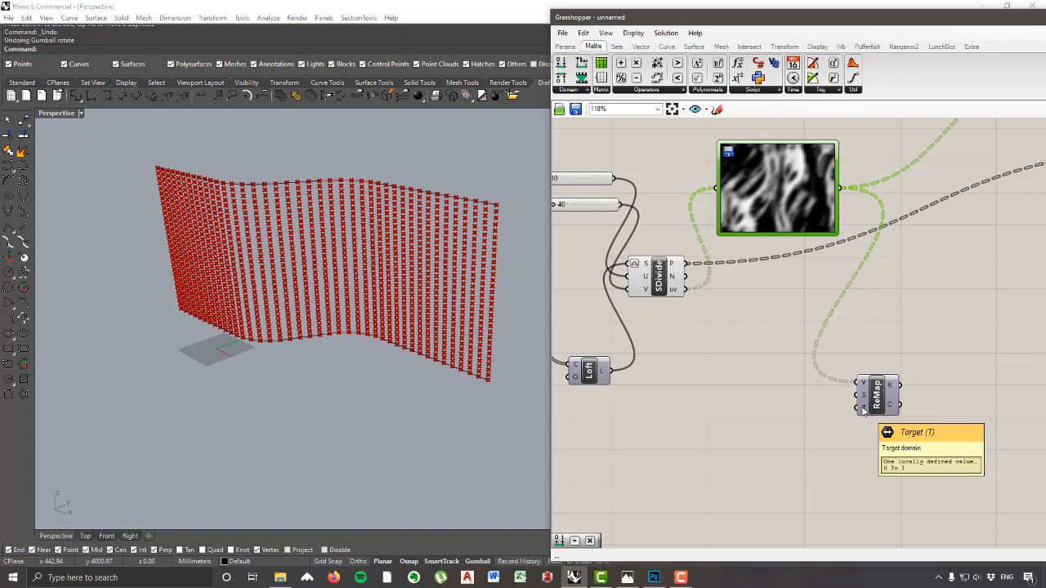
Step: Add a Construct Domain component, connect it to the Target input of Remap Numbers, and bring the two closer together
right_drag(803, 436, 818, 358)
right_drag(326, 358, 317, 437)
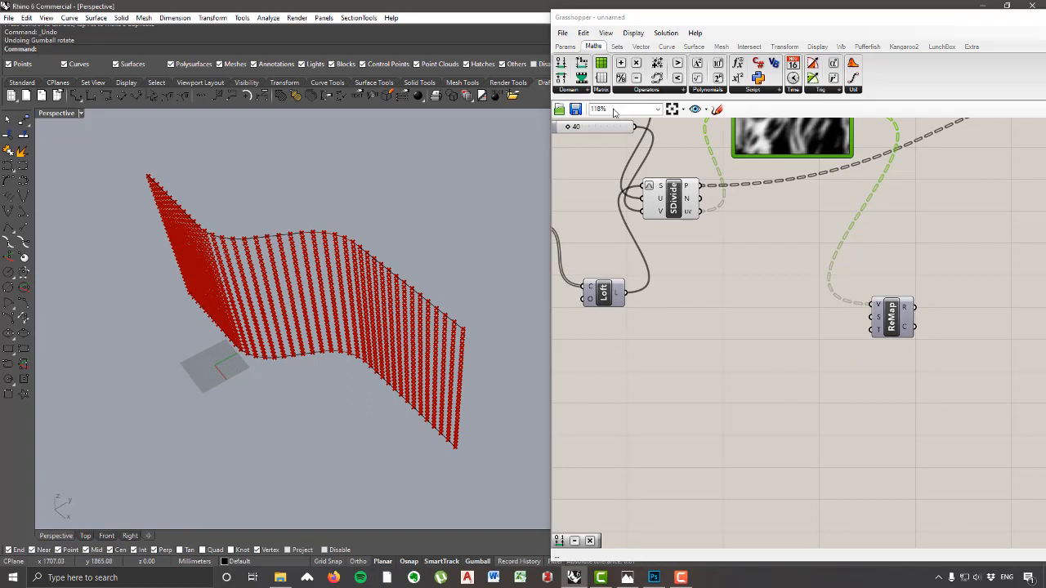
click(570, 90)
click(595, 111)
click(802, 368)
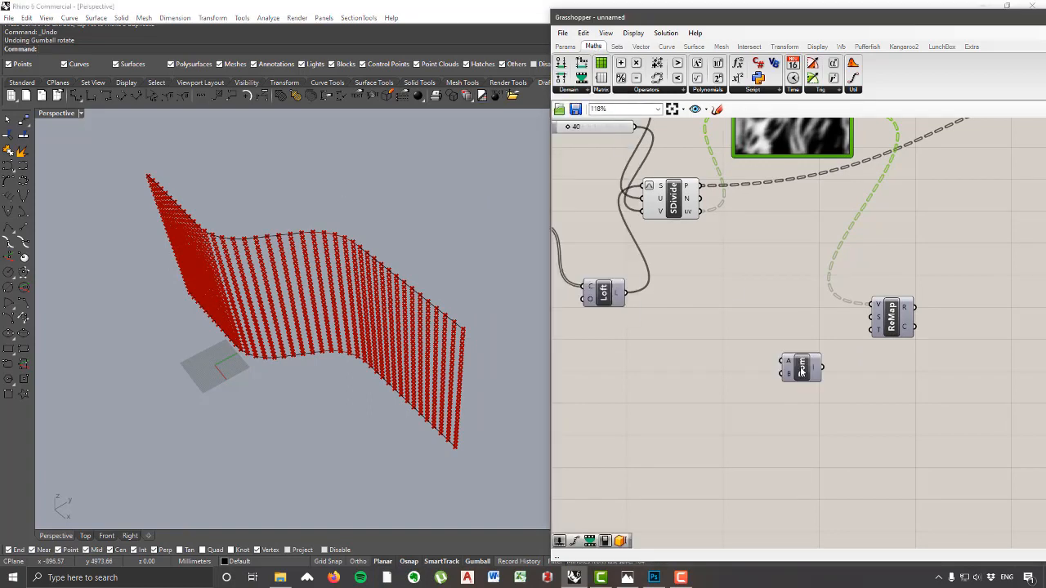
drag(824, 368, 866, 321)
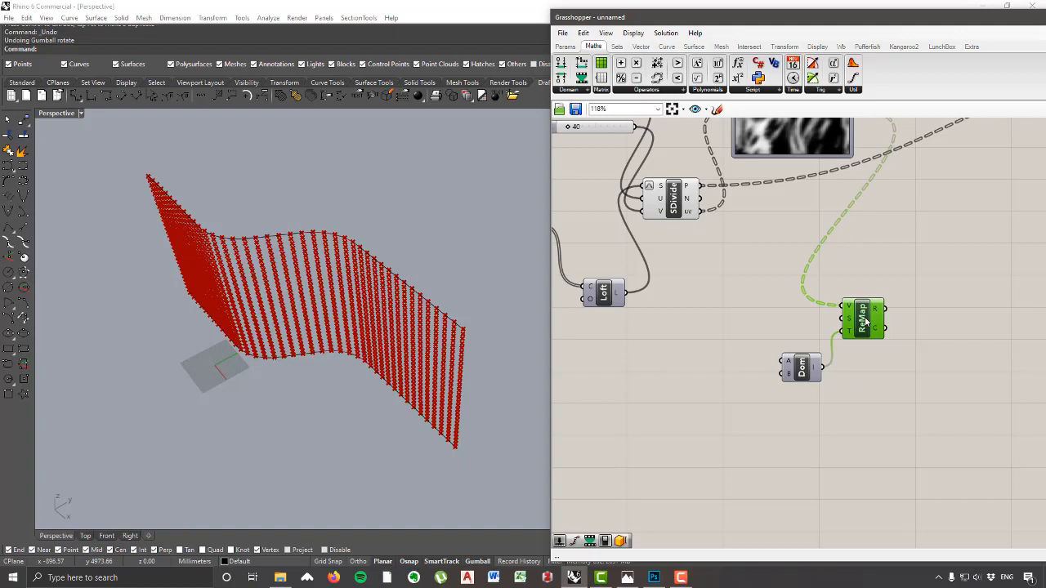
click(800, 369)
scroll(834, 368, up, 1)
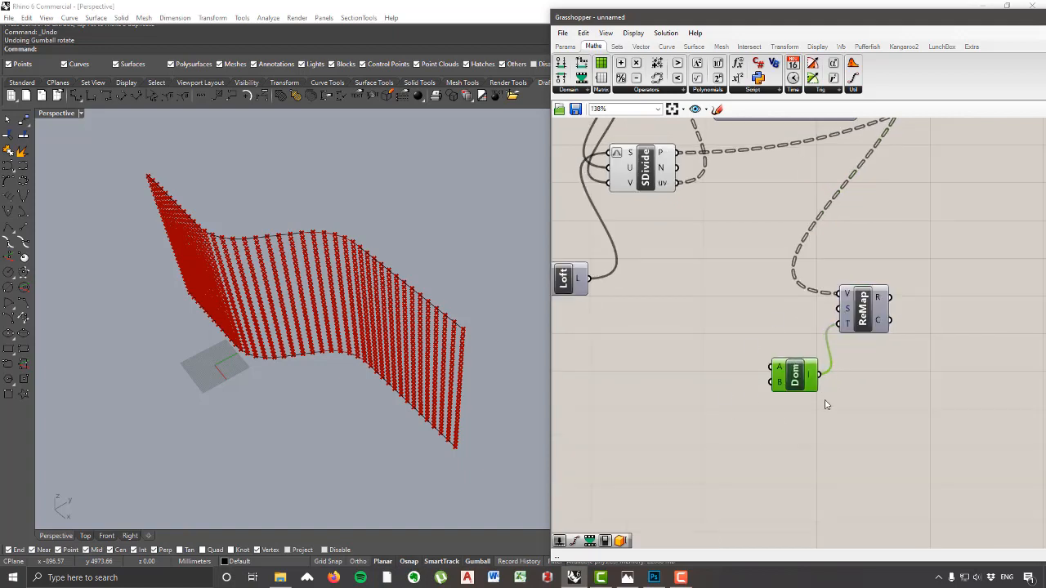
Step: Create a number slider starting at -500 with an upper limit of 500 beside Construct Domain
double_click(691, 352)
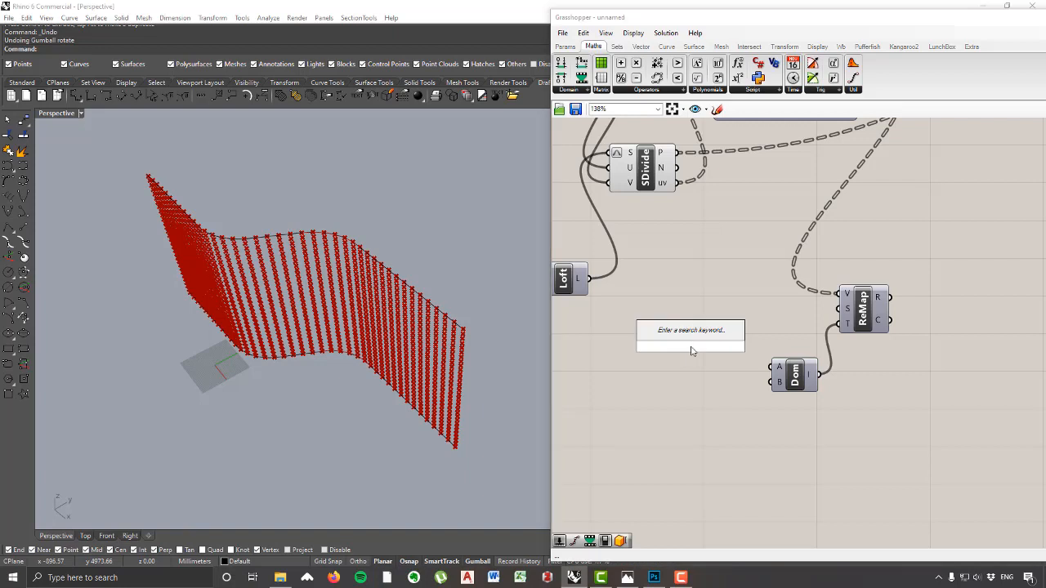
text(-)
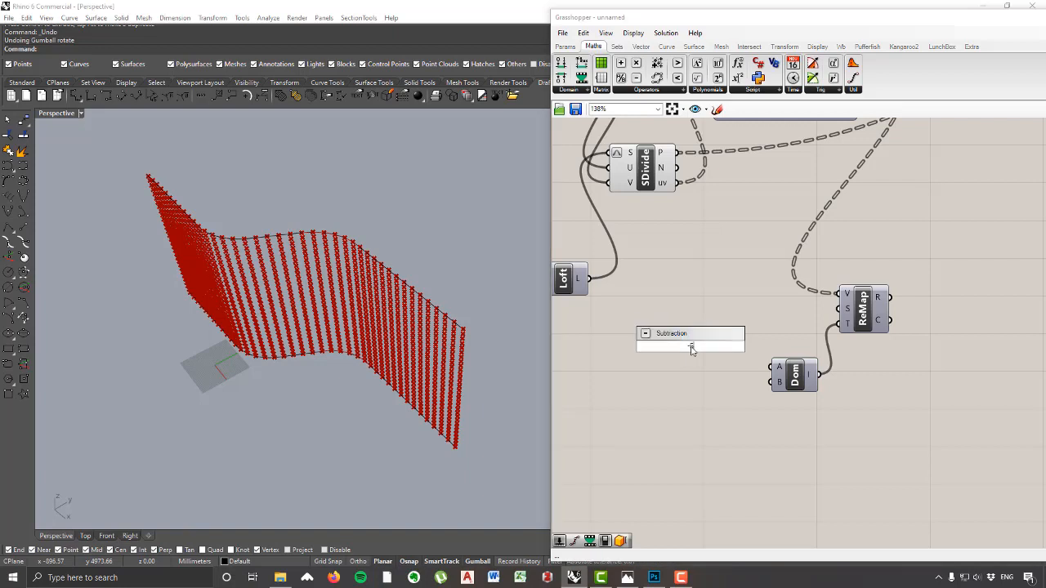
text(500 to)
key(BackSpace)
key(BackSpace)
key(BackSpace)
text(<500)
key(Return)
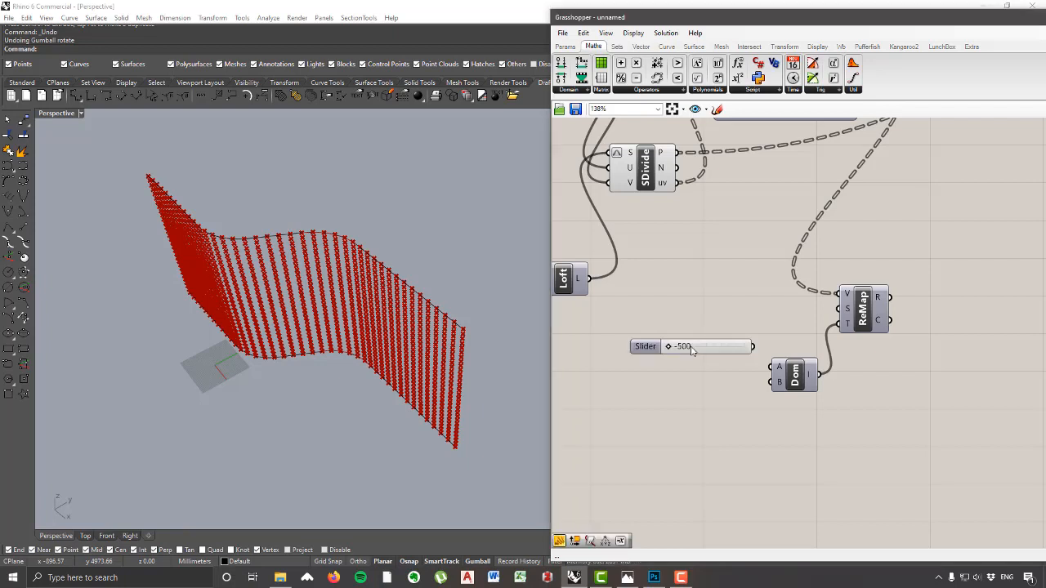
Step: Duplicate the -500 slider below the original and connect the pair to the A and B inputs of Construct Domain
drag(733, 354, 731, 349)
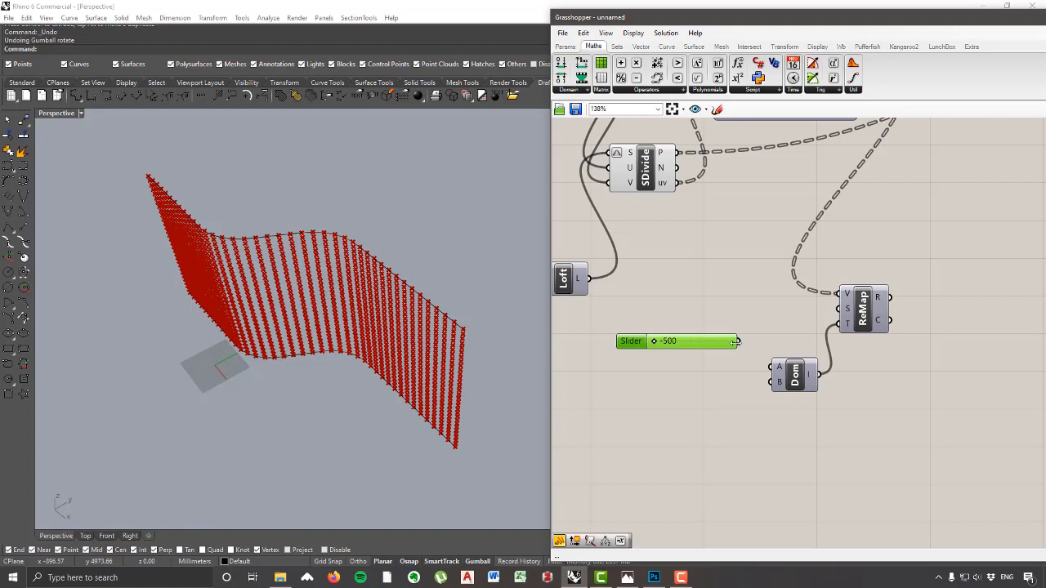
key(ctrl+c)
key(ctrl+v)
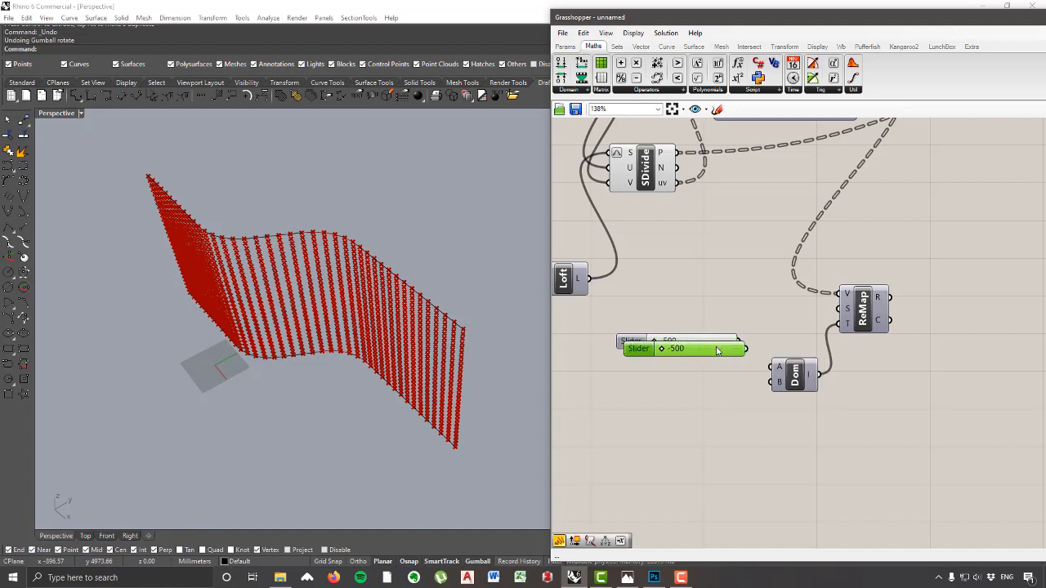
drag(717, 355, 706, 383)
scroll(729, 353, up, 1)
drag(735, 338, 786, 388)
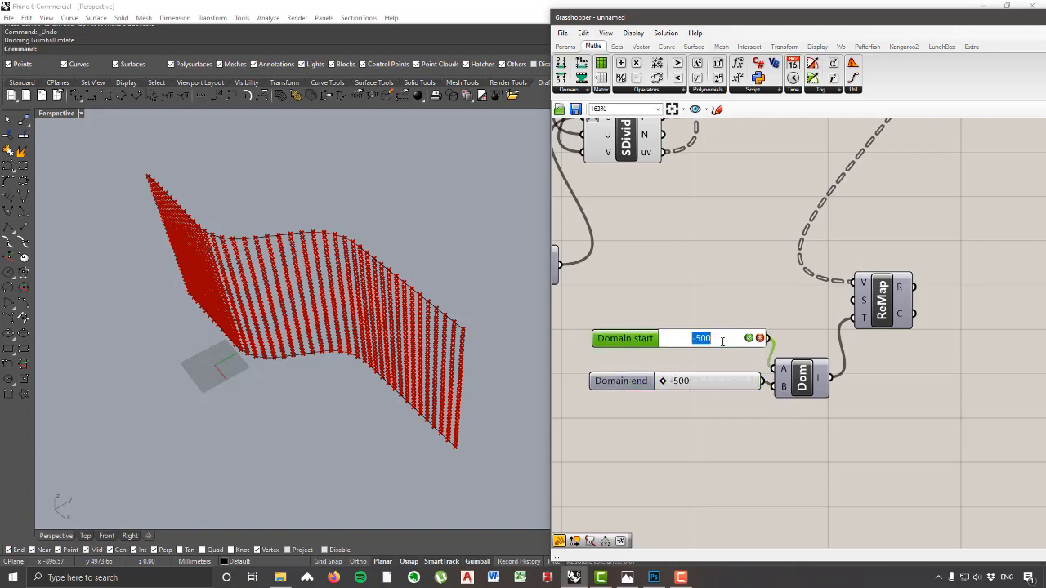
Step: Set the Domain start slider to 0 and the Domain end slider to 100
text(0)
click(748, 338)
double_click(714, 389)
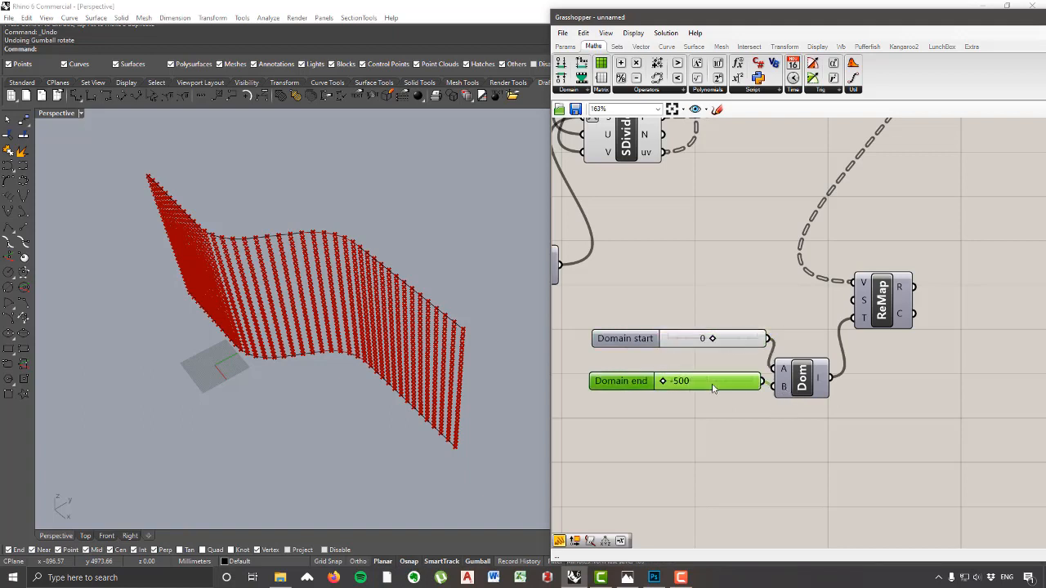
text(100)
key(Return)
Step: Stack the two domain sliders closely beside Construct Domain and shift Remap Numbers slightly lower
drag(638, 344, 634, 361)
scroll(654, 354, down, 2)
drag(660, 415, 618, 394)
mouse_move(833, 306)
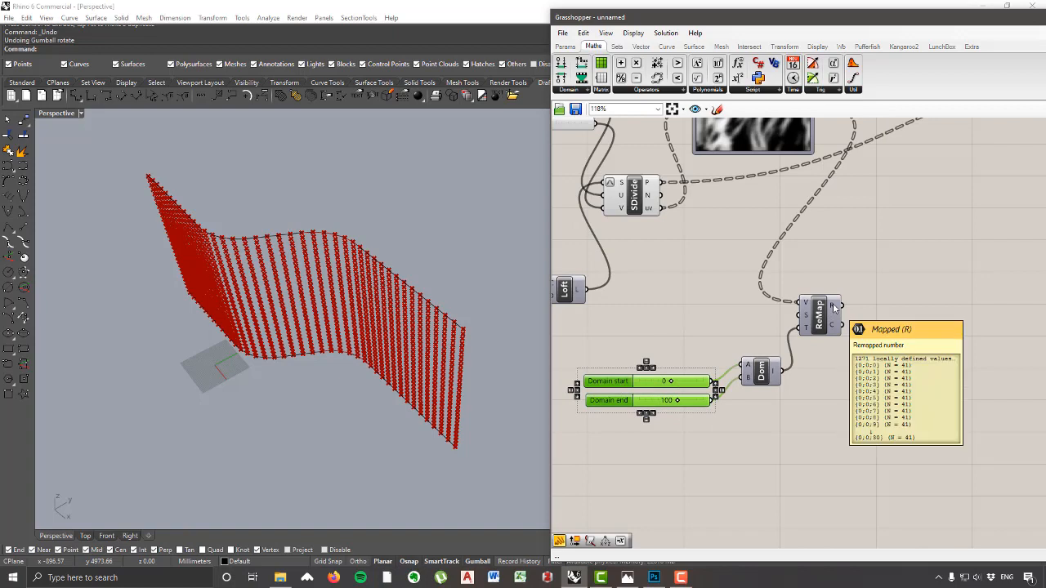
drag(834, 307, 834, 323)
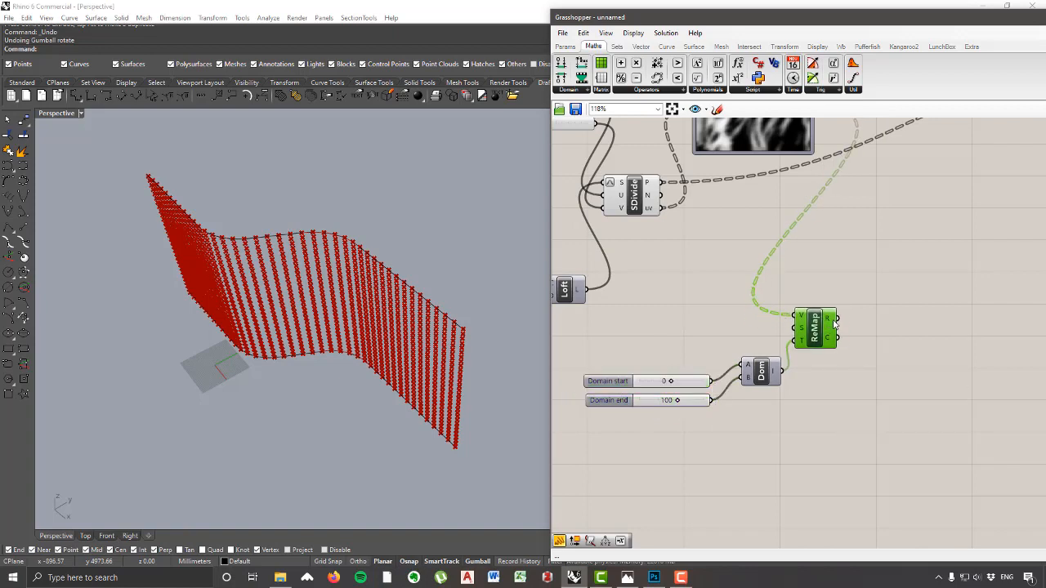
Step: Inspect the Normals output of Divide Surface and view the wall's point grid from its end
right_drag(716, 242, 718, 280)
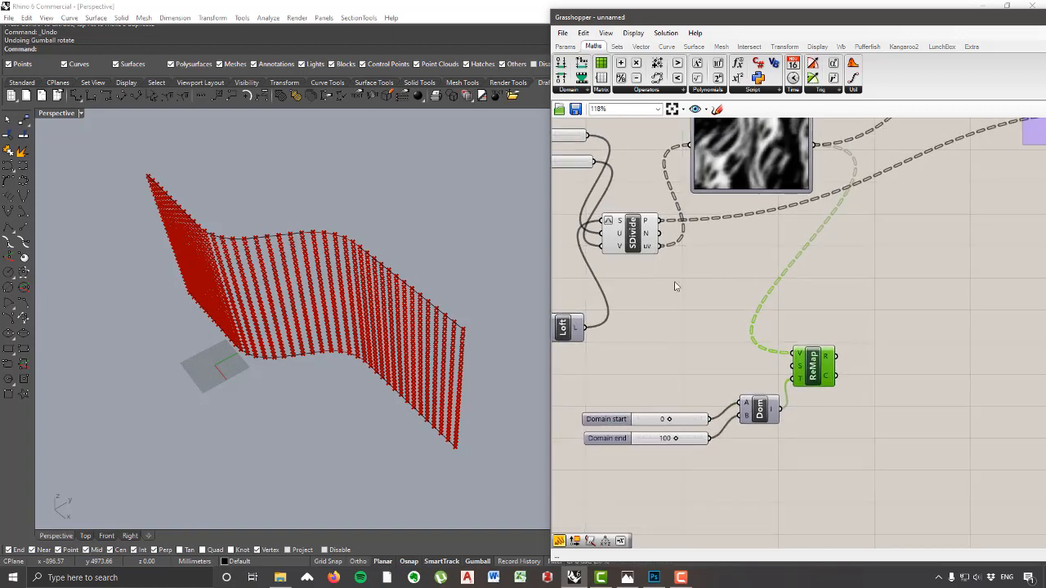
mouse_move(646, 238)
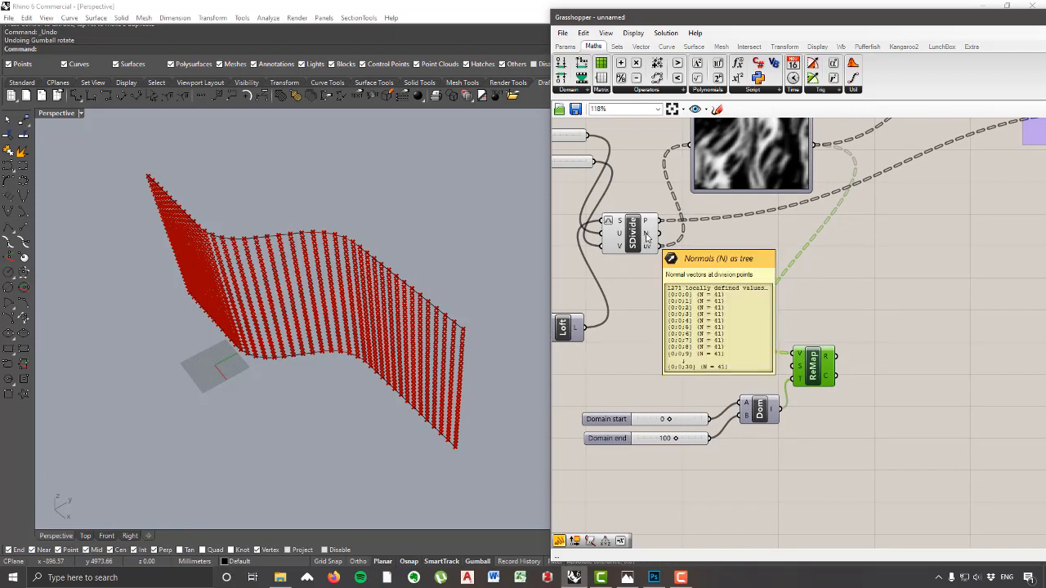
right_drag(352, 327, 341, 436)
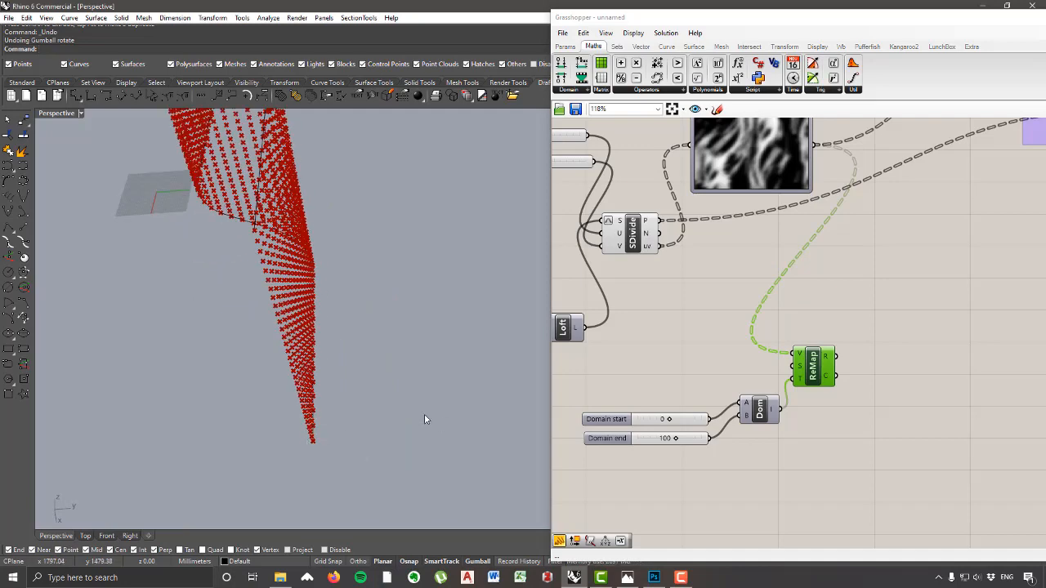
Step: Add an Amplitude component and connect Divide Surface's Normals to its vector input and the remapped values to its amplitude input
right_drag(475, 421, 416, 448)
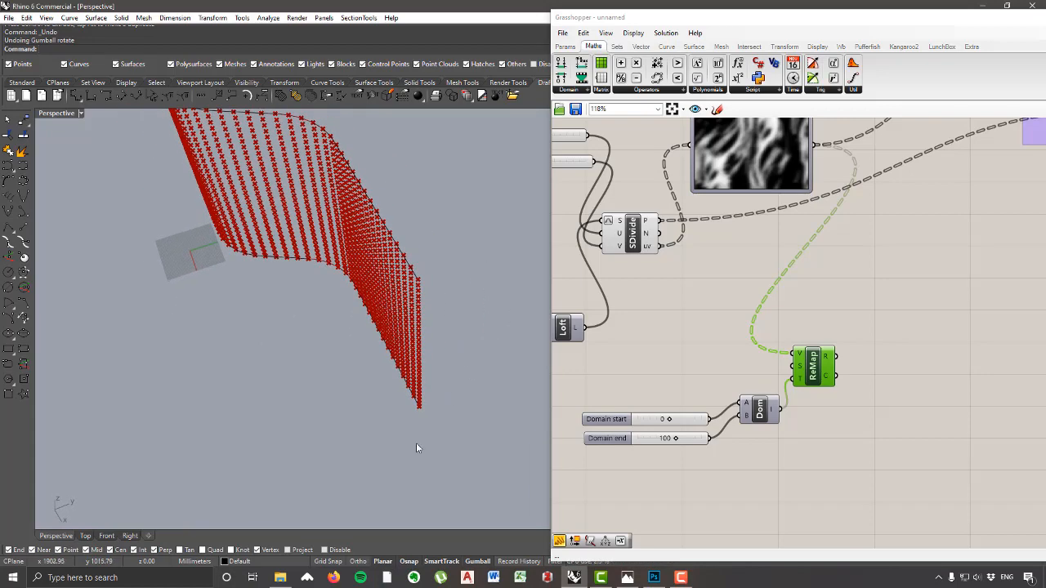
scroll(429, 405, up, 5)
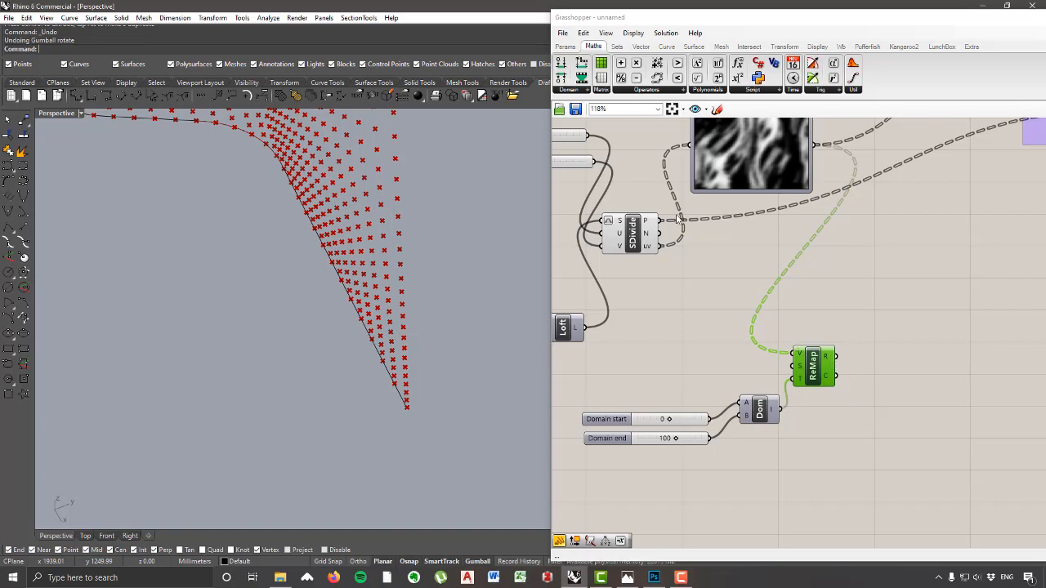
mouse_move(651, 237)
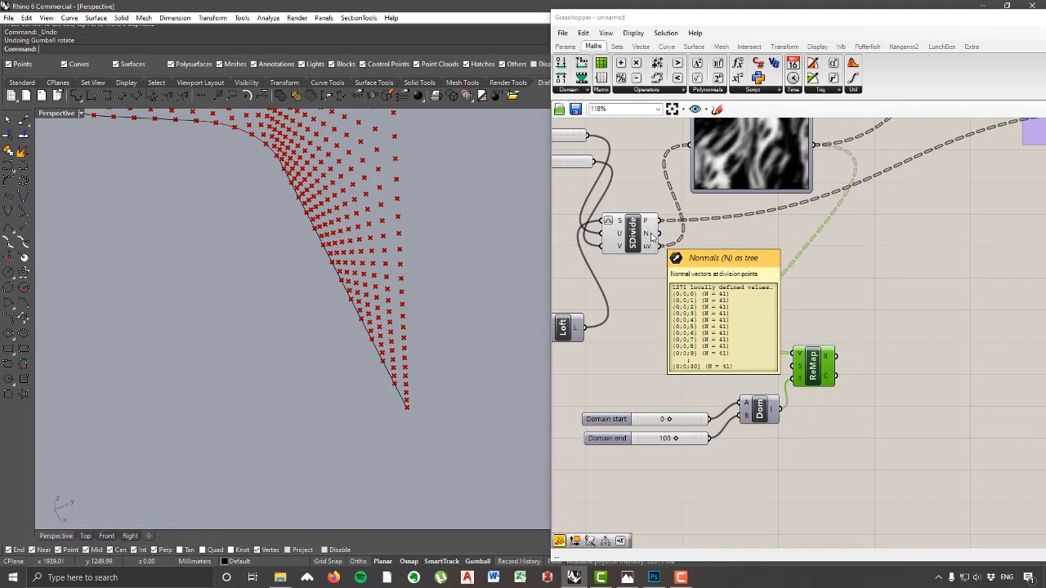
click(641, 45)
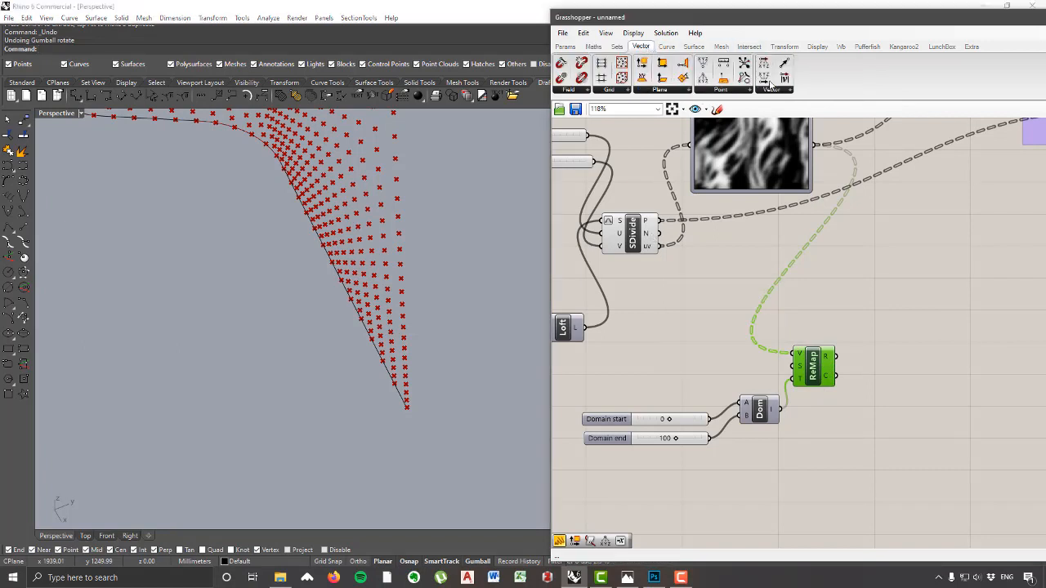
click(772, 90)
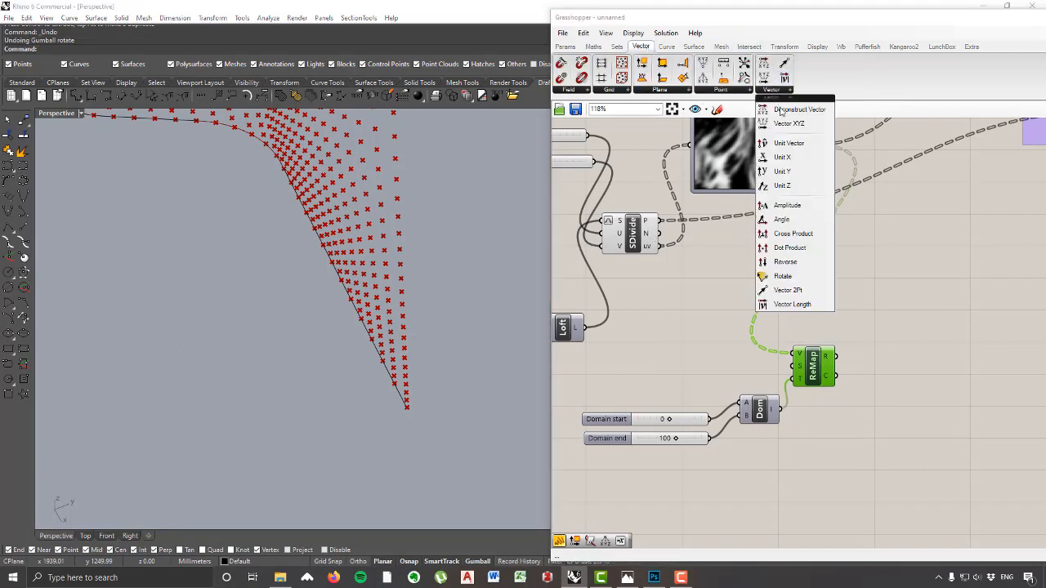
click(793, 209)
click(889, 317)
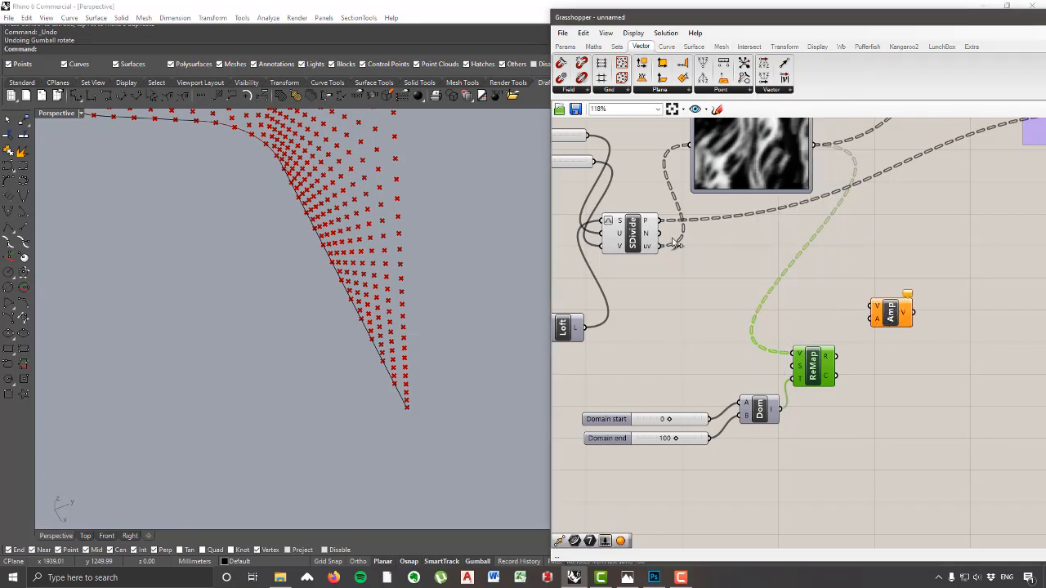
drag(659, 234, 882, 311)
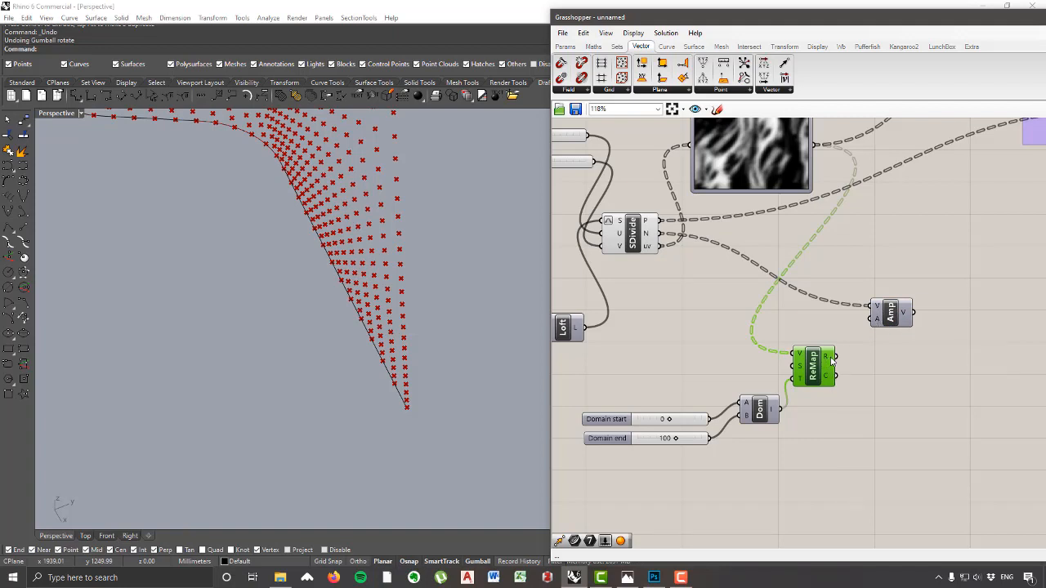
drag(834, 356, 860, 313)
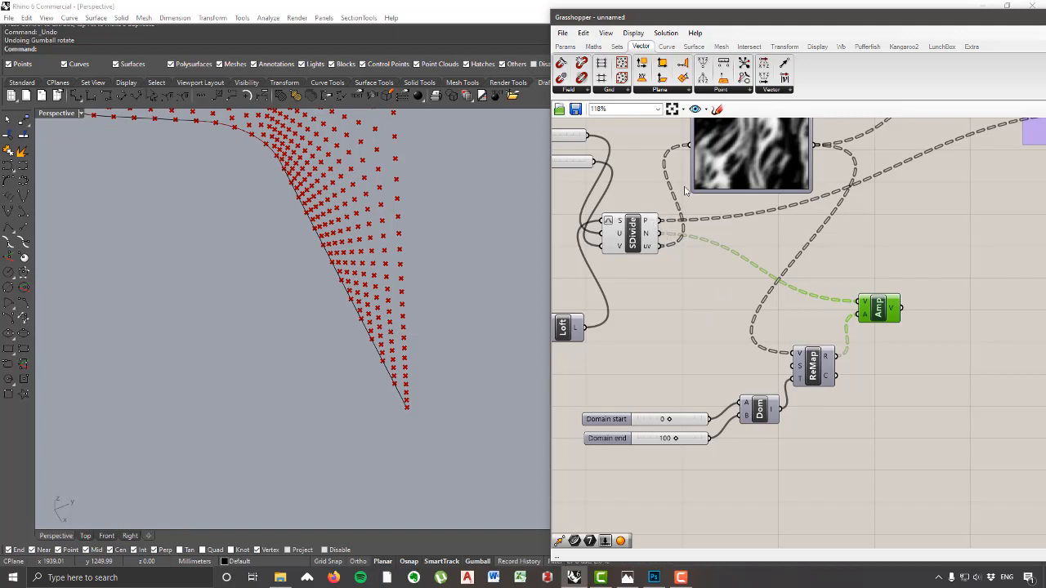
Step: Add a Move component that displaces the Divide Surface points by the Amplitude vectors
click(784, 45)
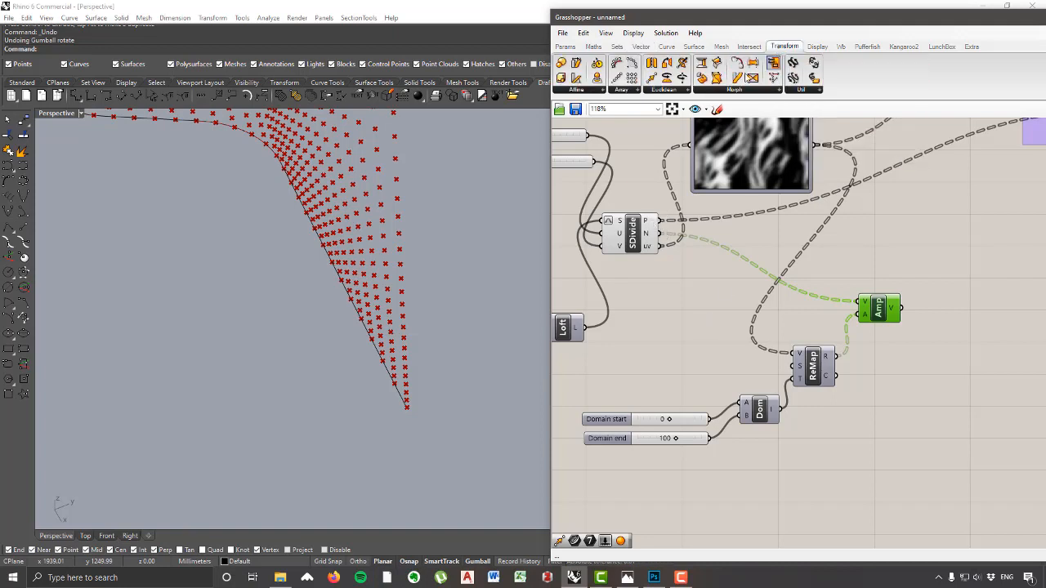
click(666, 92)
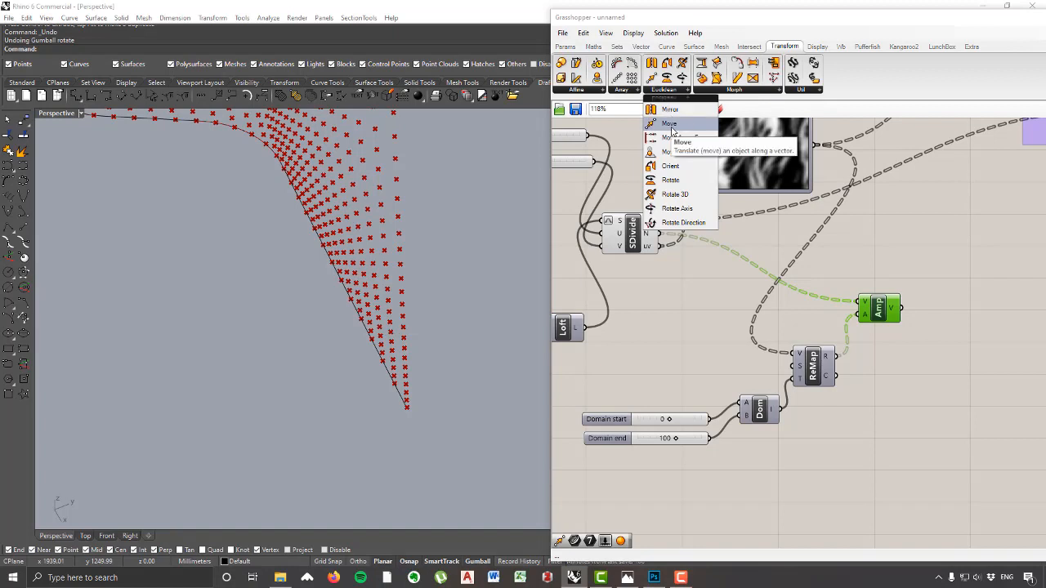
drag(807, 178, 949, 277)
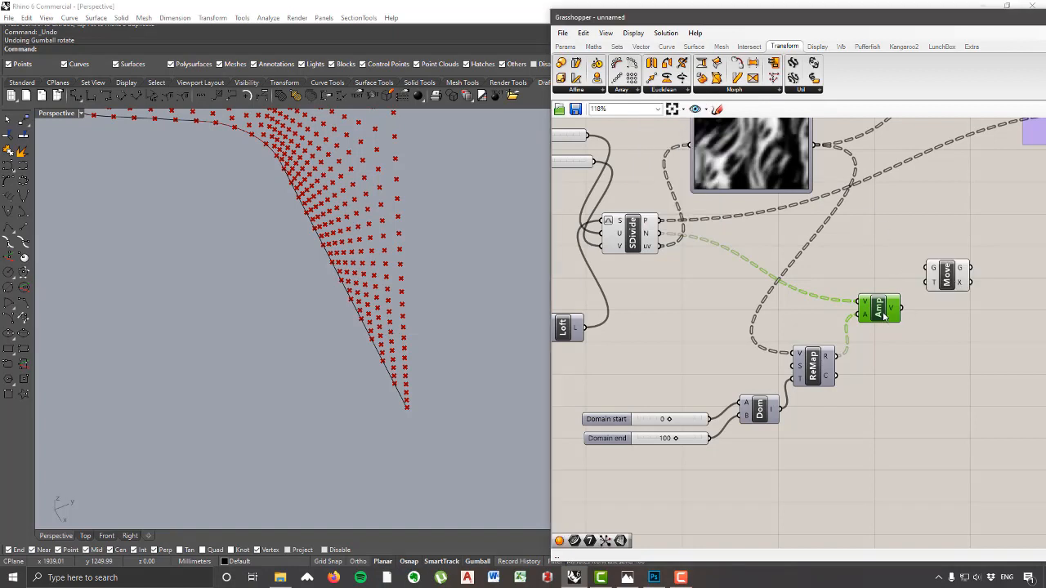
drag(883, 317, 877, 324)
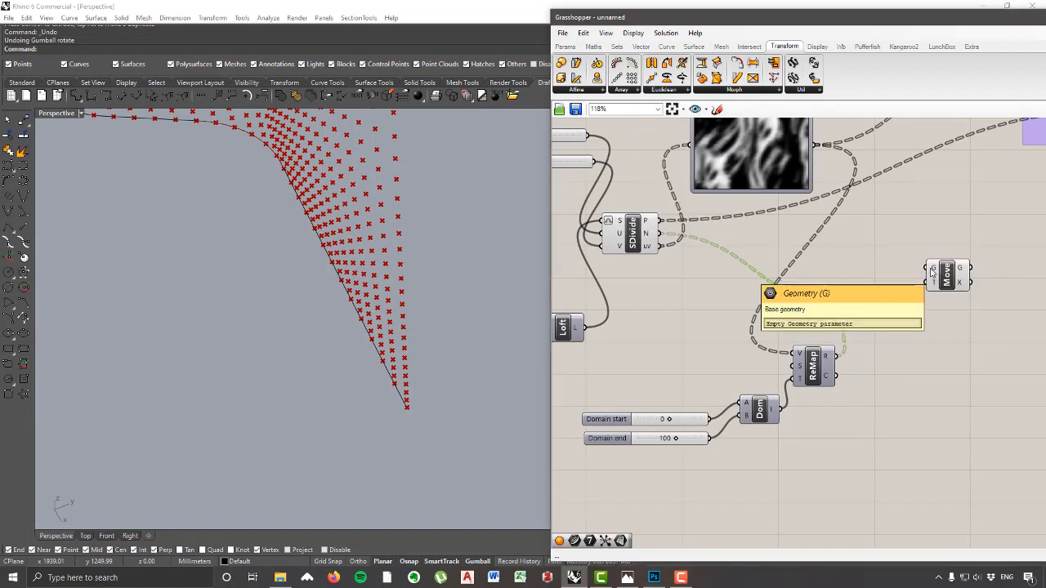
mouse_move(655, 222)
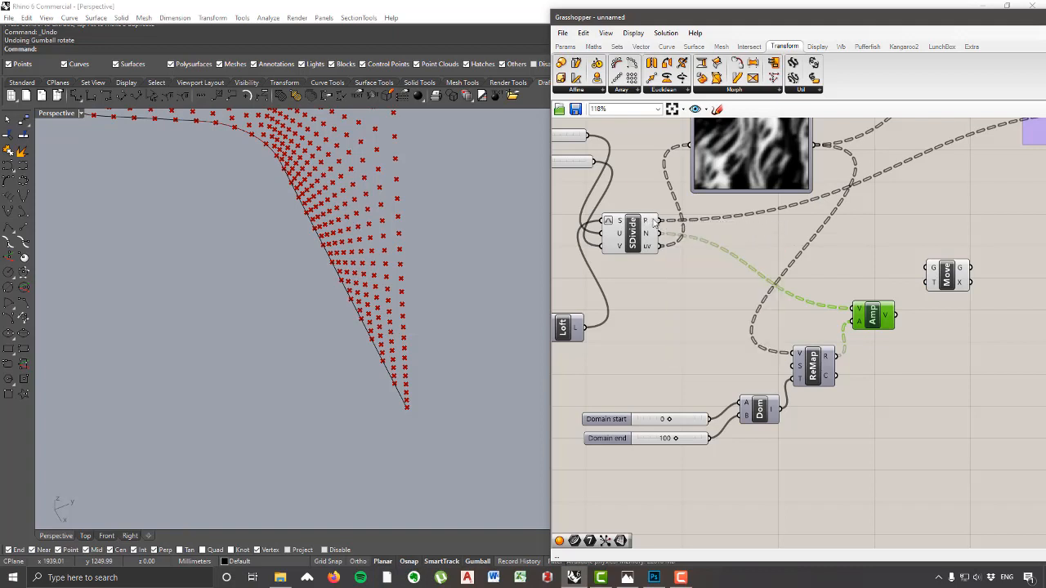
drag(658, 223, 929, 267)
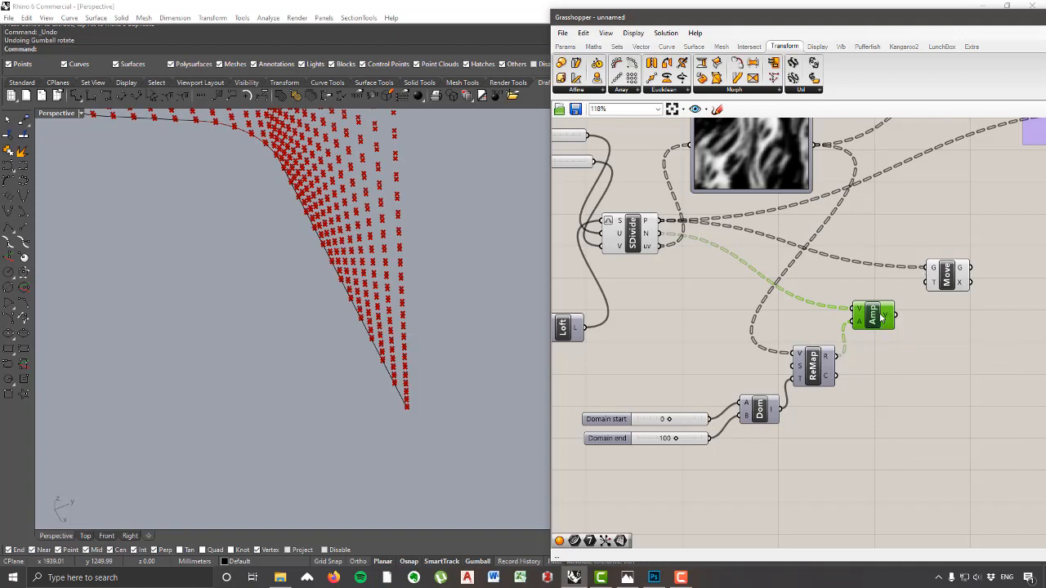
mouse_move(891, 315)
drag(896, 315, 945, 261)
scroll(415, 314, down, 8)
right_drag(414, 314, 458, 303)
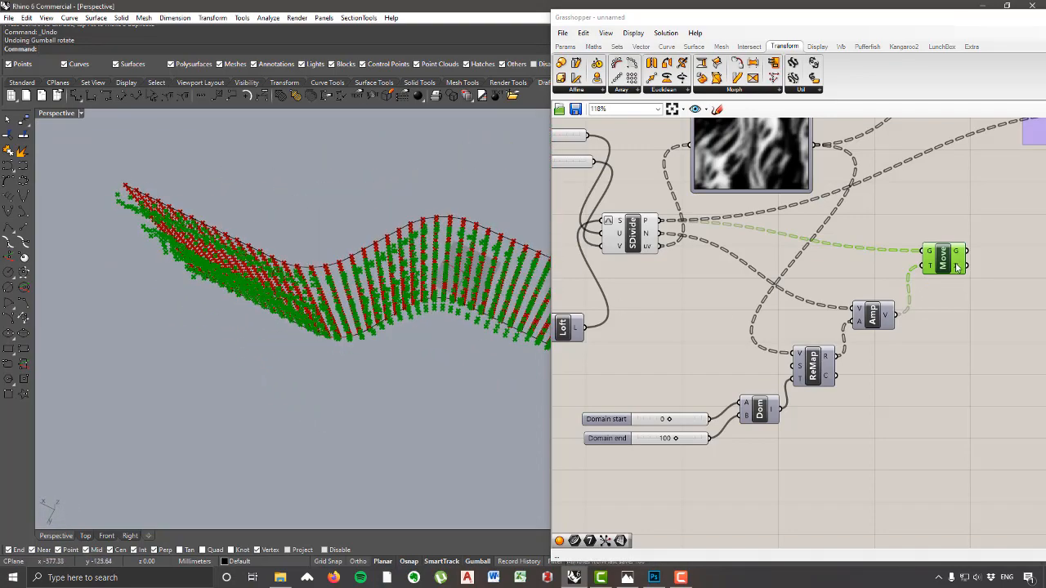
Step: Shift Move closer to Amplitude and lower the whole displacement group on the canvas, away from Divide Surface
drag(950, 258, 939, 282)
drag(960, 465, 658, 286)
drag(930, 282, 919, 372)
click(937, 294)
right_drag(908, 290, 897, 288)
scroll(896, 288, down, 3)
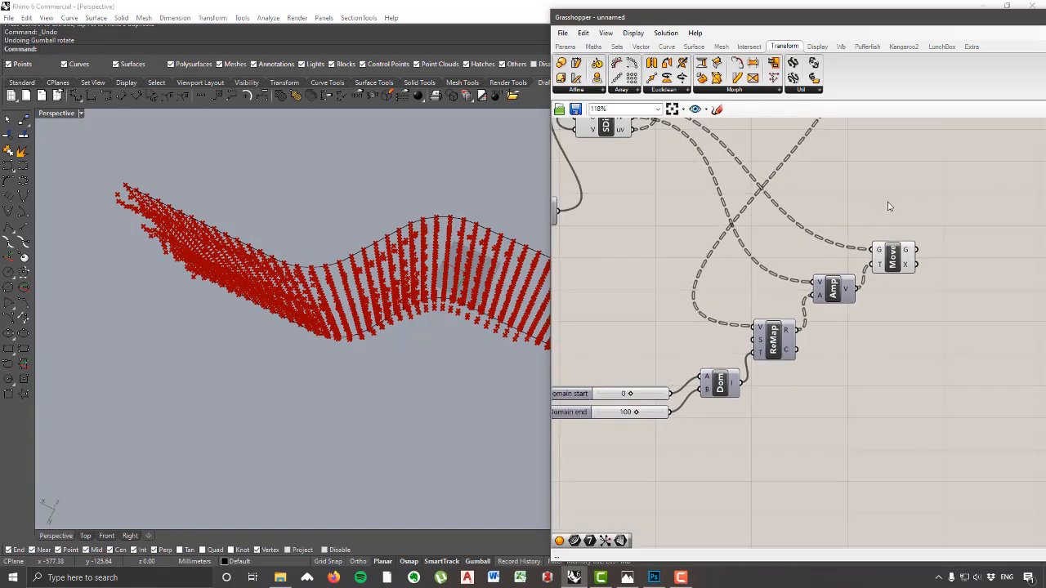
Step: Add an Interpolate curve component beside Move and connect the moved geometry to its Vertices input
click(667, 46)
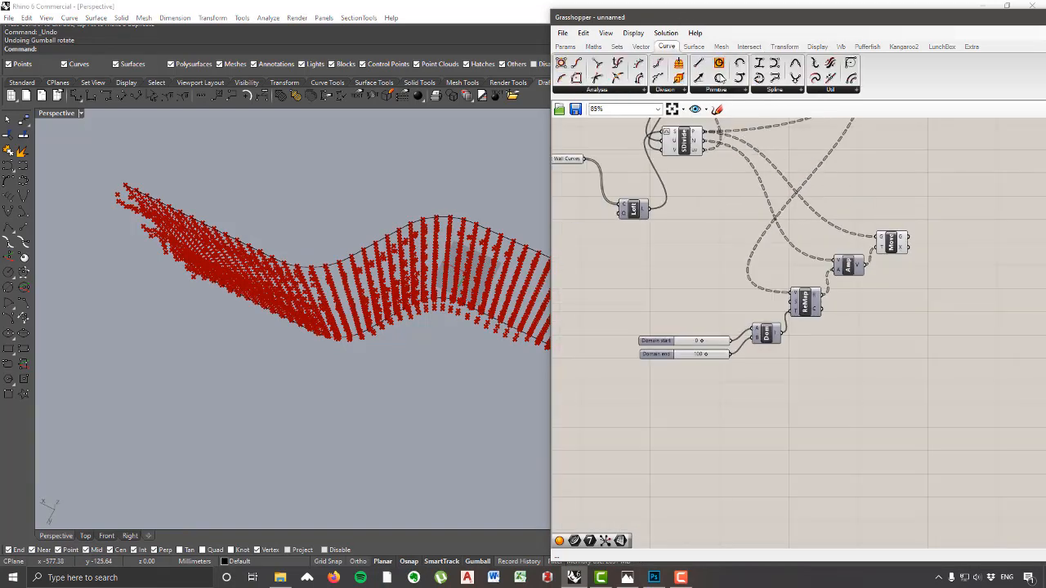
click(784, 90)
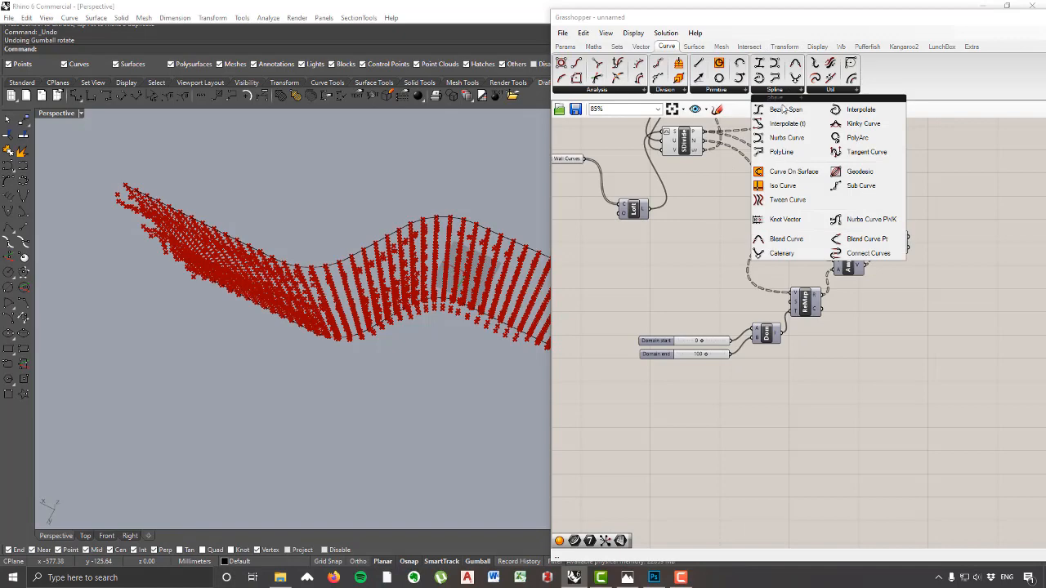
click(870, 114)
scroll(932, 232, up, 3)
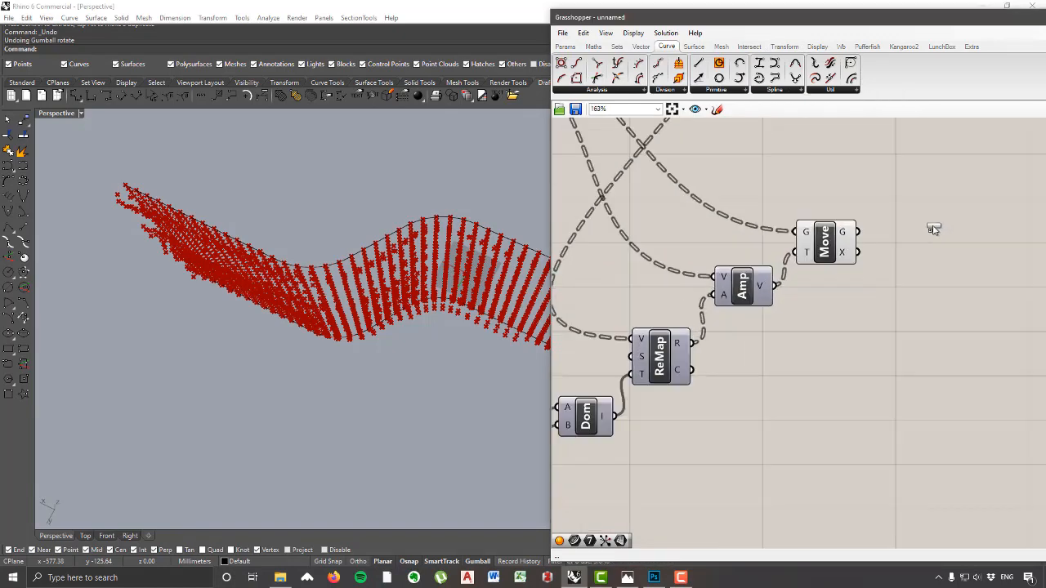
click(909, 245)
drag(813, 281, 796, 248)
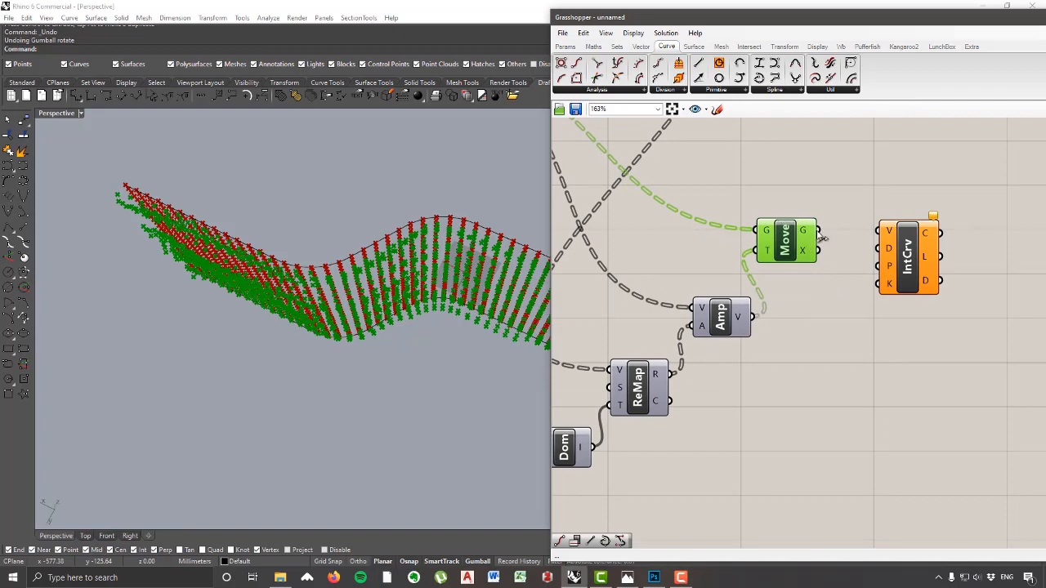
drag(819, 232, 898, 223)
Step: Turn off the preview of Construct Domain, Remap Numbers, Amplitude and Move
right_drag(244, 322, 356, 268)
scroll(799, 294, down, 2)
drag(814, 402, 623, 196)
right_click(667, 177)
click(705, 197)
scroll(836, 249, down, 3)
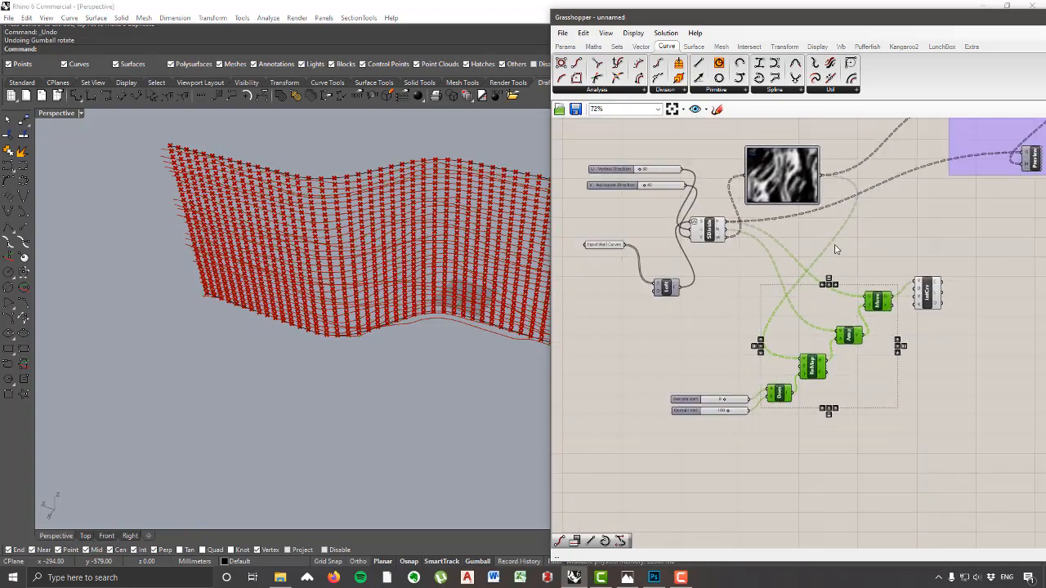
Step: Turn off the preview of the input wall curves, the original Loft and Divide Surface
drag(741, 311, 590, 203)
right_click(639, 213)
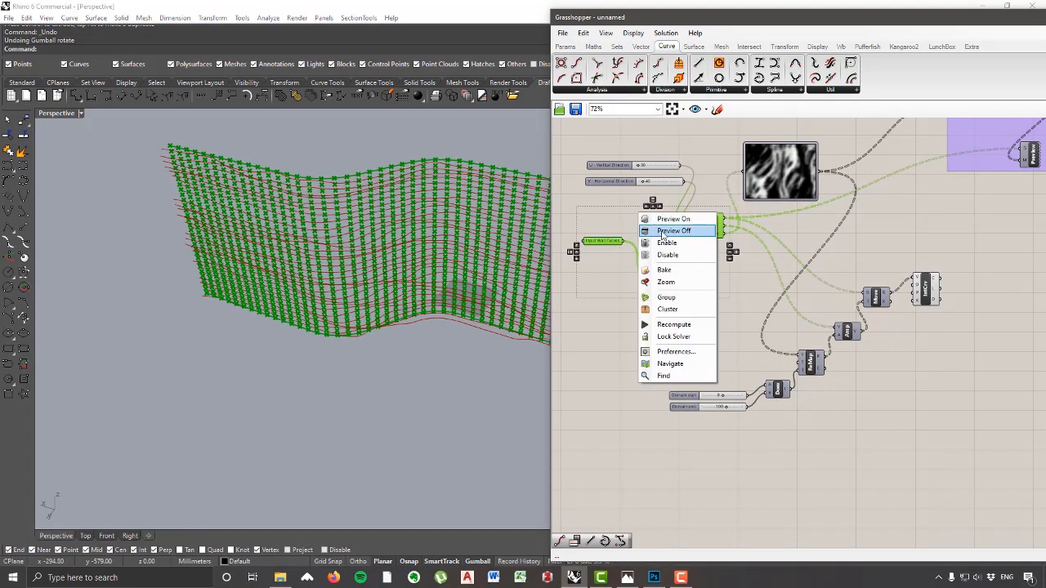
click(664, 231)
right_drag(345, 248, 434, 326)
Step: Add a second Loft component fed by the interpolated curves and flatten its Curves input
right_drag(918, 291, 797, 274)
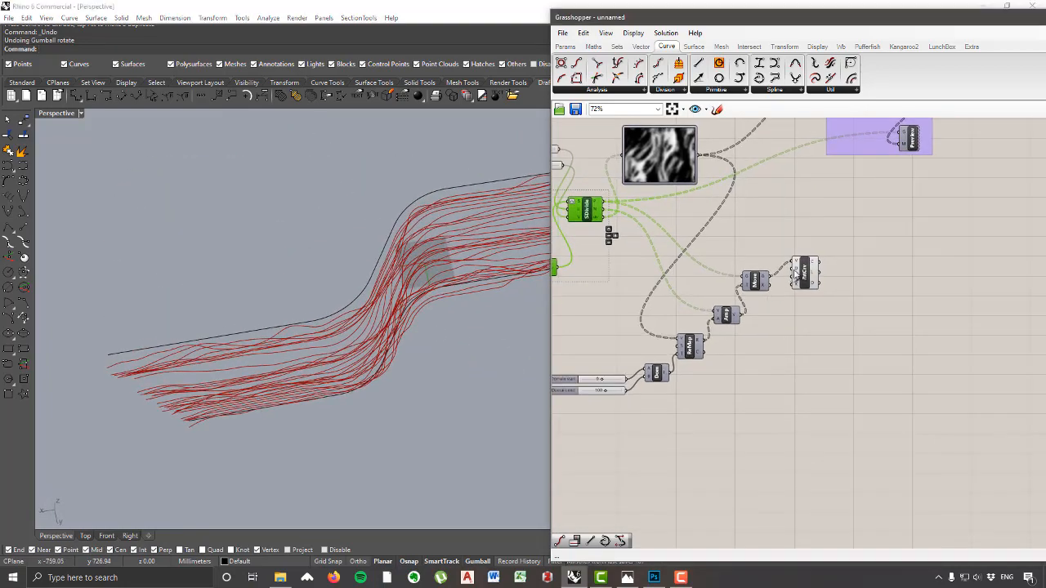
click(799, 275)
scroll(801, 278, up, 3)
mouse_move(816, 323)
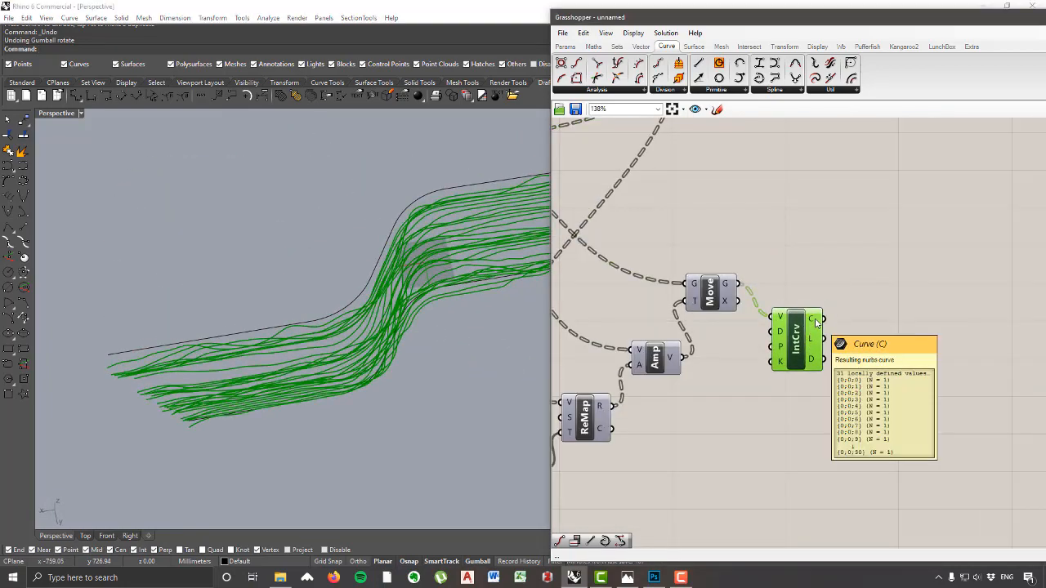
click(695, 46)
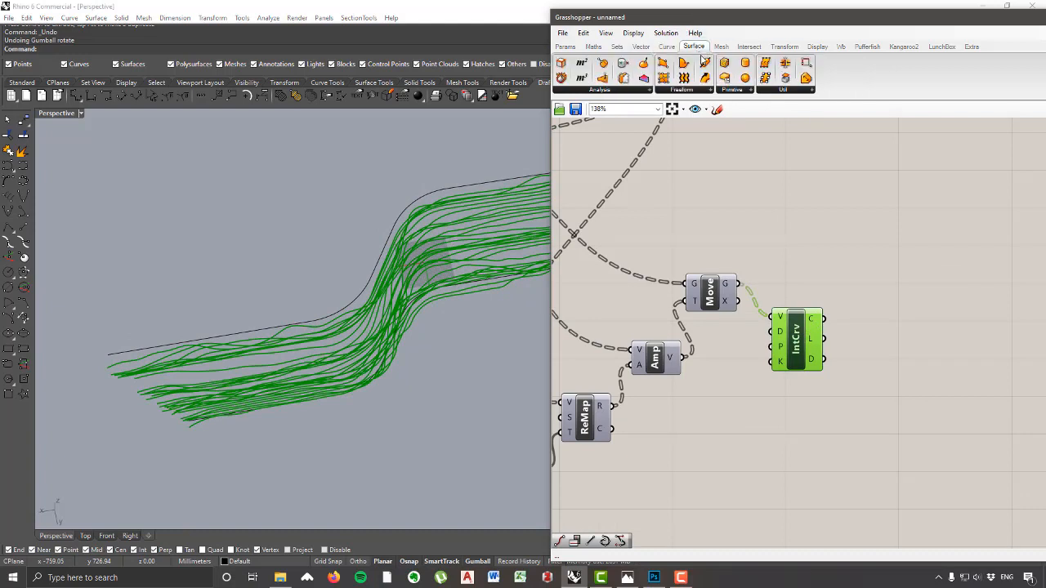
click(689, 90)
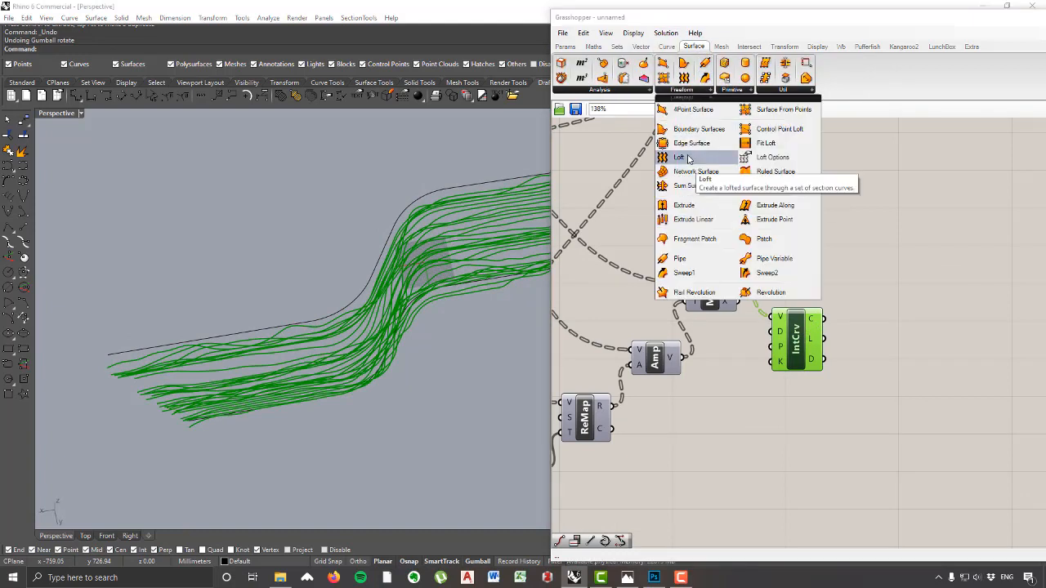
click(664, 146)
click(932, 245)
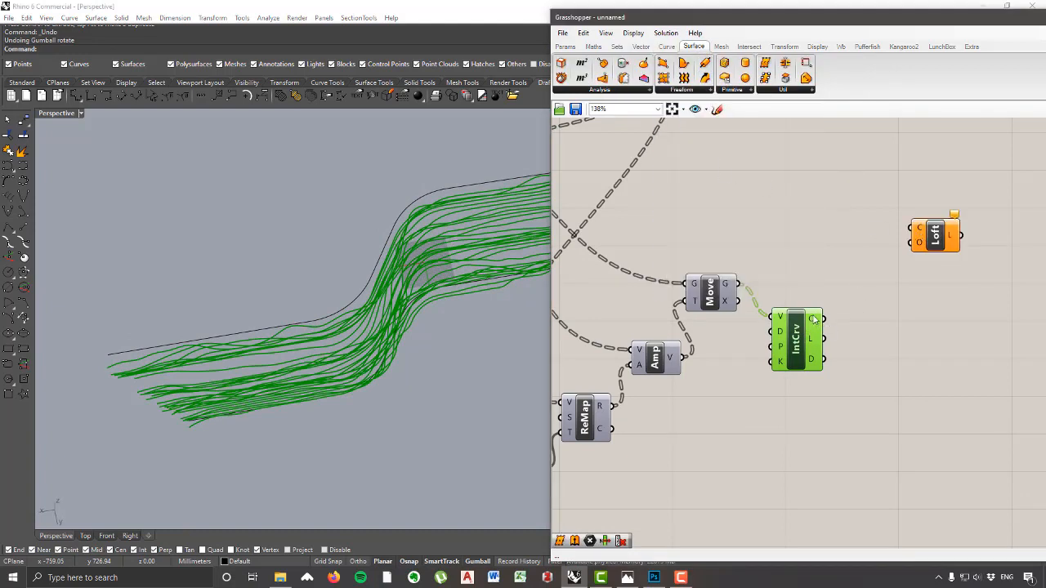
drag(814, 320, 906, 207)
right_click(906, 211)
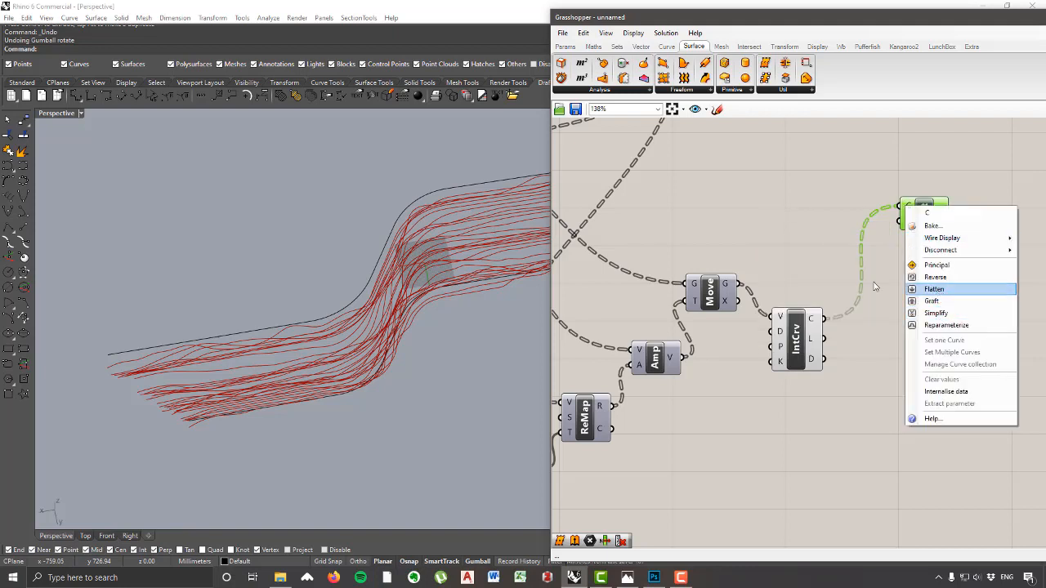
click(934, 289)
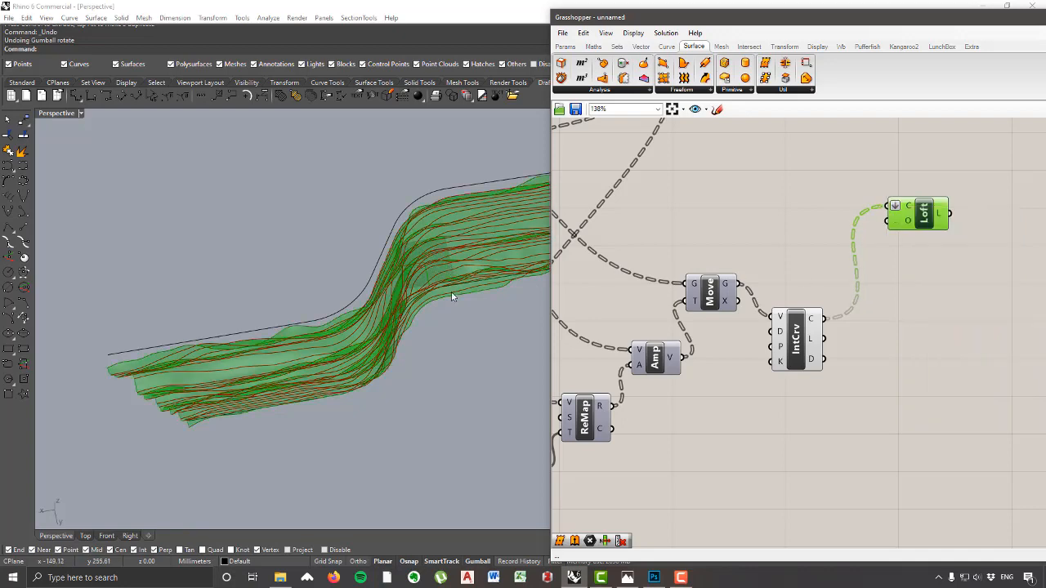
Step: Bake the new Loft surface to the Default layer
right_drag(451, 292, 425, 188)
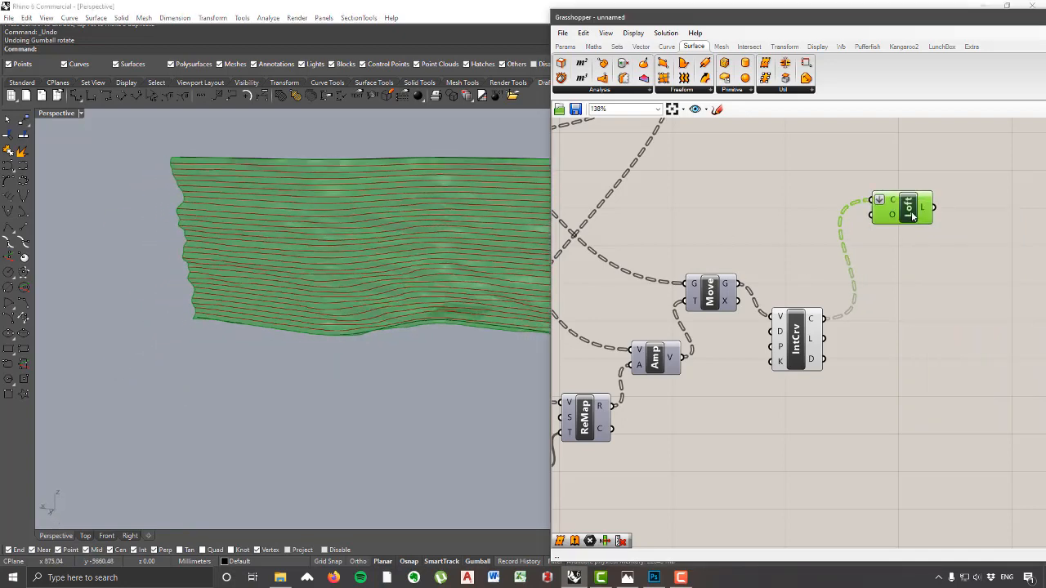
right_click(909, 212)
click(944, 260)
click(932, 180)
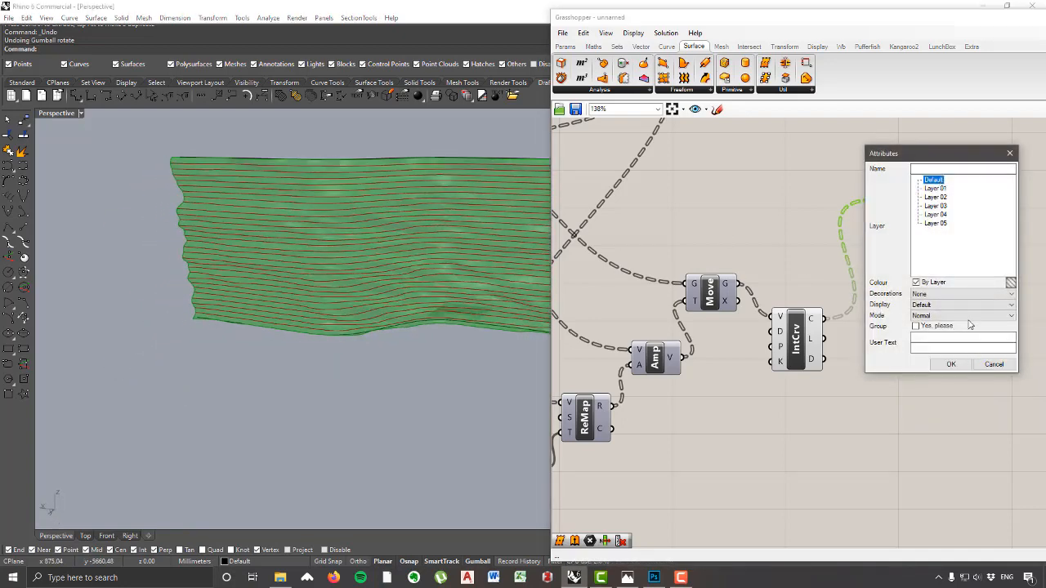
click(950, 365)
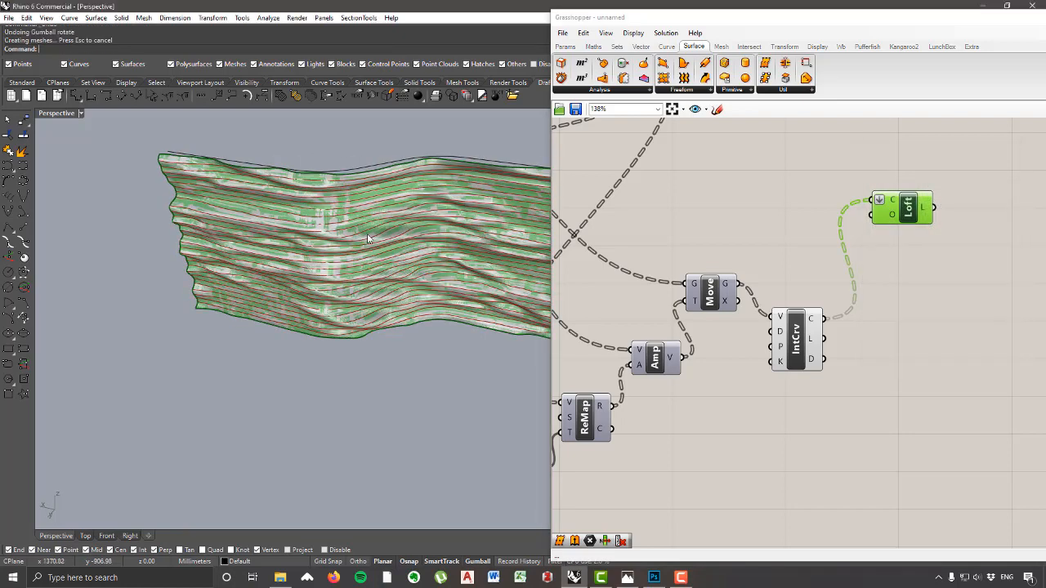
Step: Move the baked surface clear of the Grasshopper preview and inspect its relief
scroll(367, 234, down, 5)
click(376, 245)
drag(381, 247, 196, 194)
click(204, 152)
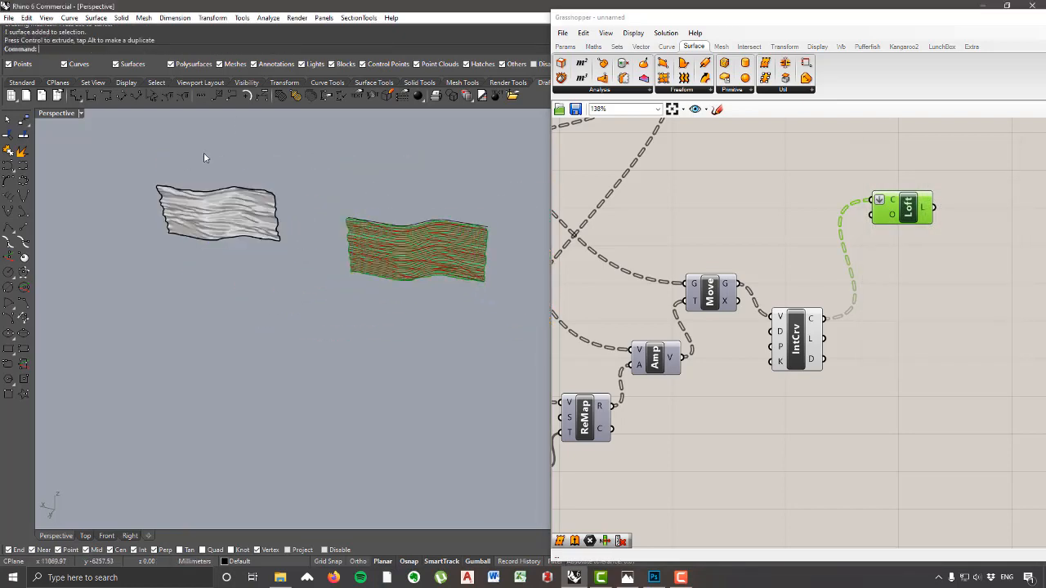
scroll(221, 322, up, 8)
mouse_move(221, 323)
right_down()
mouse_move(355, 319)
mouse_move(178, 332)
mouse_move(473, 295)
mouse_move(340, 296)
mouse_move(447, 329)
mouse_move(385, 351)
mouse_move(359, 384)
mouse_move(394, 466)
mouse_move(467, 444)
mouse_move(495, 296)
right_up()
scroll(355, 319, down, 5)
scroll(355, 320, up, 5)
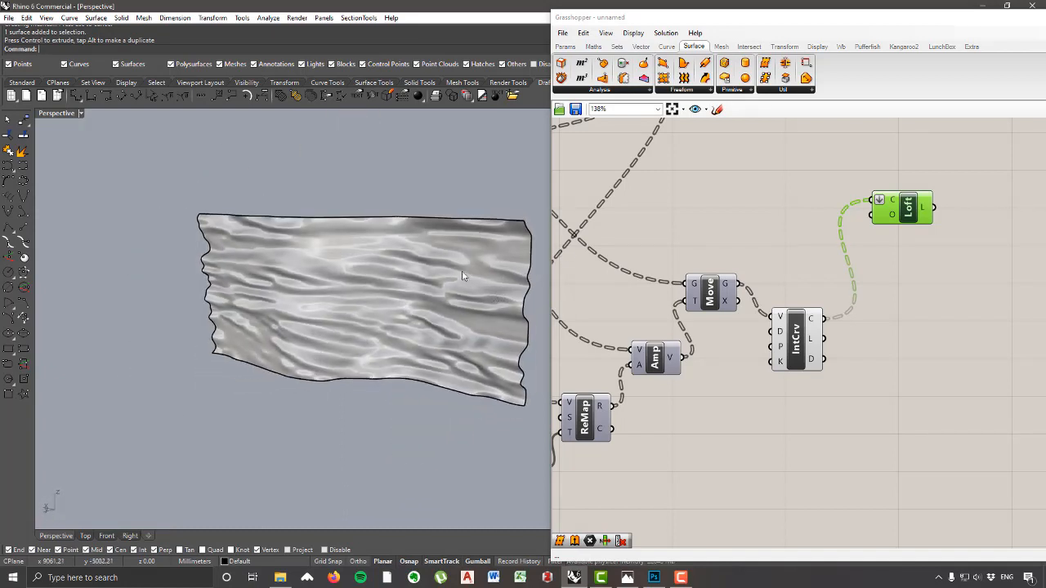
scroll(333, 284, down, 8)
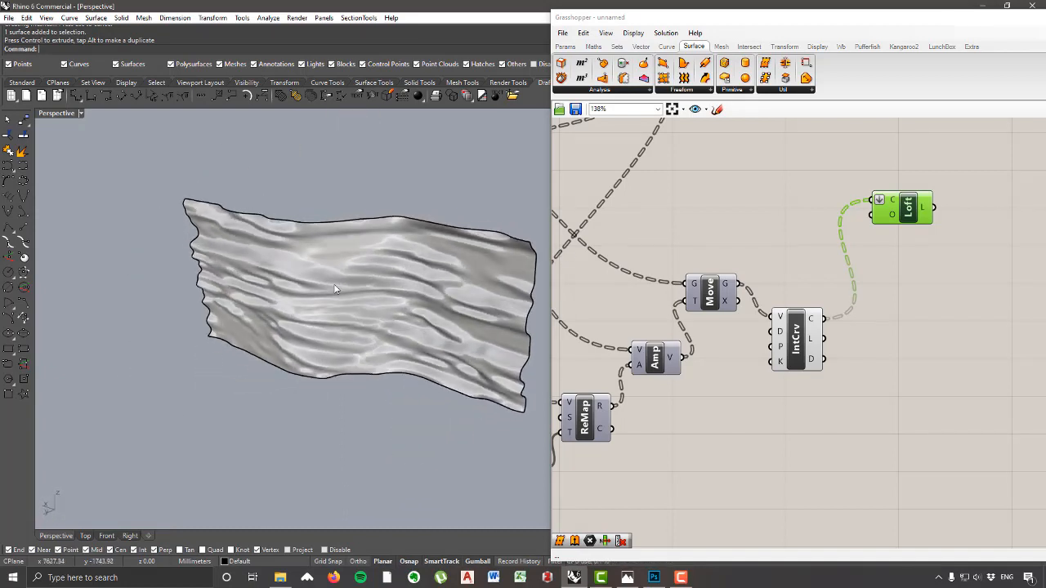
Step: Delete the second Loft component and reposition the Interpolate component of the displaced points above Move
shift+right_drag(515, 299, 339, 262)
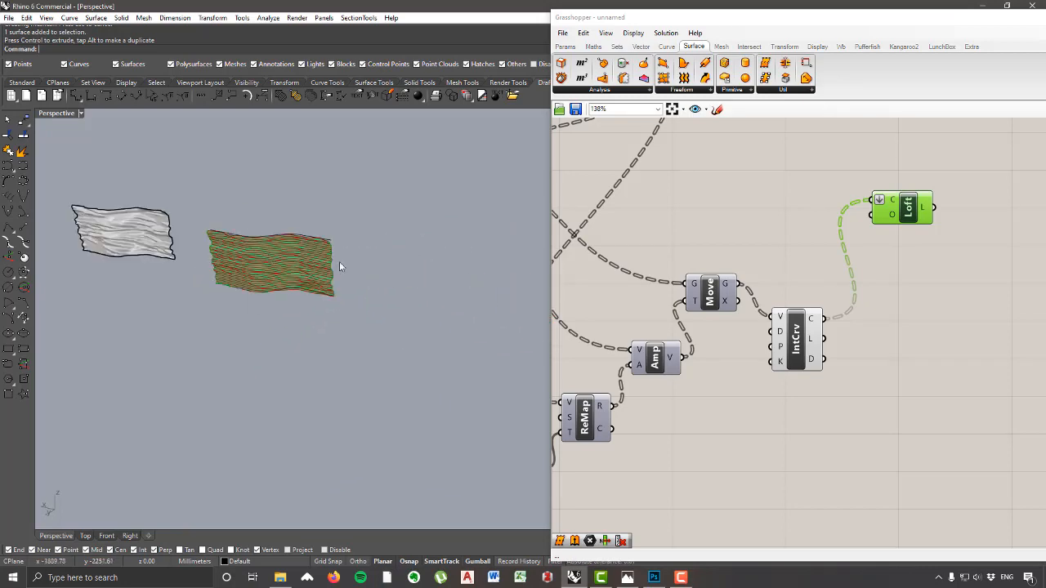
scroll(276, 263, up, 9)
drag(909, 214, 911, 198)
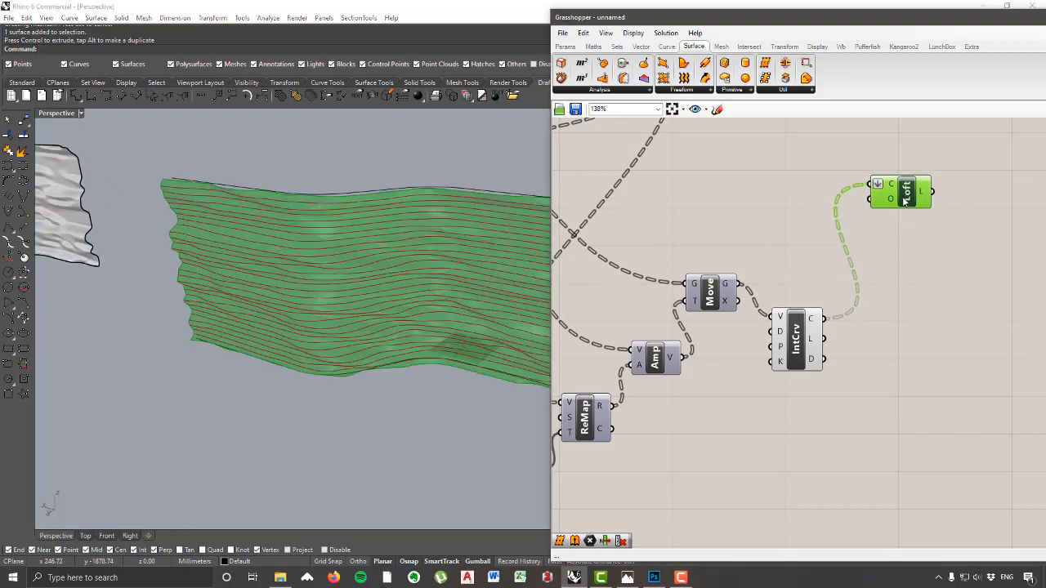
key(Delete)
drag(798, 349, 811, 223)
Step: Examine the displaced horizontal curves and compare them with the reference photo of the slatted facade
right_drag(309, 245, 338, 240)
scroll(255, 258, up, 3)
scroll(312, 256, down, 2)
scroll(393, 265, up, 3)
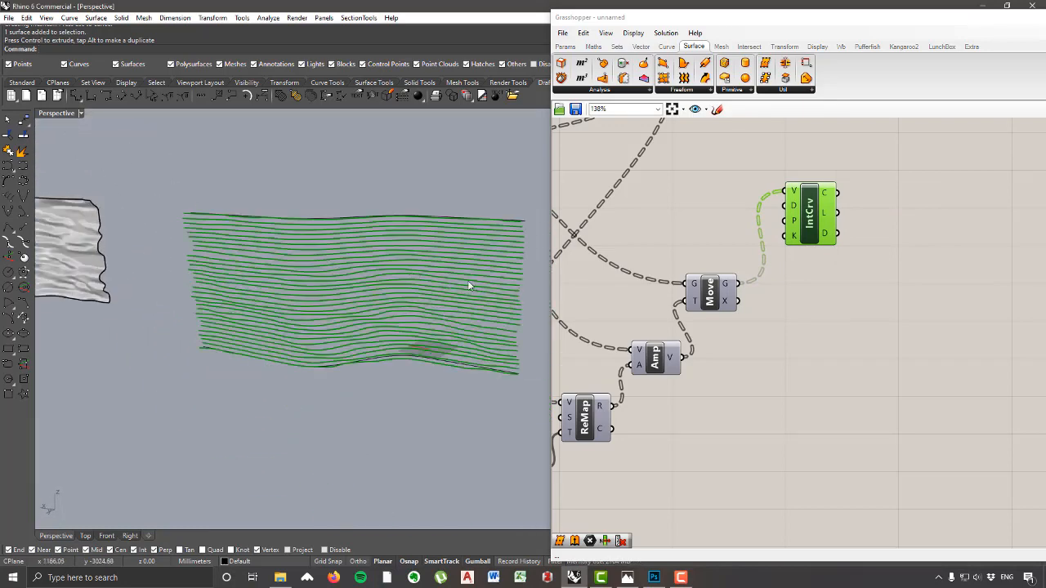
right_drag(459, 284, 450, 288)
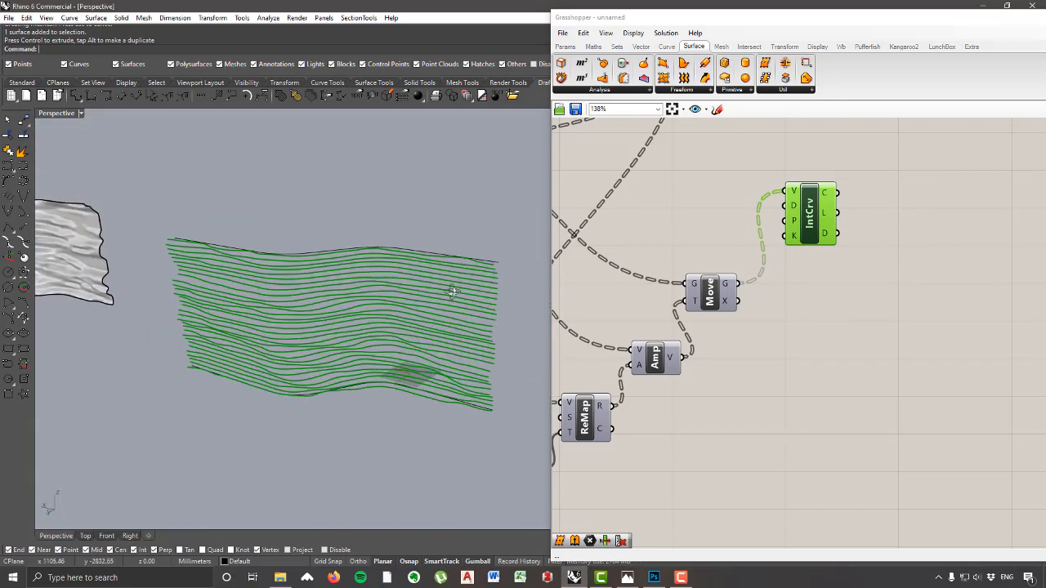
click(627, 577)
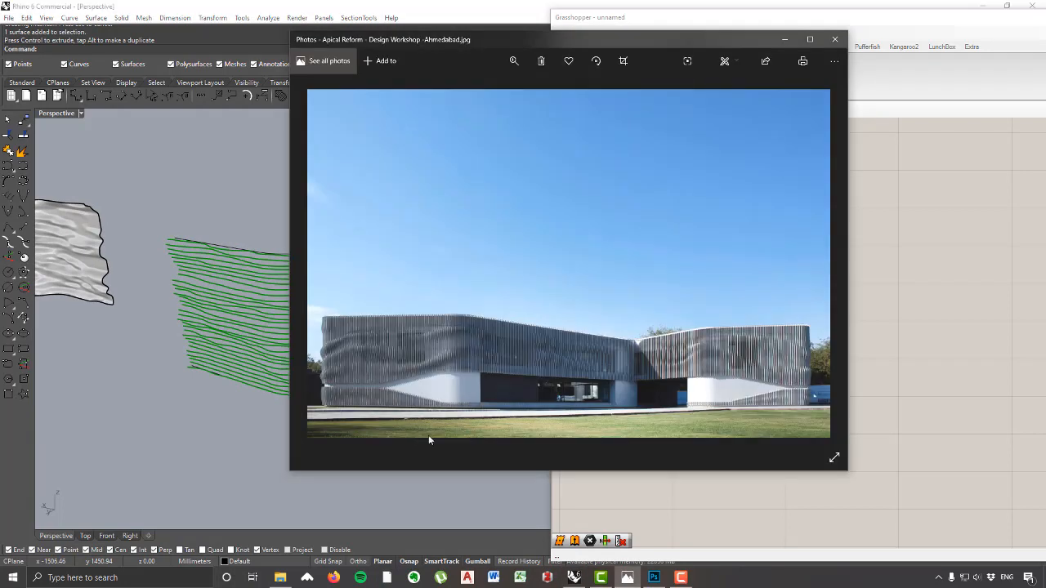
click(969, 341)
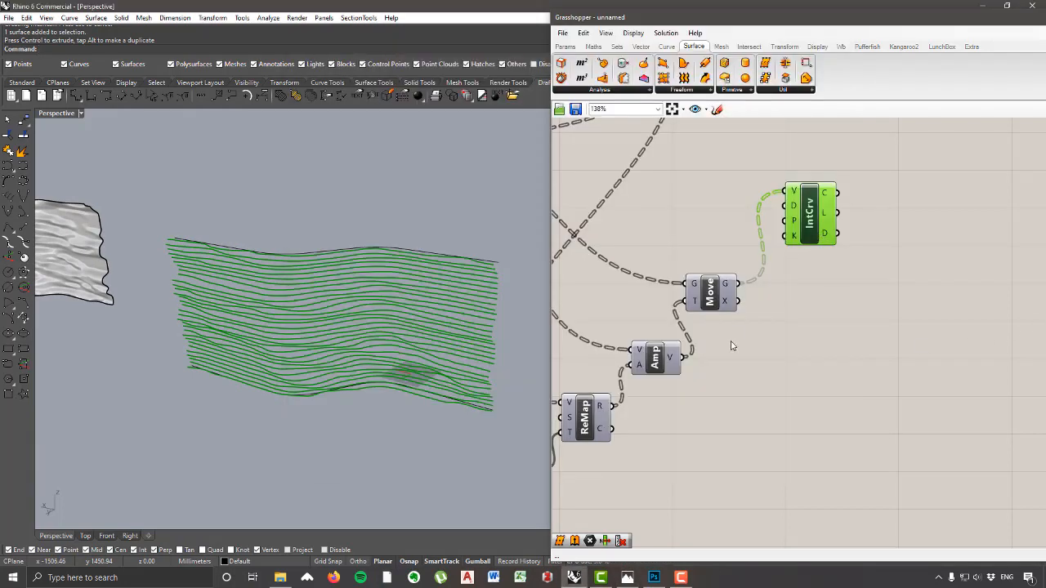
Step: Add a second Interpolate curve component fed by the original points of Divide Surface
scroll(791, 343, down, 3)
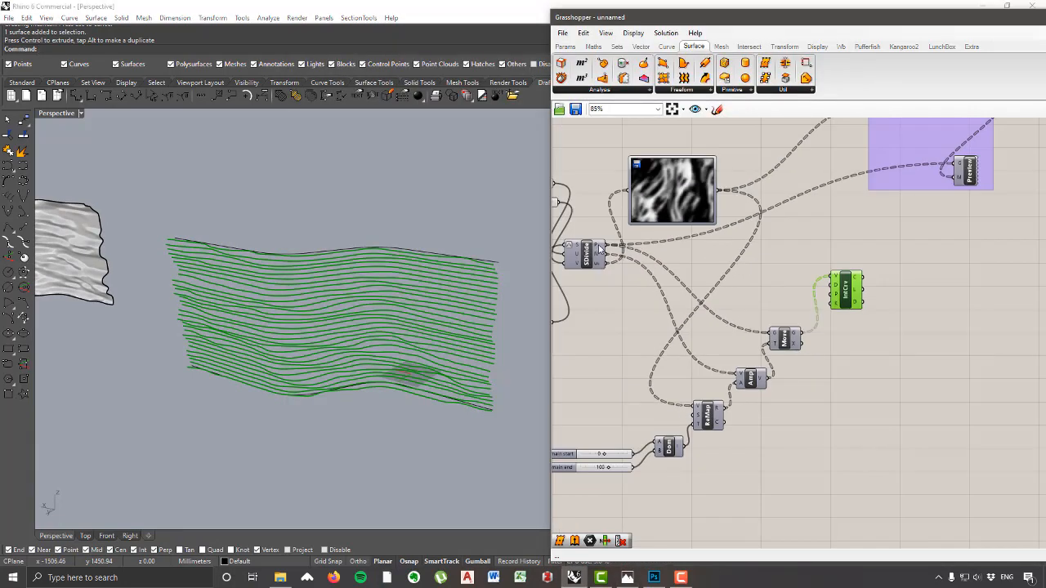
mouse_move(599, 250)
click(667, 46)
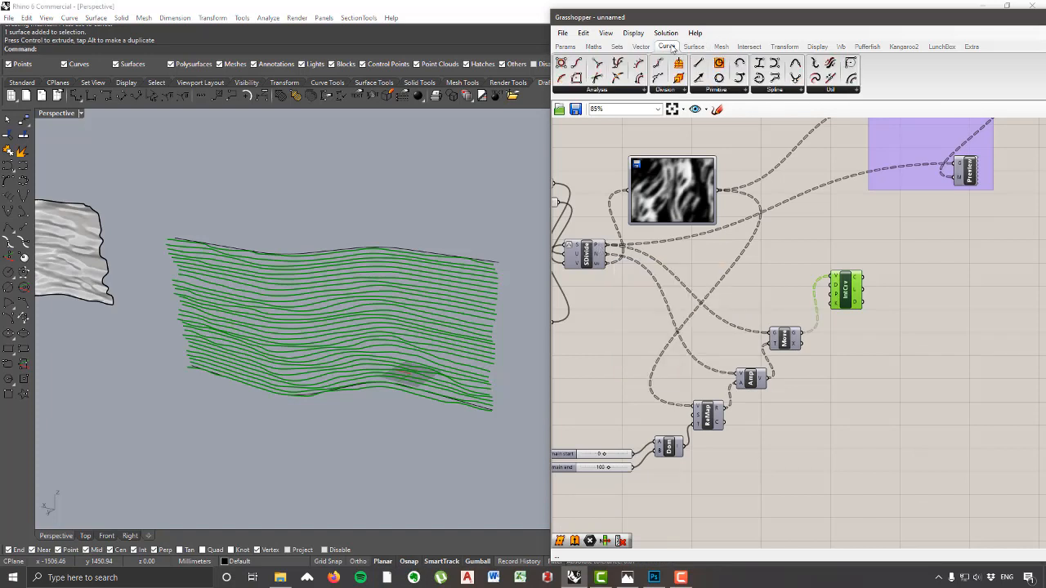
click(775, 88)
drag(864, 113, 848, 347)
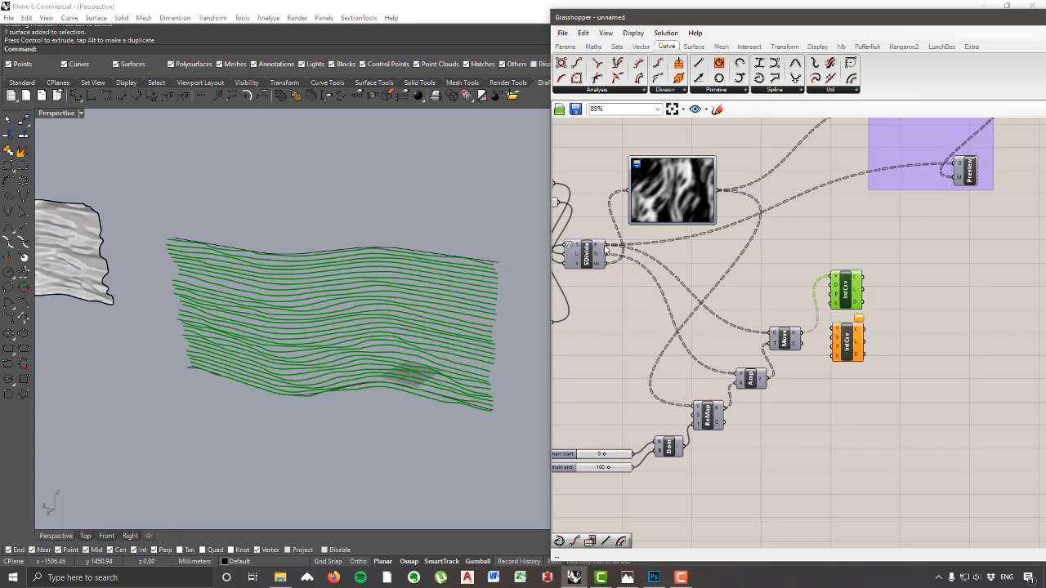
drag(601, 247, 834, 326)
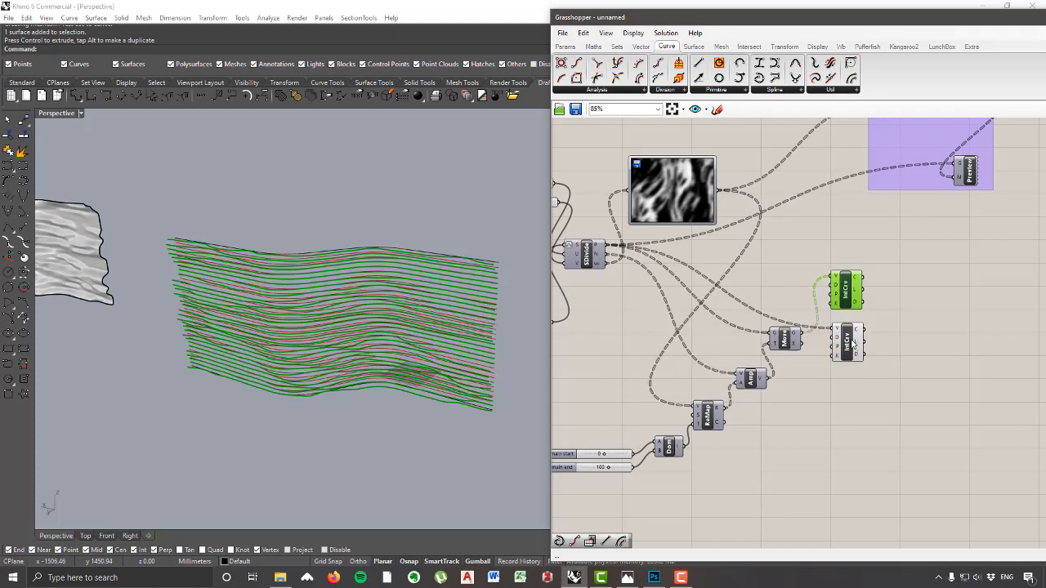
scroll(877, 341, up, 3)
scroll(815, 298, down, 3)
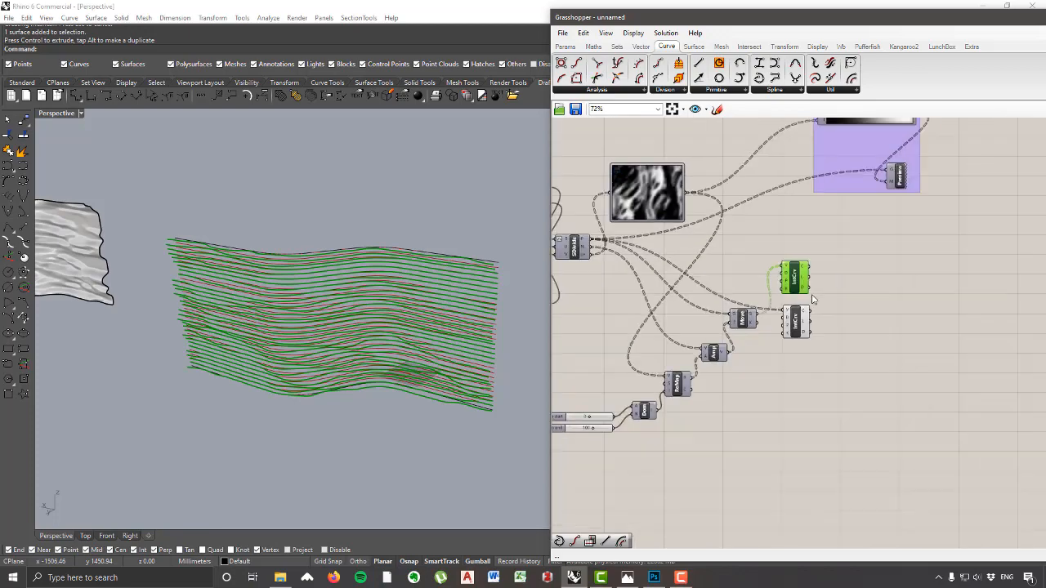
Step: Add two End Points components, one beside each Interpolate component
scroll(818, 295, up, 3)
scroll(818, 294, up, 2)
right_drag(491, 319, 418, 409)
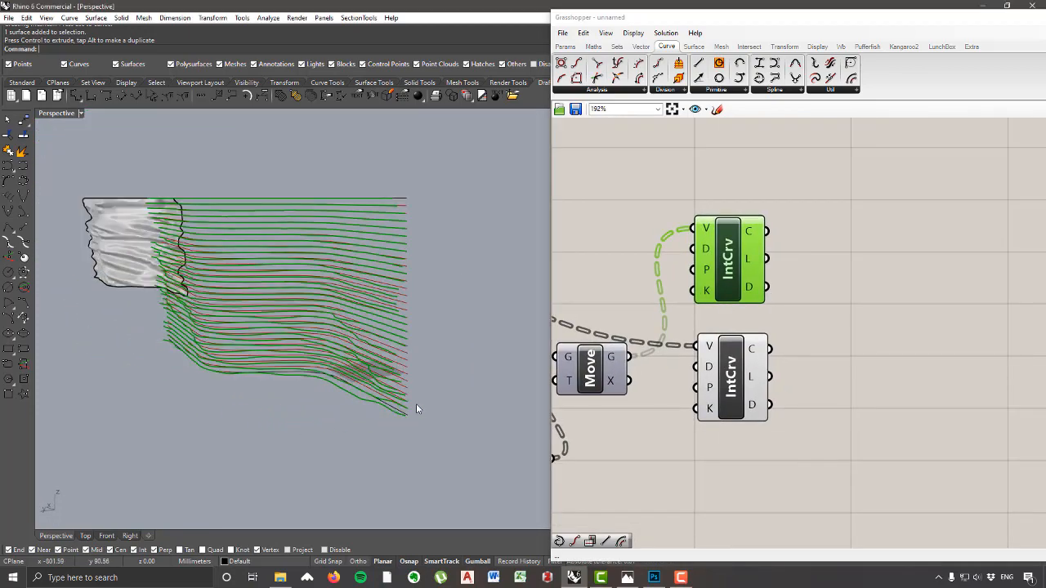
scroll(408, 408, up, 4)
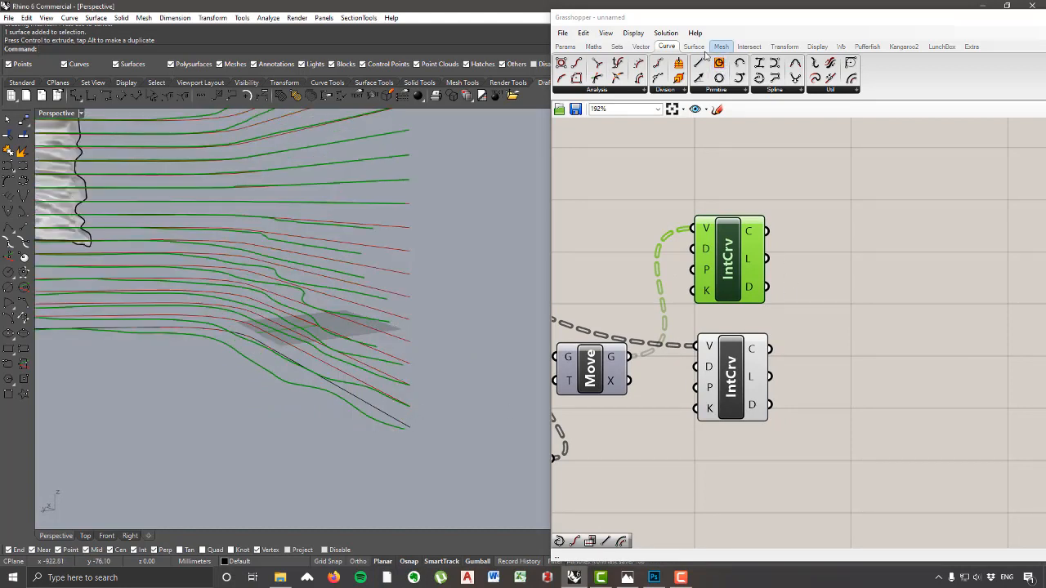
click(630, 90)
click(659, 139)
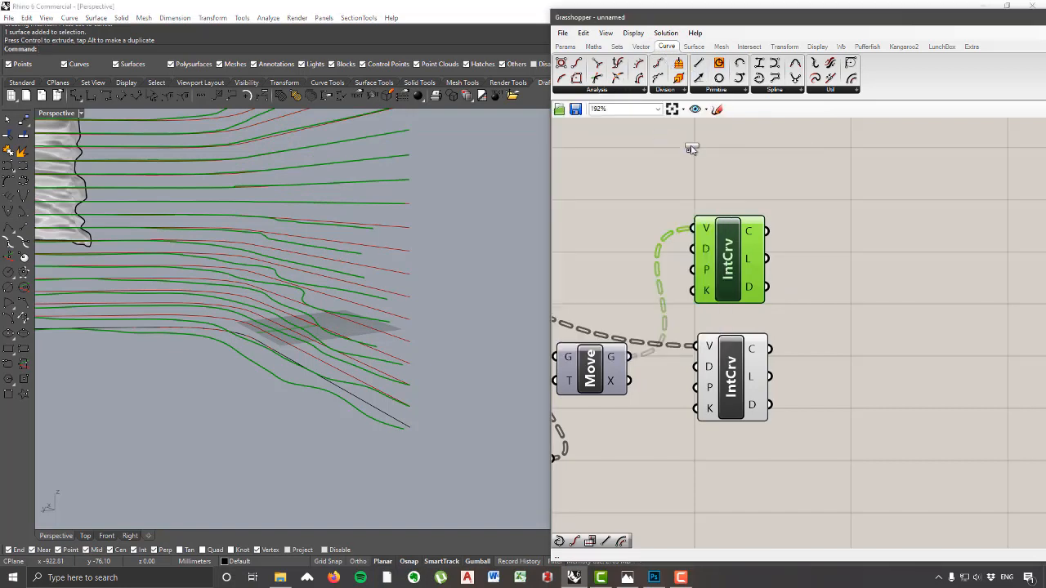
click(862, 241)
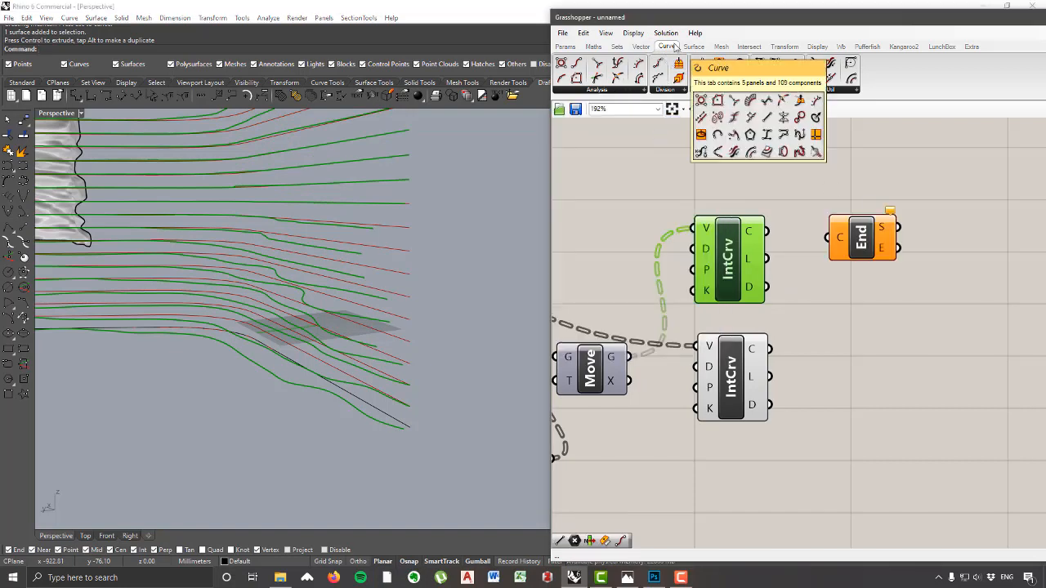
click(599, 90)
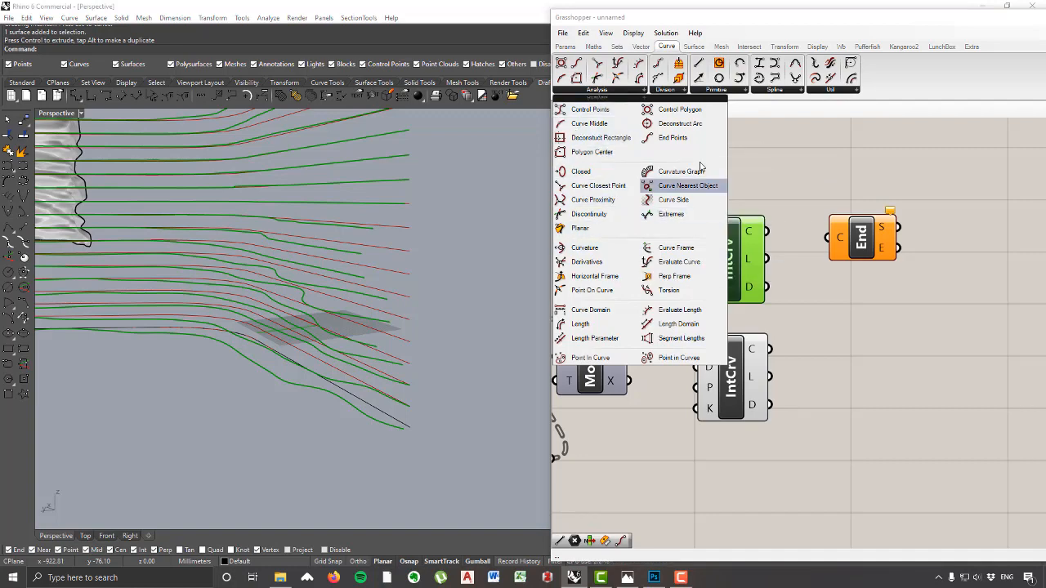
click(679, 137)
click(850, 348)
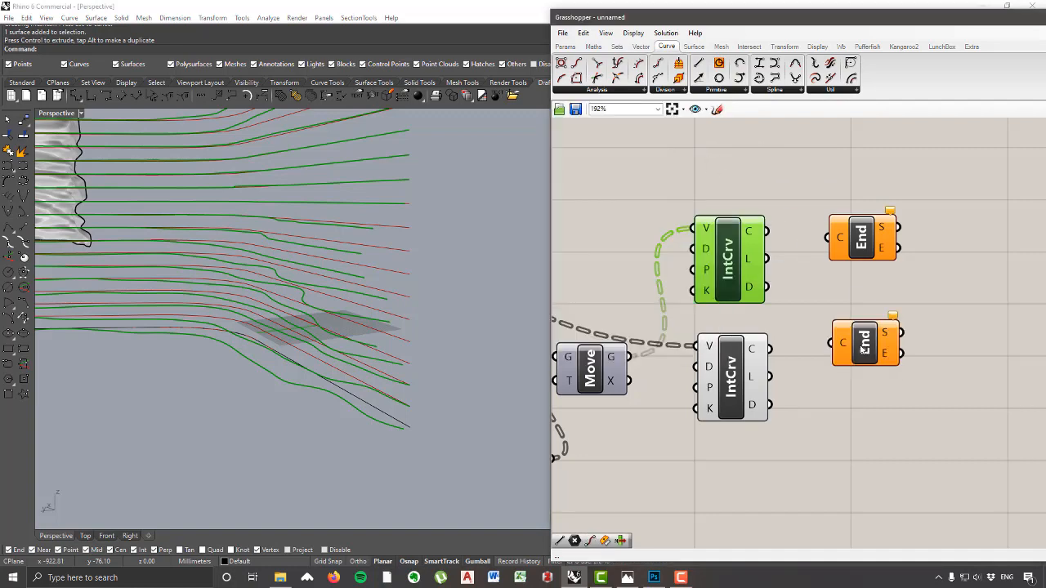
Step: Feed the displaced curves into the first End Points component and the original curves into the second
drag(748, 248, 746, 233)
scroll(402, 358, down, 5)
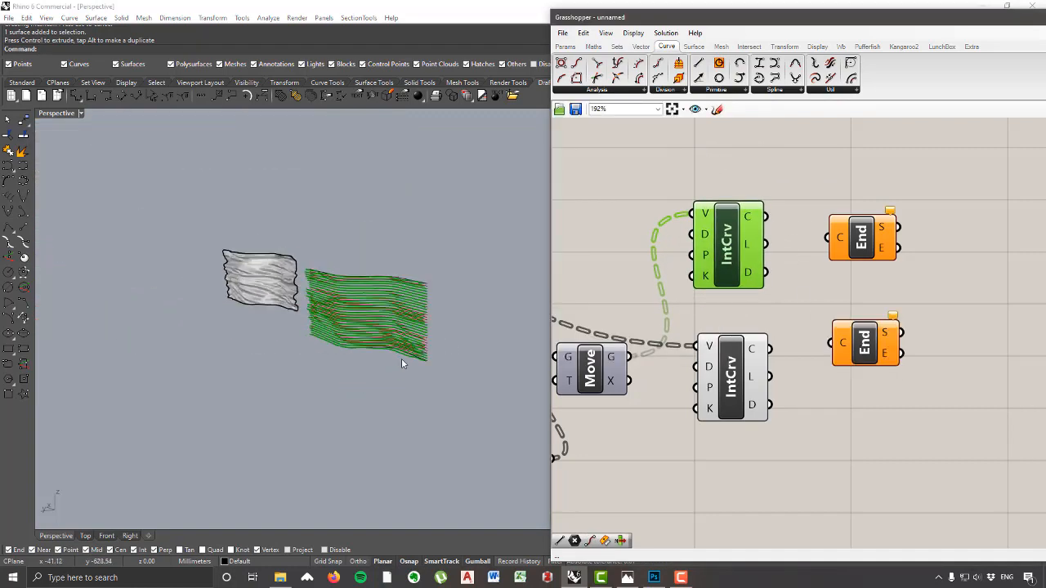
scroll(397, 401, up, 3)
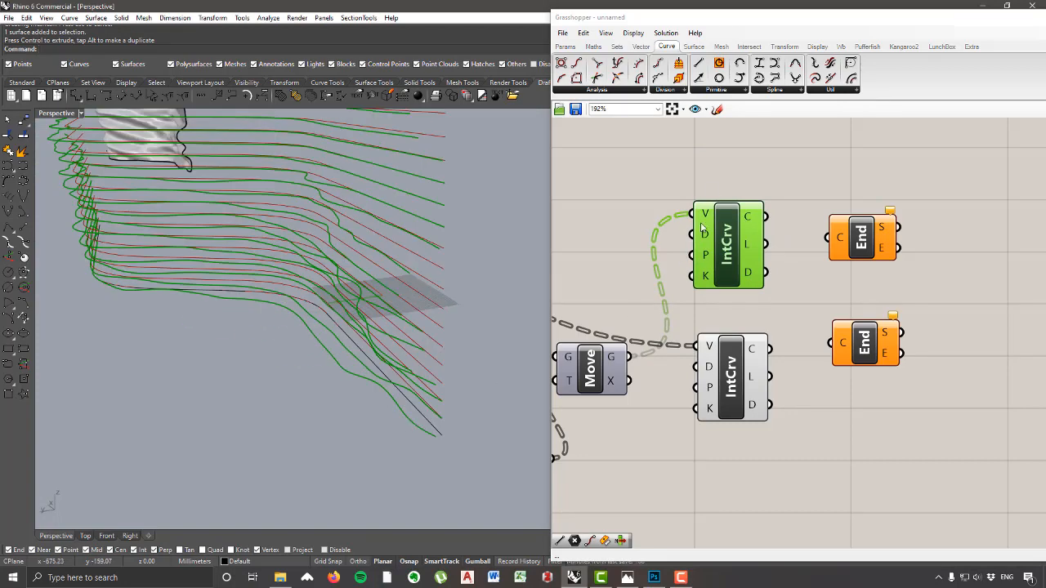
drag(771, 219, 832, 237)
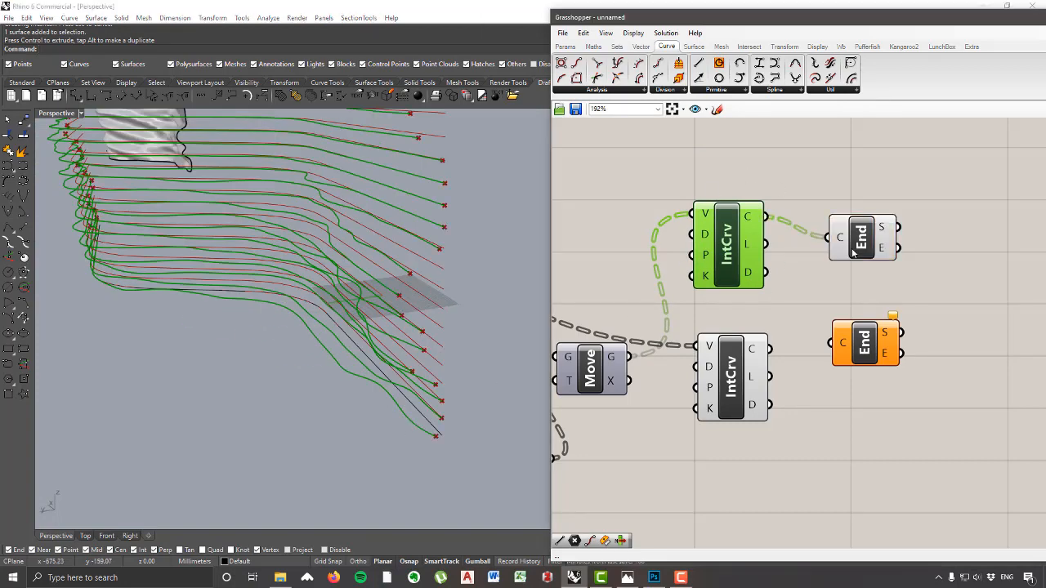
drag(737, 401, 739, 404)
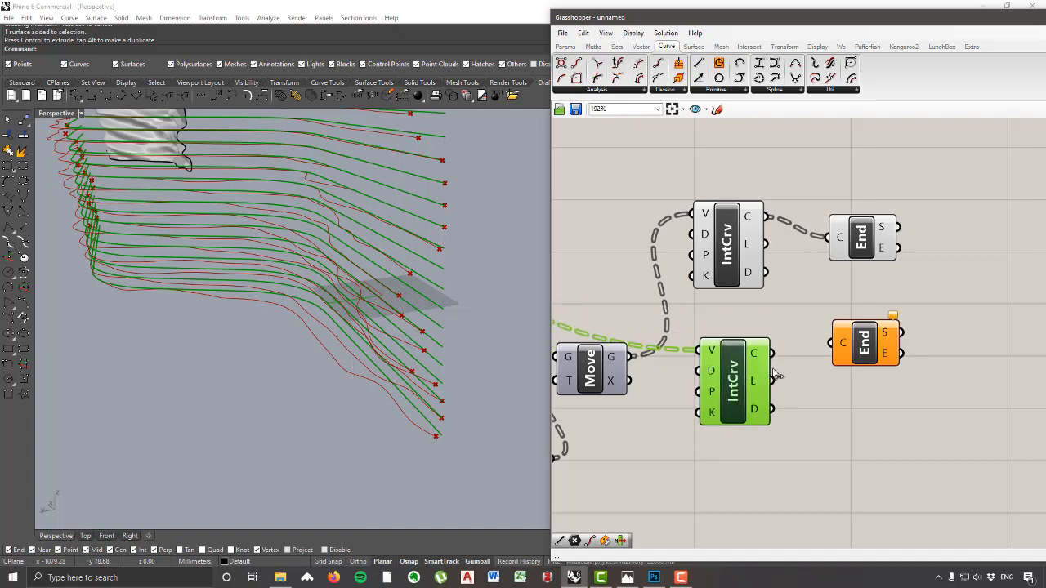
drag(771, 353, 833, 343)
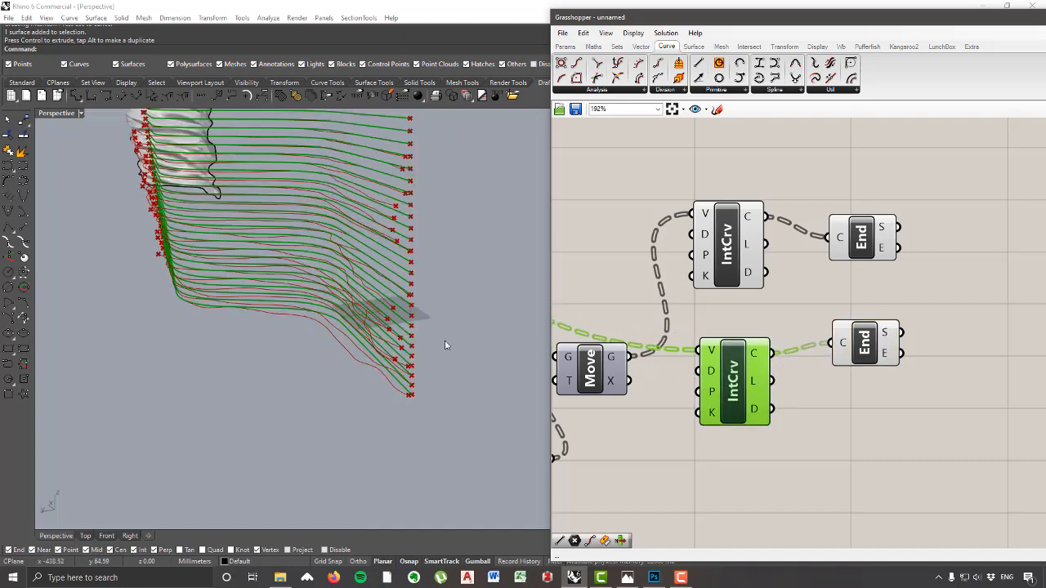
Step: Add two Line components, one beside each End Points component
scroll(244, 224, down, 5)
scroll(244, 224, up, 5)
scroll(244, 224, up, 5)
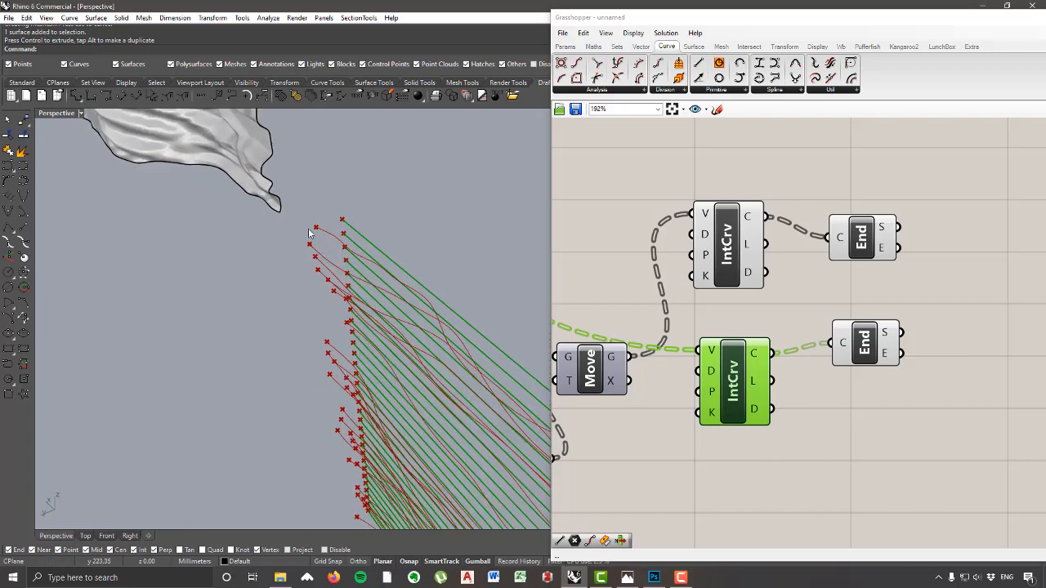
scroll(317, 239, down, 10)
scroll(353, 290, up, 2)
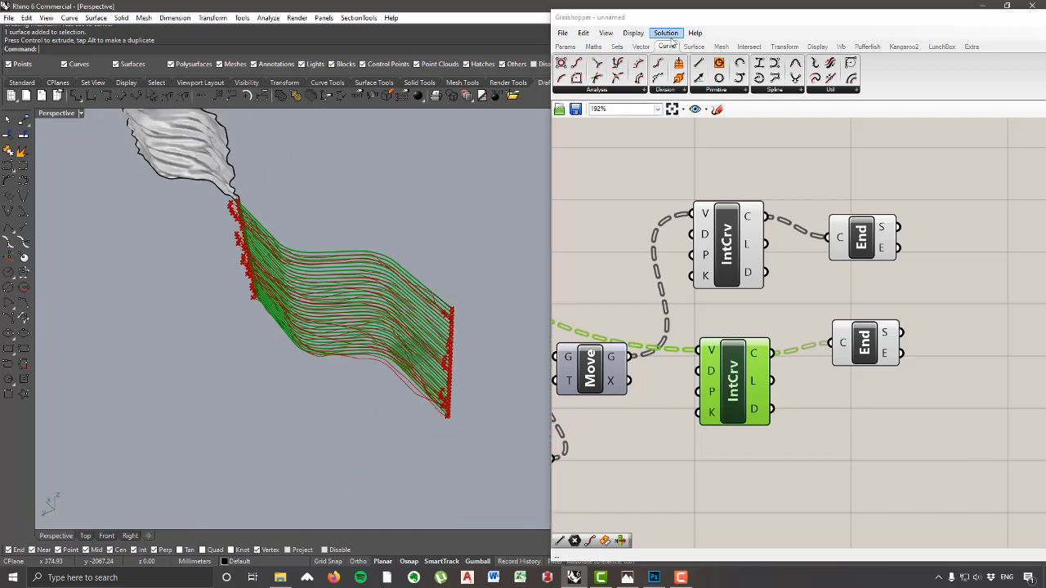
click(727, 90)
drag(783, 109, 974, 238)
right_drag(938, 235, 870, 221)
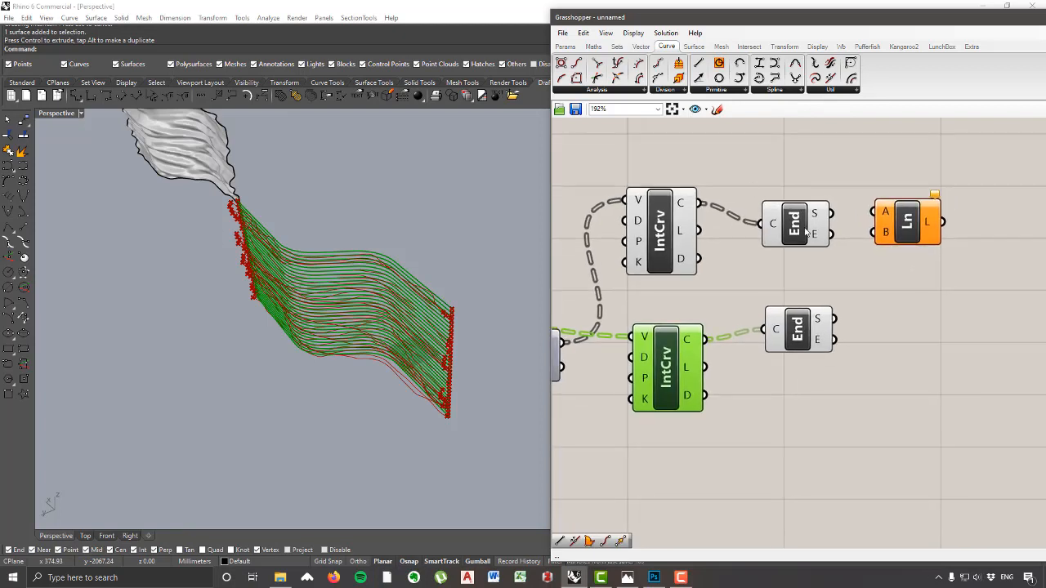
click(718, 90)
drag(793, 117, 907, 329)
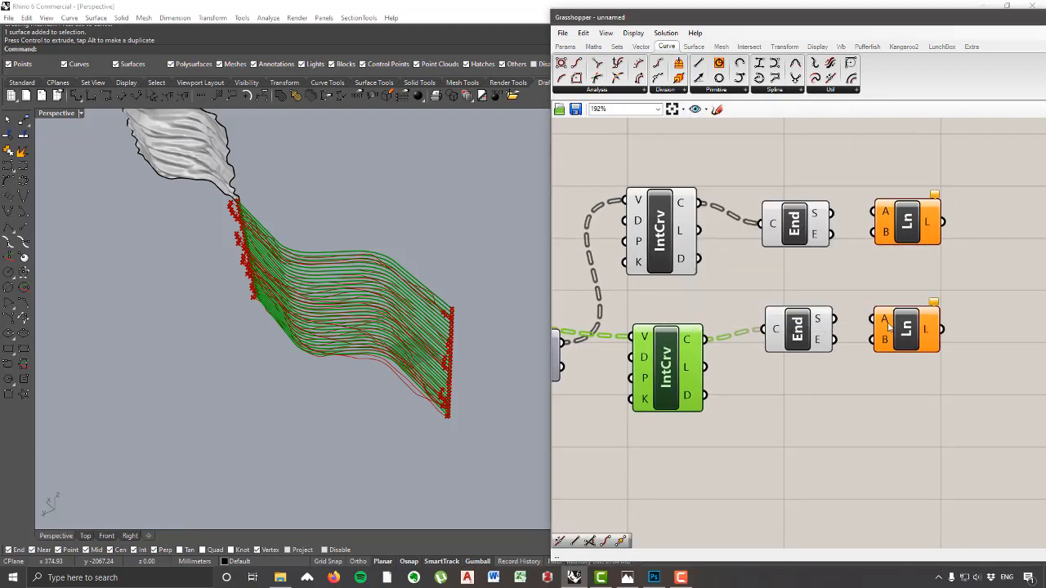
Step: Connect the start points of the displaced and original curves to inputs A and B of the first Line
drag(829, 215, 874, 212)
mouse_move(834, 319)
mouse_down()
mouse_move(837, 292)
mouse_move(887, 212)
mouse_up()
scroll(490, 311, up, 6)
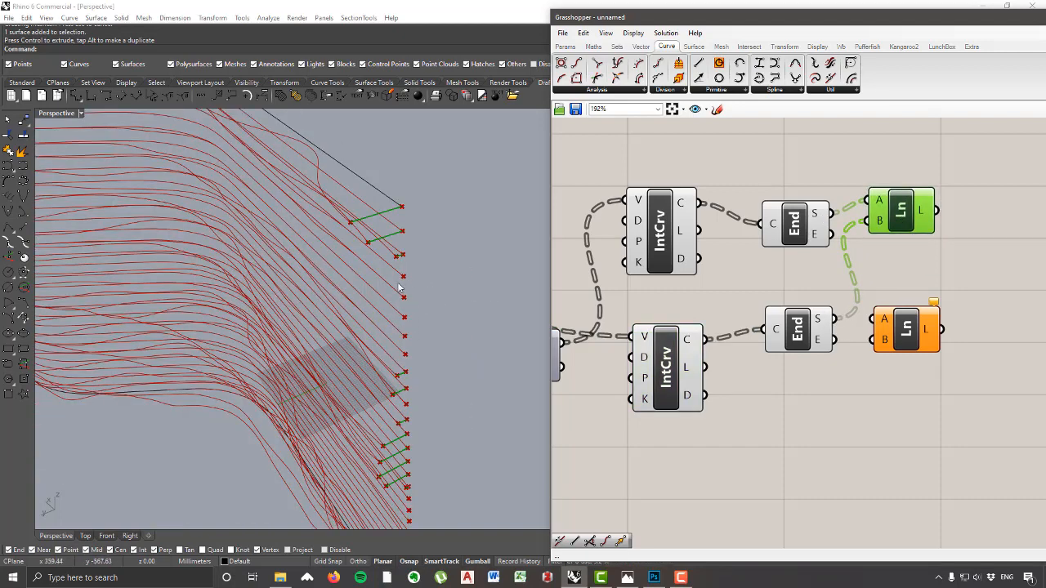
right_drag(423, 309, 418, 303)
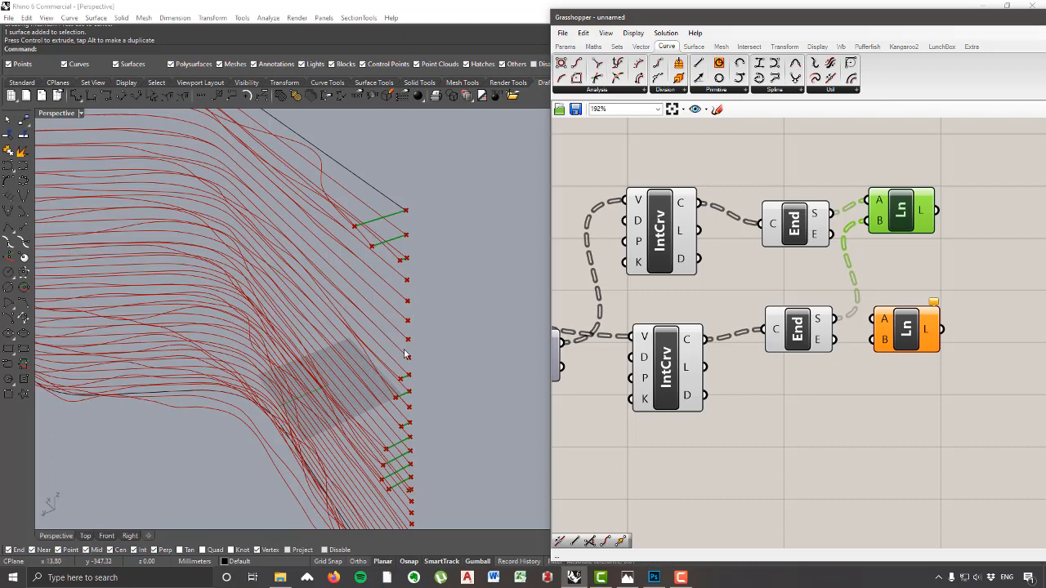
scroll(411, 349, down, 8)
scroll(411, 466, up, 10)
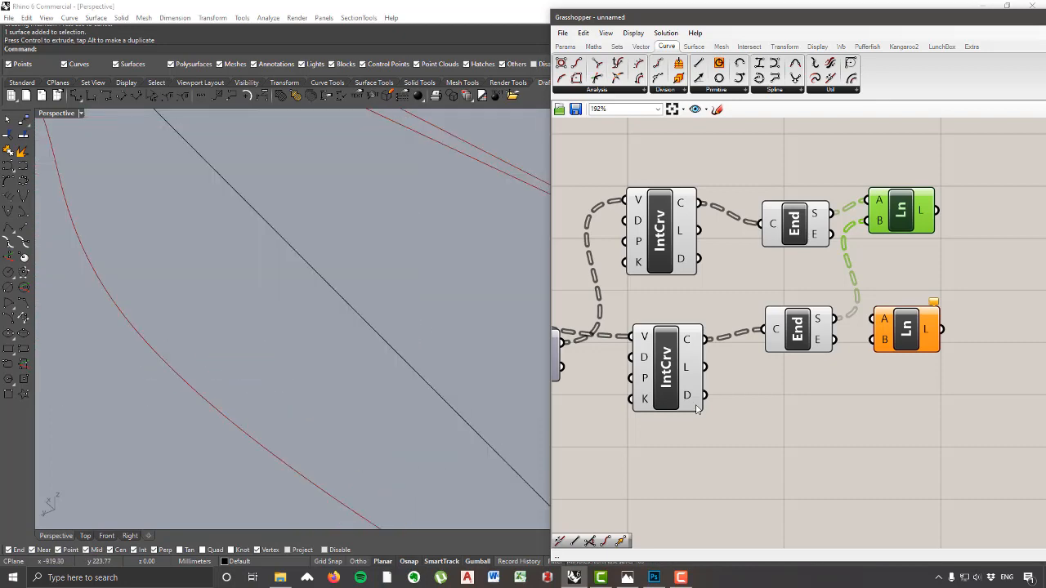
Step: Set the Domain start slider to 5 and check the gap between the displaced and original curve ends
scroll(697, 408, down, 4)
scroll(723, 413, up, 5)
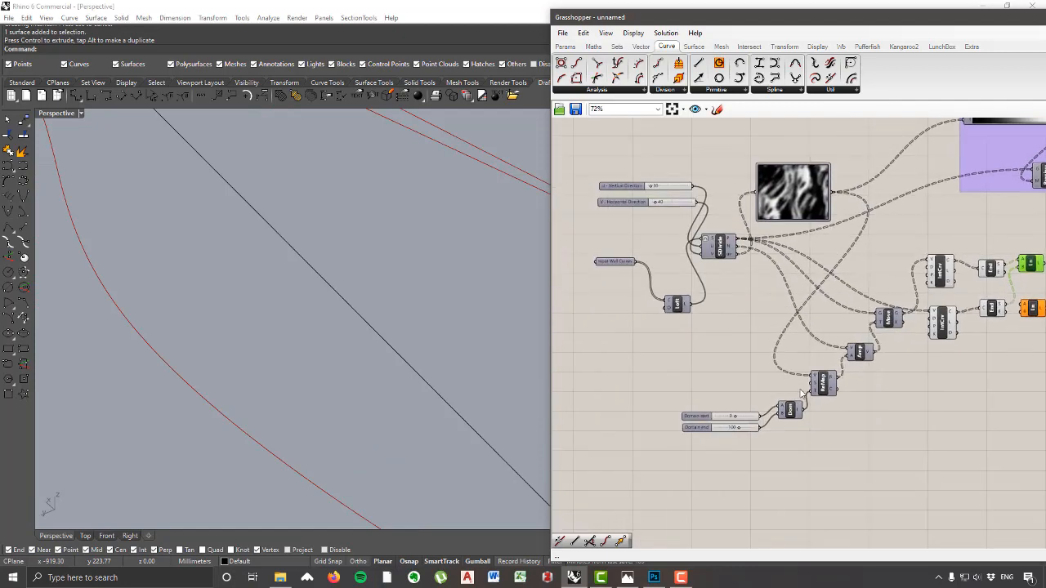
double_click(742, 416)
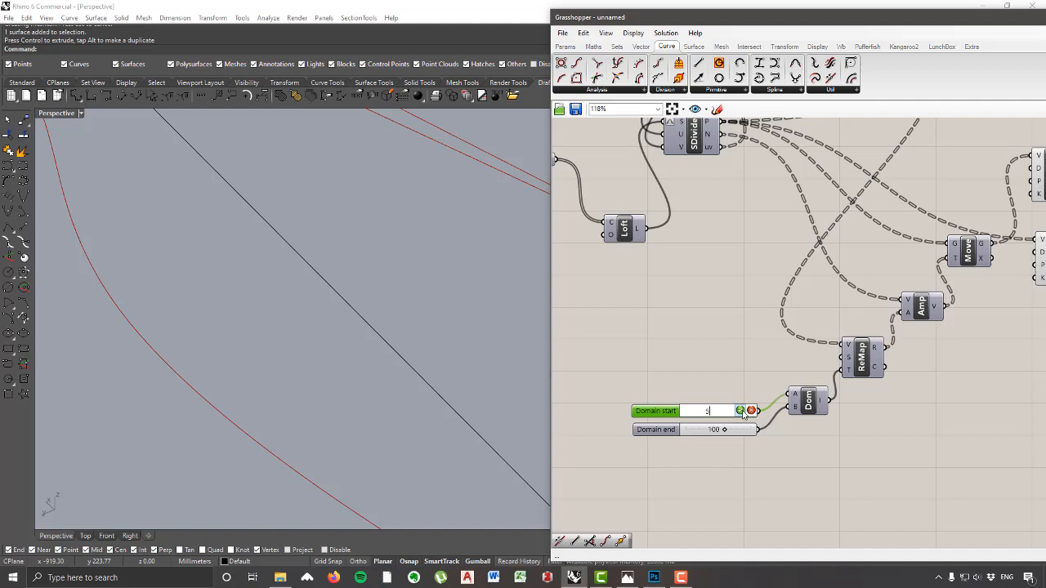
text(5)
click(739, 410)
scroll(266, 323, down, 5)
scroll(303, 192, up, 8)
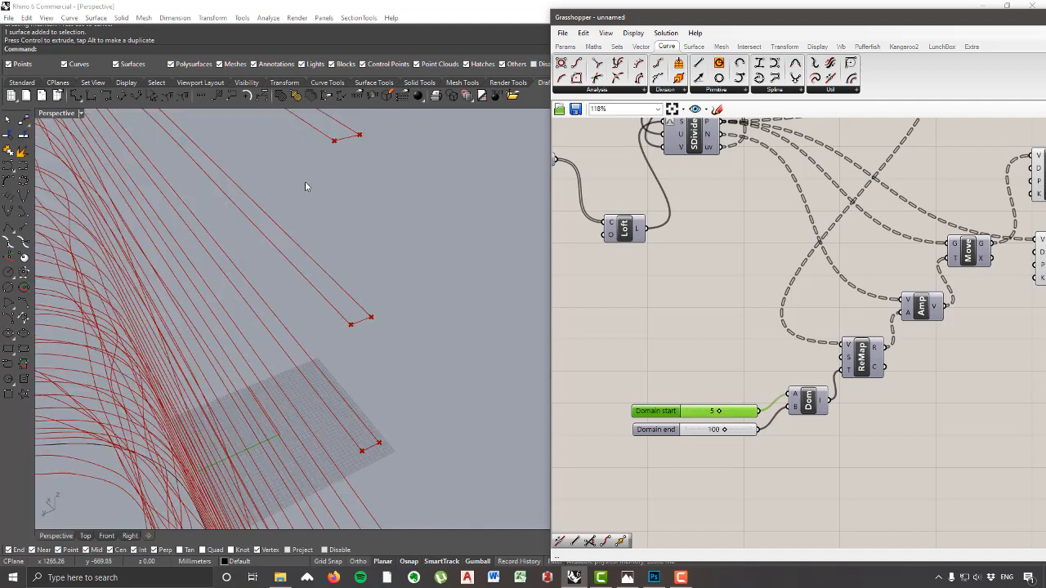
scroll(366, 336, down, 5)
scroll(908, 272, down, 4)
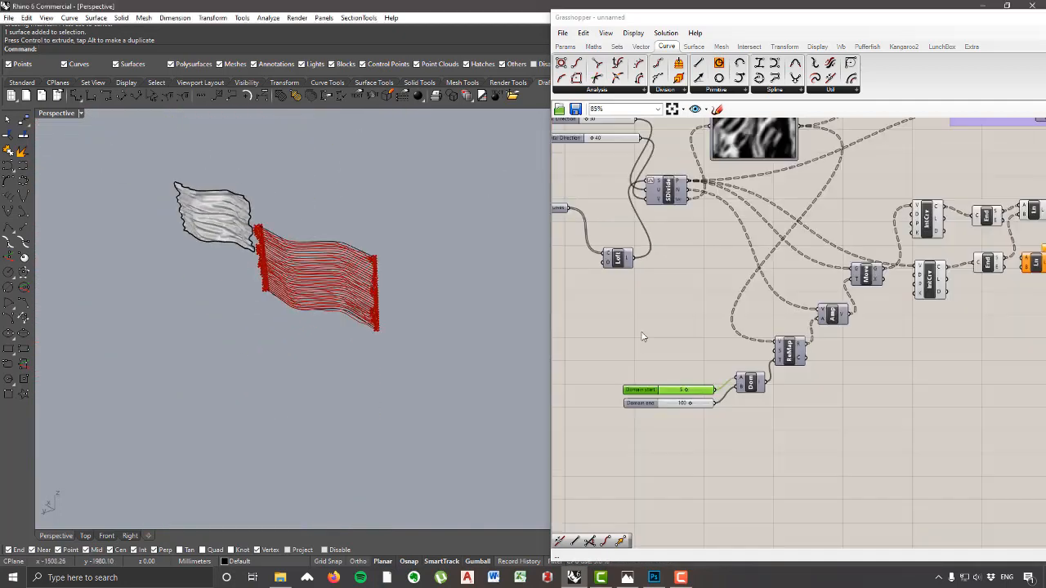
Step: Connect the end points of the displaced and original curves to inputs A and B of the second Line
scroll(891, 276, up, 5)
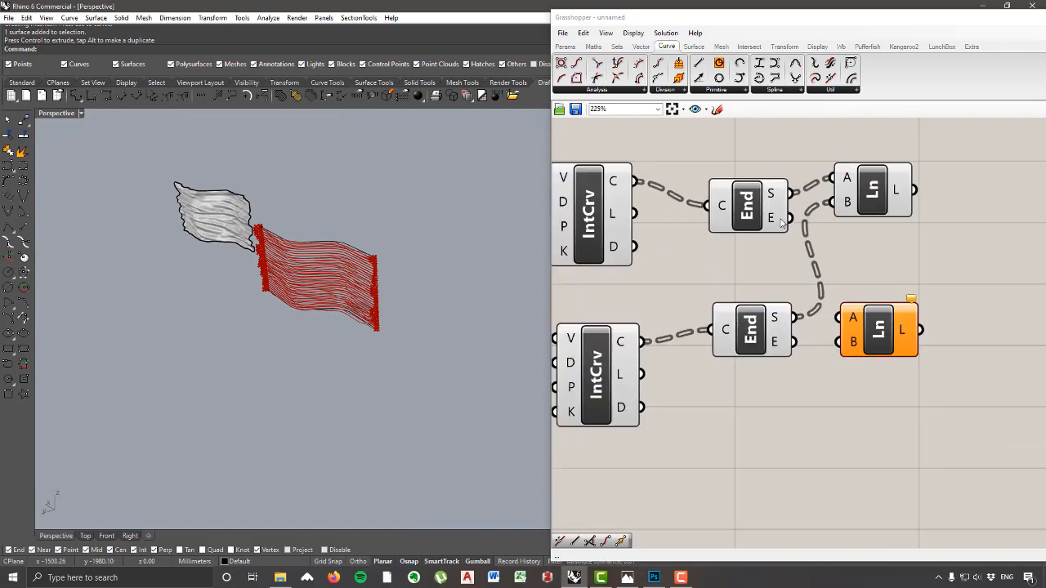
drag(789, 218, 842, 342)
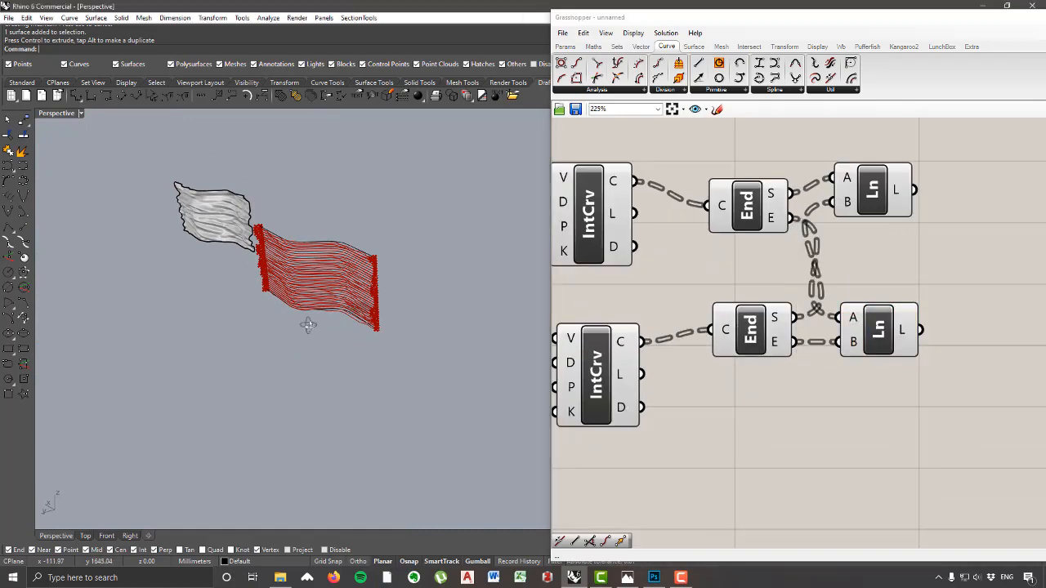
Step: Add a Join Curves component beside the two Line components
scroll(308, 325, up, 10)
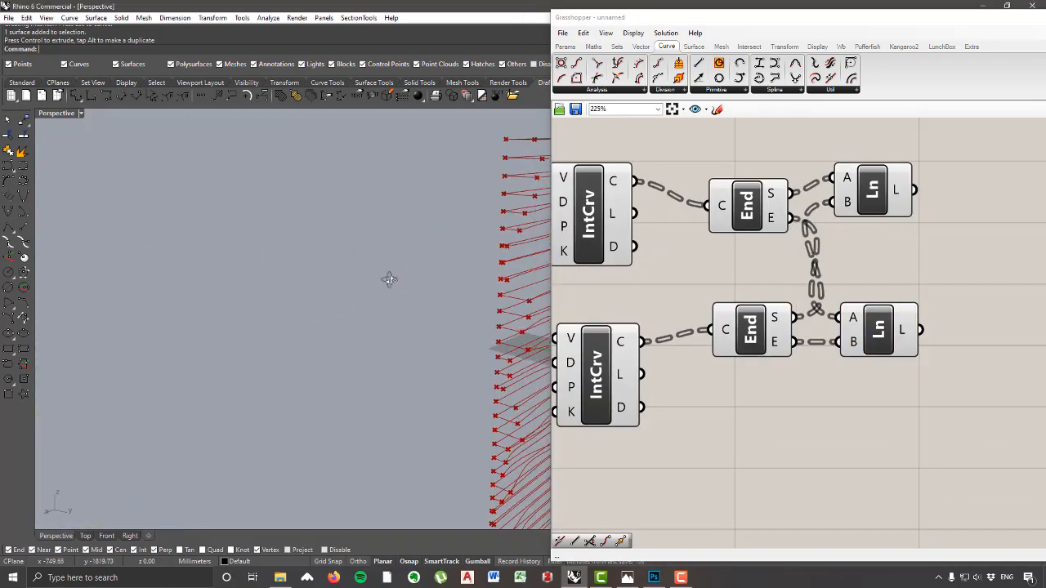
right_drag(389, 279, 434, 221)
scroll(375, 246, down, 10)
right_drag(424, 264, 382, 215)
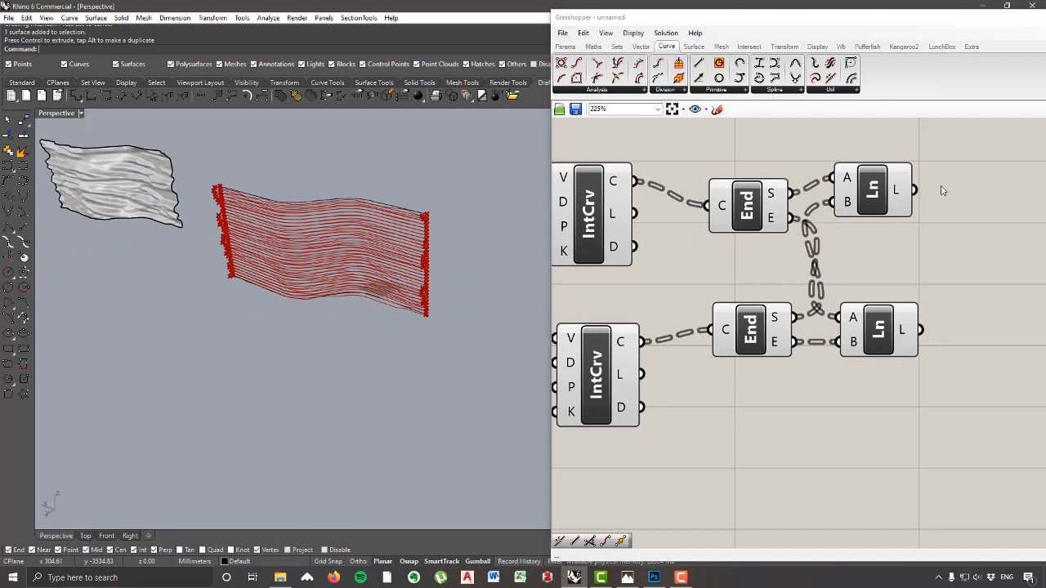
right_drag(872, 141, 797, 133)
click(829, 90)
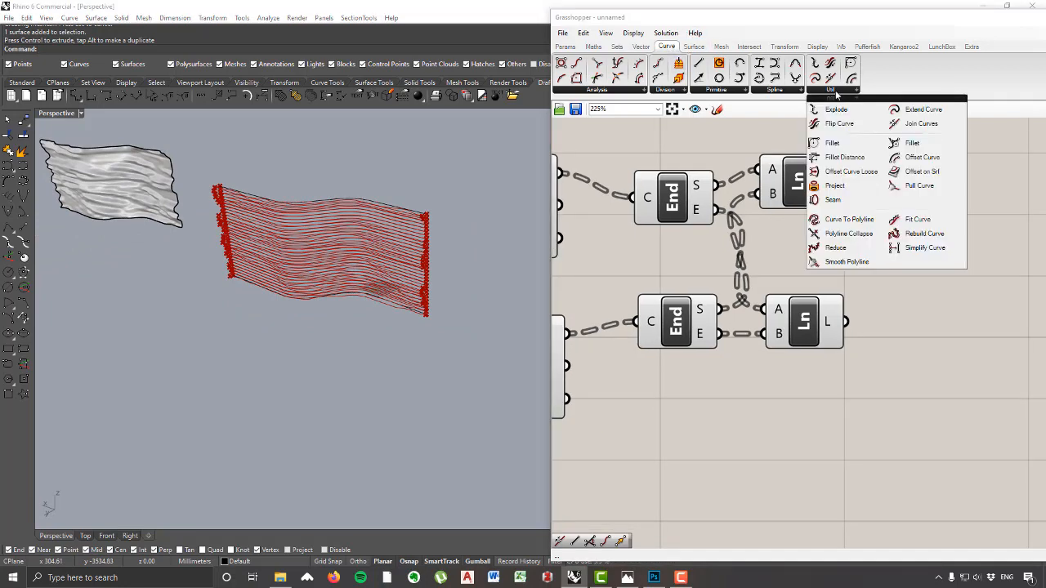
click(908, 125)
click(988, 237)
scroll(905, 247, down, 4)
right_drag(905, 248, 877, 253)
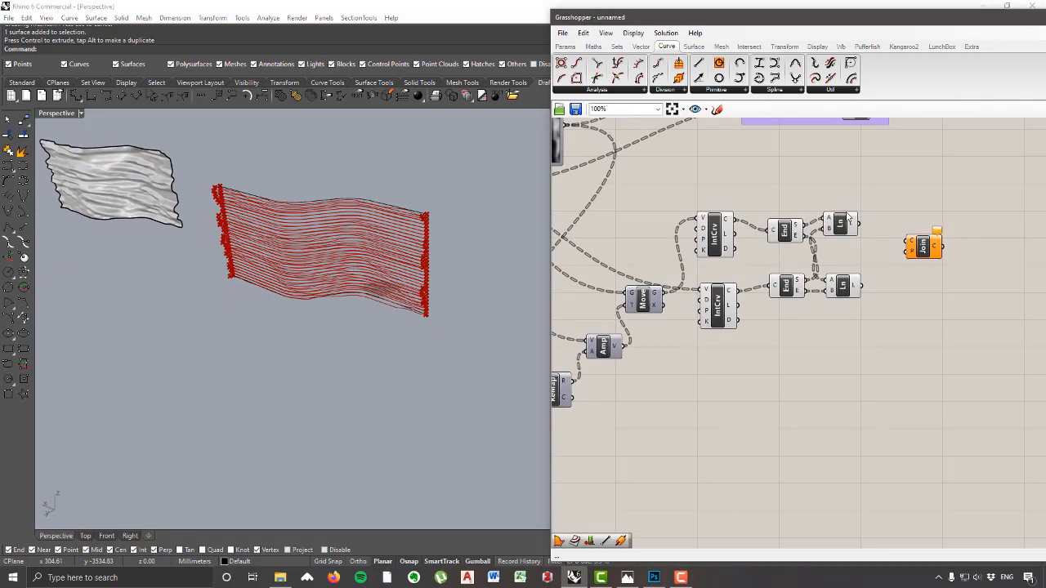
Step: Connect both Line outputs and both interpolated curve outputs to the curves input of Join Curves
drag(854, 222, 908, 243)
drag(861, 286, 887, 245)
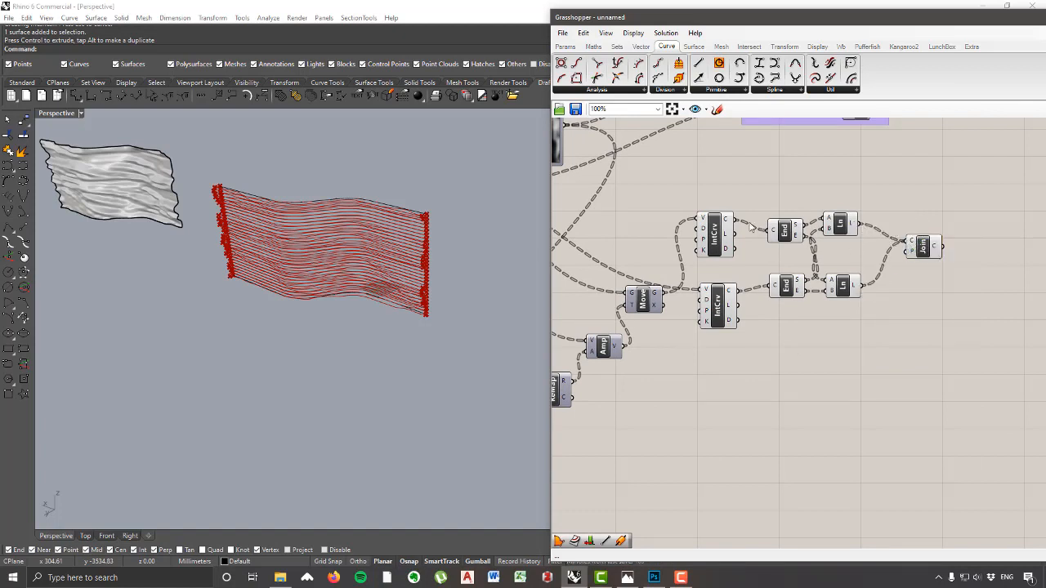
shift+drag(737, 219, 906, 242)
shift+drag(739, 301, 907, 243)
Step: Turn off the preview of the two Interpolate, two End Points and two Line components
drag(868, 375, 686, 192)
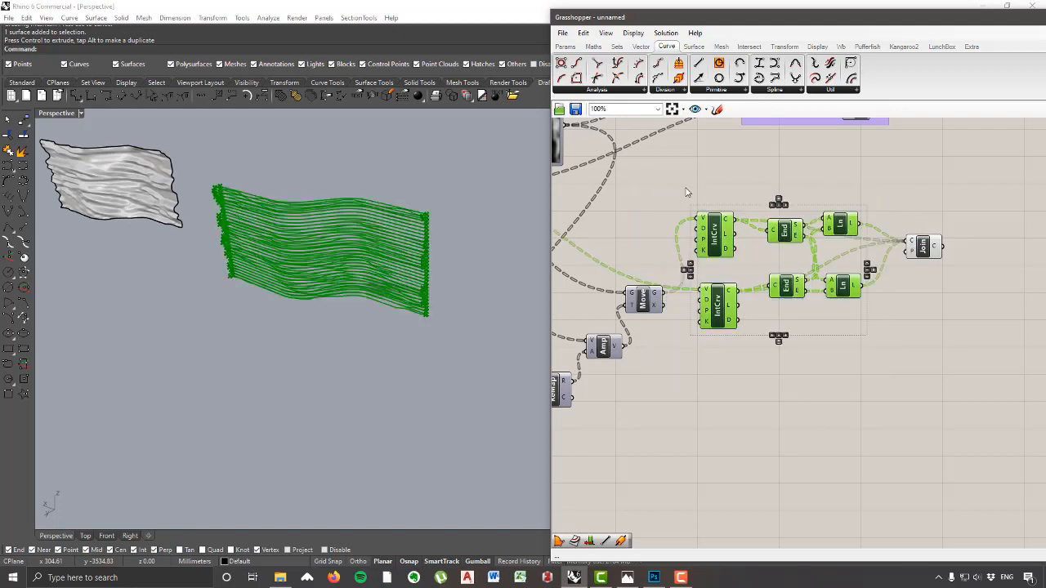
right_click(726, 171)
click(759, 189)
Step: Check the data structure of the Join Curves output and flatten that output
scroll(904, 196, down, 2)
scroll(928, 238, up, 5)
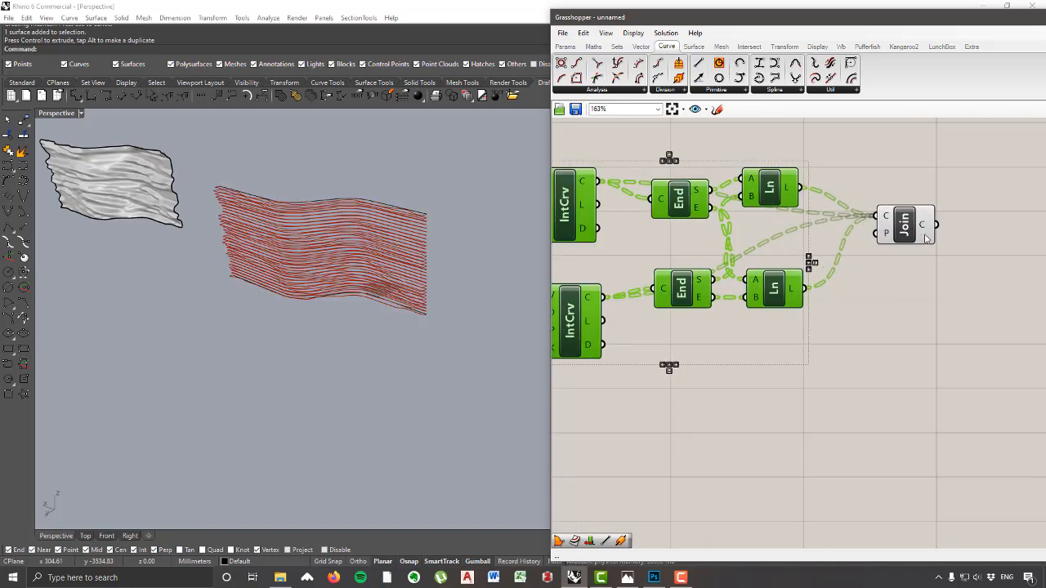
mouse_move(926, 232)
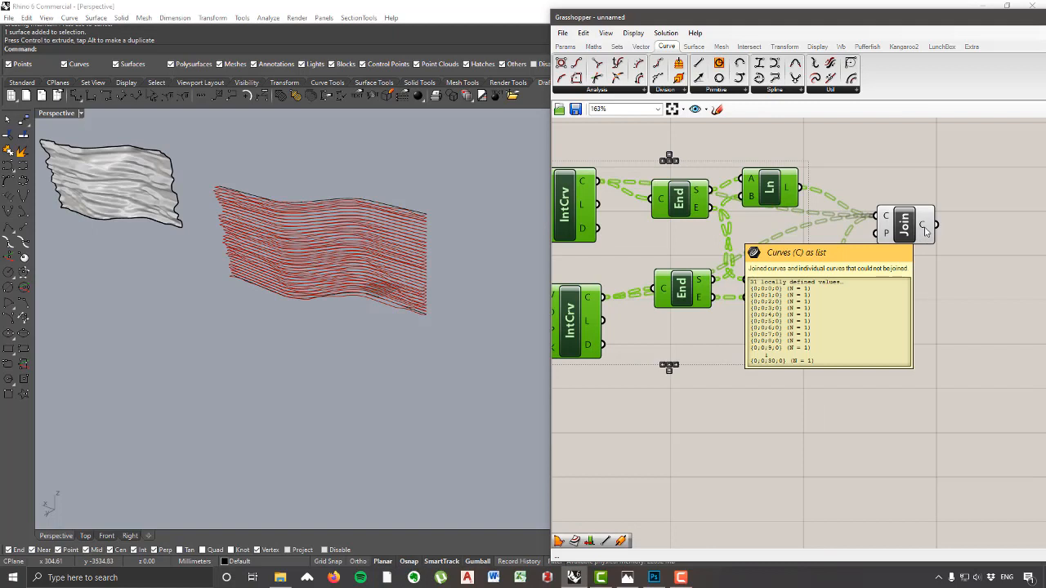
right_drag(926, 231, 805, 243)
drag(784, 239, 781, 270)
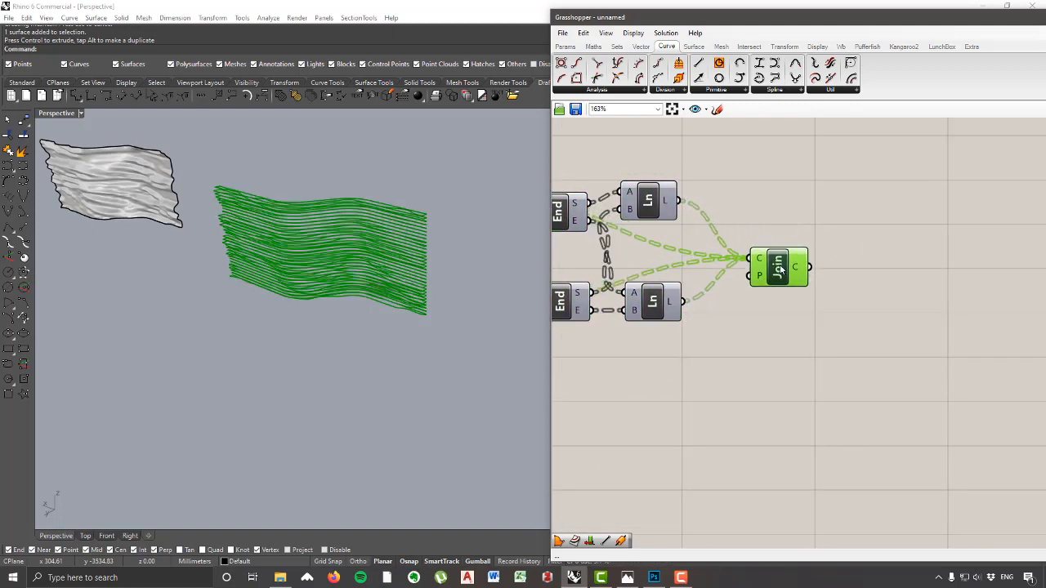
right_click(798, 270)
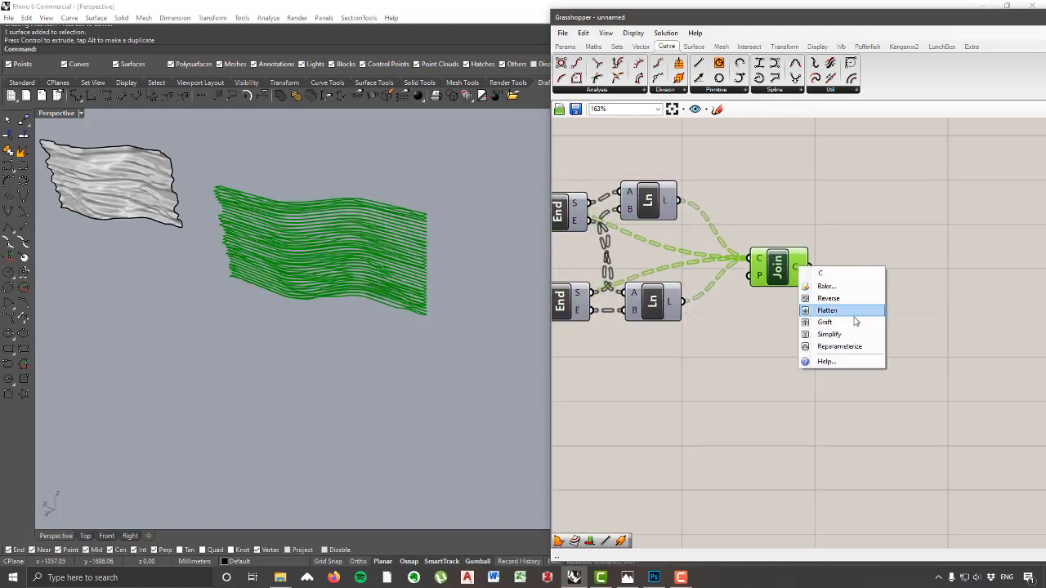
click(854, 313)
mouse_move(805, 270)
drag(797, 269, 800, 279)
Step: Add a Boundary Surfaces component and connect the flattened joined curves to its edges input
scroll(381, 232, up, 6)
right_drag(381, 232, 525, 212)
scroll(380, 210, down, 8)
scroll(380, 210, up, 8)
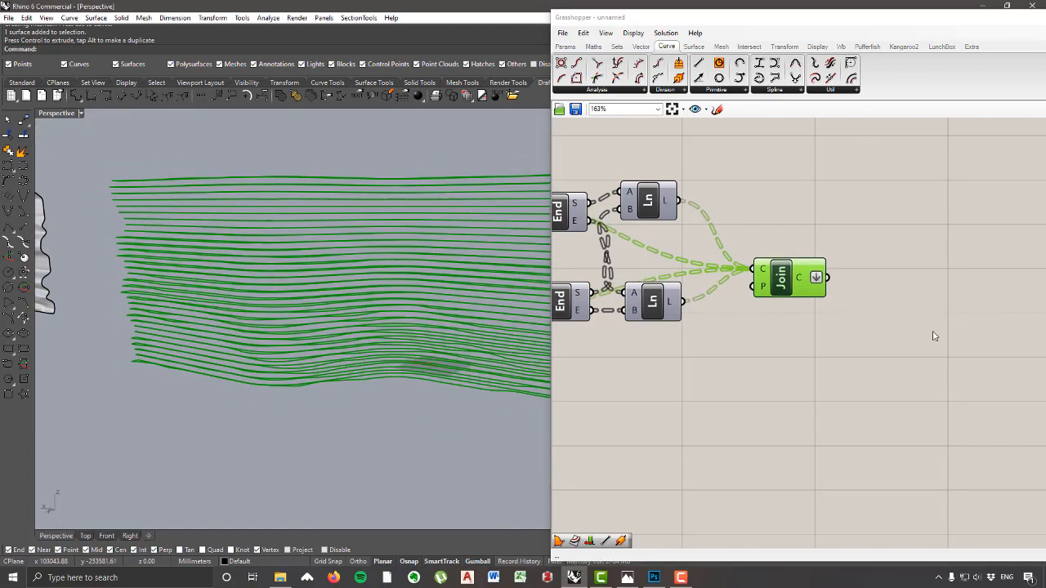
click(694, 47)
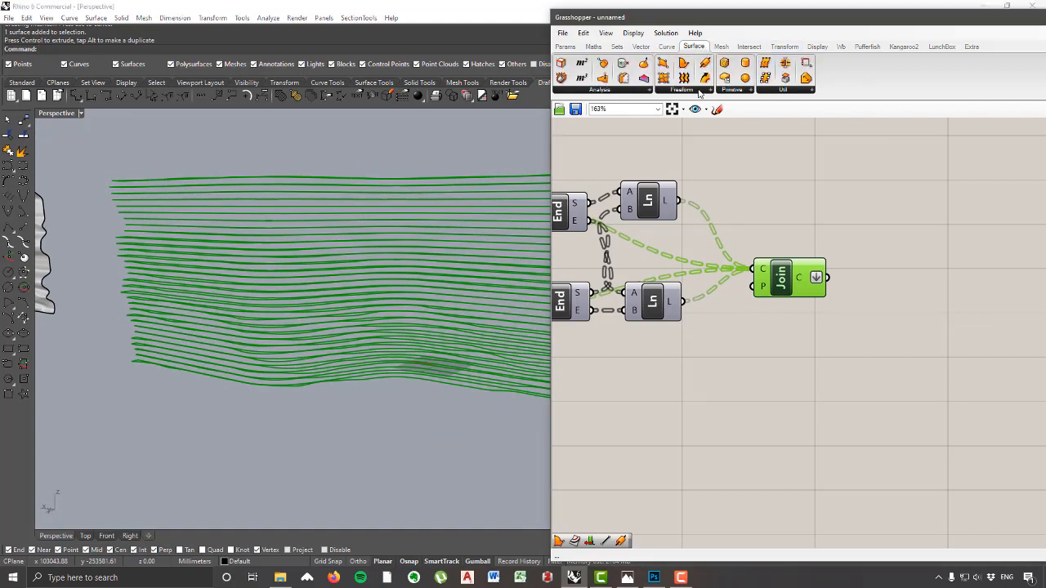
click(701, 95)
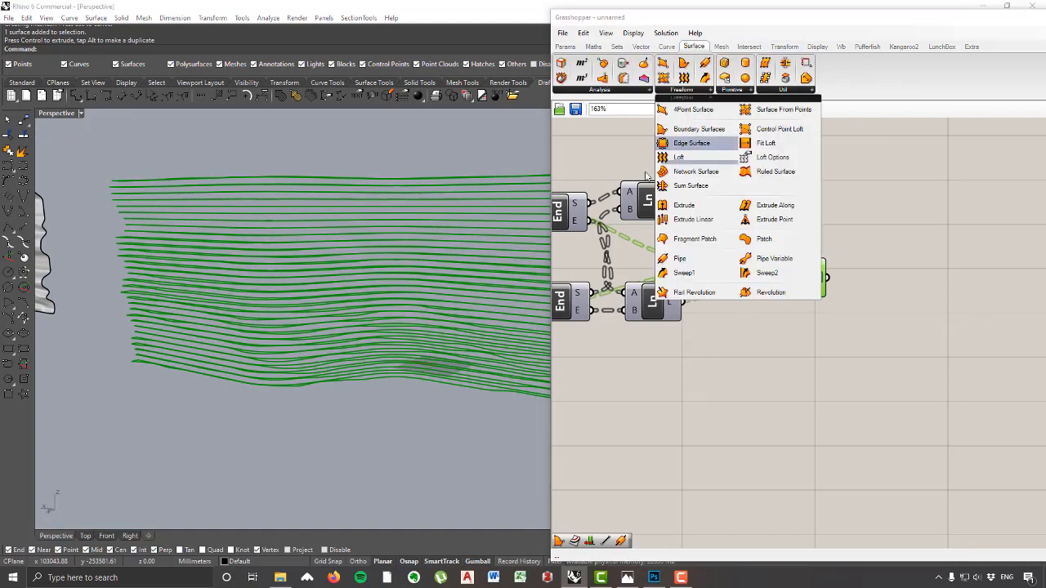
drag(662, 133, 864, 320)
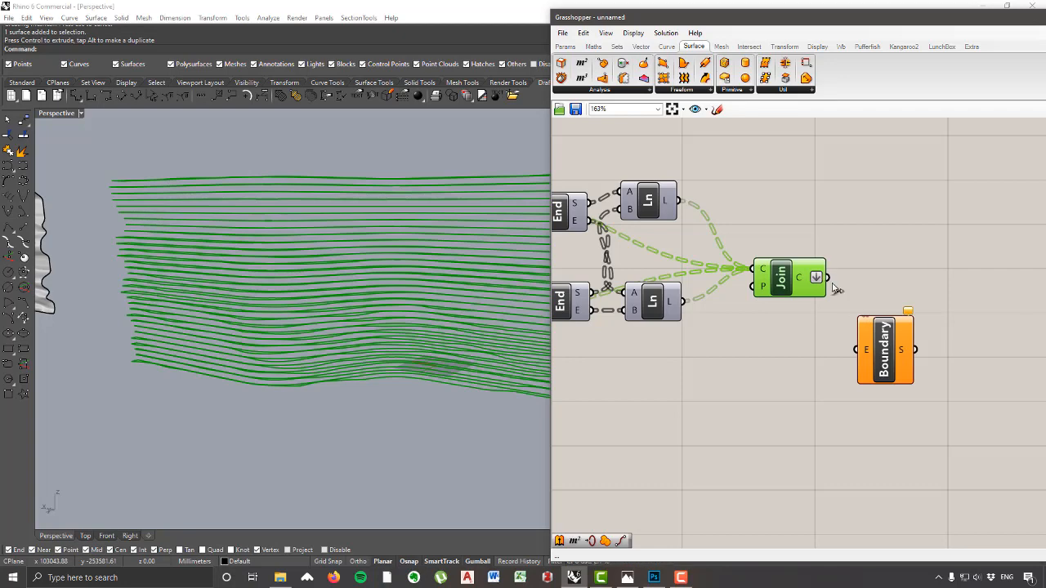
drag(828, 278, 896, 235)
right_drag(245, 351, 302, 458)
Step: Turn off the preview of the Line and Join Curves components and place Boundary Surfaces level with Join Curves
drag(811, 413, 712, 159)
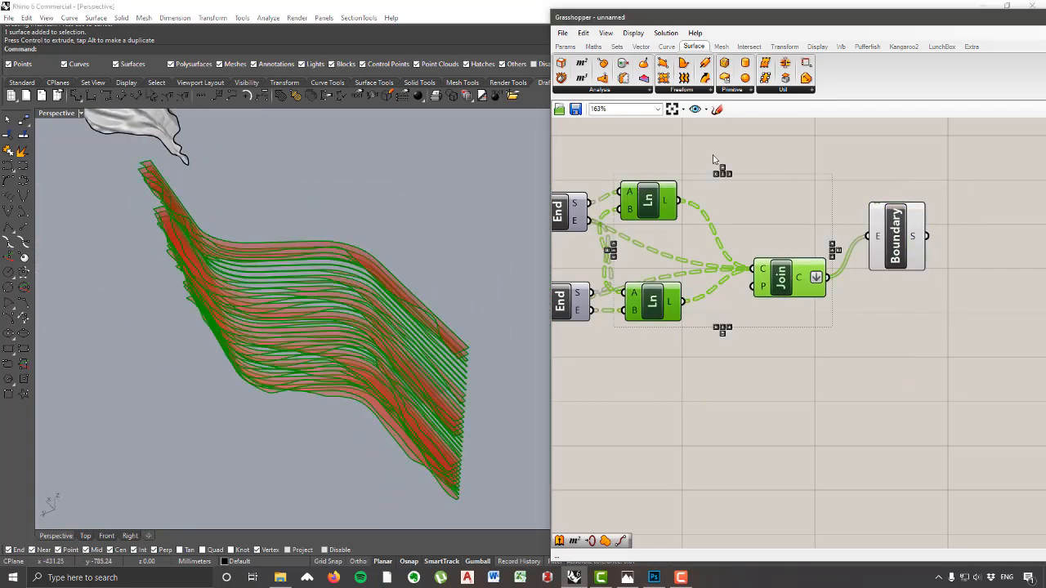
right_click(765, 151)
click(813, 169)
drag(897, 238, 916, 264)
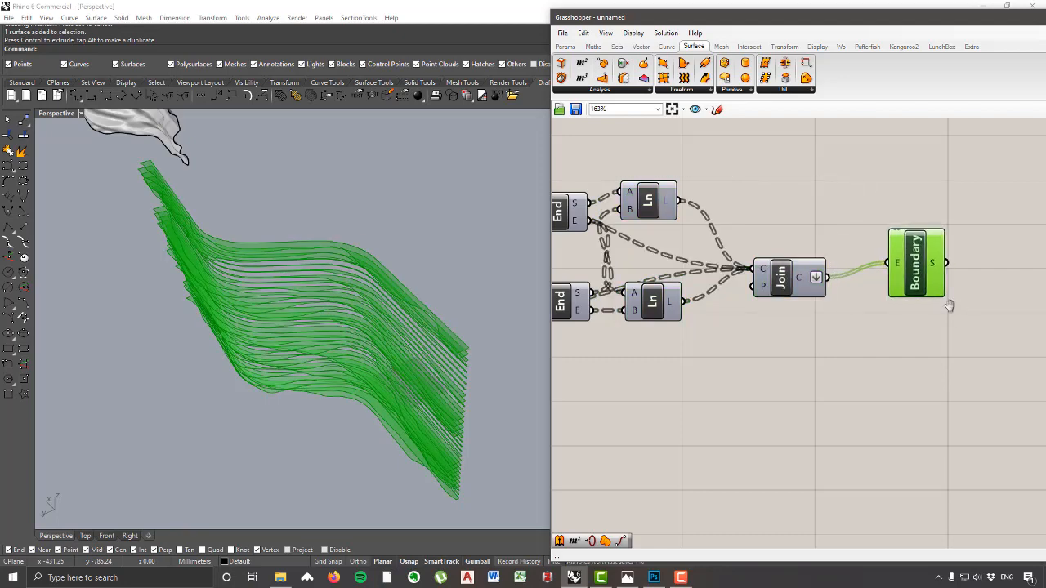
Step: Add a Unit Z vector component below Boundary Surfaces
right_drag(950, 306, 816, 260)
right_drag(437, 360, 367, 373)
right_drag(340, 406, 407, 291)
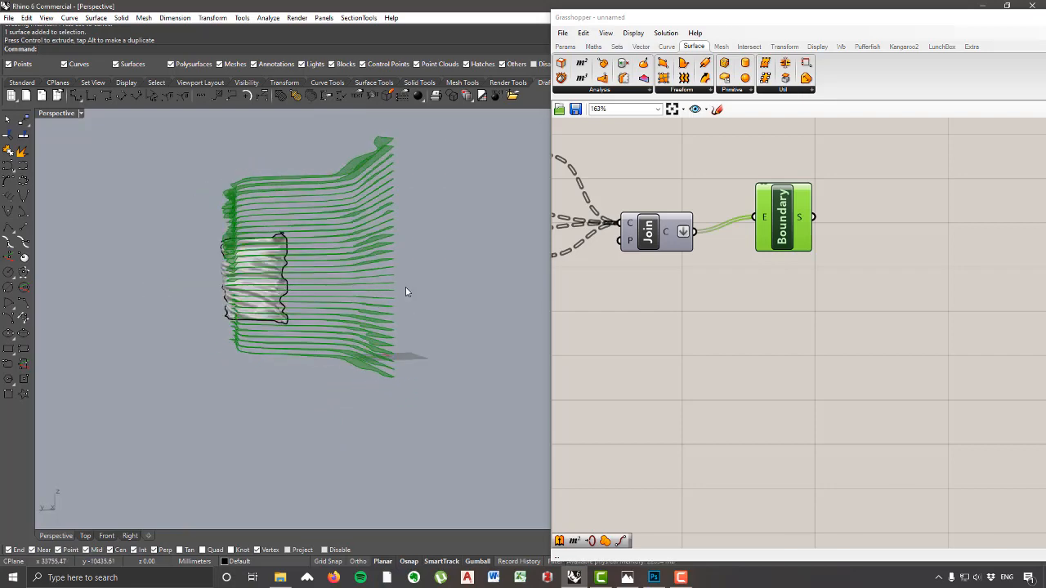
right_drag(377, 245, 428, 314)
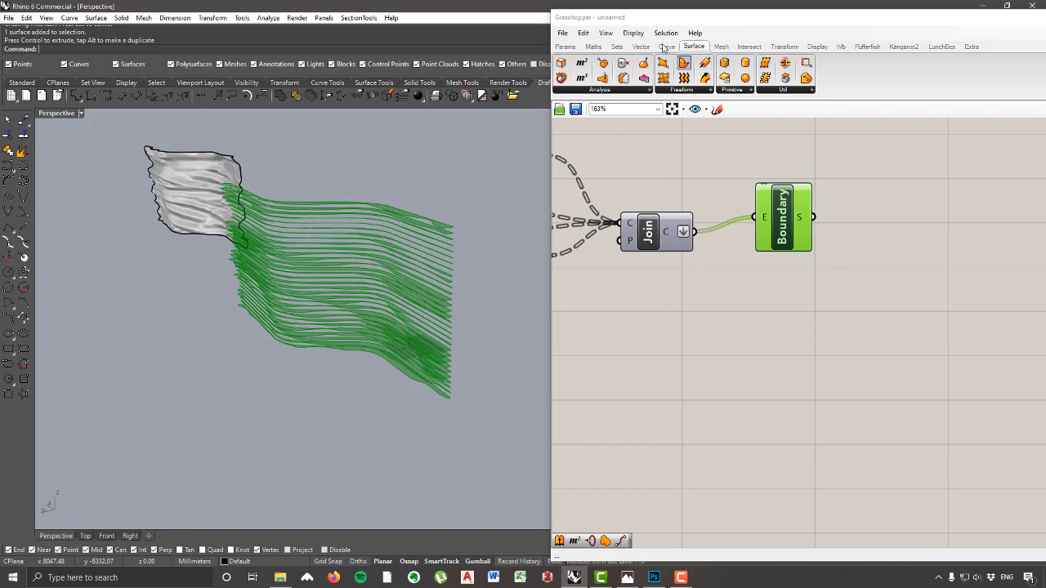
right_drag(432, 261, 446, 274)
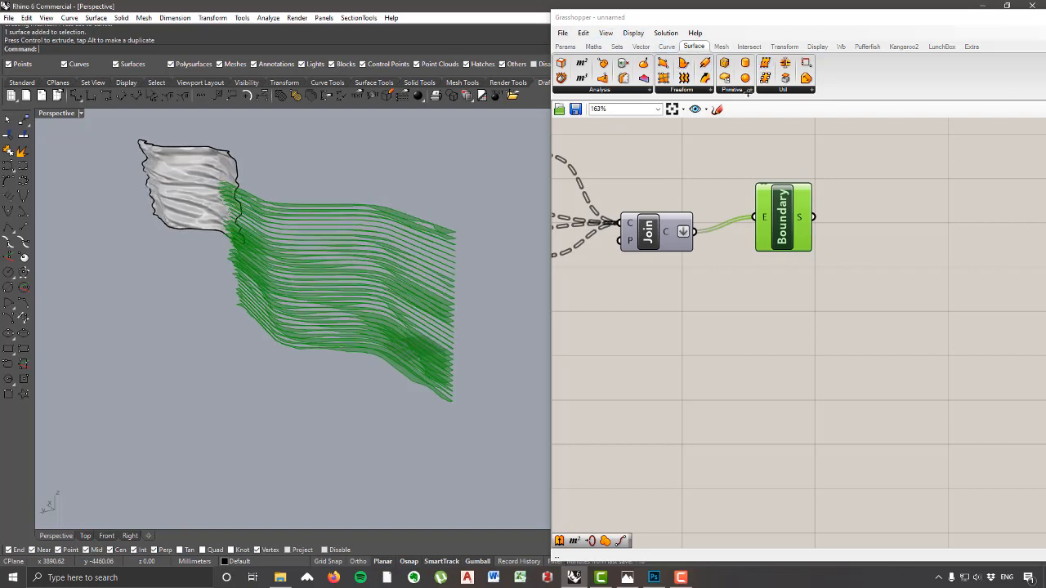
click(643, 46)
click(778, 89)
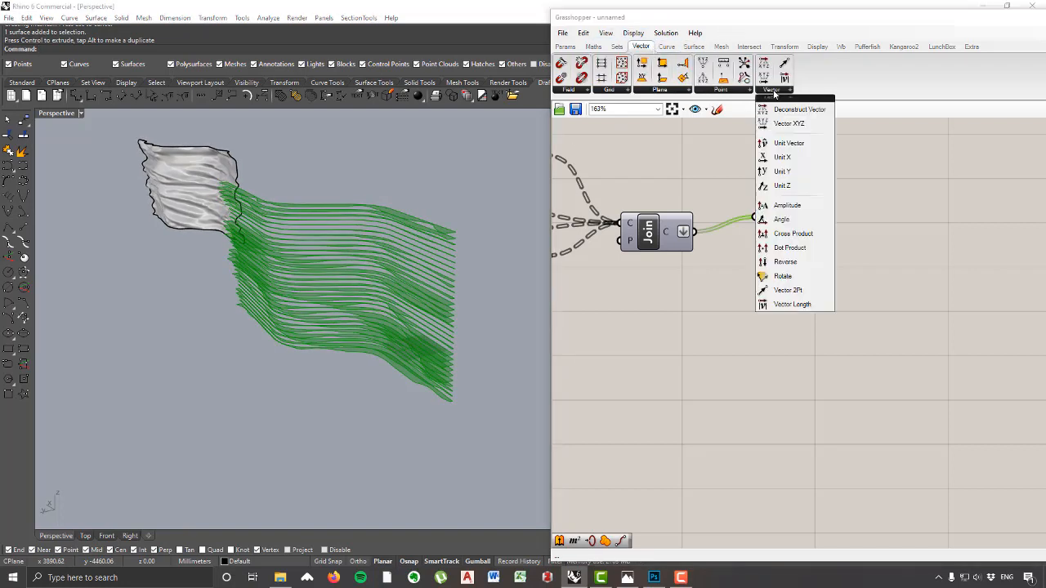
click(782, 185)
click(830, 368)
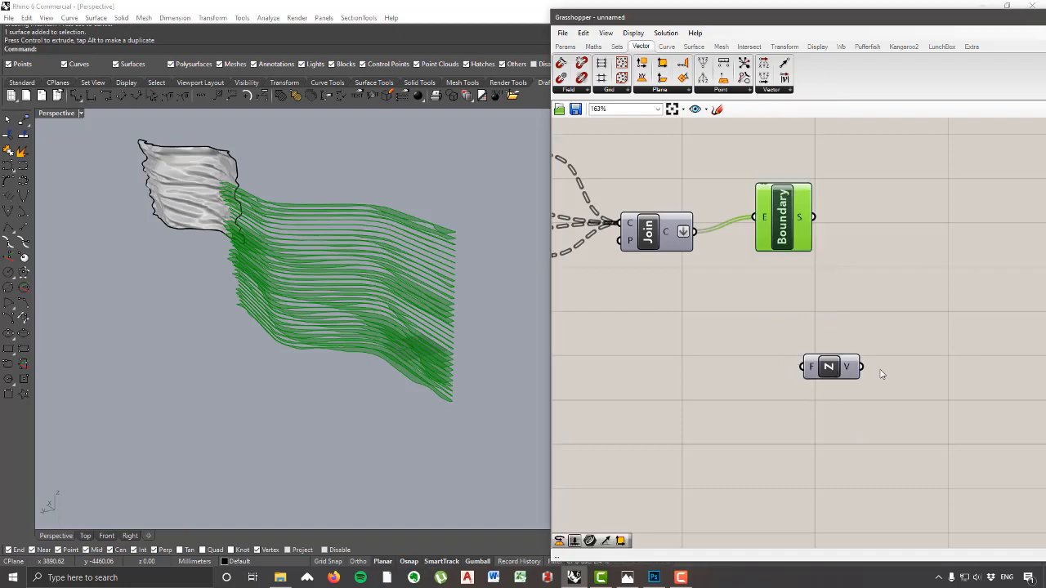
right_drag(474, 341, 493, 253)
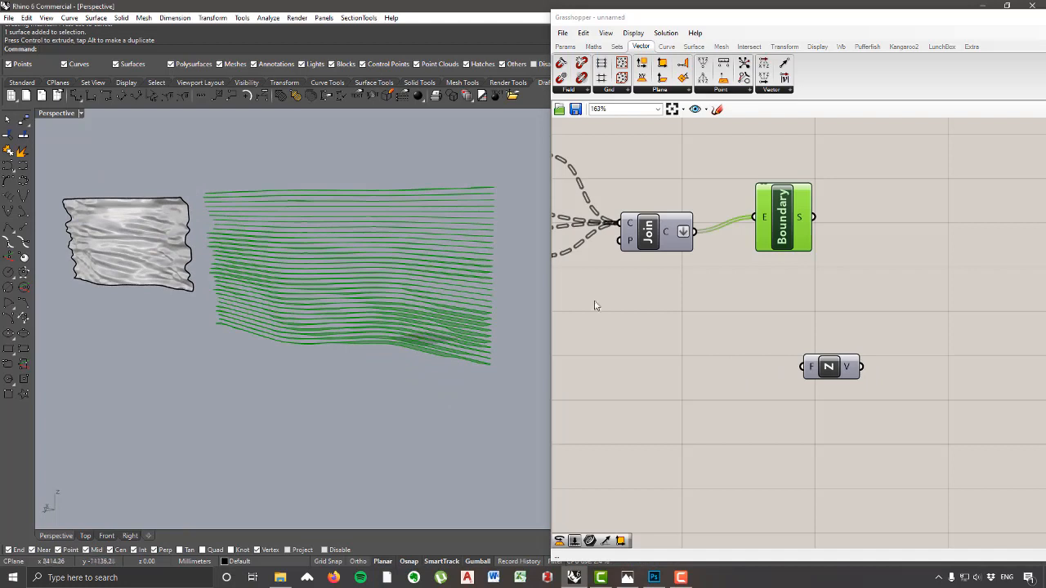
Step: Add a number slider set to 10 and connect it to the factor input of Unit Z
click(730, 386)
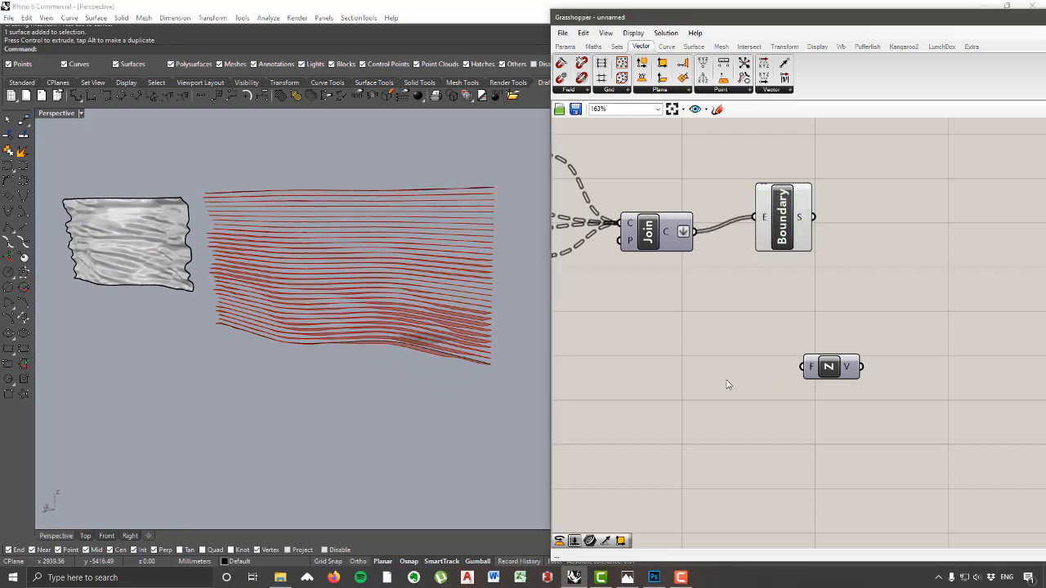
double_click(724, 389)
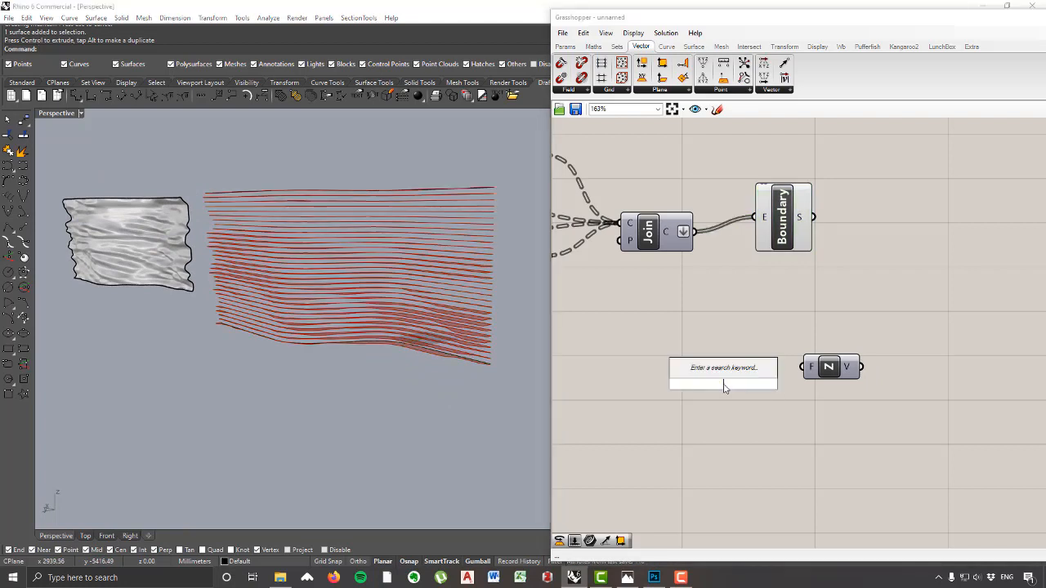
text(0)
key(Return)
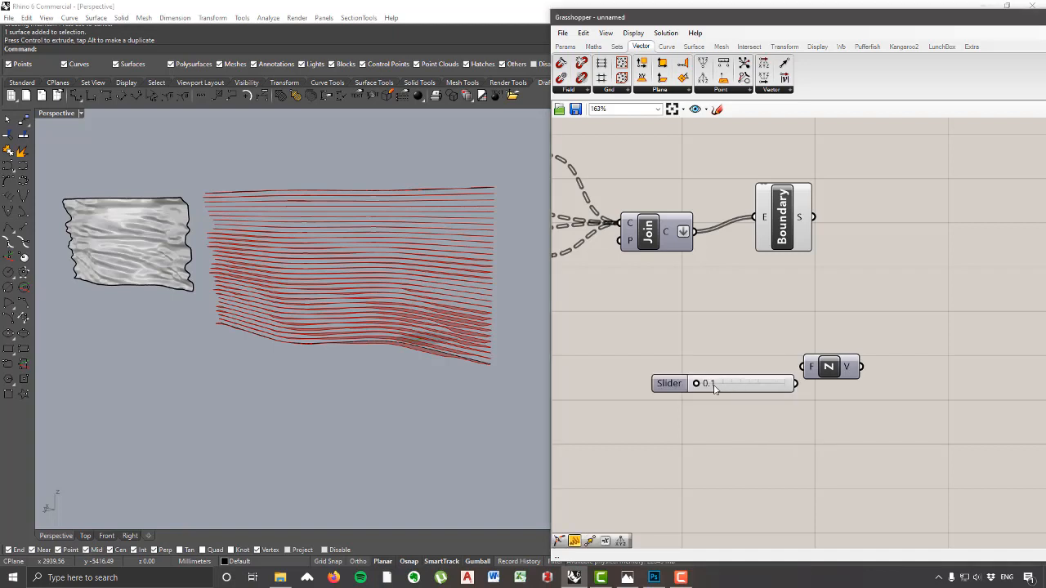
double_click(738, 386)
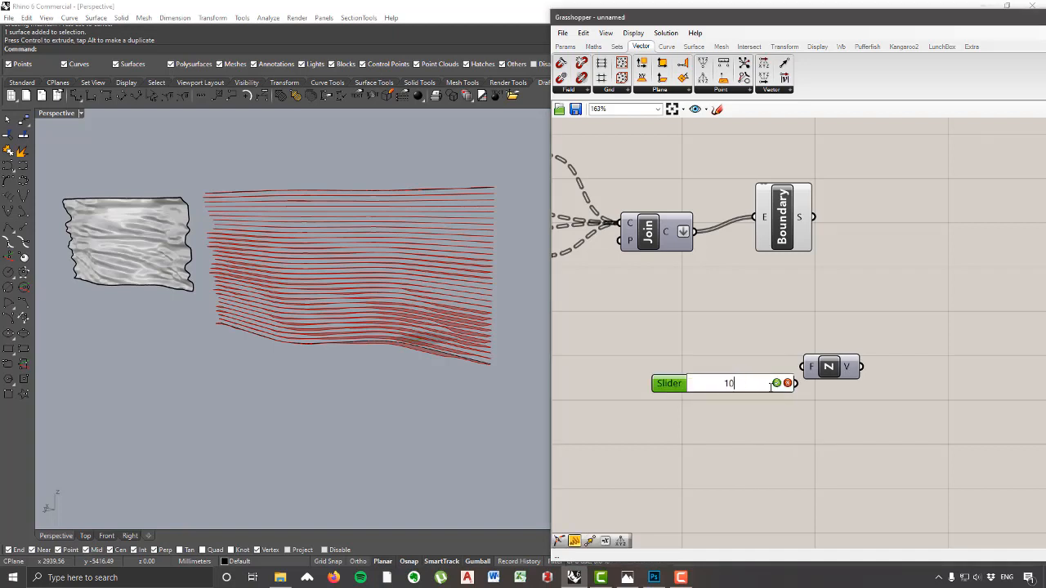
key(Return)
drag(792, 384, 811, 369)
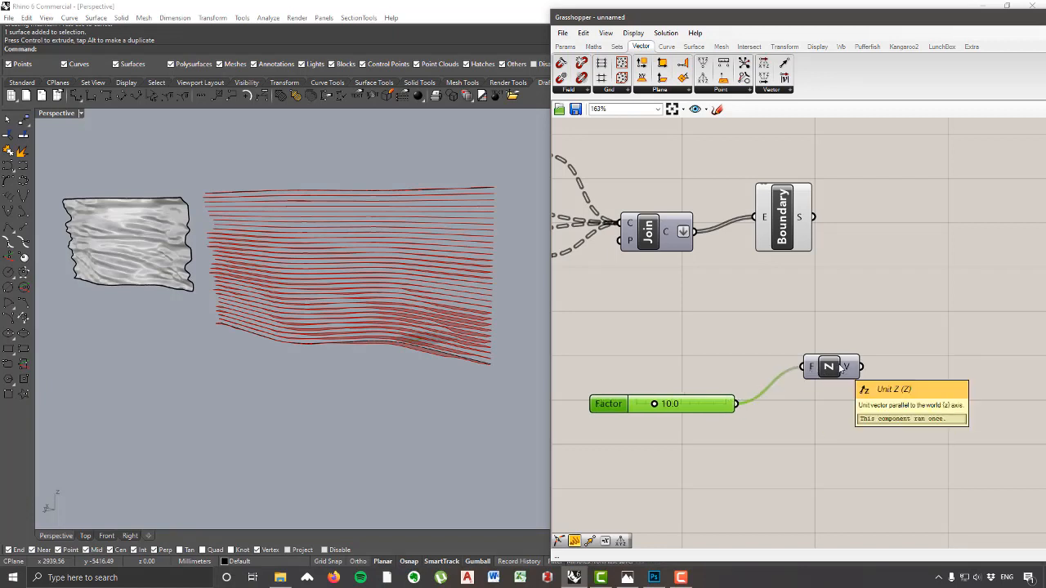
drag(847, 371, 808, 333)
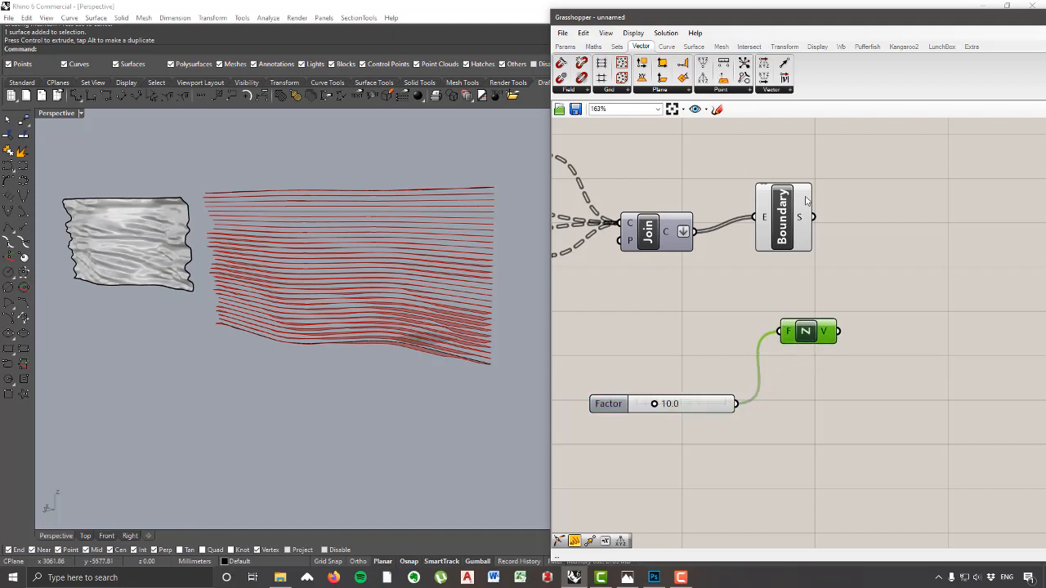
Step: Add an Extrude component and connect the boundary surfaces as its base and Unit Z as its direction
drag(790, 209, 814, 212)
click(694, 46)
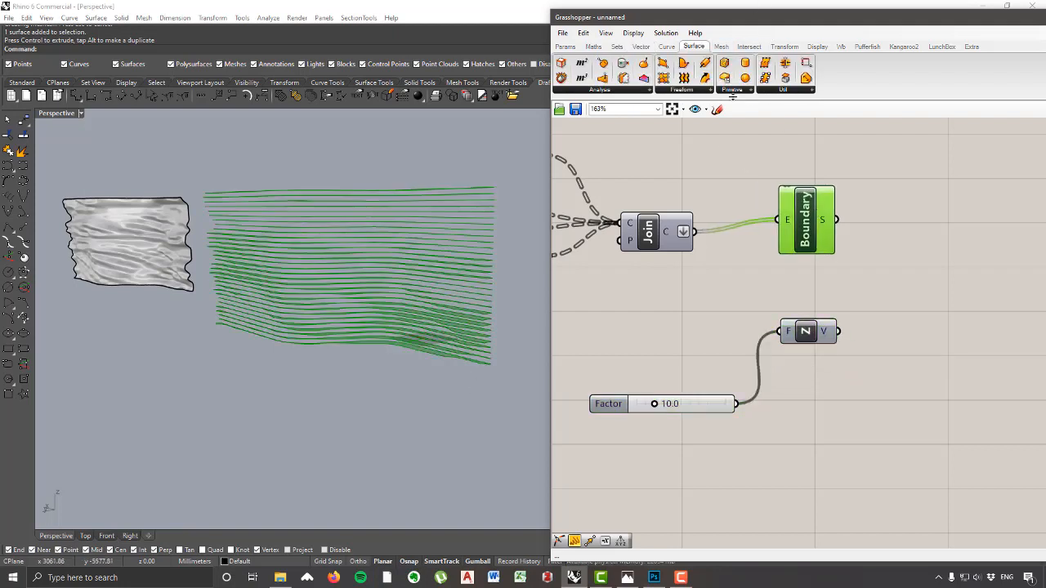
click(699, 90)
drag(702, 206, 932, 263)
drag(826, 215, 913, 258)
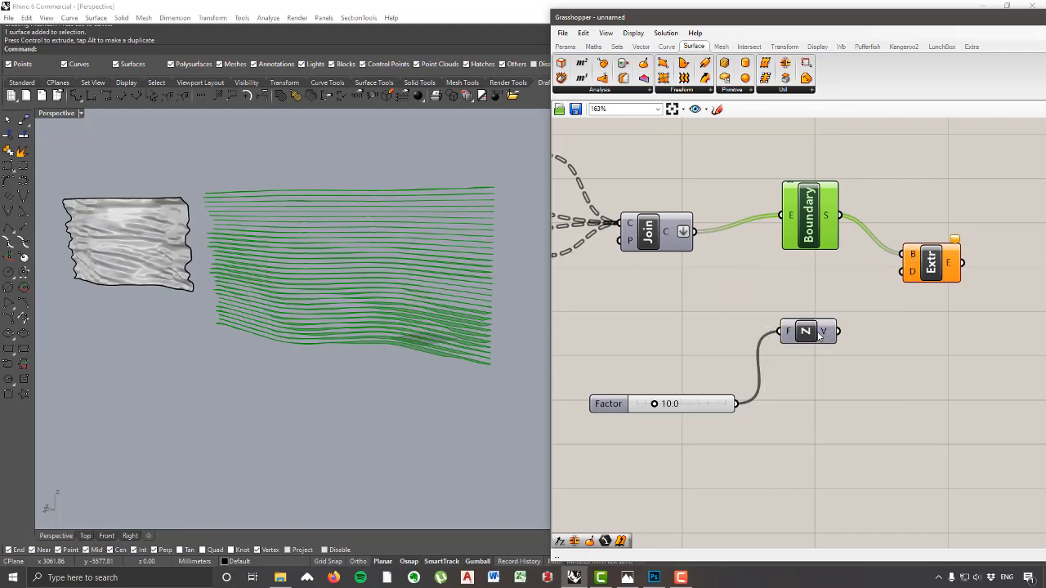
drag(818, 335, 928, 236)
Step: Set the Unit Z Factor slider to 28.4 and examine the thickness of the extruded slats
scroll(379, 332, up, 5)
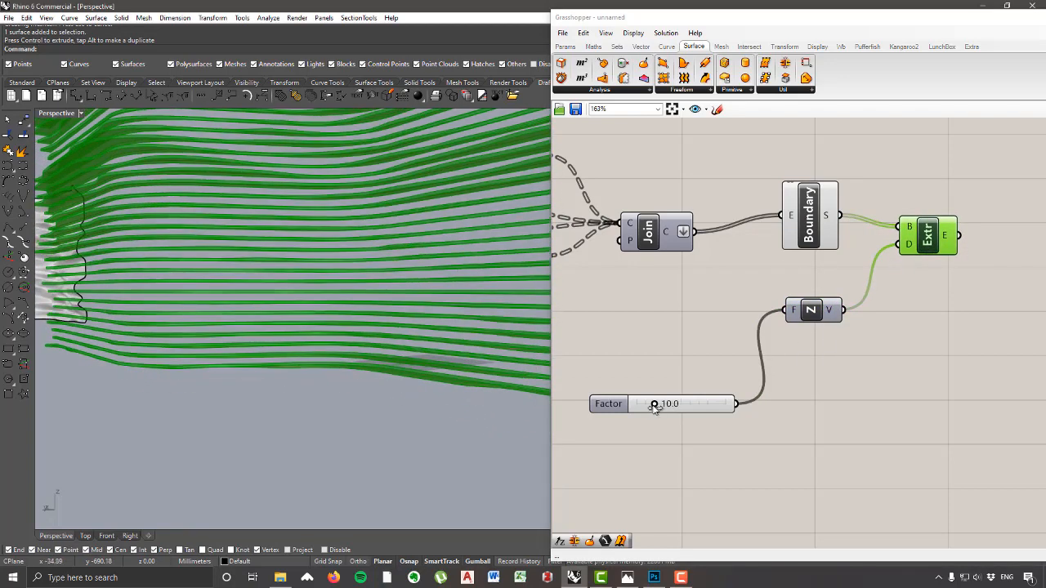
drag(654, 405, 685, 404)
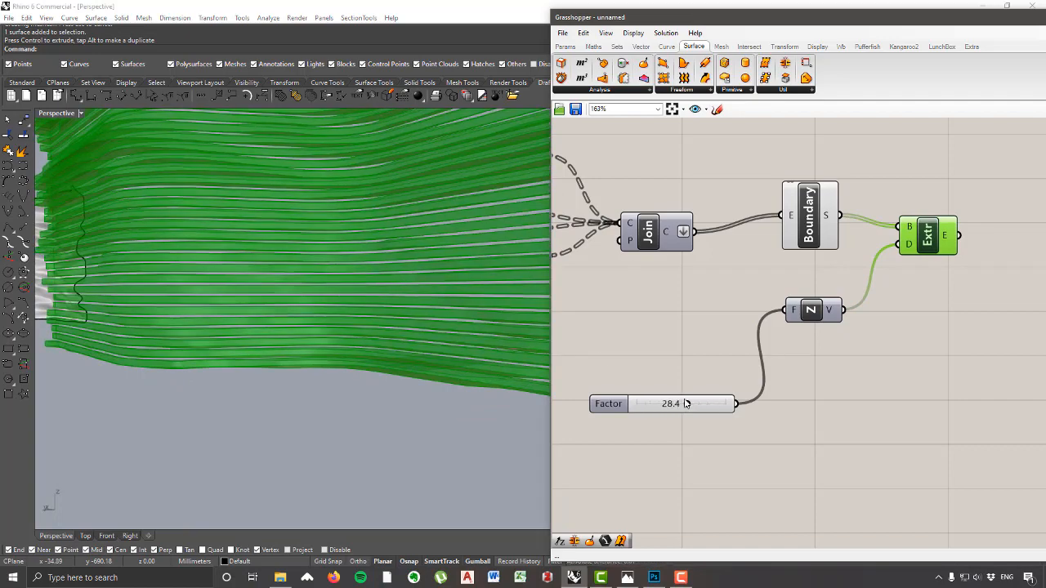
scroll(357, 286, down, 6)
right_drag(358, 286, 364, 383)
scroll(324, 318, up, 3)
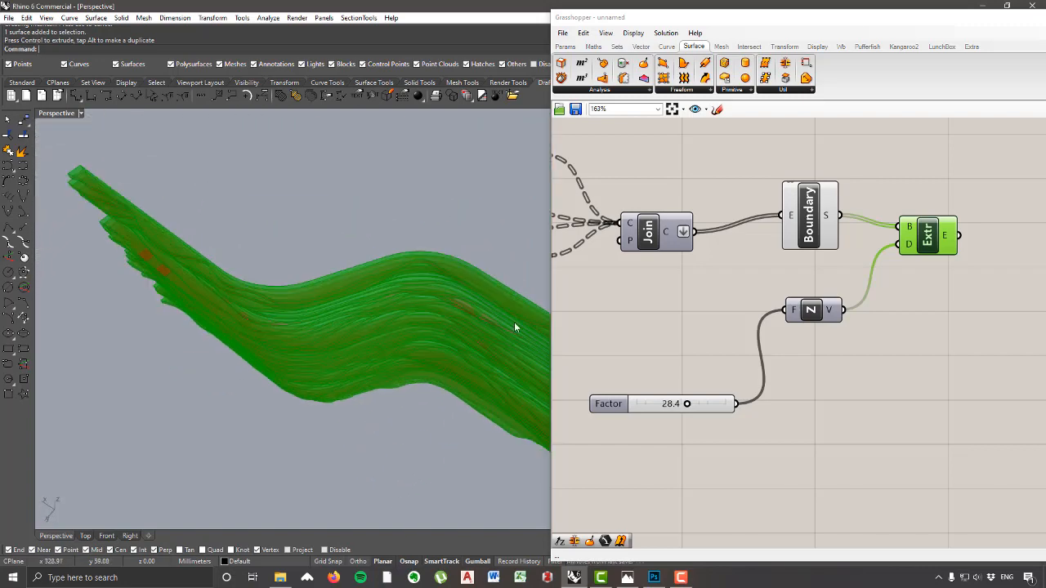
Step: Bake the extruded slats into Rhino as a group
right_click(934, 237)
click(933, 283)
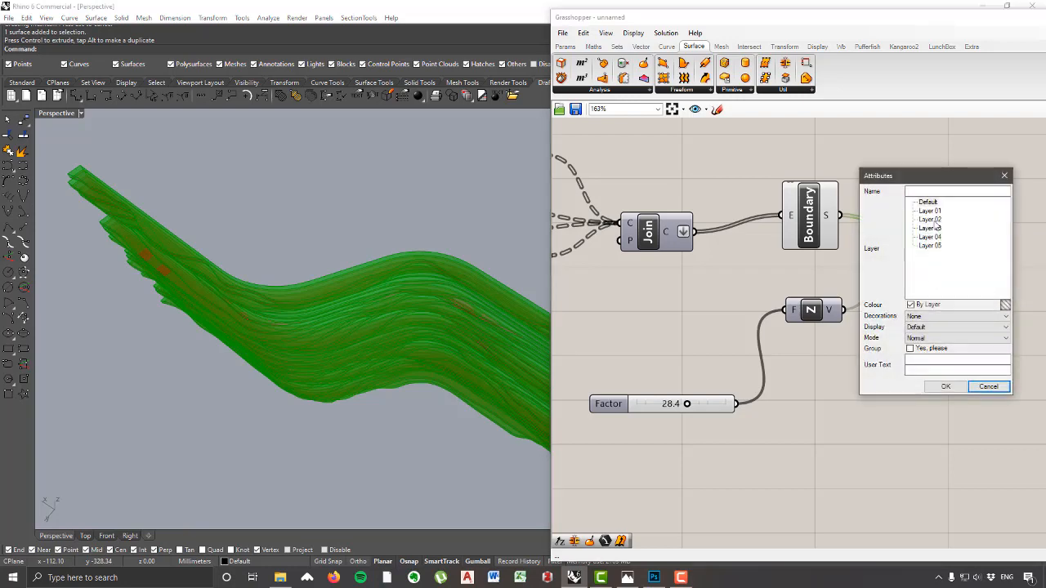
click(943, 387)
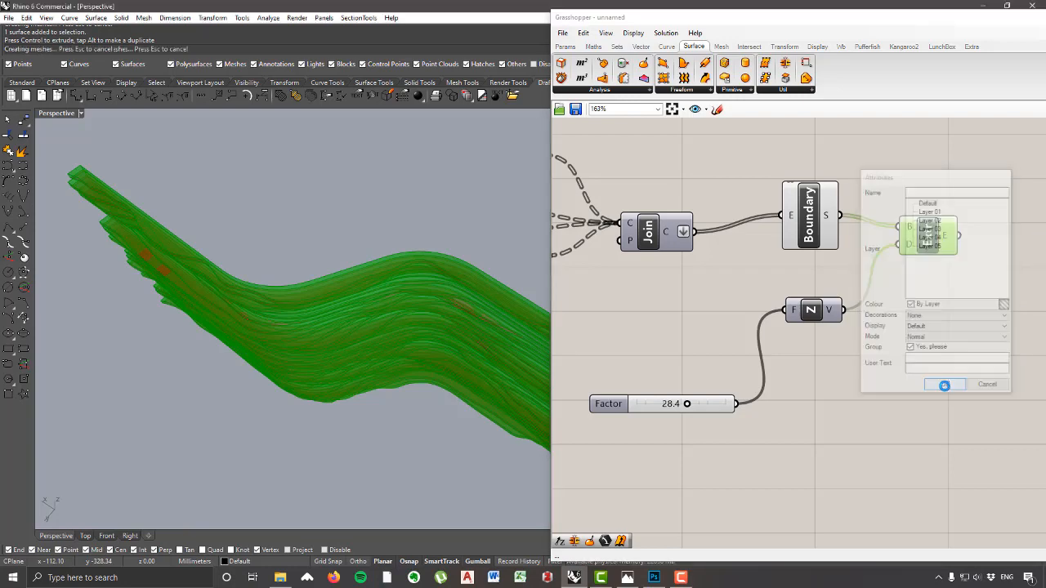
Step: Review the complete slat definition and move the Grasshopper window clear of the baked facade
scroll(905, 264, down, 5)
right_drag(834, 348, 908, 324)
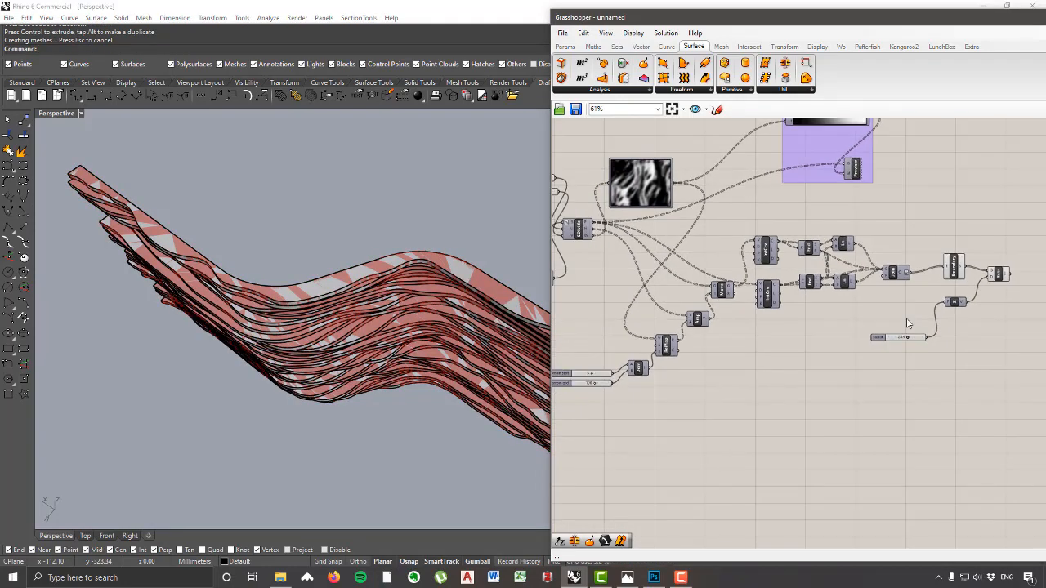
scroll(905, 317, down, 4)
scroll(903, 314, up, 2)
right_drag(758, 295, 783, 284)
right_drag(504, 325, 361, 307)
drag(880, 20, 594, 89)
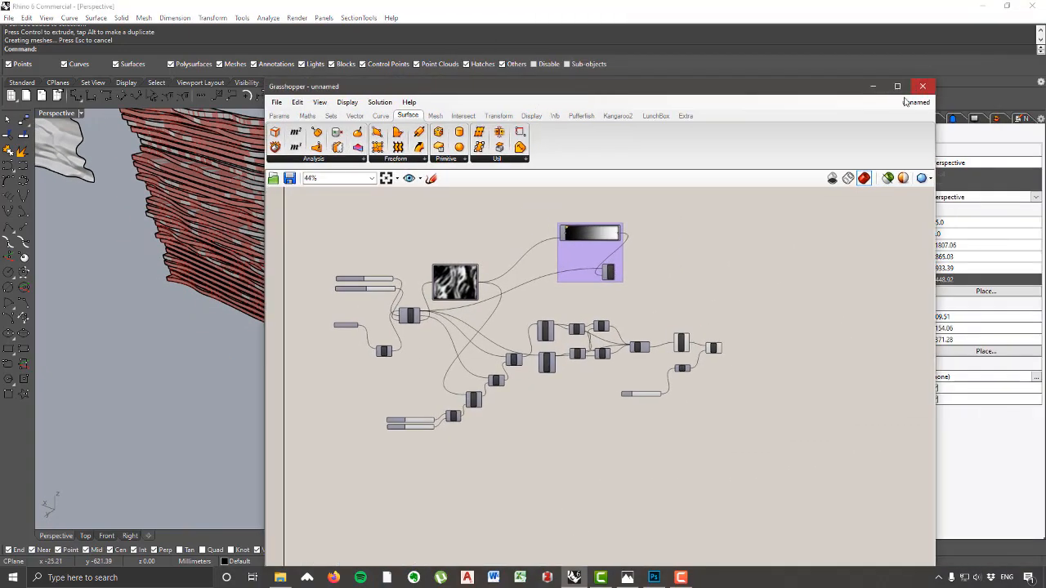
Step: Minimise the Grasshopper window and examine the baked slats in the Perspective viewport with Rendered display
click(874, 87)
scroll(550, 297, down, 6)
right_drag(551, 297, 493, 248)
scroll(493, 247, up, 6)
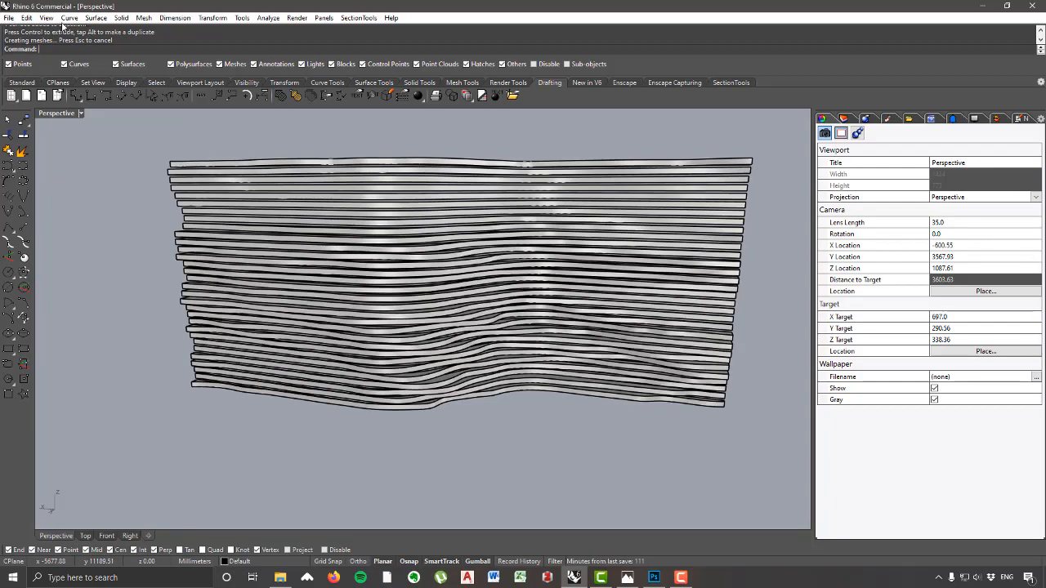
click(47, 17)
click(122, 282)
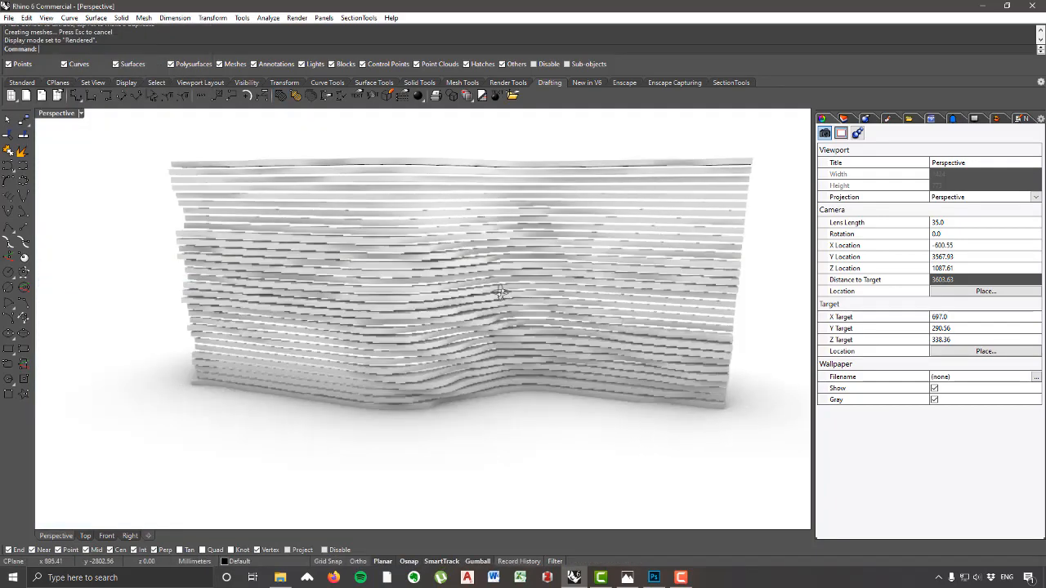
mouse_move(286, 295)
right_down()
mouse_move(540, 400)
mouse_move(506, 203)
mouse_move(477, 166)
right_up()
right_drag(495, 166, 542, 297)
scroll(542, 357, down, 9)
scroll(542, 296, up, 6)
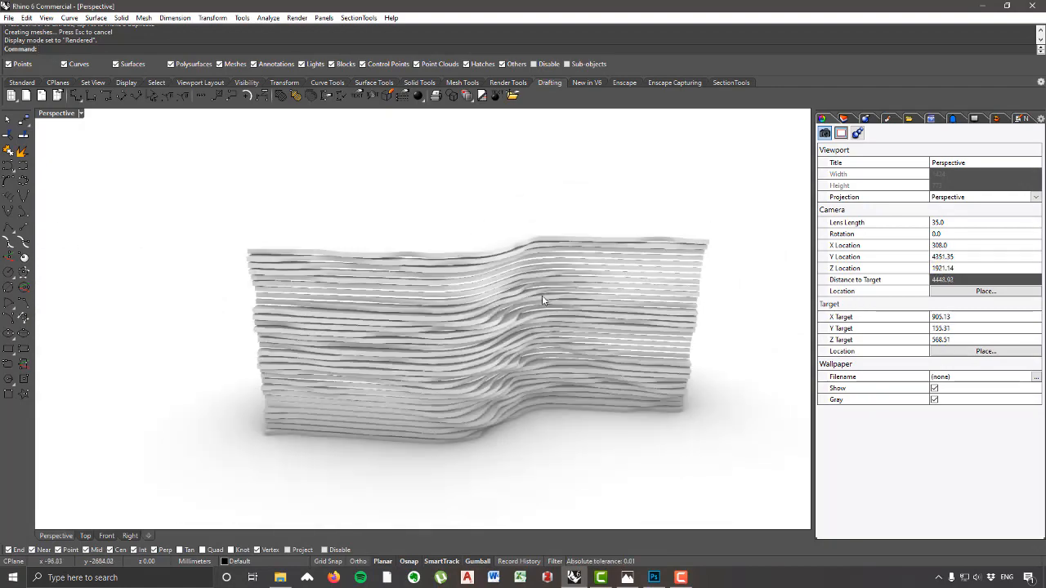
Step: Reopen Grasshopper, maximise its window and review the finished slat definition from the divided loft to the extrusion
text(Grasshopper)
key(Return)
scroll(517, 281, up, 3)
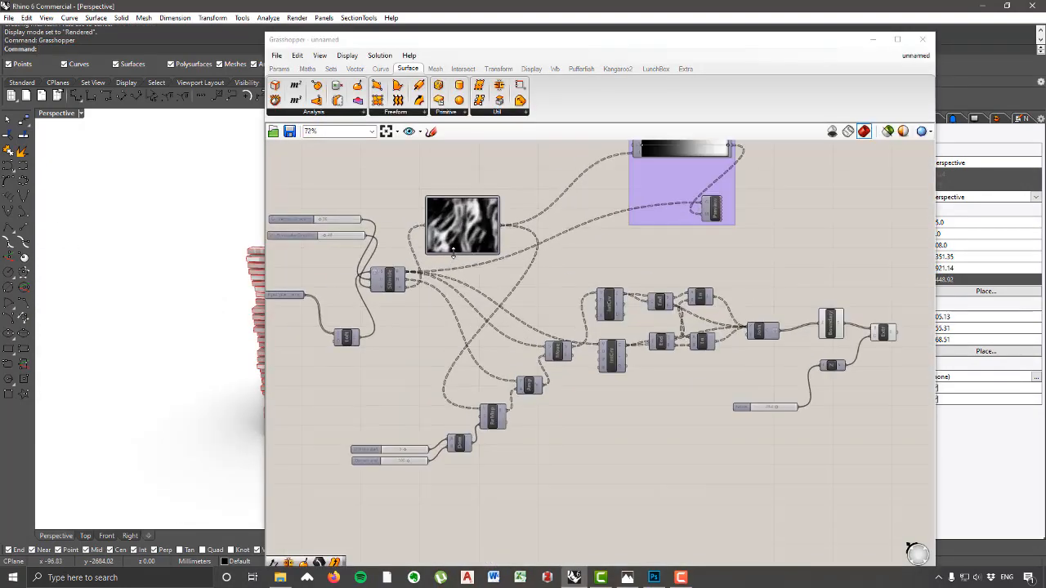
click(898, 40)
right_drag(769, 254, 1019, 254)
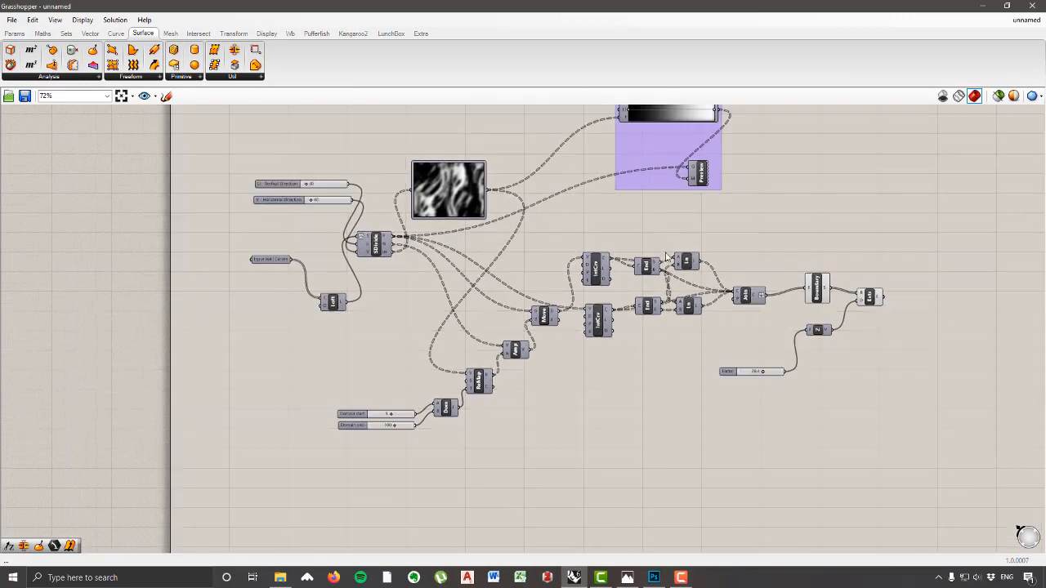
scroll(874, 256, up, 1)
right_drag(644, 257, 707, 315)
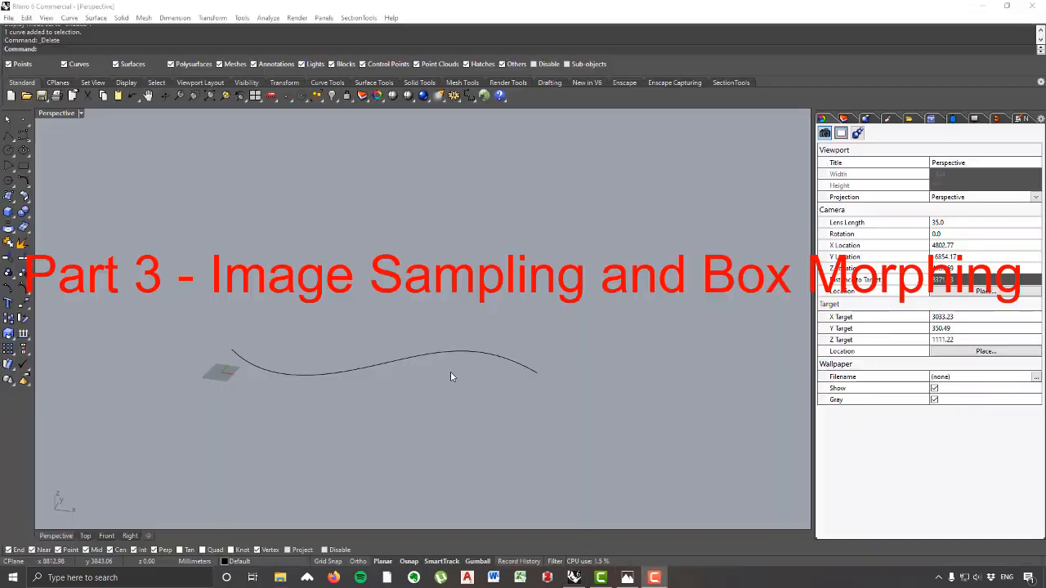
Step: Look at the reference facade photo ACME-Eastland Town Center.jpg in Photos and return to the curve in Rhino
right_drag(450, 371, 370, 375)
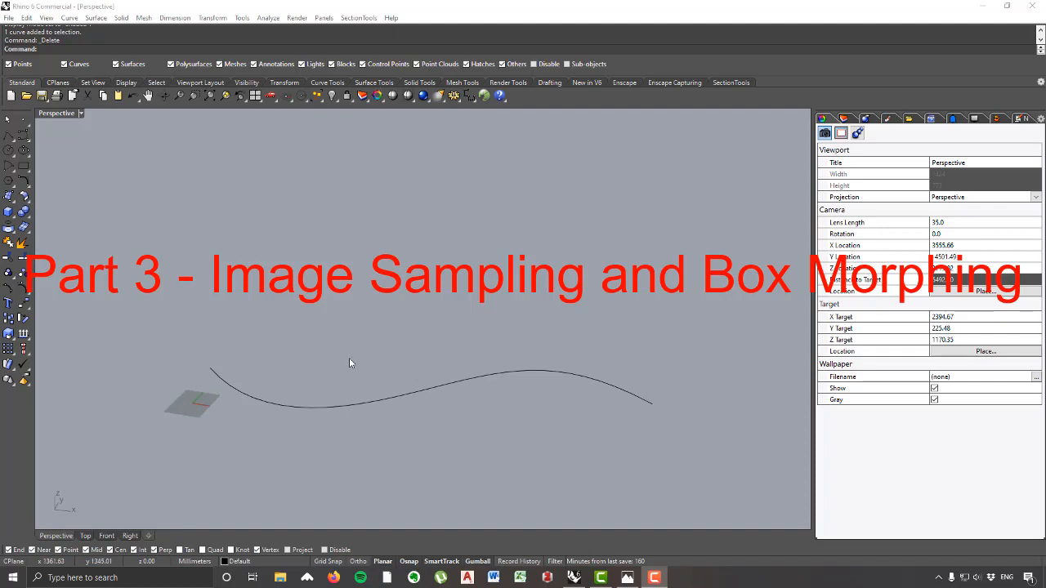
scroll(643, 432, down, 3)
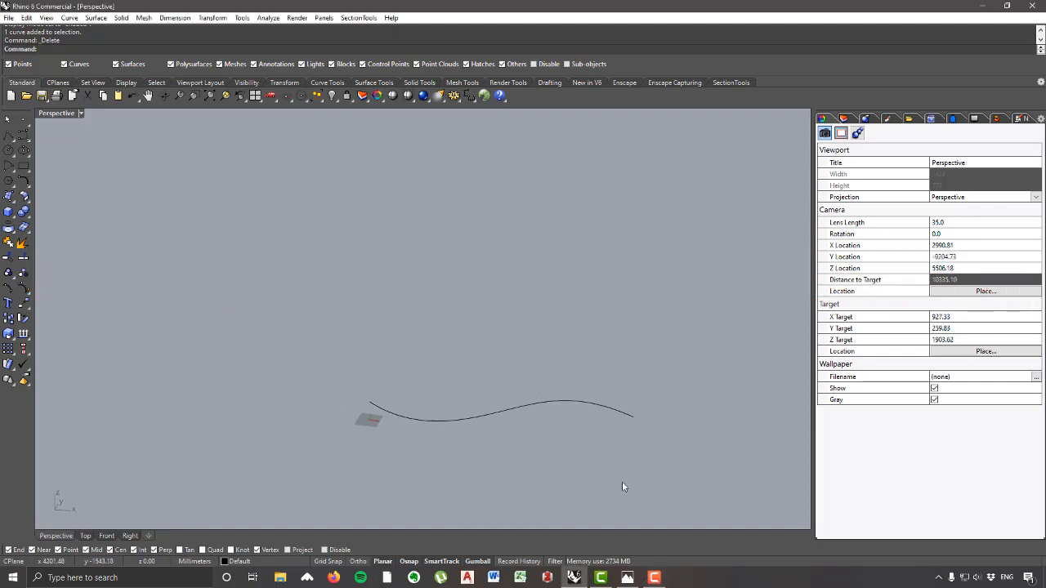
scroll(548, 415, up, 3)
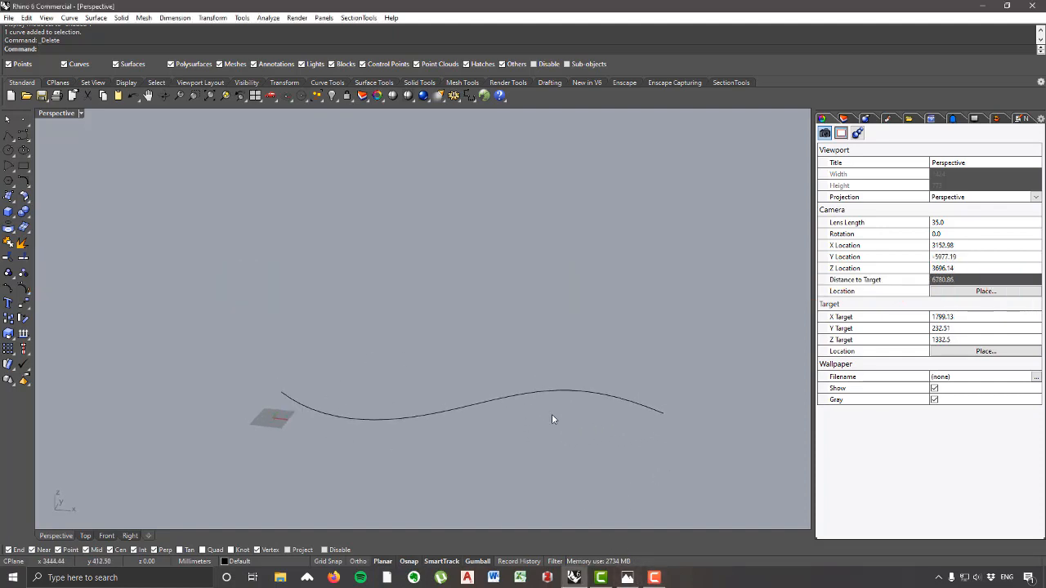
click(627, 578)
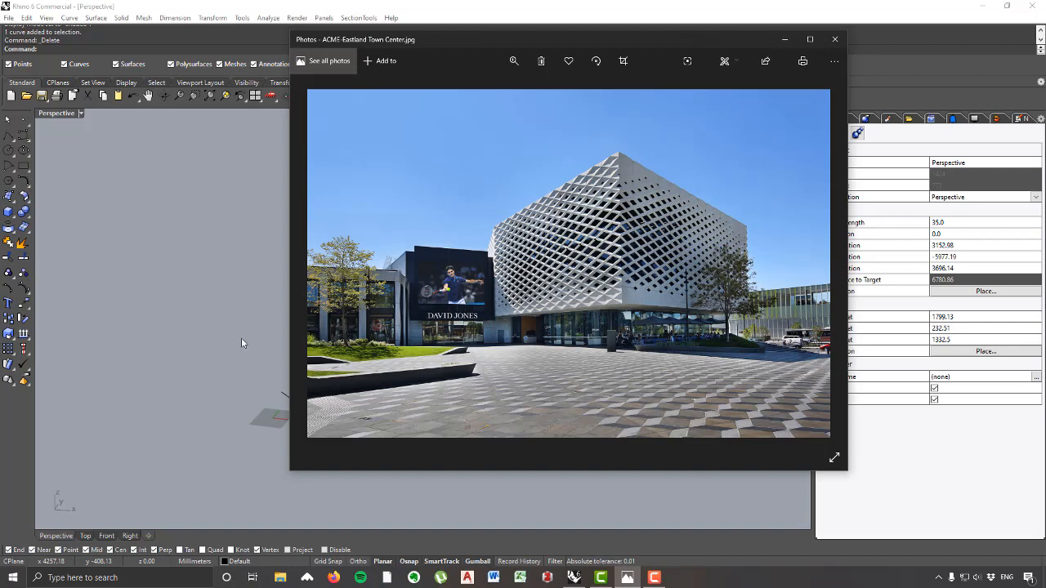
click(262, 373)
Step: Copy the wavy base curve vertically to place a duplicate above the original
scroll(446, 362, down, 3)
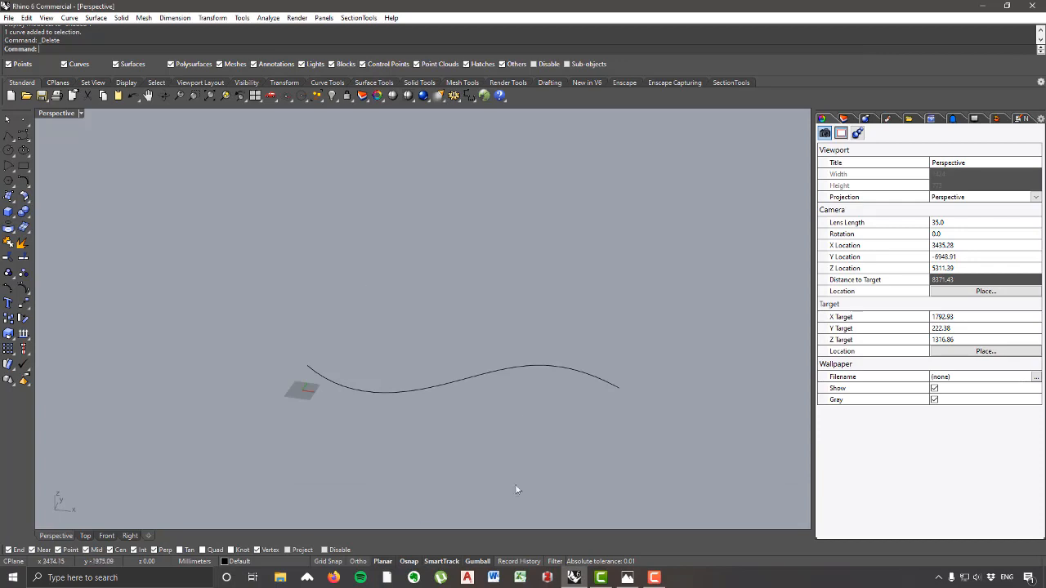
scroll(507, 341, down, 6)
right_drag(509, 344, 484, 372)
scroll(483, 373, up, 6)
drag(495, 397, 452, 197)
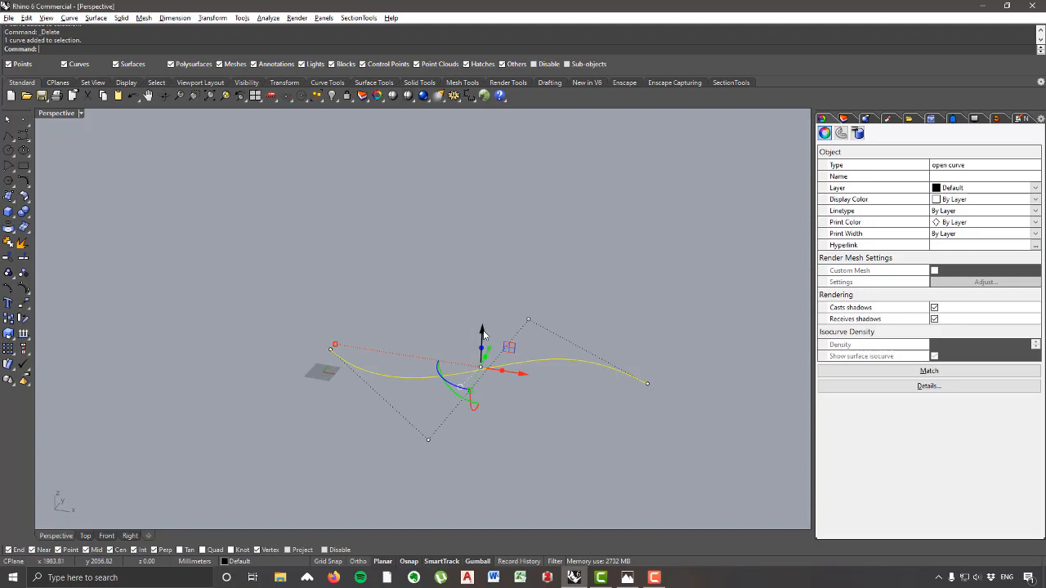
drag(482, 334, 504, 142)
key(alt)
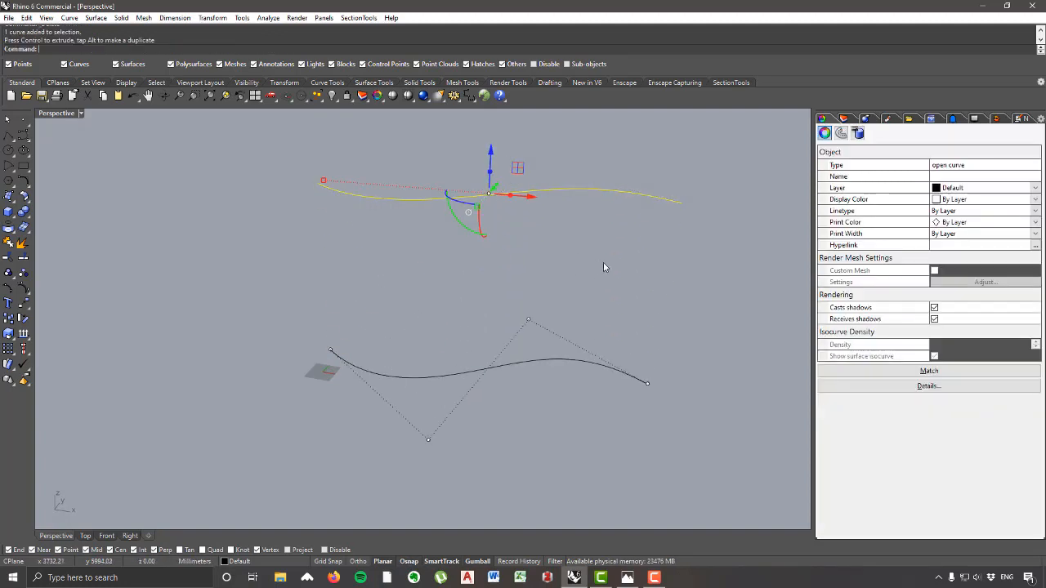
click(603, 267)
right_drag(604, 268, 591, 276)
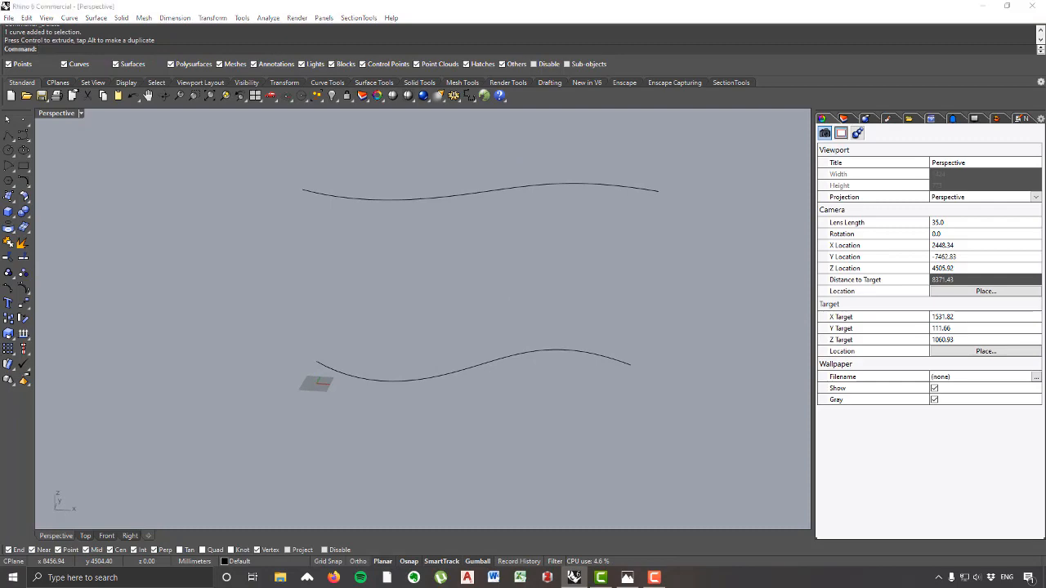
Step: Arrange the Grasshopper window beside the curves in the viewport and add a Curve parameter to the empty canvas
drag(1045, 121, 828, 20)
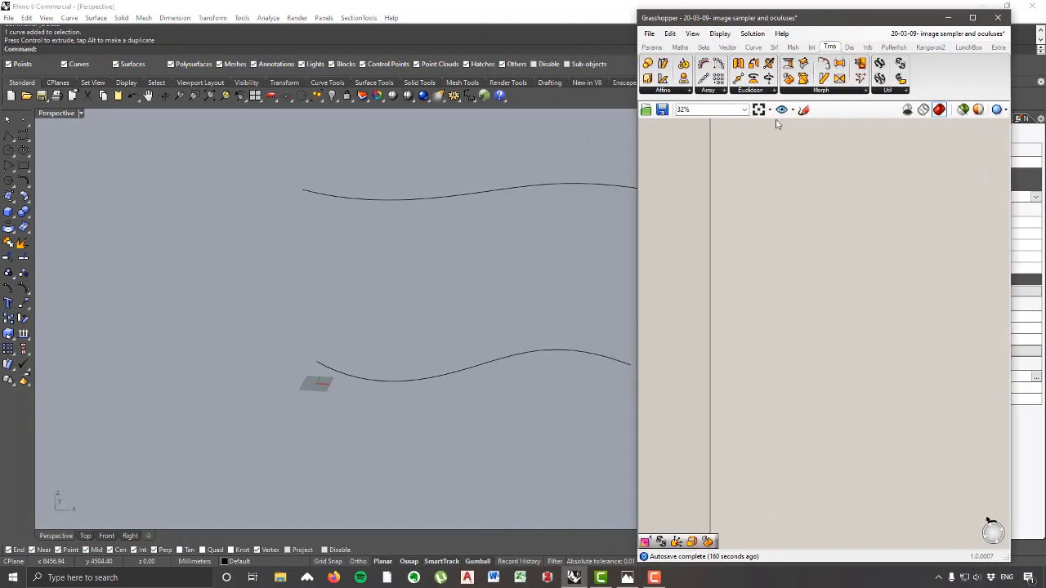
drag(639, 204, 542, 199)
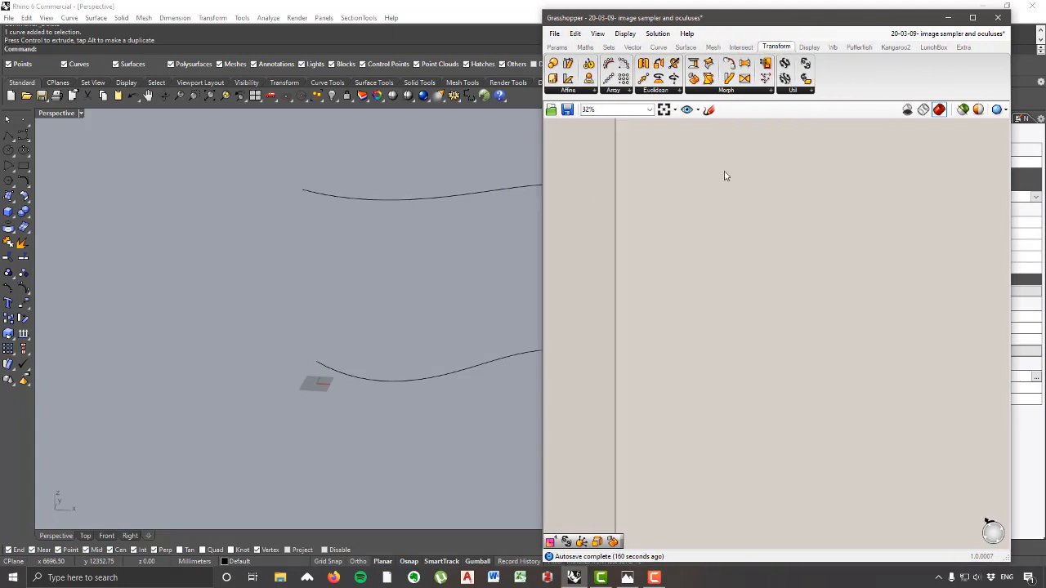
drag(602, 40, 707, 30)
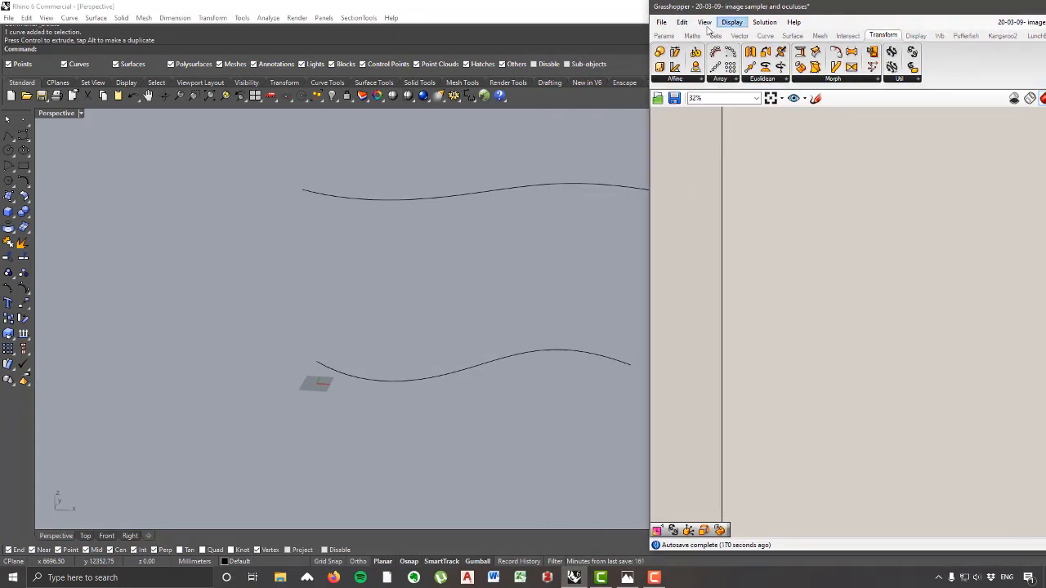
click(664, 36)
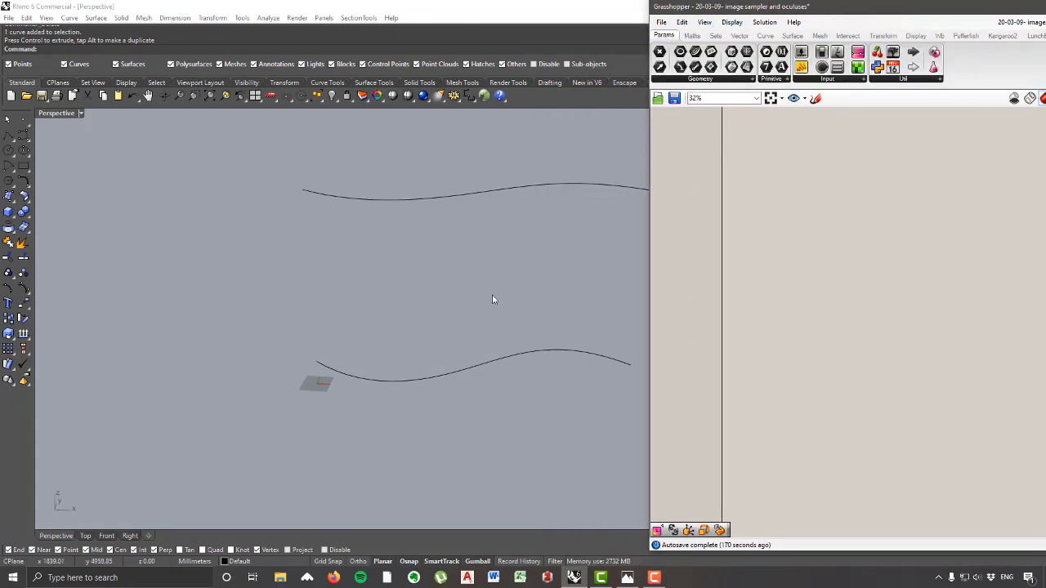
click(690, 80)
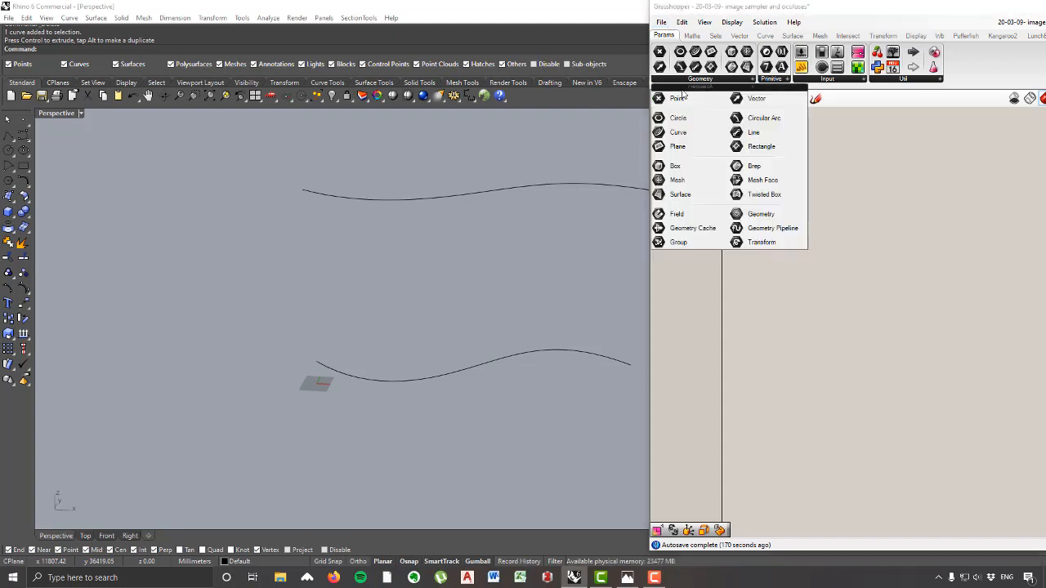
click(675, 142)
click(766, 155)
scroll(766, 154, up, 1)
scroll(765, 155, up, 4)
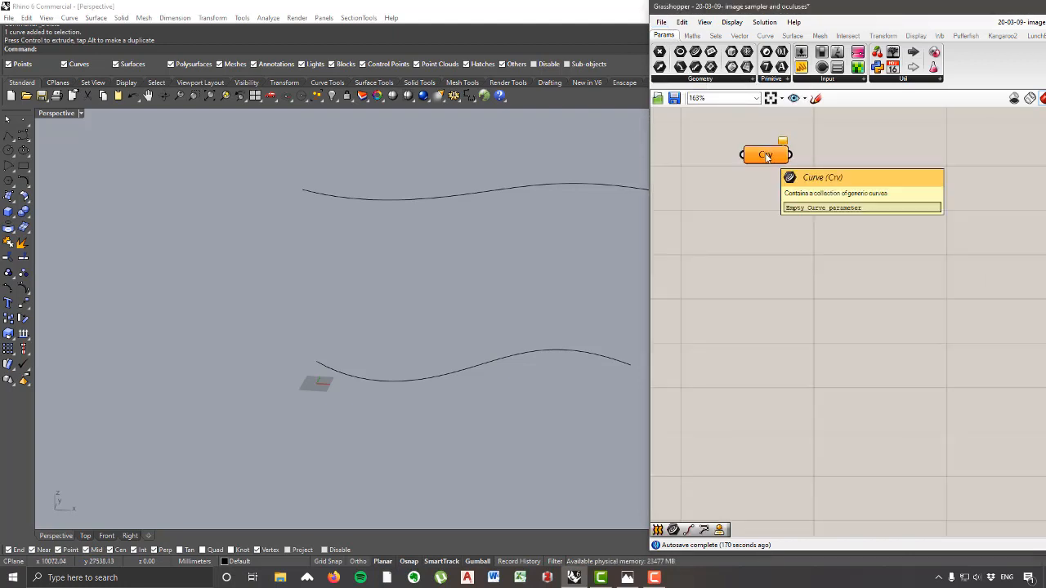
Step: Reference both the lower and the upper wavy curves in the Curve parameter
right_click(766, 155)
click(822, 325)
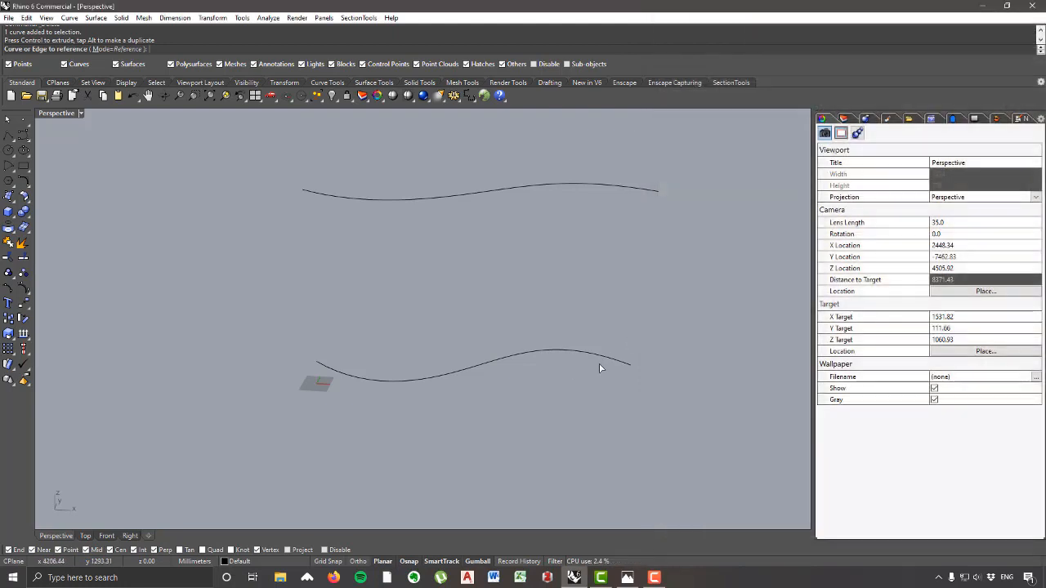
click(596, 356)
click(546, 187)
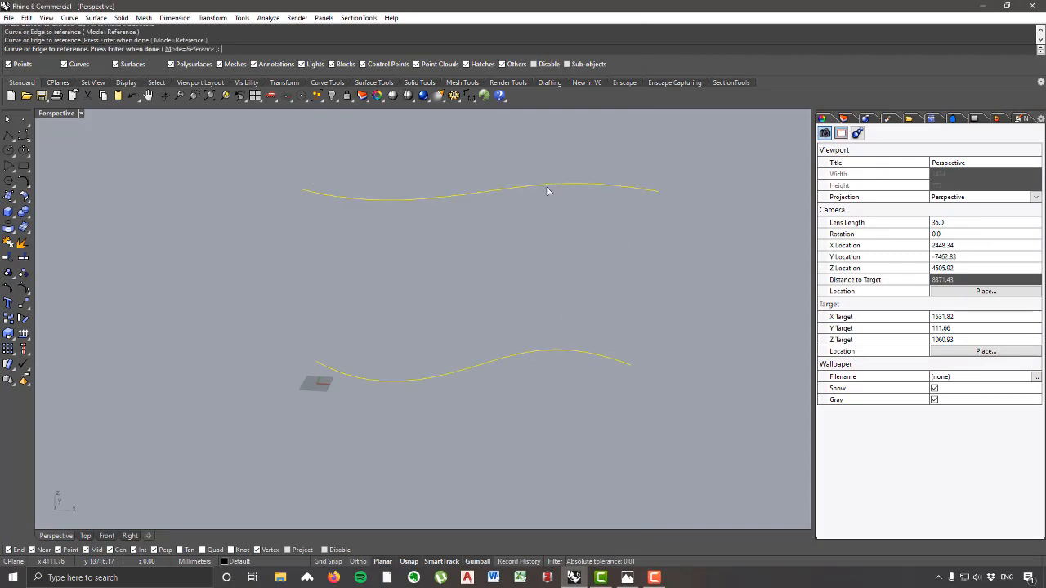
key(Return)
Step: Rename the Curve parameter to Input Curves
right_click(768, 162)
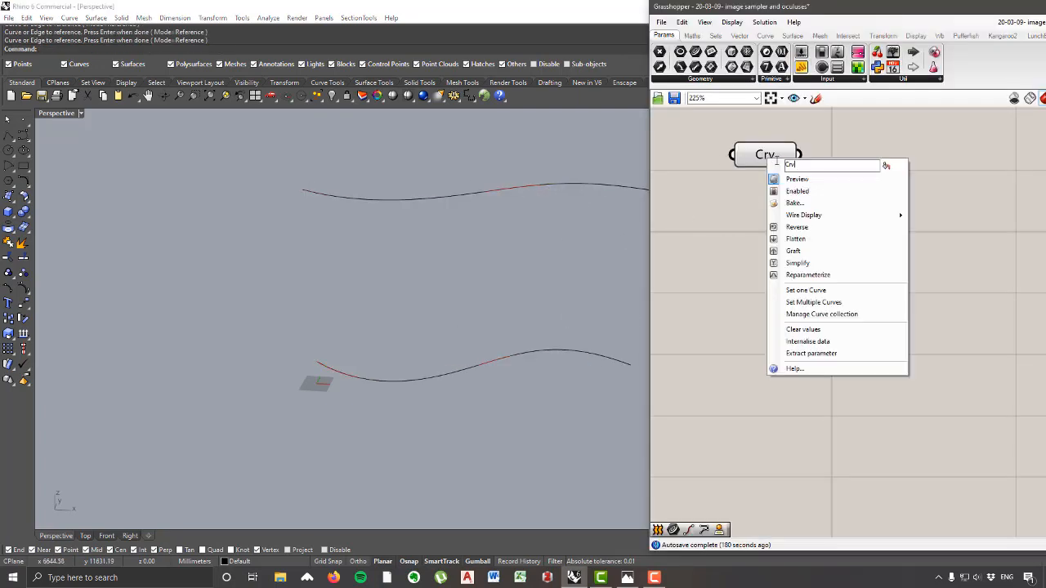
key(BackSpace)
text(Input Curves)
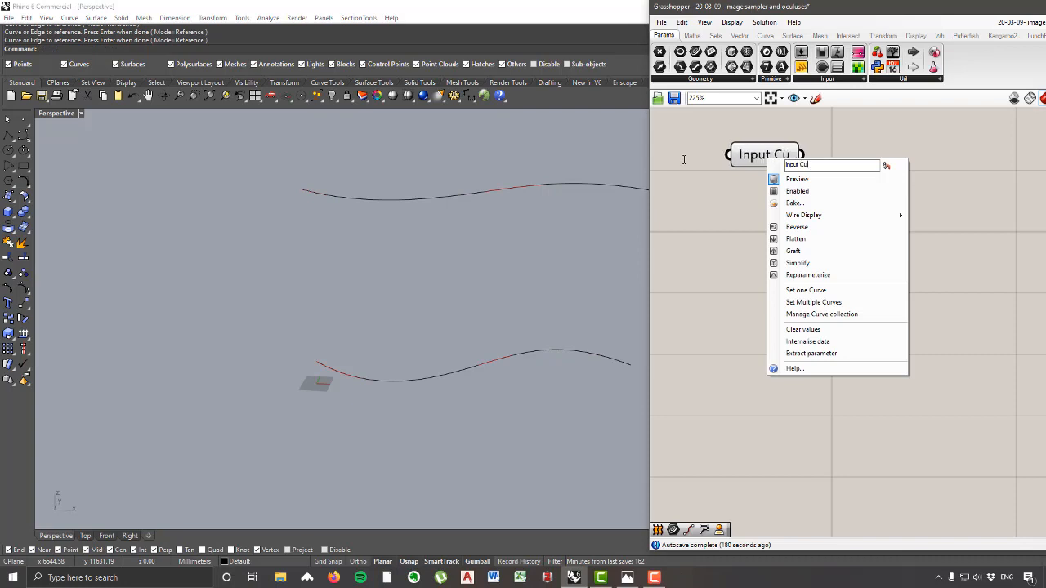
click(707, 240)
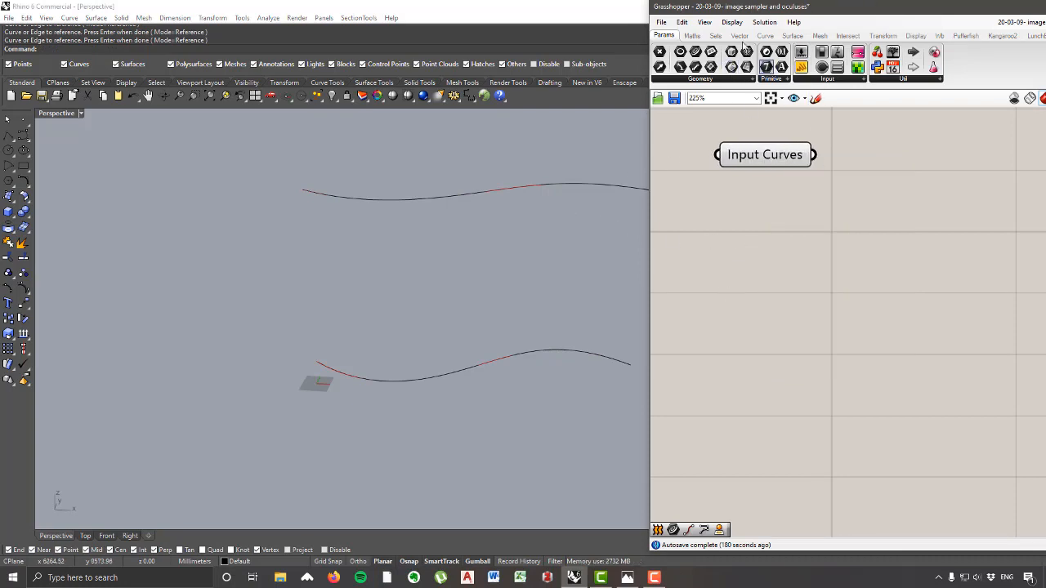
Step: Add a Loft component and connect Input Curves to its curves input
click(767, 36)
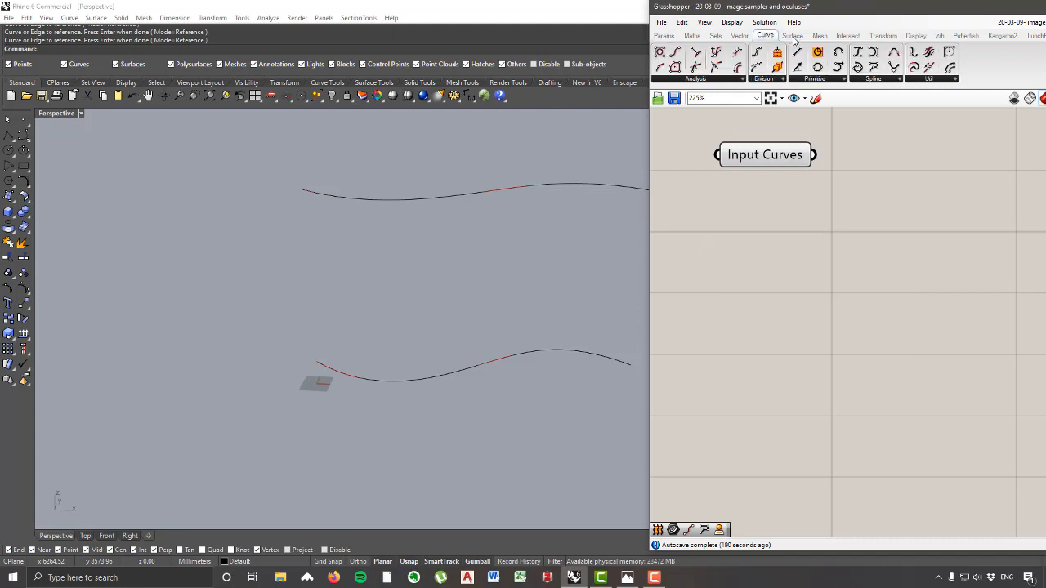
click(792, 36)
click(792, 80)
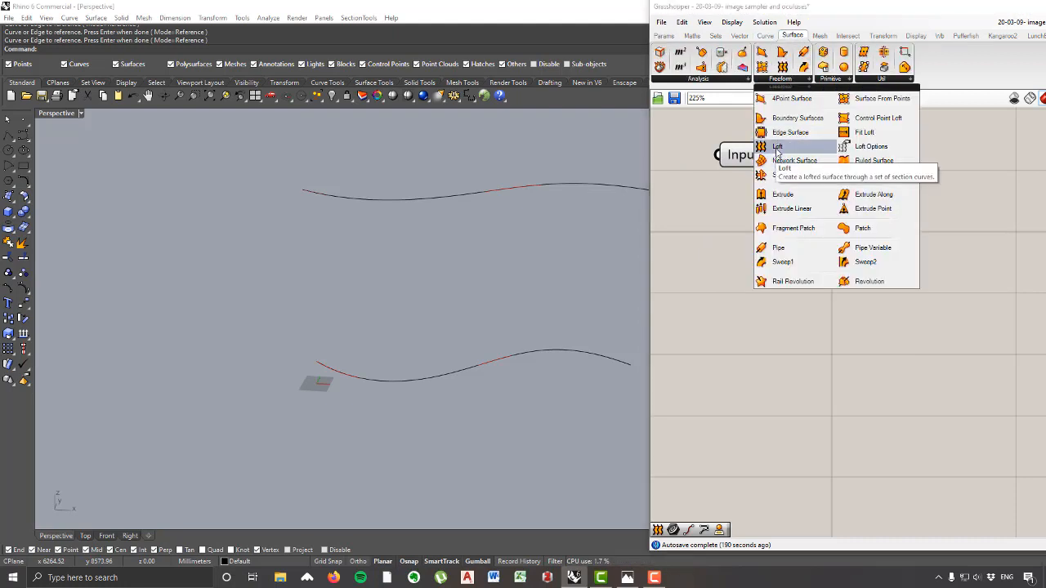
click(777, 147)
click(867, 269)
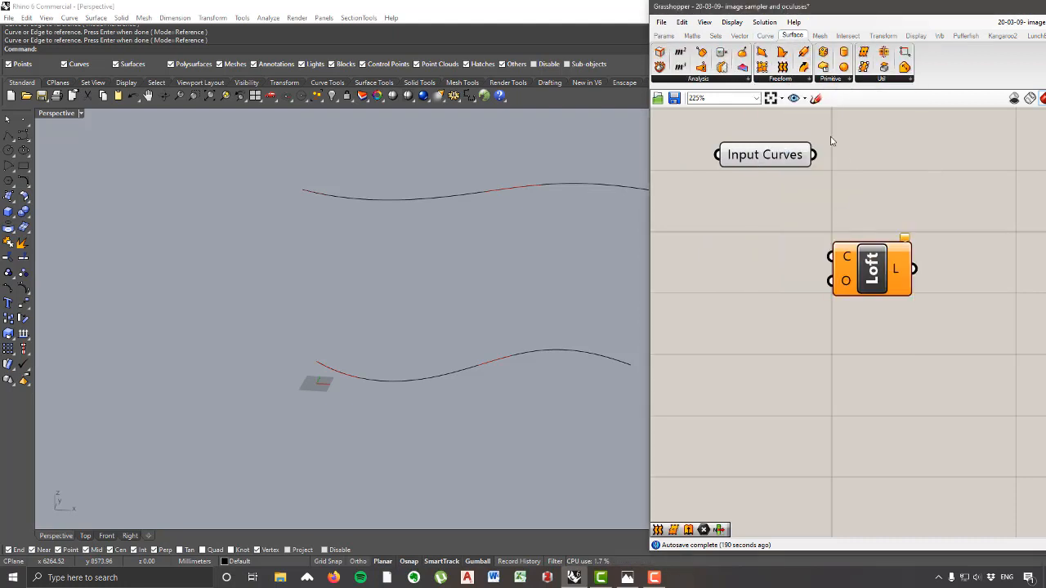
drag(825, 180, 887, 295)
Step: Examine the shape of the lofted wall surface from several angles and distances
right_drag(523, 363, 463, 353)
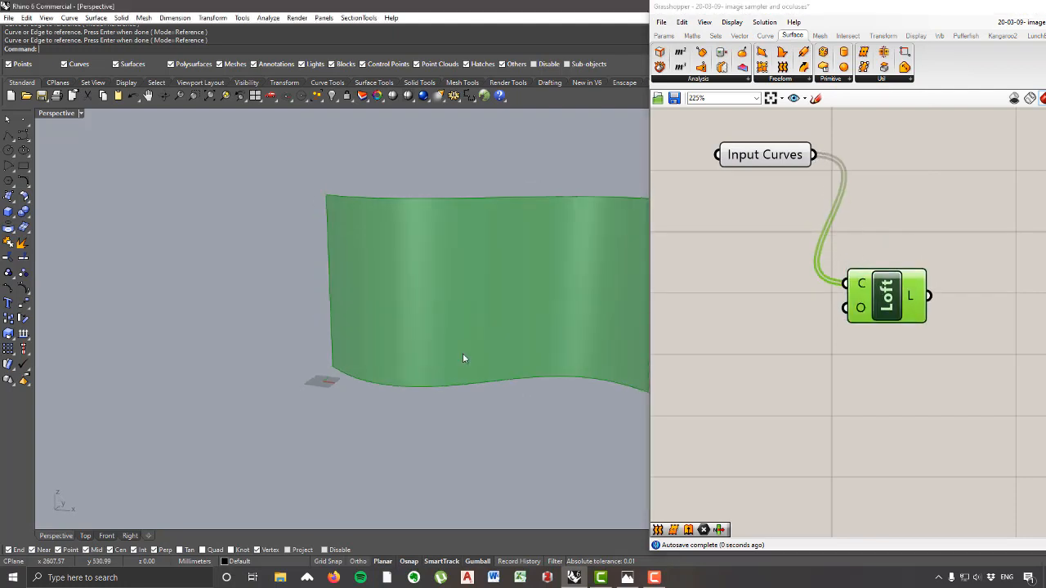
scroll(379, 353, down, 3)
scroll(451, 324, up, 3)
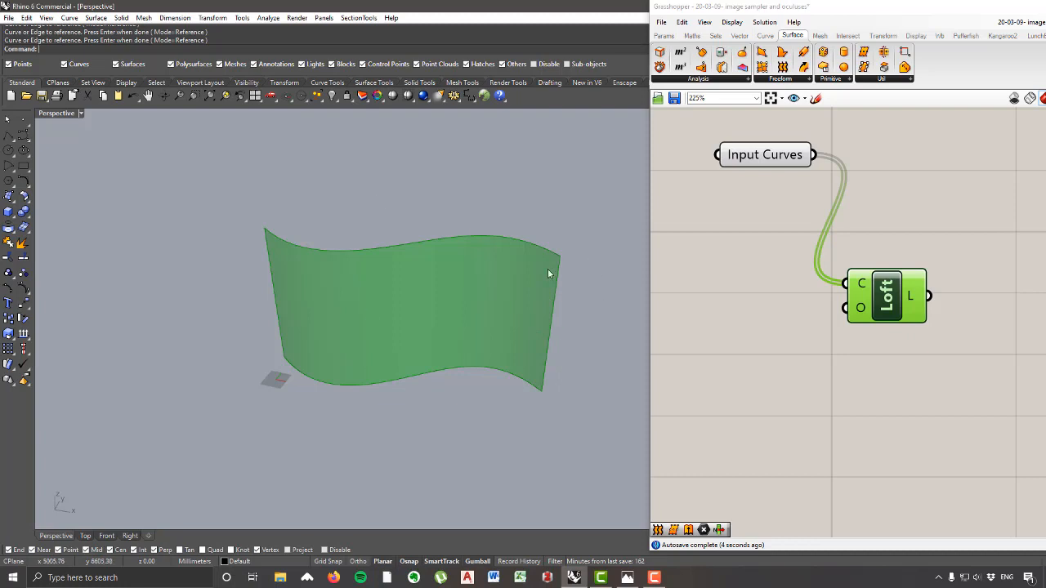
right_drag(406, 269, 446, 302)
scroll(437, 330, down, 3)
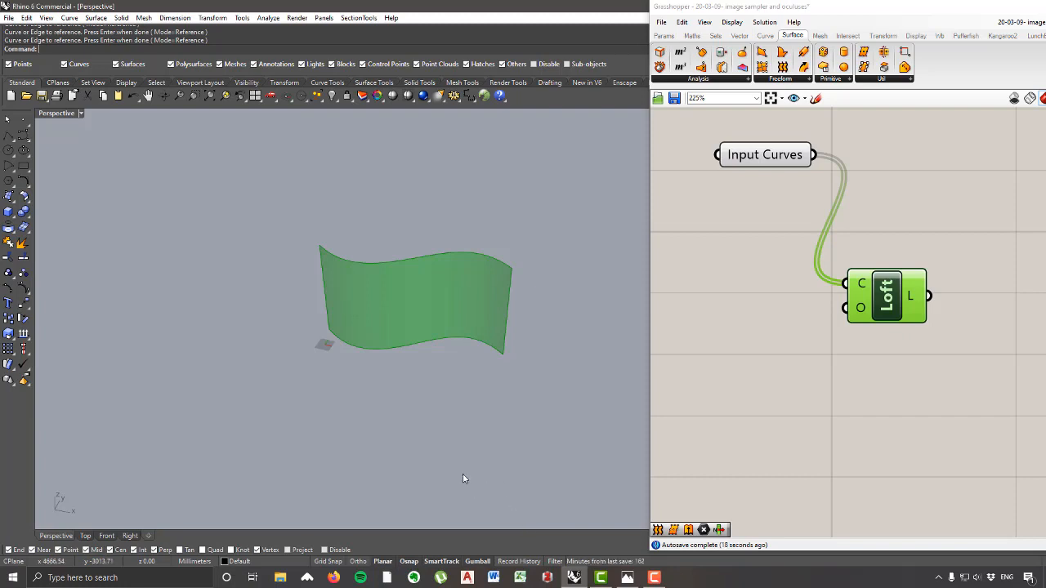
right_drag(788, 401, 700, 397)
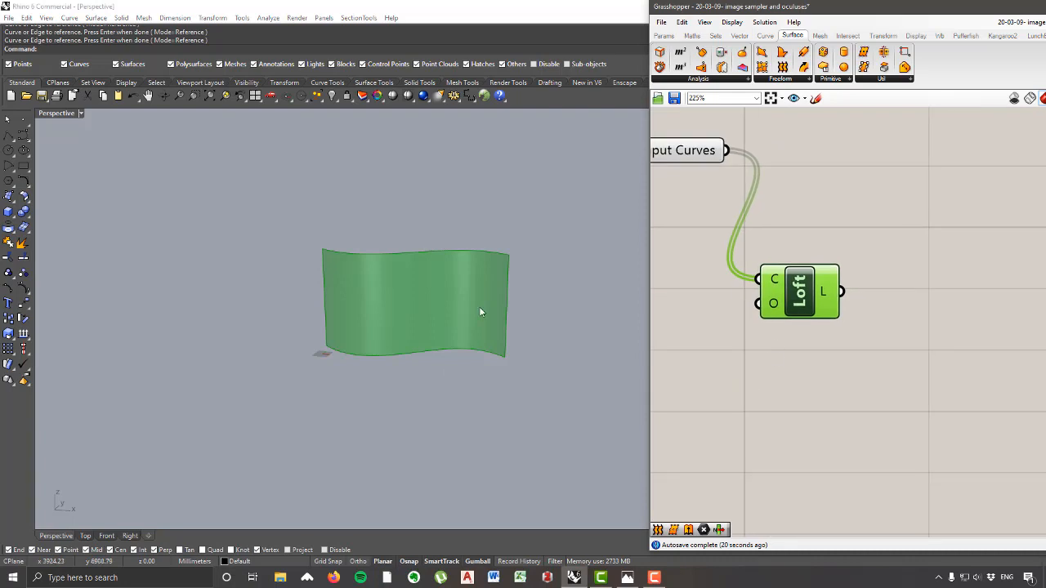
scroll(433, 281, up, 3)
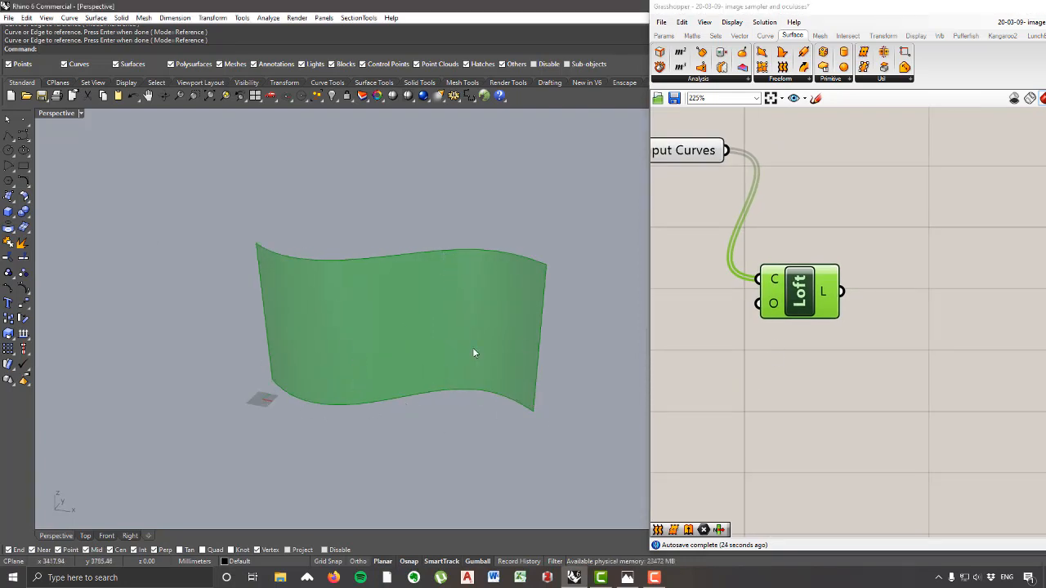
Step: Inspect how the lofted surface curves between its lower and upper edges, from near and far
scroll(433, 358, down, 5)
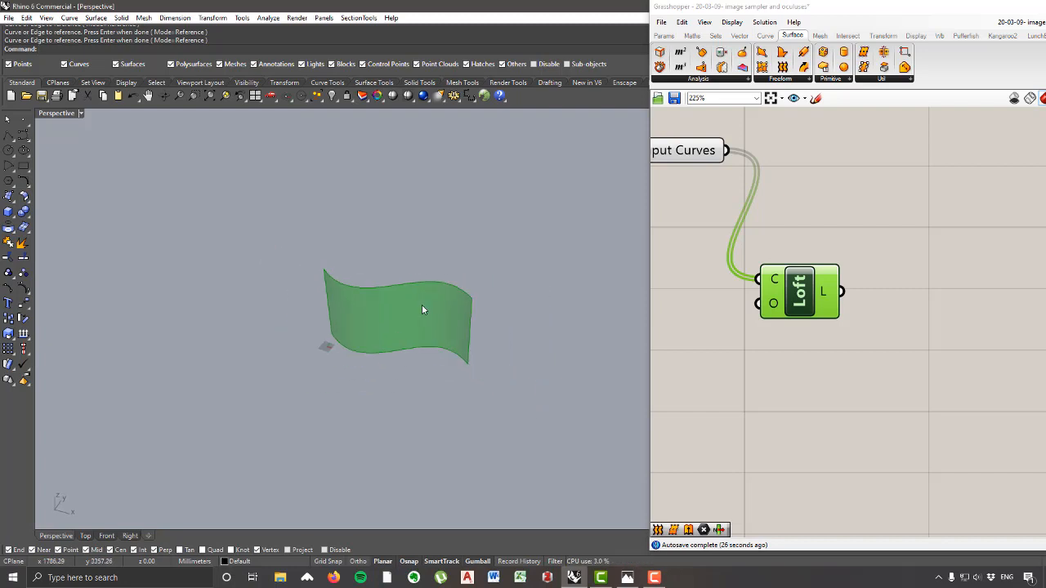
right_drag(421, 306, 517, 423)
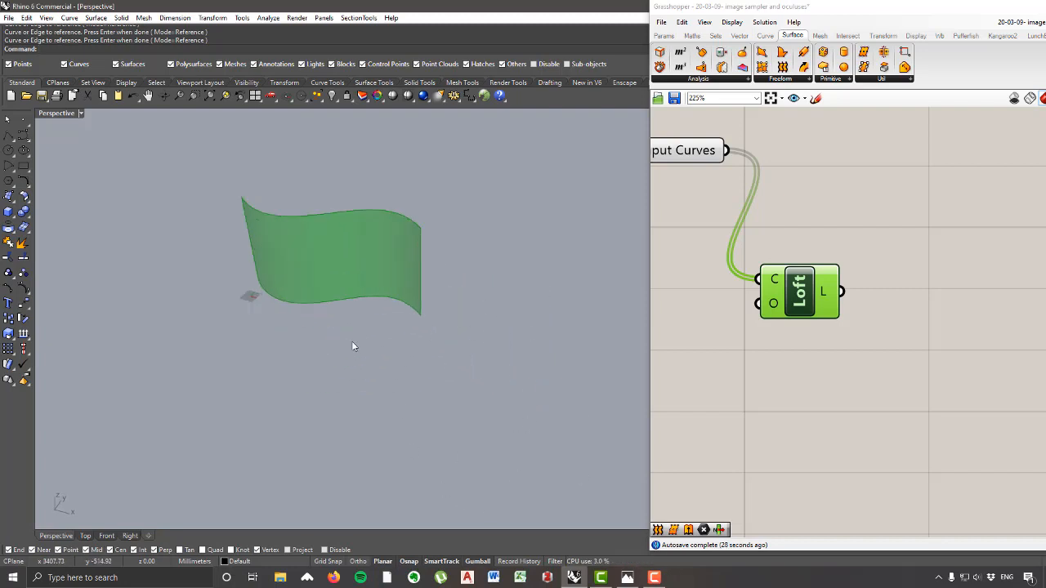
right_drag(352, 343, 495, 398)
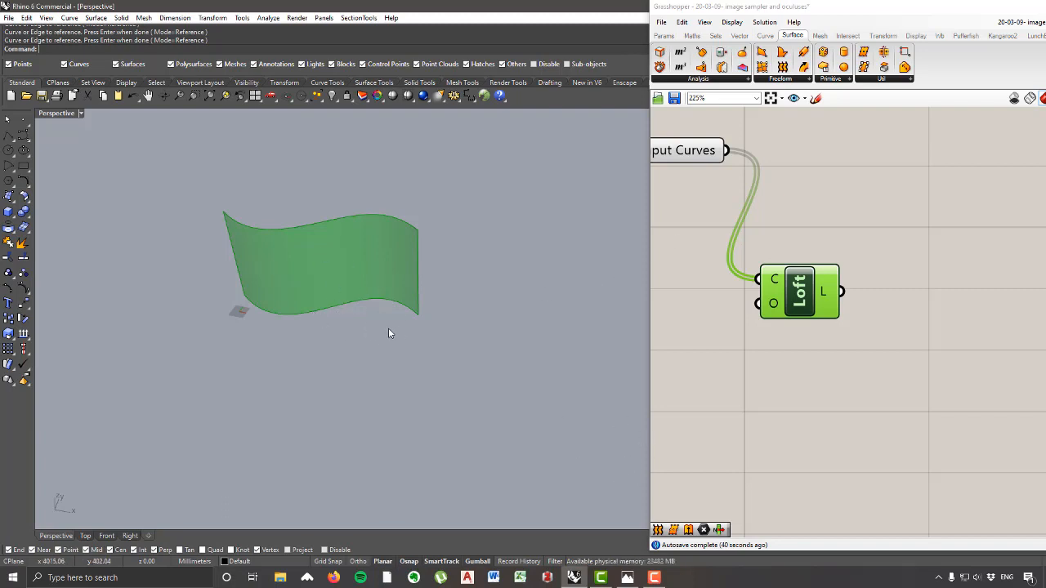
scroll(302, 260, up, 3)
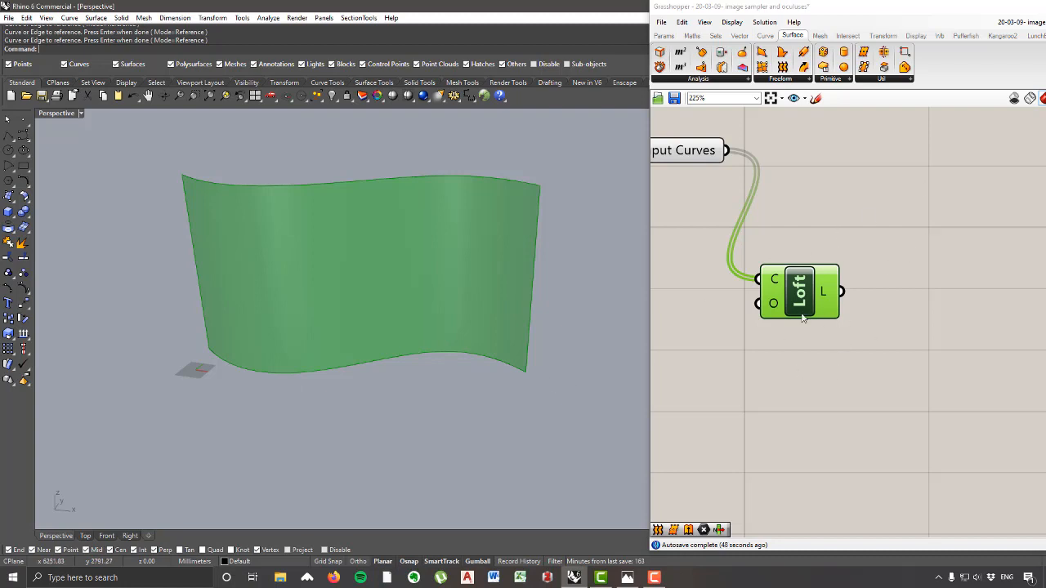
scroll(803, 319, down, 2)
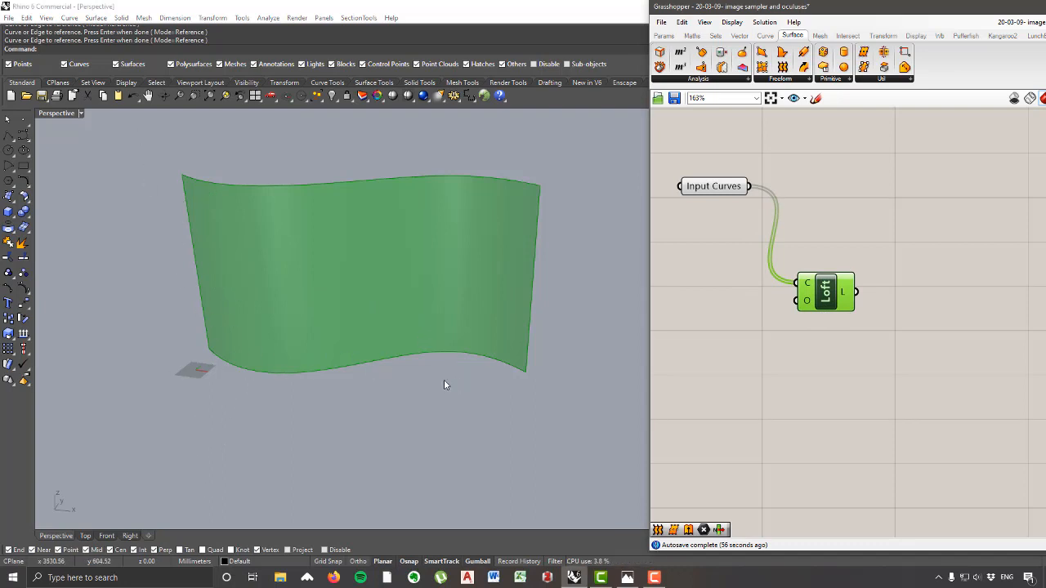
right_drag(476, 378, 471, 384)
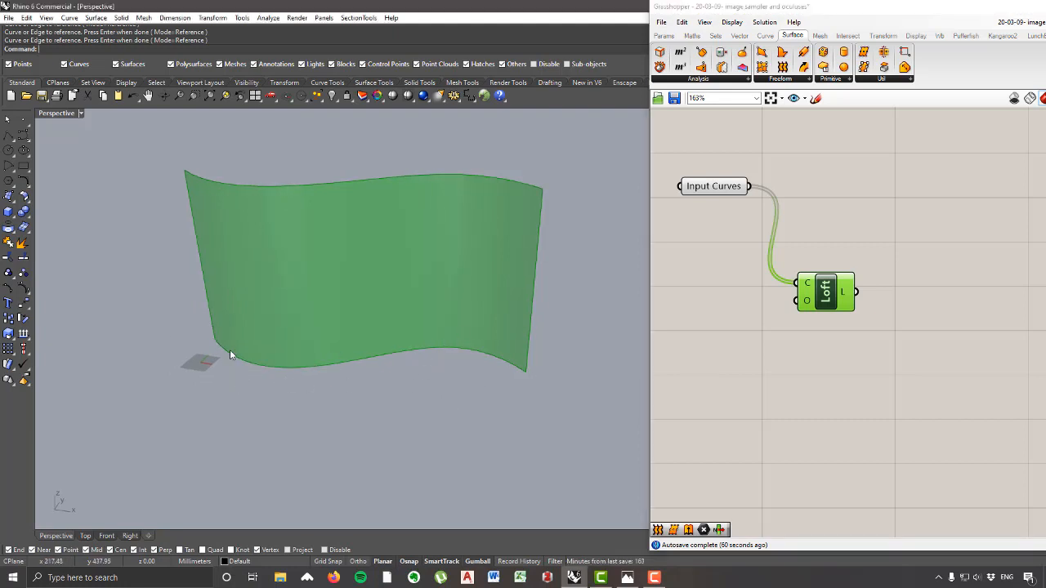
right_drag(233, 356, 251, 355)
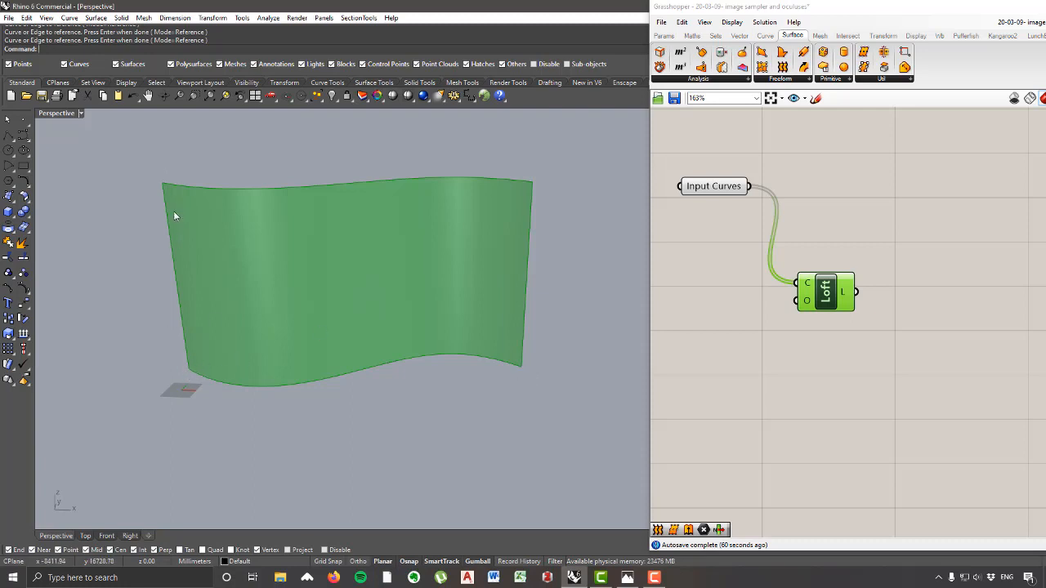
Step: Add a Surface parameter beside the Loft component and connect the loft output to it
right_click(847, 296)
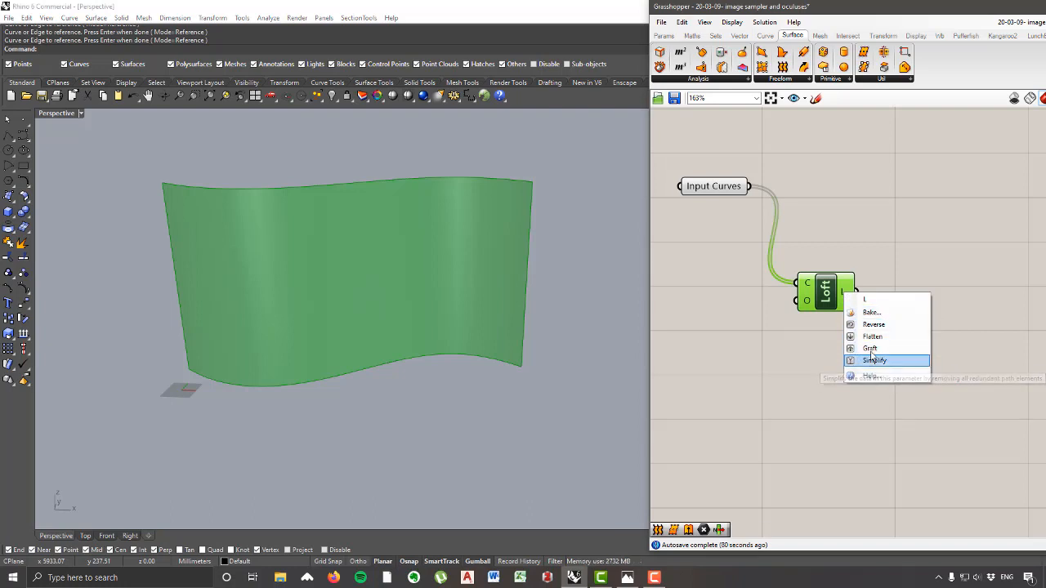
click(663, 37)
click(711, 80)
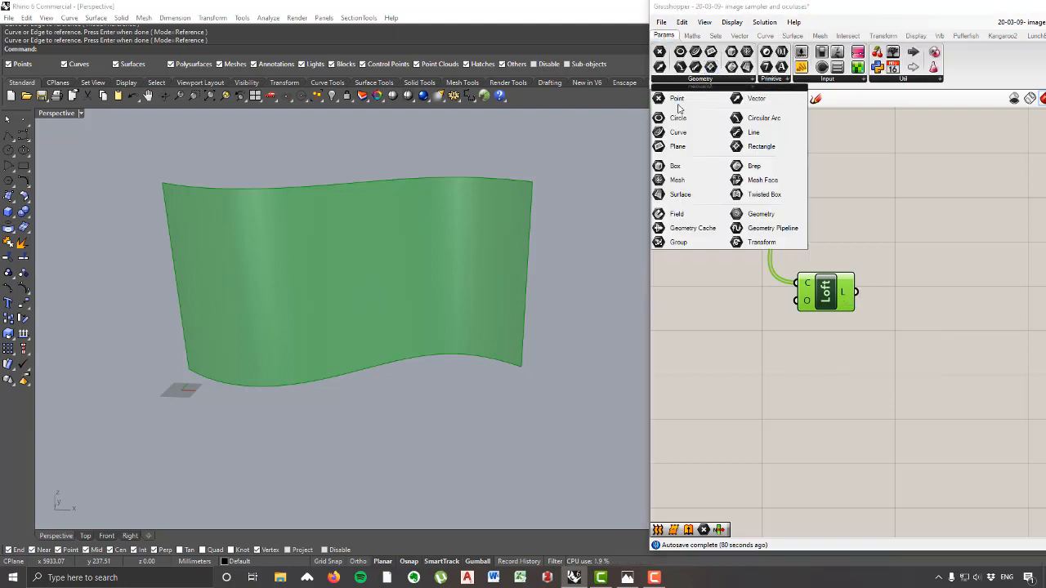
click(681, 196)
click(915, 319)
drag(861, 296, 907, 292)
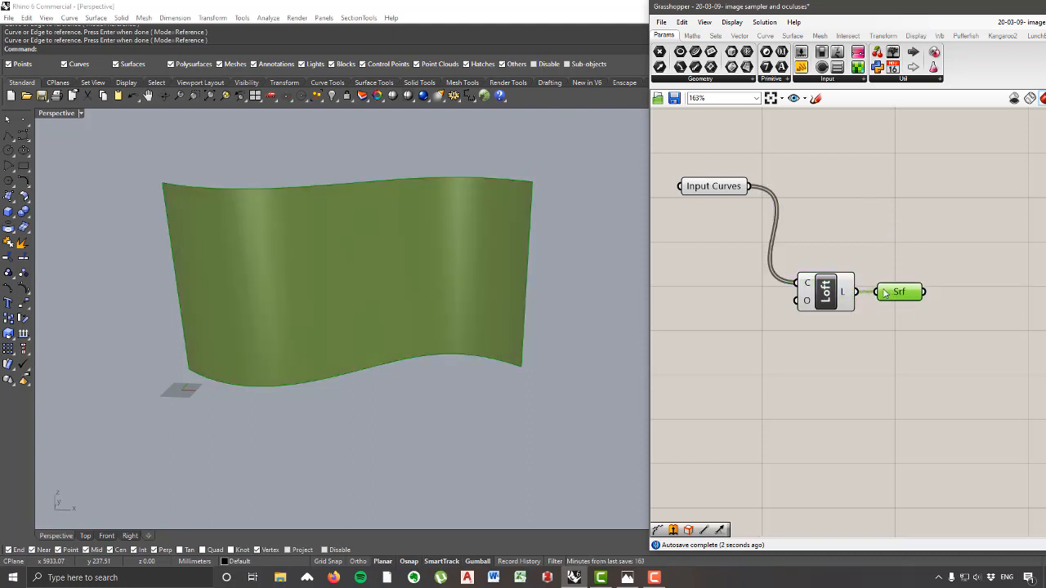
Step: Reparameterize the Surface parameter and reposition it slightly above the Loft component's output
right_click(886, 294)
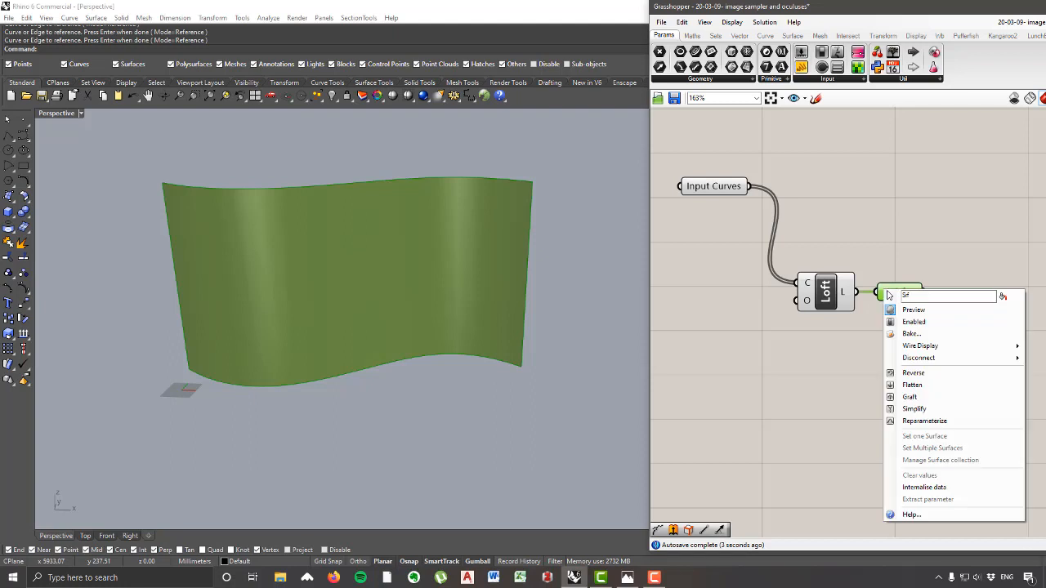
click(922, 422)
drag(895, 300, 924, 381)
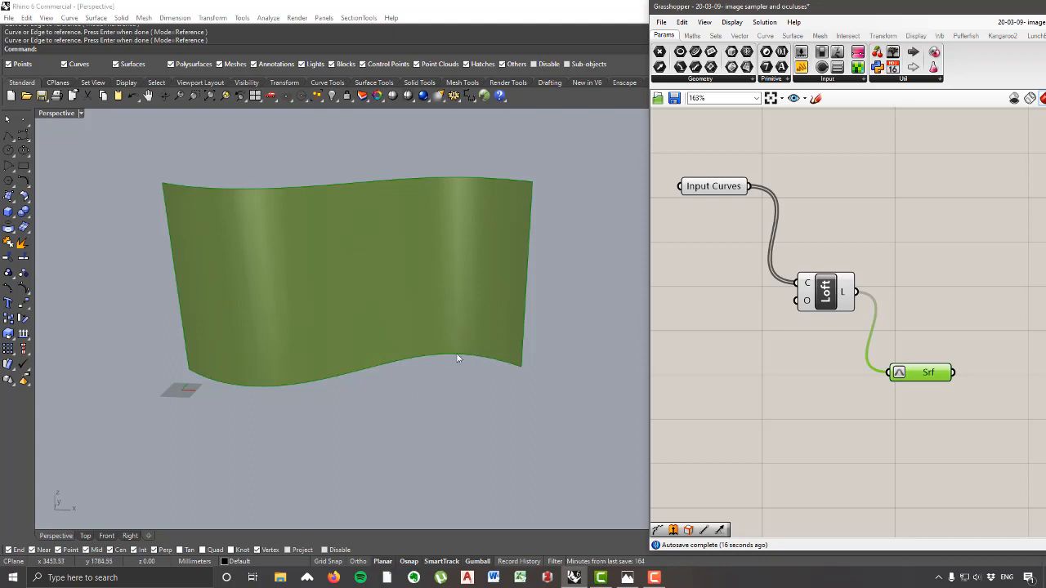
drag(933, 382, 926, 273)
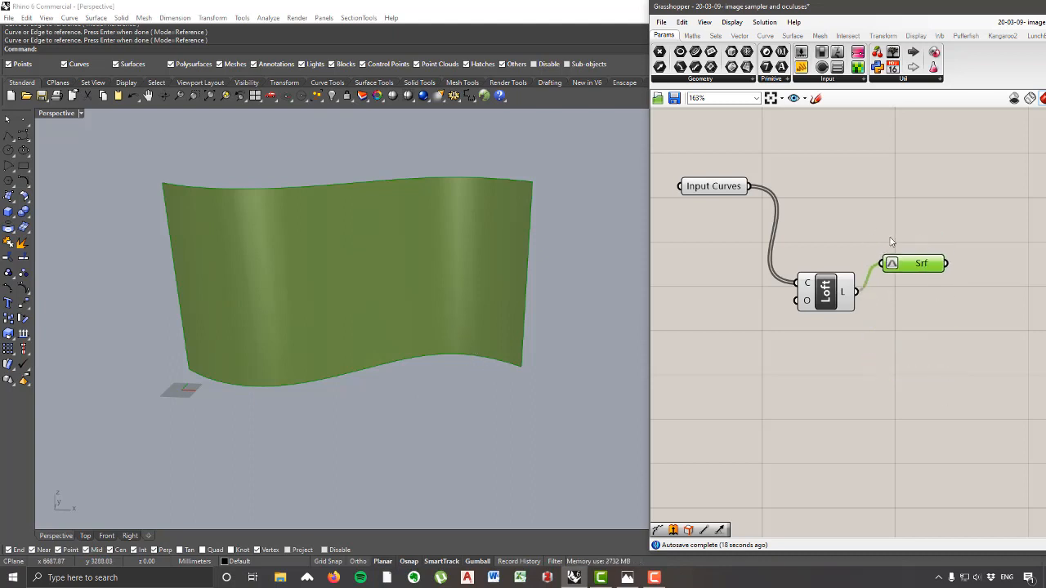
Step: Add a Divide Domain² component and connect the reparameterized surface to its domain input
scroll(891, 357, down, 3)
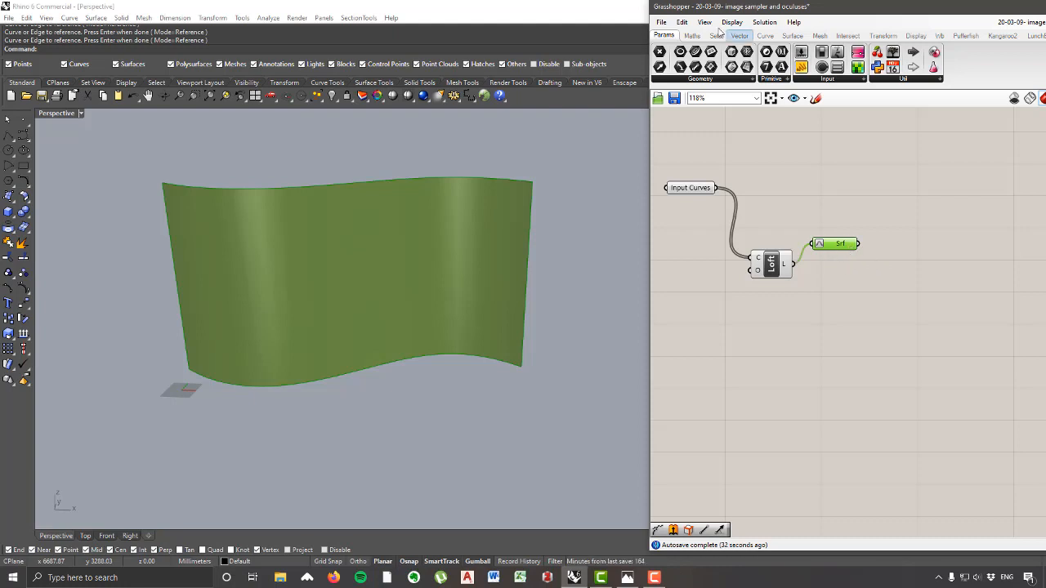
click(693, 36)
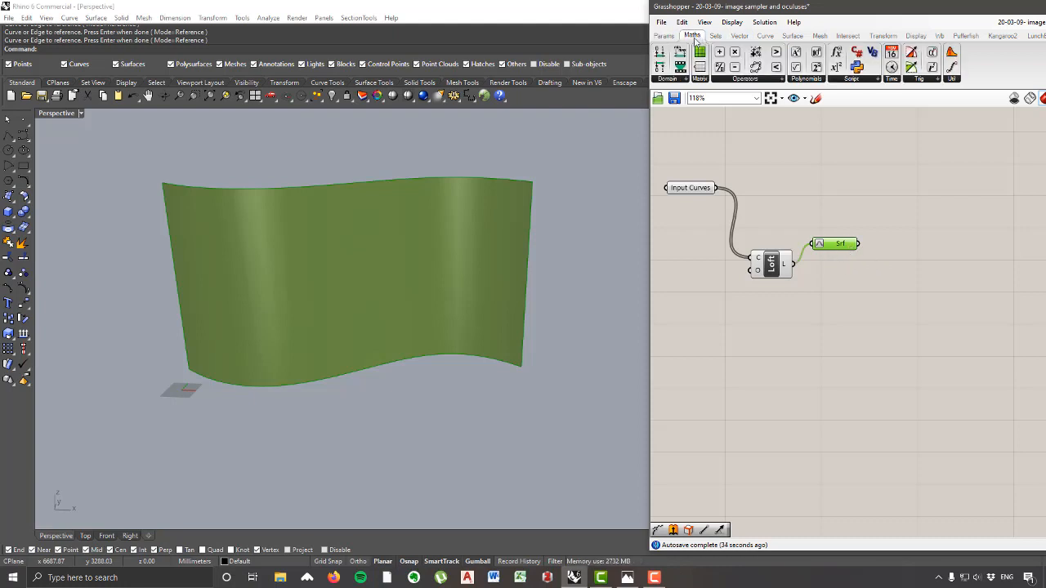
click(674, 79)
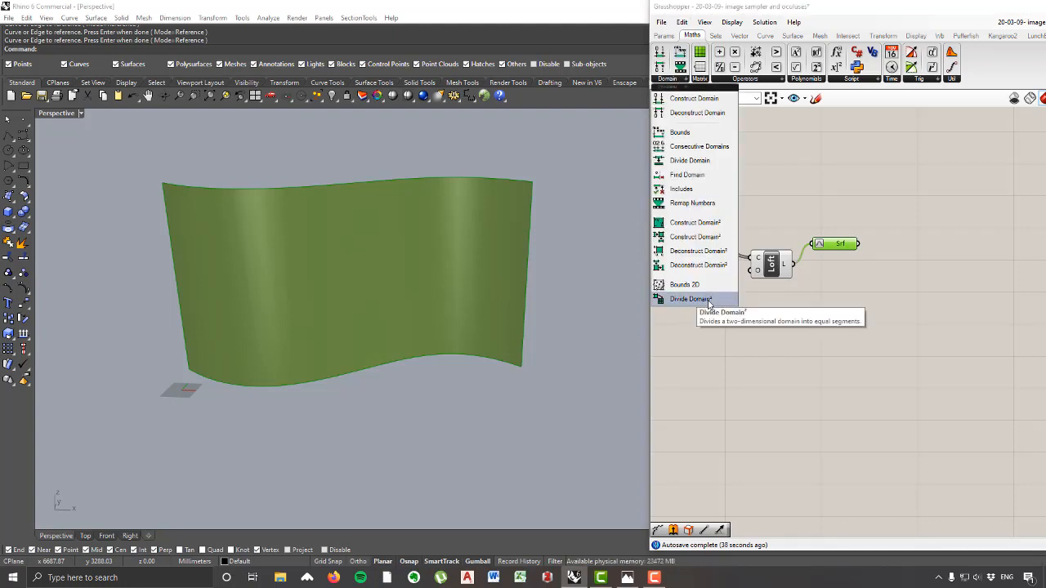
drag(708, 299, 899, 286)
scroll(890, 282, up, 2)
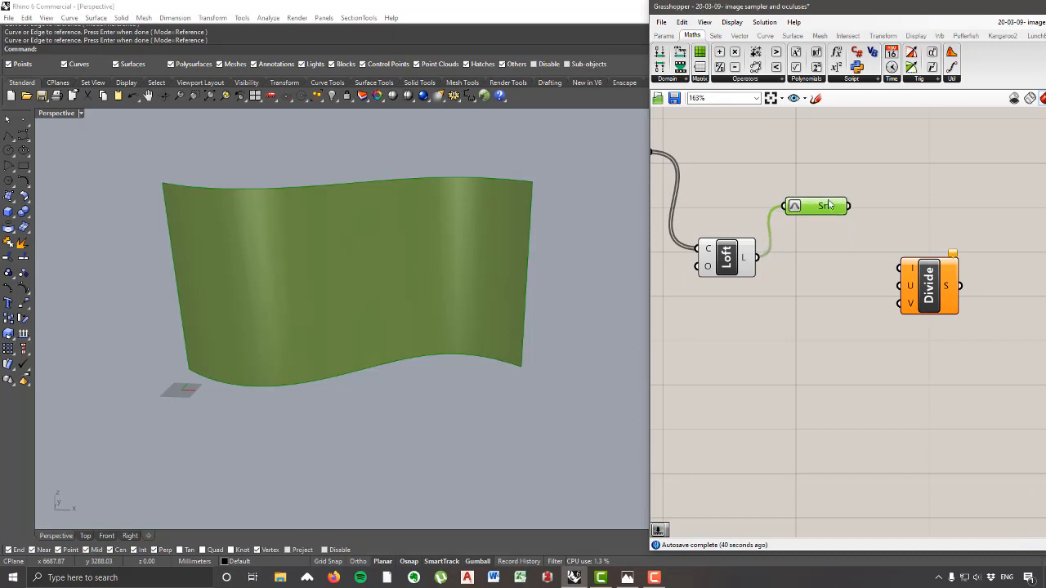
drag(828, 205, 825, 202)
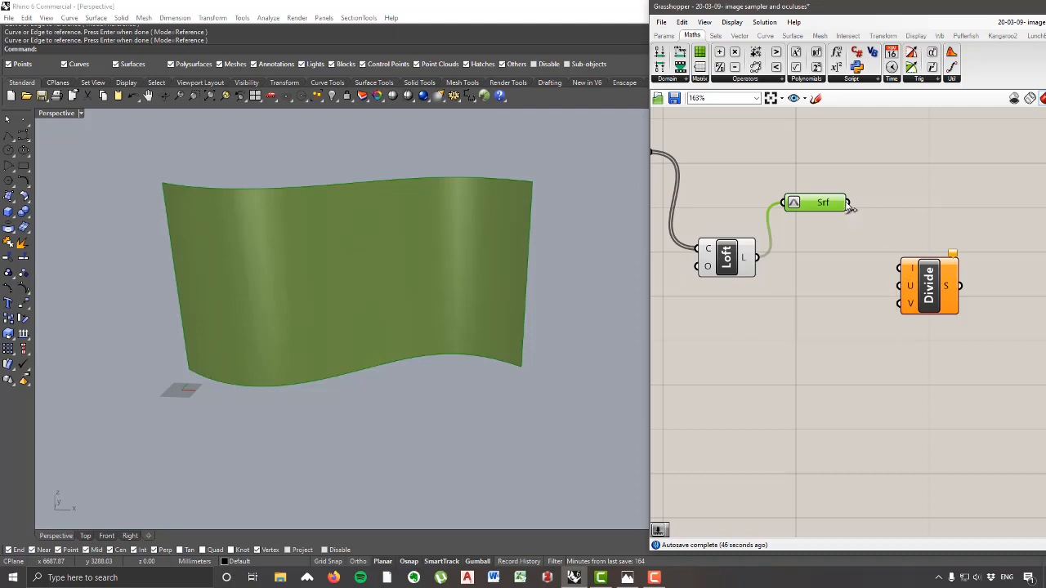
drag(849, 203, 923, 341)
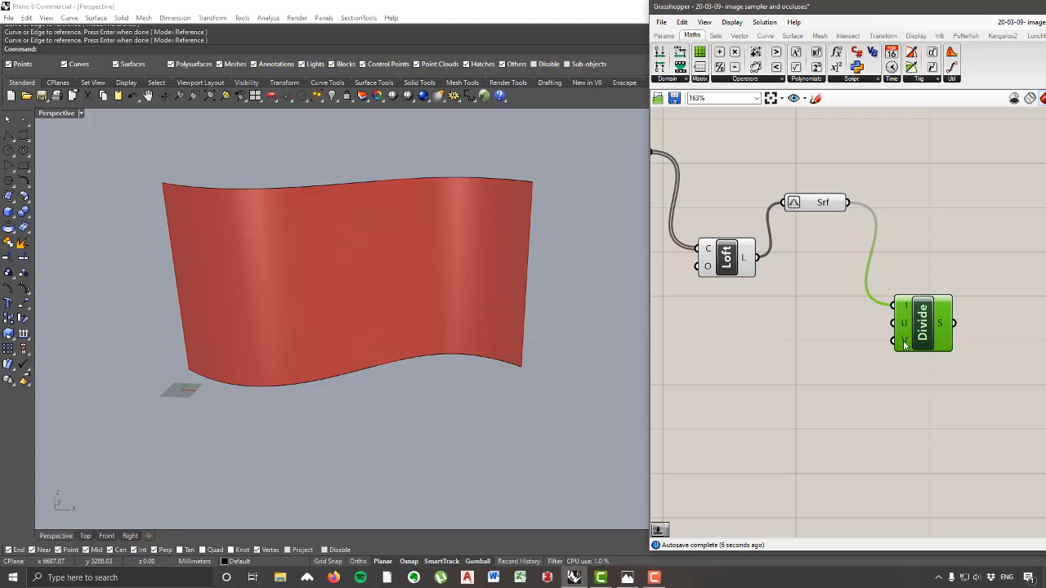
Step: Create a number slider with a value of 3 and an upper limit of 100 beside the Divide component
scroll(904, 346, down, 3)
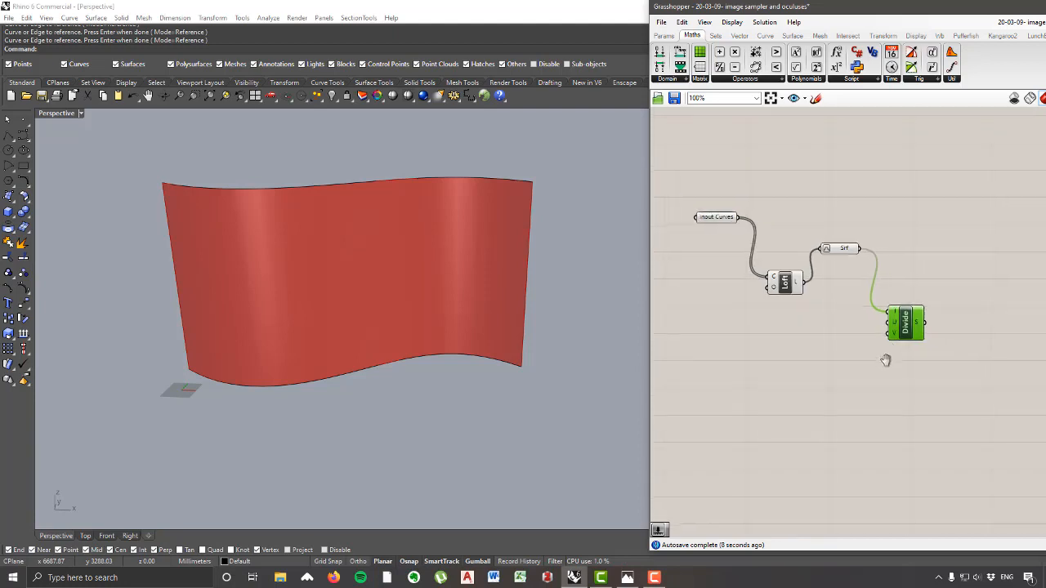
scroll(862, 291, up, 1)
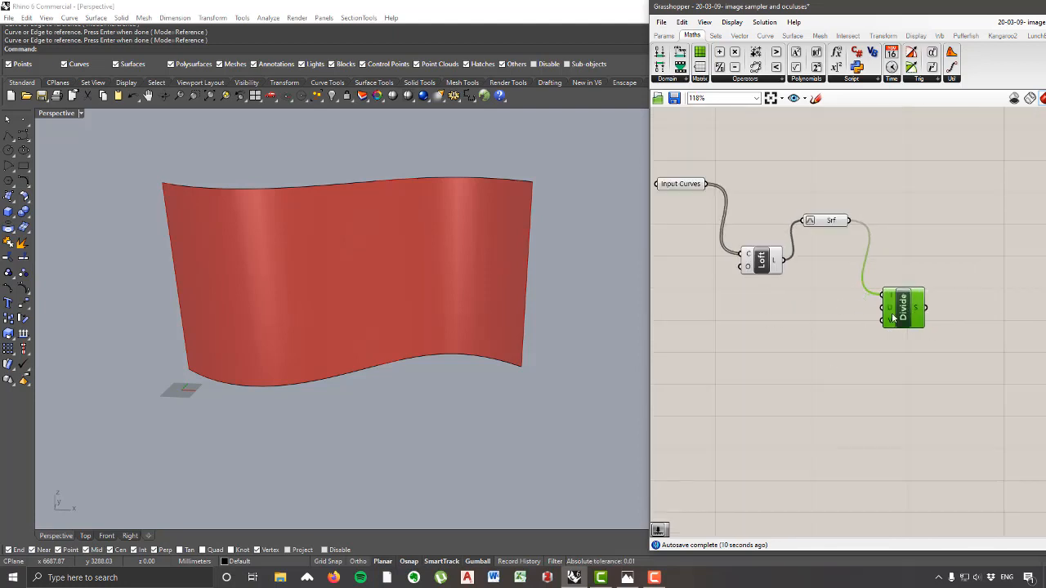
double_click(796, 340)
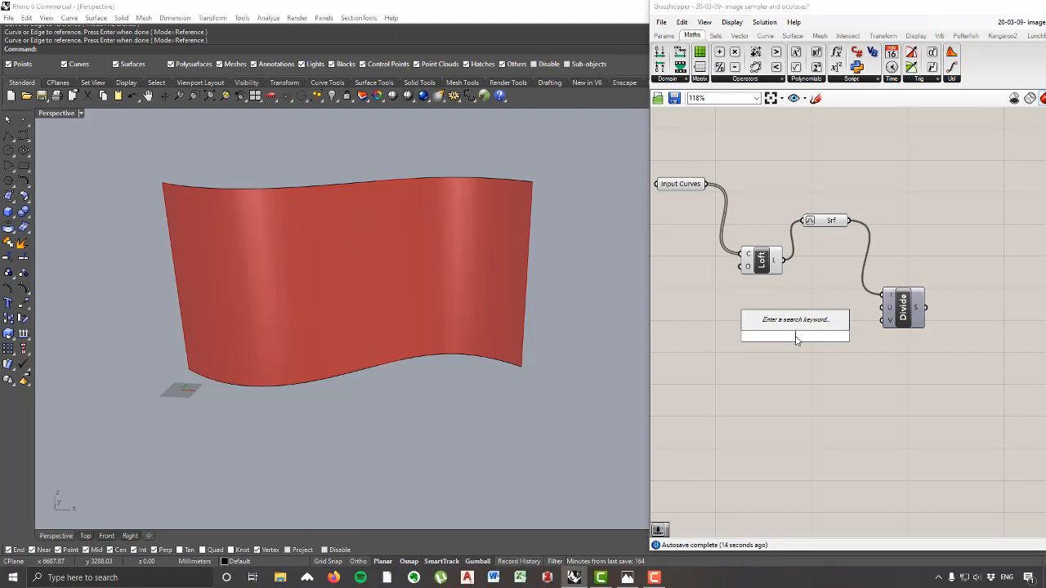
text(3)
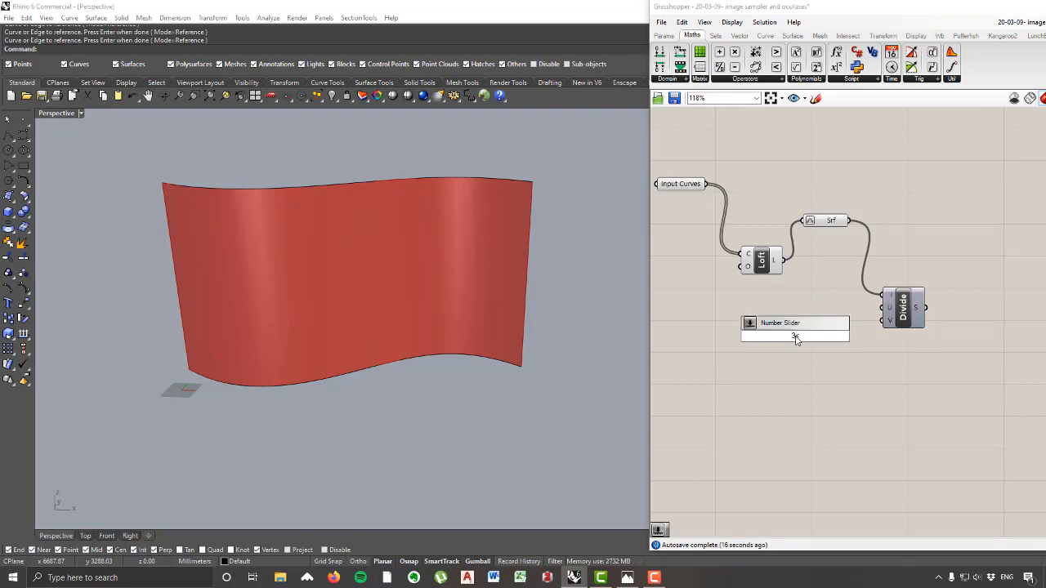
text(<100)
key(Return)
scroll(772, 336, up, 1)
Step: Duplicate the slider below the original and connect the two sliders to the U and V count inputs of Divide
click(751, 317)
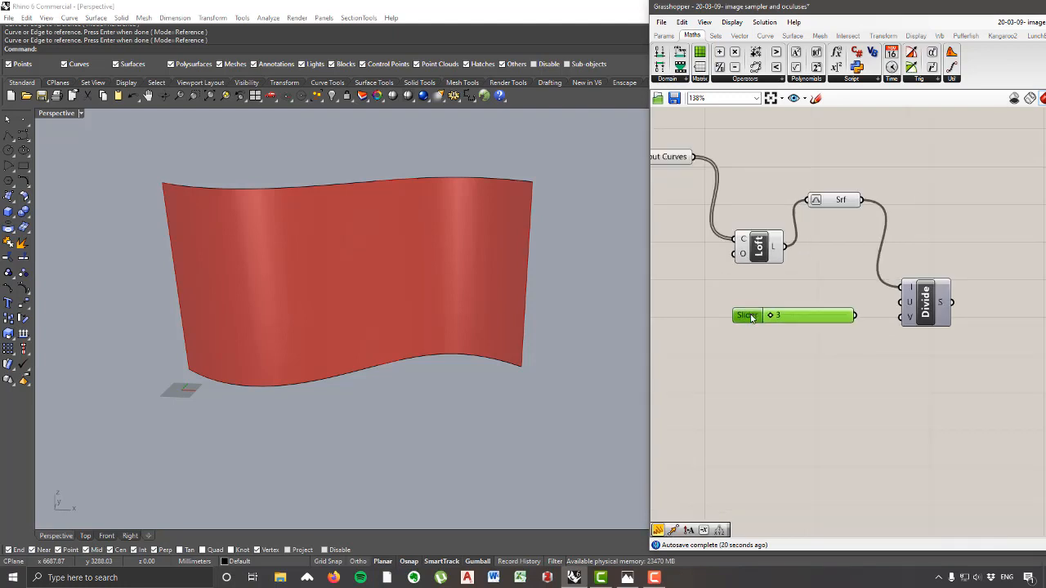
drag(751, 317, 755, 341)
drag(856, 316, 900, 303)
drag(858, 339, 926, 306)
Step: Add a Surface Box component up and to the right of the Divide component
right_drag(394, 337, 409, 318)
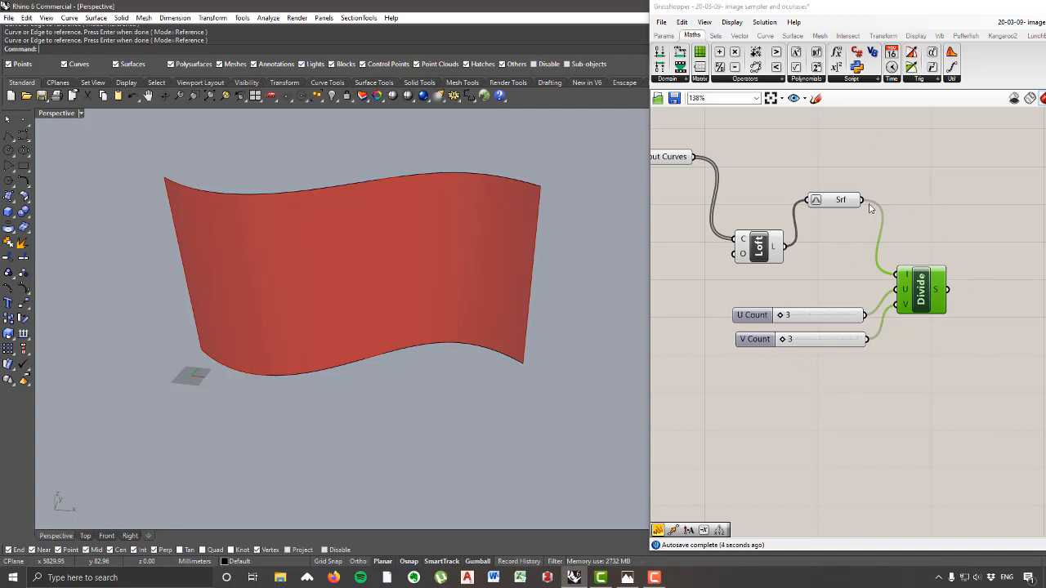
mouse_move(339, 155)
right_down()
mouse_move(350, 224)
mouse_move(261, 190)
right_up()
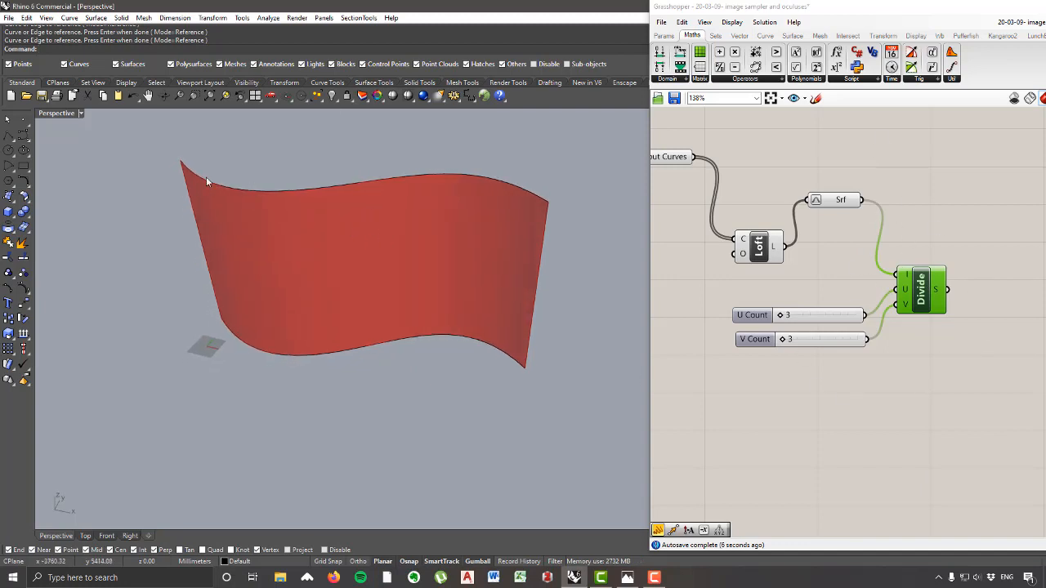
click(883, 36)
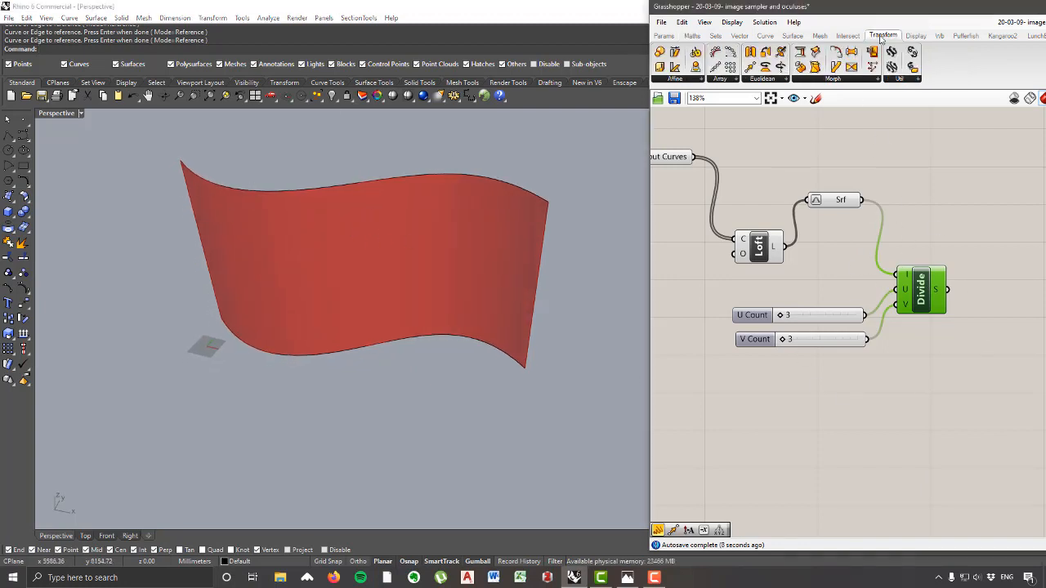
click(835, 79)
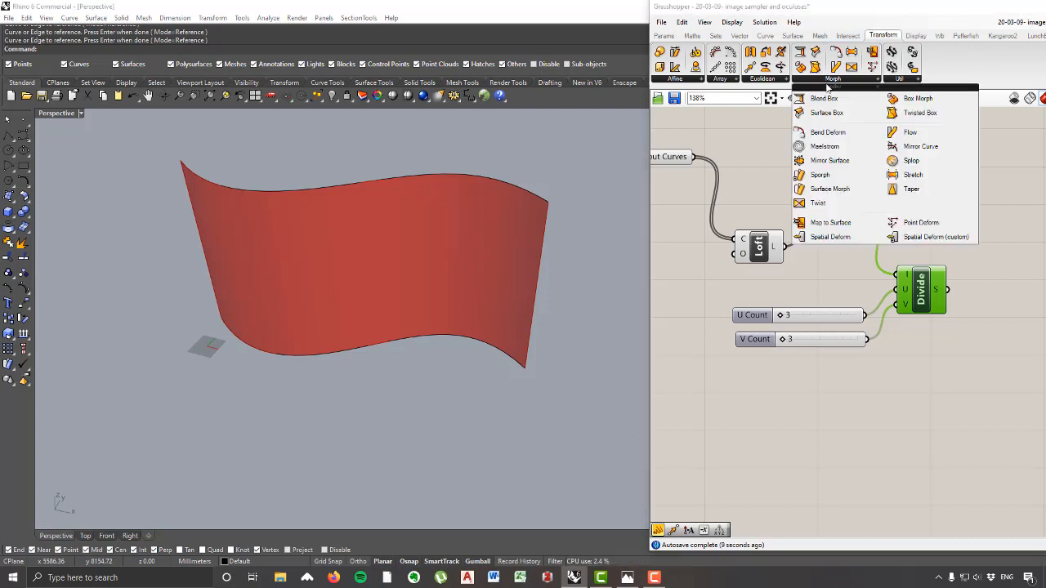
click(828, 115)
click(993, 184)
right_drag(993, 184, 905, 166)
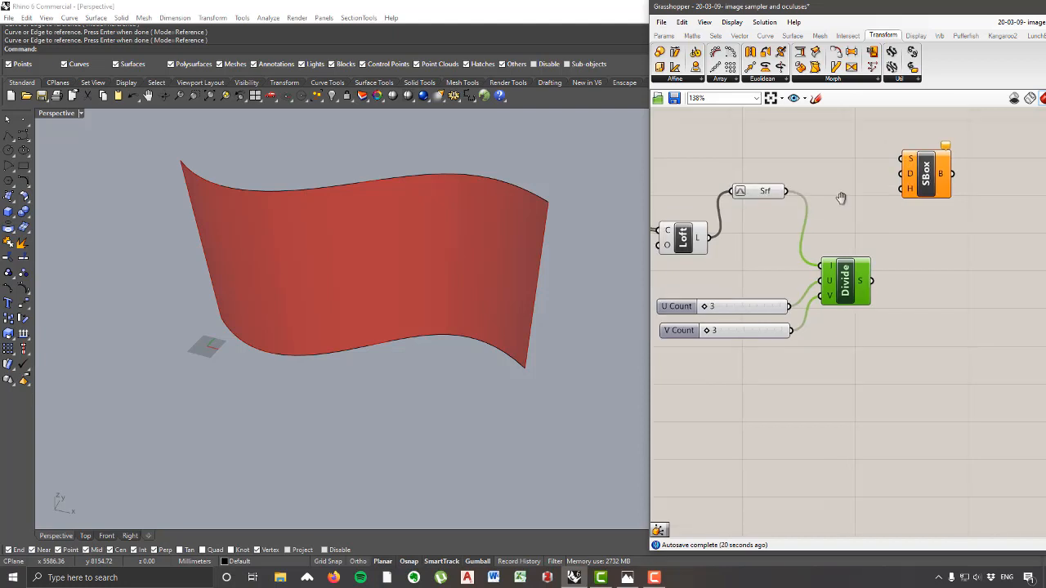
Step: Connect the surface to the Surface Box's S input and the divided domain segments to its D input
mouse_move(746, 195)
mouse_down()
mouse_move(752, 178)
mouse_move(747, 187)
mouse_up()
scroll(947, 250, down, 2)
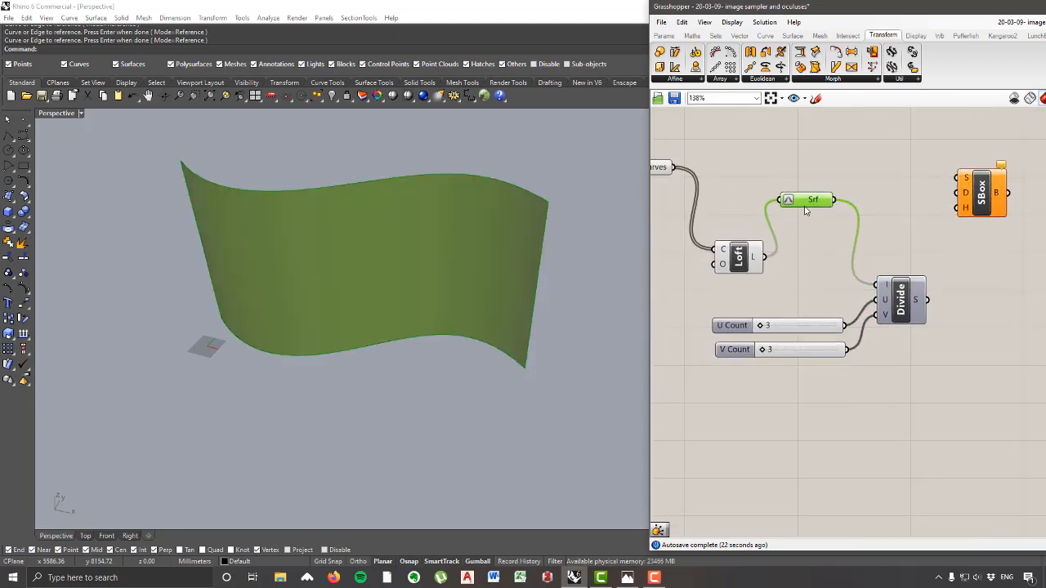
drag(826, 201, 918, 186)
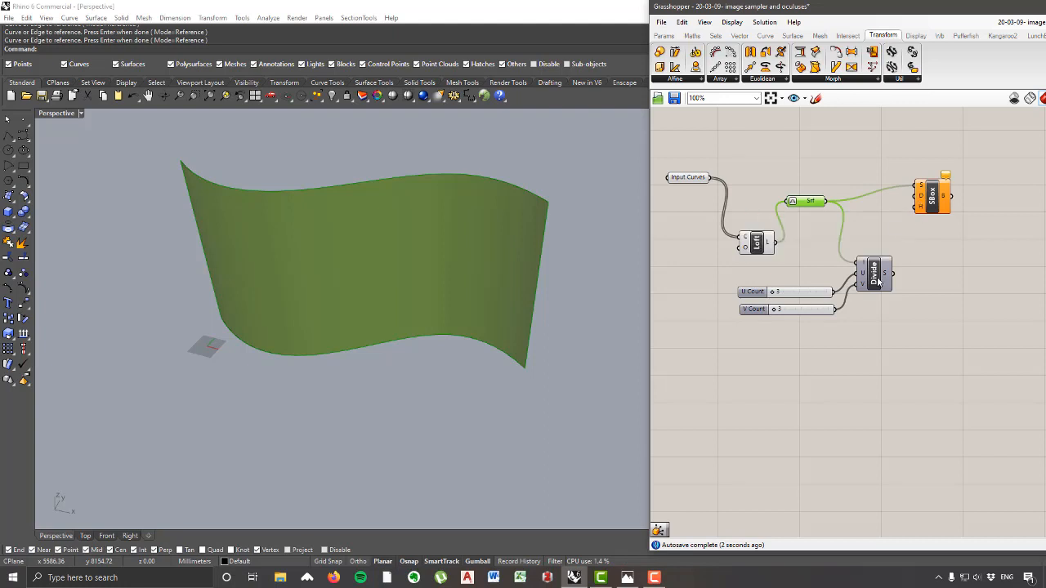
mouse_move(888, 276)
drag(888, 277, 934, 193)
Step: Examine the surface box divisions across the wavy wall from several angles
mouse_move(925, 196)
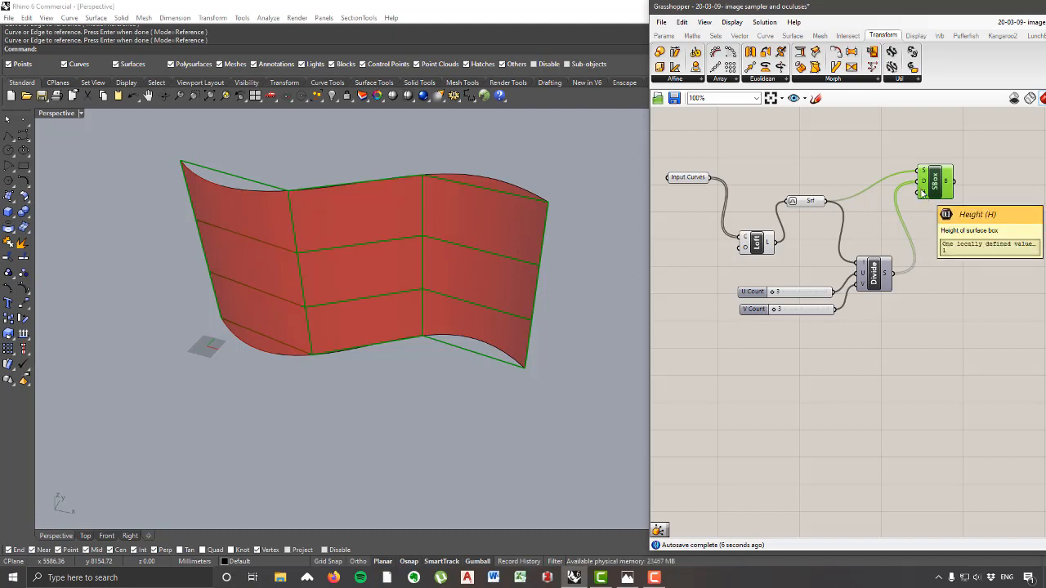
scroll(846, 274, up, 2)
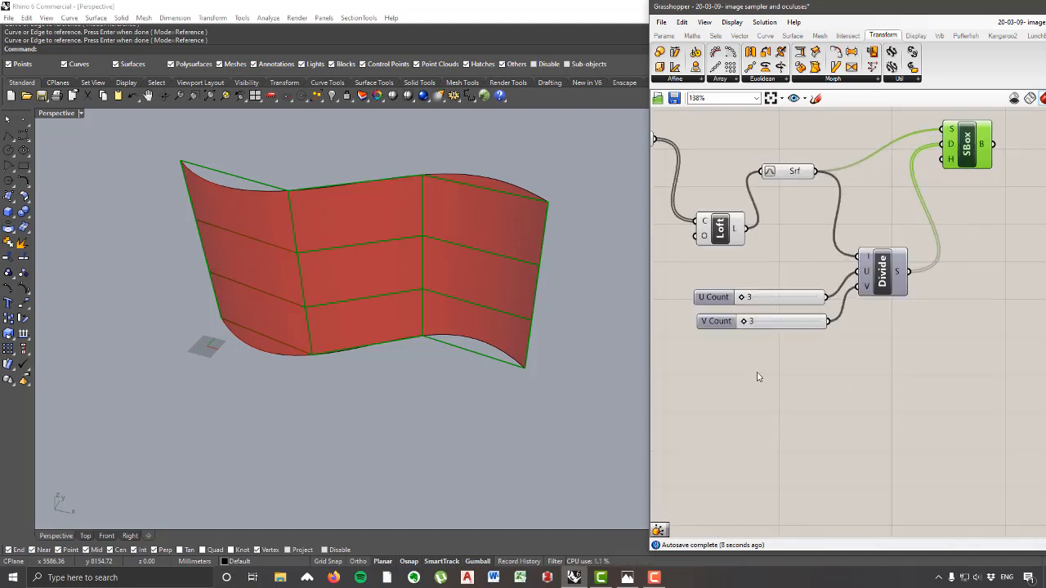
right_drag(491, 319, 482, 359)
drag(967, 147, 965, 159)
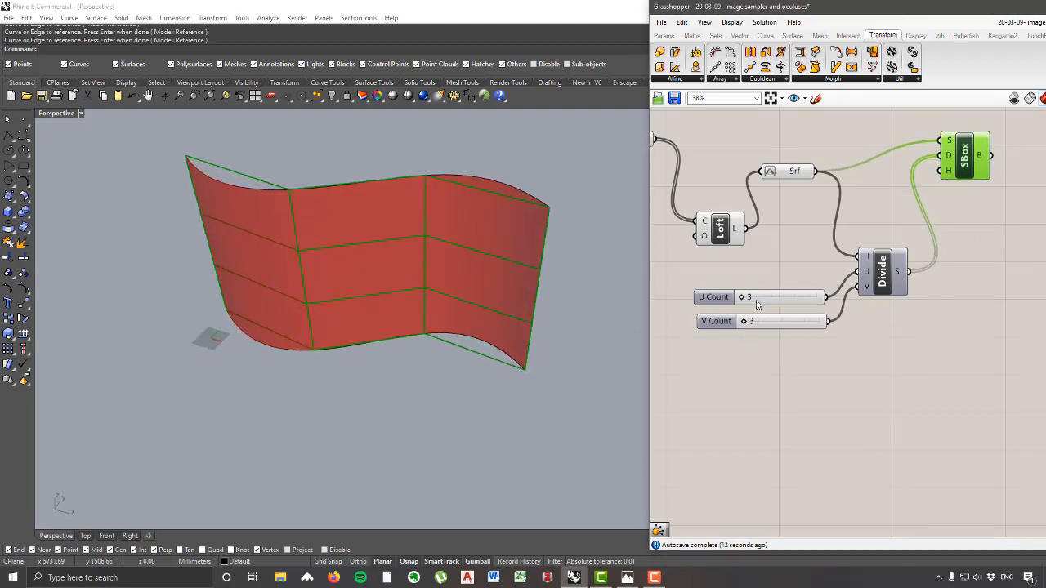
right_drag(457, 270, 193, 160)
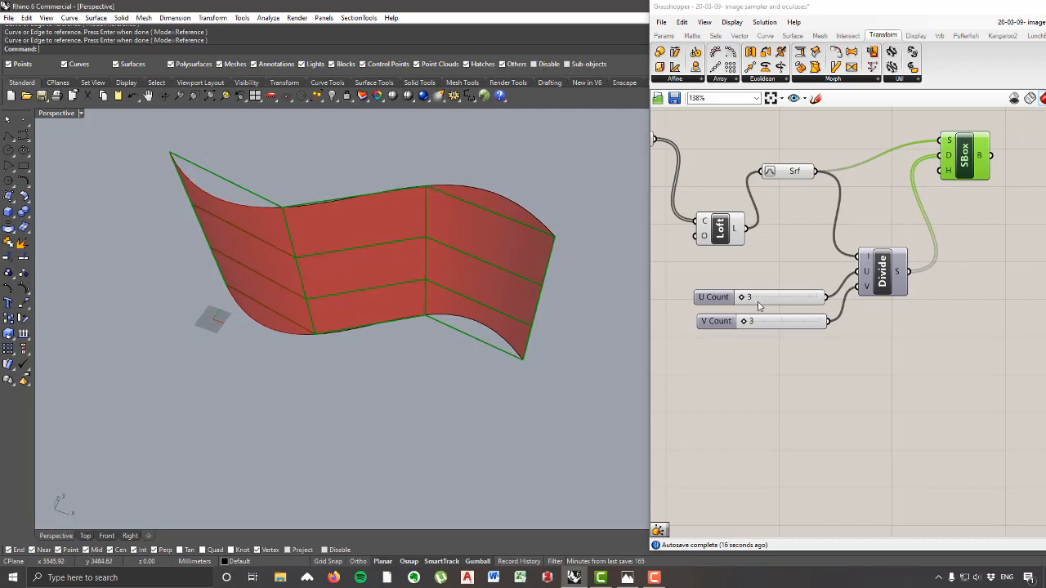
Step: Rename the U Count slider as "U - Vertical Direction" and shift it left, clear of the Divide component
right_drag(572, 317, 259, 212)
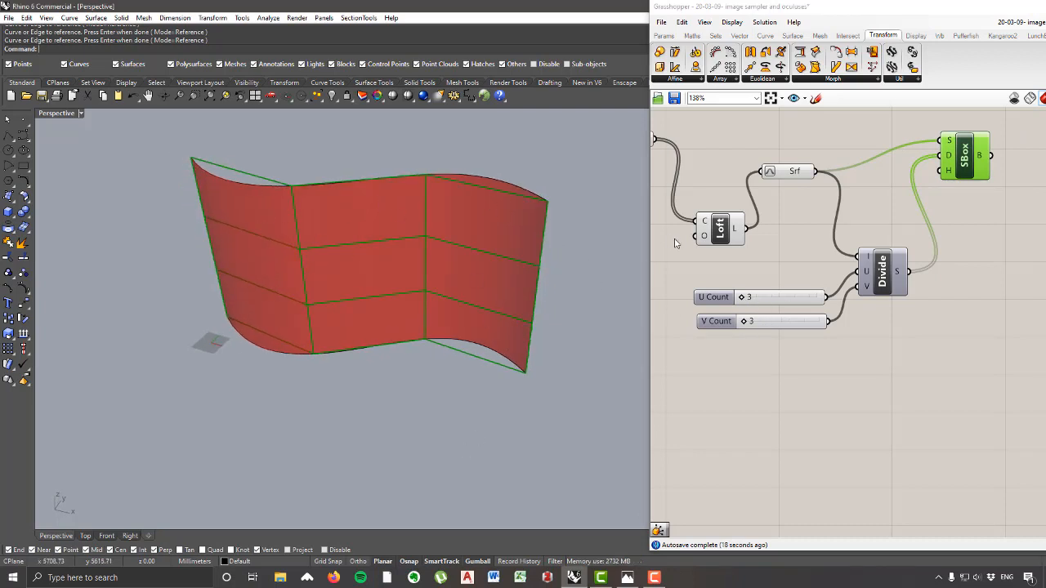
mouse_move(743, 300)
mouse_down()
mouse_move(773, 301)
mouse_move(742, 300)
mouse_up()
right_drag(526, 311, 498, 306)
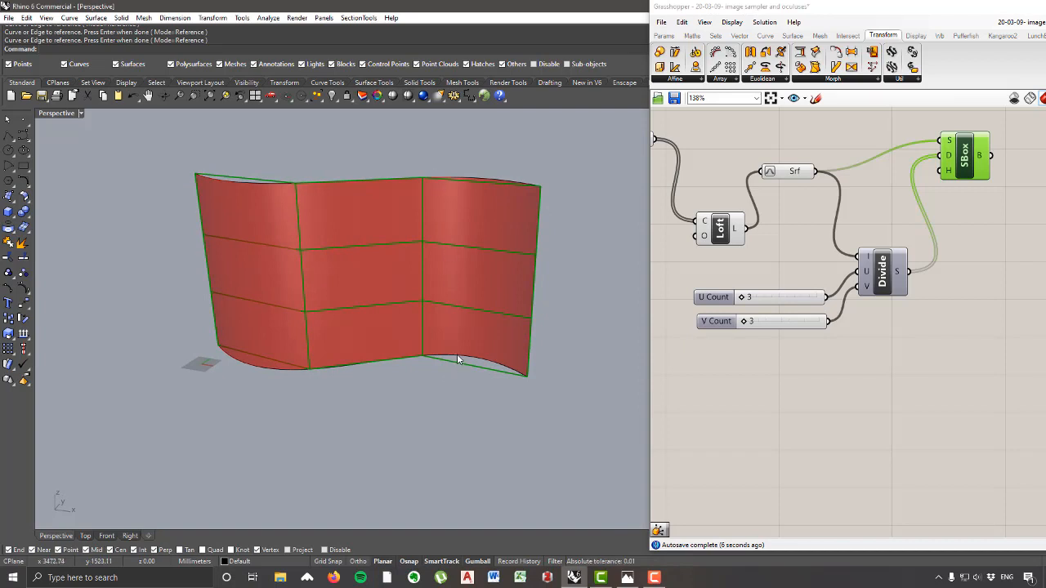
right_click(714, 303)
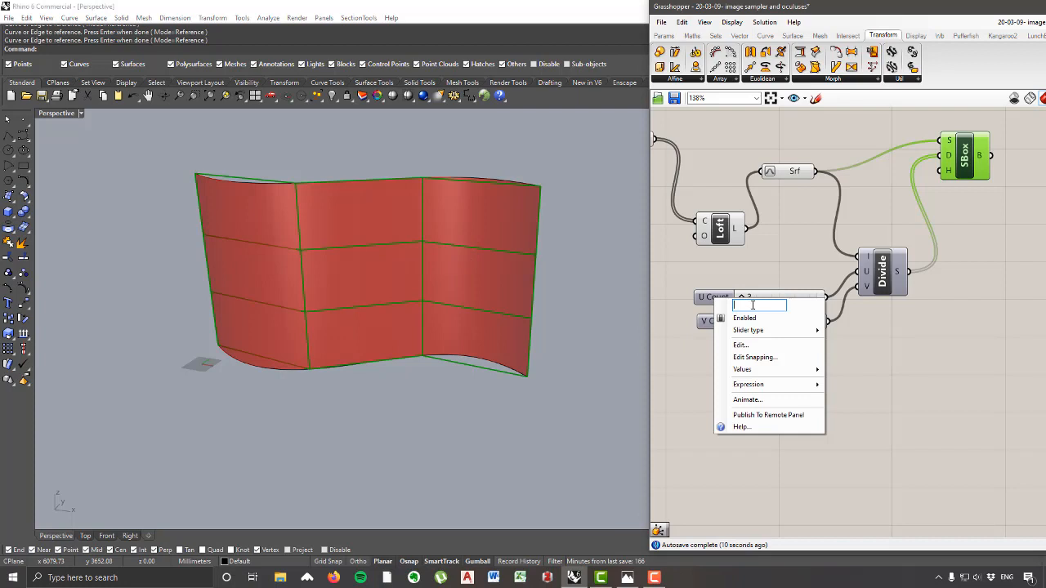
text(U - Vertical)
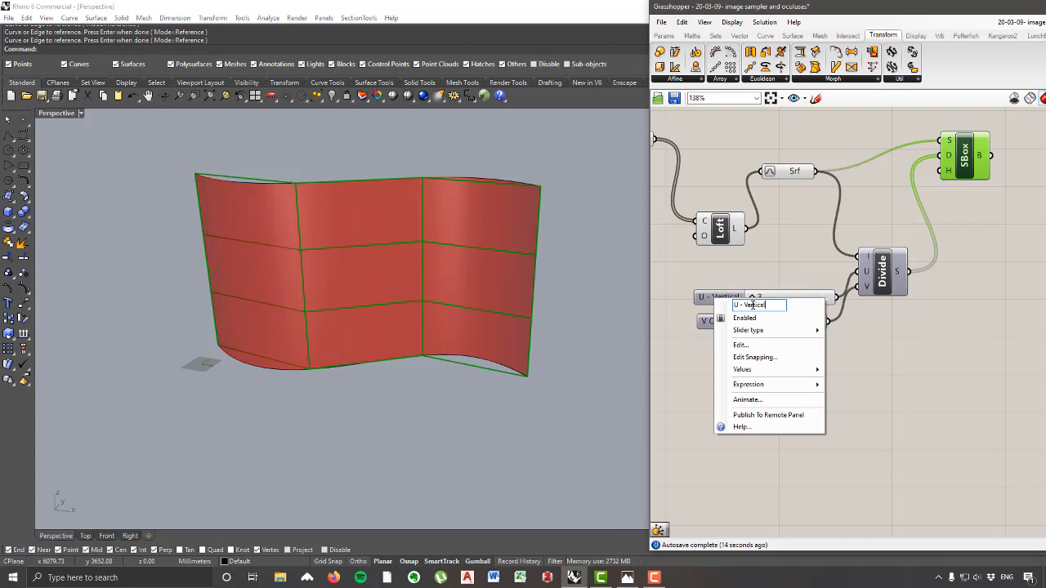
text( Direction)
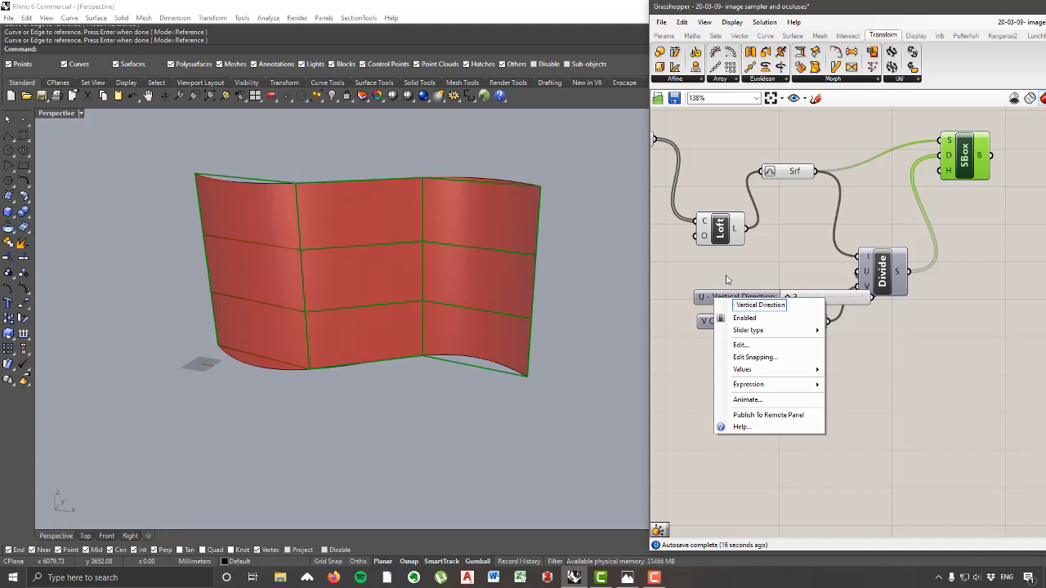
key(Return)
drag(727, 296, 688, 280)
Step: Rename the V Count slider as "V - Horizontal Direction"
right_drag(687, 352, 784, 359)
click(780, 328)
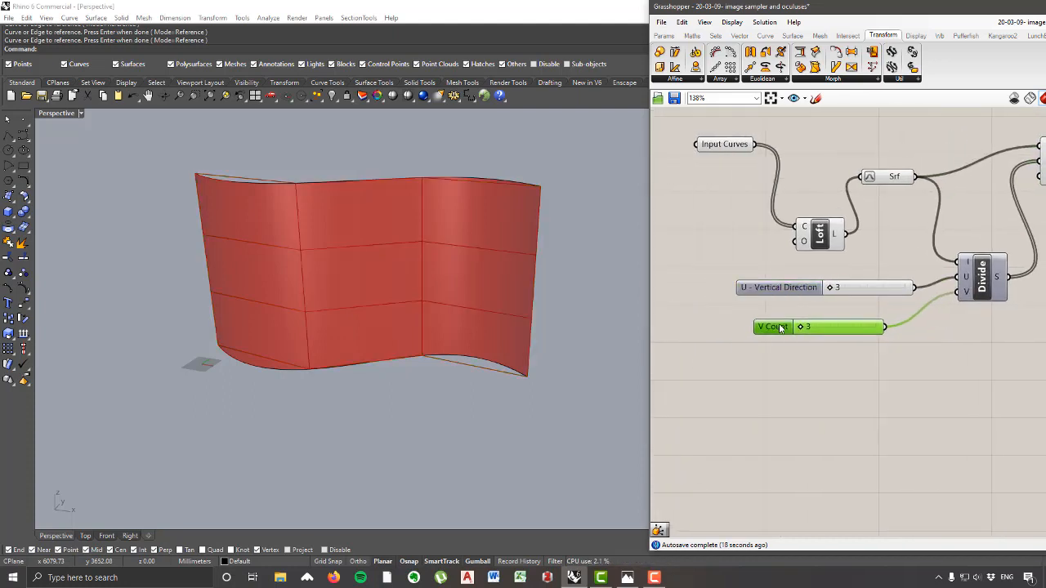
right_click(780, 327)
text(V)
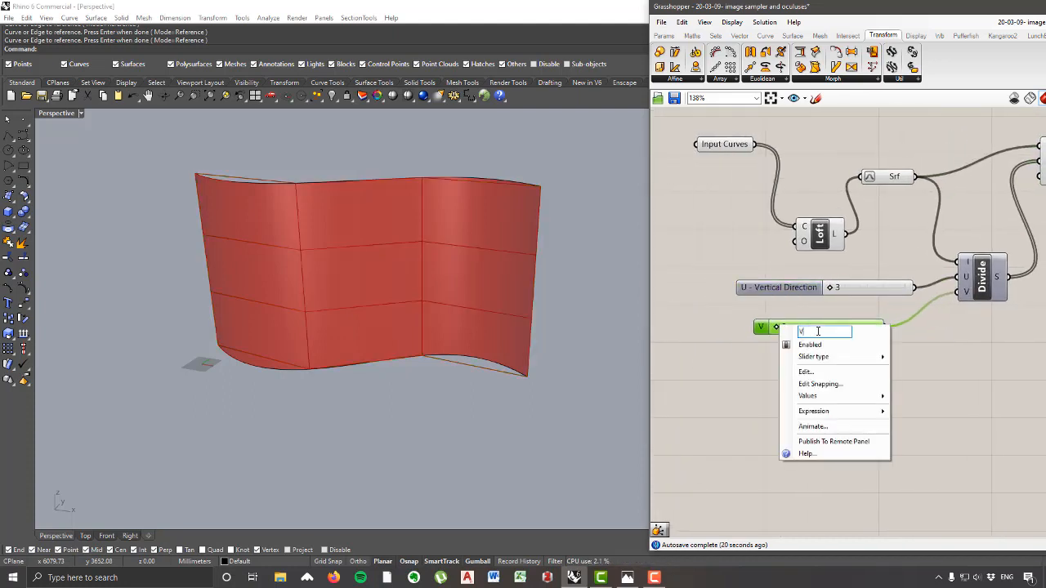
text( - Horizontal Di)
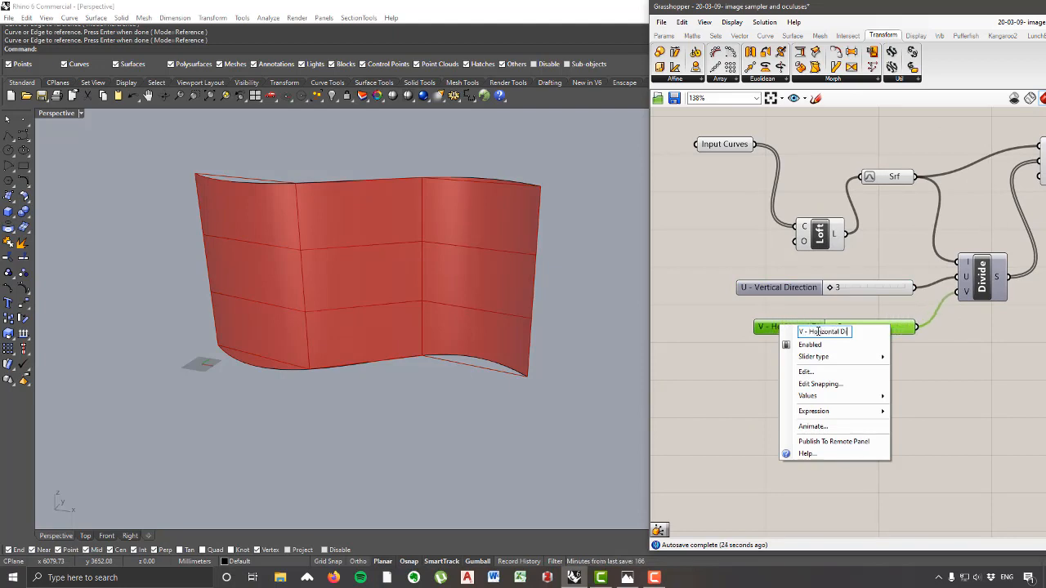
text(rection)
click(767, 397)
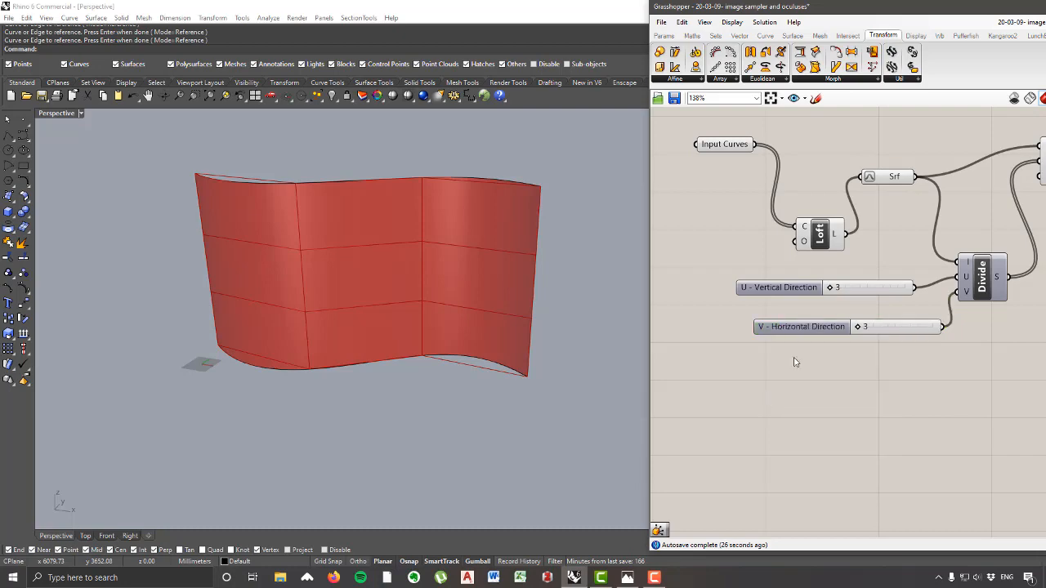
Step: Set the U - Vertical Direction slider to 17 and the V - Horizontal Direction slider to 11
right_drag(904, 312, 847, 324)
drag(774, 300, 810, 300)
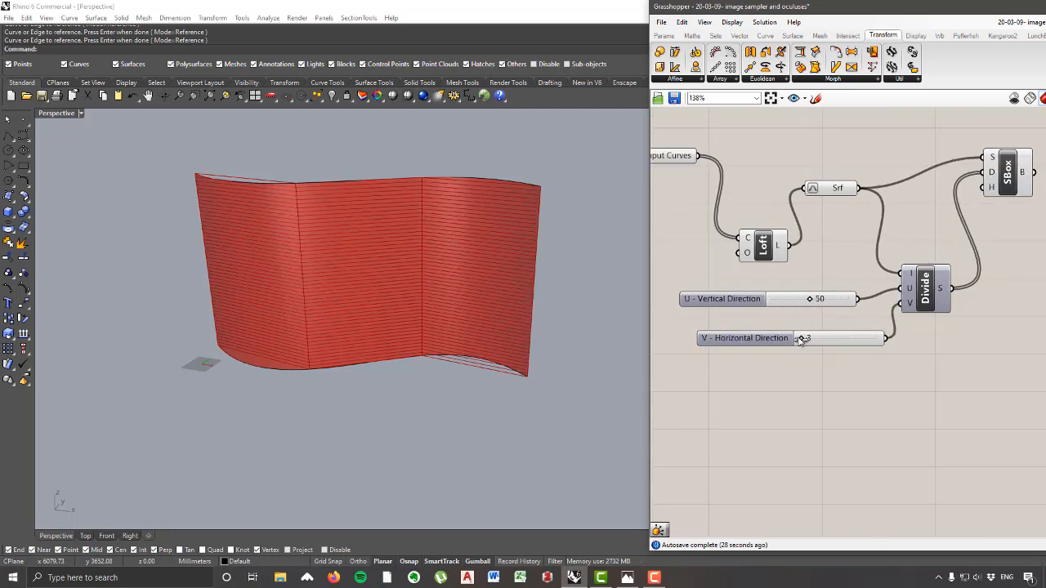
mouse_move(799, 338)
mouse_down()
mouse_move(836, 341)
mouse_move(812, 341)
mouse_up()
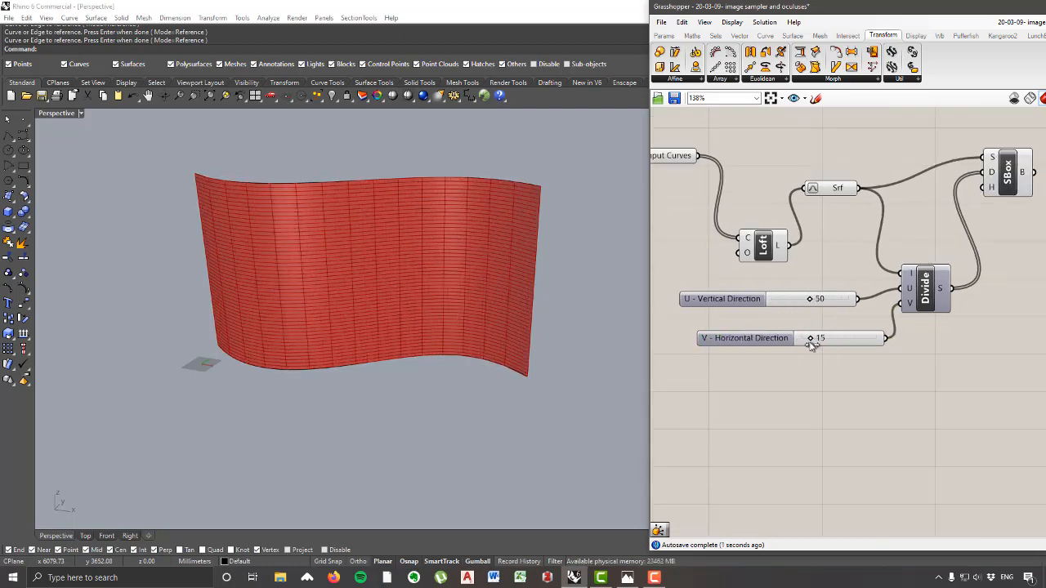
right_drag(810, 301, 776, 324)
drag(777, 323, 750, 323)
drag(779, 364, 759, 365)
scroll(801, 335, down, 3)
scroll(850, 290, up, 2)
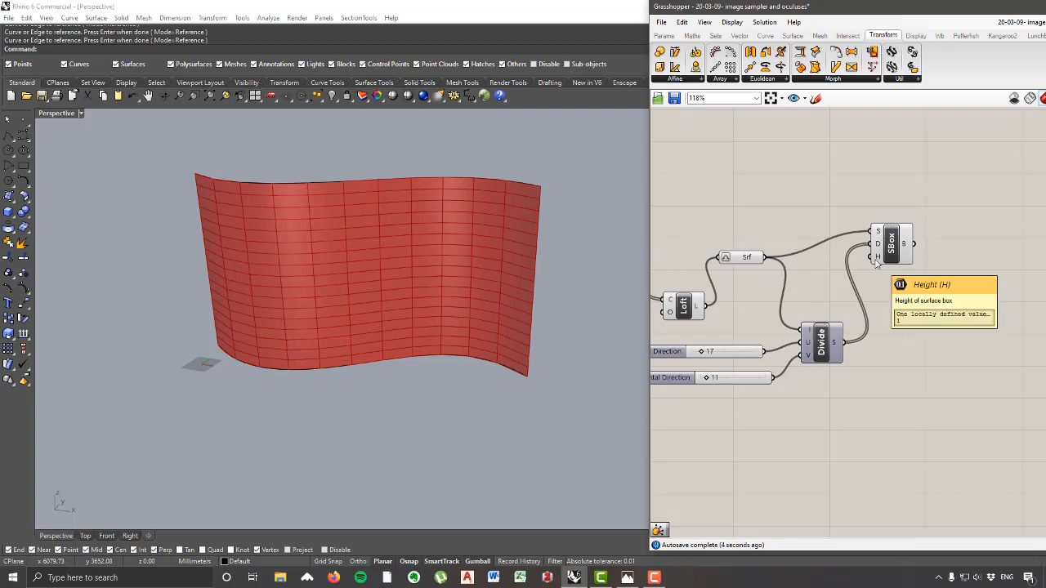
Step: Examine the thickness of the surface boxes along the wall's edge up close
right_drag(482, 303, 501, 261)
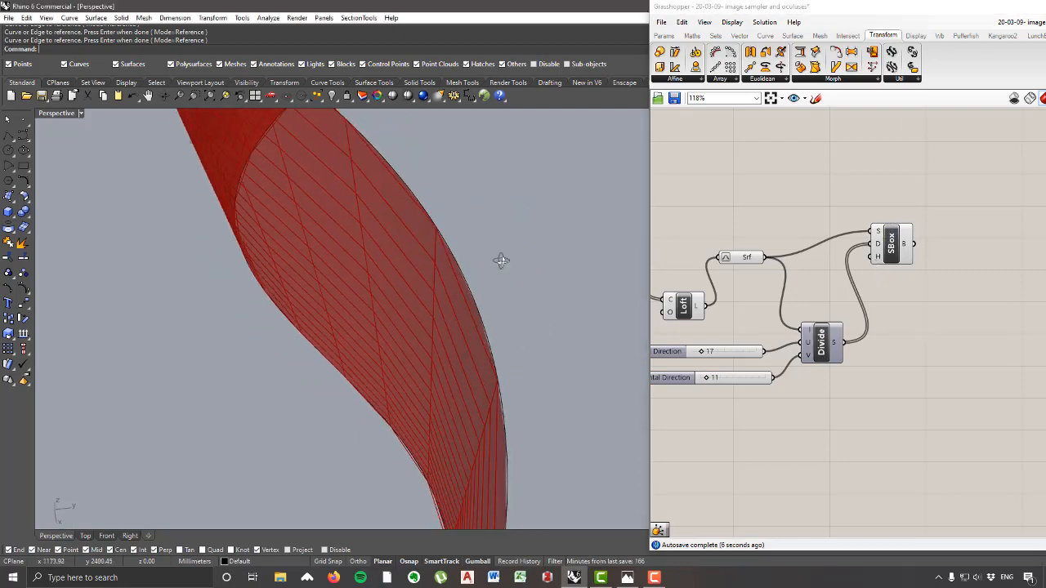
scroll(446, 260, up, 3)
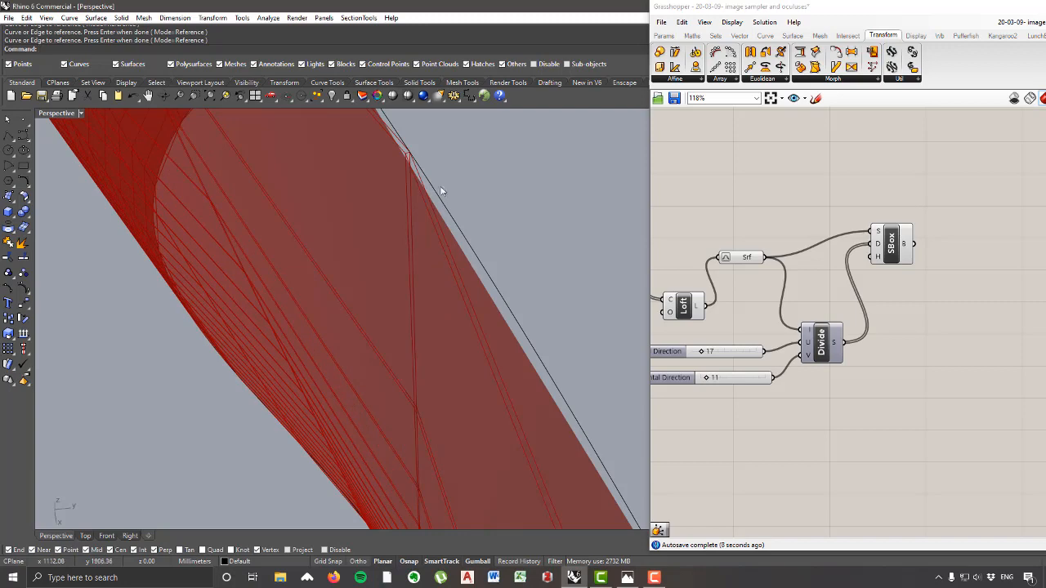
scroll(437, 157, down, 5)
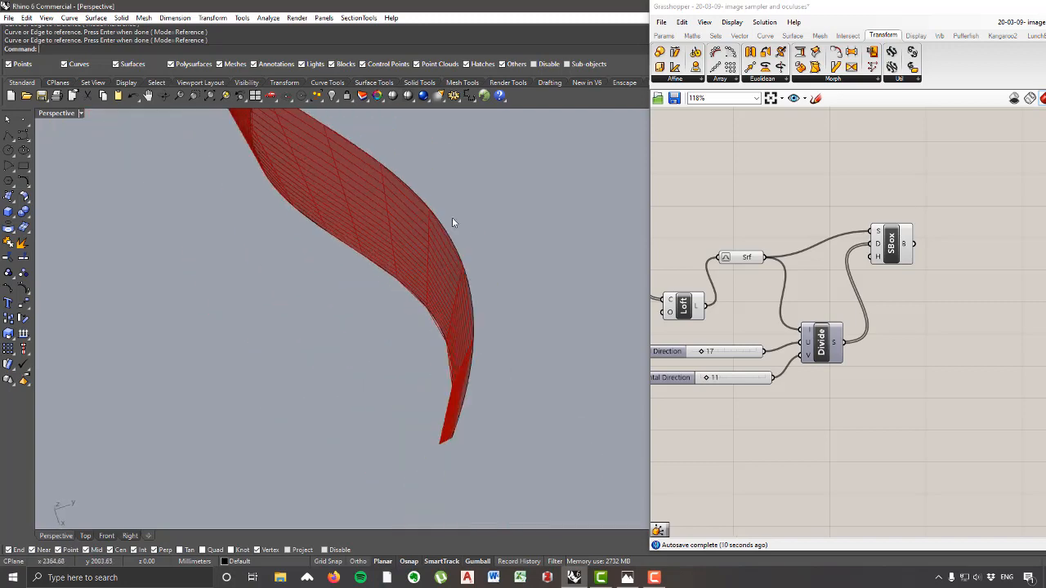
scroll(360, 211, up, 4)
scroll(376, 192, up, 1)
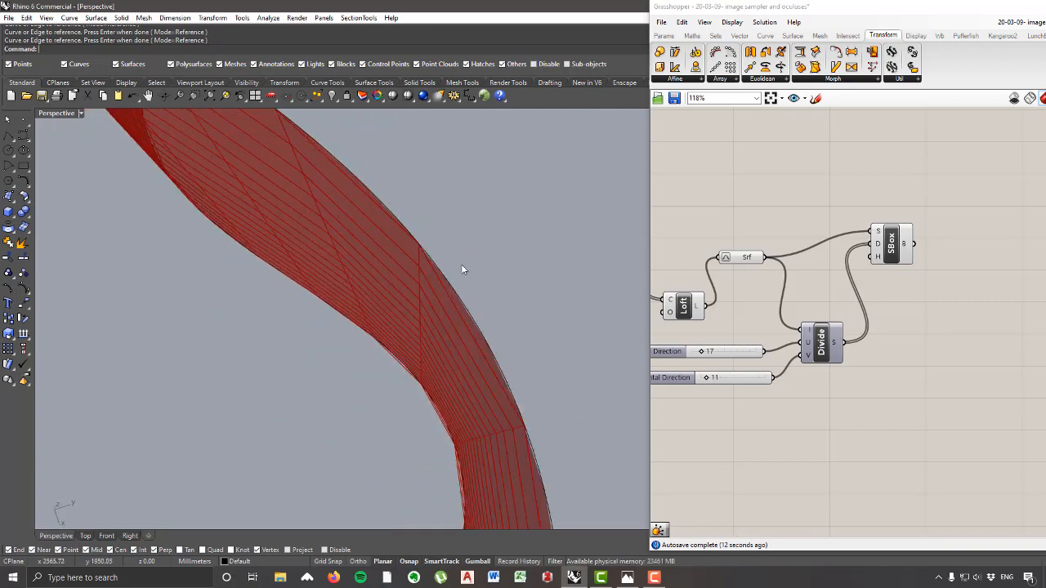
scroll(436, 273, down, 5)
scroll(386, 240, up, 5)
scroll(386, 240, up, 1)
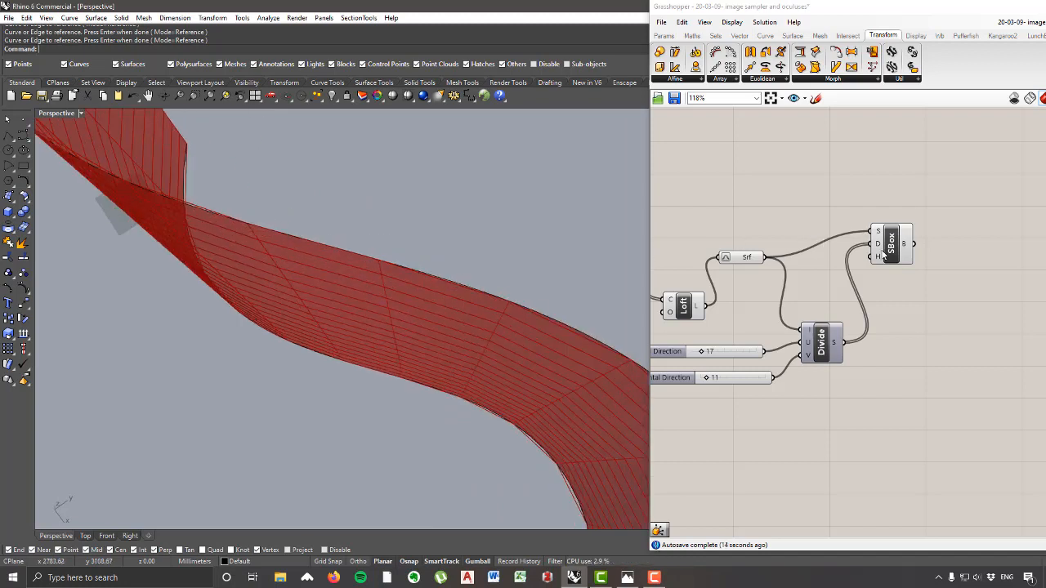
Step: Add an integer number slider ranging from -500 to 500 above the Surface Box component
double_click(813, 143)
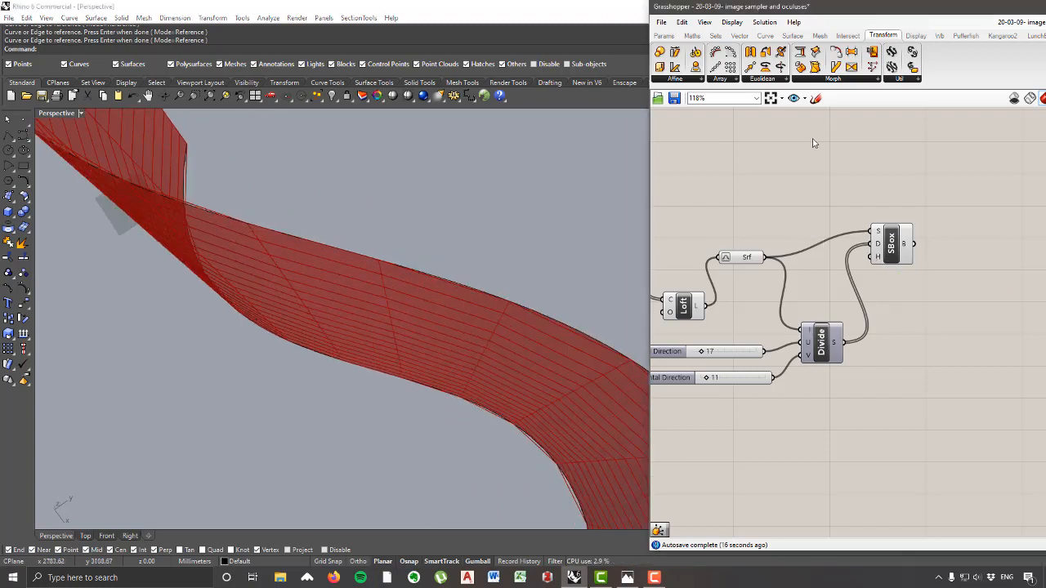
text(-)
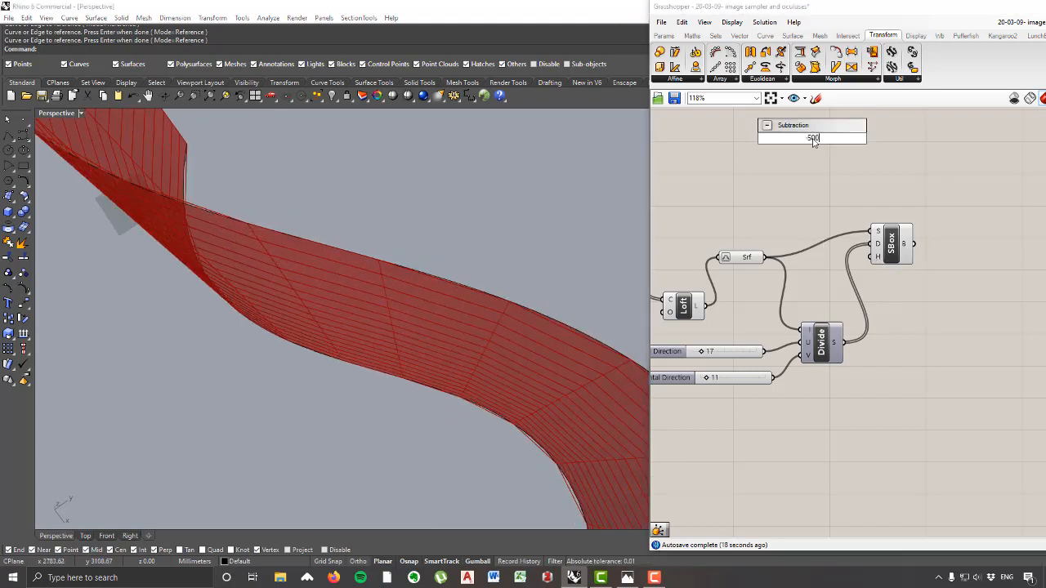
text(500<)
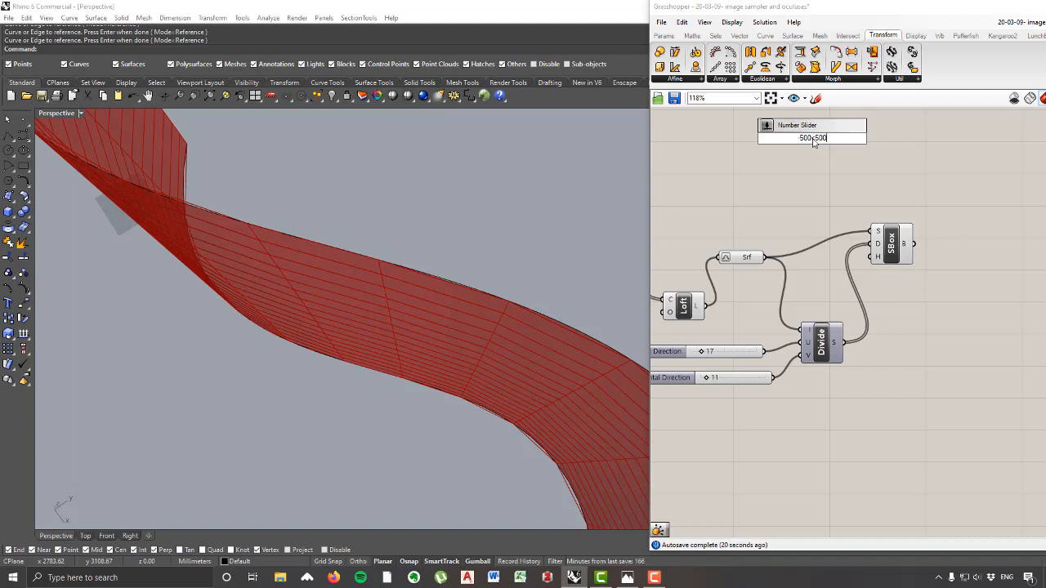
text(500)
key(Return)
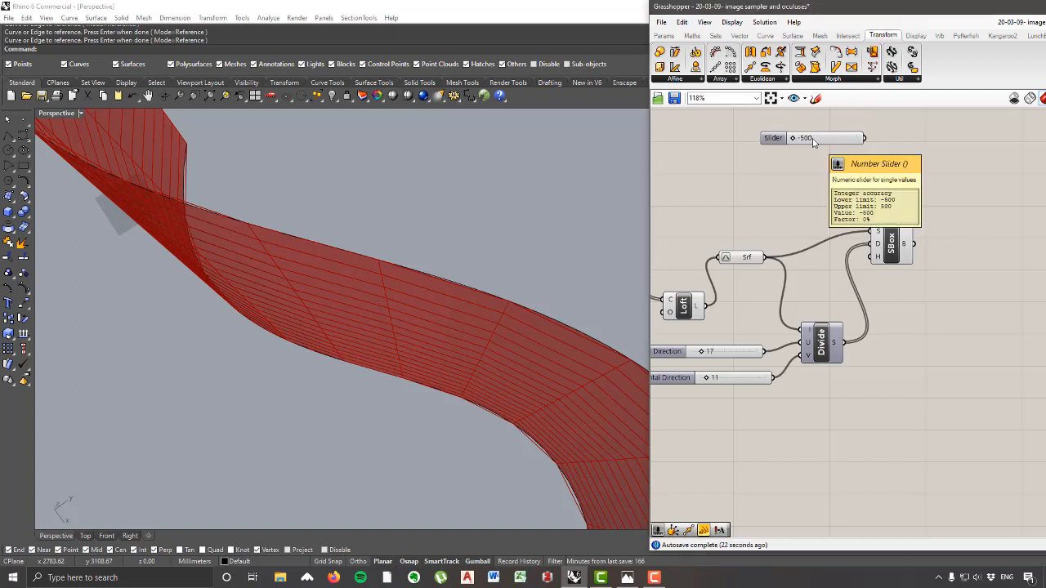
Step: Connect the new slider to the Surface Box's H input and set the height to 129
drag(864, 139, 940, 237)
scroll(463, 278, down, 5)
right_drag(463, 278, 412, 300)
scroll(412, 300, up, 5)
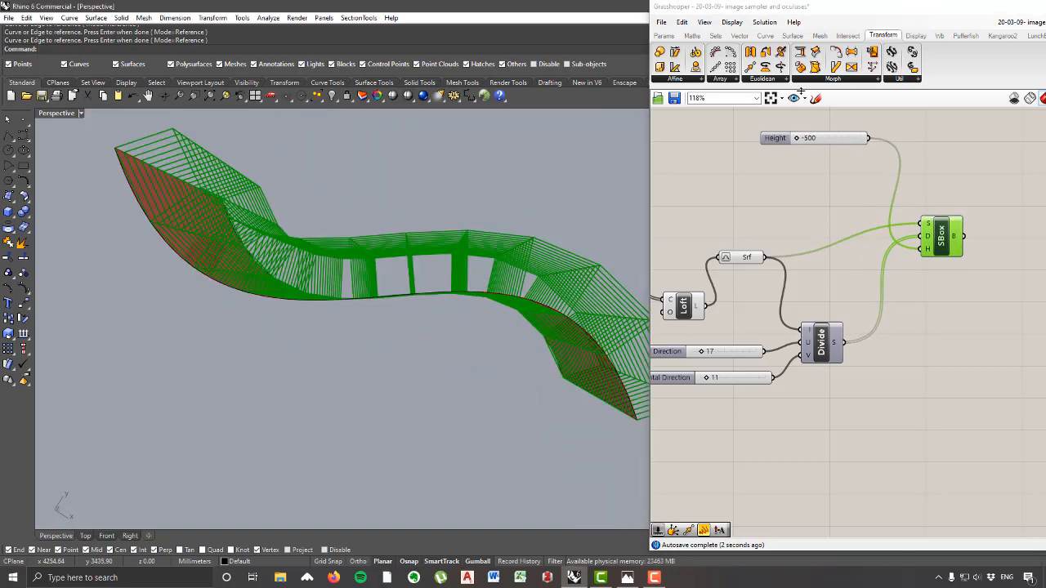
drag(798, 140, 837, 164)
Step: Examine the depth and layout of the surface boxes along the wavy wall from several angles
right_drag(431, 429, 220, 228)
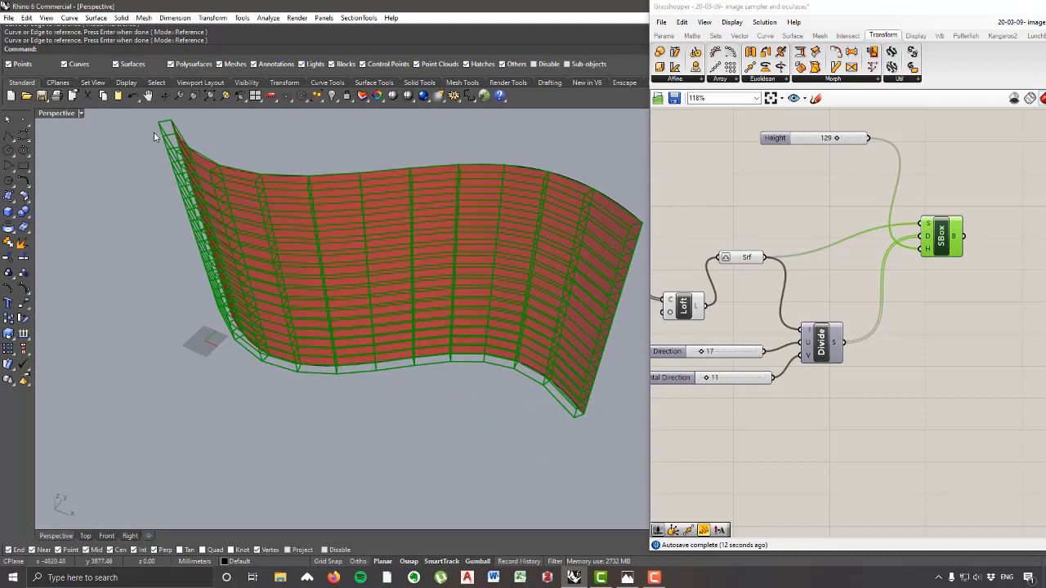
scroll(513, 168, down, 3)
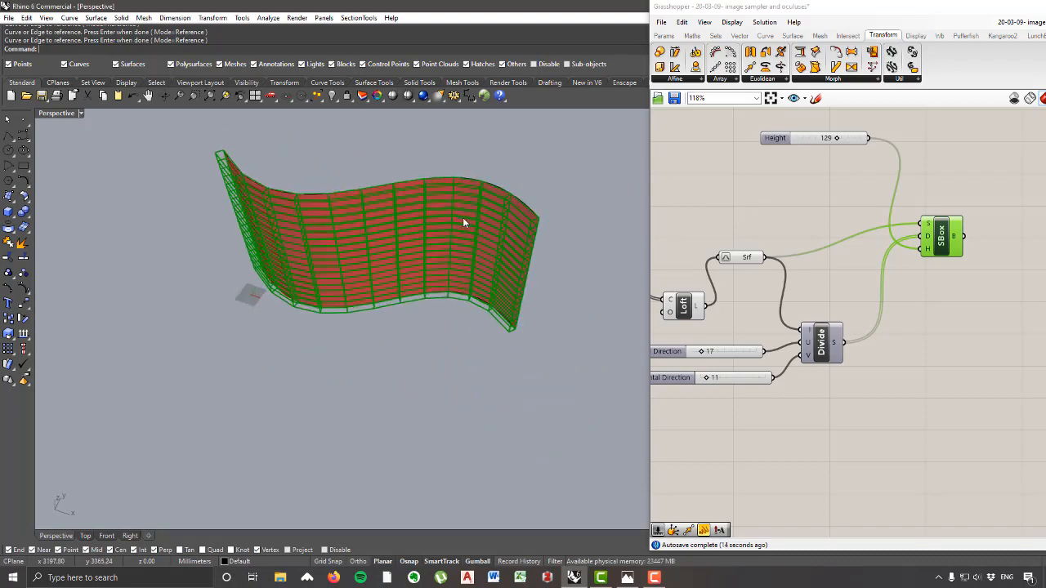
right_drag(382, 223, 403, 229)
scroll(308, 194, up, 4)
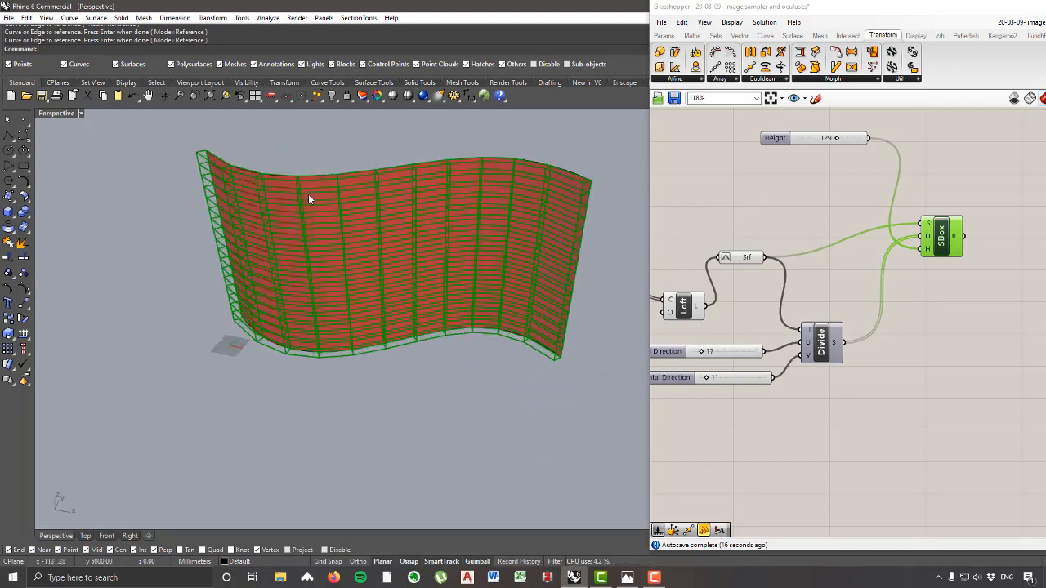
right_drag(308, 194, 329, 254)
right_drag(415, 314, 383, 281)
scroll(514, 251, up, 2)
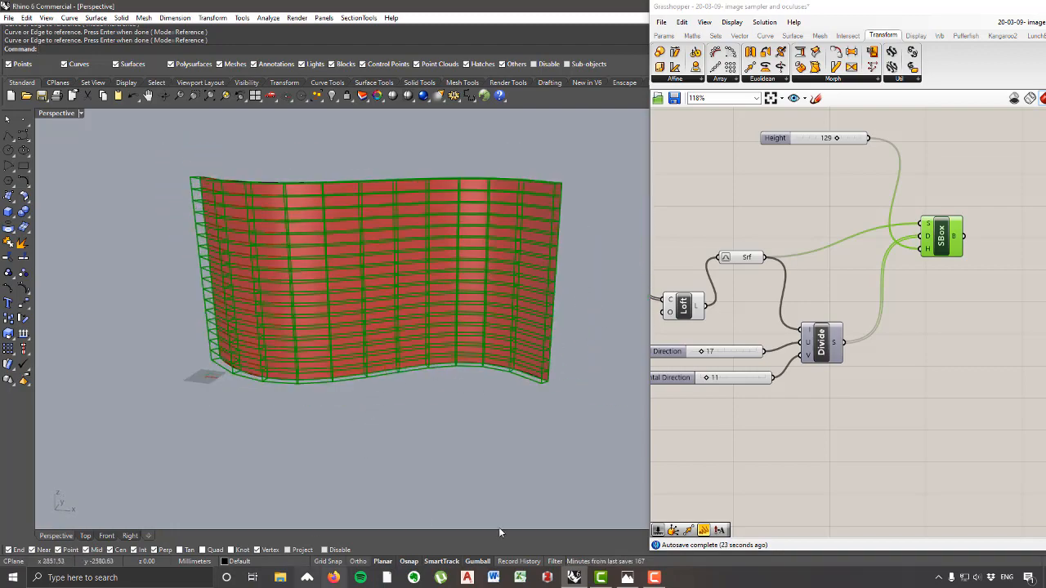
Step: Compare the surface box grid with the ACME-Eastland Town Center facade reference photo
click(634, 580)
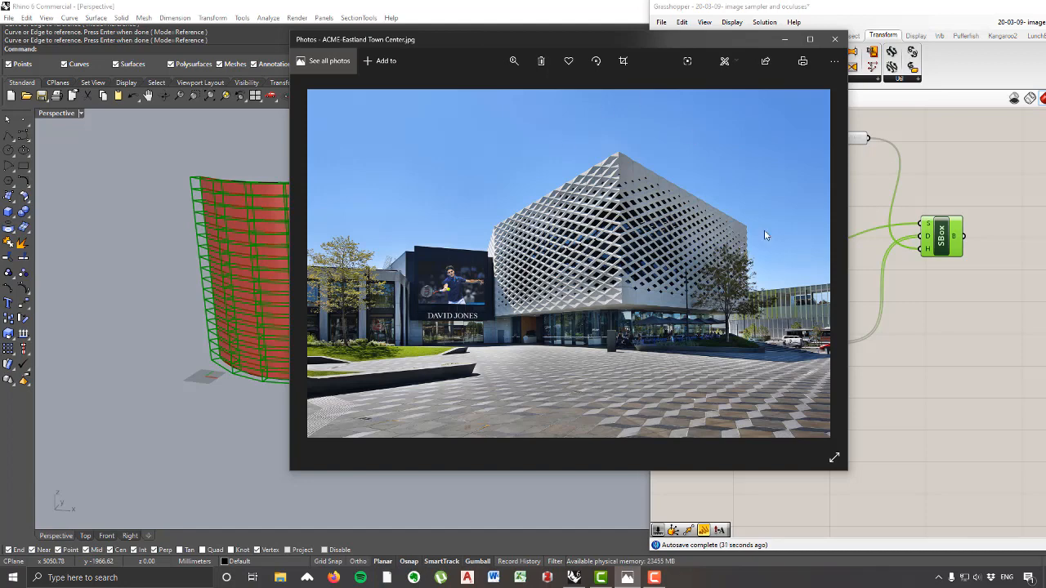
click(204, 417)
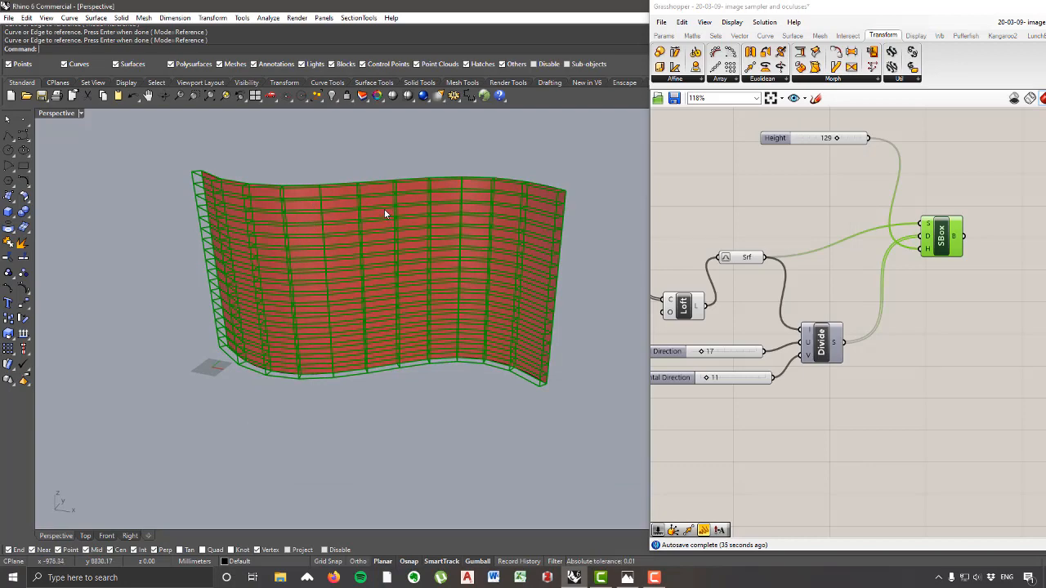
right_drag(386, 211, 404, 216)
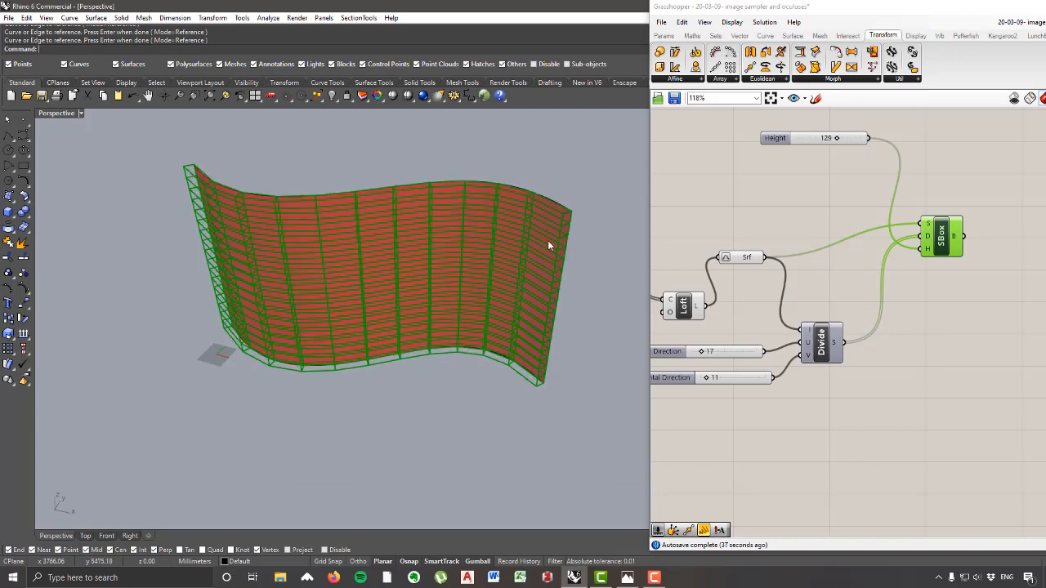
right_drag(549, 246, 547, 259)
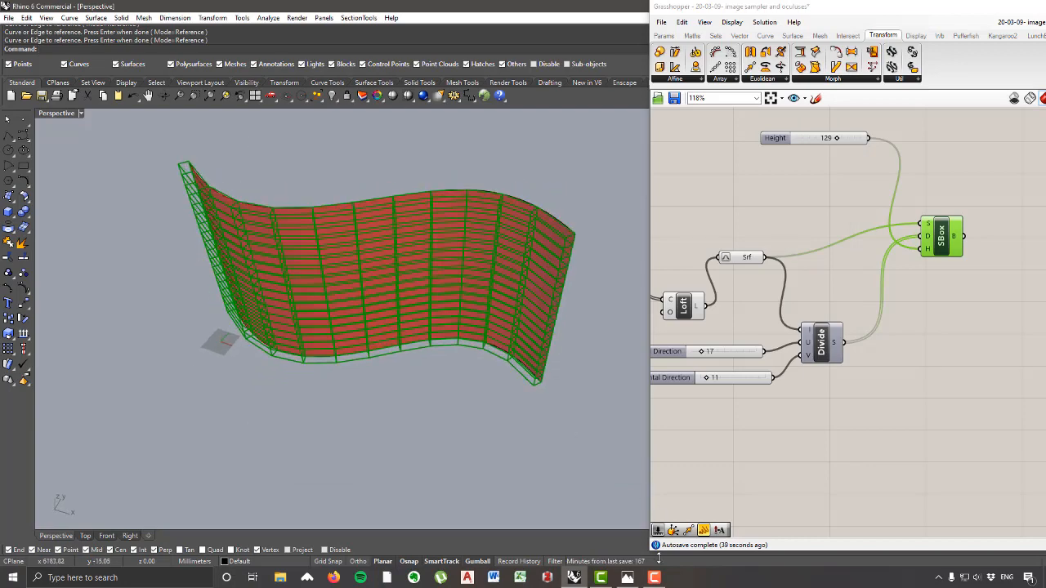
right_drag(563, 320, 545, 300)
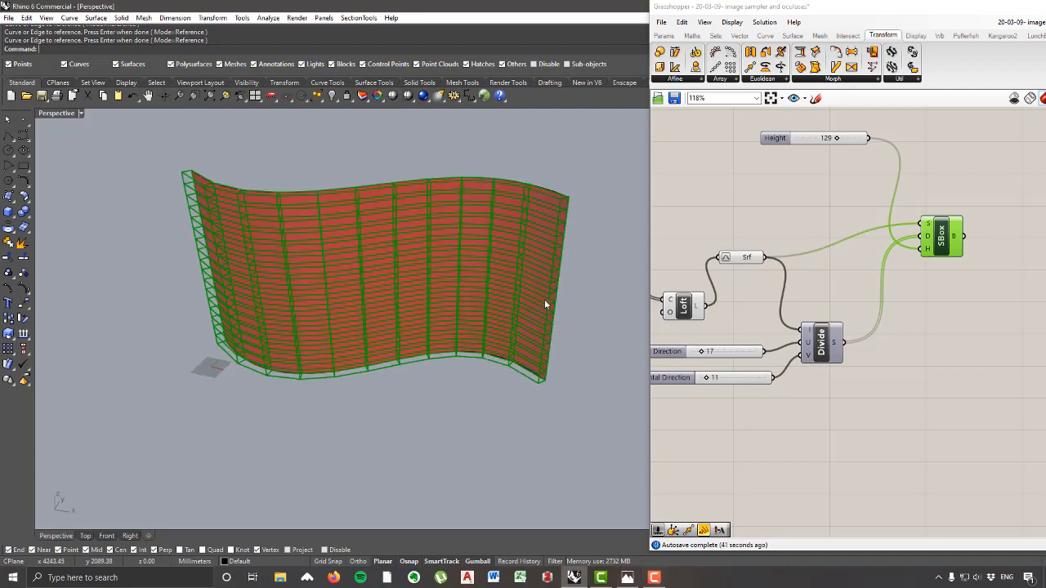
click(626, 582)
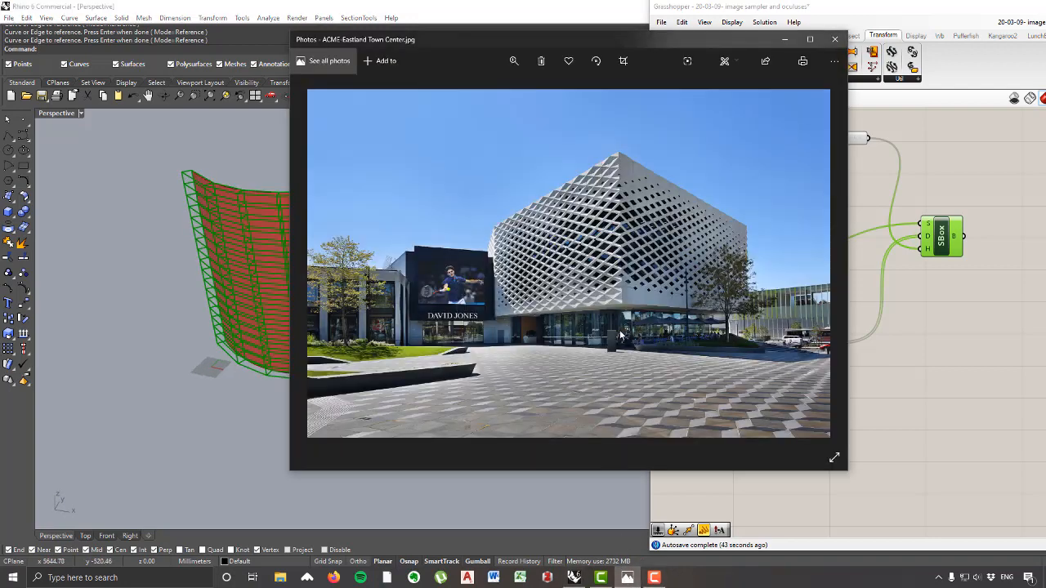
click(196, 436)
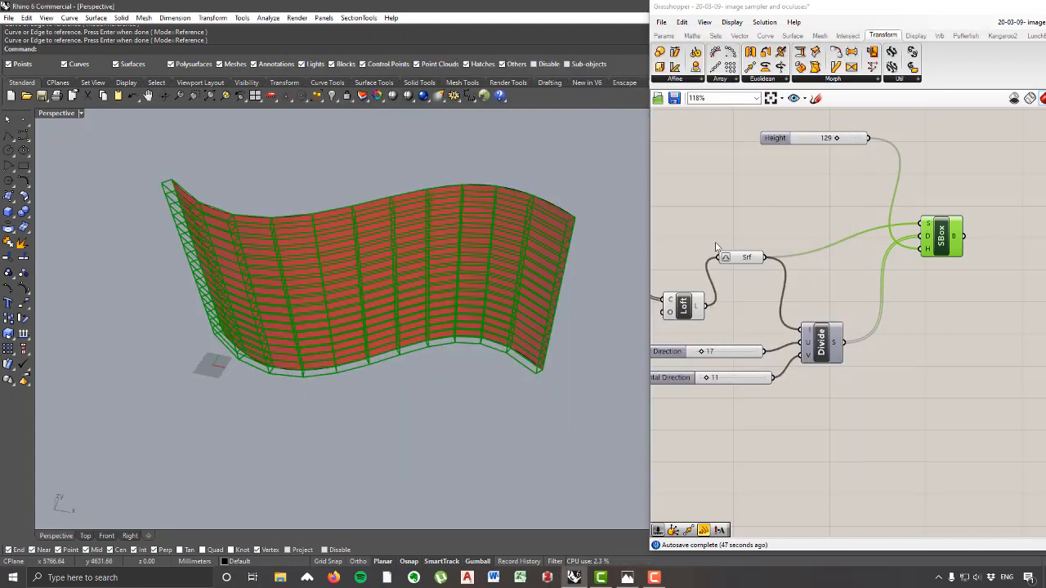
Step: Add a Box Properties component and feed it the twisted boxes from the Surface Box component
right_drag(581, 242, 563, 258)
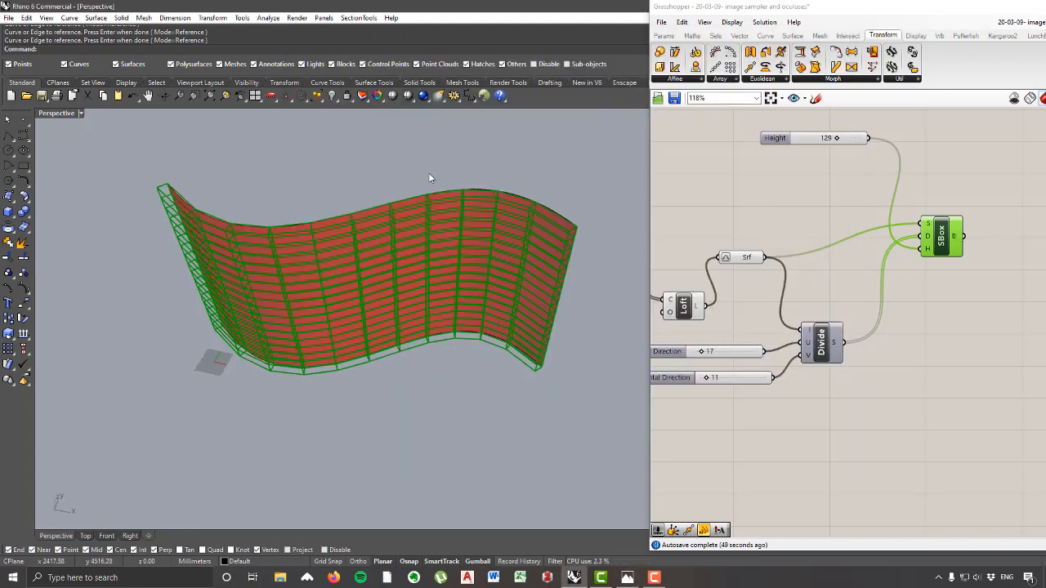
right_drag(878, 290, 750, 286)
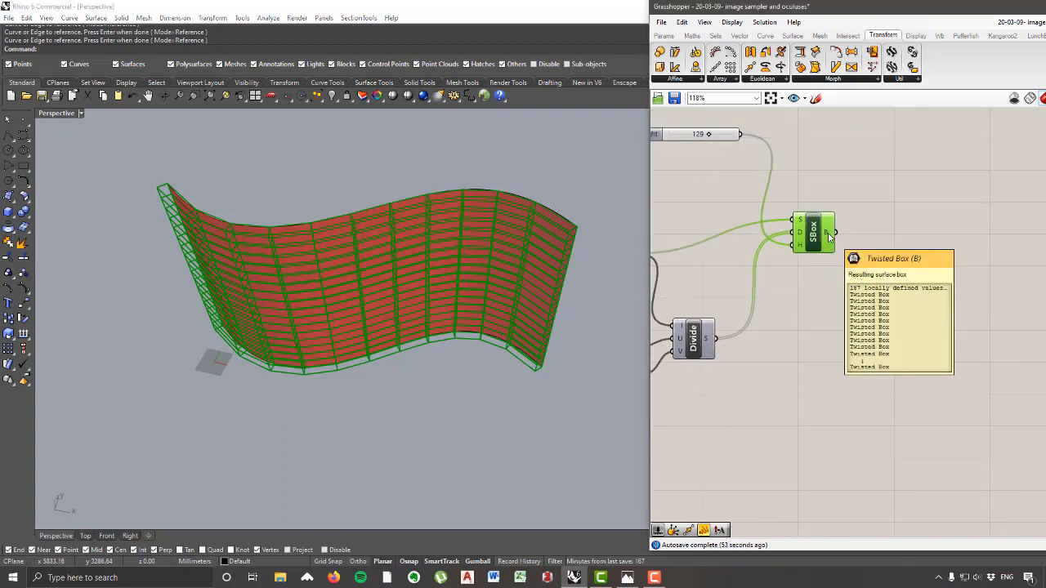
click(792, 35)
click(703, 78)
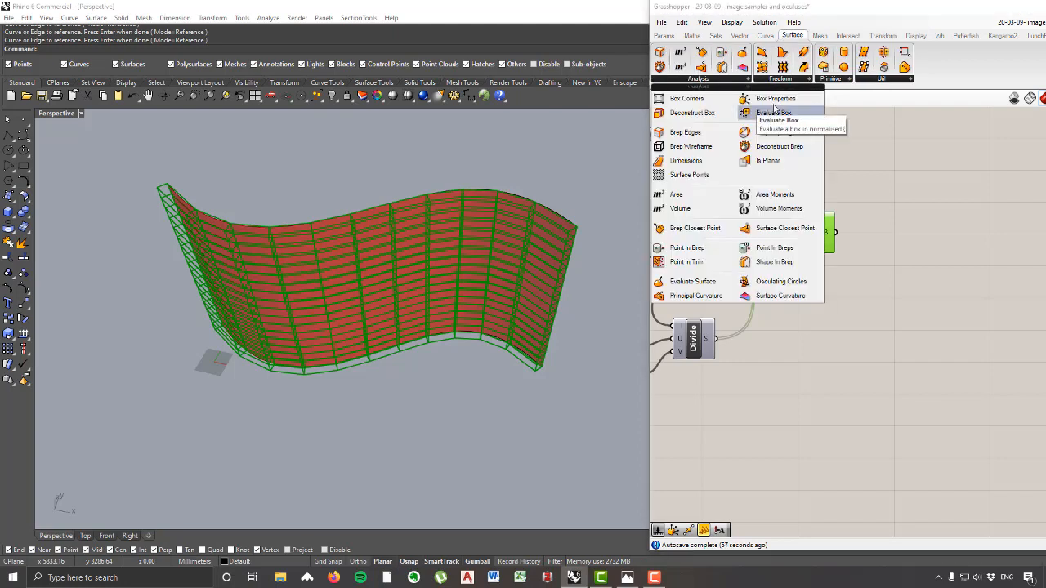
drag(782, 104, 875, 222)
mouse_move(899, 180)
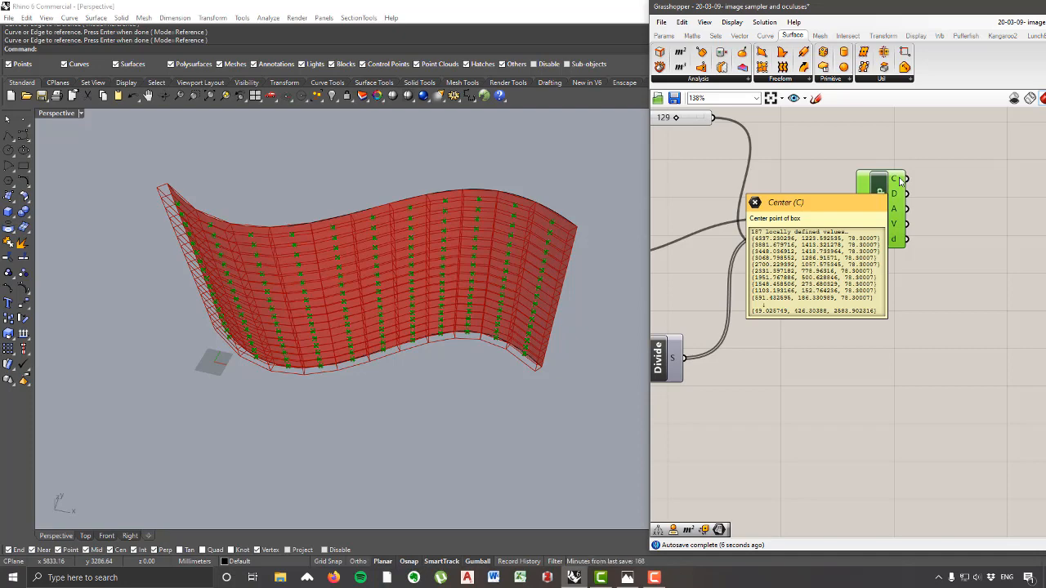
Step: Add a Surface Closest Point component and feed it the box centers as points and the lofted surface as base surface
right_drag(354, 327, 288, 252)
scroll(289, 252, up, 2)
scroll(448, 408, down, 2)
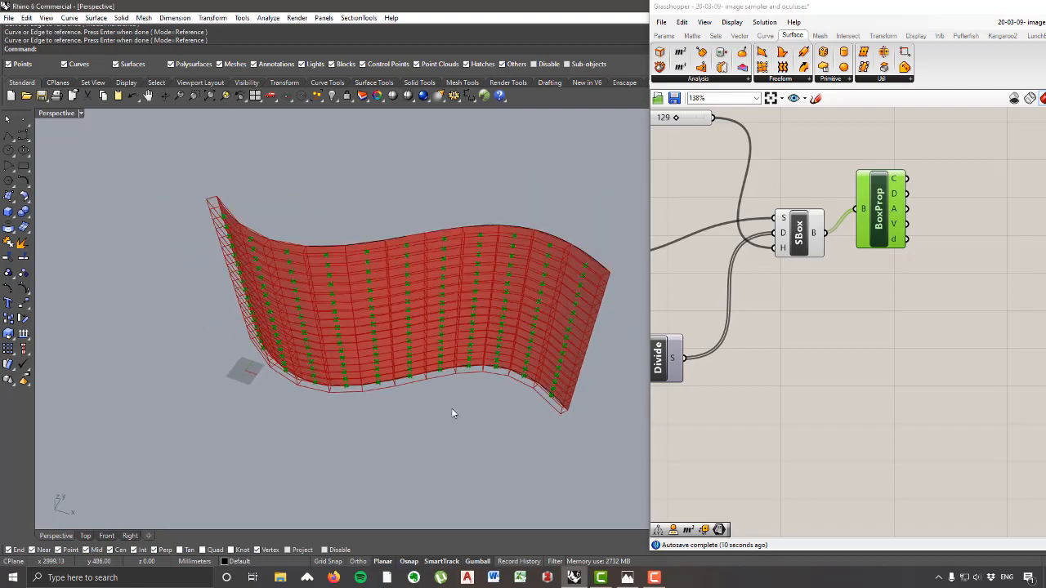
scroll(452, 409, up, 2)
right_drag(560, 401, 580, 362)
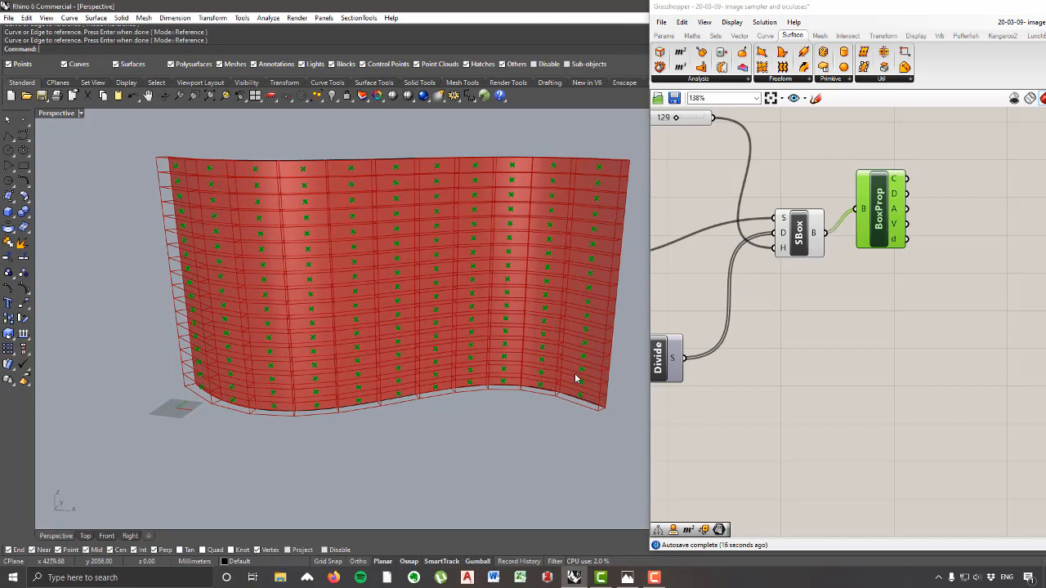
right_drag(575, 373, 514, 333)
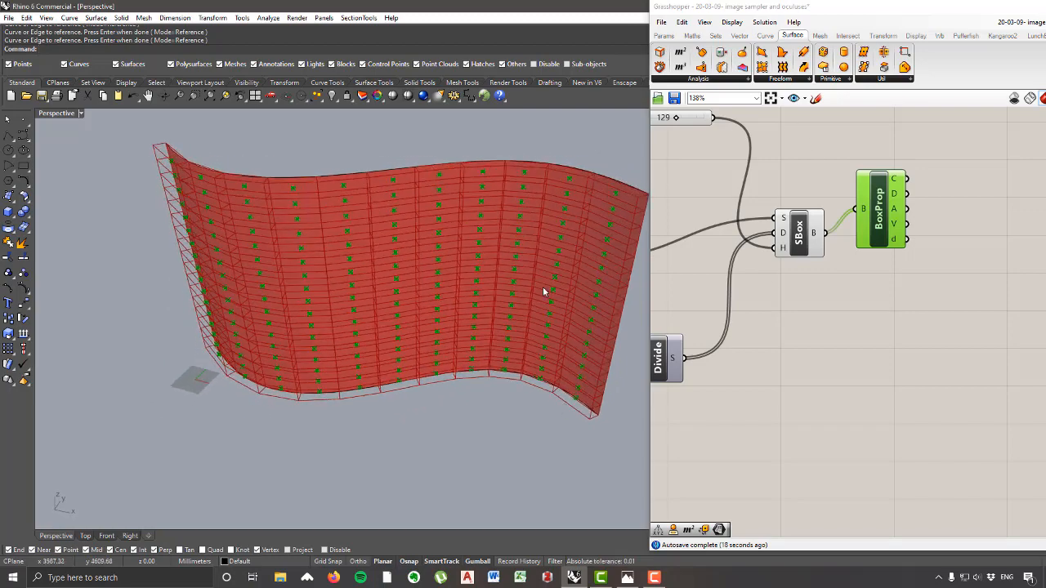
click(698, 78)
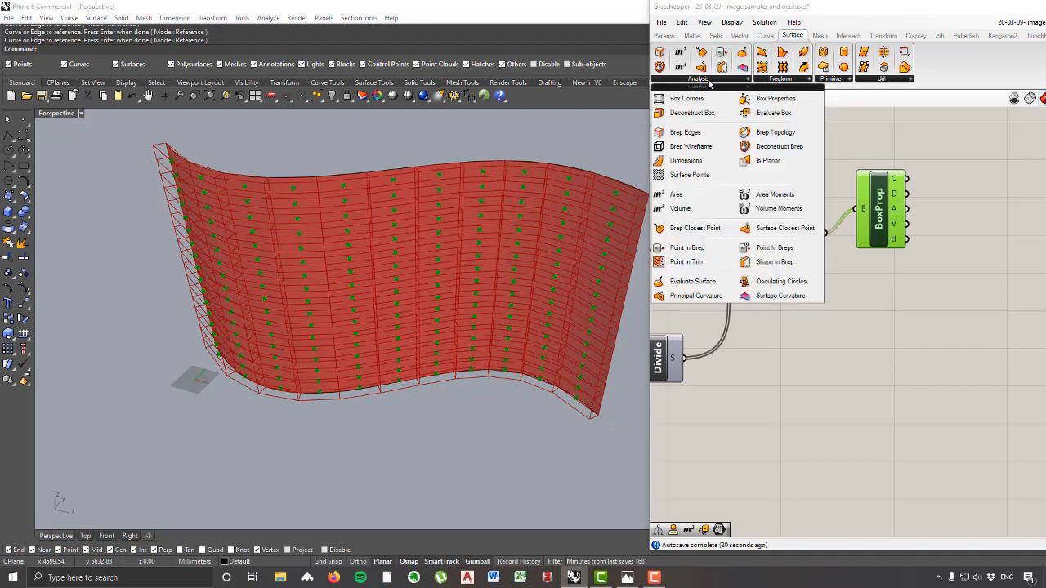
click(783, 230)
click(905, 333)
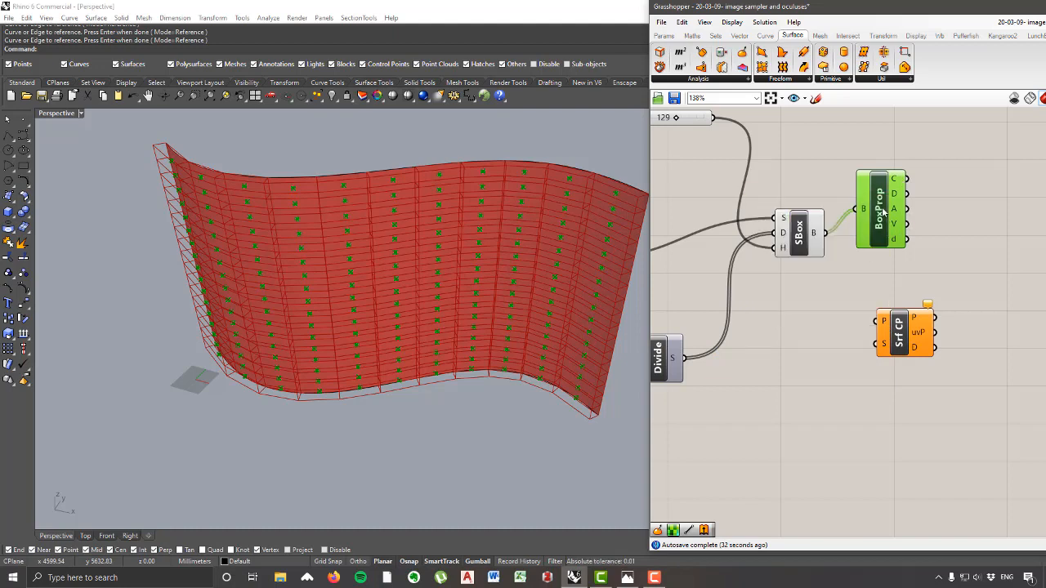
drag(906, 179, 886, 321)
scroll(926, 341, down, 4)
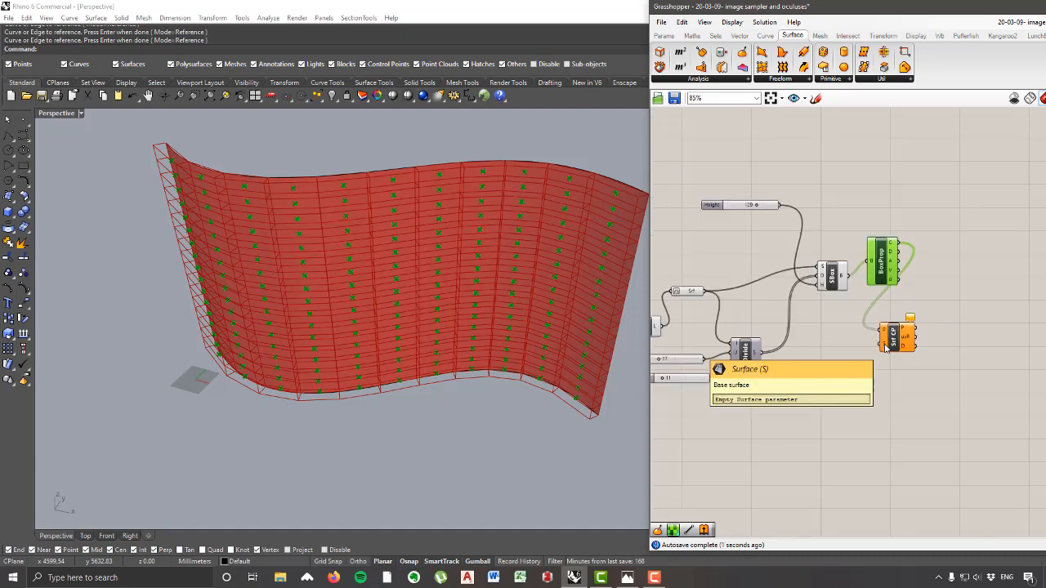
drag(780, 295, 942, 338)
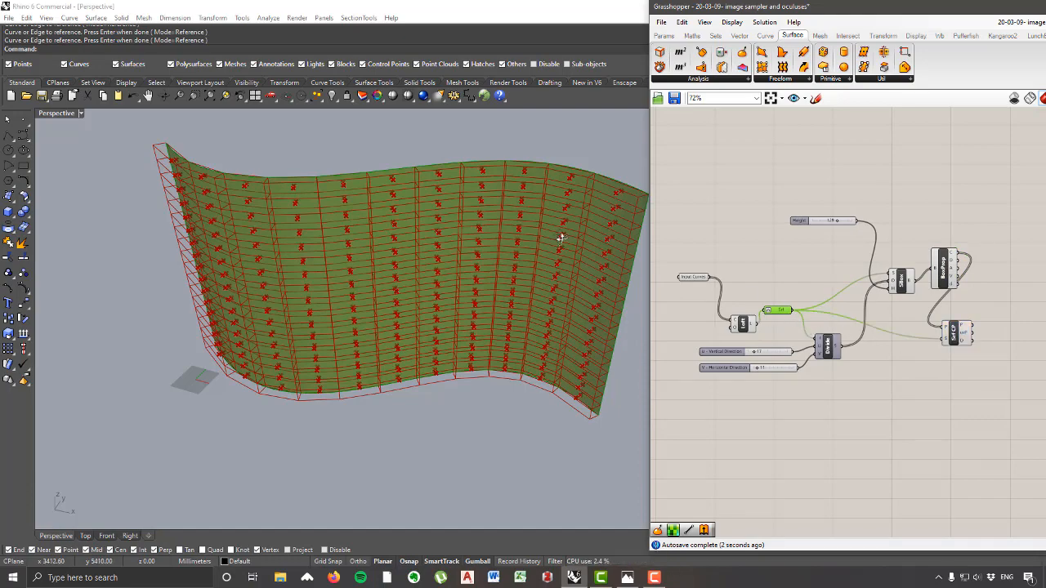
Step: Compare the closest points with the box centers, and move the Surface Closest Point component above Box Properties on the canvas
scroll(561, 238, up, 10)
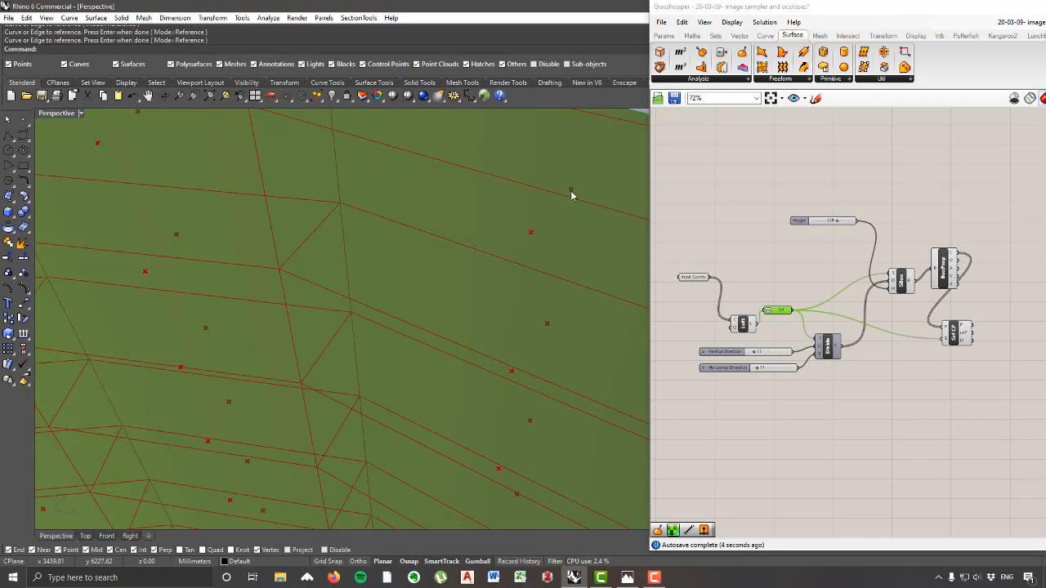
click(954, 342)
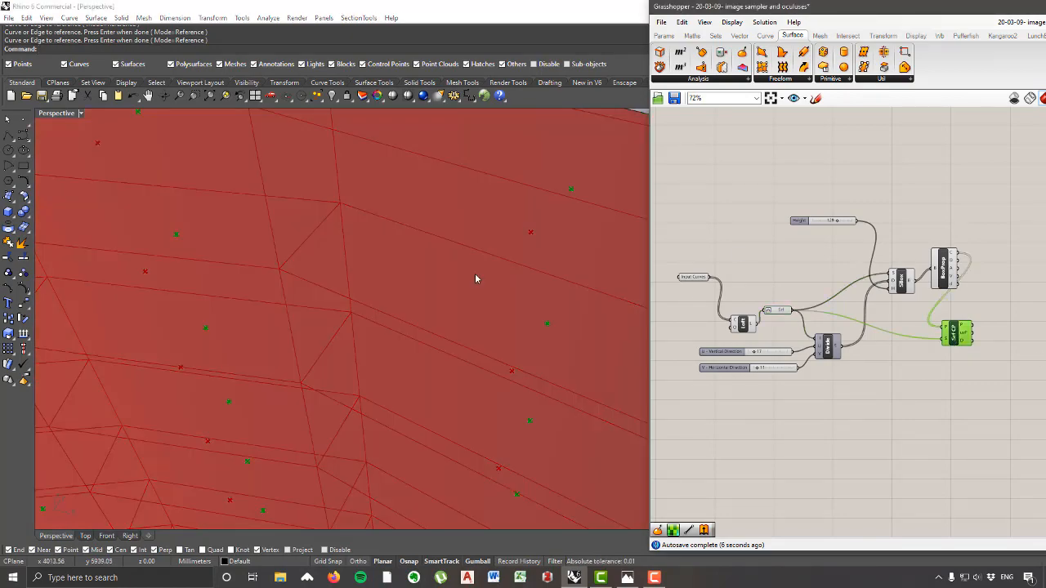
scroll(475, 278, down, 10)
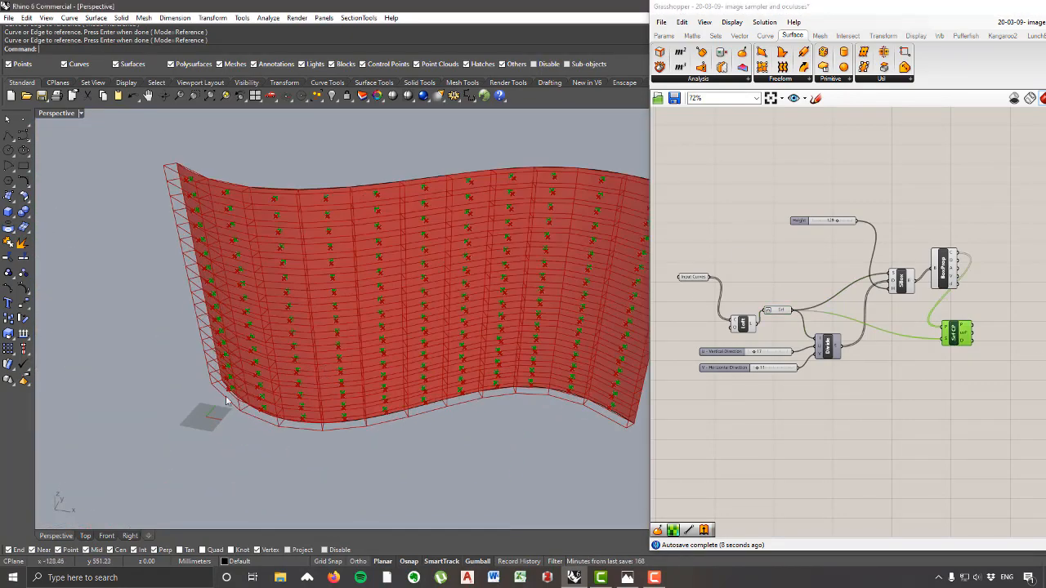
right_drag(971, 345, 919, 362)
drag(920, 362, 960, 237)
drag(889, 282, 885, 291)
Step: Group all components of the definition and name the group "Surface boxes and UV points for Sampling"
right_drag(869, 352, 903, 357)
drag(977, 433, 673, 210)
drag(1028, 421, 662, 233)
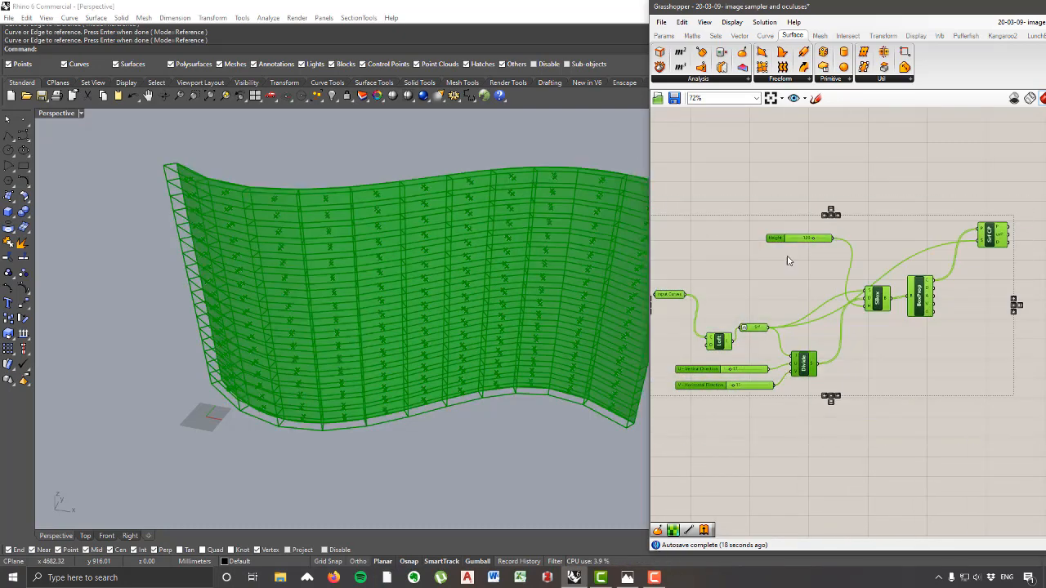
right_click(764, 283)
click(797, 368)
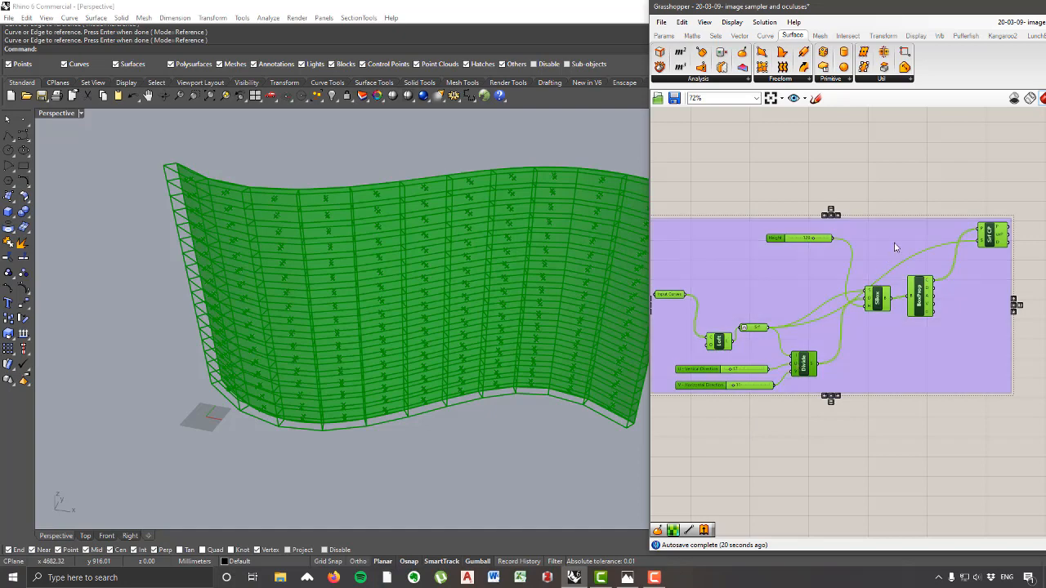
right_click(869, 226)
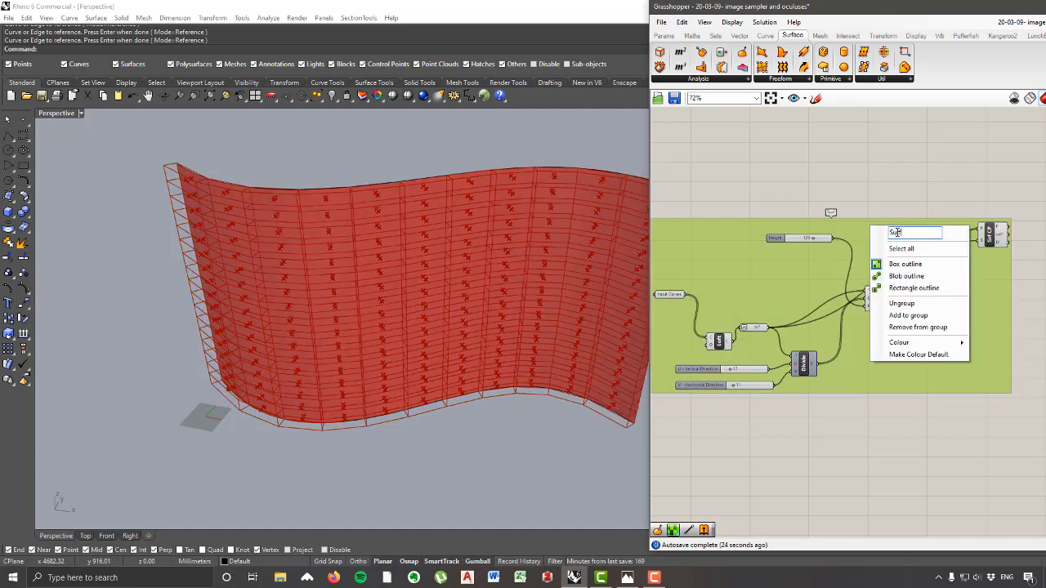
text(Surface boxes and)
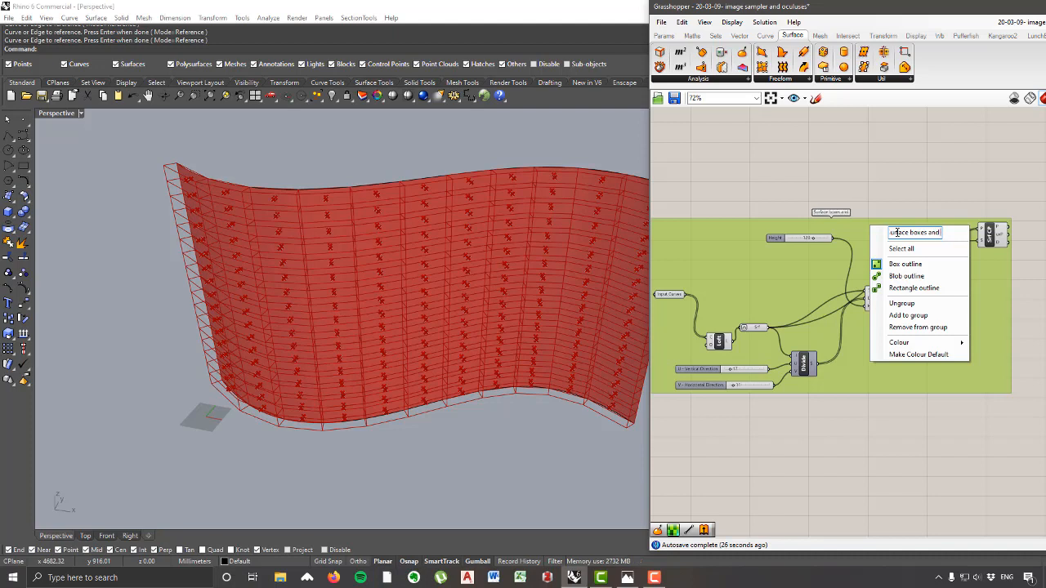
text( UV points)
text( for Sampling)
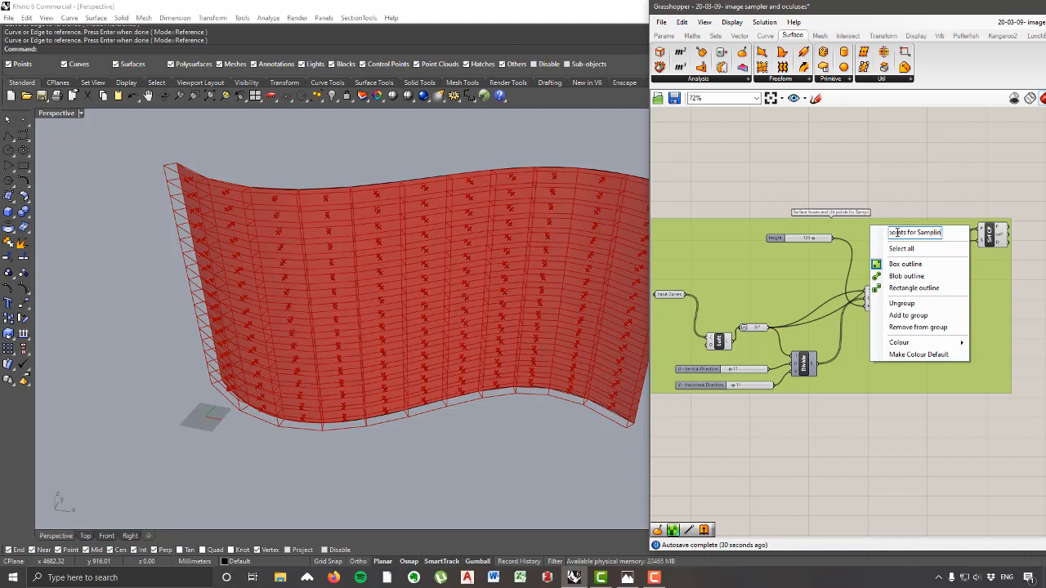
click(870, 169)
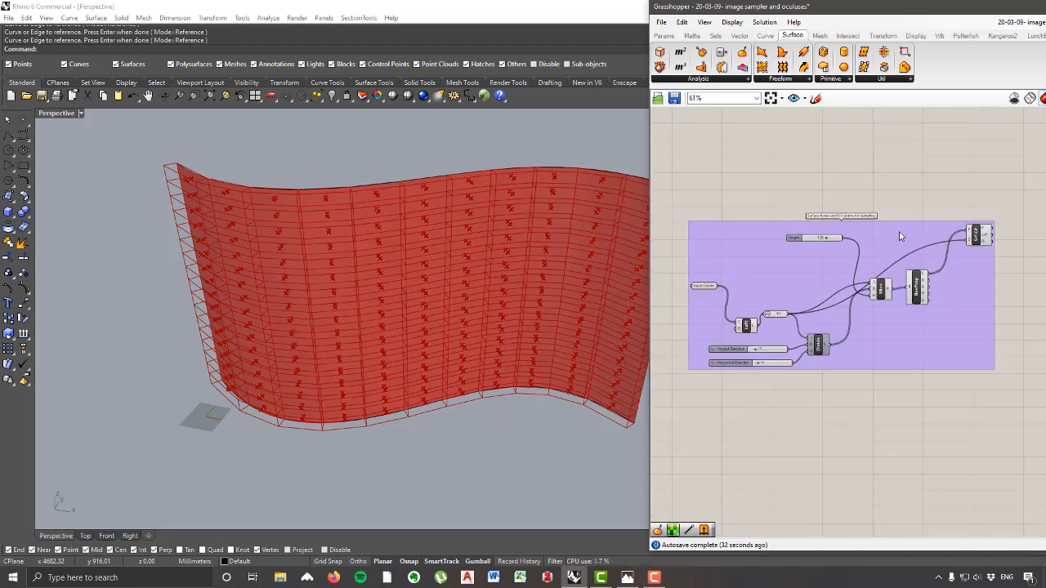
Step: Widen the Grasshopper window over the Rhino viewport and reframe the curved facade in the remaining view
right_drag(756, 284, 719, 278)
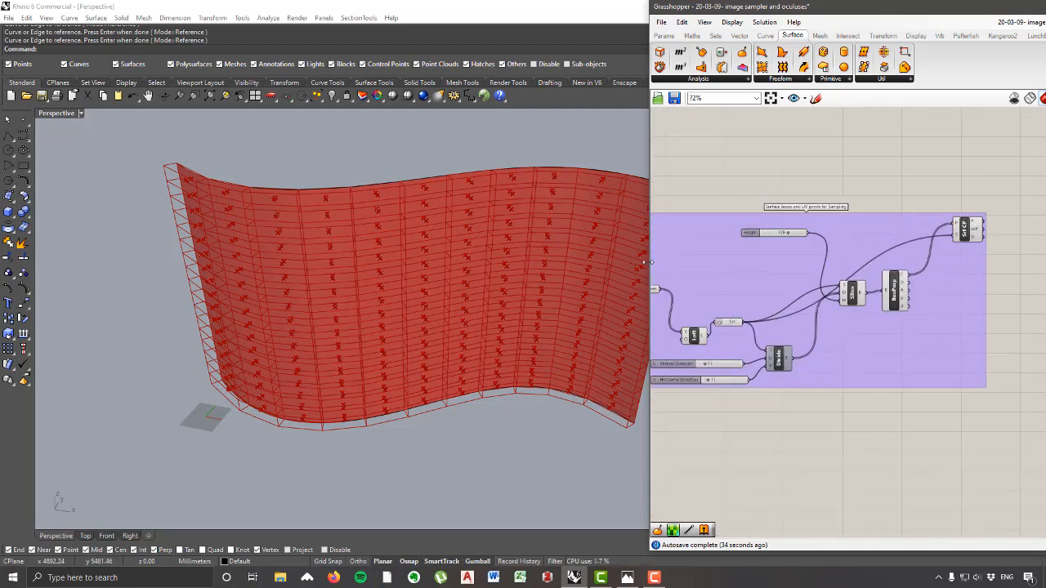
drag(648, 262, 539, 261)
scroll(398, 295, down, 3)
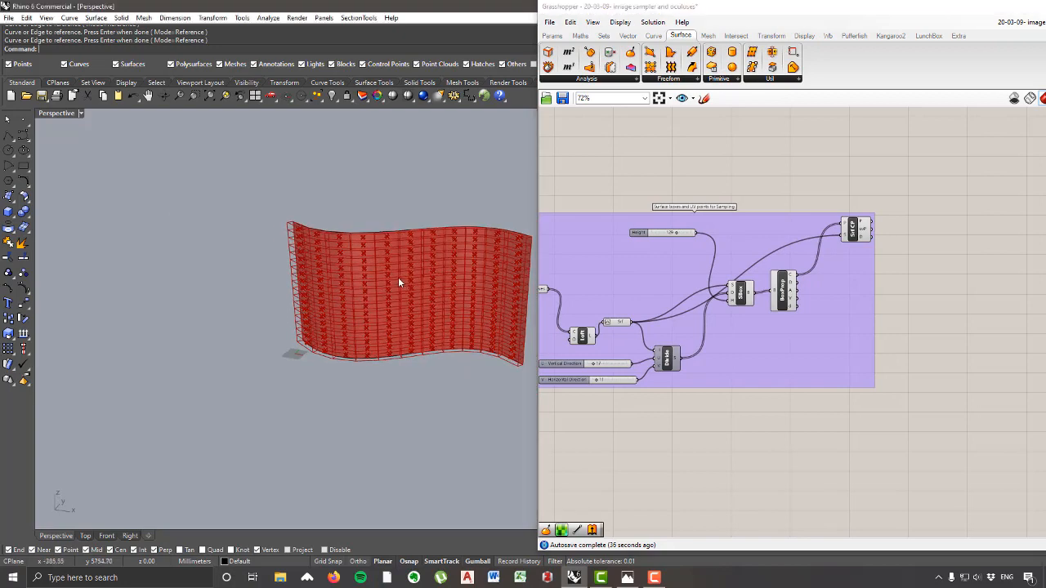
shift+right_drag(398, 282, 228, 275)
scroll(228, 276, up, 3)
right_drag(851, 290, 897, 276)
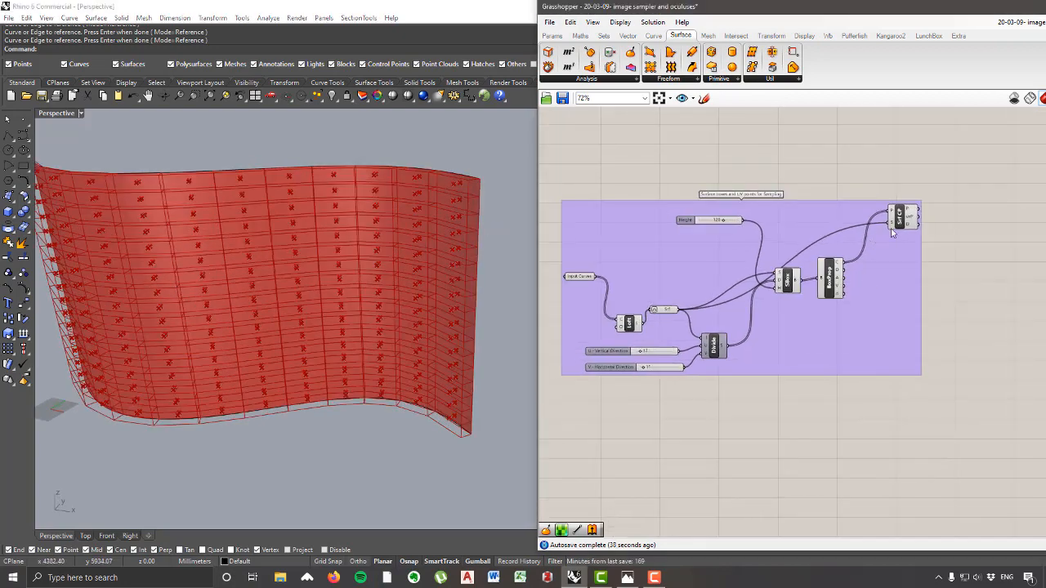
Step: Add an Image Sampler outside the group and feed it the uvP output of Surface Closest Point
scroll(891, 228, up, 1)
click(864, 254)
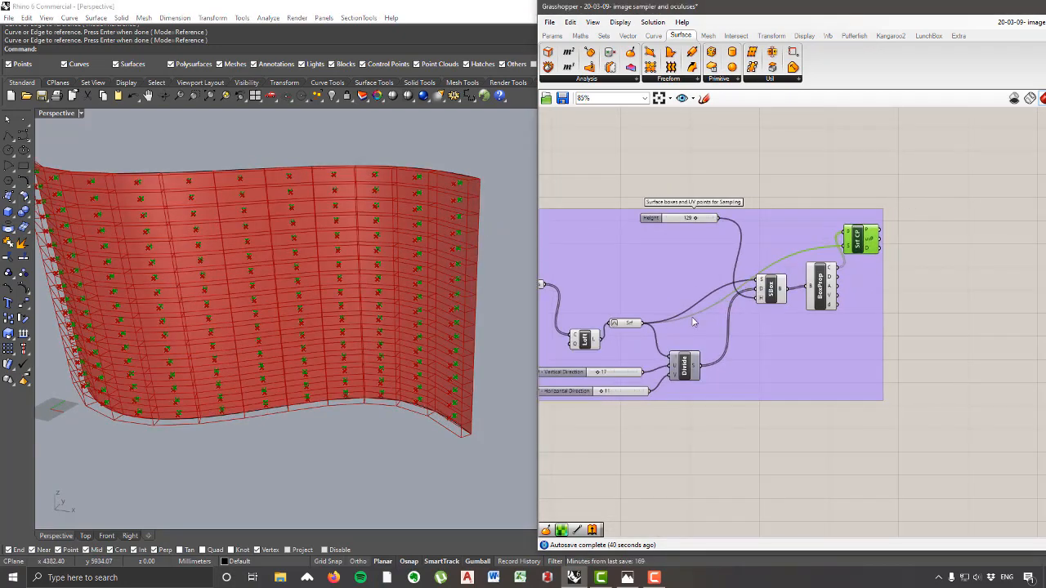
right_drag(770, 322, 824, 315)
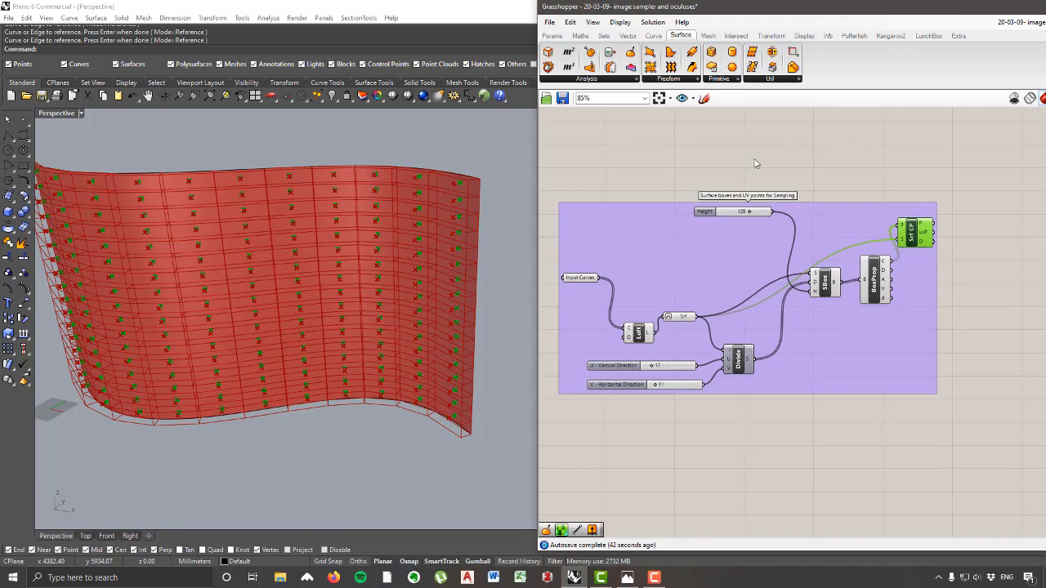
click(554, 36)
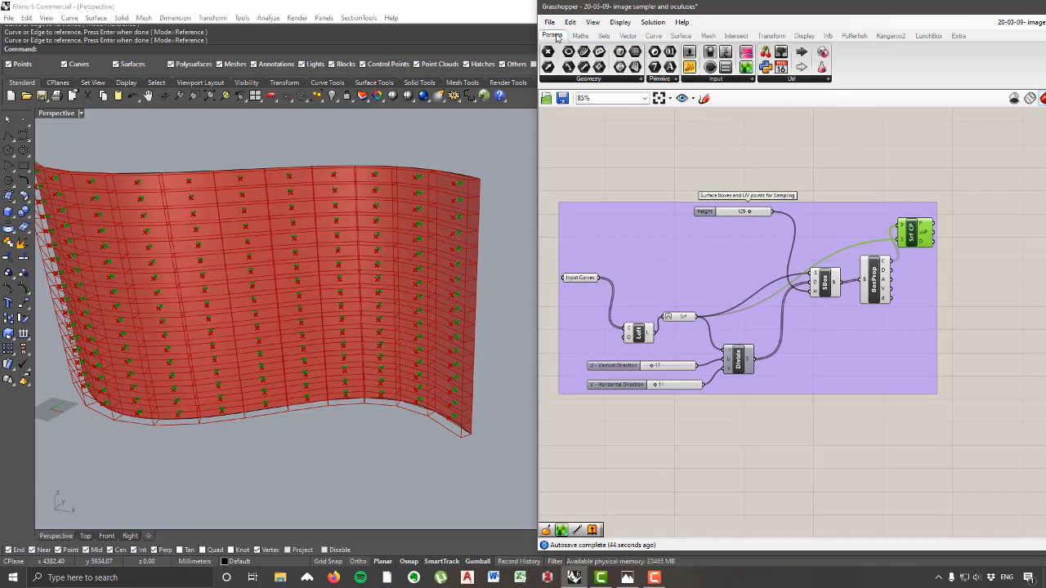
click(723, 84)
drag(804, 210, 993, 295)
right_drag(967, 273, 938, 245)
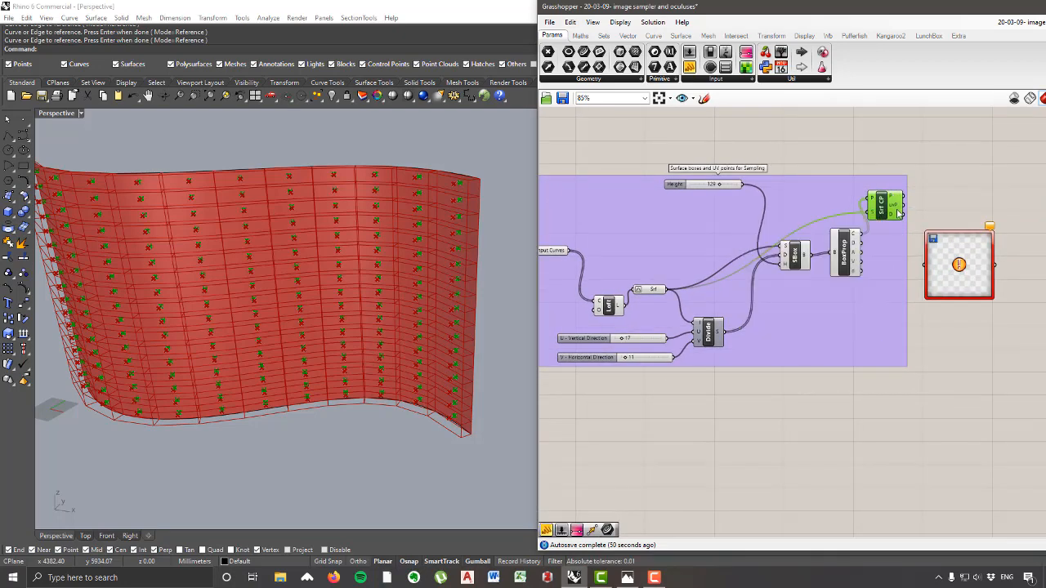
scroll(897, 209, up, 1)
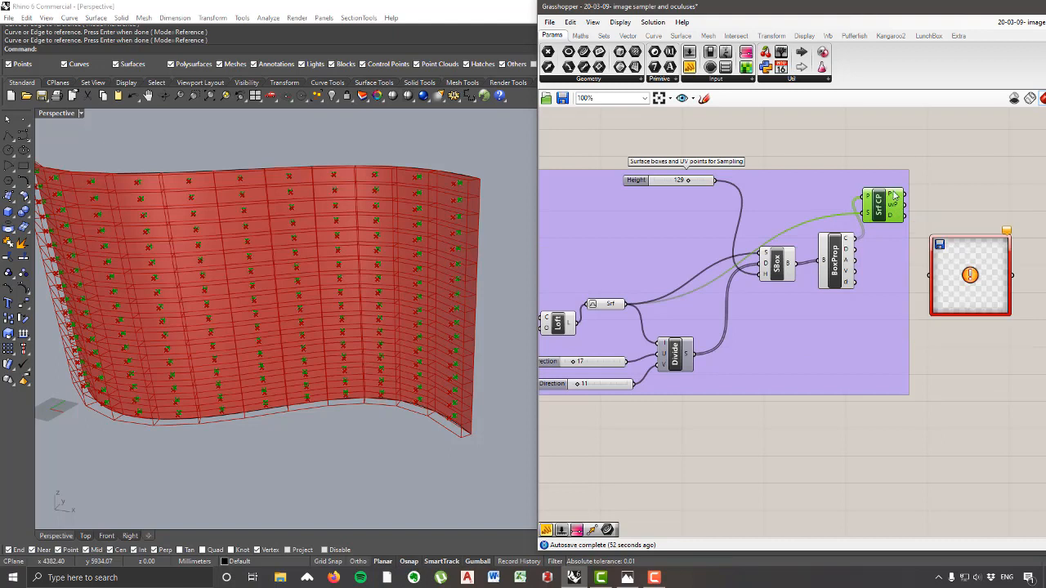
mouse_move(897, 210)
drag(905, 206, 930, 276)
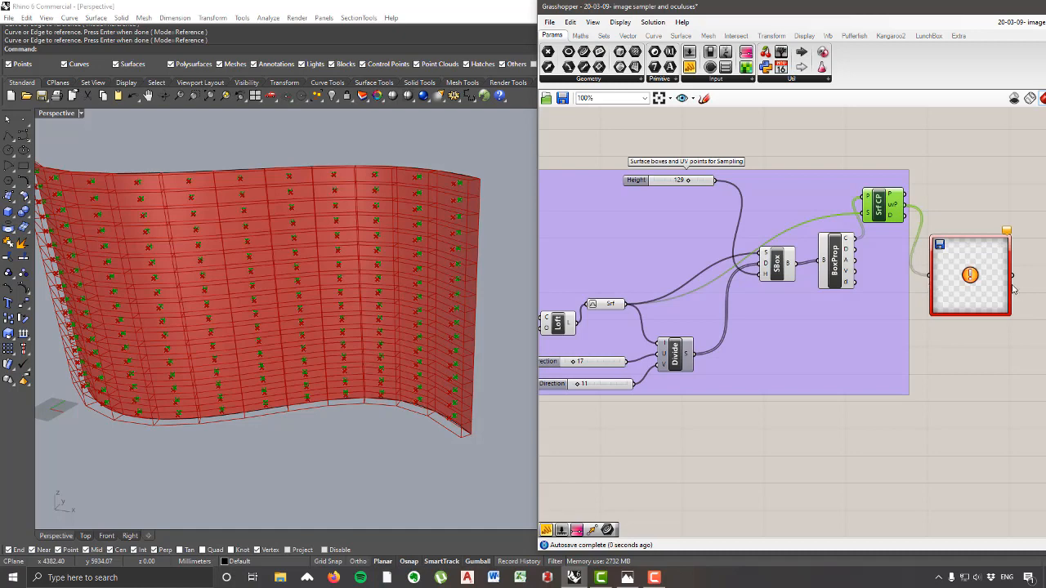
Step: Set the Image Sampler to the brightness channel with "dot pattern" as its image, and move it up beside Surface Closest Point
double_click(985, 293)
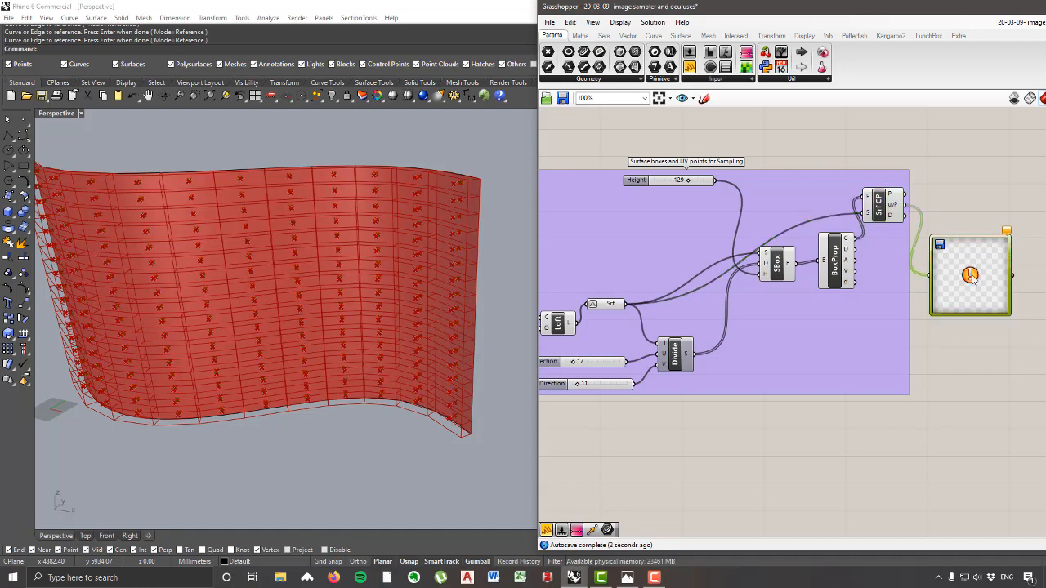
drag(959, 201, 910, 157)
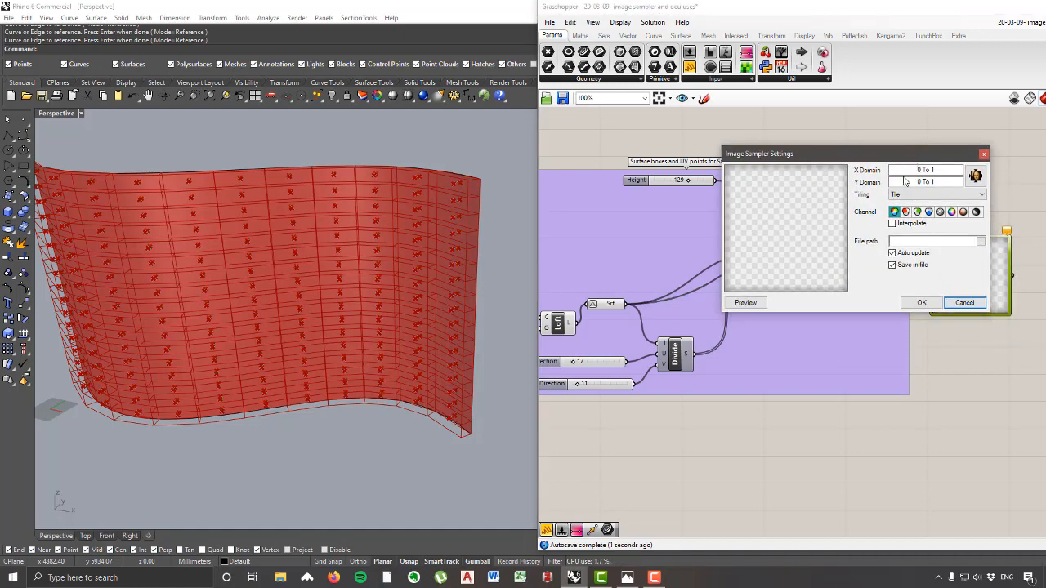
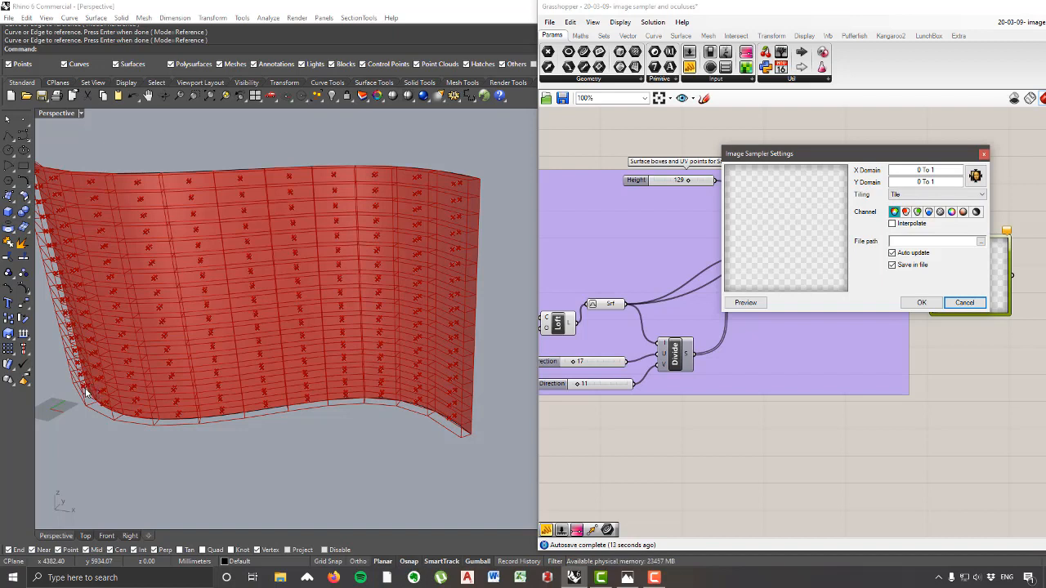
click(977, 213)
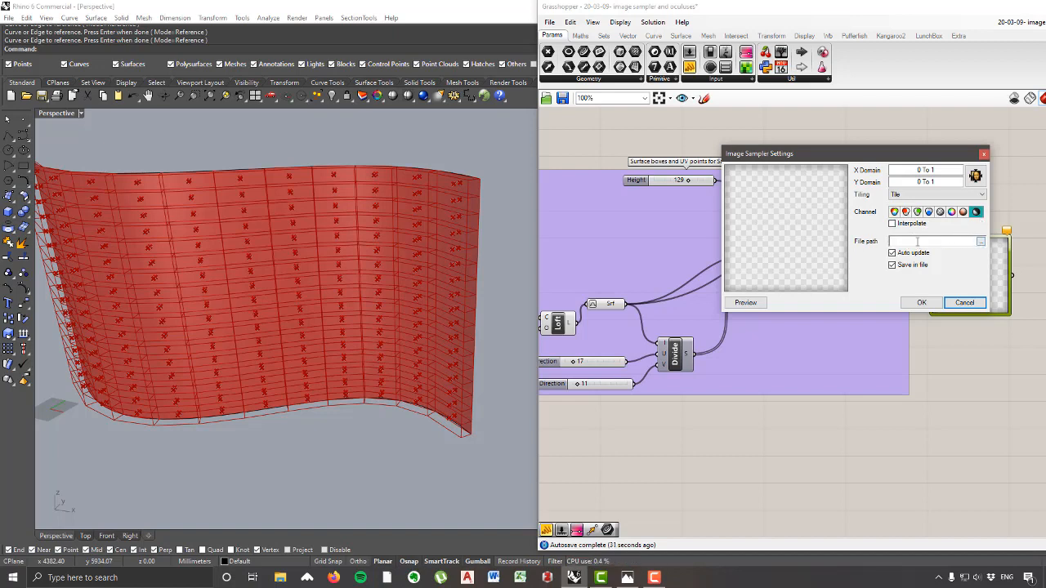
click(982, 242)
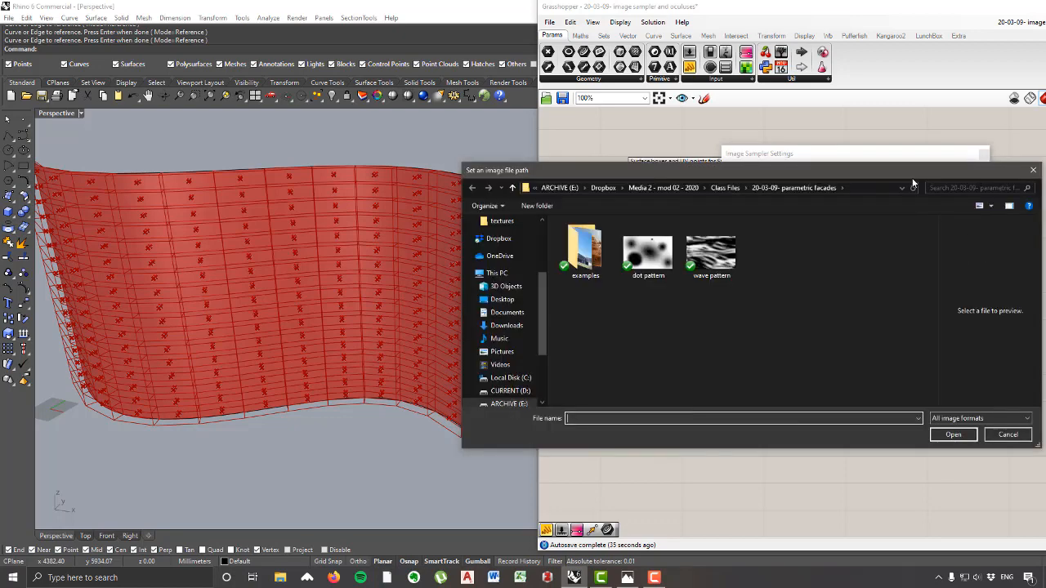
click(658, 263)
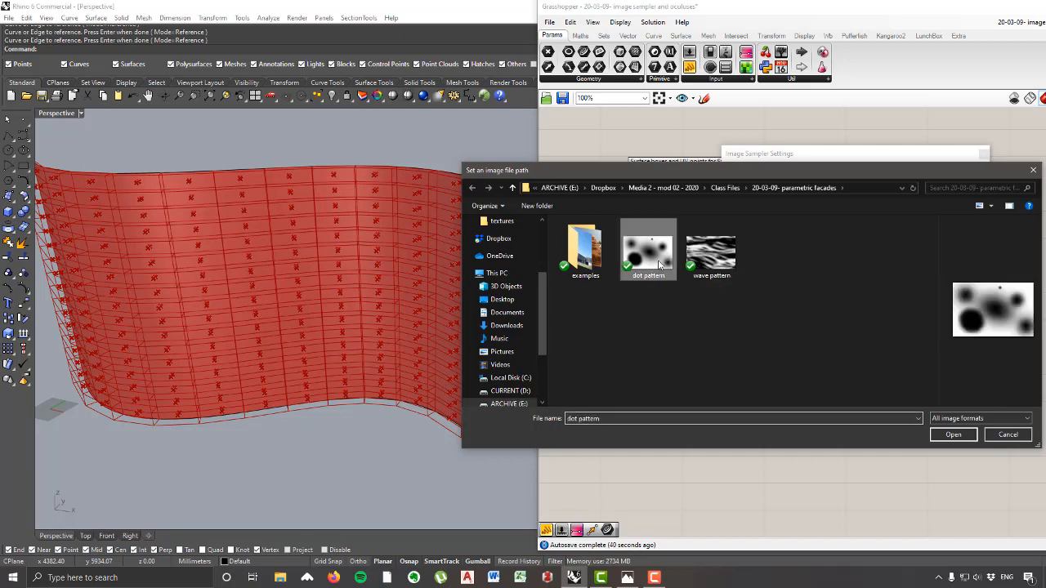
click(953, 434)
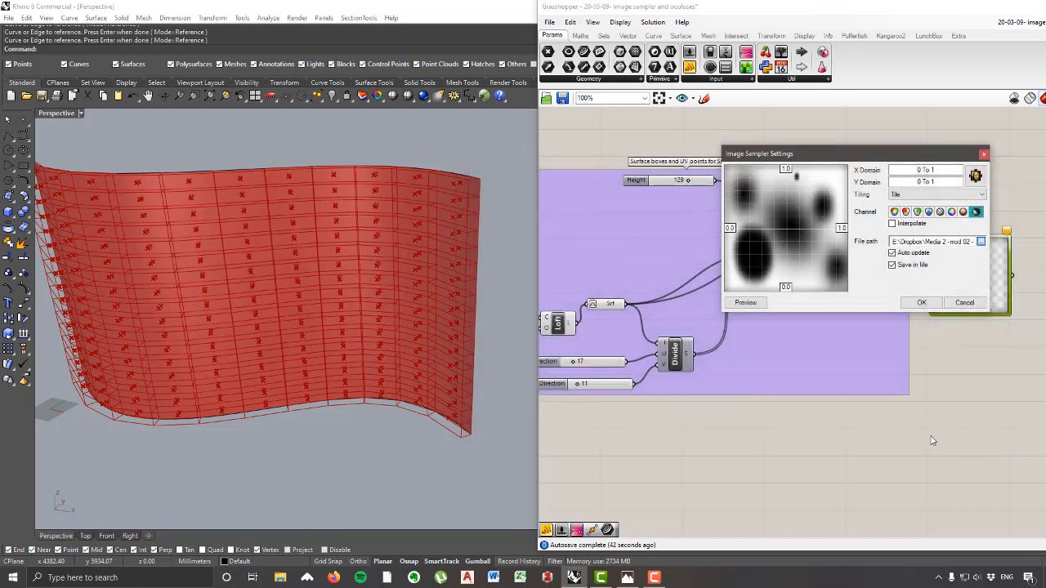
click(924, 304)
right_drag(909, 311, 748, 317)
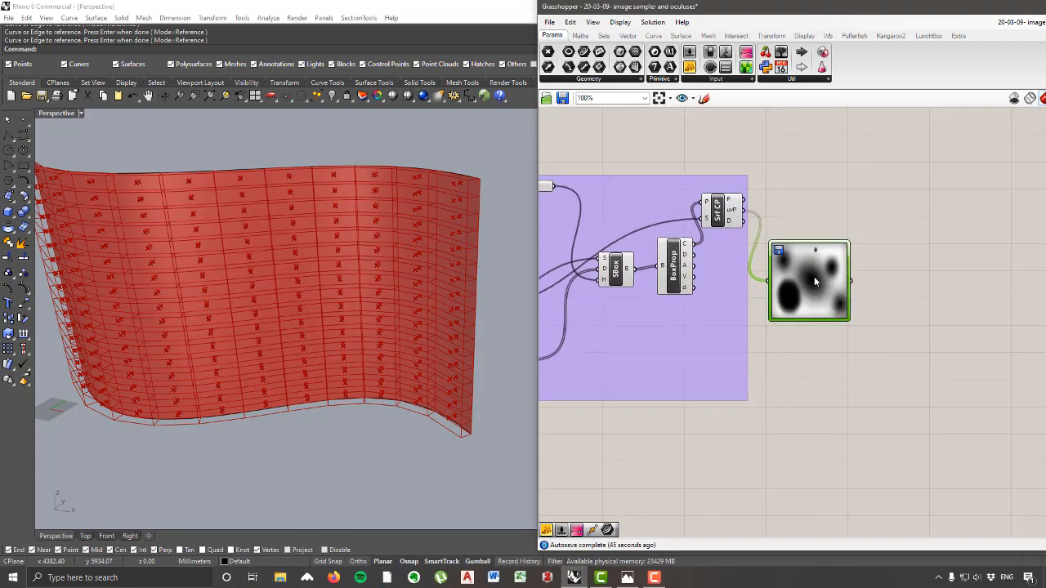
drag(816, 288, 821, 194)
Step: Compare the Image Sampler's dot pattern with the curved facade and the U and V division sliders that define its boxes
scroll(823, 170, up, 5)
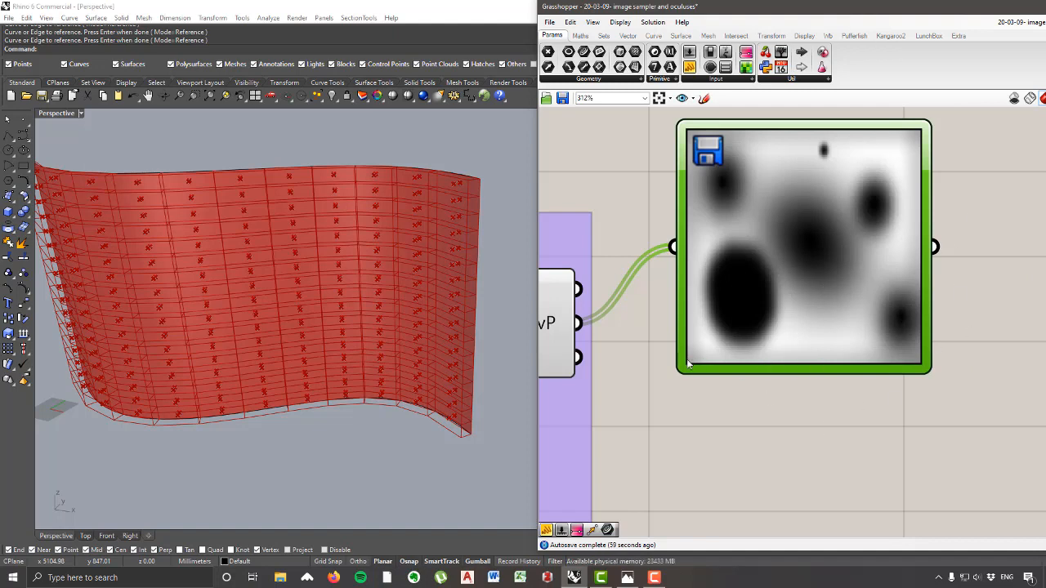
right_drag(371, 419, 378, 422)
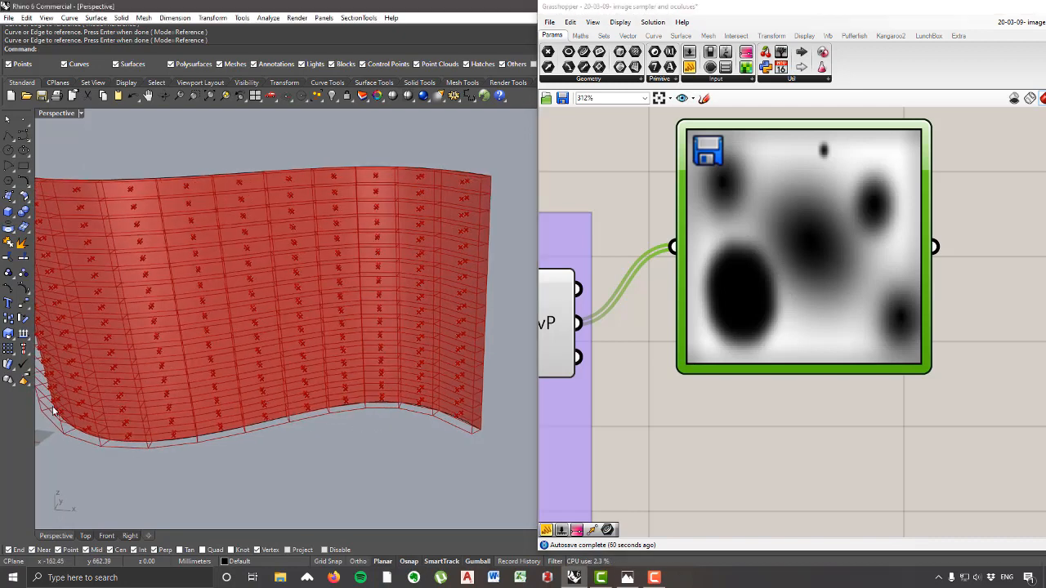
scroll(762, 419, down, 5)
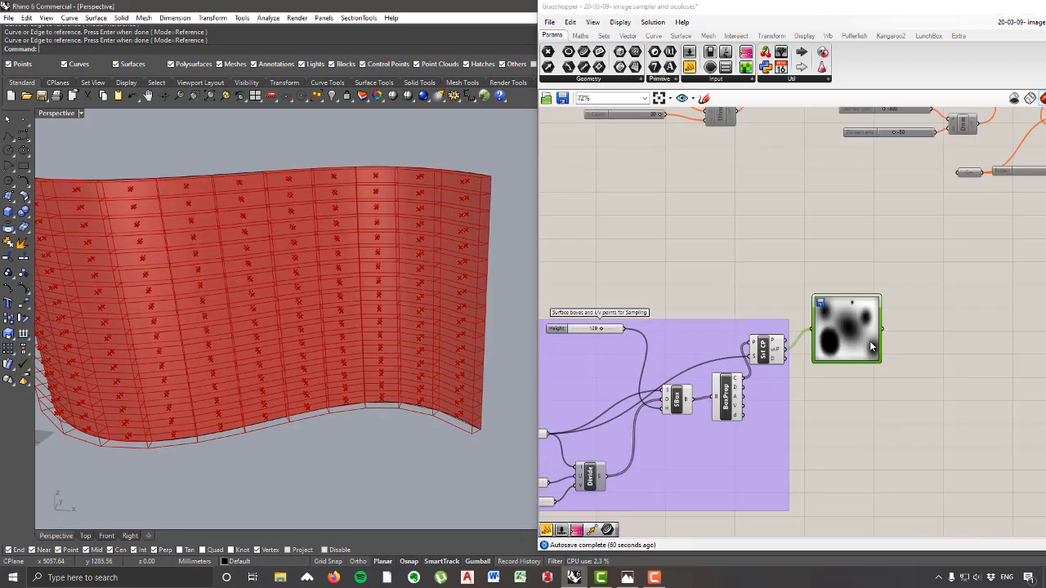
scroll(675, 421, up, 3)
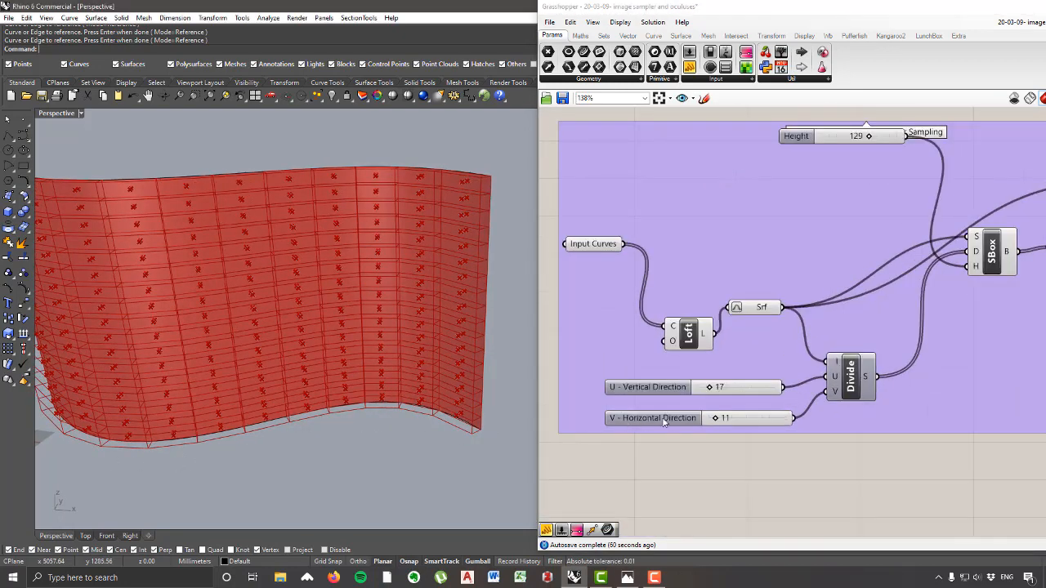
scroll(632, 418, down, 3)
scroll(839, 296, up, 5)
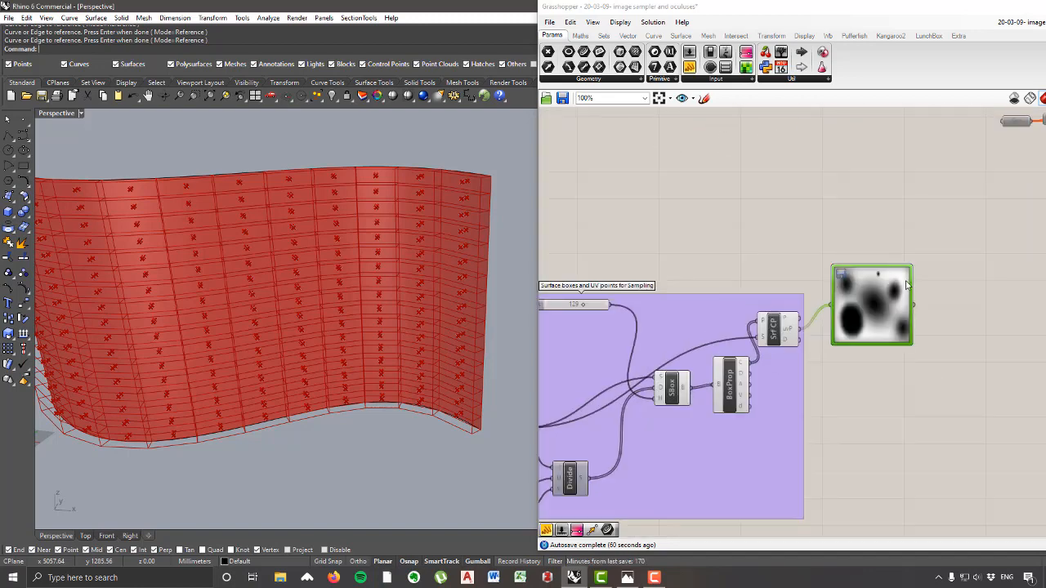
right_drag(780, 354, 752, 354)
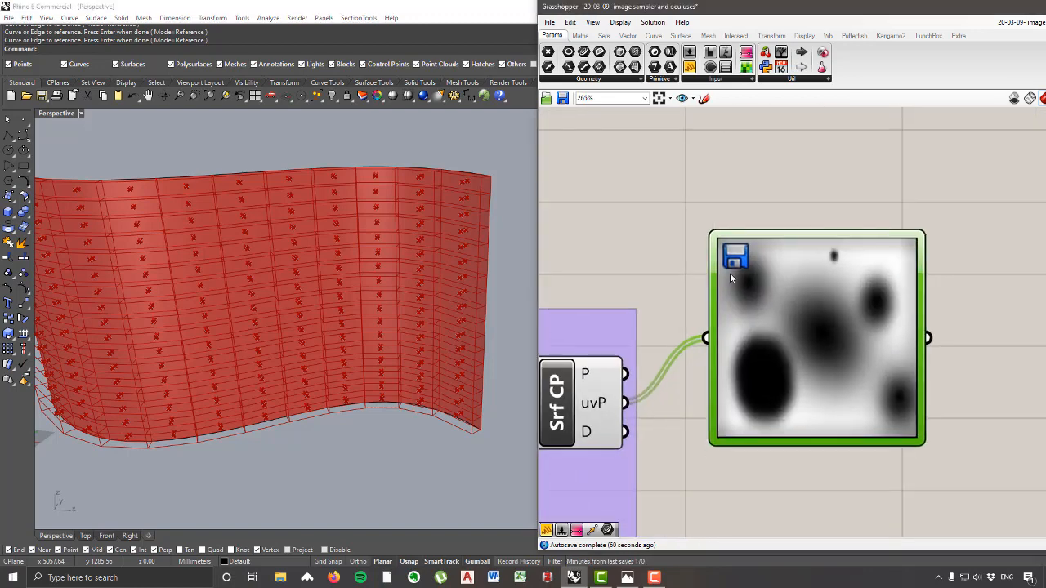
right_drag(788, 321, 764, 307)
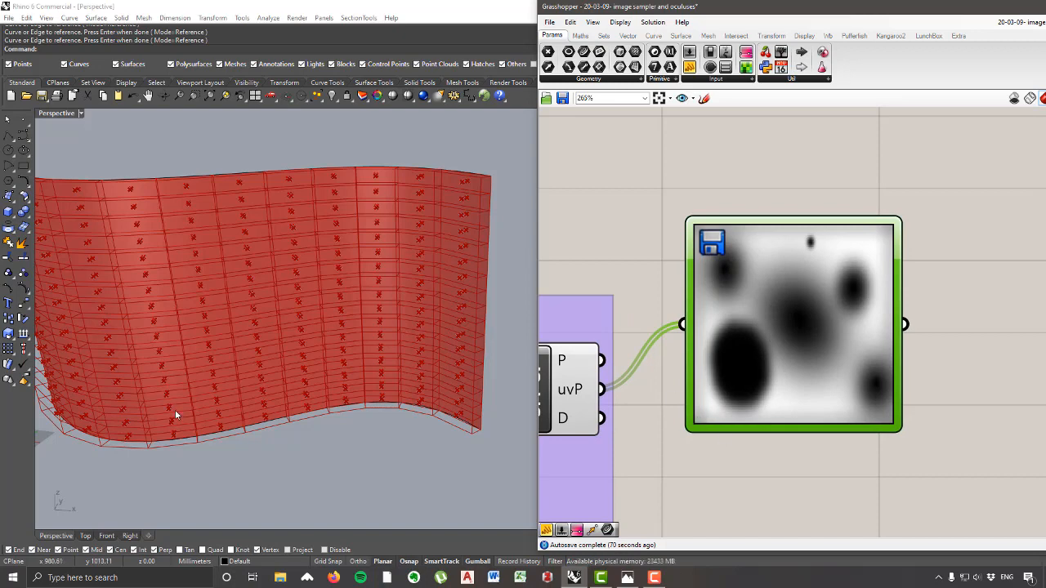
scroll(260, 296, down, 5)
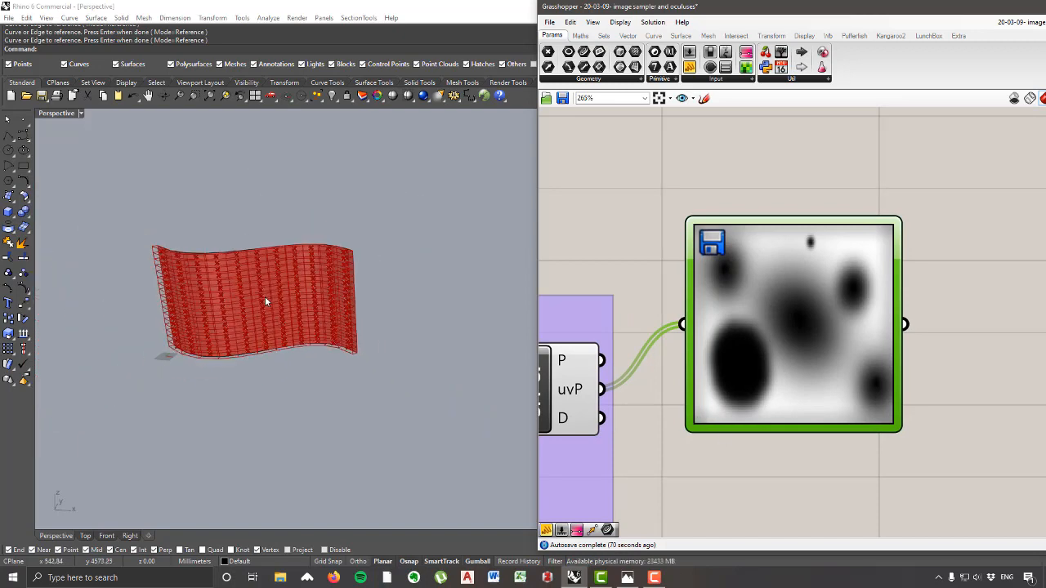
scroll(265, 300, up, 2)
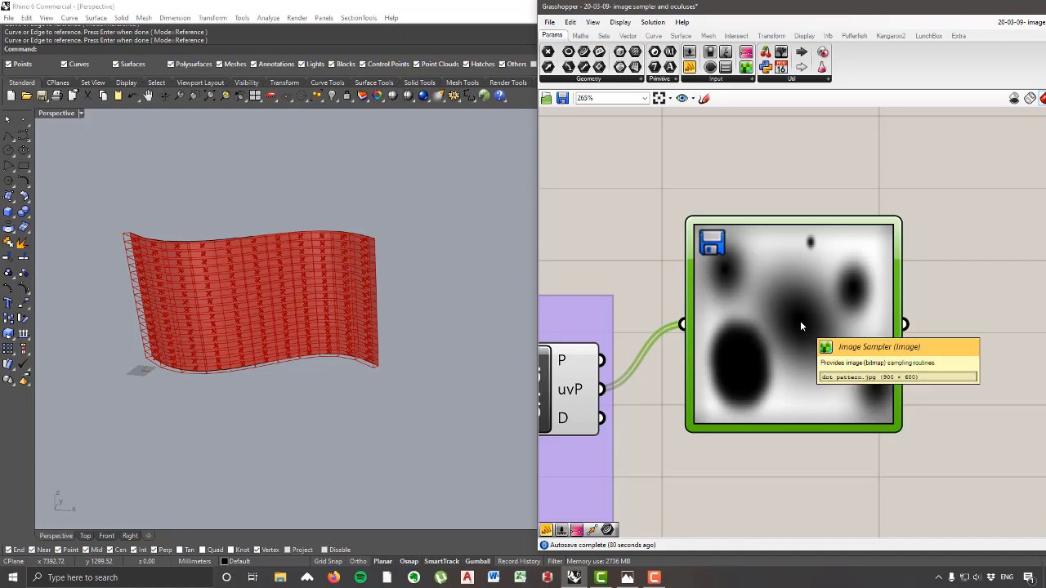
Step: Move the Image Sampler slightly farther from the purple group, keeping it level with Surface Closest Point's uvP output
scroll(800, 320, down, 3)
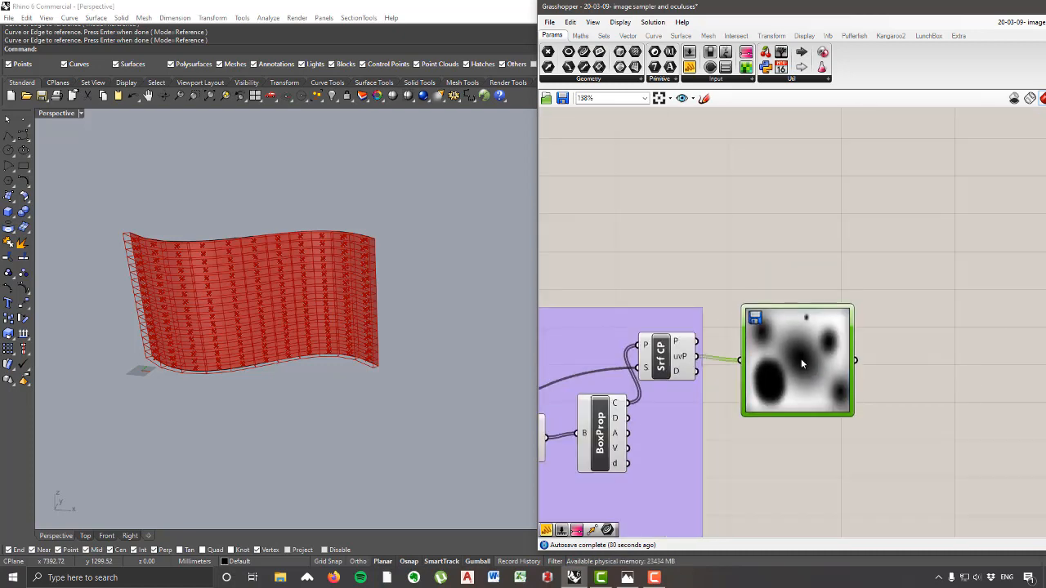
scroll(779, 374, down, 4)
right_drag(779, 374, 889, 277)
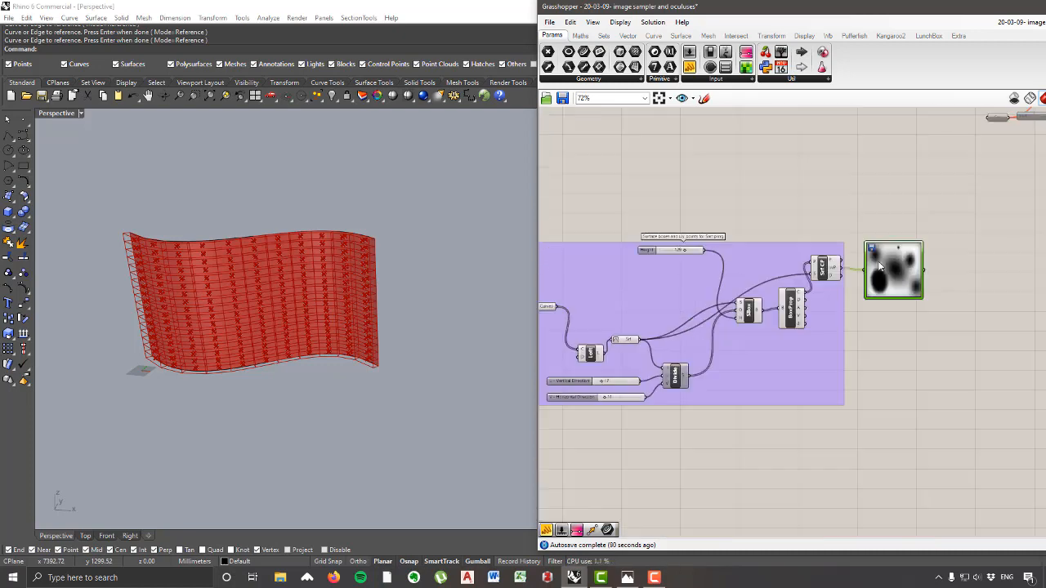
scroll(890, 276, up, 1)
mouse_move(890, 275)
mouse_down()
mouse_move(978, 275)
mouse_move(909, 275)
mouse_up()
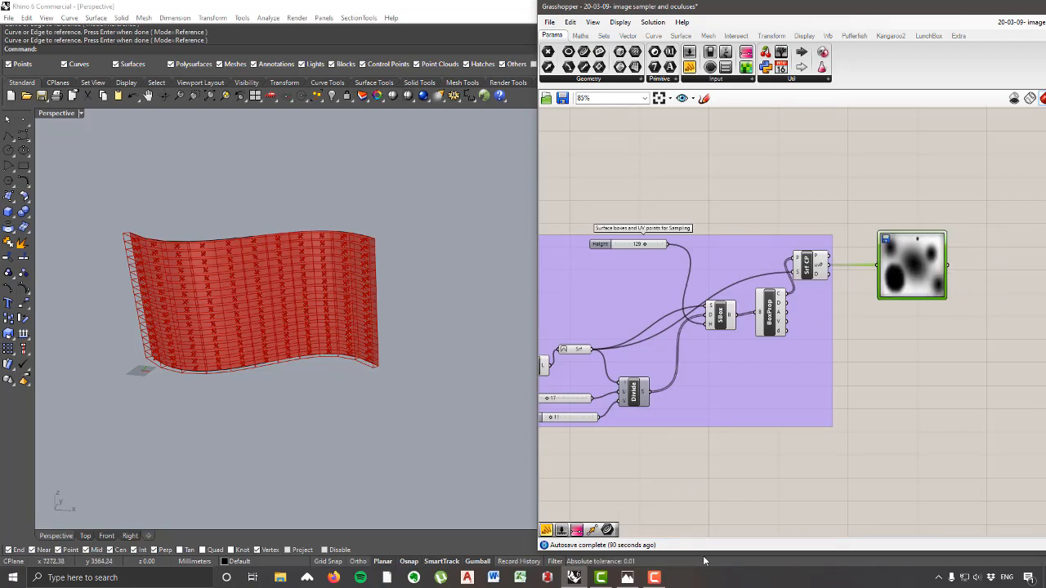
Step: Look at the reference photo "ACME-Eastland Town Center.jpg" in Photos, and inspect the curved facade from several angles in Rhino
click(627, 578)
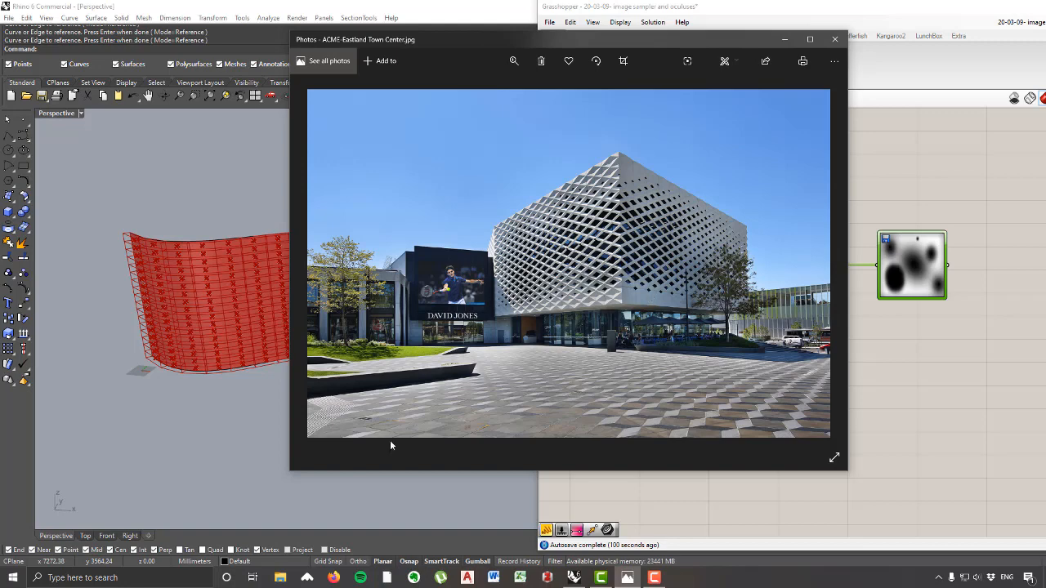
click(239, 464)
right_drag(346, 401, 380, 400)
scroll(348, 386, up, 6)
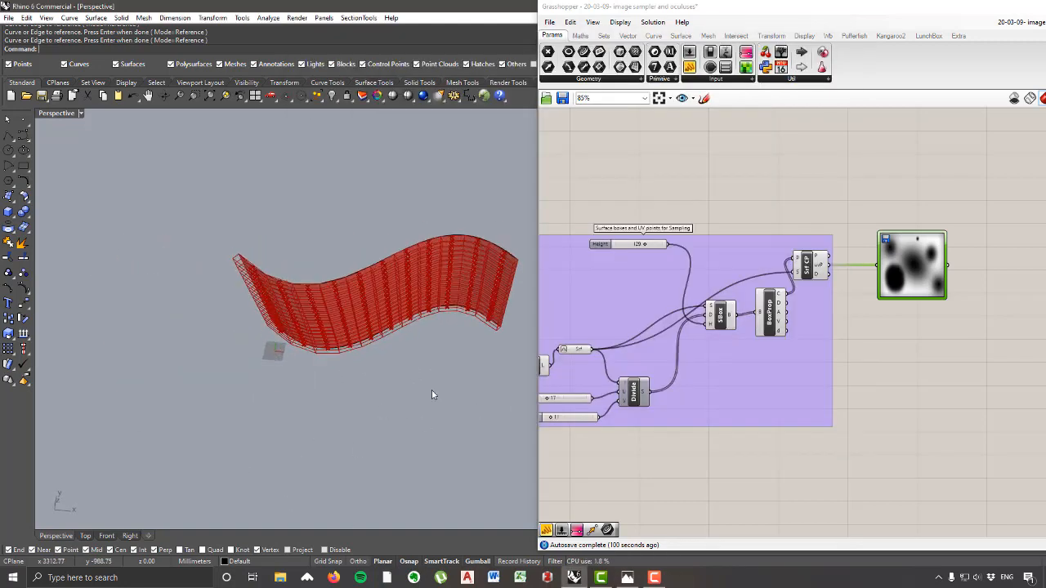
right_drag(506, 392, 478, 393)
scroll(478, 393, up, 2)
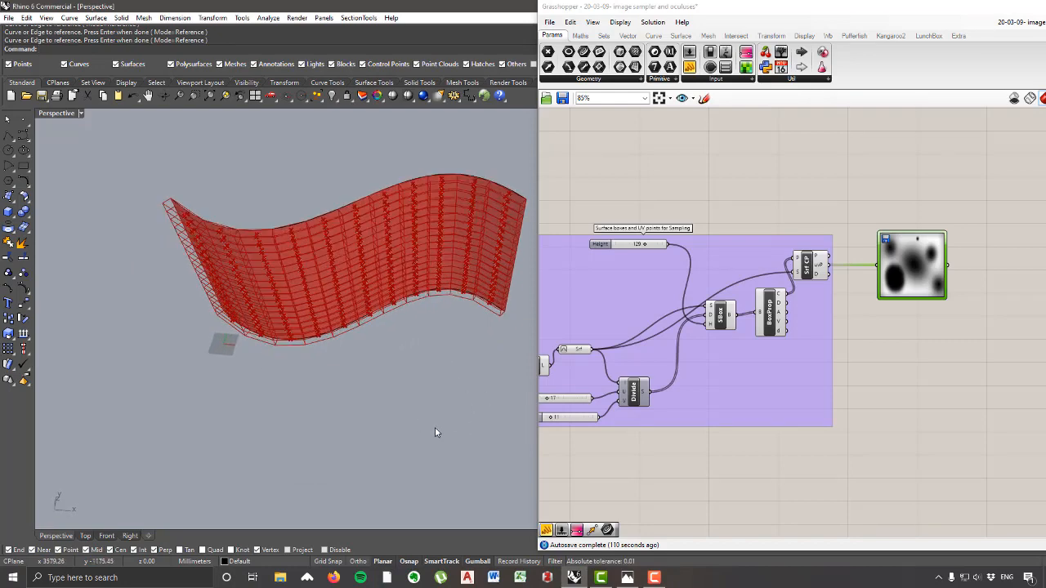
right_drag(436, 429, 452, 374)
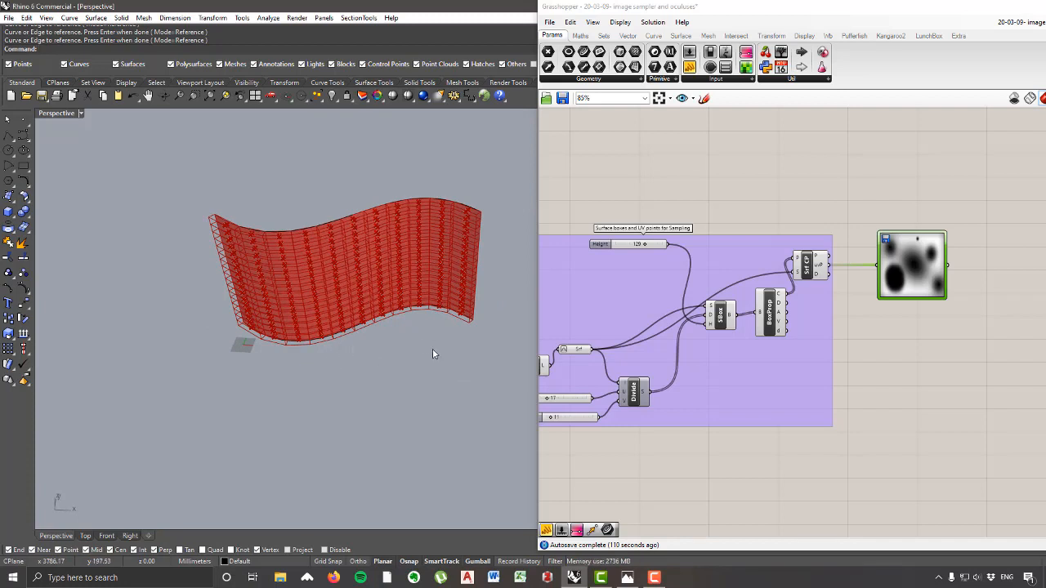
right_drag(432, 342, 451, 348)
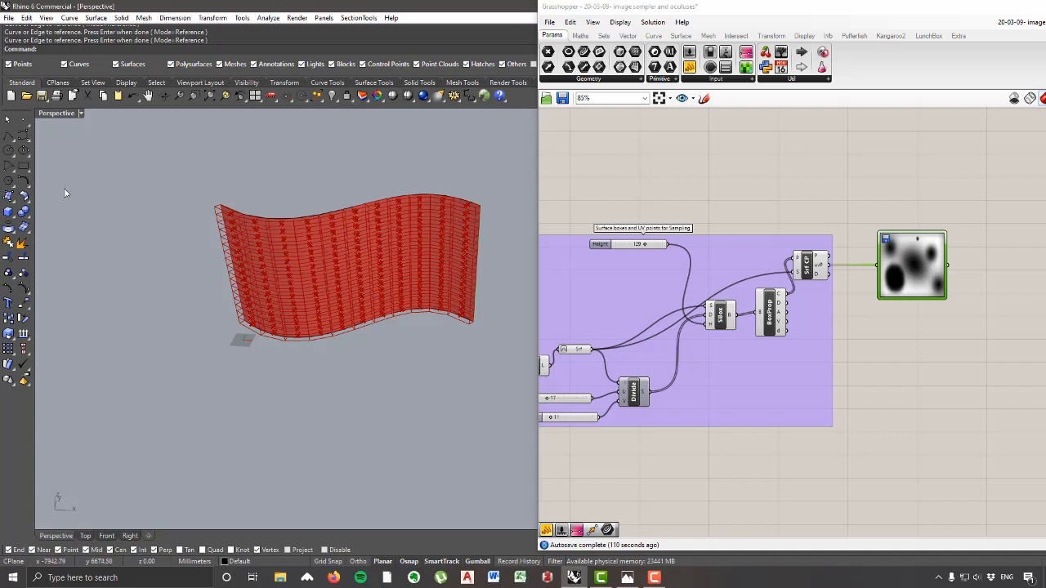
Step: Draw a corner-to-corner rectangle on the ground plane in front of the curved facade
click(25, 167)
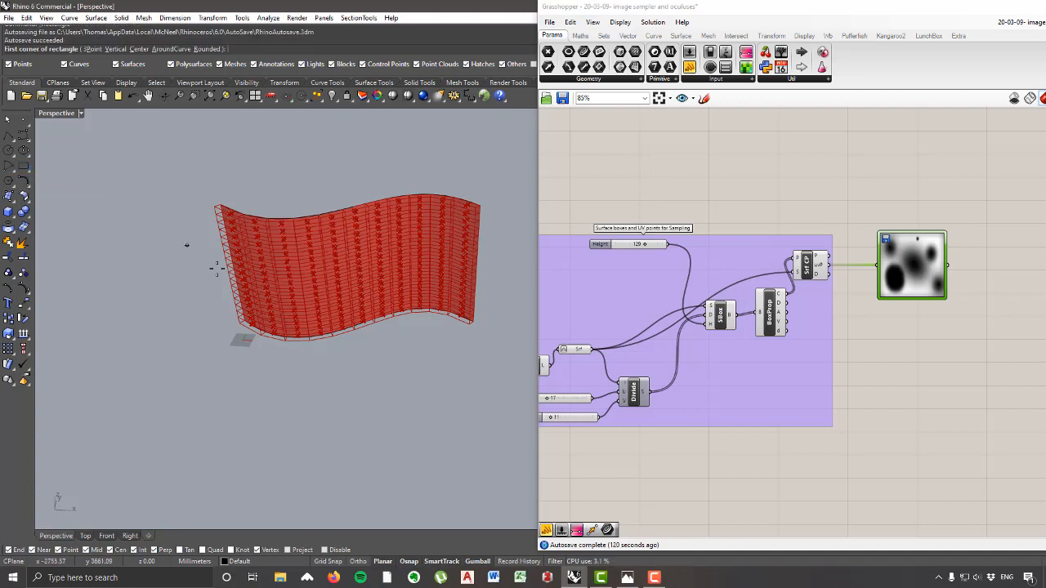
click(348, 367)
scroll(382, 389, up, 1)
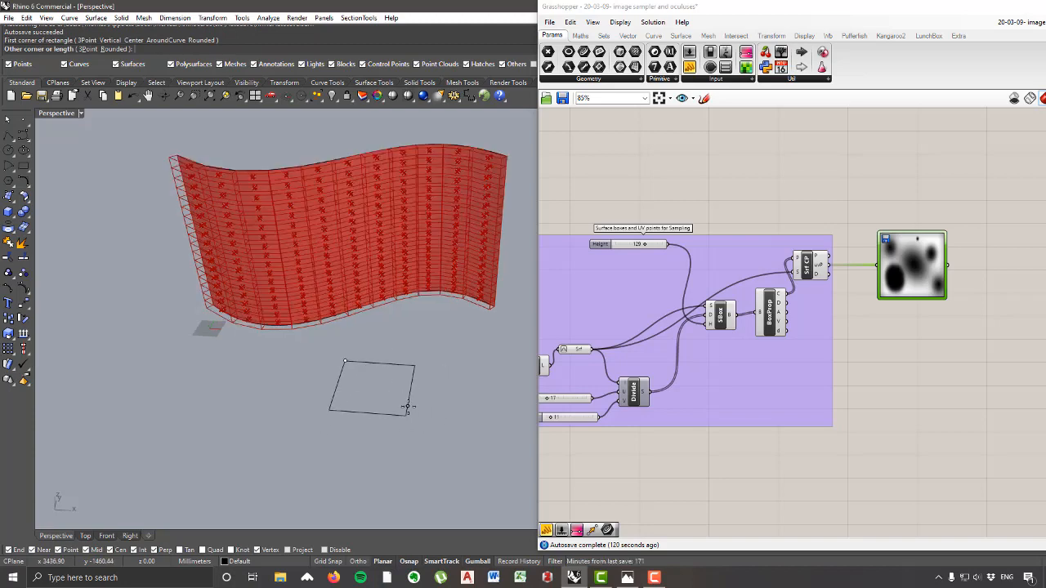
scroll(407, 410, up, 2)
scroll(424, 412, down, 2)
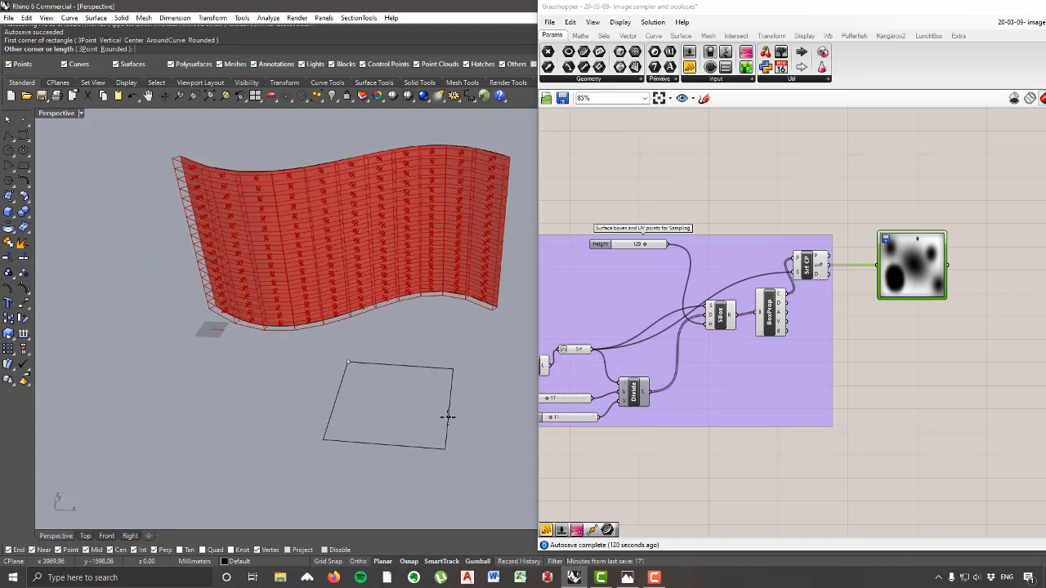
click(430, 415)
right_drag(431, 416, 436, 418)
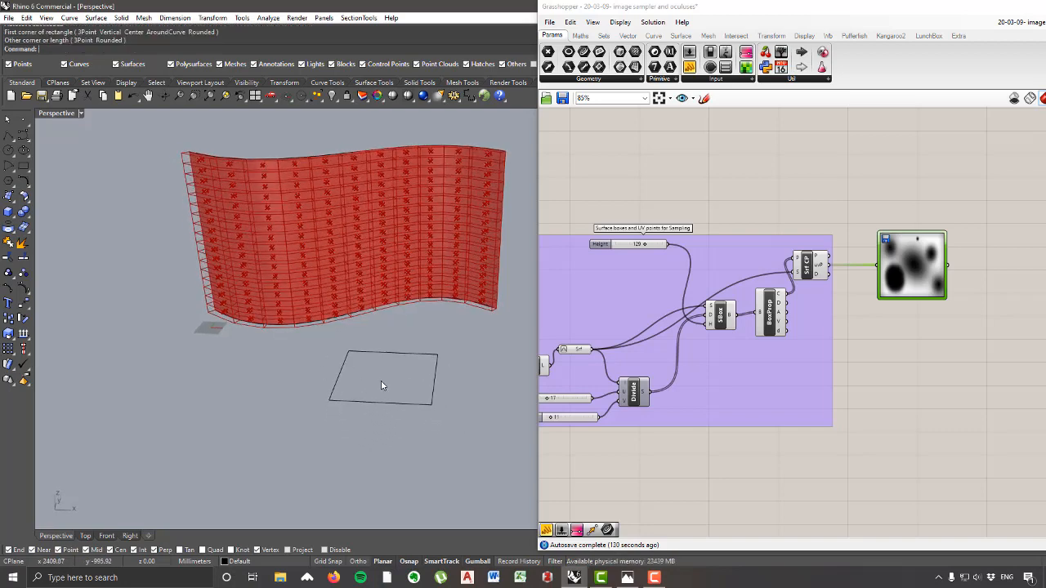
Step: Select the ground rectangle in Rhino, add a Curve parameter below the purple group in Grasshopper, and name it "Occulus Outer Shape"
click(435, 378)
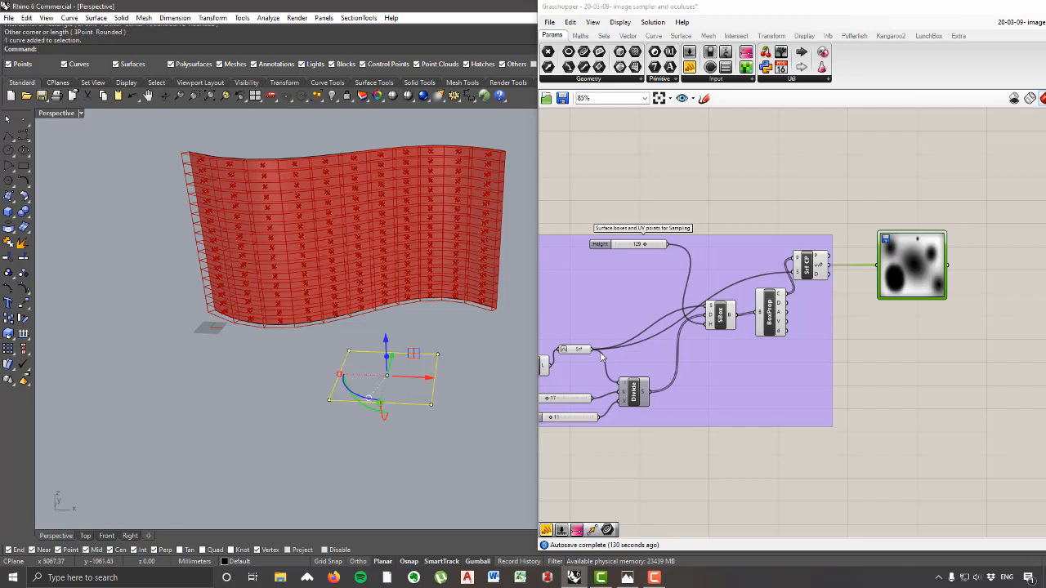
click(593, 79)
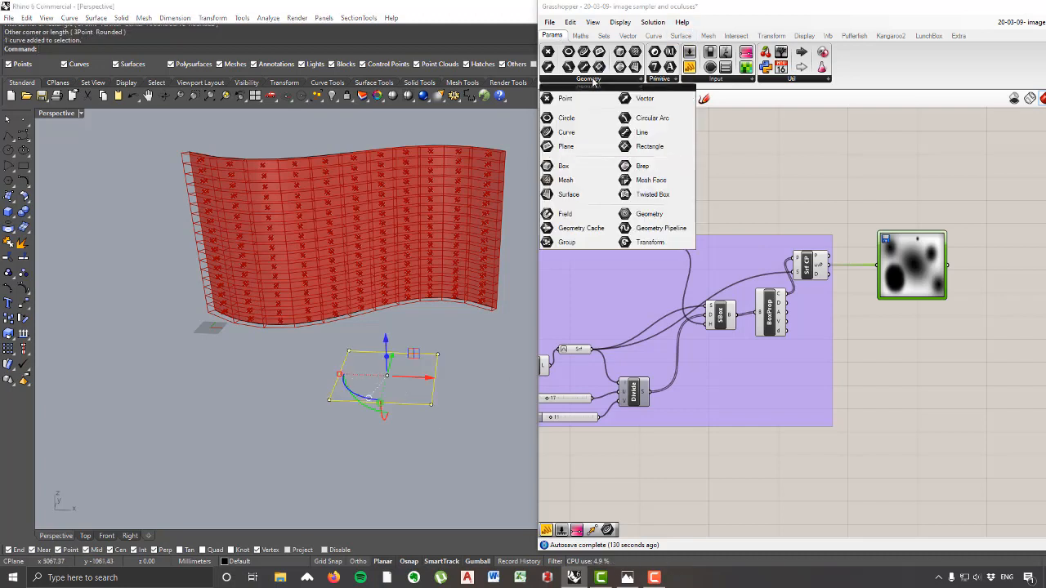
click(564, 135)
scroll(777, 310, down, 3)
click(793, 304)
scroll(792, 307, up, 5)
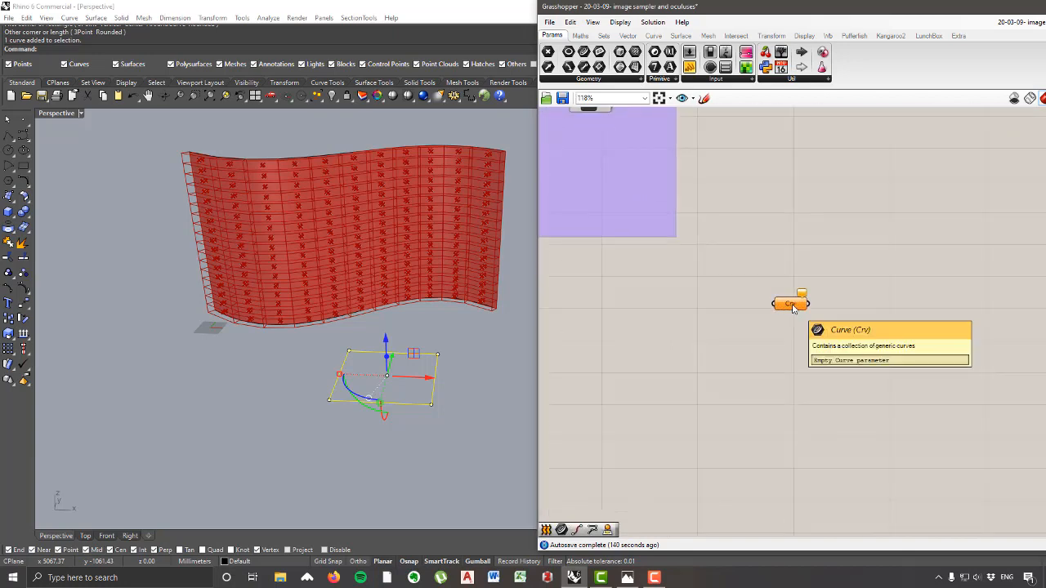
right_click(792, 306)
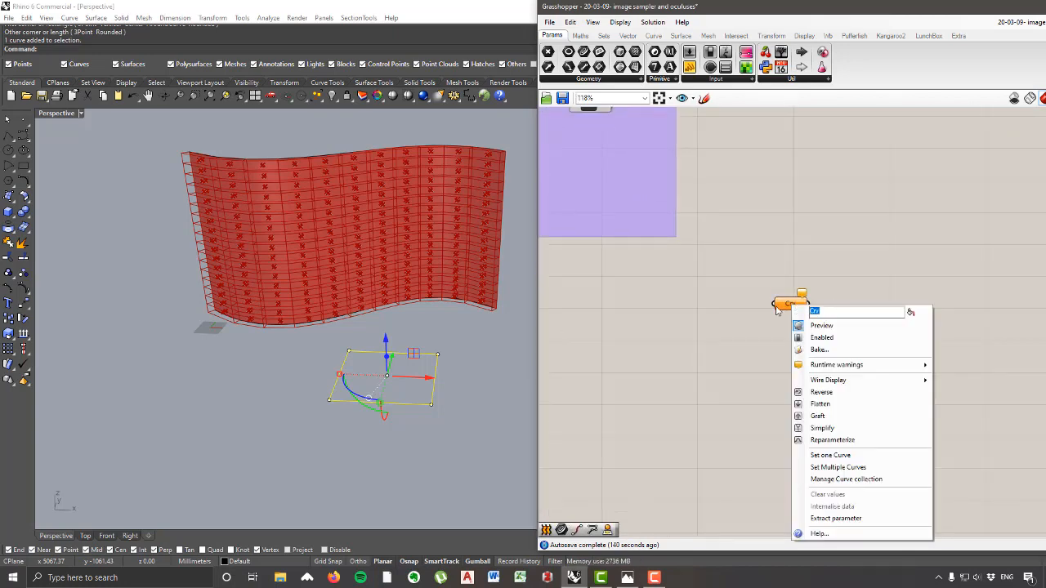
text(Otculus O)
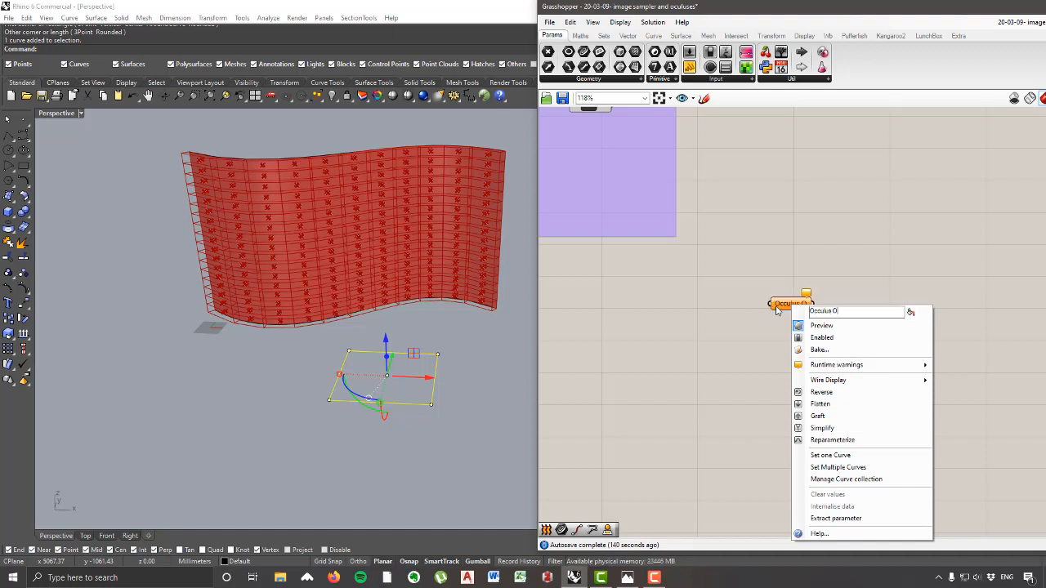
text(uter Shape)
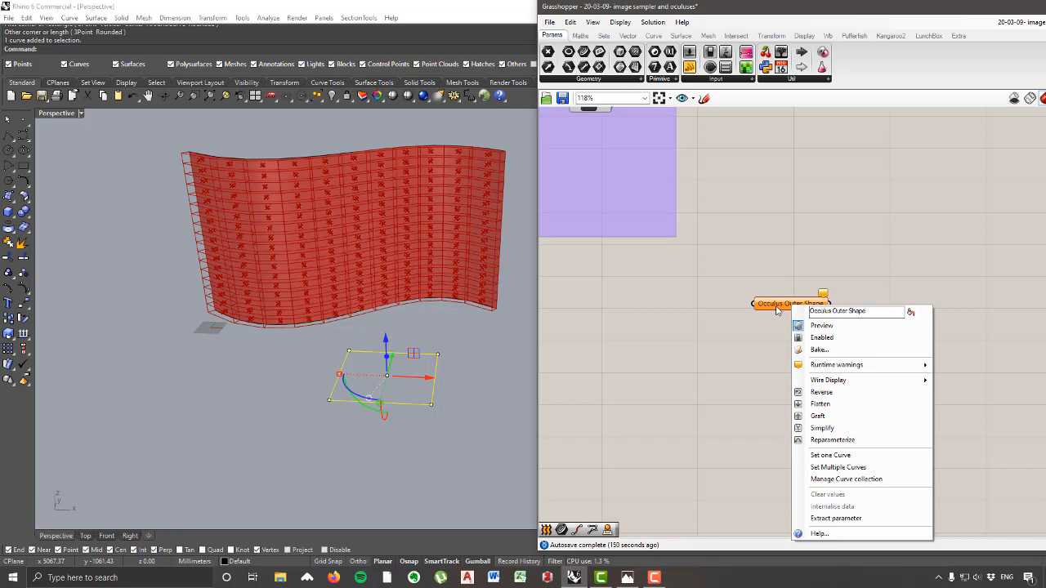
Step: Assign the ground rectangle in Rhino as the single curve of the "Occulus Outer Shape" parameter
click(829, 456)
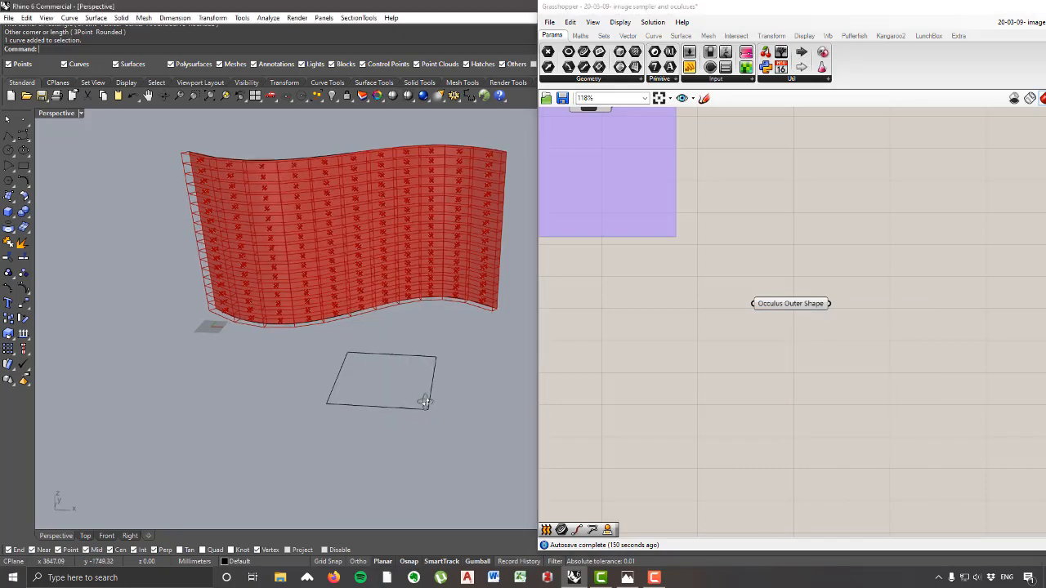
scroll(432, 392, up, 2)
click(801, 301)
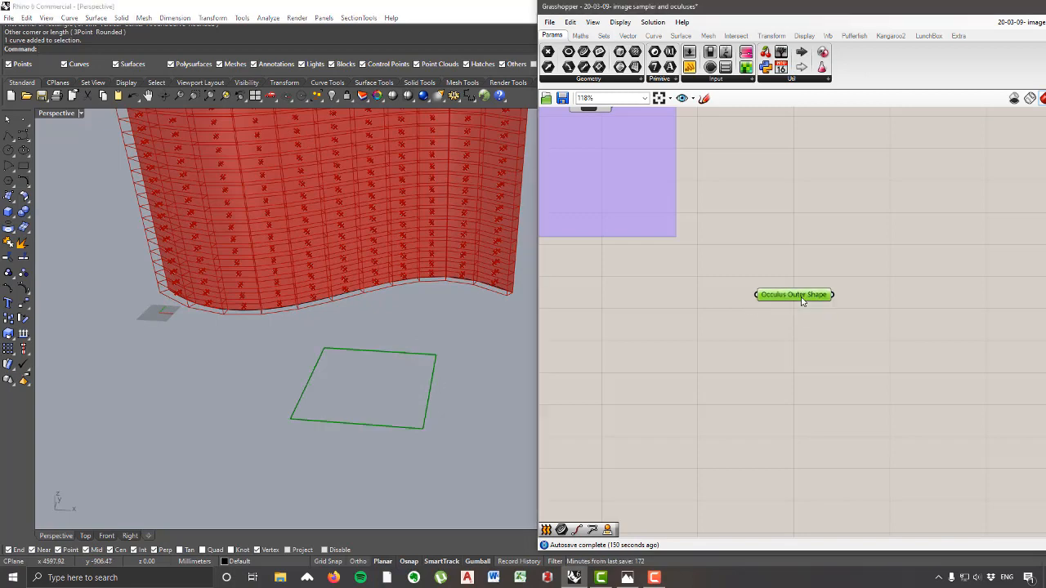
drag(801, 301, 801, 313)
scroll(421, 344, down, 2)
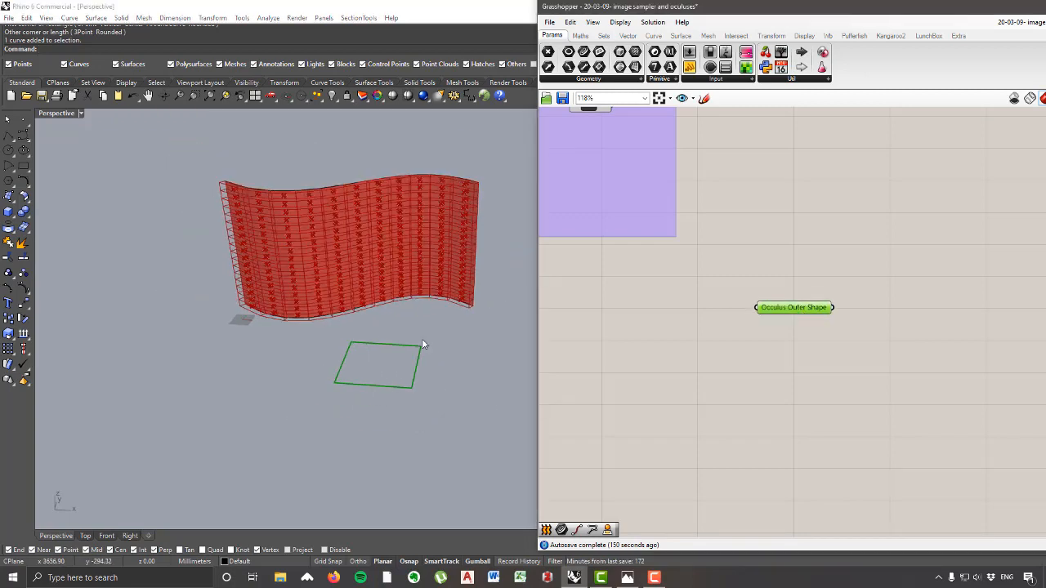
scroll(696, 354, down, 2)
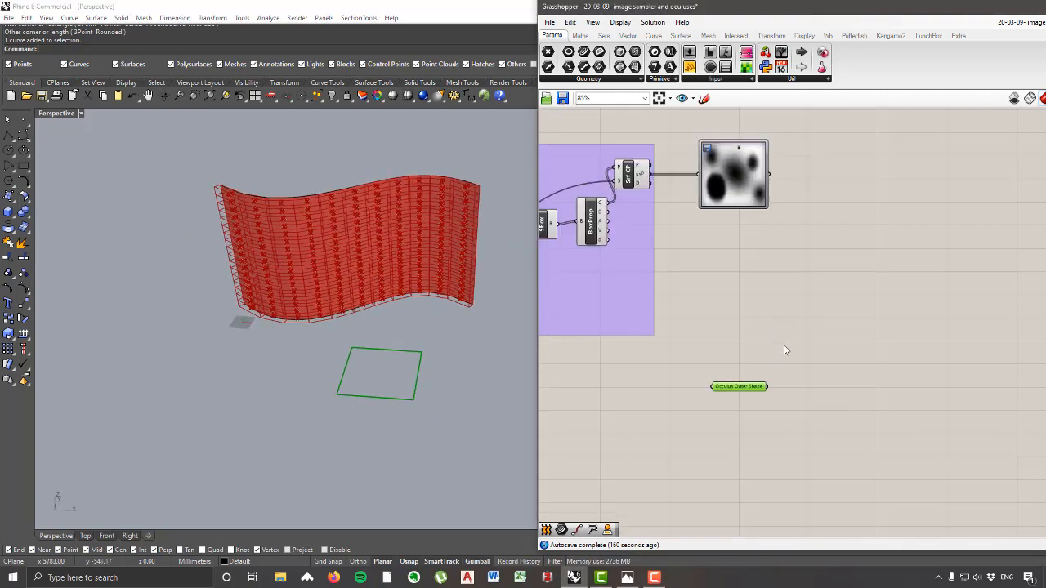
Step: Review the openings in the facade photo "ACME-Eastland Town Center.jpg" in Photos, and return to Grasshopper
scroll(759, 332, up, 2)
scroll(766, 322, down, 2)
scroll(756, 270, up, 2)
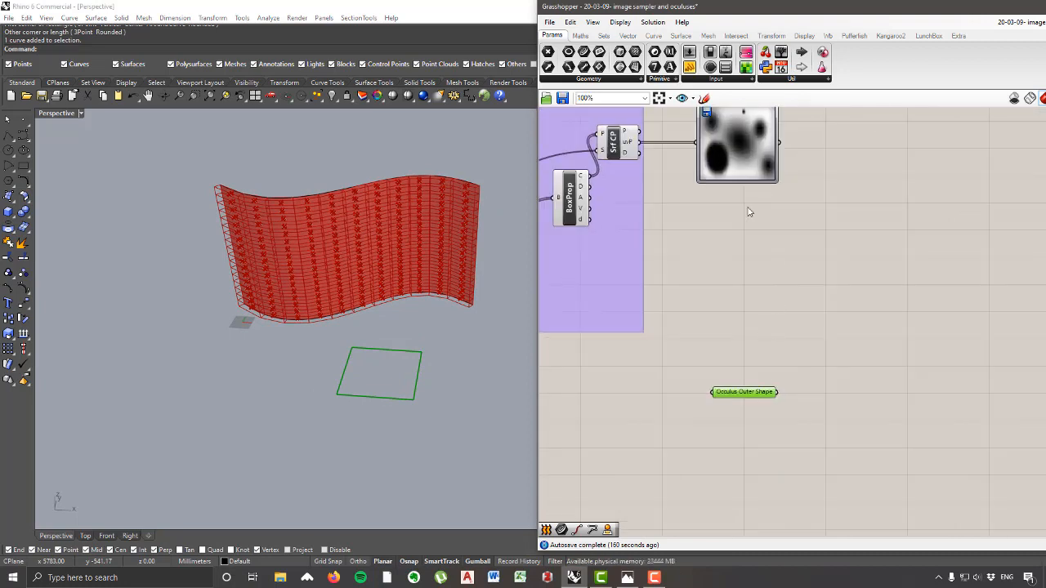
right_drag(756, 239, 779, 260)
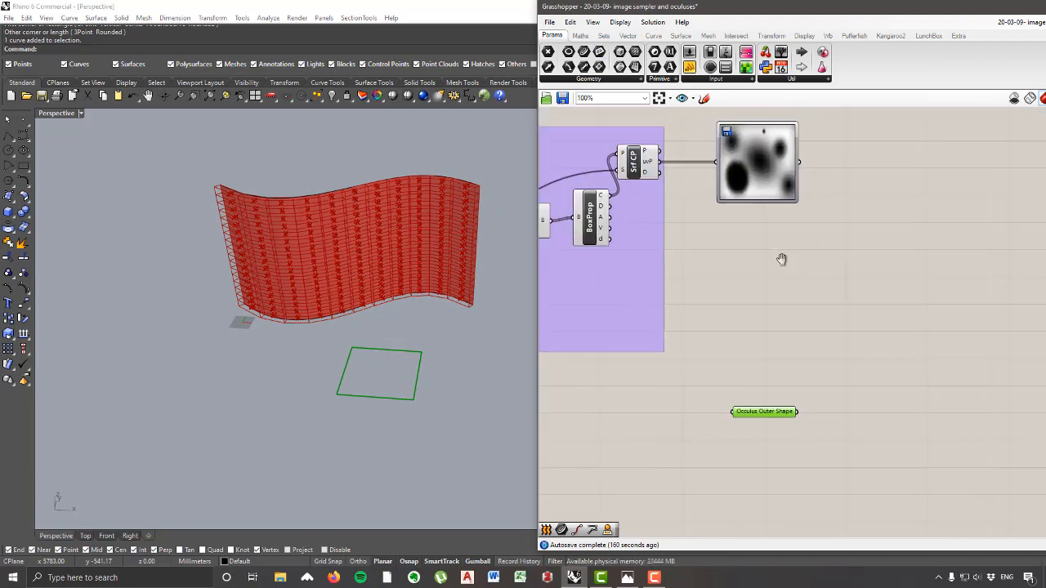
click(627, 577)
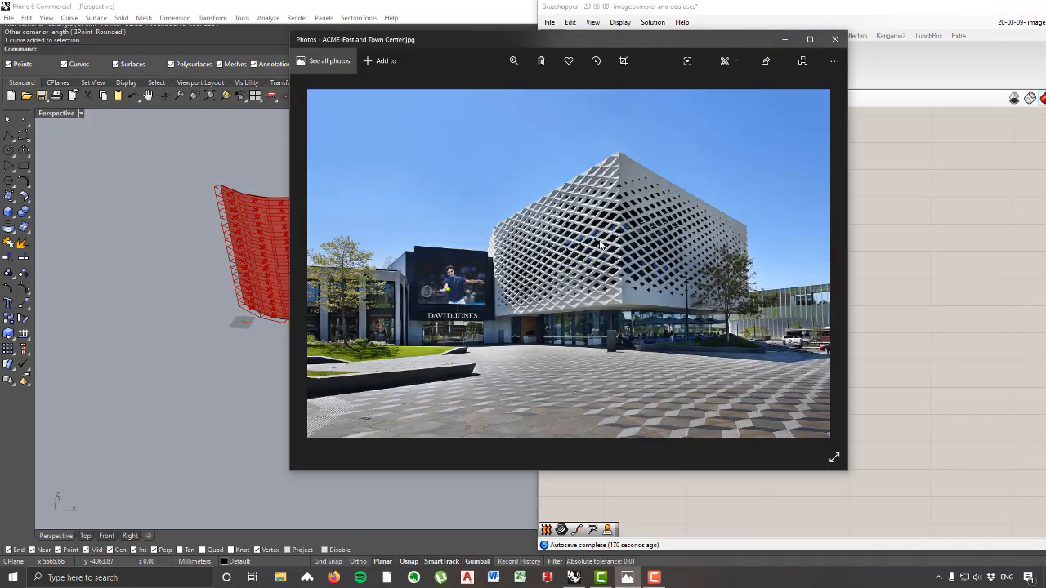
click(895, 287)
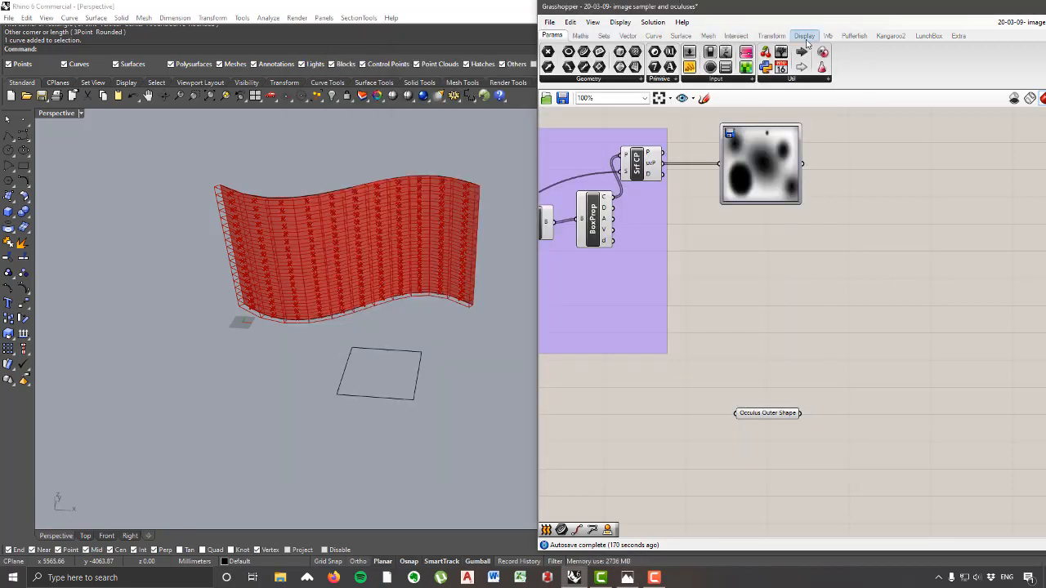
Step: Add an Offset Curve component between the Image Sampler and the "Occulus Outer Shape" parameter, beyond the purple group
click(654, 36)
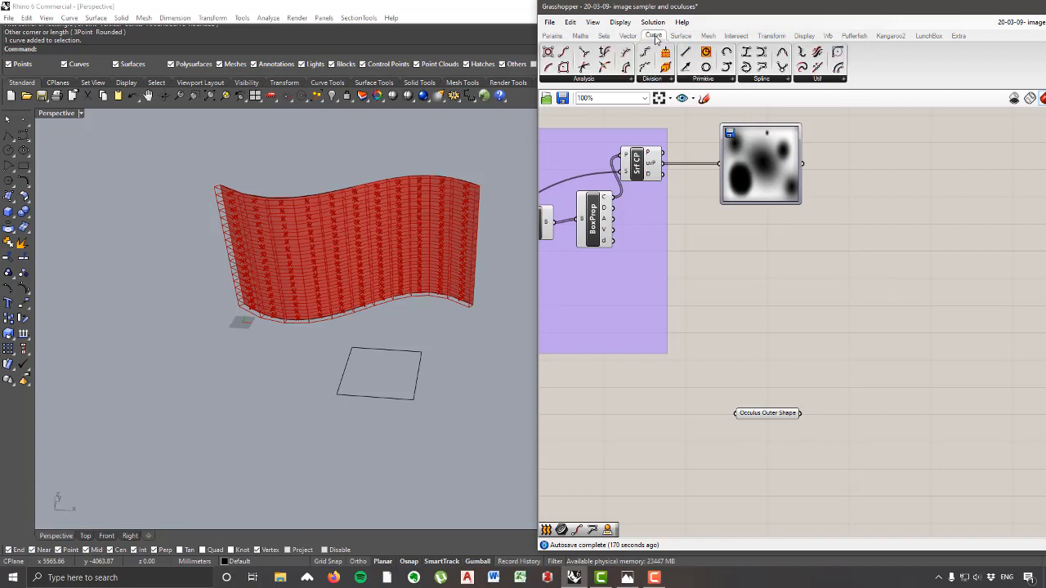
click(820, 79)
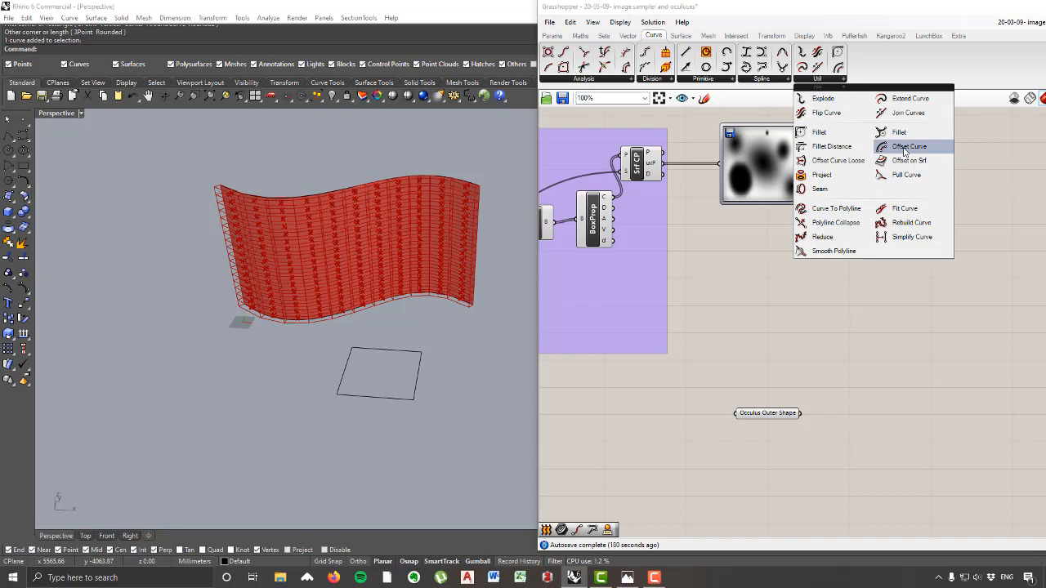
click(825, 81)
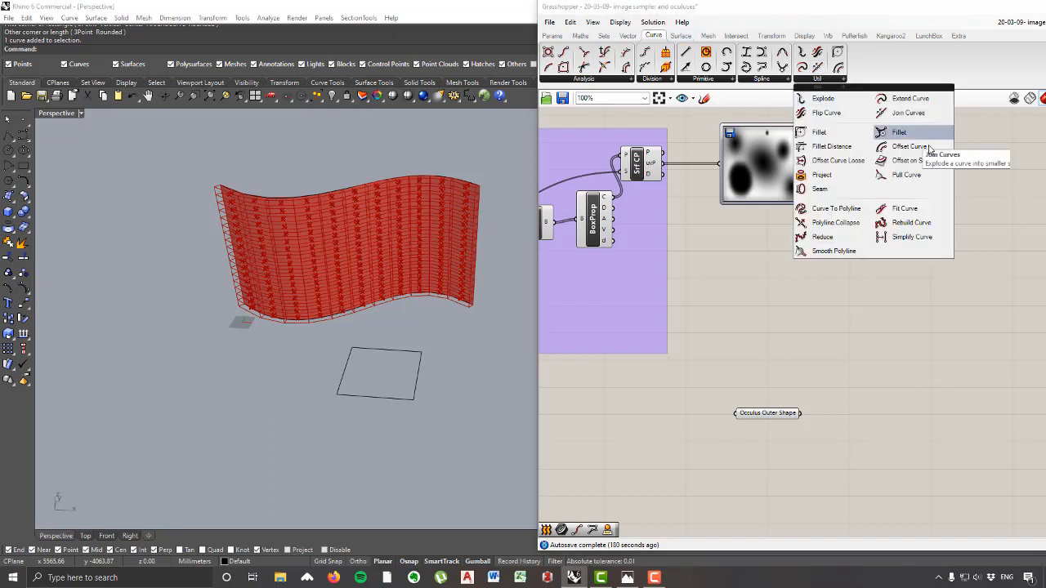
drag(904, 148, 860, 350)
scroll(858, 348, up, 2)
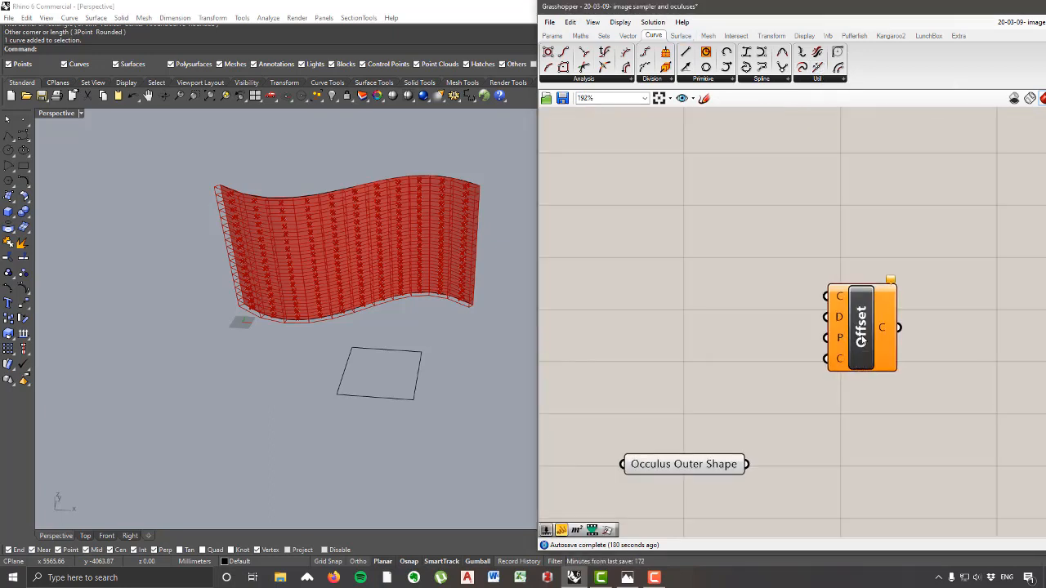
click(850, 343)
scroll(850, 348, down, 2)
scroll(846, 344, up, 3)
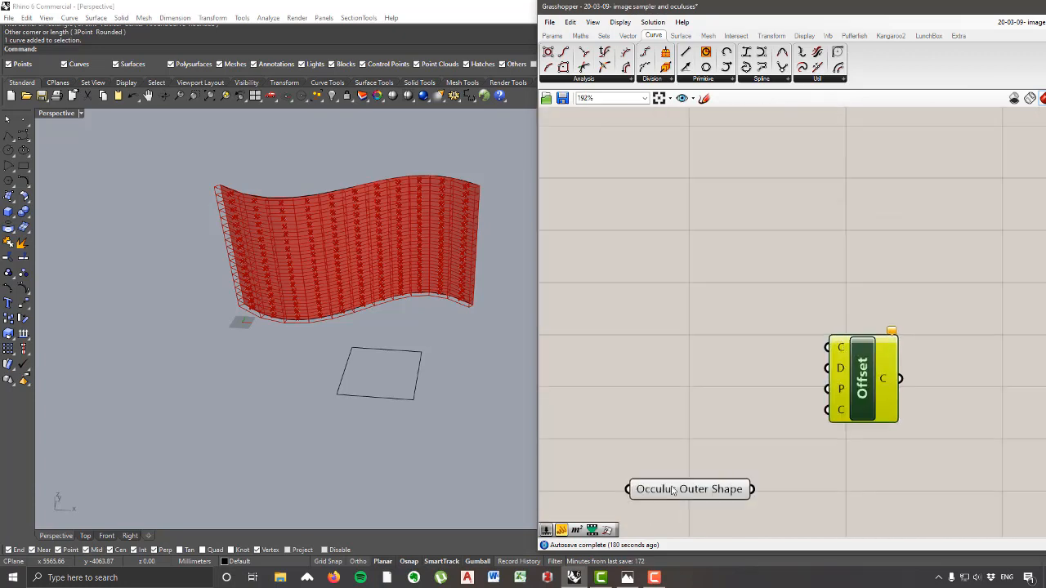
Step: Connect "Occulus Outer Shape" to Offset Curve's curve input, and inspect the offset at the rectangle's corner in Rhino
drag(752, 490, 825, 333)
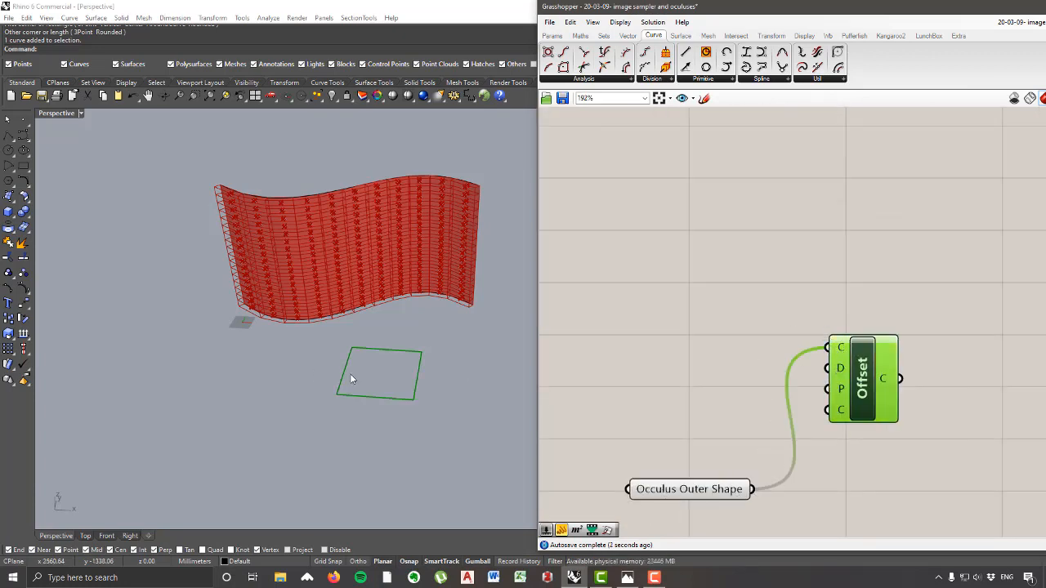
scroll(399, 370, up, 5)
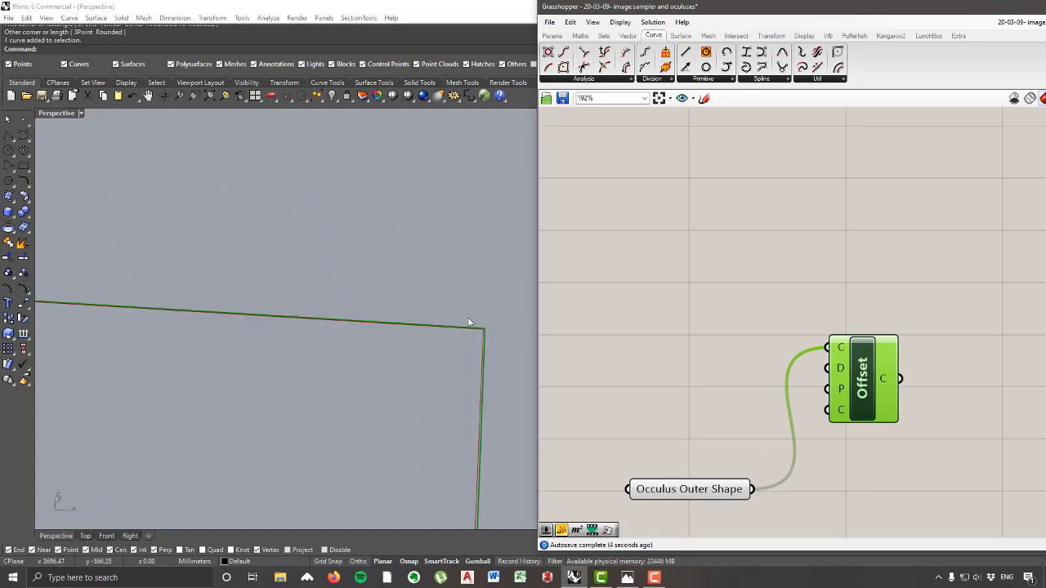
scroll(720, 322, down, 5)
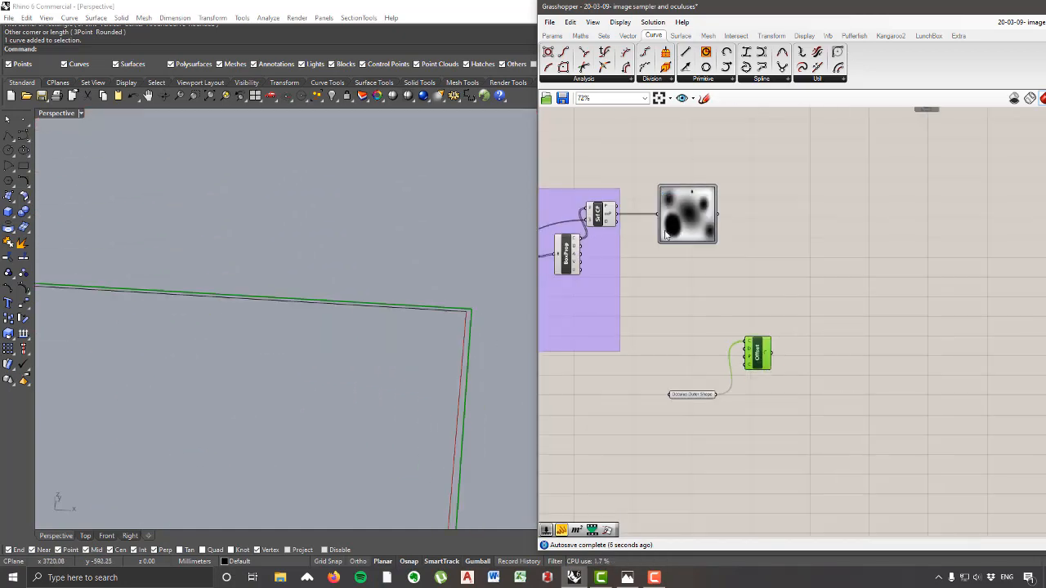
scroll(745, 357, up, 2)
mouse_move(744, 358)
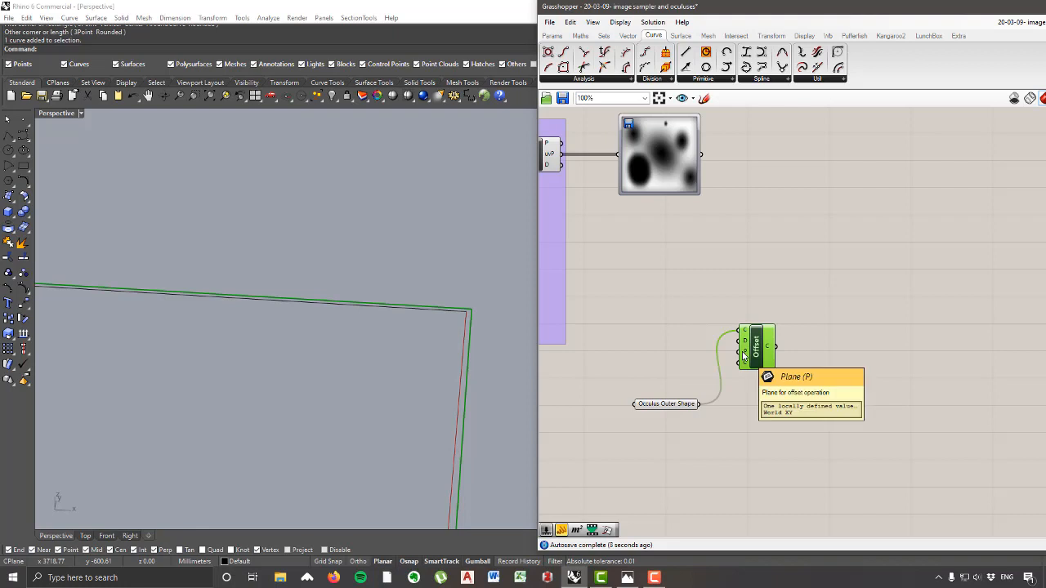
scroll(514, 323, down, 5)
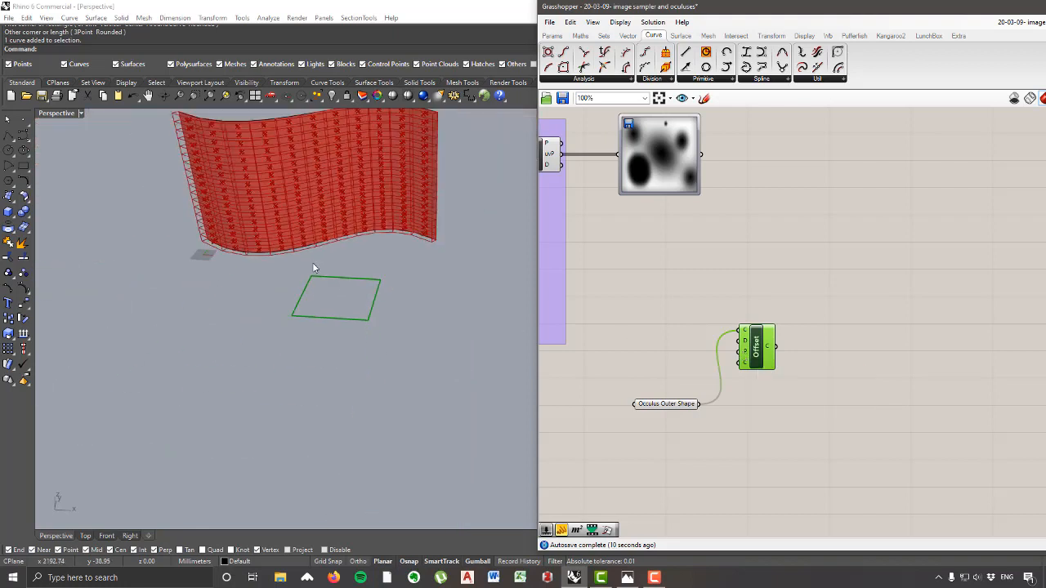
Step: Review the corner type options of Offset Curve, and examine the original and offset outlines close up at the rectangle's corner
right_click(744, 366)
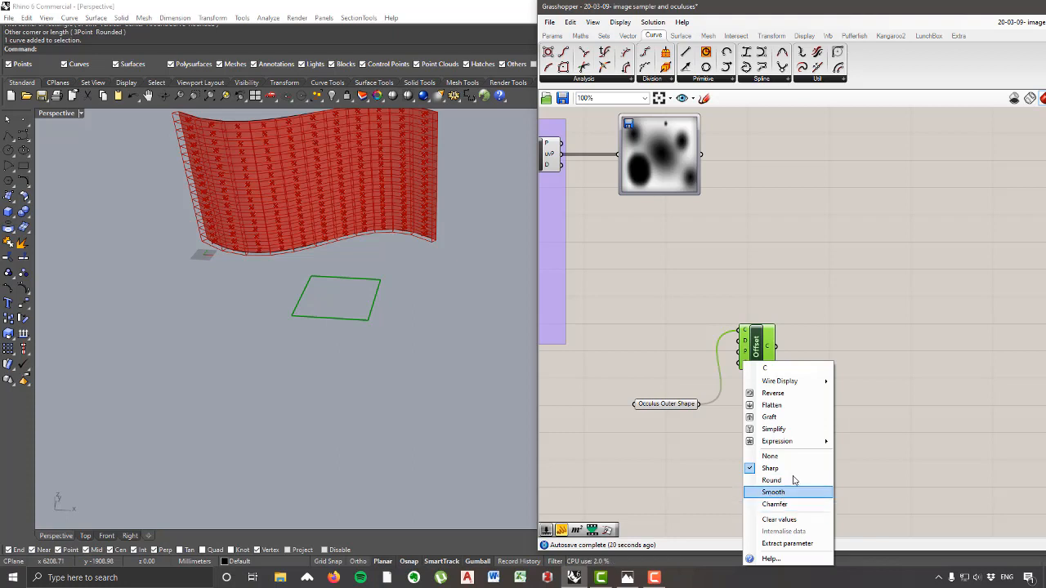
click(769, 298)
right_drag(771, 310, 805, 365)
drag(801, 415, 803, 401)
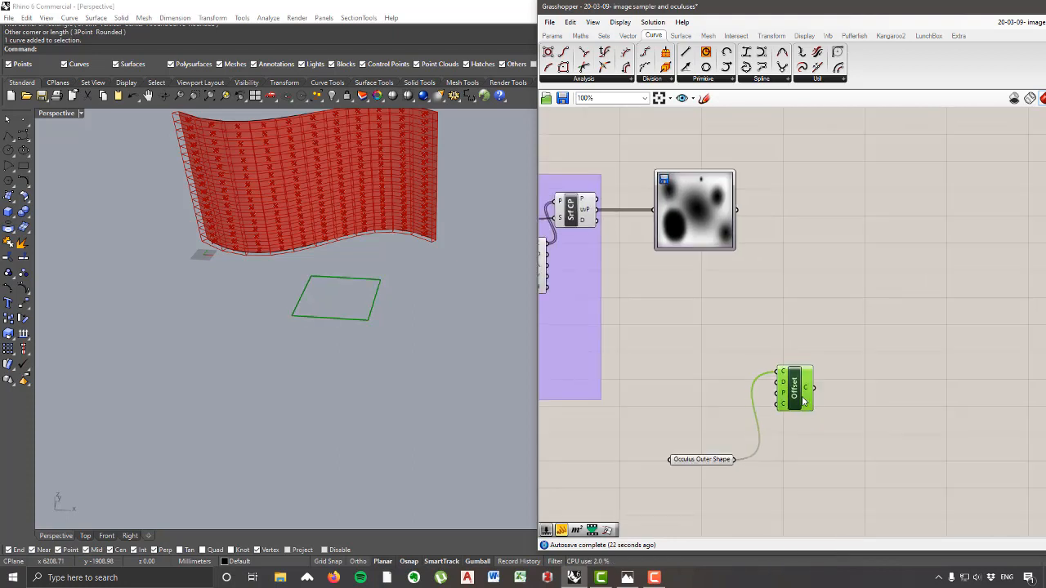
scroll(804, 401, up, 2)
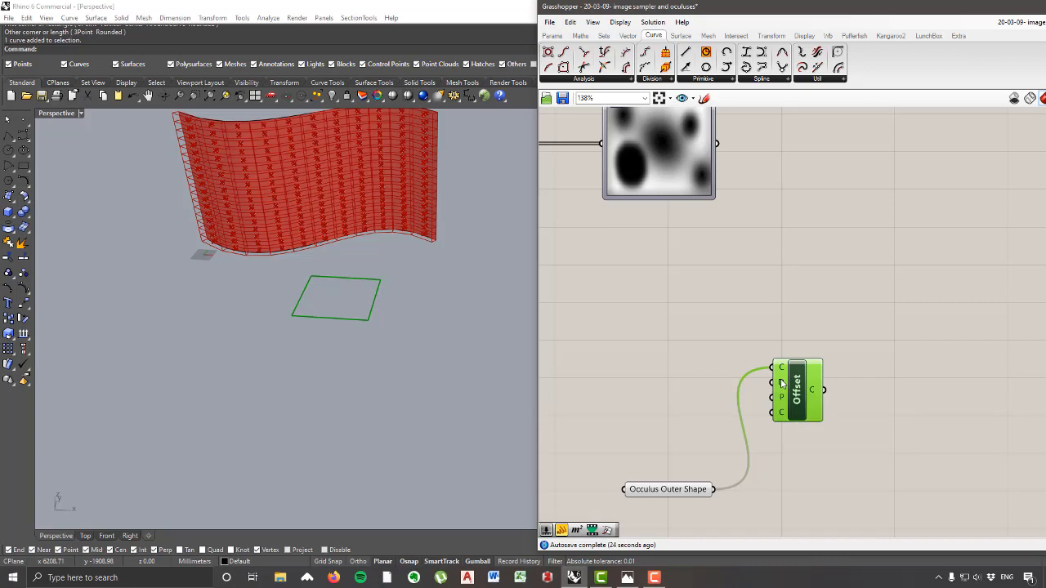
scroll(329, 315, up, 8)
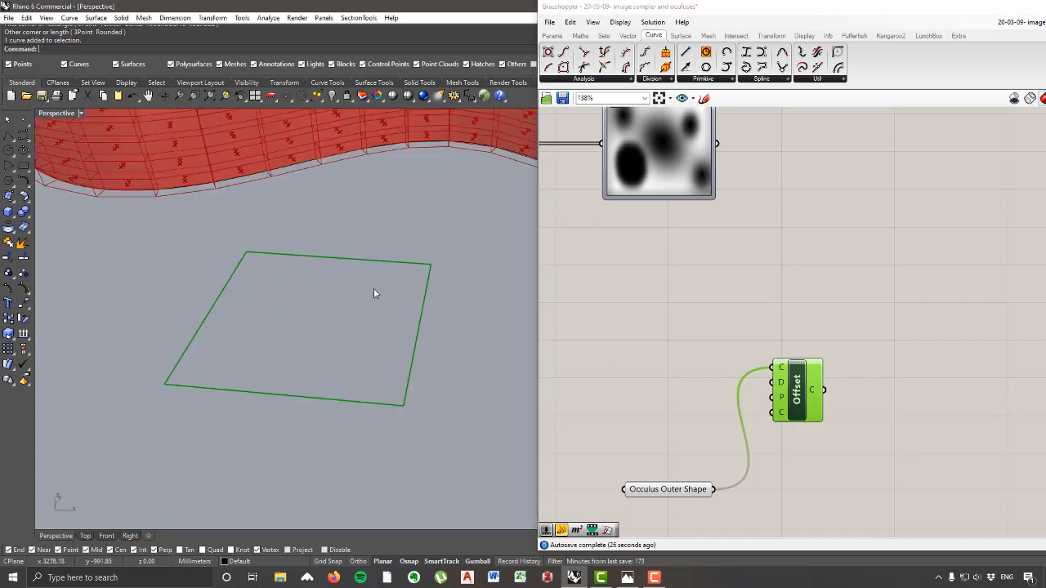
shift+right_drag(434, 263, 466, 258)
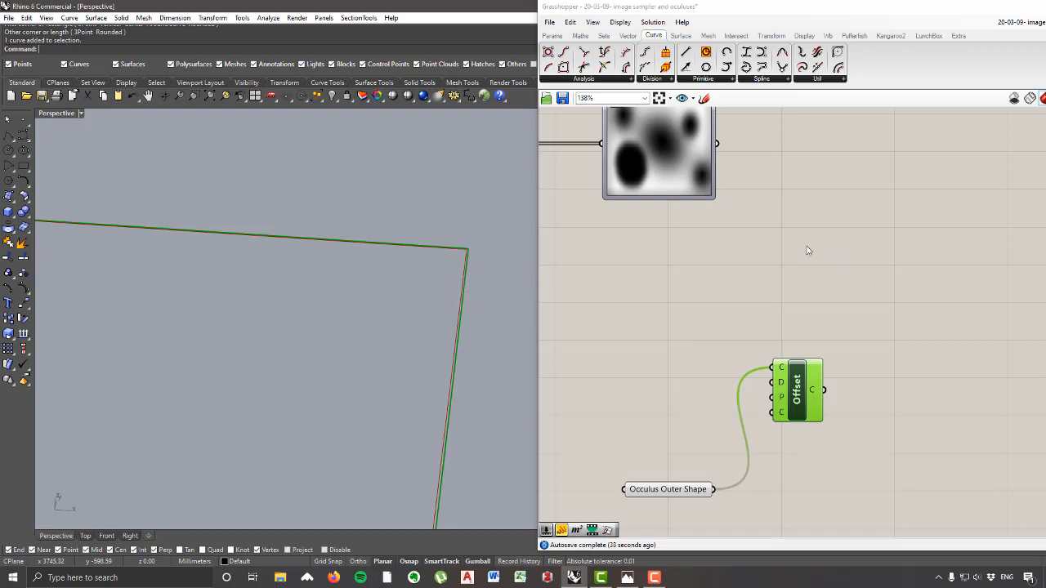
Step: Move the Offset Curve component farther from "Occulus Outer Shape" to make room for components between them
right_drag(795, 237, 804, 249)
scroll(740, 197, down, 2)
click(701, 172)
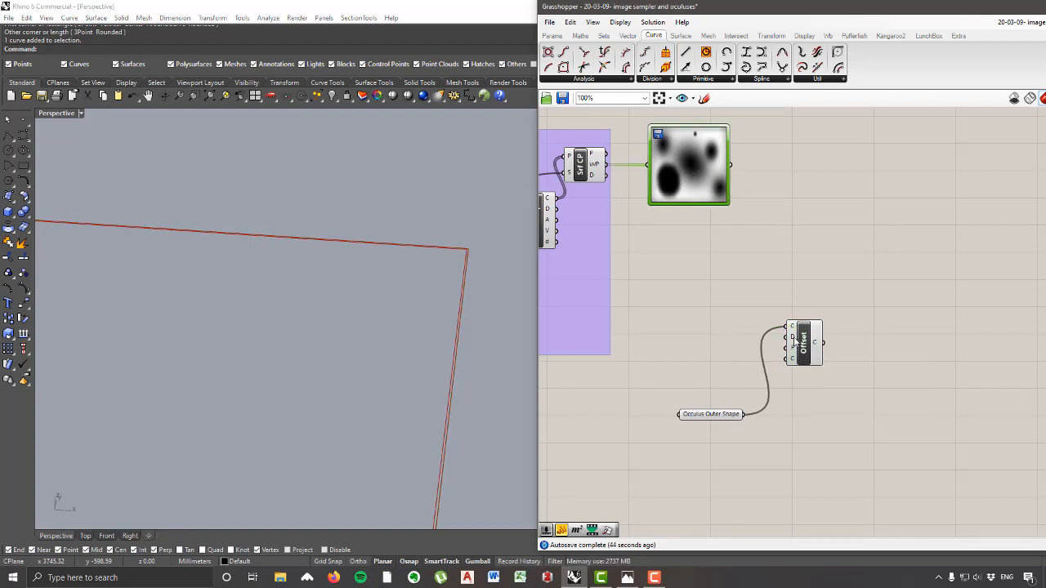
drag(811, 347, 870, 351)
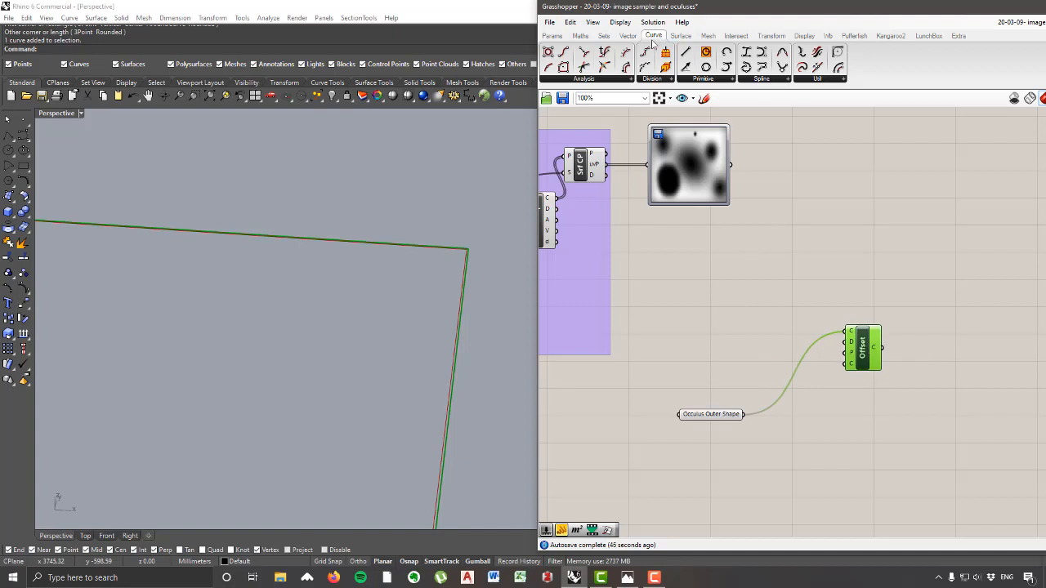
Step: Add a Remap Numbers component above Offset Curve and feed the Image Sampler's output into its value input
click(582, 36)
click(557, 80)
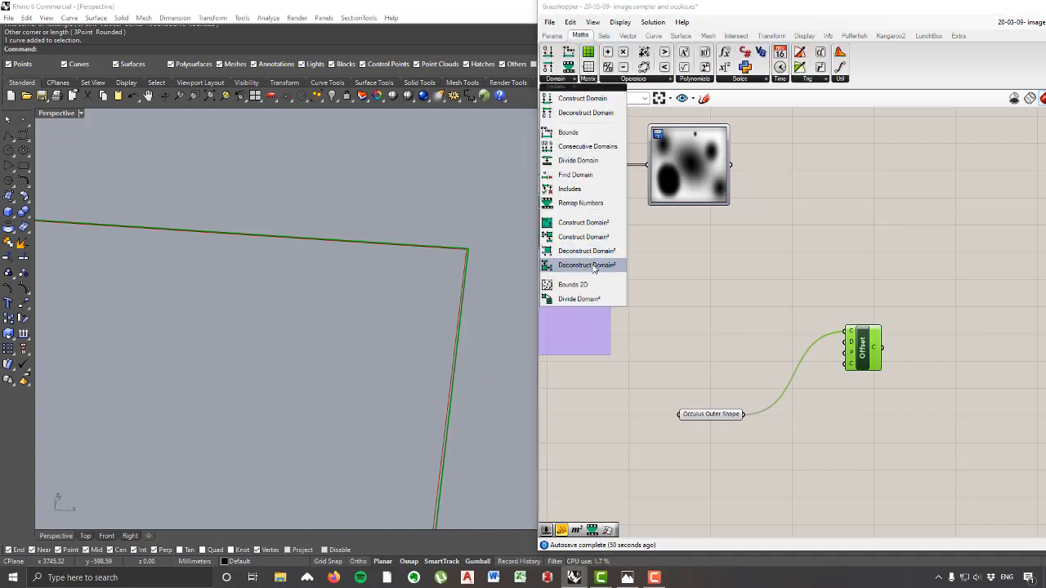
click(595, 204)
click(801, 260)
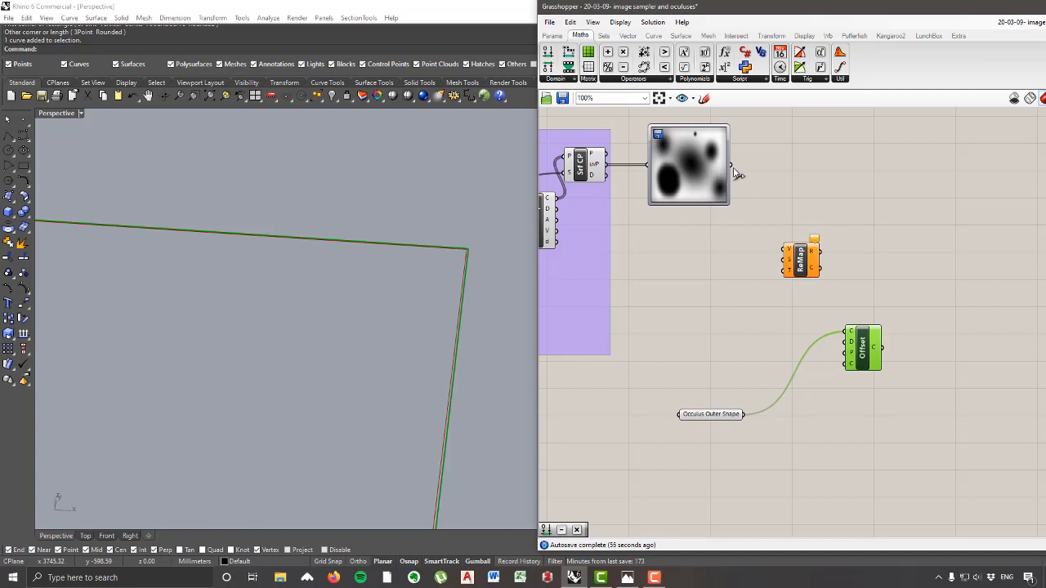
drag(732, 166, 786, 254)
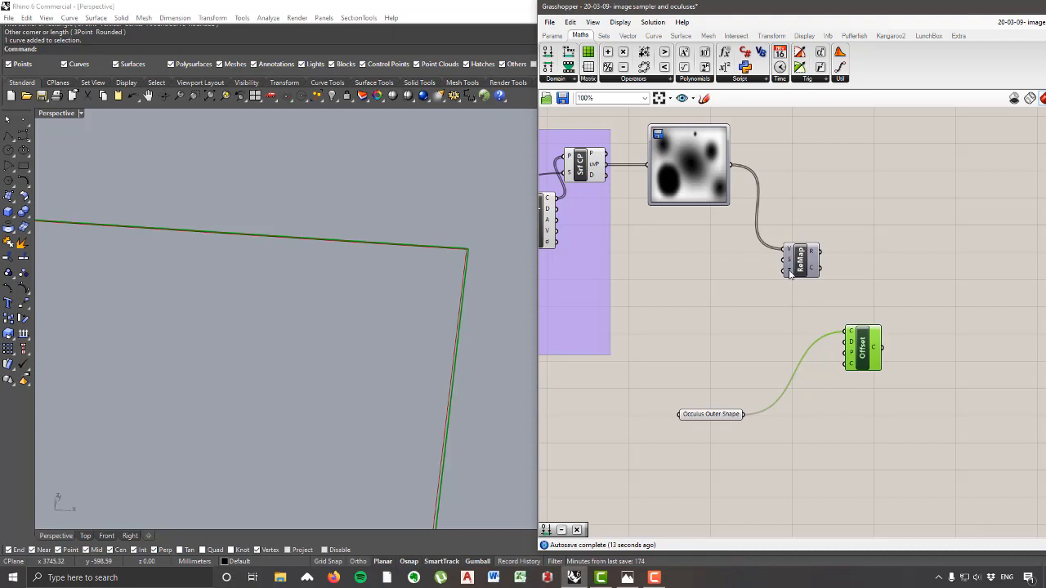
Step: Create a number slider at 10 with an upper limit of 1000, and connect it to Offset Curve's distance input
double_click(728, 313)
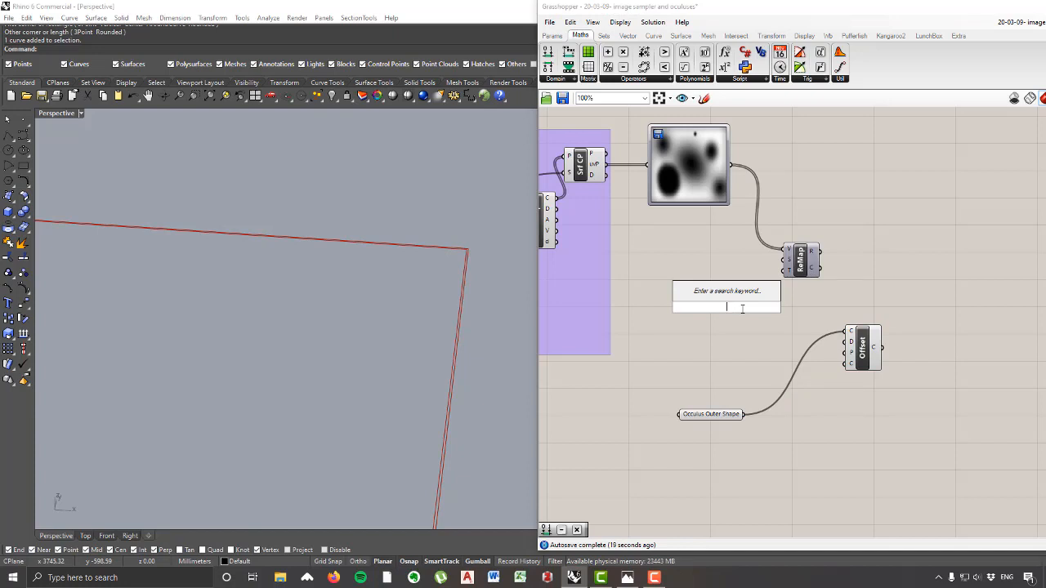
text(10)
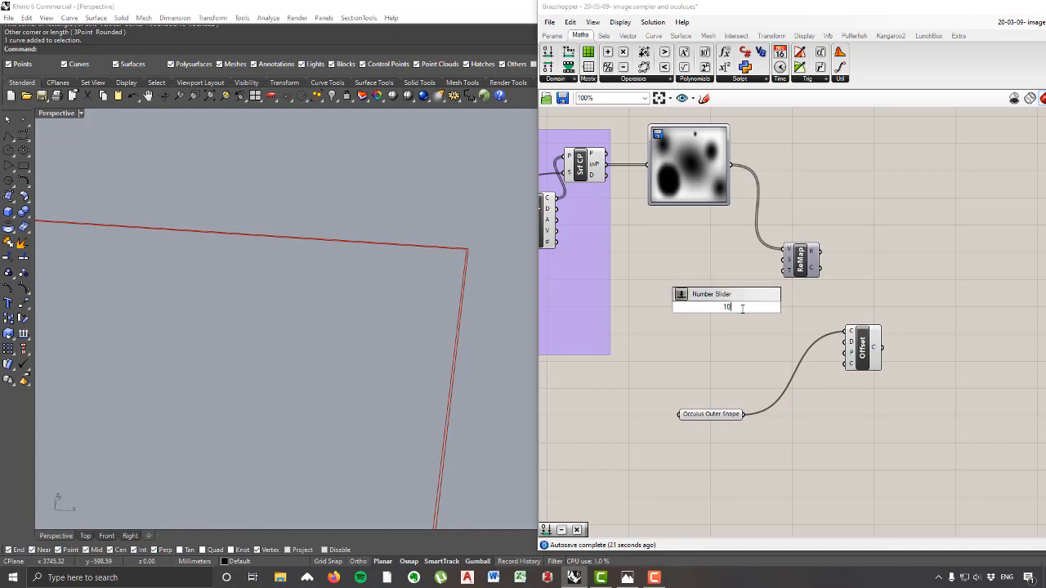
text(<1000)
key(Return)
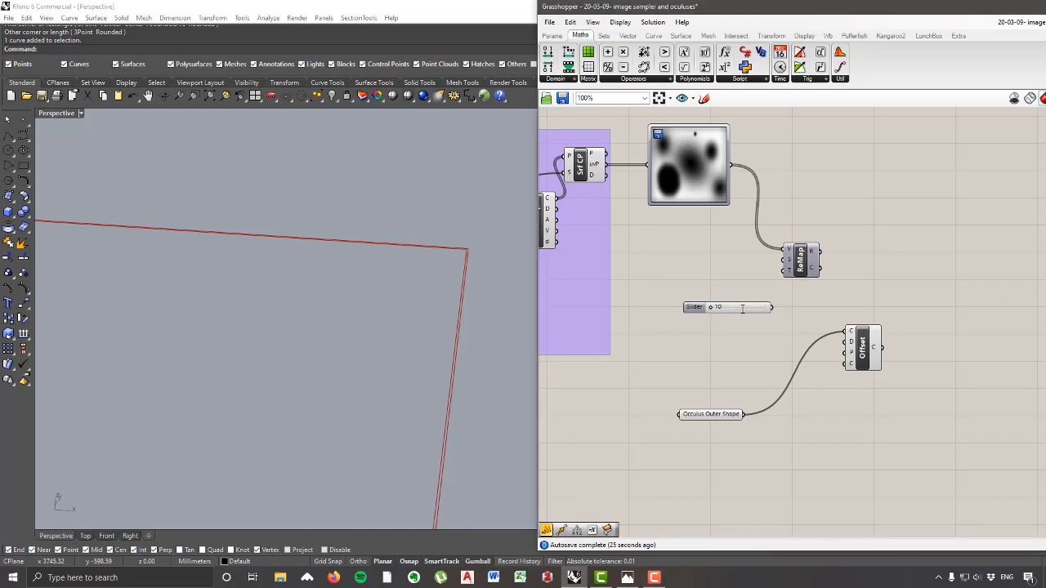
scroll(766, 317, down, 1)
scroll(765, 321, up, 1)
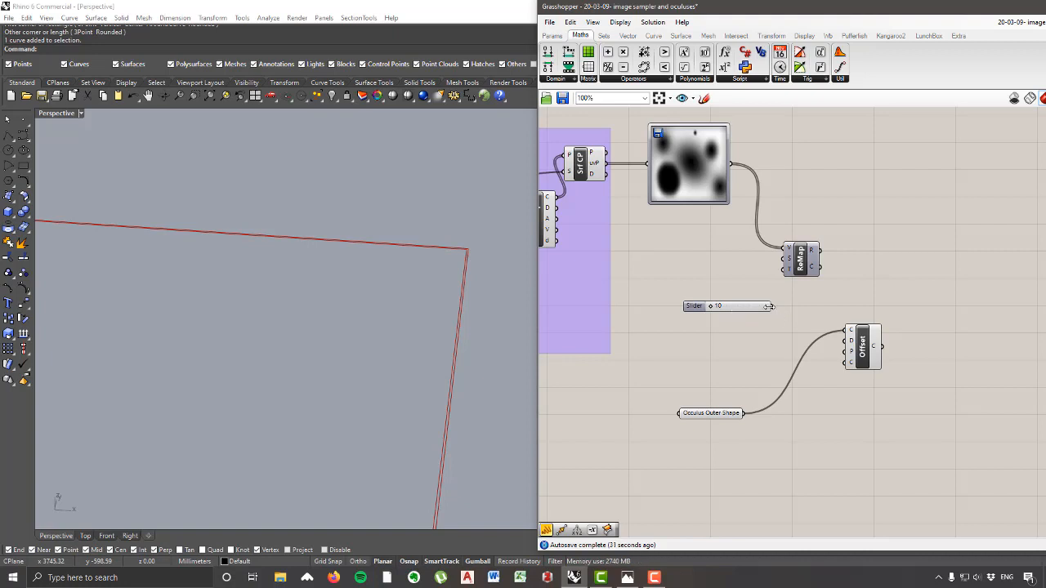
drag(769, 307, 848, 341)
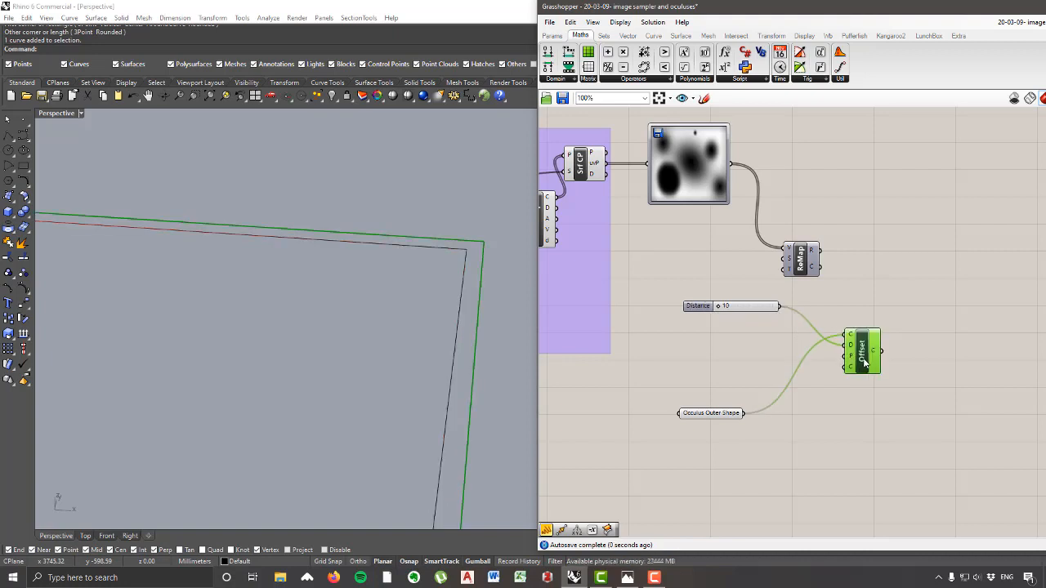
Step: Set the Distance slider to 228 and check the offset against the whole rectangle in Rhino
scroll(450, 266, down, 3)
scroll(439, 299, up, 1)
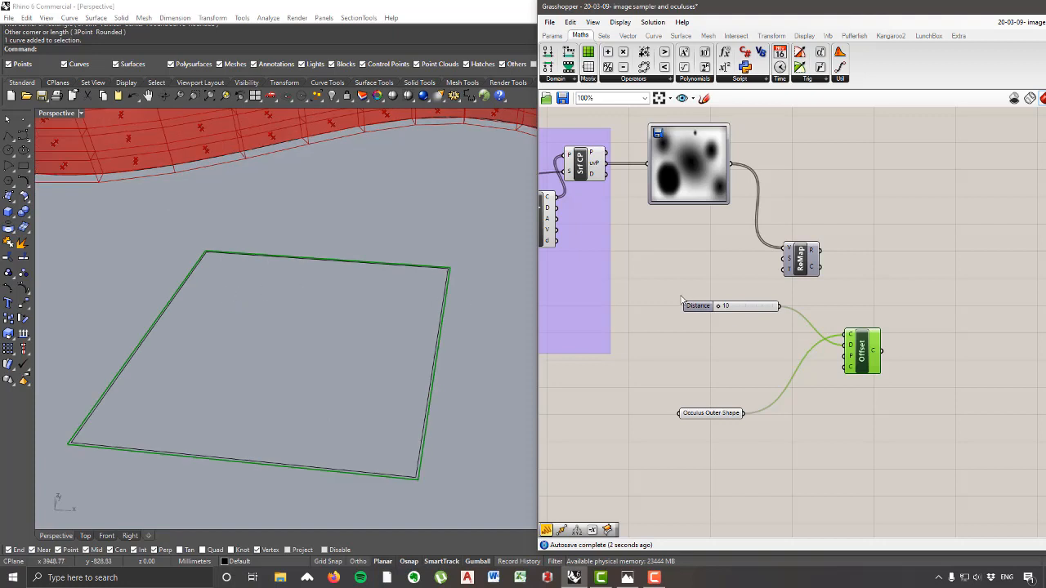
mouse_move(718, 307)
mouse_down()
mouse_move(763, 307)
mouse_move(730, 307)
mouse_up()
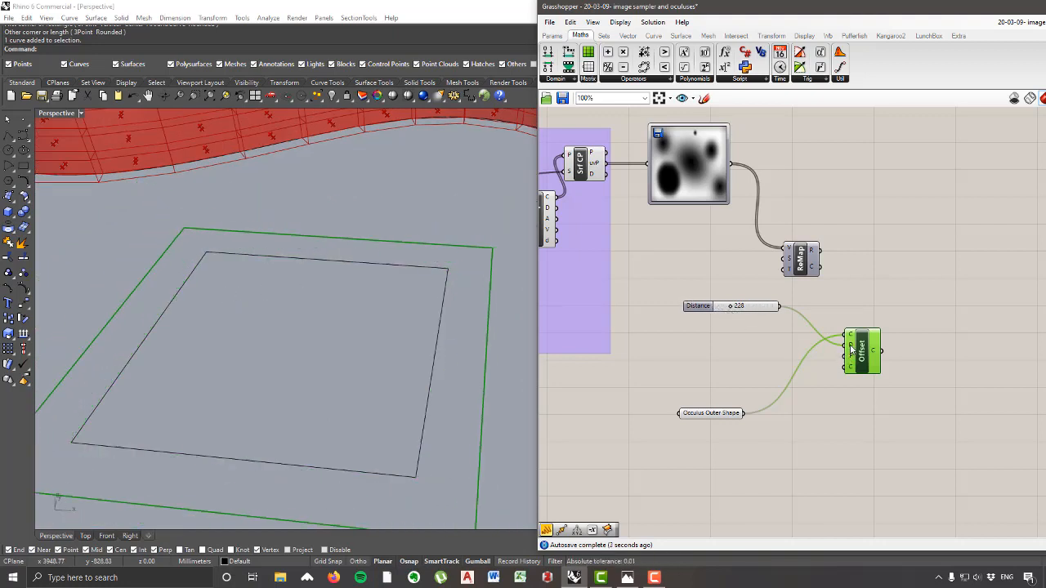
Step: Negate Offset Curve's distance input with an expression so the rectangle offsets inward, and set the Distance slider to 664
right_click(851, 349)
mouse_move(893, 455)
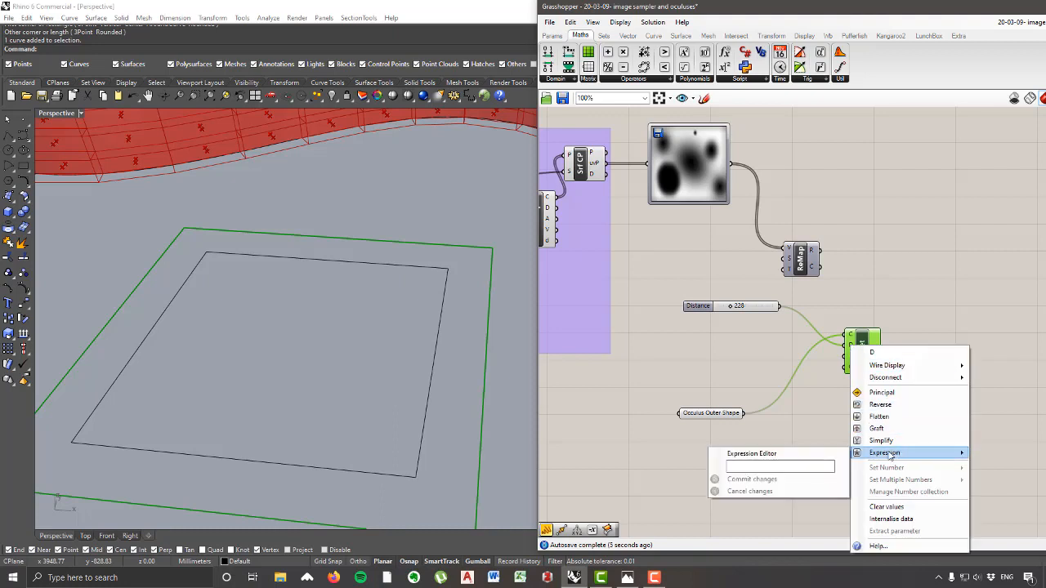
click(807, 466)
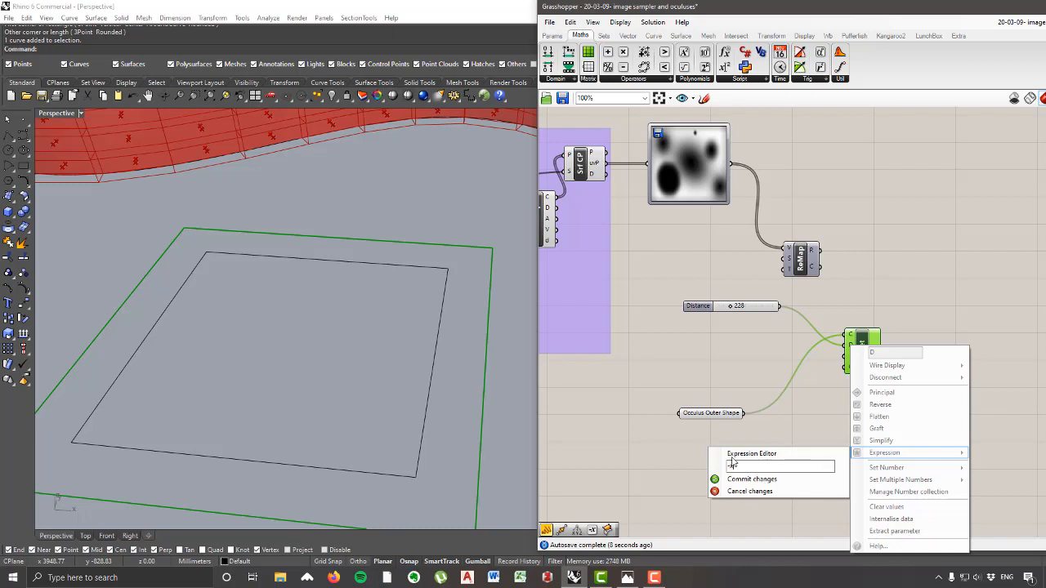
click(751, 479)
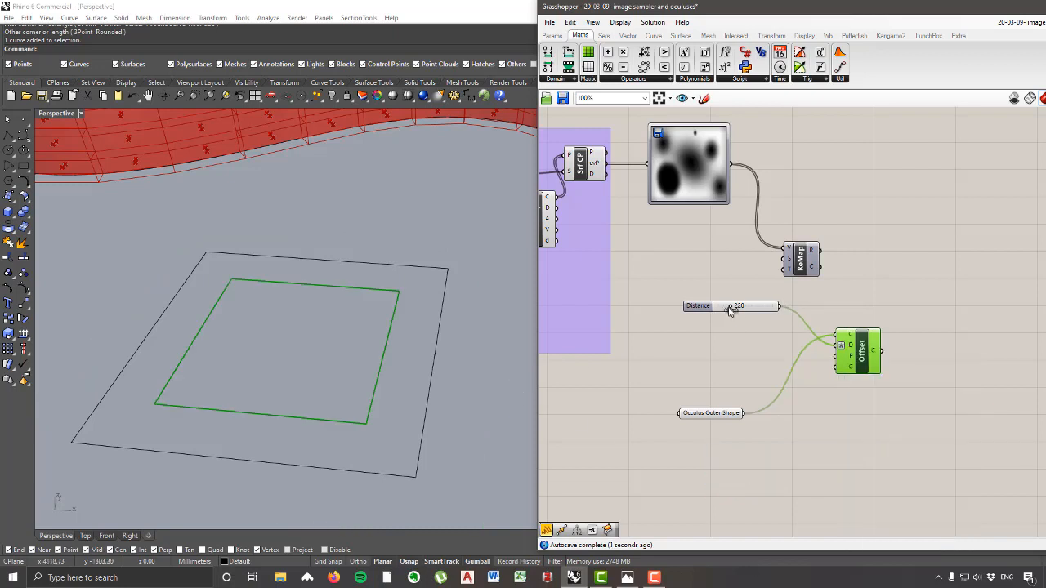
drag(731, 310, 755, 317)
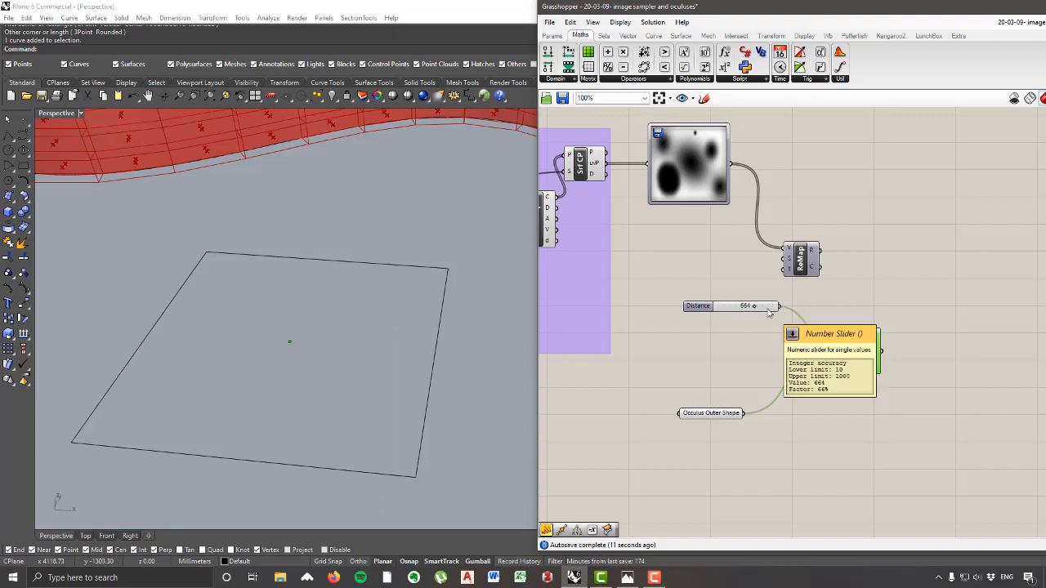
Step: Reroute the 664 slider to Remap Numbers' target input and feed the remapped values into Offset Curve's distance input in its place
drag(769, 314, 736, 334)
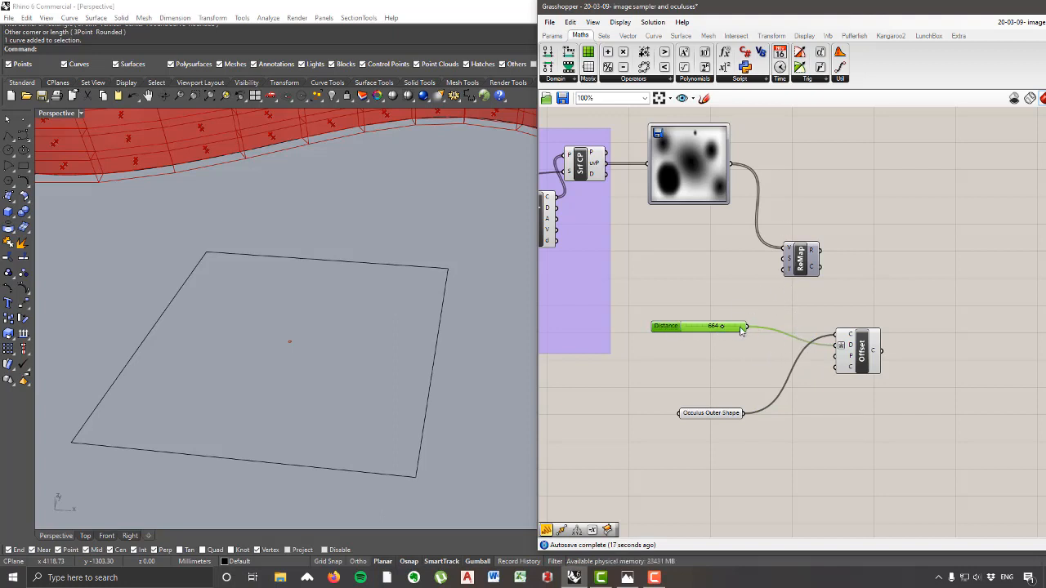
drag(748, 325, 790, 274)
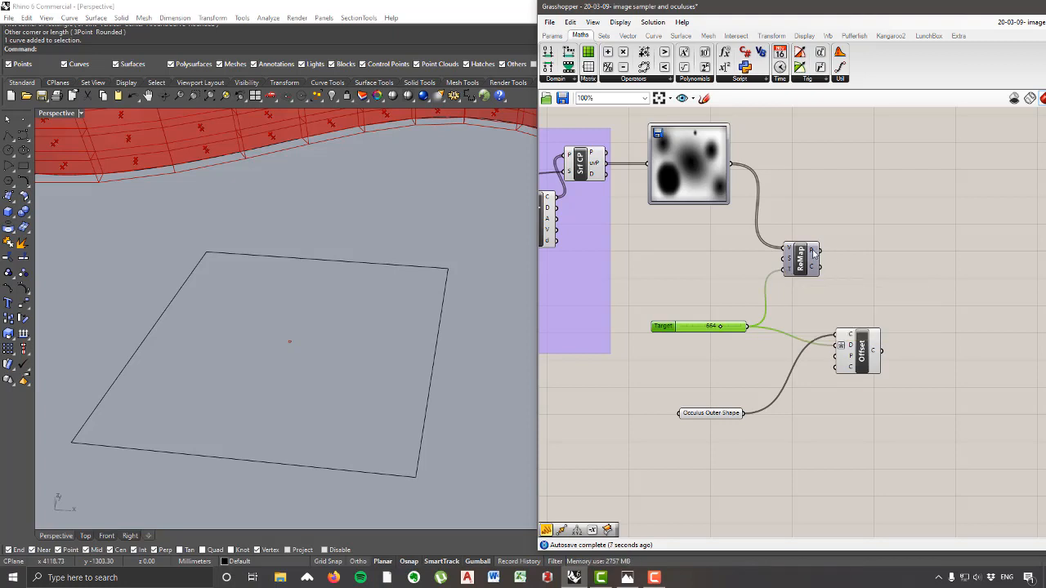
mouse_move(813, 254)
drag(814, 255, 834, 352)
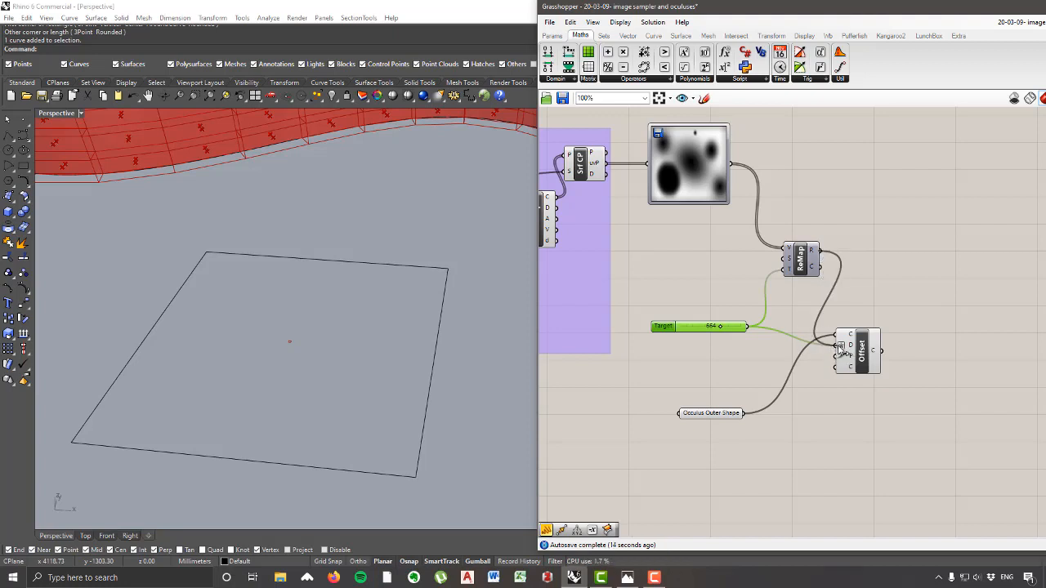
drag(838, 349, 839, 349)
Step: Examine the spacing of the nested offset rectangles in the Rhino viewport, up close and next to the facade surface
scroll(429, 313, down, 3)
scroll(340, 322, up, 7)
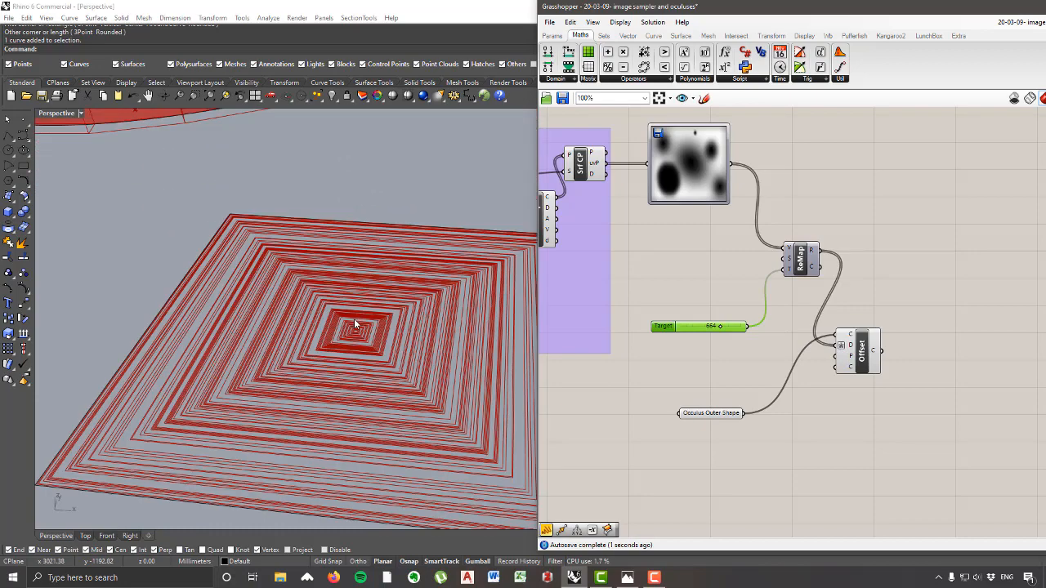
scroll(354, 324, up, 3)
scroll(372, 328, down, 3)
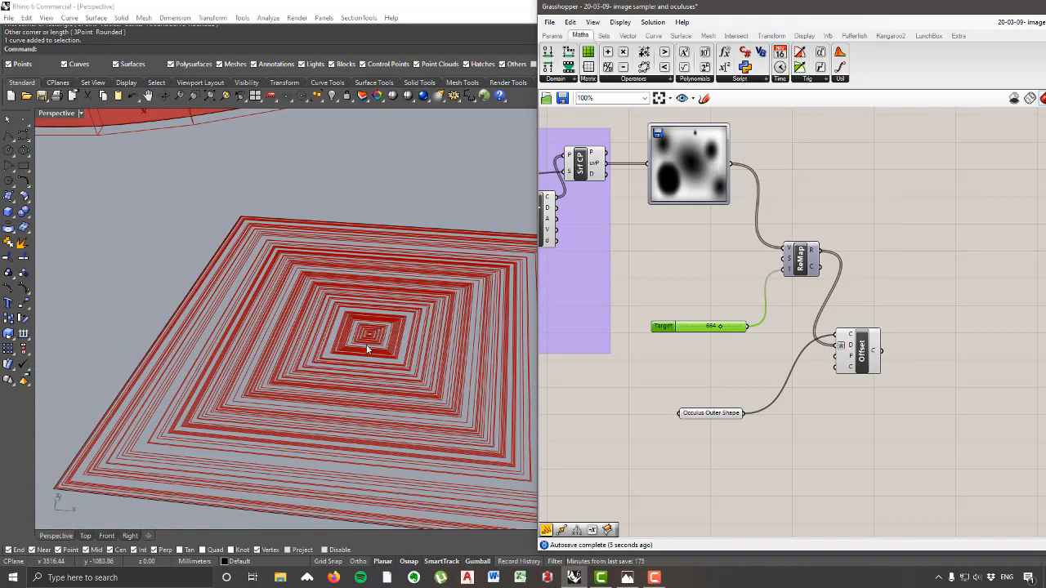
scroll(359, 352, down, 3)
scroll(360, 350, up, 5)
scroll(360, 348, down, 5)
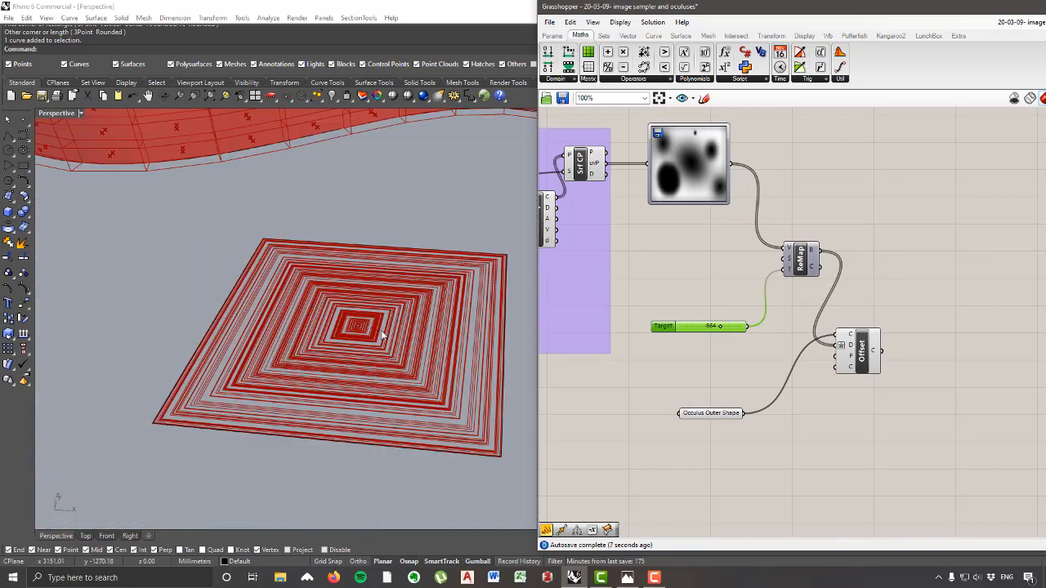
scroll(351, 401, up, 1)
scroll(489, 390, up, 3)
scroll(466, 376, down, 4)
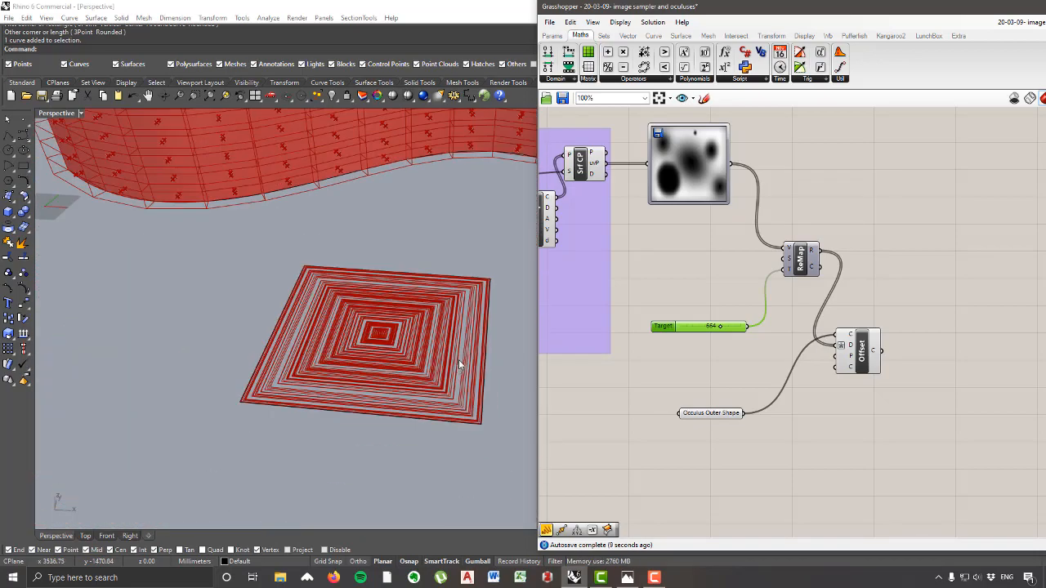
scroll(458, 359, up, 2)
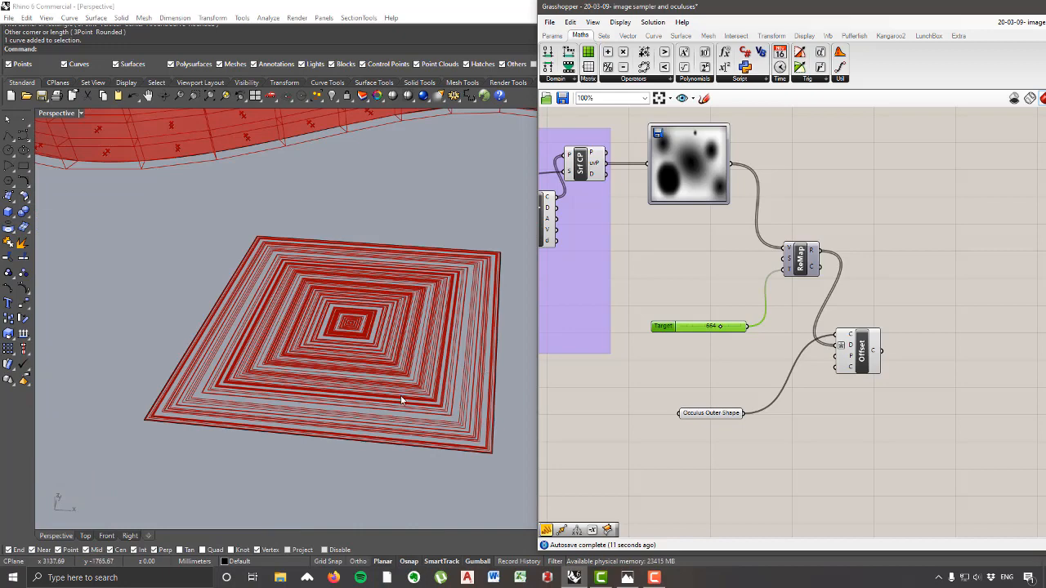
Step: Simplify the data tree on Offset Curve's curve output and check its resulting paths
drag(876, 355, 865, 368)
mouse_move(865, 367)
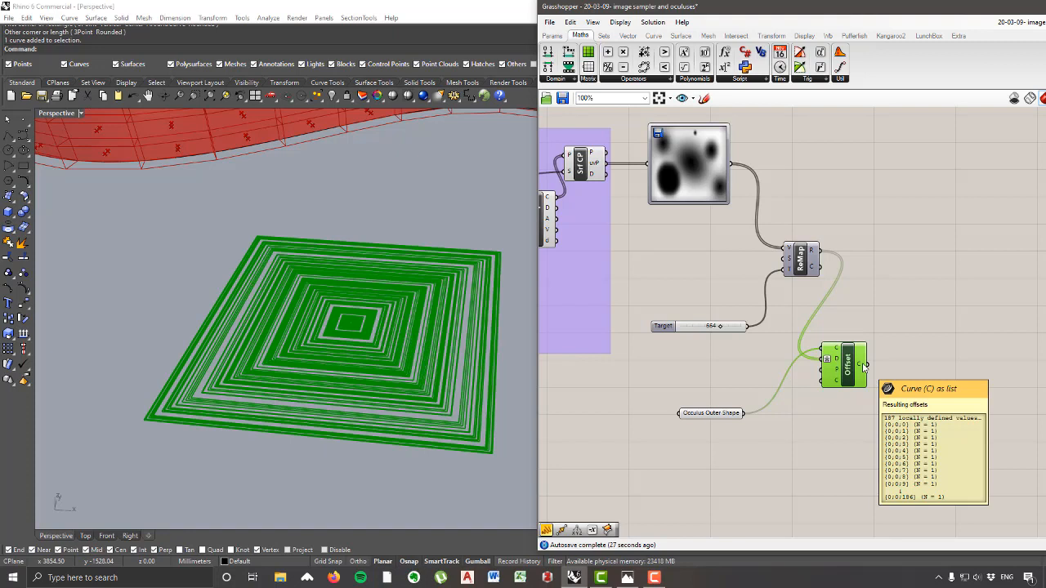
right_click(864, 367)
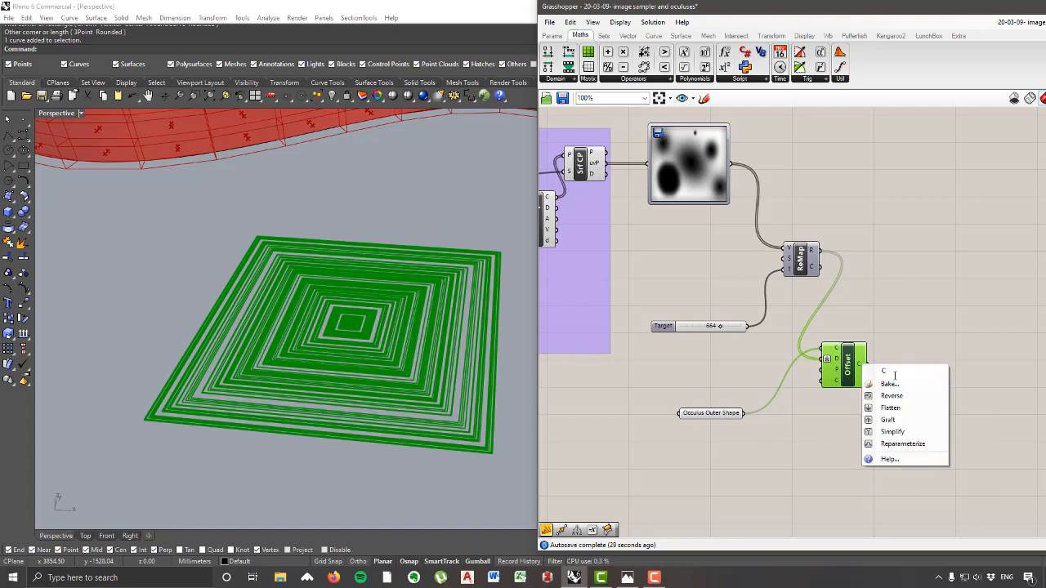
click(890, 442)
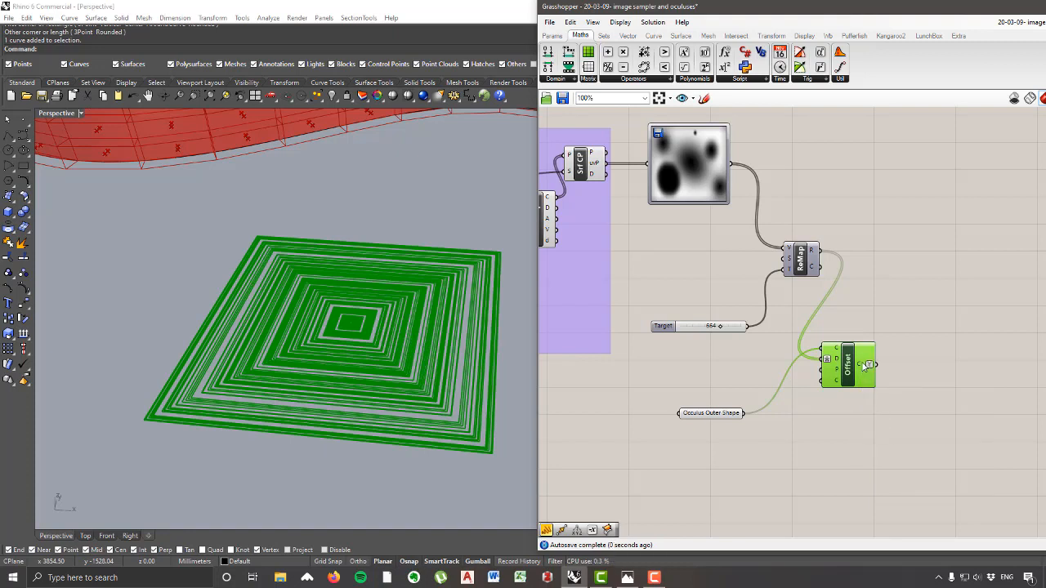
mouse_move(865, 365)
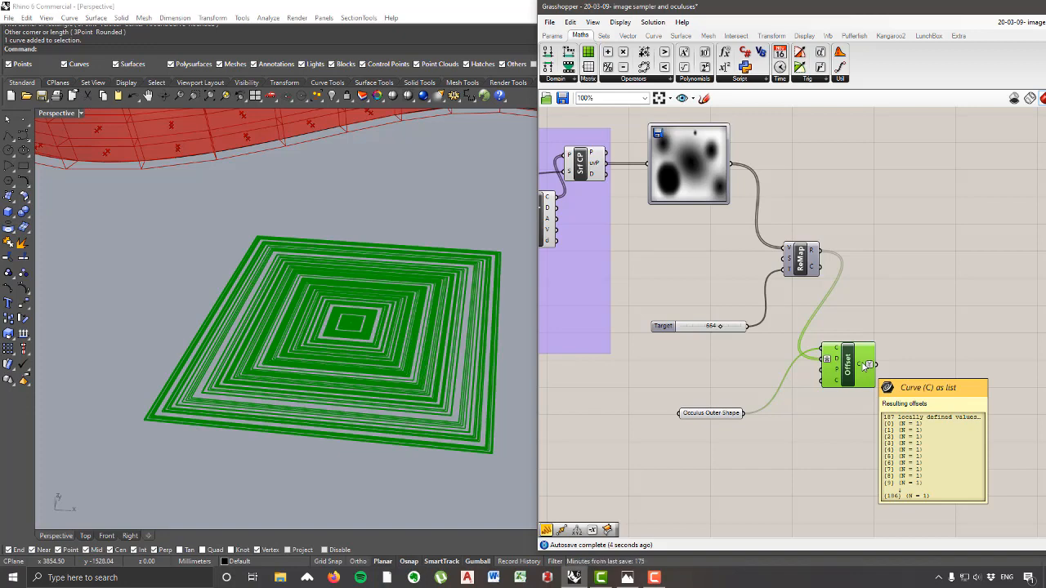
Step: Adjust the layout of Offset Curve and "Occulus Outer Shape", comparing the outer rectangle with its offsets in Rhino
scroll(865, 365, down, 2)
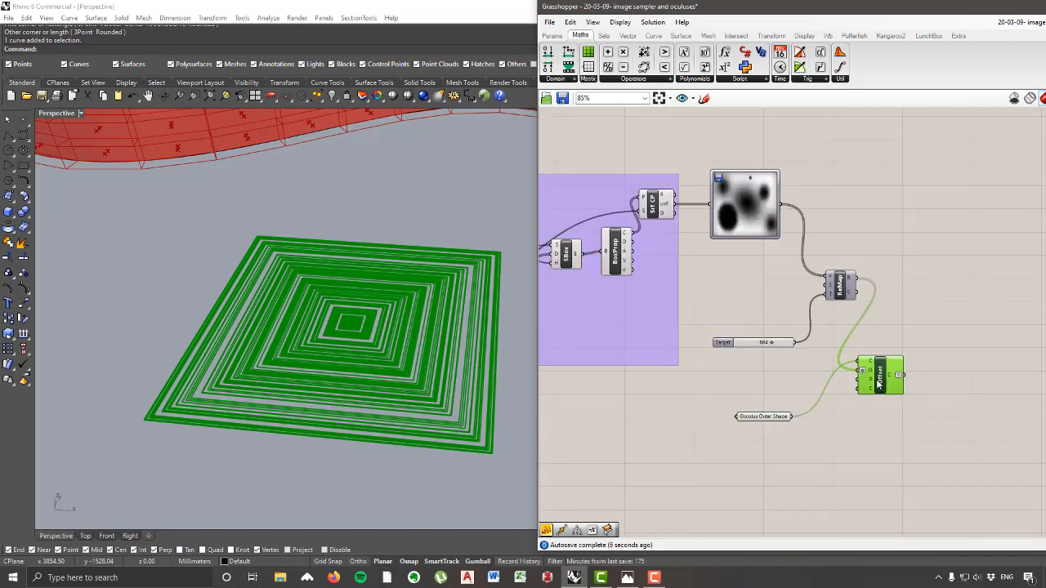
drag(879, 384, 922, 385)
right_drag(923, 384, 837, 364)
click(683, 401)
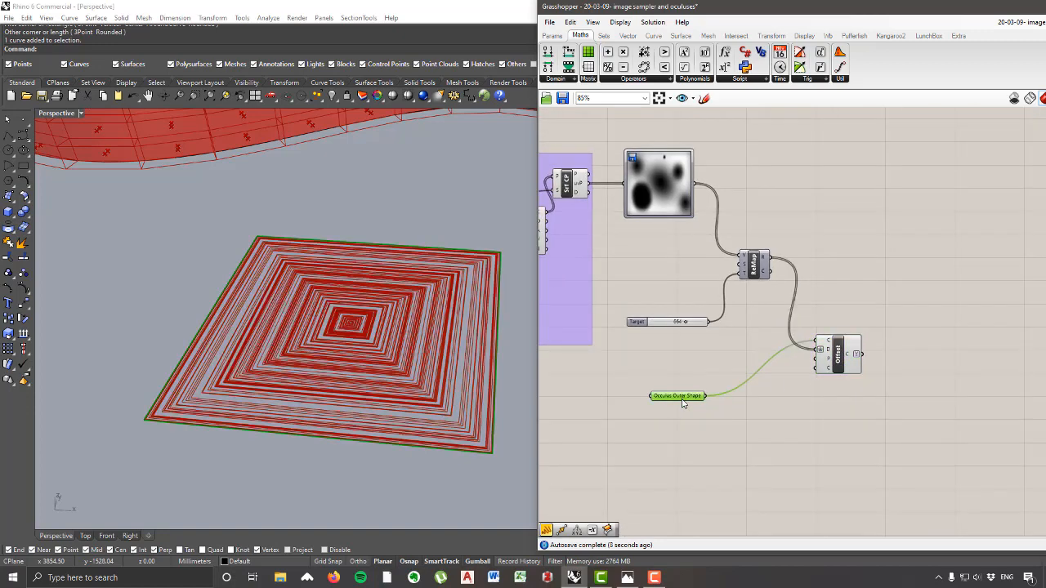
drag(683, 402, 690, 406)
right_drag(466, 358, 444, 341)
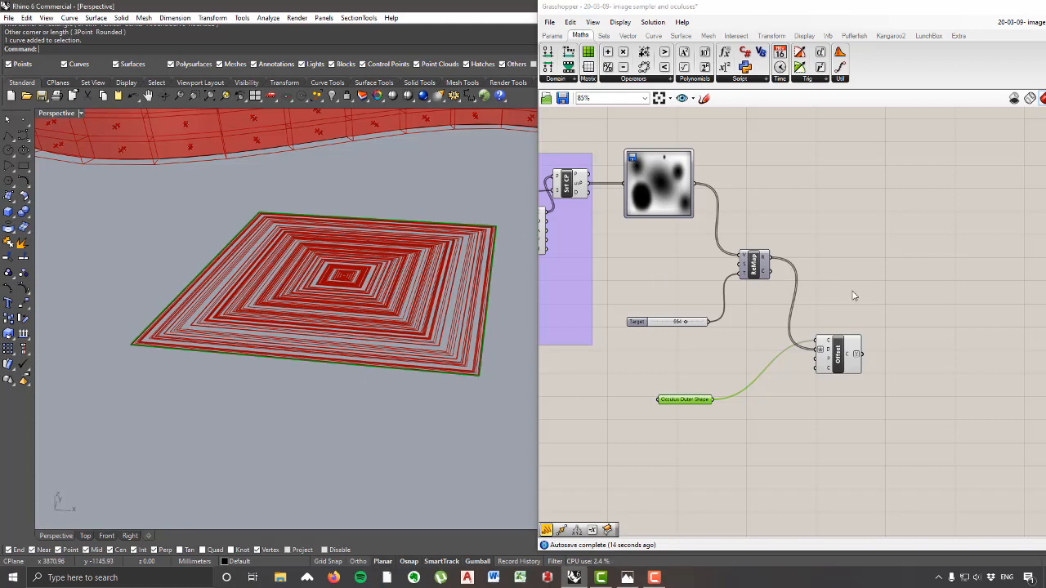
right_drag(853, 296, 843, 308)
drag(830, 369, 825, 352)
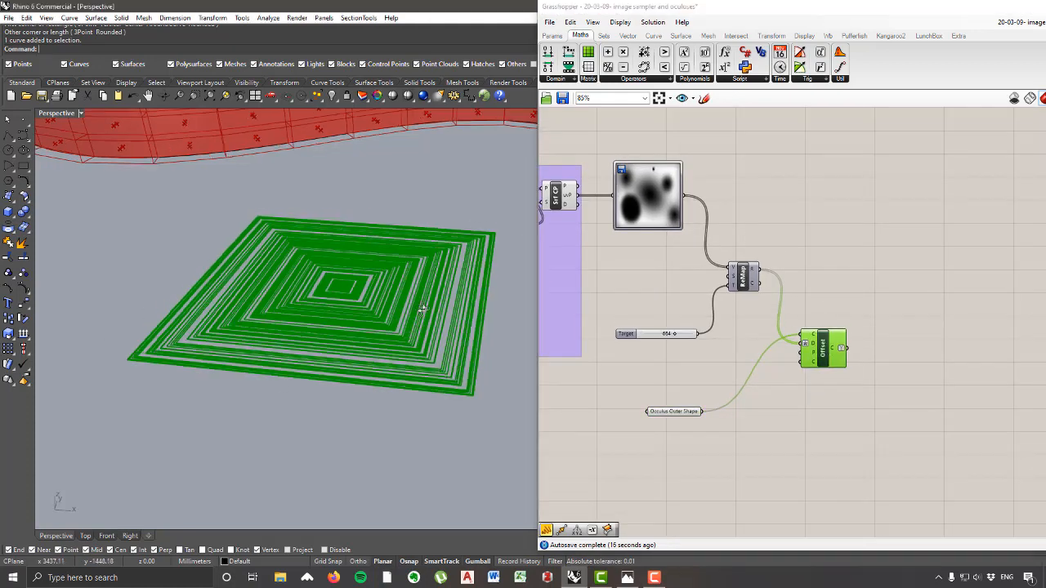
mouse_move(385, 311)
right_down()
mouse_move(420, 303)
mouse_move(382, 314)
right_up()
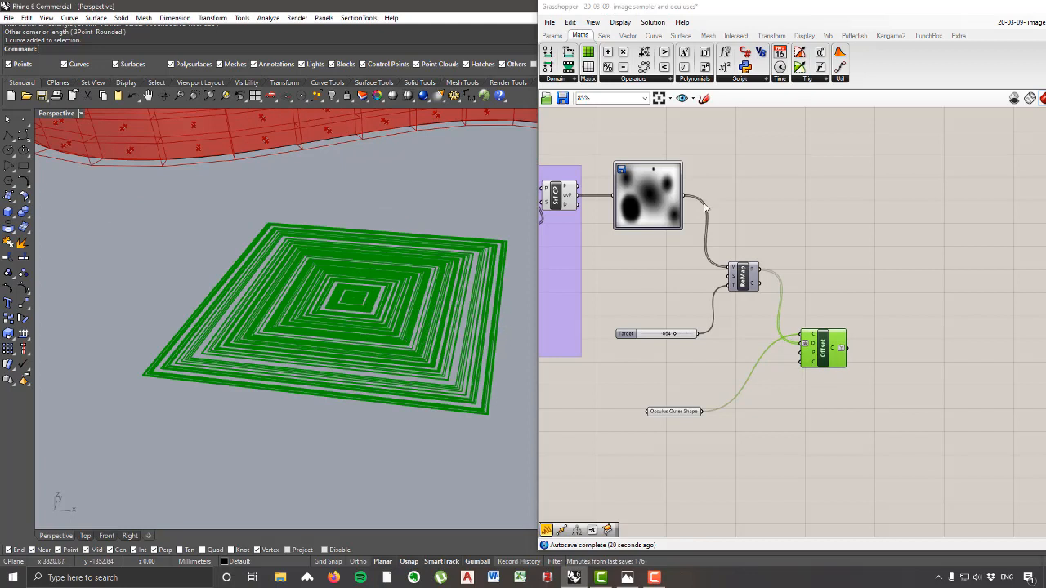
drag(830, 358, 828, 352)
Step: Add a Move component beside Offset Curve and feed the offset curves into its geometry input
click(771, 36)
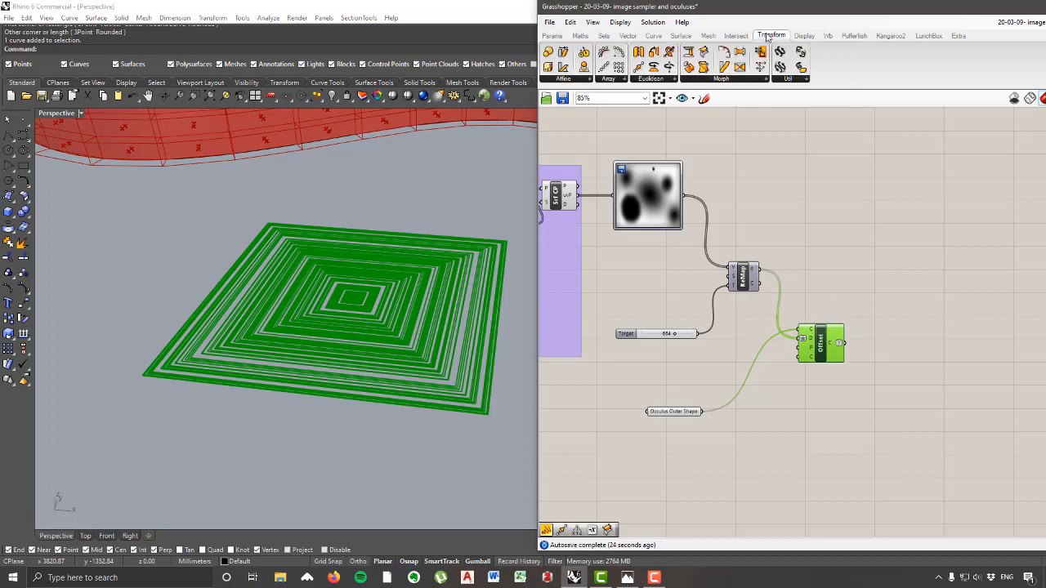
click(651, 78)
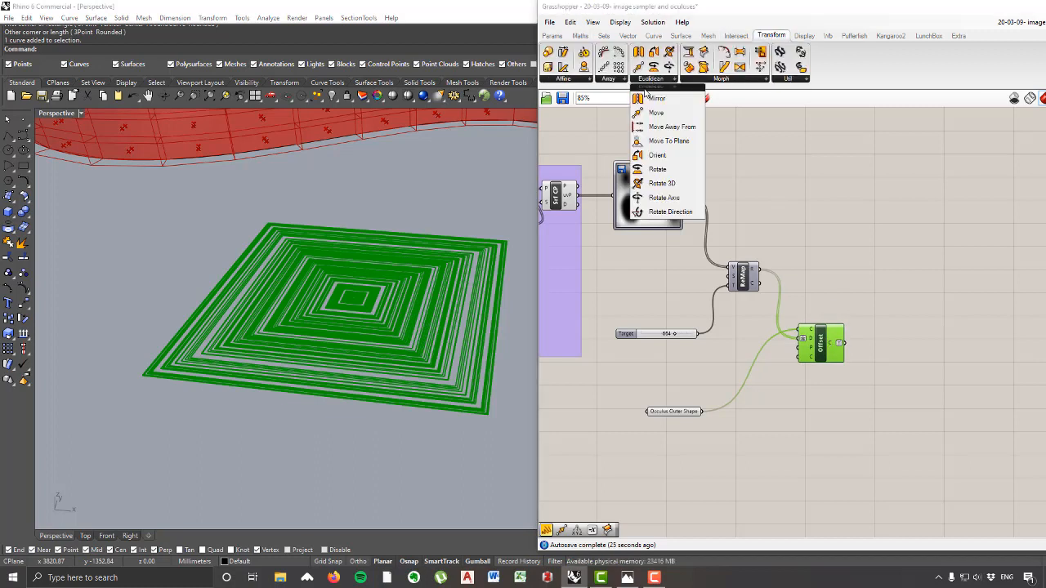
click(656, 112)
click(894, 316)
scroll(870, 332, up, 2)
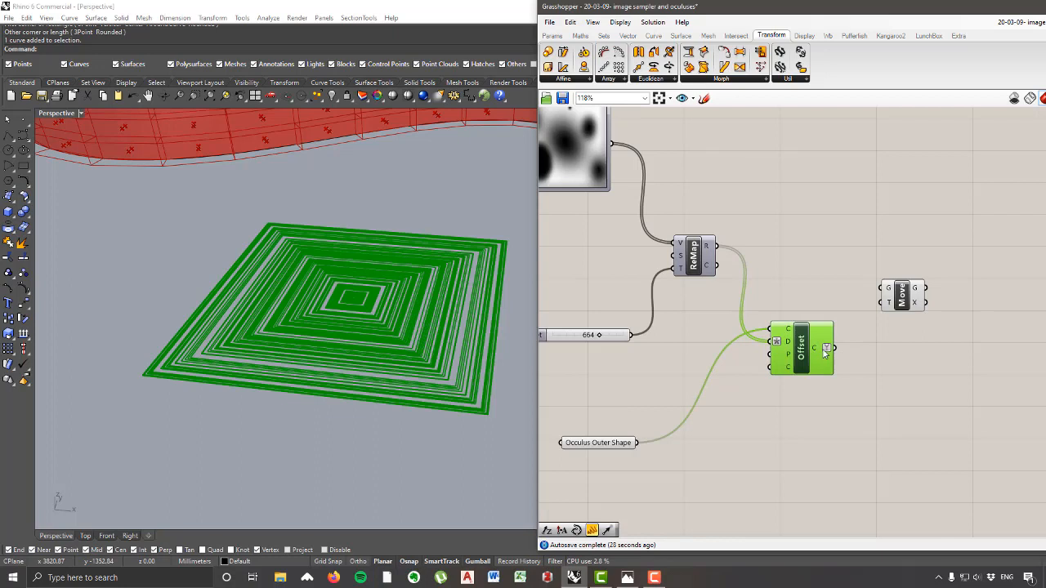
drag(805, 359, 889, 295)
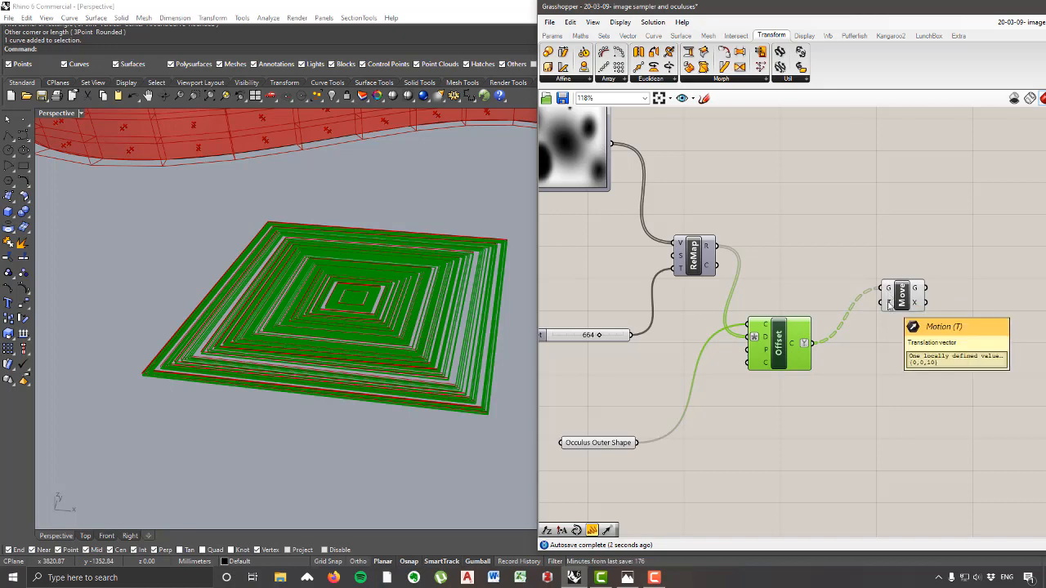
Step: Compare the moved curves with the original offsets and the boxed facade surface from several angles in Rhino
right_drag(398, 393, 403, 357)
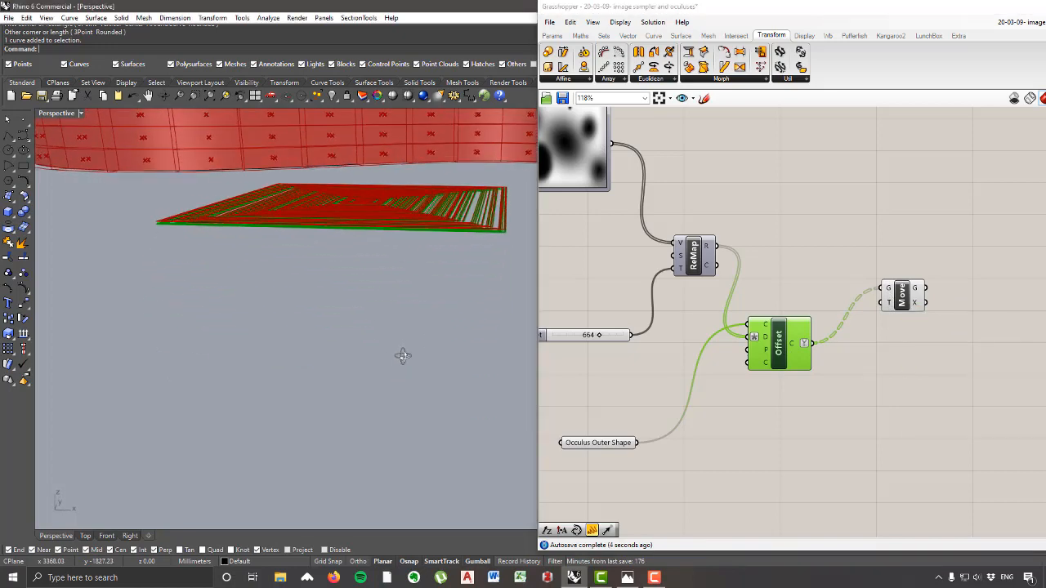
scroll(399, 189, up, 5)
scroll(410, 289, down, 5)
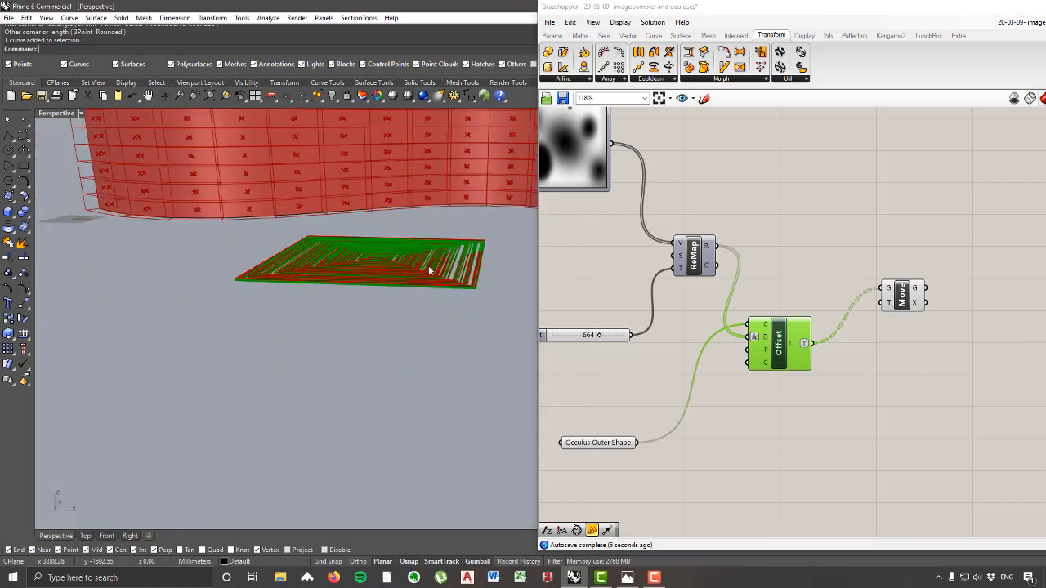
right_drag(411, 289, 306, 349)
scroll(360, 354, down, 8)
scroll(508, 163, up, 4)
scroll(501, 191, down, 4)
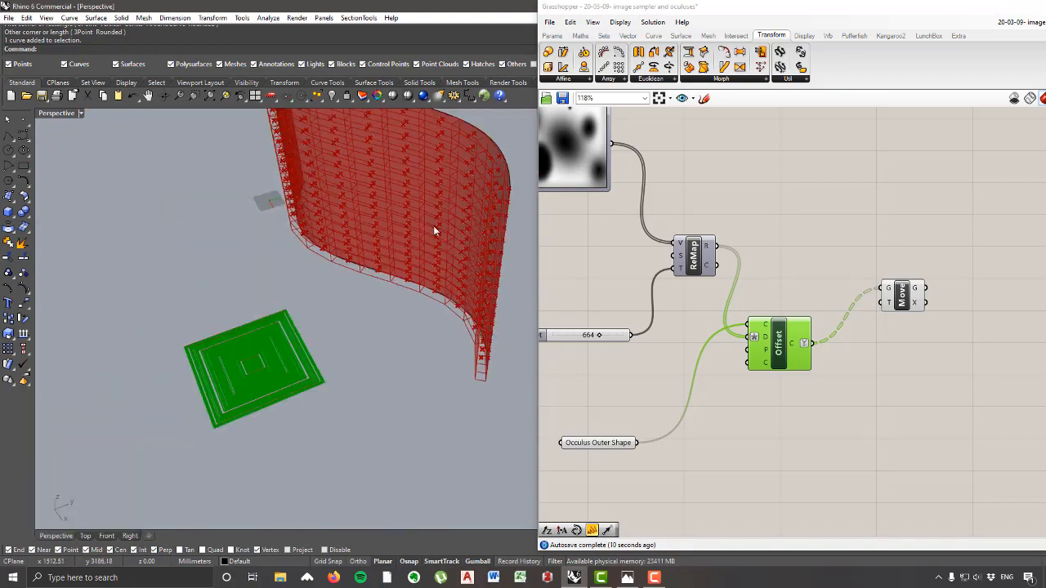
scroll(185, 388, up, 4)
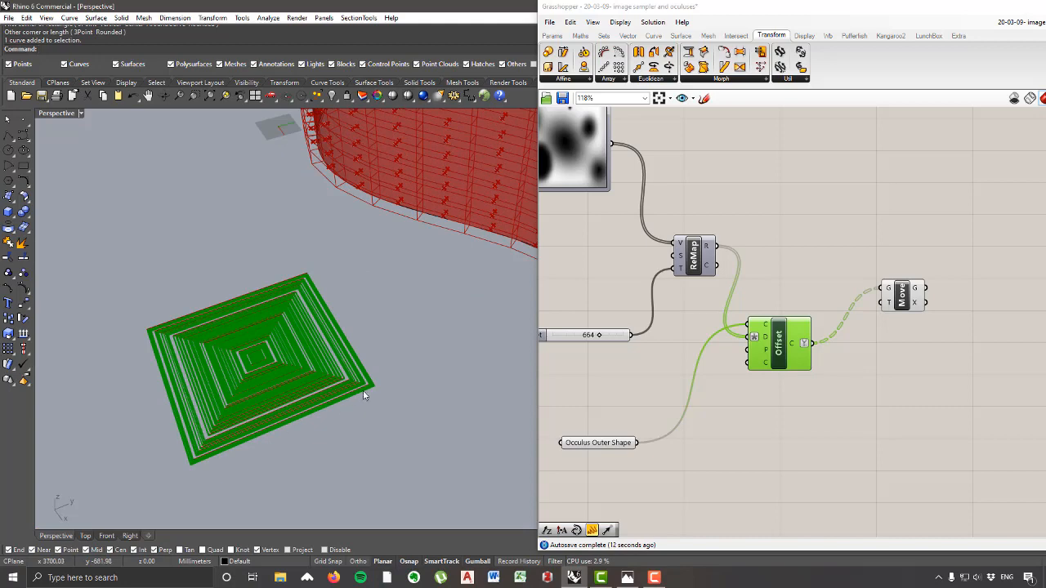
scroll(365, 395, down, 3)
scroll(309, 384, up, 2)
right_drag(353, 359, 406, 328)
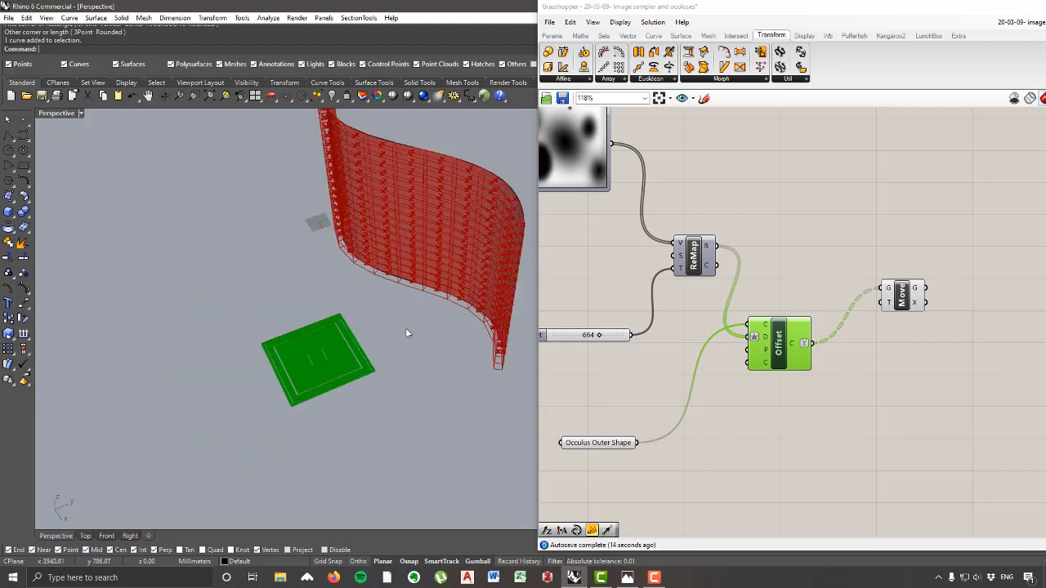
scroll(480, 188, up, 4)
right_drag(478, 185, 463, 198)
scroll(462, 196, up, 2)
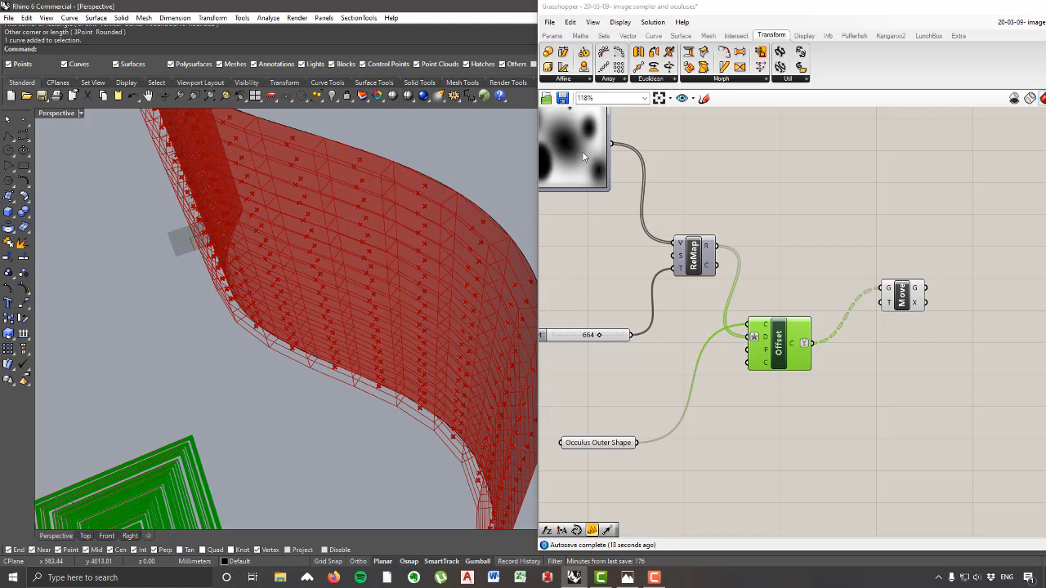
scroll(583, 152, down, 2)
scroll(817, 256, up, 3)
Step: Shift the Move component slightly and check its default motion vector against the curves' position in Rhino
drag(798, 268, 779, 272)
scroll(372, 393, down, 5)
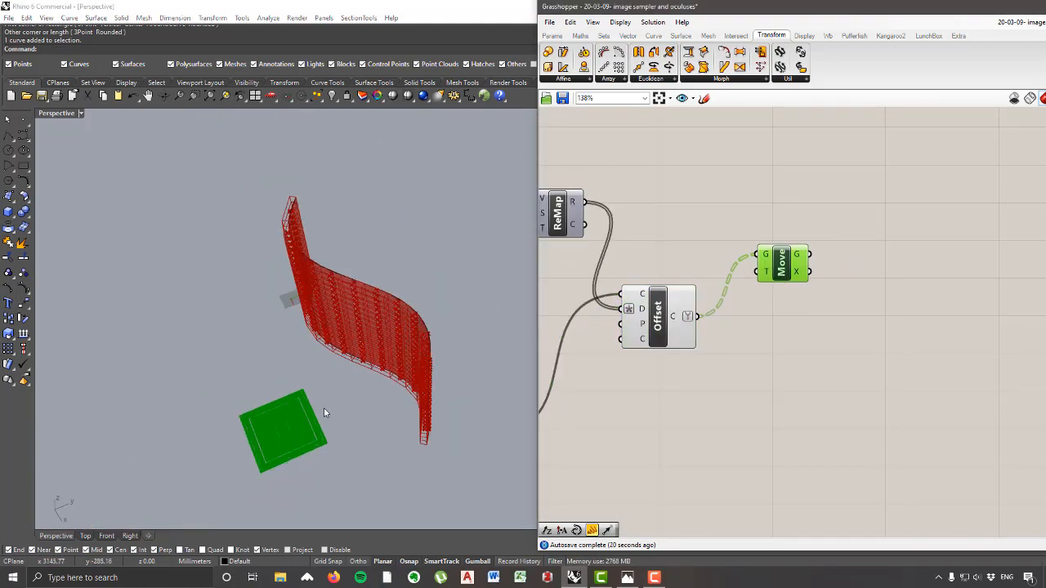
scroll(324, 413, up, 4)
right_drag(250, 425, 333, 345)
scroll(305, 395, down, 3)
scroll(323, 299, down, 4)
right_drag(323, 299, 343, 302)
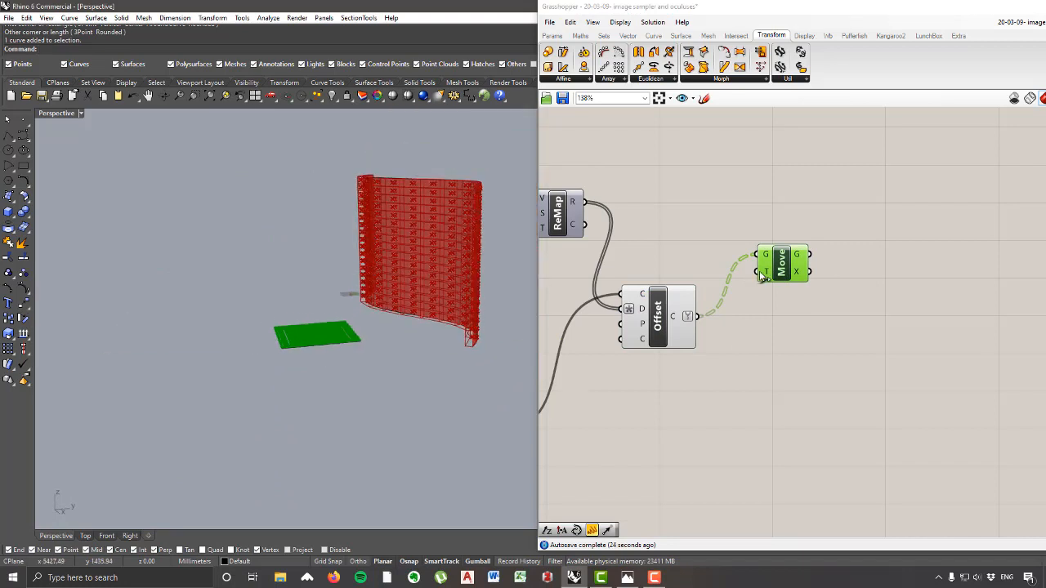
mouse_move(766, 276)
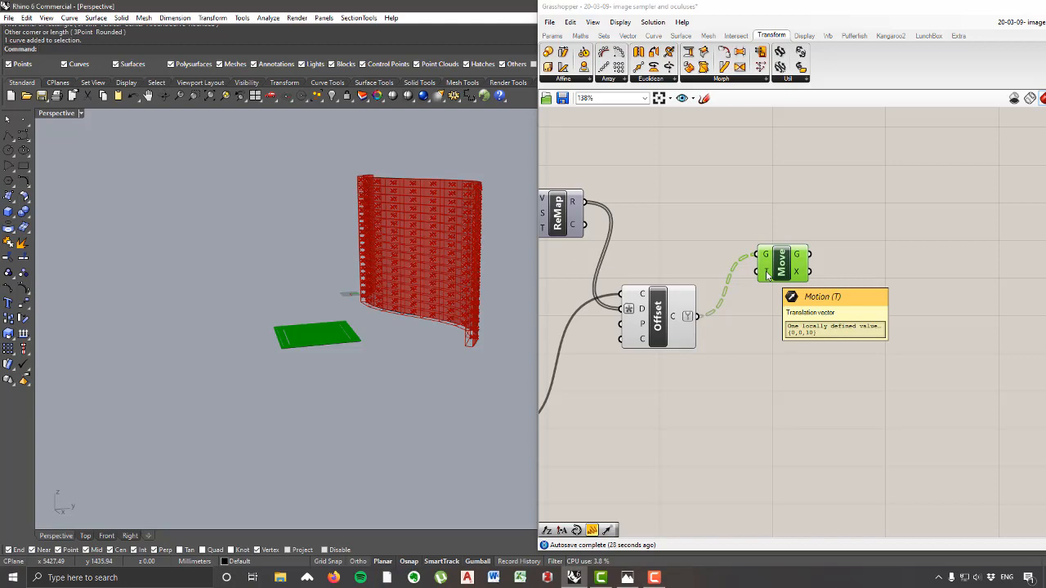
scroll(336, 353, up, 5)
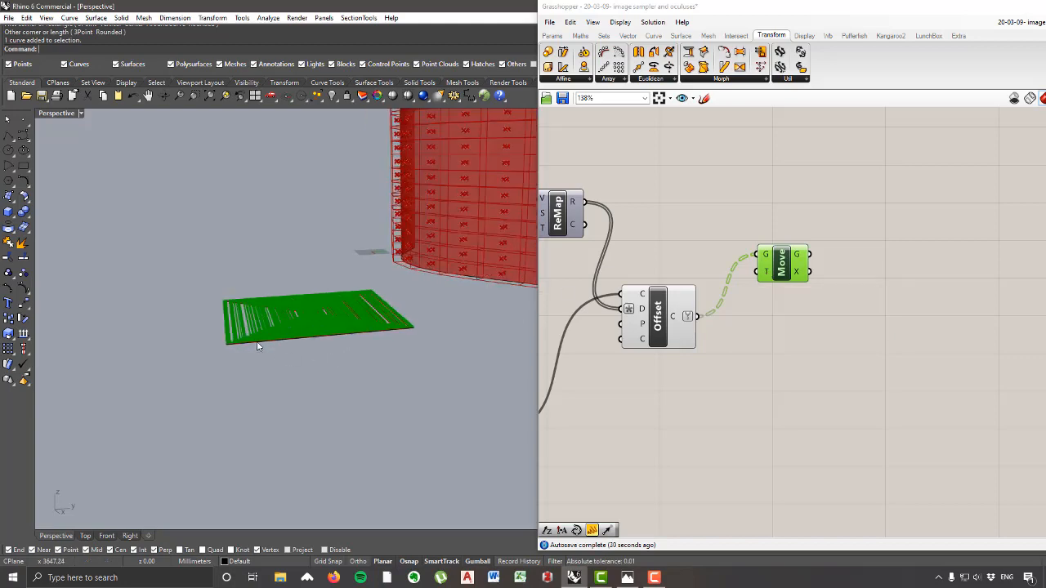
Step: Align Move with Offset Curve's output and nudge "Occulus Outer Shape" down, comparing its outline with the offsets in Rhino
scroll(270, 351, down, 5)
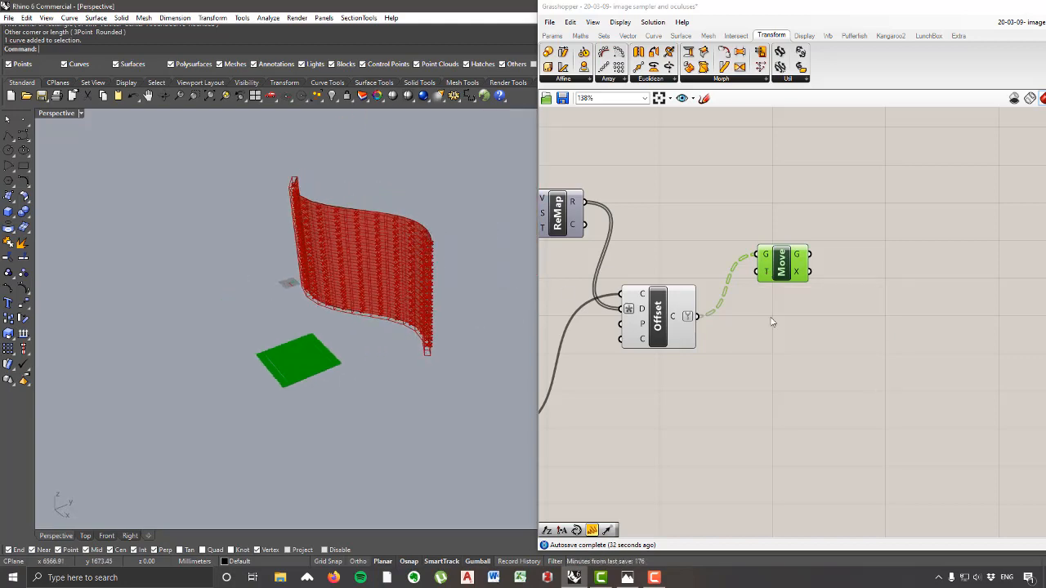
drag(783, 273, 788, 325)
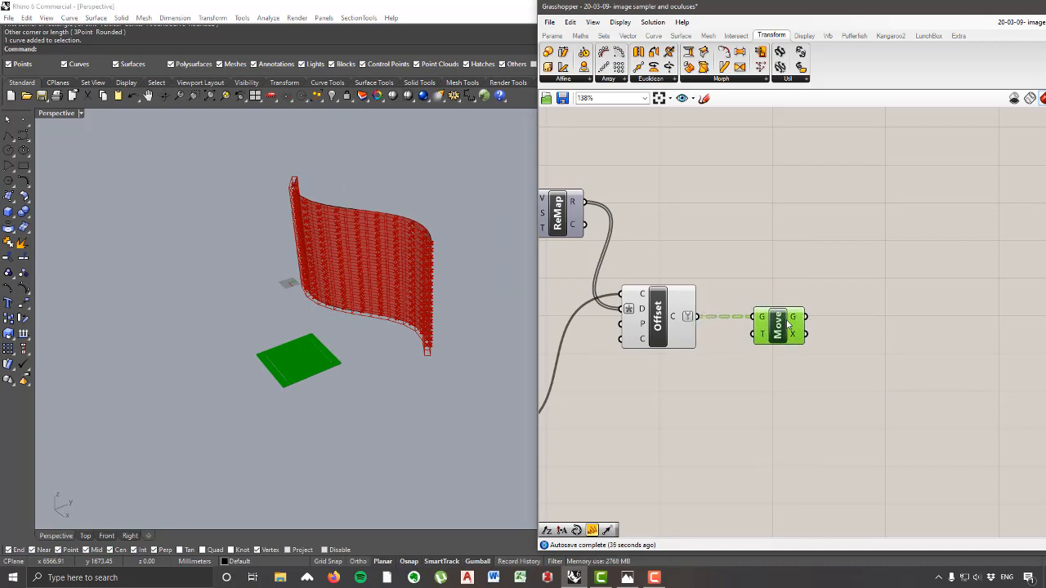
scroll(698, 351, down, 3)
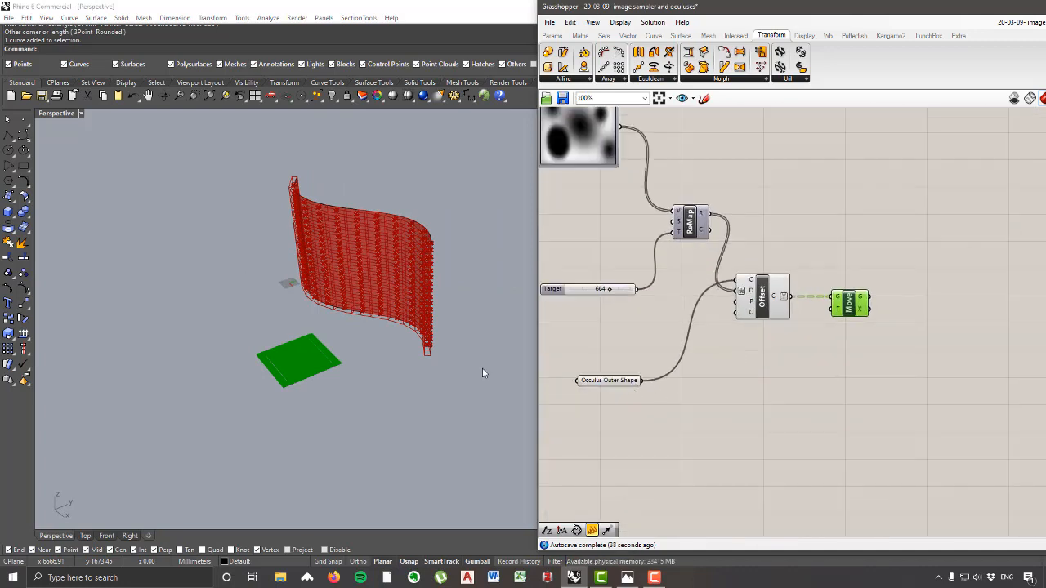
scroll(281, 390, up, 4)
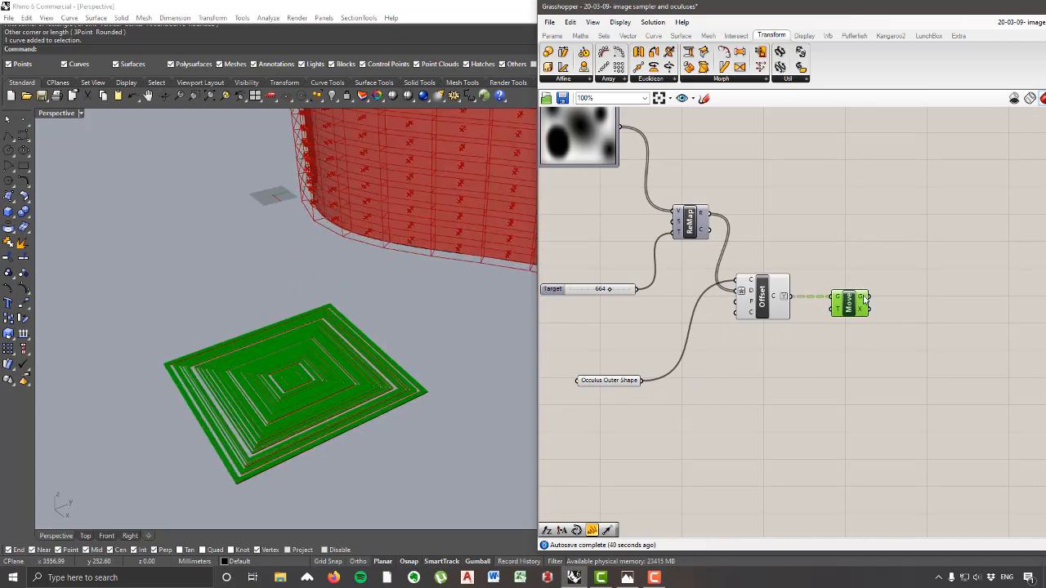
mouse_move(864, 300)
drag(624, 386, 622, 393)
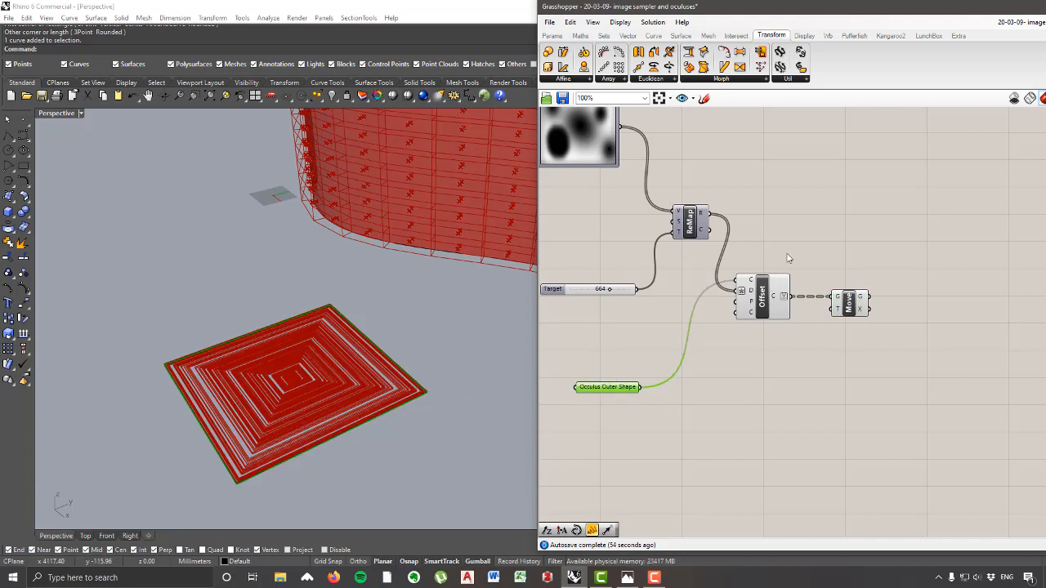
Step: Add a Repeat Data component below Offset Curve and feed "Occulus Outer Shape" into its data input
right_drag(759, 276, 793, 288)
mouse_move(736, 230)
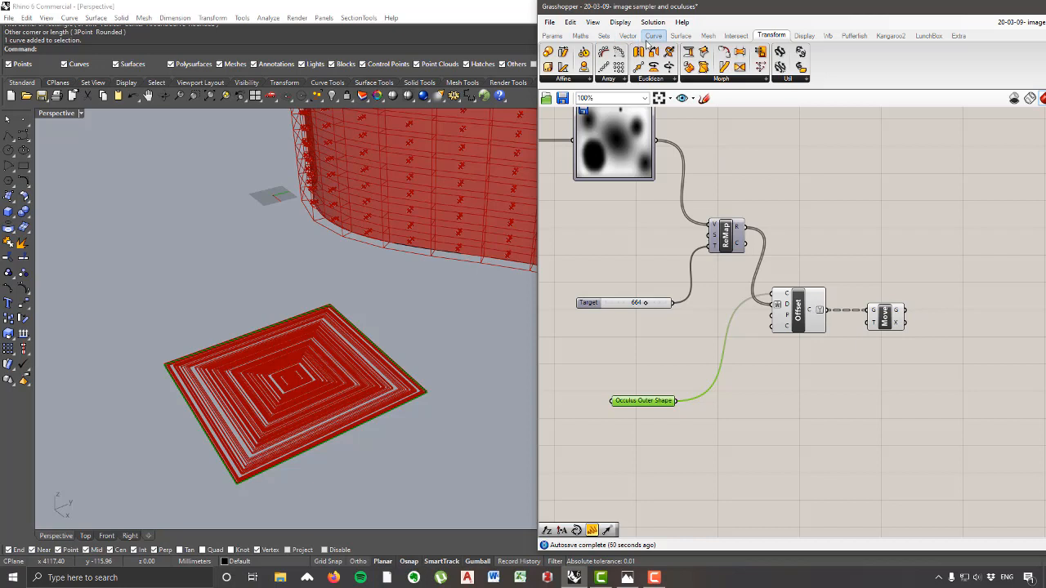
click(604, 35)
click(642, 79)
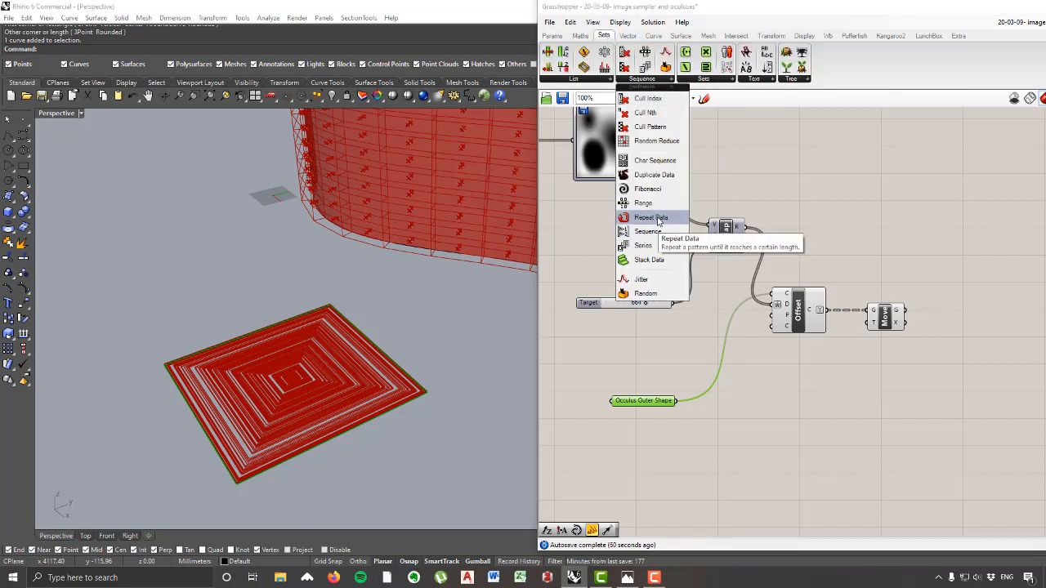
drag(658, 220, 782, 432)
drag(652, 407, 787, 413)
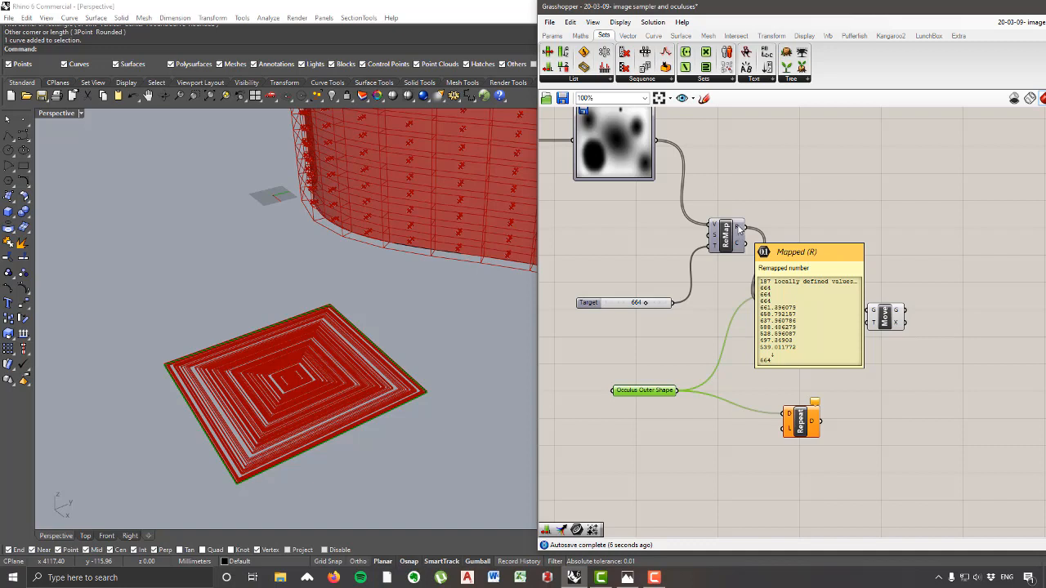
Step: Add a List Length component, feed it the remapped numbers, and use its result as the Repeat Data length
click(599, 78)
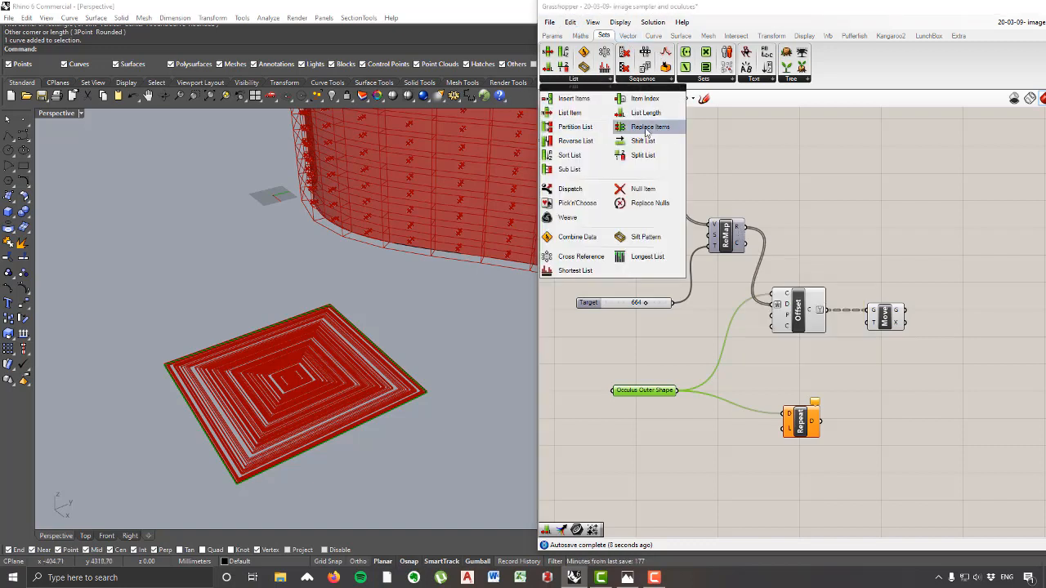
drag(646, 114, 773, 371)
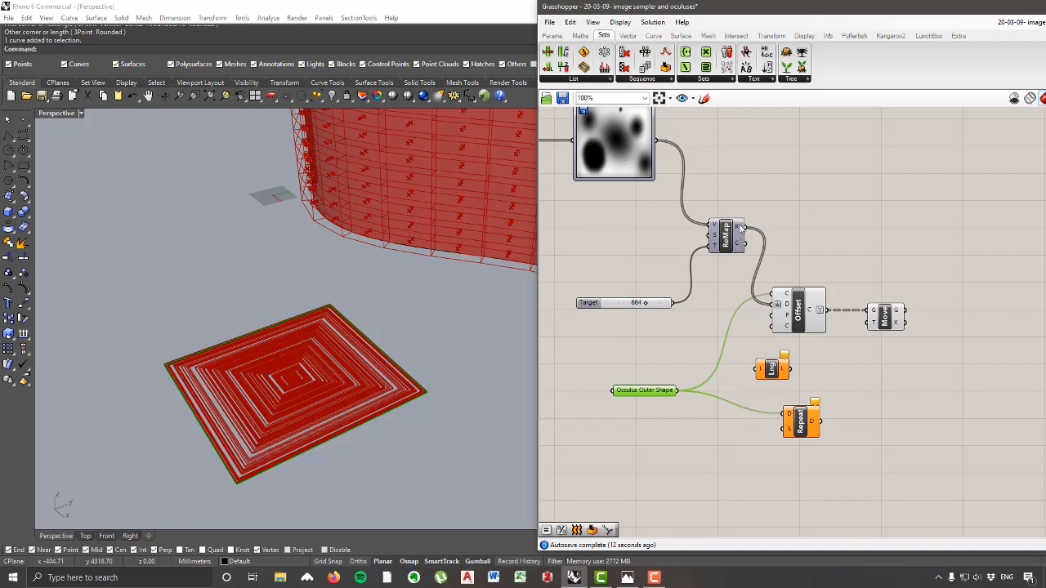
mouse_move(741, 229)
drag(741, 228, 737, 426)
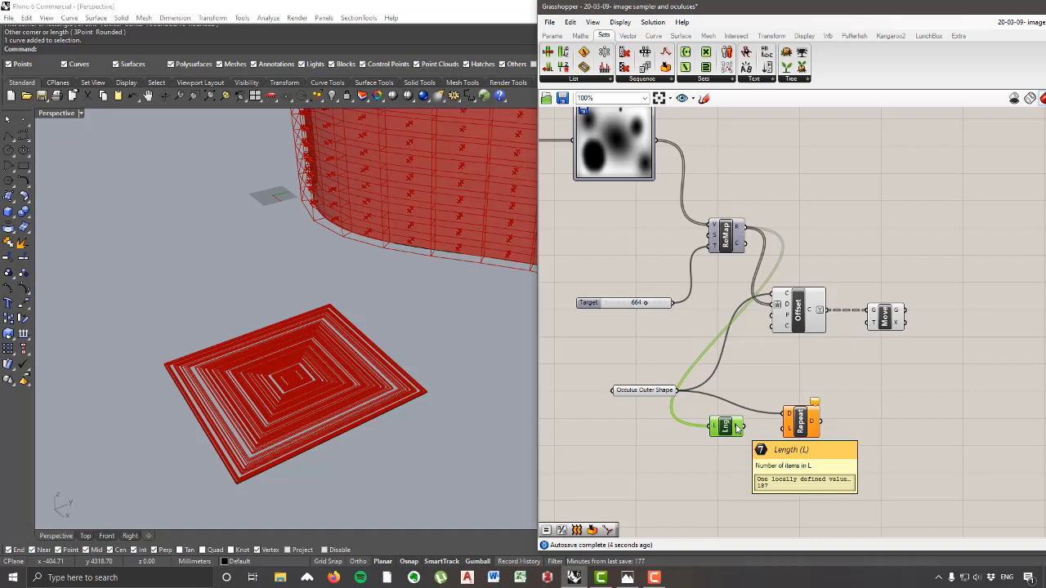
scroll(740, 423, up, 1)
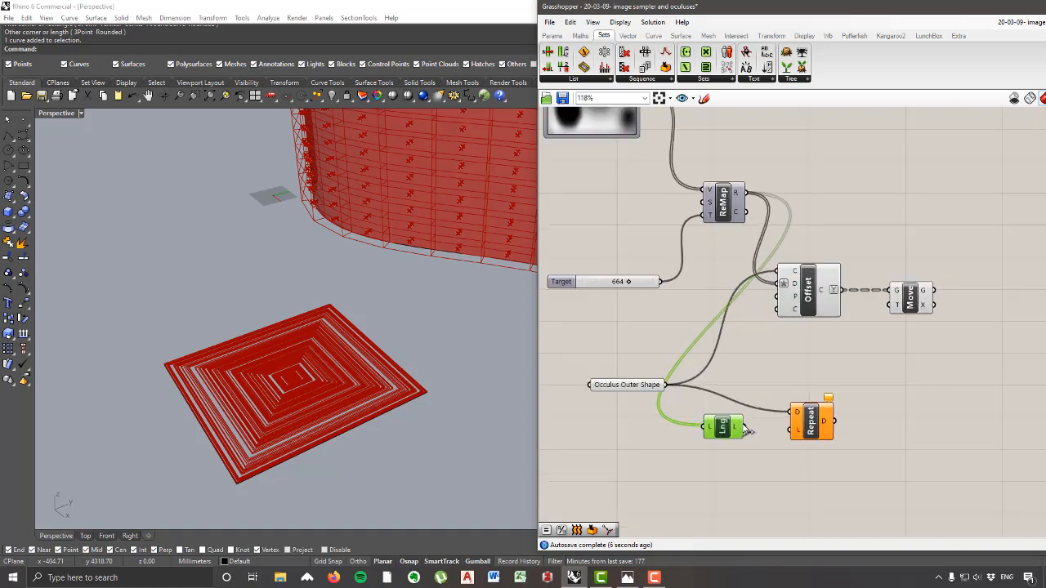
drag(742, 426, 797, 430)
mouse_move(826, 423)
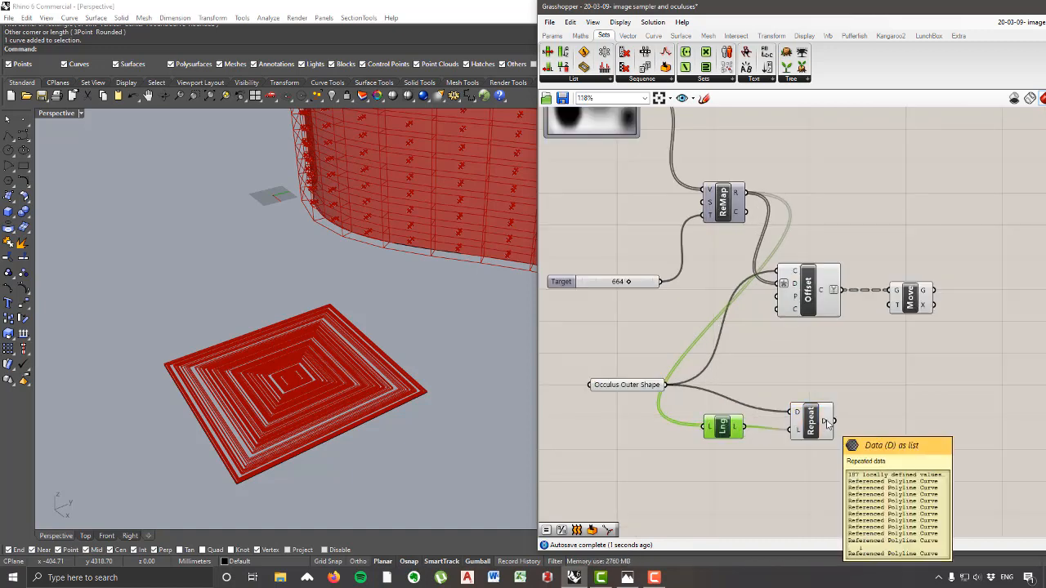
Step: Rearrange "Occulus Outer Shape" and List Length, and place Repeat Data directly beneath Move to compare their outputs
drag(641, 387, 627, 366)
drag(738, 435, 763, 438)
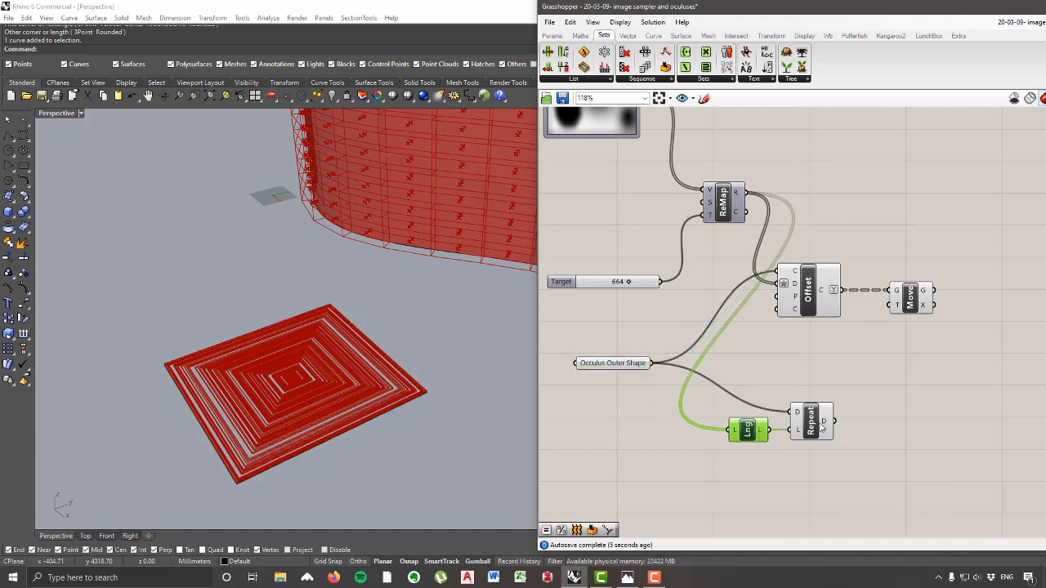
mouse_move(826, 425)
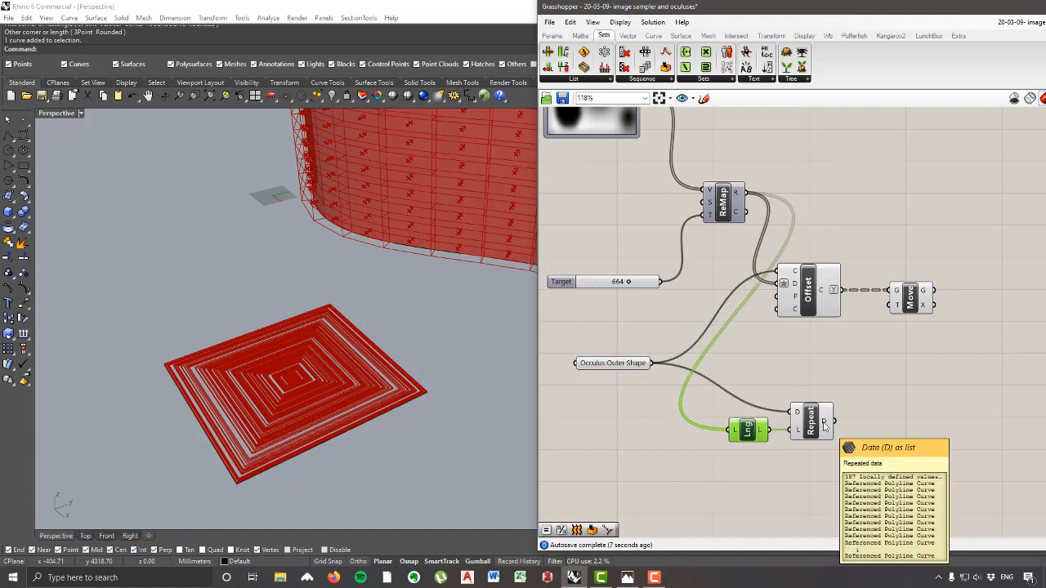
mouse_move(896, 292)
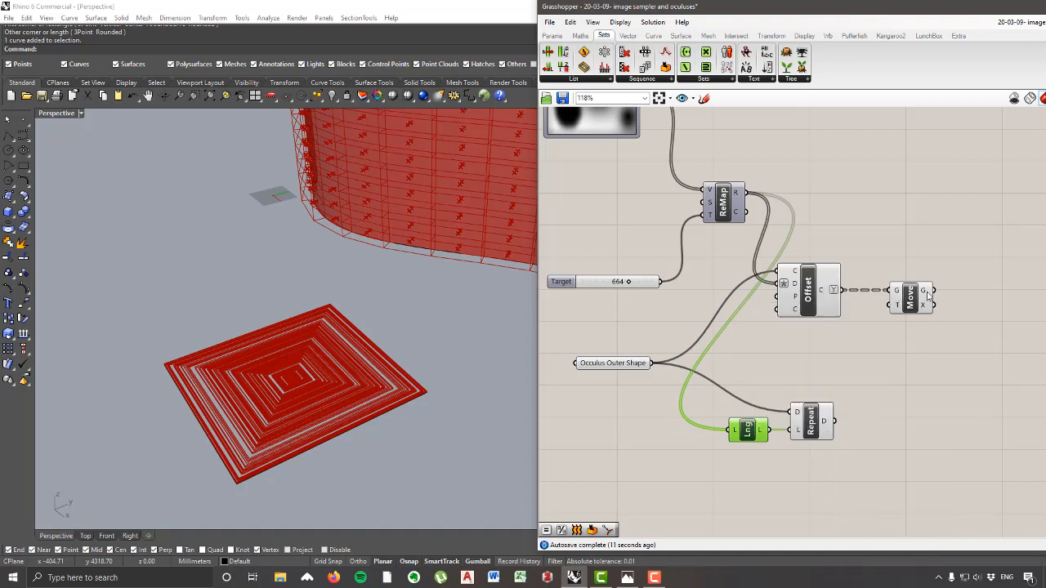
mouse_move(929, 296)
drag(826, 426, 925, 359)
mouse_move(925, 355)
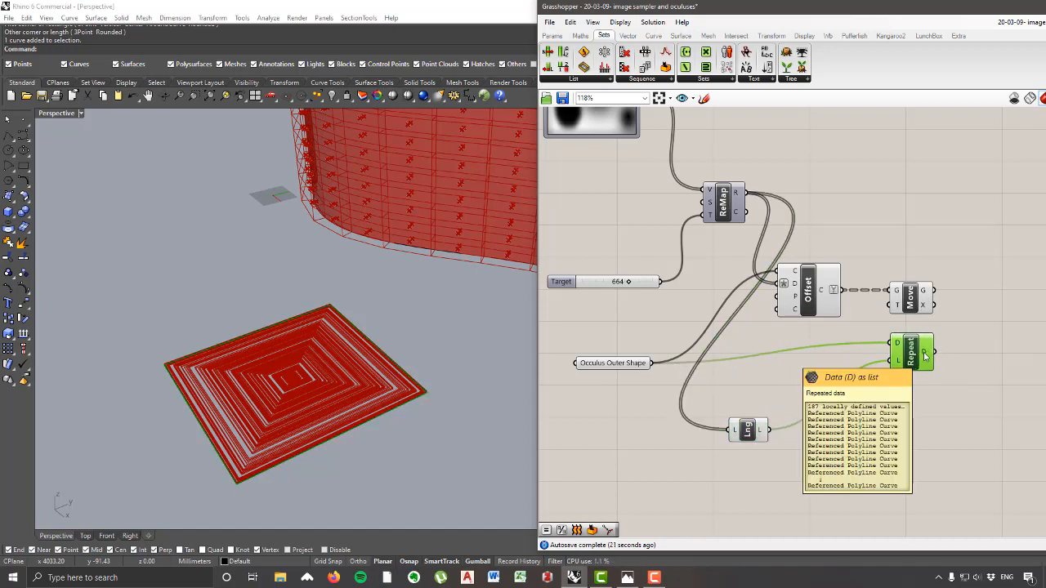
Step: Graft and simplify the Repeat Data output, checking its tree paths against those of the Move geometry output
right_click(925, 356)
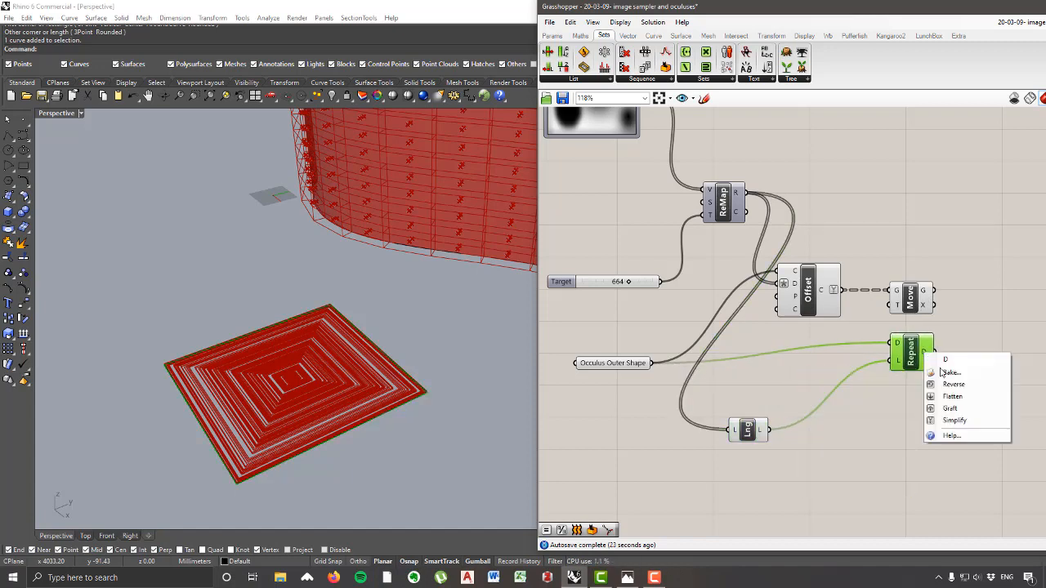
click(951, 409)
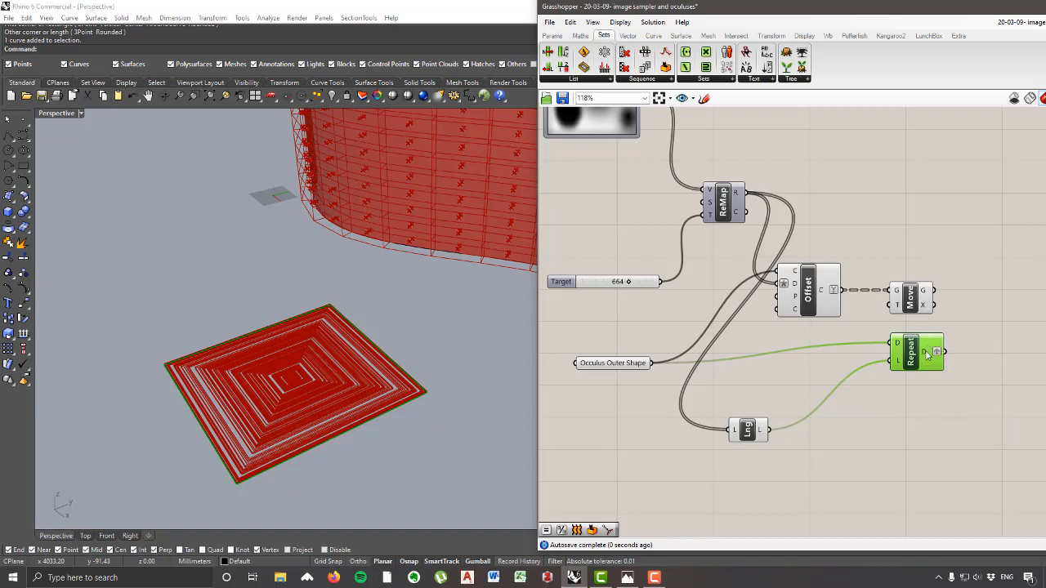
mouse_move(927, 353)
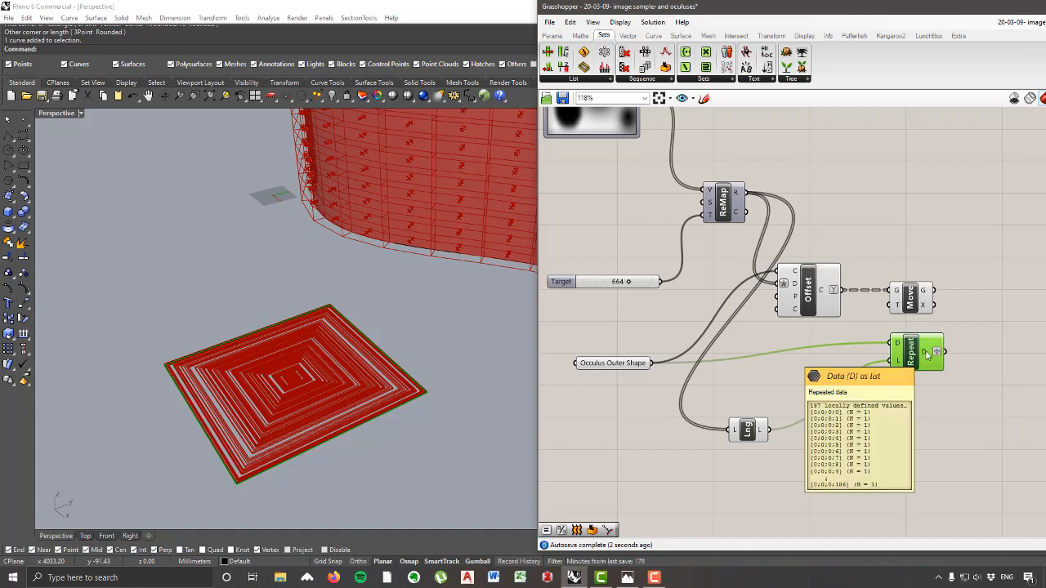
mouse_move(926, 296)
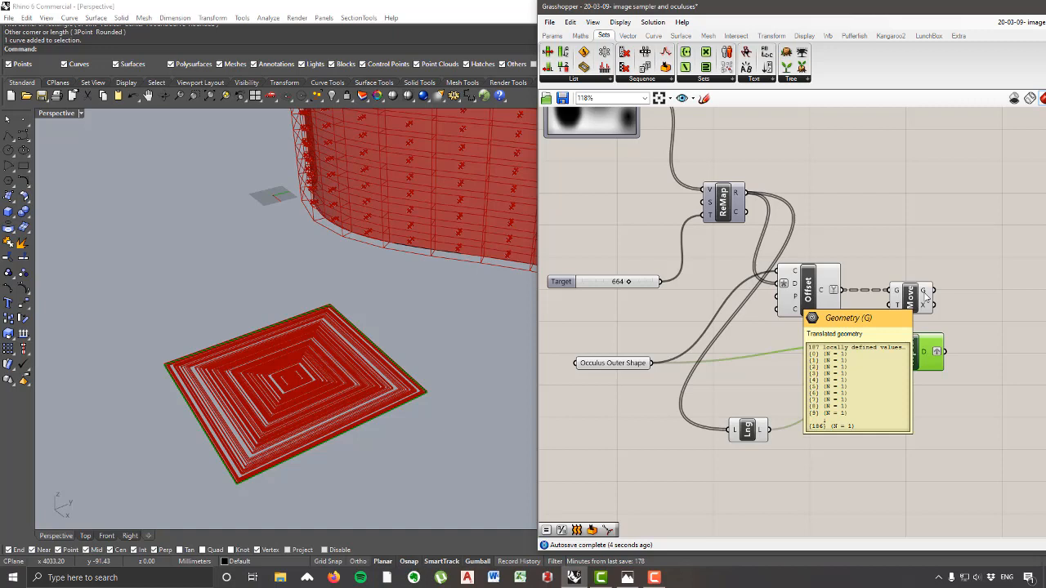
right_click(928, 356)
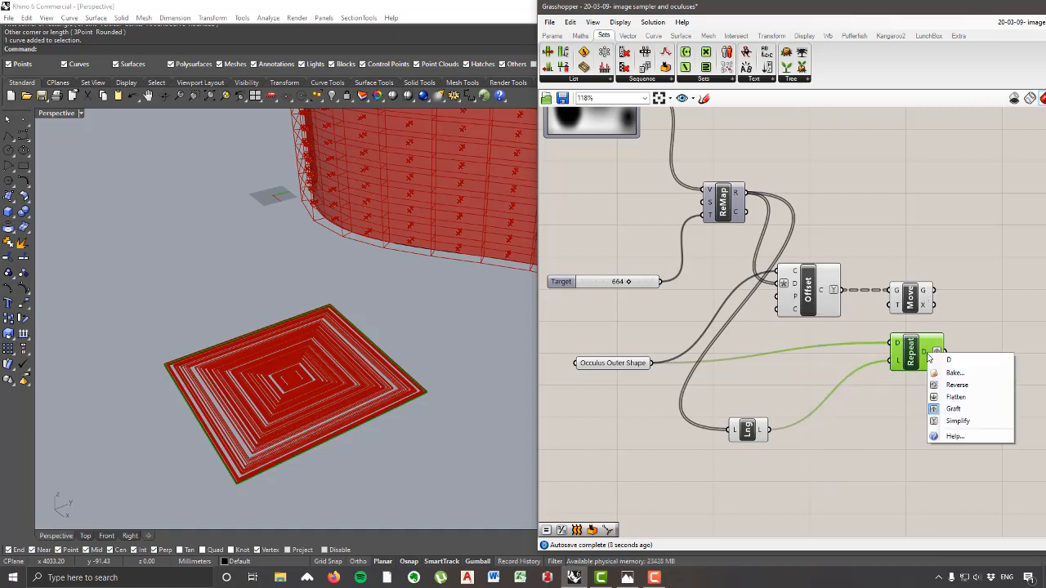
click(948, 434)
mouse_move(927, 353)
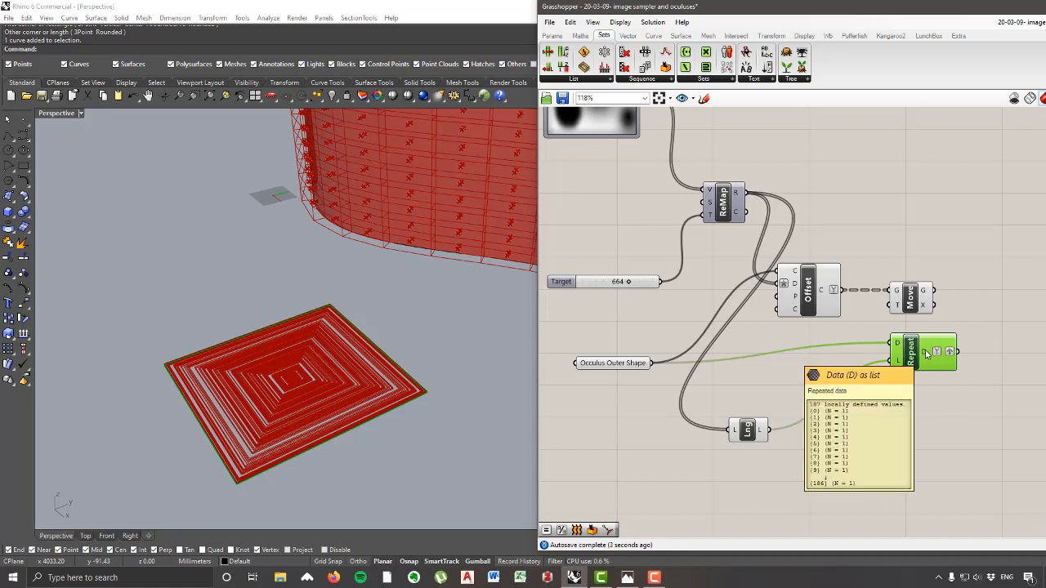
mouse_move(928, 296)
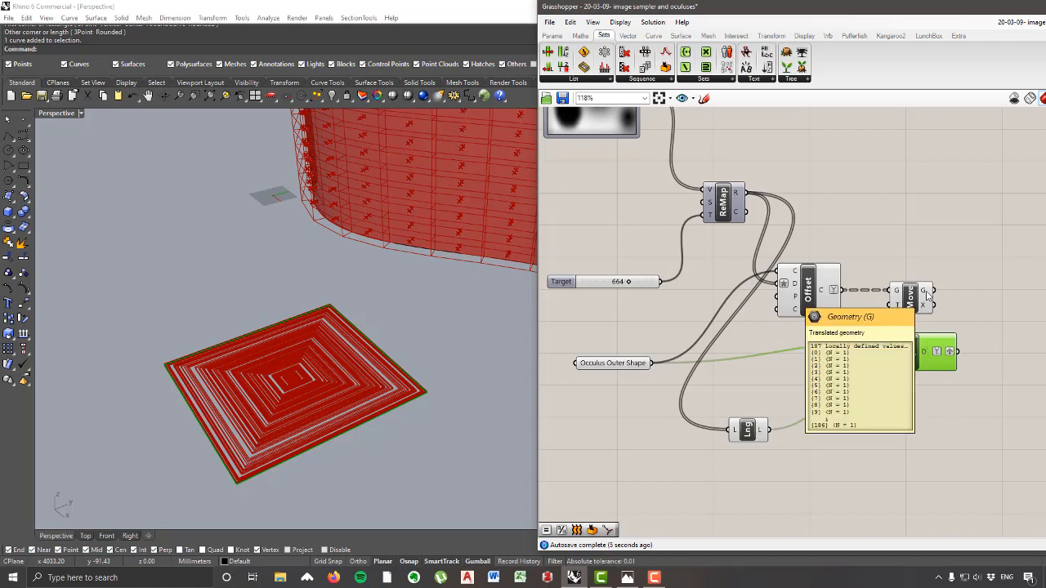
Step: Shift the Move component slightly away from Offset Curve and add a Loft component beyond Move and Repeat Data
drag(923, 296, 948, 296)
right_drag(955, 373, 909, 372)
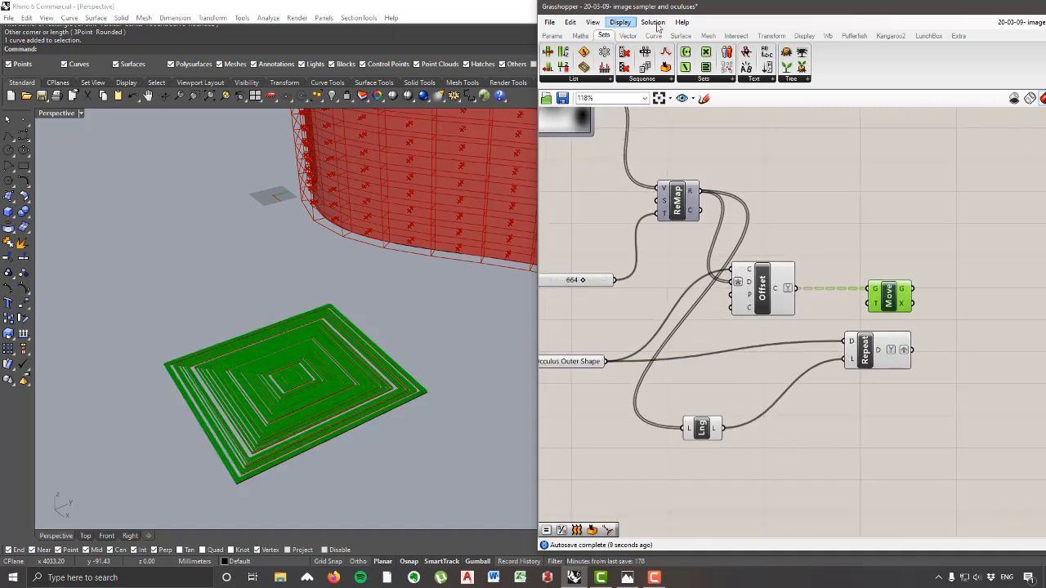
click(686, 39)
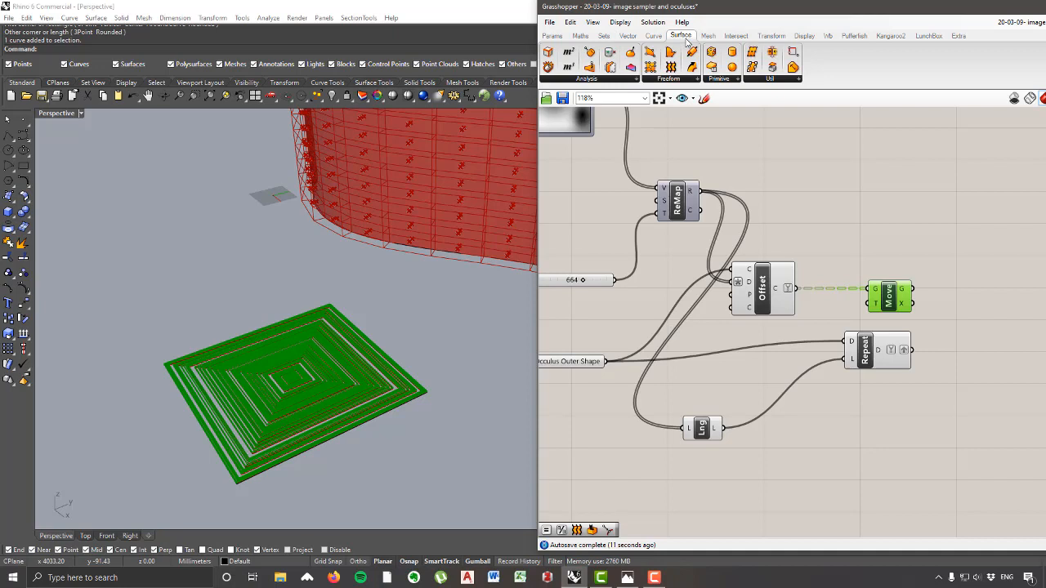
click(670, 79)
click(670, 148)
click(972, 319)
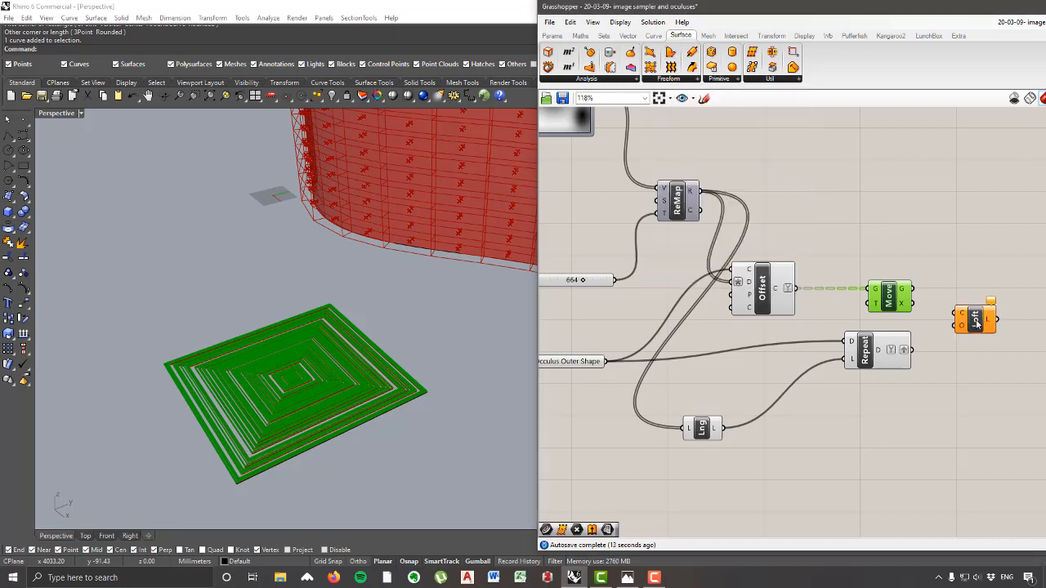
Step: Feed both the moved offset curves and the repeated outer shapes into Loft's curves input, then inspect the loft side-on in Rhino
drag(913, 290, 952, 317)
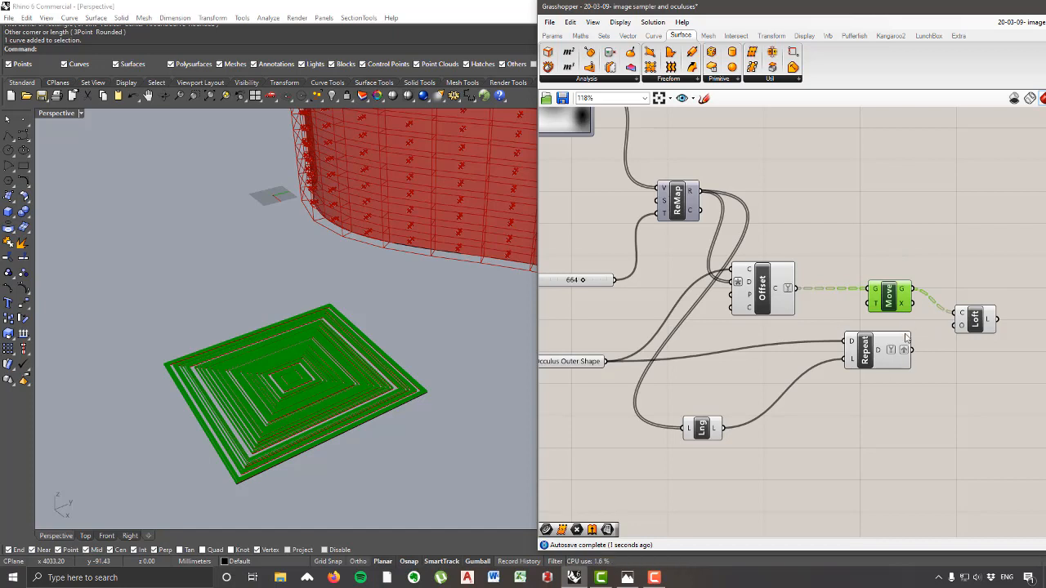
drag(914, 350, 977, 280)
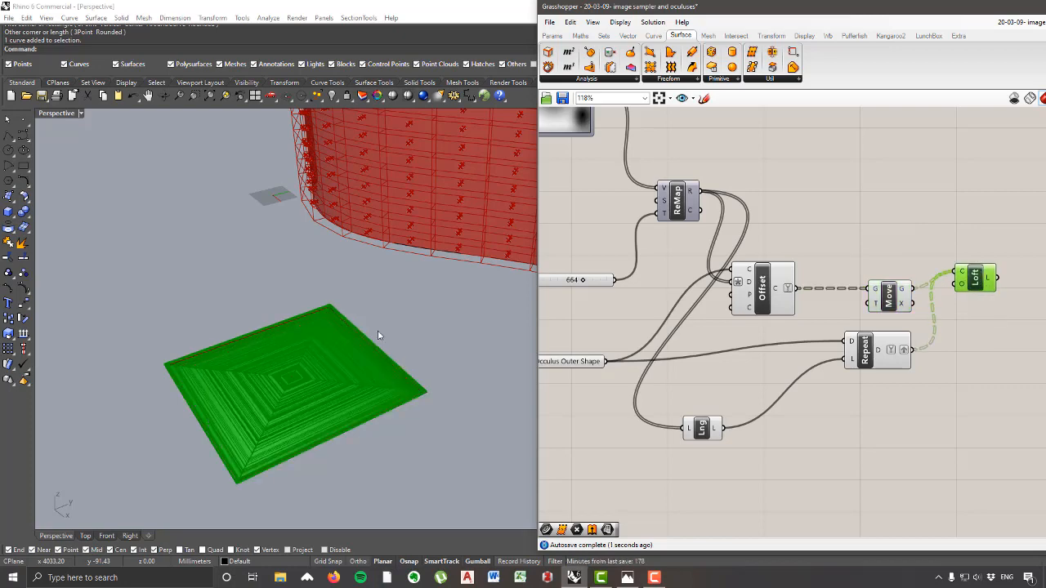
right_drag(378, 335, 250, 180)
right_drag(367, 203, 289, 188)
scroll(877, 372, down, 2)
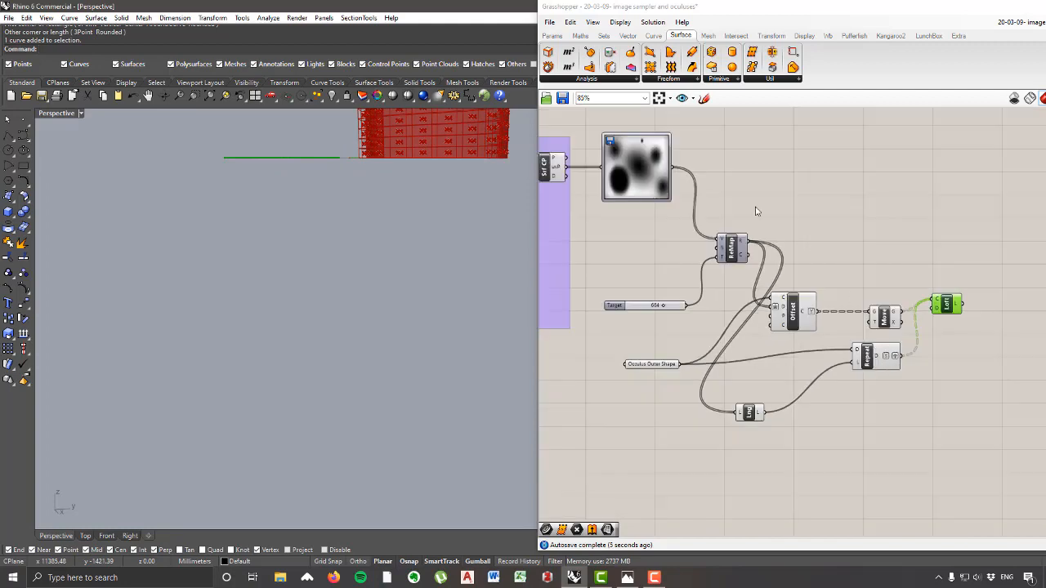
Step: Group the components from ReMap and the Target slider through Loft, and move the group slightly below the image sampler
drag(1005, 441, 590, 222)
scroll(719, 258, down, 2)
scroll(719, 257, up, 1)
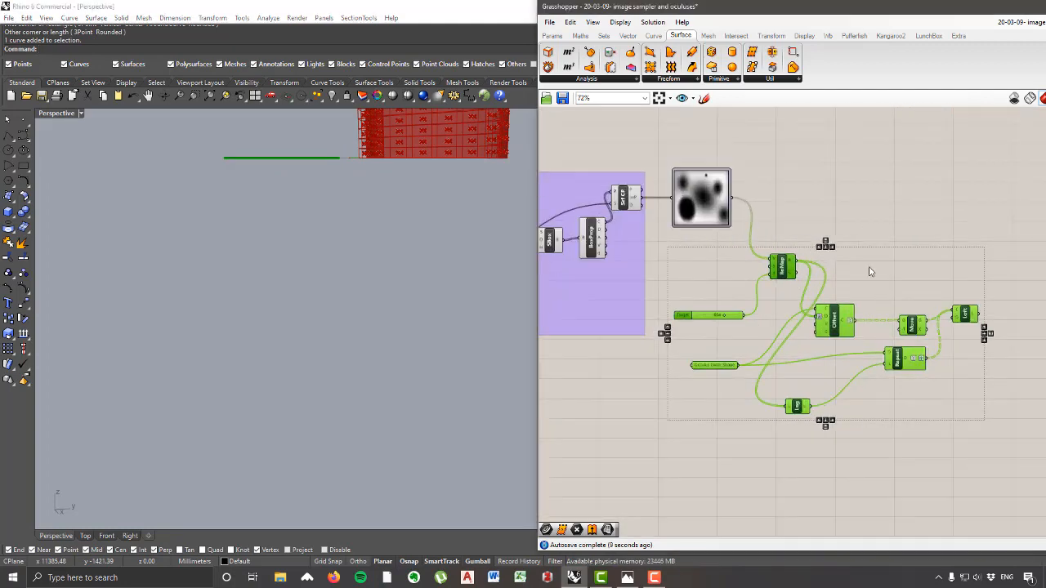
right_click(871, 272)
click(899, 353)
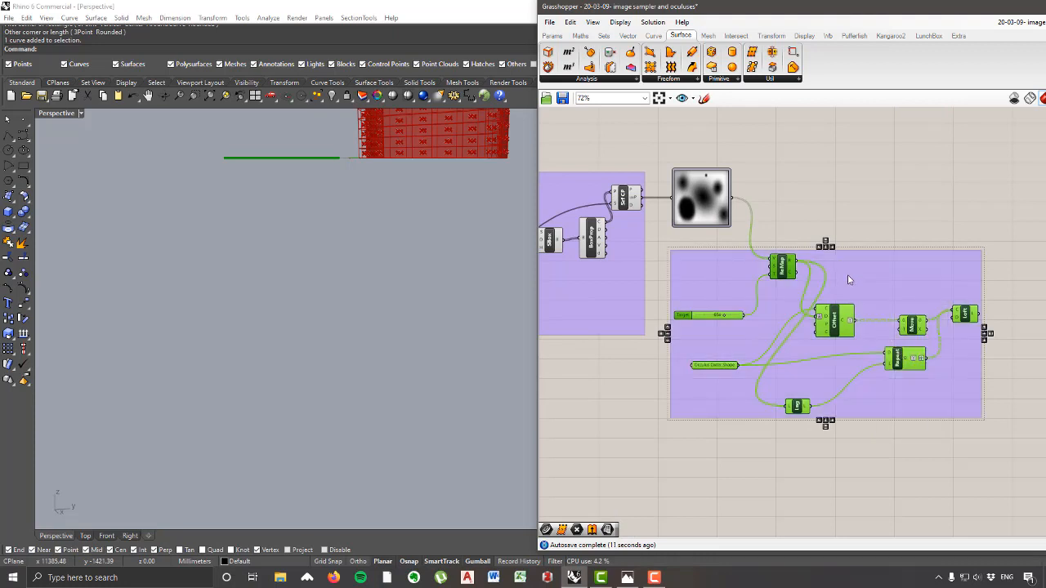
drag(848, 274, 852, 303)
Step: Label the new group "Lofting OPenings for each sample point / each surface box"
right_click(861, 291)
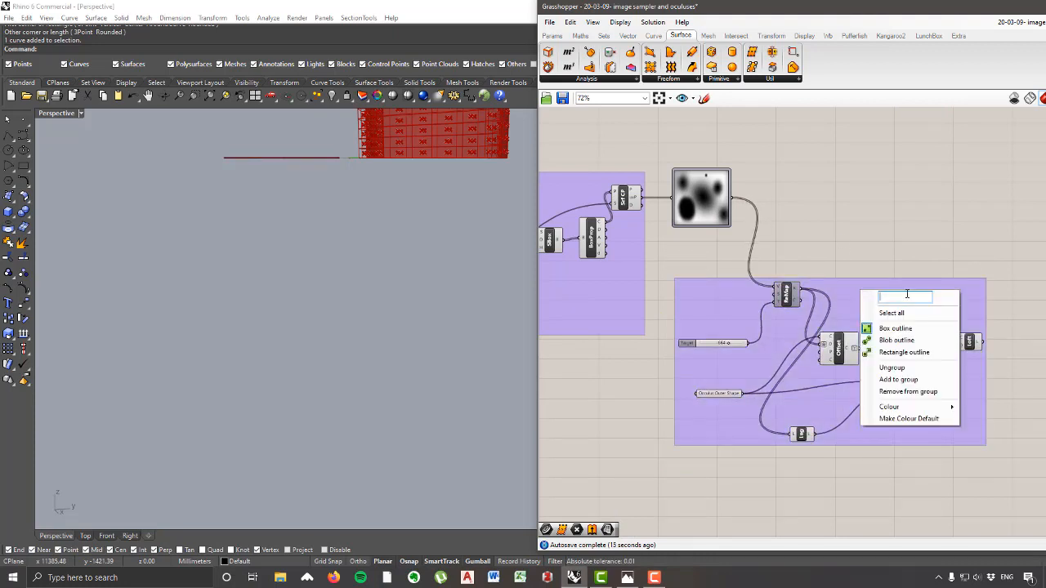
text(Lofting OPenings for)
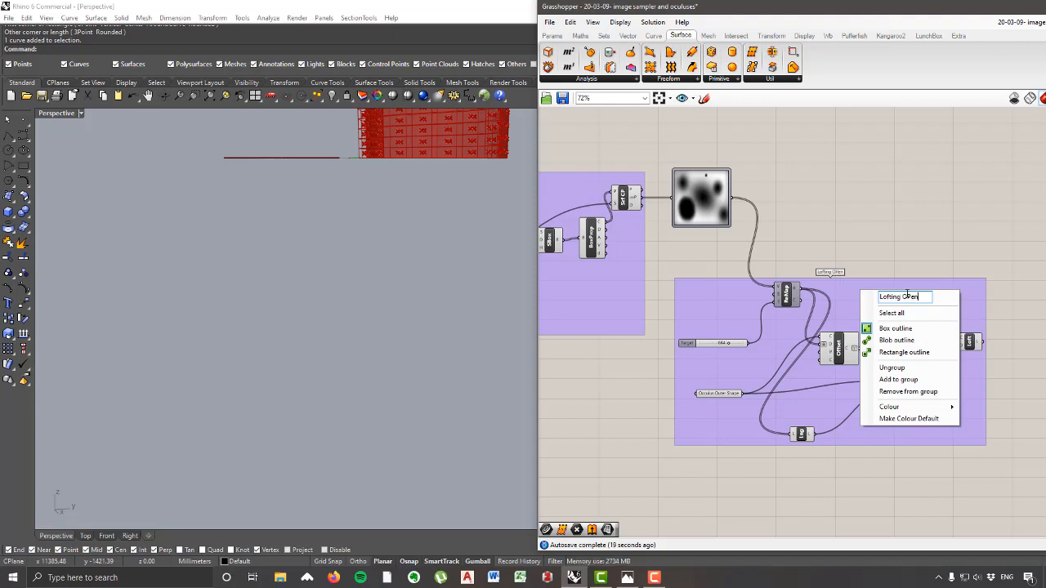
text( ea)
text(ch samp)
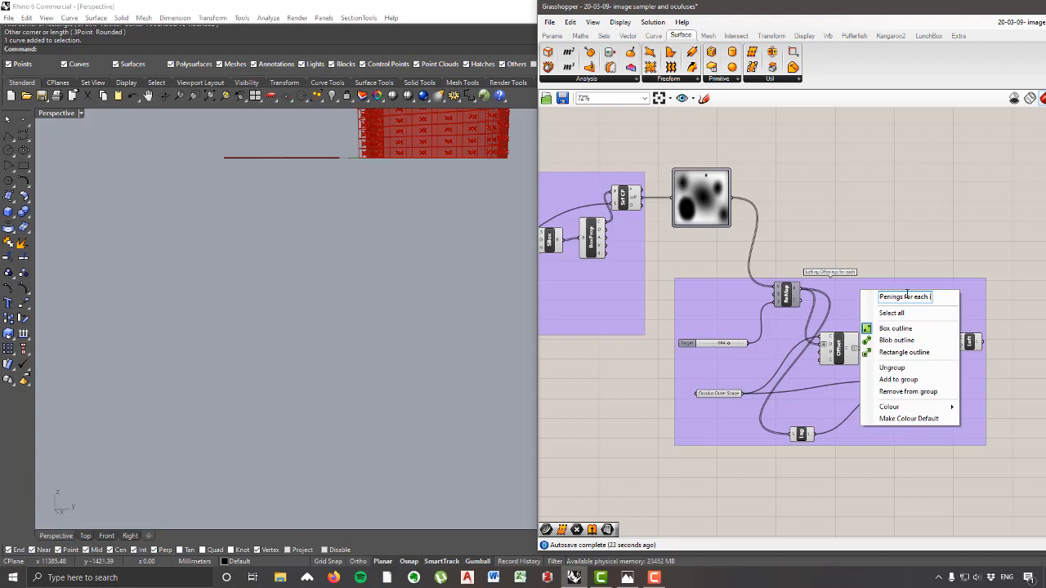
text(le point)
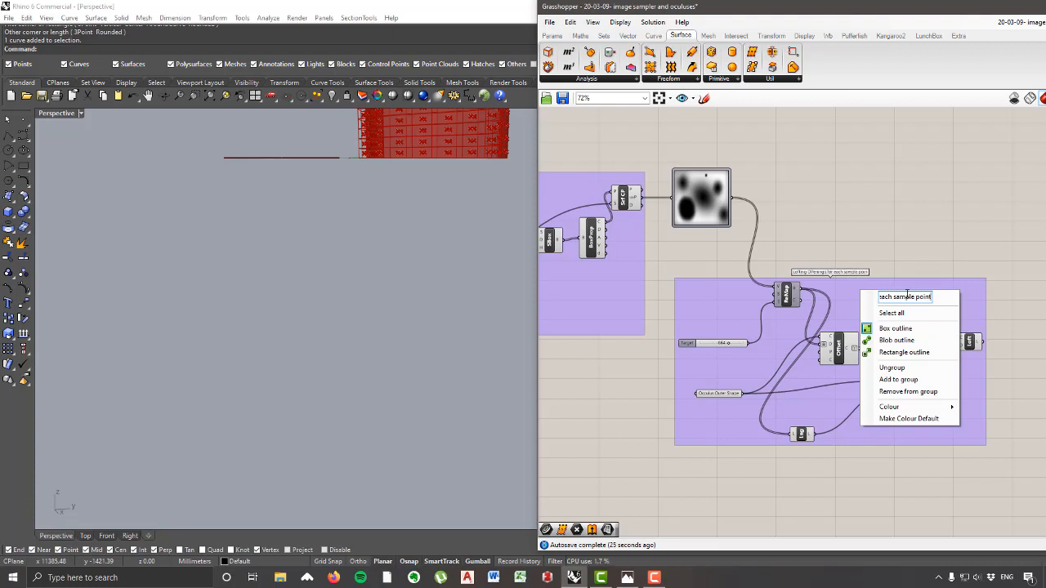
text( / erach)
key(BackSpace)
key(BackSpace)
key(BackSpace)
key(BackSpace)
text(ach s)
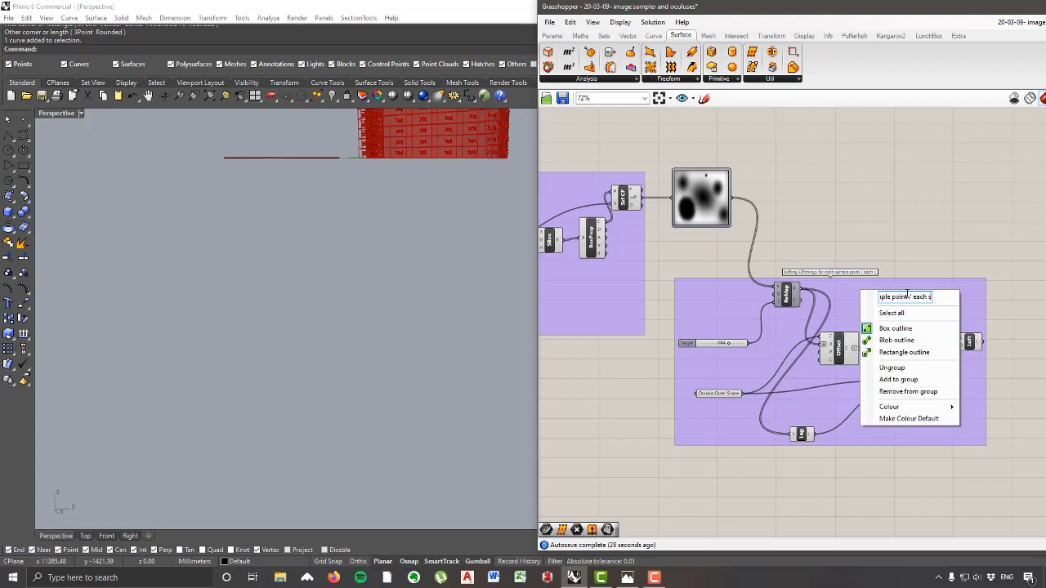
text(urface box)
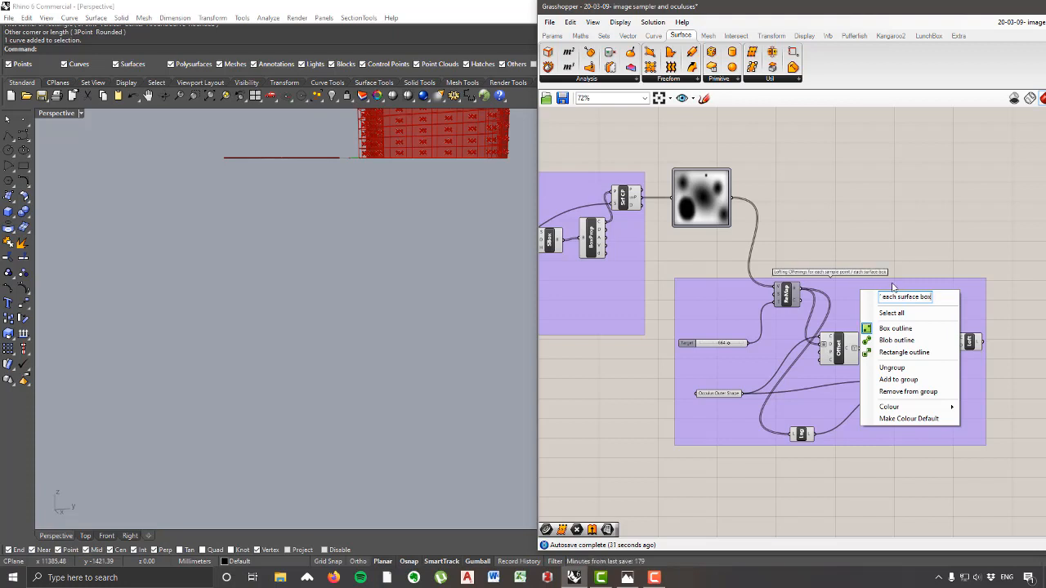
click(857, 229)
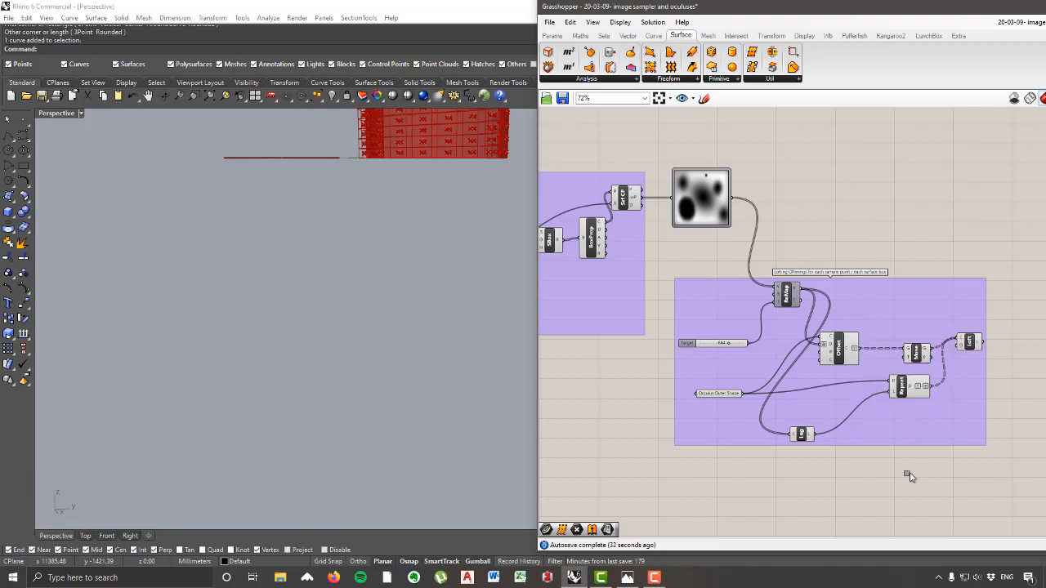
Step: Turn off the preview of every component in the lofting openings group except Loft
drag(930, 490, 692, 280)
right_click(850, 191)
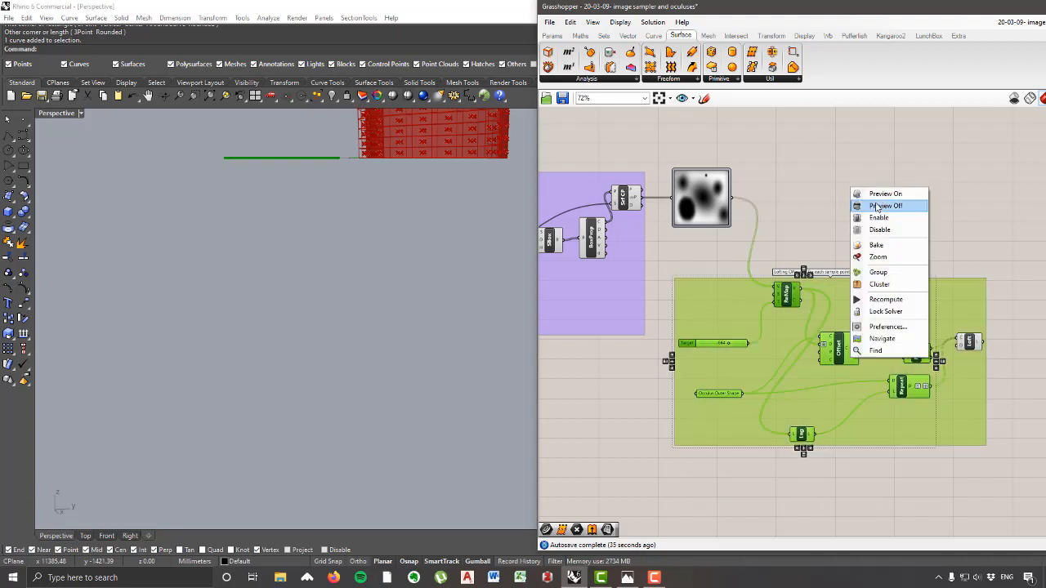
click(850, 205)
Step: Nudge the Loft component slightly upward, inspect the facade and loft in Rhino, and shift the lofting openings group slightly down
drag(969, 341, 966, 322)
right_drag(246, 214, 411, 279)
scroll(297, 250, up, 6)
scroll(319, 237, down, 6)
scroll(430, 189, up, 3)
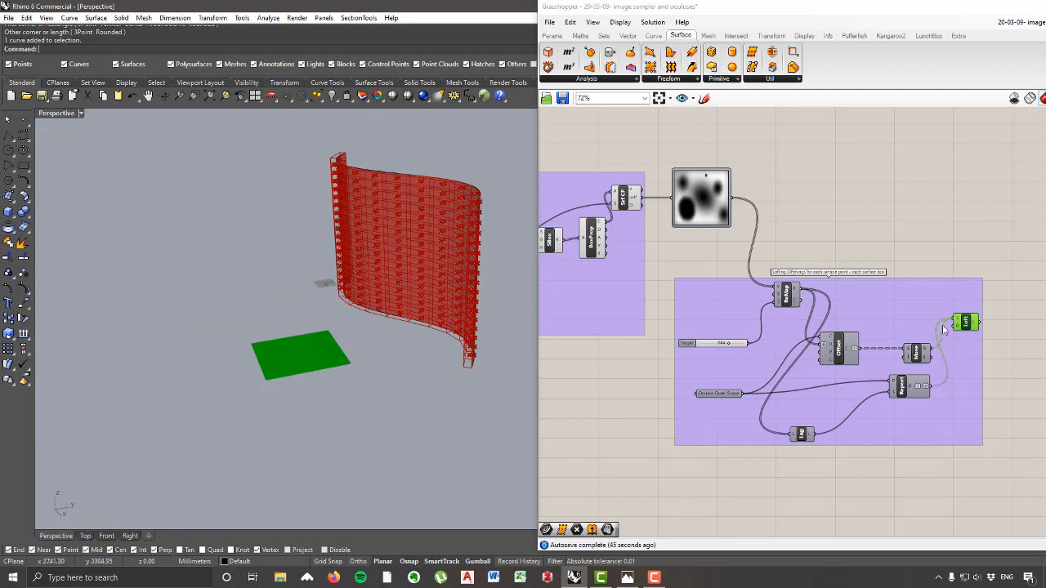
drag(770, 276, 771, 302)
Step: Turn off the preview of the Box Properties and Surface Closest Point components and check the surface boxes in Rhino
scroll(822, 252, down, 2)
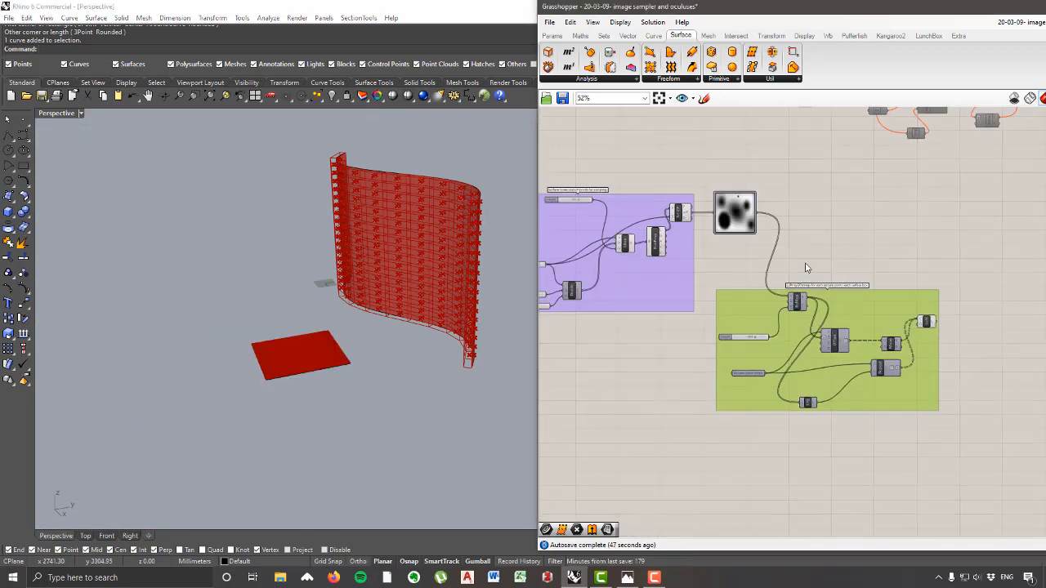
right_drag(731, 284, 799, 286)
scroll(745, 219, up, 3)
right_drag(713, 246, 801, 229)
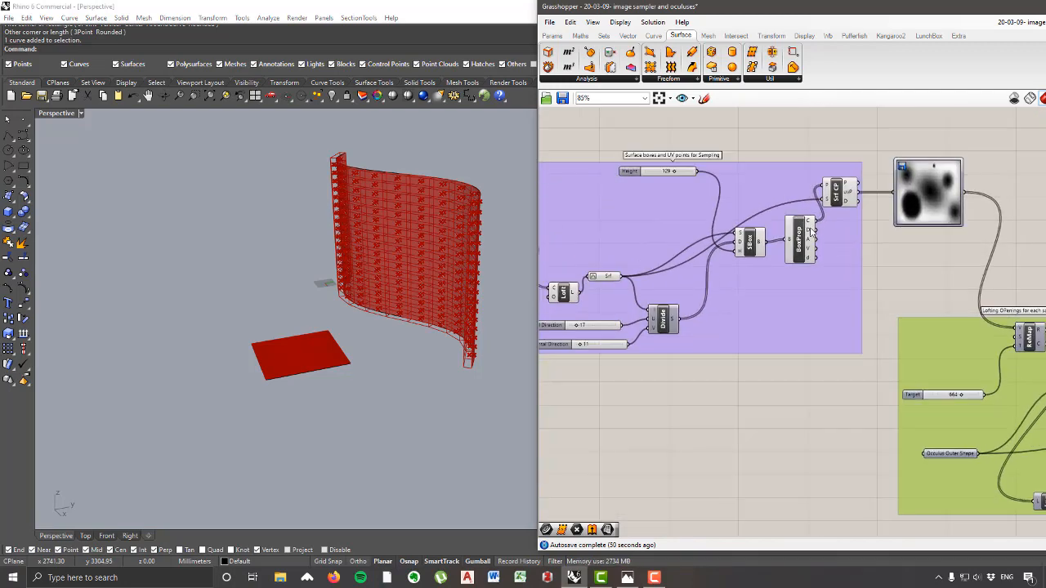
drag(873, 425, 778, 147)
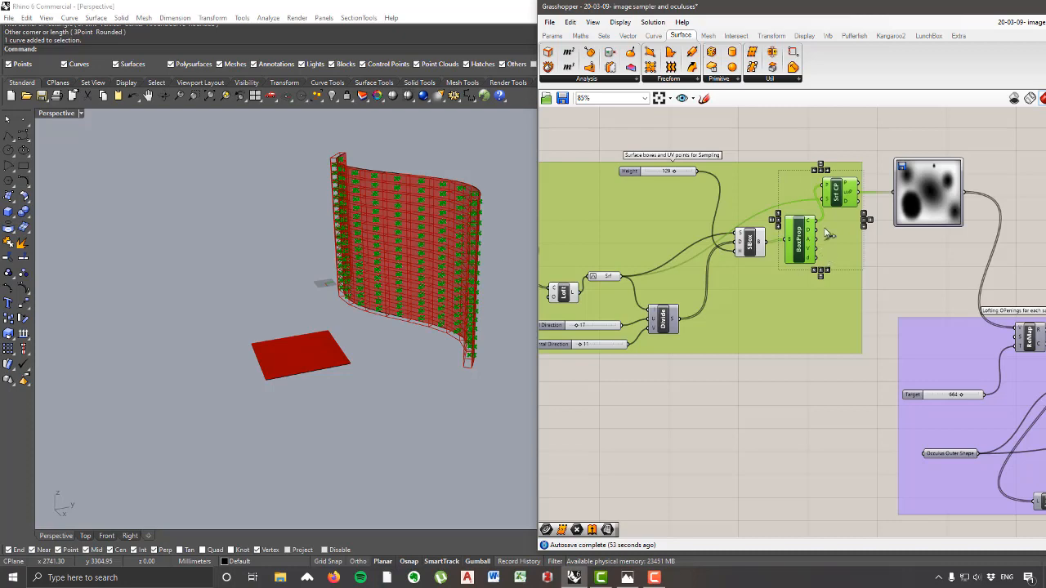
right_click(783, 119)
click(809, 133)
right_drag(480, 238, 417, 255)
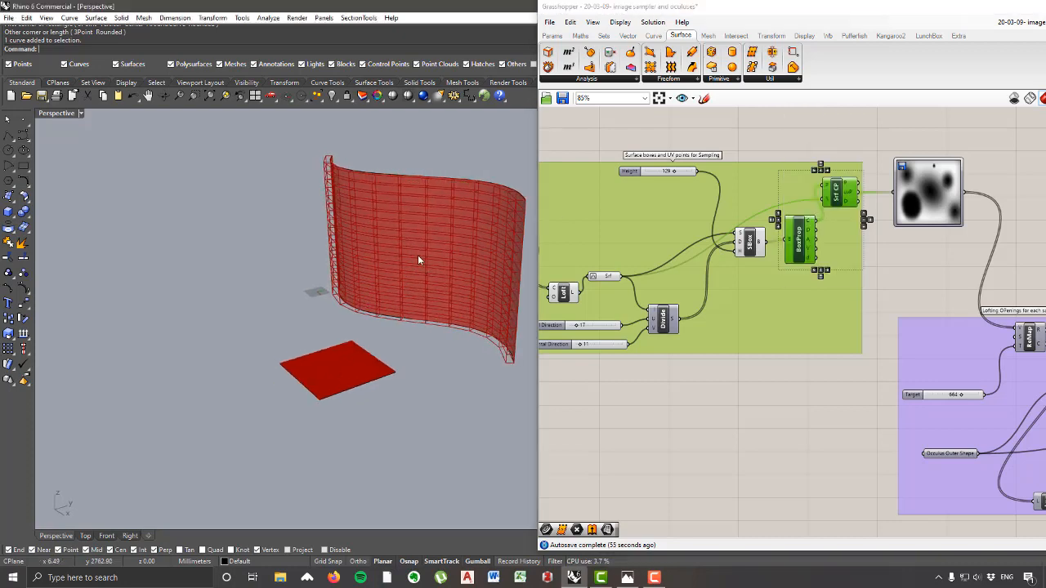
scroll(349, 197, up, 4)
scroll(348, 196, down, 4)
Step: Move the lofting openings group slightly lower and inspect the lofted openings up close in Rhino
right_drag(830, 305, 560, 160)
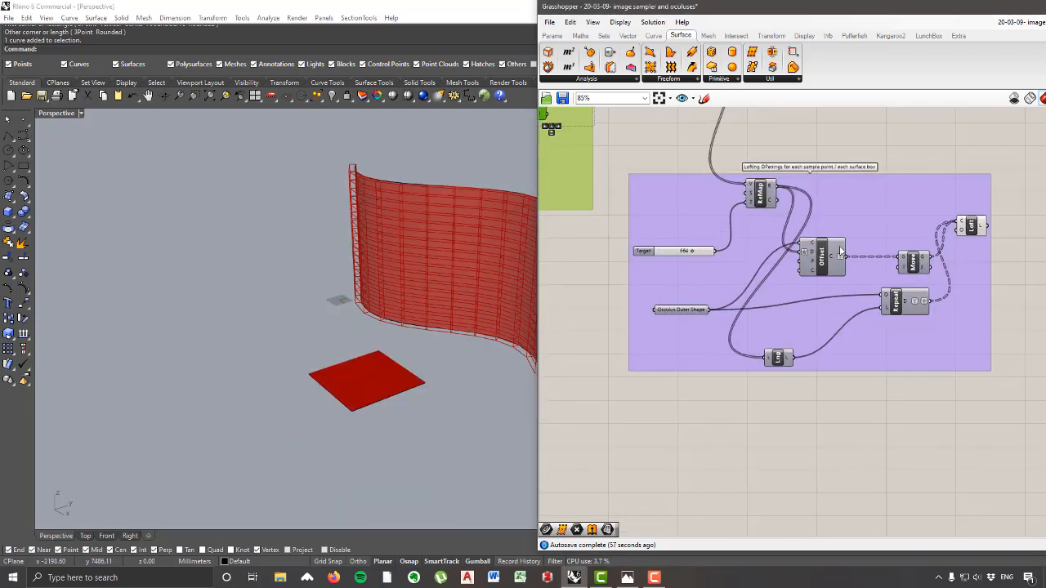
drag(858, 223, 848, 274)
right_drag(334, 269, 375, 160)
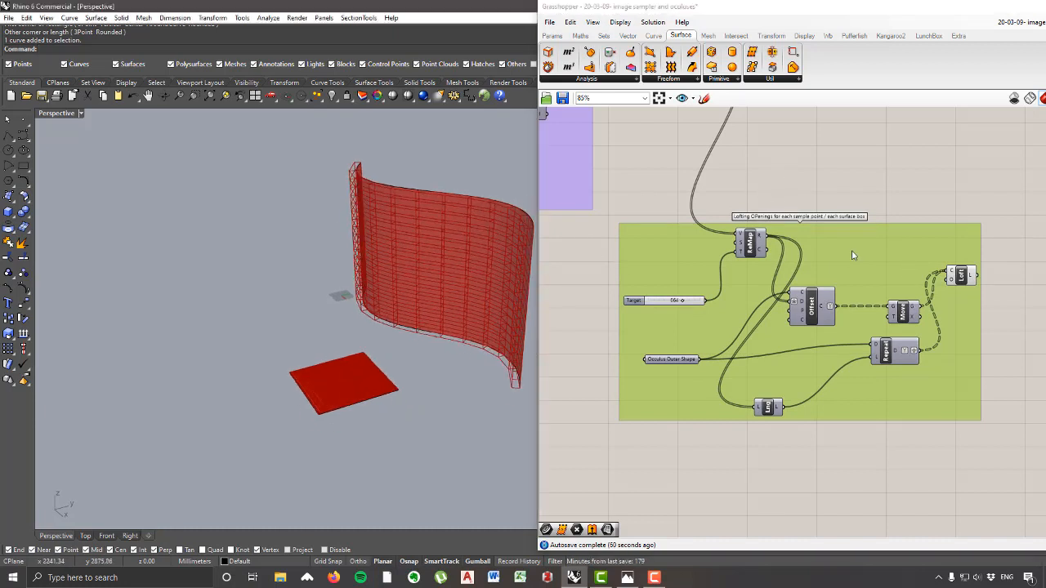
scroll(351, 393, up, 5)
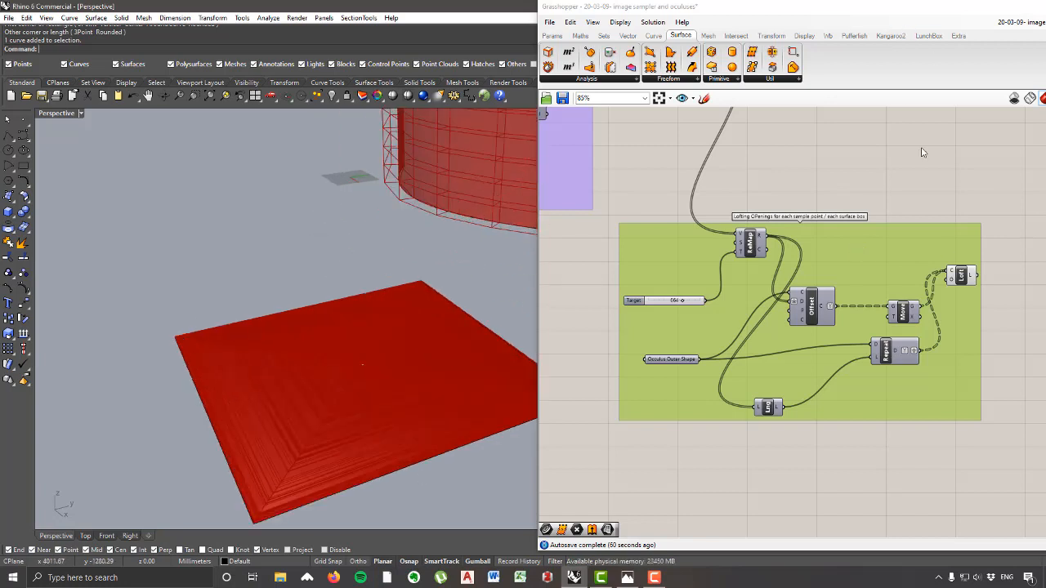
Step: Add a Bounding Box component outside the lofting group, feed the Loft output into its content input, and bring it closer to Loft
right_drag(922, 153, 793, 125)
click(718, 79)
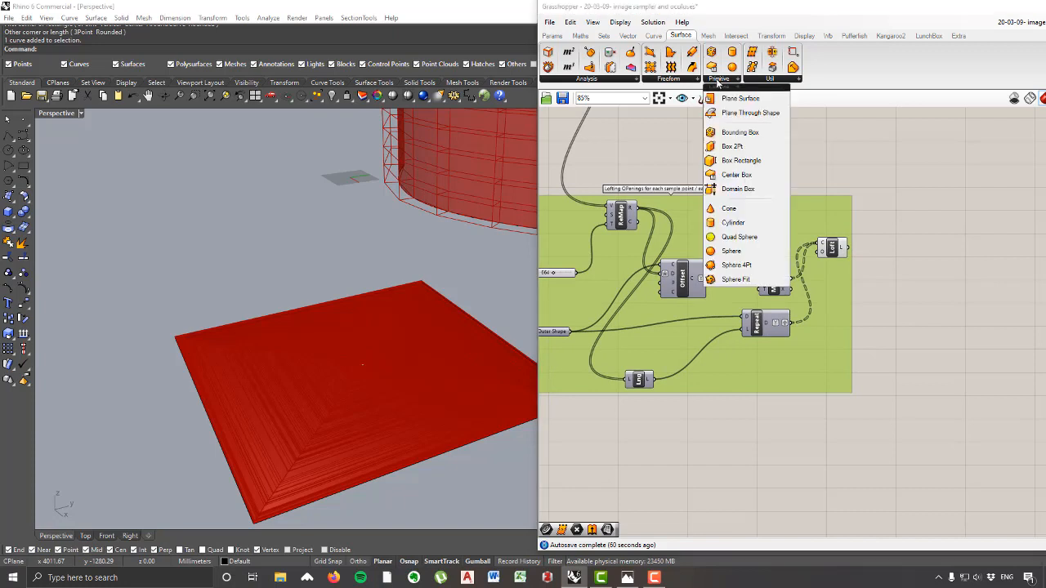
click(740, 132)
click(934, 219)
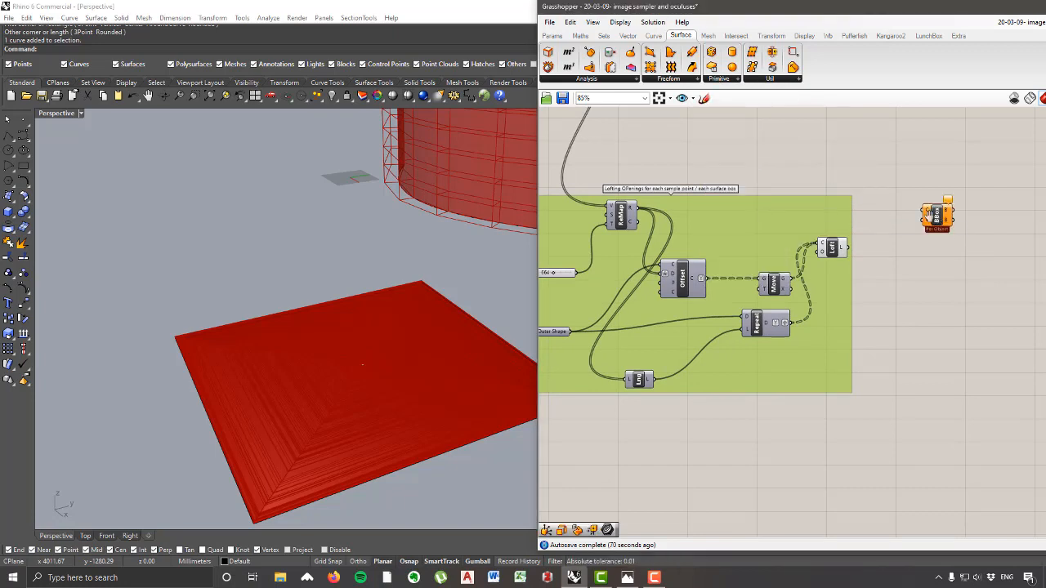
scroll(934, 220, up, 2)
click(778, 268)
drag(780, 273, 909, 216)
drag(909, 219, 914, 221)
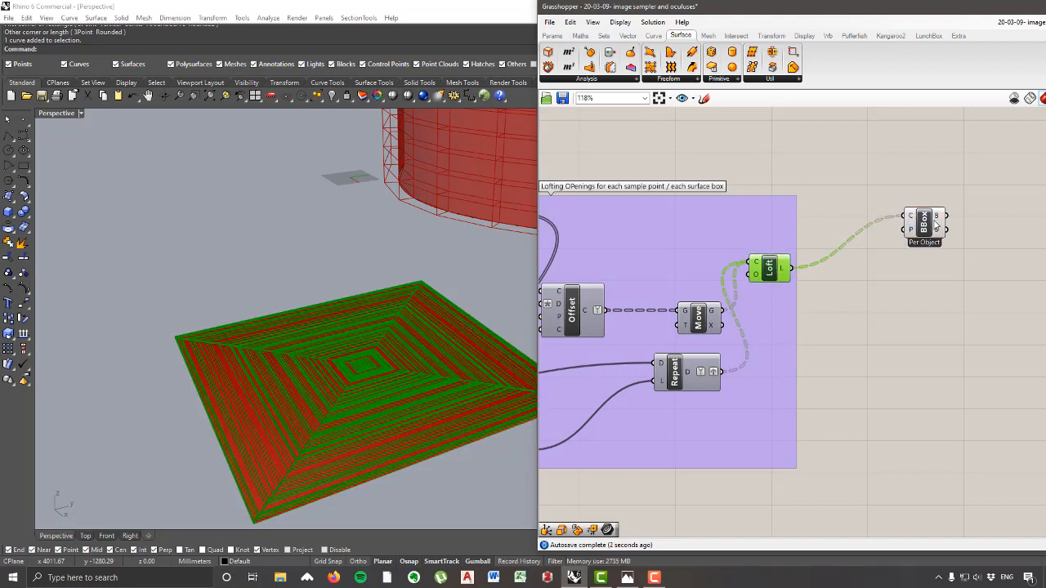
drag(929, 232, 859, 234)
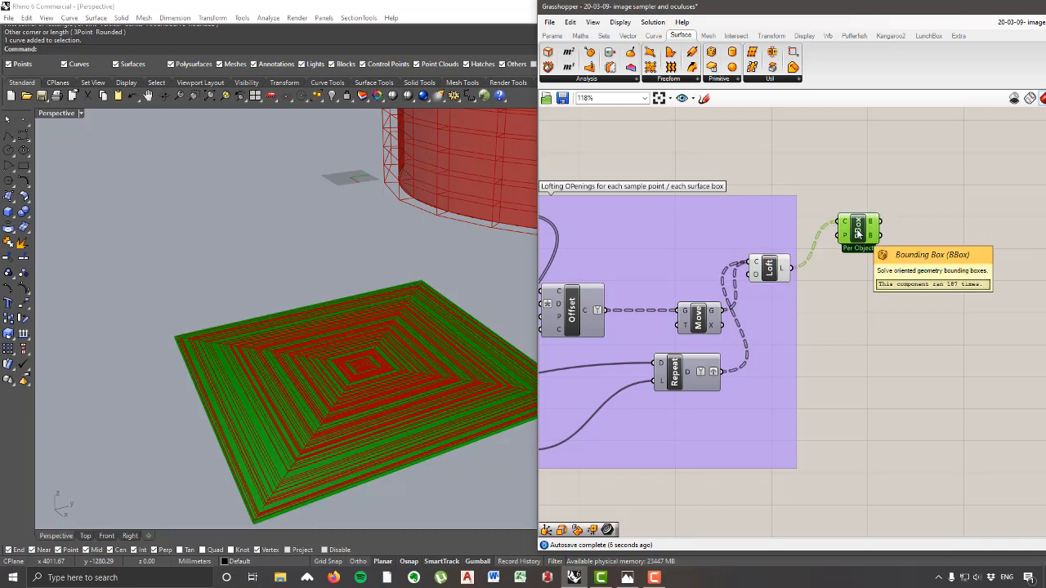
Step: Flatten the Bounding Box component's content input and switch the component to Union Box
scroll(858, 235, up, 2)
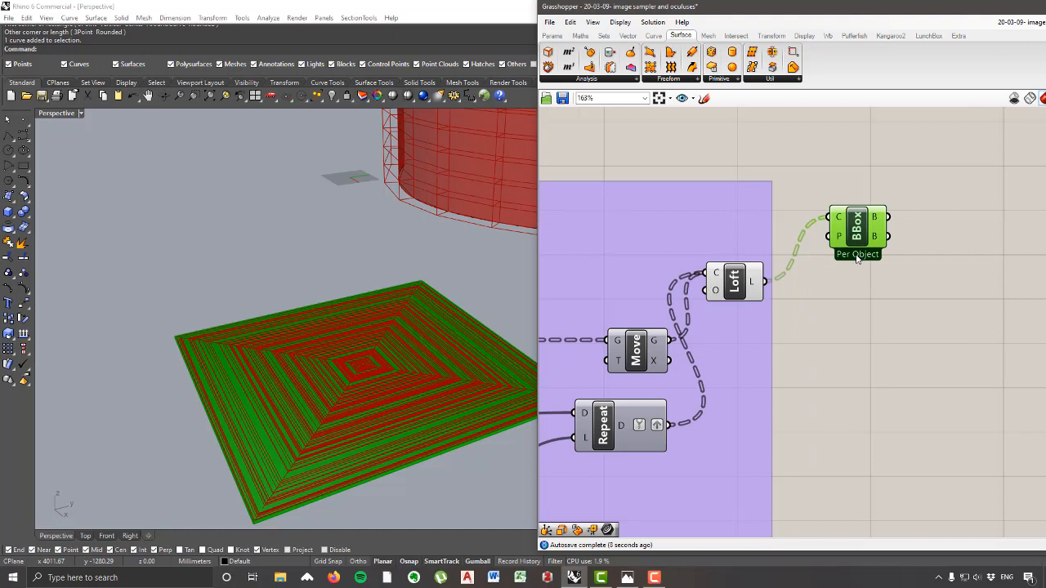
mouse_move(876, 222)
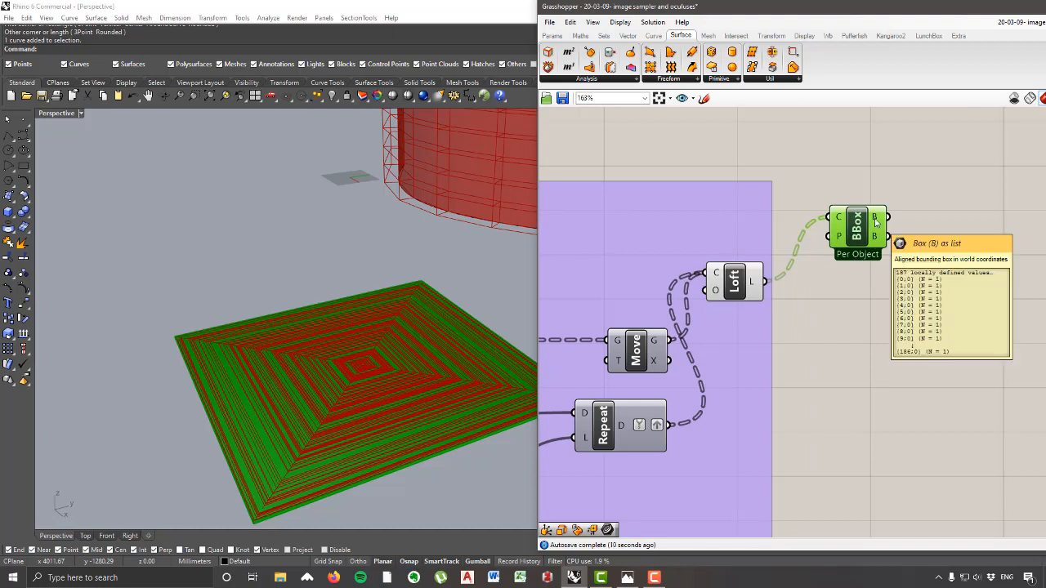
drag(857, 229, 855, 222)
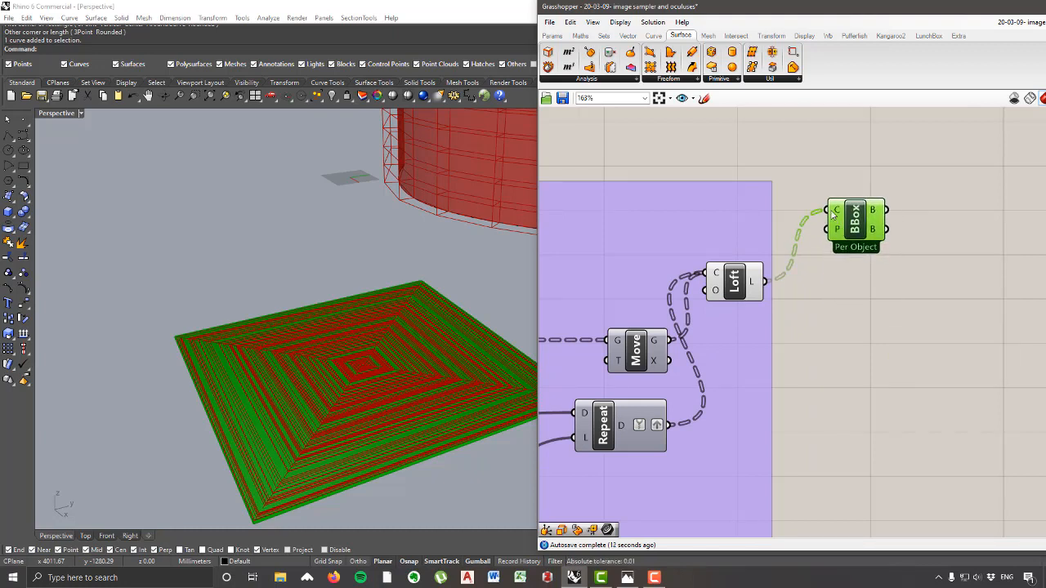
mouse_move(833, 215)
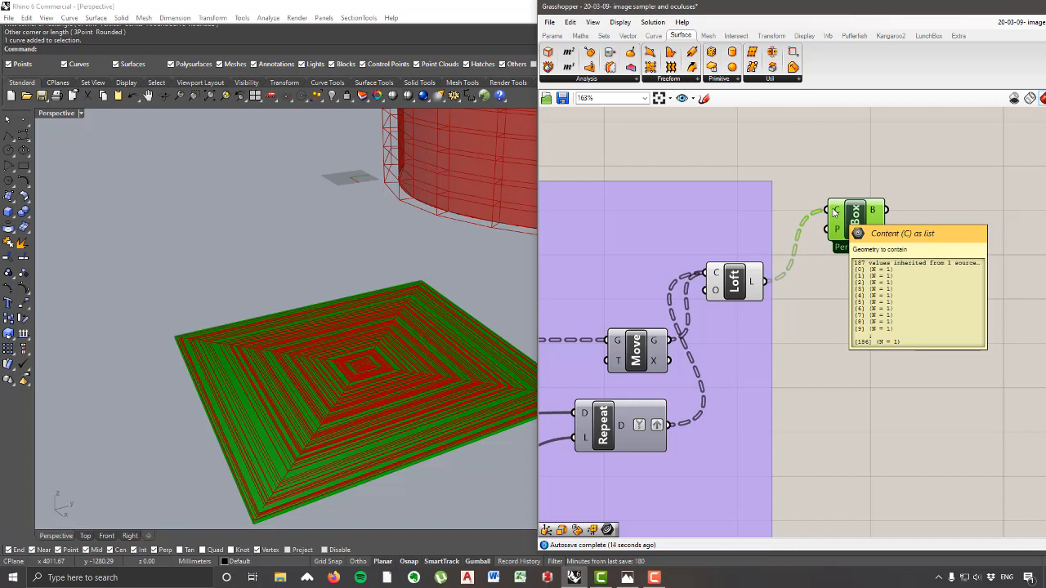
right_click(834, 214)
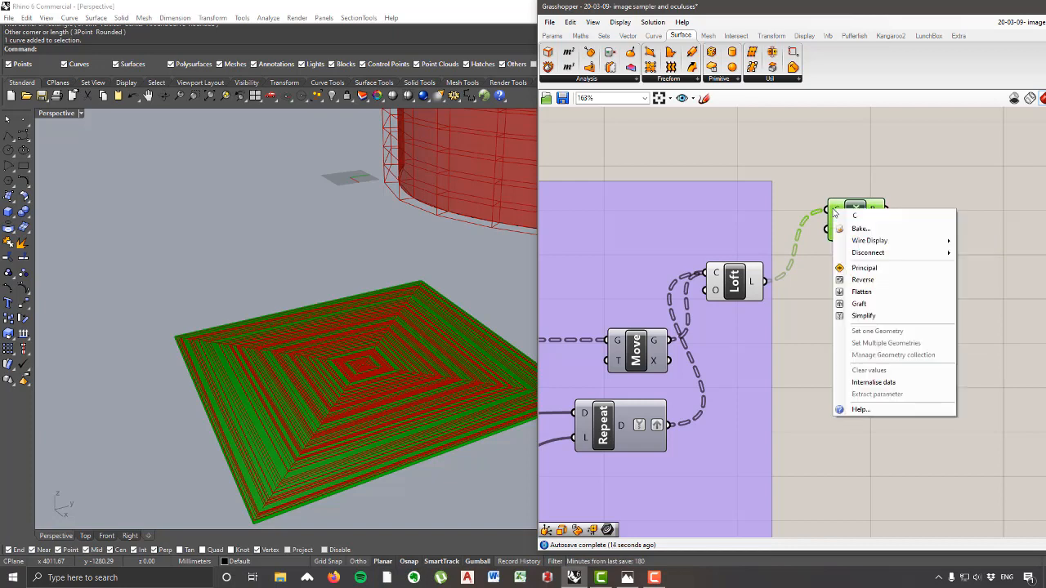
click(864, 293)
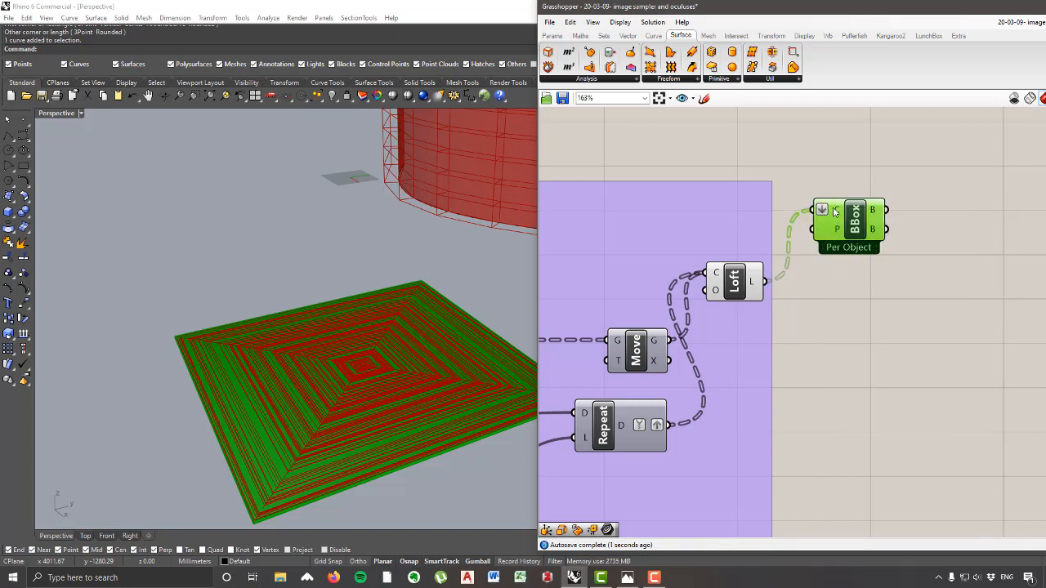
mouse_move(835, 212)
right_click(855, 216)
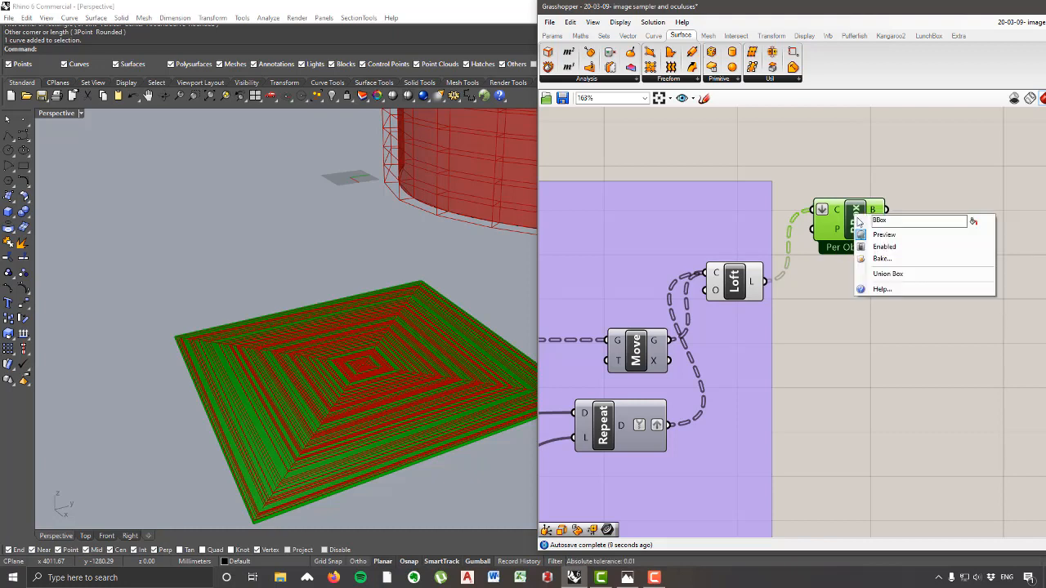
click(889, 274)
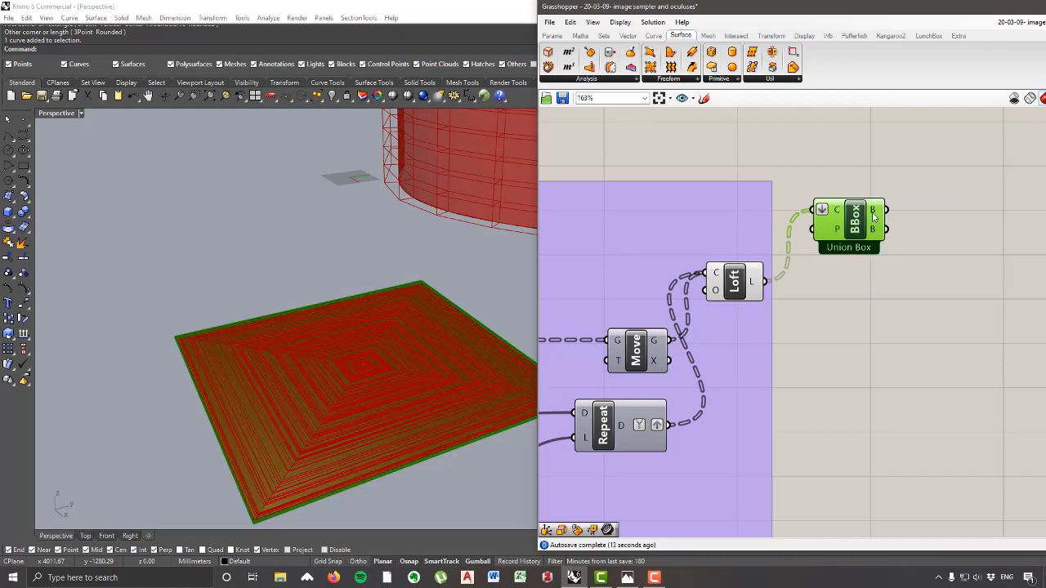
Step: Align the Bounding Box component beside Loft and inspect the union box around the lofted openings in Rhino
drag(873, 214, 883, 276)
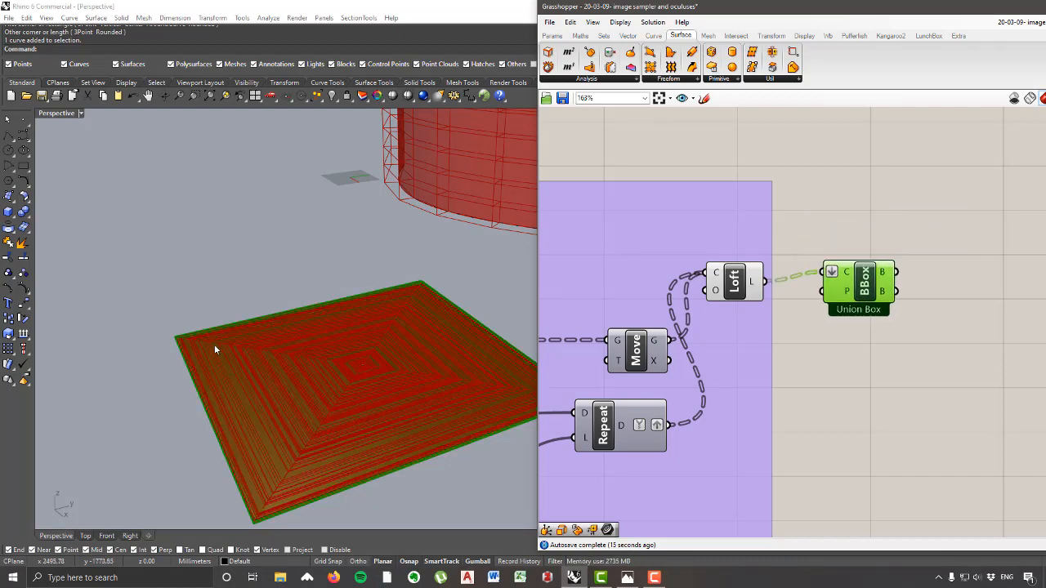
scroll(351, 363, down, 5)
scroll(299, 378, up, 4)
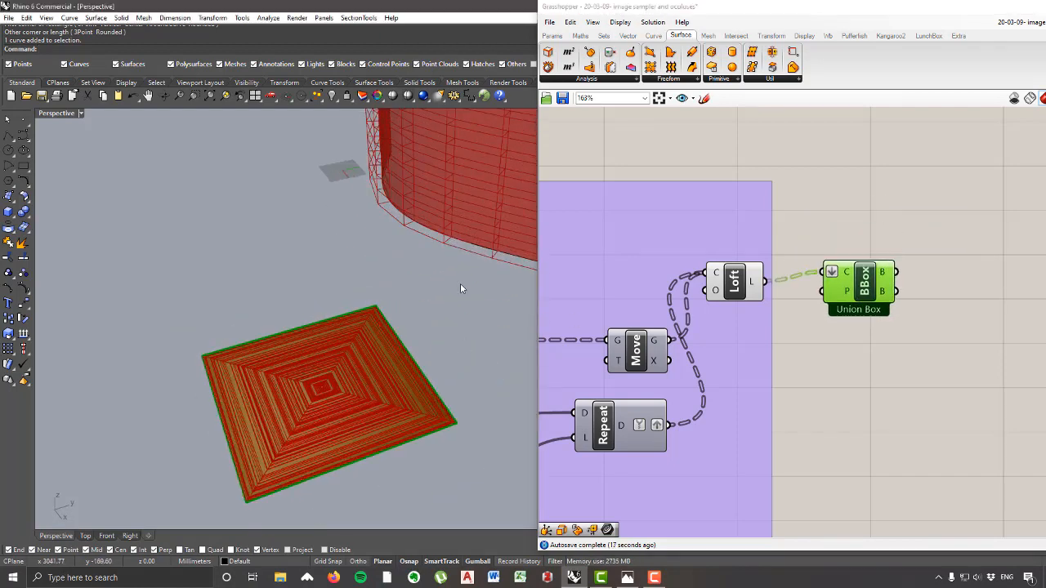
Step: Add a Box Morph component above the Bounding Box component, outside the lofting openings group
scroll(836, 293, down, 2)
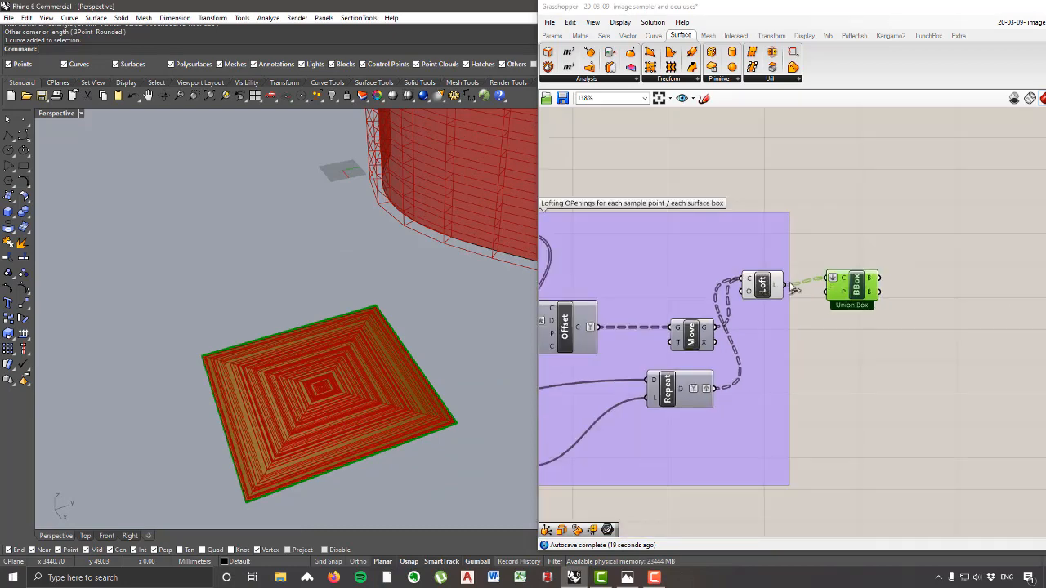
right_drag(757, 202, 795, 298)
scroll(795, 300, down, 3)
right_drag(733, 287, 837, 312)
right_drag(777, 257, 731, 224)
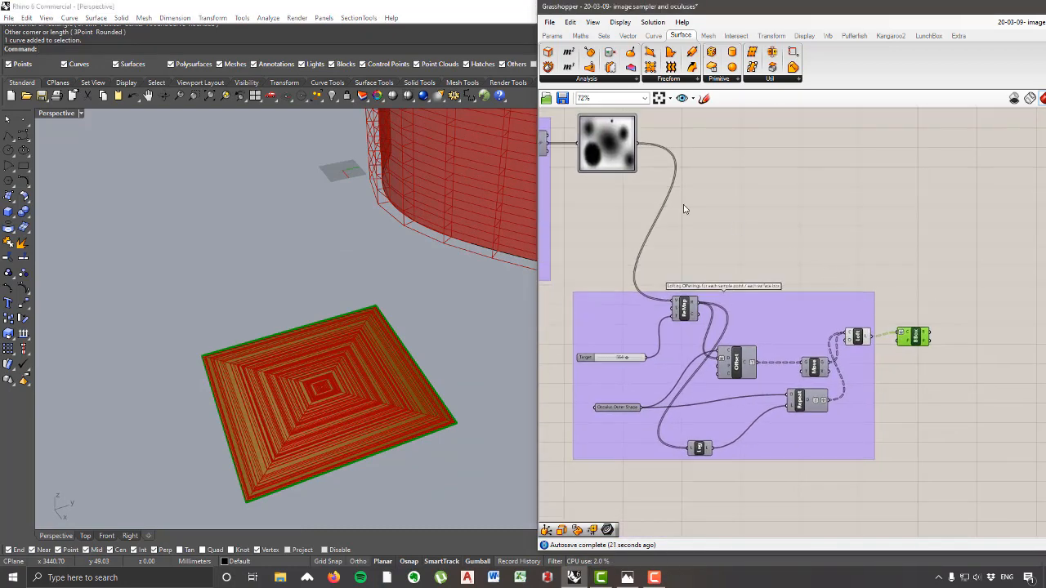
scroll(832, 278, down, 2)
click(772, 36)
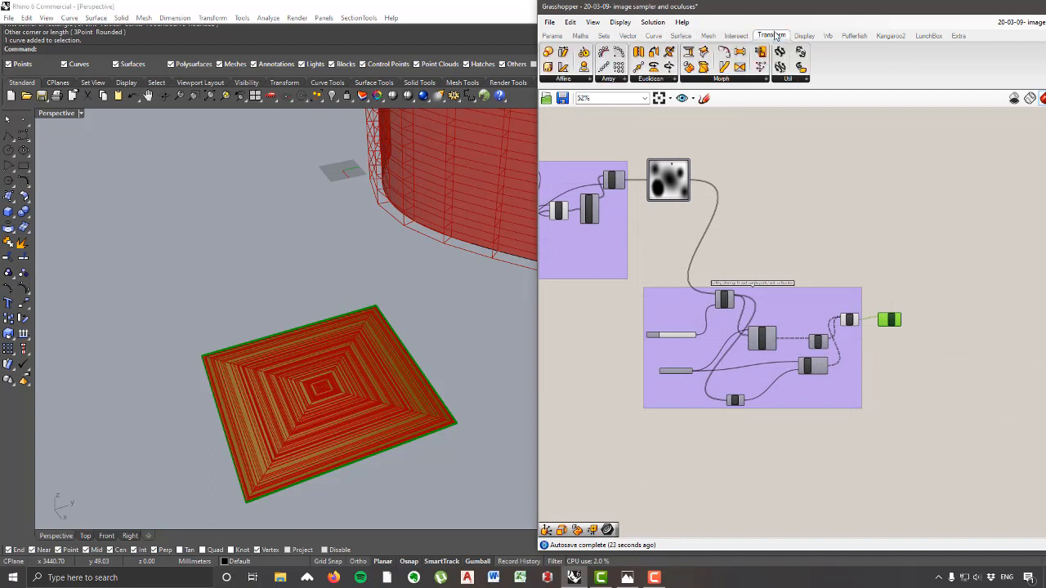
click(722, 80)
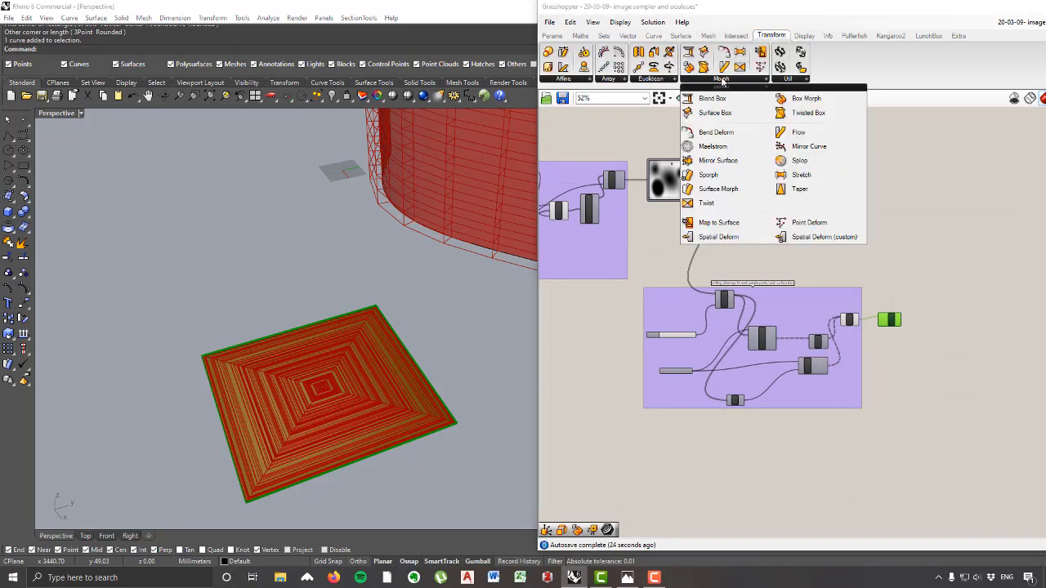
click(803, 101)
click(928, 247)
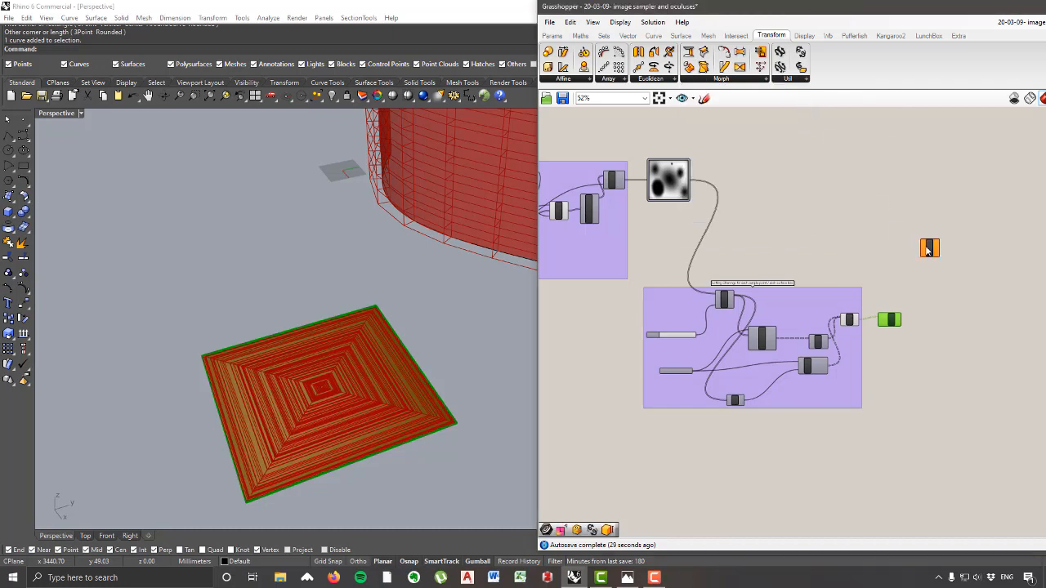
Step: Connect the Loft output to Box Morph's geometry input and the union Bounding Box output to its reference input
scroll(932, 249, up, 3)
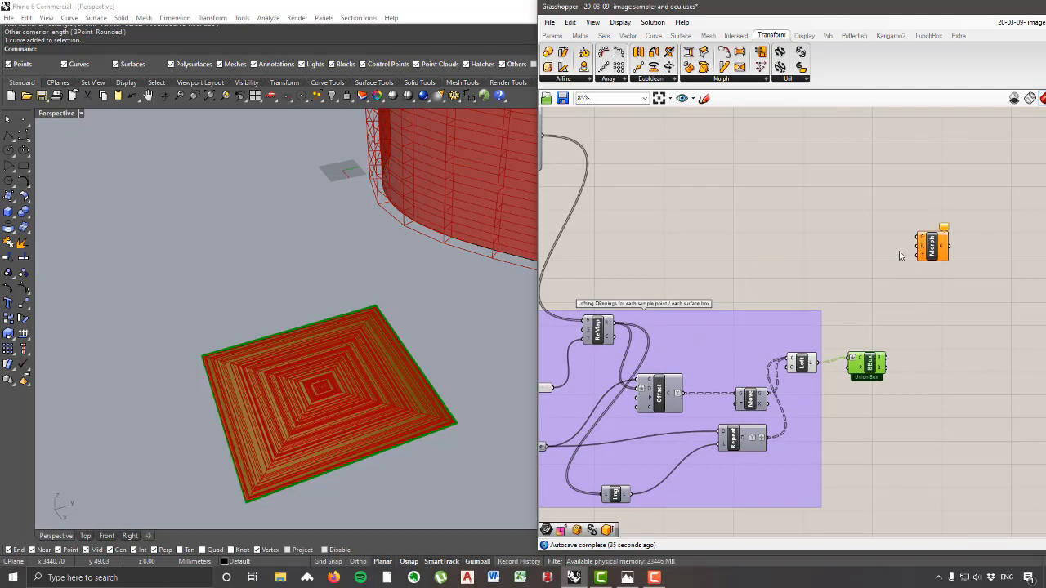
scroll(553, 352, down, 1)
right_drag(515, 353, 338, 354)
scroll(290, 272, up, 3)
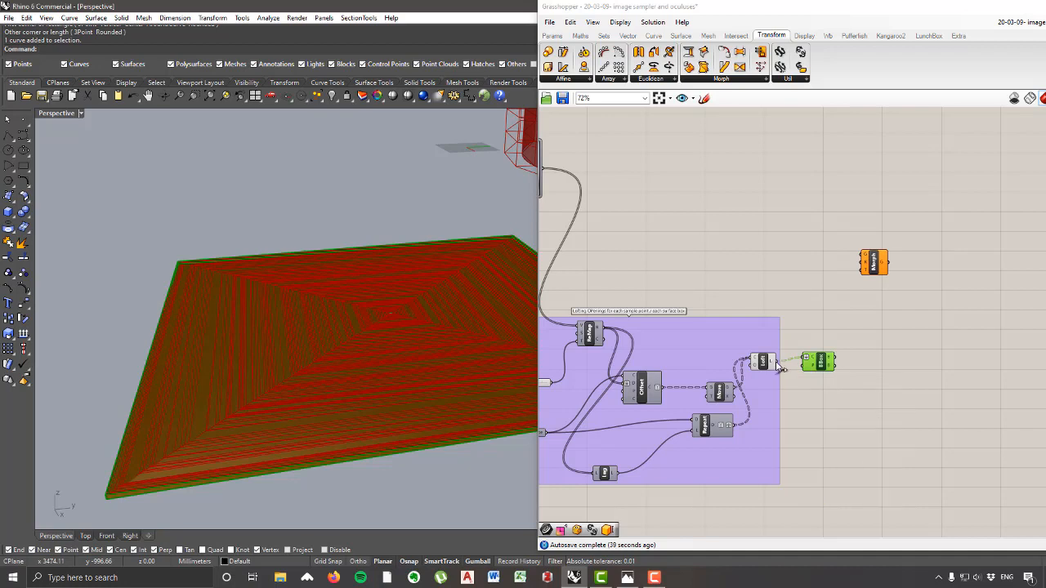
drag(775, 361, 864, 256)
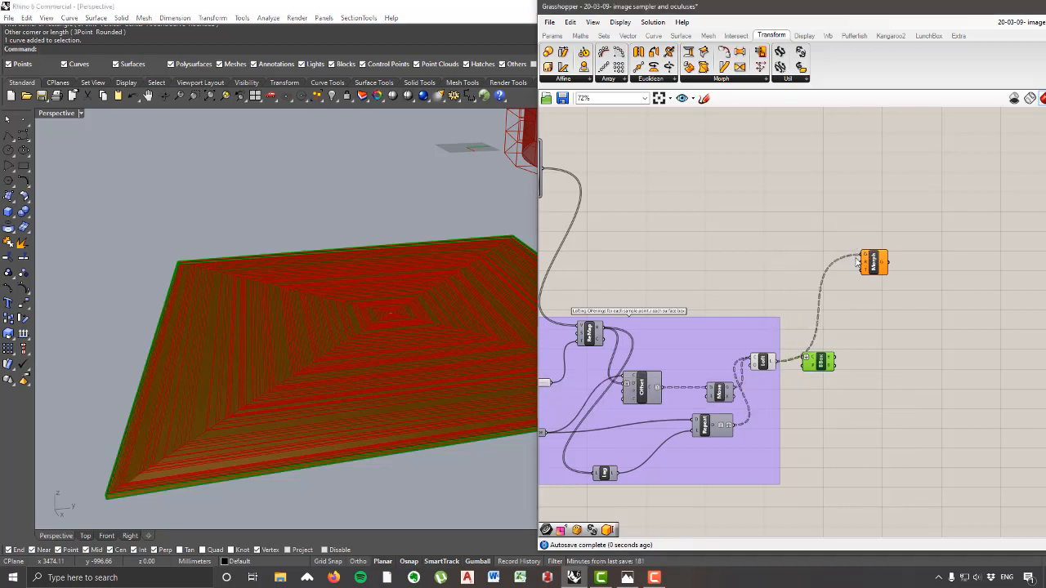
scroll(864, 257, up, 1)
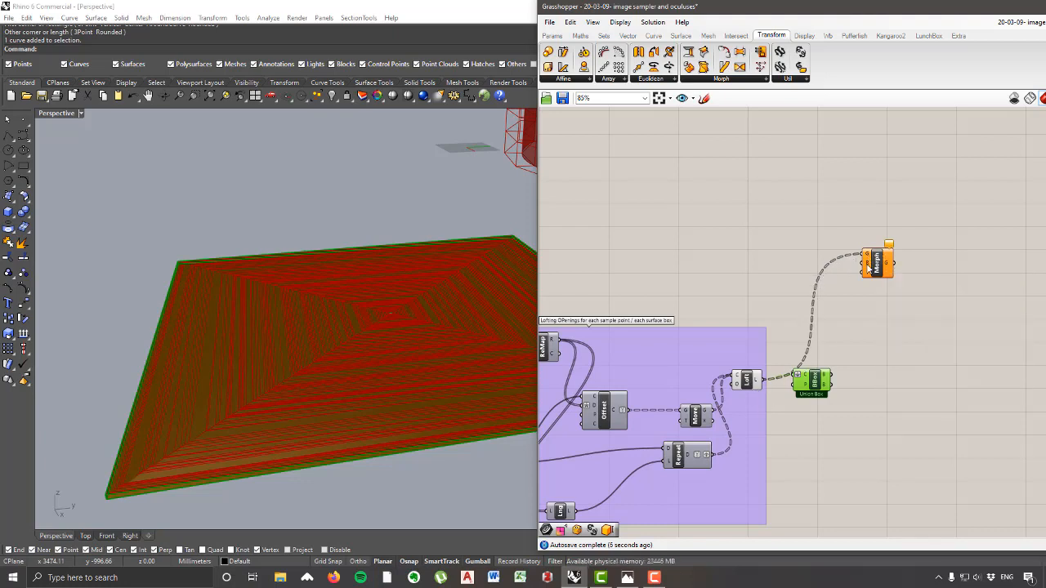
drag(820, 381, 873, 278)
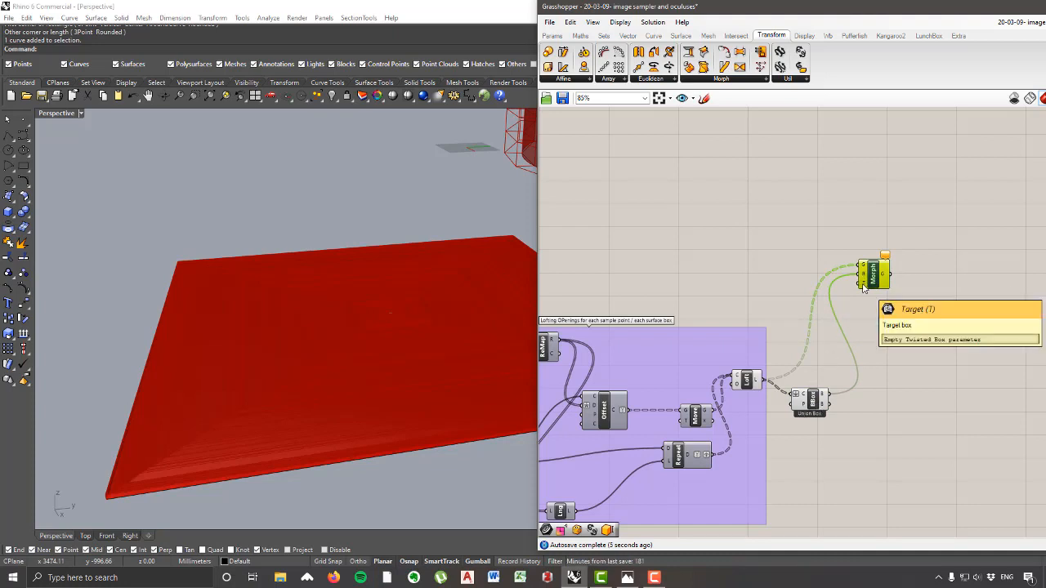
Step: Graft and simplify the target input of the Box Morph component
scroll(863, 286, down, 5)
scroll(682, 270, up, 5)
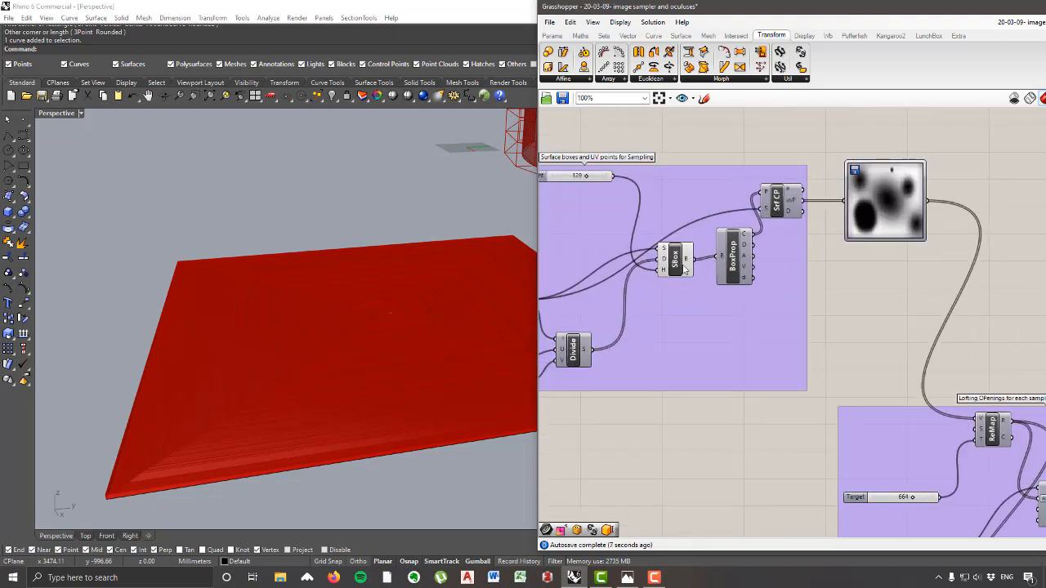
mouse_move(687, 261)
scroll(742, 282, down, 2)
right_drag(969, 303, 859, 281)
scroll(858, 282, up, 4)
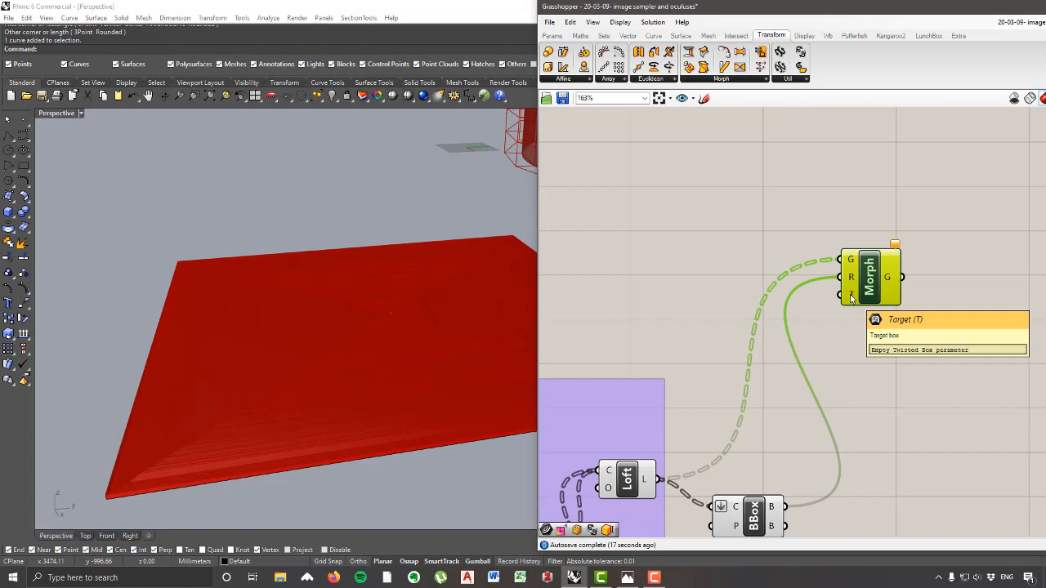
right_click(852, 300)
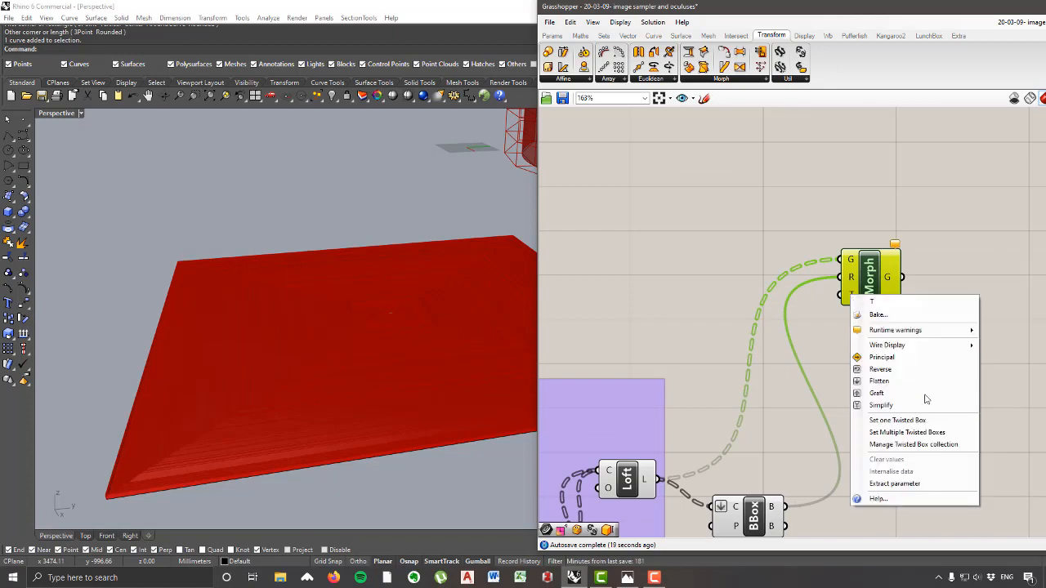
click(879, 393)
mouse_move(836, 262)
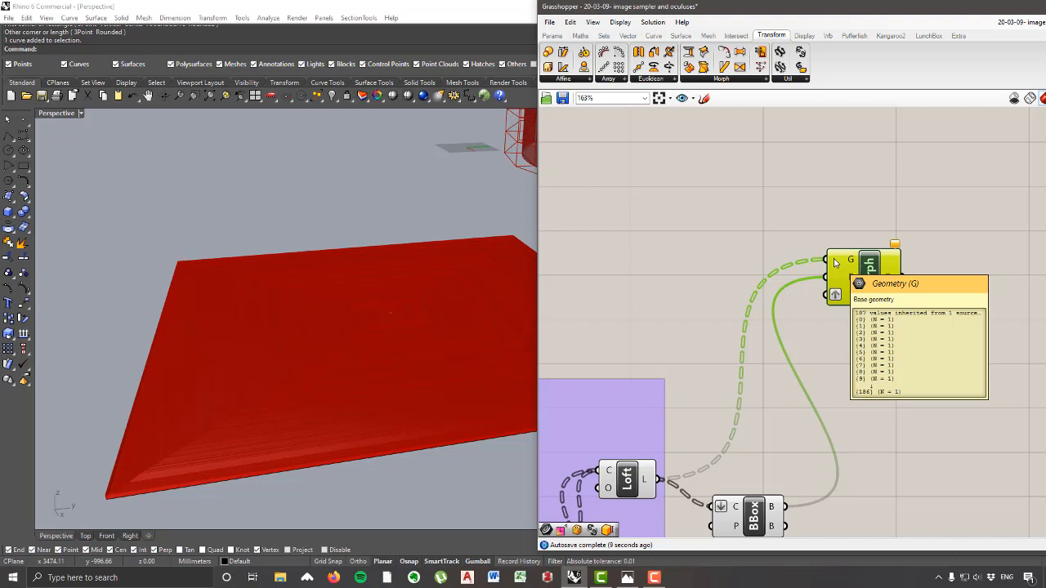
right_click(848, 299)
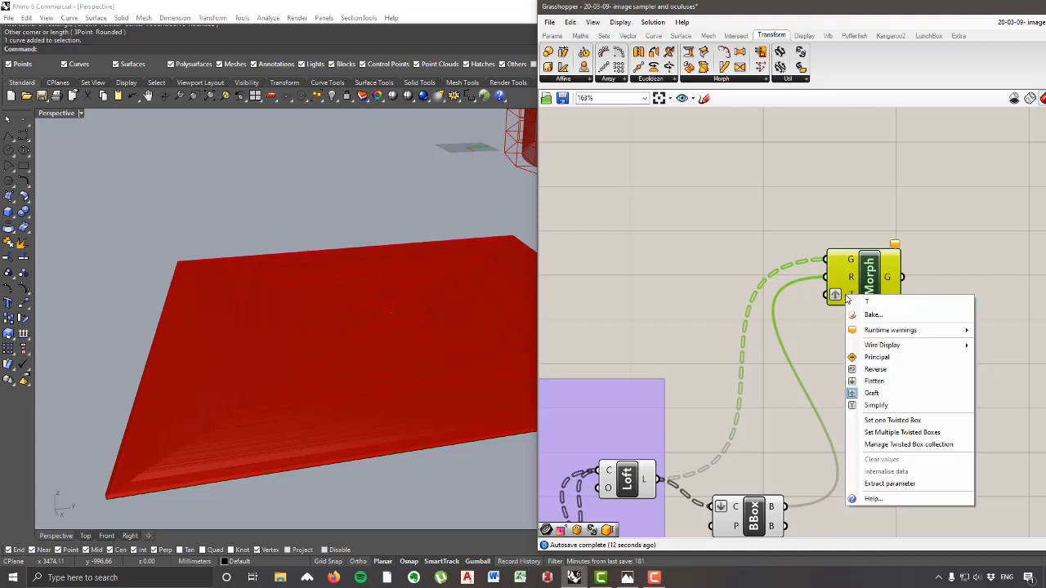
click(877, 406)
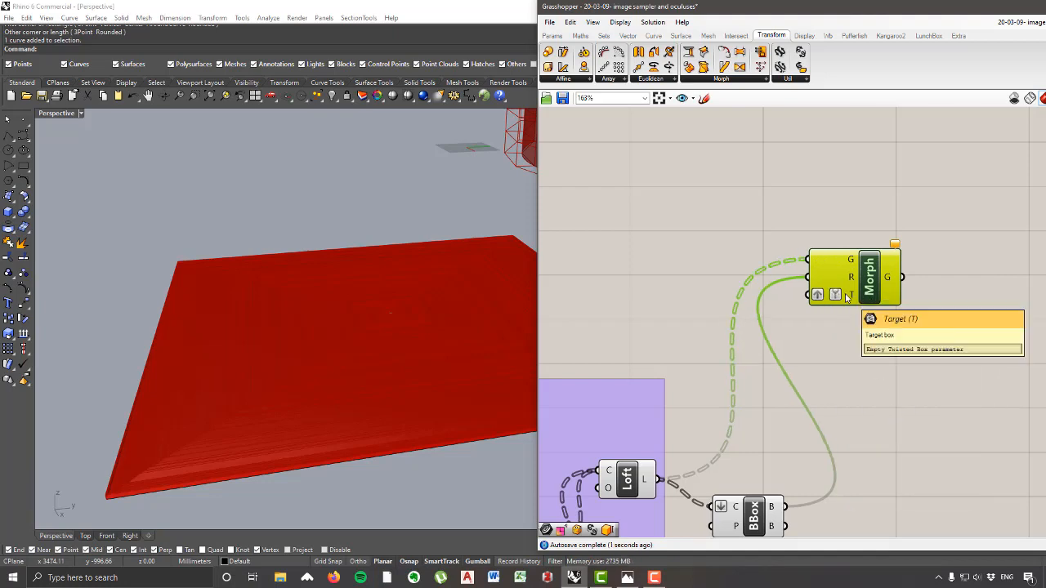
Step: Connect the Surface Box output in the surface boxes group to Box Morph's target input
scroll(847, 298, down, 6)
right_drag(743, 294, 878, 329)
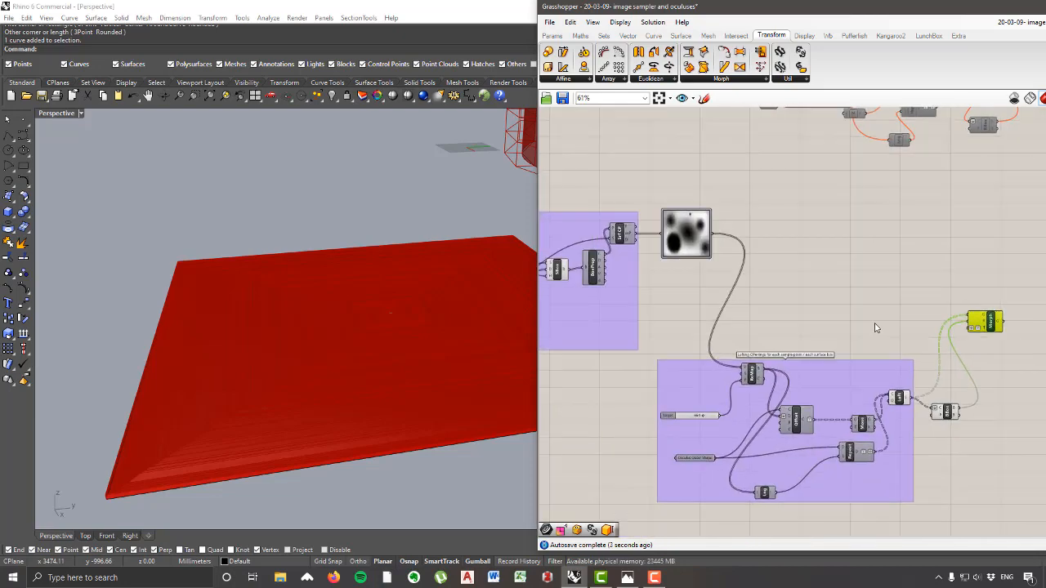
scroll(871, 322, down, 2)
right_drag(719, 308, 734, 315)
scroll(650, 283, up, 4)
click(651, 285)
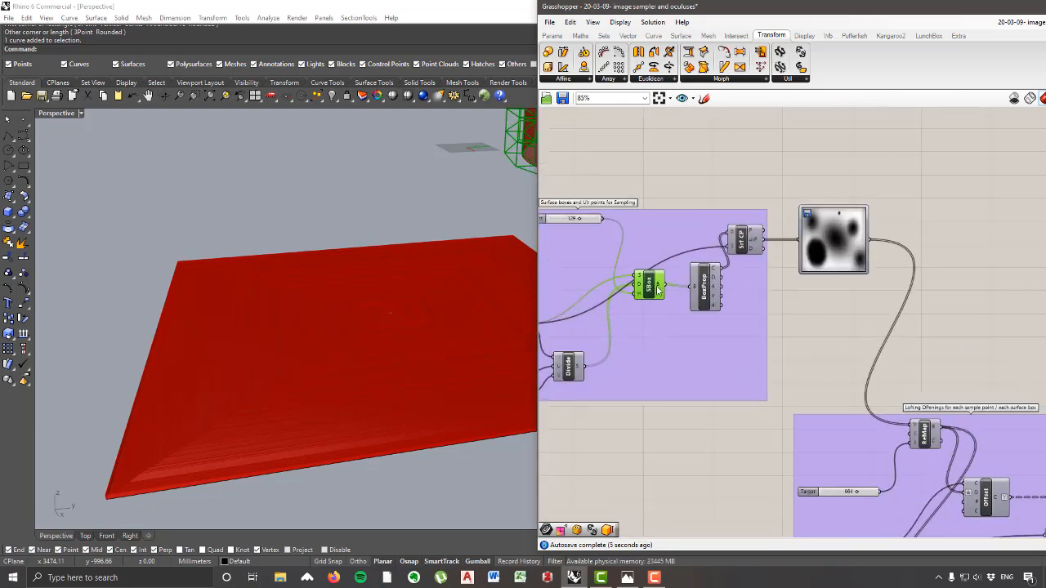
scroll(223, 272, down, 5)
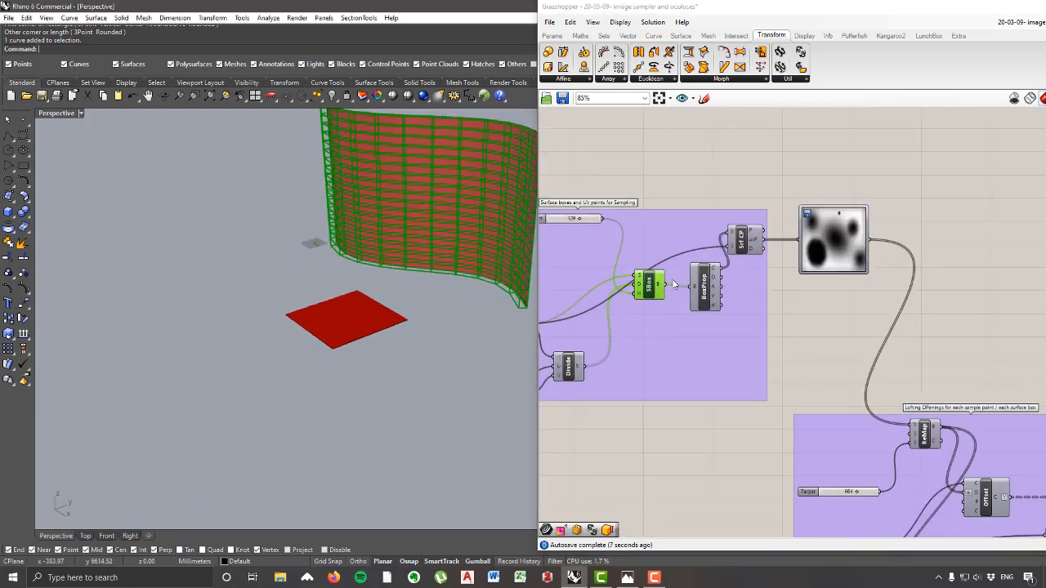
drag(667, 284, 850, 309)
scroll(663, 399, down, 5)
scroll(953, 417, up, 5)
scroll(785, 371, up, 2)
Step: Examine the morphed openings on the curved facade in Rhino from several angles against the Image Sampler pattern
right_drag(311, 245, 420, 226)
scroll(464, 195, up, 4)
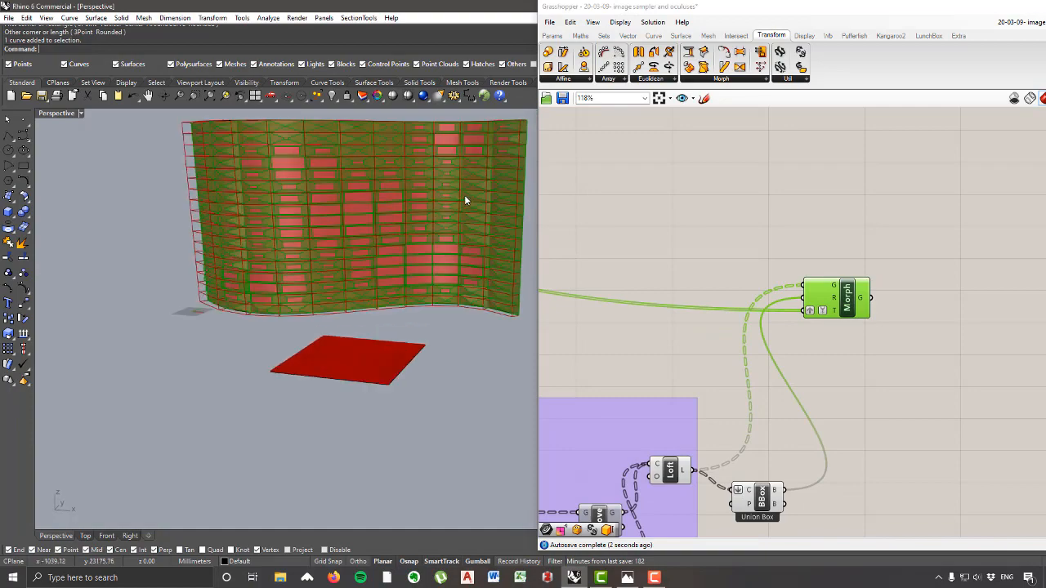
right_drag(465, 195, 445, 210)
scroll(372, 216, down, 3)
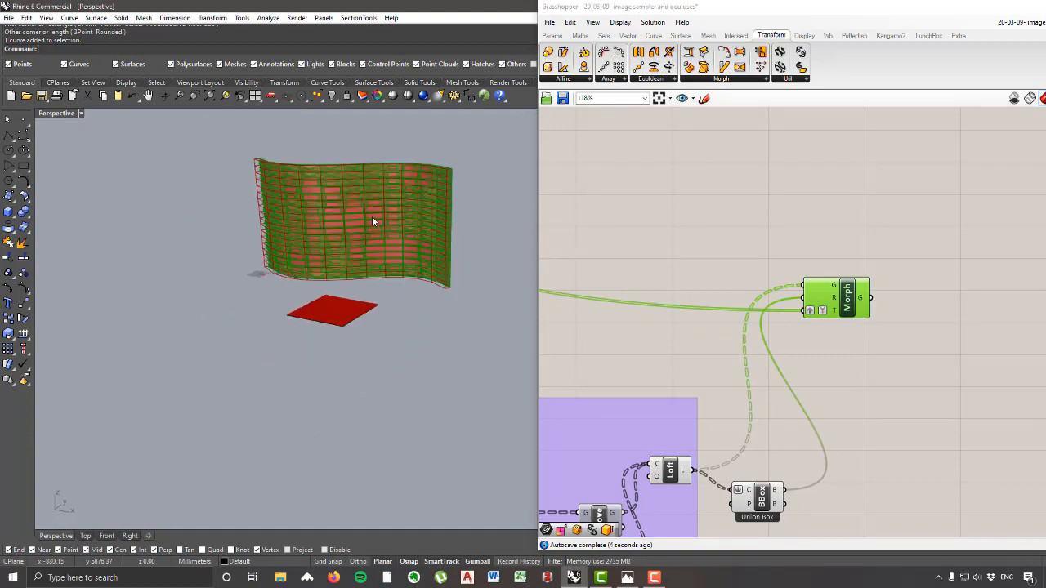
scroll(365, 233, up, 5)
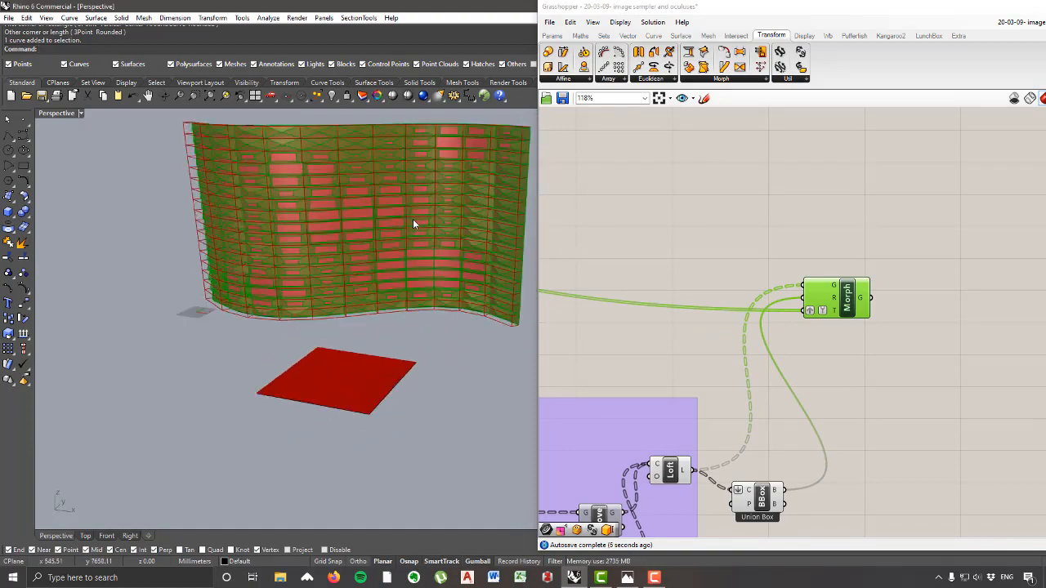
right_drag(406, 235, 426, 230)
right_drag(381, 288, 387, 253)
scroll(387, 253, up, 3)
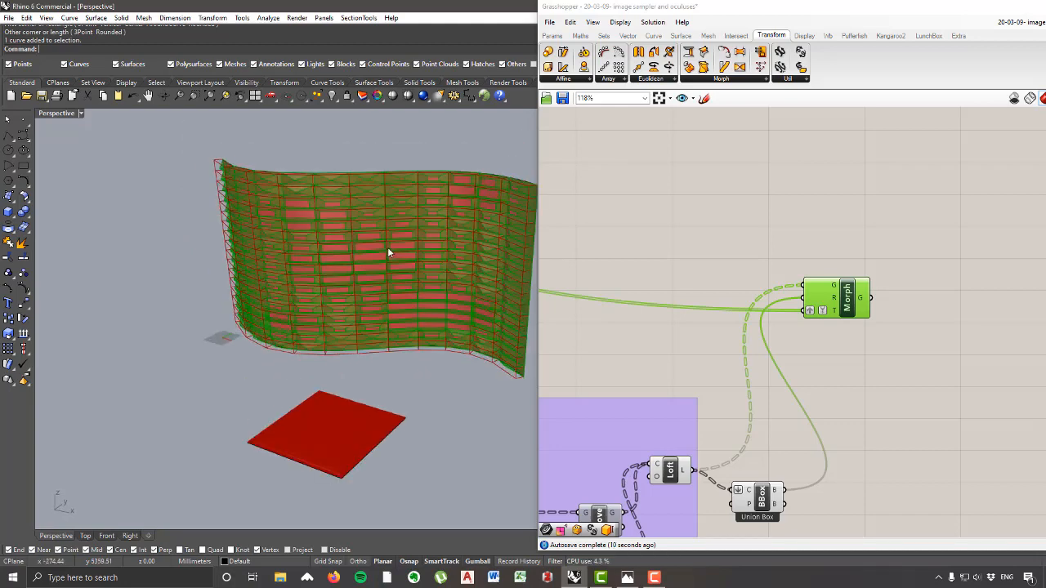
scroll(378, 244, down, 3)
scroll(396, 265, up, 2)
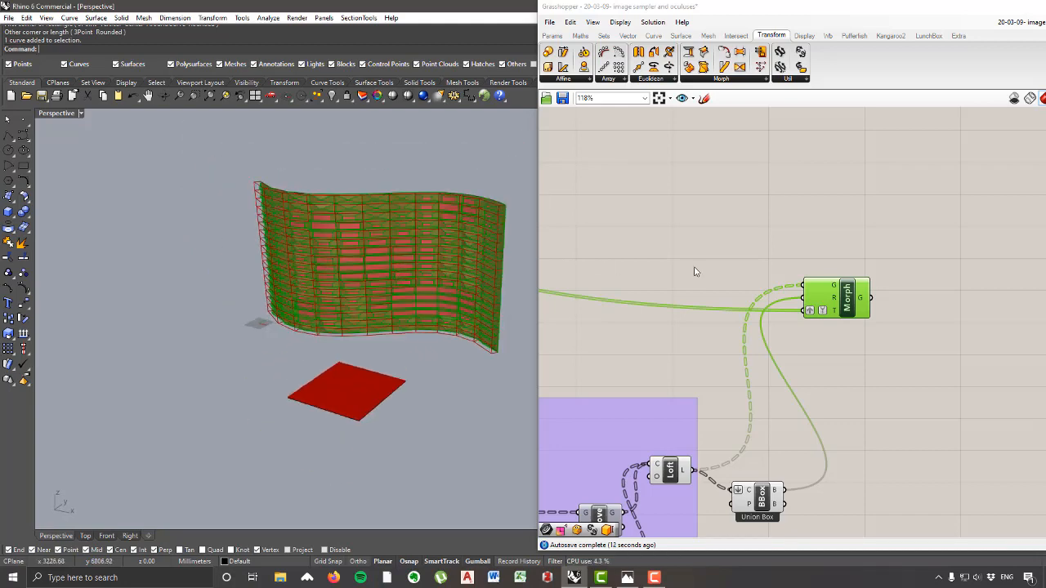
scroll(695, 272, down, 3)
scroll(705, 261, up, 4)
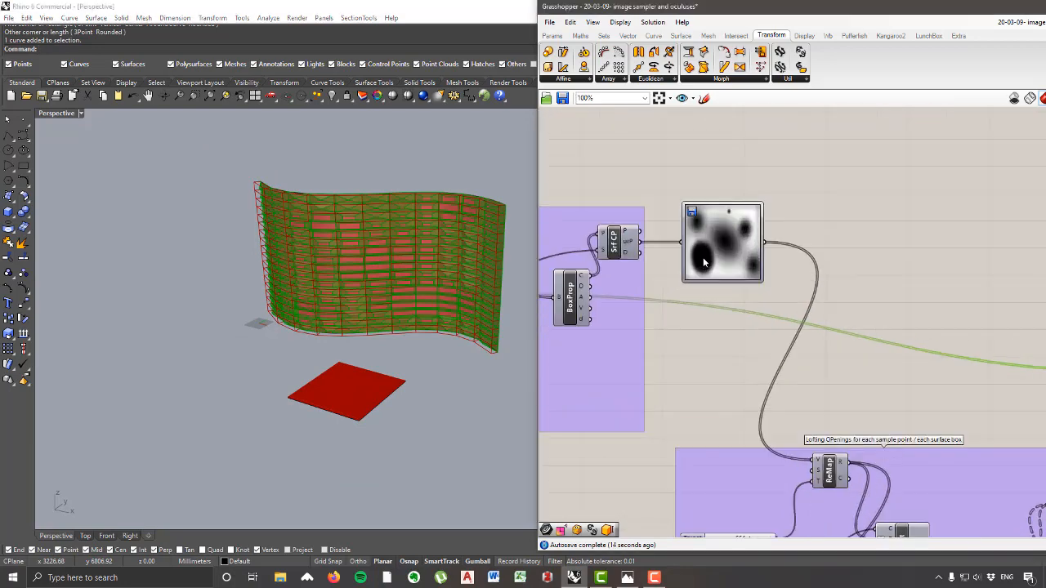
right_drag(392, 269, 281, 365)
scroll(366, 299, up, 3)
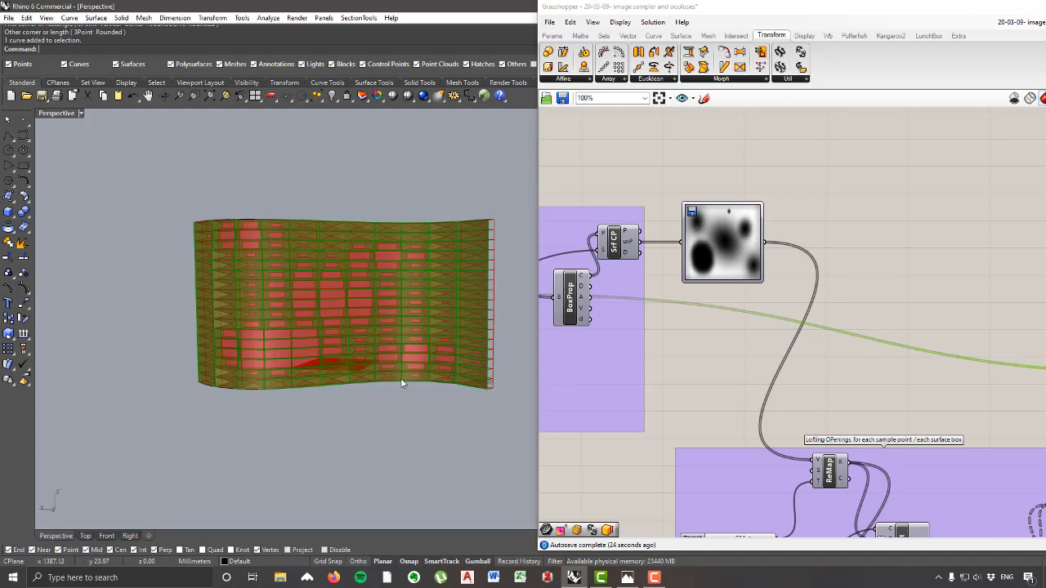
Step: Set the U - Vertical Direction slider of the surface division to 39
scroll(883, 271, down, 1)
scroll(883, 271, down, 2)
scroll(673, 303, up, 5)
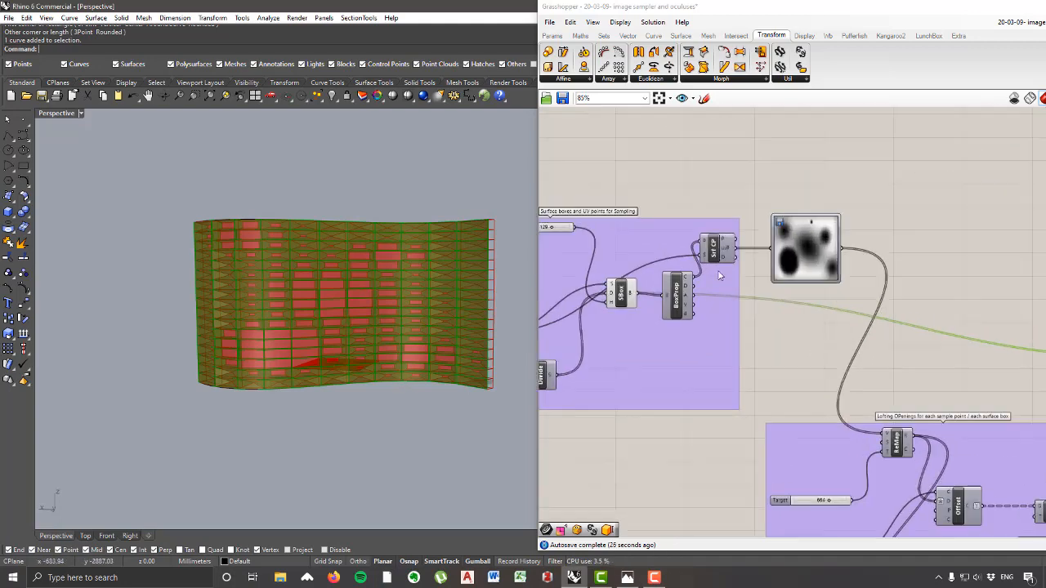
drag(707, 387, 726, 390)
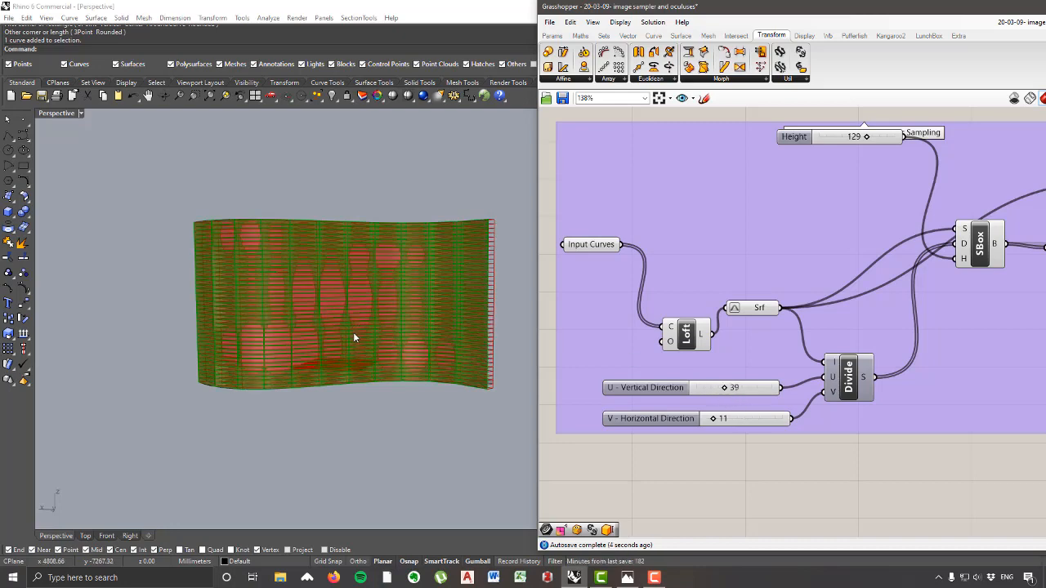
right_drag(365, 321, 364, 332)
scroll(364, 332, up, 3)
Step: Set the V - Horizontal Direction slider of the surface division to 30
click(746, 421)
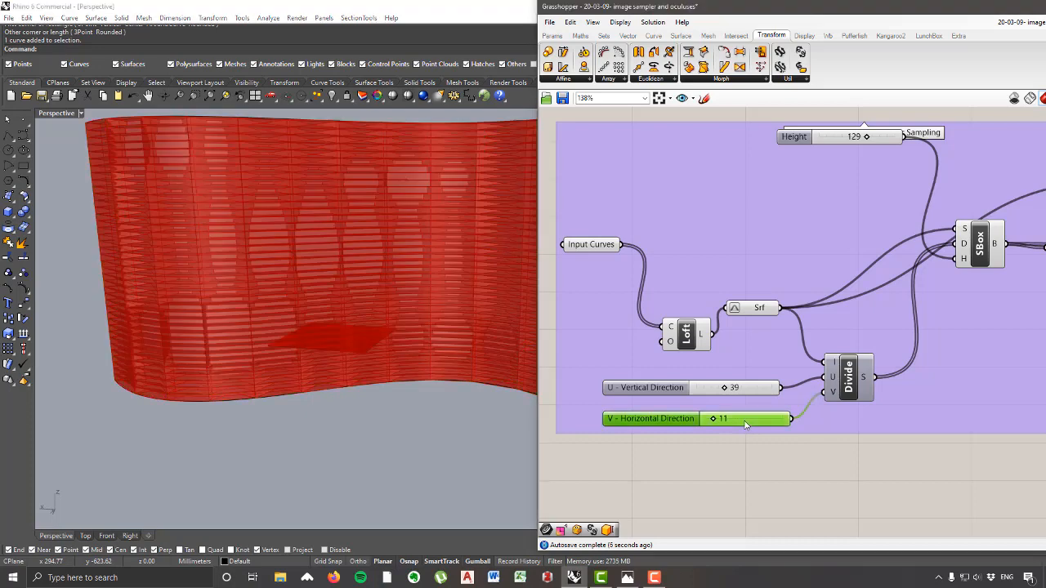
double_click(745, 421)
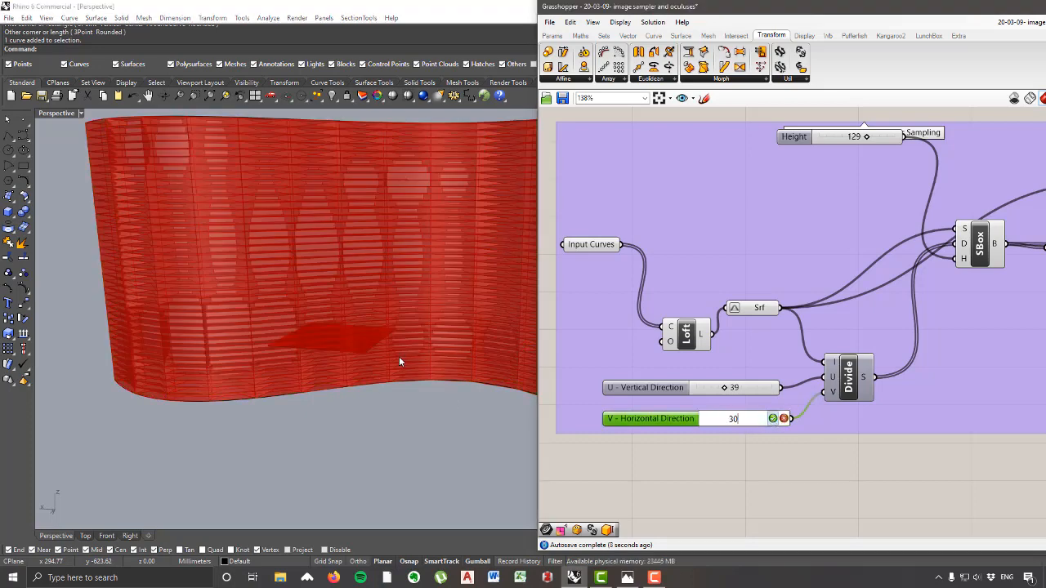
text(30)
key(Return)
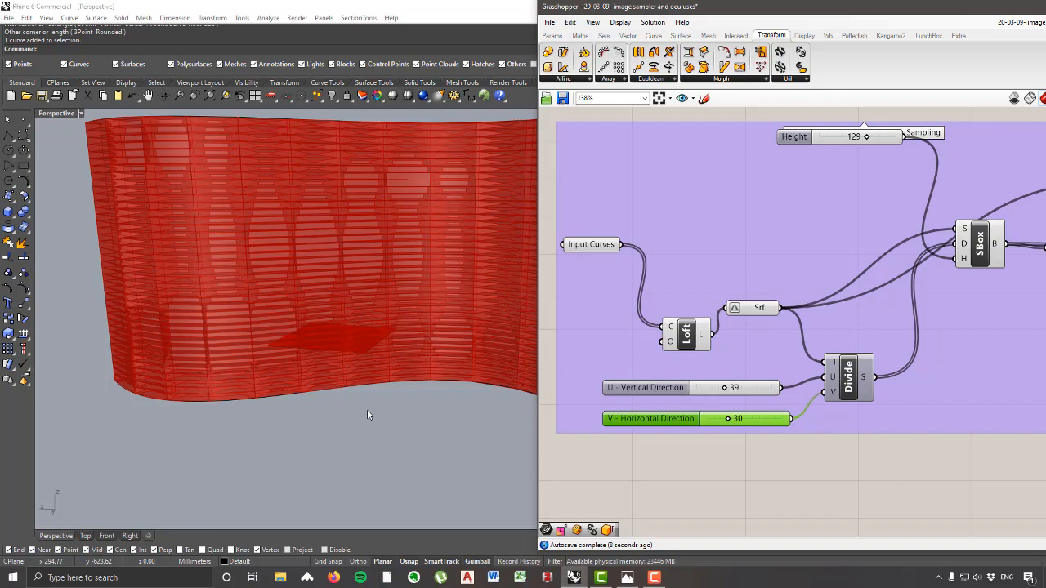
scroll(351, 401, up, 5)
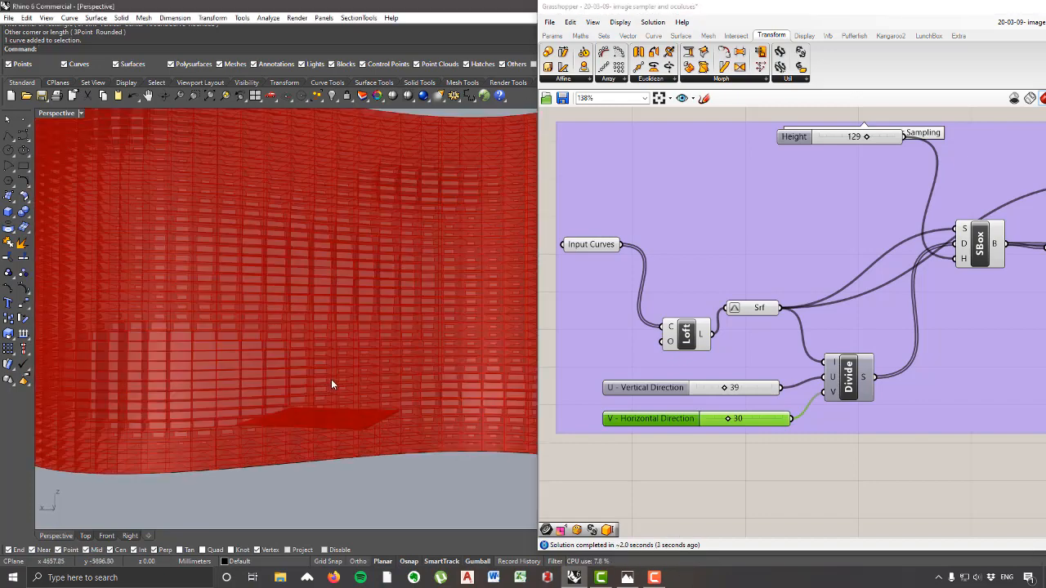
scroll(311, 376, down, 5)
Step: Turn off the preview of the surface boxes group's components and the Image Sampler
scroll(765, 329, down, 6)
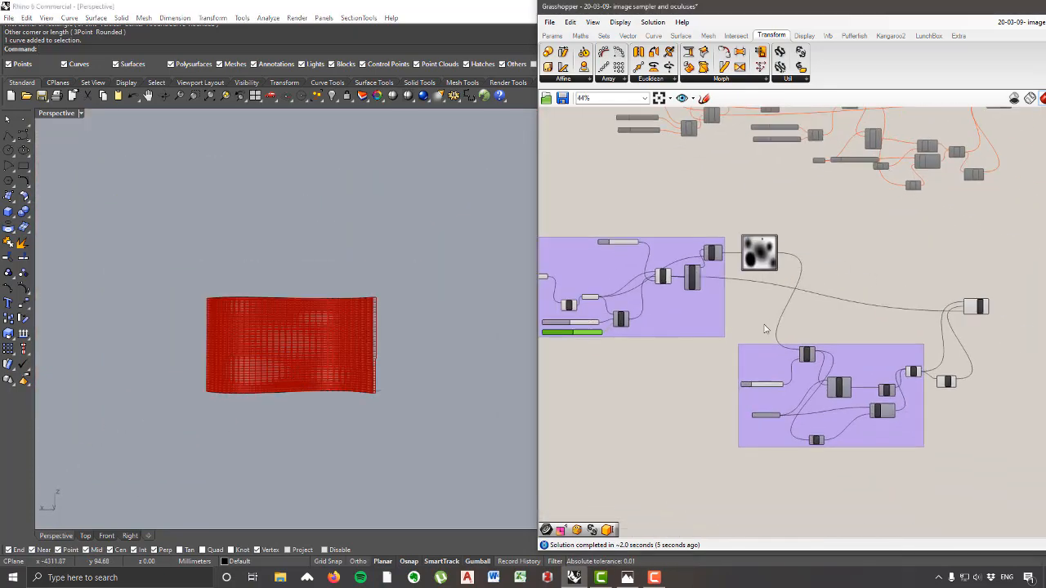
drag(763, 347, 580, 202)
right_click(581, 199)
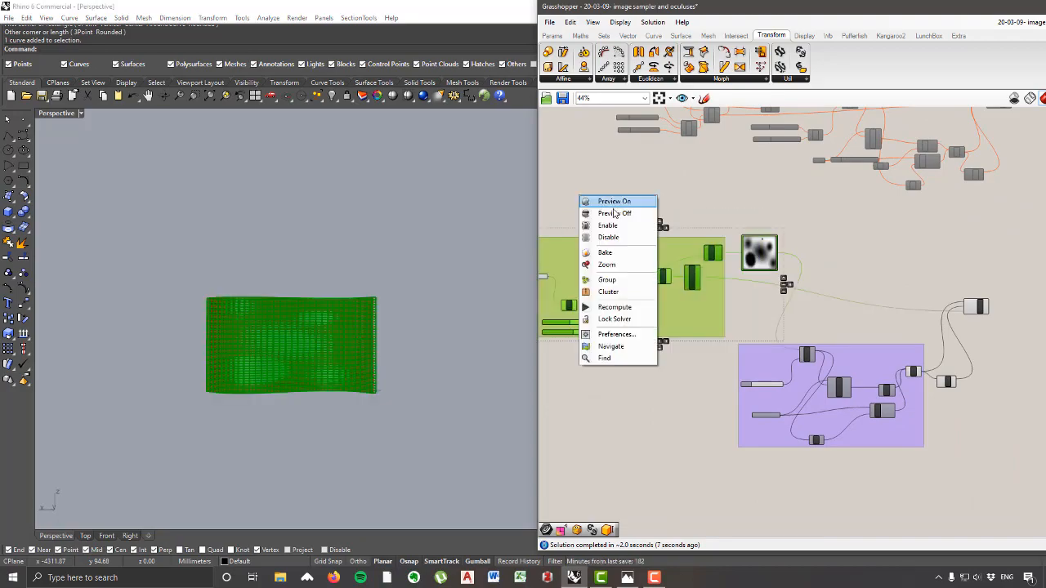
click(615, 213)
scroll(299, 373, up, 5)
right_drag(315, 367, 449, 337)
scroll(235, 303, down, 4)
scroll(455, 339, down, 3)
scroll(429, 331, up, 3)
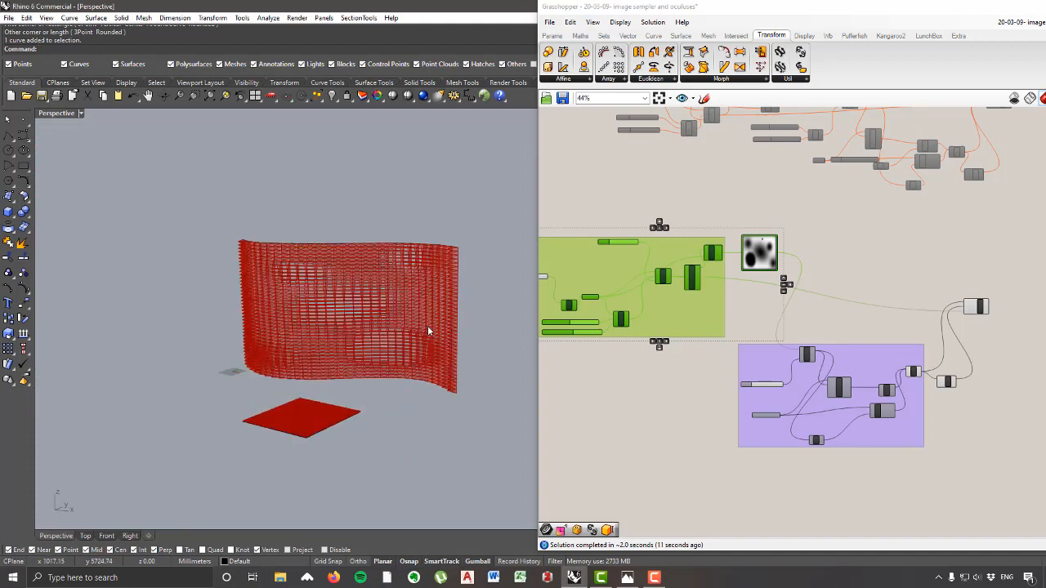
Step: Turn off the preview of the openings' Loft and the Bounding Box, leaving only the morphed facade displayed
scroll(429, 331, up, 1)
scroll(436, 351, up, 3)
scroll(835, 336, up, 3)
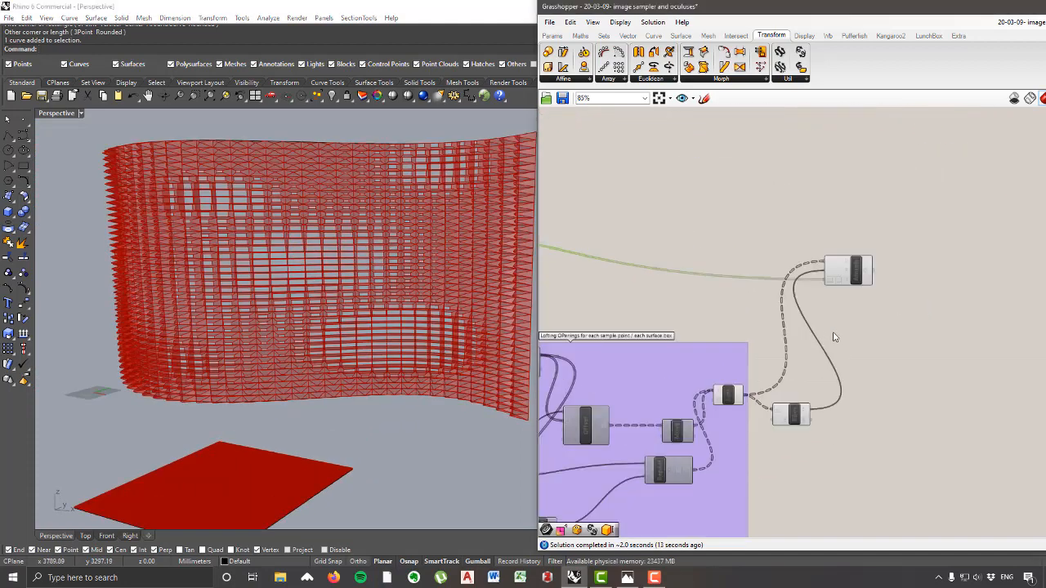
drag(801, 474, 717, 370)
right_click(709, 299)
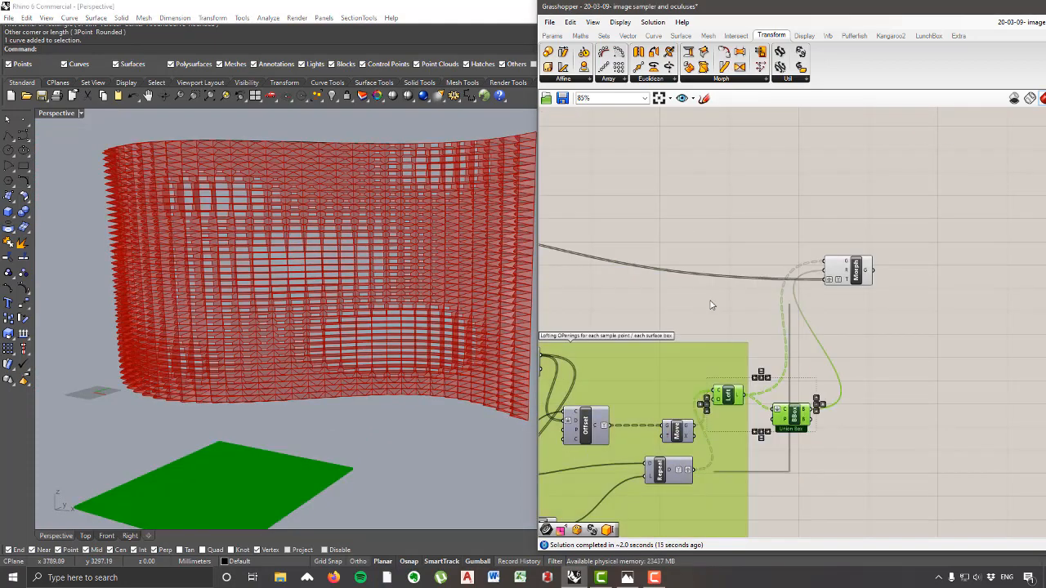
click(741, 319)
scroll(355, 299, down, 4)
right_drag(309, 309, 376, 302)
scroll(354, 299, down, 4)
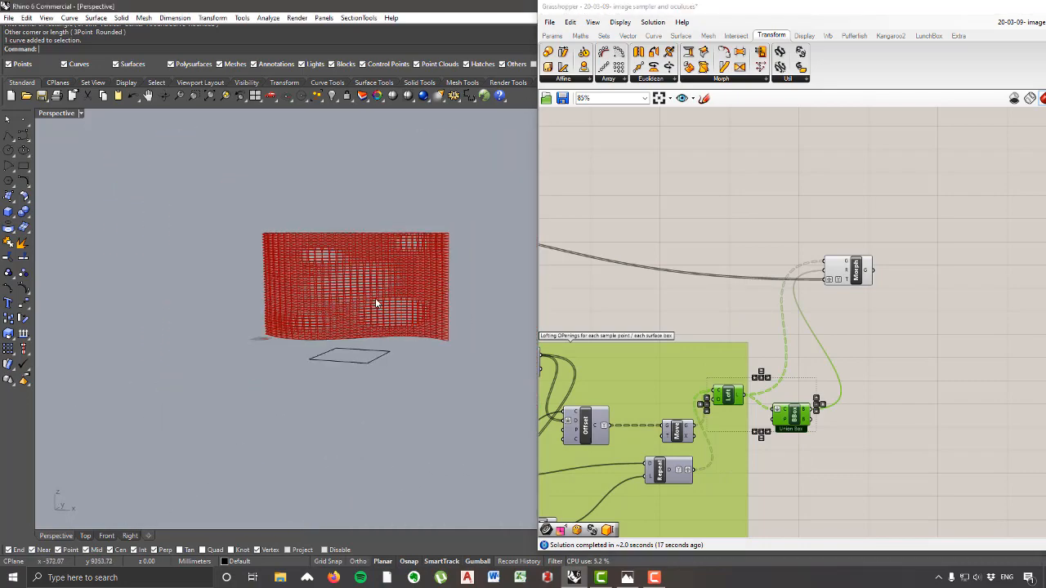
scroll(376, 301, up, 4)
Step: Bake the Box Morph output into Rhino on the Default layer with grouping enabled
drag(861, 277, 866, 261)
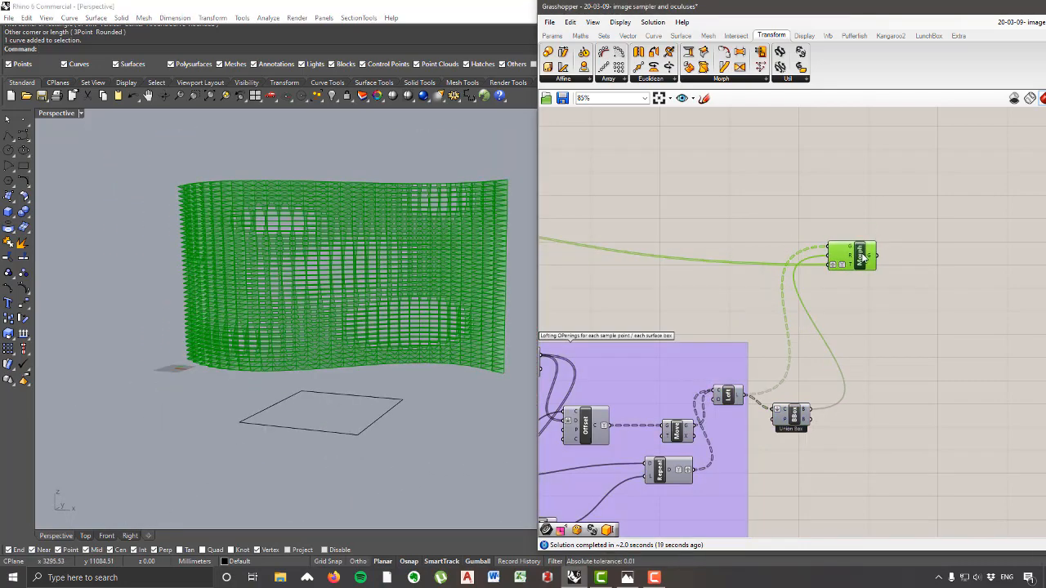
right_click(863, 257)
click(889, 300)
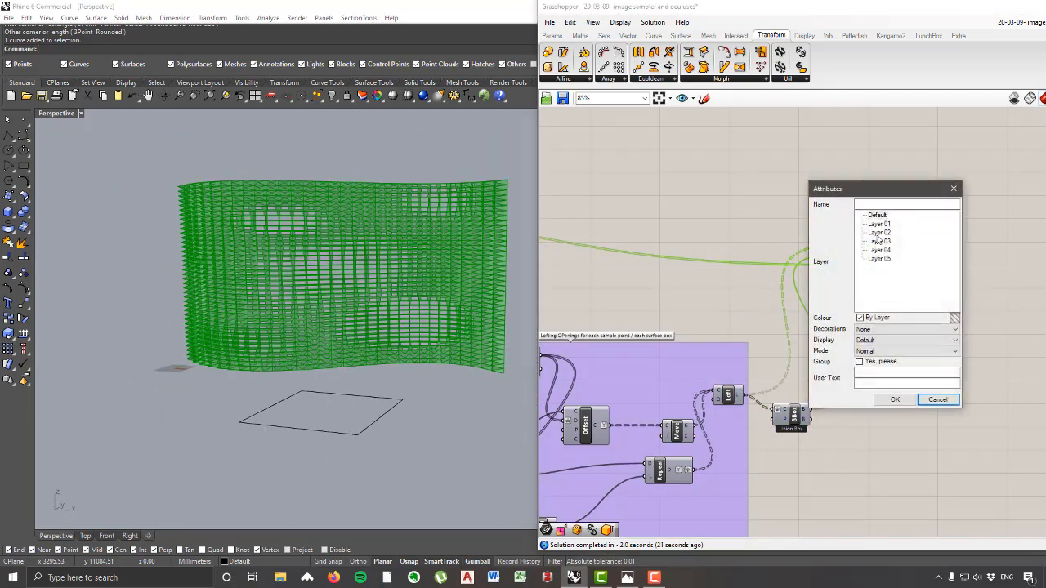
click(860, 361)
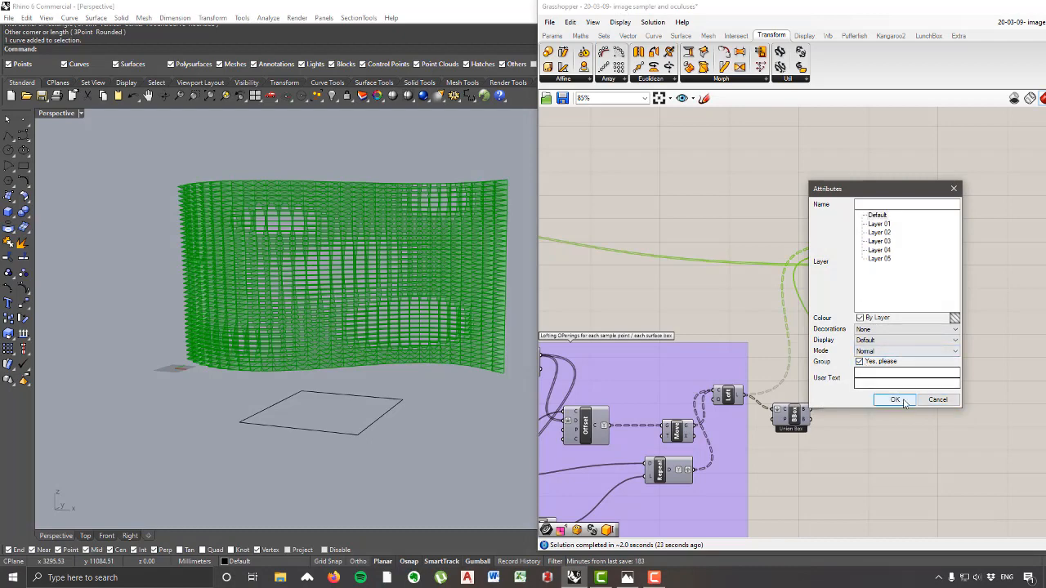
click(895, 400)
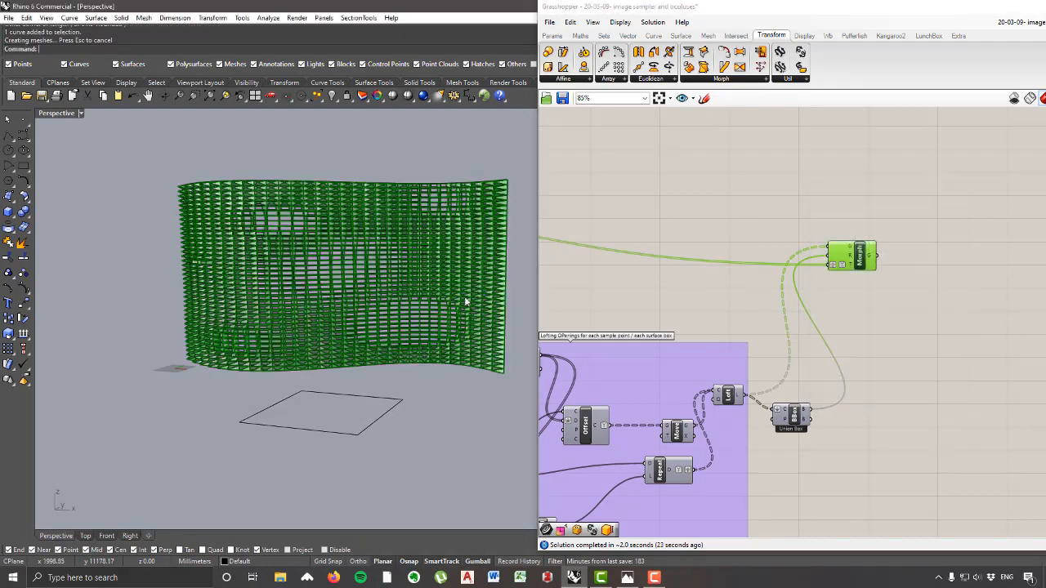
Step: Close the Grasshopper window and switch the Perspective viewport to Rendered display to present the baked facade
drag(940, 7, 581, 75)
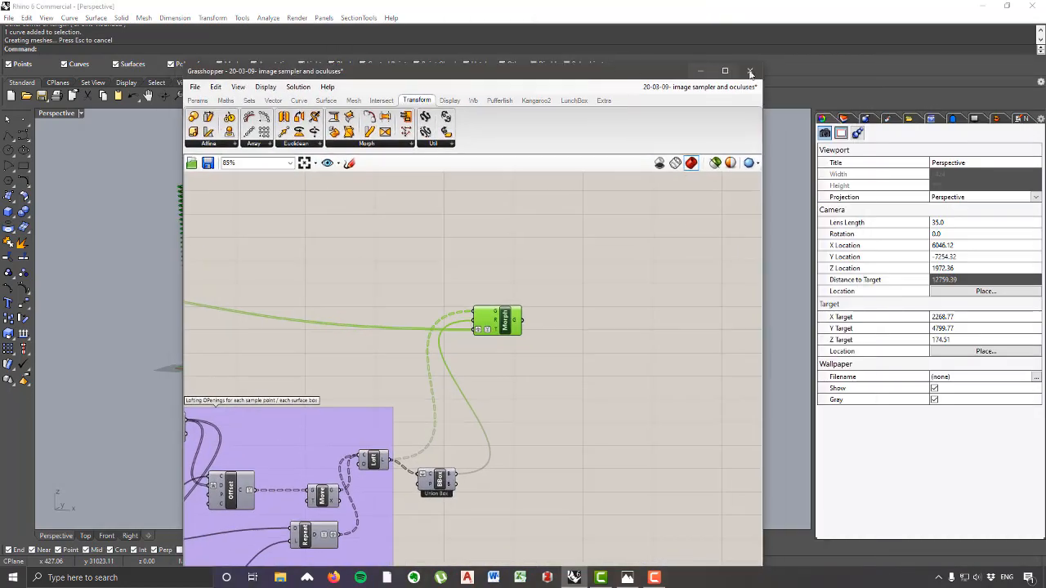
click(751, 73)
right_drag(362, 280, 404, 225)
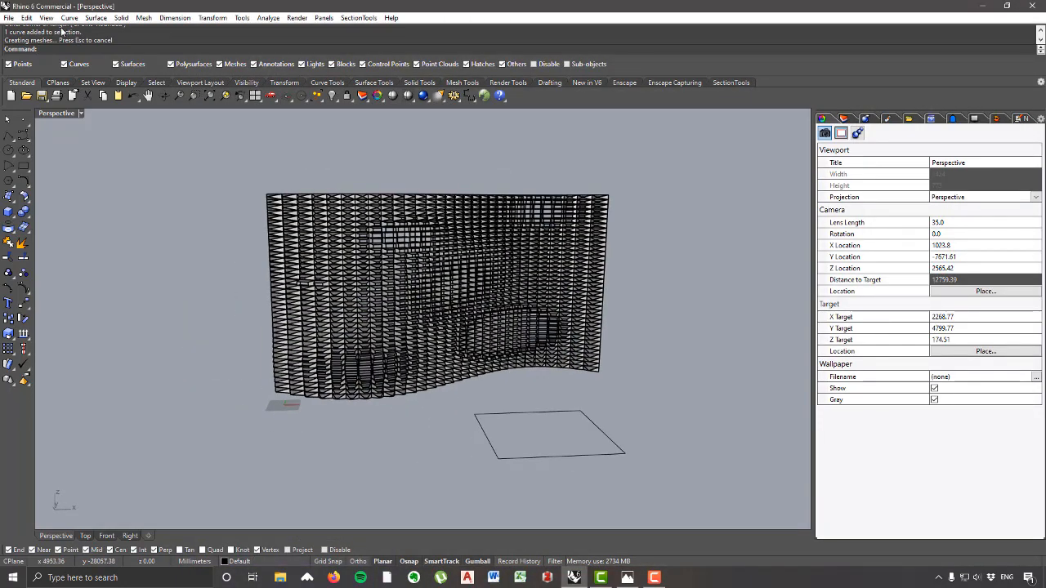
click(47, 17)
click(94, 281)
right_drag(339, 280, 401, 263)
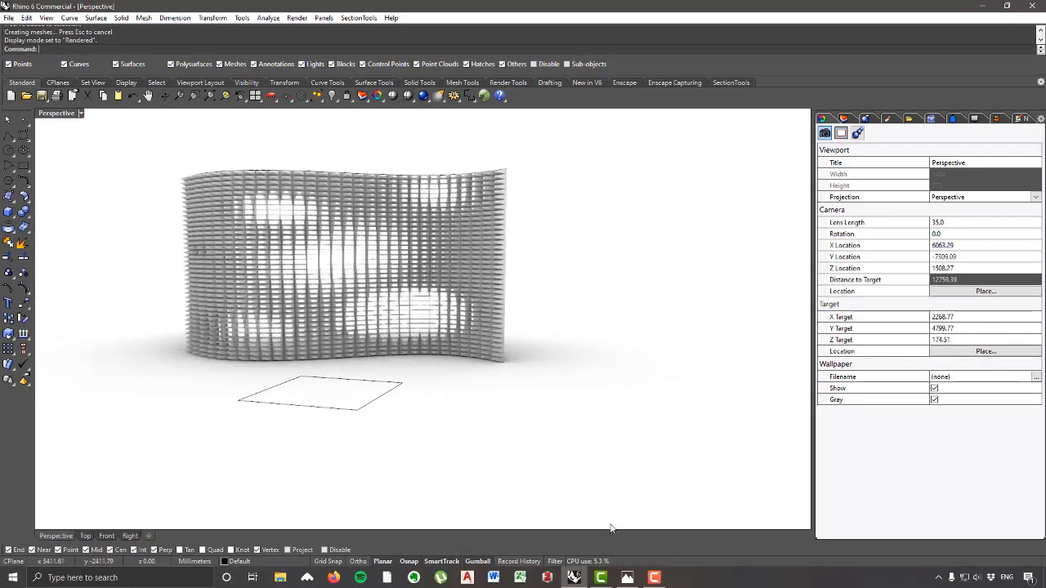
Step: Consult the ACME-Eastland Town Center reference photo and compare it with the rendered facade
click(628, 578)
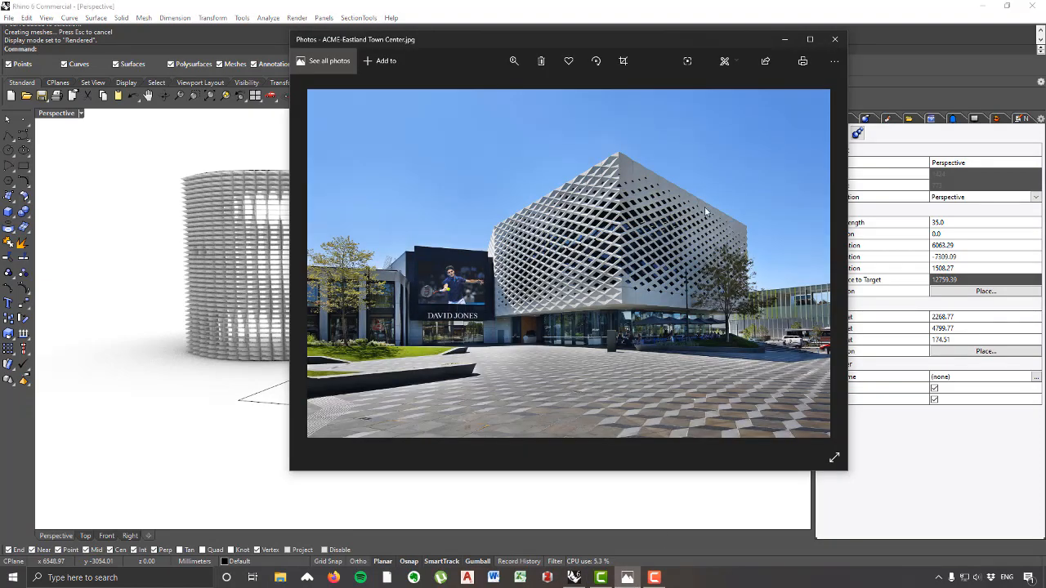
click(787, 39)
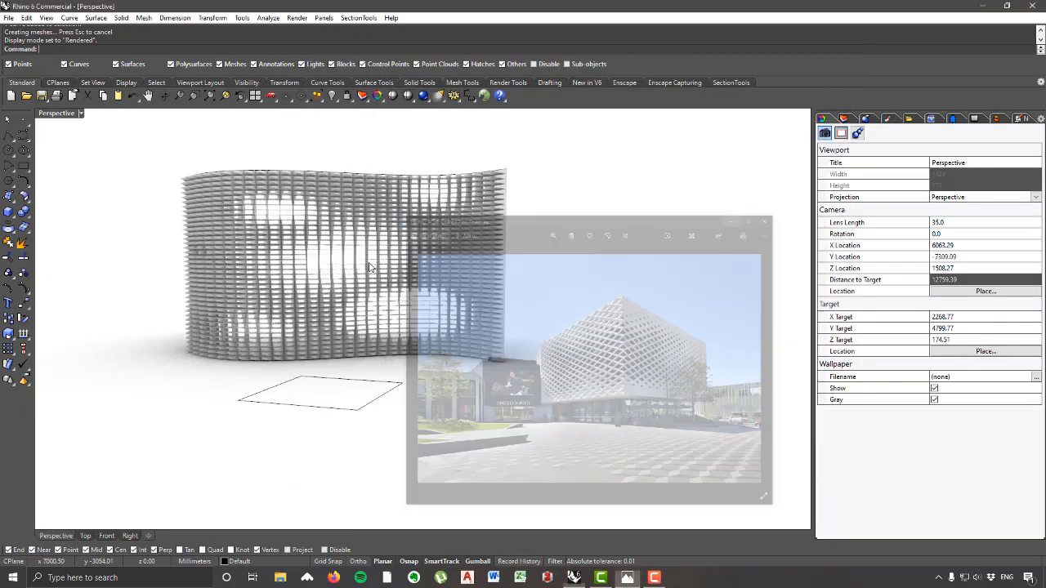
right_drag(527, 253, 456, 269)
scroll(482, 301, up, 5)
scroll(520, 299, down, 5)
scroll(453, 272, up, 7)
Step: Delete the grouped baked facade polysurfaces from the Rhino model
click(485, 280)
scroll(500, 279, down, 5)
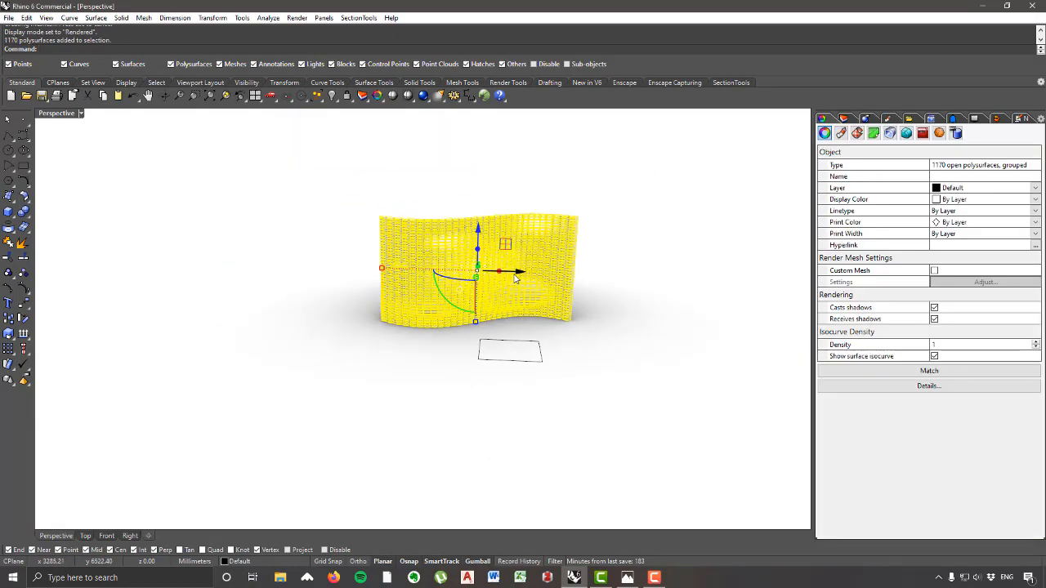
key(Delete)
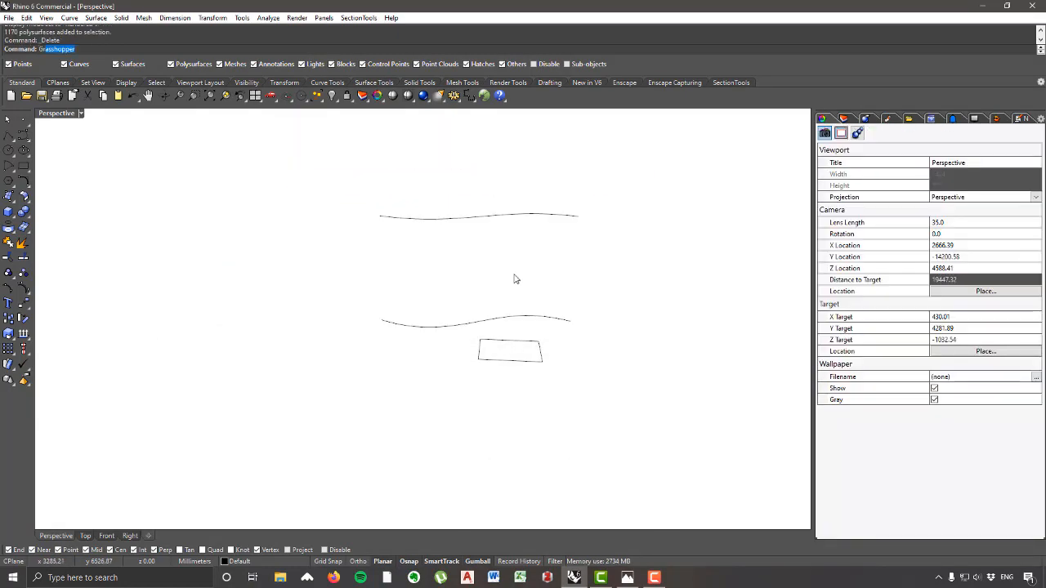
Step: Reopen Grasshopper with its window beside the viewport and the lofted openings part of the definition in view
key(Return)
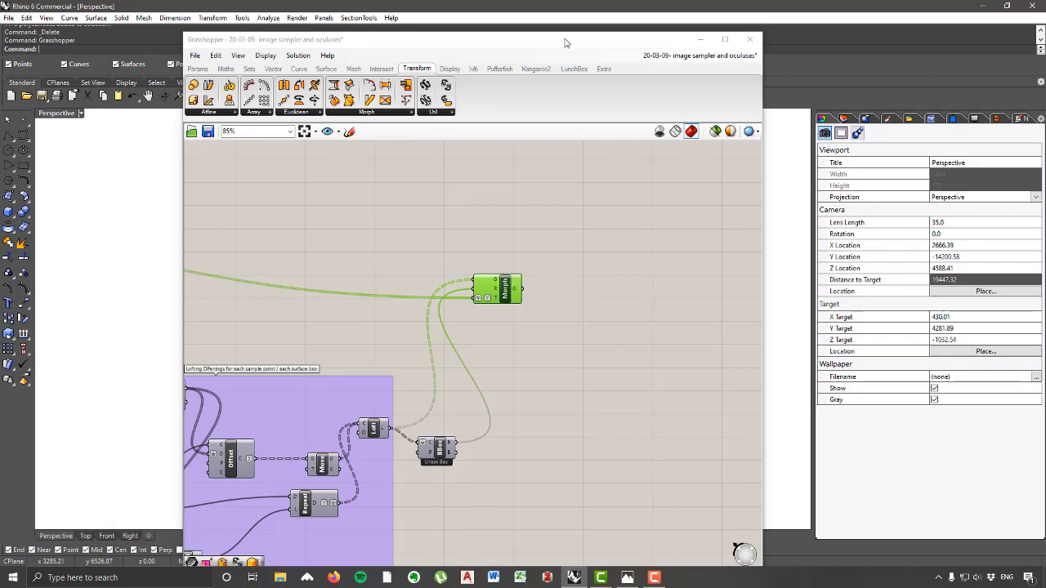
drag(564, 42, 992, 42)
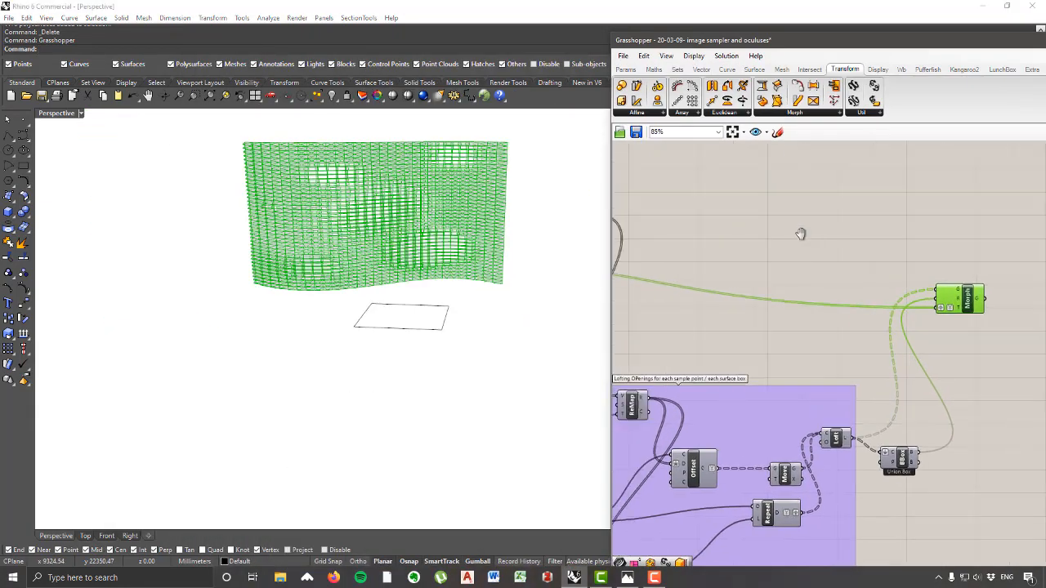
right_drag(801, 235, 869, 218)
scroll(869, 218, down, 6)
scroll(737, 249, up, 2)
right_drag(750, 257, 862, 273)
right_drag(1033, 282, 809, 245)
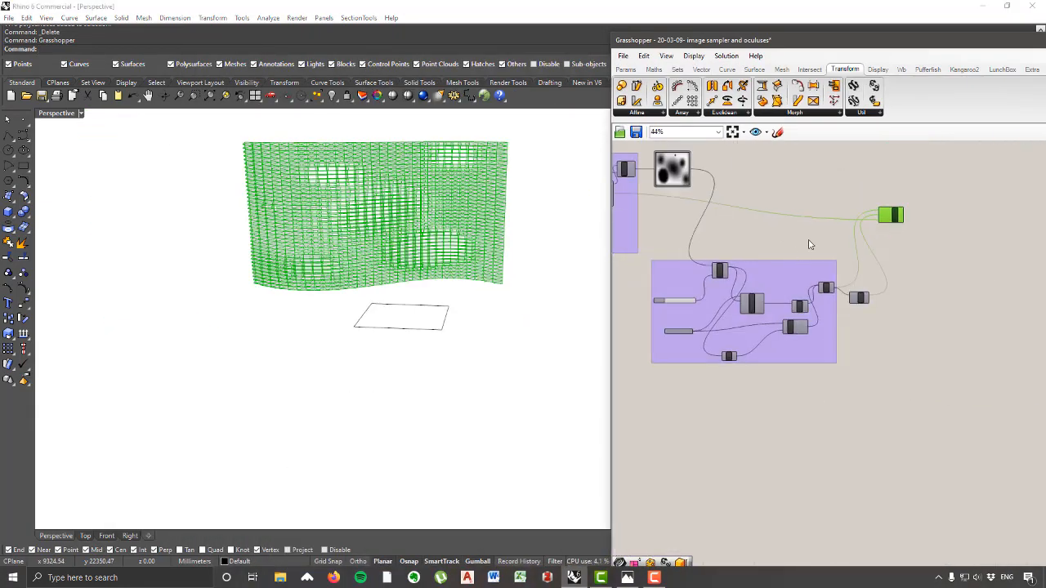
right_drag(712, 223, 799, 224)
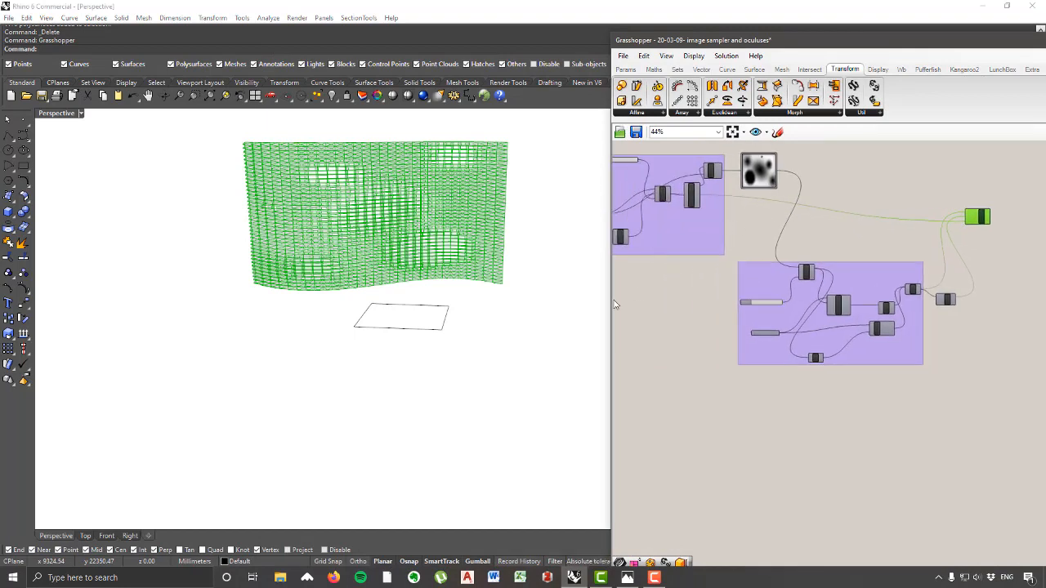
Step: Draw a five-pointed star overlapping the rectangle's edge, with an inner radius of about 276 mm
click(14, 189)
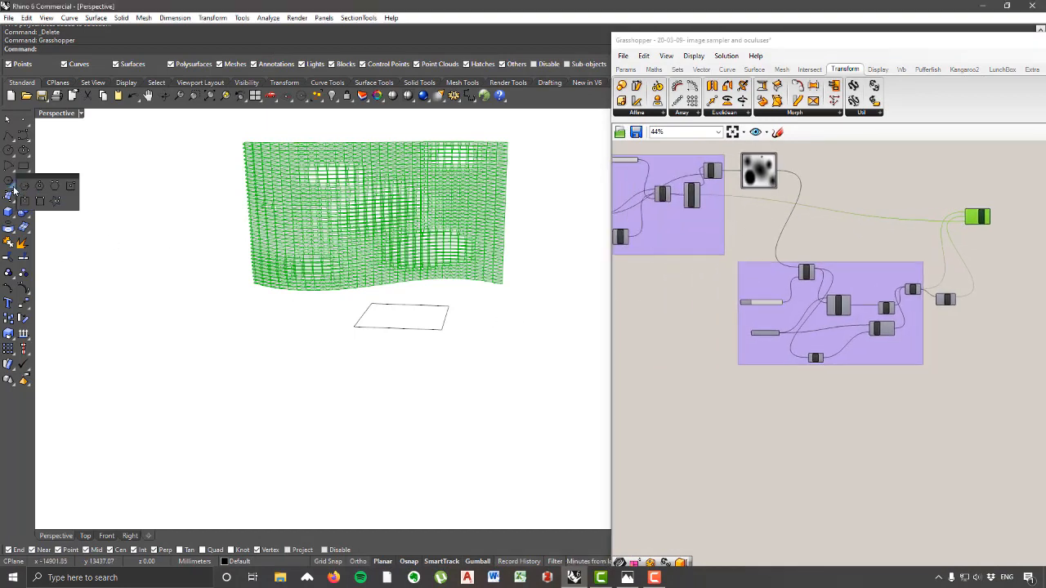
click(56, 204)
scroll(448, 262, up, 4)
click(507, 397)
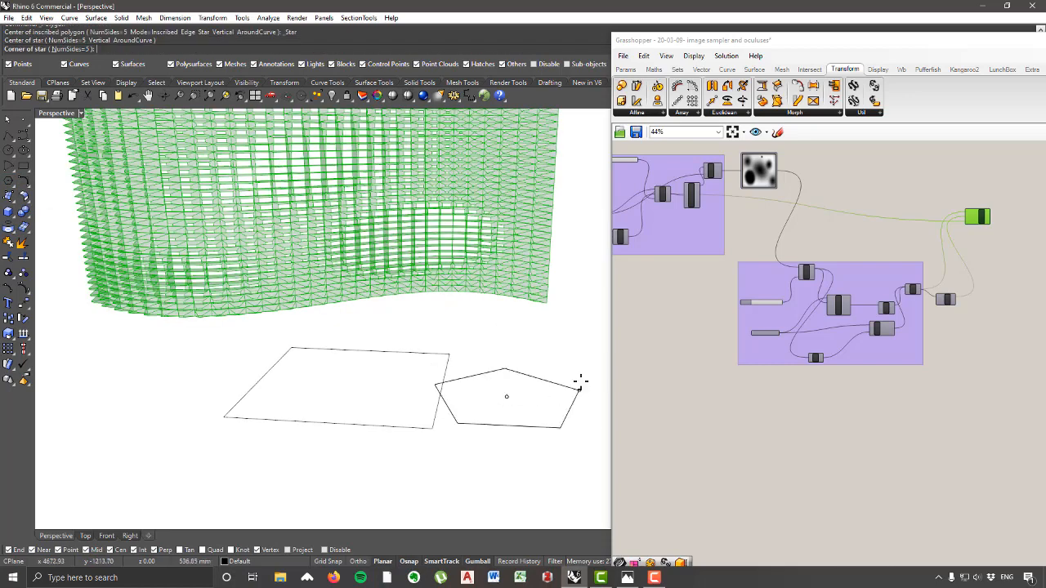
click(601, 400)
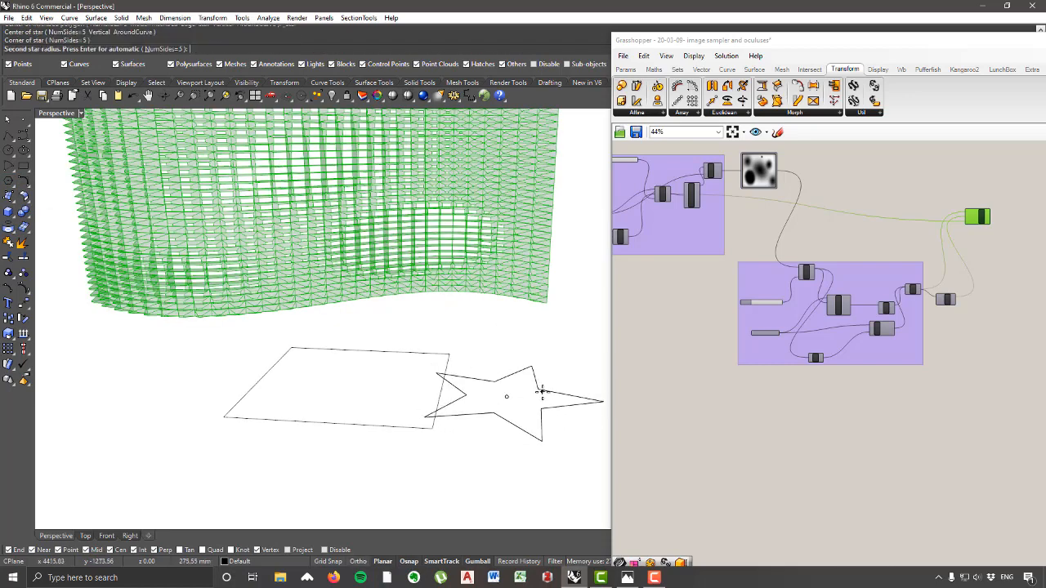
click(542, 393)
click(575, 406)
Step: Delete the rectangle that served as the oculus outer shape, keeping only the star beside the facade curves
scroll(523, 425, down, 8)
right_drag(511, 417, 474, 463)
scroll(470, 458, up, 8)
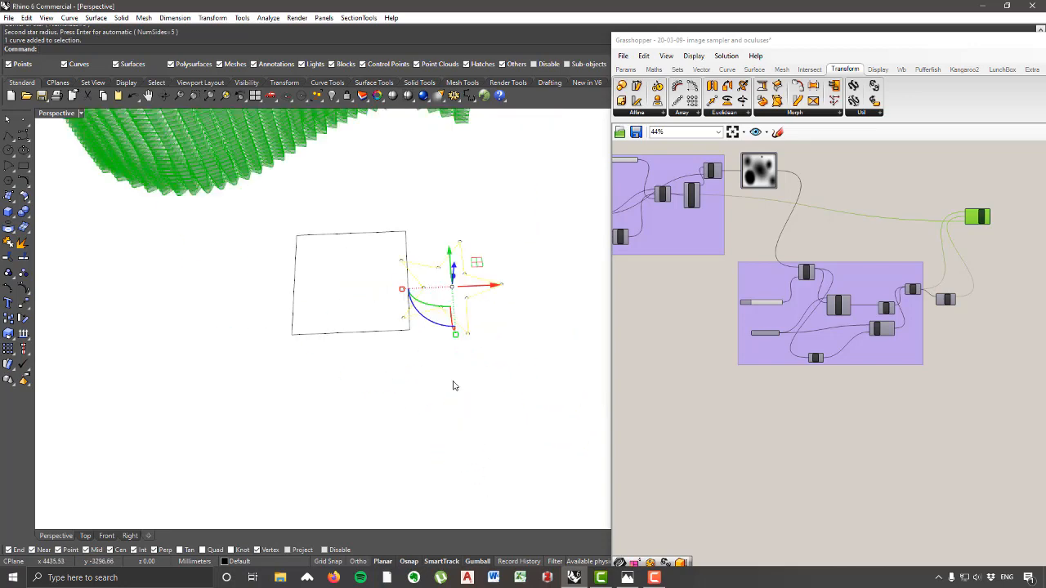
click(401, 242)
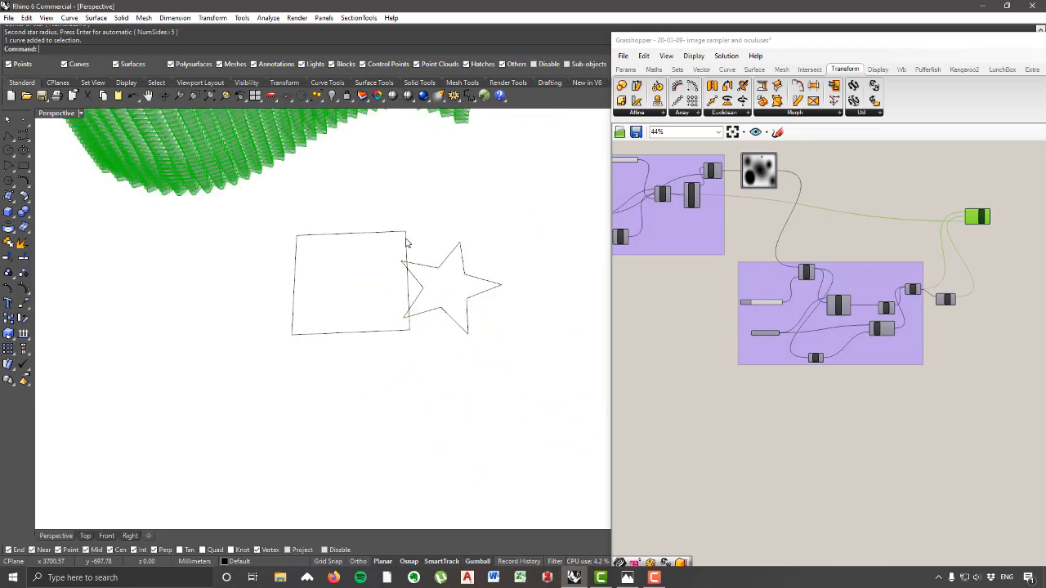
click(407, 239)
key(Delete)
right_drag(495, 351, 474, 282)
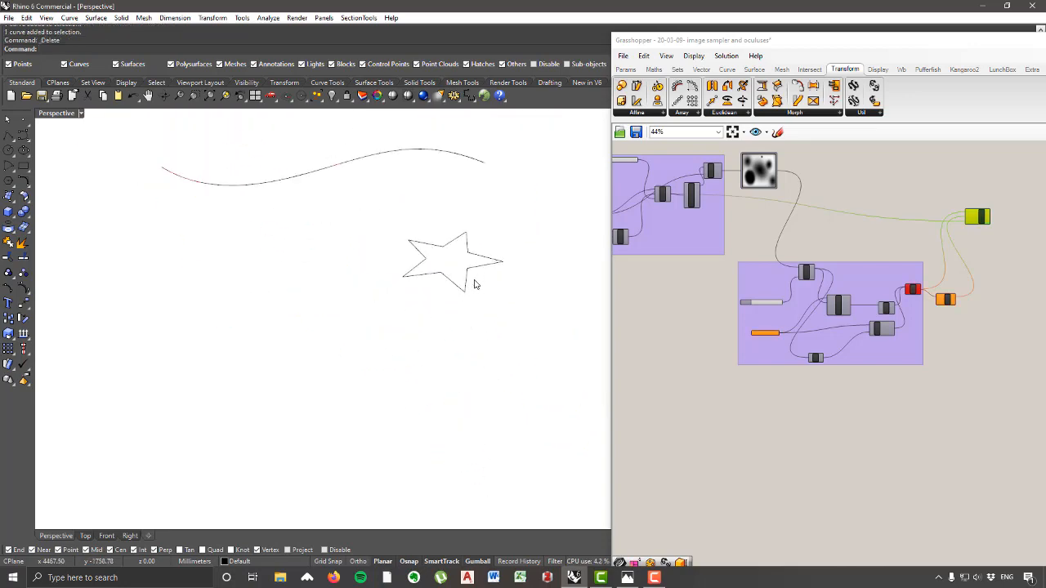
Step: Select the star and disable the Offset, Move, Repeat, Loft, Bounding Box and Morph components
click(484, 285)
scroll(781, 327, up, 4)
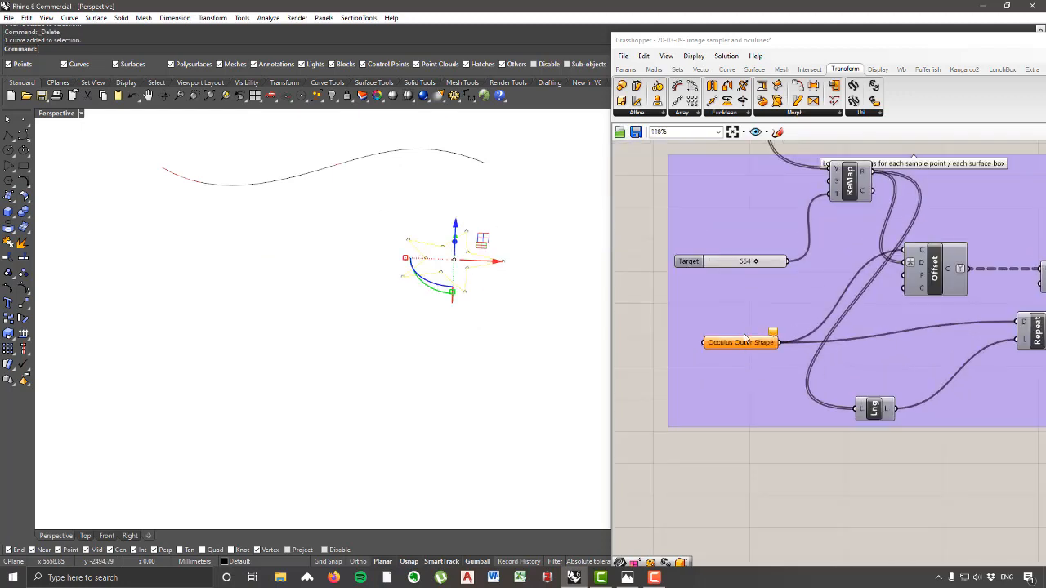
scroll(739, 304, down, 4)
right_drag(993, 331, 905, 369)
drag(934, 437, 712, 203)
right_click(744, 177)
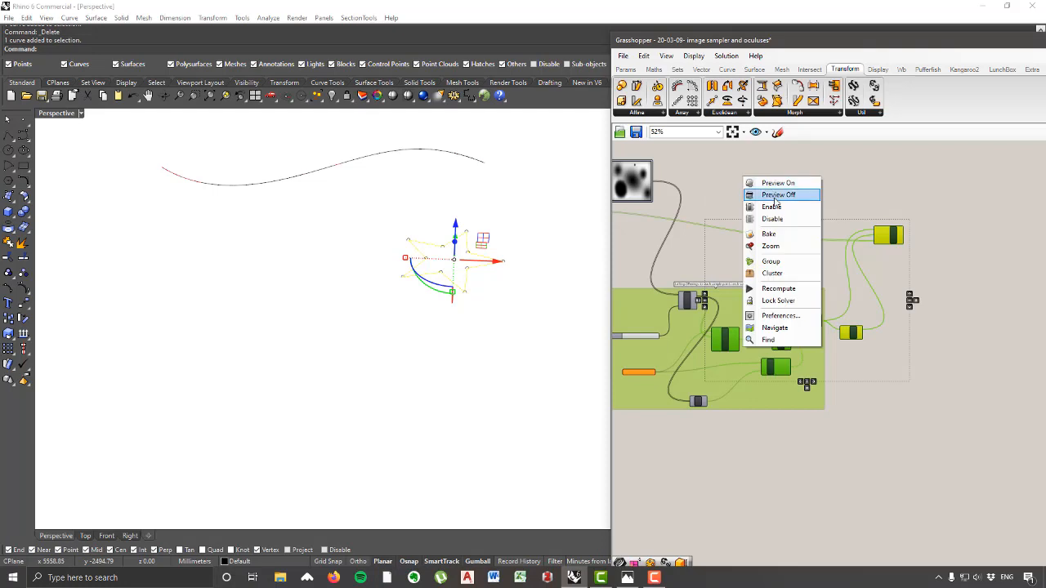
click(773, 219)
Step: Assign the star curve to the Occulus Outer Shape parameter as its single curve
right_drag(785, 253, 850, 255)
scroll(728, 316, up, 4)
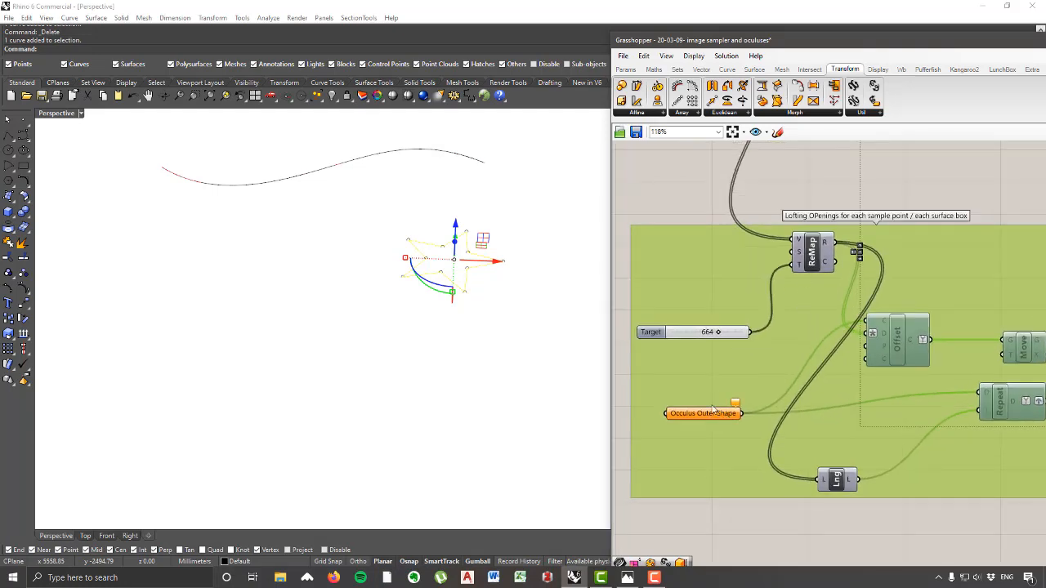
right_click(710, 415)
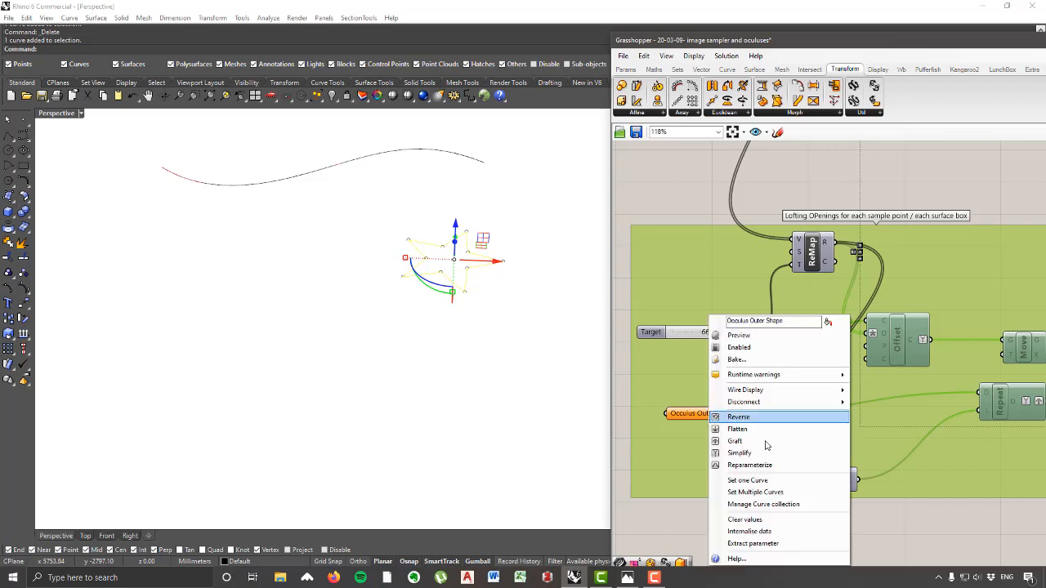
click(746, 483)
scroll(462, 266, up, 3)
scroll(462, 265, up, 2)
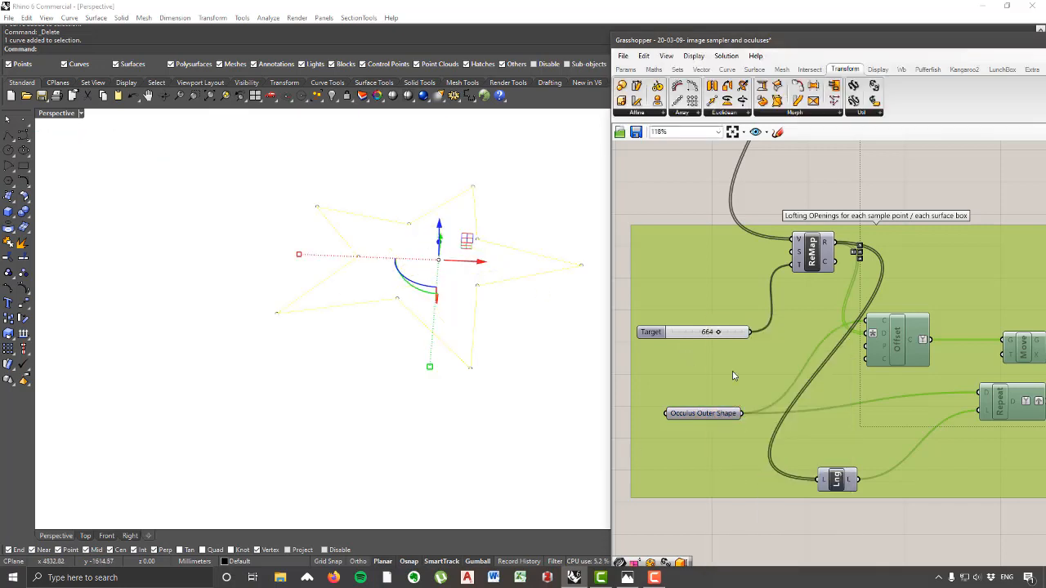
Step: Enable the Offset component again and turn on its preview
click(825, 268)
click(898, 342)
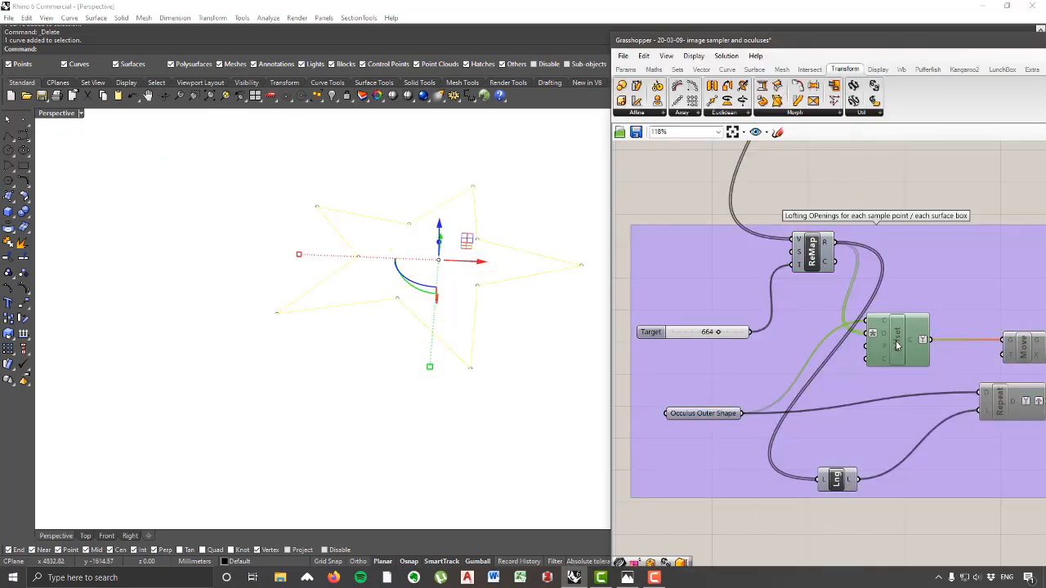
right_click(899, 344)
click(938, 376)
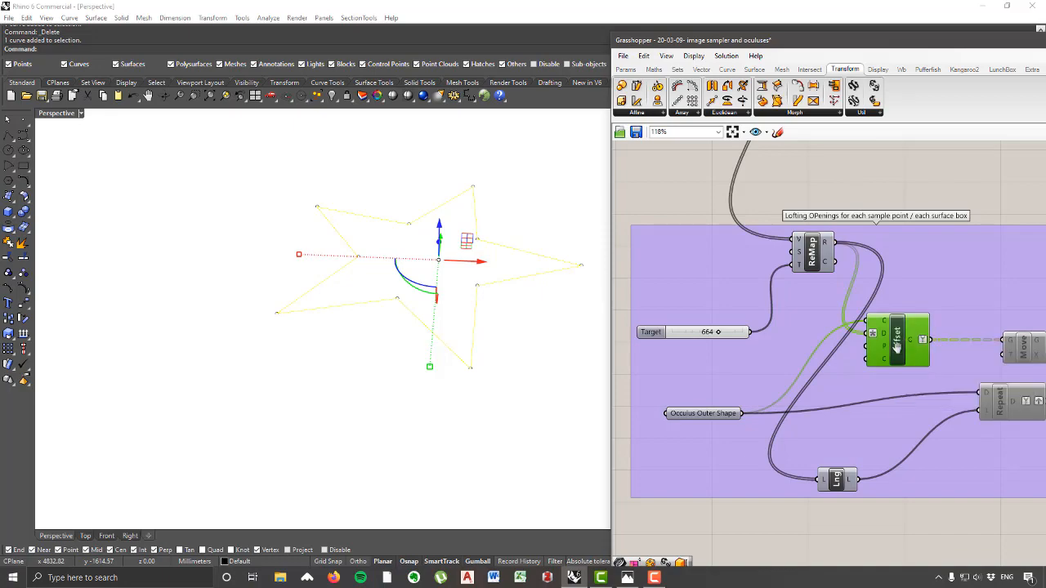
right_drag(907, 343, 891, 369)
right_click(875, 357)
click(899, 376)
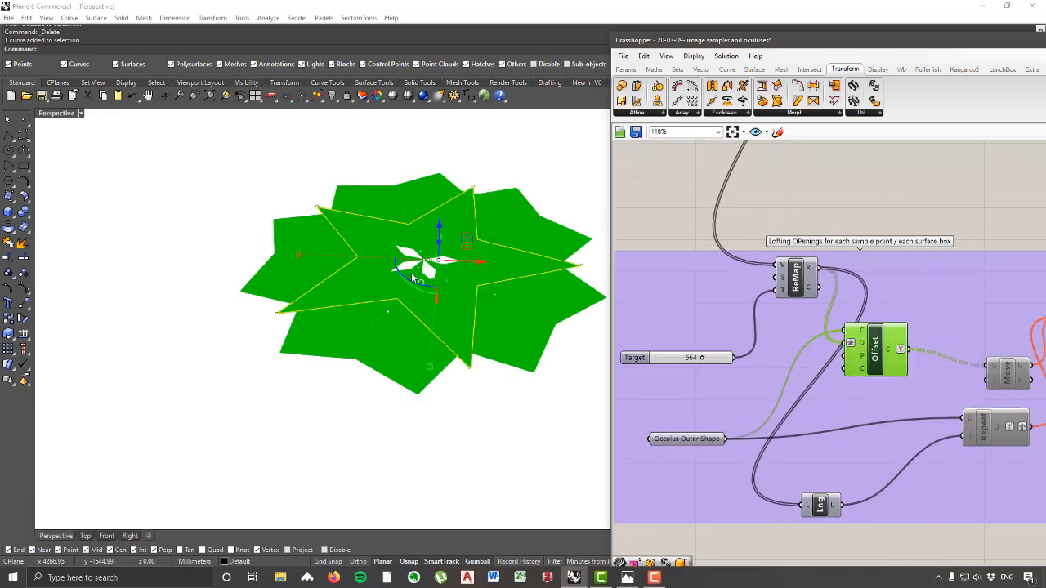
Step: Inspect the star offsets and set the Target slider of the ReMap component to 200
scroll(467, 280, up, 5)
scroll(443, 295, down, 3)
scroll(442, 292, down, 10)
scroll(442, 292, up, 6)
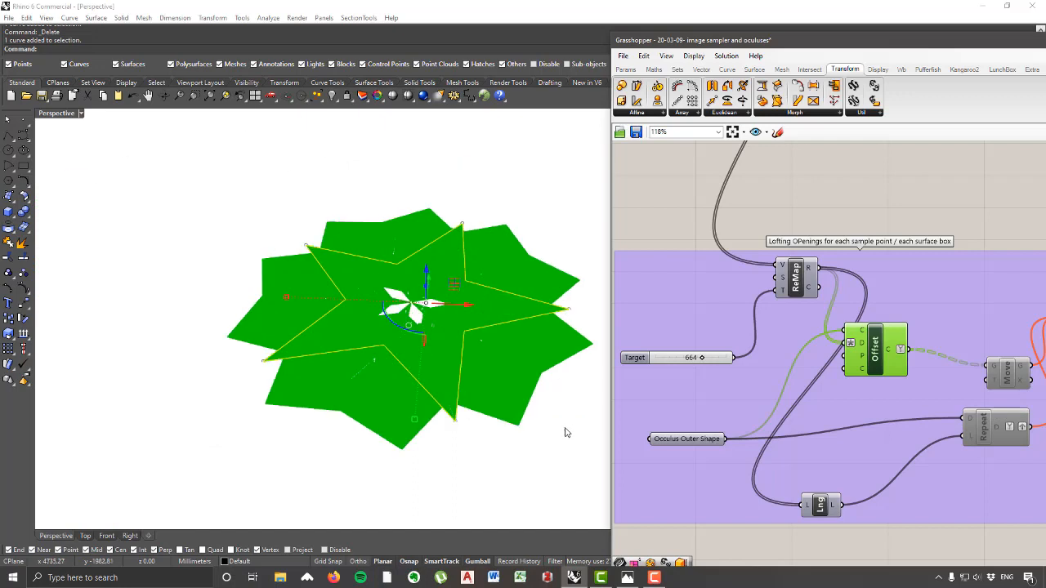
click(564, 428)
scroll(692, 355, up, 3)
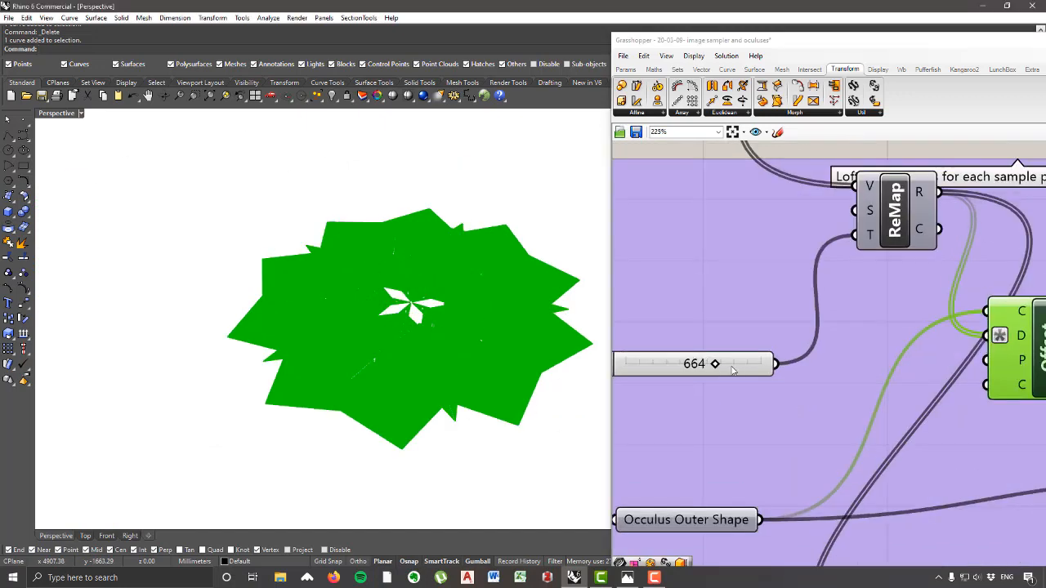
double_click(733, 370)
text(200)
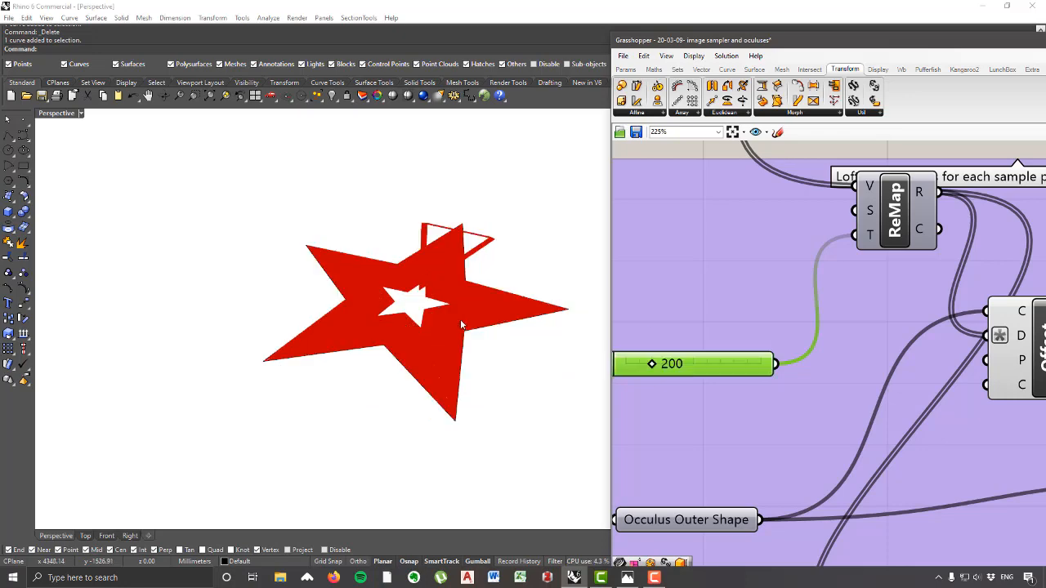
Step: Set the ReMap component's Target slider to 150 and check the resulting star offsets
scroll(433, 273, up, 8)
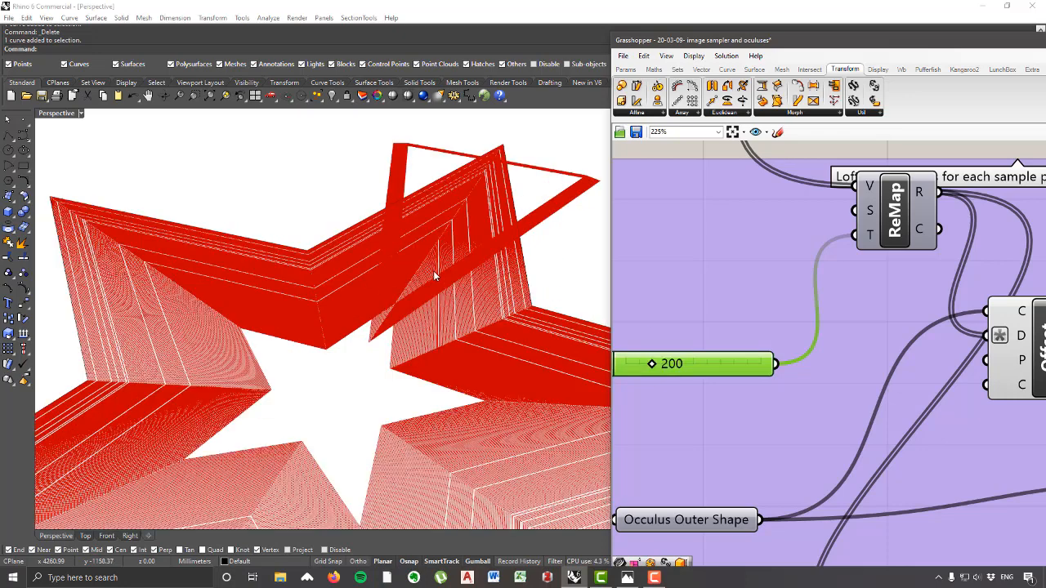
scroll(435, 289, down, 4)
scroll(422, 305, up, 4)
double_click(731, 367)
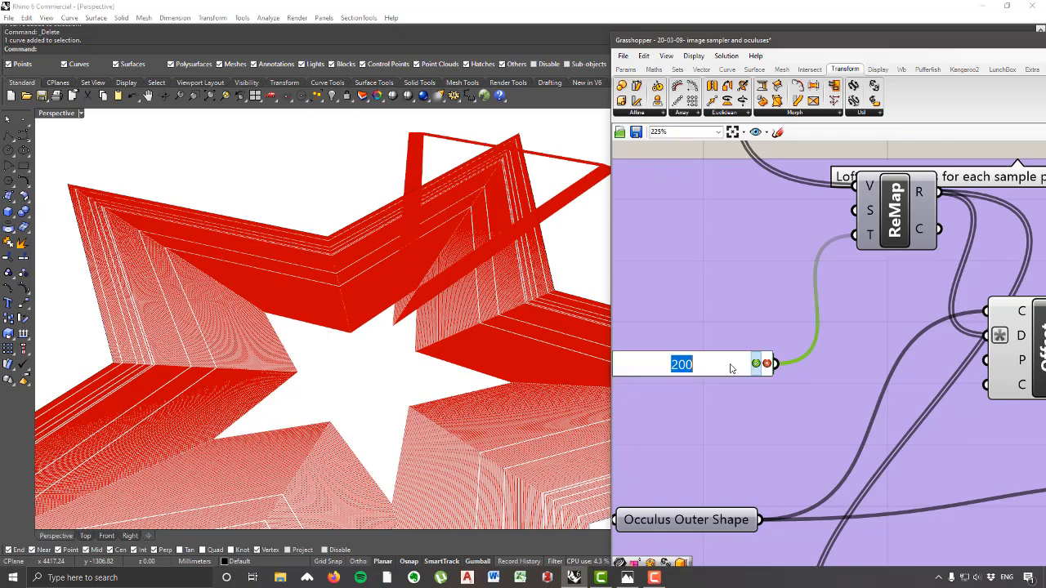
text(150)
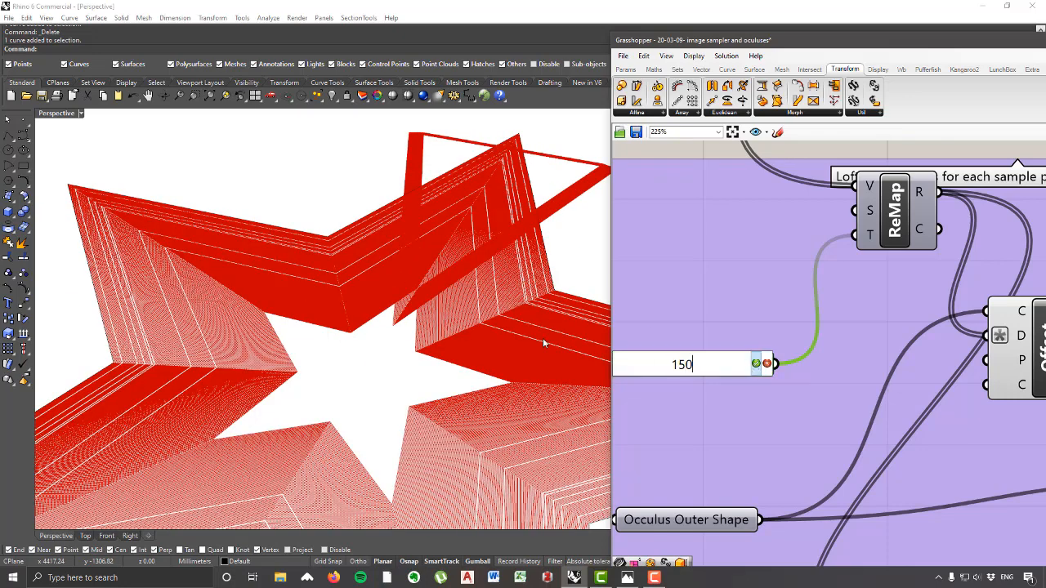
scroll(451, 324, down, 8)
scroll(459, 314, up, 10)
scroll(444, 318, down, 6)
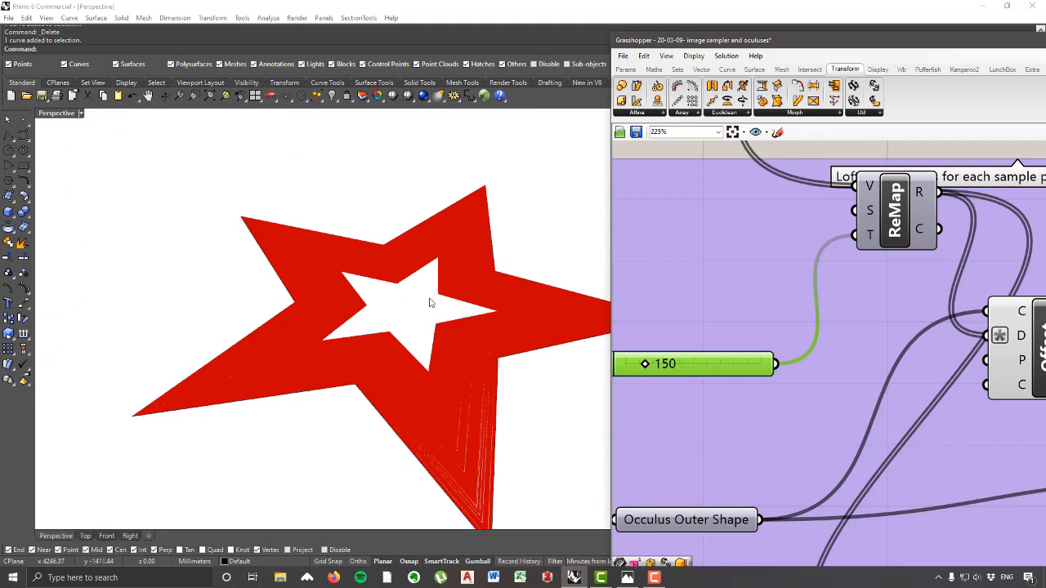
scroll(456, 303, down, 3)
Step: Enable the disabled Move, Repeat, Loft, Bounding Box and Morph components again
scroll(806, 304, down, 5)
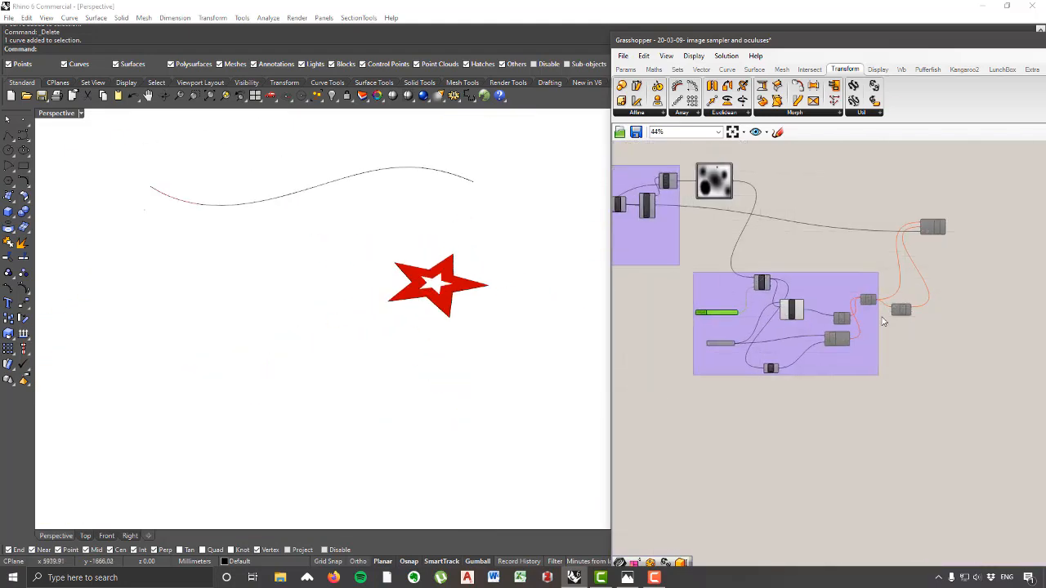
scroll(923, 339, up, 1)
drag(918, 334, 820, 189)
right_click(829, 182)
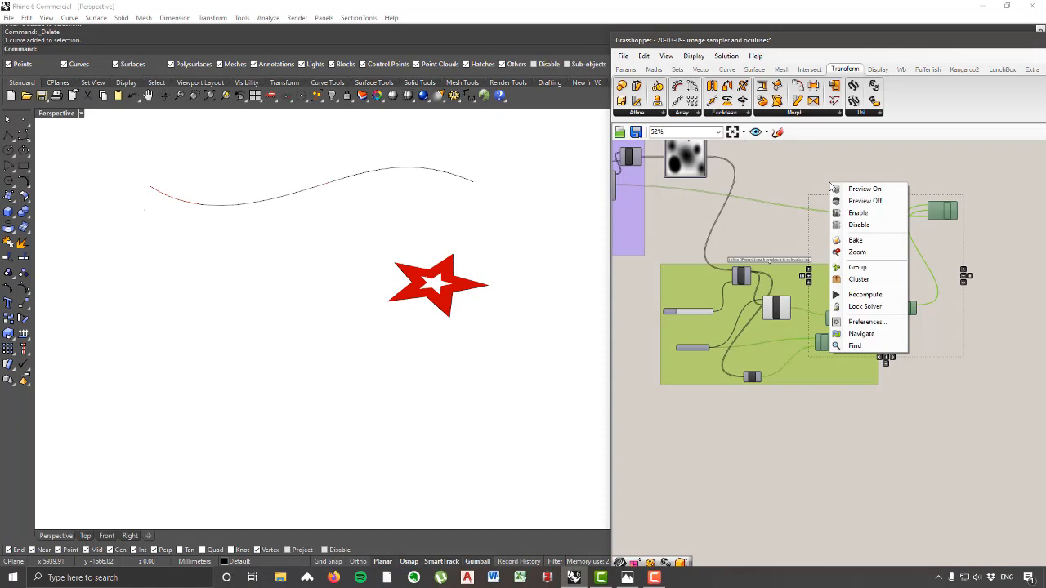
click(870, 214)
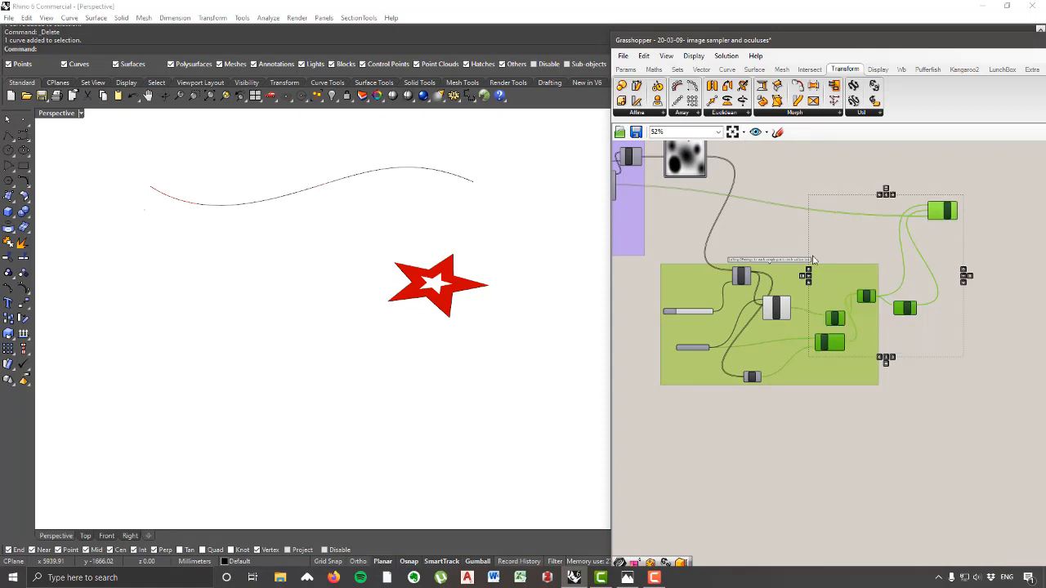
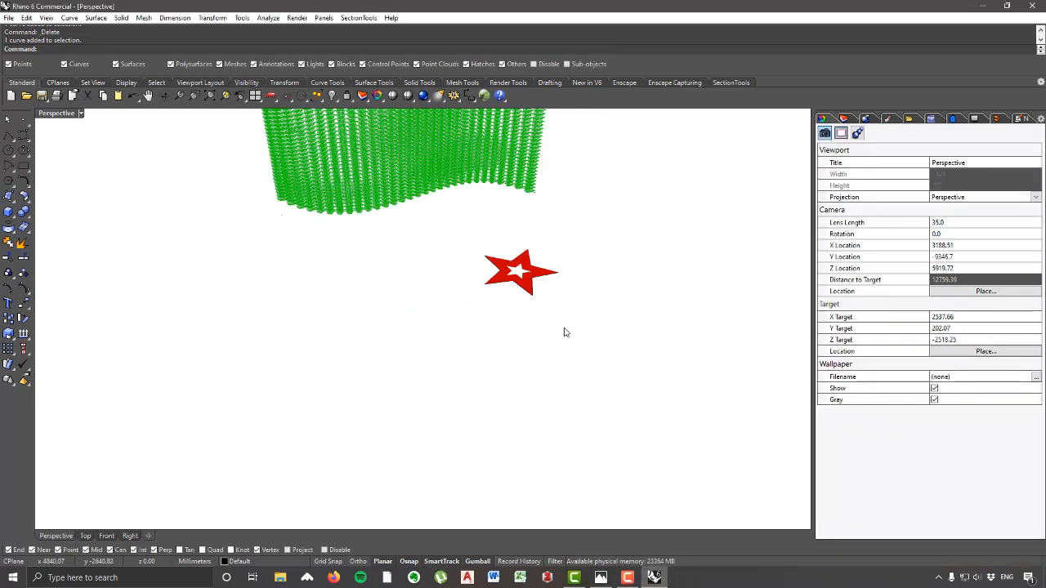
Step: Examine the star-shaped openings morphed onto the facade, both close up and as a whole
scroll(565, 332, down, 6)
right_drag(565, 331, 535, 257)
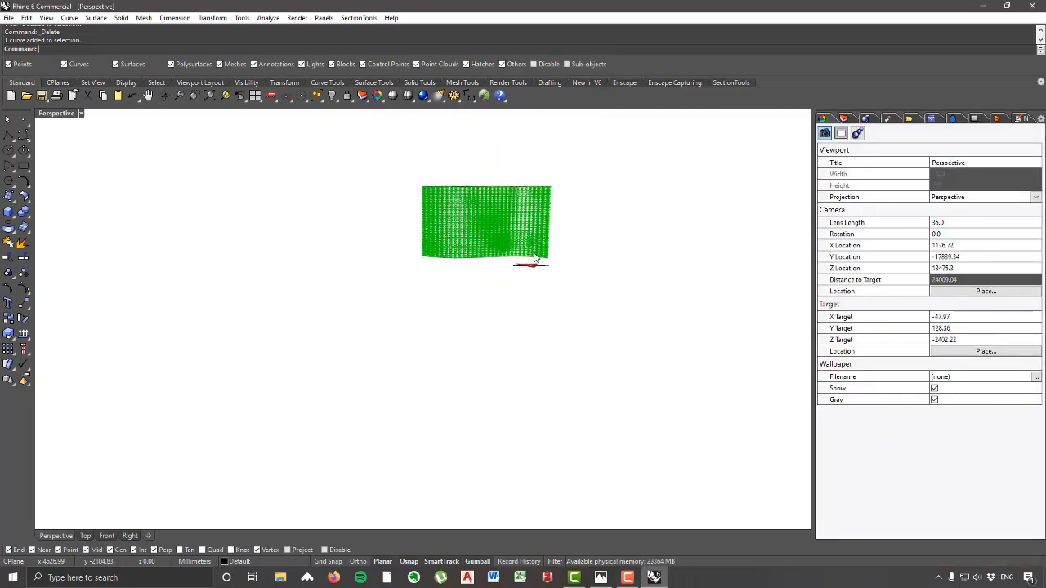
scroll(474, 221, up, 10)
scroll(401, 216, up, 2)
scroll(384, 217, down, 4)
scroll(331, 214, up, 9)
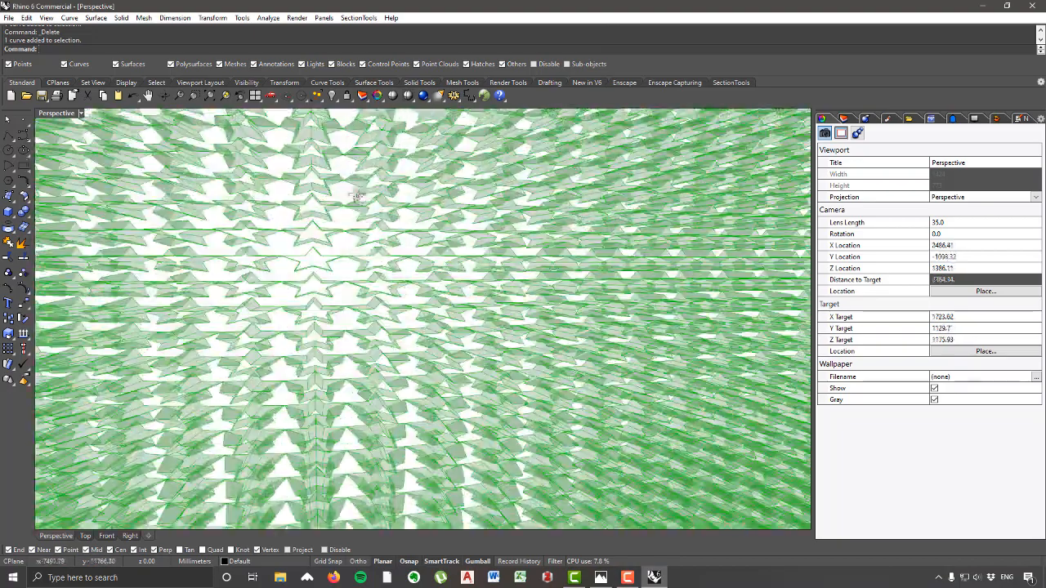
right_drag(323, 212, 505, 212)
scroll(327, 221, down, 8)
scroll(494, 216, up, 6)
scroll(392, 234, down, 8)
scroll(505, 212, up, 2)
scroll(506, 212, up, 8)
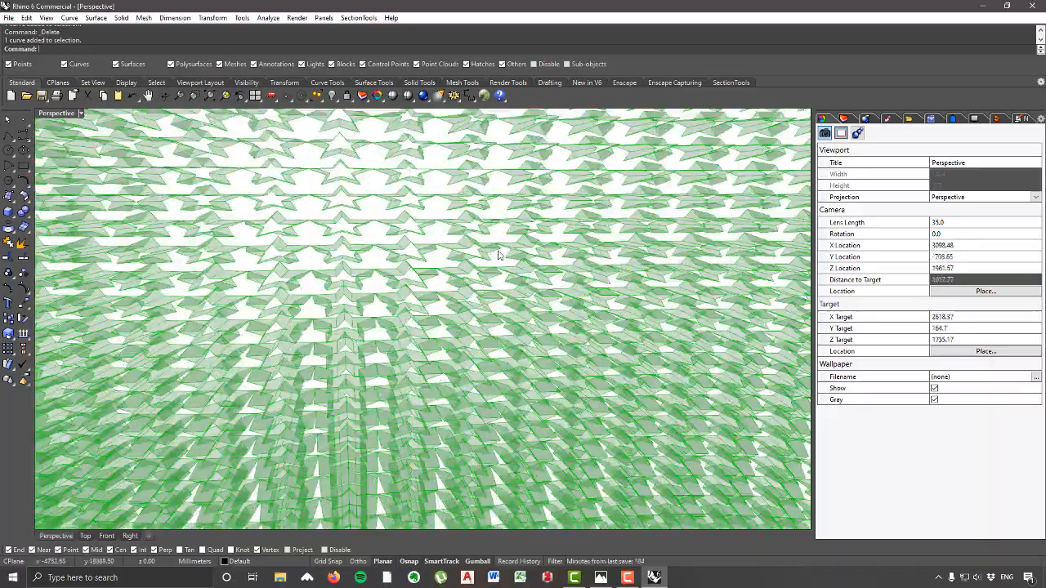
scroll(500, 252, down, 8)
scroll(507, 250, up, 5)
right_drag(526, 272, 530, 359)
scroll(530, 360, down, 3)
scroll(532, 425, down, 3)
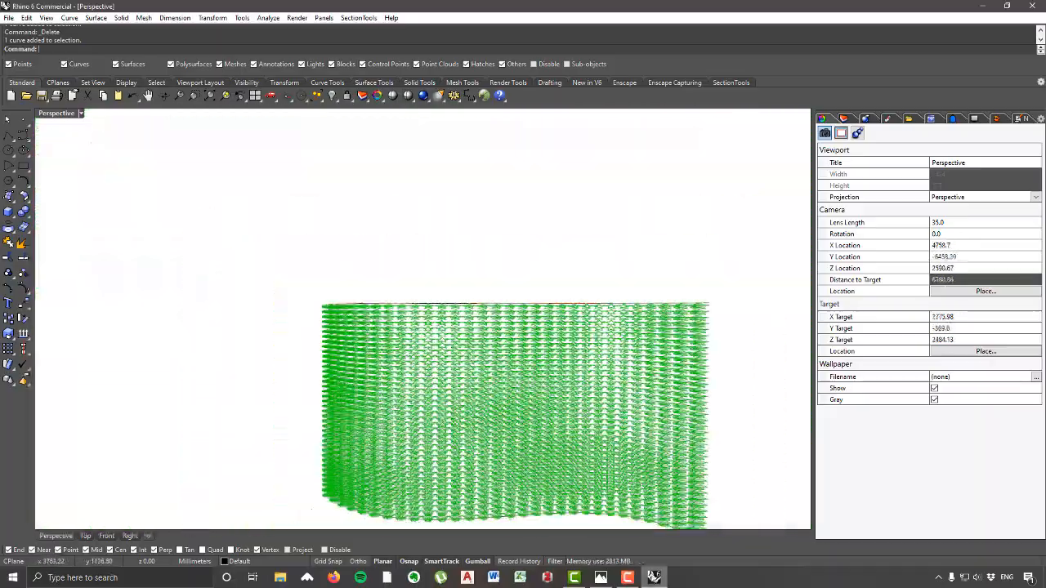
Step: Set the surface division to 15 in the U vertical direction and 15 in the V horizontal direction
click(654, 578)
click(654, 578)
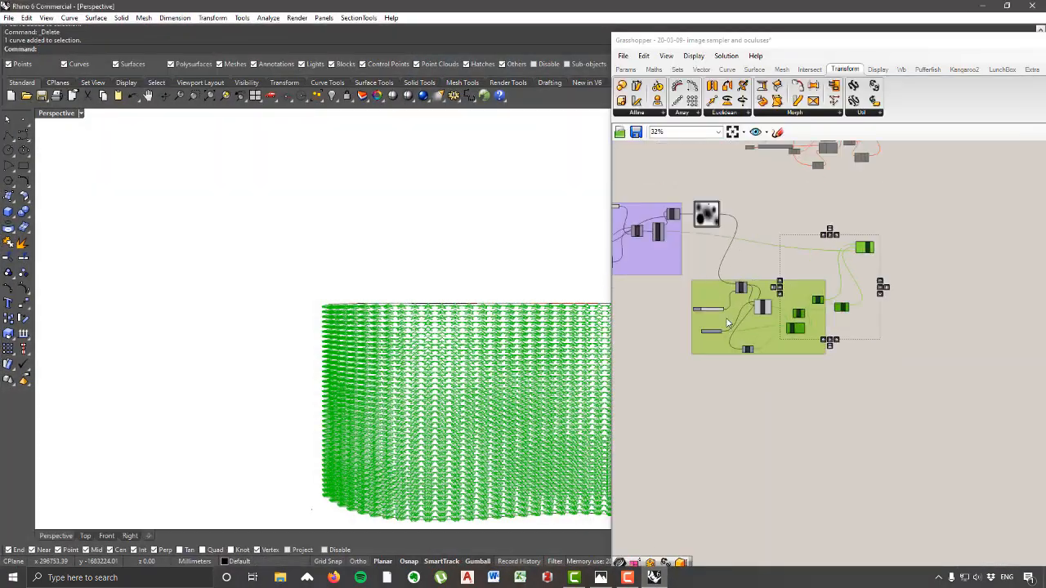
scroll(727, 322, up, 8)
click(837, 362)
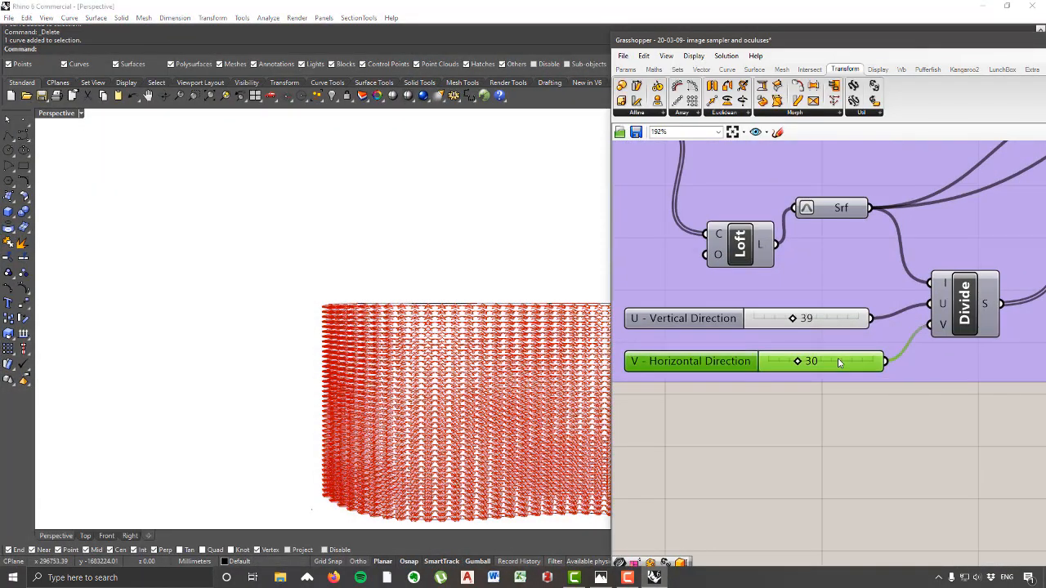
double_click(837, 362)
double_click(831, 319)
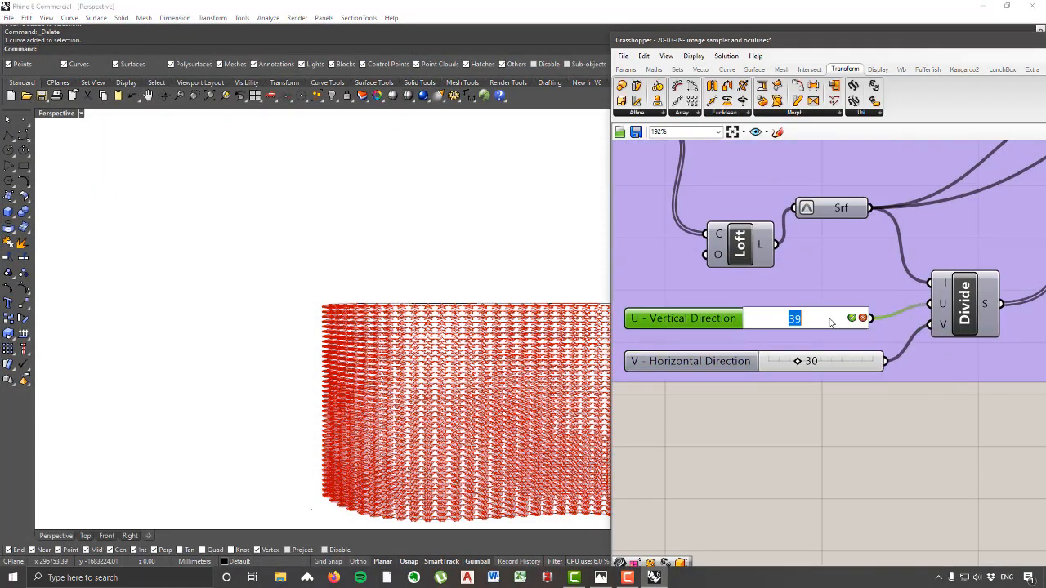
click(853, 318)
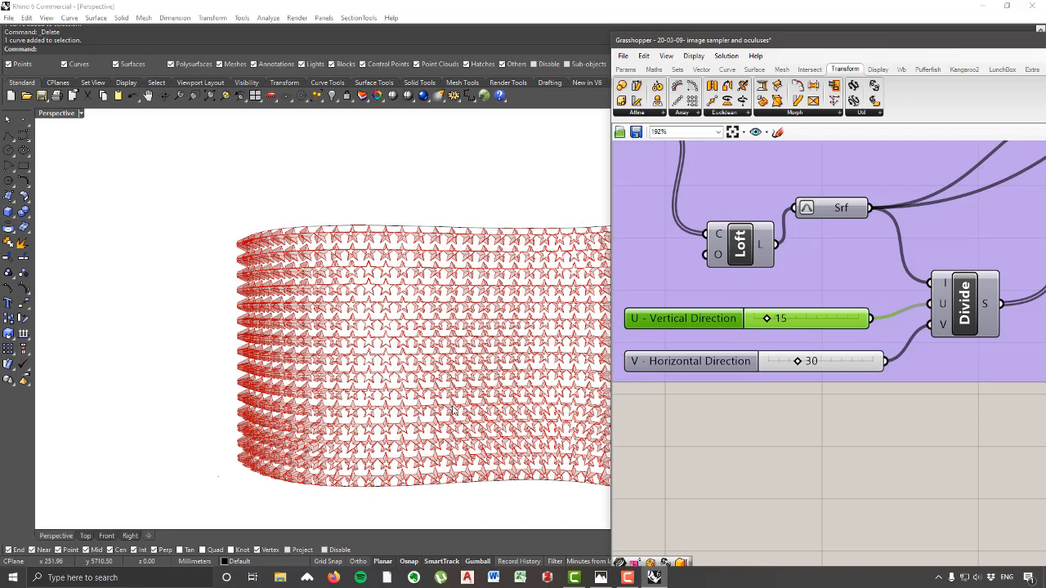
double_click(836, 368)
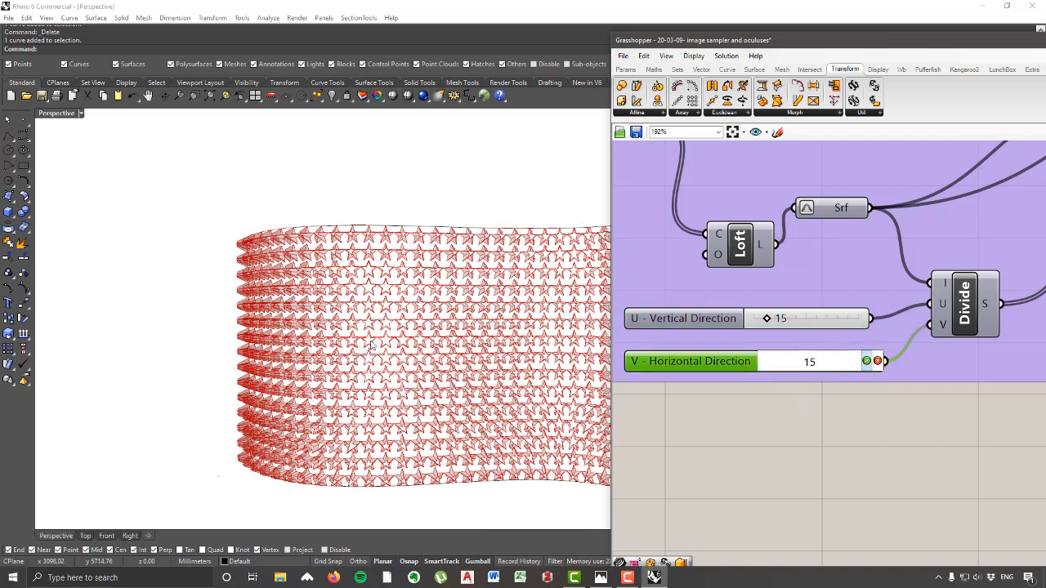
key(Return)
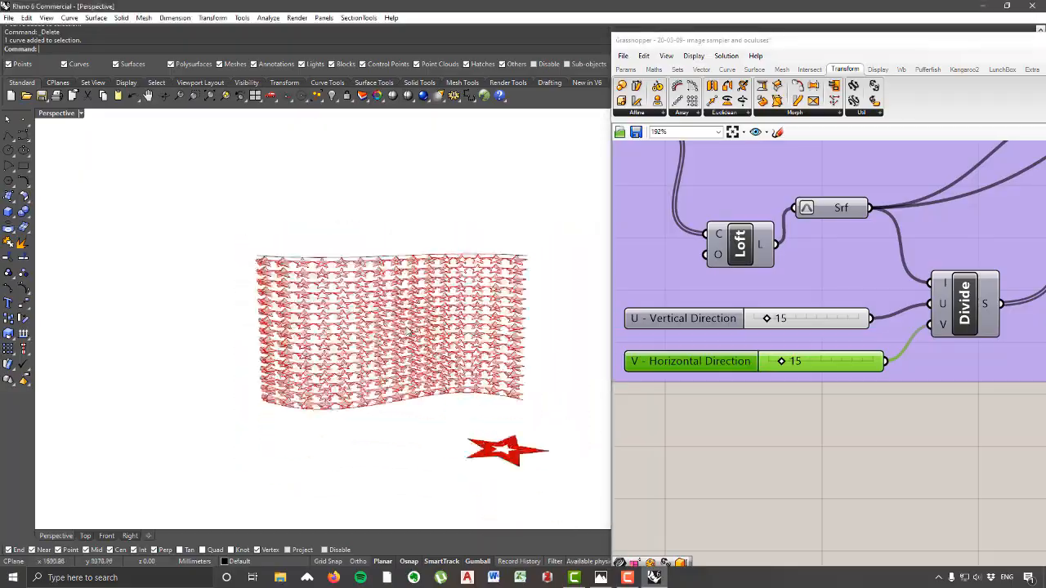
Step: Examine the coarser star pattern on the facade and compare it with the source star
scroll(408, 333, up, 10)
mouse_move(407, 334)
right_down()
mouse_move(419, 347)
mouse_move(422, 338)
right_up()
scroll(421, 337, down, 10)
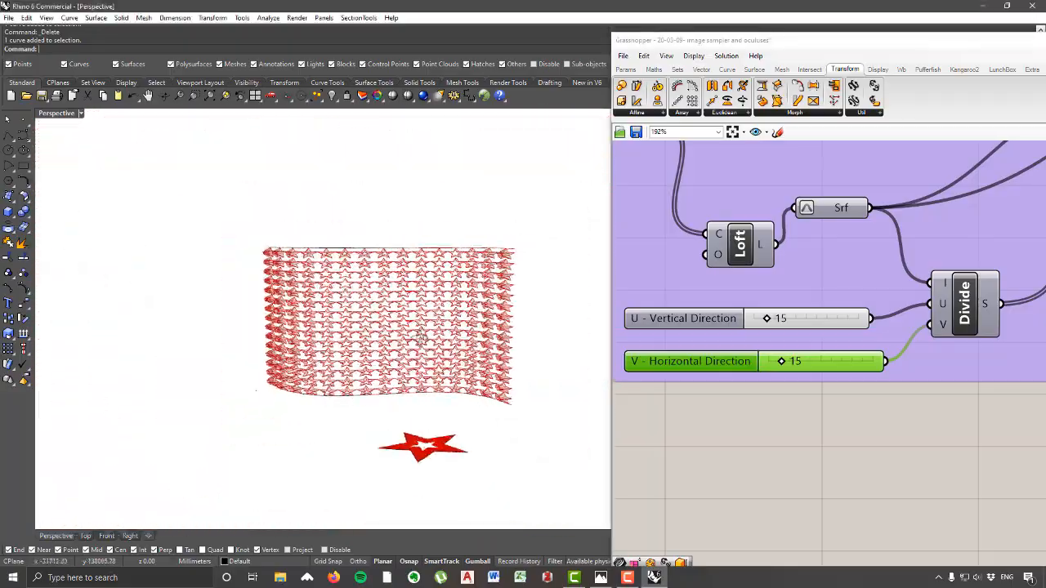
scroll(420, 335, up, 5)
scroll(420, 335, down, 8)
scroll(405, 376, up, 4)
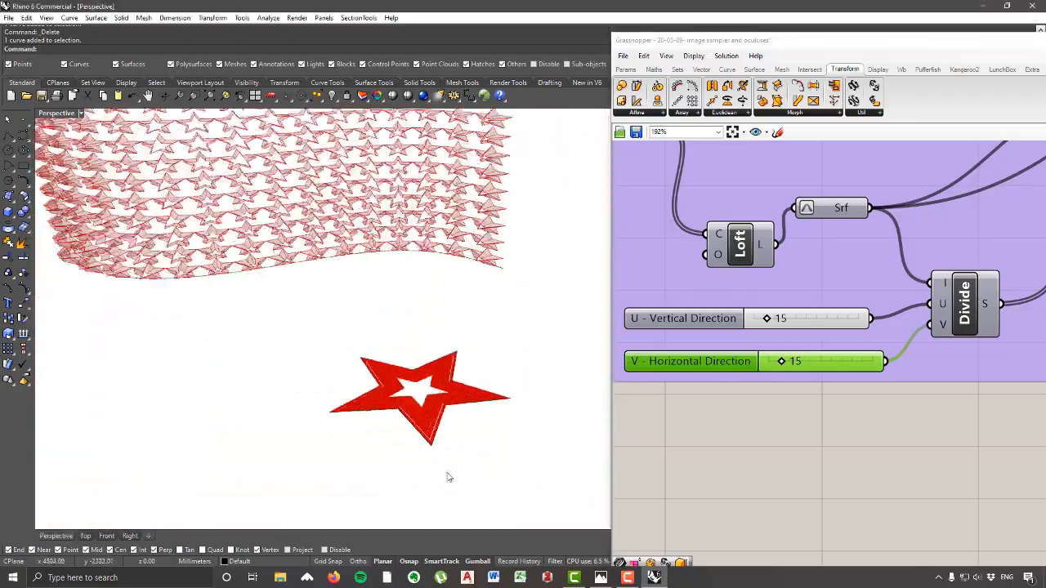
scroll(433, 359, down, 6)
scroll(448, 376, up, 6)
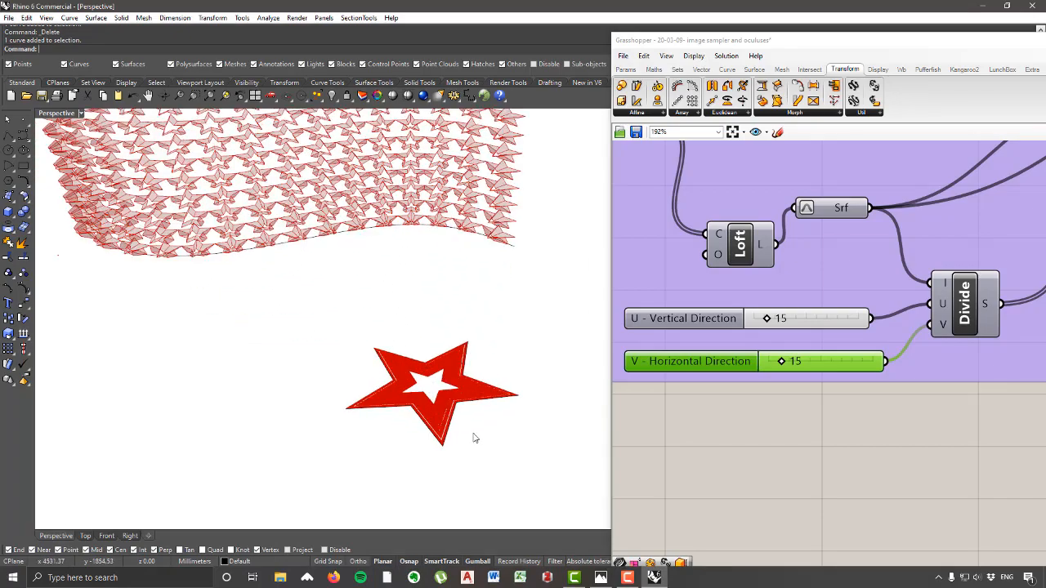
scroll(476, 411, down, 3)
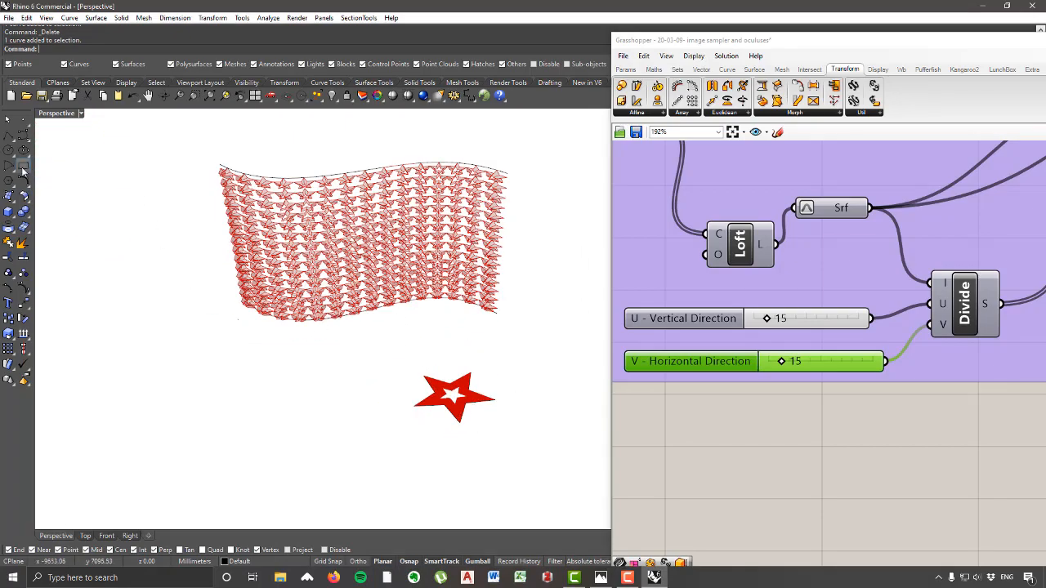
Step: Draw a rectangle freehand beside the star as a base for a new outline, and delete the star curve
click(23, 167)
scroll(532, 369, up, 3)
click(478, 352)
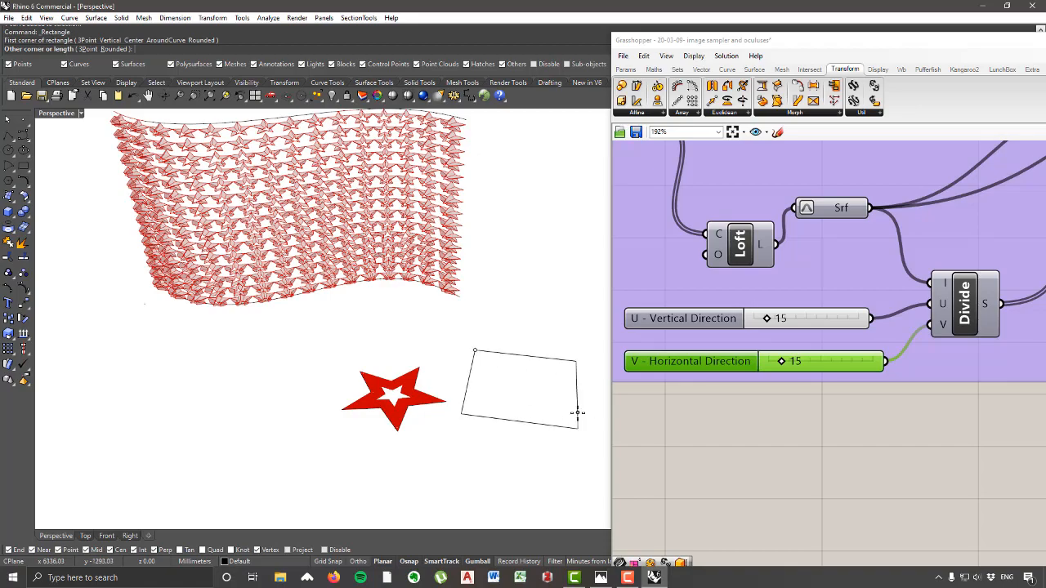
click(577, 415)
scroll(463, 385, up, 5)
scroll(463, 309, down, 5)
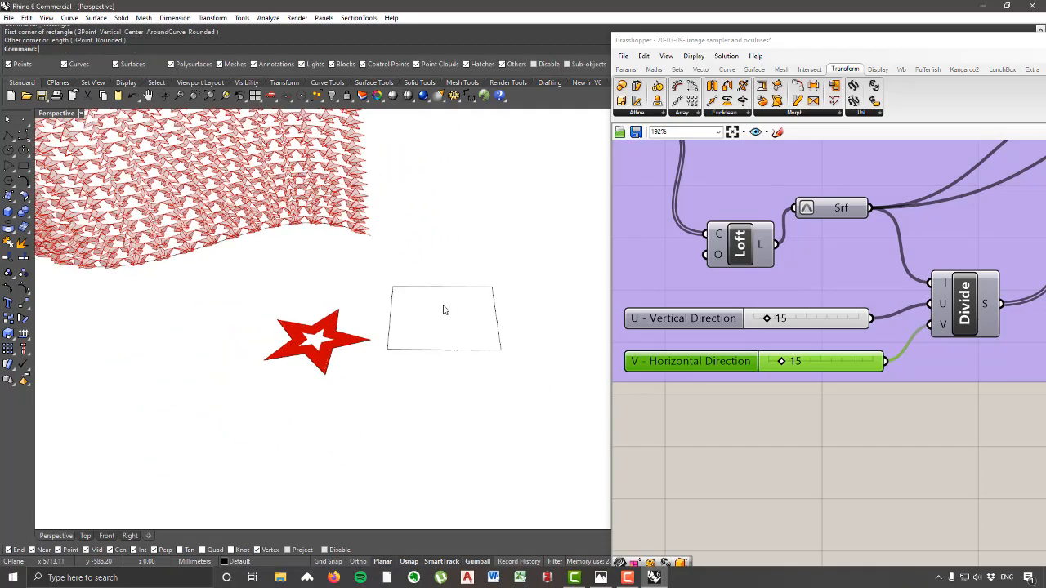
scroll(457, 321, up, 3)
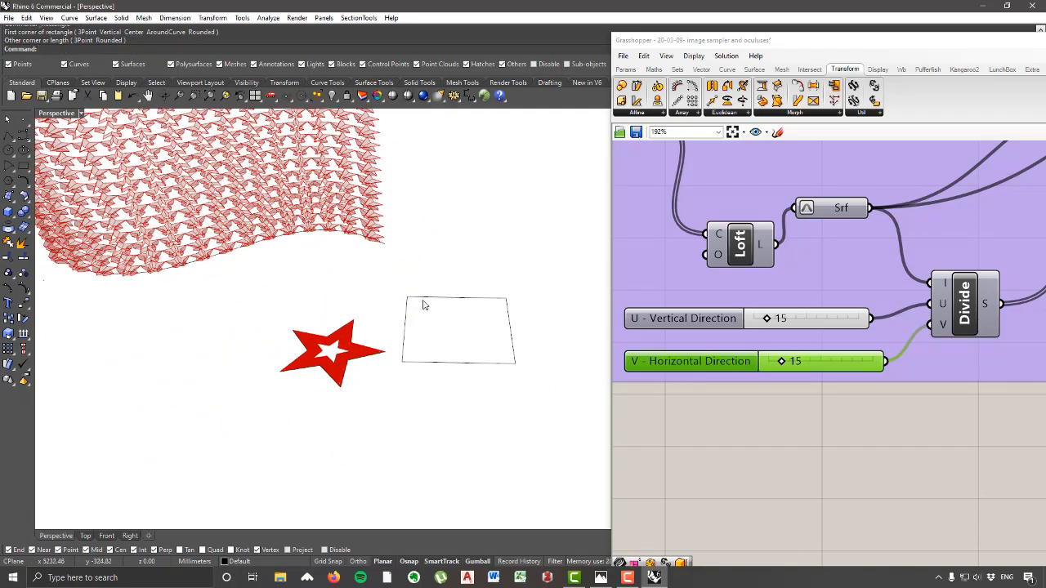
scroll(483, 339, up, 2)
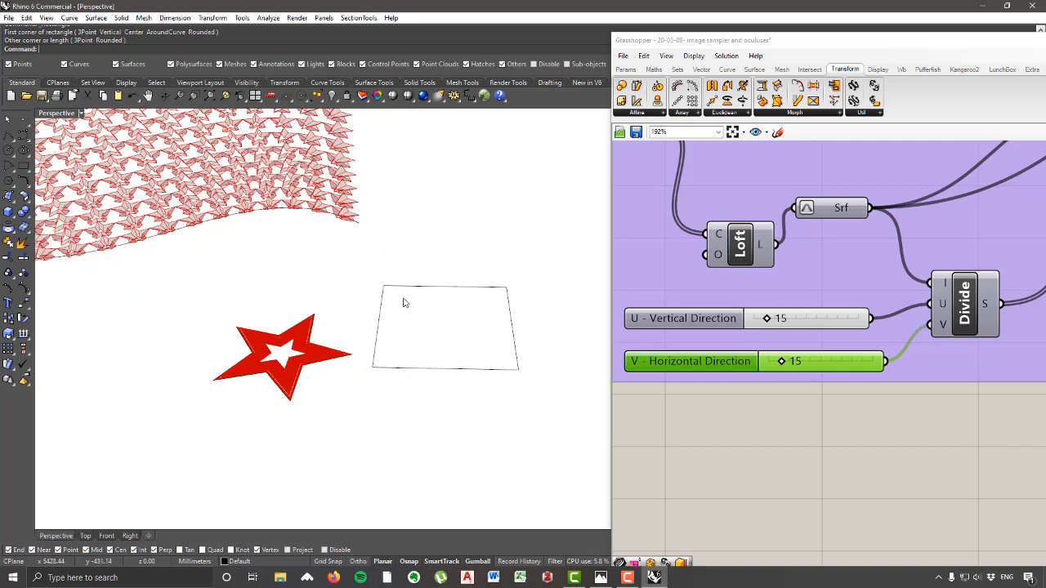
click(334, 363)
key(Delete)
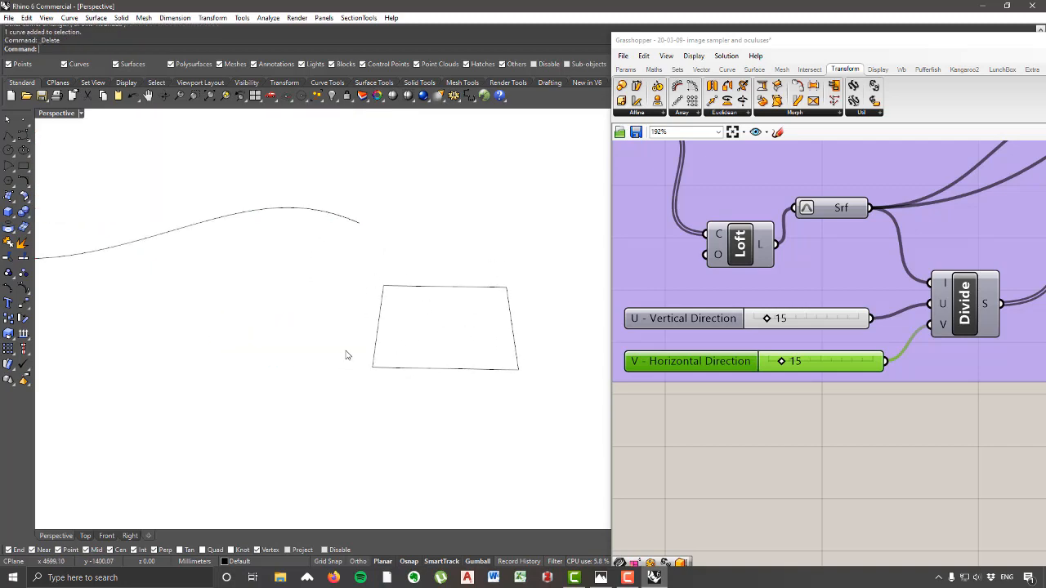
Step: Draw a polyline joining the midpoints of the rectangle's two long edges
scroll(519, 327, up, 3)
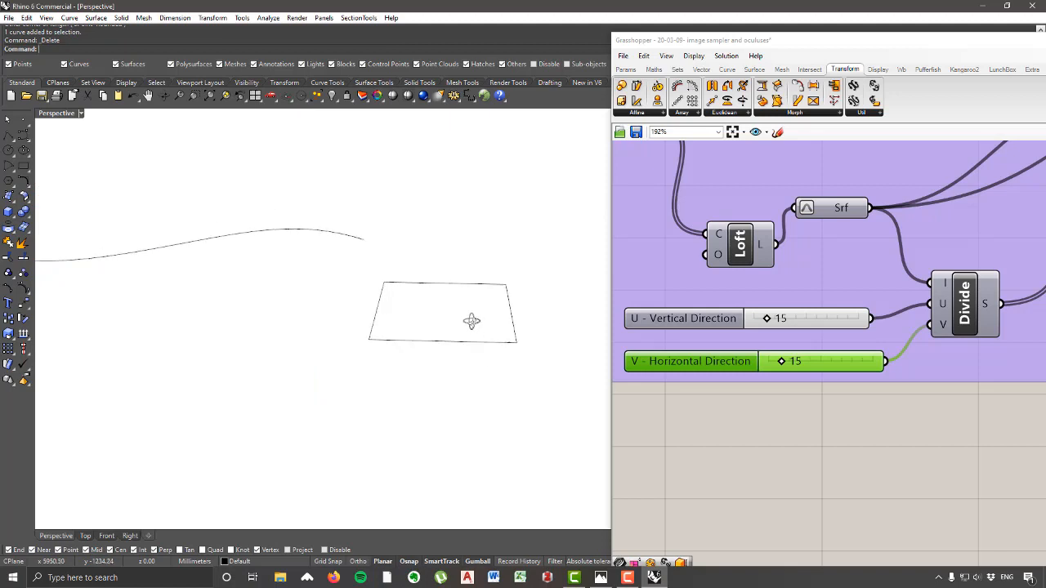
click(8, 134)
click(435, 265)
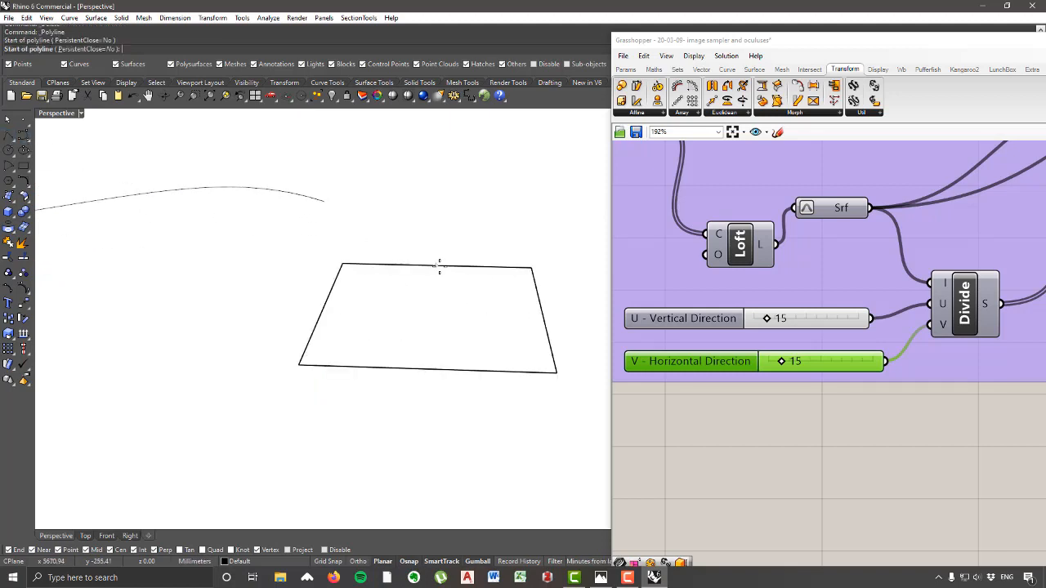
click(429, 369)
key(Return)
Step: Add a perpendicular copy of the midline through its centre so the two lines split the rectangle into quarters
drag(462, 312, 474, 343)
click(438, 324)
right_drag(439, 325, 409, 373)
scroll(408, 374, up, 3)
drag(375, 386, 439, 401)
click(408, 357)
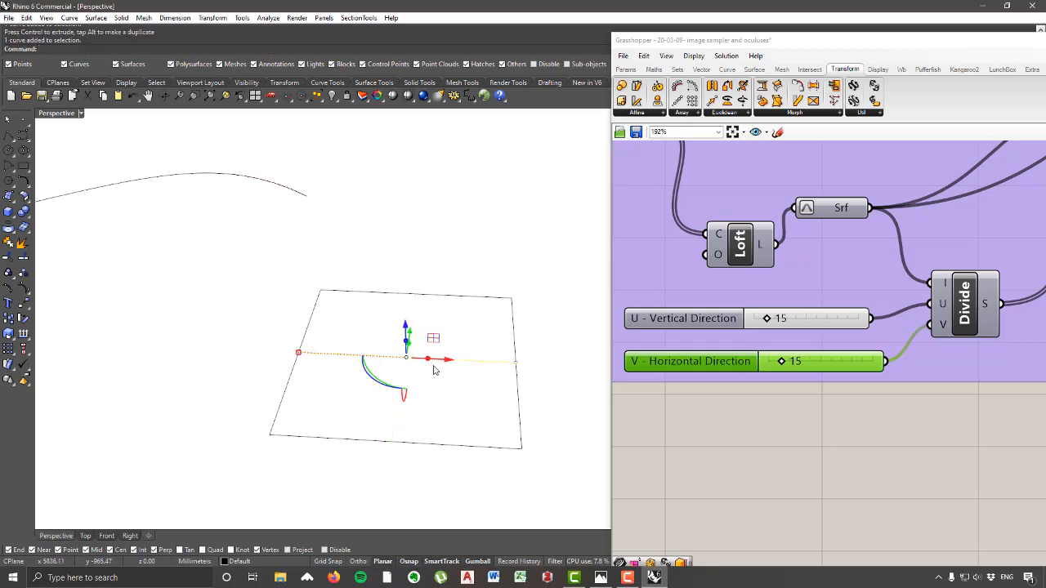
key(ctrl+z)
key(ctrl+v)
key(Escape)
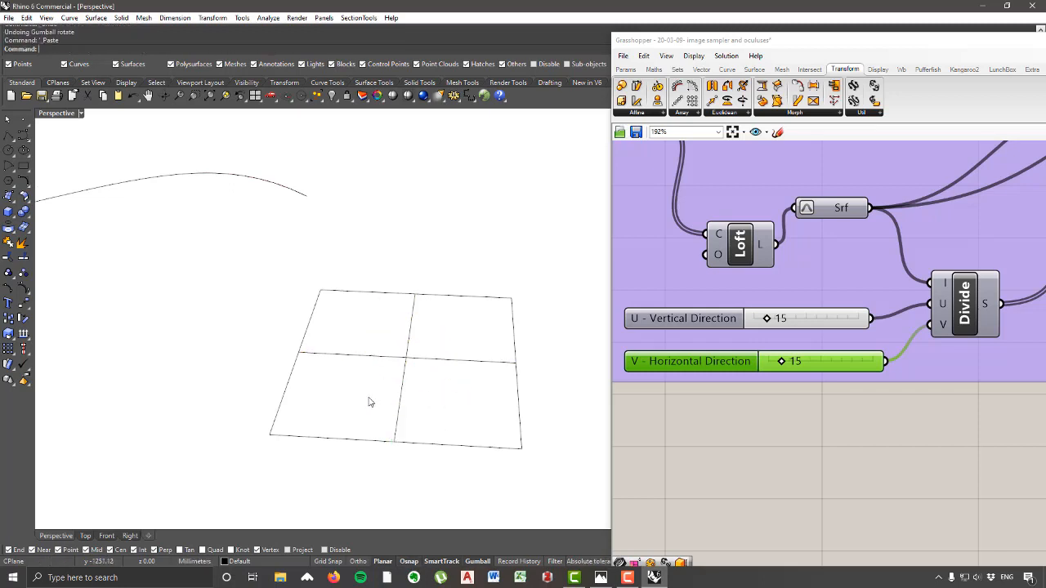
Step: Draw a degree-3 curve through the rectangle's upper-left quarter, from near the upper edge's midpoint to near the left edge's midpoint, and select it
click(26, 140)
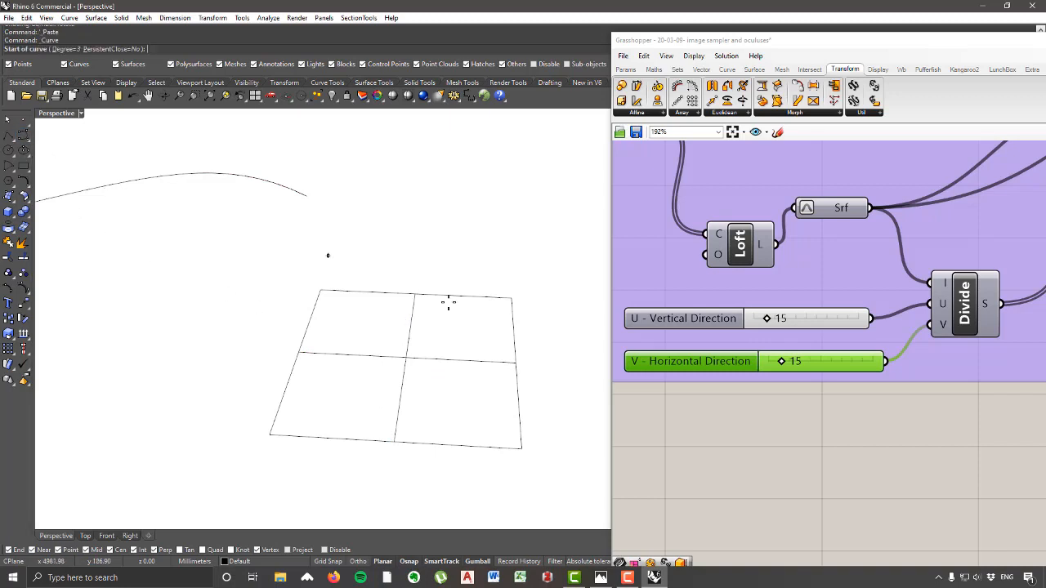
click(400, 293)
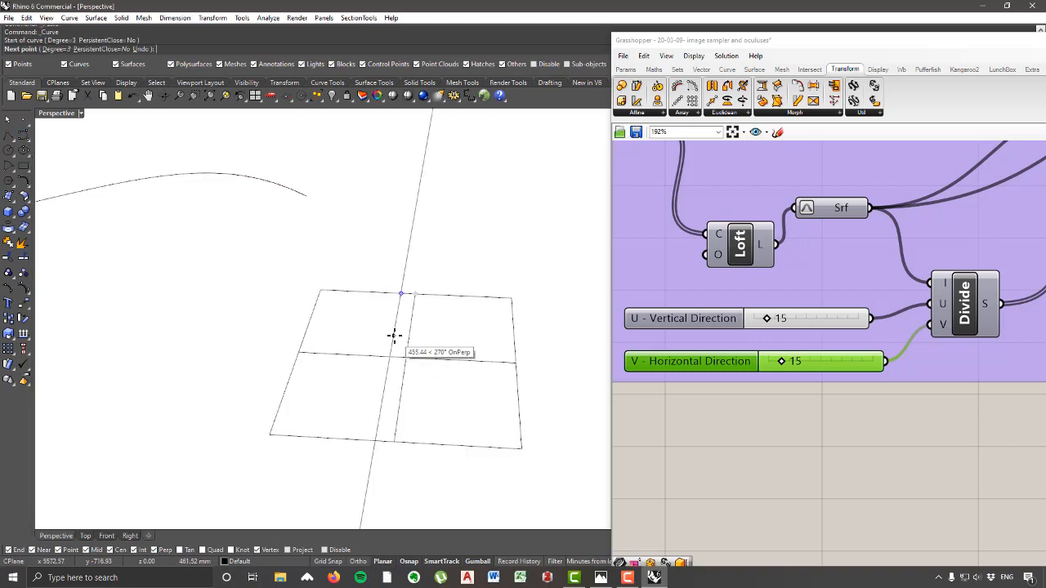
click(393, 335)
click(300, 342)
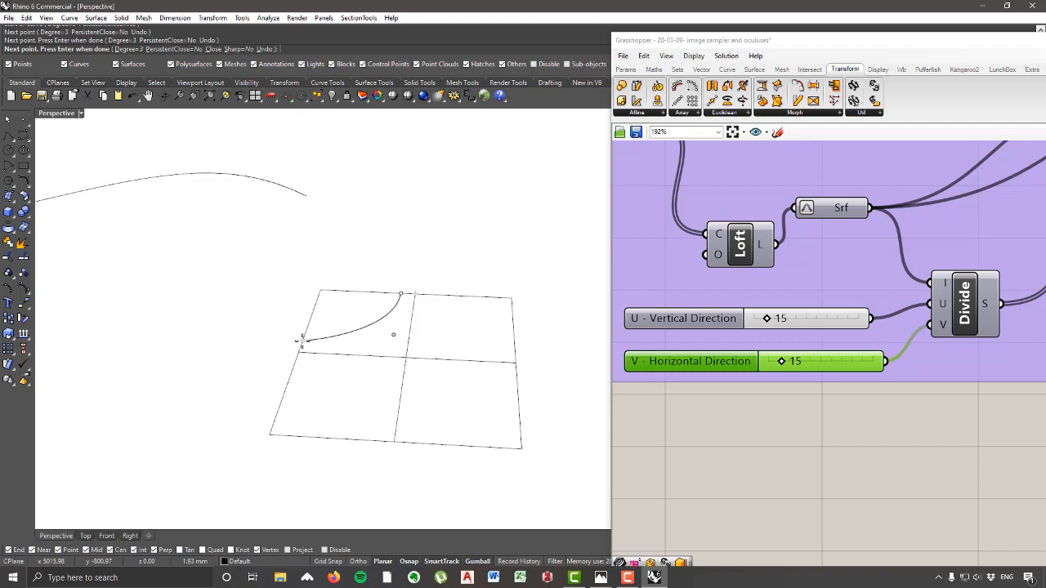
key(Return)
click(352, 332)
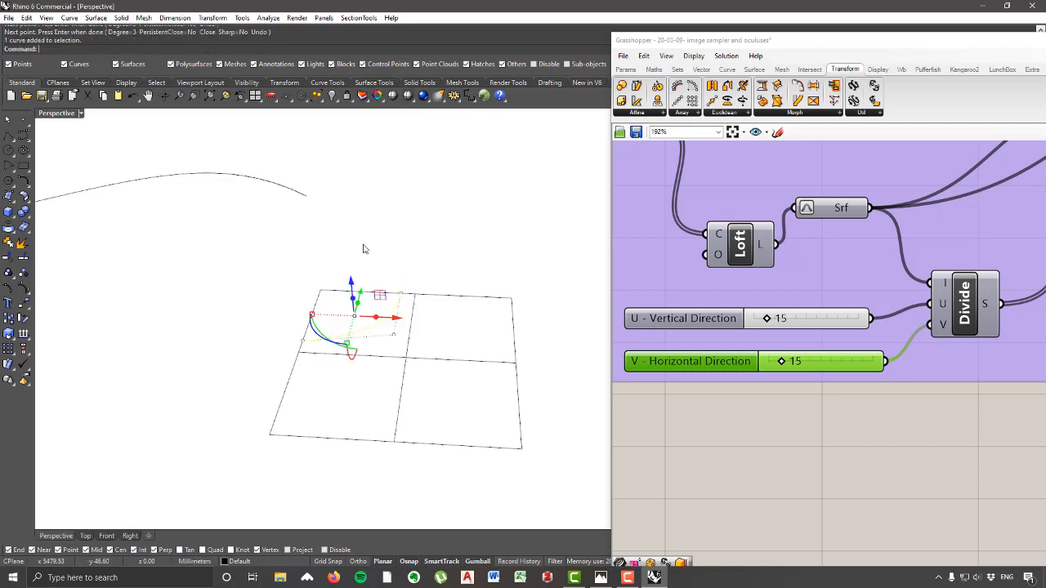
Step: Mirror the corner curve across the rectangle's vertical midline, and mirror both curves across the horizontal midline to fill all four quarters
click(213, 17)
click(249, 101)
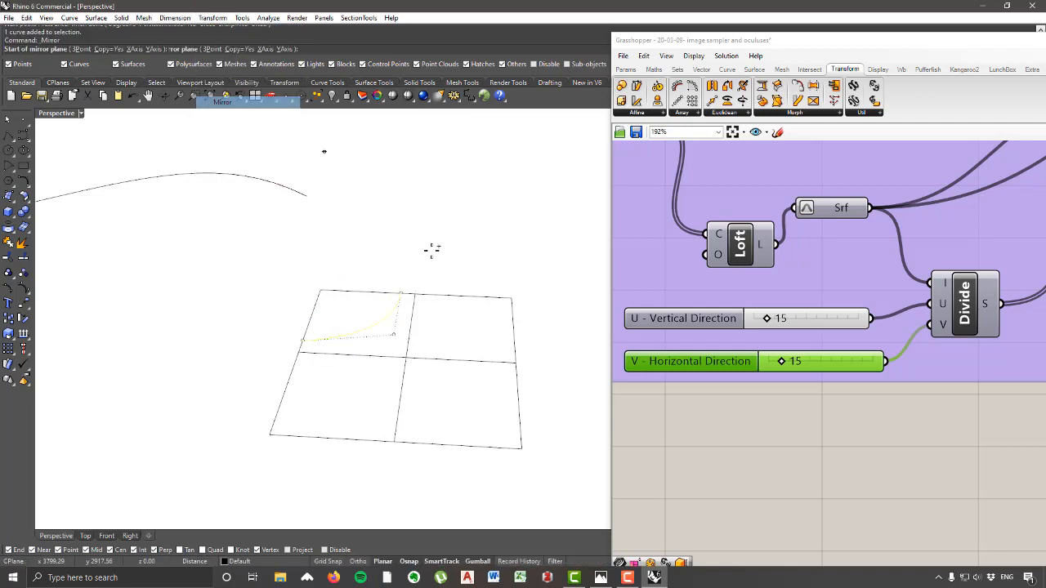
click(415, 294)
click(406, 390)
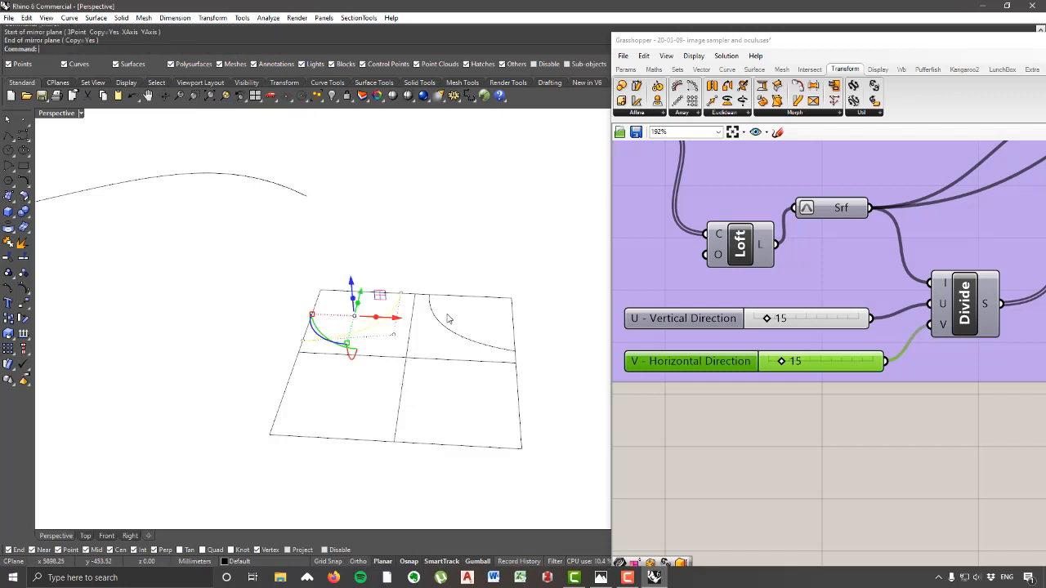
shift+click(432, 337)
key(Return)
click(434, 432)
click(441, 357)
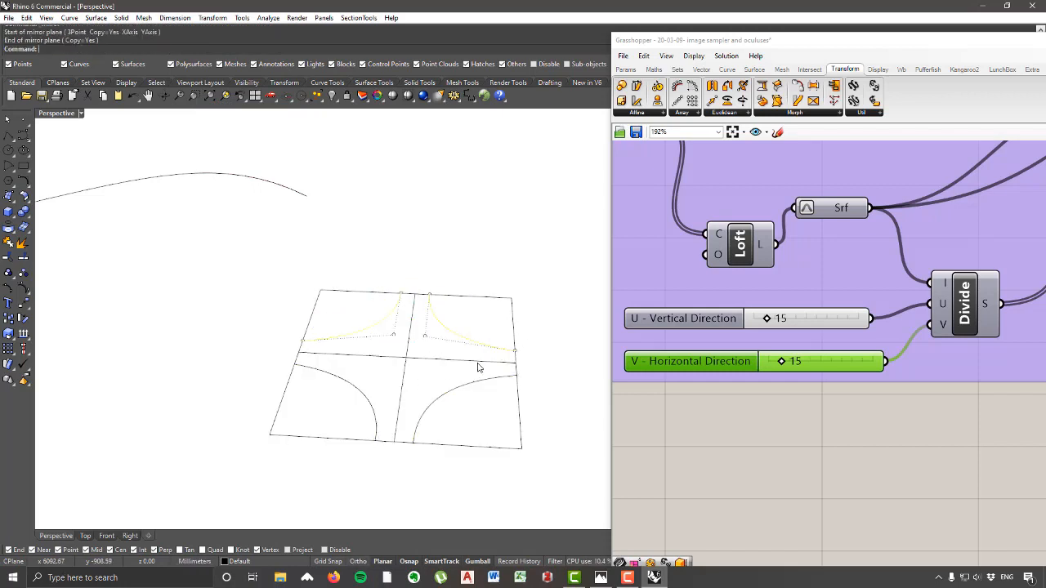
Step: Start a Curve Boolean on the rectangle, midlines and four curves, and pick the four inner regions between the curves
drag(612, 401, 594, 401)
mouse_move(554, 472)
mouse_down()
mouse_move(276, 273)
mouse_move(233, 263)
mouse_up()
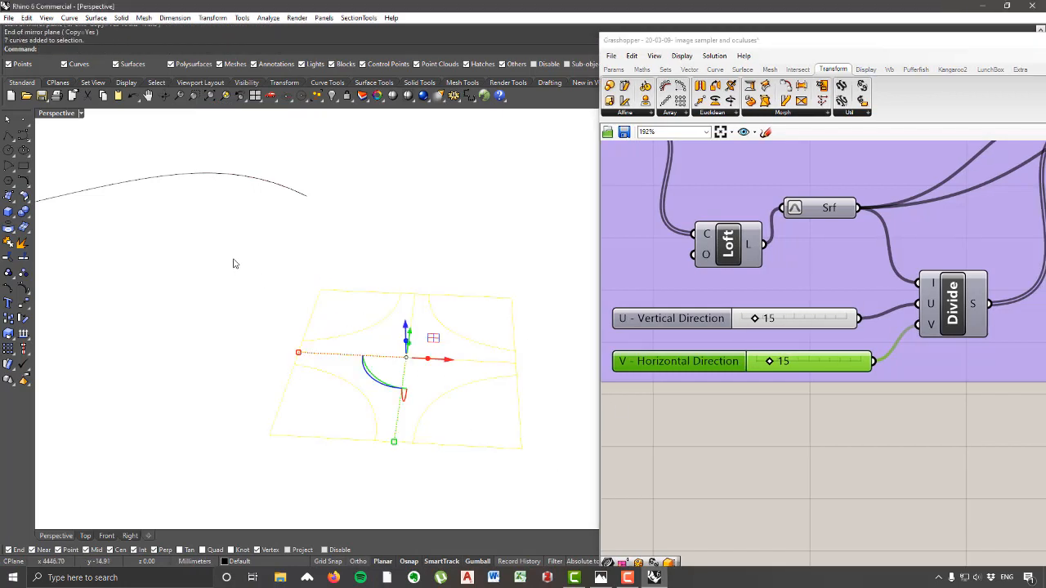
click(27, 184)
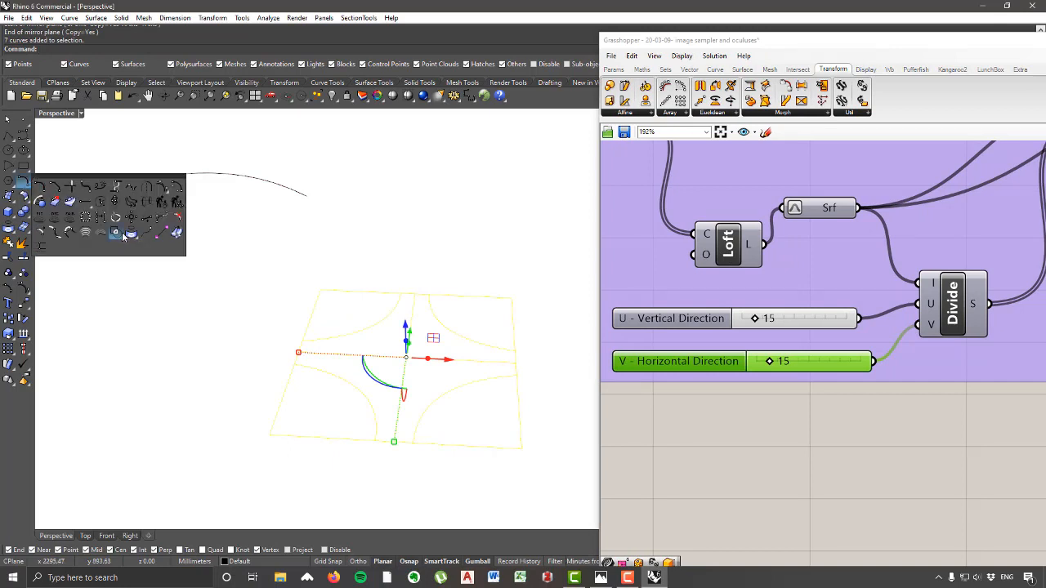
click(123, 236)
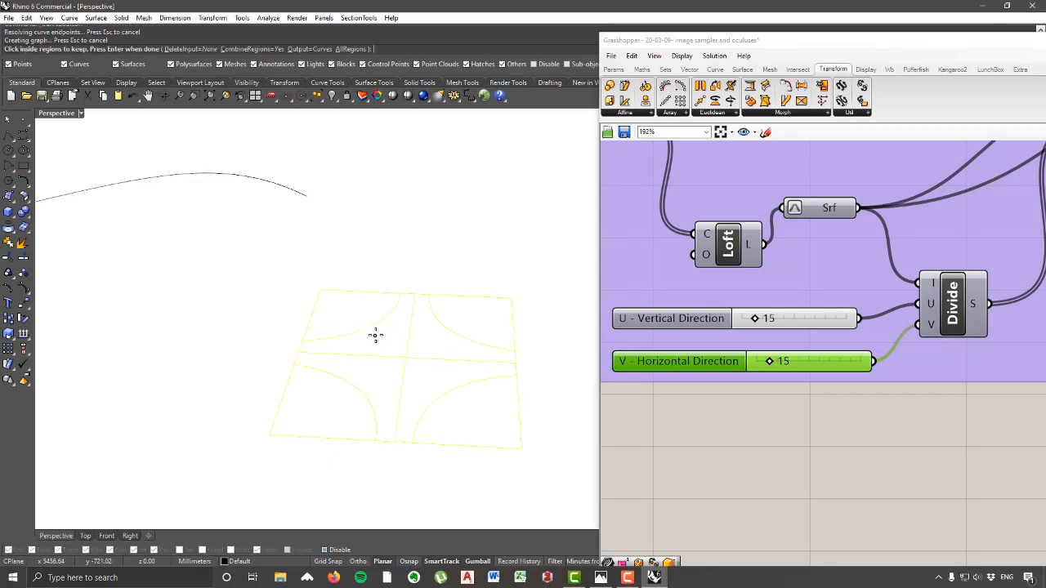
click(375, 335)
click(462, 331)
click(445, 392)
click(381, 373)
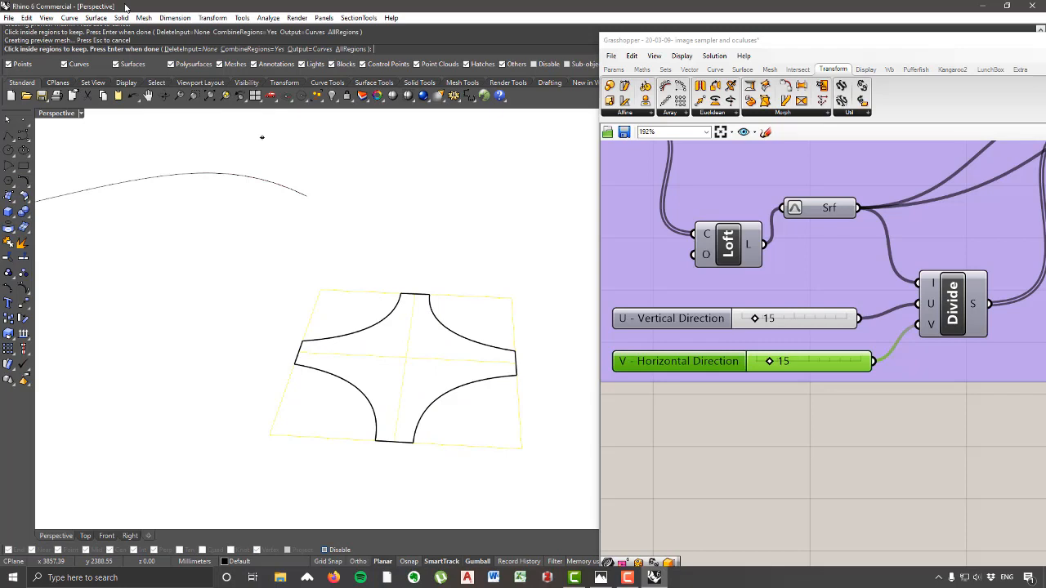
Step: Set the Curve Boolean to delete all input curves and complete the combined four-armed outline
click(182, 49)
click(116, 49)
right_drag(474, 302, 373, 327)
right_click(406, 340)
scroll(407, 340, up, 3)
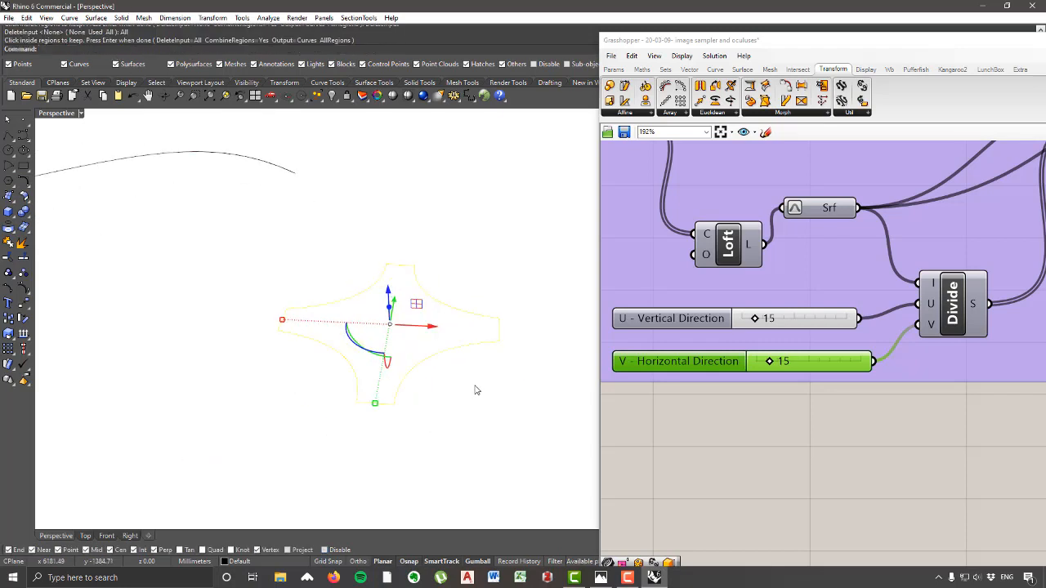
key(Escape)
Step: Assign the new four-armed outline as the single curve of the Occulus Outer Shape parameter in Grasshopper
scroll(789, 313, down, 4)
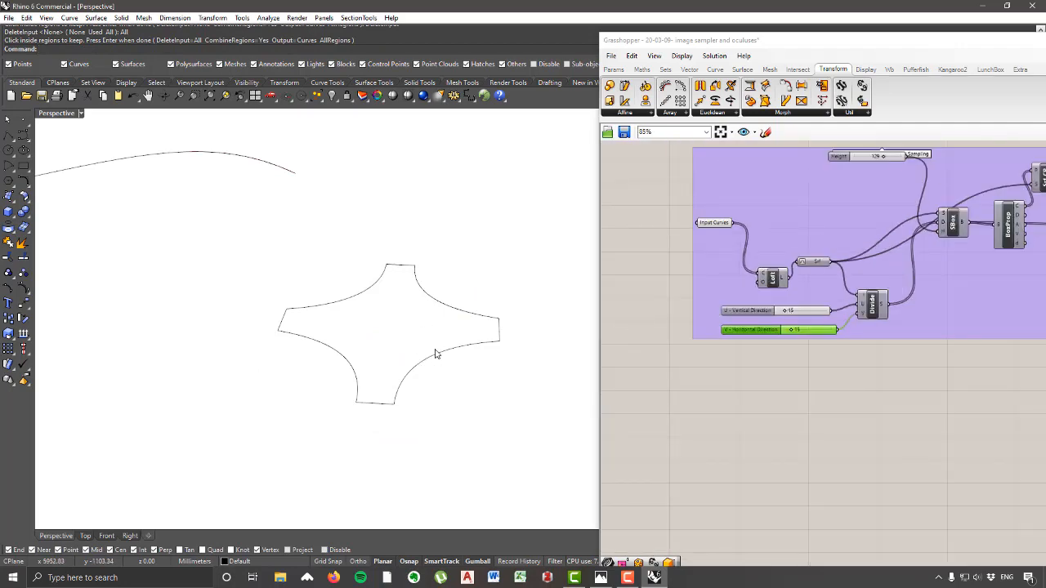
click(449, 353)
scroll(821, 265, down, 5)
right_drag(883, 268, 679, 252)
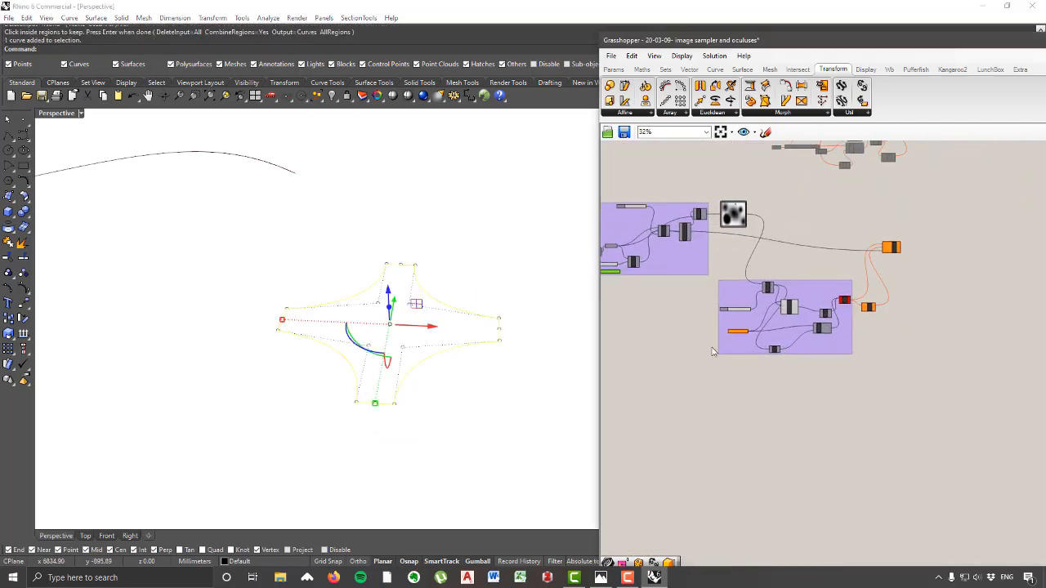
scroll(711, 348, up, 4)
right_click(790, 299)
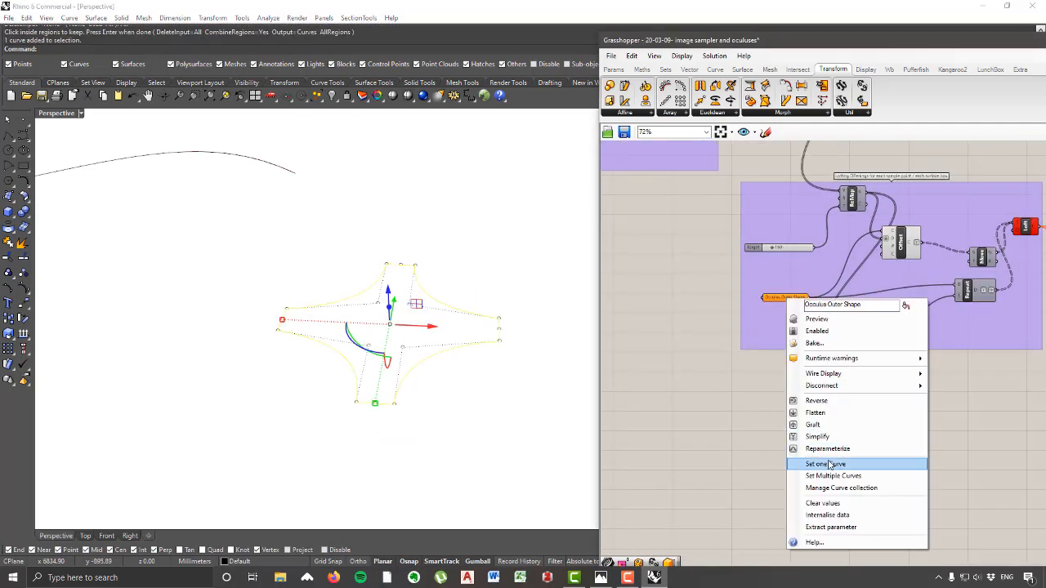
click(830, 462)
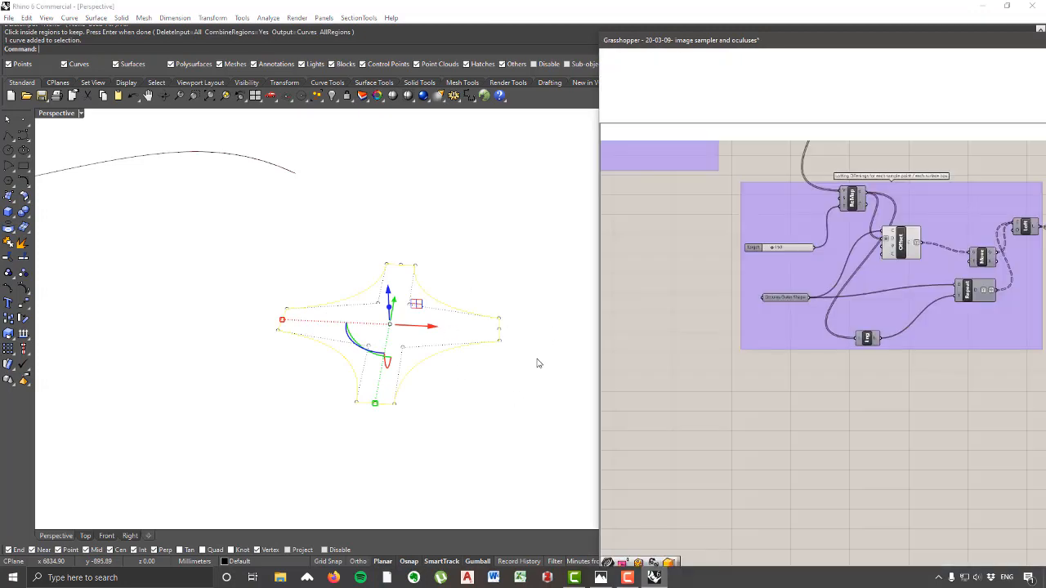
Step: Inspect the openings on the facade and the nested offsets inside the four-armed outline
scroll(536, 363, down, 9)
right_drag(416, 362, 362, 300)
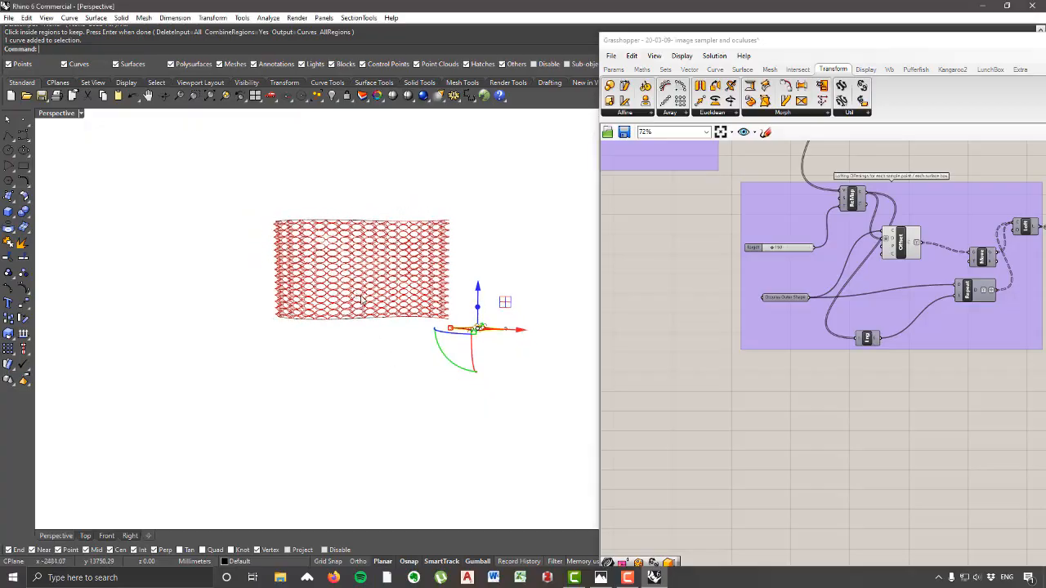
scroll(362, 300, up, 10)
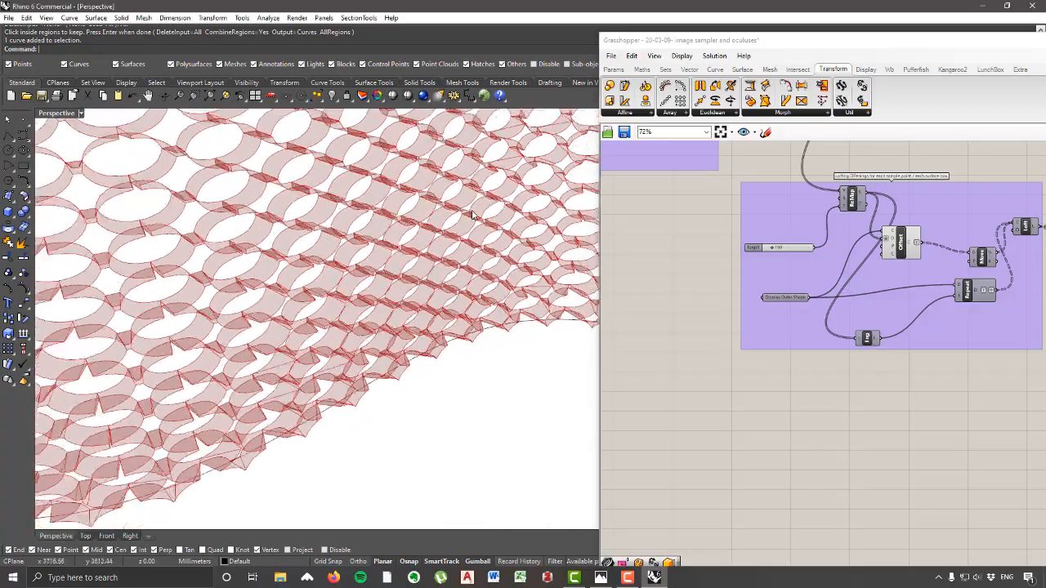
scroll(472, 215, down, 8)
right_drag(471, 215, 499, 220)
scroll(501, 223, up, 10)
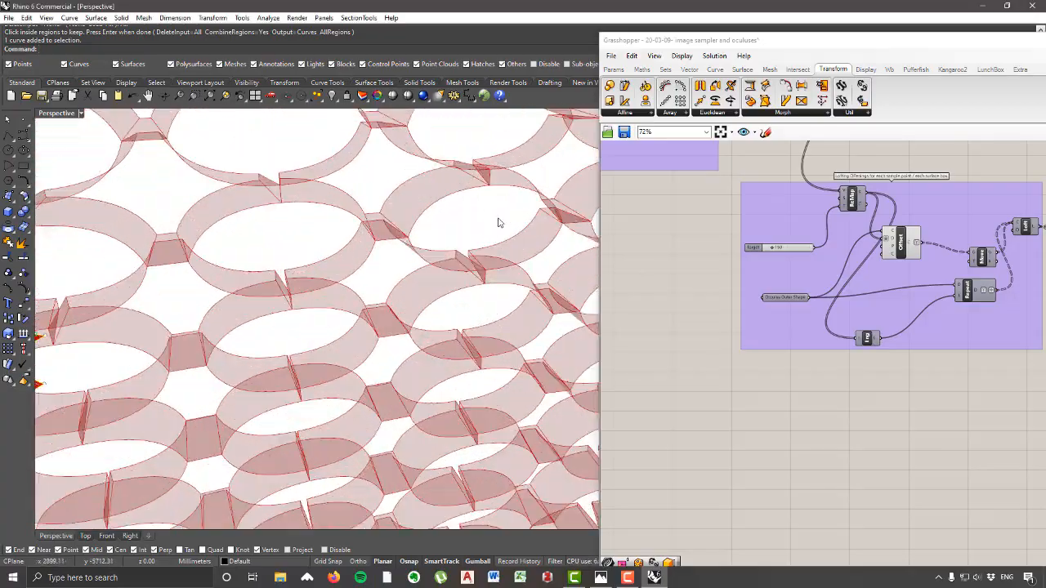
scroll(500, 222, down, 10)
right_drag(256, 245, 273, 270)
scroll(282, 260, up, 12)
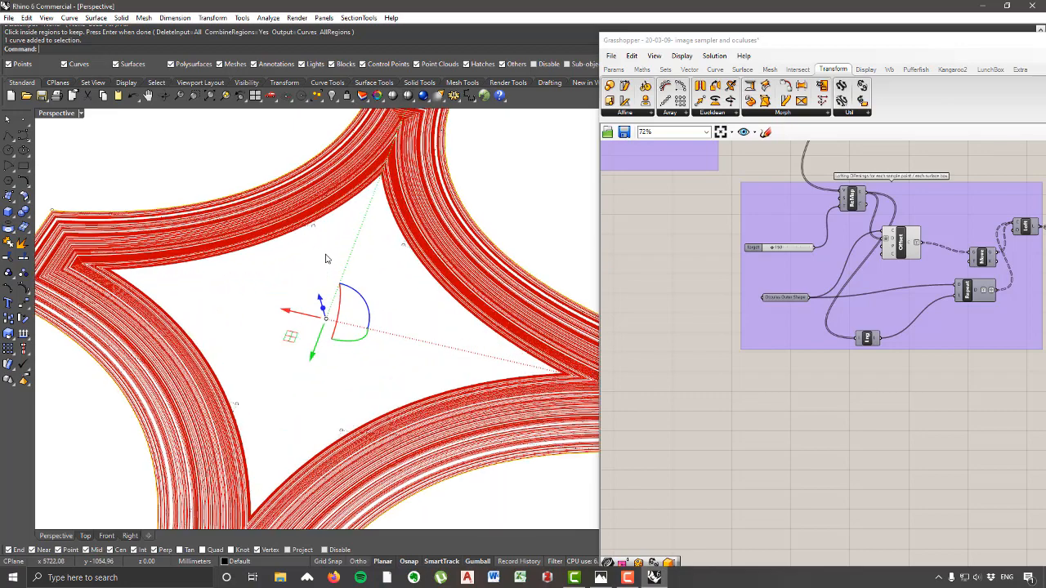
Step: Set the Target slider for the oculus offsets to 300
scroll(802, 242, up, 5)
double_click(794, 255)
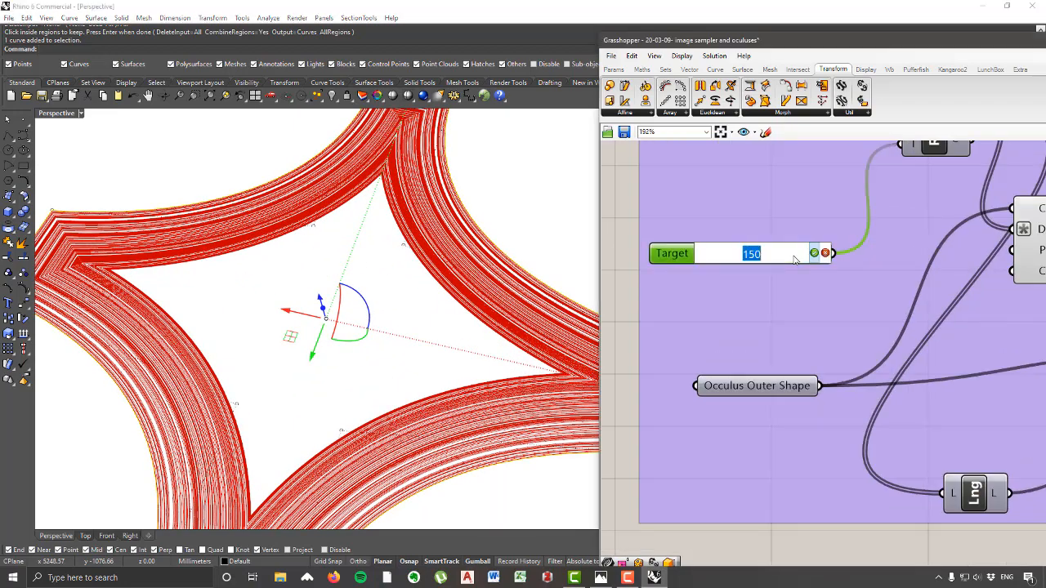
text(300)
key(Return)
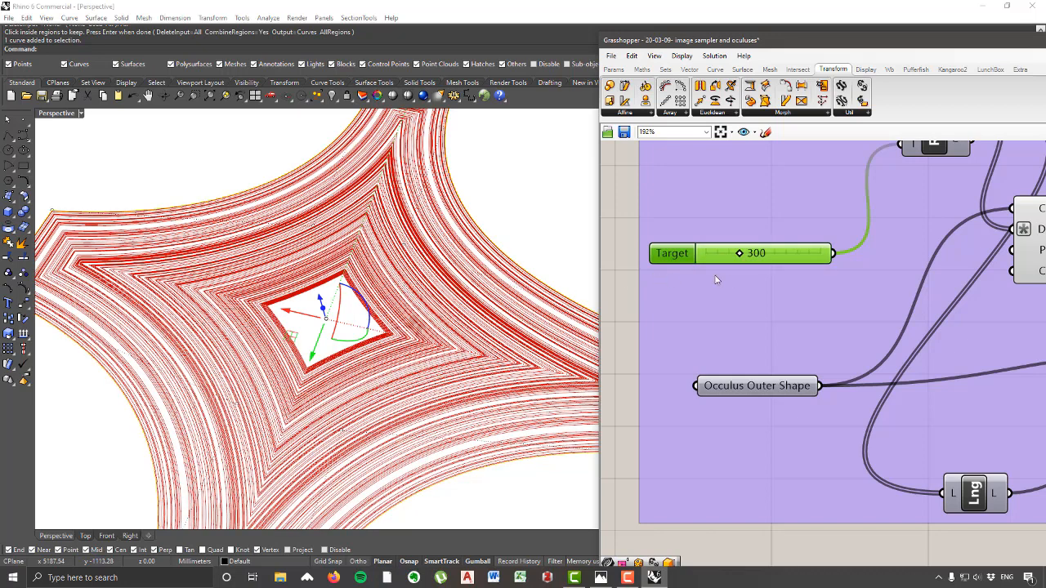
Step: Set the Target slider for the oculus offsets to 340
double_click(793, 260)
text(340)
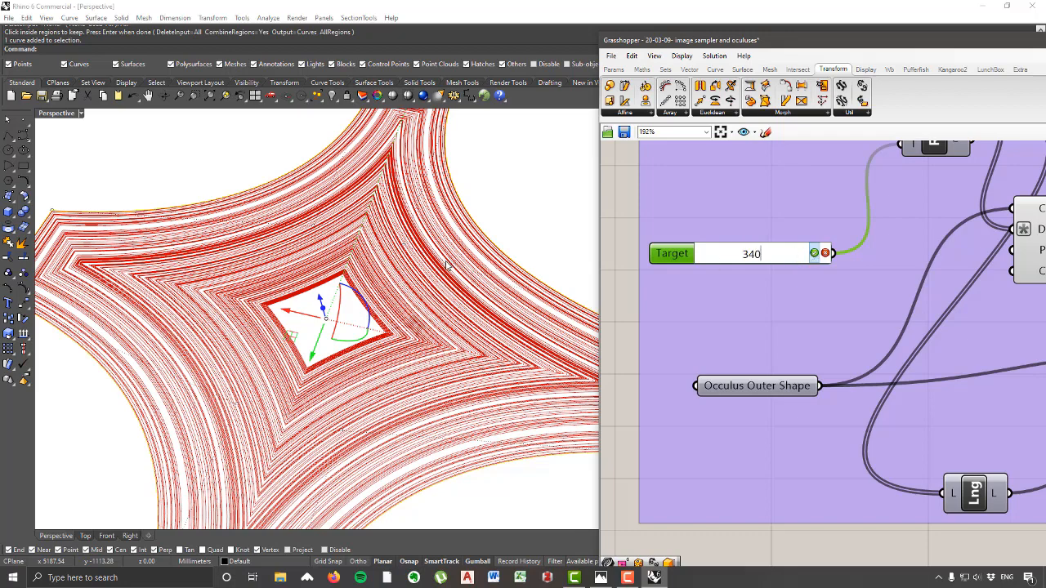
key(Return)
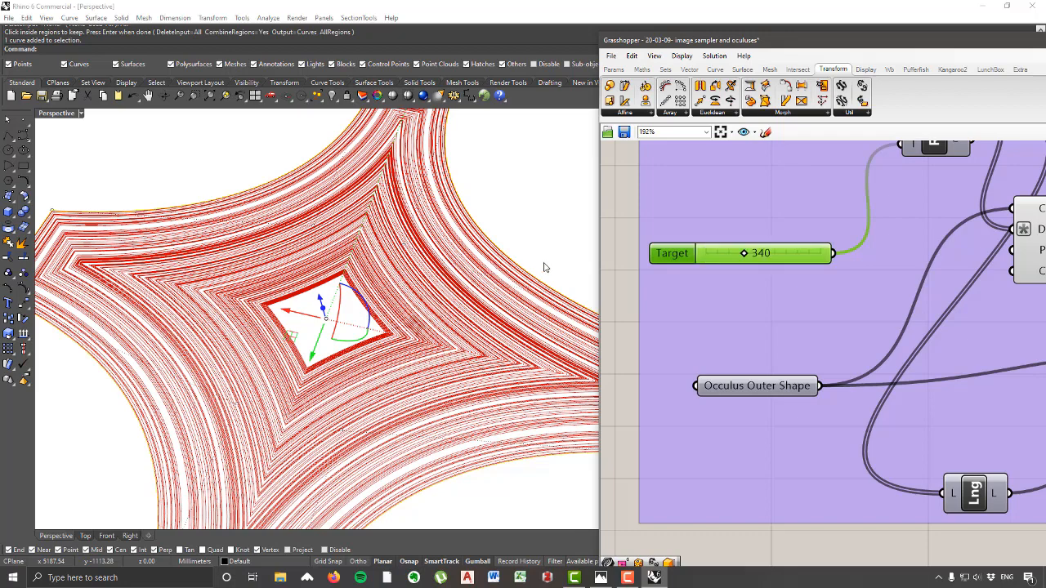
Step: Examine the facade's morphed openings from several angles, both as a whole and up close
scroll(544, 267, down, 10)
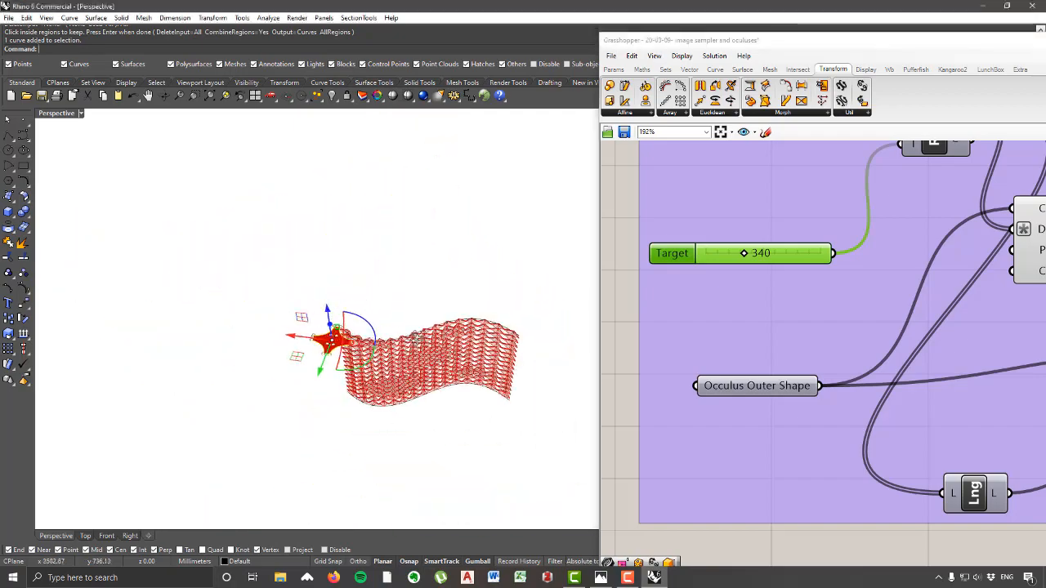
scroll(416, 340, up, 8)
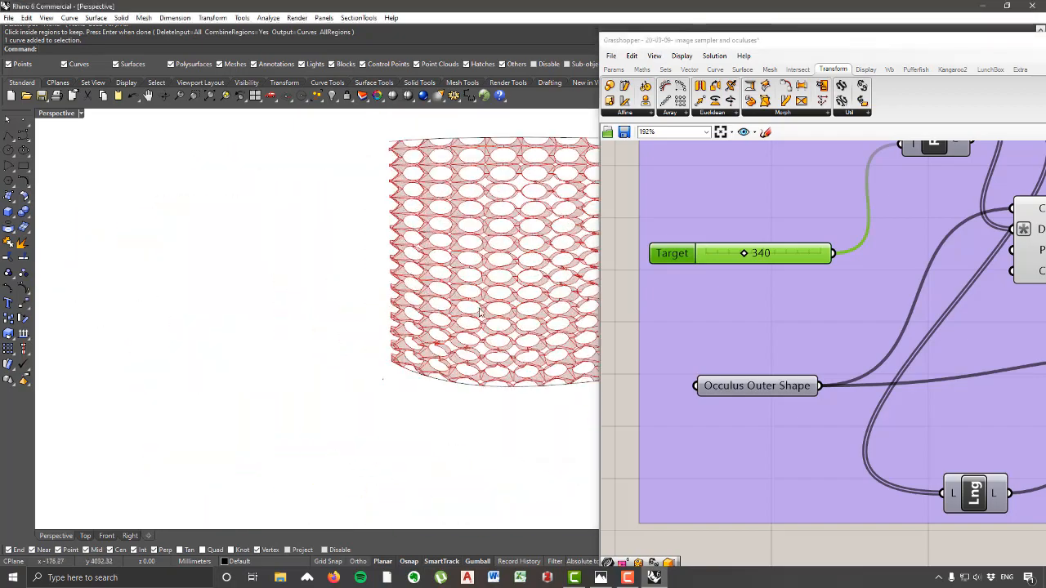
scroll(408, 319, up, 8)
right_drag(411, 297, 458, 299)
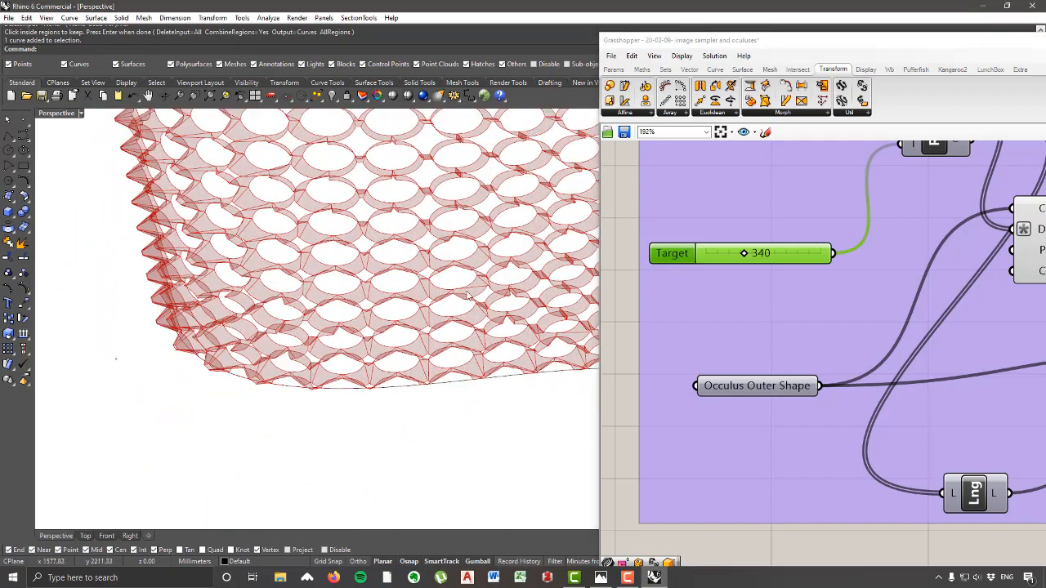
scroll(507, 250, down, 5)
scroll(491, 220, up, 5)
scroll(459, 208, down, 7)
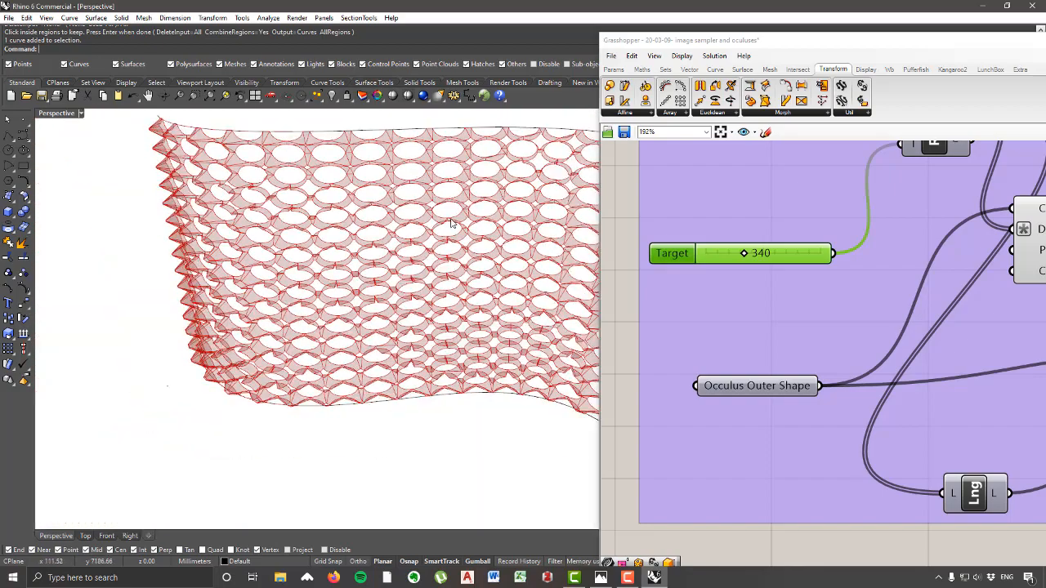
scroll(483, 248, up, 10)
scroll(472, 237, down, 5)
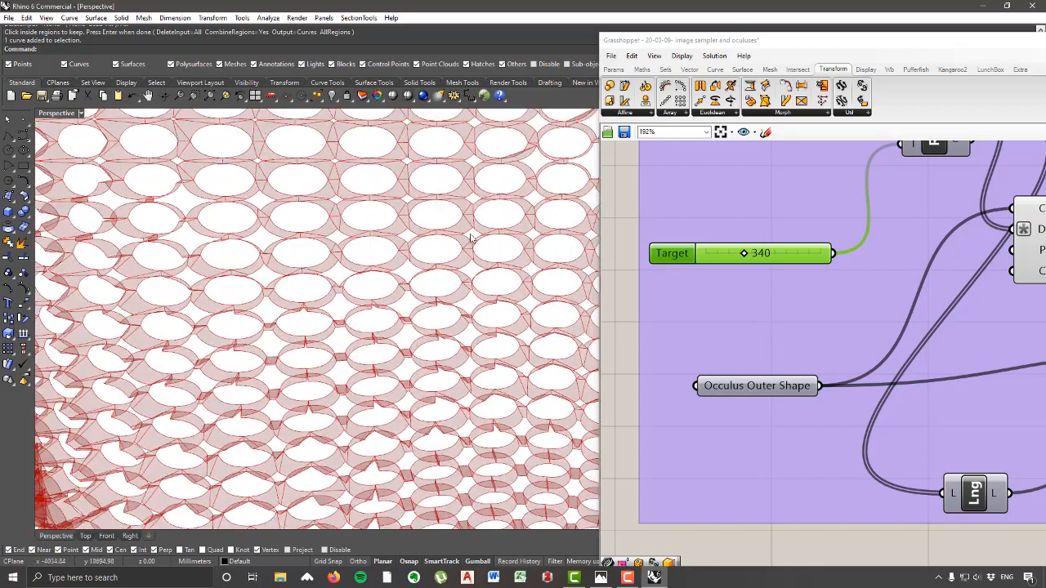
scroll(460, 343, down, 3)
scroll(442, 286, up, 10)
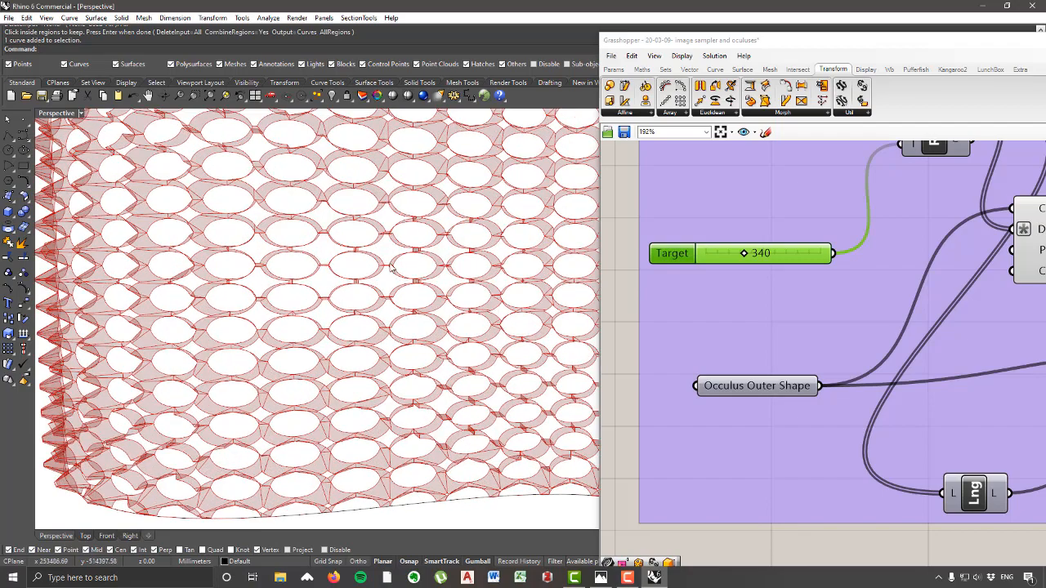
scroll(433, 272, down, 8)
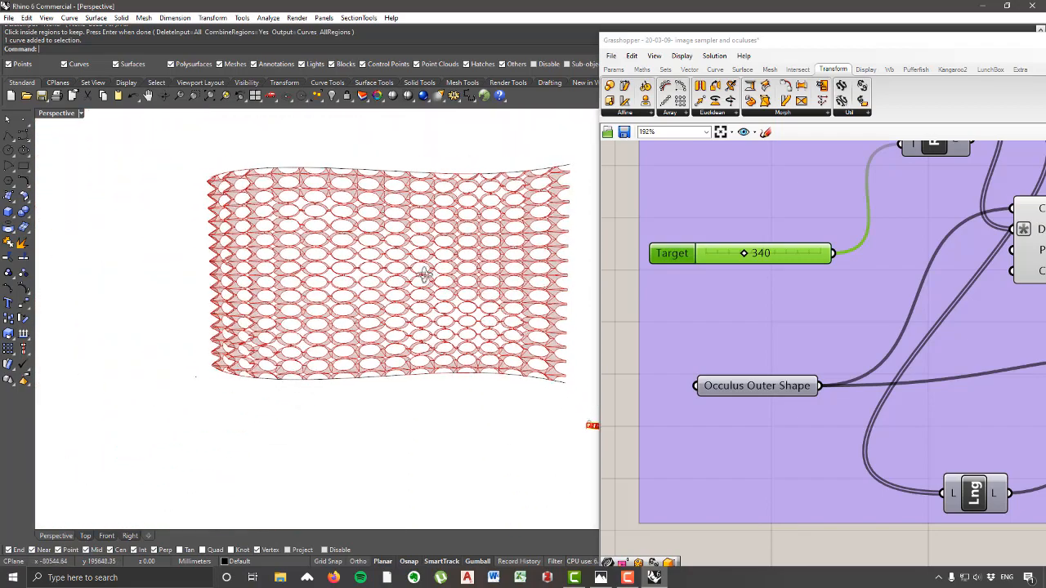
scroll(490, 251, up, 8)
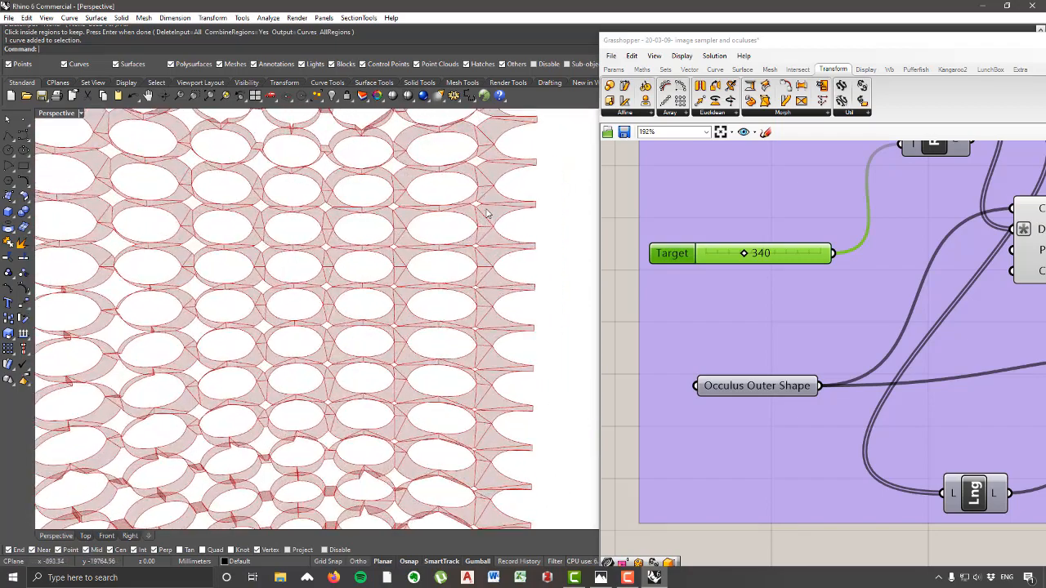
scroll(440, 204, down, 8)
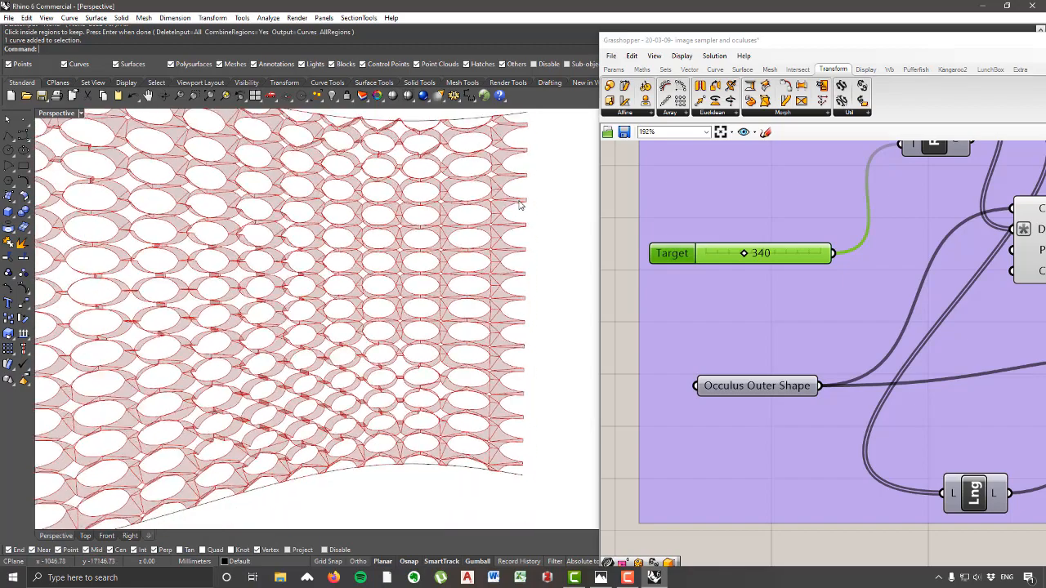
scroll(406, 250, down, 5)
Step: Examine the four-armed outline and its nested offset curves in the viewport, and select the outline
right_drag(407, 250, 343, 232)
scroll(343, 232, up, 4)
scroll(395, 340, down, 6)
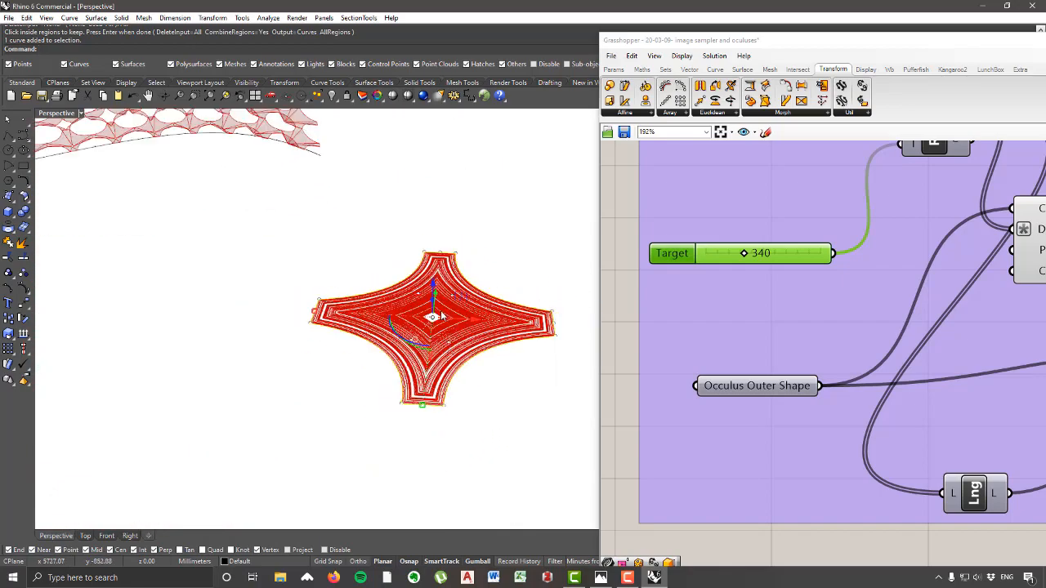
scroll(428, 319, up, 4)
scroll(393, 300, up, 1)
scroll(425, 318, down, 6)
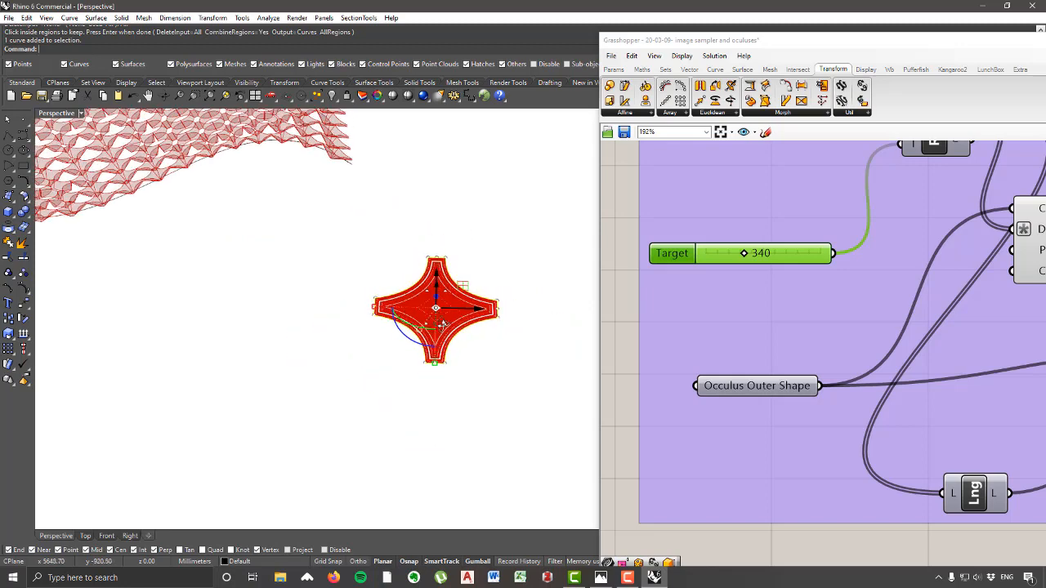
scroll(433, 311, up, 5)
click(483, 255)
click(394, 232)
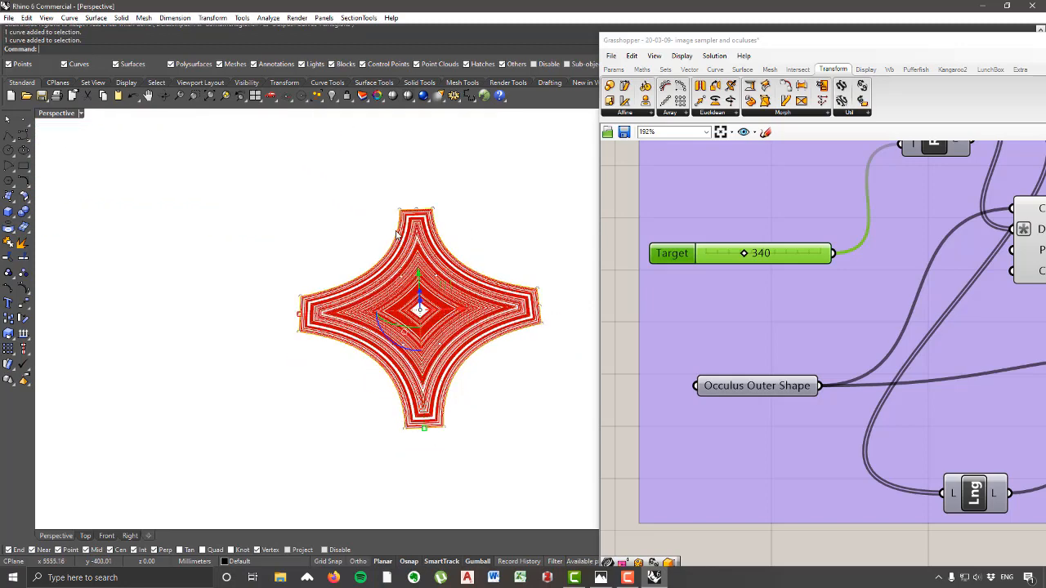
scroll(407, 236, down, 4)
scroll(710, 288, down, 2)
Step: Turn off the preview of the oculus lofting group together with the bounding box and morph components, and isolate the outline in view
scroll(711, 290, down, 5)
right_click(777, 439)
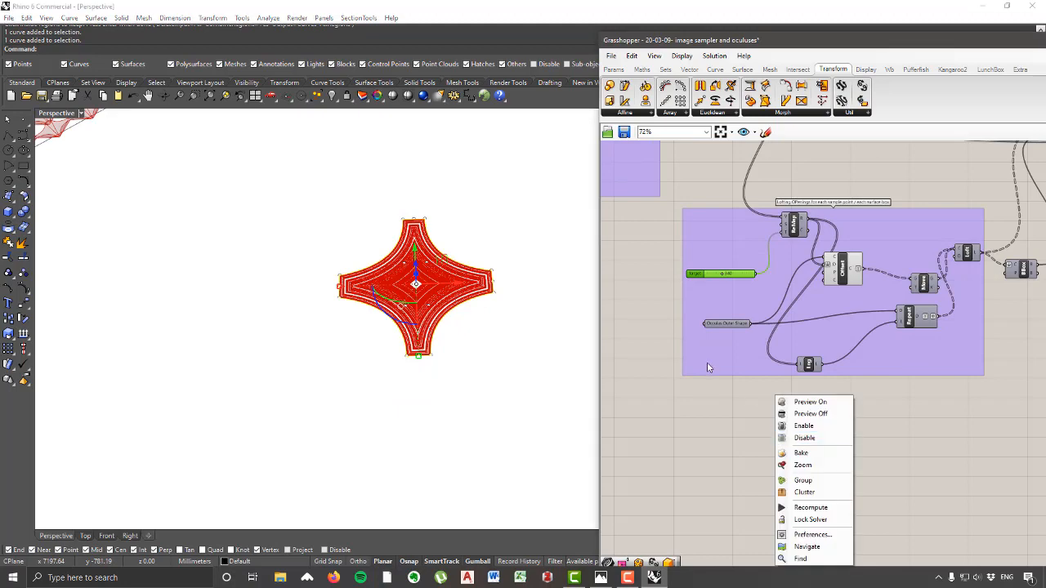
click(710, 371)
scroll(740, 402, down, 6)
drag(986, 456, 736, 293)
scroll(736, 296, up, 3)
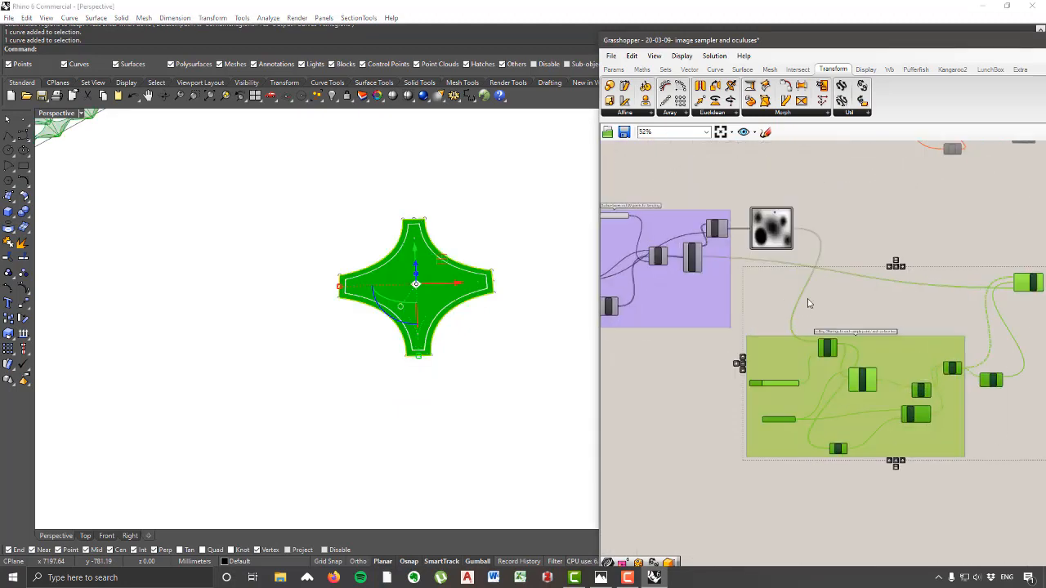
right_click(791, 296)
click(830, 317)
scroll(425, 296, up, 6)
click(361, 253)
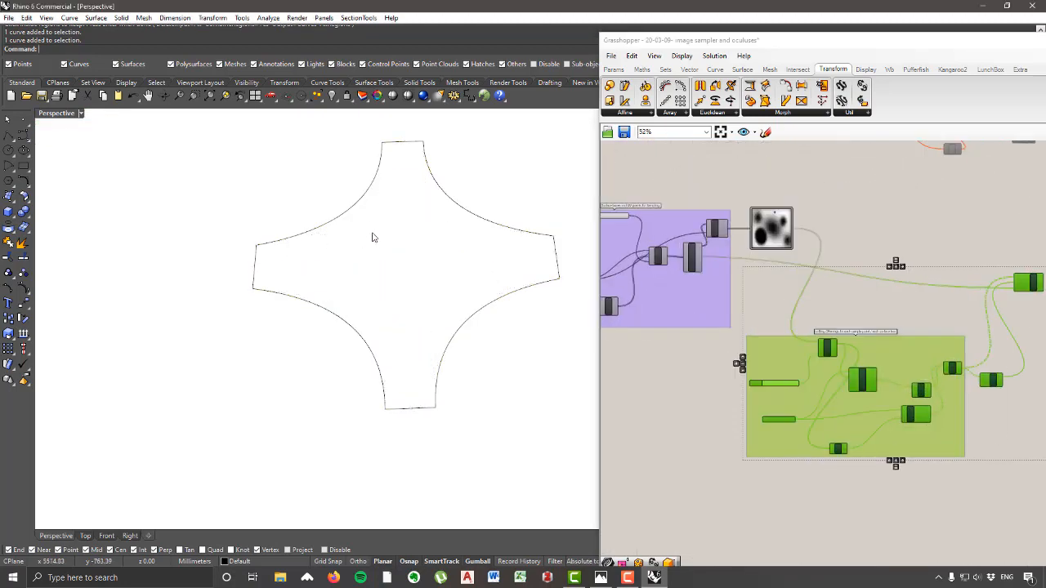
Step: Draw a rectangle enclosing the four-armed outline so that its edges meet the ends of the arms
scroll(417, 235, down, 4)
click(382, 212)
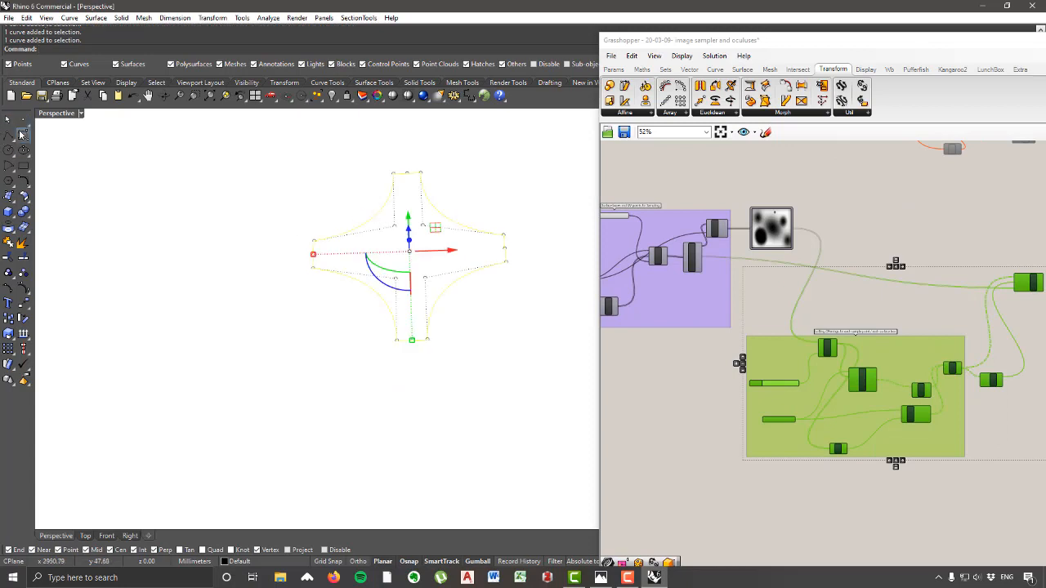
click(25, 166)
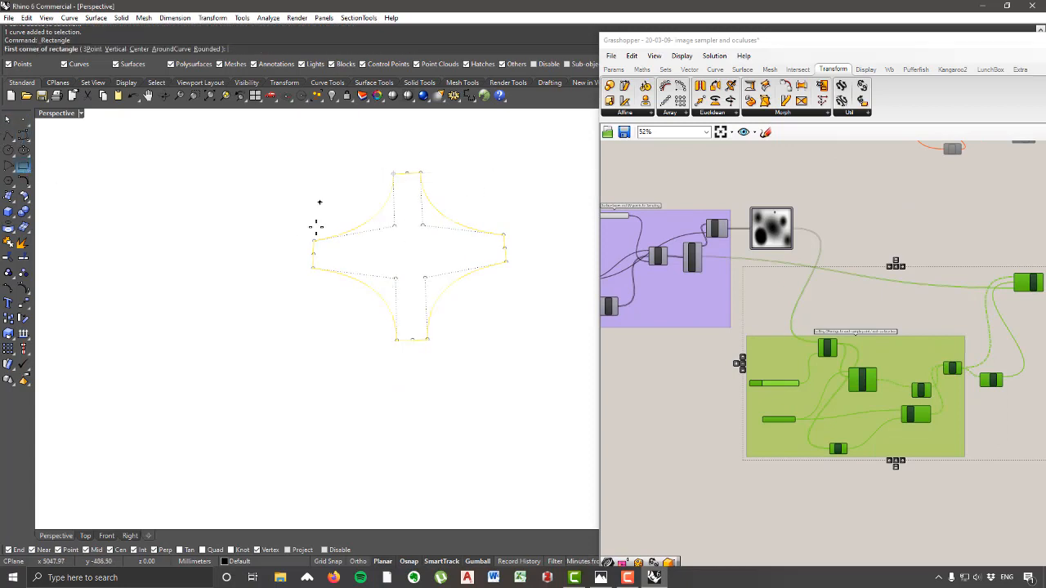
click(316, 175)
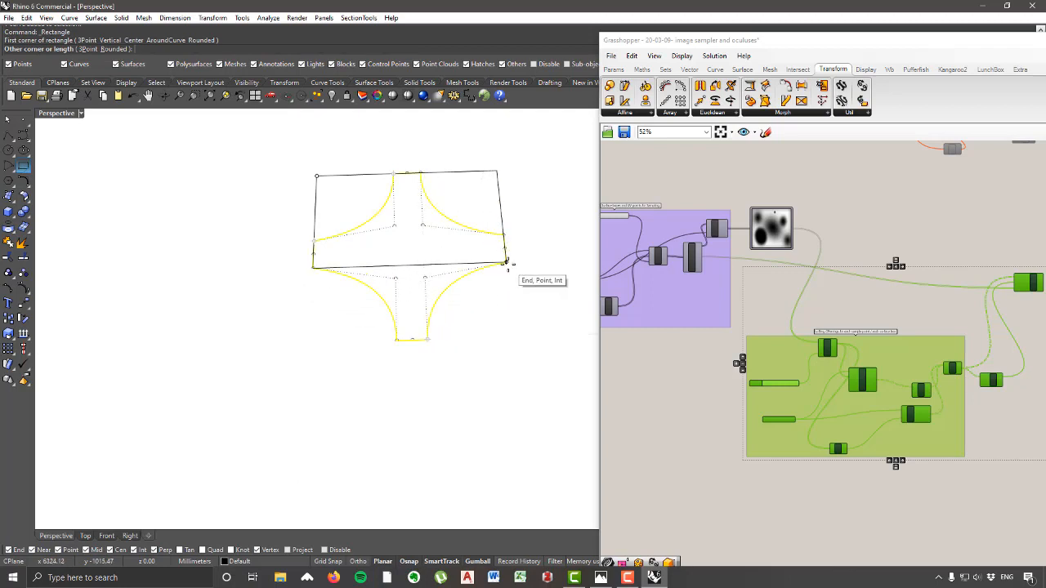
click(514, 340)
click(472, 394)
scroll(403, 226, up, 4)
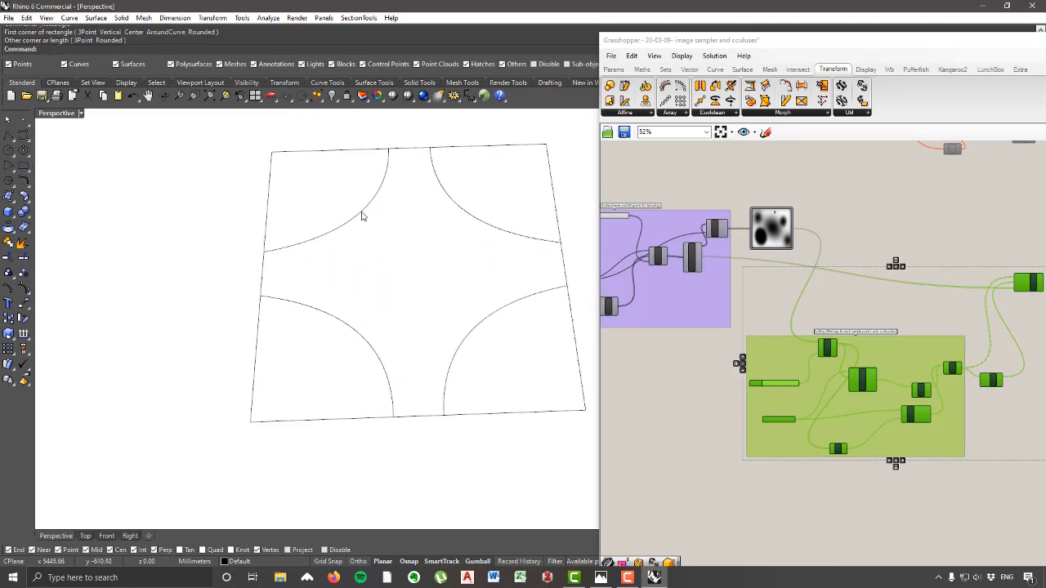
Step: Select the outline's four inner control points and scale them apart along the X direction
click(362, 213)
scroll(400, 216, down, 4)
scroll(400, 216, up, 6)
drag(366, 218, 479, 262)
scroll(450, 261, down, 2)
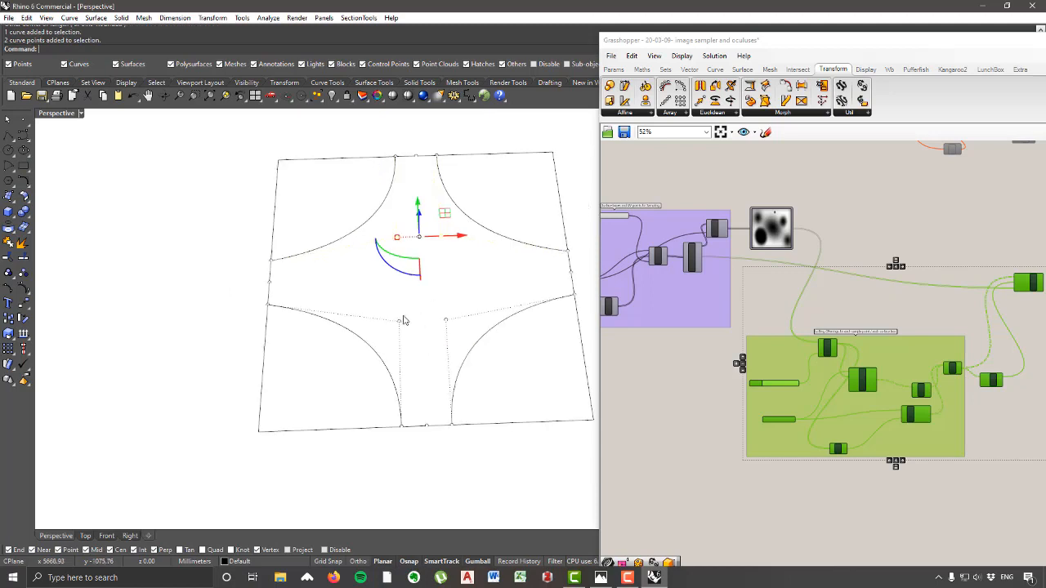
drag(479, 343, 479, 343)
drag(400, 281, 362, 280)
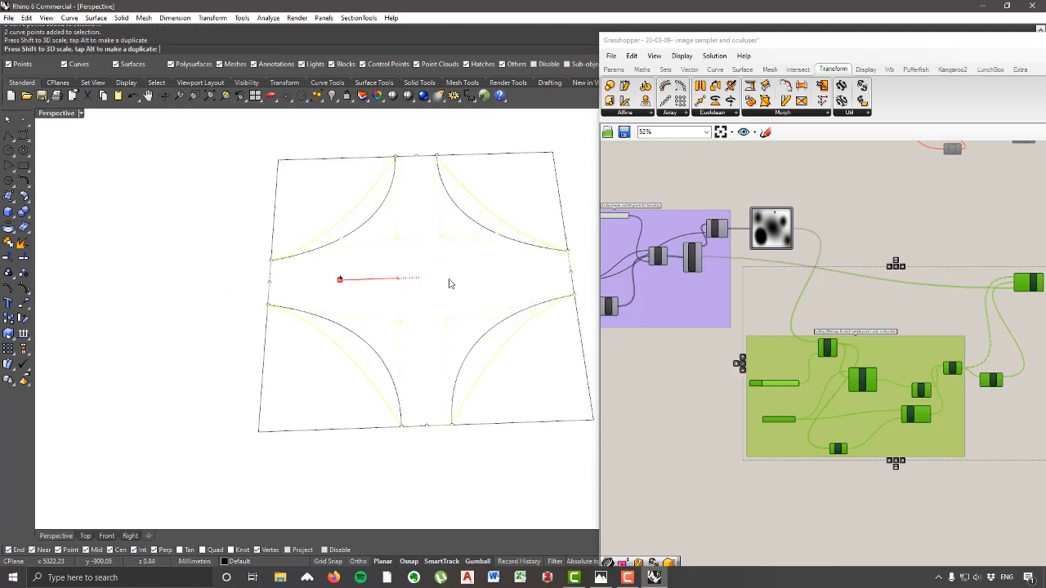
Step: Scale the four inner control points apart along the Y direction to flatten the outline's curved sides
mouse_move(450, 284)
right_down()
mouse_move(412, 272)
mouse_move(467, 299)
mouse_move(448, 302)
right_up()
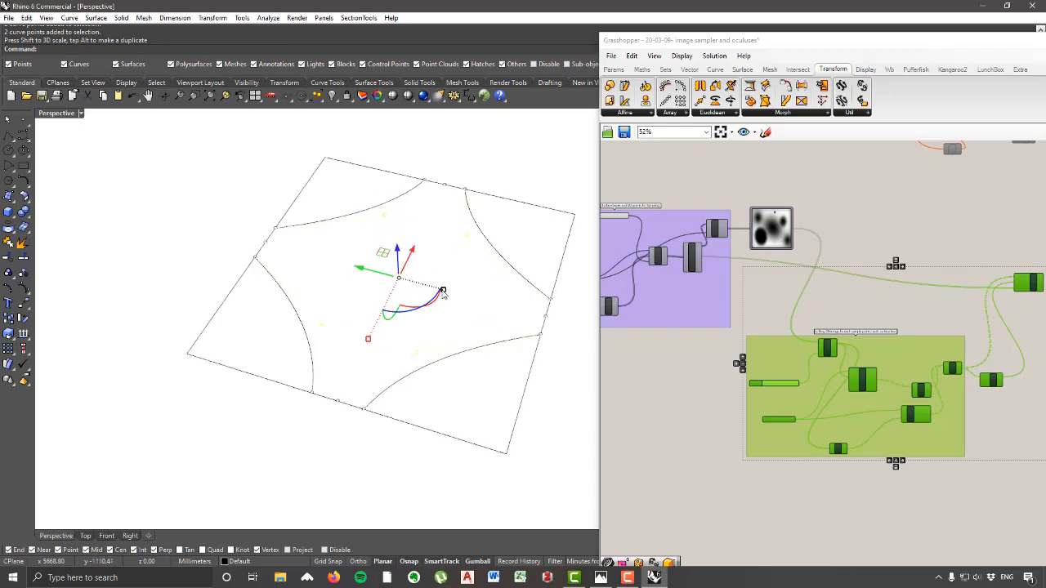
drag(446, 292, 480, 299)
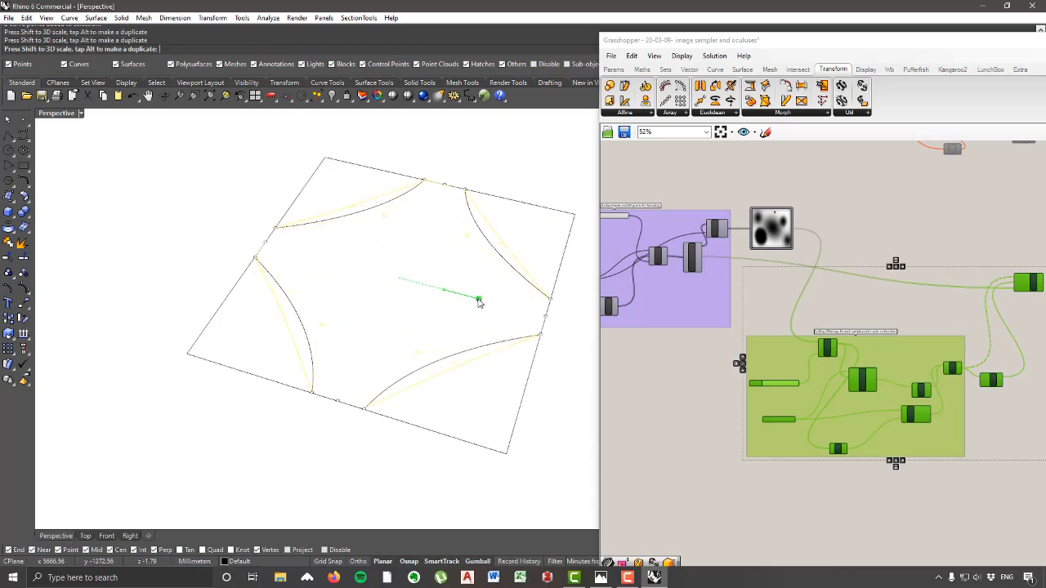
drag(505, 299, 520, 296)
Step: Turn the preview of the Morph component back on and check the reshaped openings on the facade
right_drag(520, 296, 519, 329)
click(805, 496)
right_drag(881, 415, 777, 409)
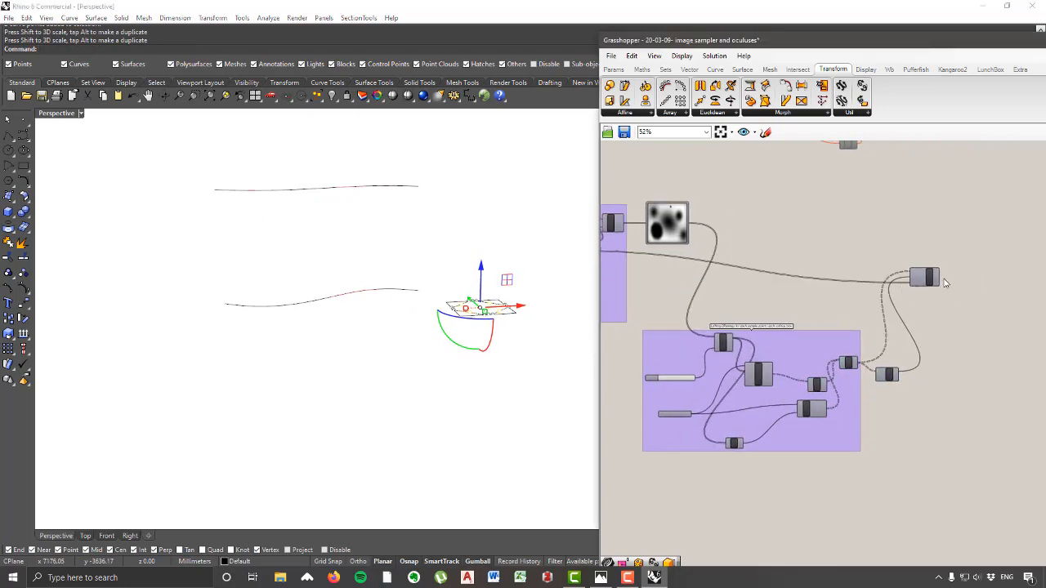
right_click(928, 281)
click(935, 299)
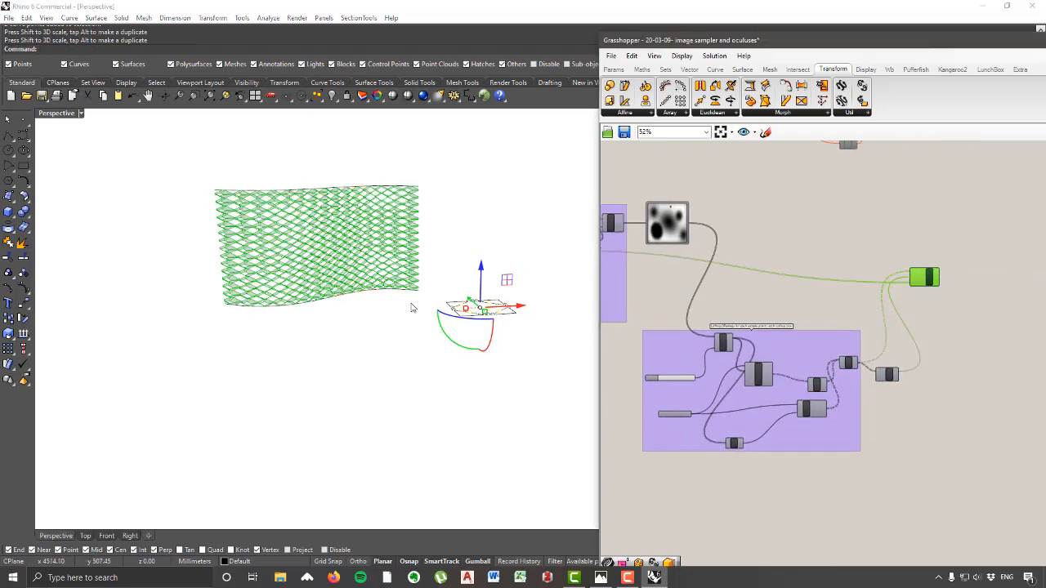
scroll(381, 254, up, 10)
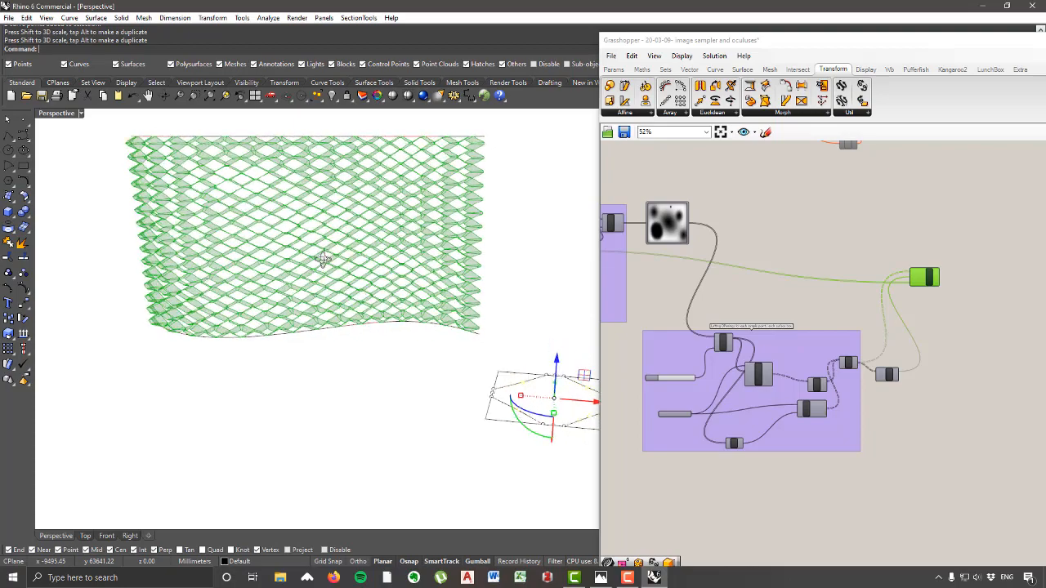
scroll(344, 233, up, 5)
scroll(319, 245, down, 15)
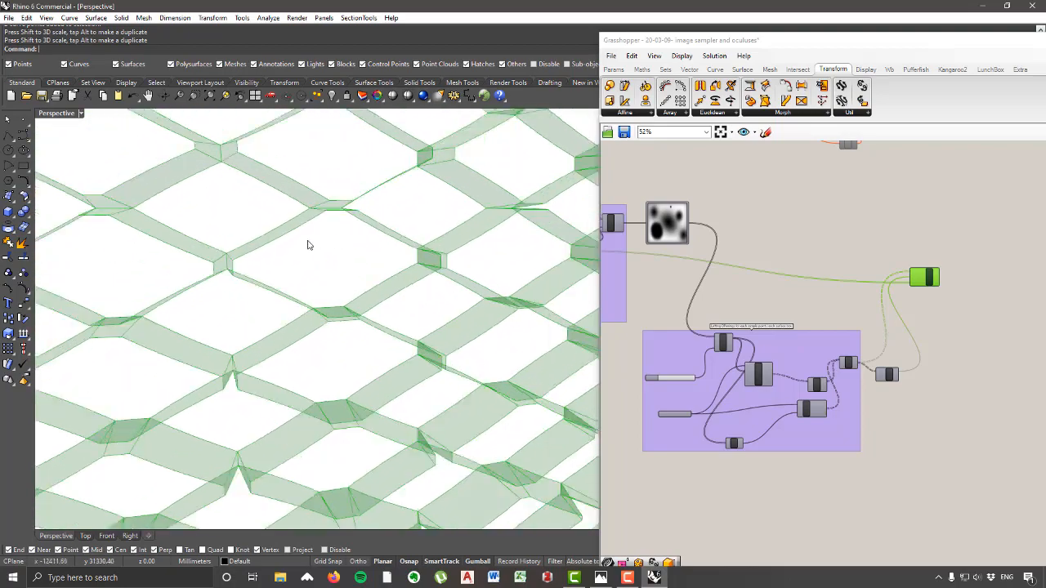
Step: Select the end points of the outline's two side arms and scale them apart along the Y direction
mouse_move(346, 263)
right_down()
mouse_move(458, 351)
mouse_move(479, 341)
mouse_move(467, 321)
right_up()
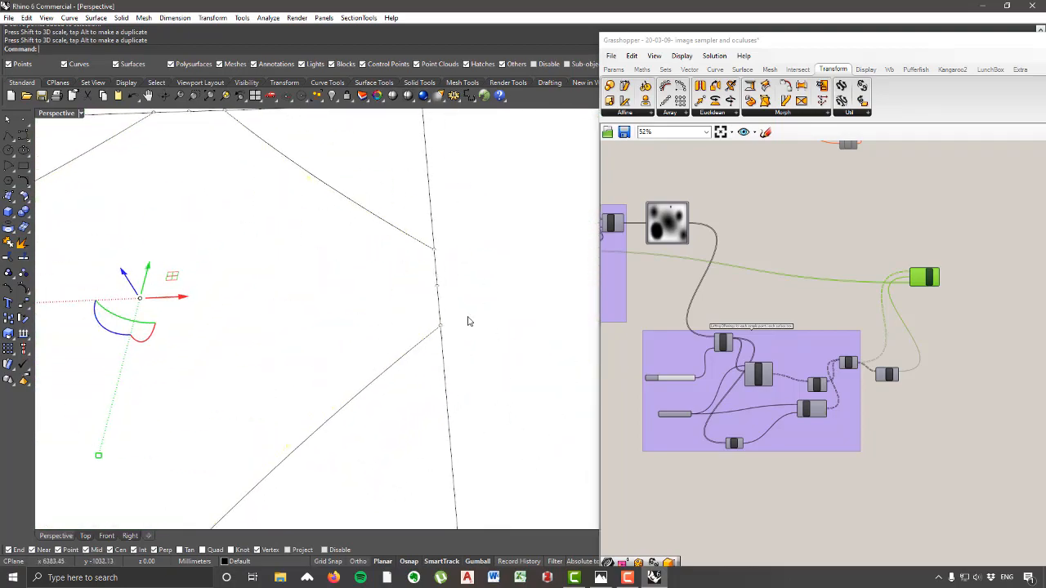
scroll(474, 356, down, 8)
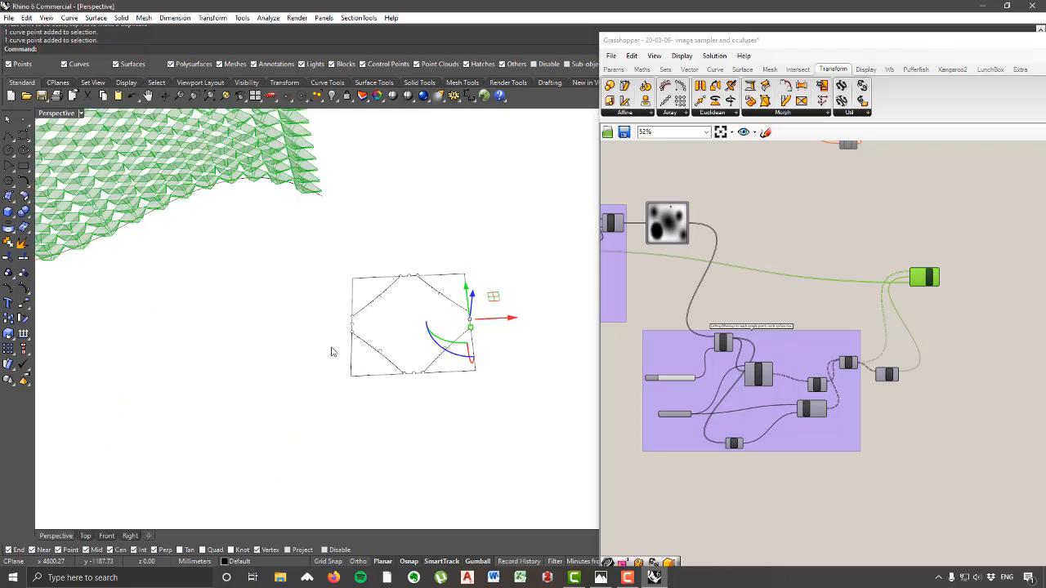
scroll(354, 268, up, 8)
right_drag(397, 349, 490, 345)
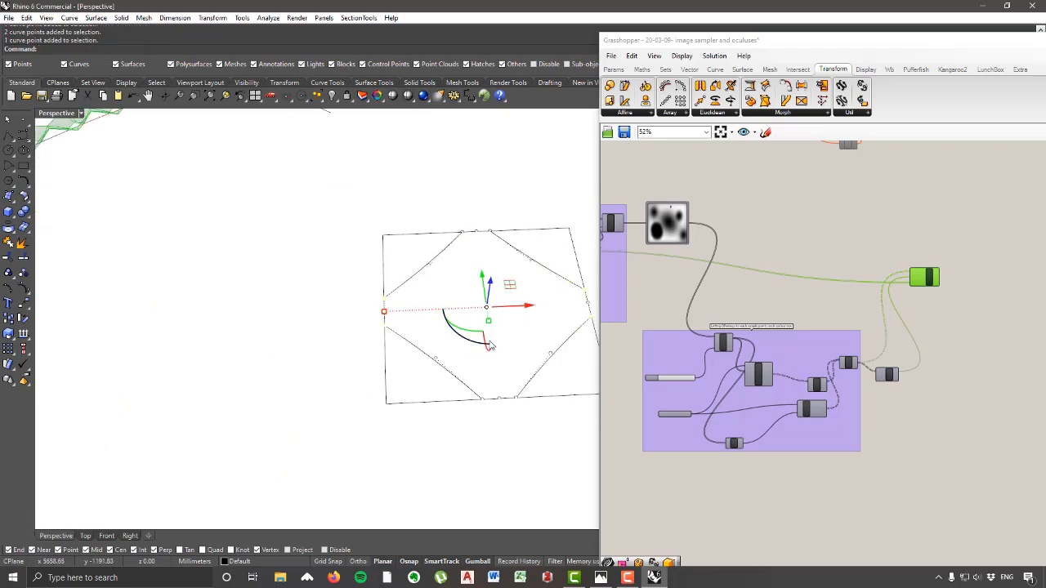
drag(488, 323, 493, 343)
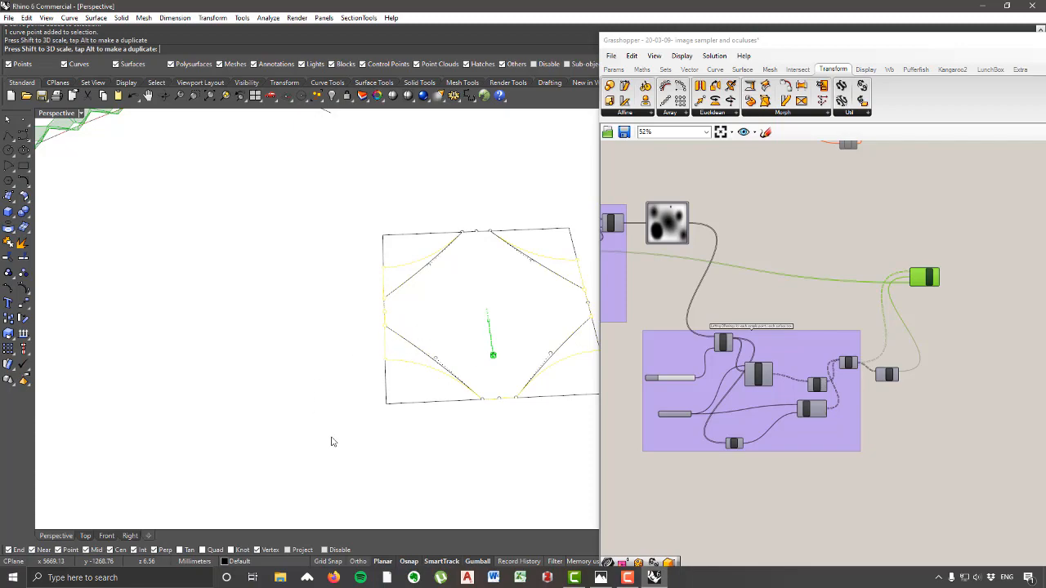
Step: Examine the facade's morphed openings as a whole and up close after the change to the outline's side ends
scroll(340, 426, down, 5)
right_drag(299, 401, 326, 351)
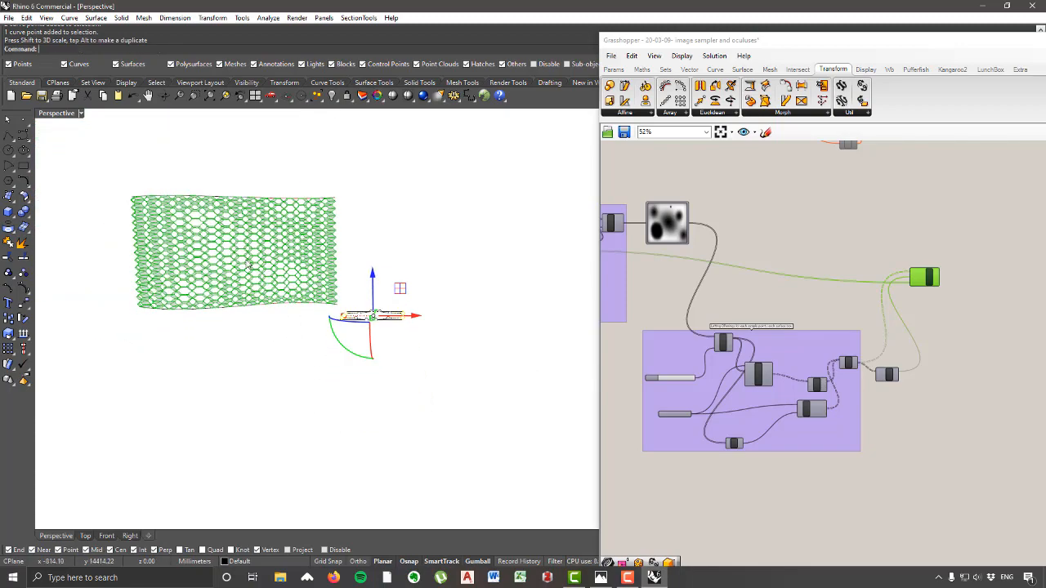
scroll(276, 234, up, 10)
scroll(277, 235, down, 5)
scroll(341, 247, up, 3)
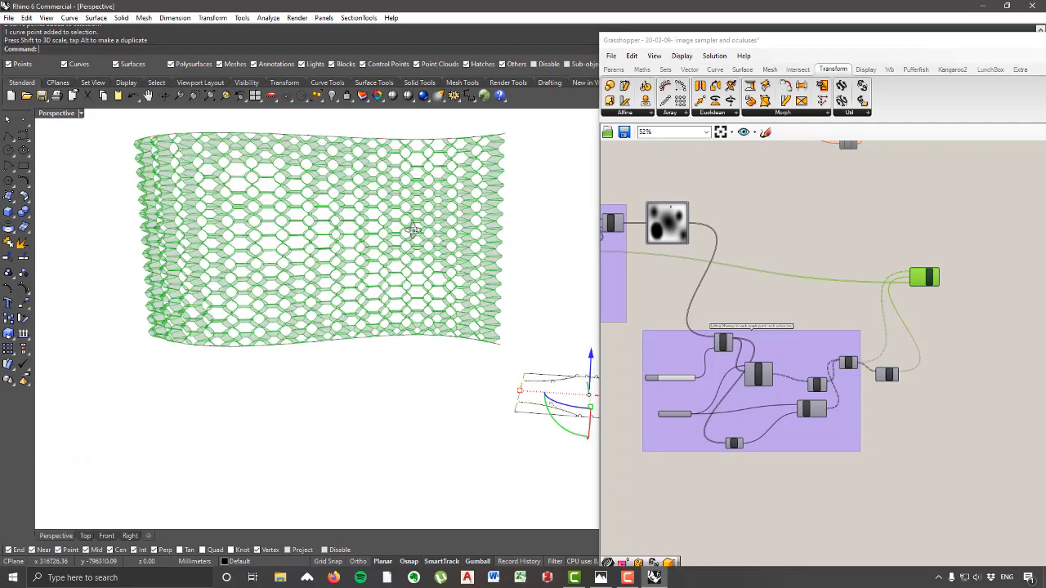
scroll(342, 247, up, 3)
scroll(714, 445, up, 2)
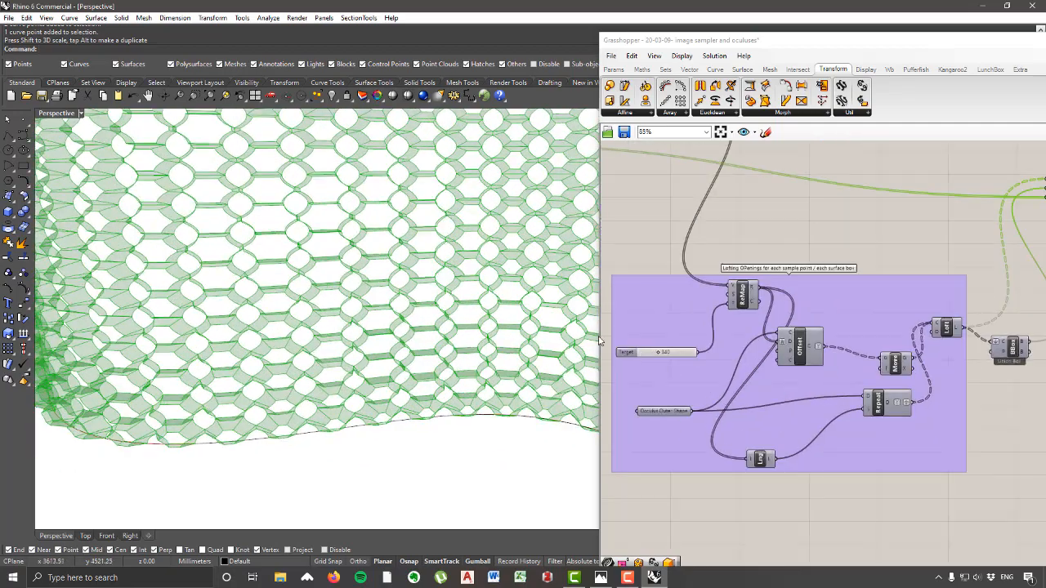
scroll(314, 340, down, 5)
scroll(315, 339, down, 3)
Step: Turn on the preview of the Offset component to show the offset curves inside the outline
right_drag(351, 384, 357, 347)
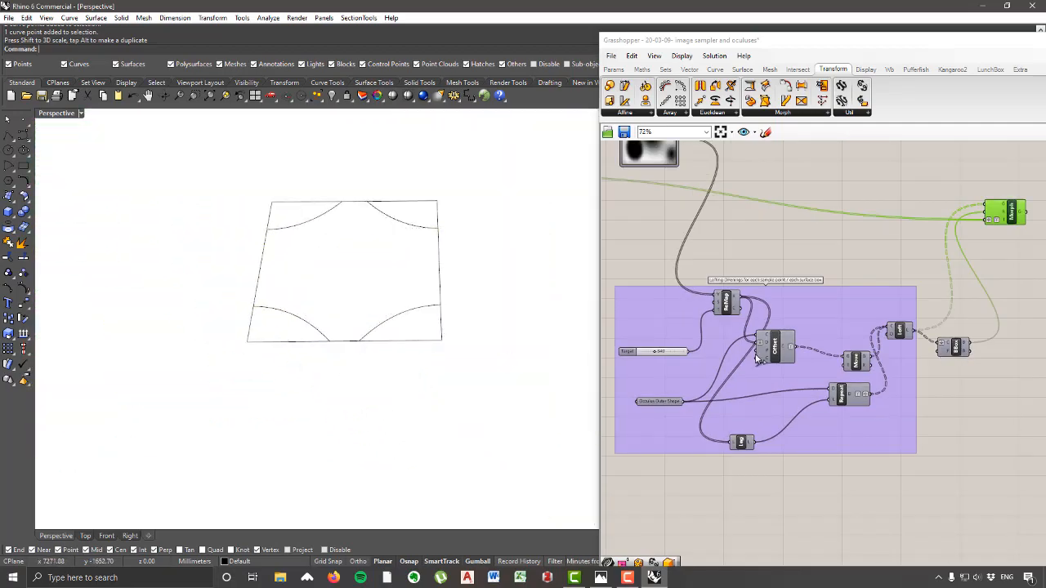
click(764, 349)
right_click(770, 348)
click(809, 372)
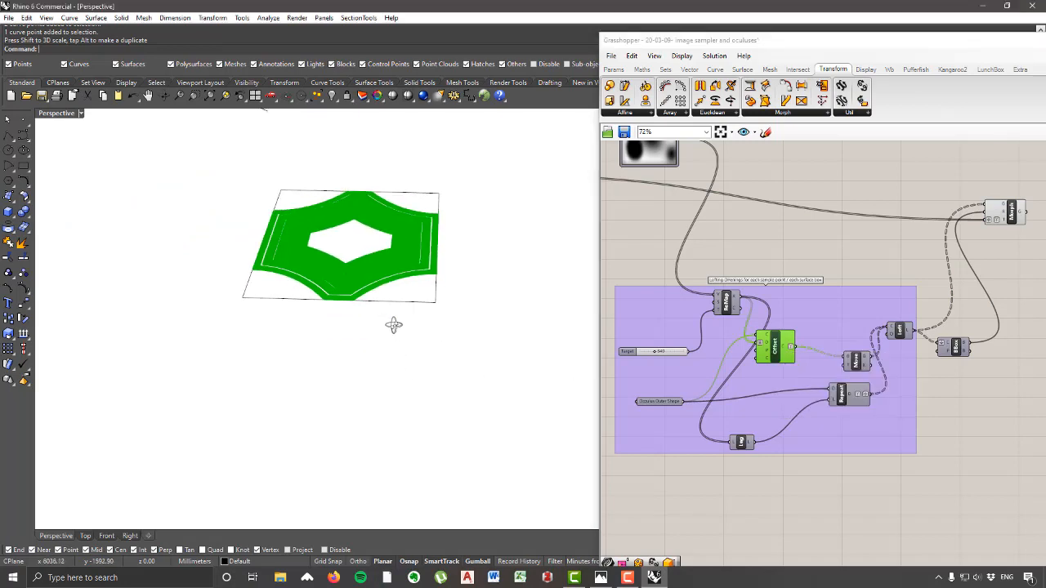
Step: Set the Target slider for the oculus offsets to 420 and check the resulting offsets and facade openings
scroll(685, 360, up, 3)
double_click(676, 353)
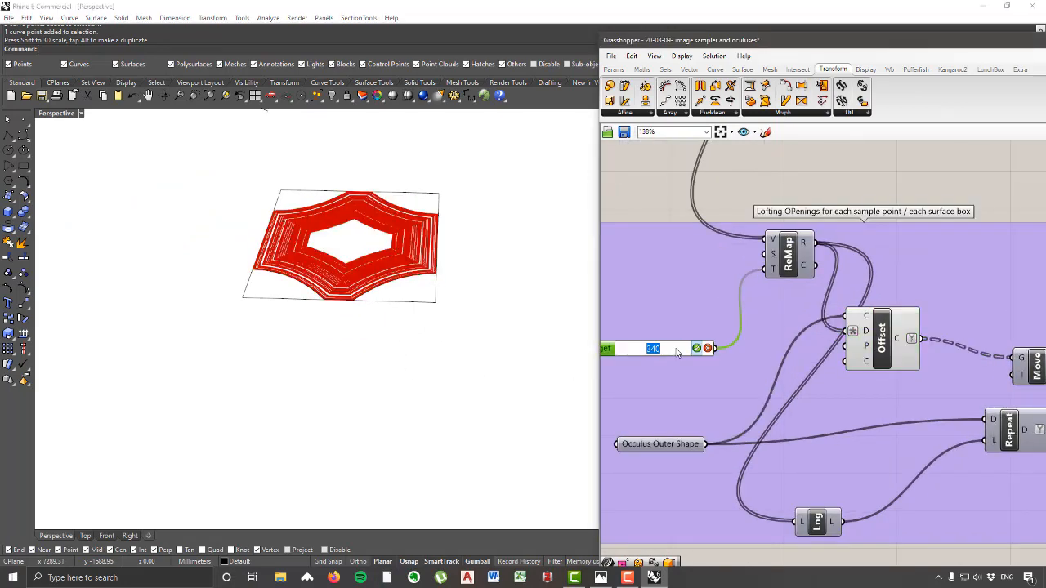
text(500)
key(Return)
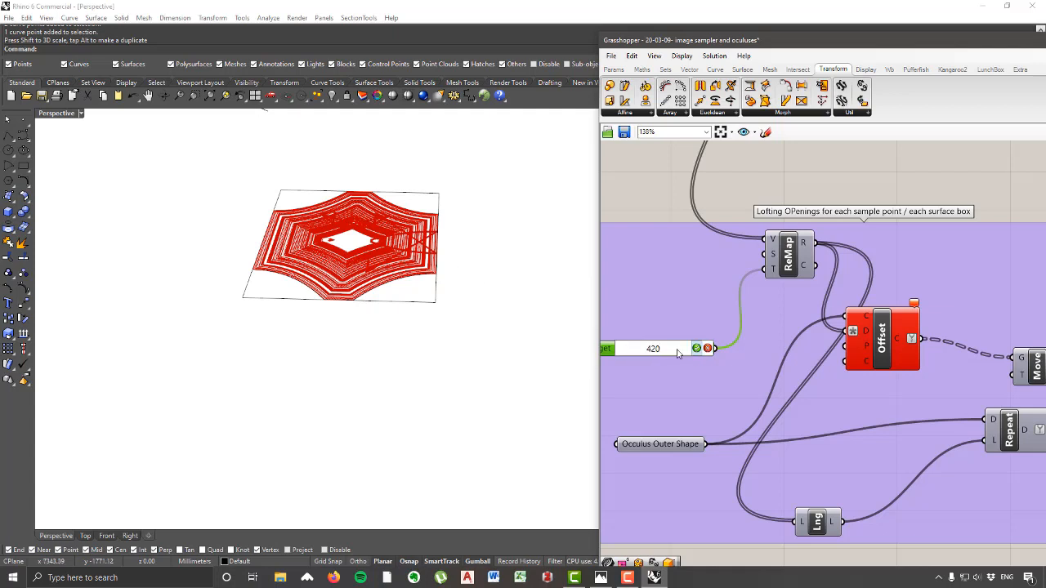
key(Return)
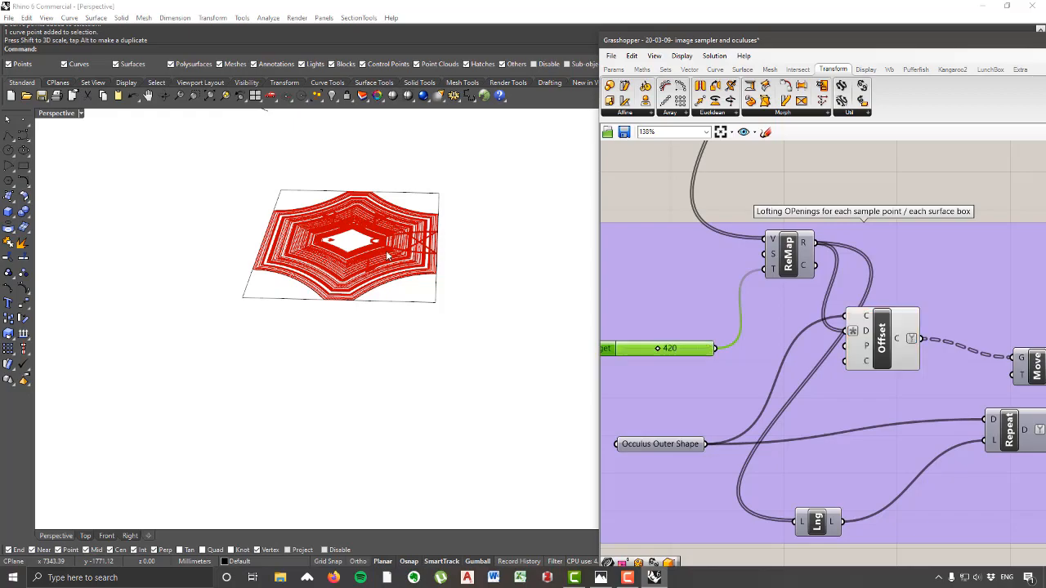
scroll(381, 253, up, 5)
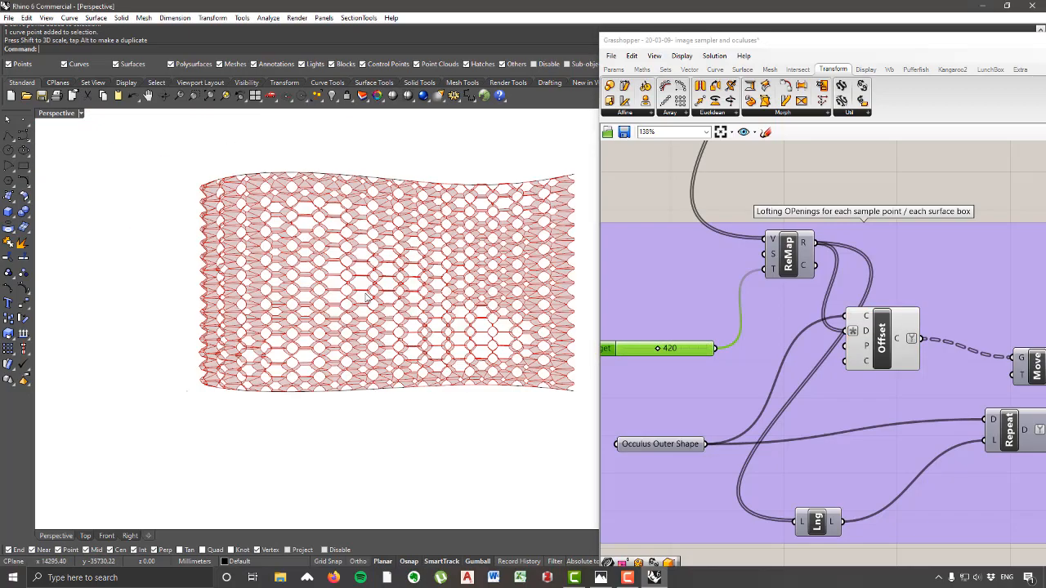
scroll(354, 304, down, 5)
right_drag(354, 304, 502, 276)
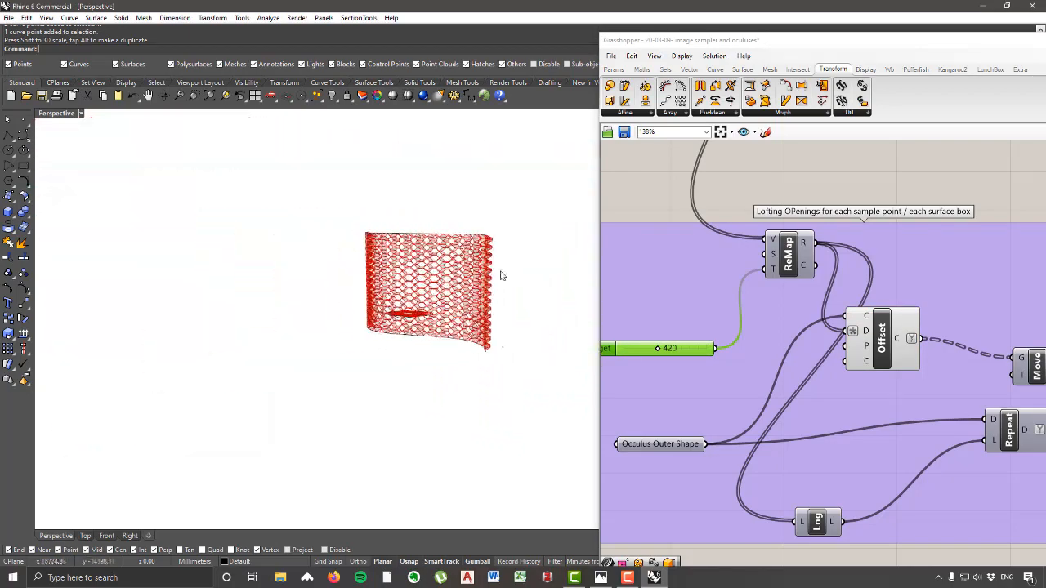
Step: Bake the Morph component's facade geometry into the Rhino model, accepting the default attributes
scroll(762, 313, down, 4)
right_drag(762, 313, 590, 346)
scroll(879, 238, up, 4)
click(789, 266)
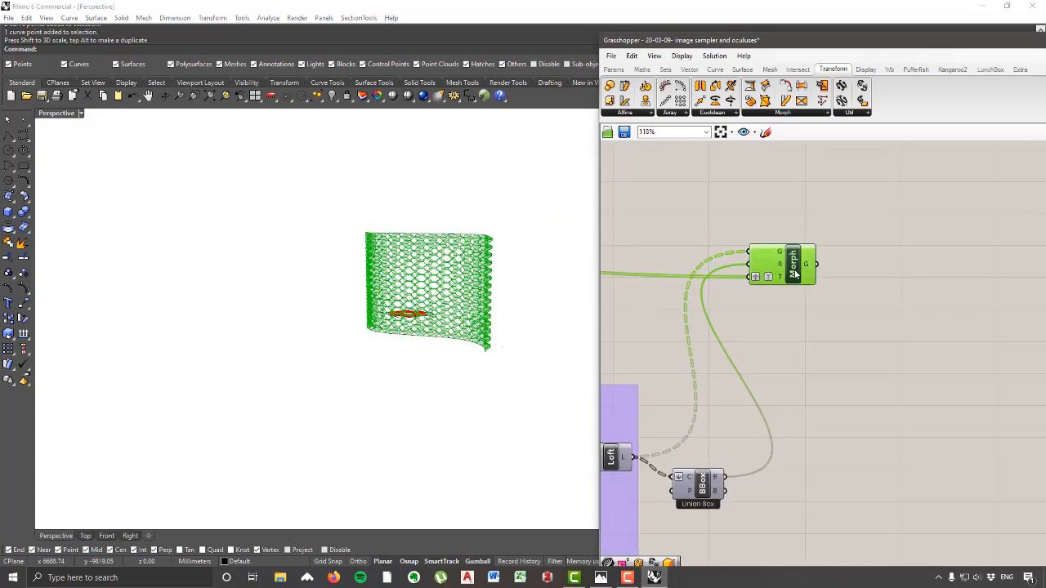
right_click(795, 271)
click(822, 315)
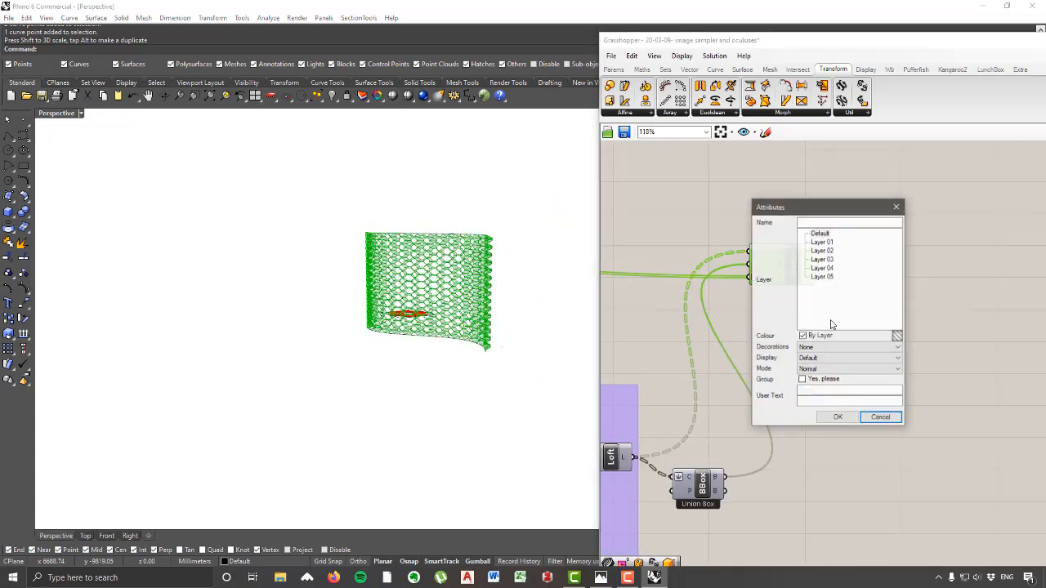
click(838, 418)
Step: Bring the baked facade into closer view and hide the Grasshopper window
scroll(850, 374, down, 5)
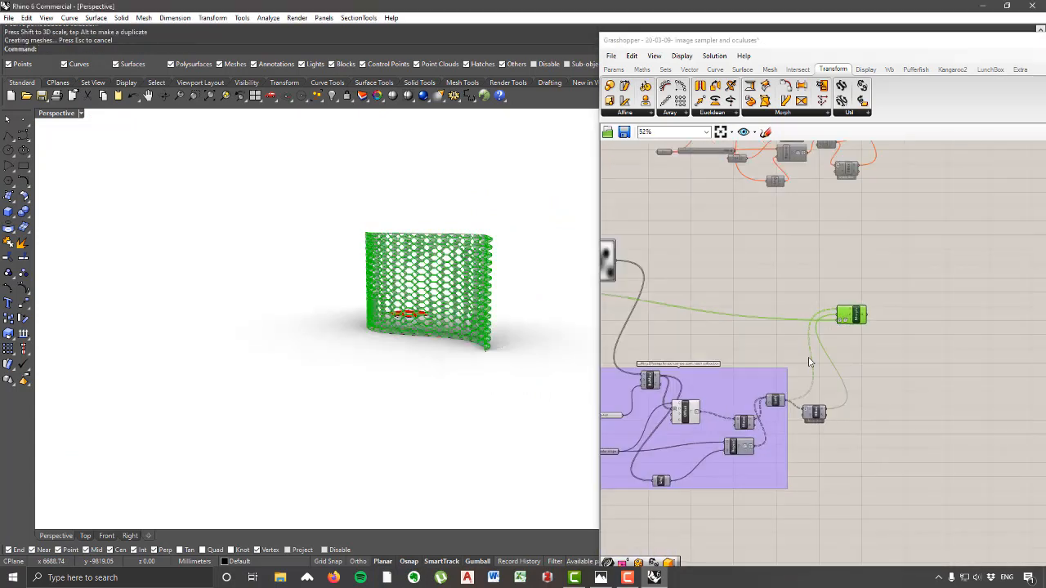
right_drag(357, 335, 489, 273)
scroll(489, 272, up, 5)
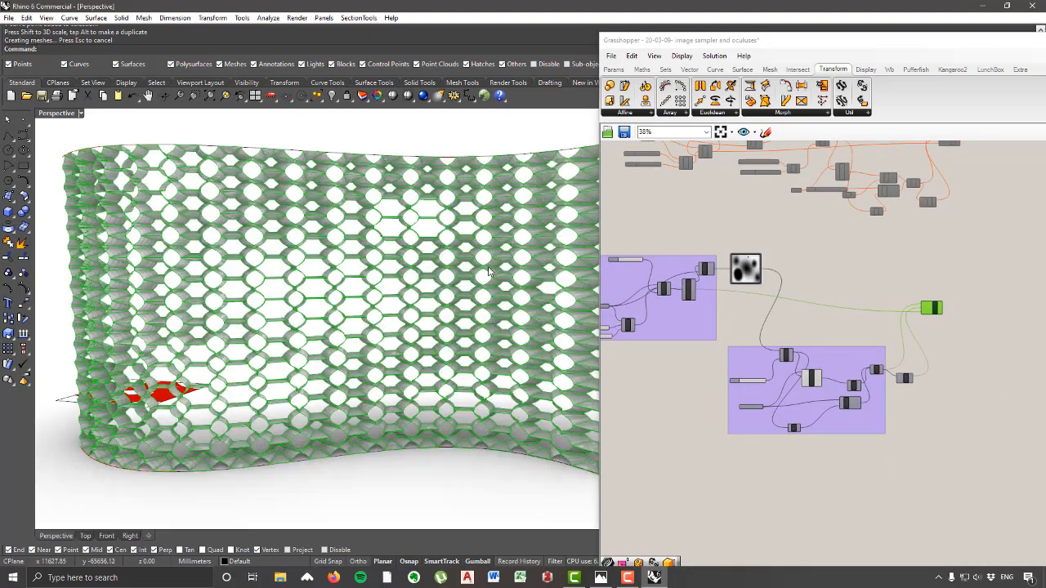
click(1000, 8)
Step: Examine the baked facade's openings and their depth from several angles, both overall and up close
scroll(635, 240, down, 3)
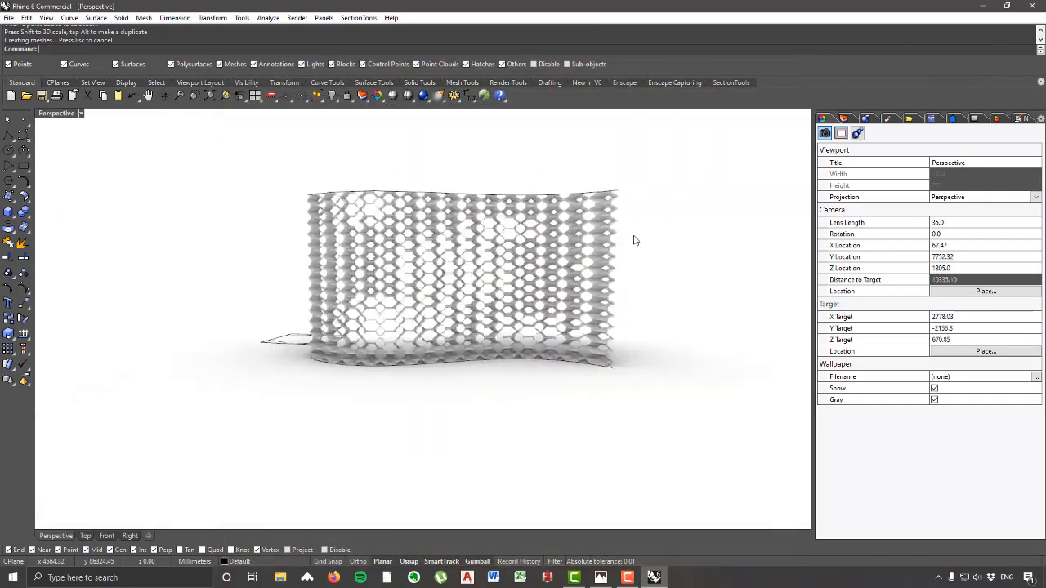
scroll(572, 244, up, 3)
right_drag(572, 244, 564, 269)
scroll(556, 247, up, 6)
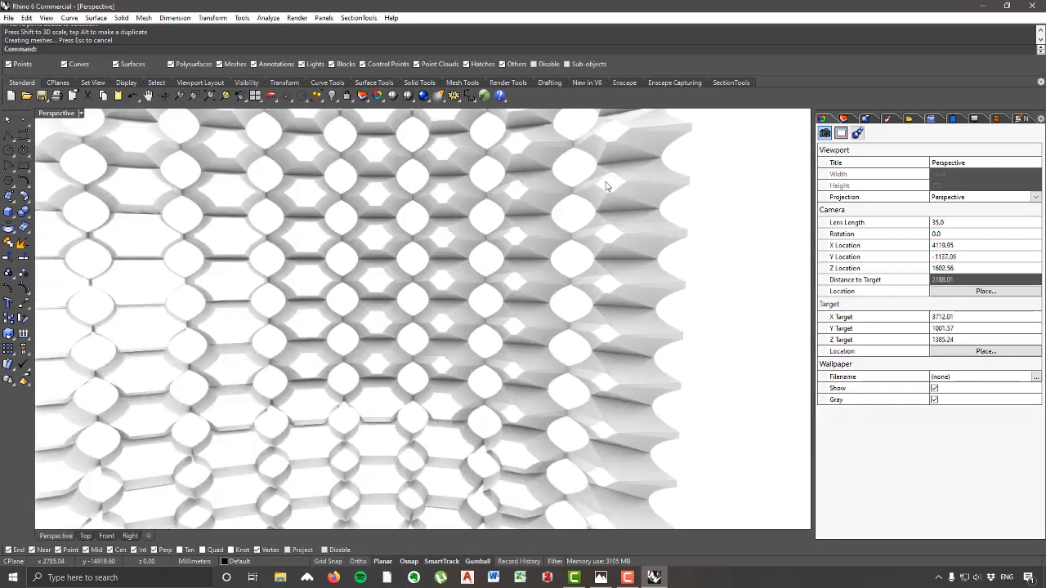
scroll(662, 250, down, 8)
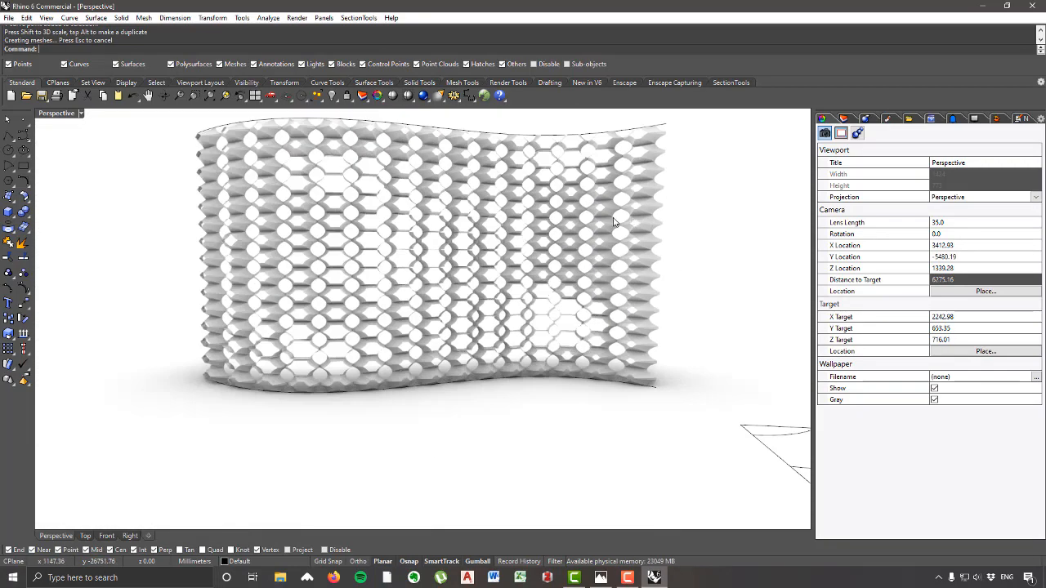
right_drag(435, 275, 409, 234)
scroll(439, 250, up, 8)
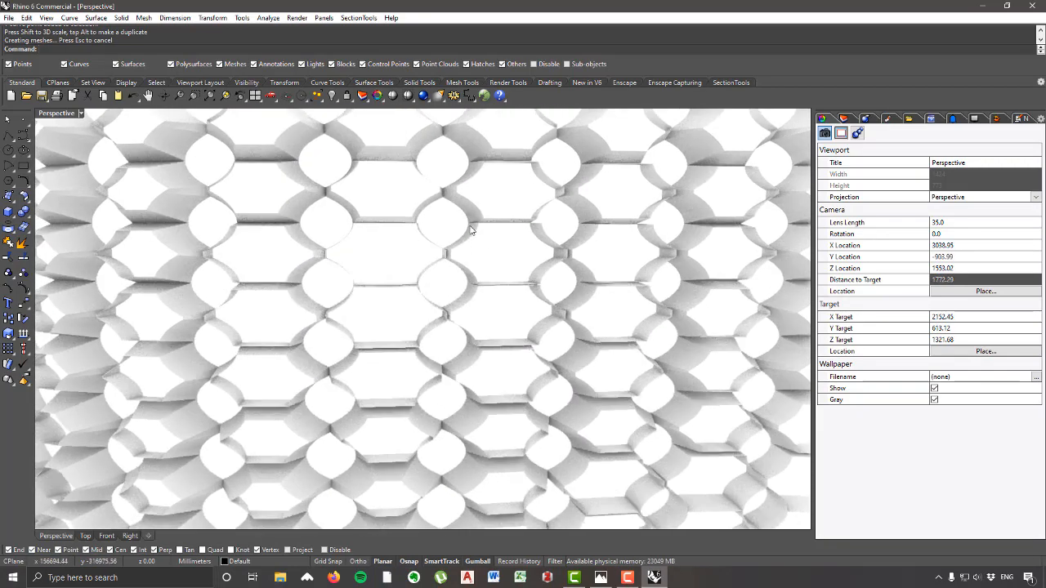
scroll(446, 251, up, 3)
scroll(488, 236, down, 10)
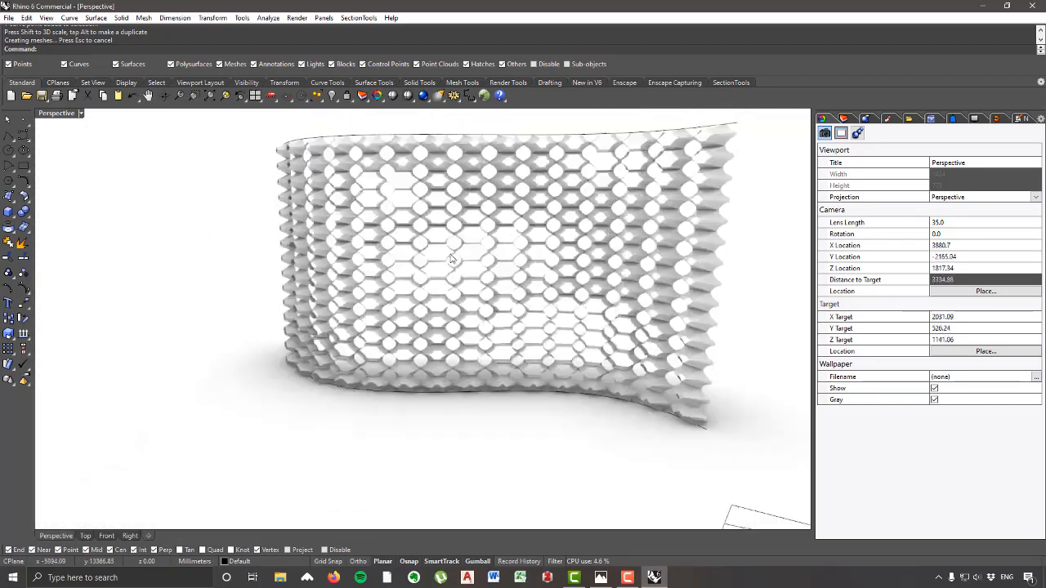
Step: Inspect the whole baked facade from its opposite side, comparing the opening pattern along the curved surface
right_drag(487, 271, 752, 274)
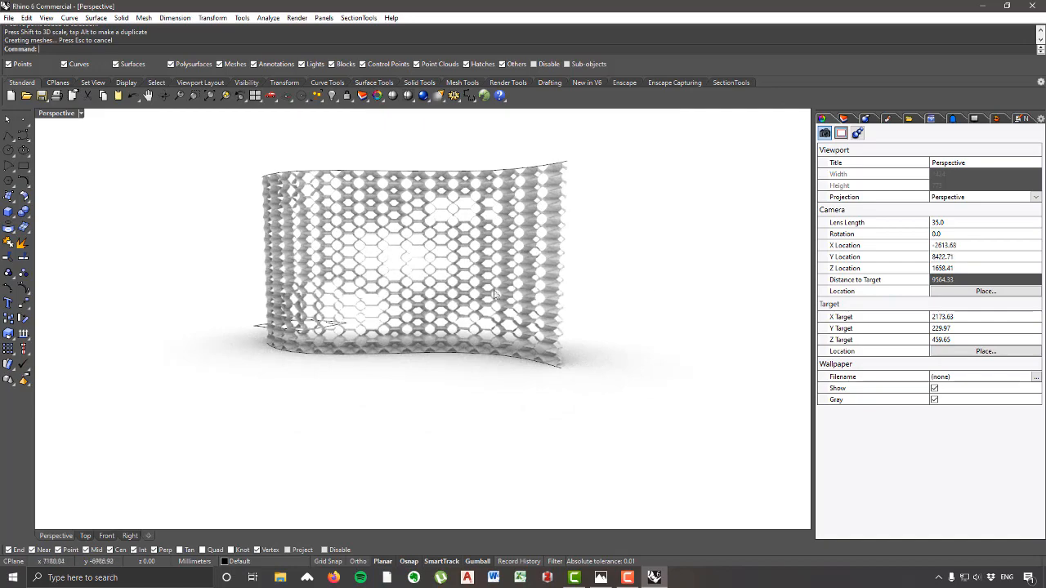
right_drag(494, 294, 377, 278)
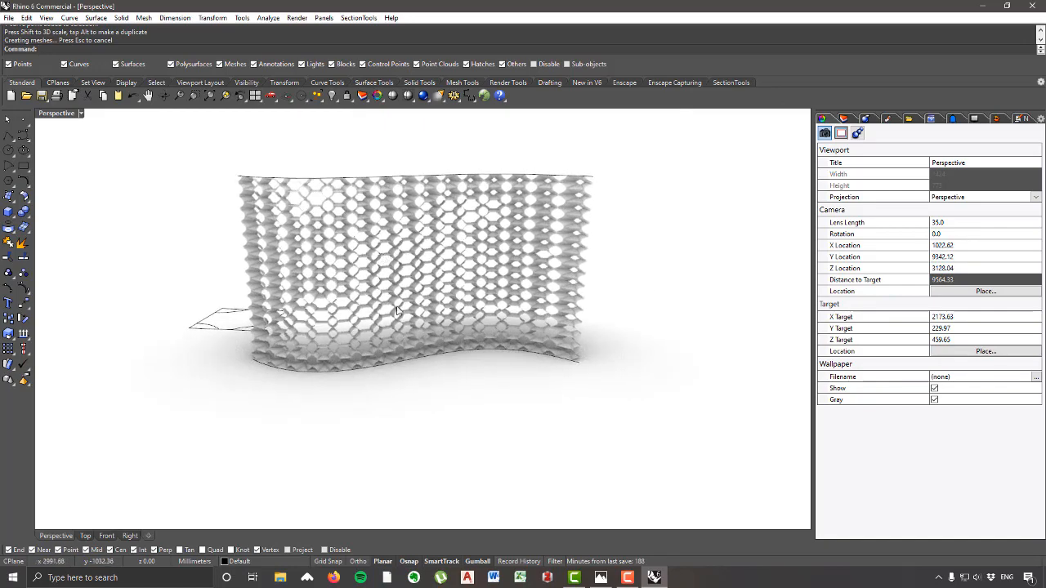
right_drag(520, 305, 361, 280)
scroll(376, 277, up, 4)
scroll(497, 296, down, 4)
right_drag(545, 319, 448, 305)
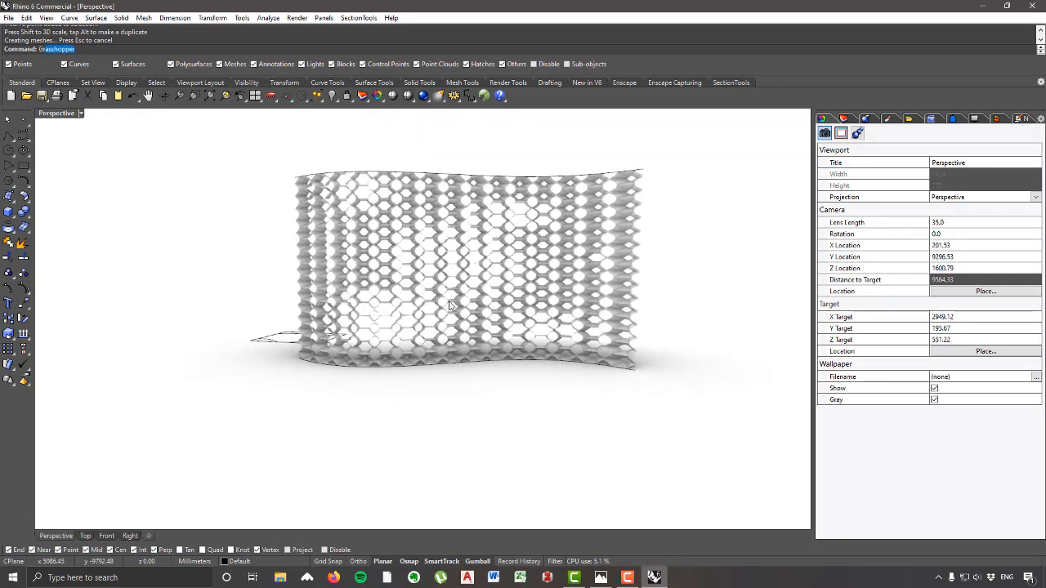
Step: Reopen Grasshopper, maximize its window, and move the SBox component lower in the surface boxes group, beside the Divide component
key(Return)
right_drag(412, 289, 584, 268)
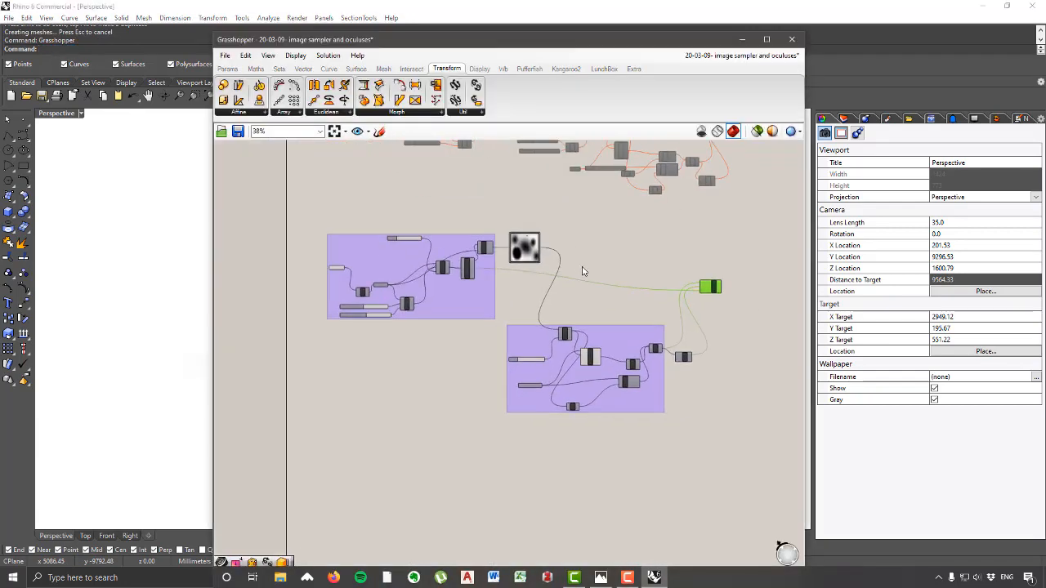
scroll(601, 294, up, 2)
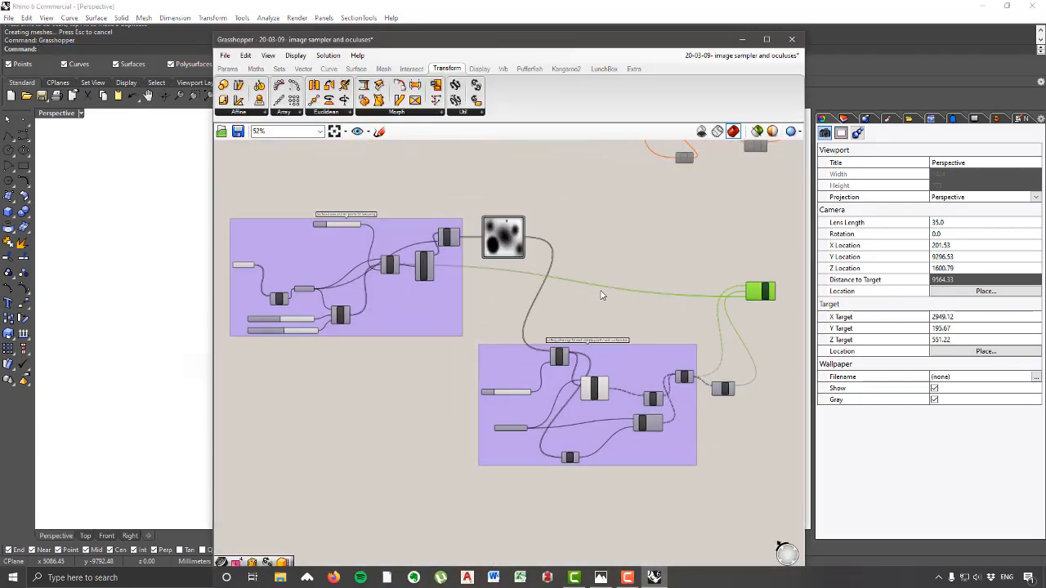
click(771, 41)
right_drag(693, 291, 952, 319)
scroll(697, 289, up, 2)
right_drag(729, 278, 749, 248)
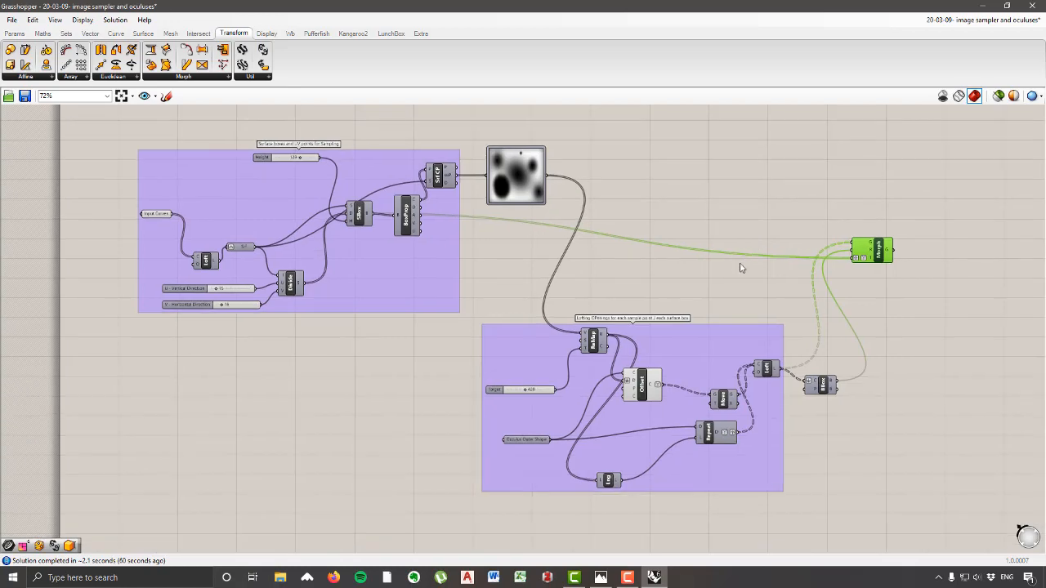
scroll(741, 267, up, 1)
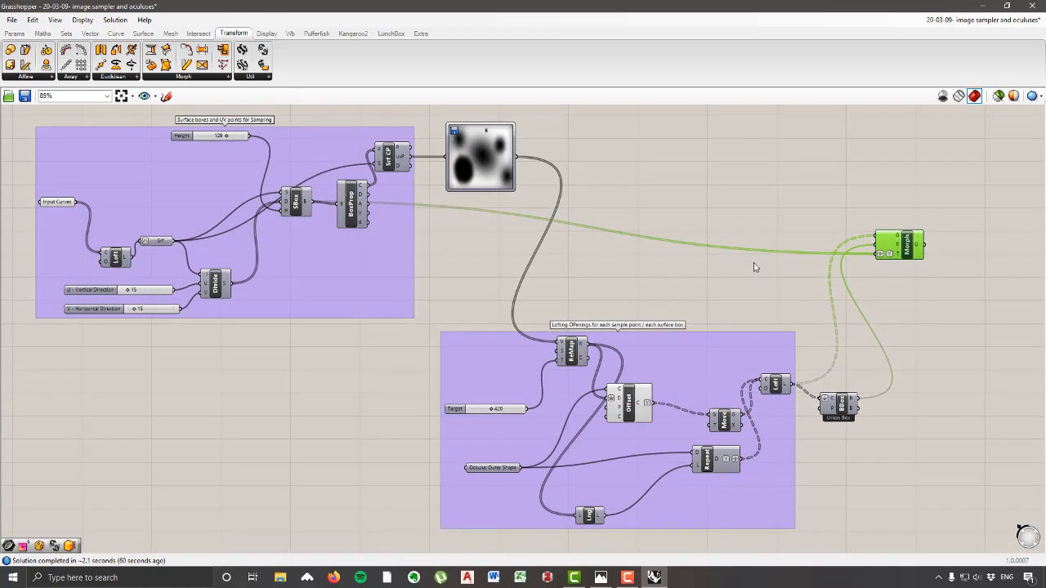
right_drag(788, 276, 784, 283)
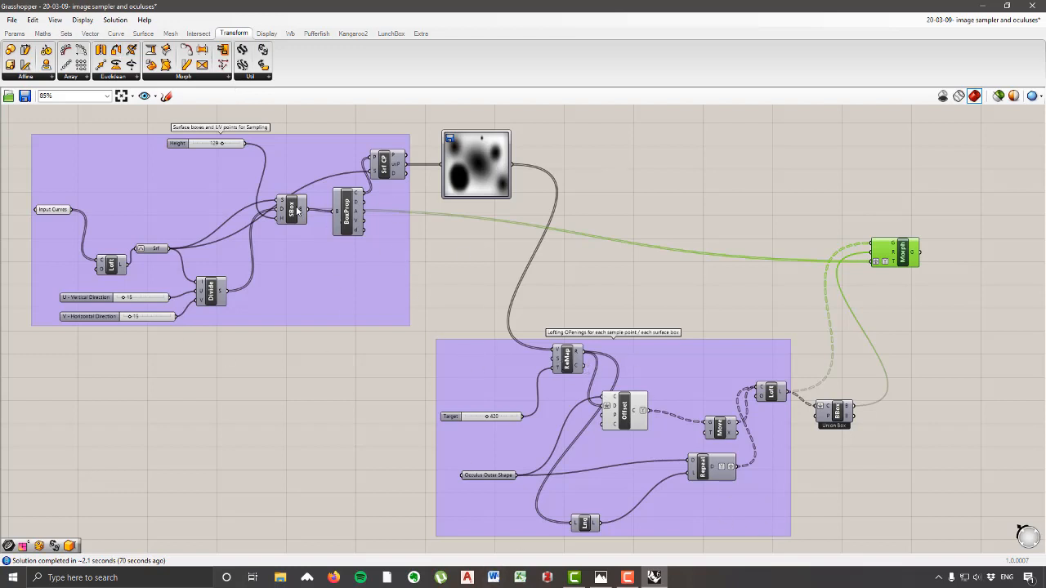
drag(298, 210, 300, 258)
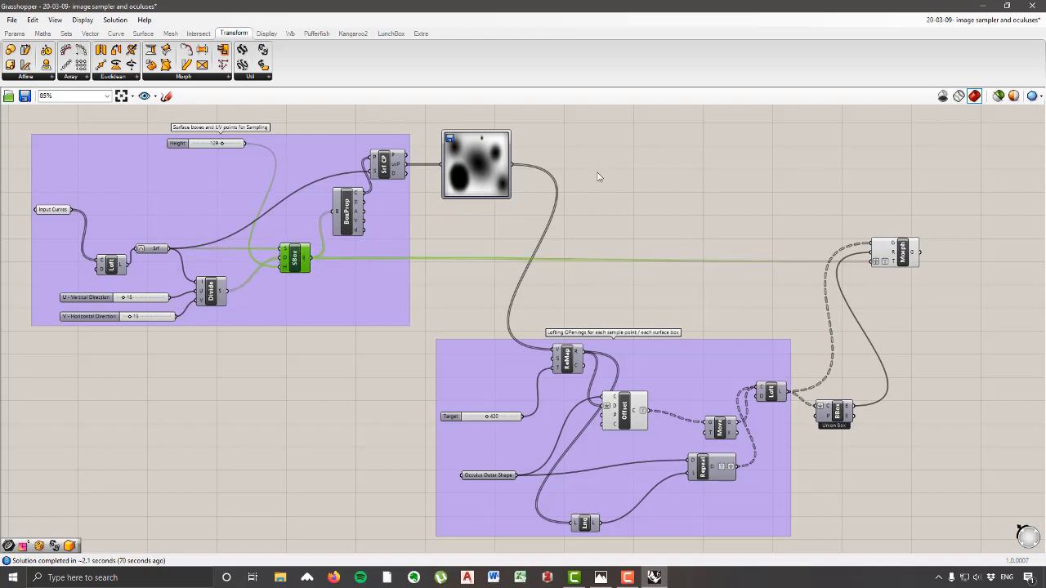